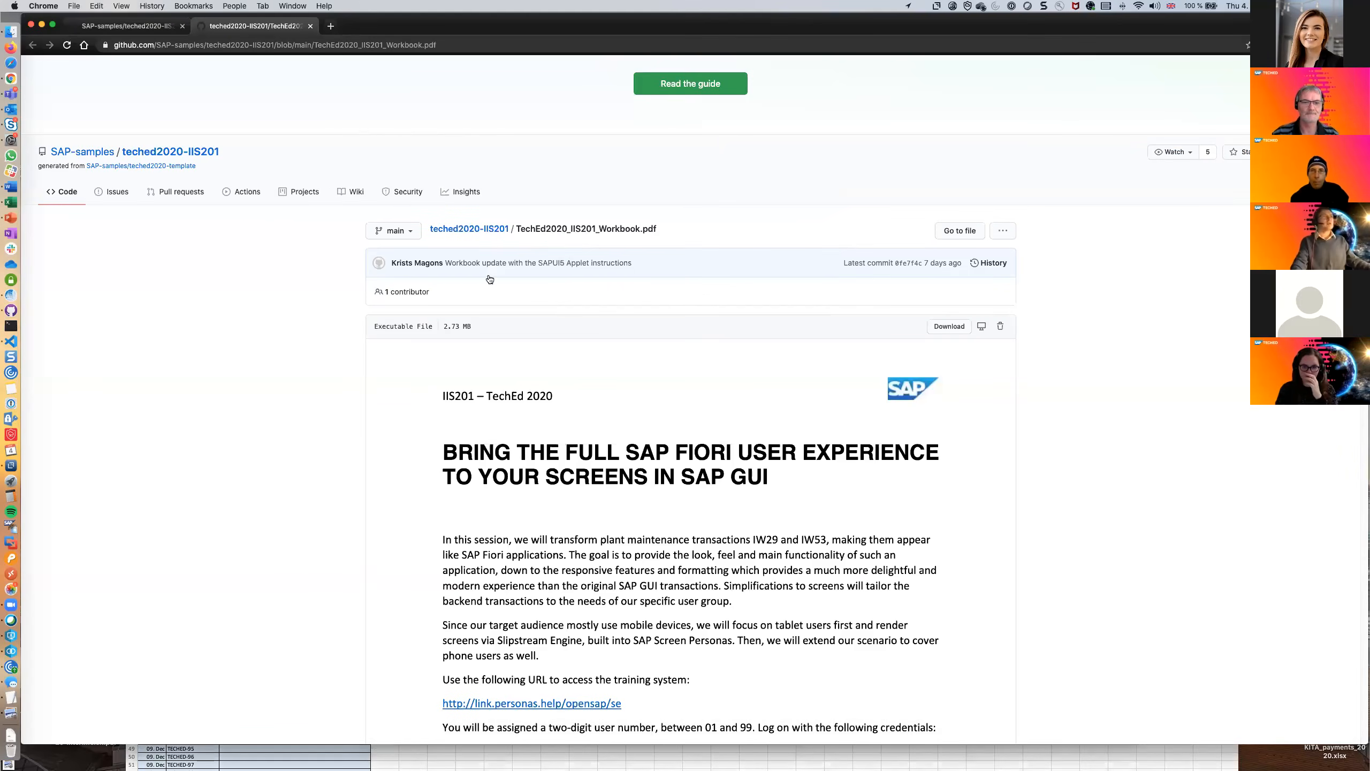
Review the workbook's introduction, including the training system address and logon instructions.
scroll(755, 540, "down", 2)
scroll(742, 573, "down", 5)
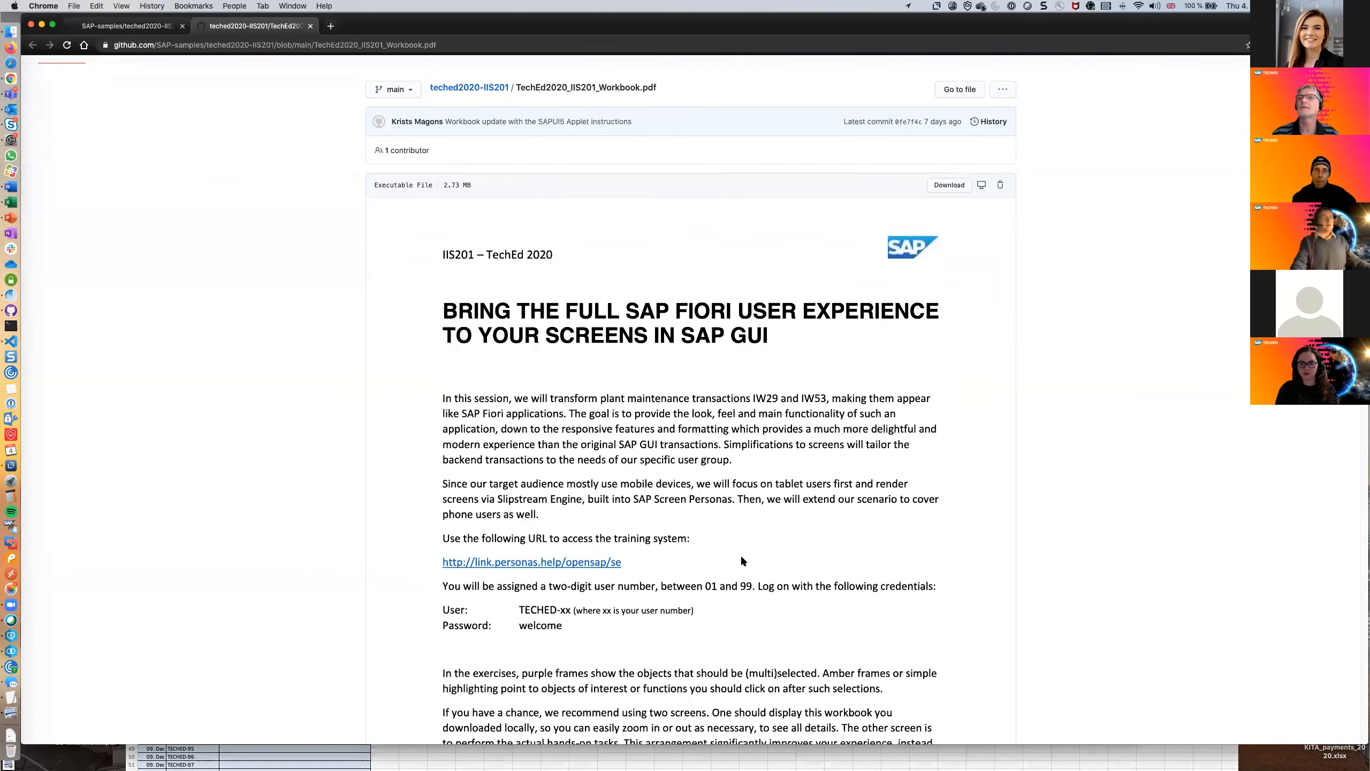
scroll(657, 417, "down", 5)
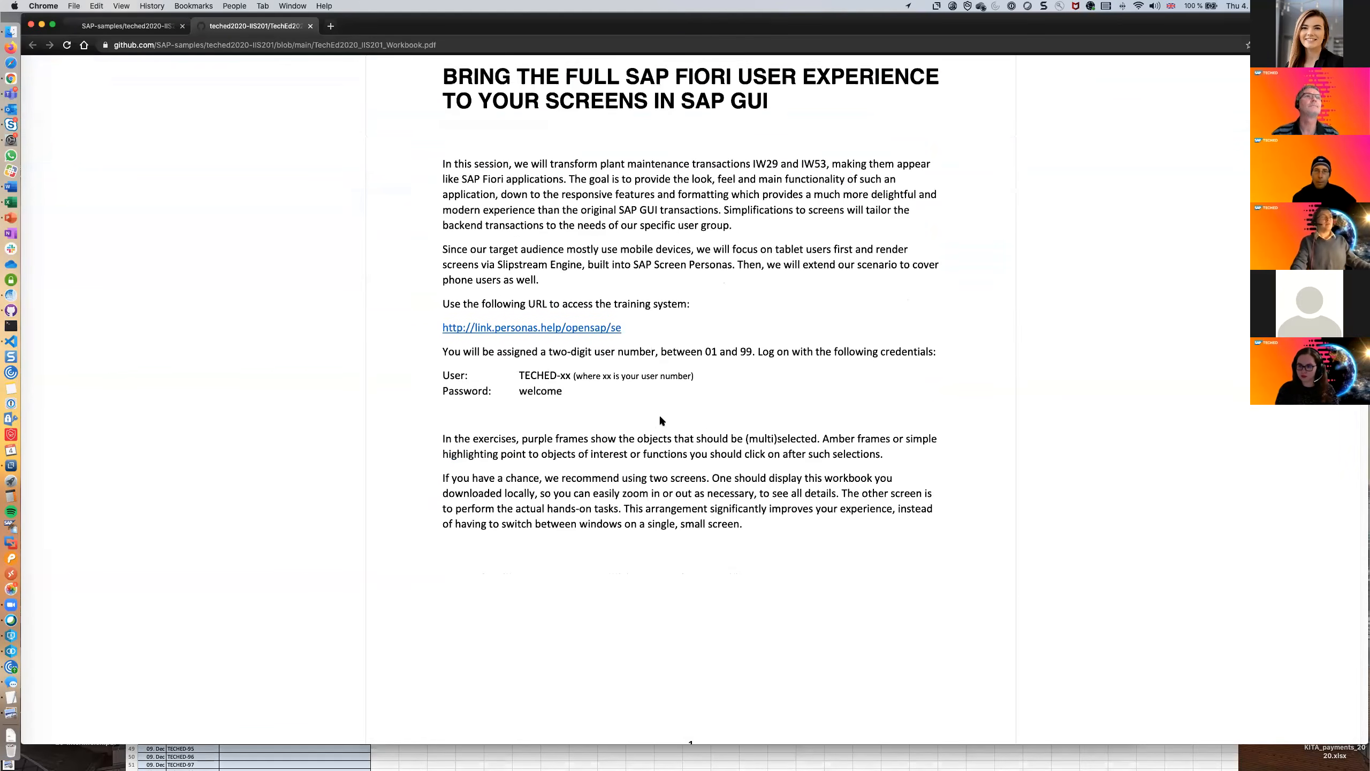
scroll(632, 400, "up", 2)
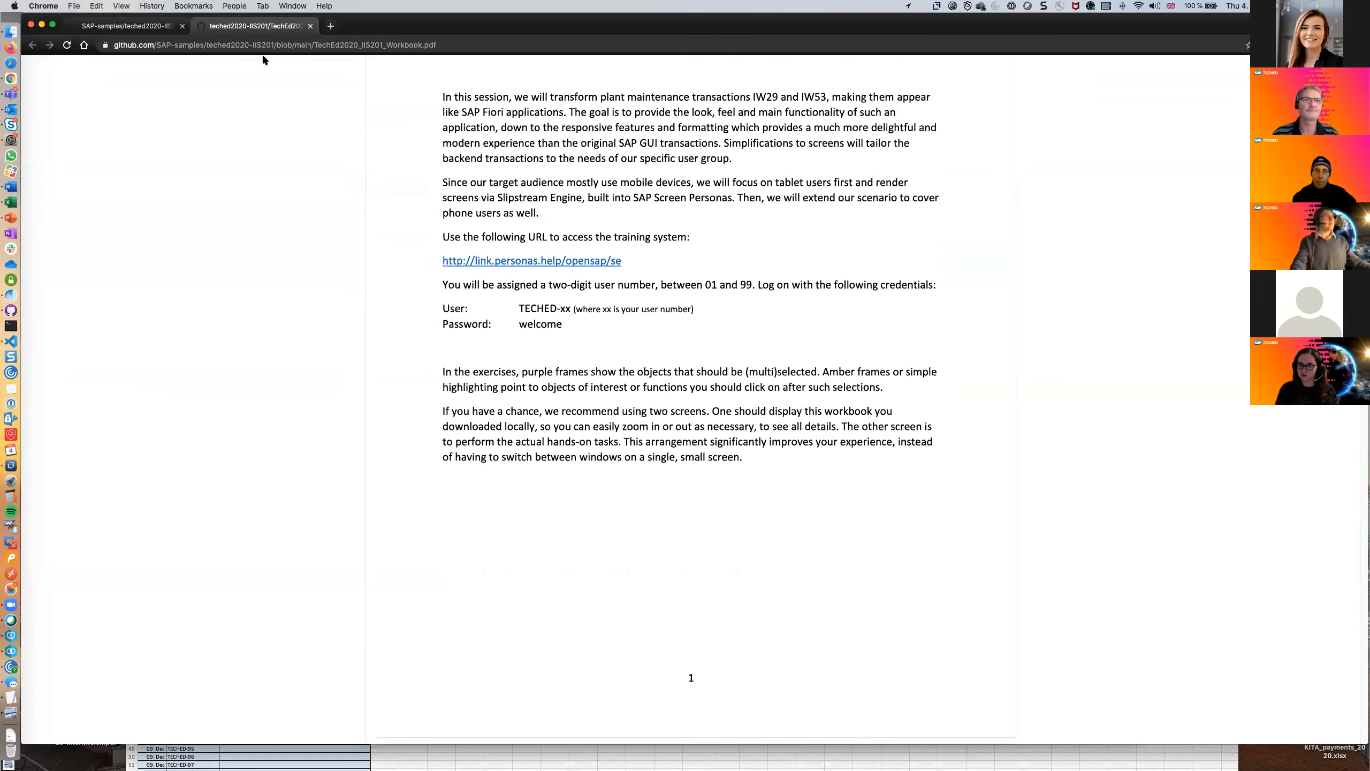
Return to the teched2020-IIS201 repository page and review the README's Exercises section and the repository's main sections.
left_click(138, 26)
scroll(784, 456, "down", 1)
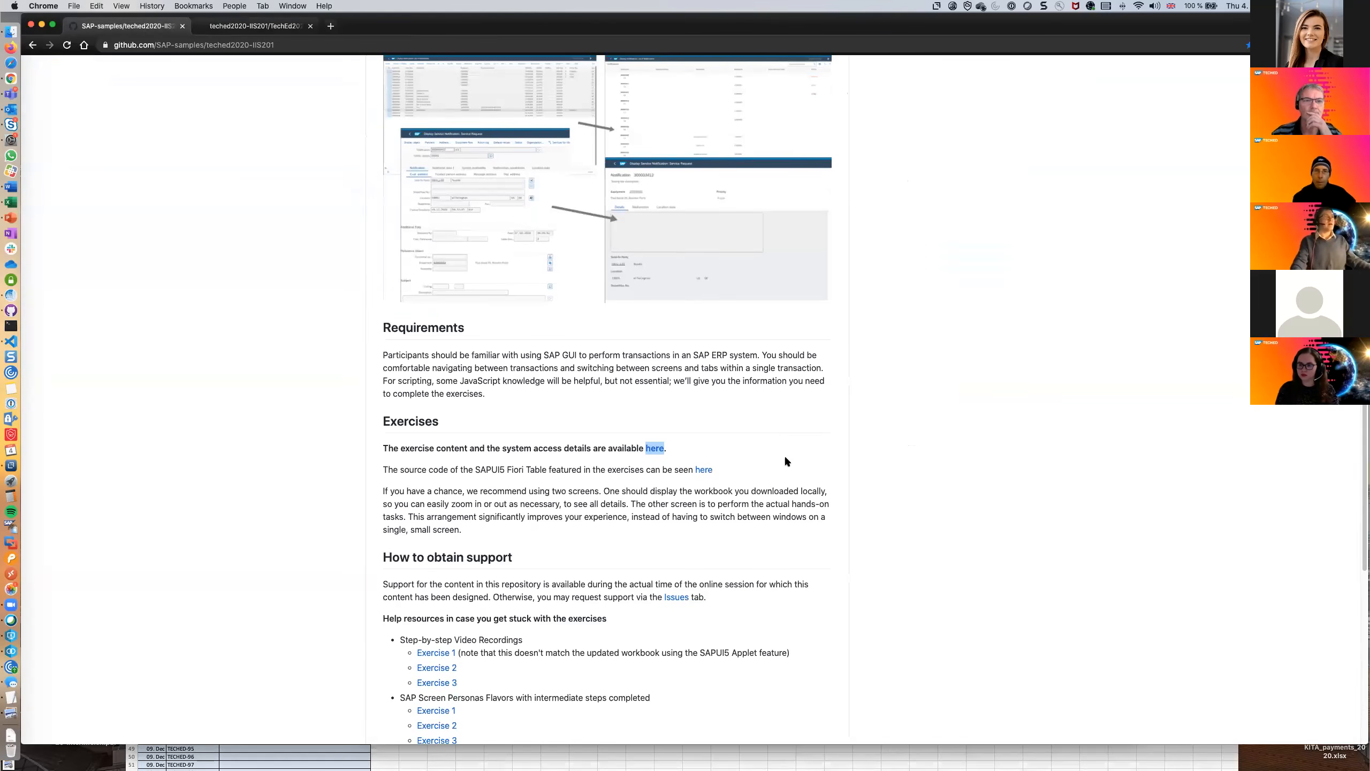
scroll(772, 468, "up", 1)
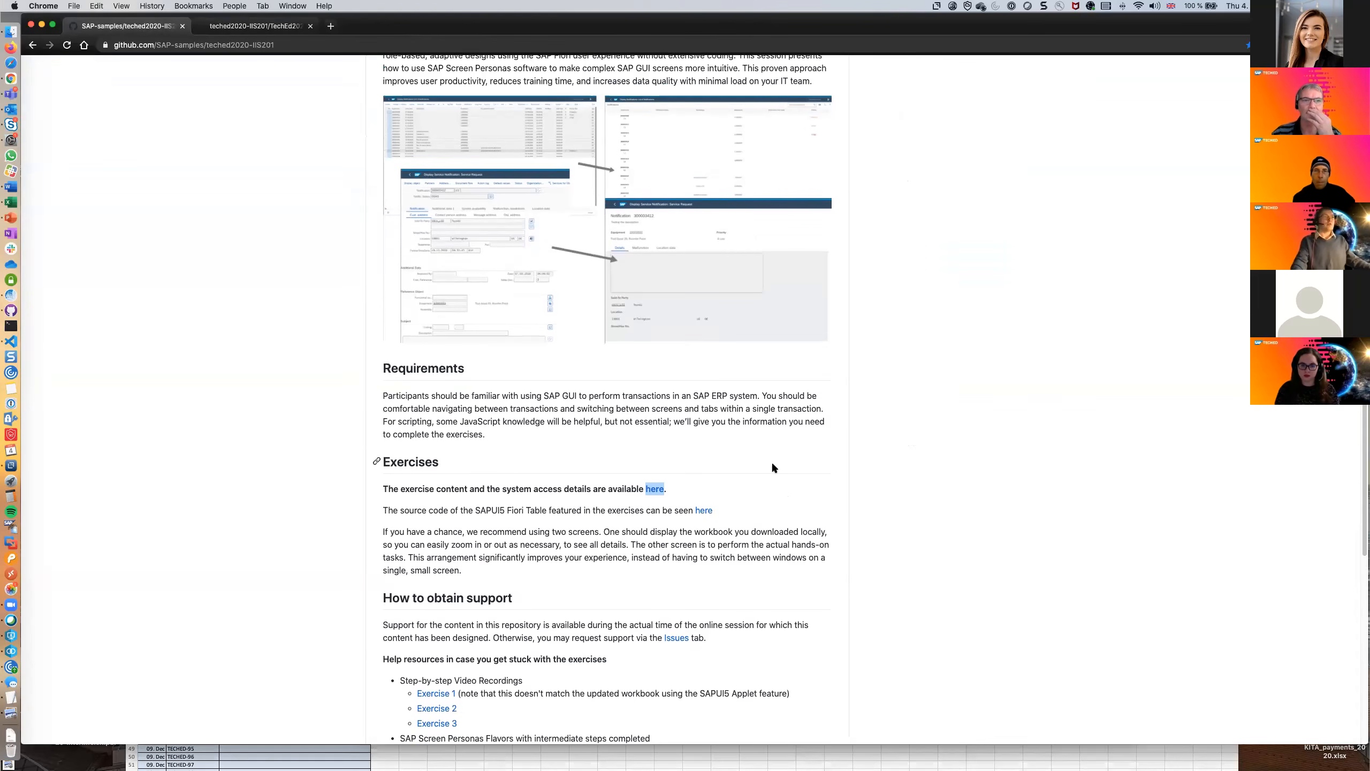
scroll(773, 464, "up", 4)
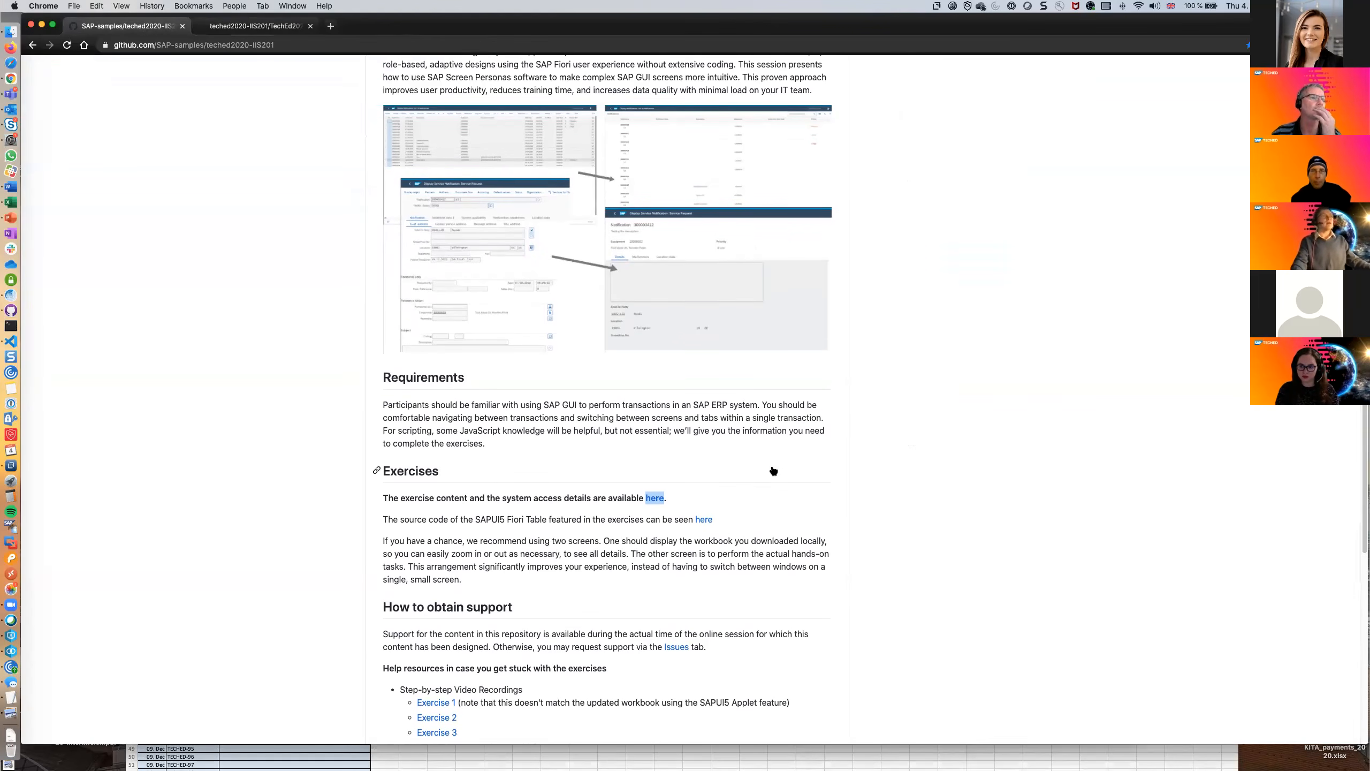
scroll(767, 464, "up", 6)
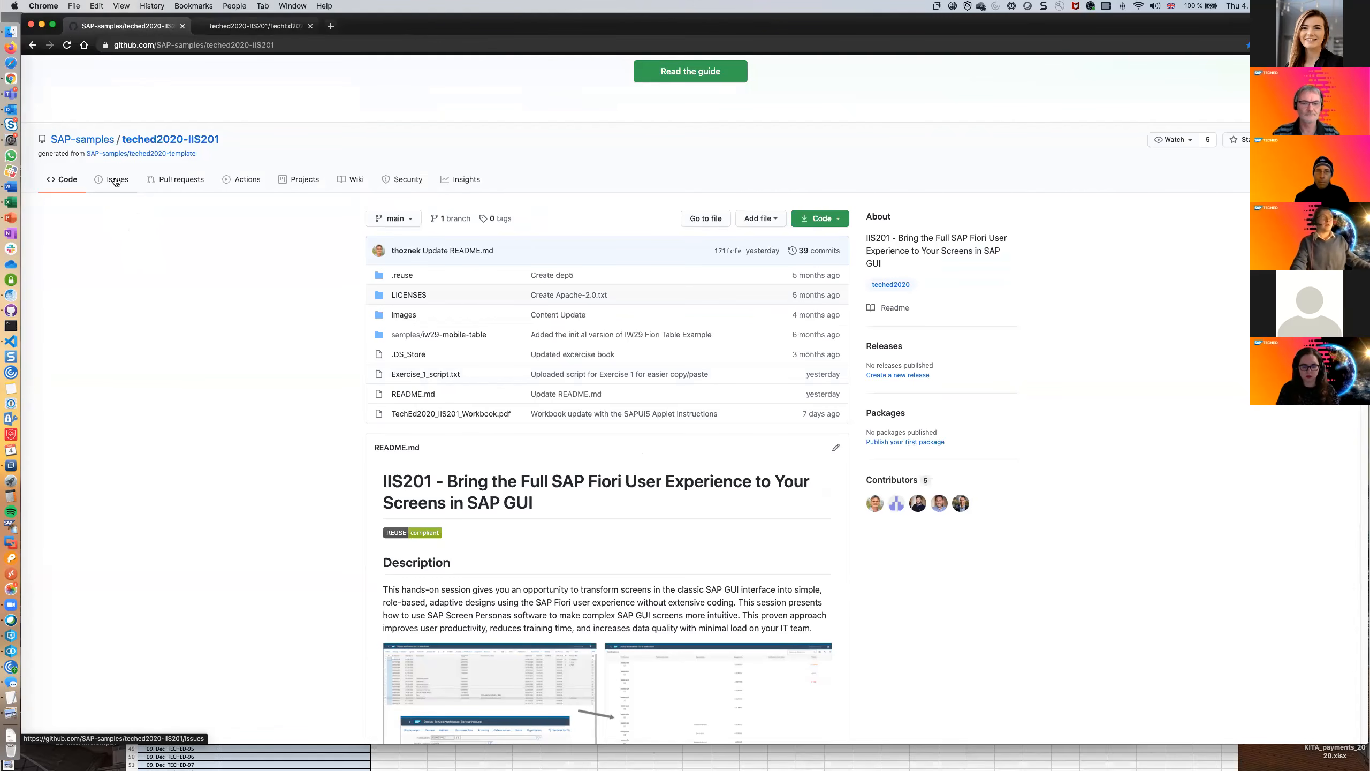
Examine the README's support options, exercise help resources, completed-solution link and additional SAP Screen Personas learning resources.
scroll(283, 326, "down", 5)
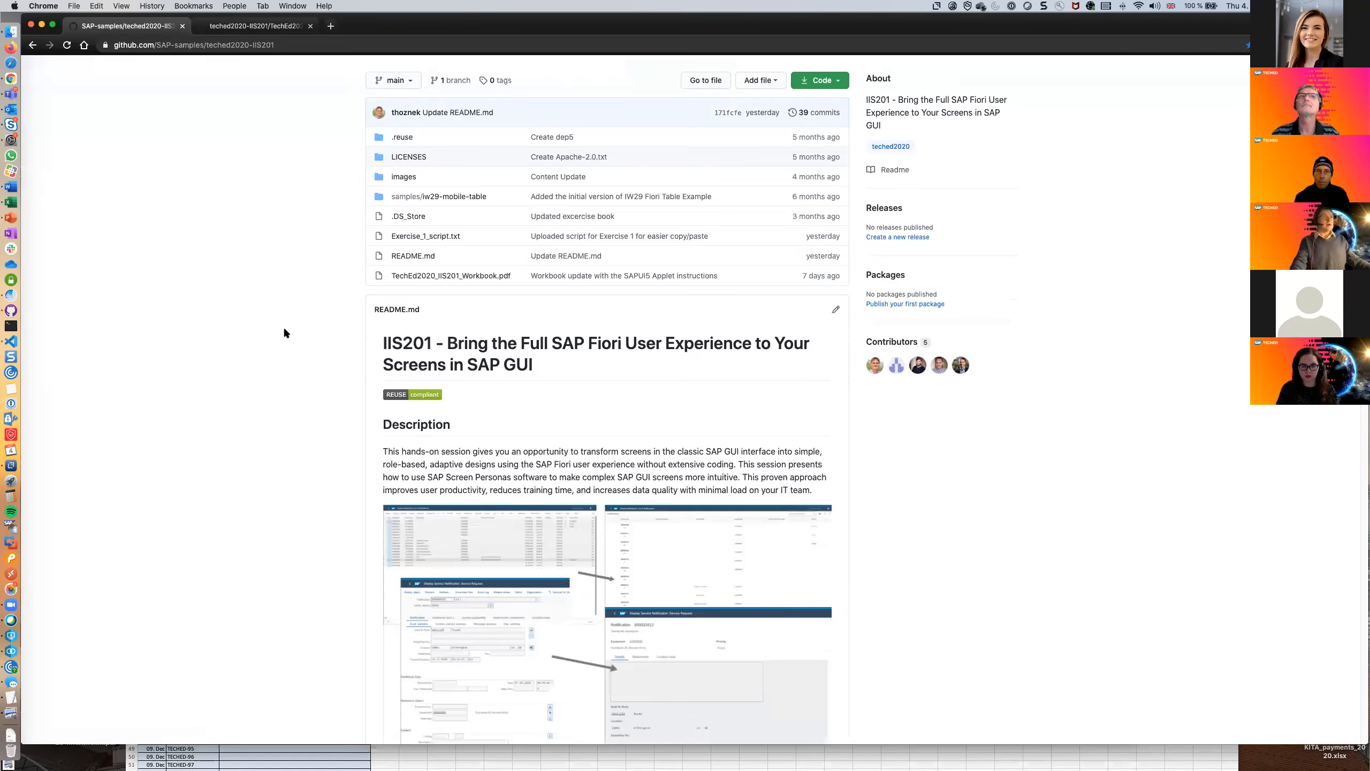
scroll(285, 330, "down", 3)
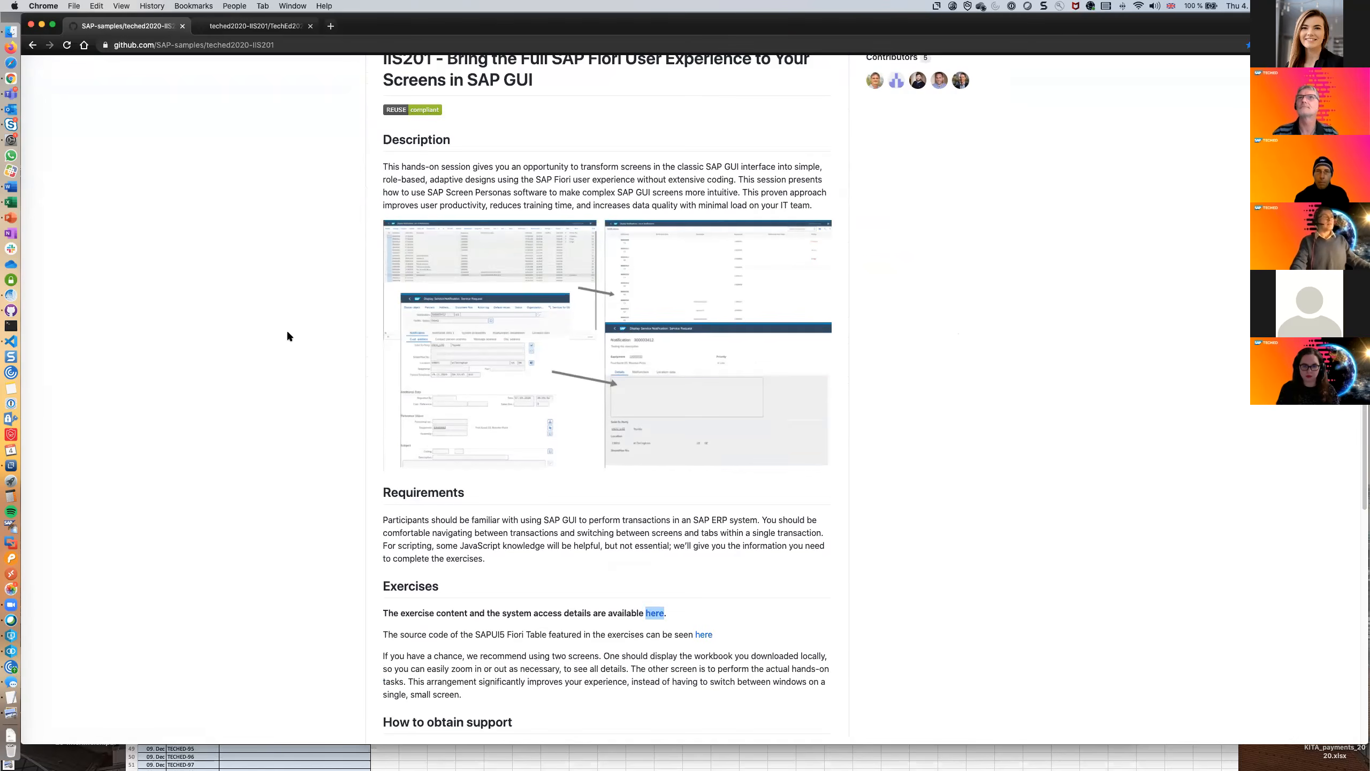
scroll(287, 333, "down", 5)
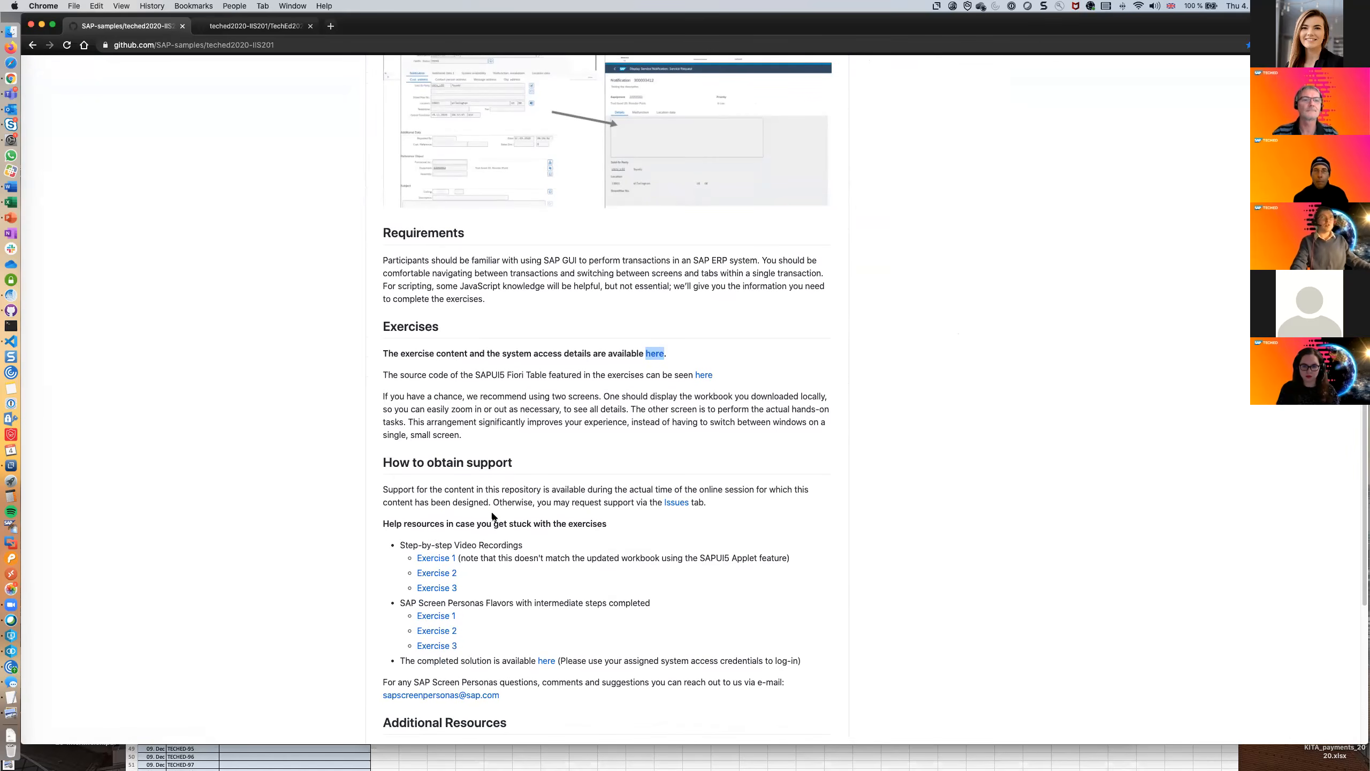
scroll(488, 515, "down", 1)
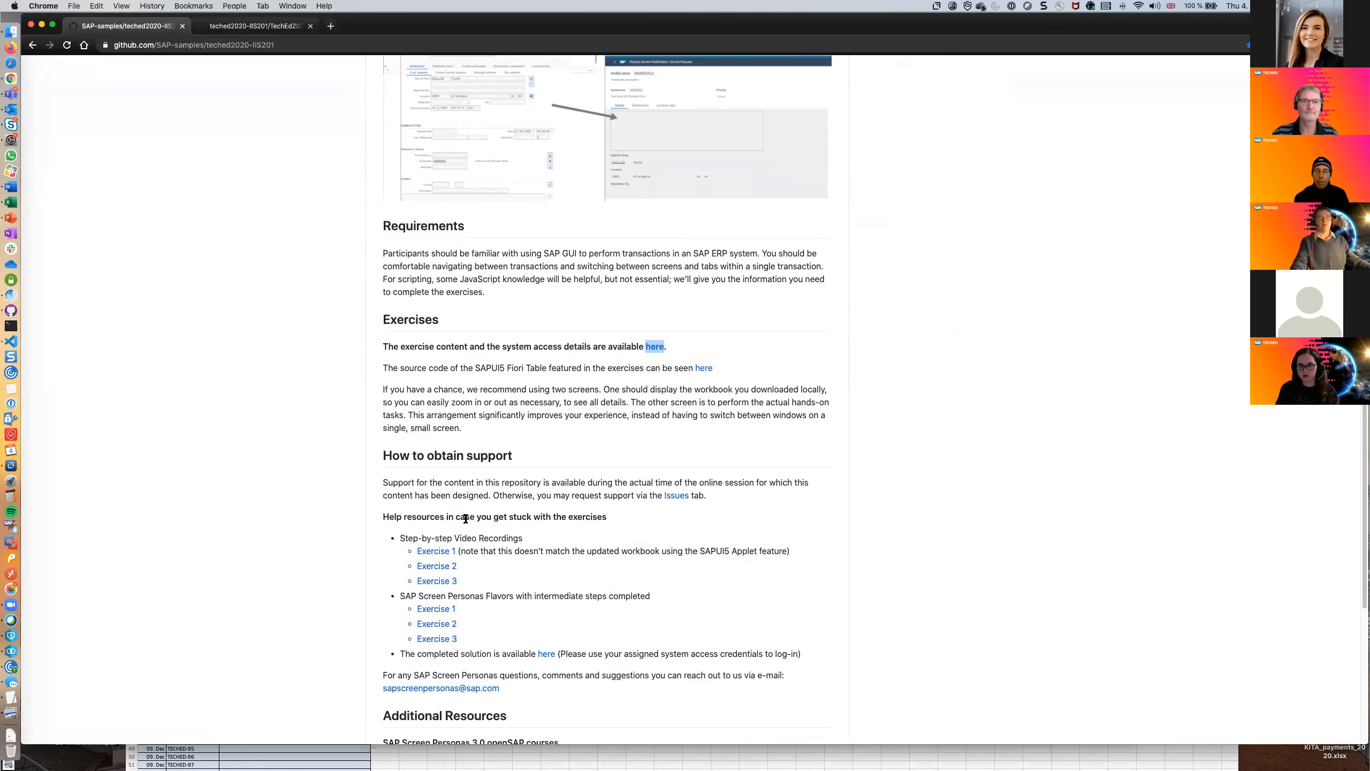
scroll(466, 518, "down", 1)
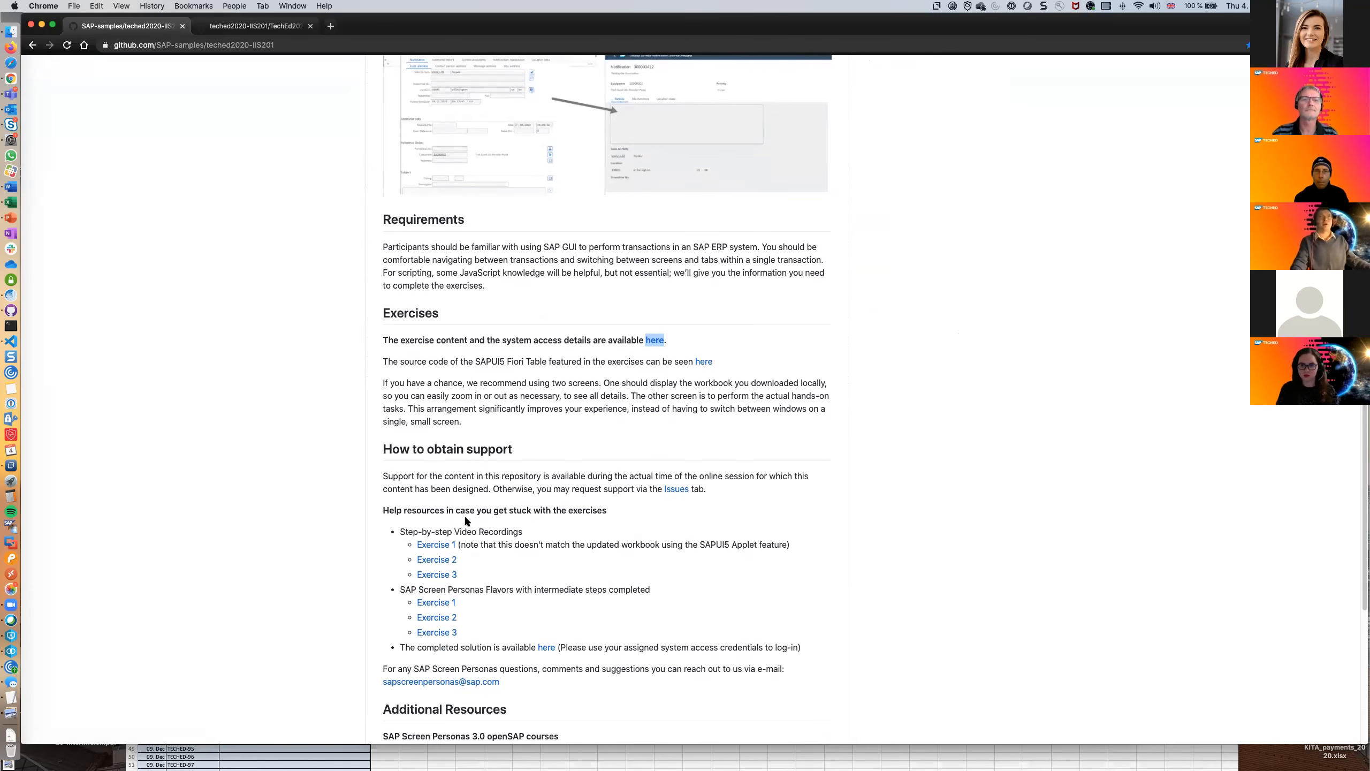
scroll(483, 567, "down", 2)
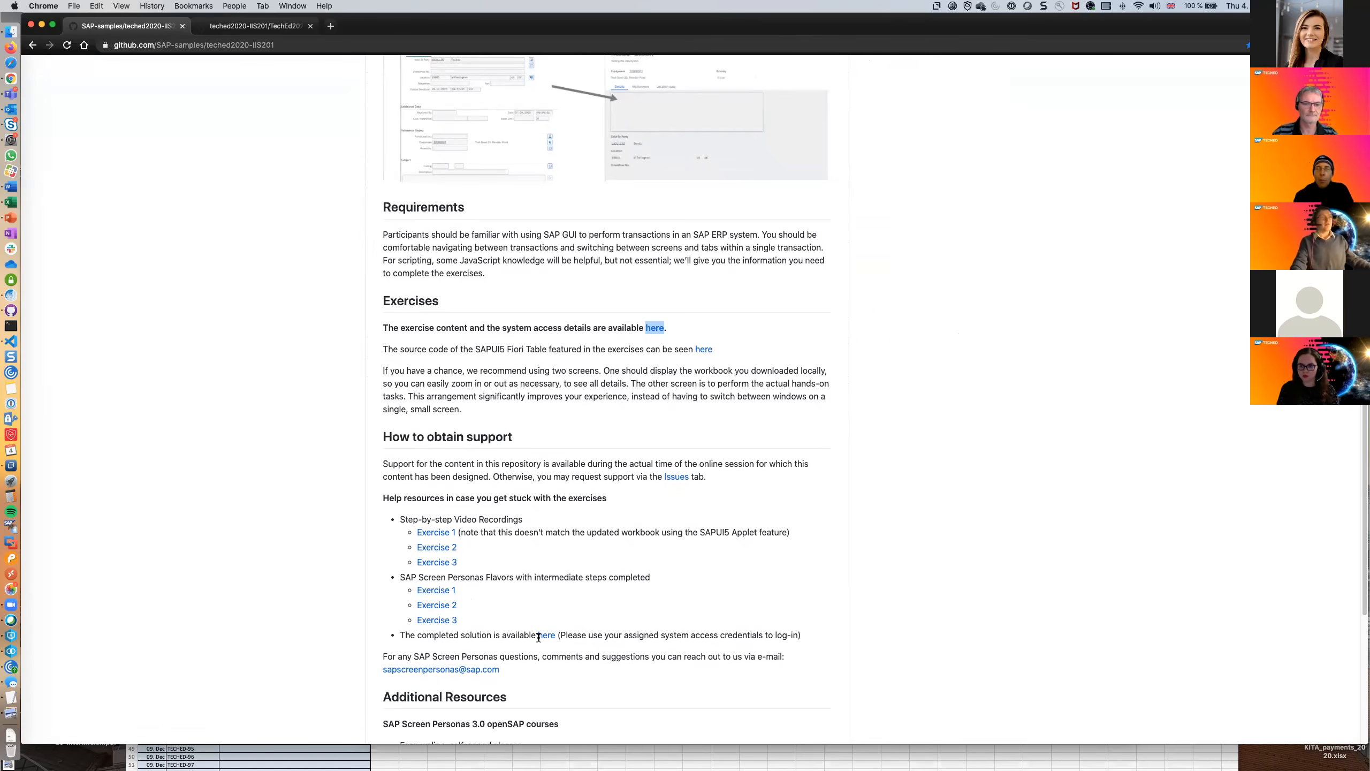
scroll(531, 595, "down", 3)
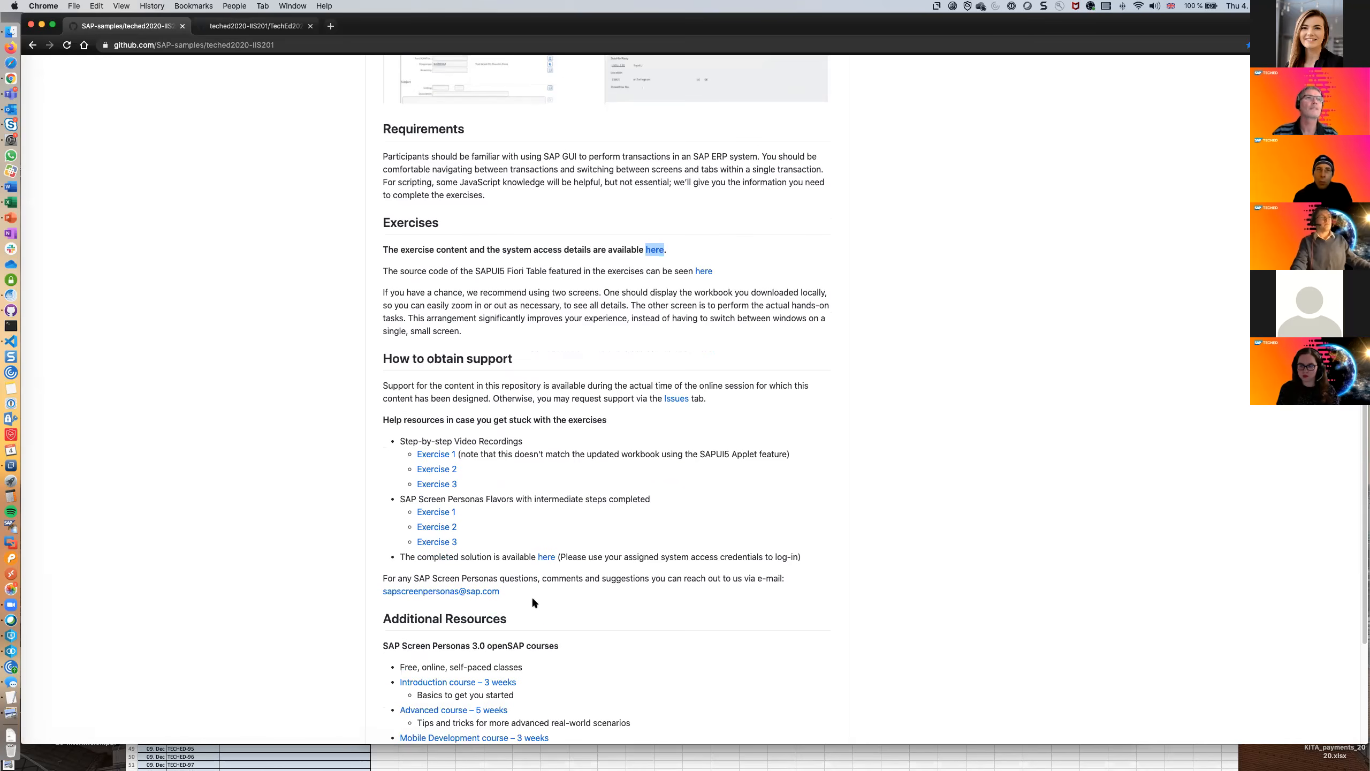
scroll(535, 559, "down", 2)
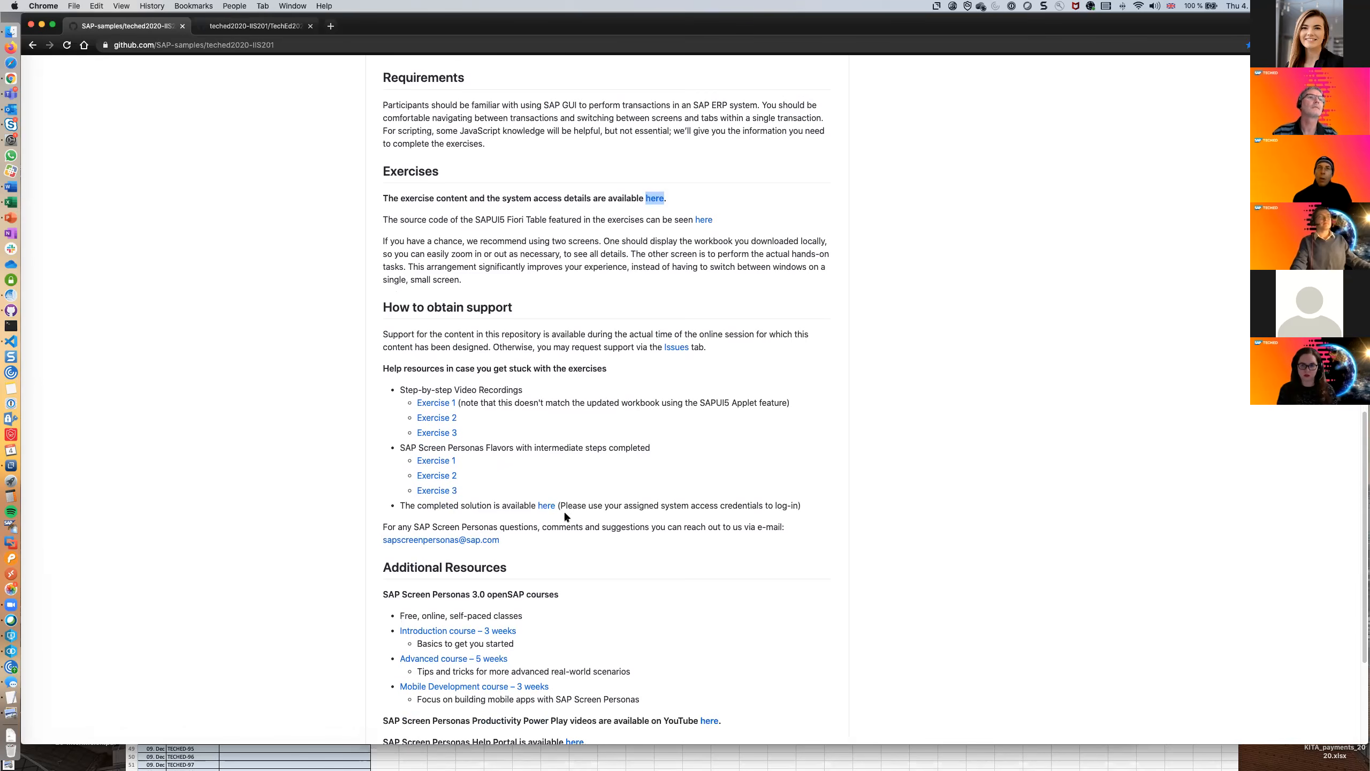
scroll(565, 516, "down", 3)
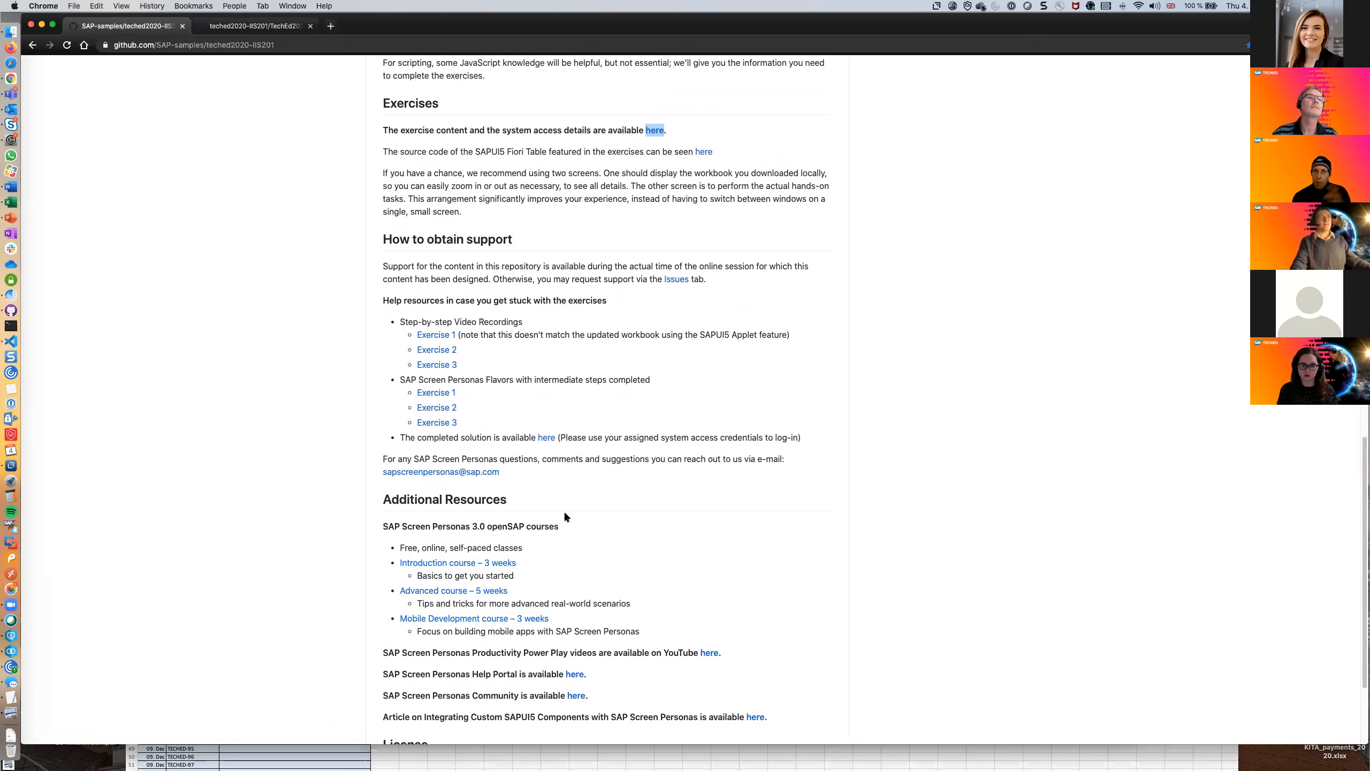
scroll(565, 516, "up", 1)
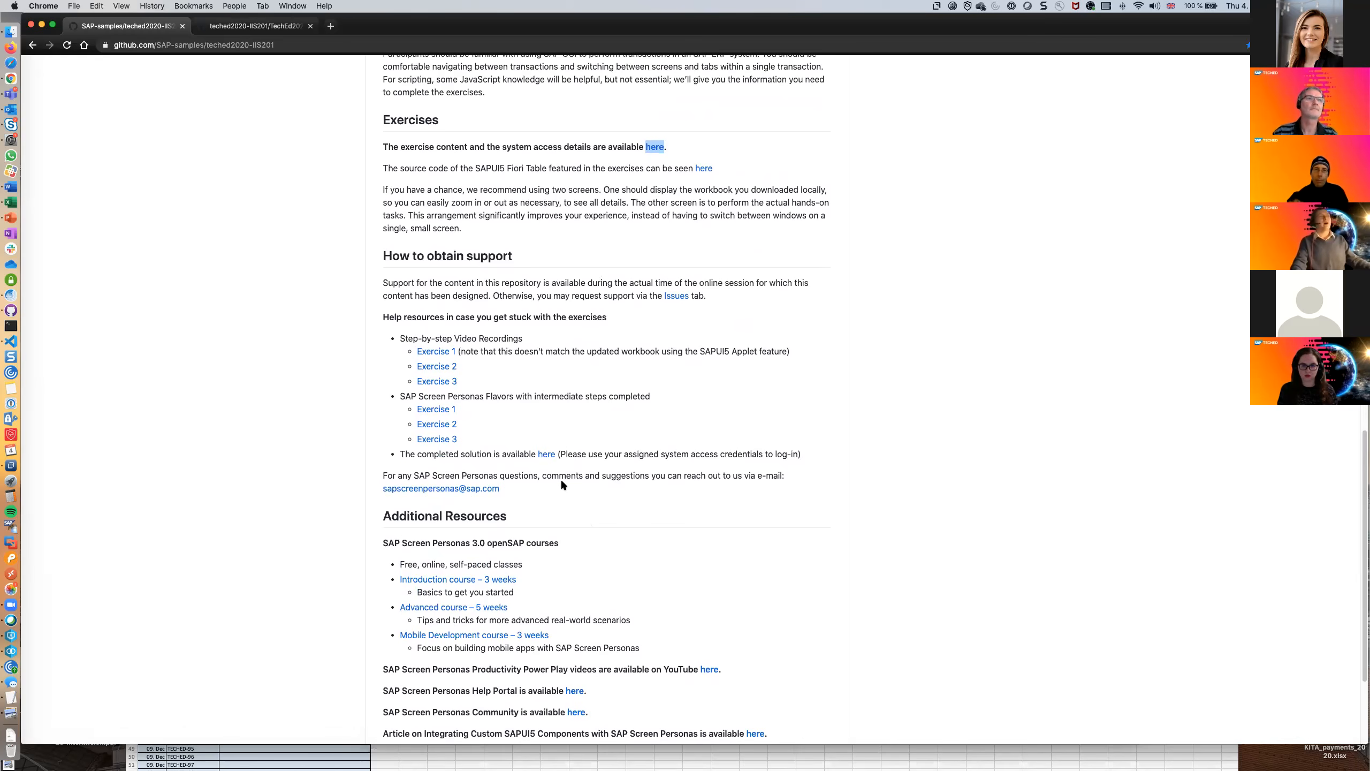
Open the completed solution in a new tab and execute the notification selection with its default date range.
right_click(544, 456)
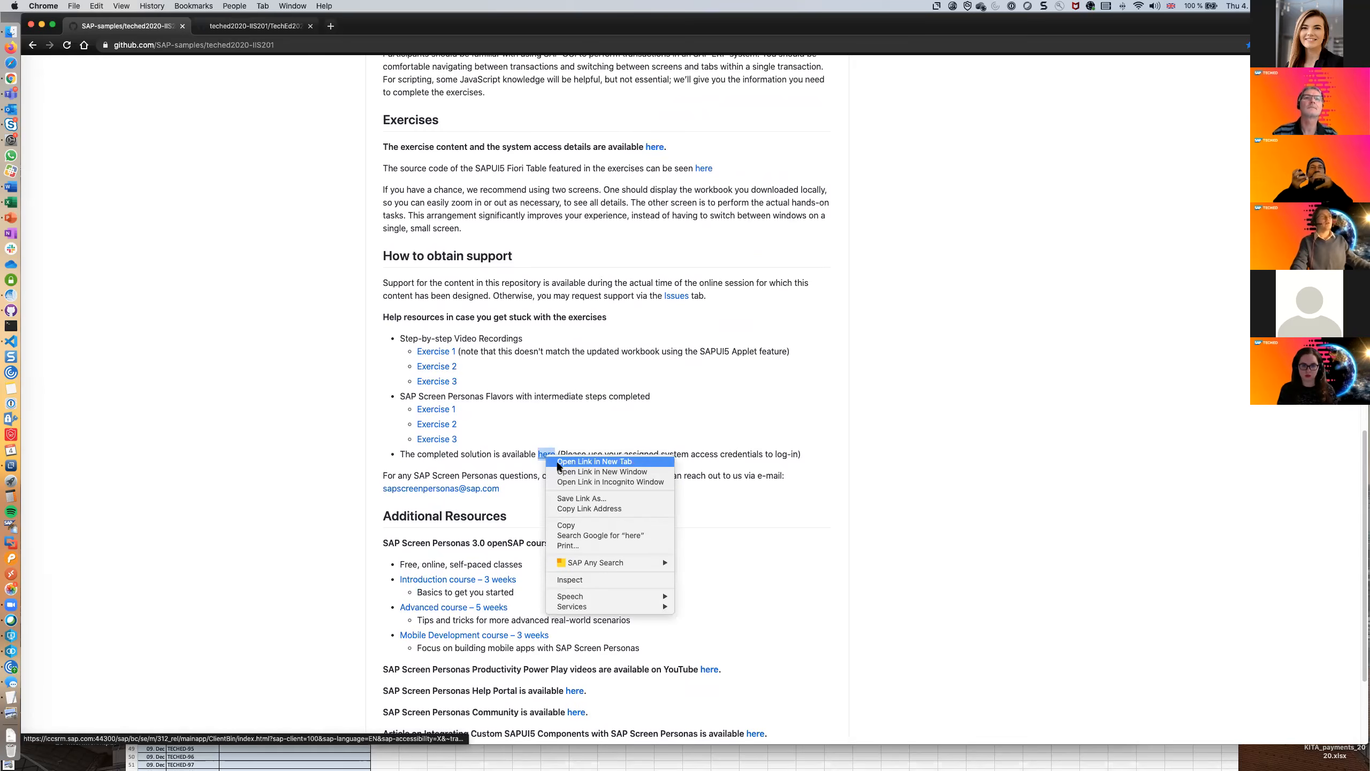
left_click(563, 461)
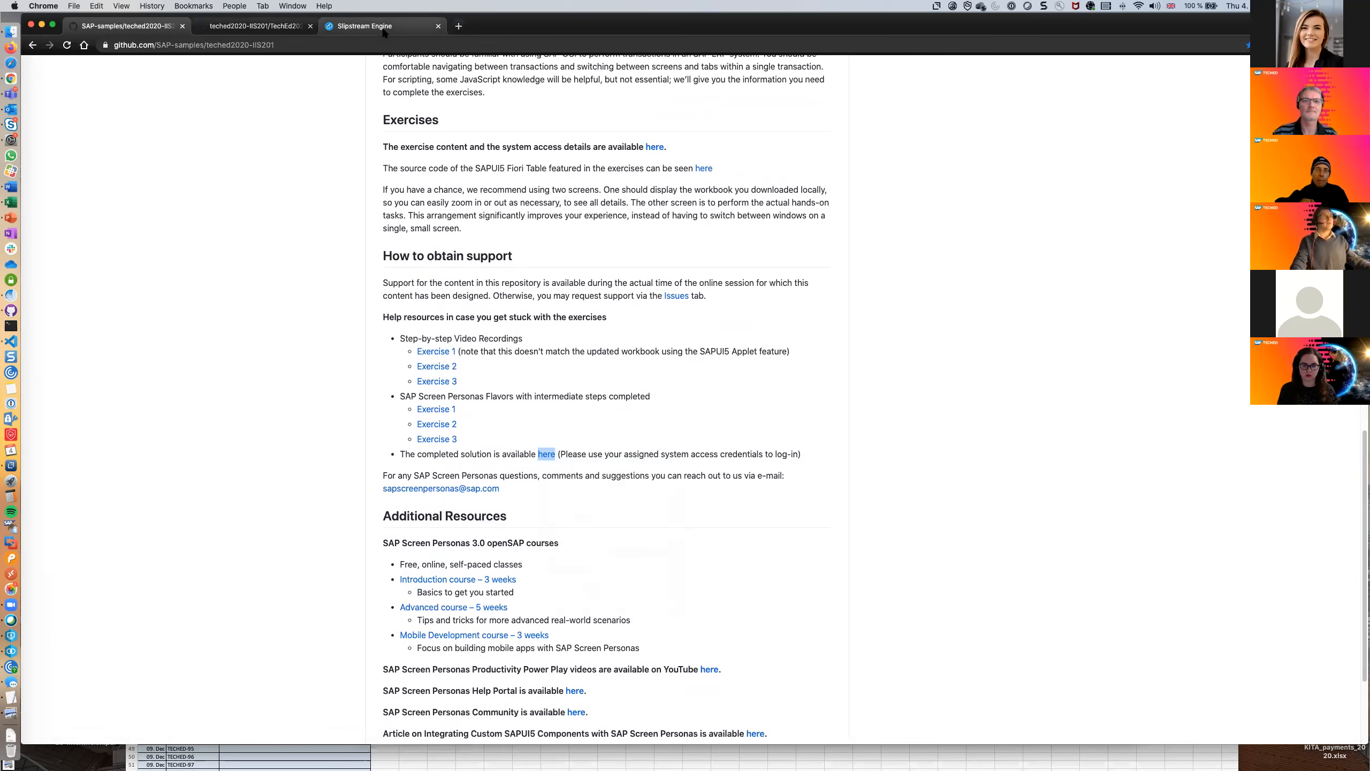
left_click(378, 25)
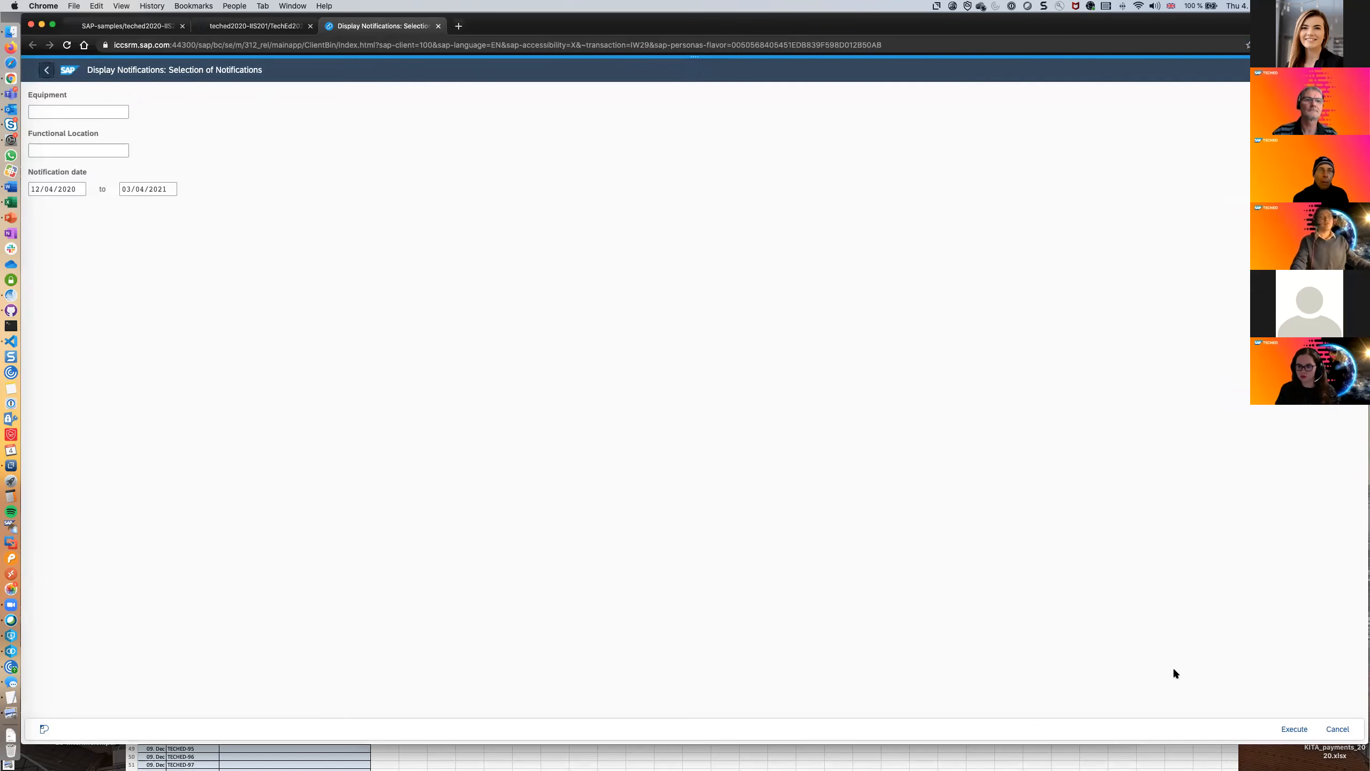
left_click(1294, 728)
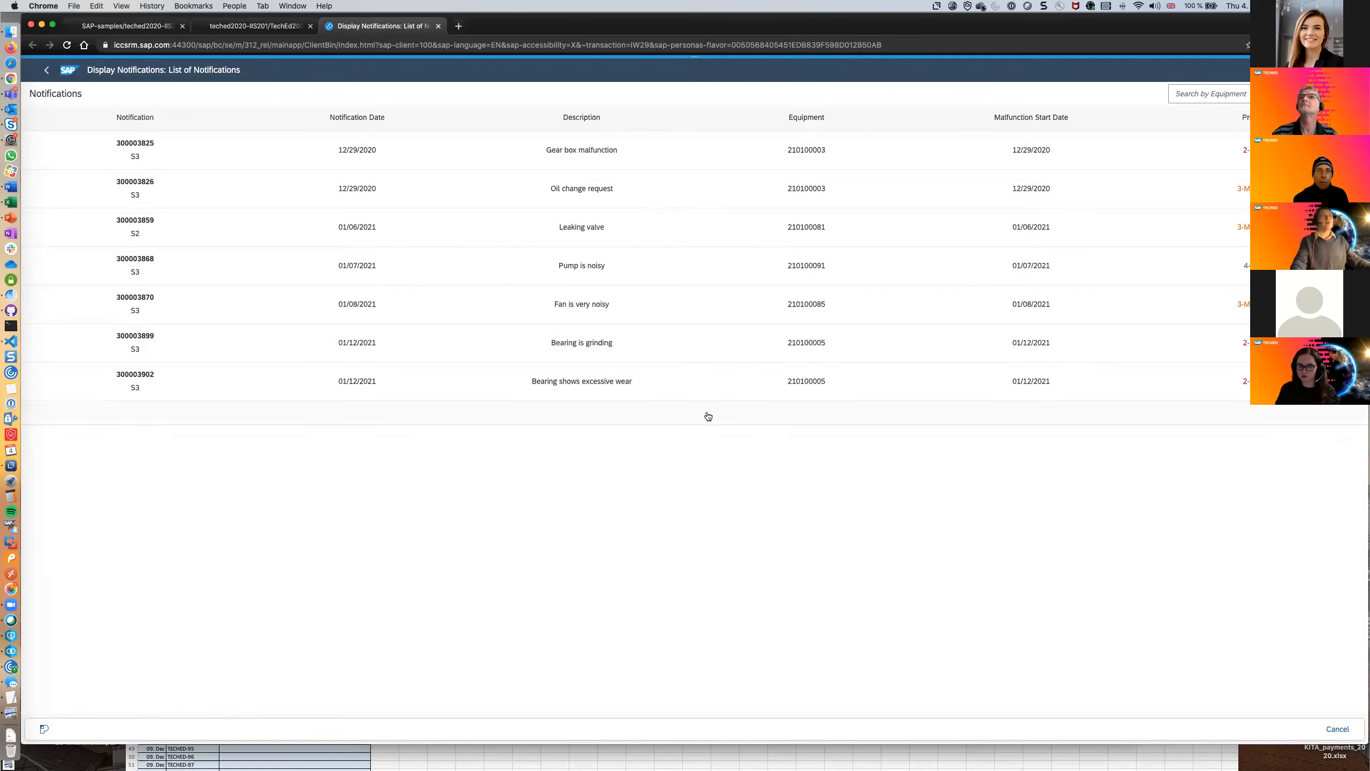
Resize and reposition the browser window so the whole notifications table fits beside the video thumbnails.
left_click_drag(1363, 653, 778, 597)
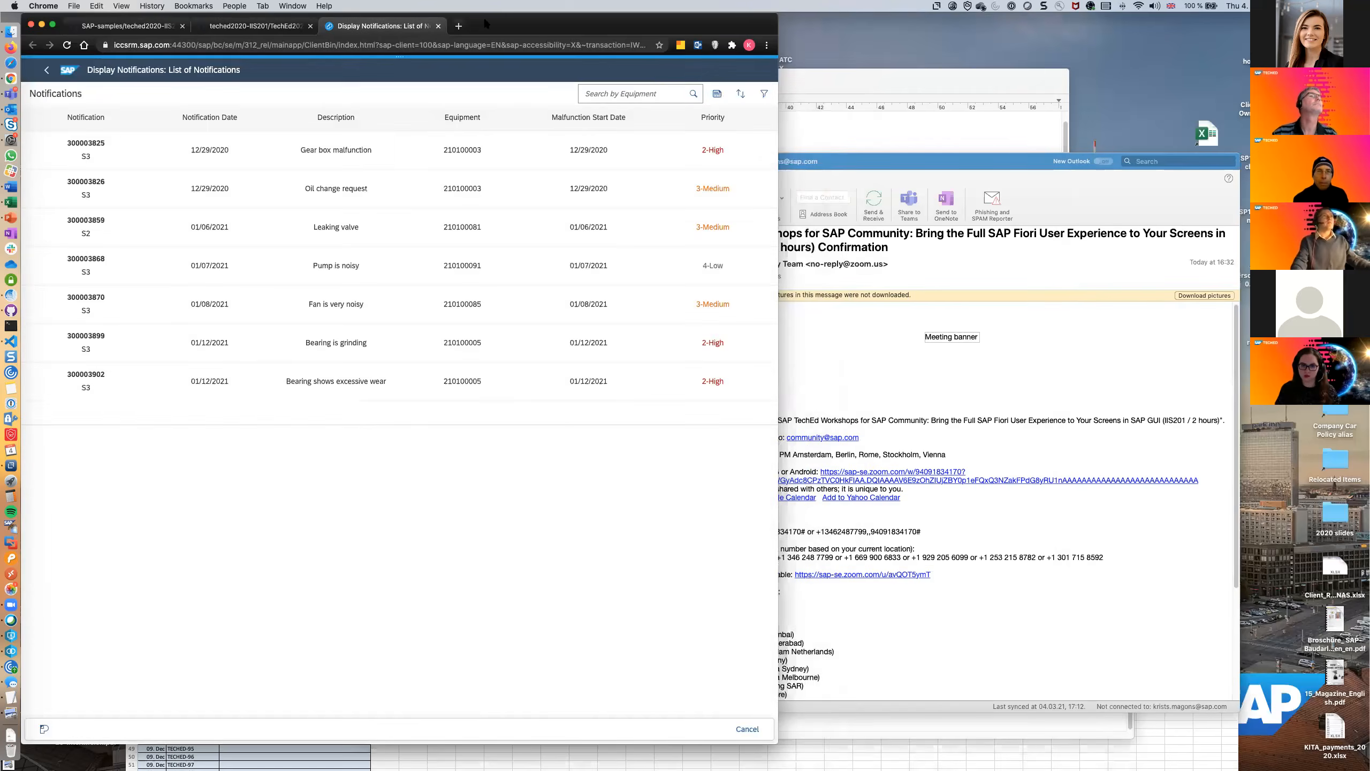
left_click_drag(486, 24, 630, 31)
left_click_drag(922, 280, 1158, 283)
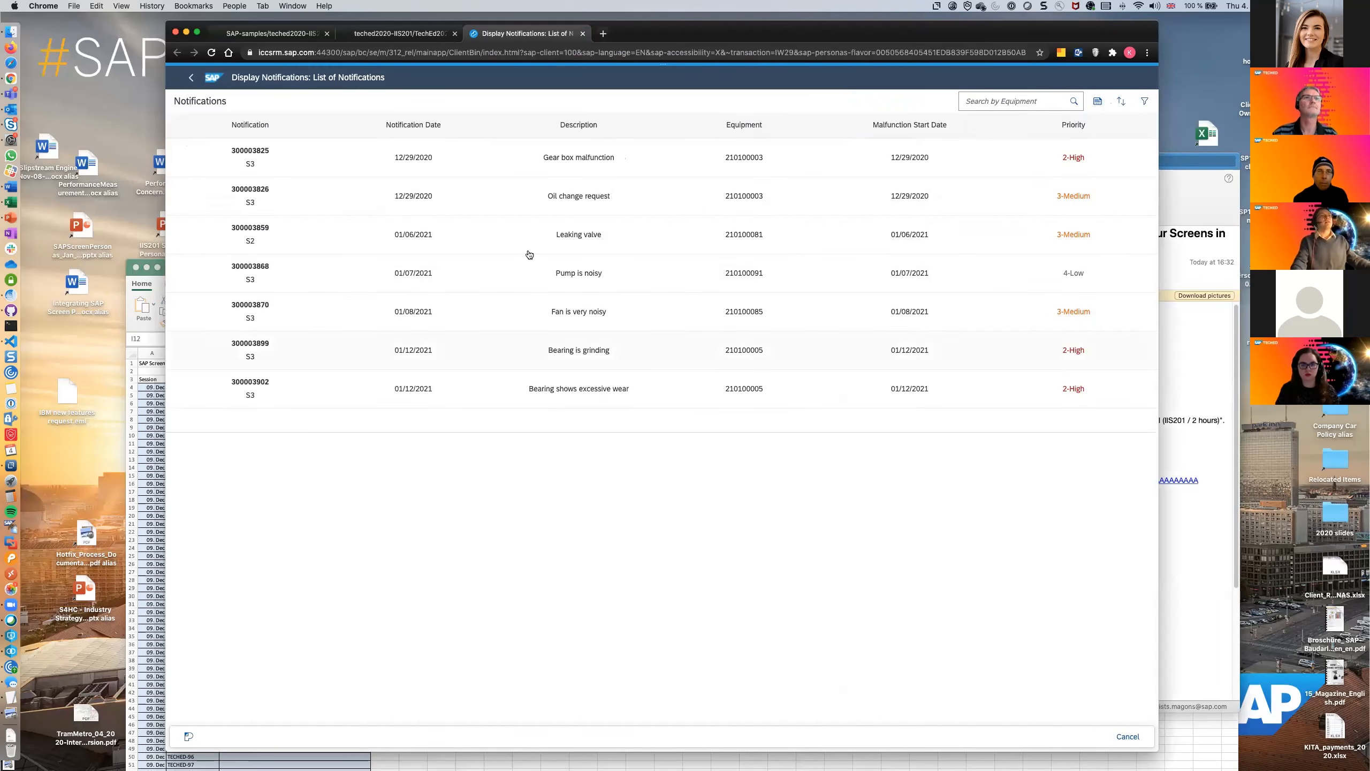
View the details of the "Oil change request" notification, return to the list, and view the "Fan is very noisy" notification.
left_click(562, 200)
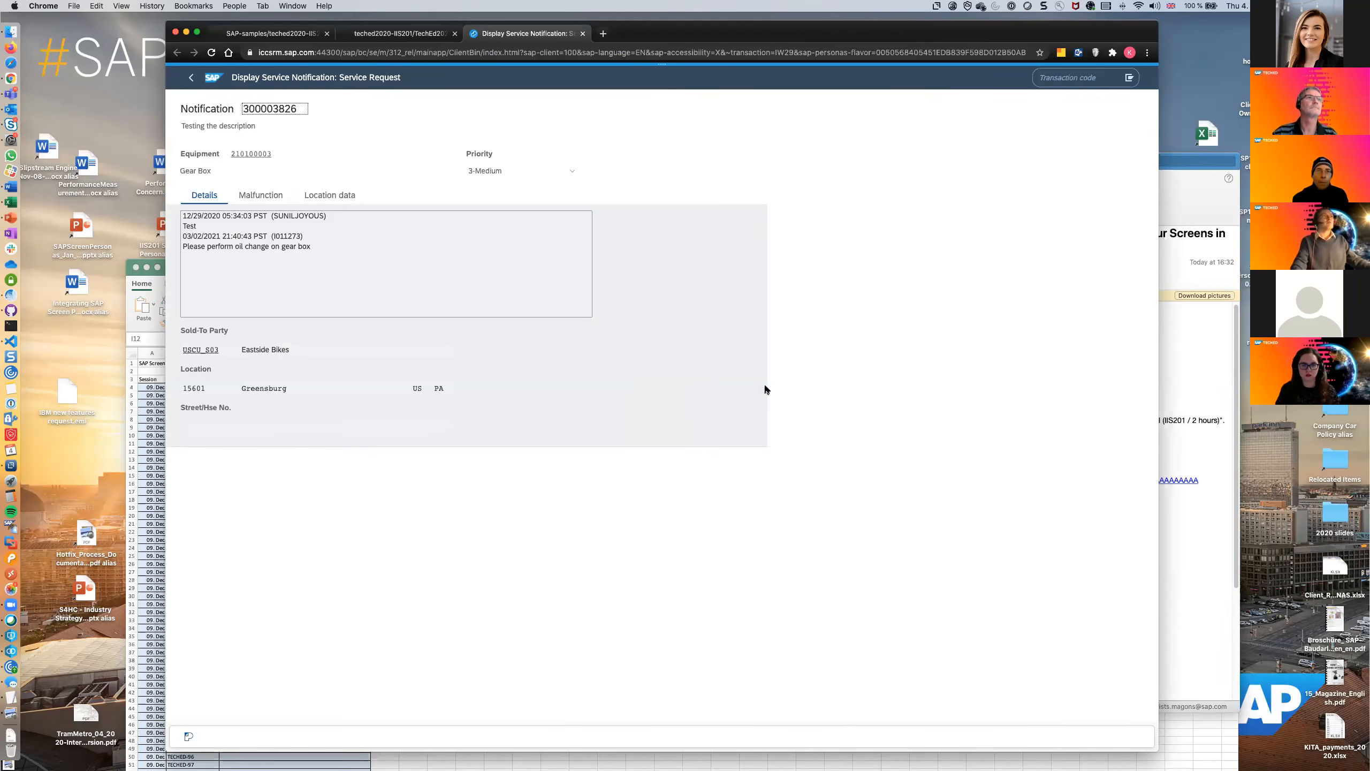
left_click(191, 77)
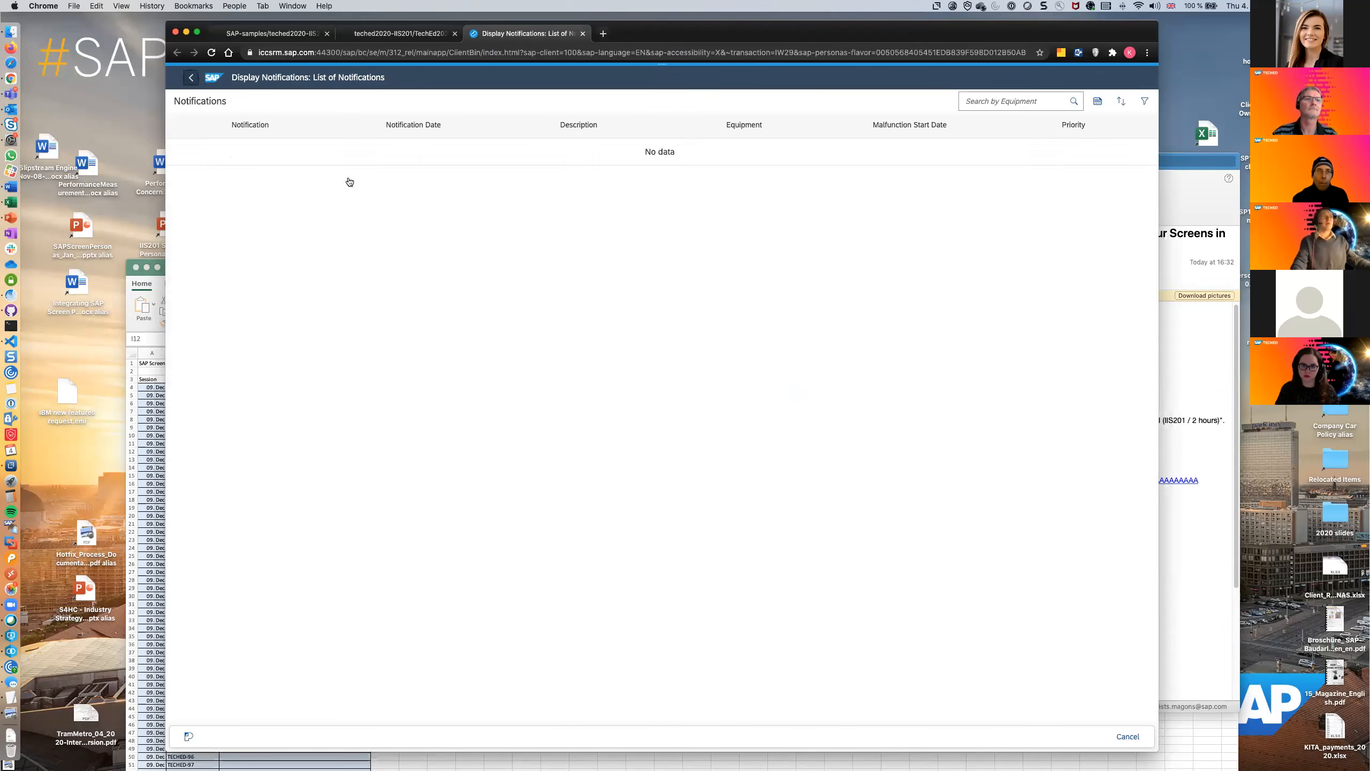
left_click(707, 323)
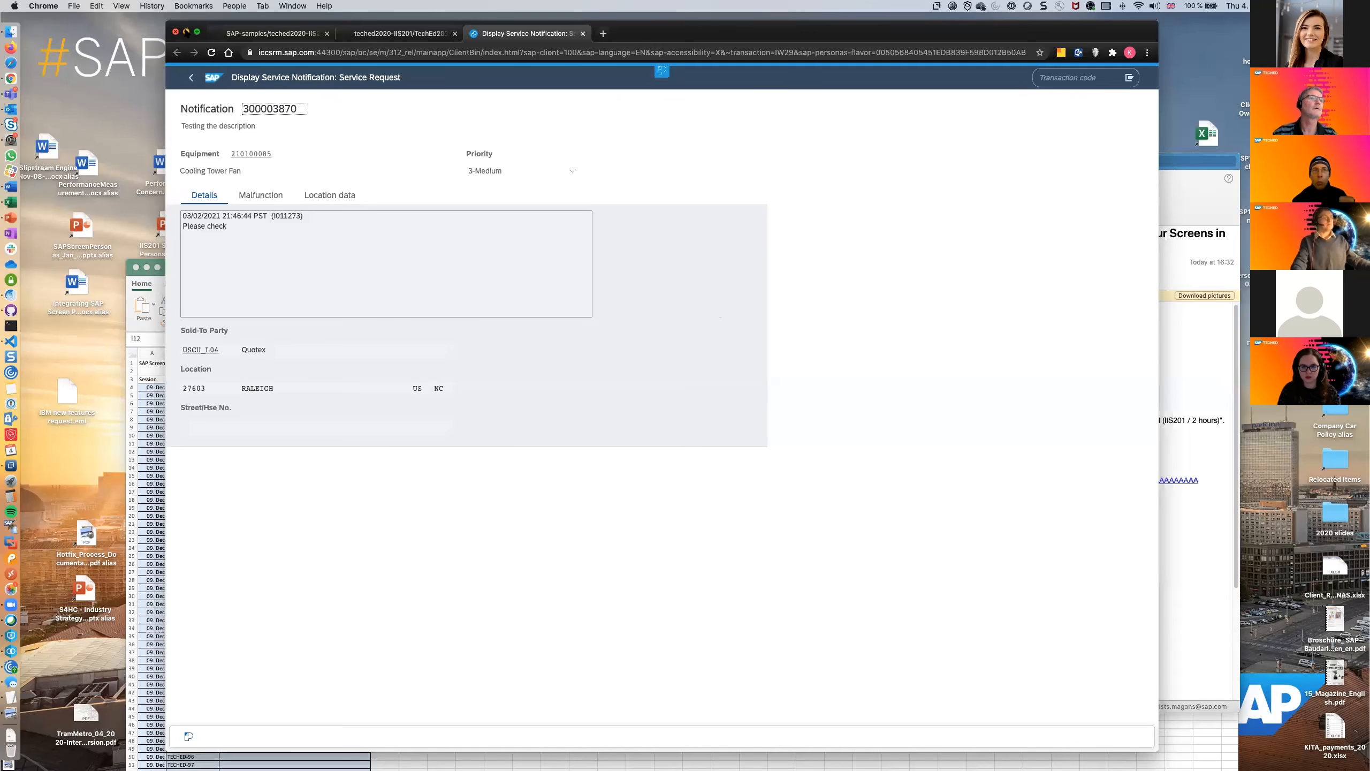
left_click(198, 31, "alt")
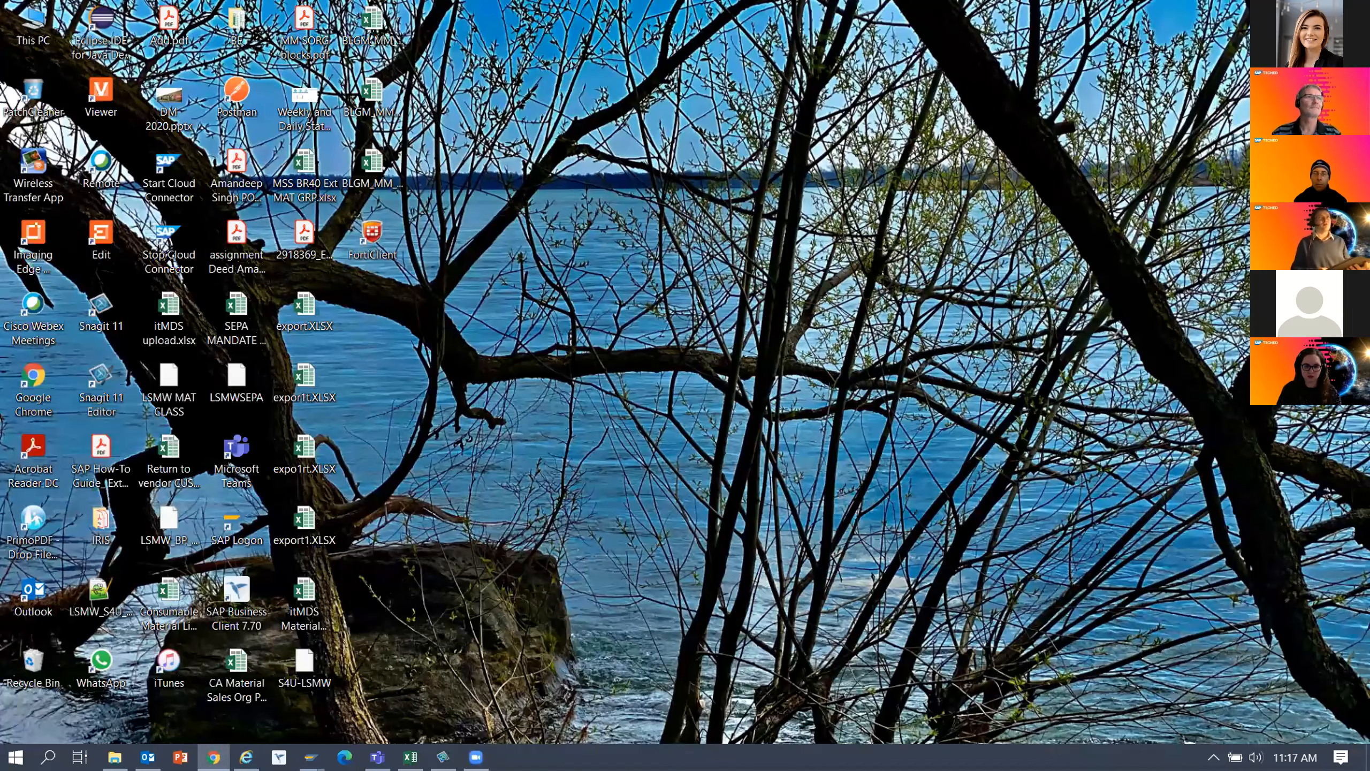
Switch to the SAP Easy Access browser window and dismiss the incoming chat notifications.
key("alt+Tab")
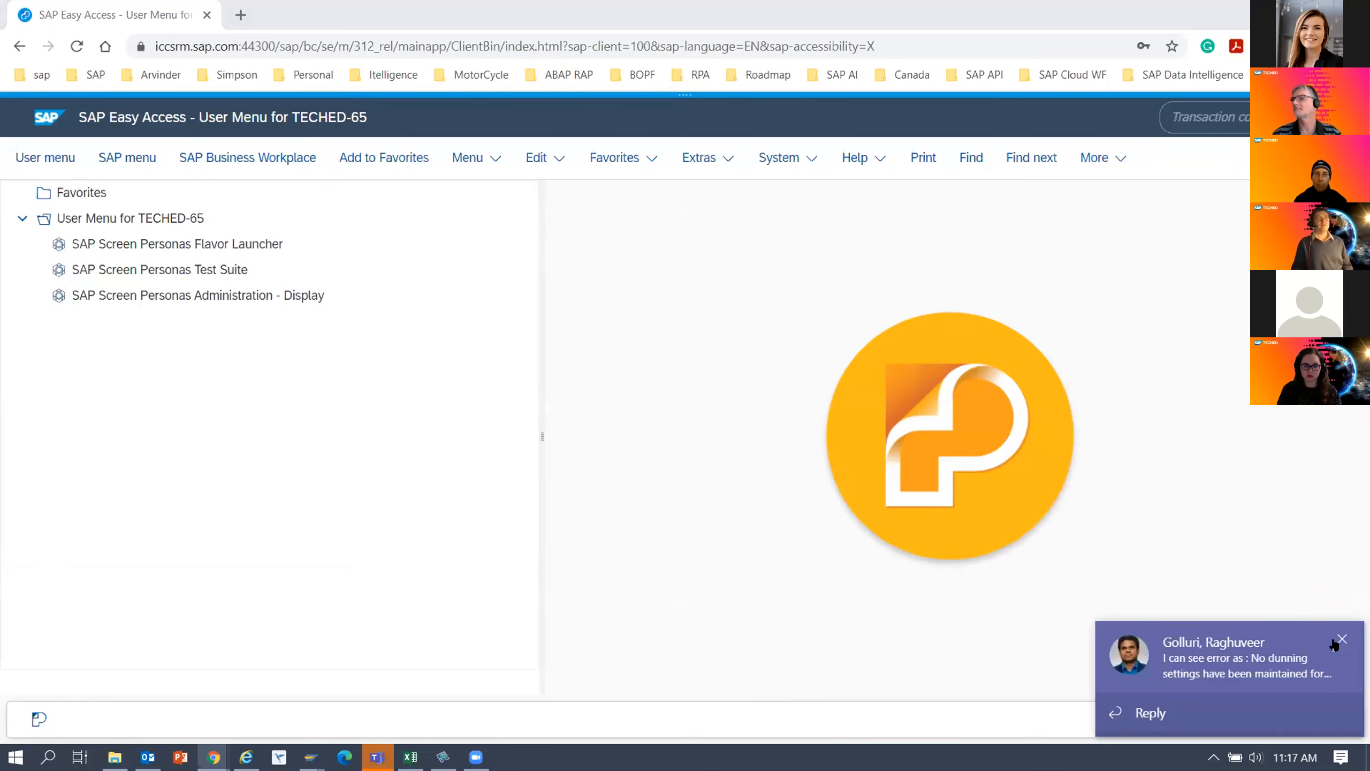
left_click(1341, 640)
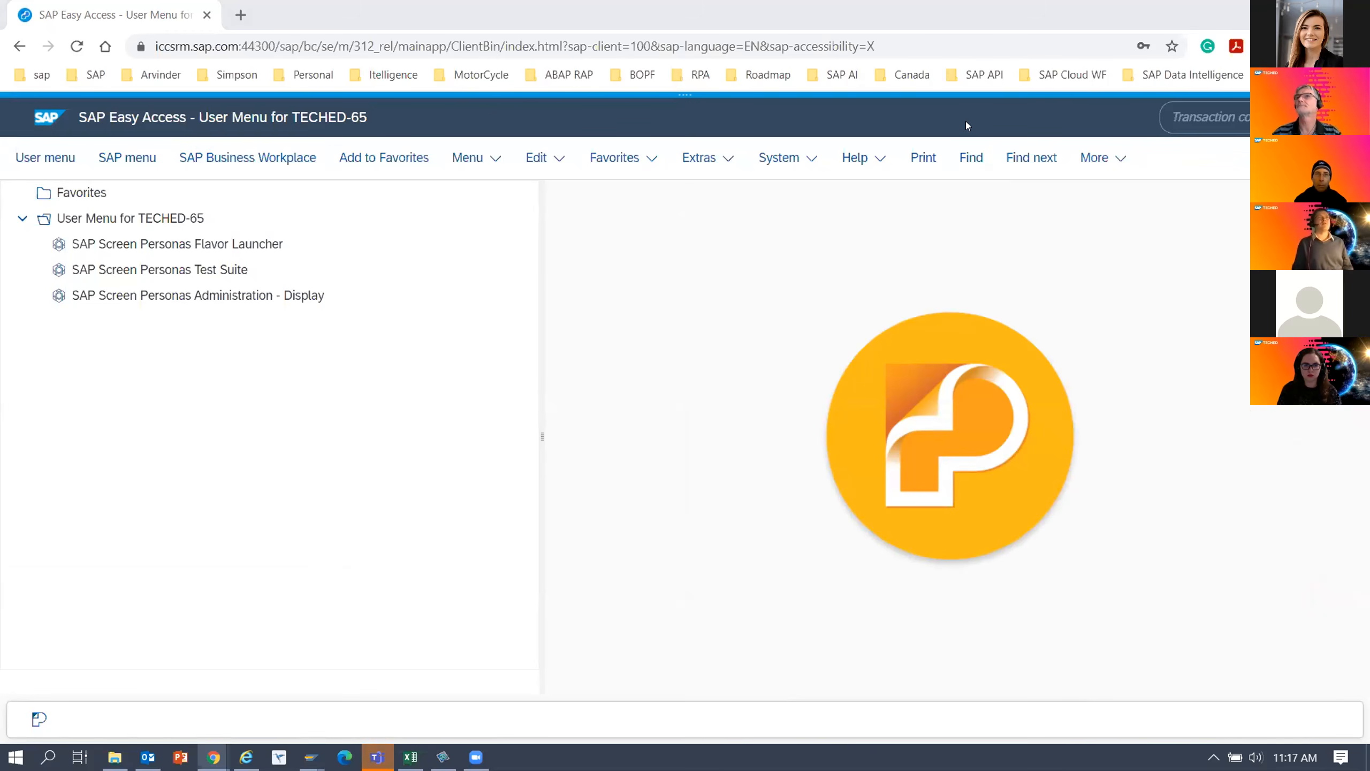
mouse_move(683, 107)
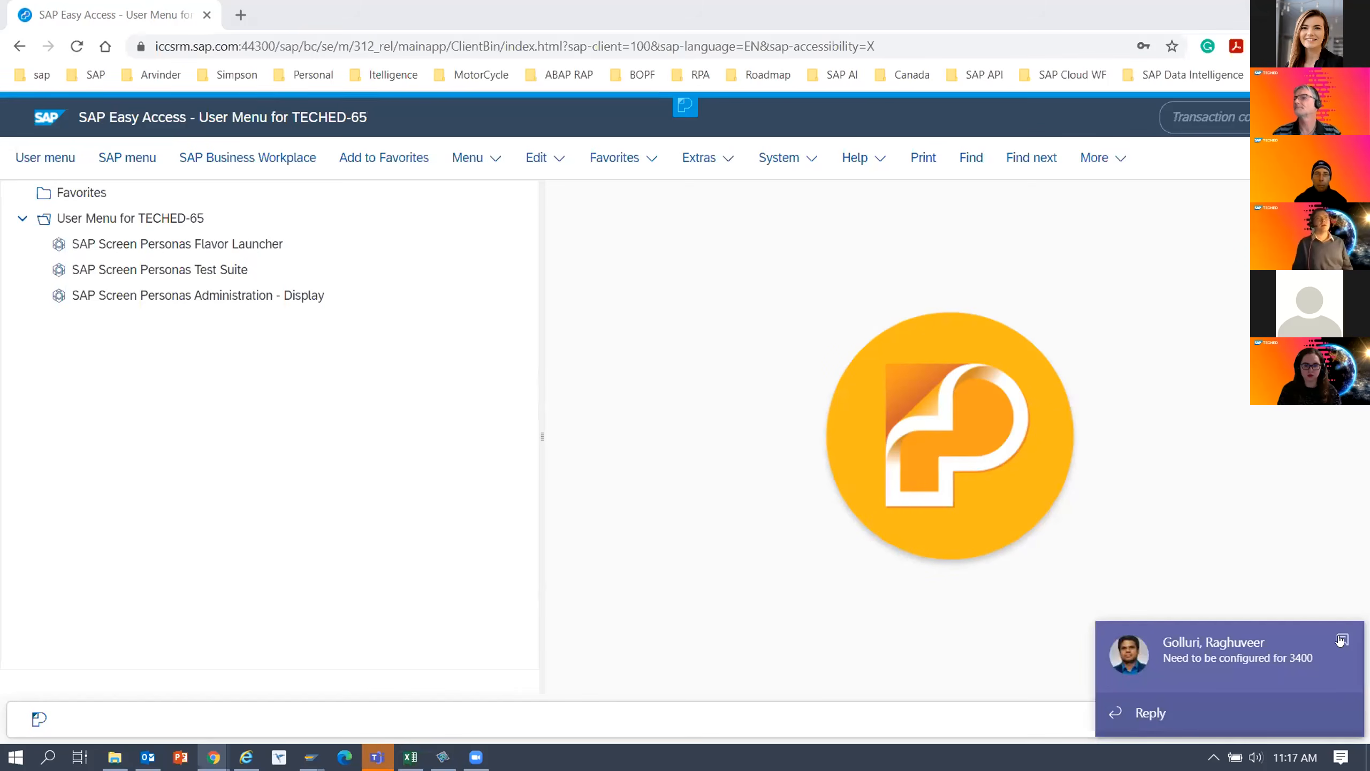
left_click(1341, 640)
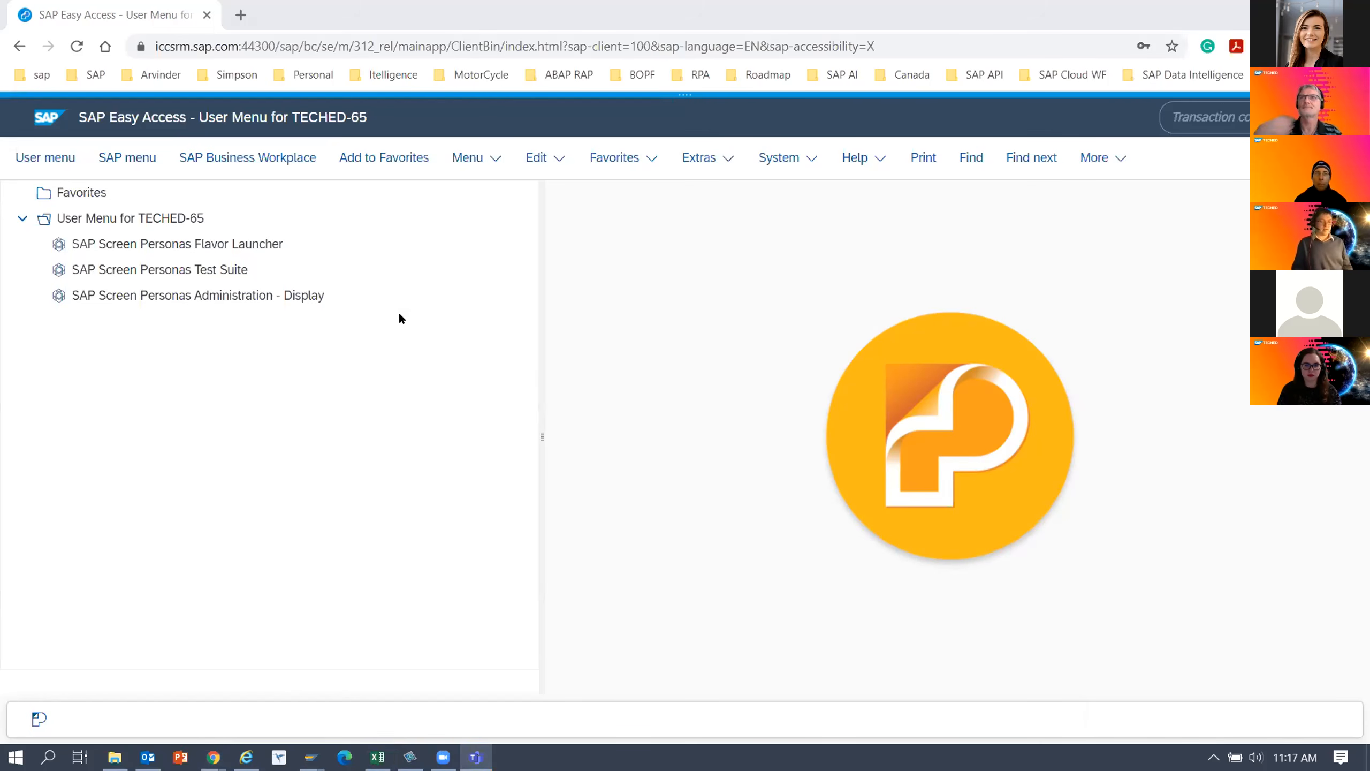
Run transaction IW29 and place the cursor in the first Notification field of the selection screen.
left_click(1118, 115)
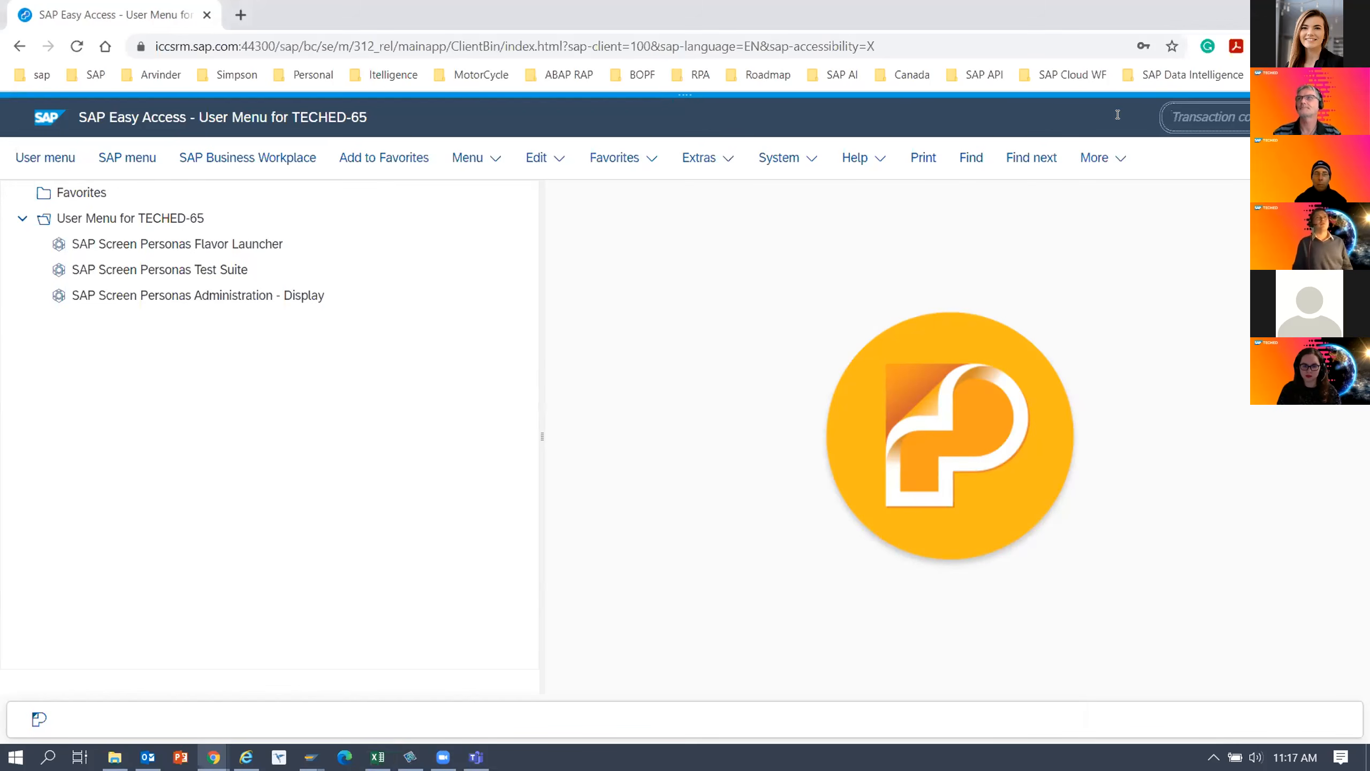
left_click(1173, 115)
type("IW29")
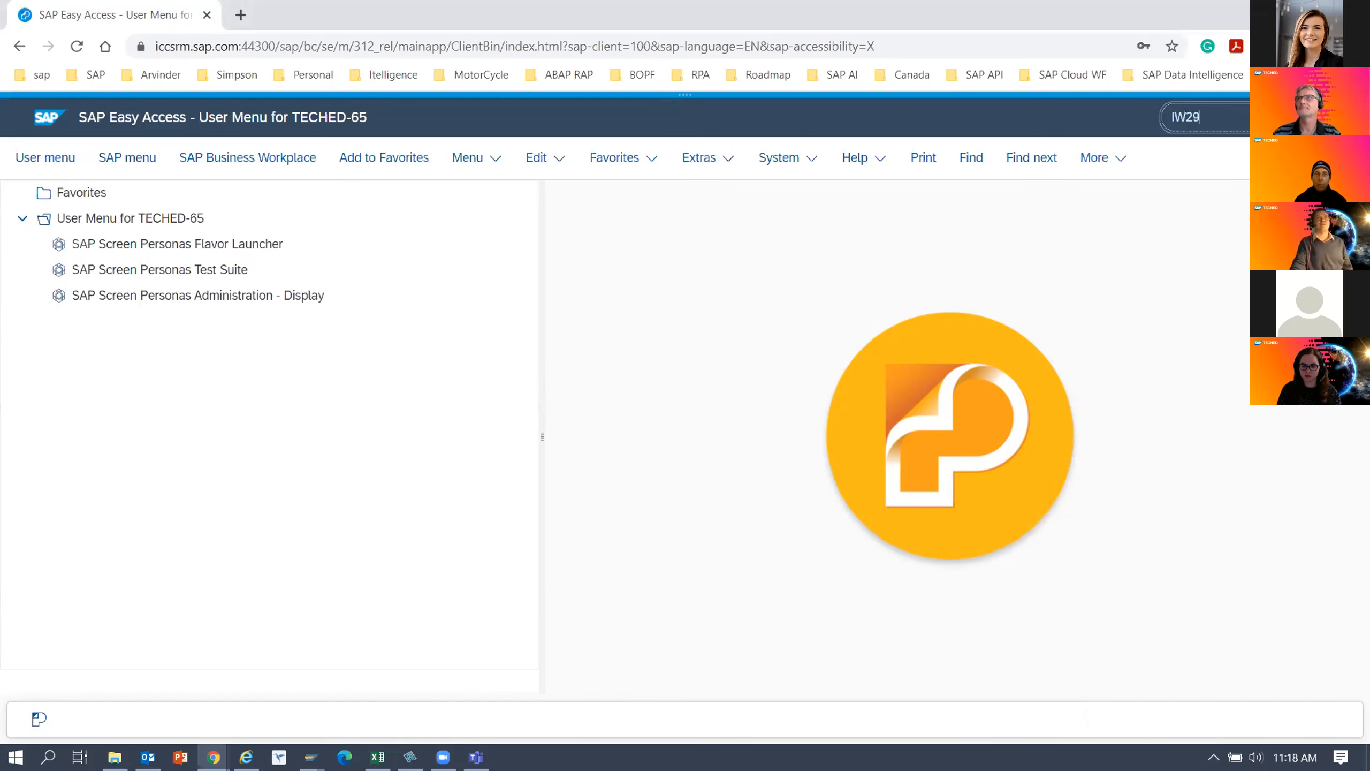
key("Return")
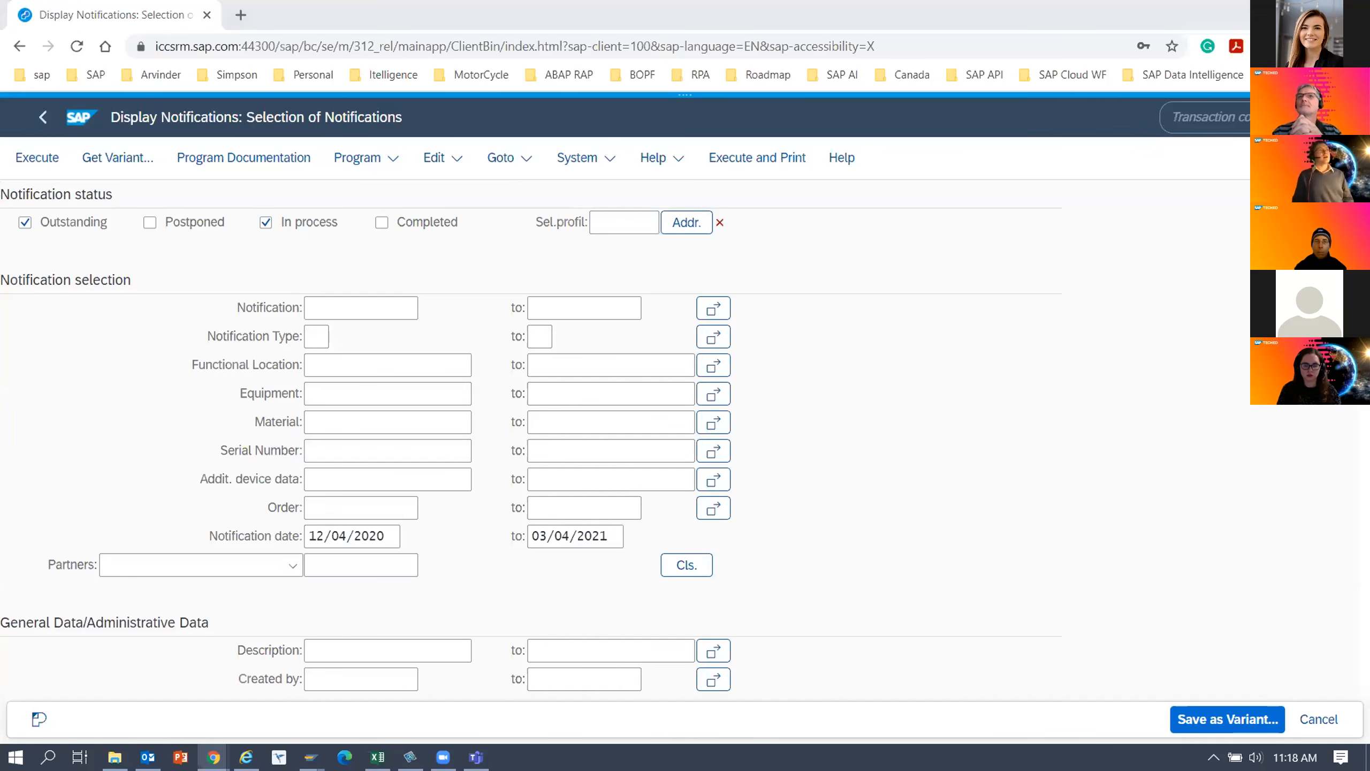
left_click(347, 302)
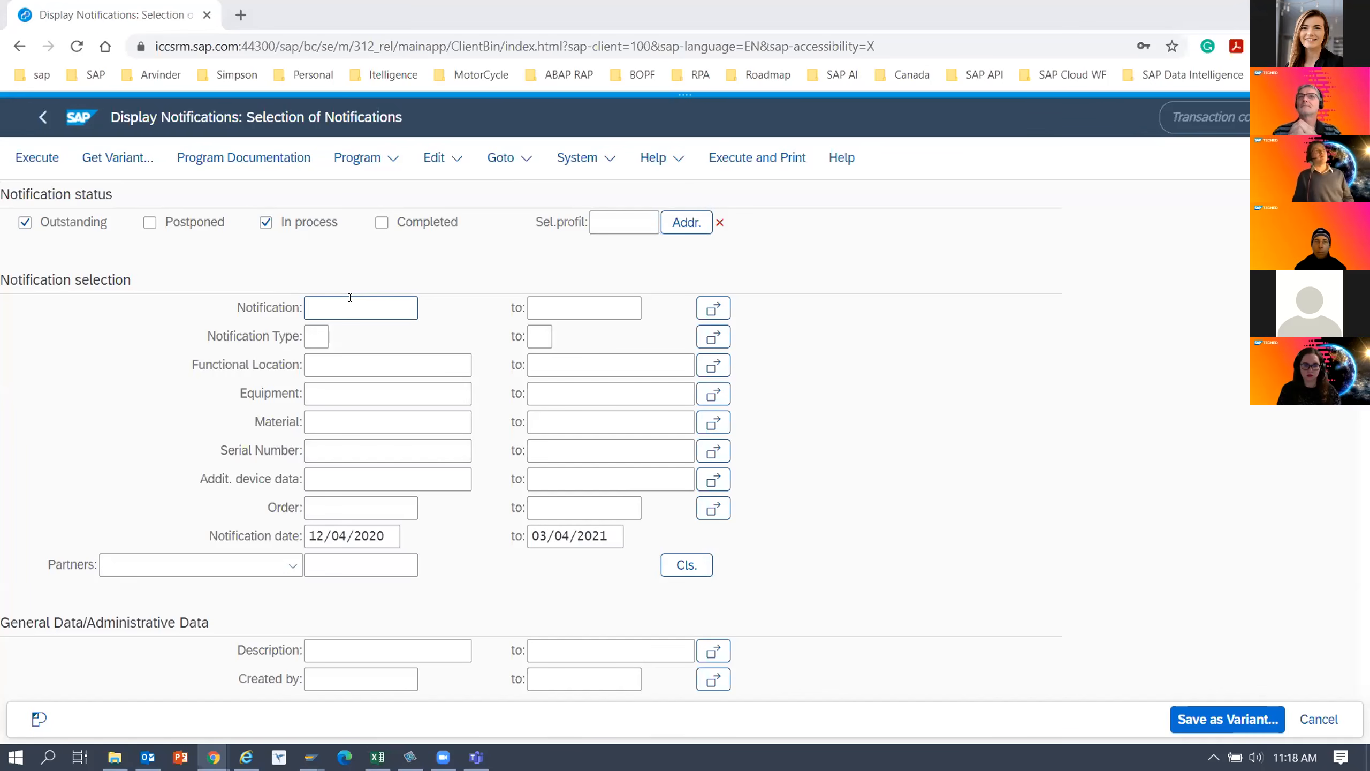
Set the Notification Type to S*, run the notification selection, and dismiss the incoming chat notification.
left_click(352, 302)
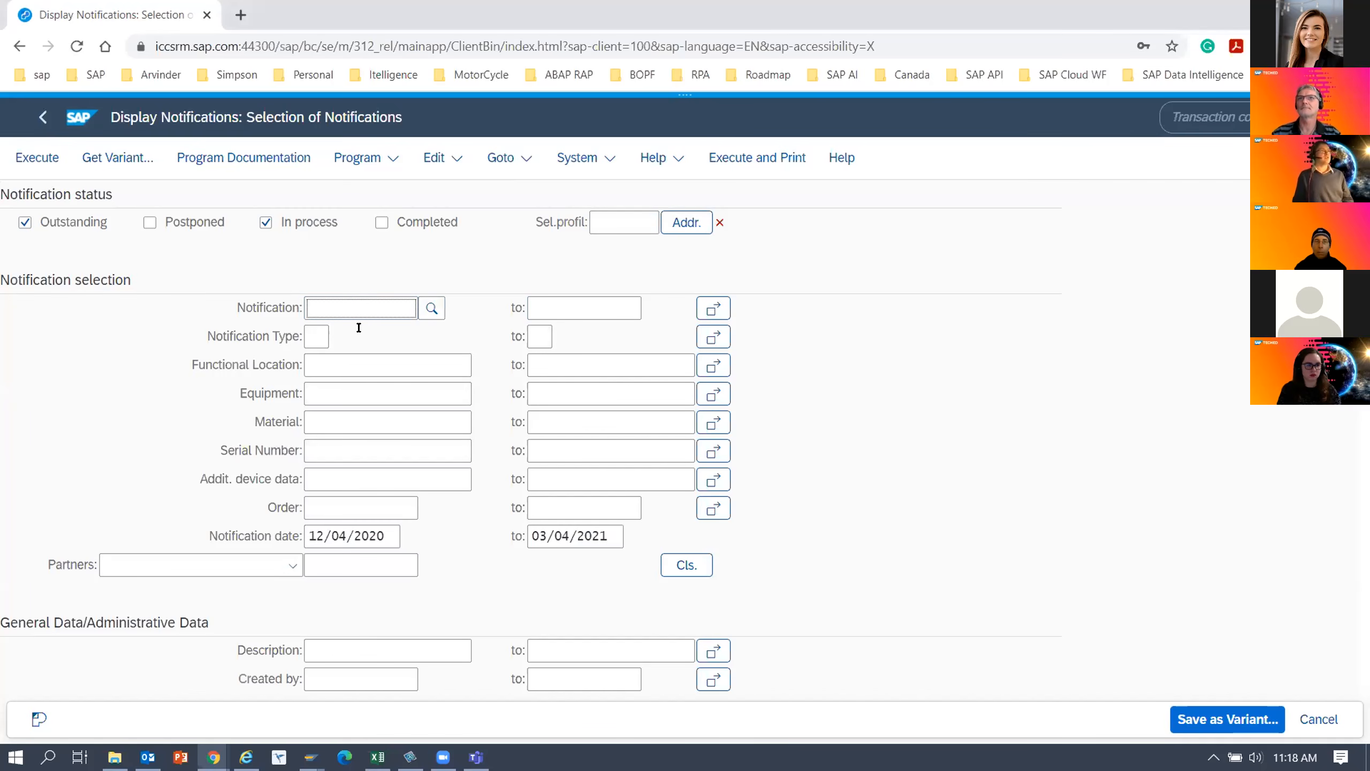
left_click(316, 337)
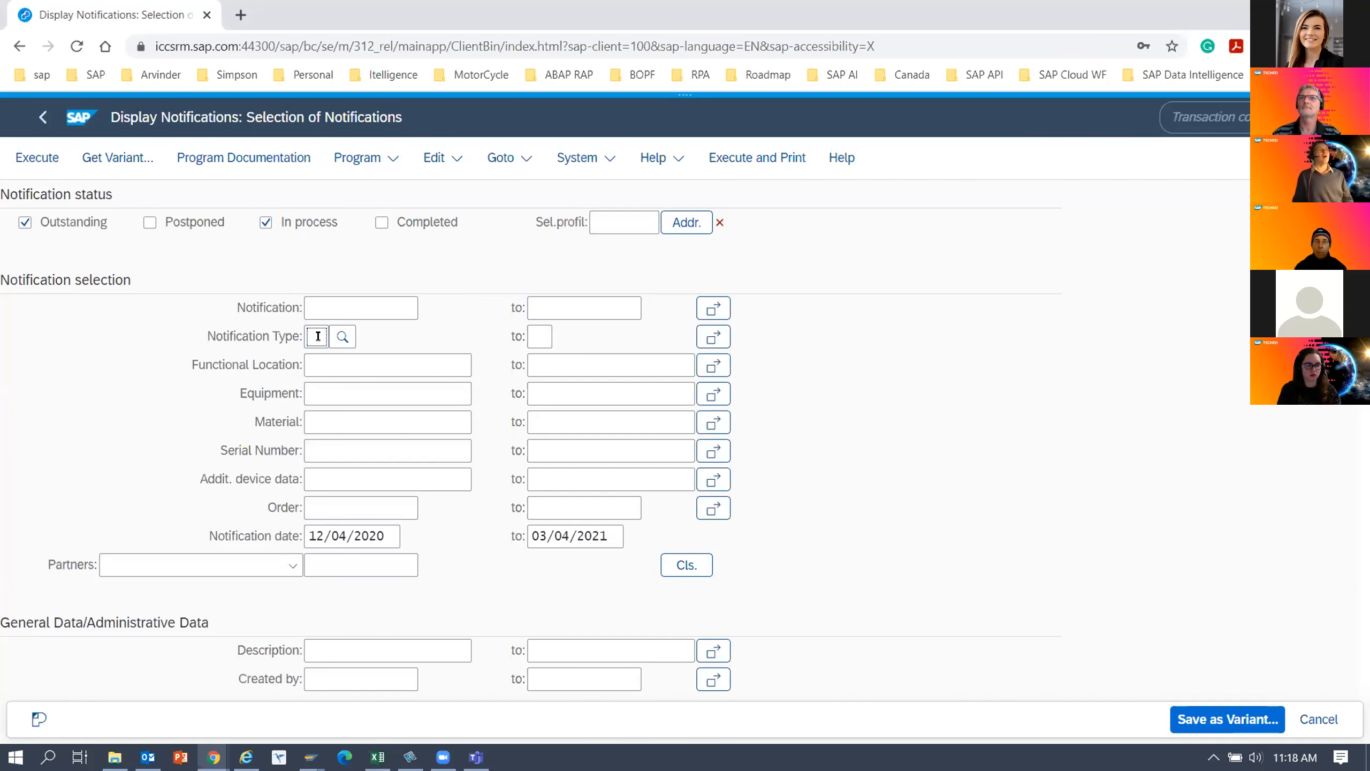
type("S*")
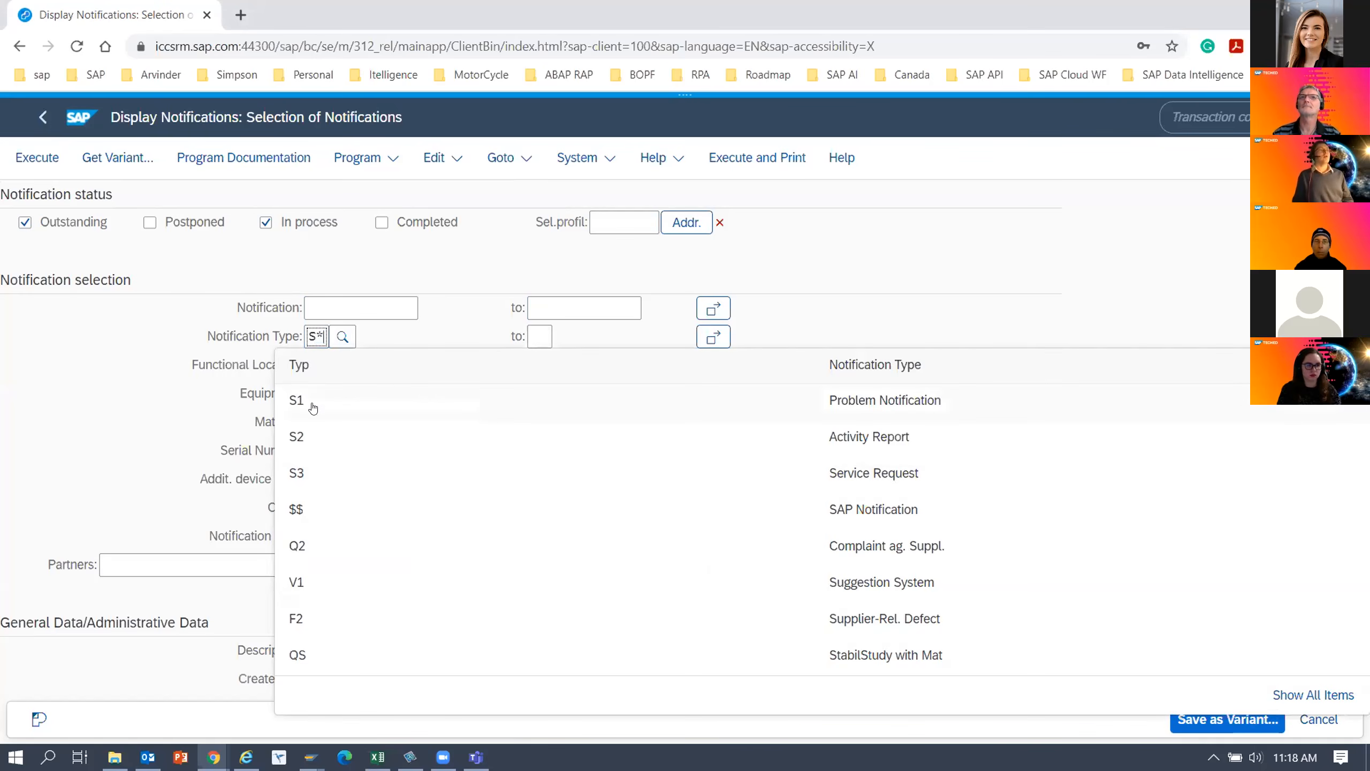
left_click(483, 284)
left_click(51, 156)
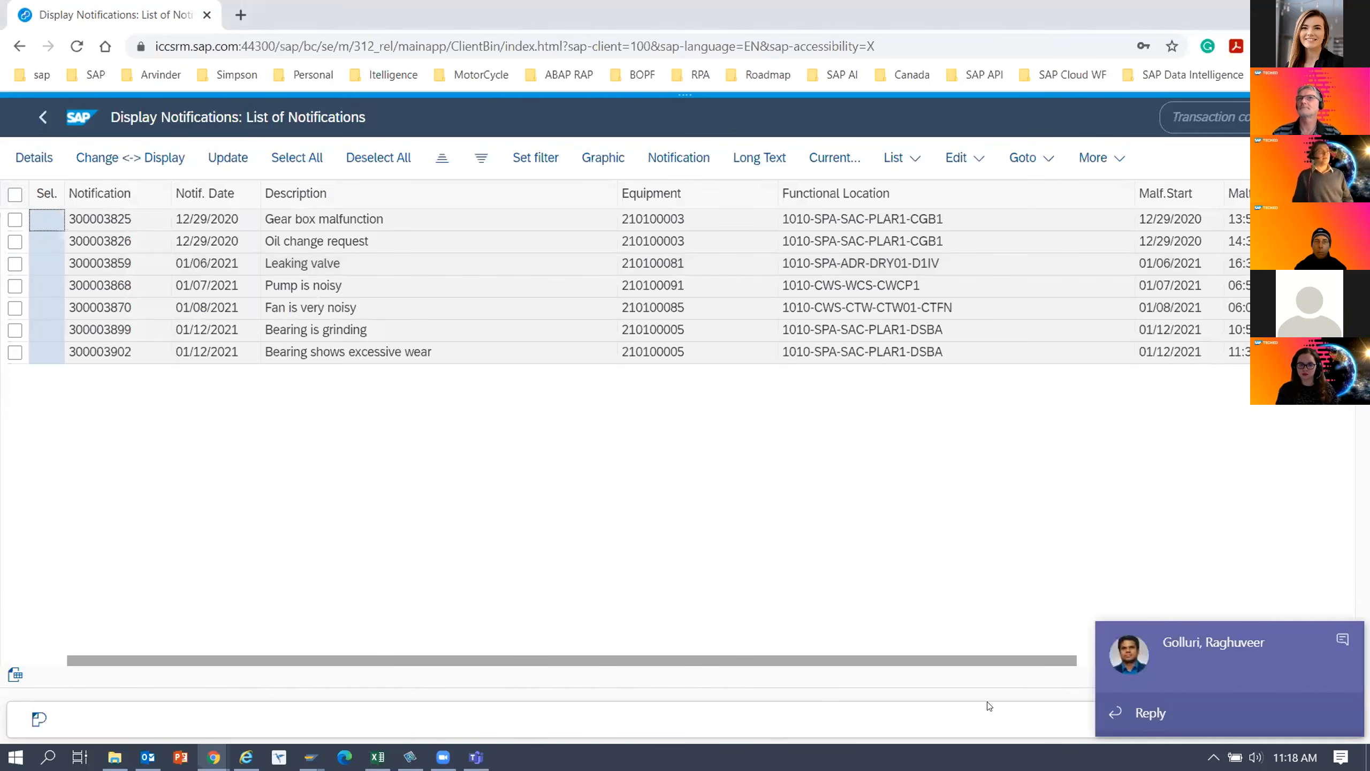
left_click(1343, 637)
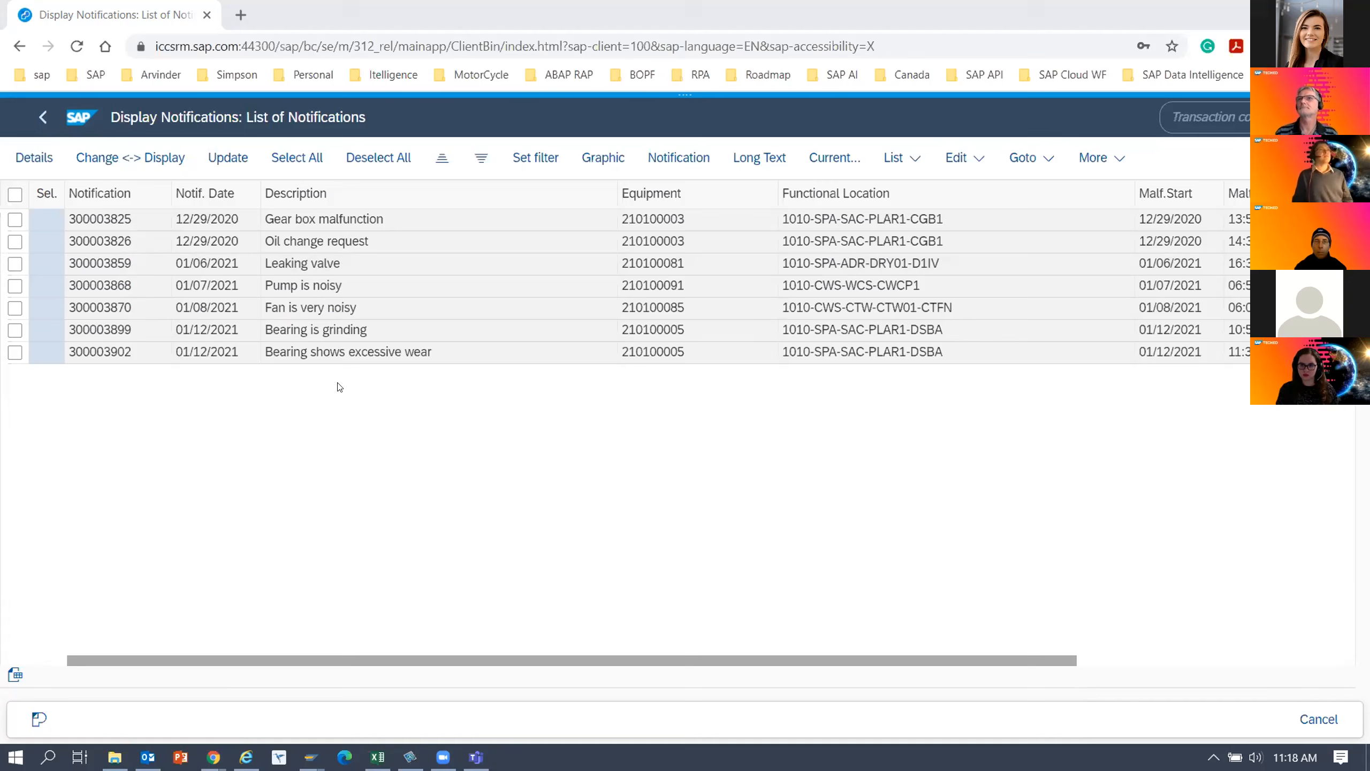
Create a new Screen Personas flavor from the original screen with the name and description TECHED-65-DEMO.
mouse_move(683, 108)
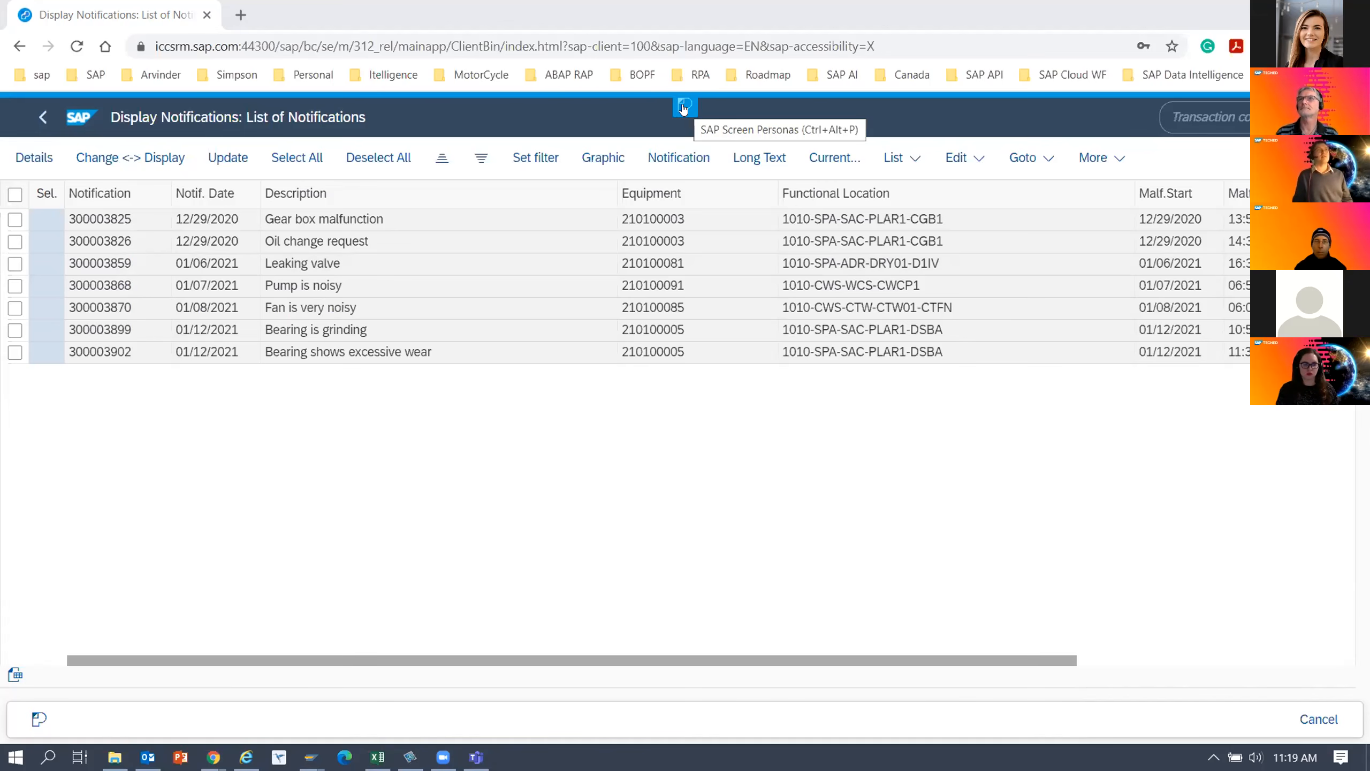
left_click(683, 108)
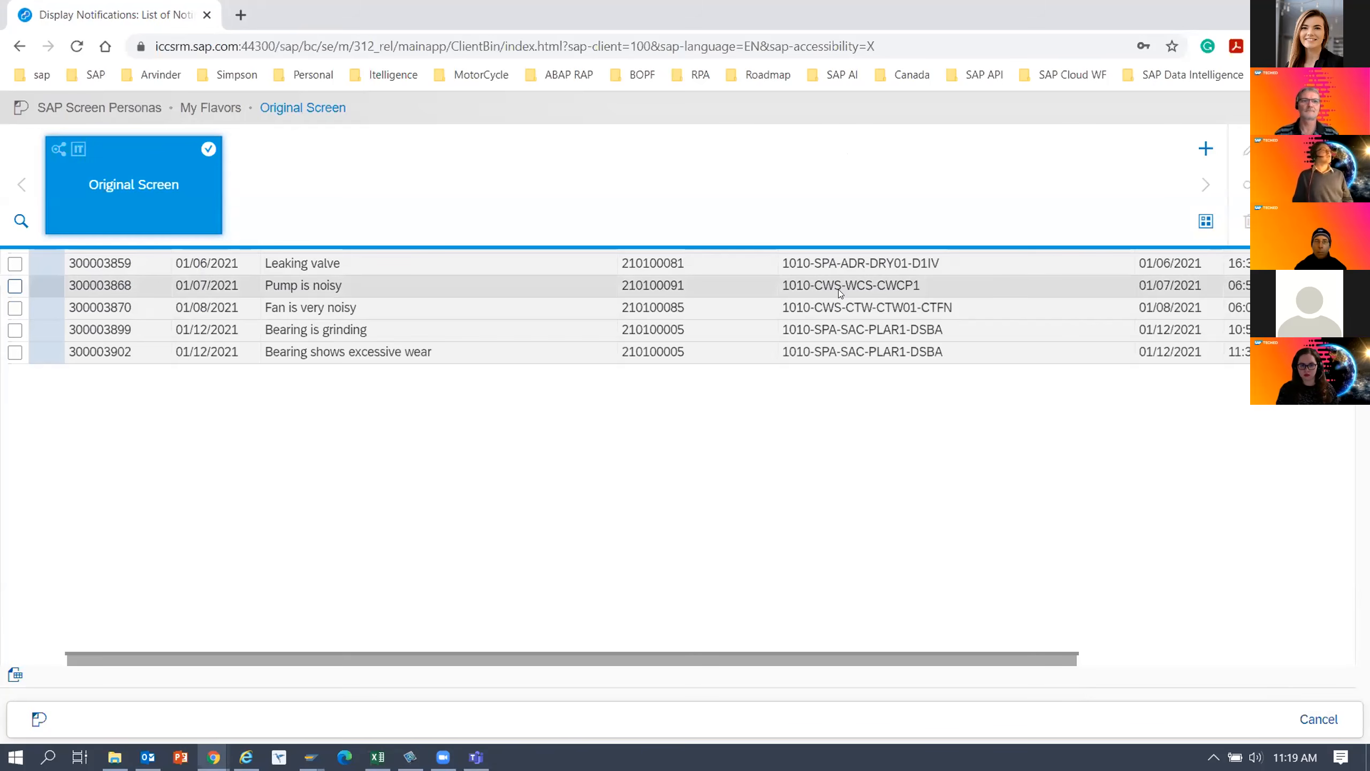
right_click(155, 177)
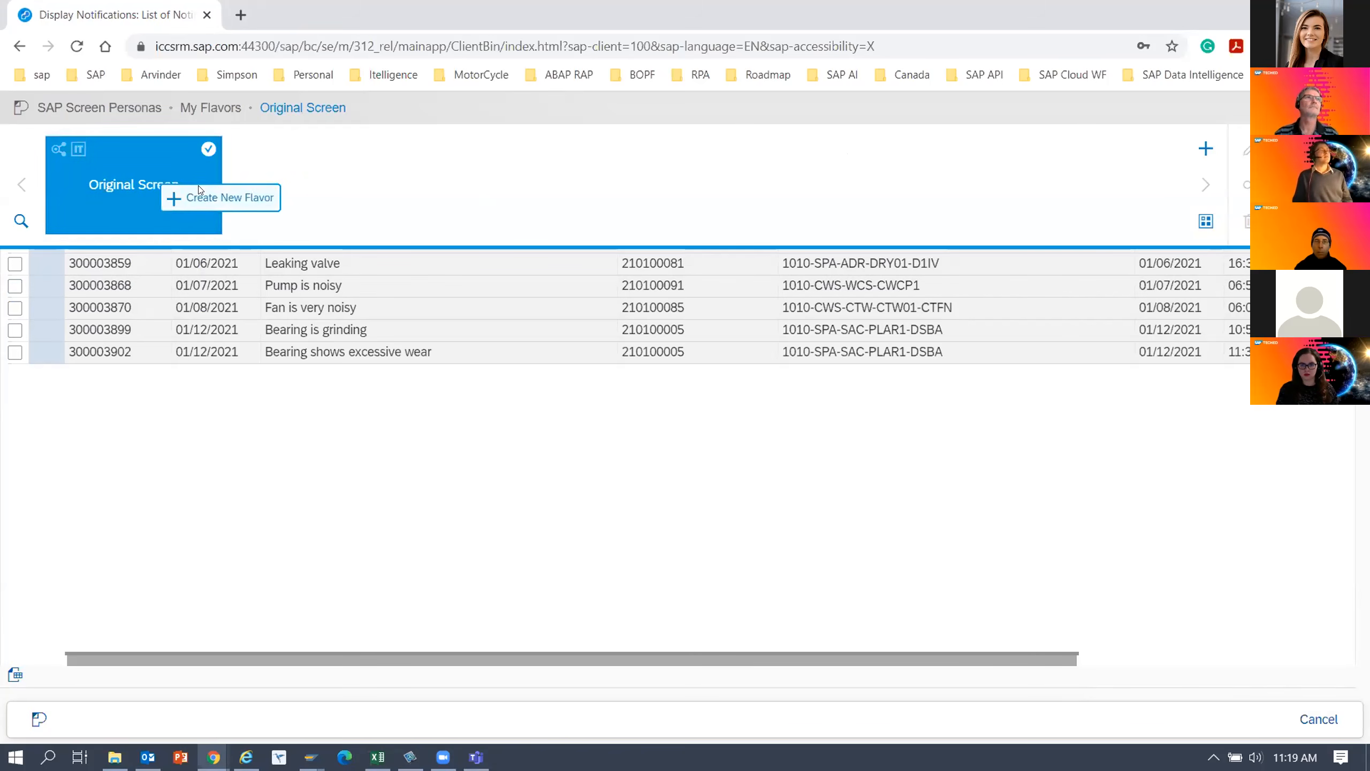
left_click(223, 200)
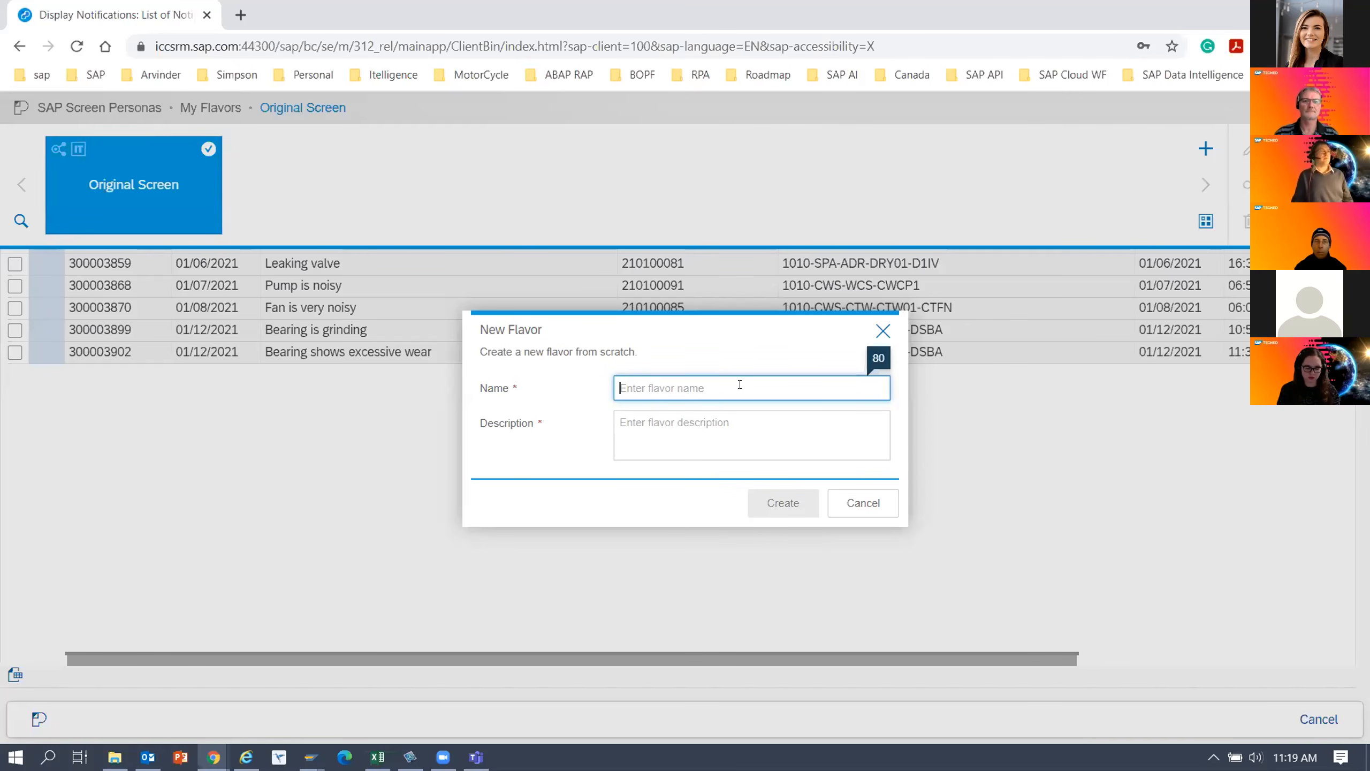
type("TECHED-")
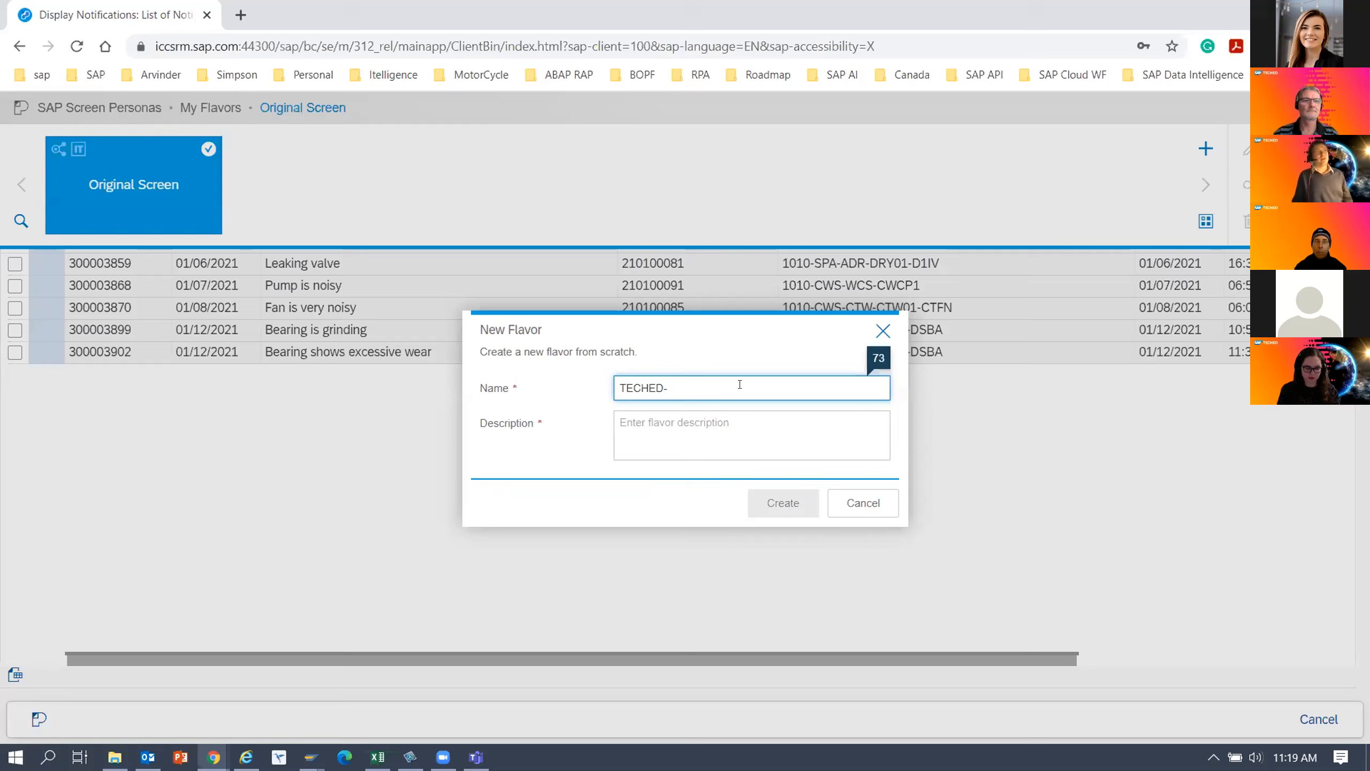
type("65-DEMO")
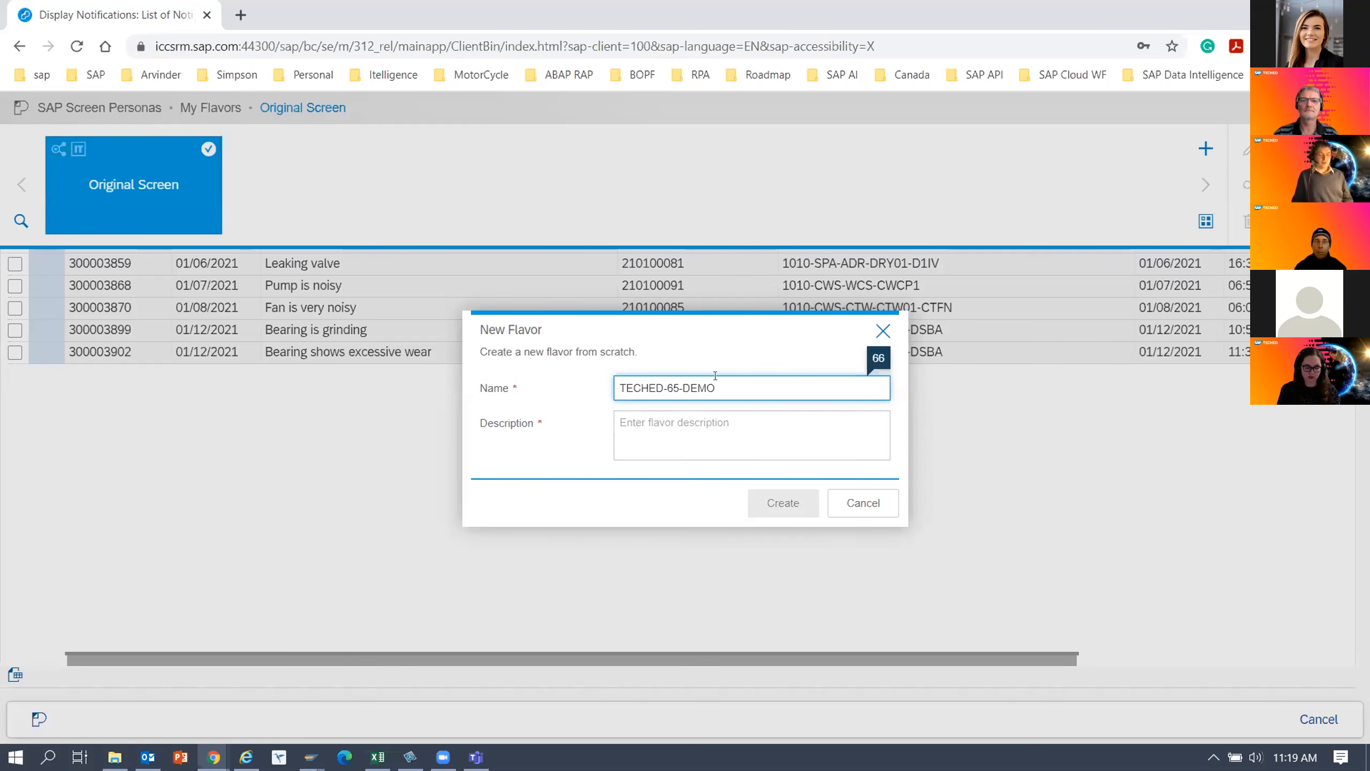
left_click_drag(720, 387, 597, 399)
key("ctrl+c")
left_click(704, 427)
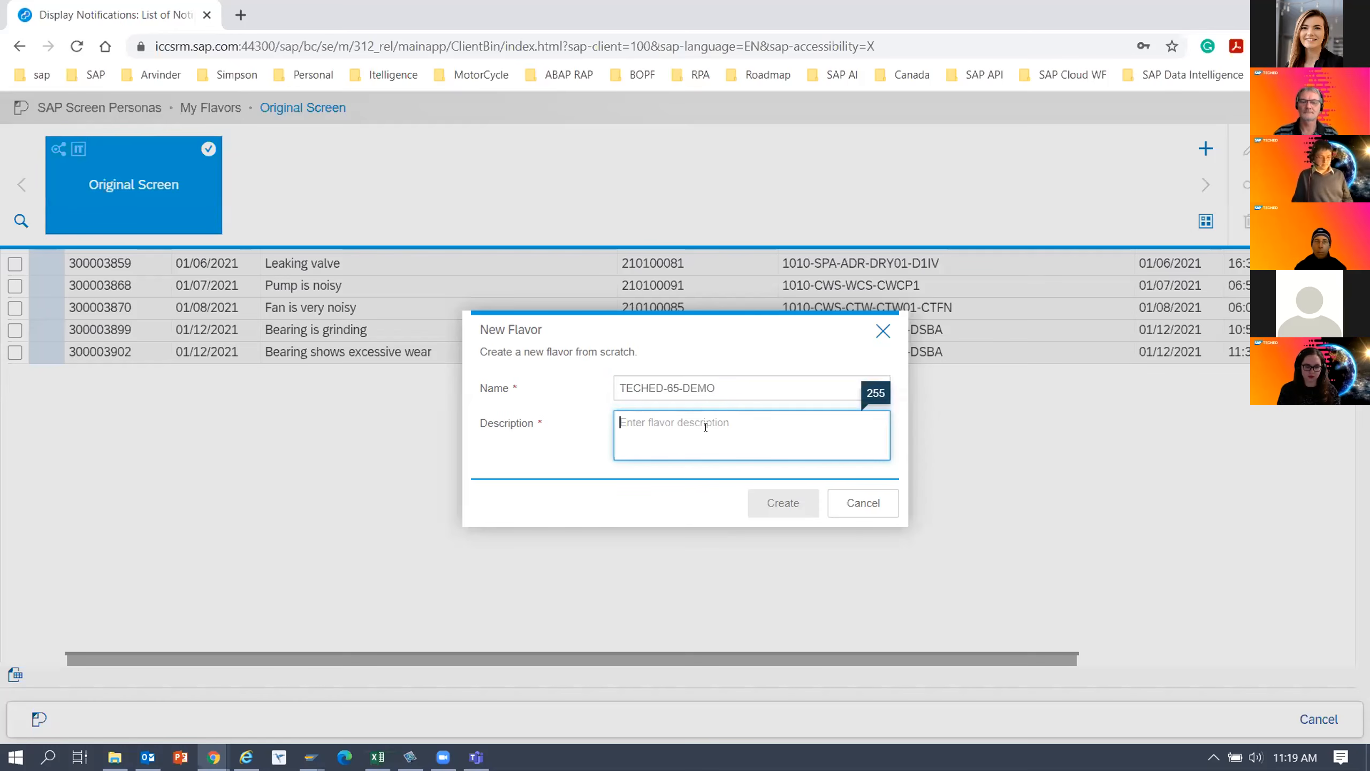
key("ctrl+v")
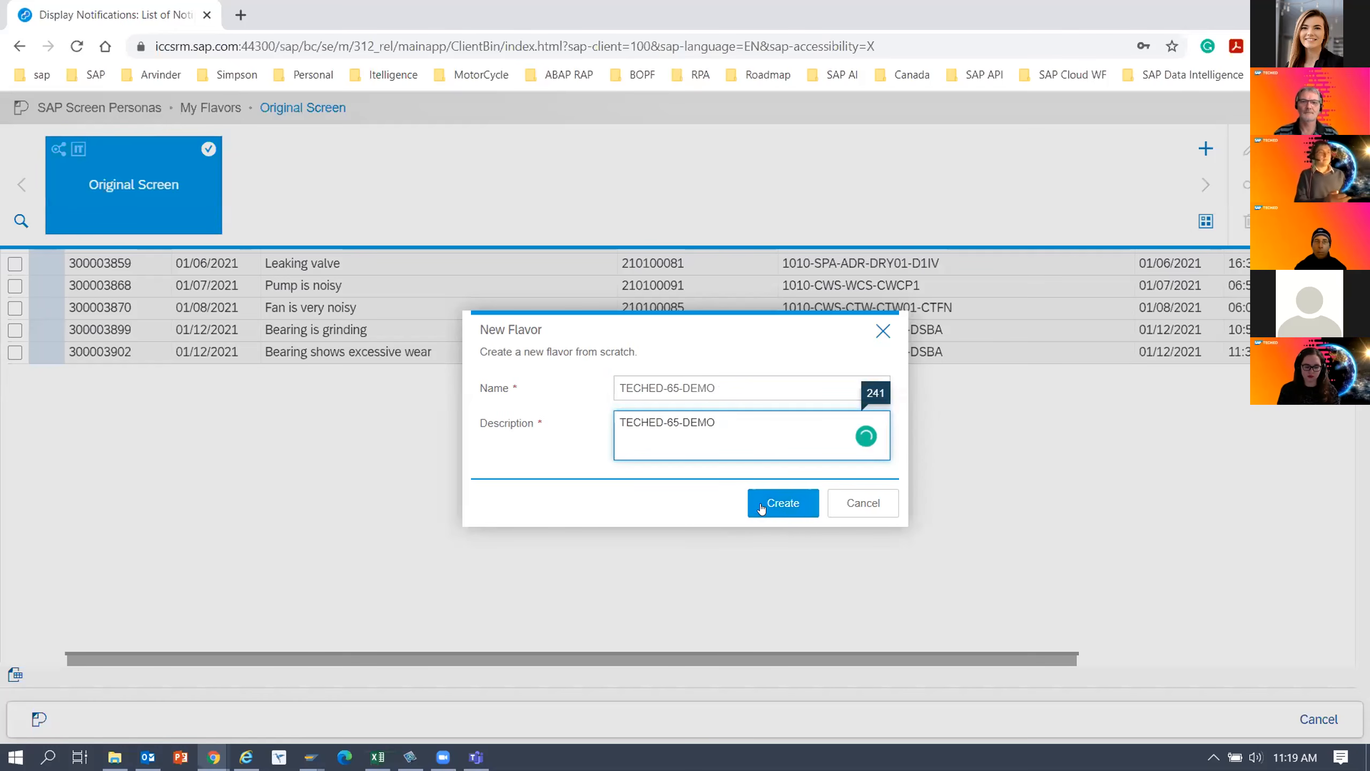
left_click(789, 504)
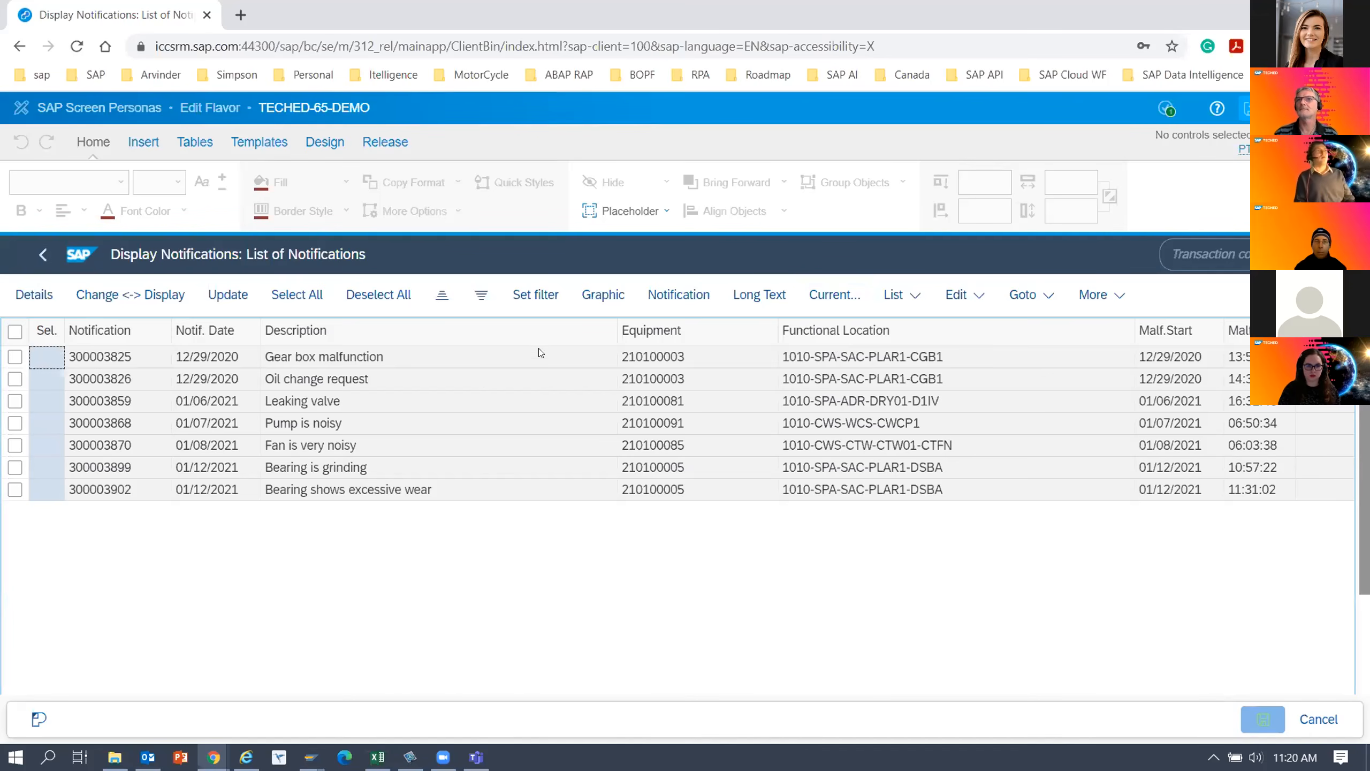
Hide the transaction code field and the whole header toolbar of the notifications list.
left_click(1210, 256)
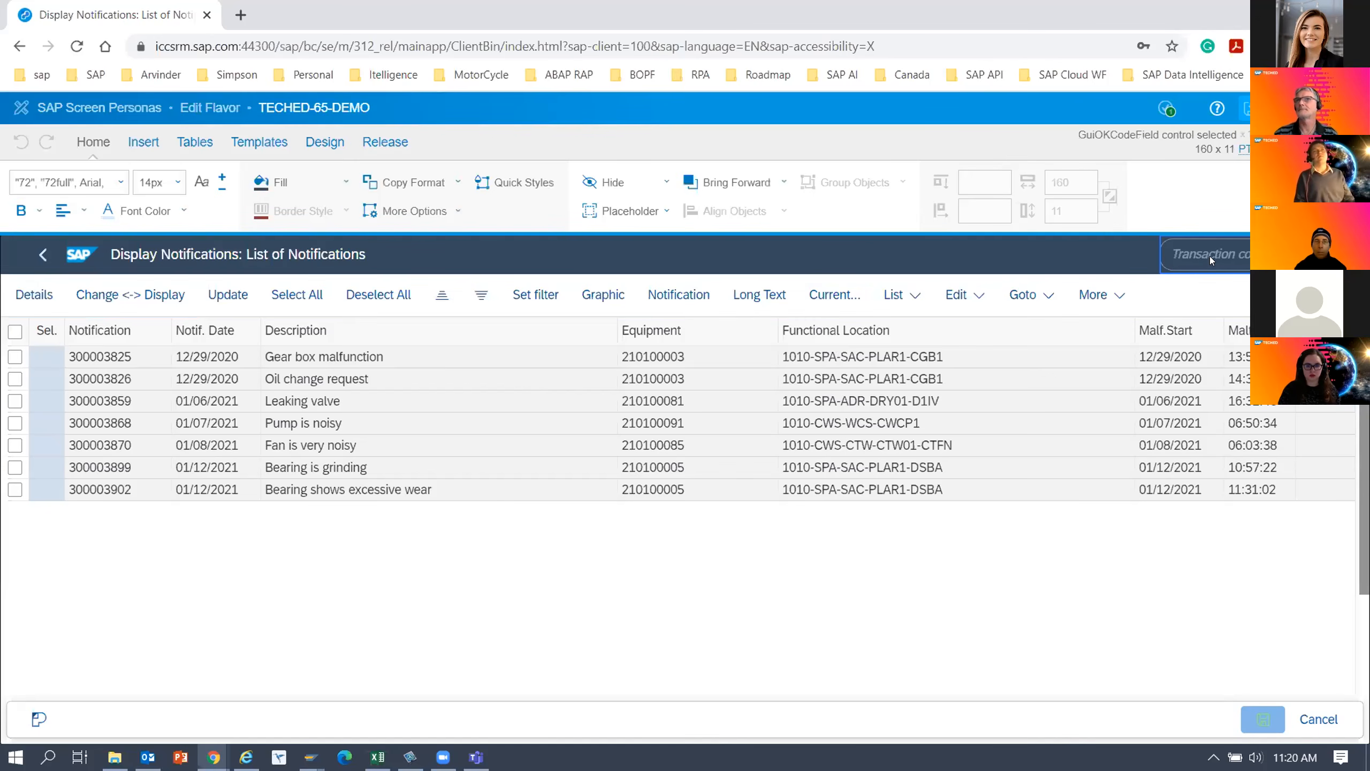
left_click(613, 185)
right_click(1254, 257)
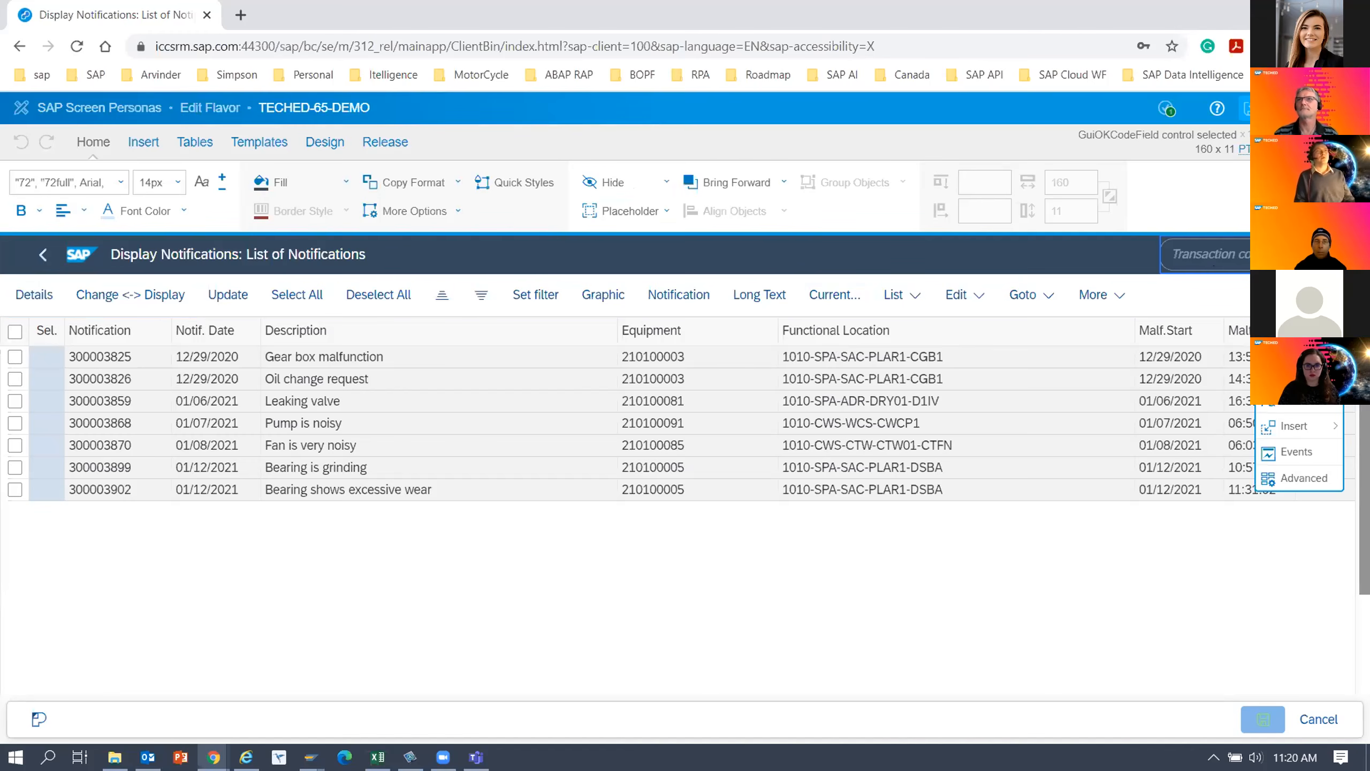
left_click(1293, 322)
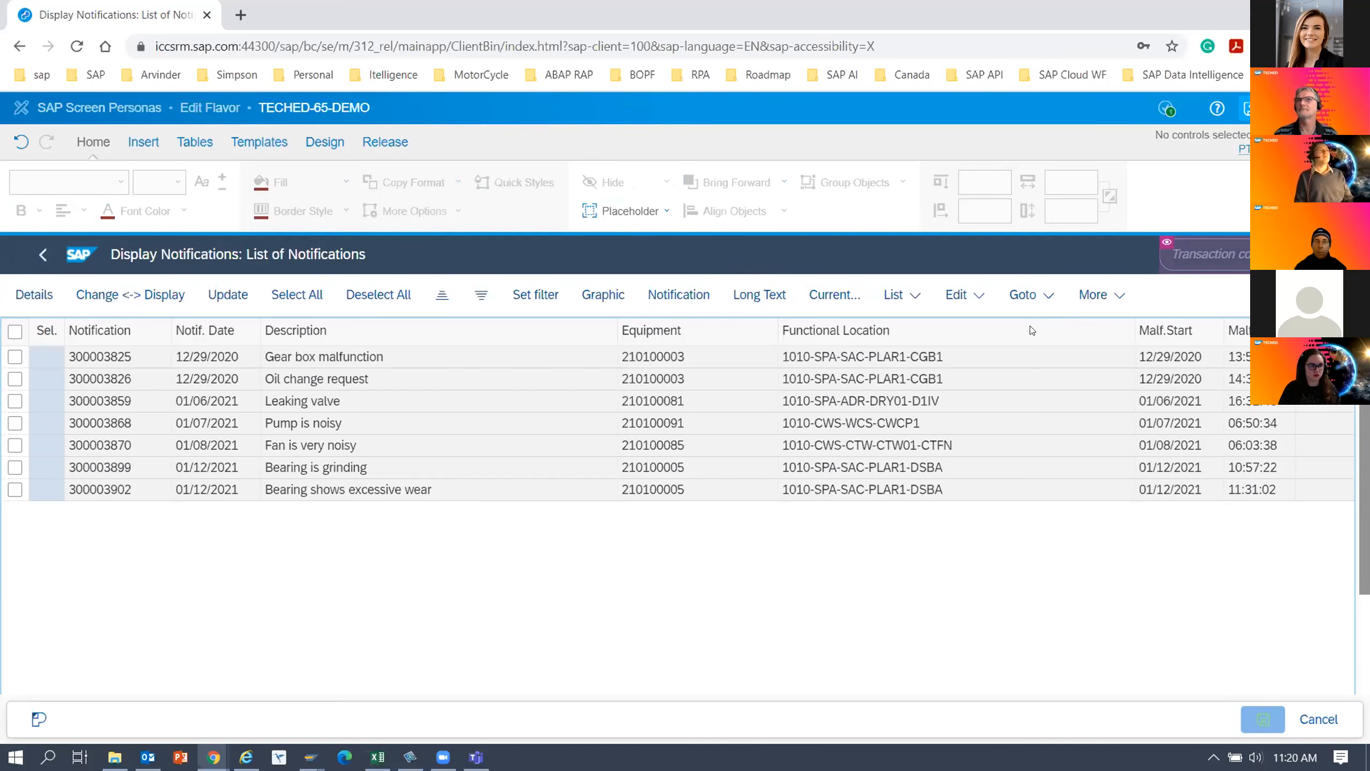
left_click(1228, 298)
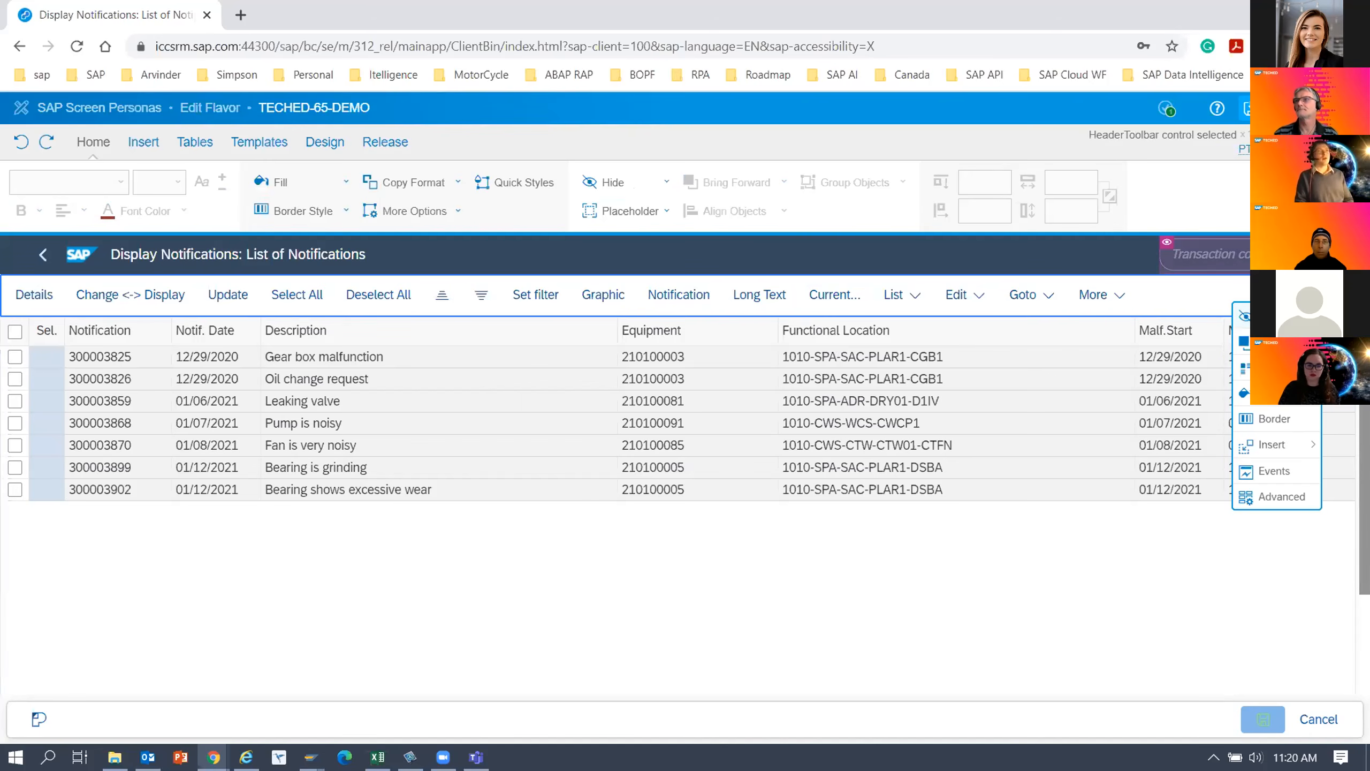
left_click(1244, 316)
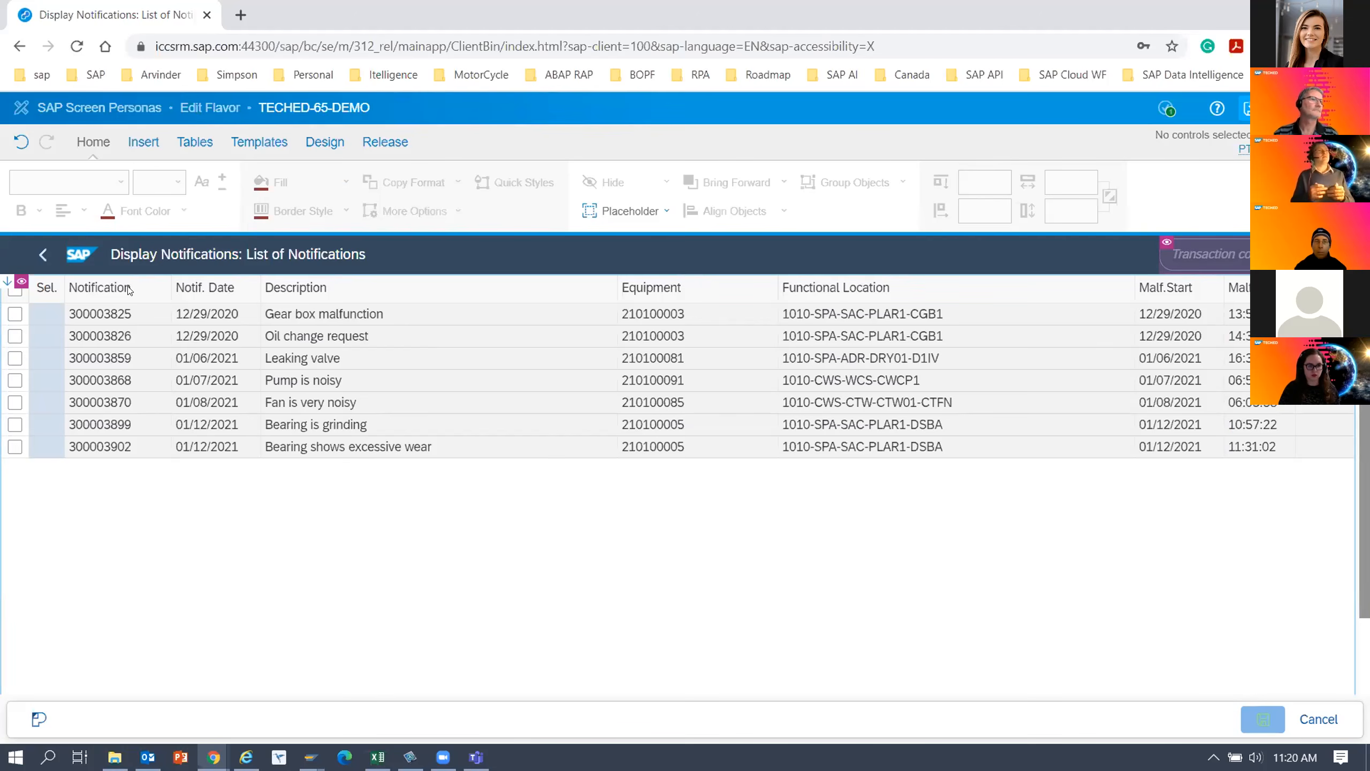
Try hiding only the Sel. column of the notifications table and undo that change.
left_click(43, 291)
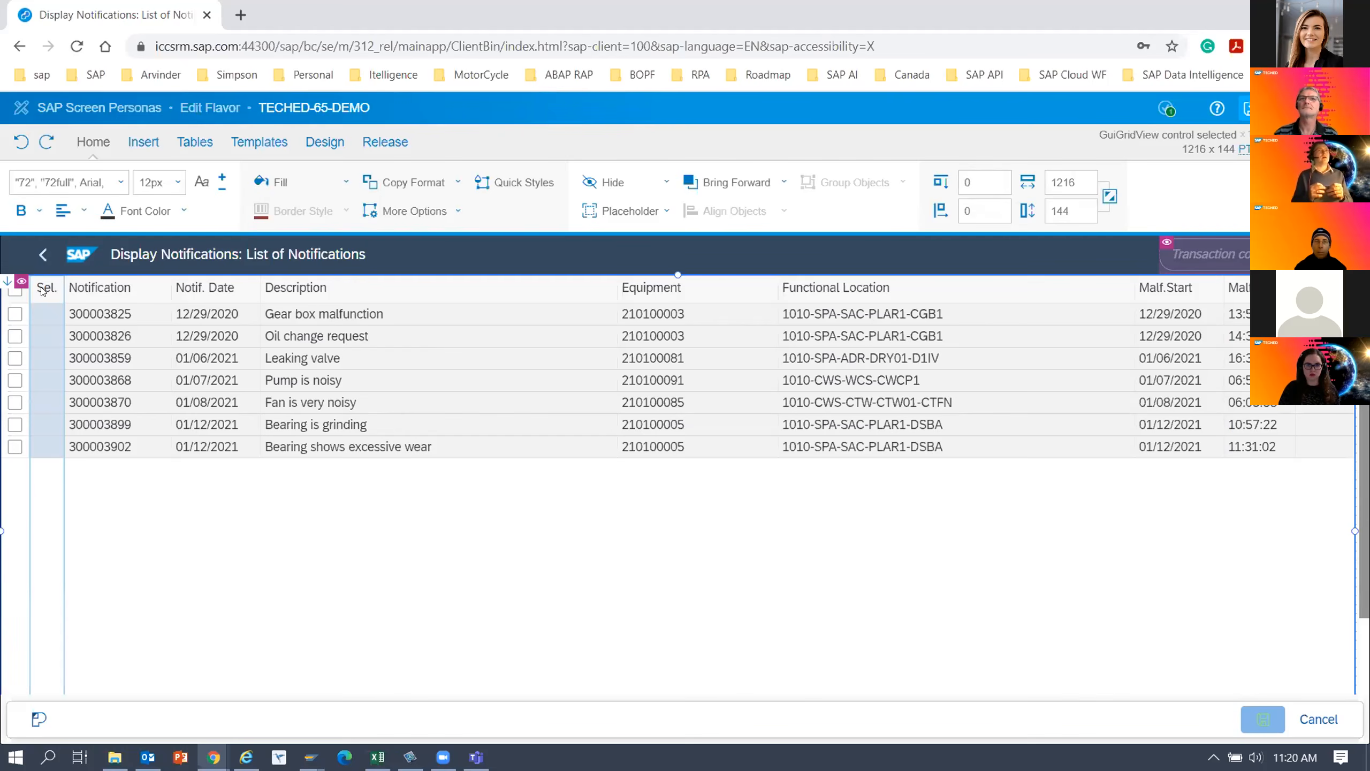
right_click(43, 290)
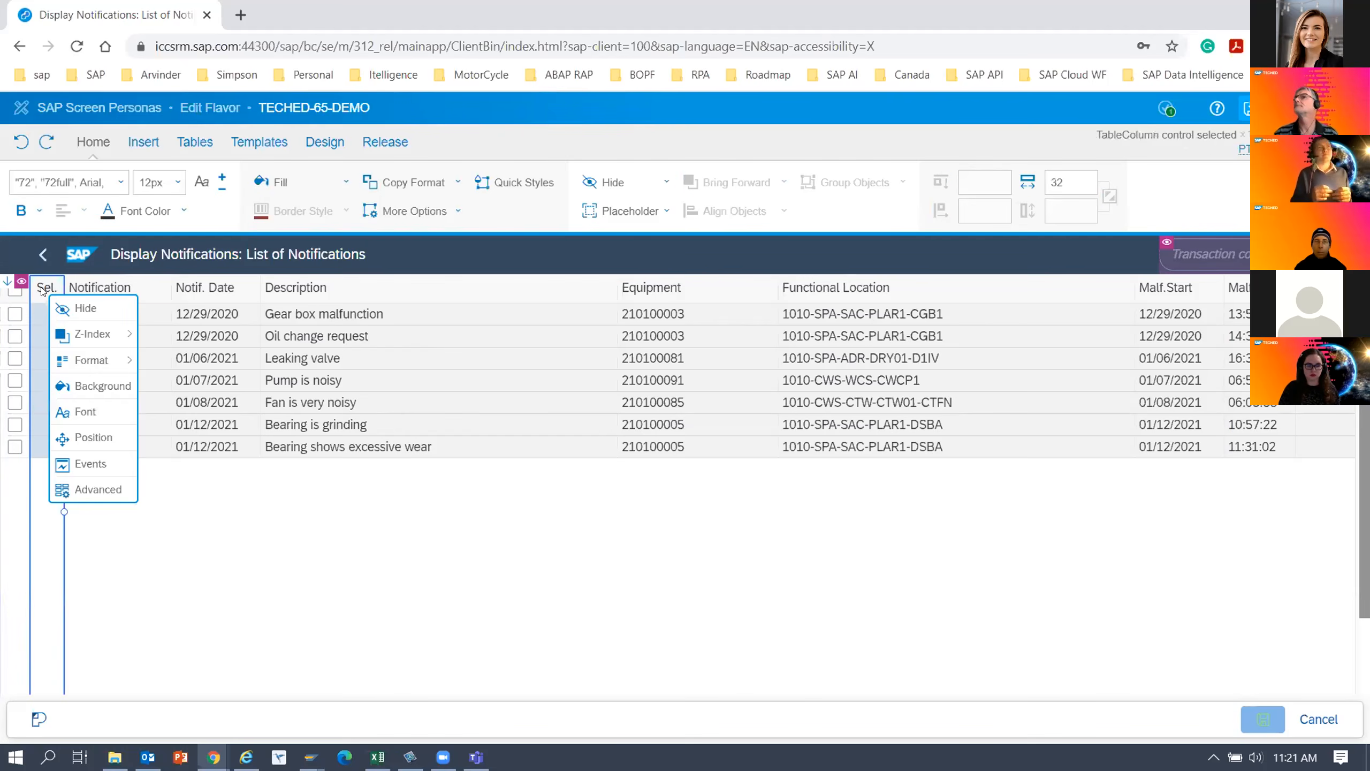
left_click(86, 310)
left_click(6, 283)
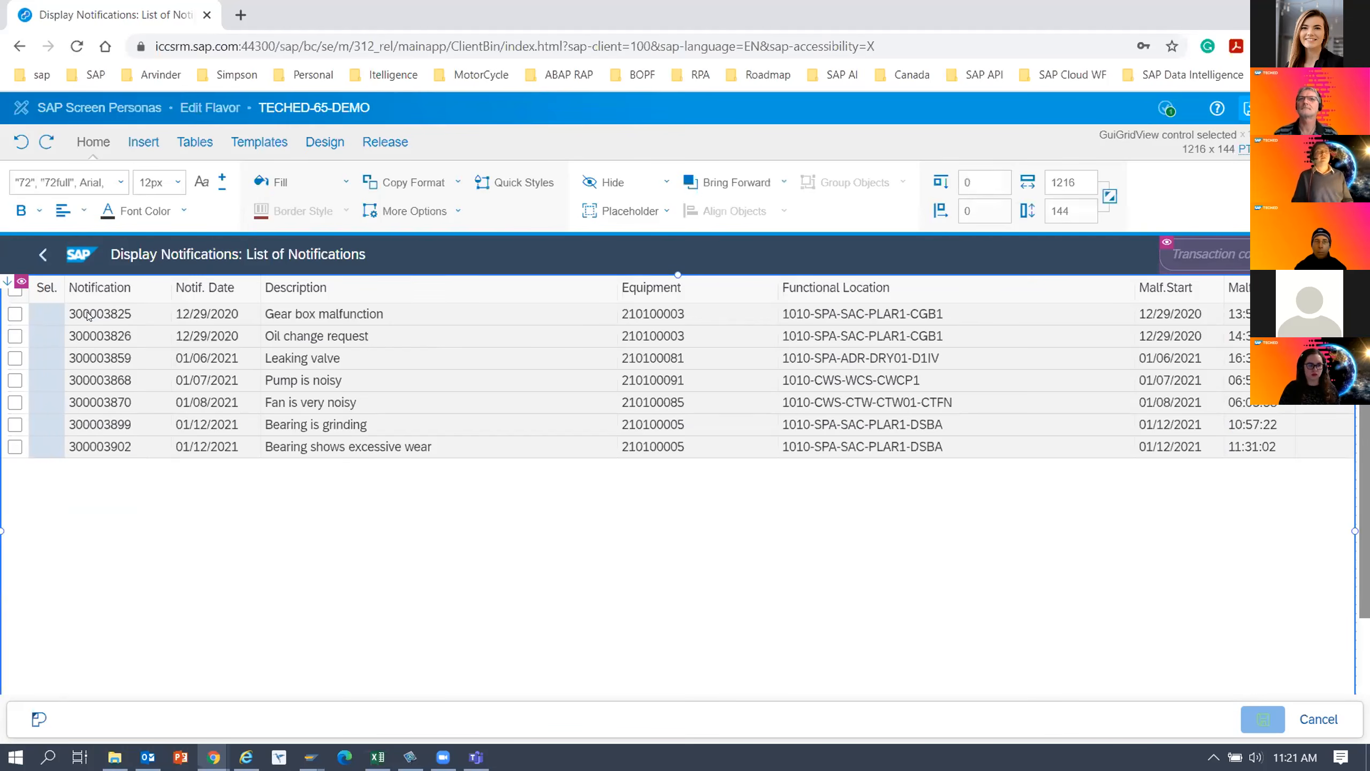
left_click(6, 283)
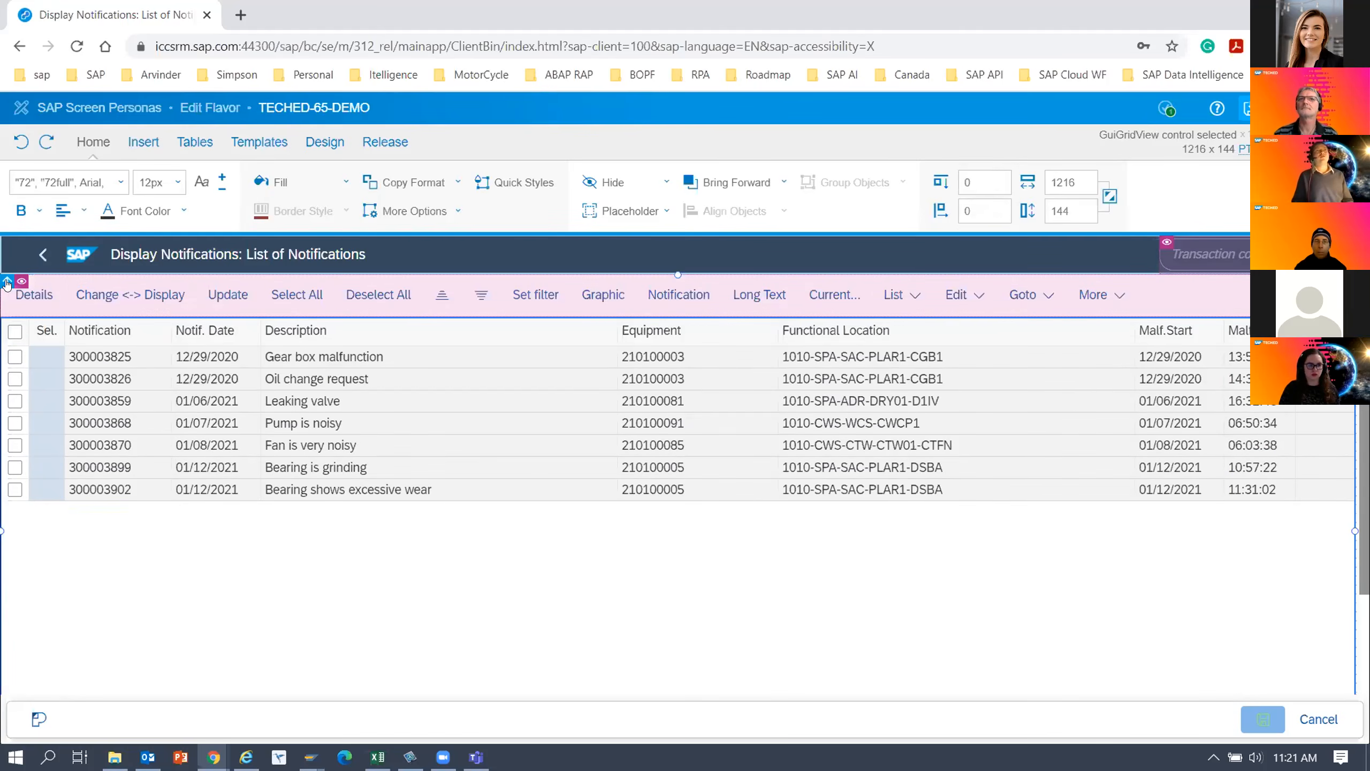
left_click(6, 283)
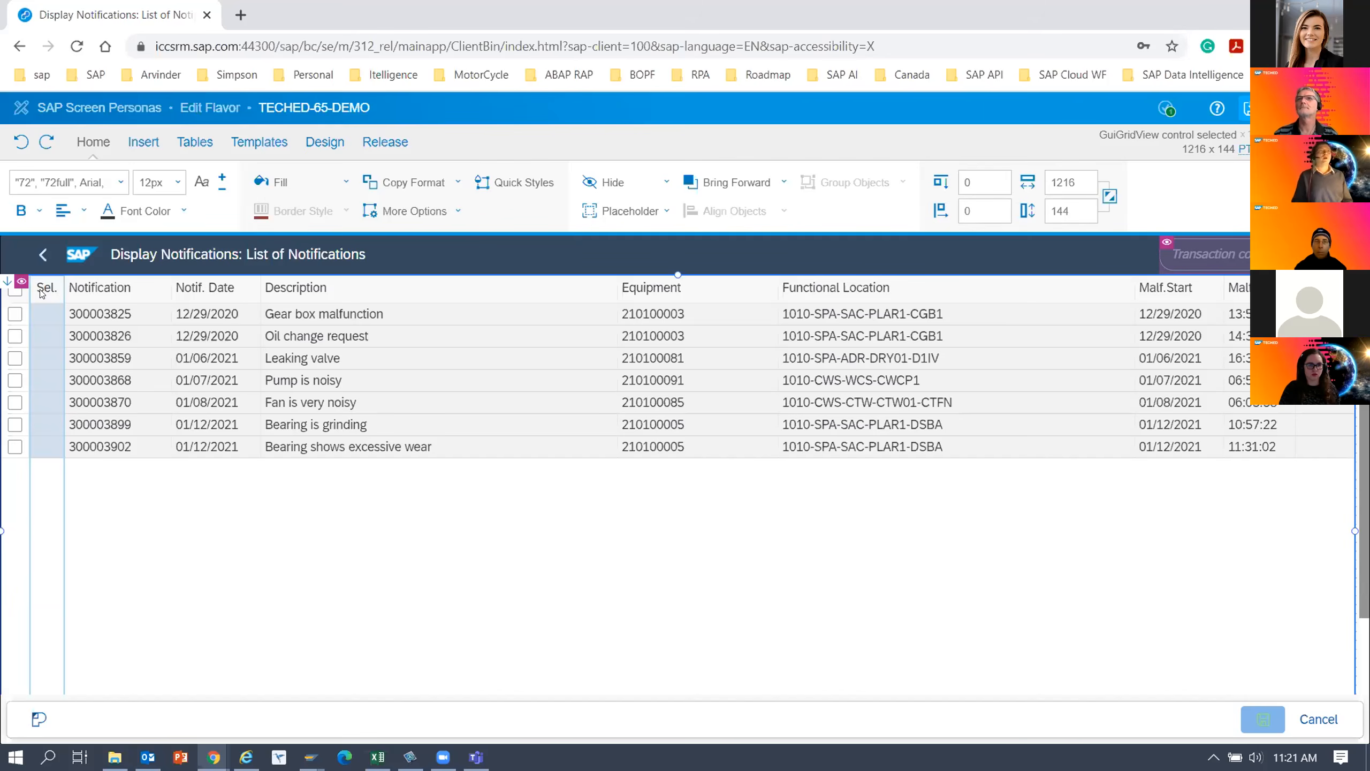
right_click(81, 316)
left_click(84, 312)
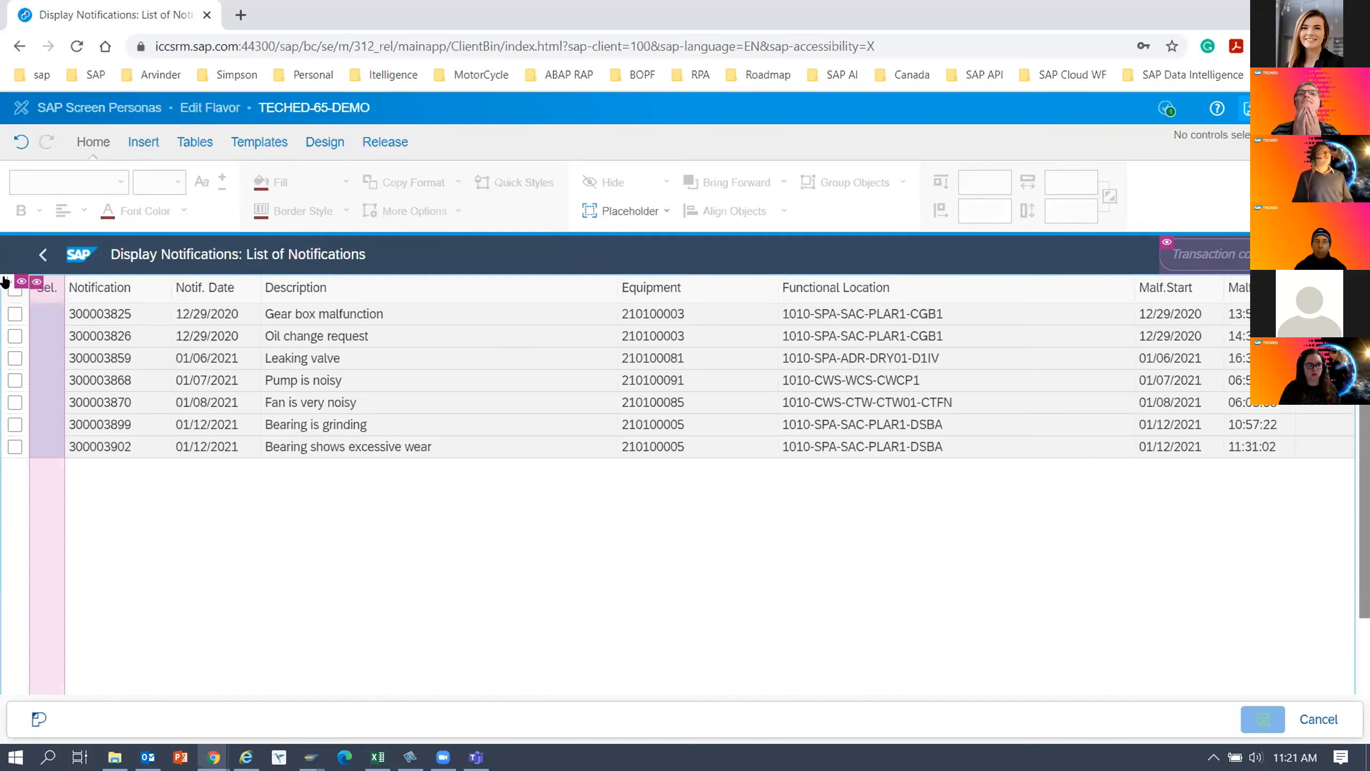
left_click(21, 142)
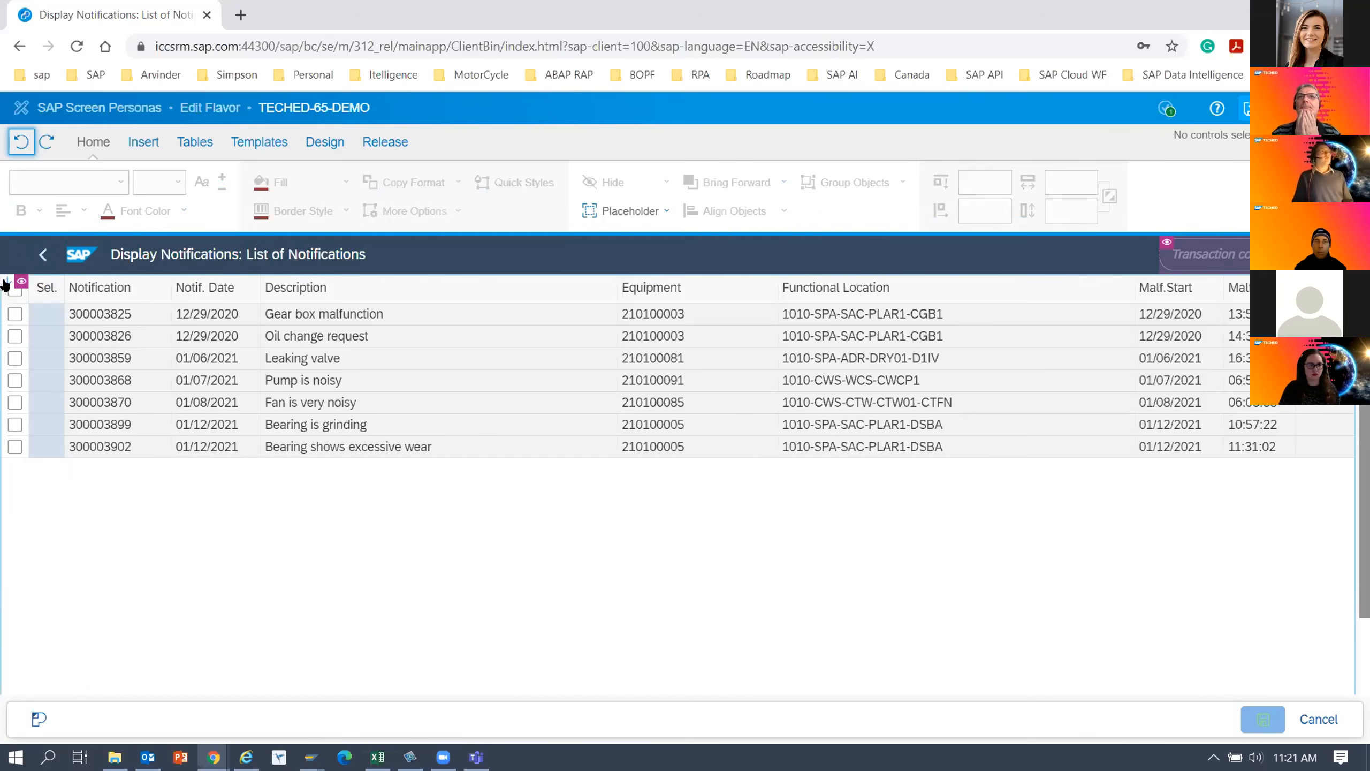
Select the entire notifications table instead of a single column and hide it.
left_click(42, 292)
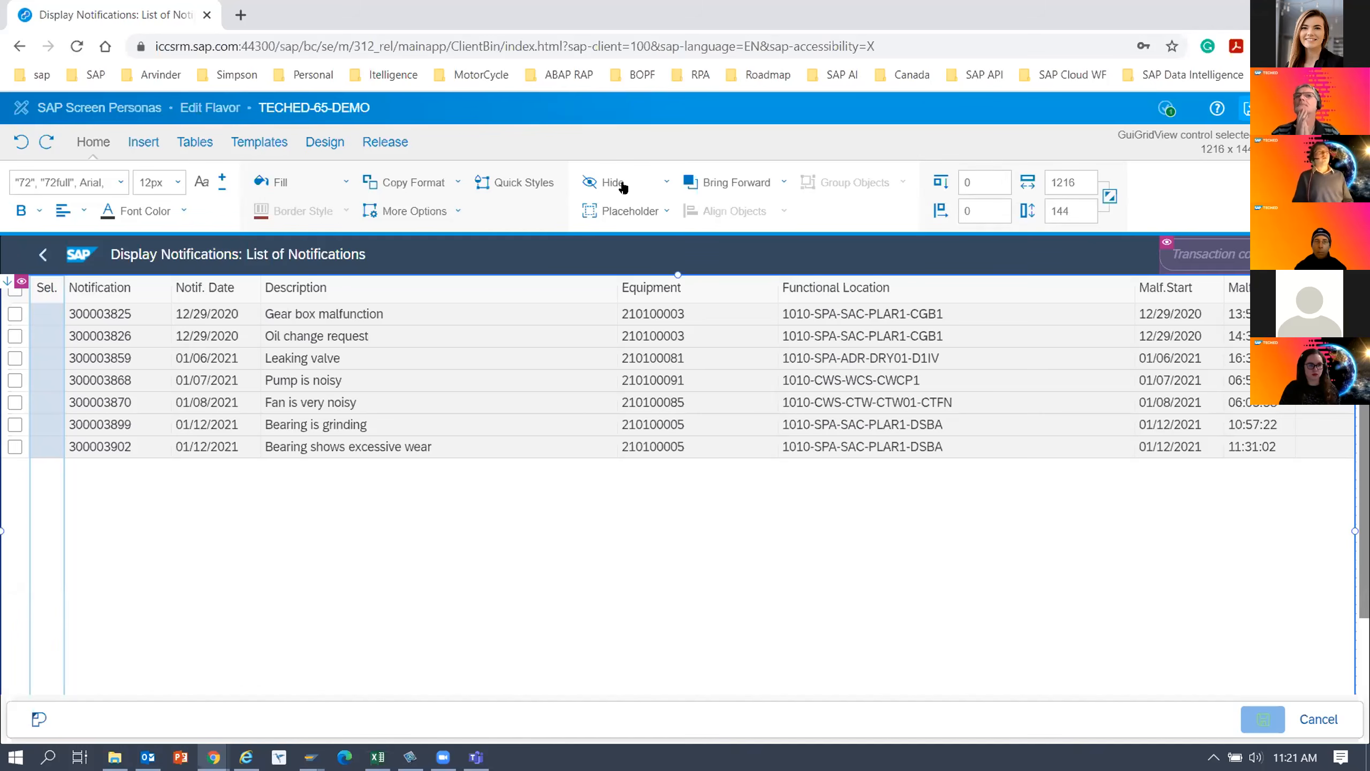
left_click(40, 289)
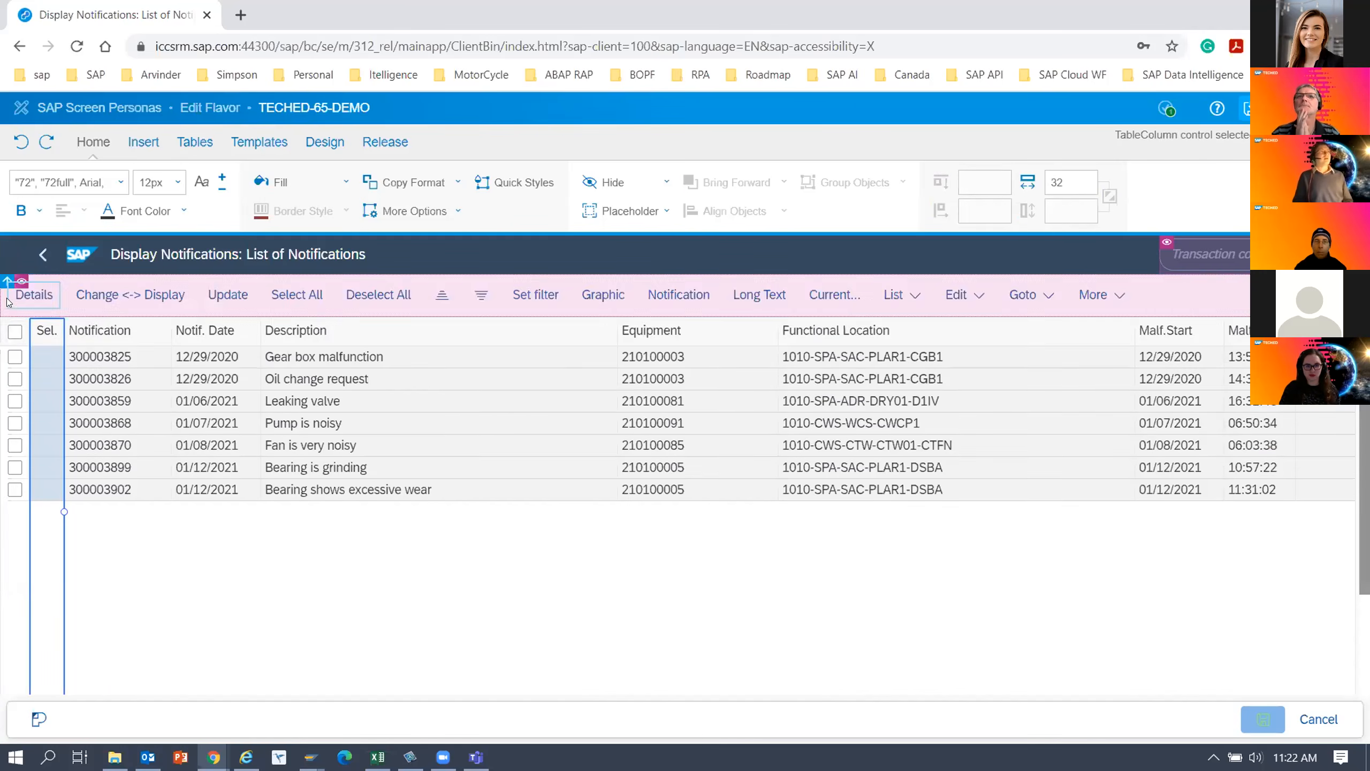
left_click(84, 291)
left_click(83, 283)
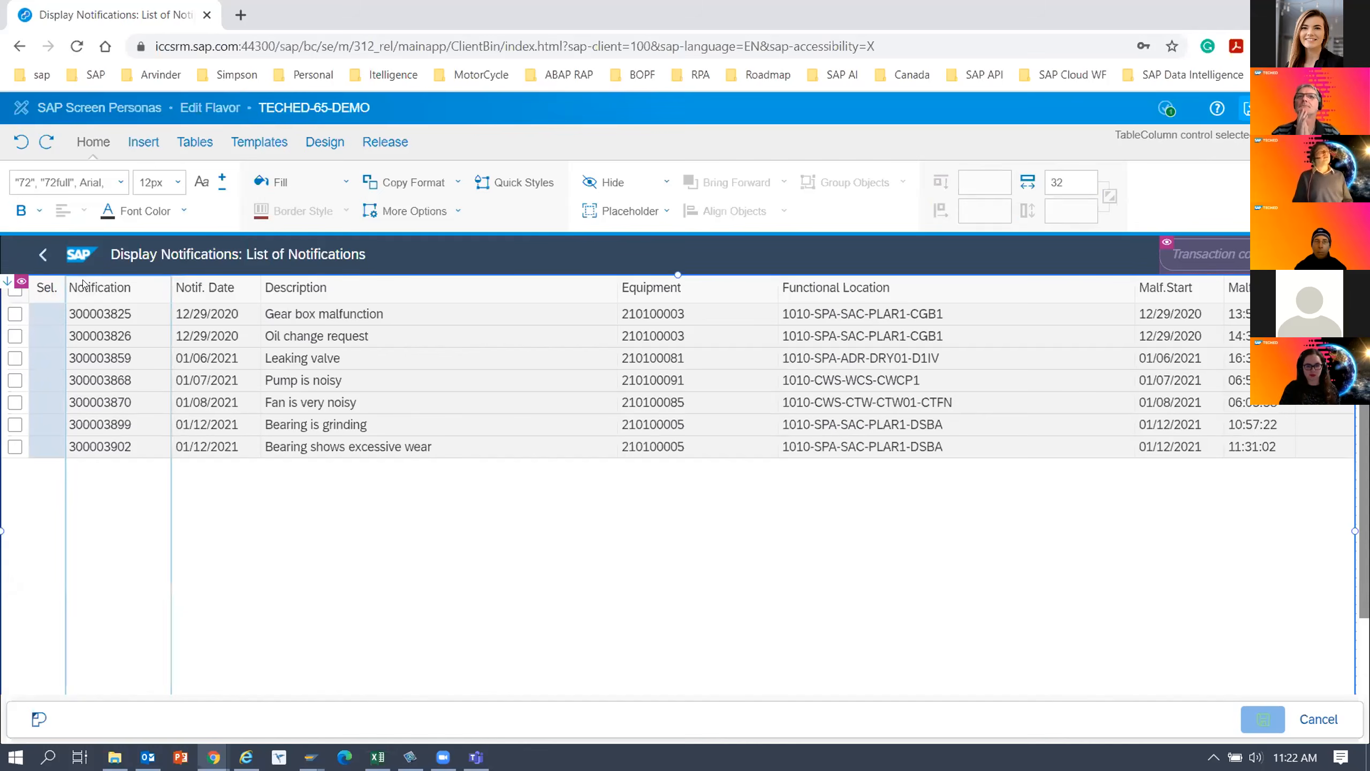
left_click(50, 287)
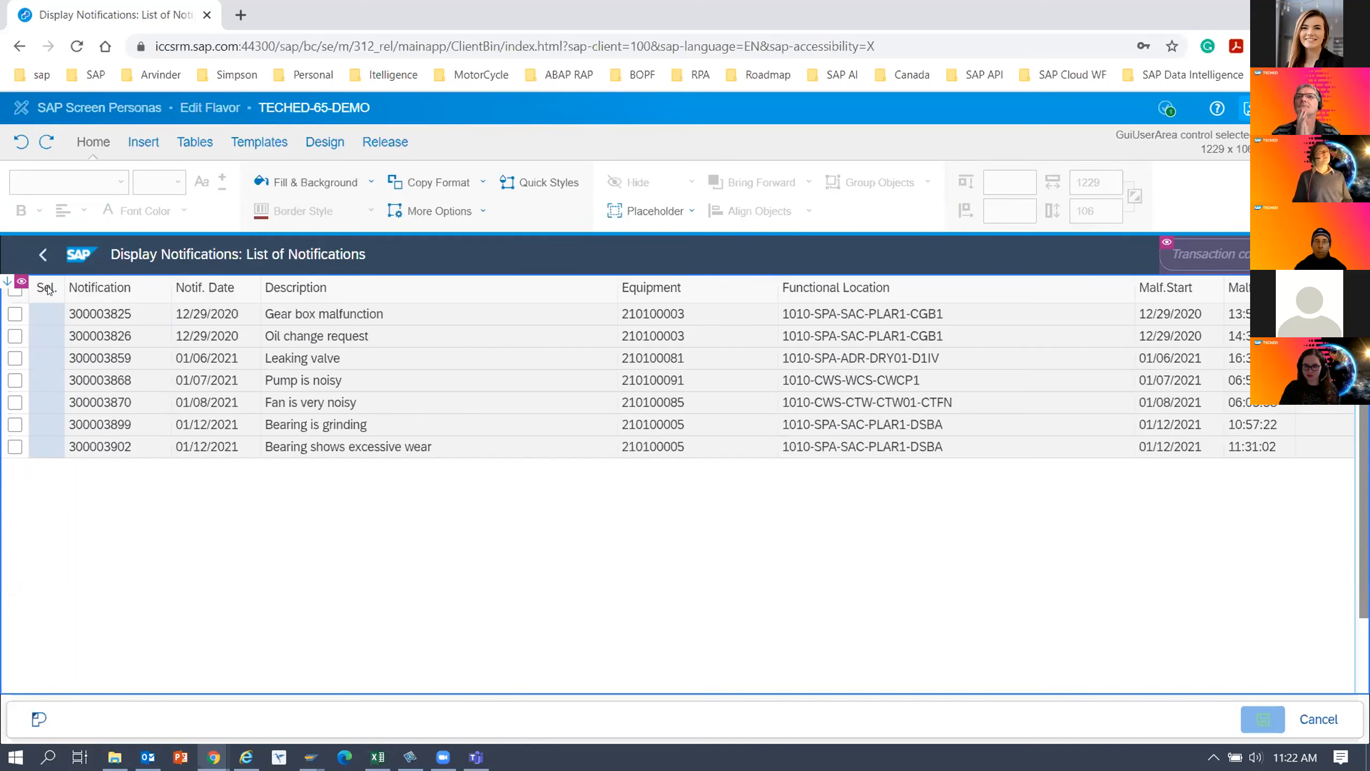
left_click(48, 289)
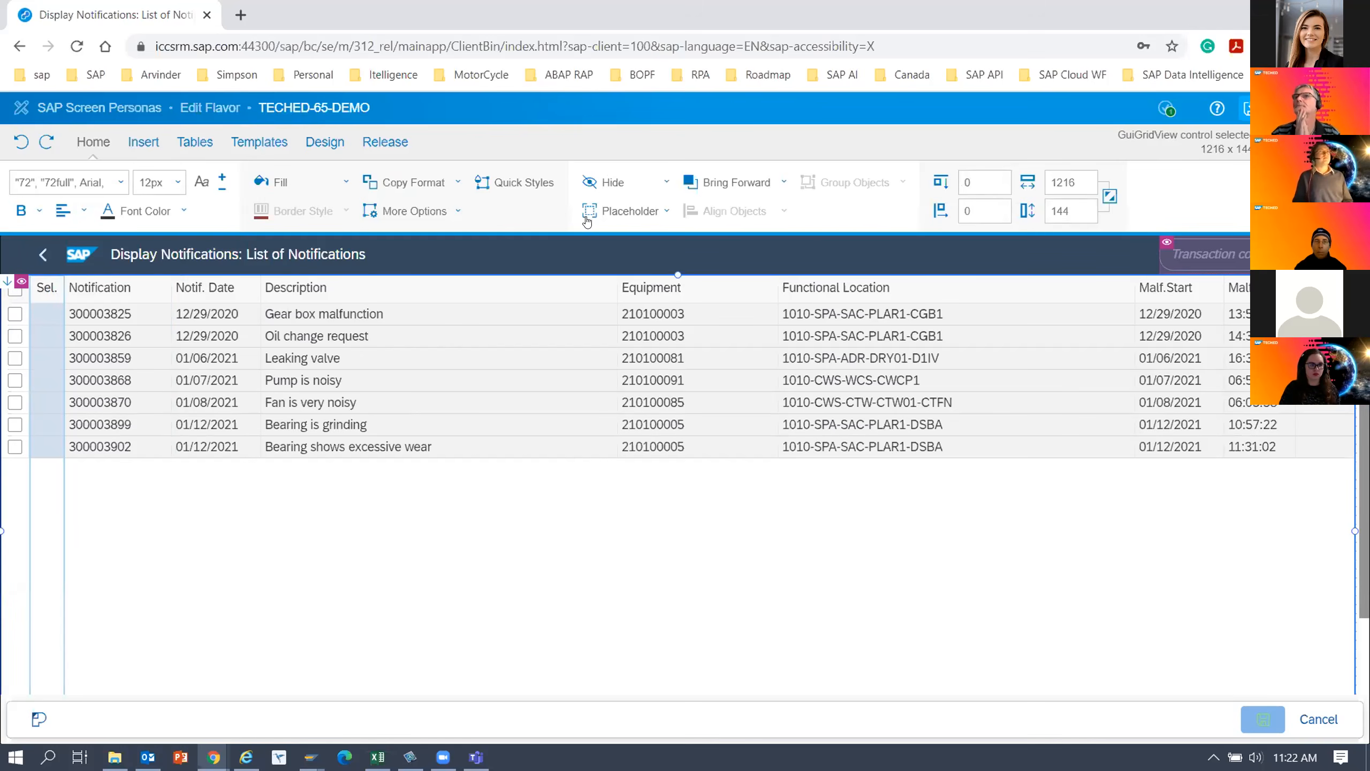
left_click(611, 183)
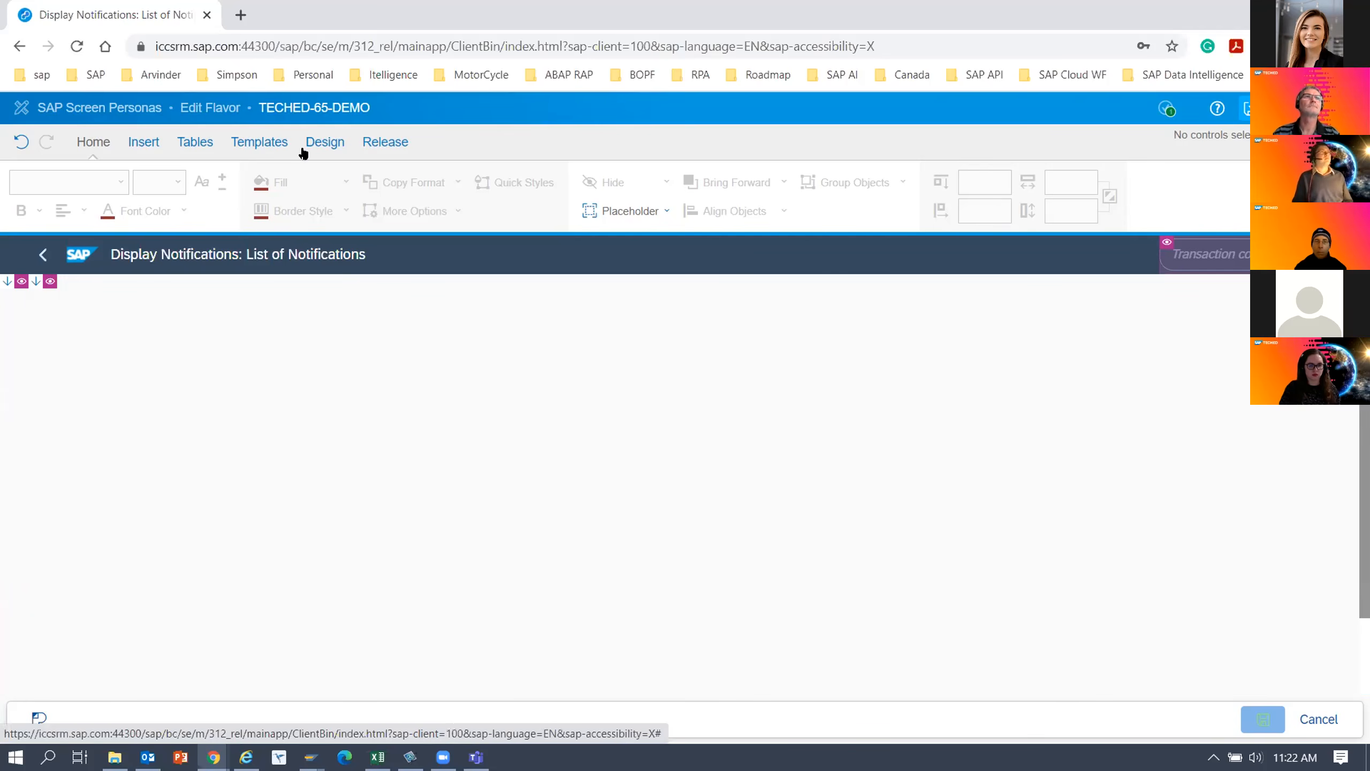
Insert the SAPUI5 applet IW29_TABLE from PERSONAS_TEST_DEMOS into the emptied notifications screen.
left_click(250, 144)
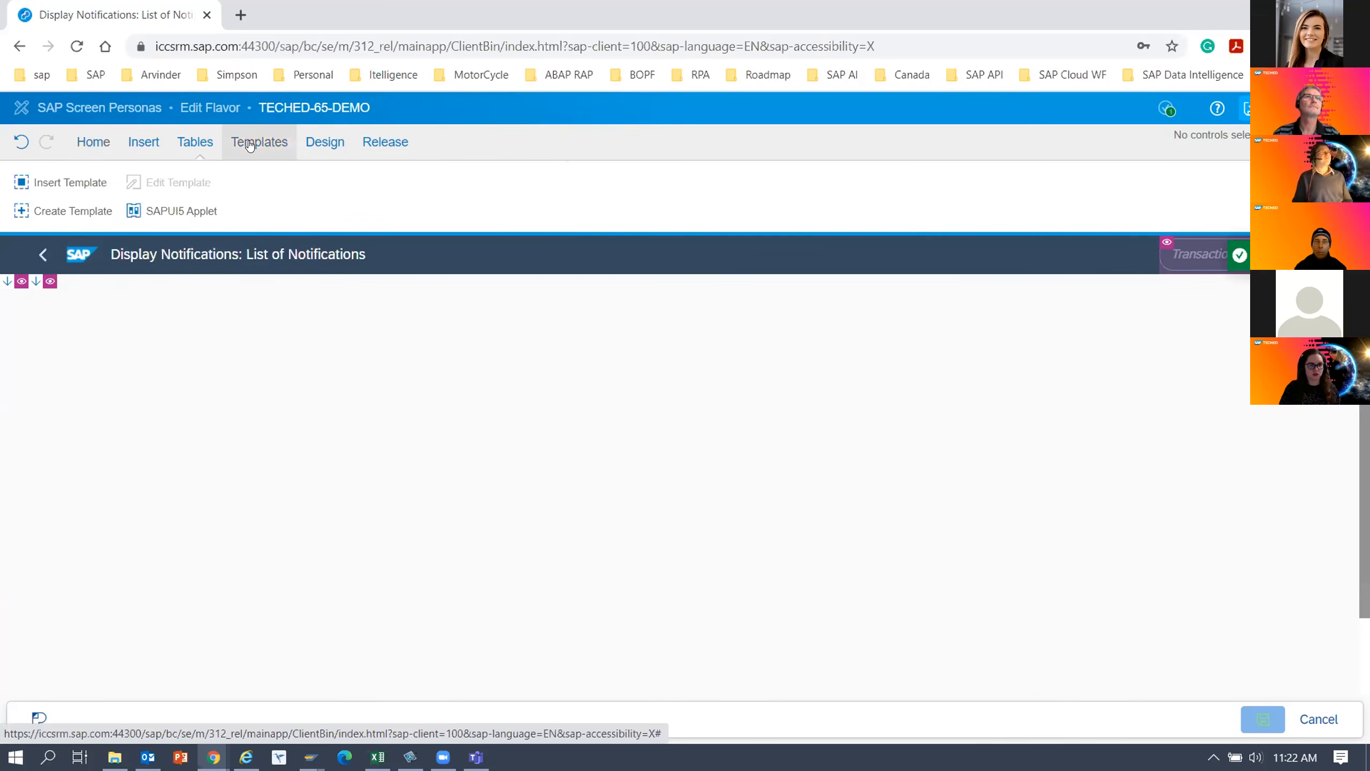
left_click(89, 211)
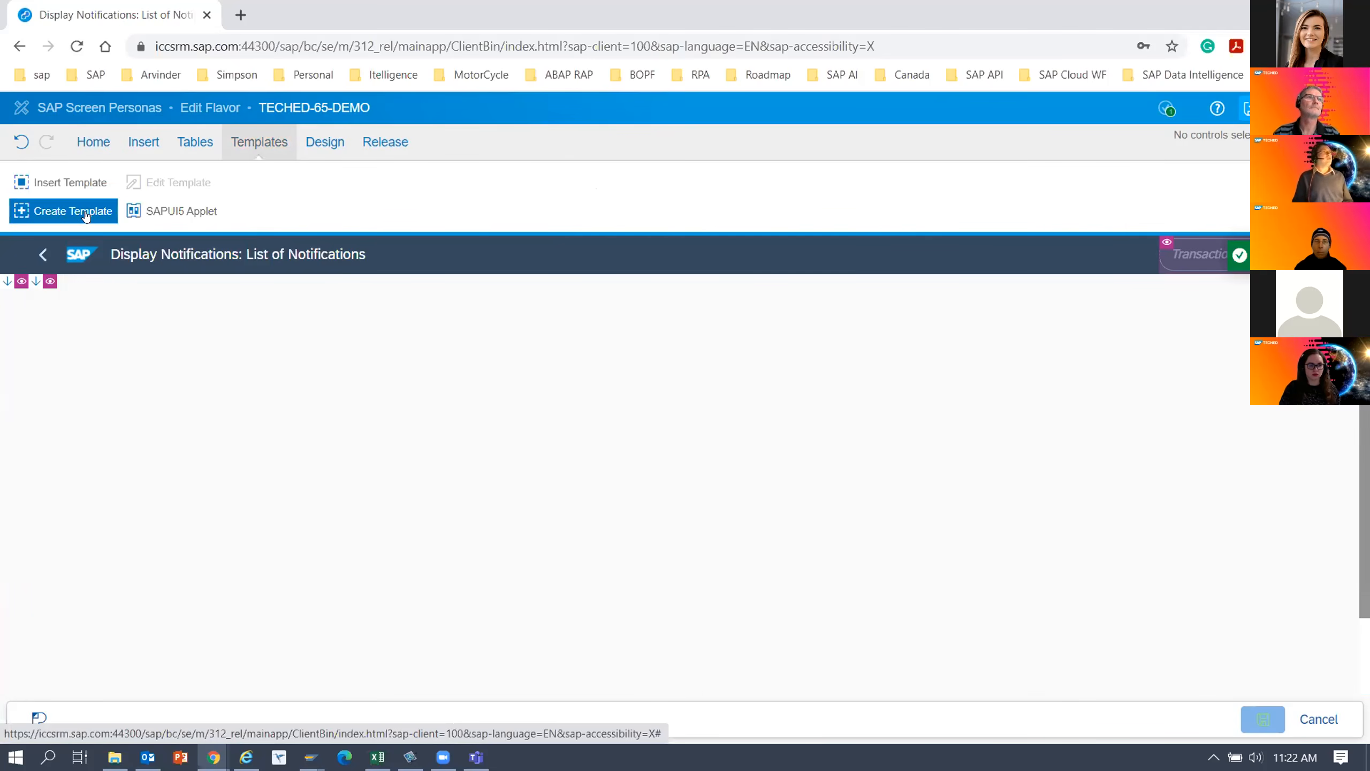
left_click(171, 210)
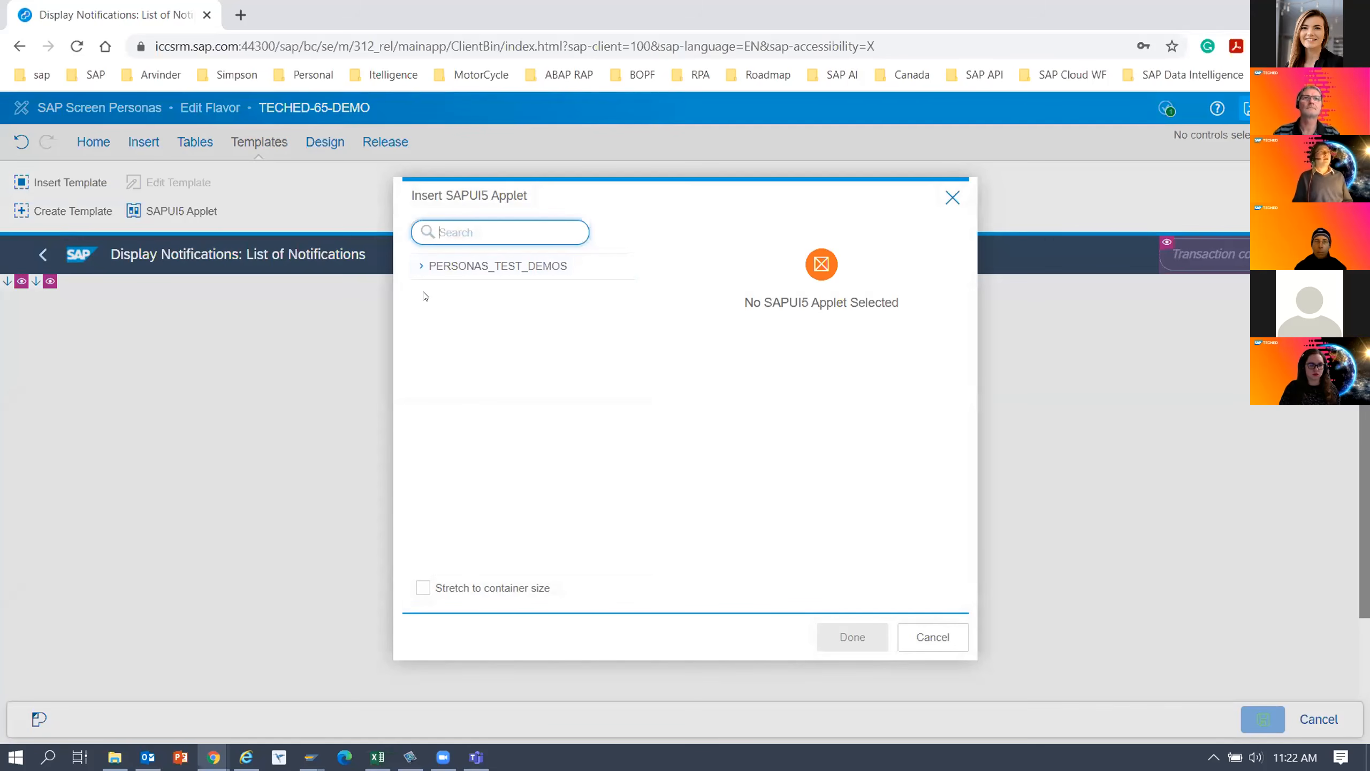
left_click(419, 267)
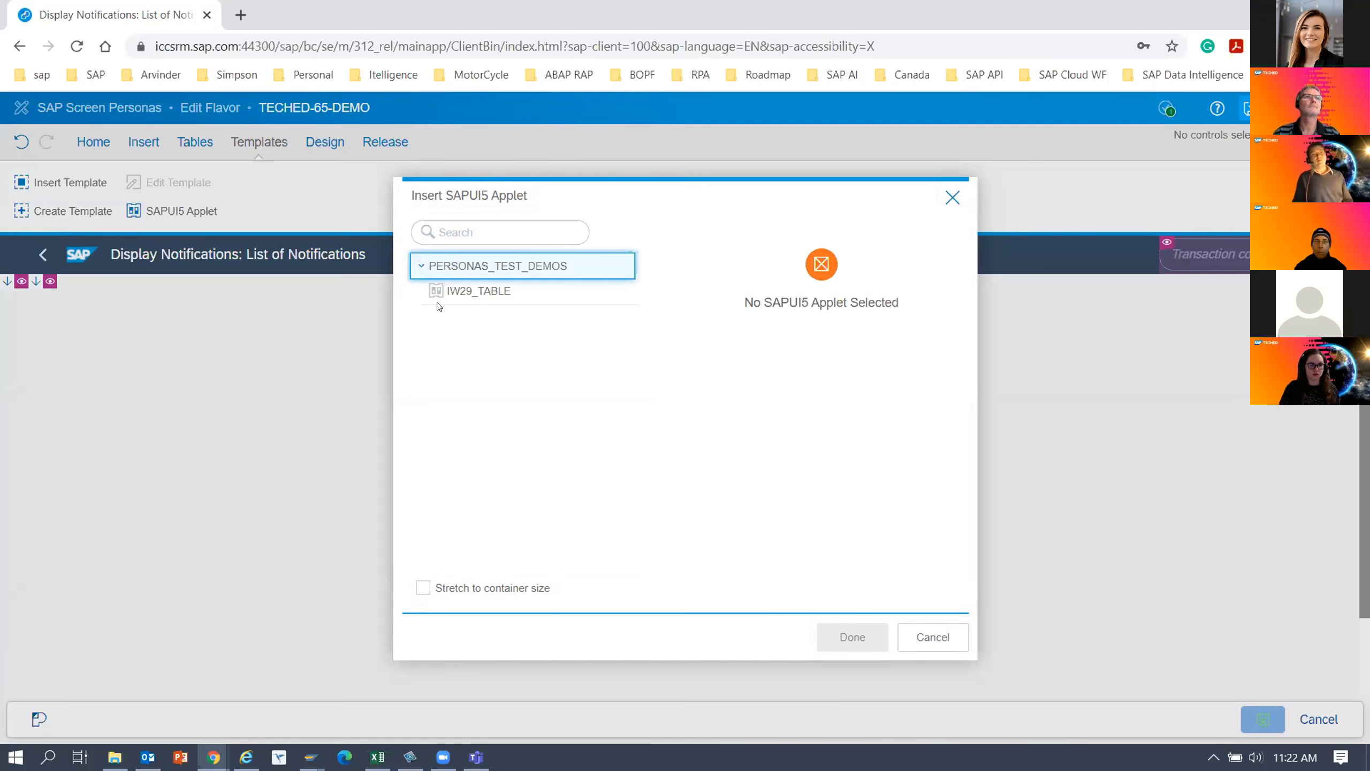
left_click(478, 292)
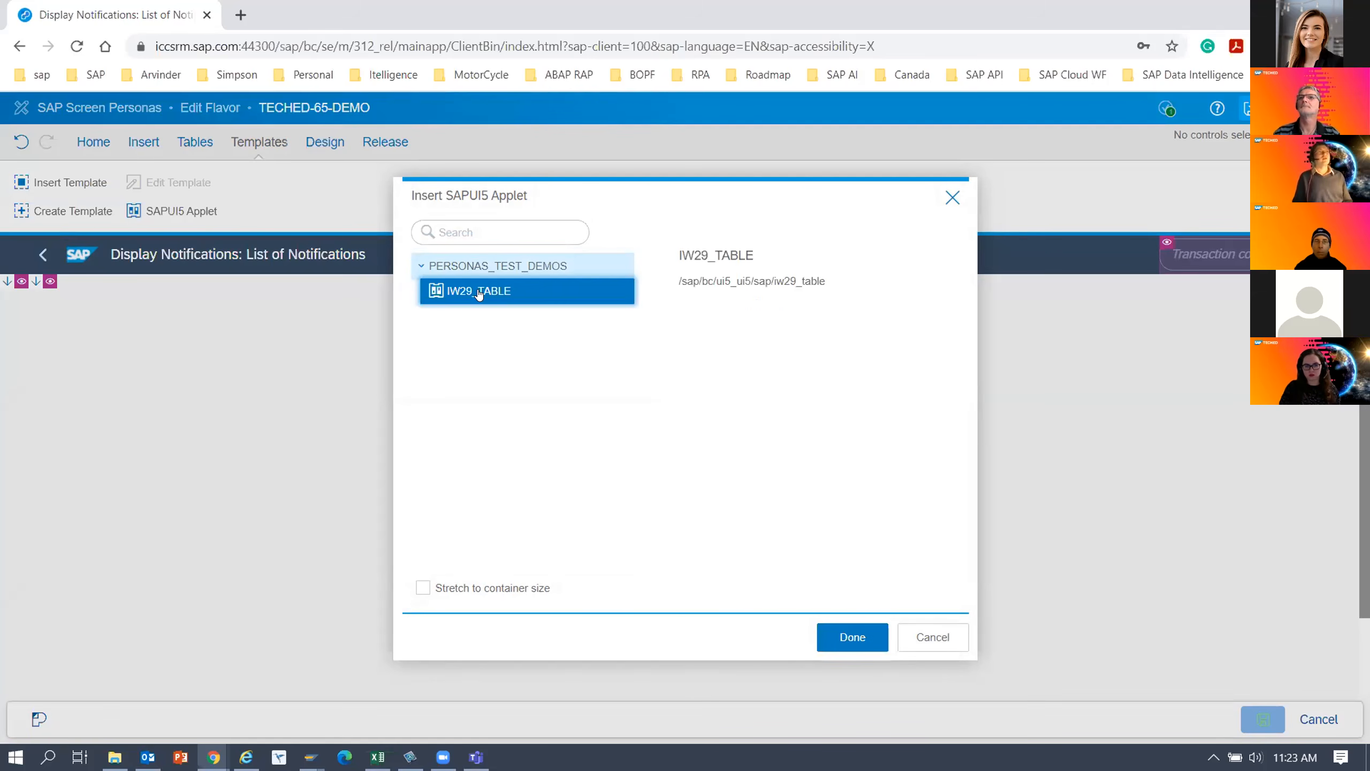
left_click(845, 643)
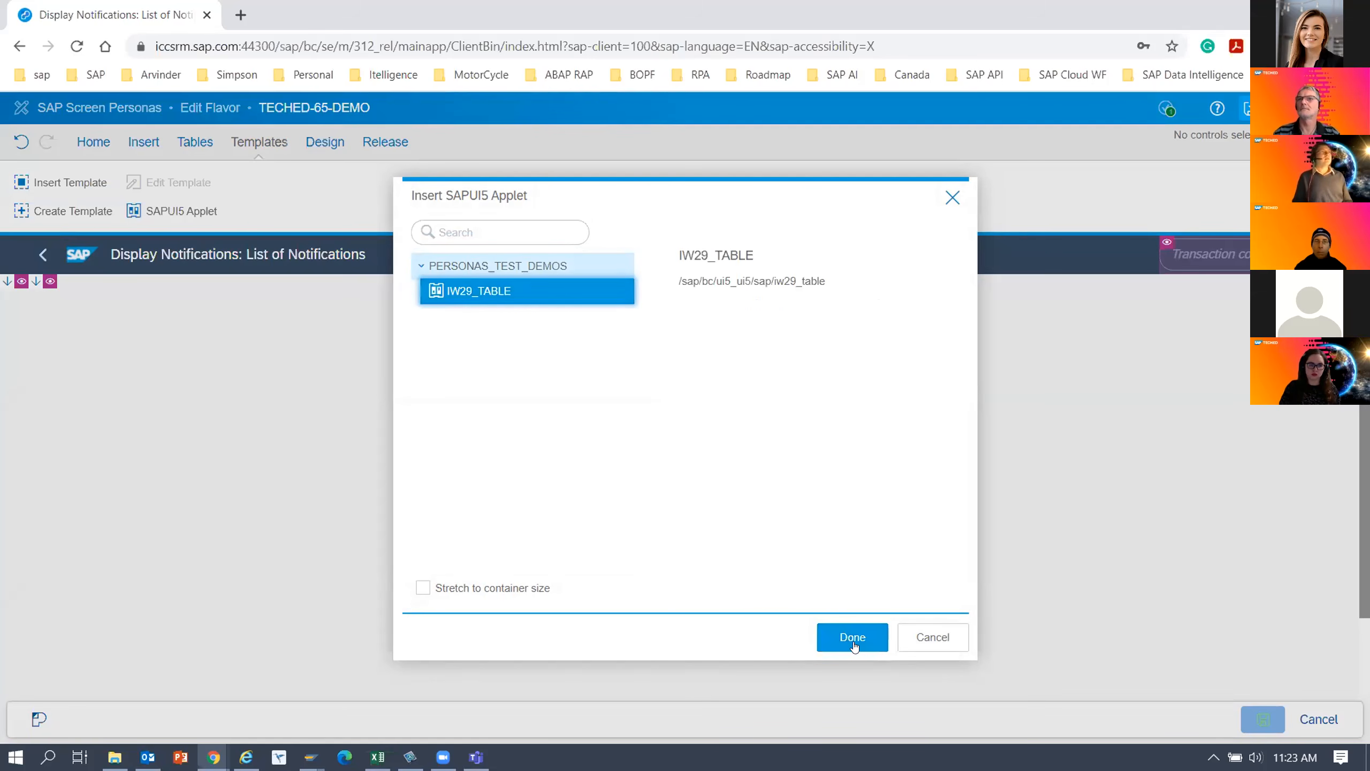
left_click(852, 642)
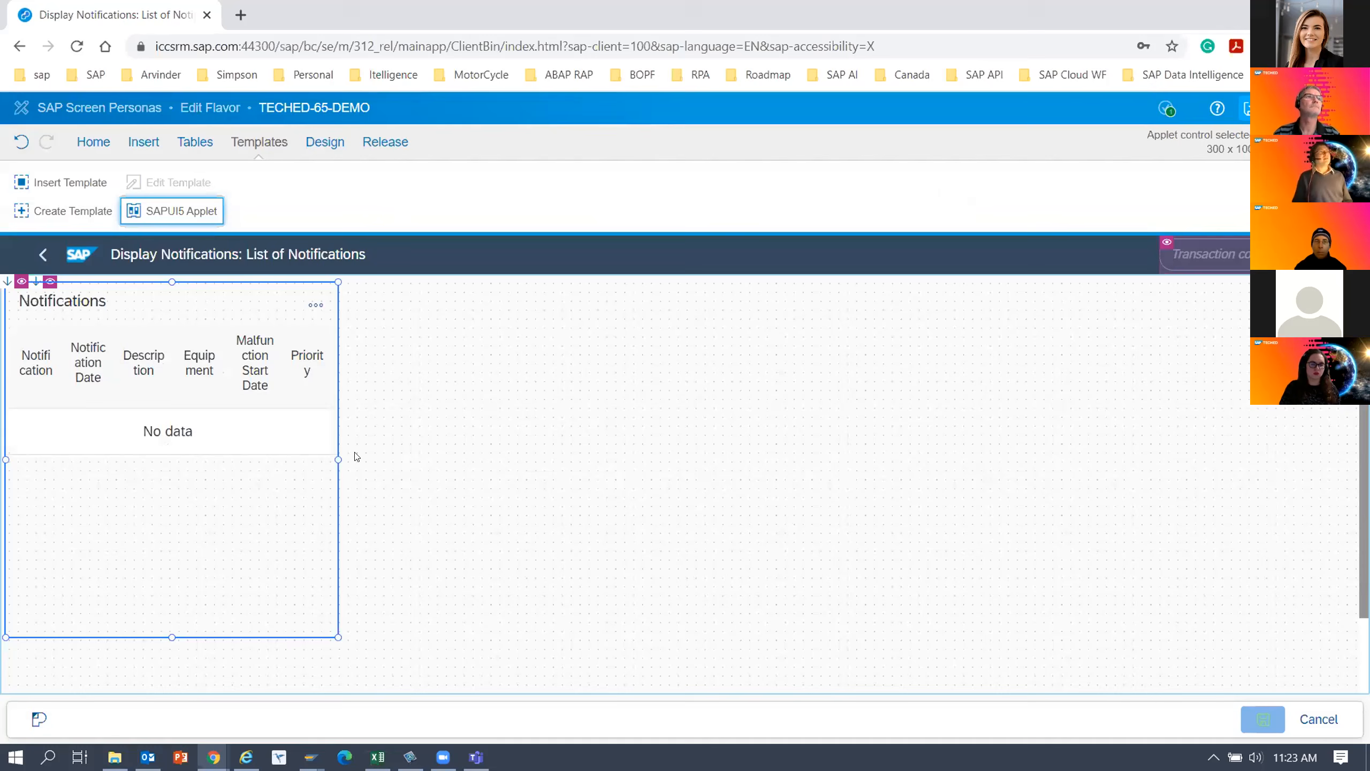
Widen the Notifications applet to about 719 pixels and set it to stretch to container size.
left_click_drag(337, 459, 730, 458)
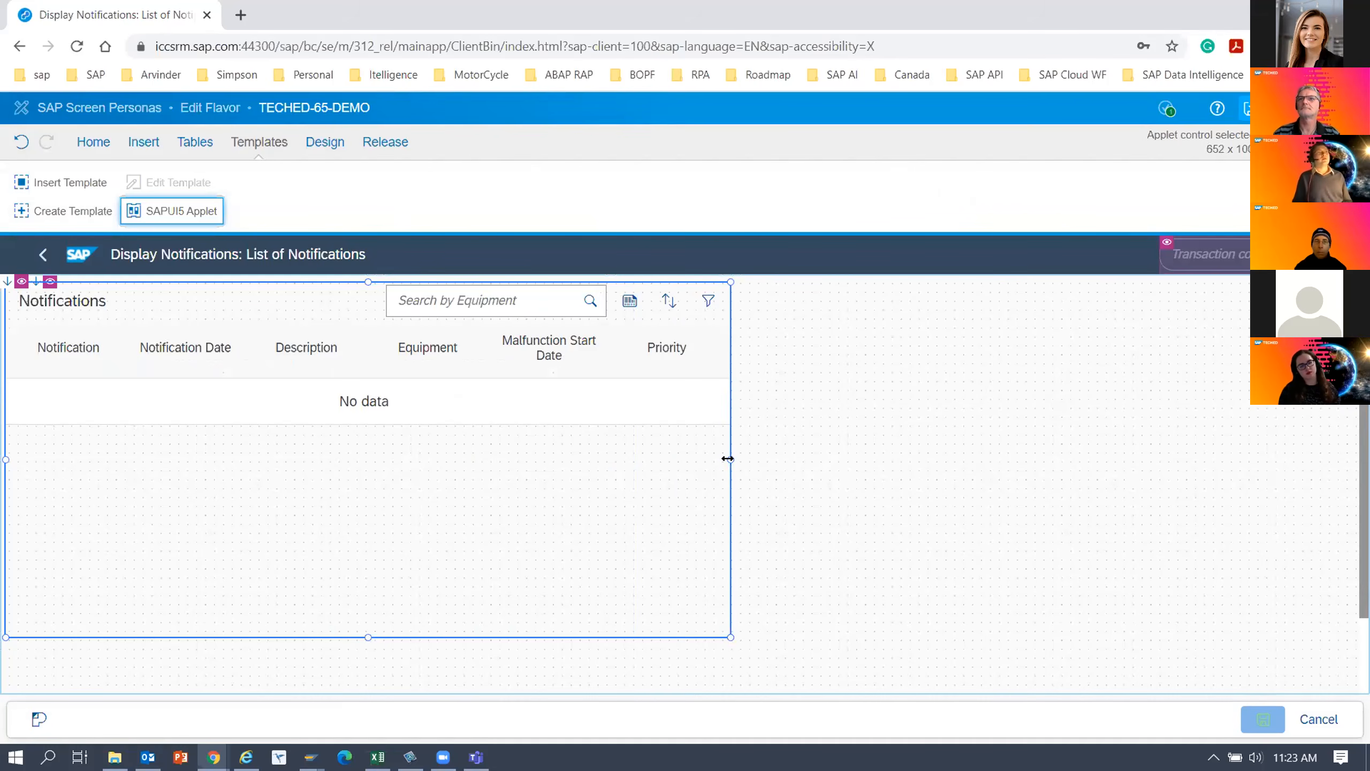
left_click_drag(726, 459, 806, 464)
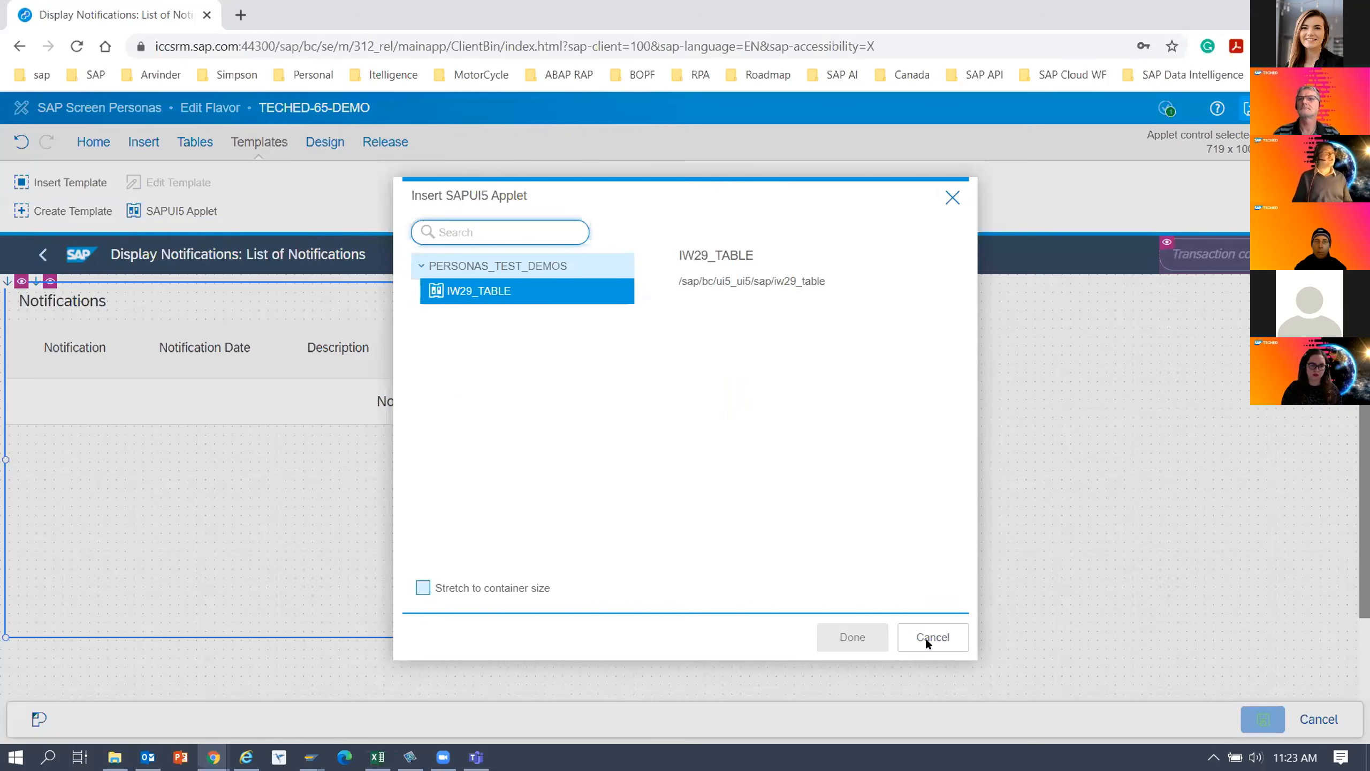
left_click(446, 587)
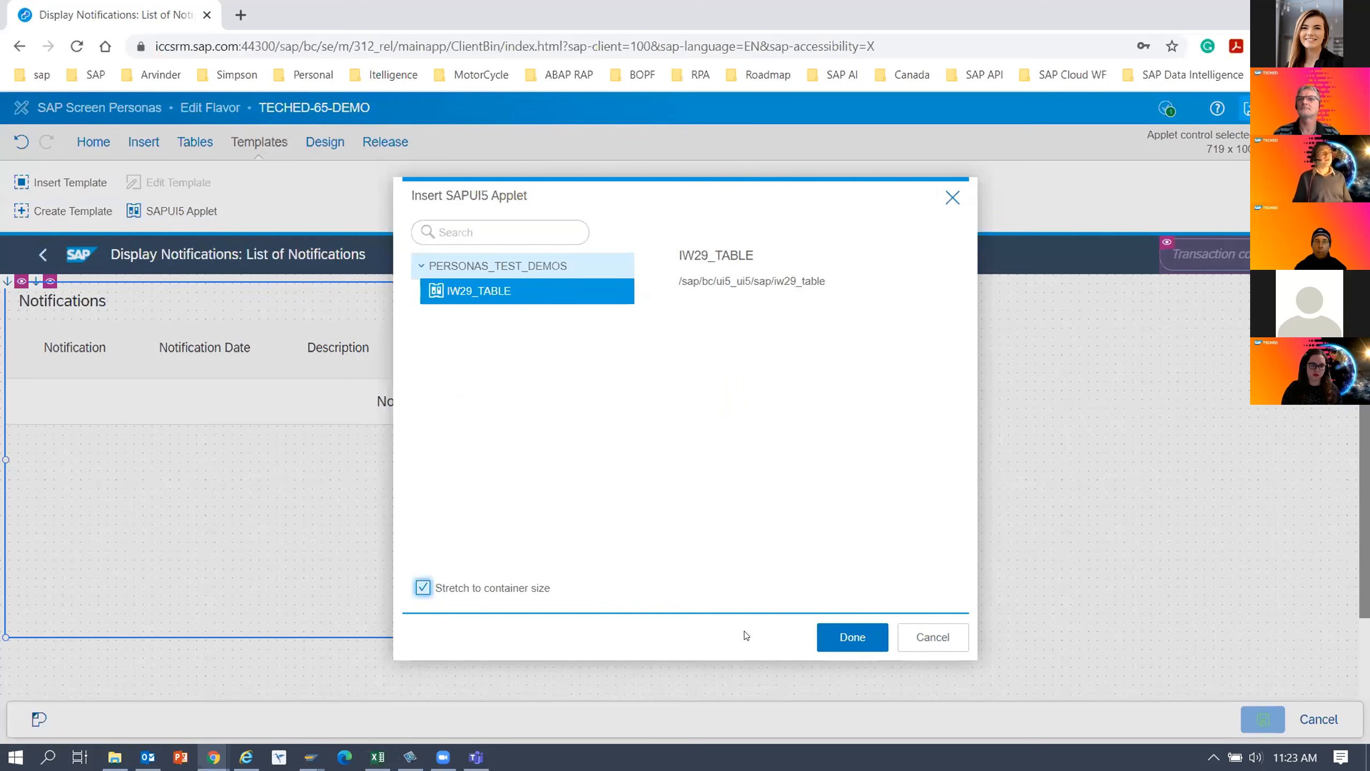
left_click(840, 642)
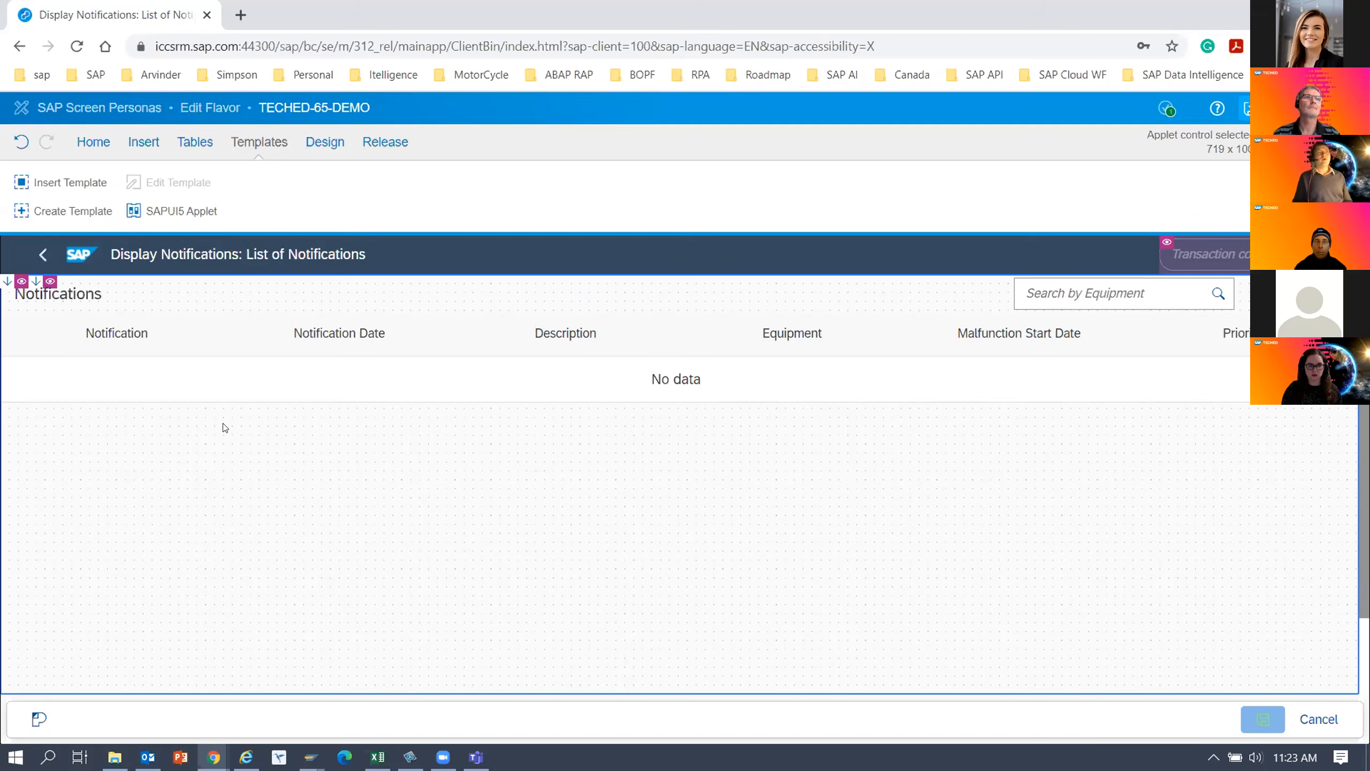
Inspect the applet's advanced properties, then open its script events and look through the assignable scripts.
right_click(618, 420)
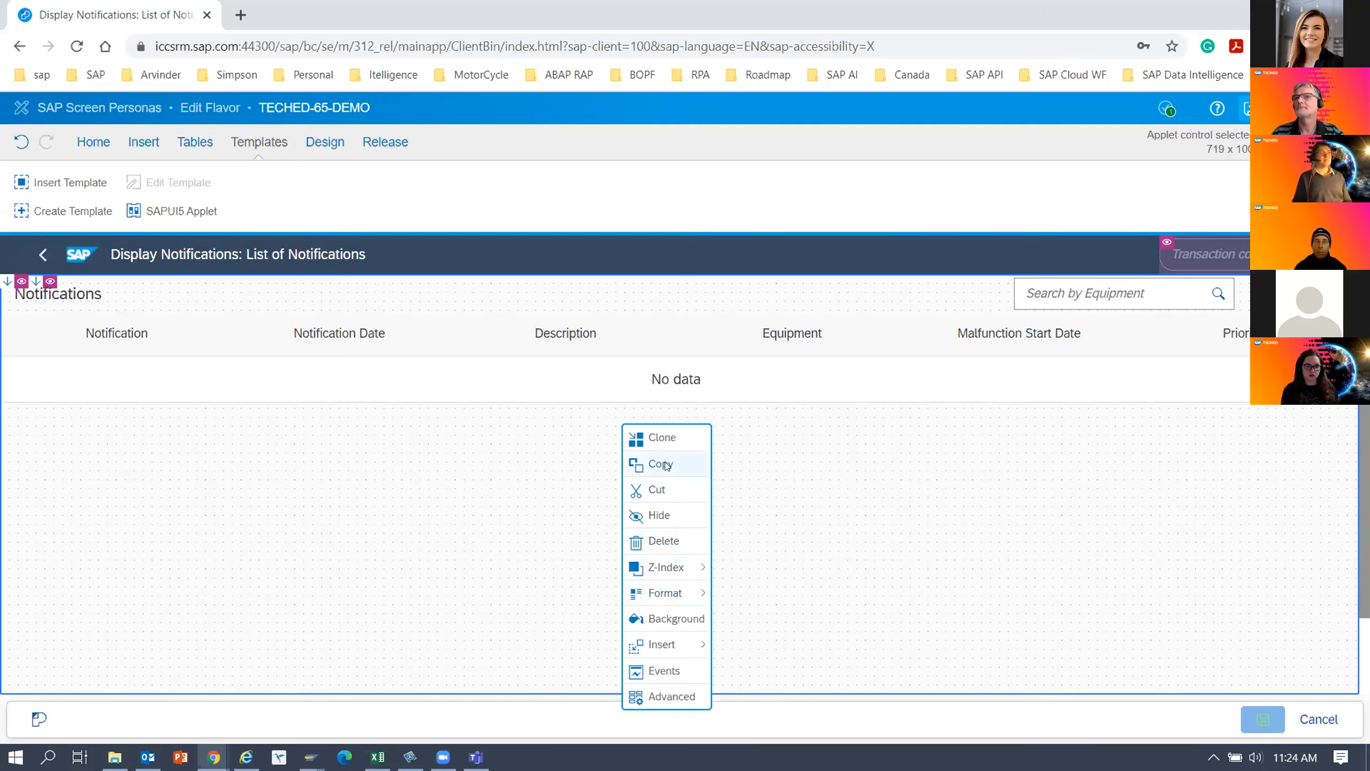
left_click(677, 694)
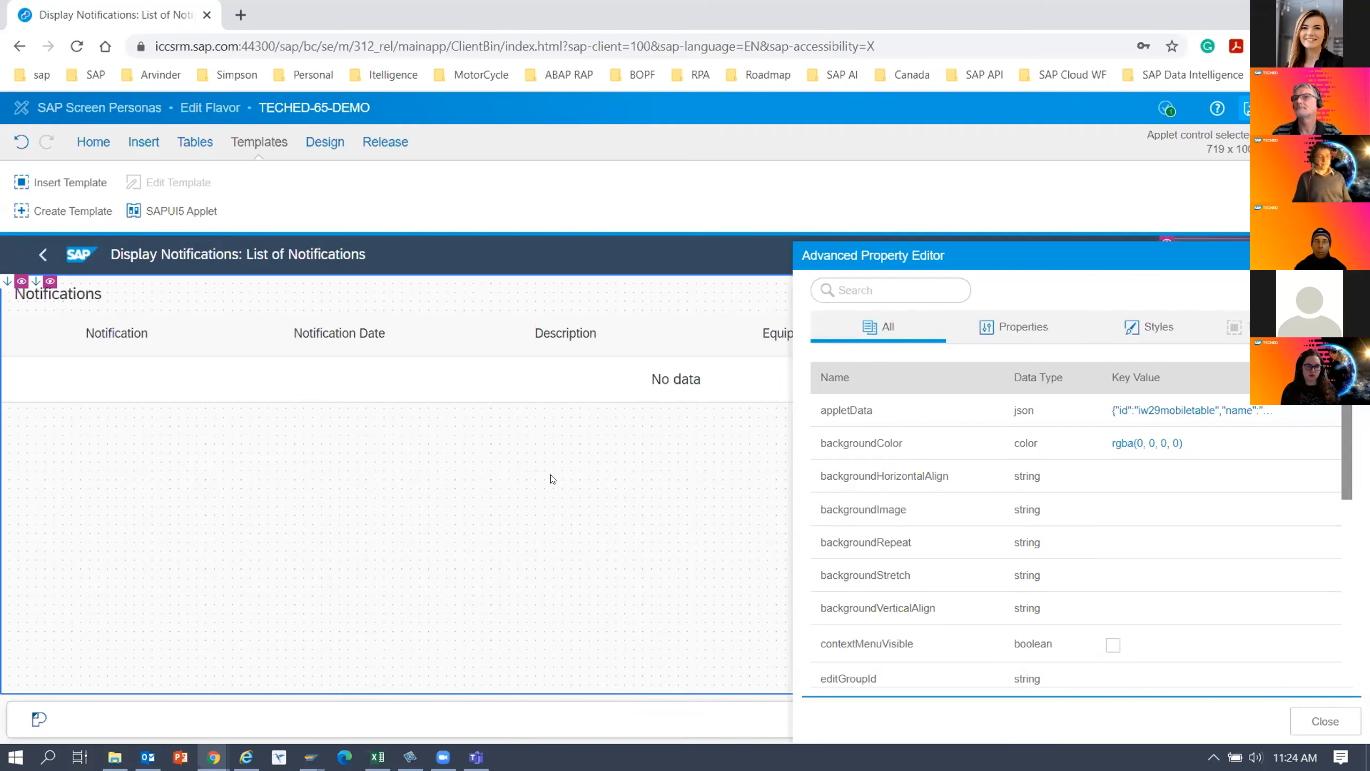
left_click(508, 464)
right_click(508, 464)
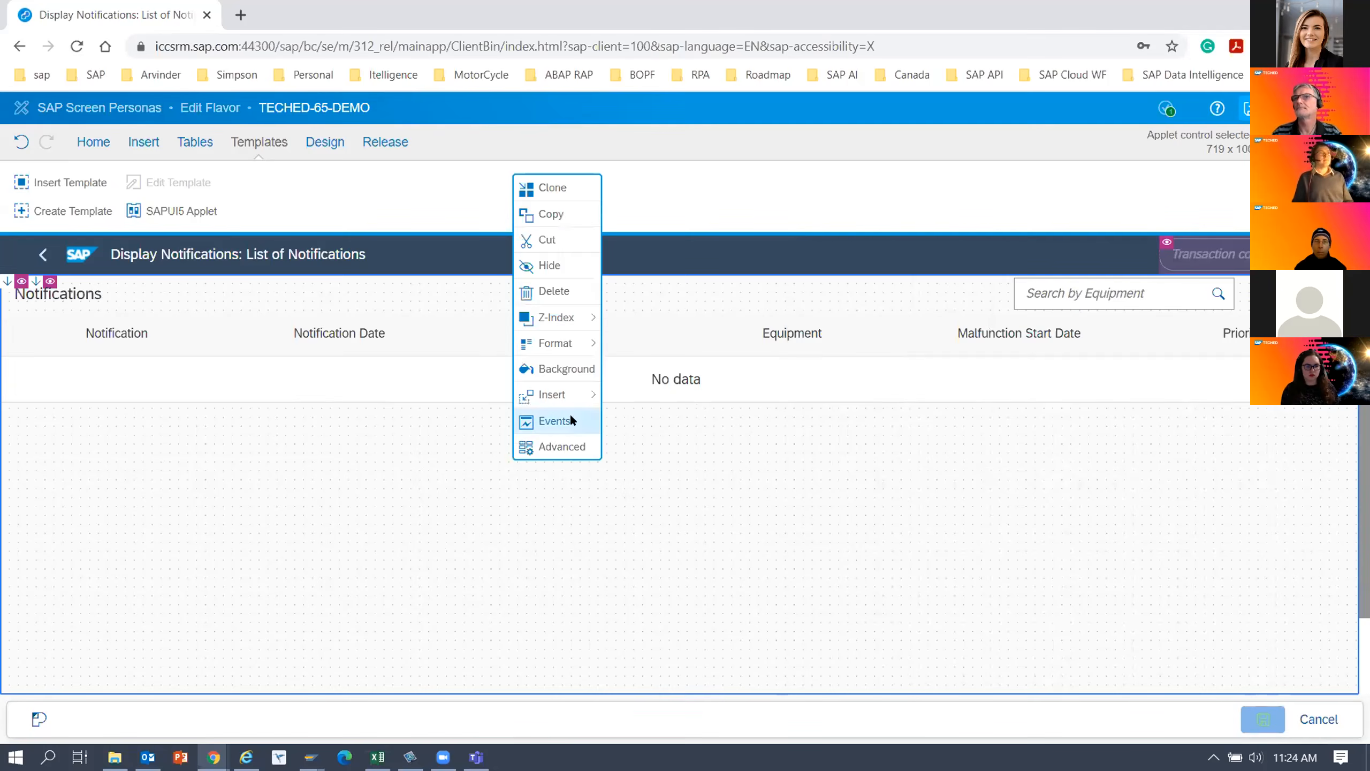
left_click(571, 421)
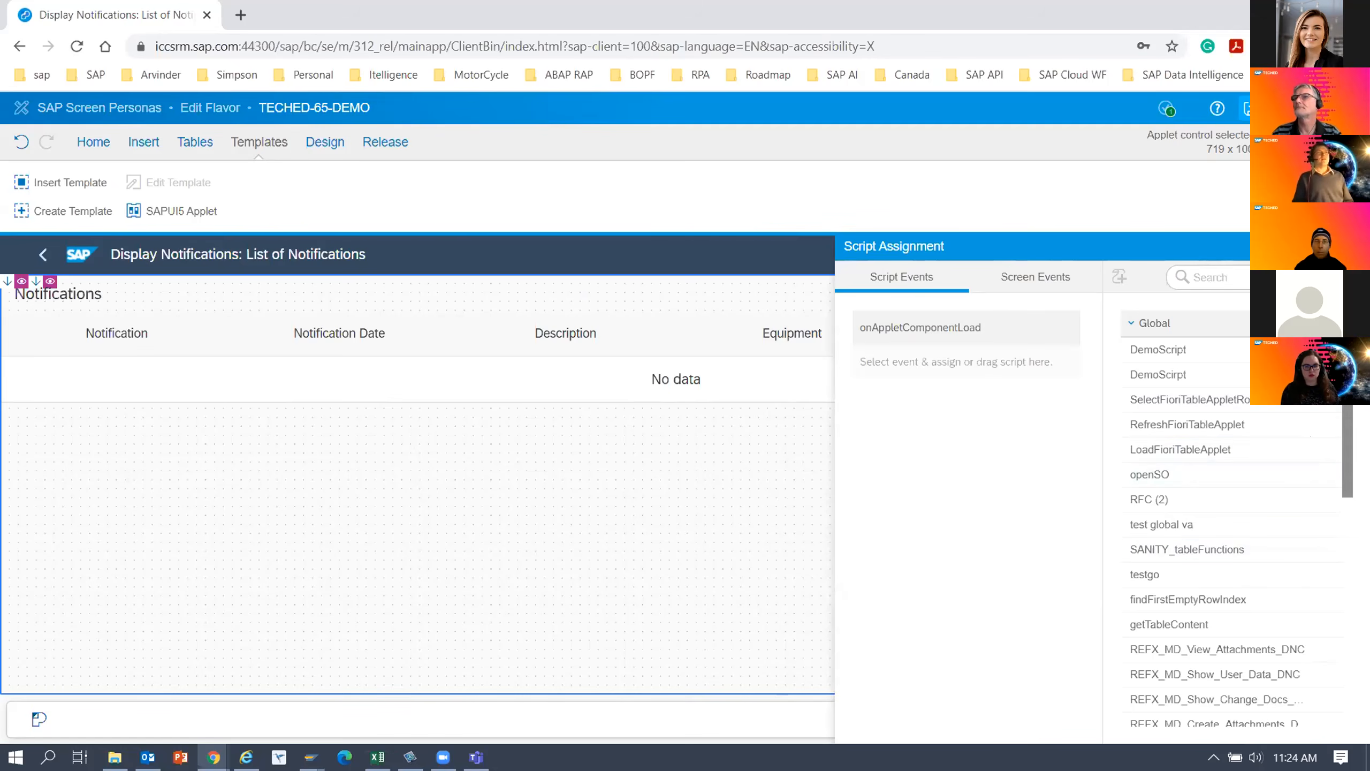
scroll(1236, 518, "down", 1)
scroll(1235, 518, "up", 1)
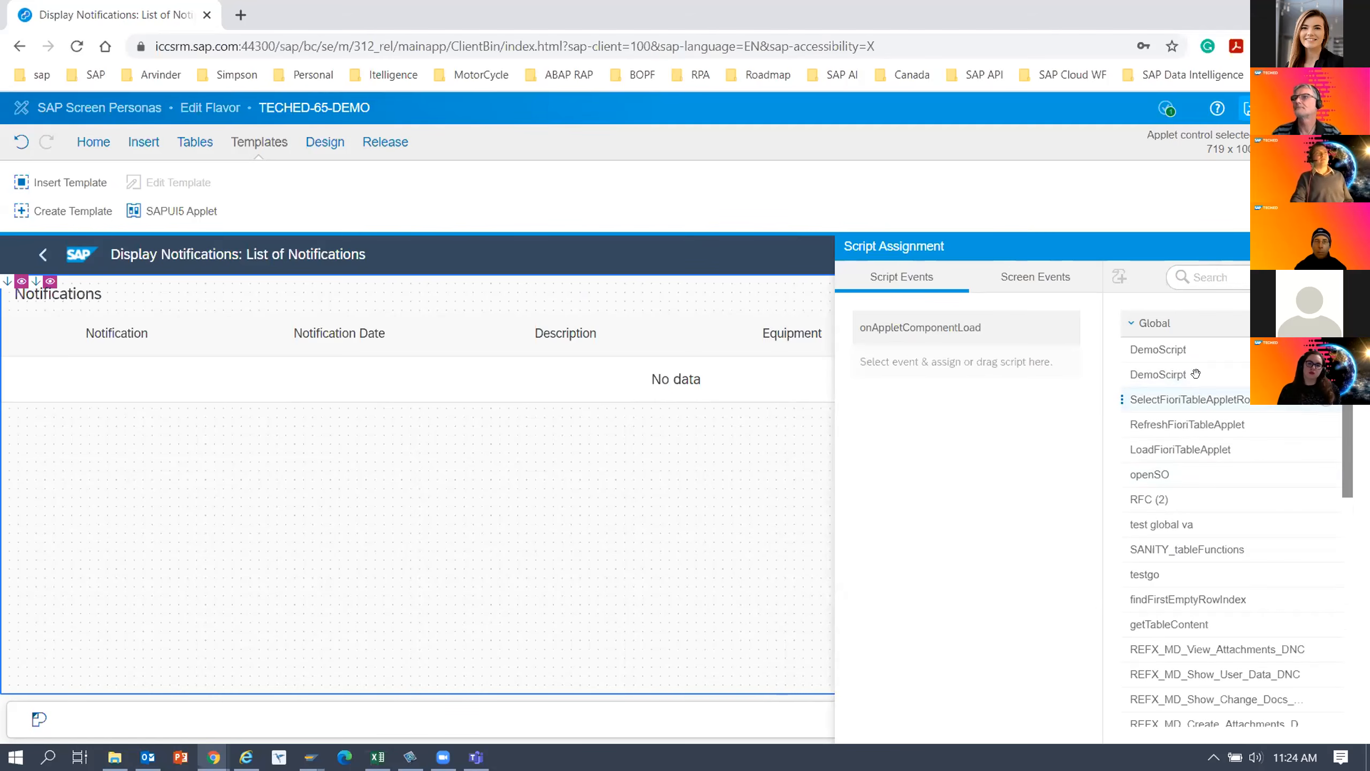
Create a script named setAppletData for the applet's onAppletComponentLoad event and leave the flavor editor.
left_click(929, 328)
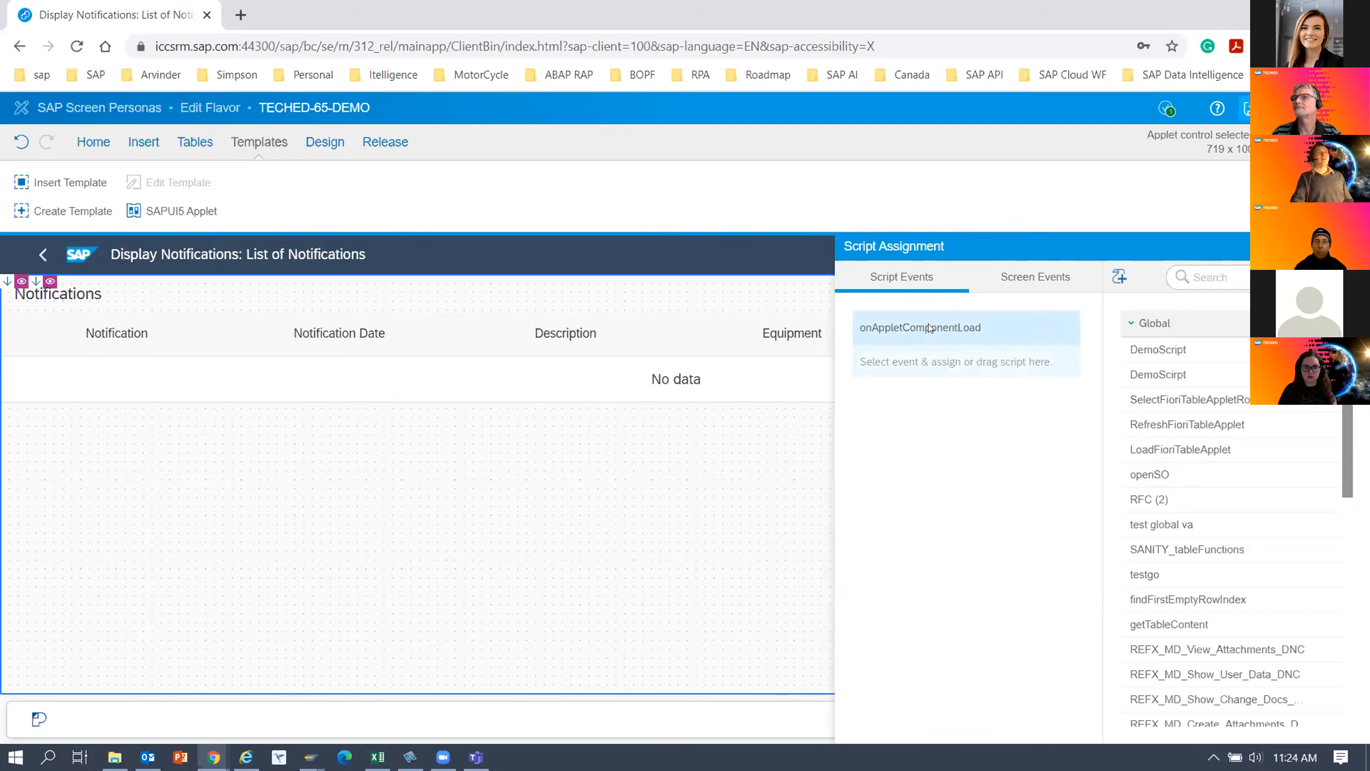
left_click(1115, 279)
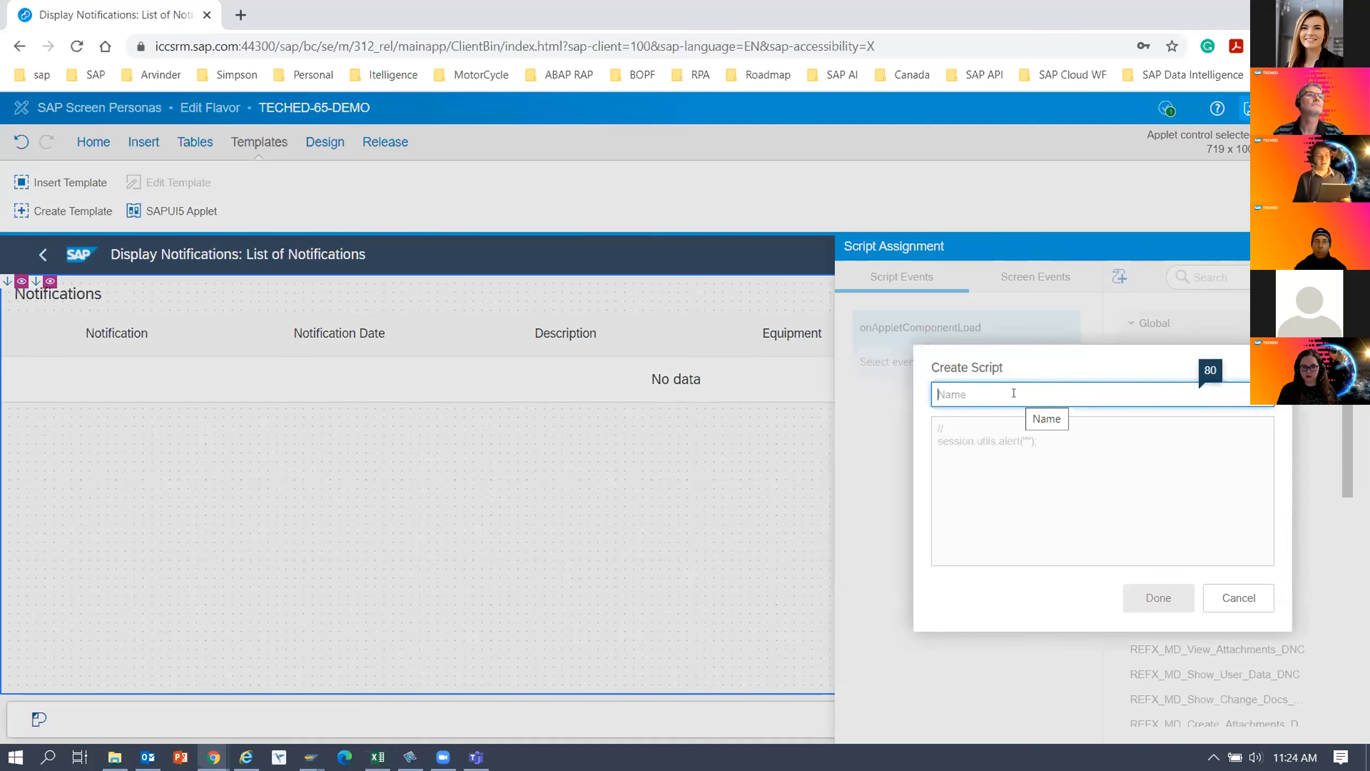
type("Sen")
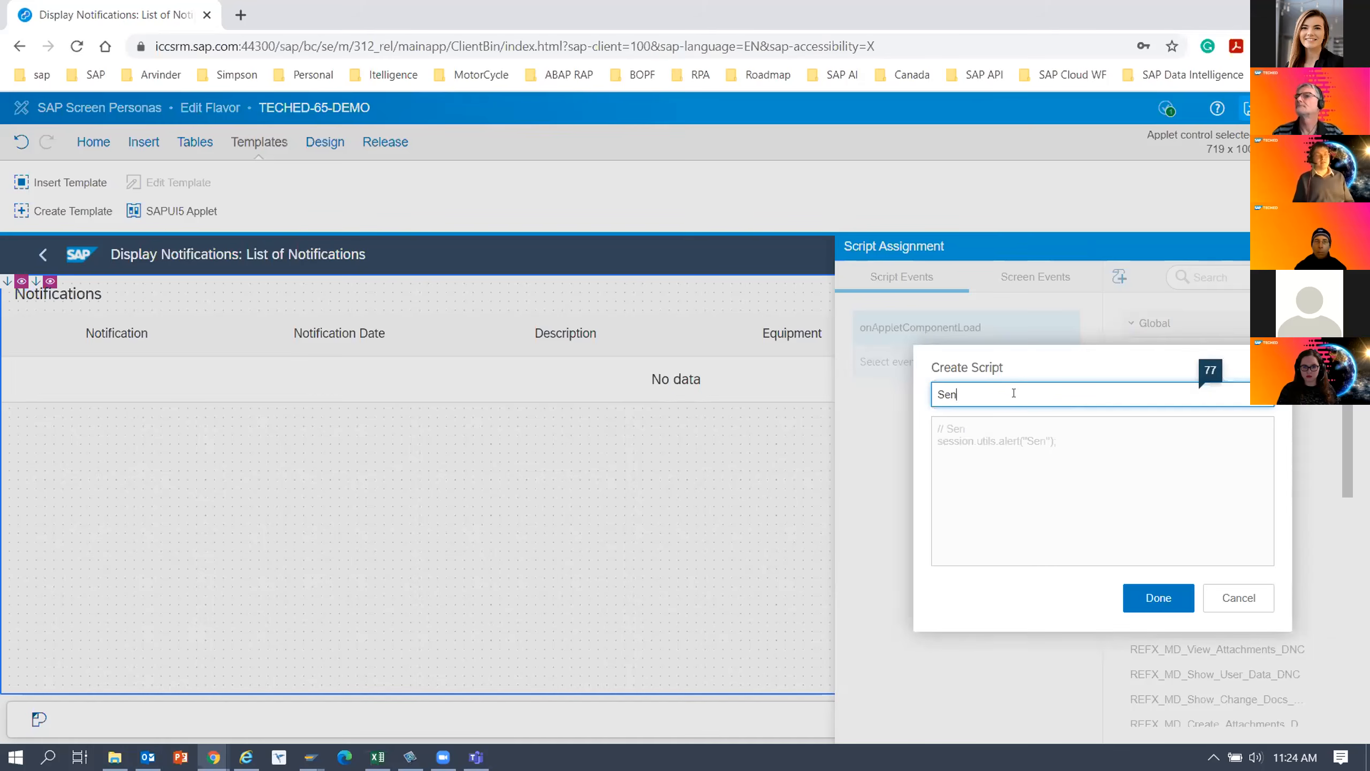
type("dappletData")
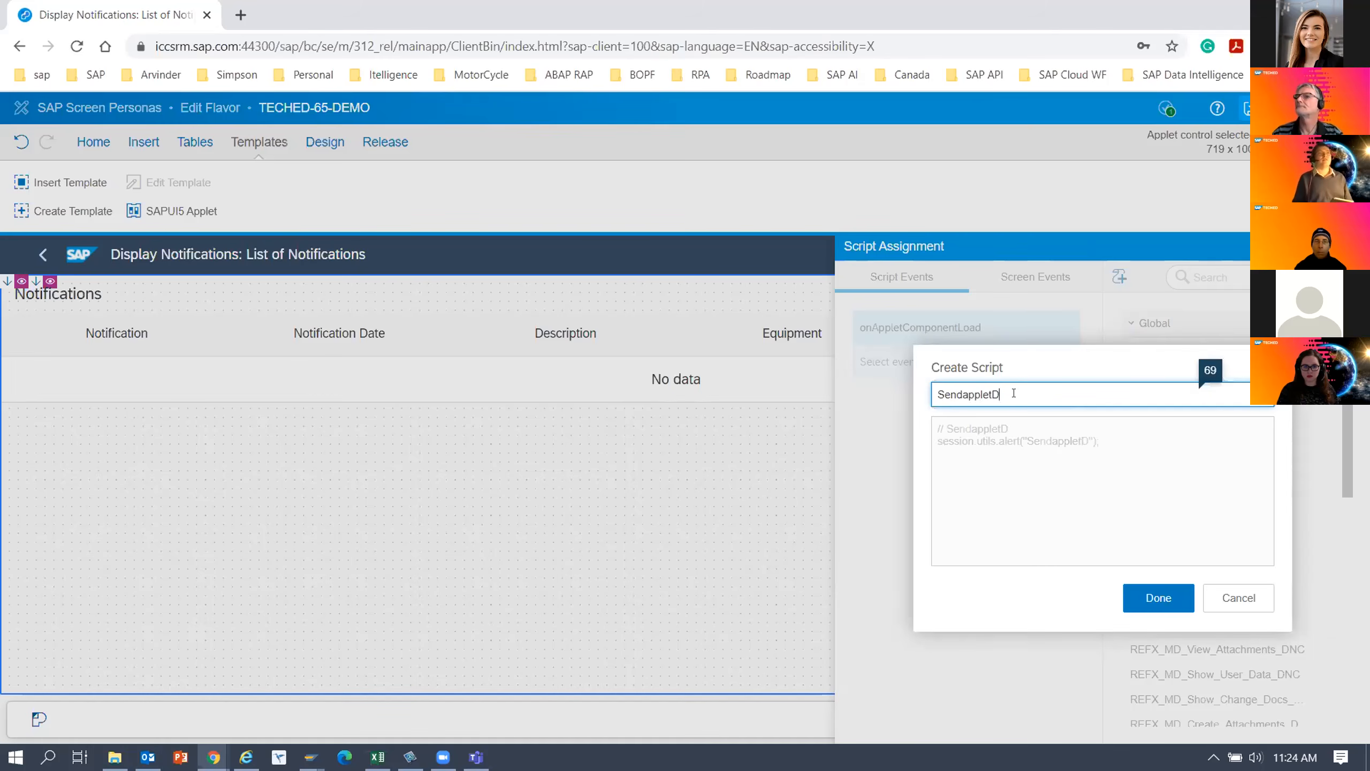
left_click(961, 391)
key("BackSpace")
key("BackSpace")
key("BackSpace")
key("BackSpace")
type("set")
key("Delete")
type("A")
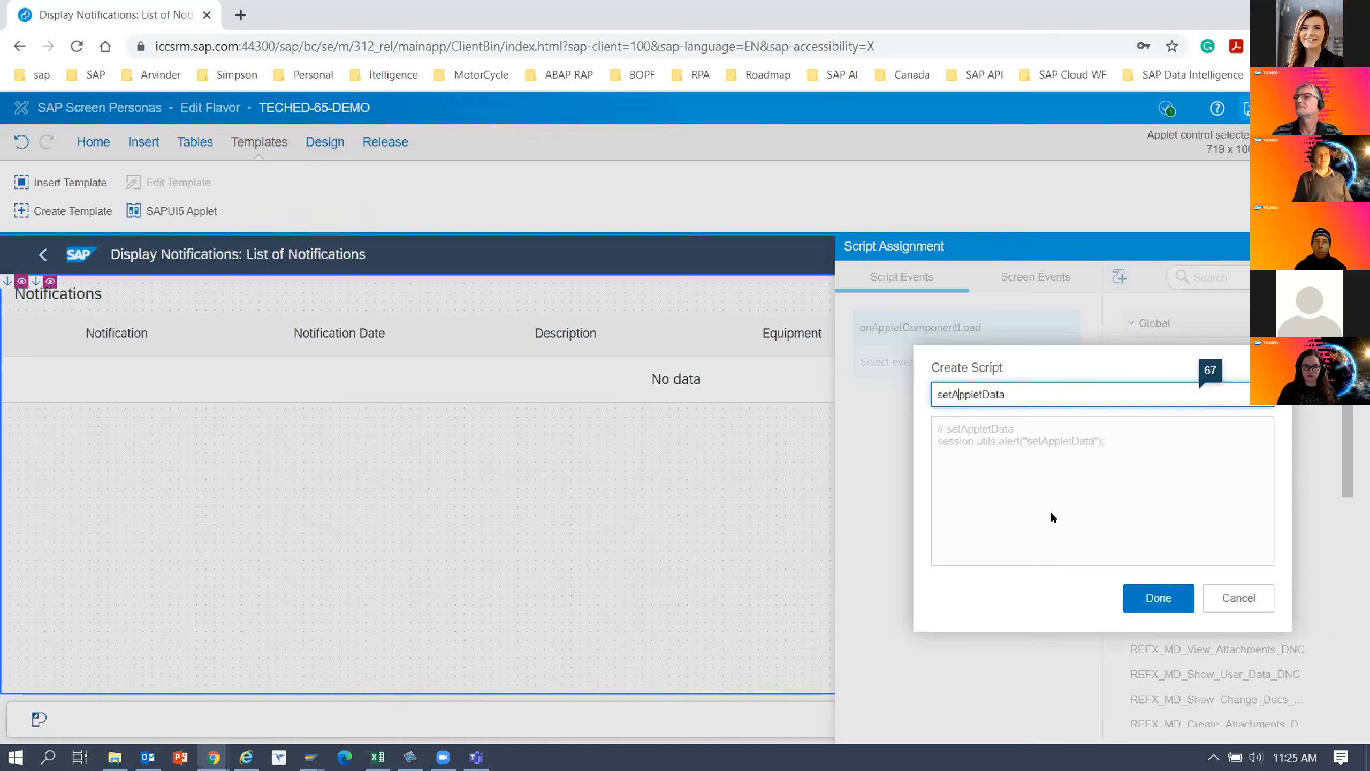
left_click(1038, 441)
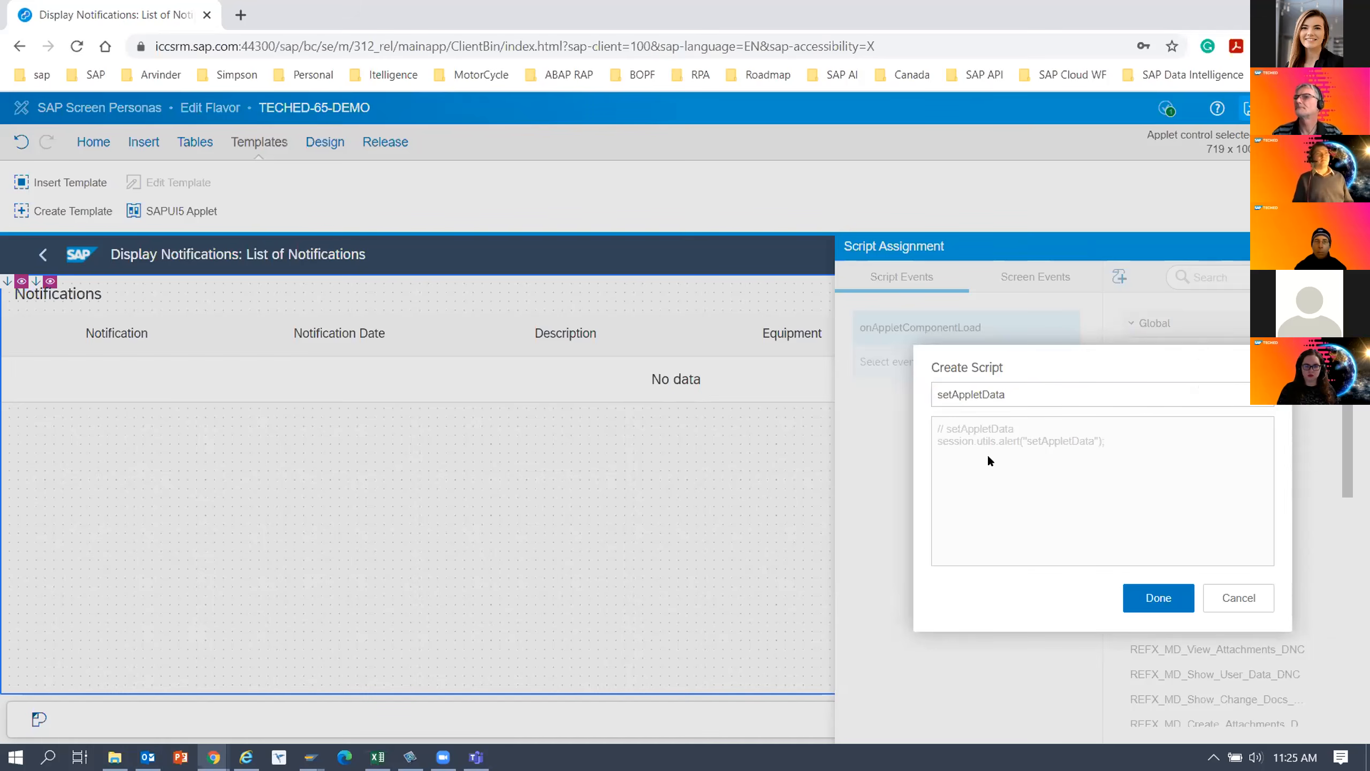
left_click(1152, 599)
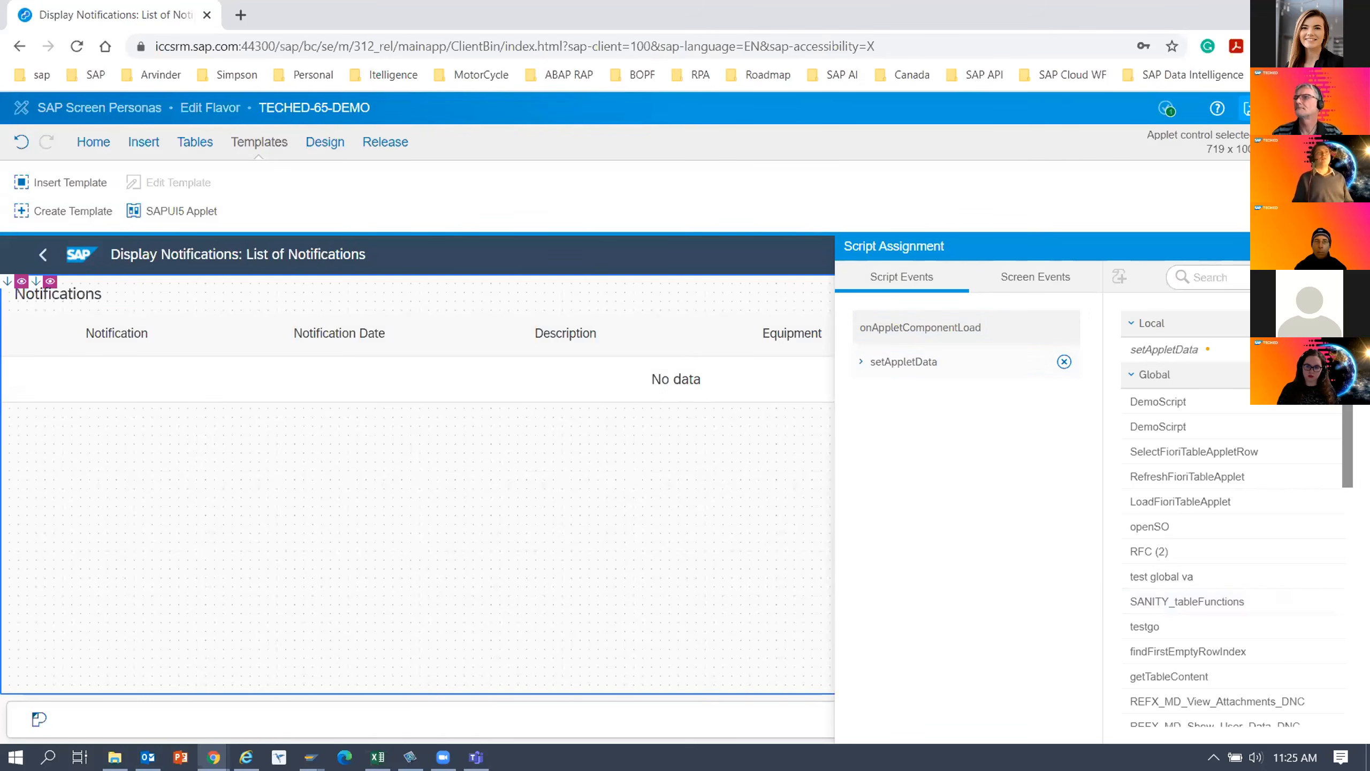
left_click(1352, 247)
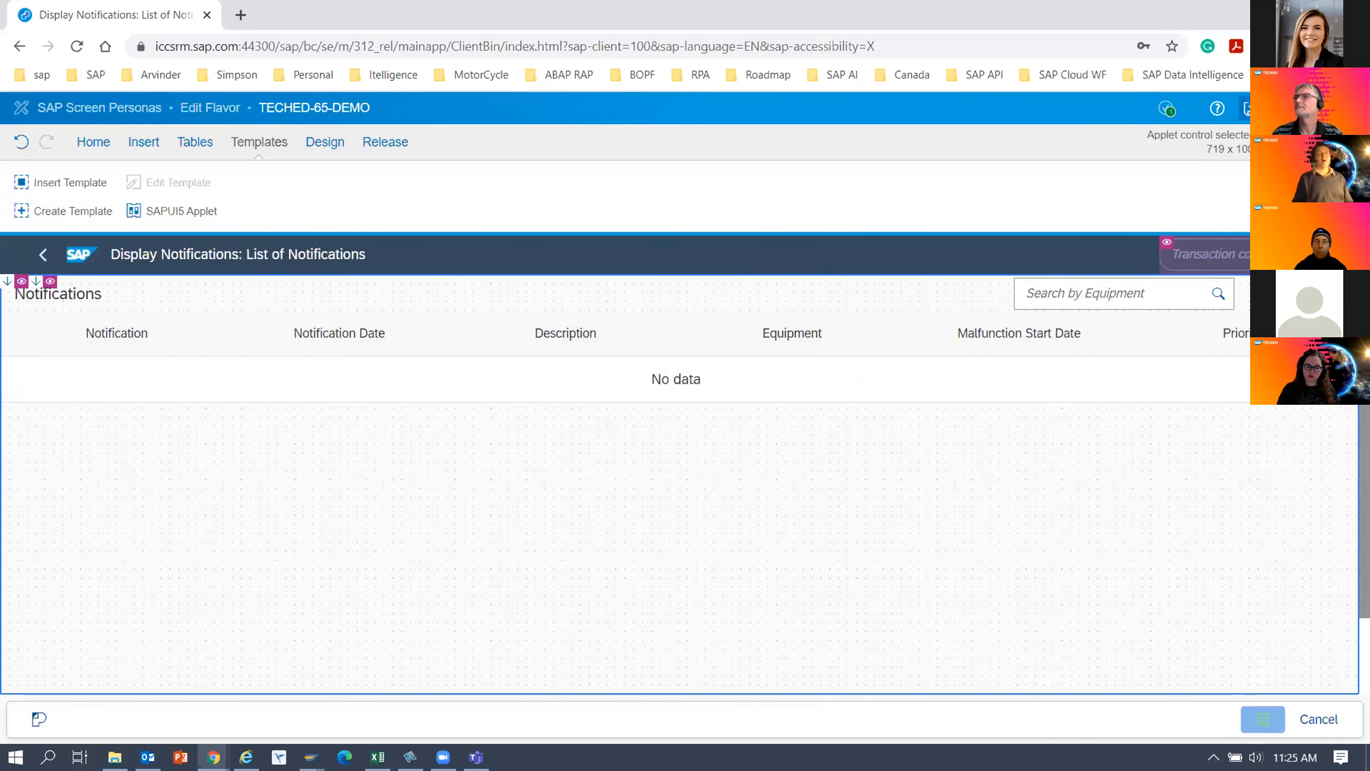
left_click(1253, 108)
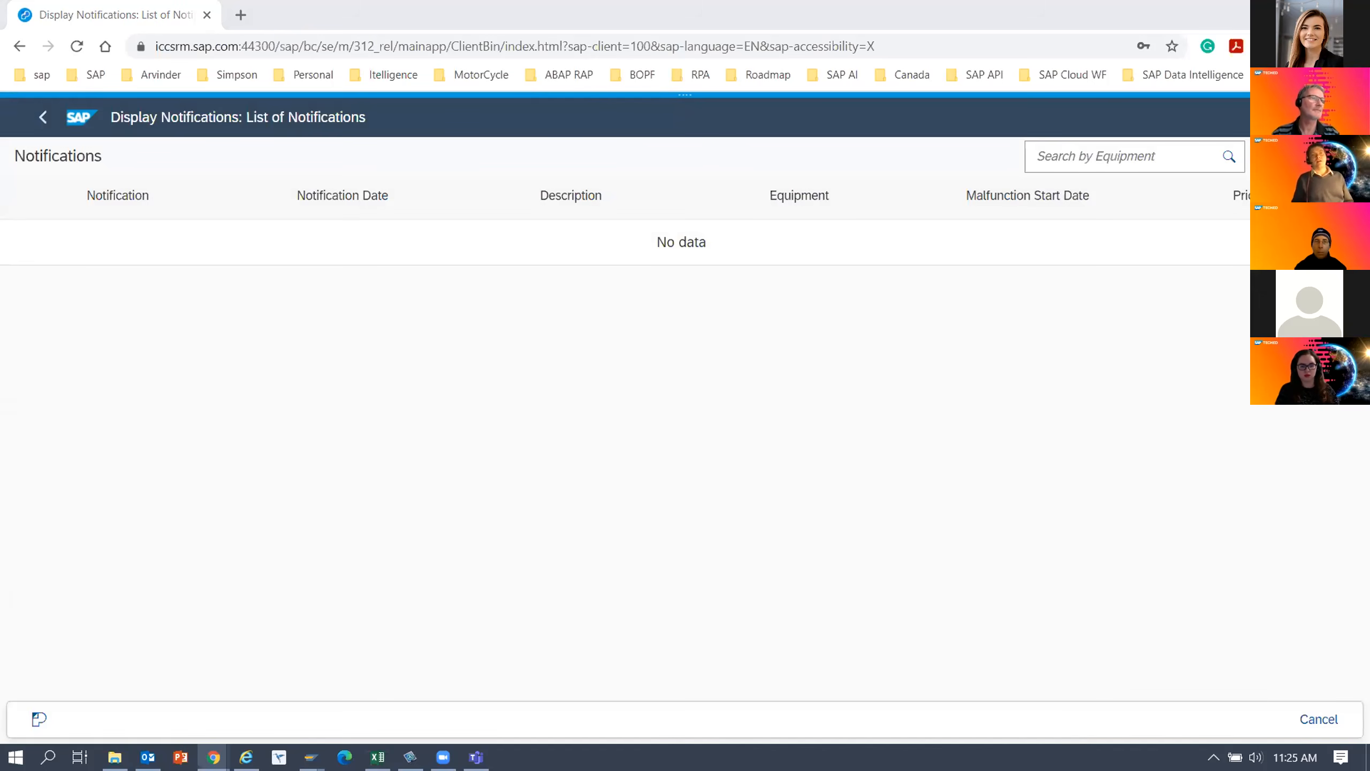
Look through the teched2020-IIS201 GitHub repository page in the other browser window, then move that window aside.
key("alt+Tab")
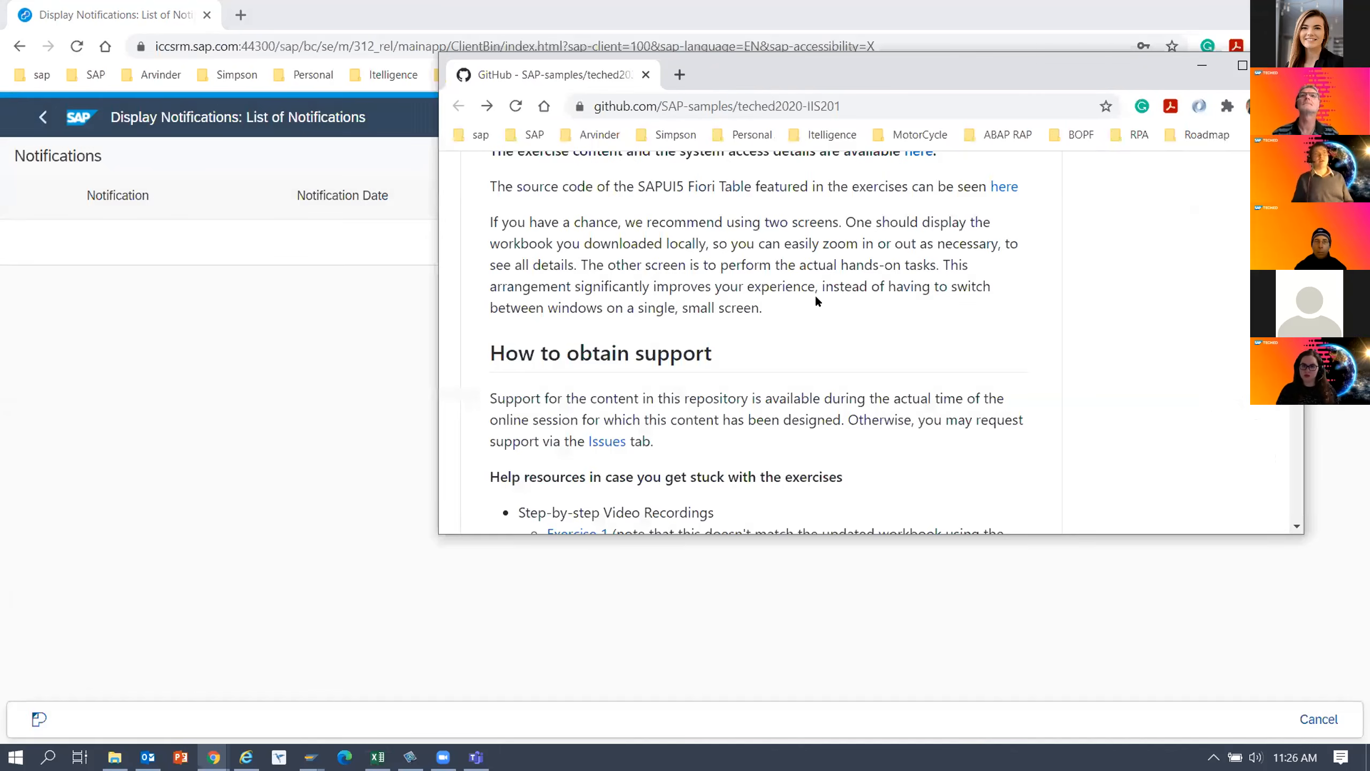
scroll(814, 297, "down", 5)
scroll(812, 322, "down", 5)
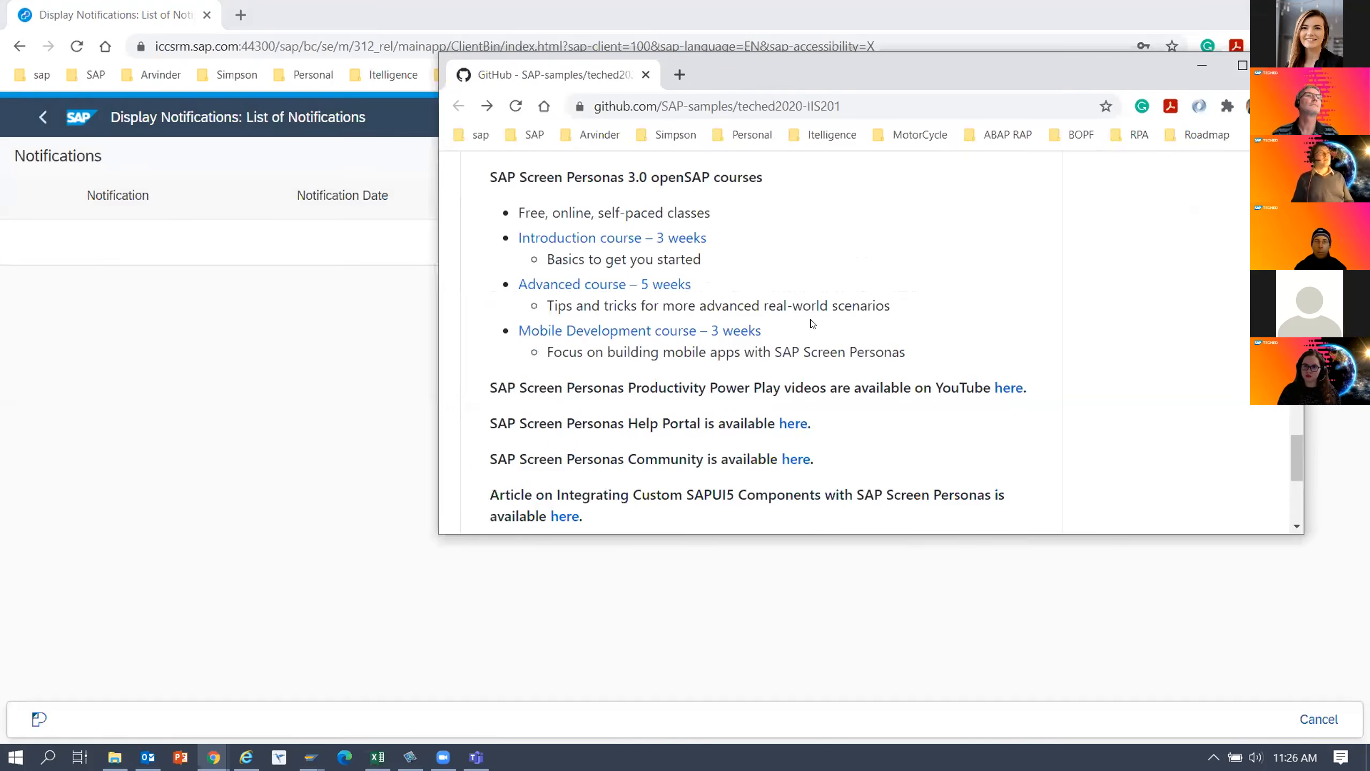
left_click_drag(863, 73, 1369, 89)
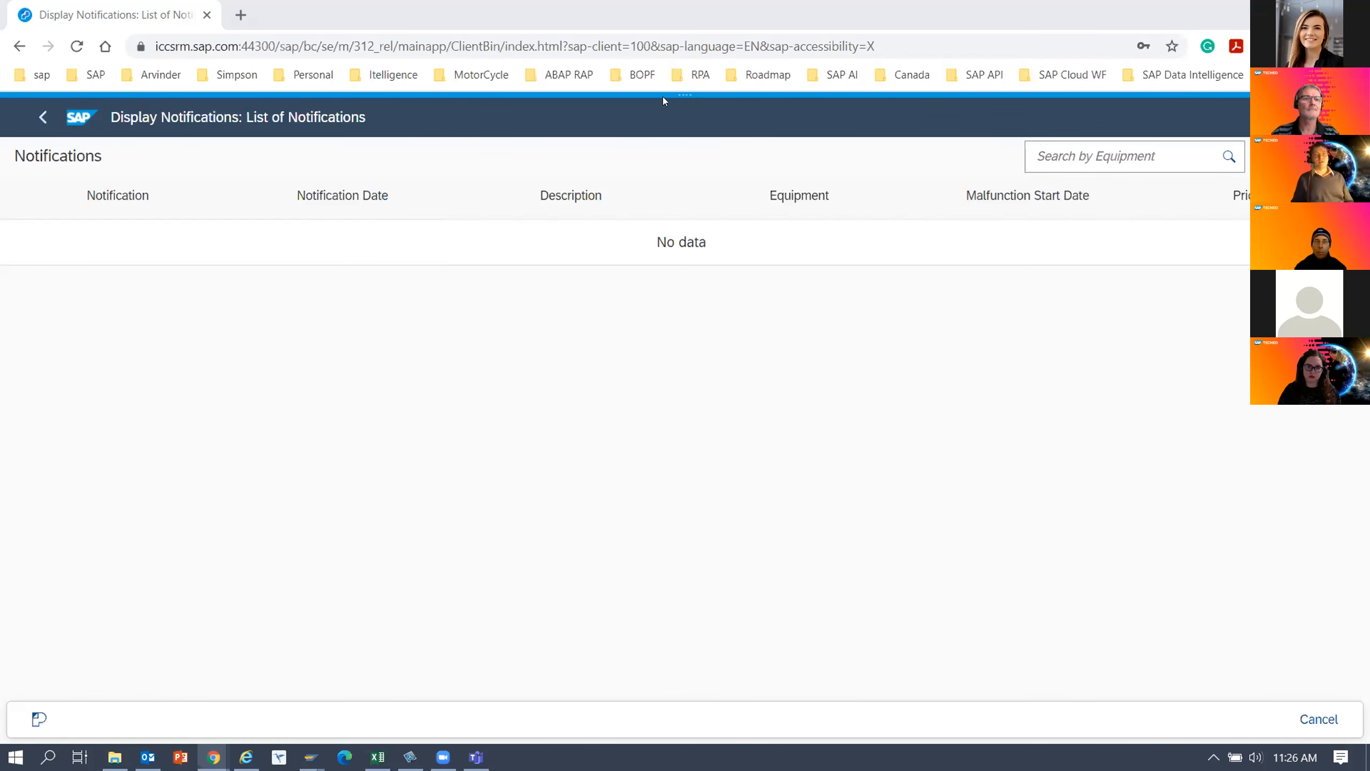
Open the setAppletData script in the script editor and delete its default session.utils.alert line.
left_click(683, 107)
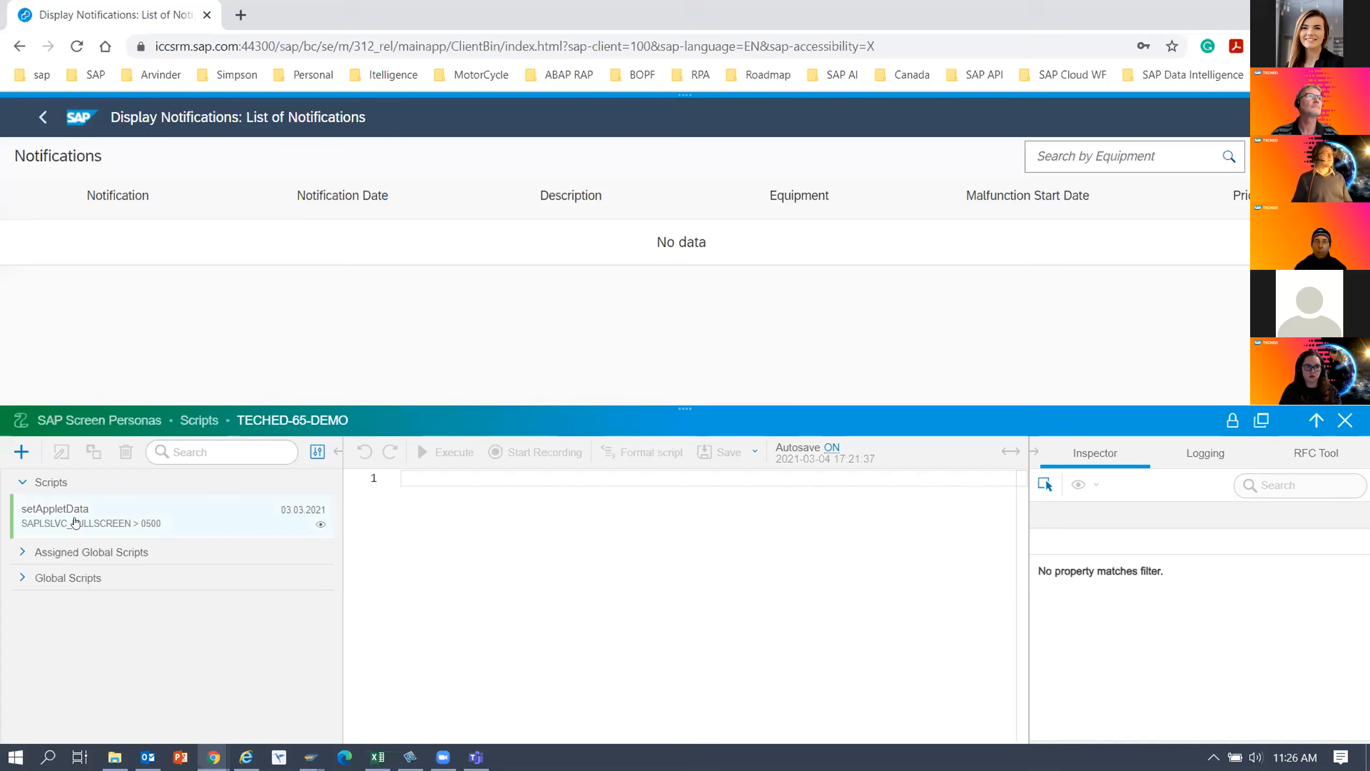
left_click(75, 522)
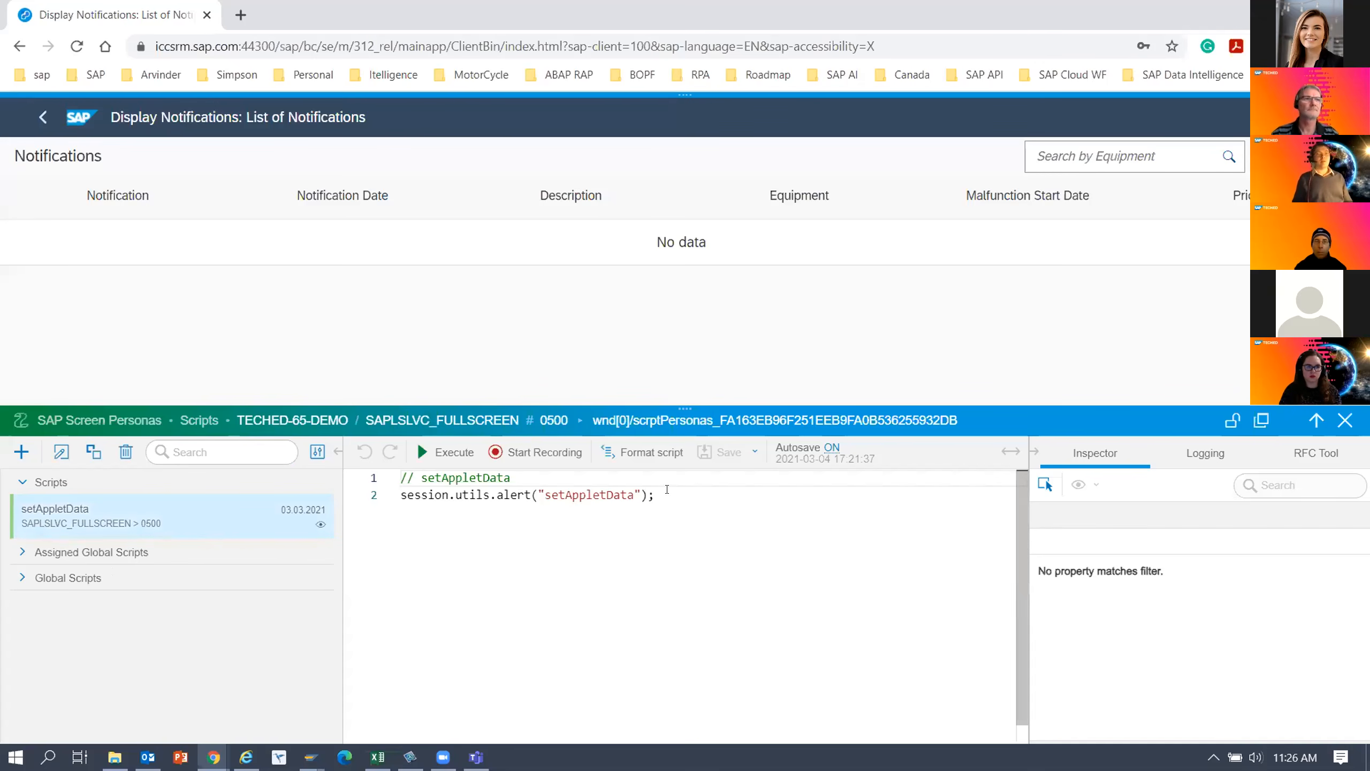
left_click_drag(661, 490, 381, 492)
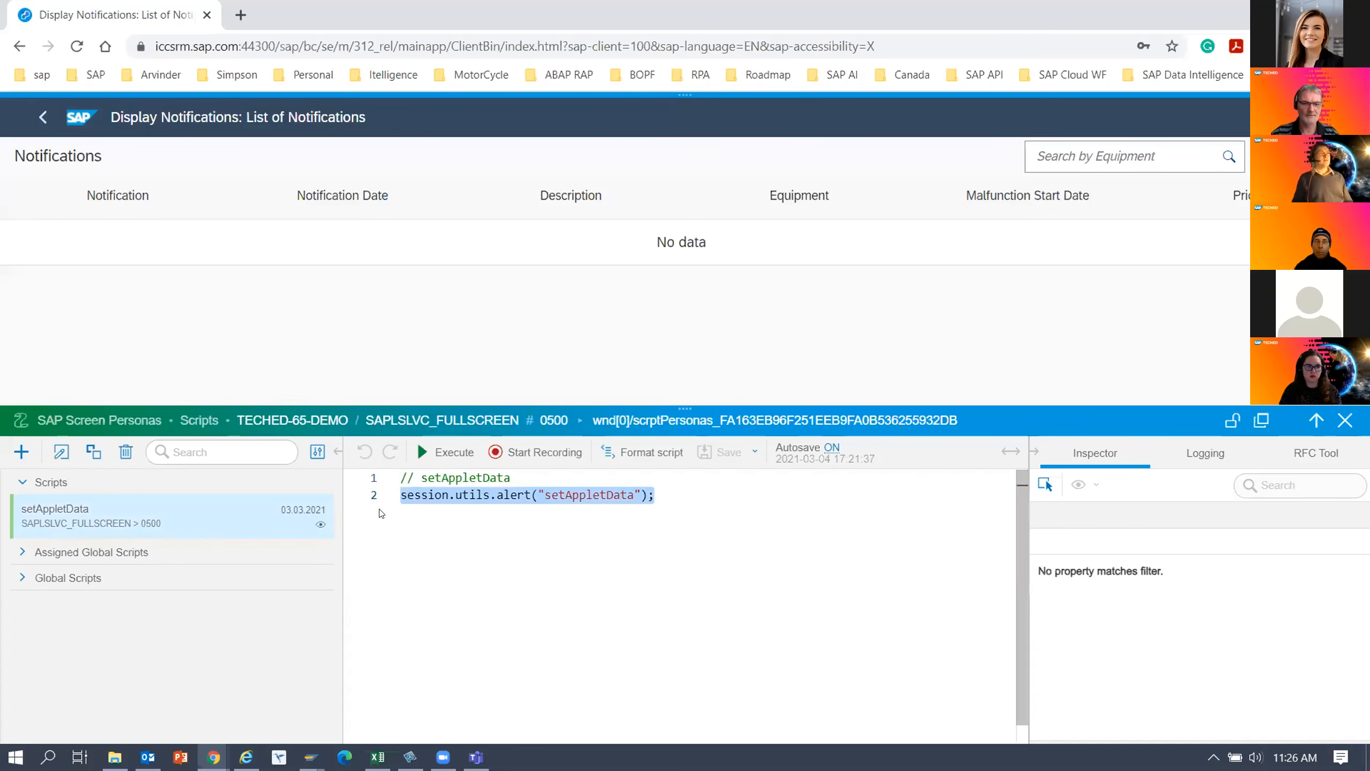
key("BackSpace")
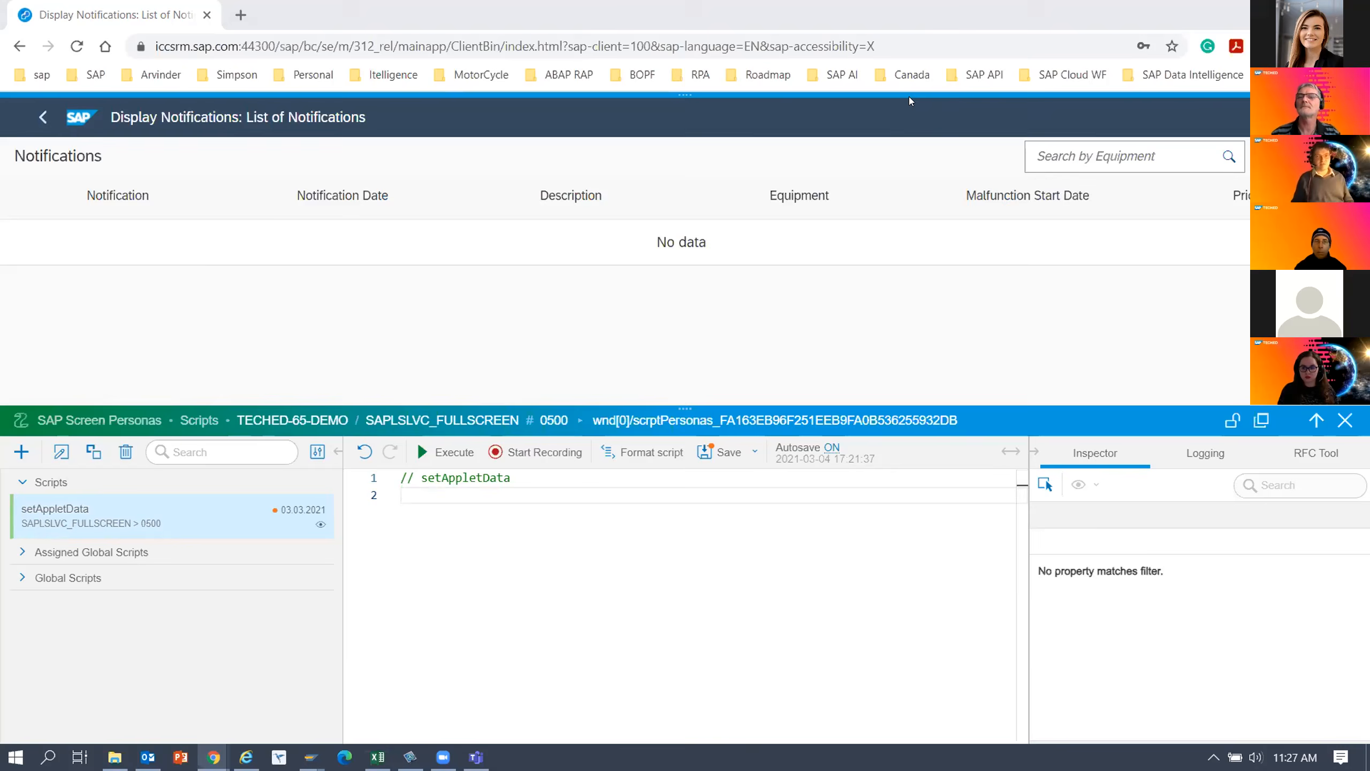
Return to the teched2020-IIS201 repository page and open the SAPUI5 Fiori Table source code link in a new tab.
key("alt+Tab")
left_click(1026, 185)
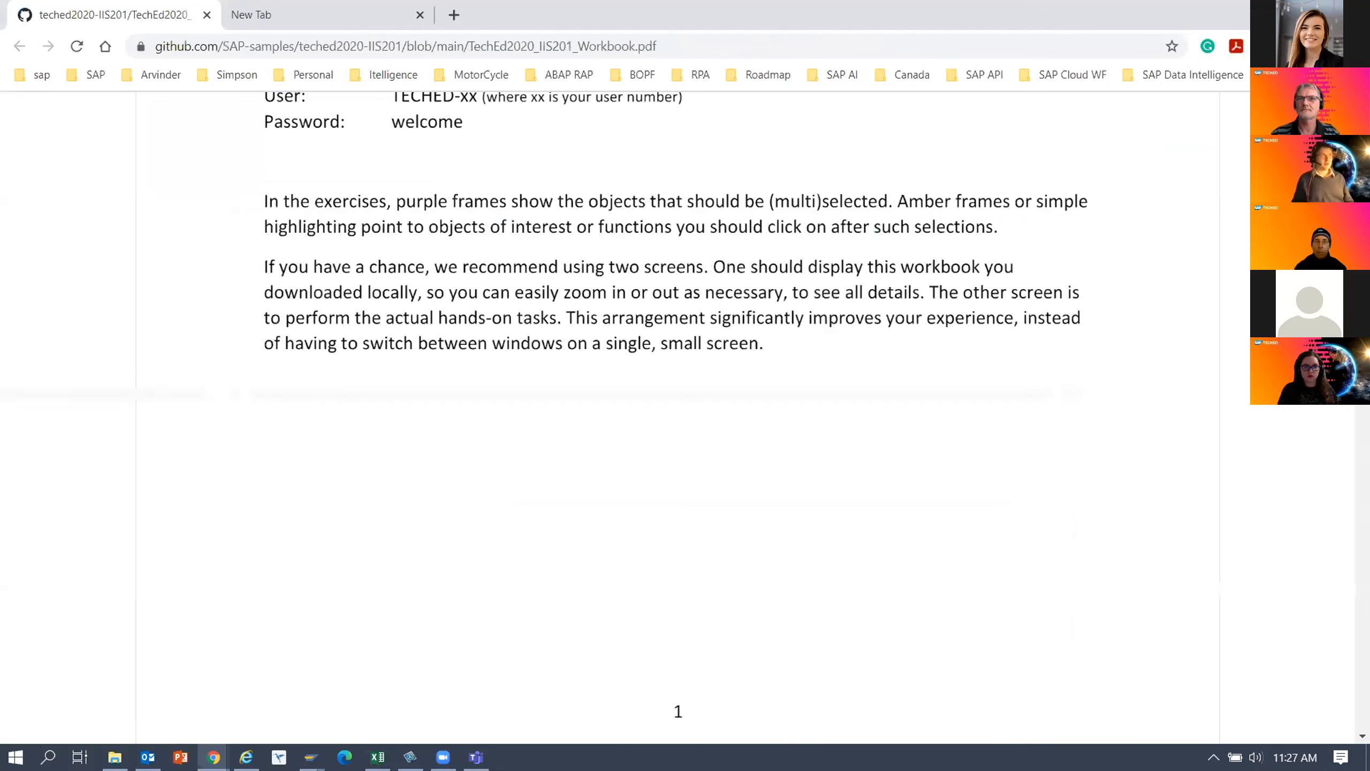
left_click_drag(485, 15, 585, 142)
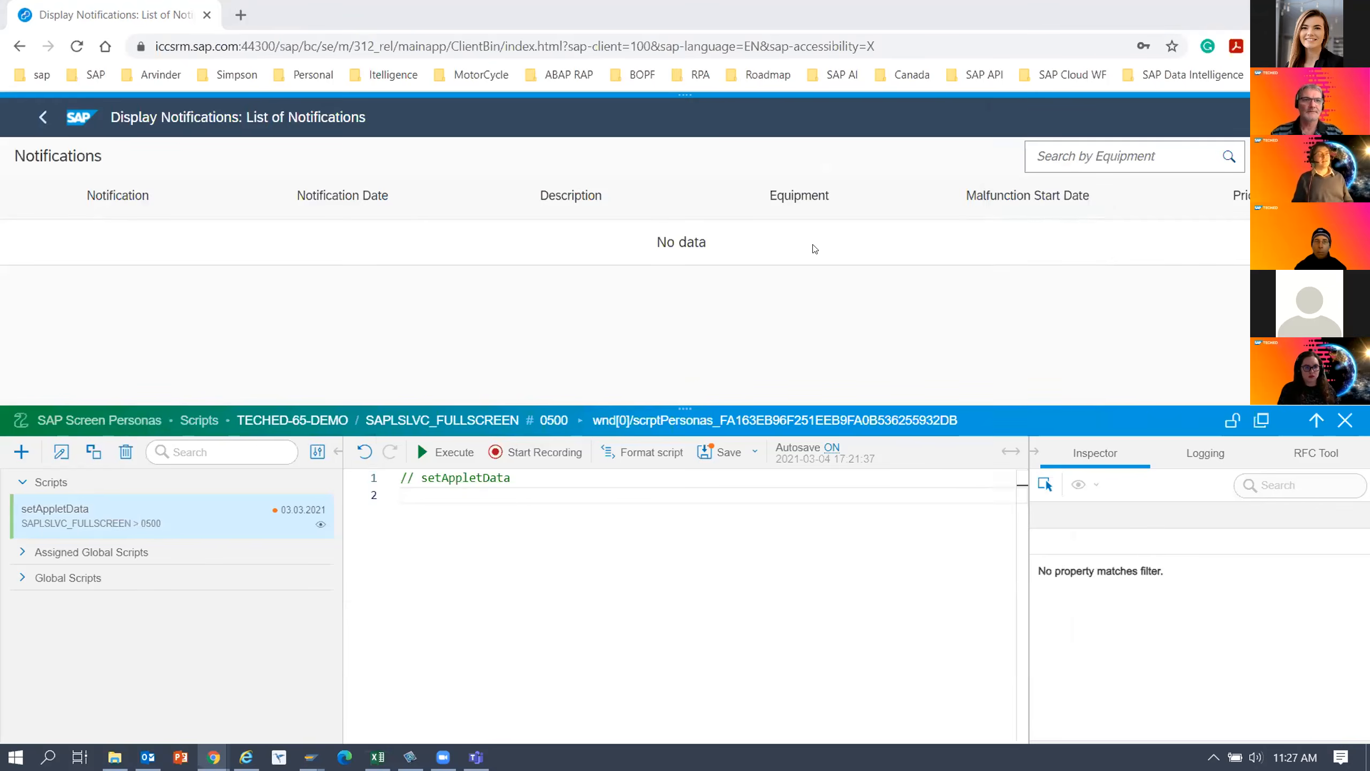
left_click_drag(813, 245, 813, 245)
double_click(786, 241)
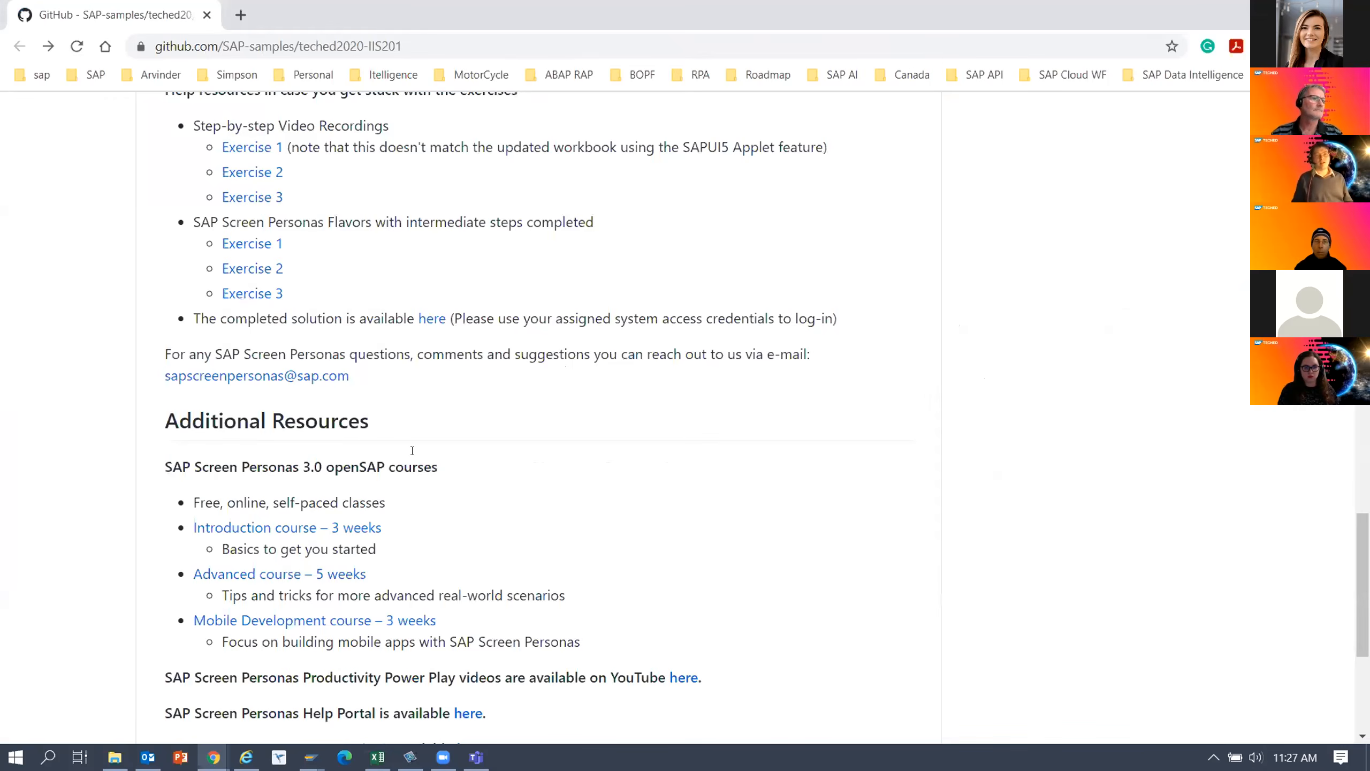
scroll(416, 452, "up", 3)
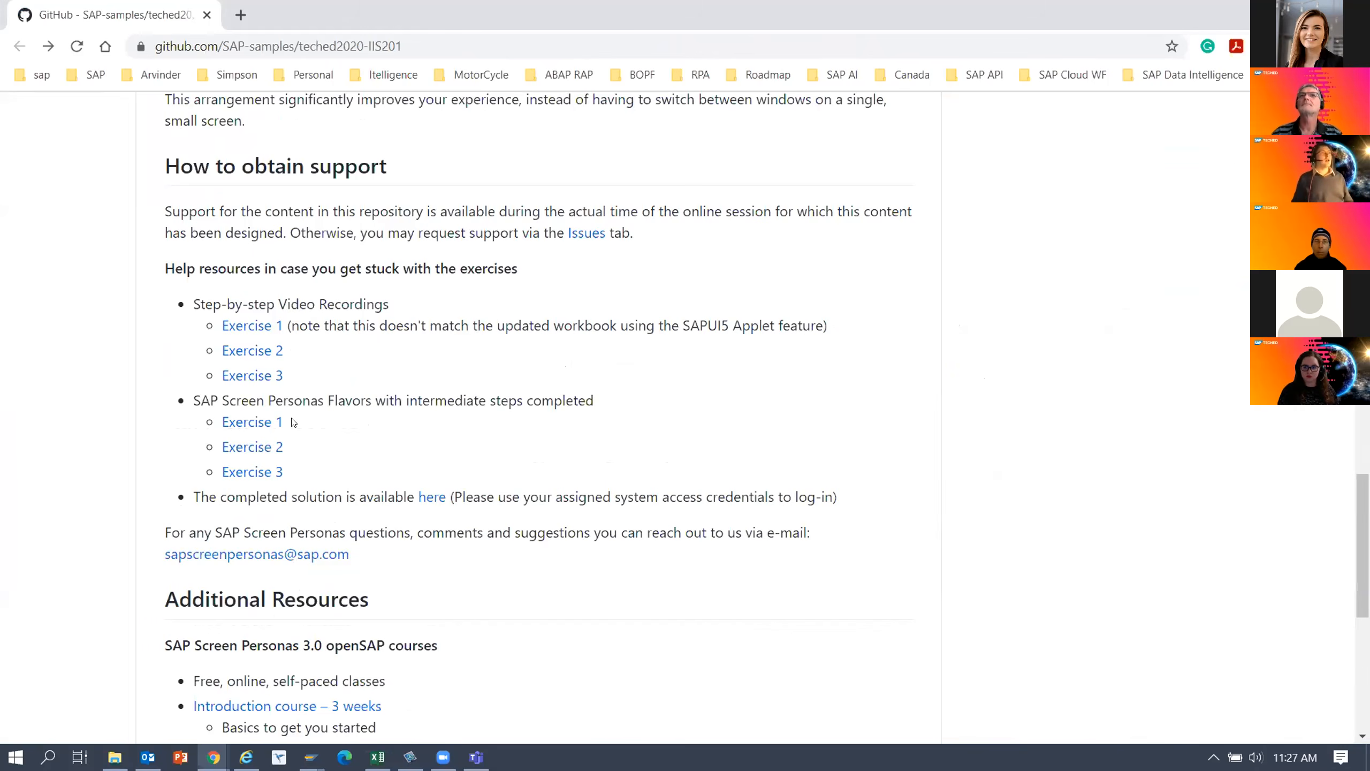
scroll(293, 422, "up", 8)
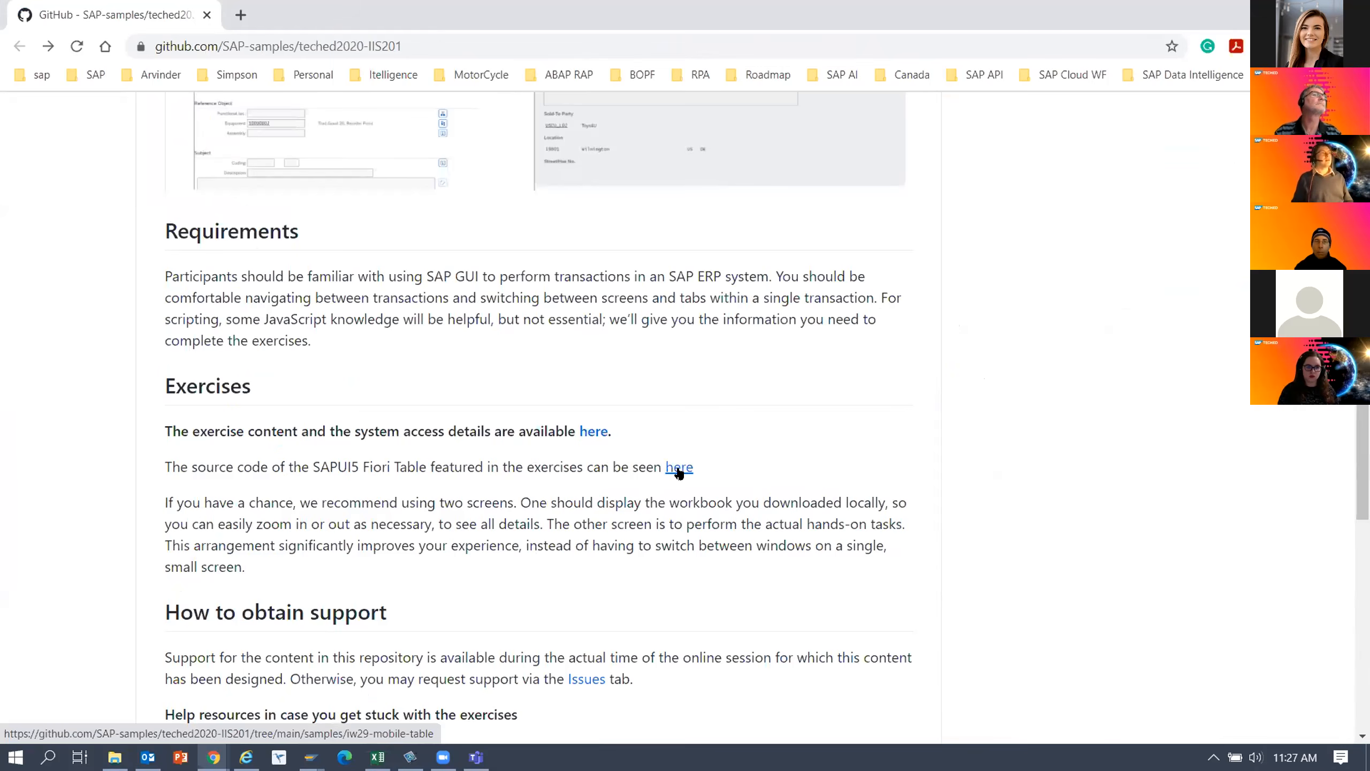
right_click(679, 473)
left_click(696, 480)
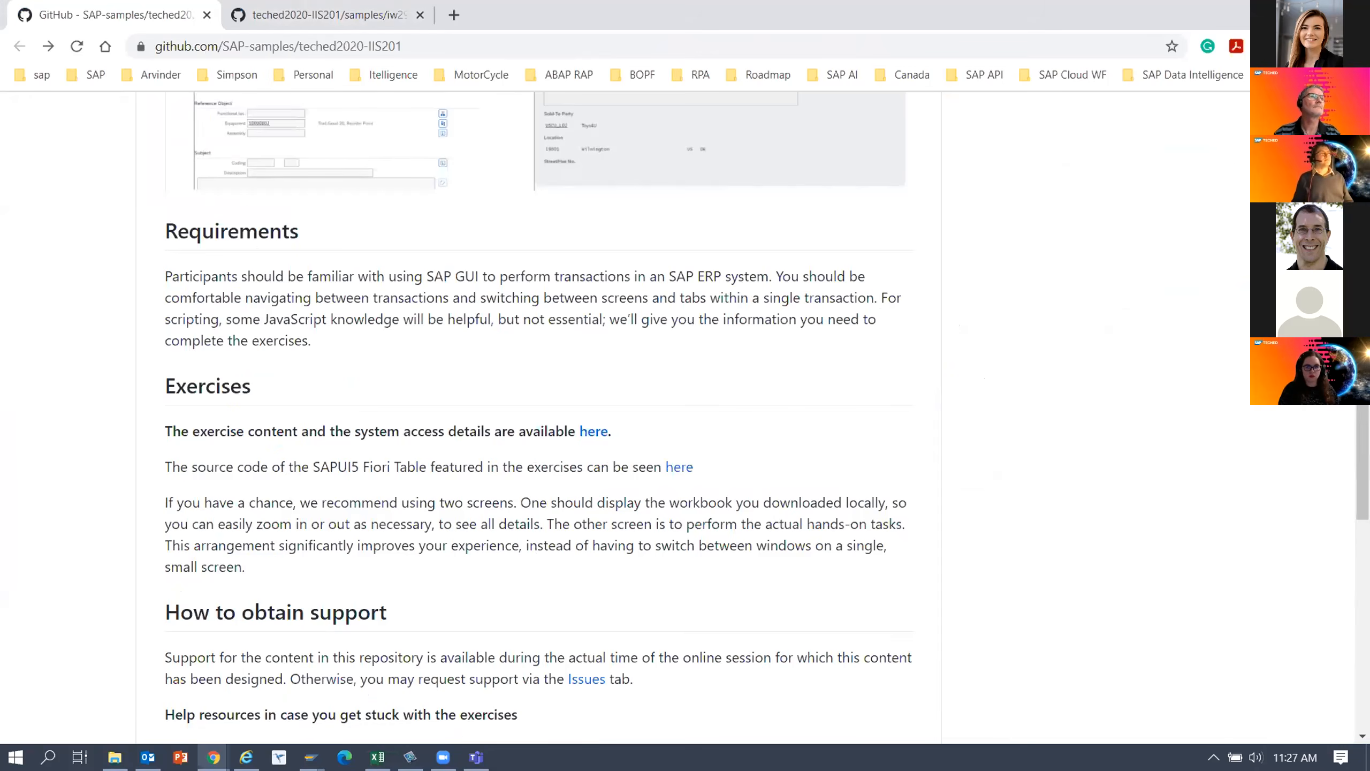
Move the workbook window off the repository page and bring up the iw29-mobile-table source code page.
key("alt+Tab")
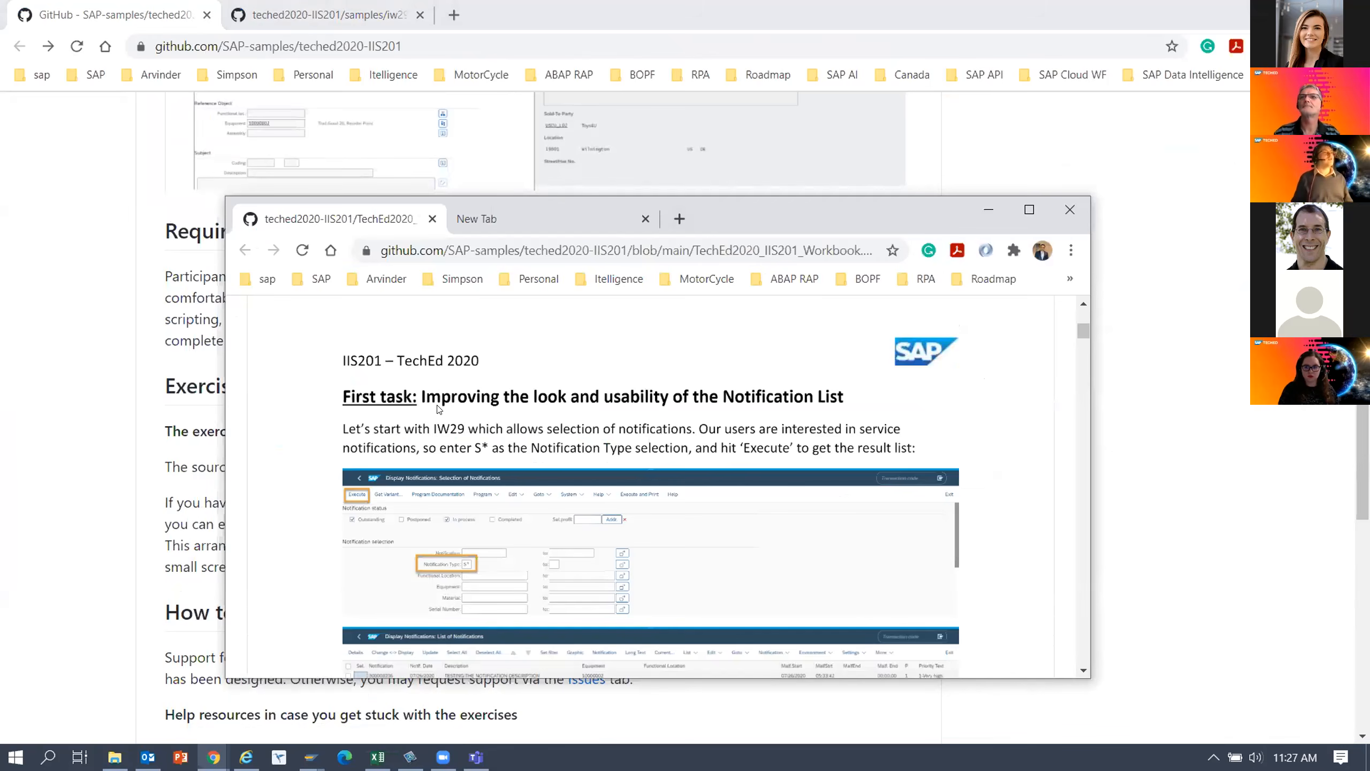
scroll(484, 420, "down", 2)
left_click_drag(750, 221, 1369, 249)
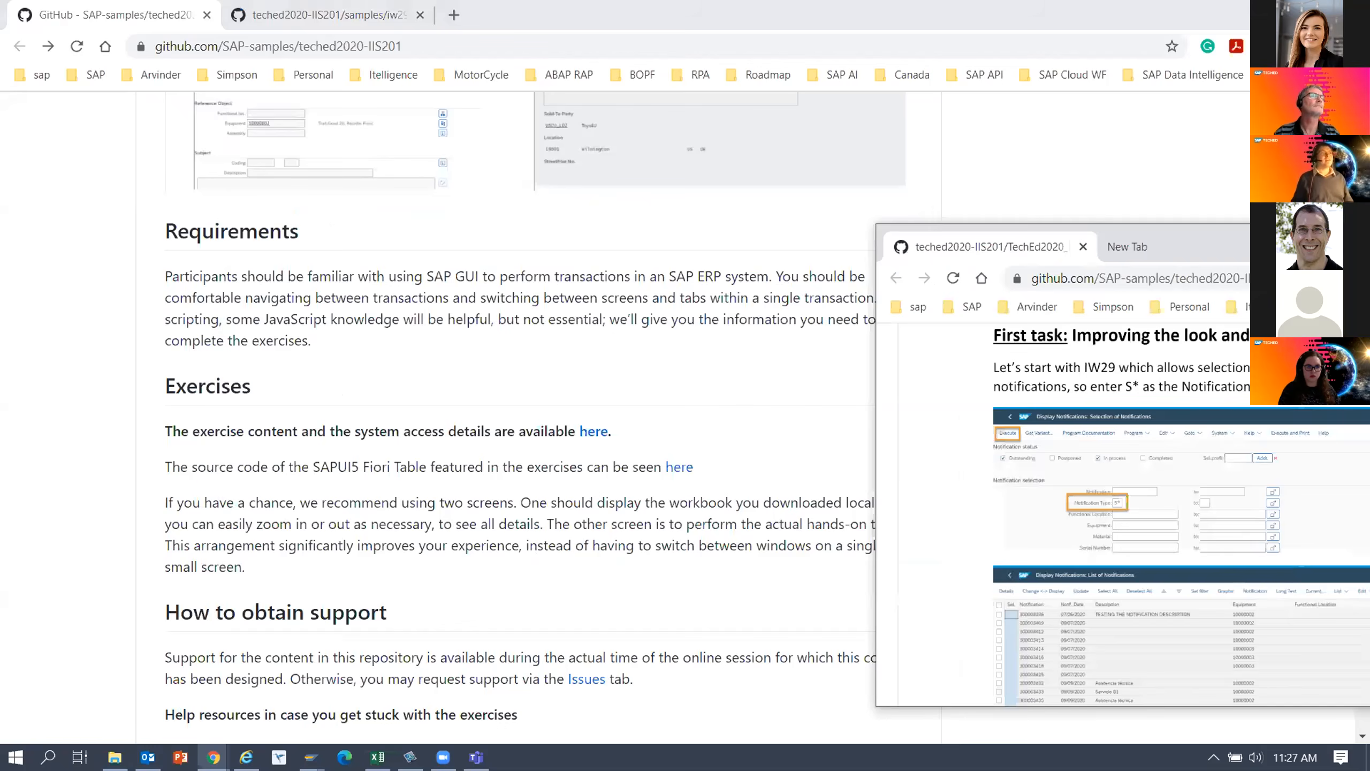
left_click_drag(1217, 247, 1369, 247)
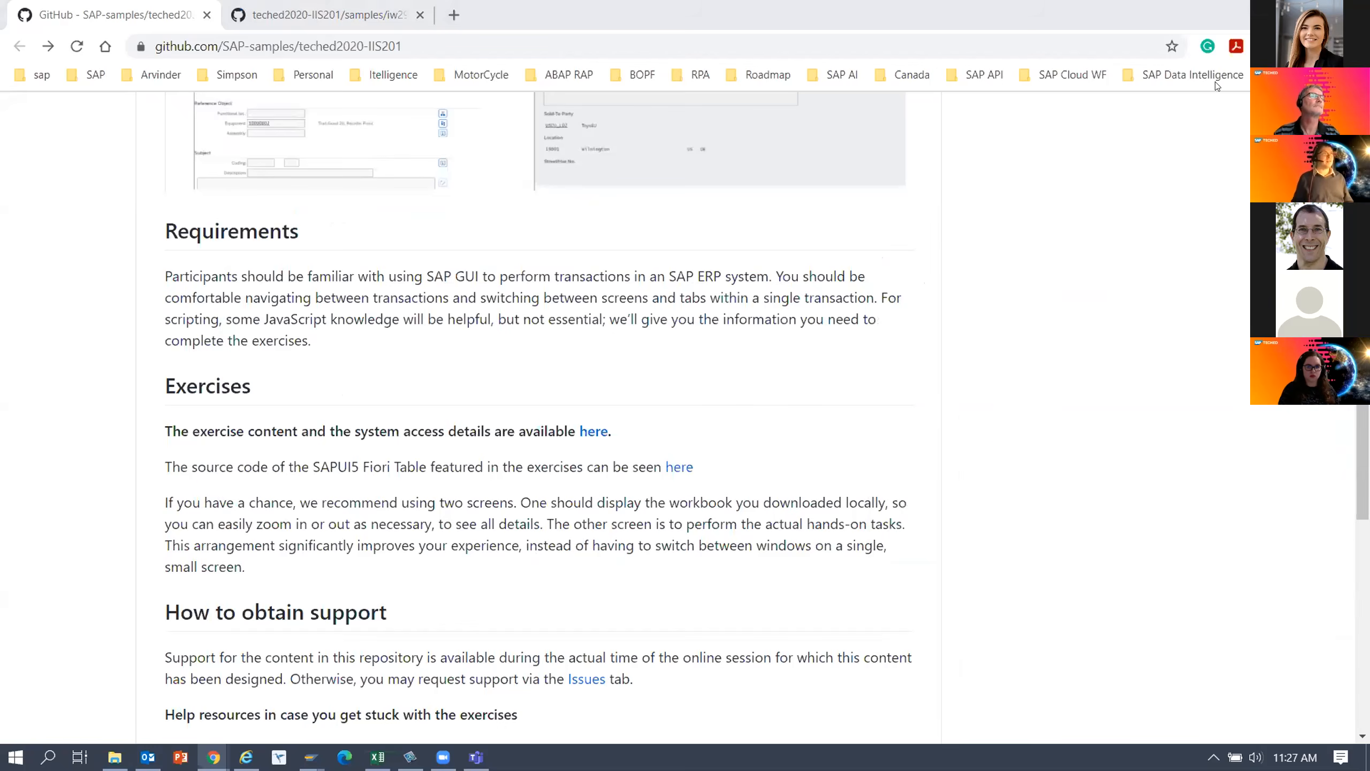
left_click(290, 16)
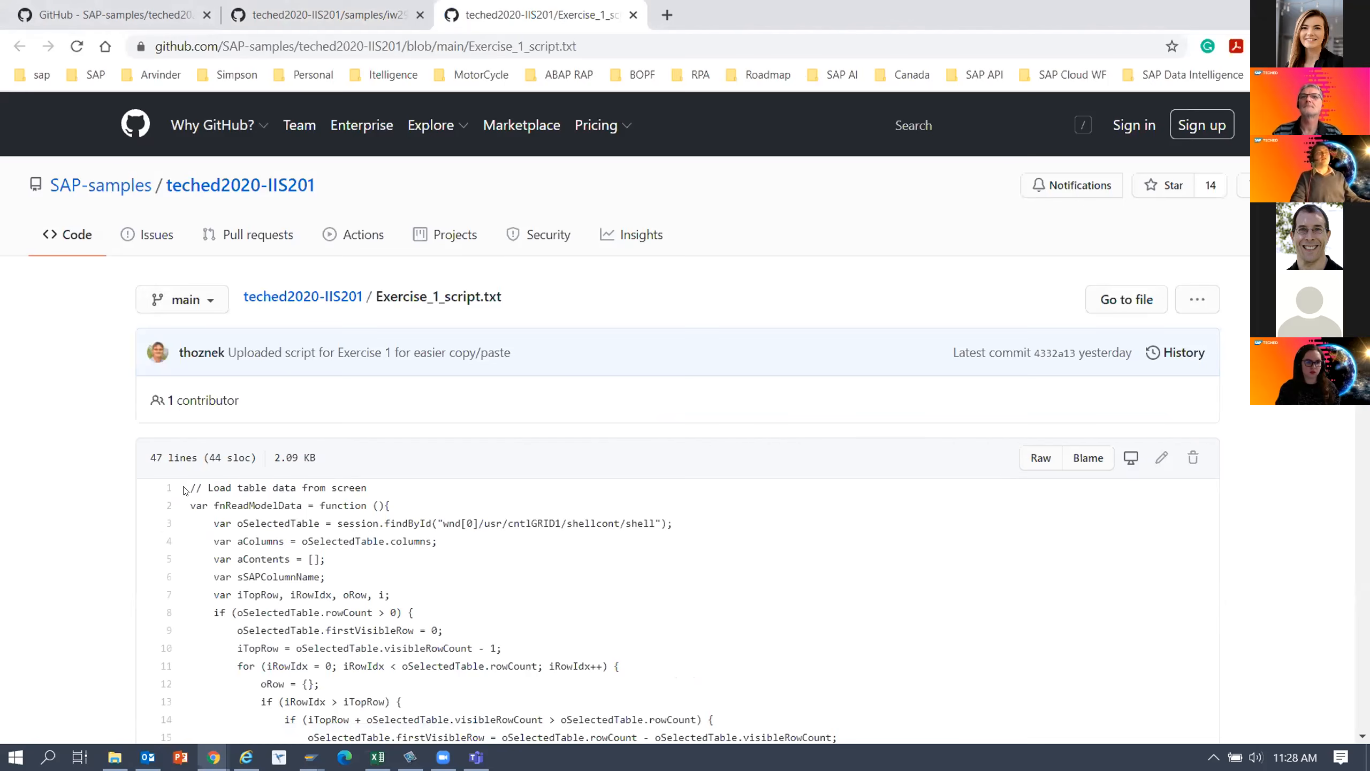
Copy the complete code of Exercise_1_script.txt from the GitHub repository.
left_click_drag(186, 489, 509, 585)
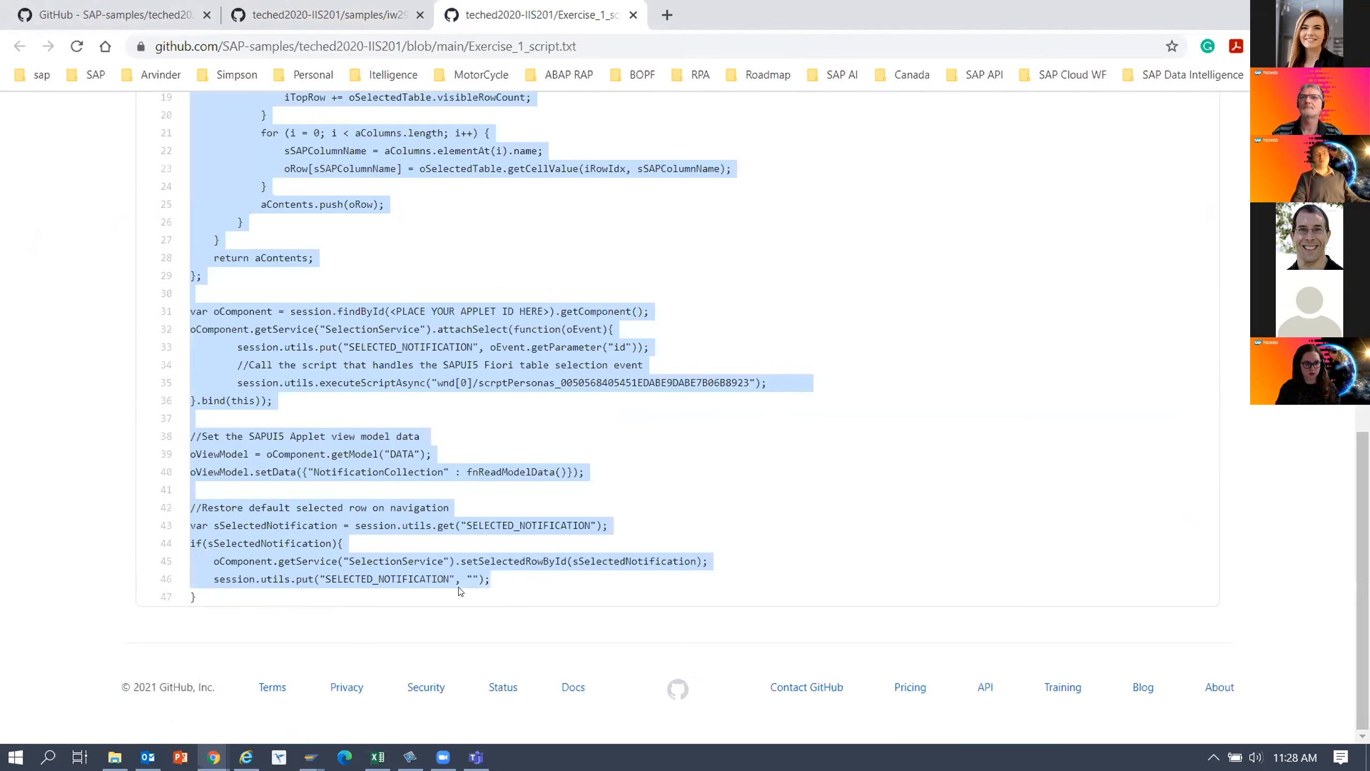
left_click_drag(257, 587, 209, 598)
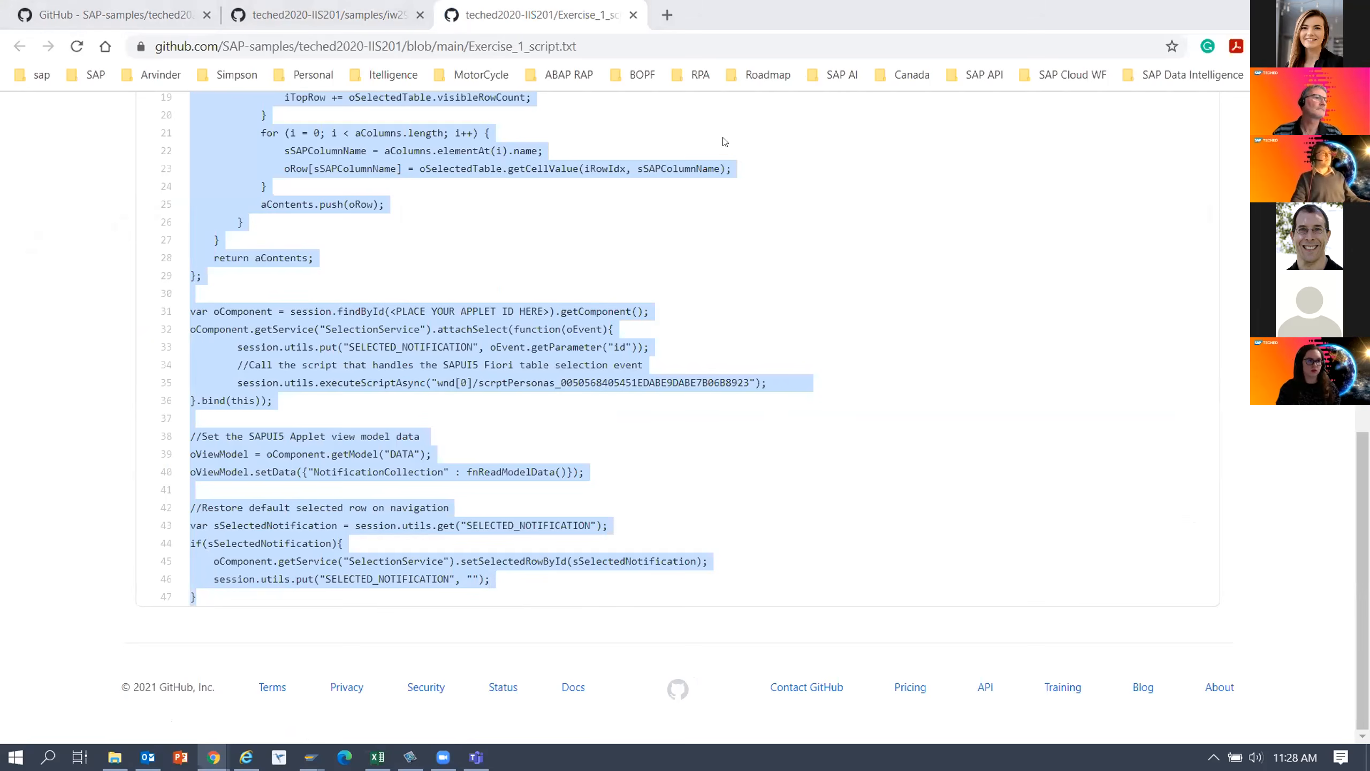
left_click(111, 14)
left_click(305, 15)
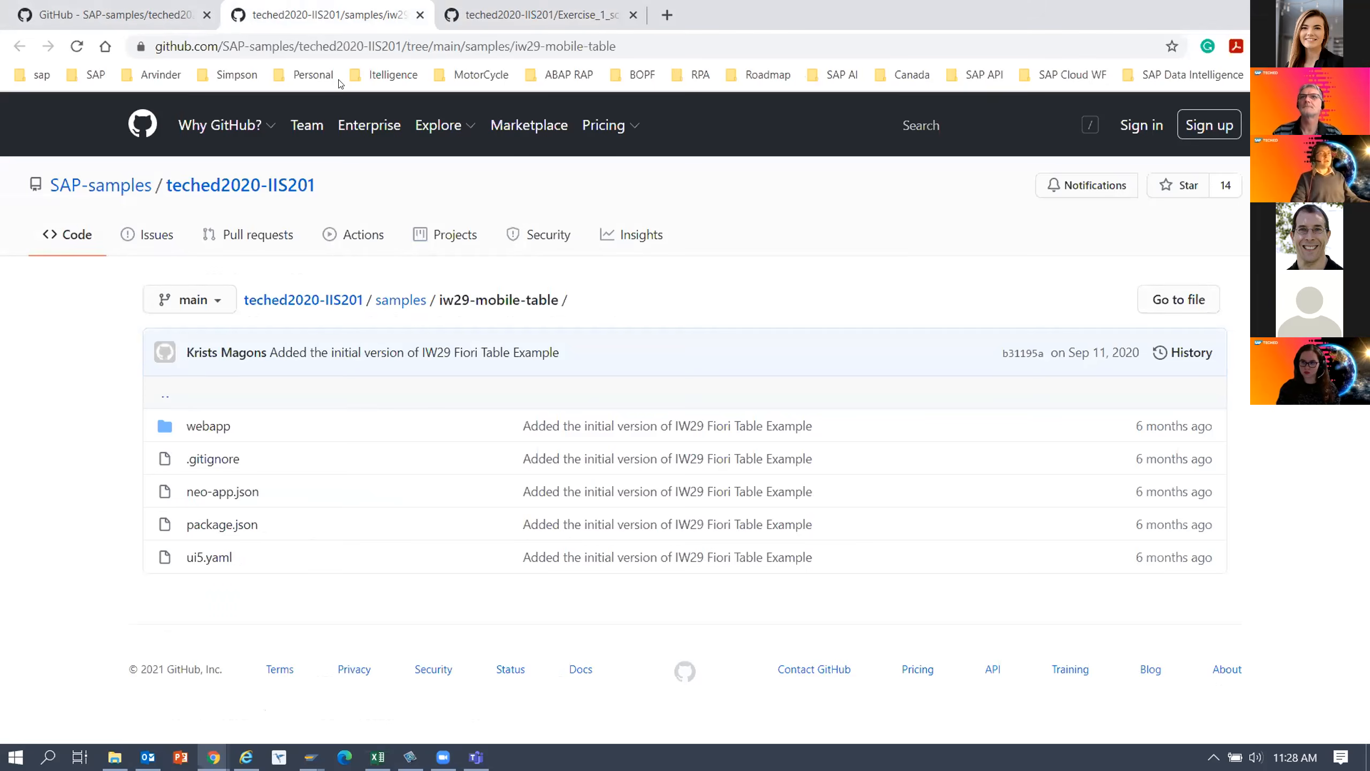
left_click(541, 14)
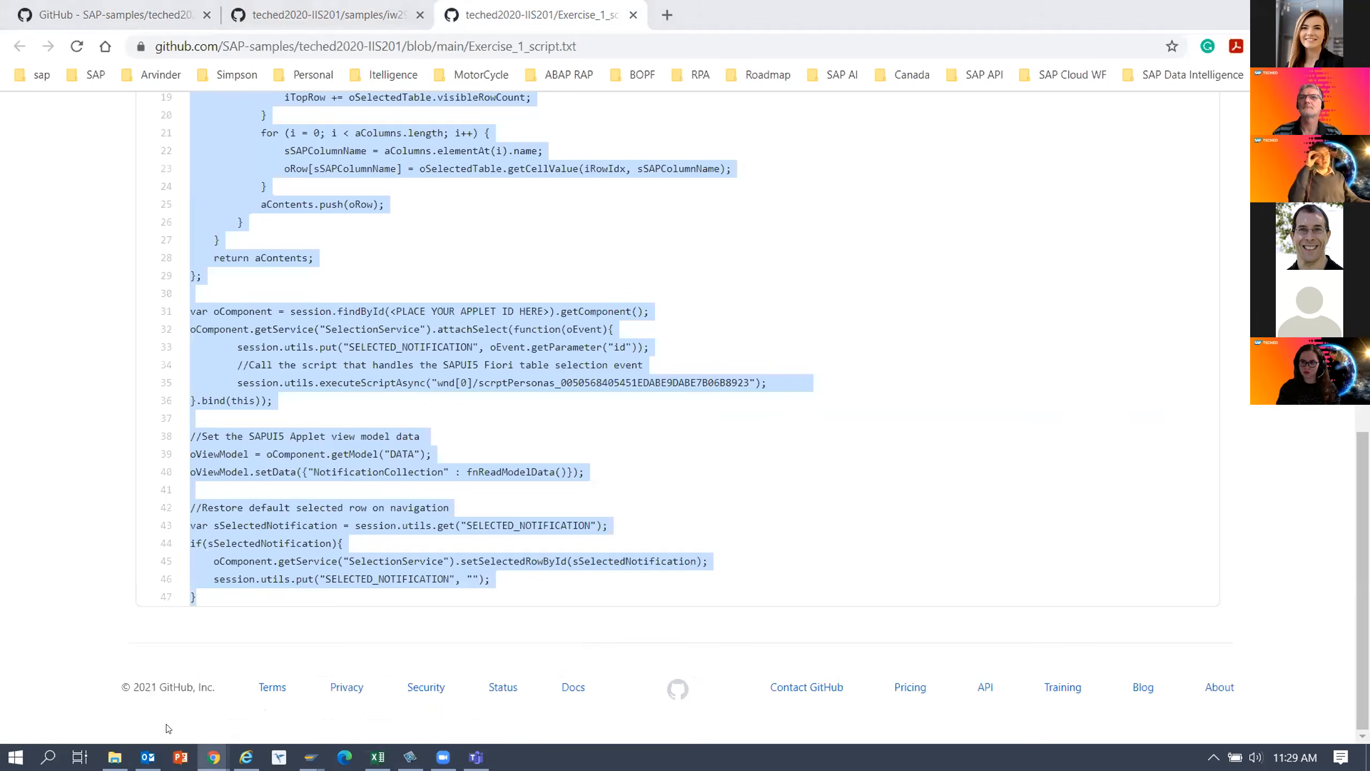
Switch to the SAP window and replace the content of the setAppletData script with the copied Exercise 1 code.
mouse_move(214, 756)
left_click(243, 702)
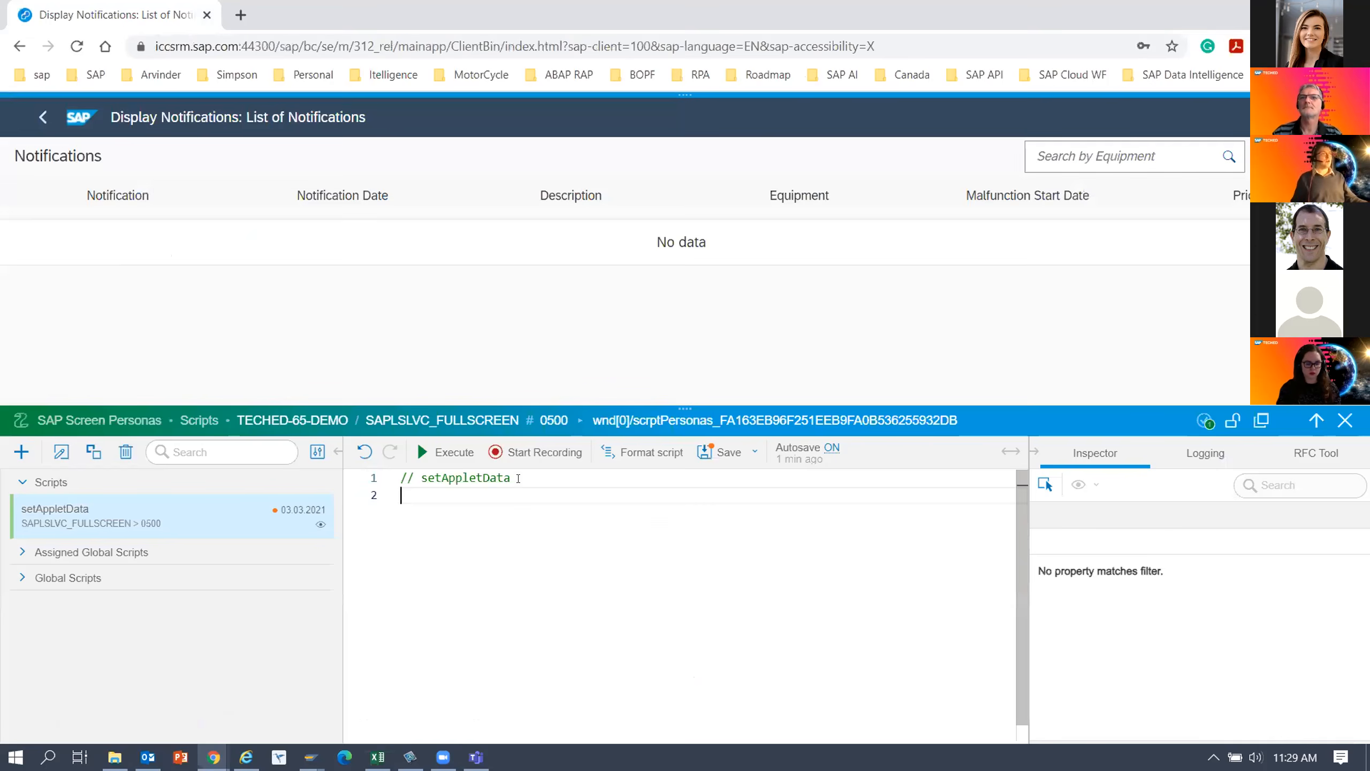
left_click_drag(518, 478, 399, 478)
key("ctrl+v")
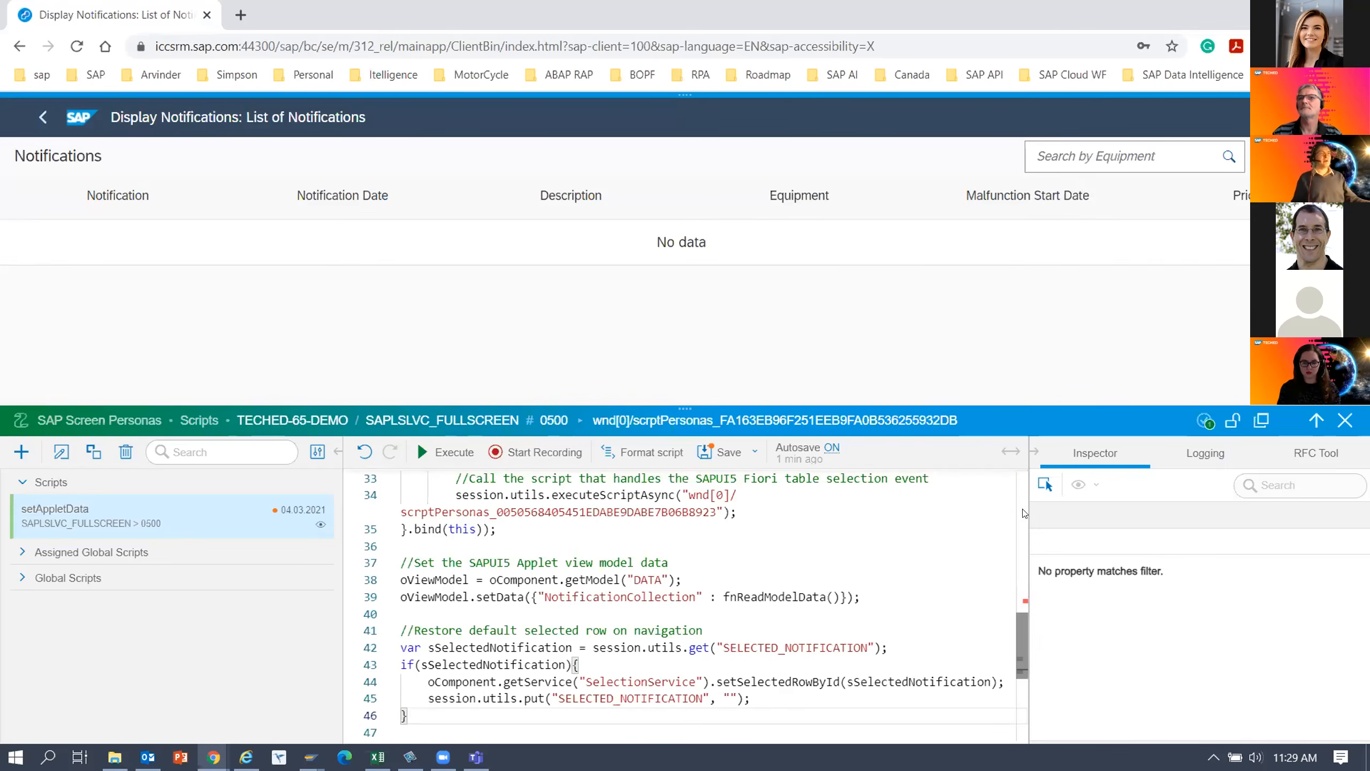
Locate the applet ID placeholder in the script, then inspect the Notifications applet and copy its ID.
scroll(1023, 513, "up", 10)
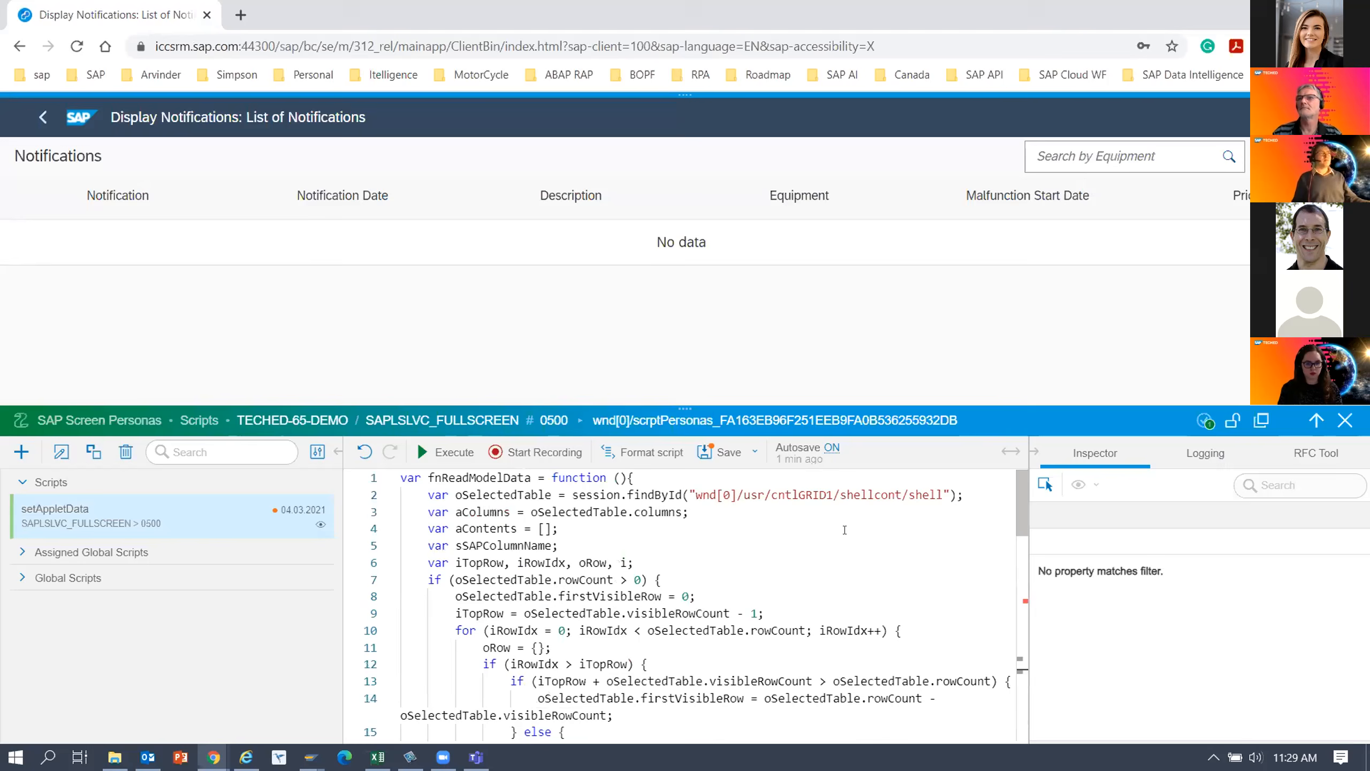
scroll(701, 577, "down", 3)
scroll(638, 589, "up", 3)
scroll(638, 590, "down", 5)
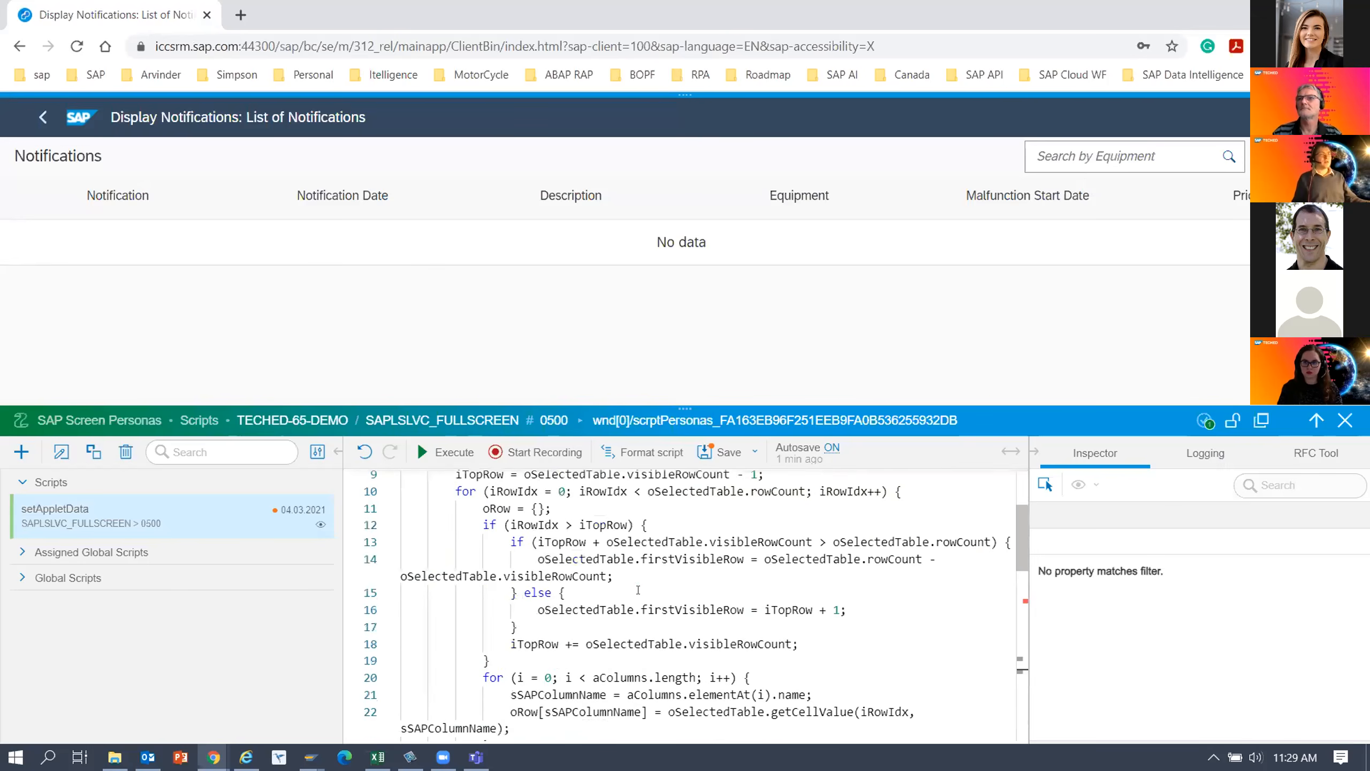
scroll(638, 590, "down", 3)
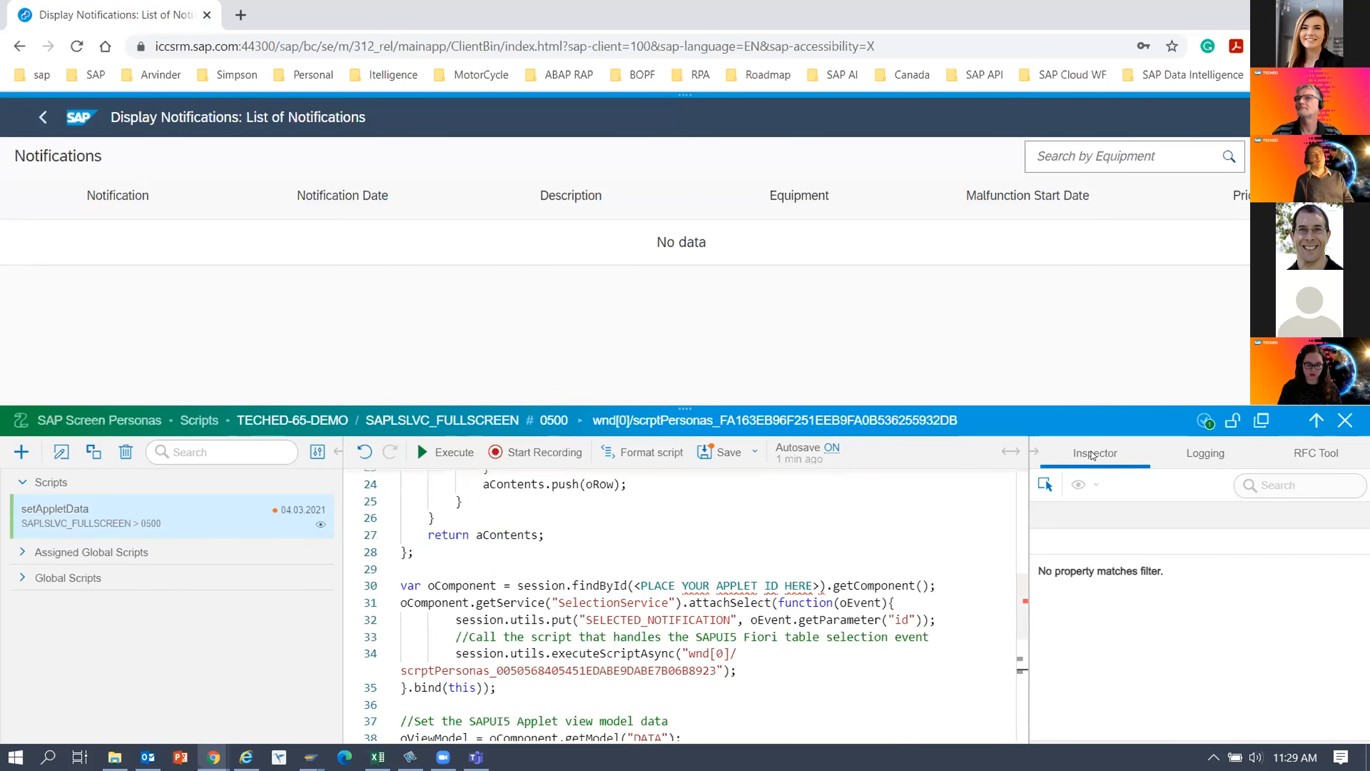
left_click(1045, 486)
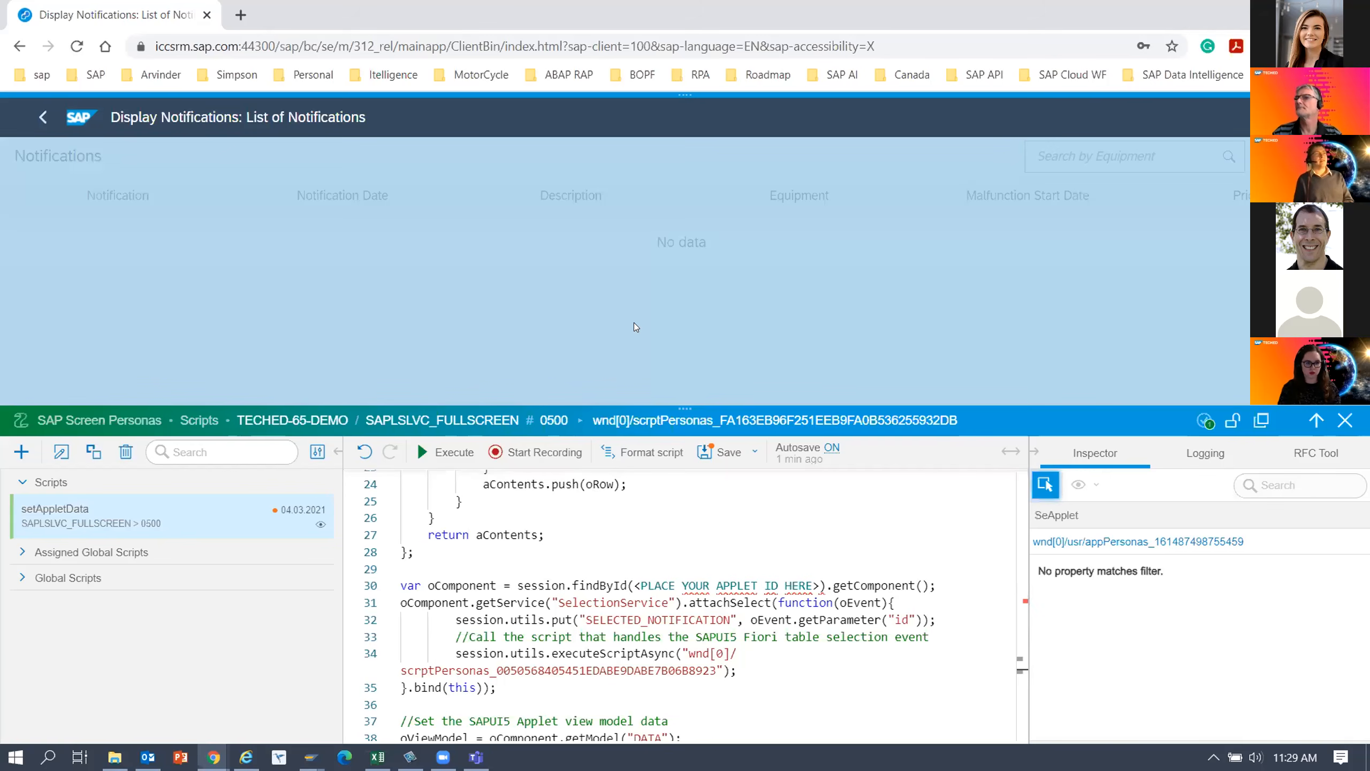
left_click(636, 327)
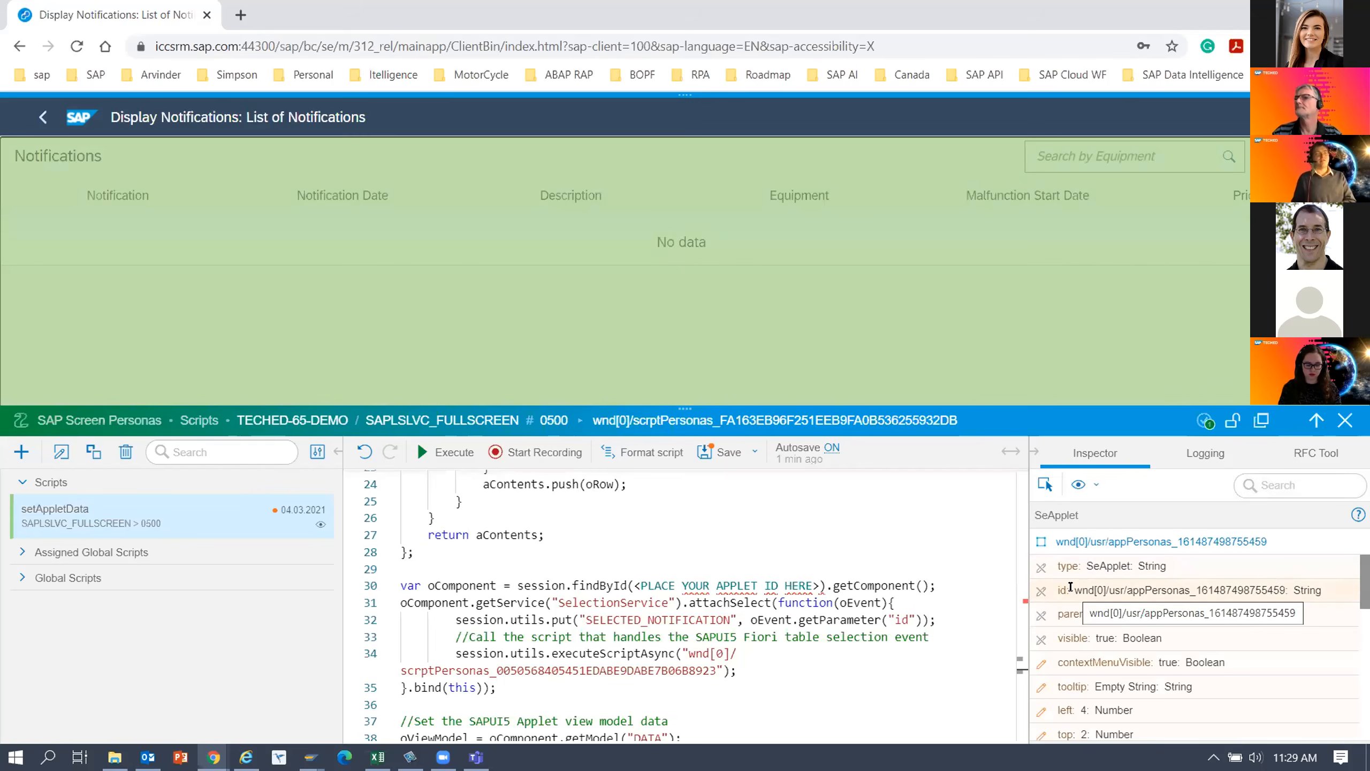
left_click_drag(1075, 590, 1139, 590)
left_click_drag(1269, 542, 1236, 543)
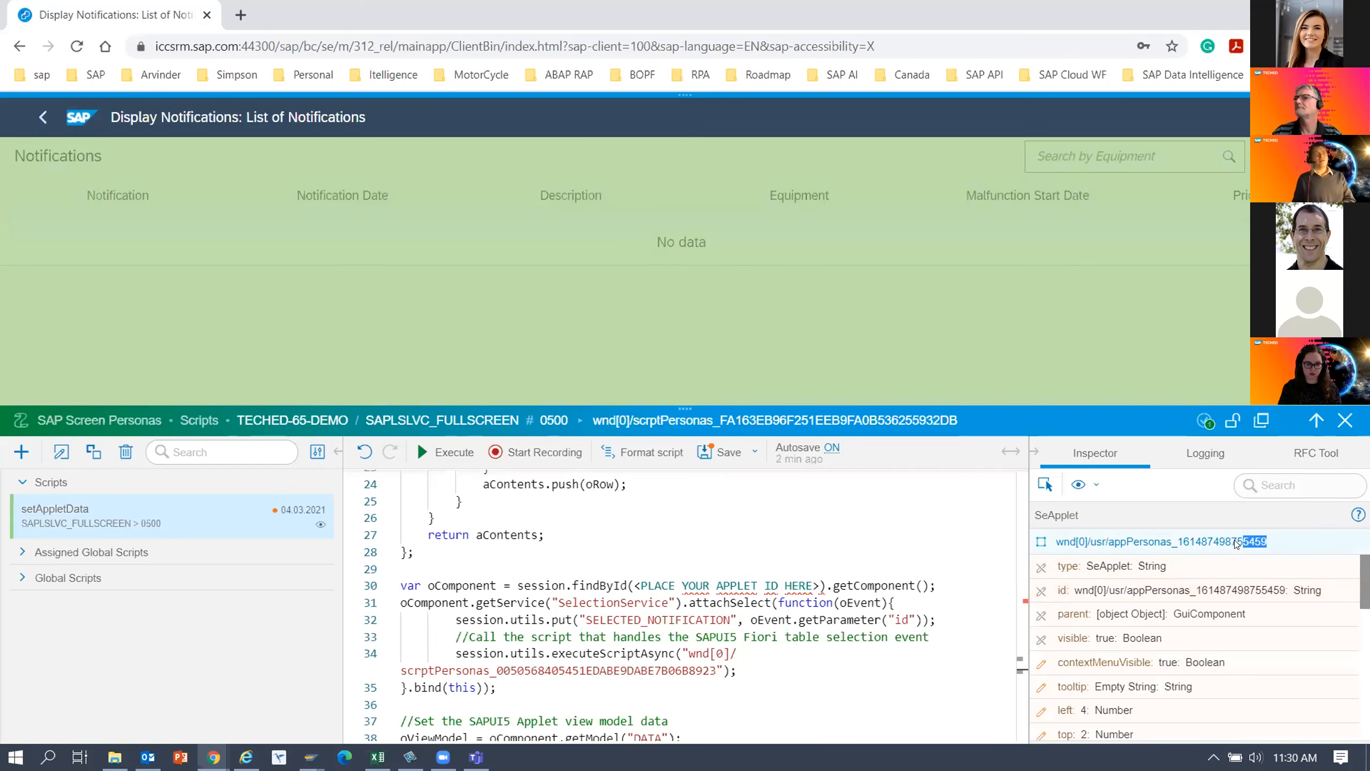
left_click_drag(1075, 541, 1050, 550)
key("ctrl+c")
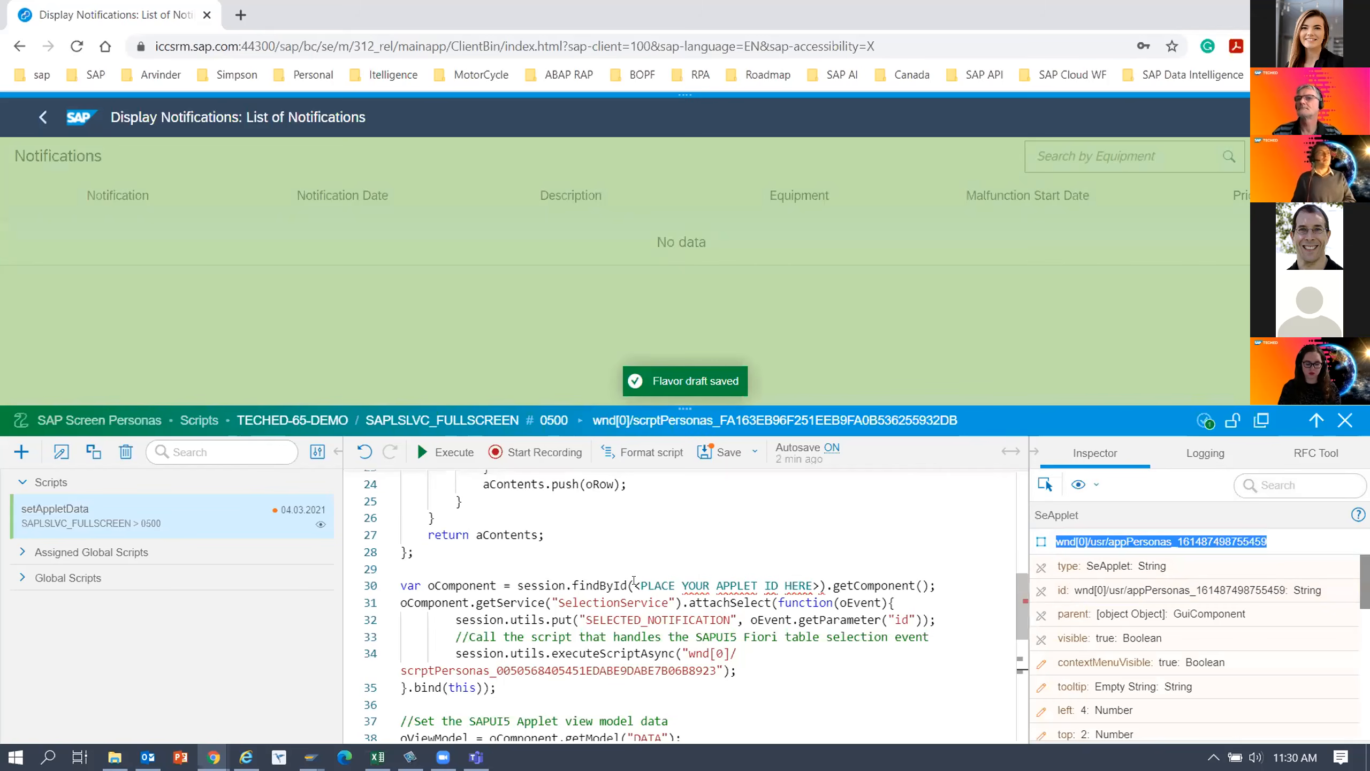
left_click(642, 585)
left_click_drag(637, 585, 816, 583)
type("\"")
key("BackSpace")
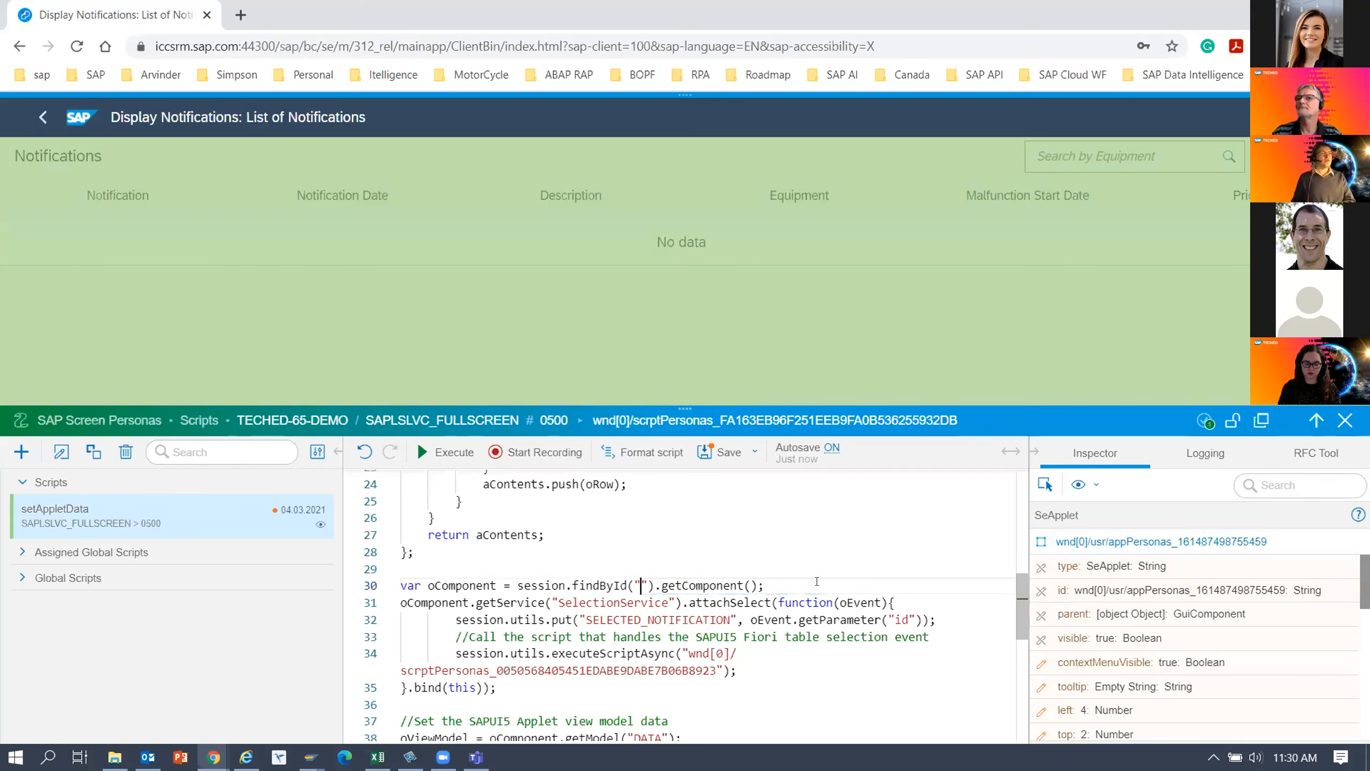
key("ctrl+v")
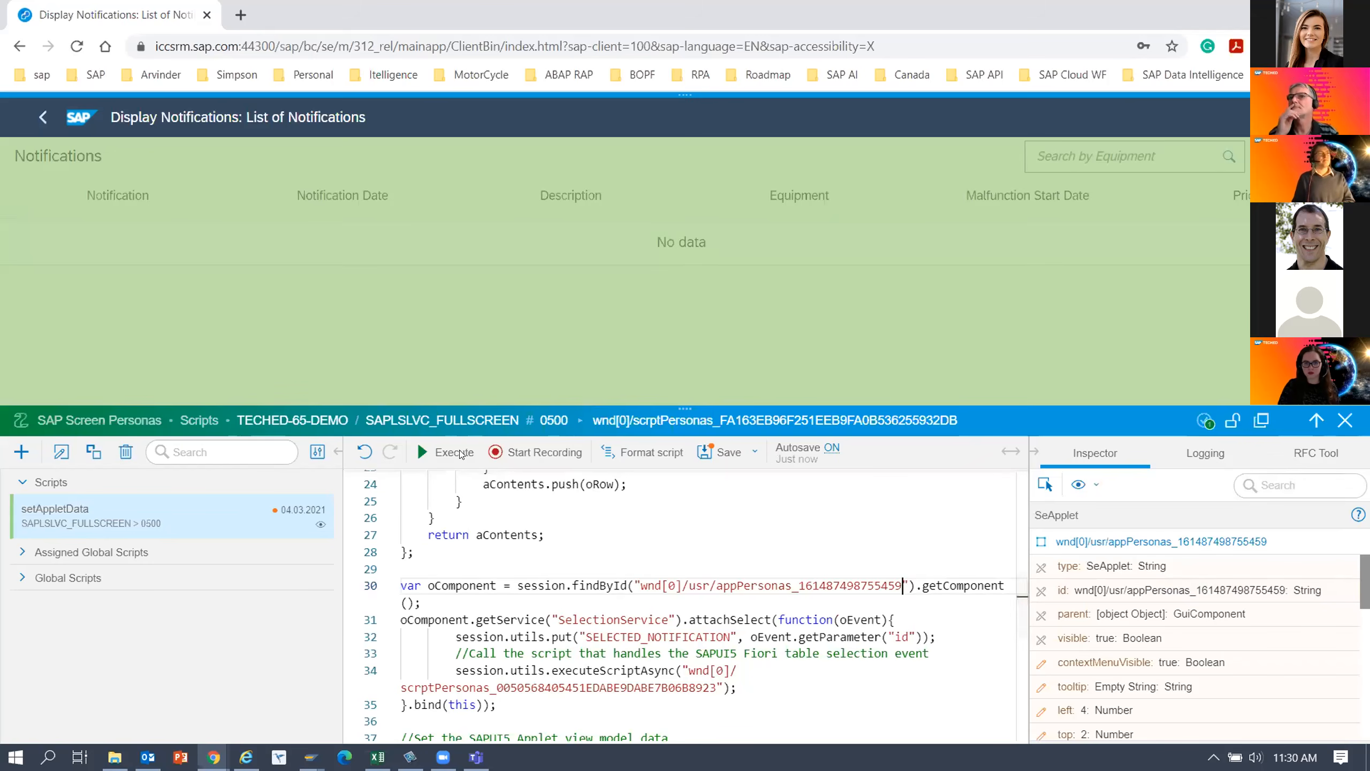
left_click(724, 452)
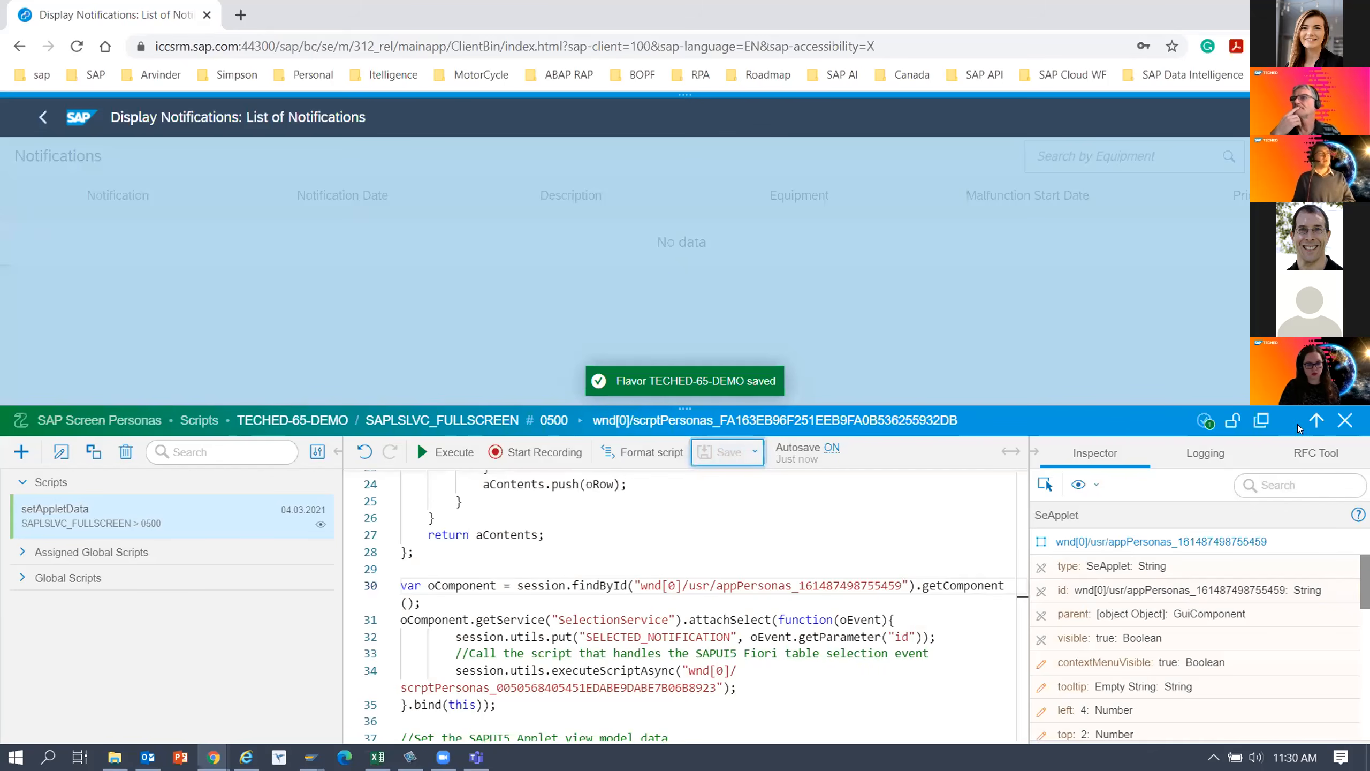
left_click(1343, 420)
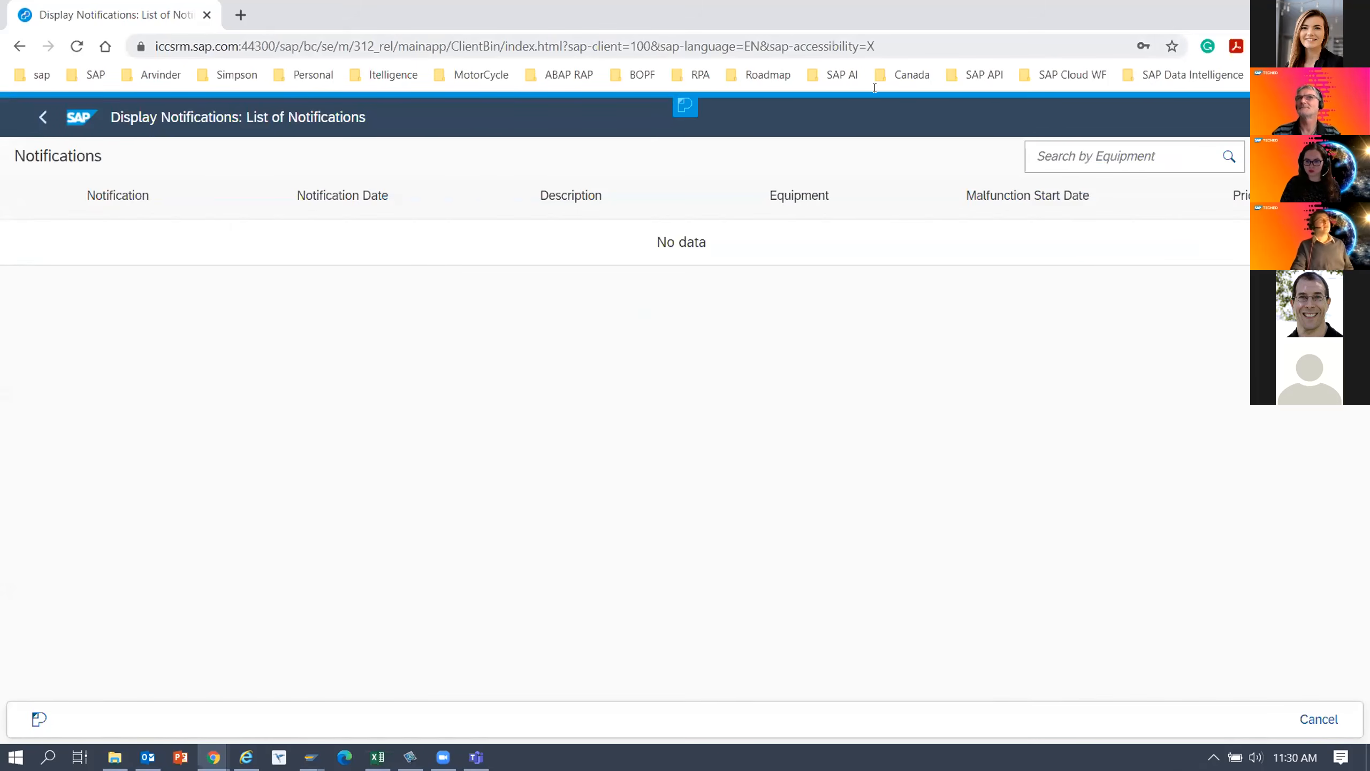
Leave the notification list through the browser history and restart the SAP session at the Easy Access user menu.
left_click(18, 47)
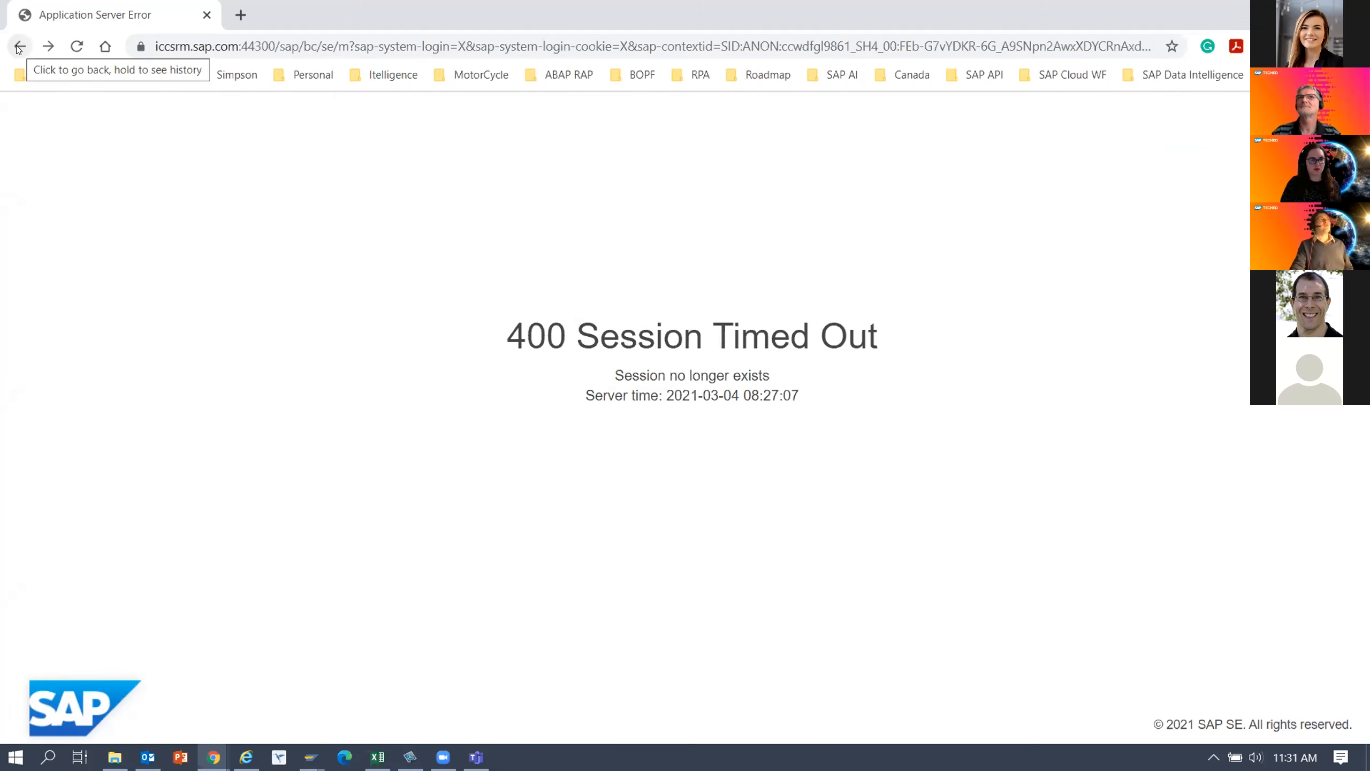
left_click(211, 52)
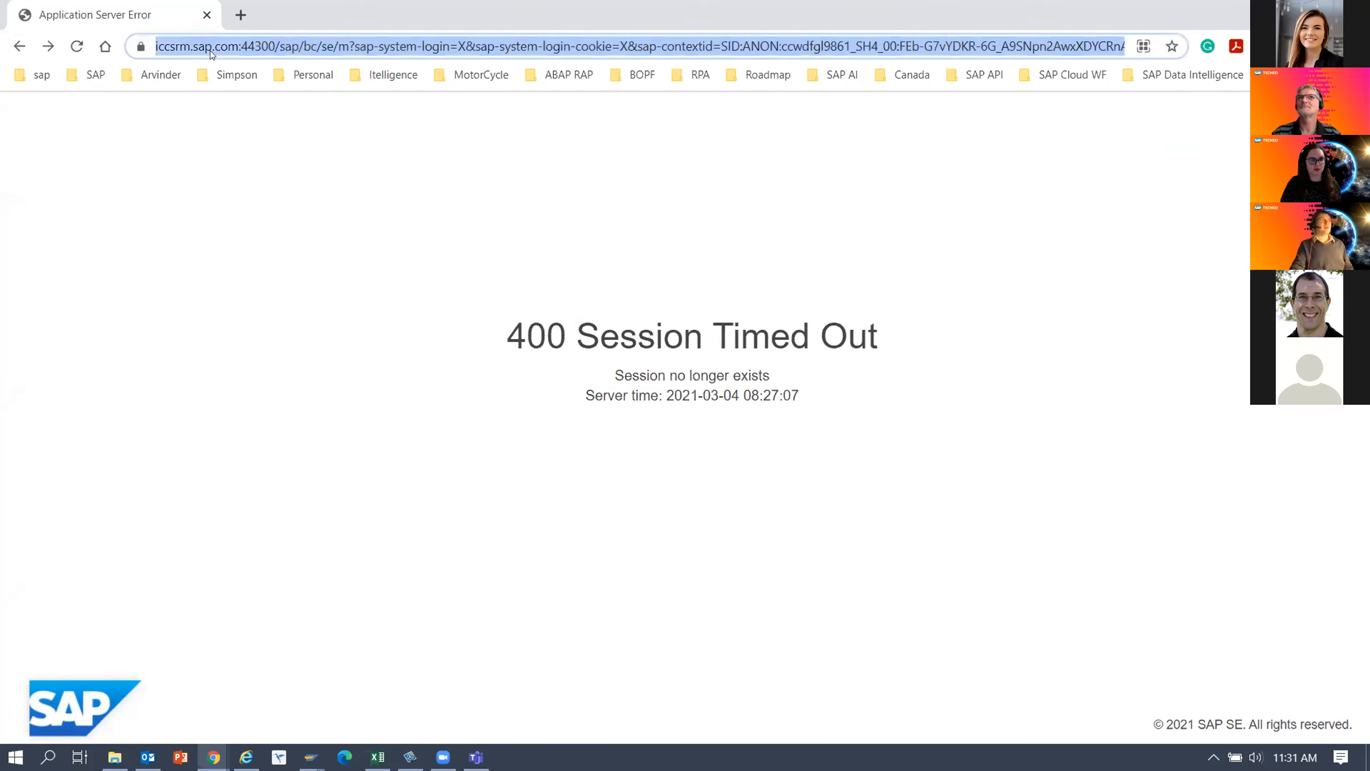
key("Return")
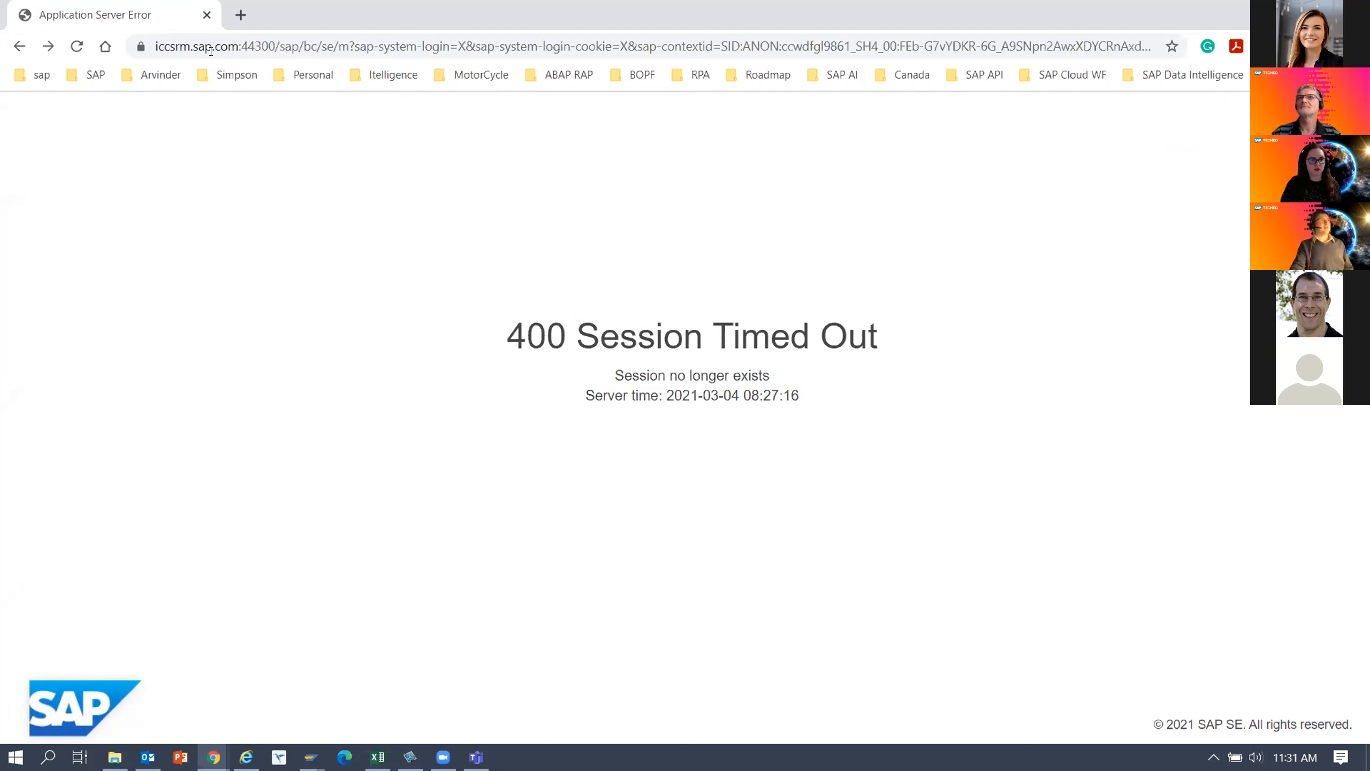
left_click(19, 47)
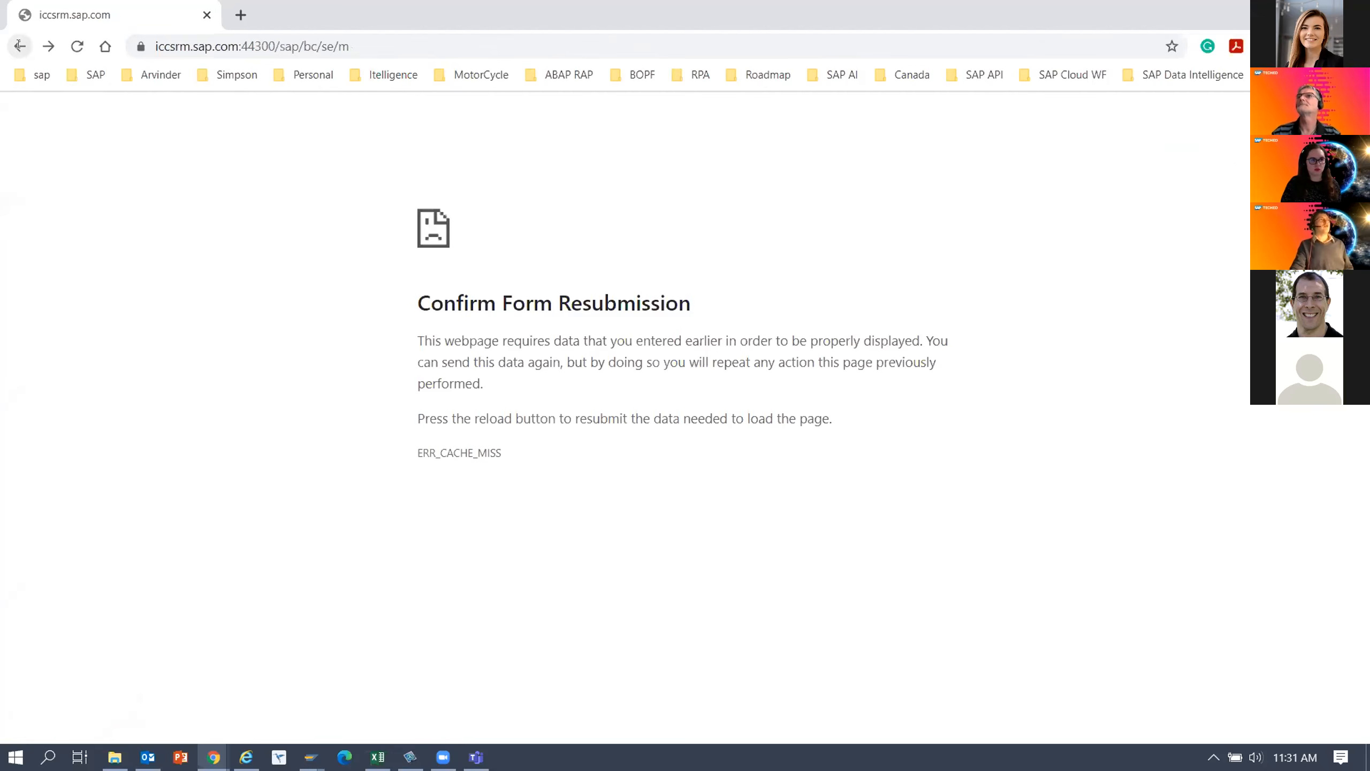
left_click(48, 48)
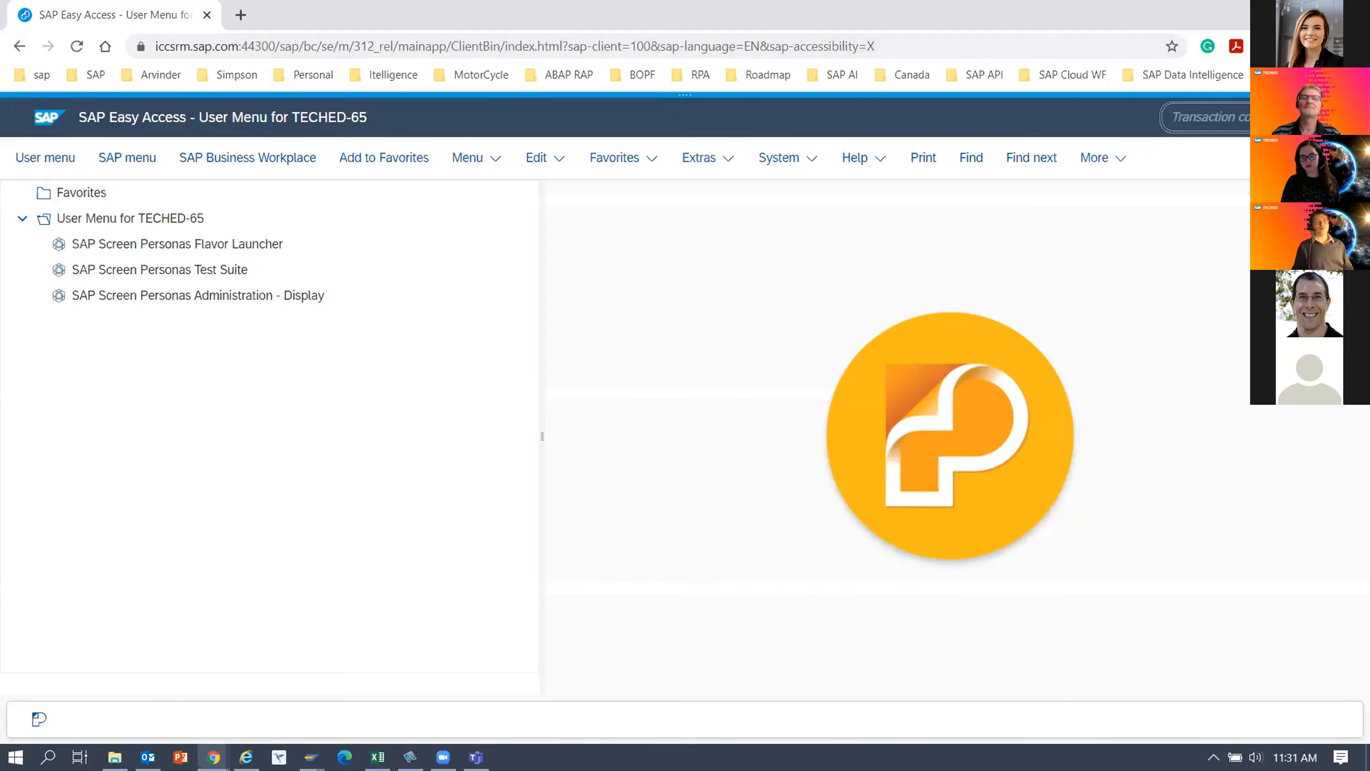
Start transaction IW29 from the Easy Access user menu.
type("I")
key("BackSpace")
type("iw29")
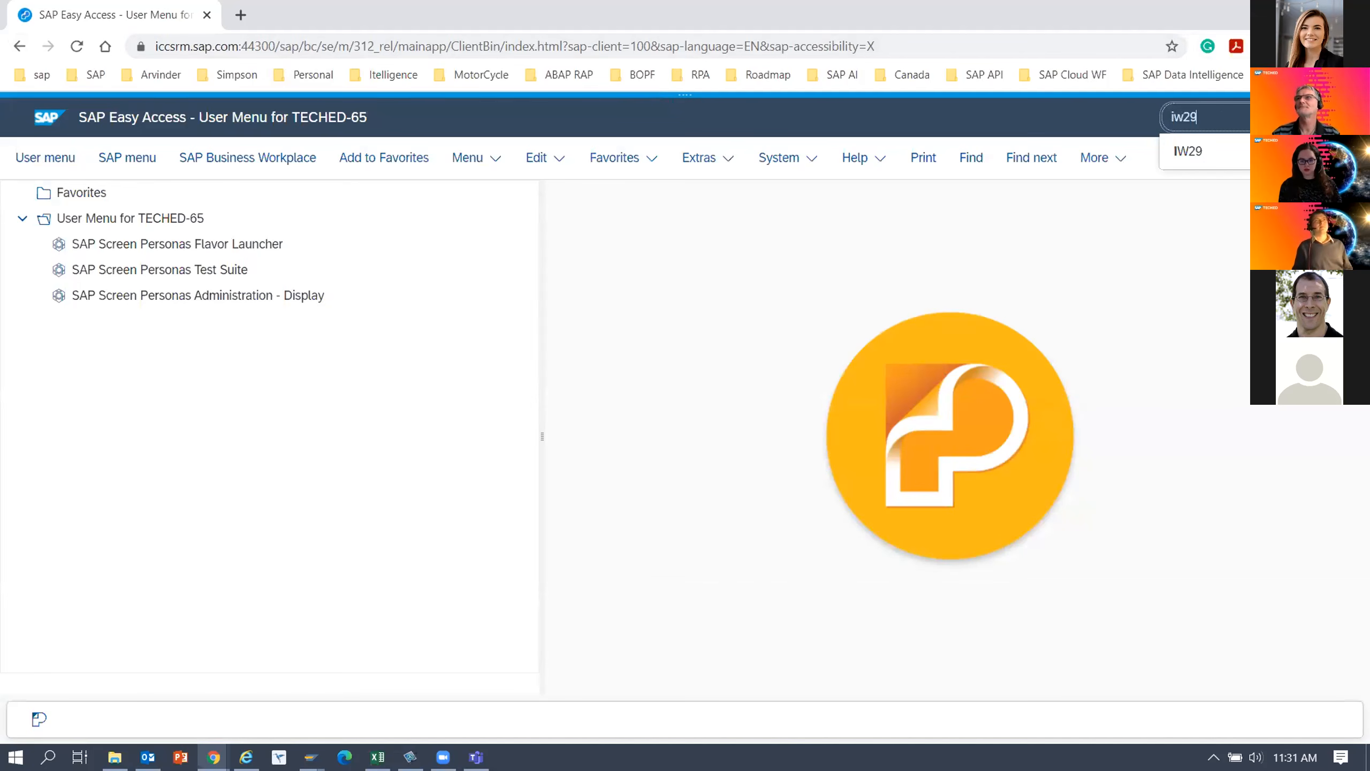
key("Return")
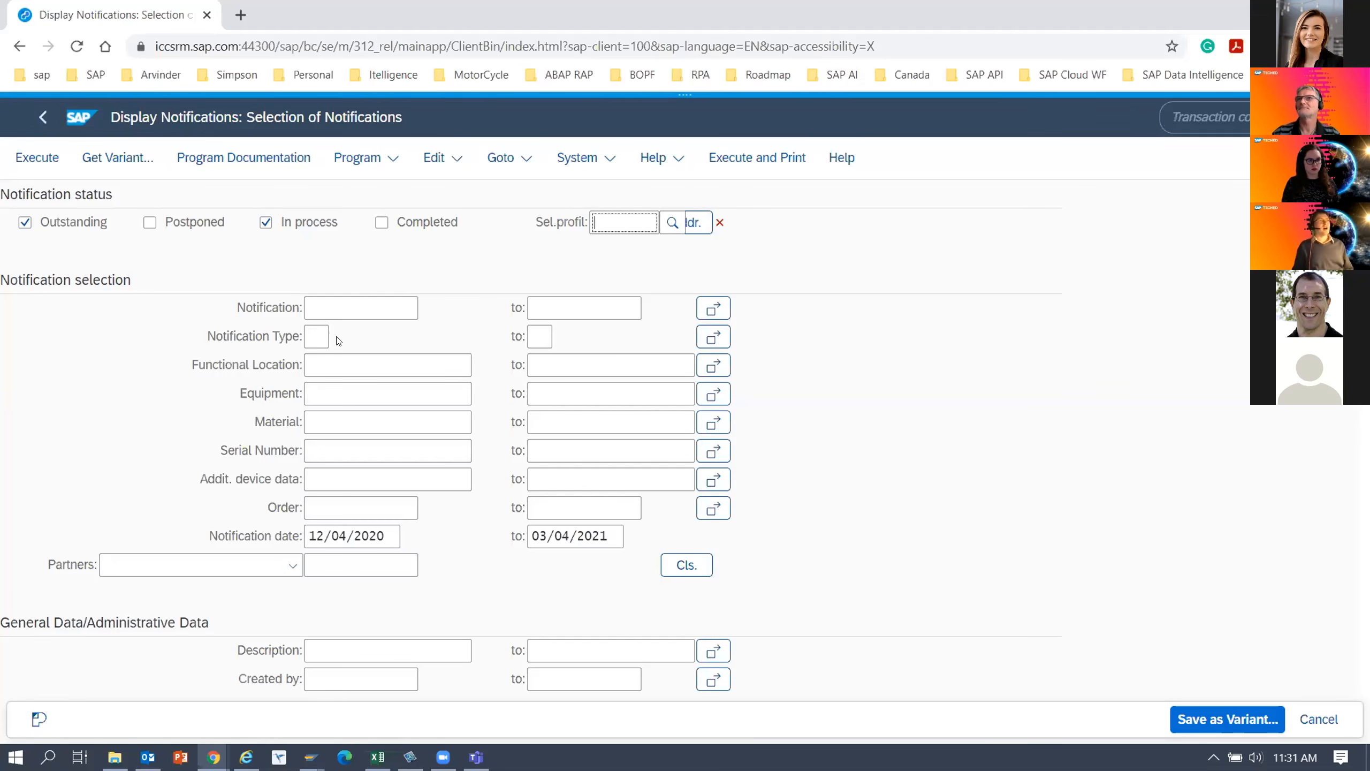
left_click(317, 336)
type("Z")
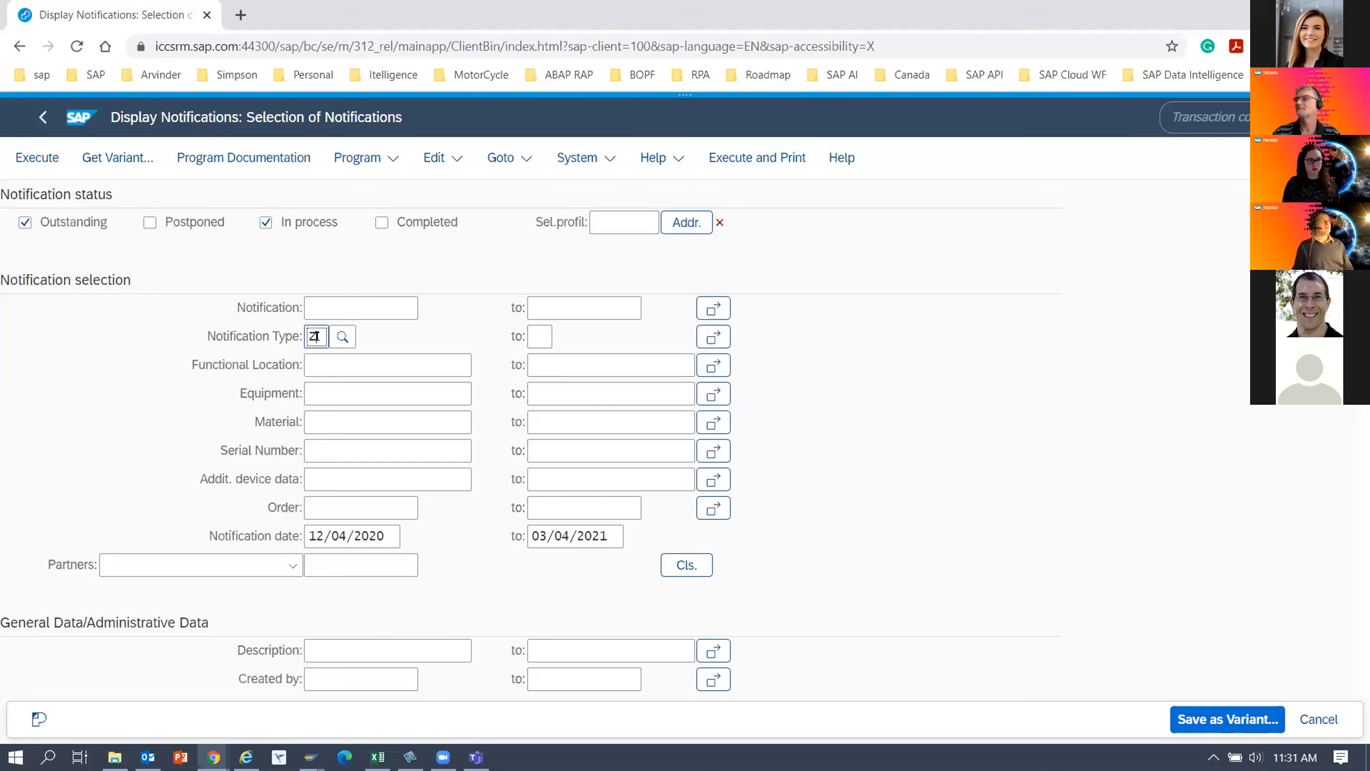
key("BackSpace")
type("S")
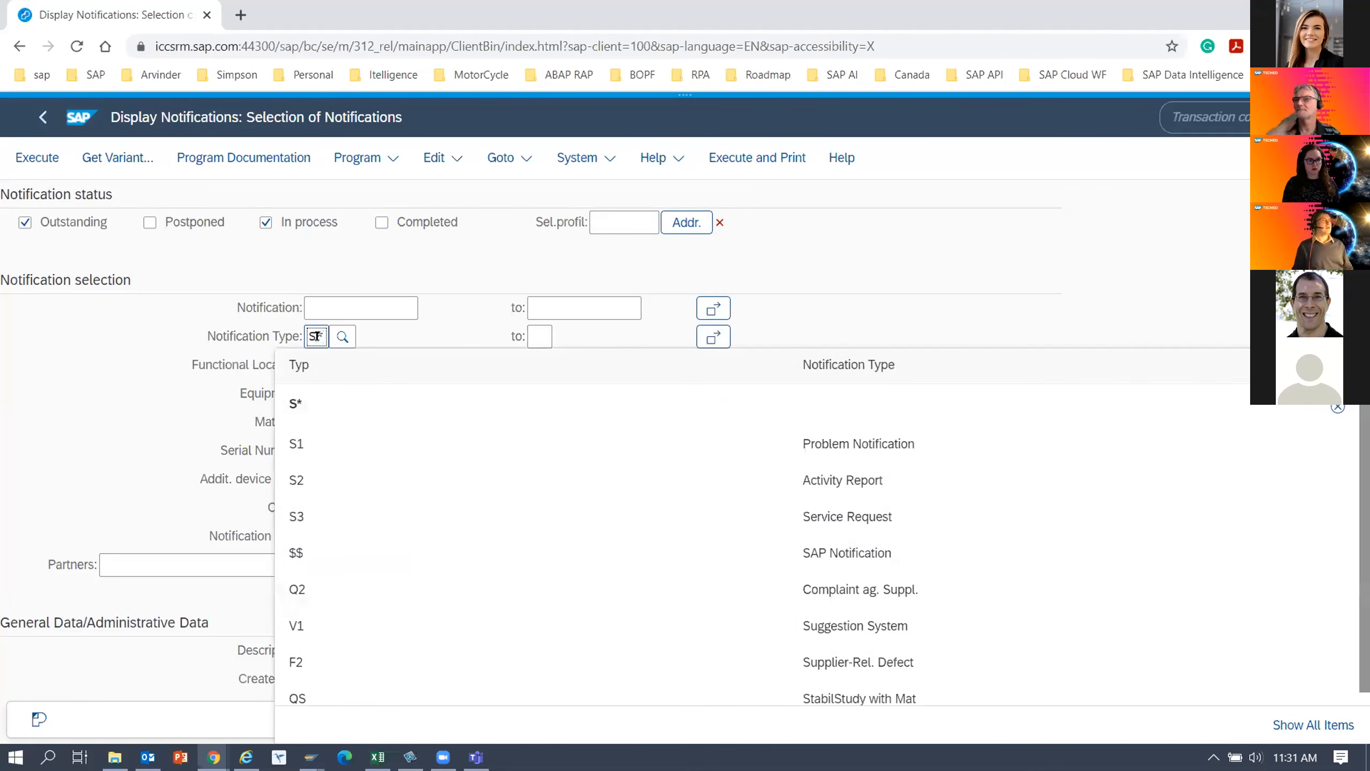
type("*")
left_click(52, 157)
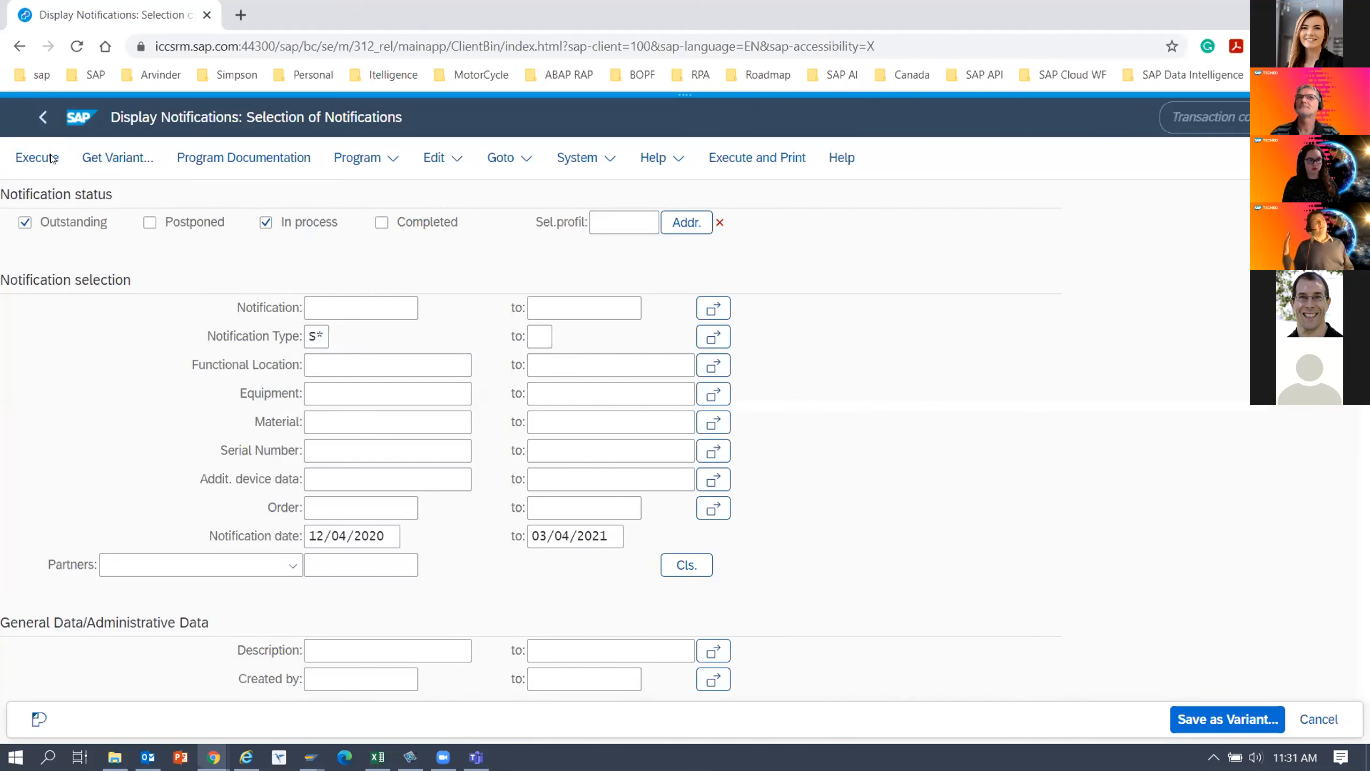
left_click(557, 305)
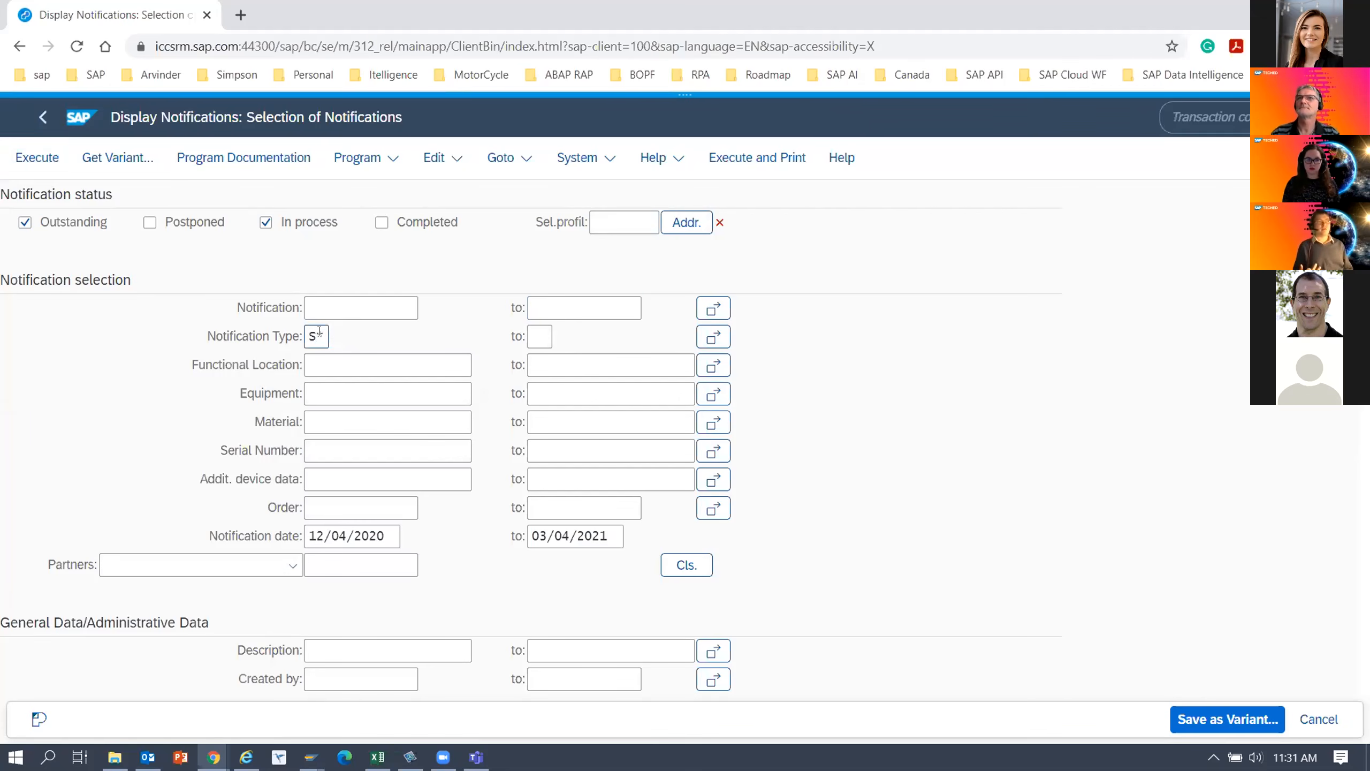
double_click(318, 336)
key("BackSpace")
left_click(118, 392)
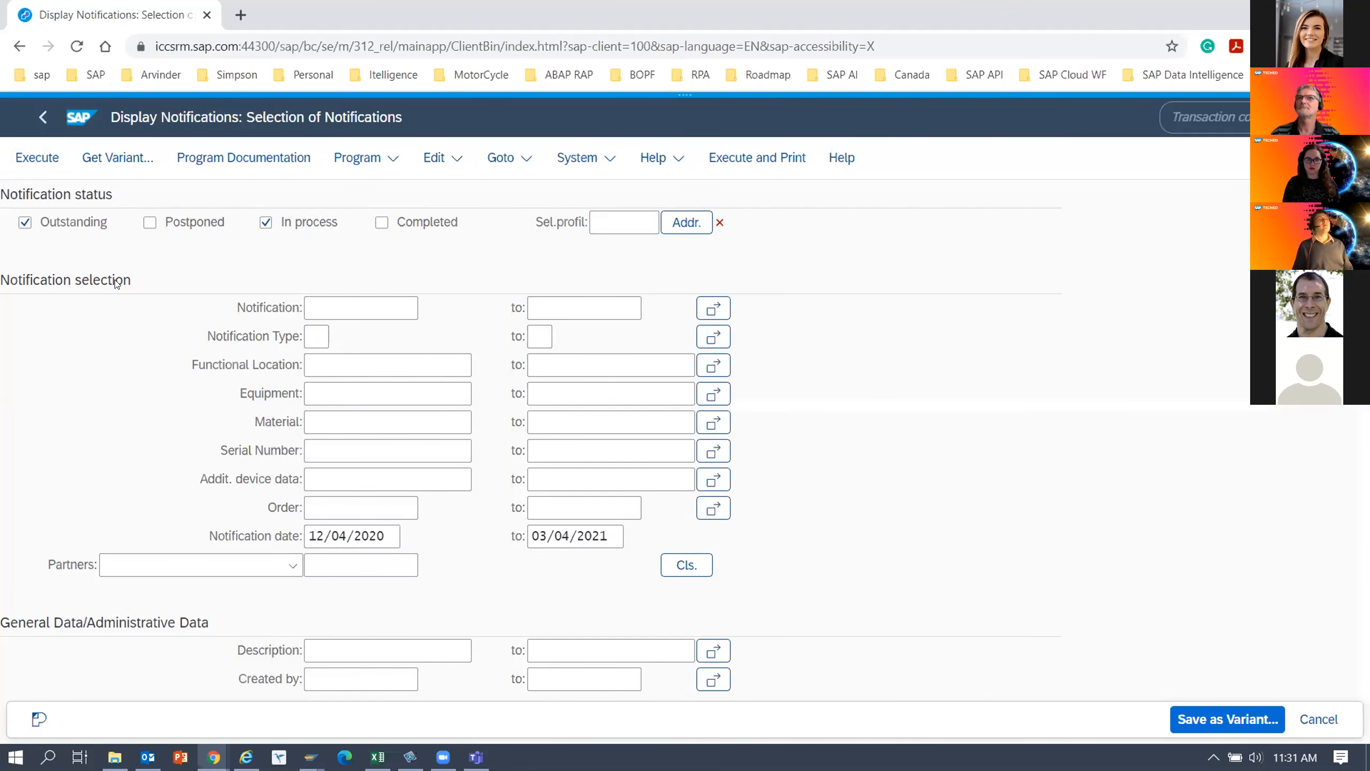
Switch the selection screen to the TECHED-65-DEMO flavor and make it the default flavor.
left_click(682, 108)
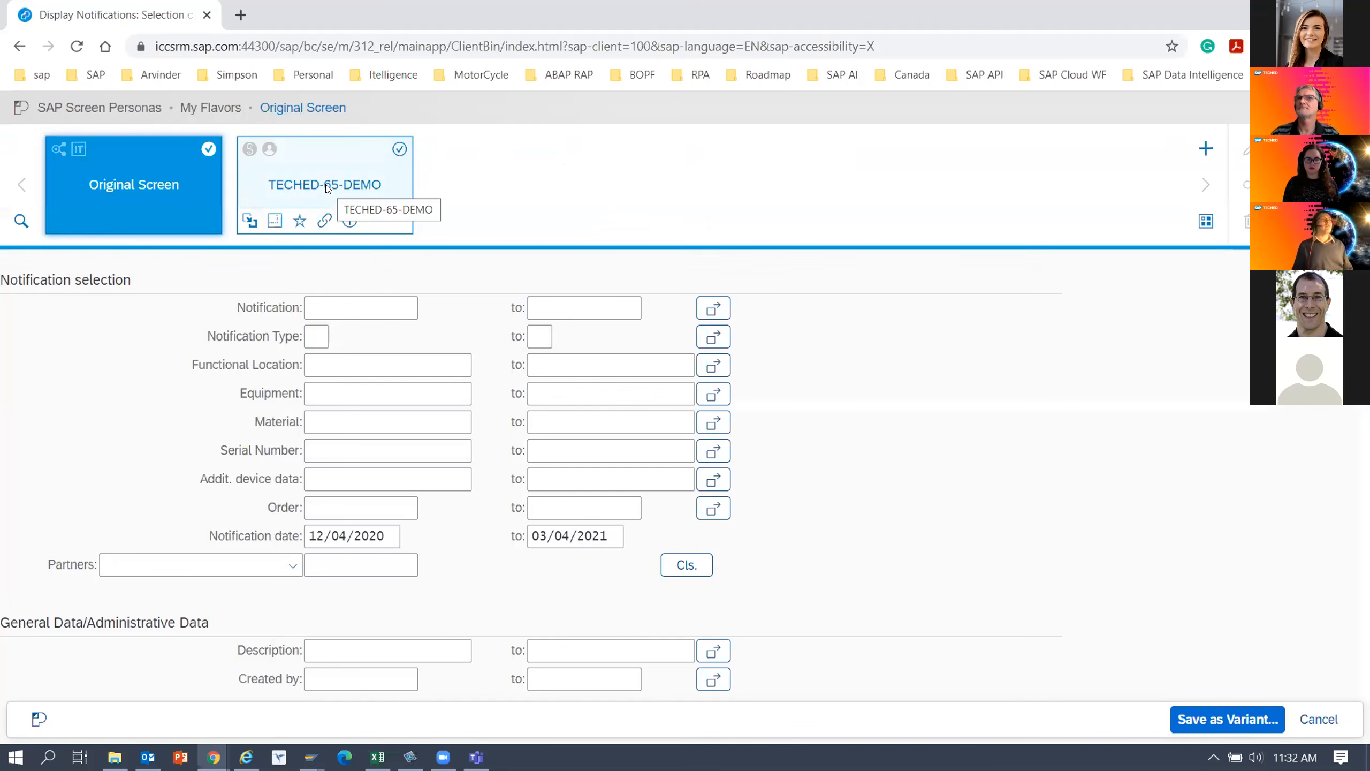
left_click(357, 181)
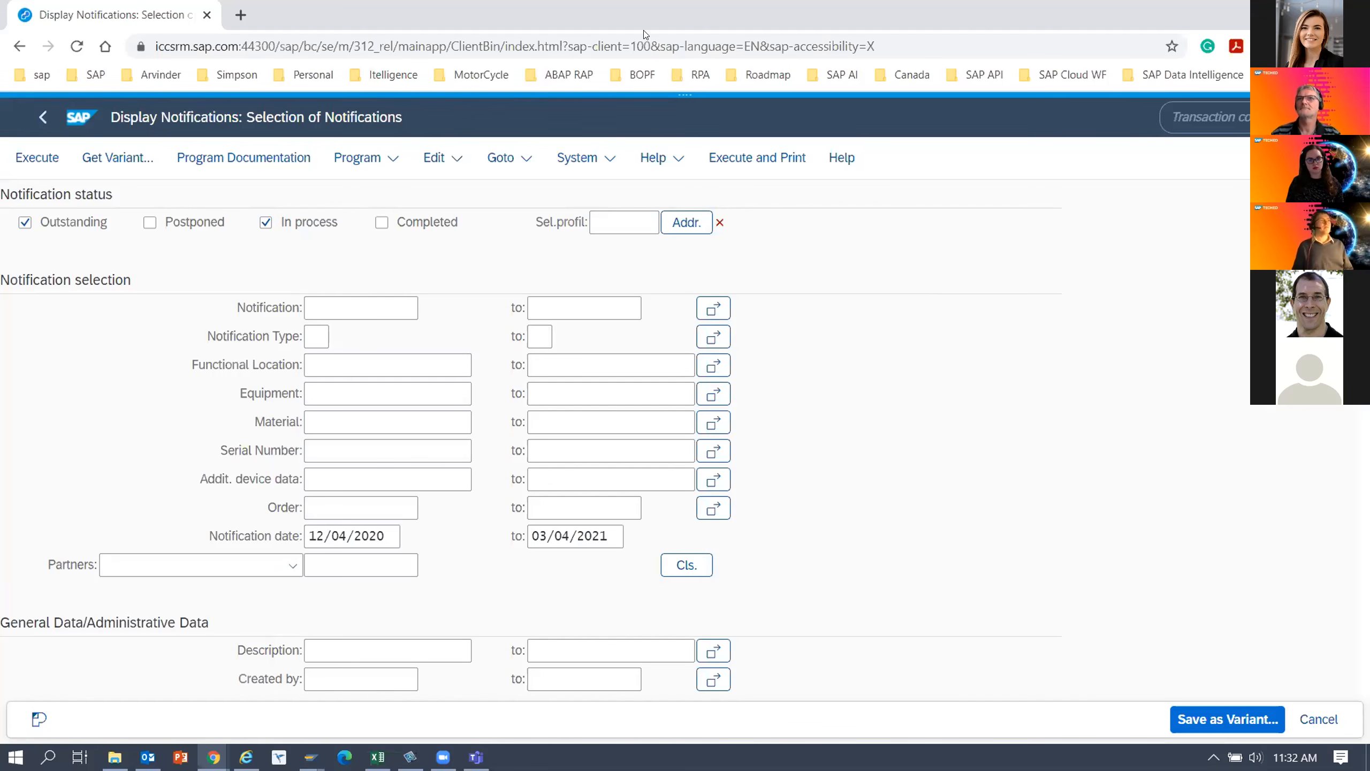
mouse_move(686, 108)
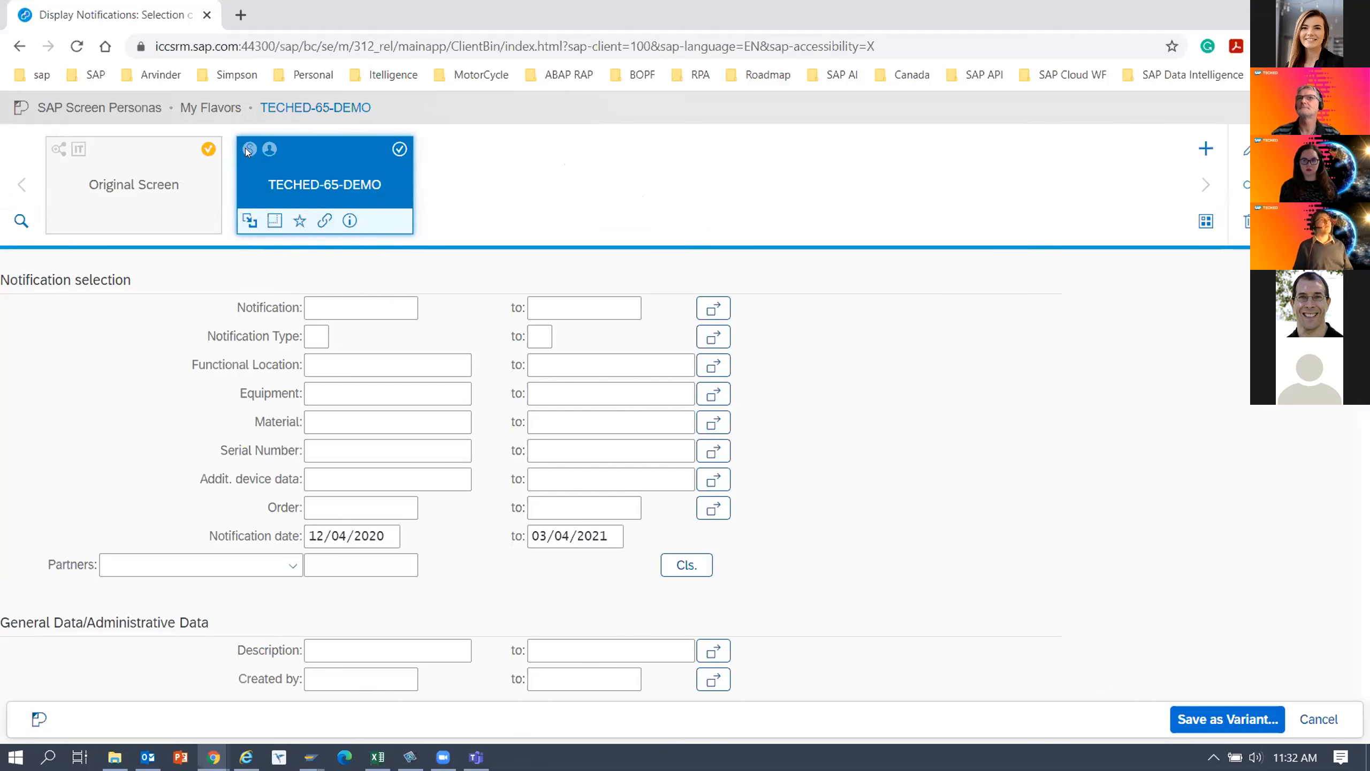
left_click(400, 149)
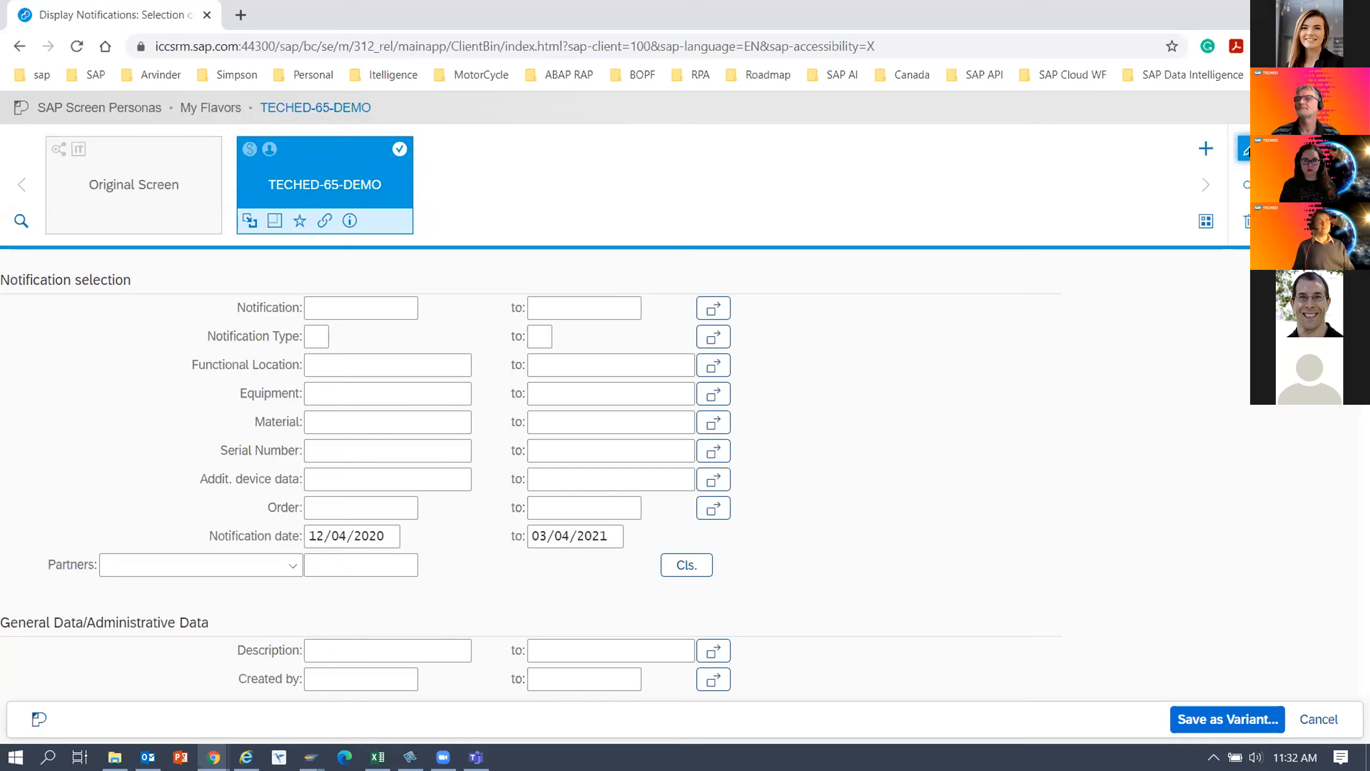
Open the TECHED-65-DEMO flavor for editing and give the first Notification Type field the default value S*.
left_click(1244, 150)
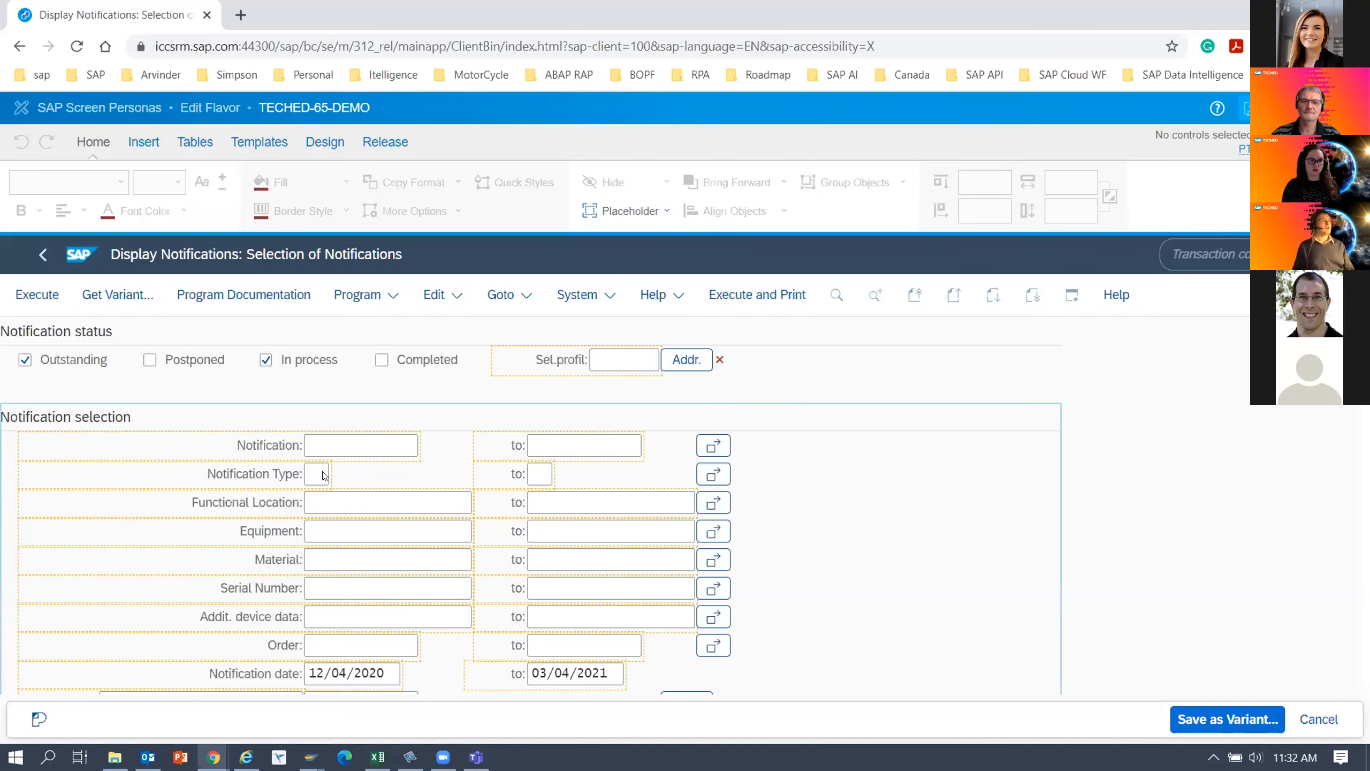
left_click(324, 474)
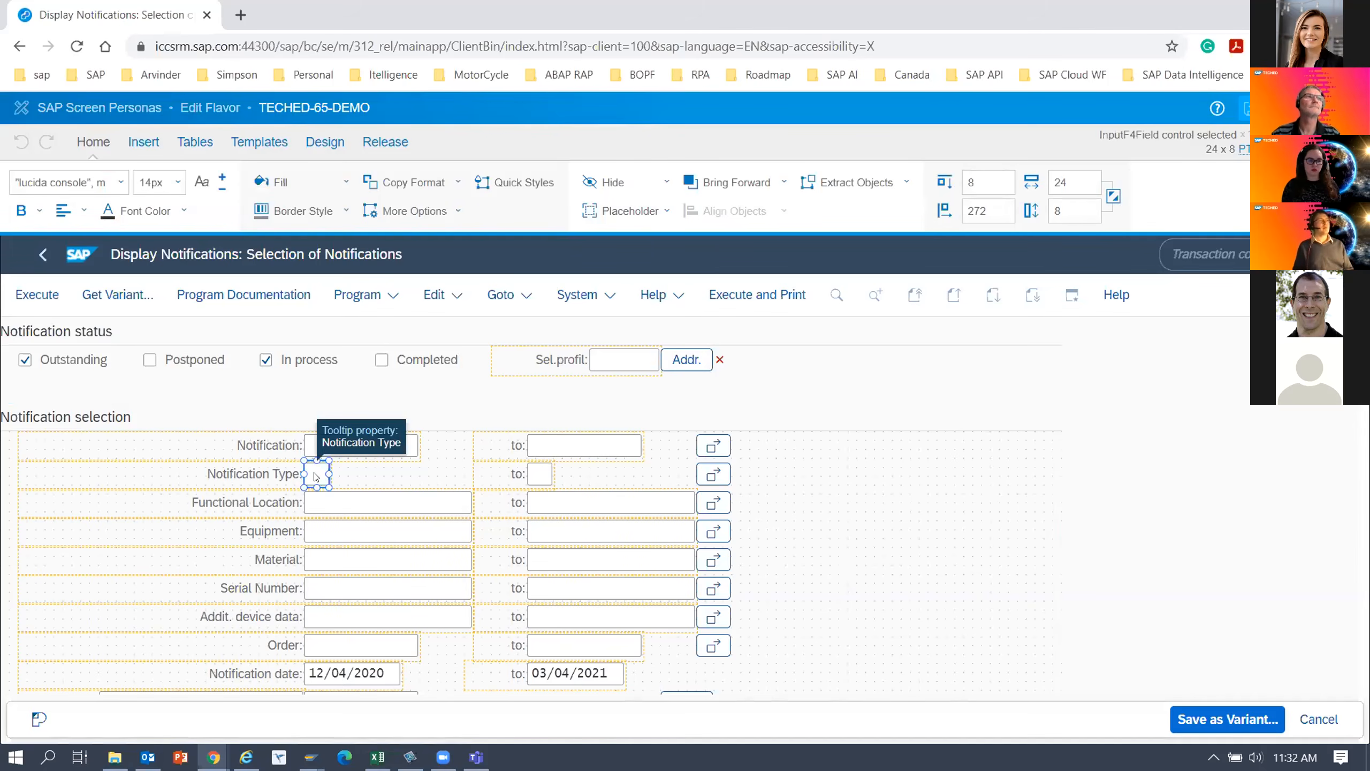
double_click(319, 474)
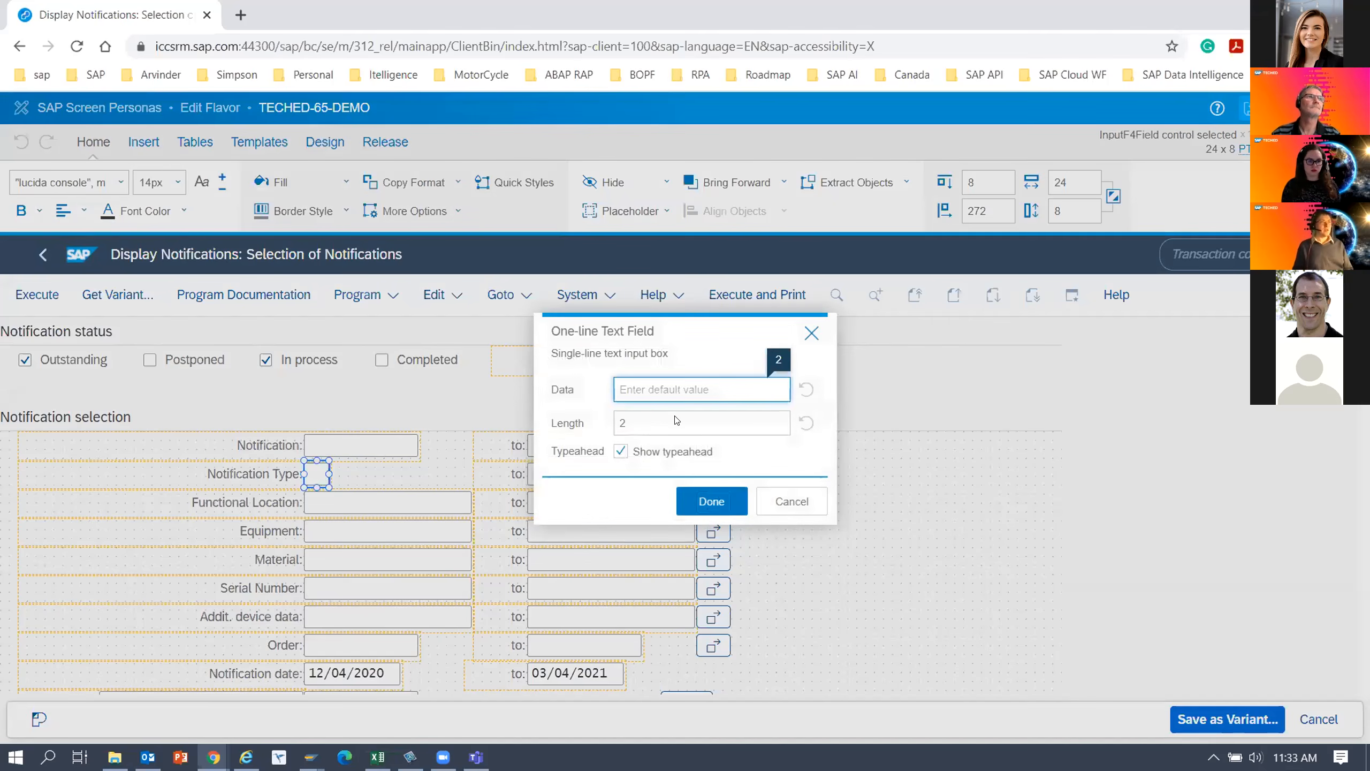
type("S")
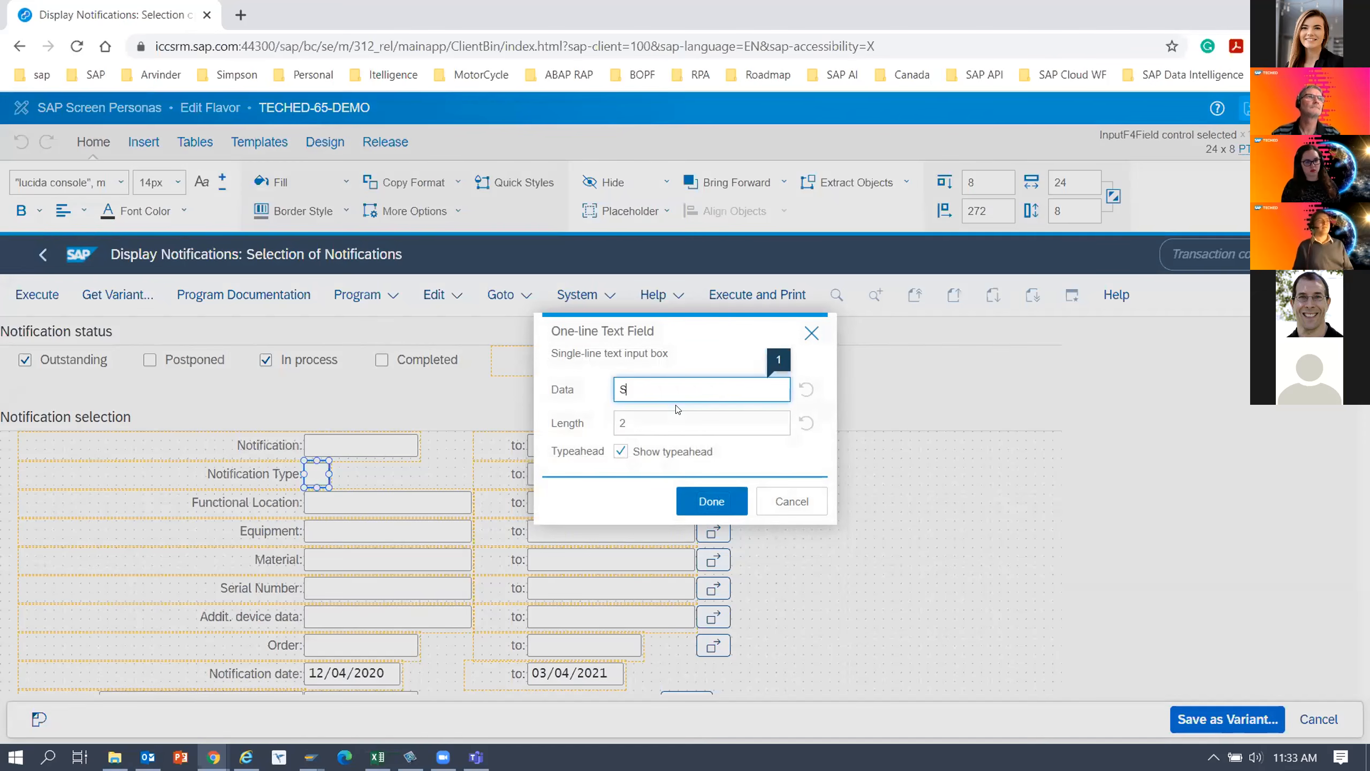
type("*")
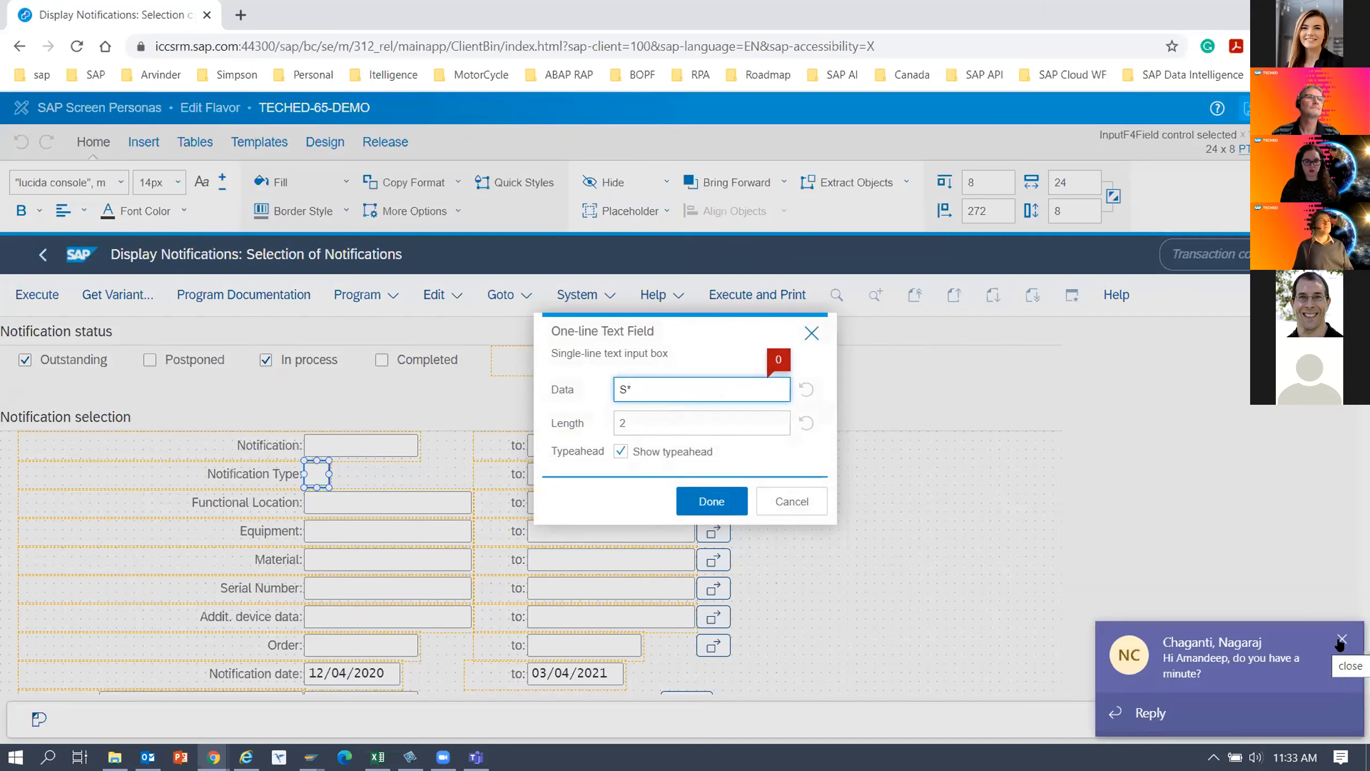
left_click(1342, 641)
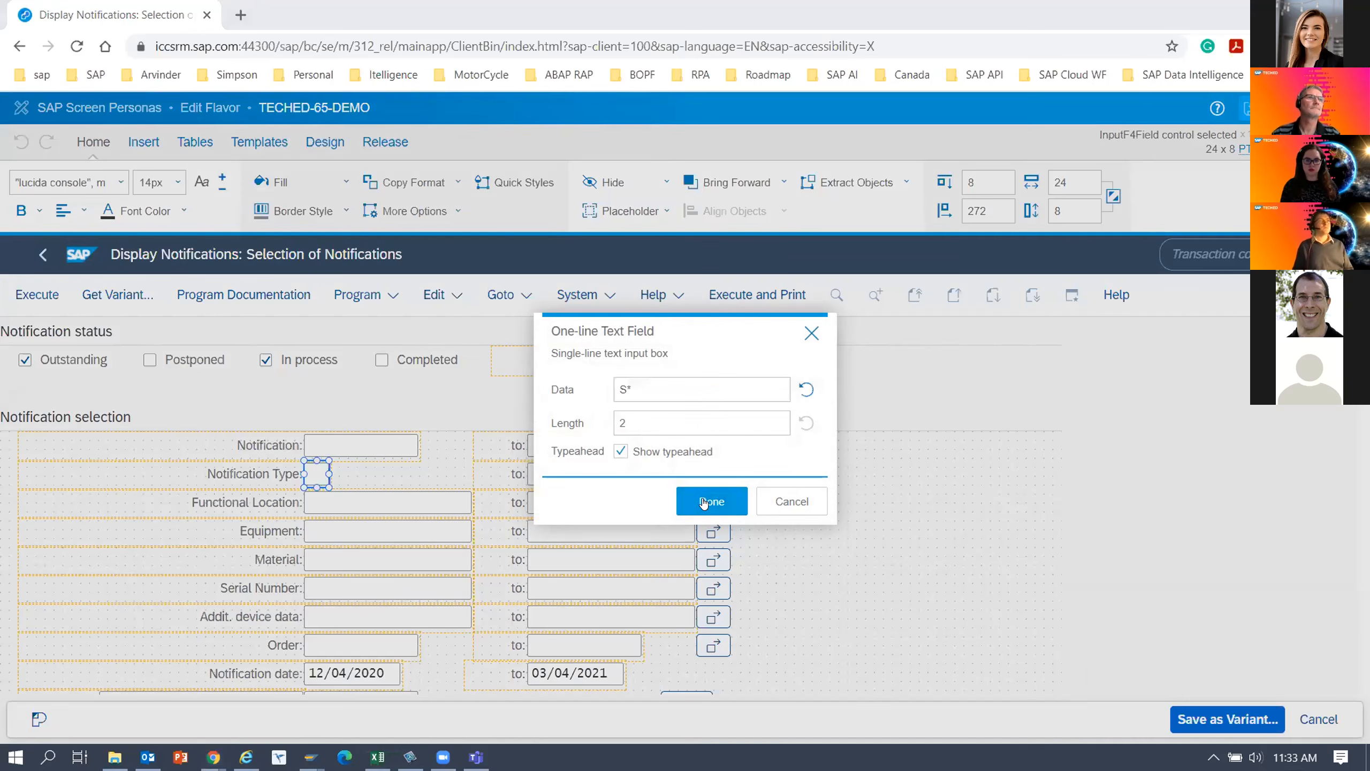
left_click(704, 501)
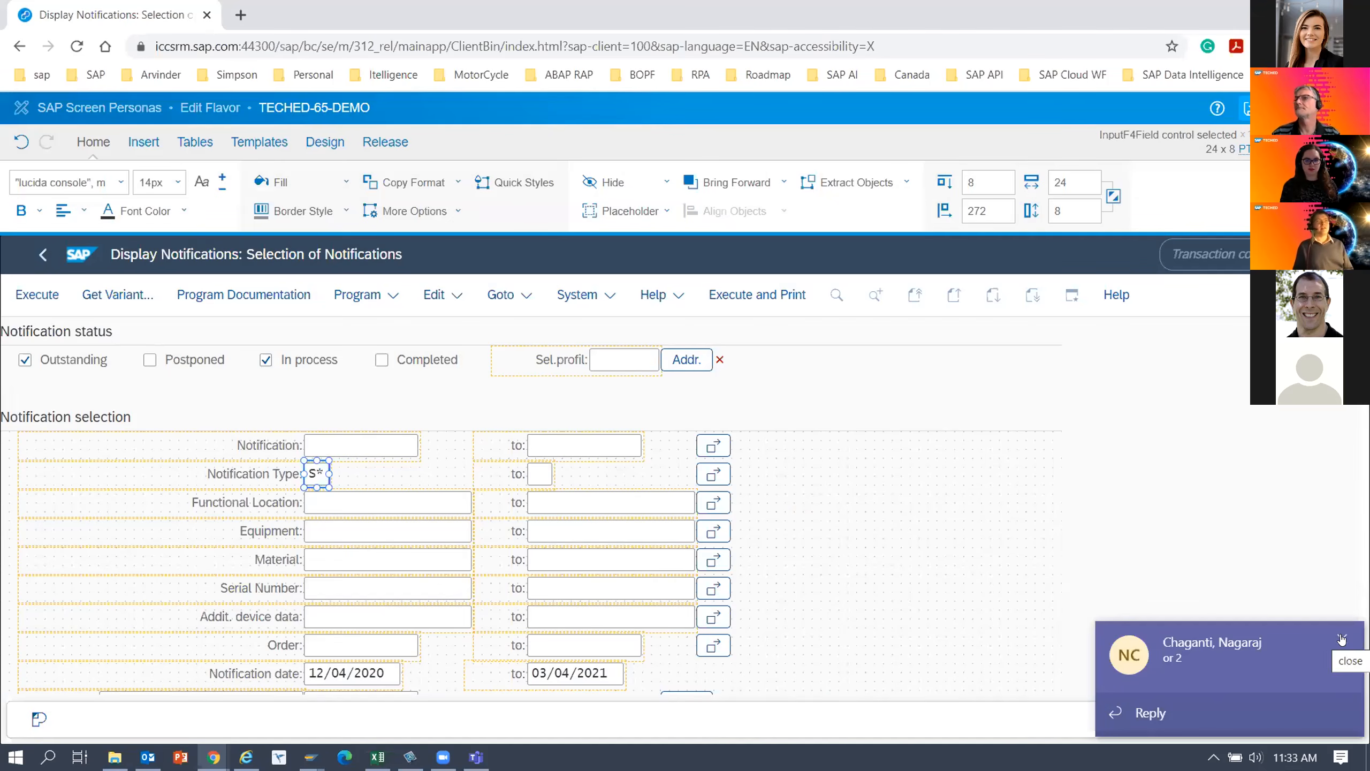
left_click(1341, 639)
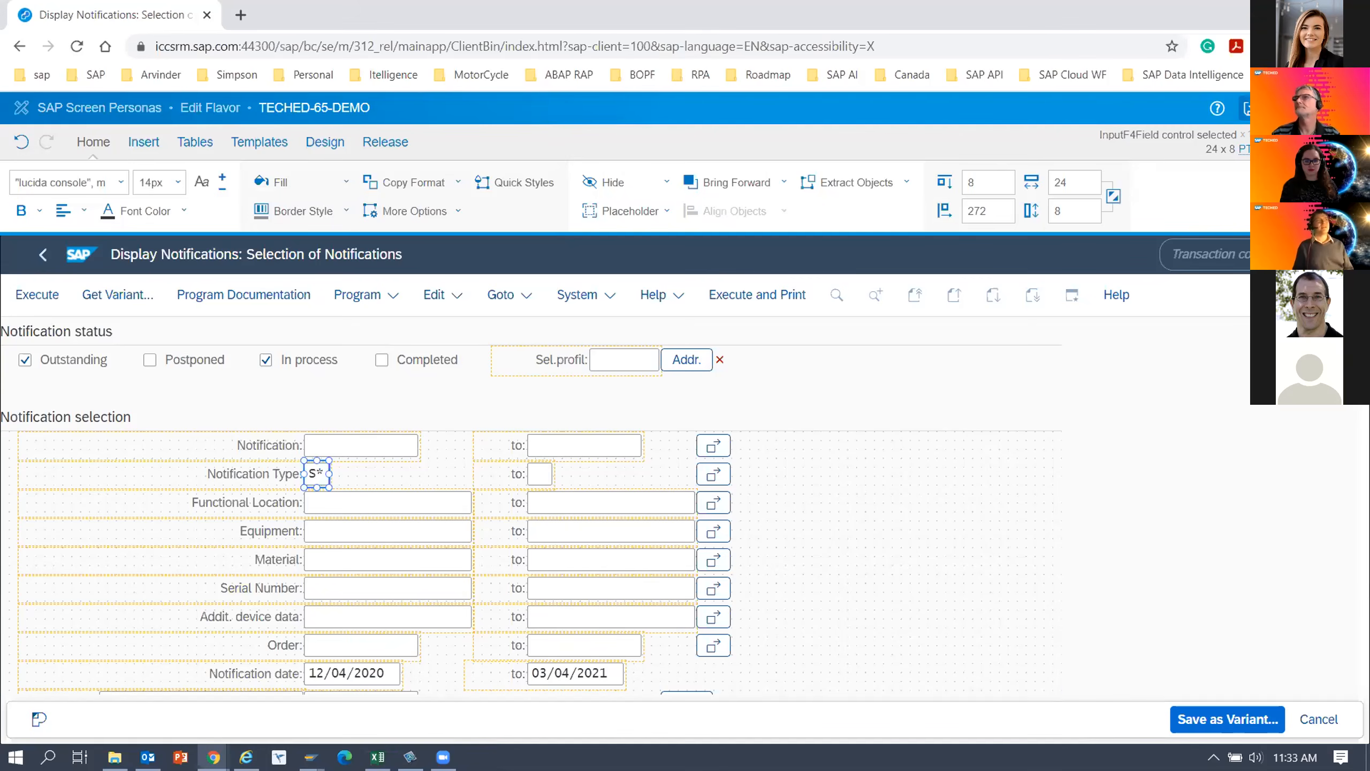
Save the flavor, leave the flavor editor and execute the notification selection.
left_click(1250, 108)
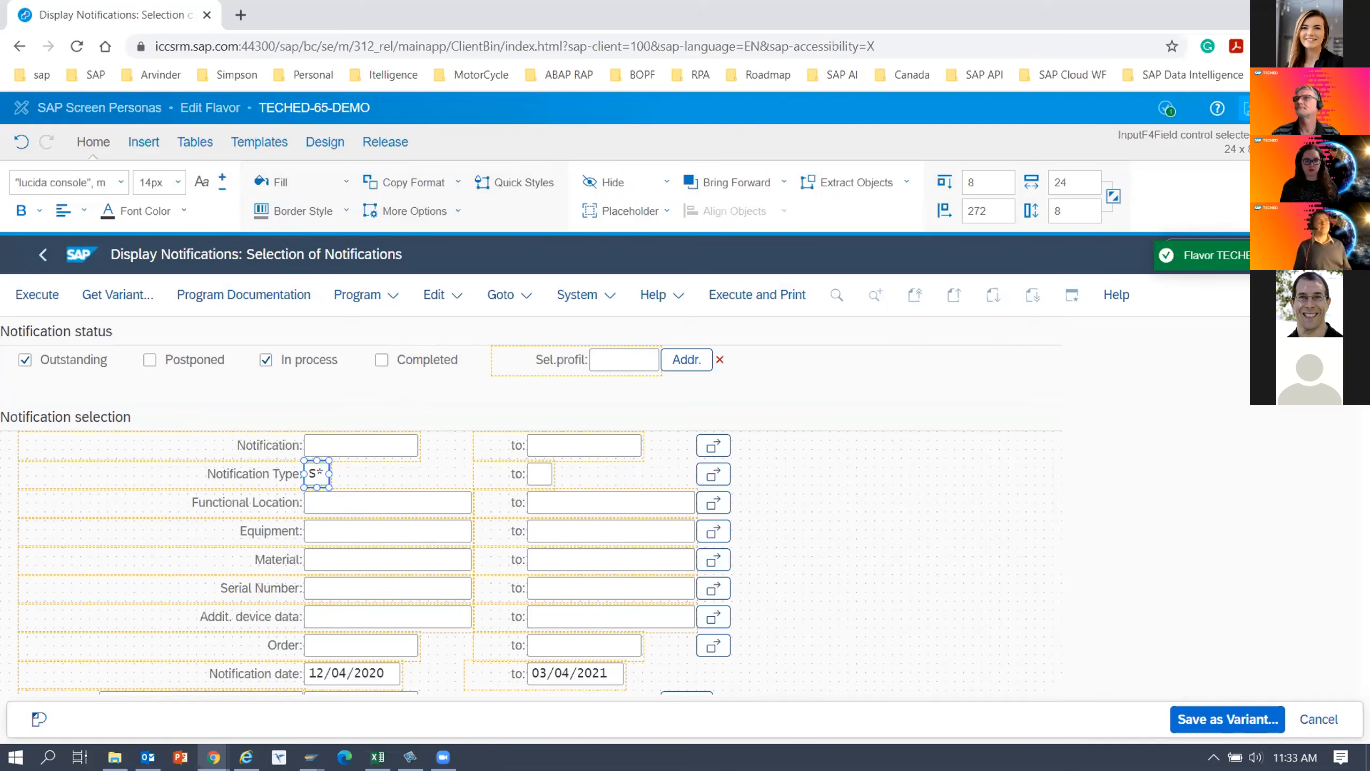
left_click(1321, 108)
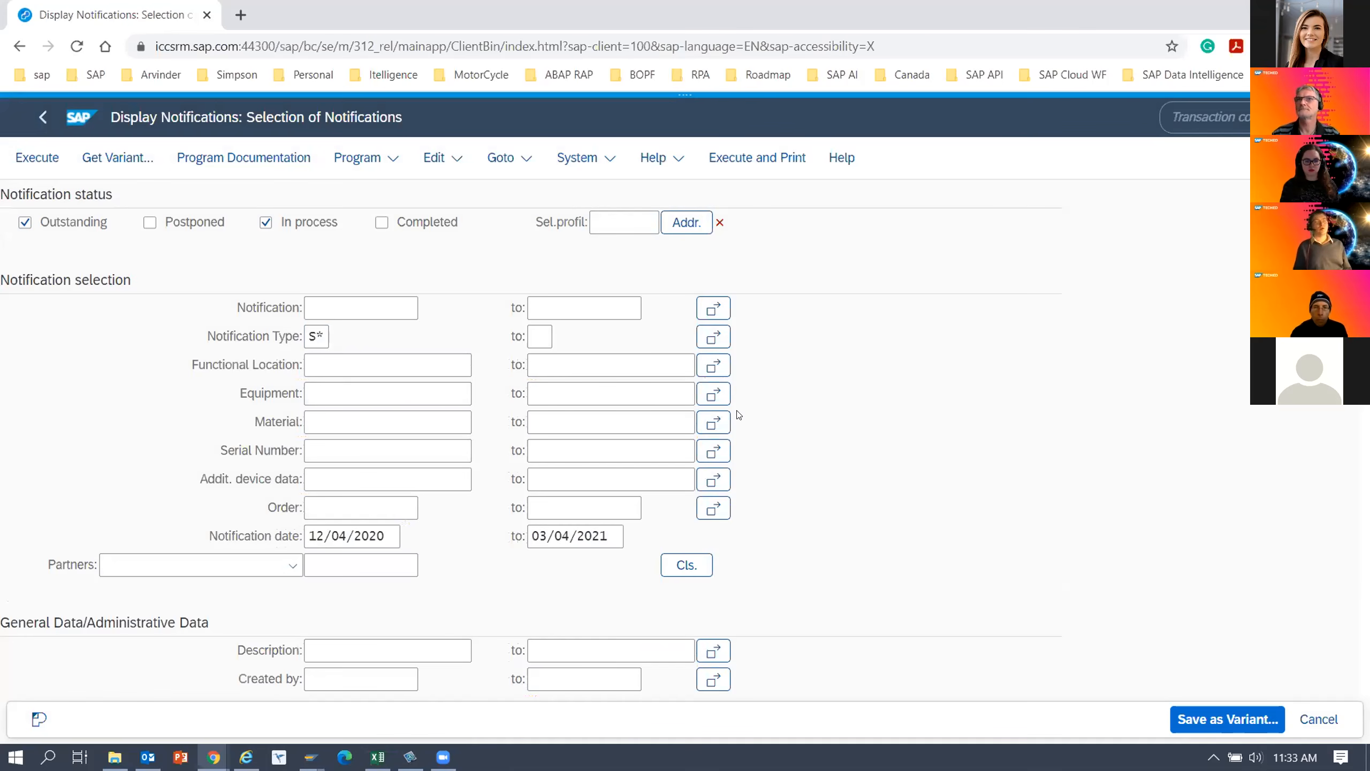
left_click(41, 158)
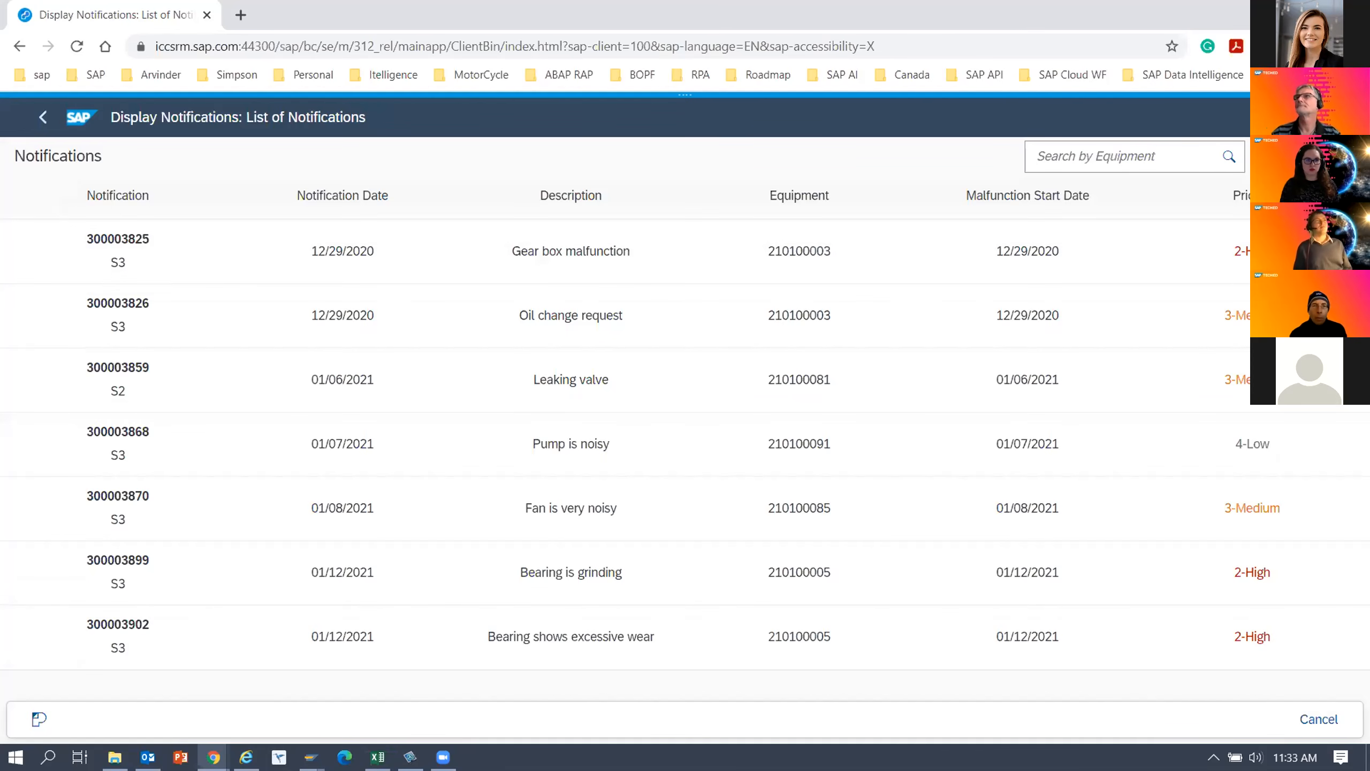
Restore the SAP window from full screen, resize it and scroll through the Notifications list to check its layout.
key("Tab")
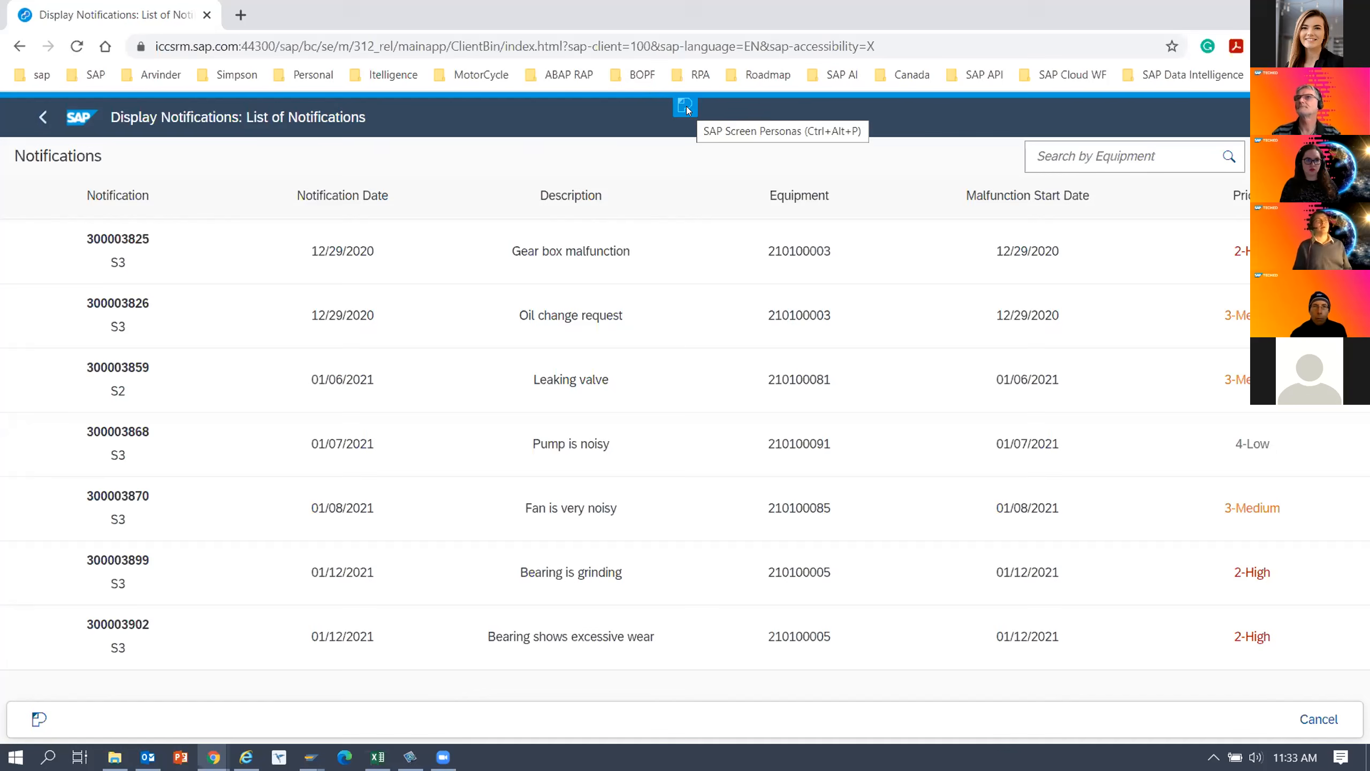
left_click_drag(884, 17, 659, 113)
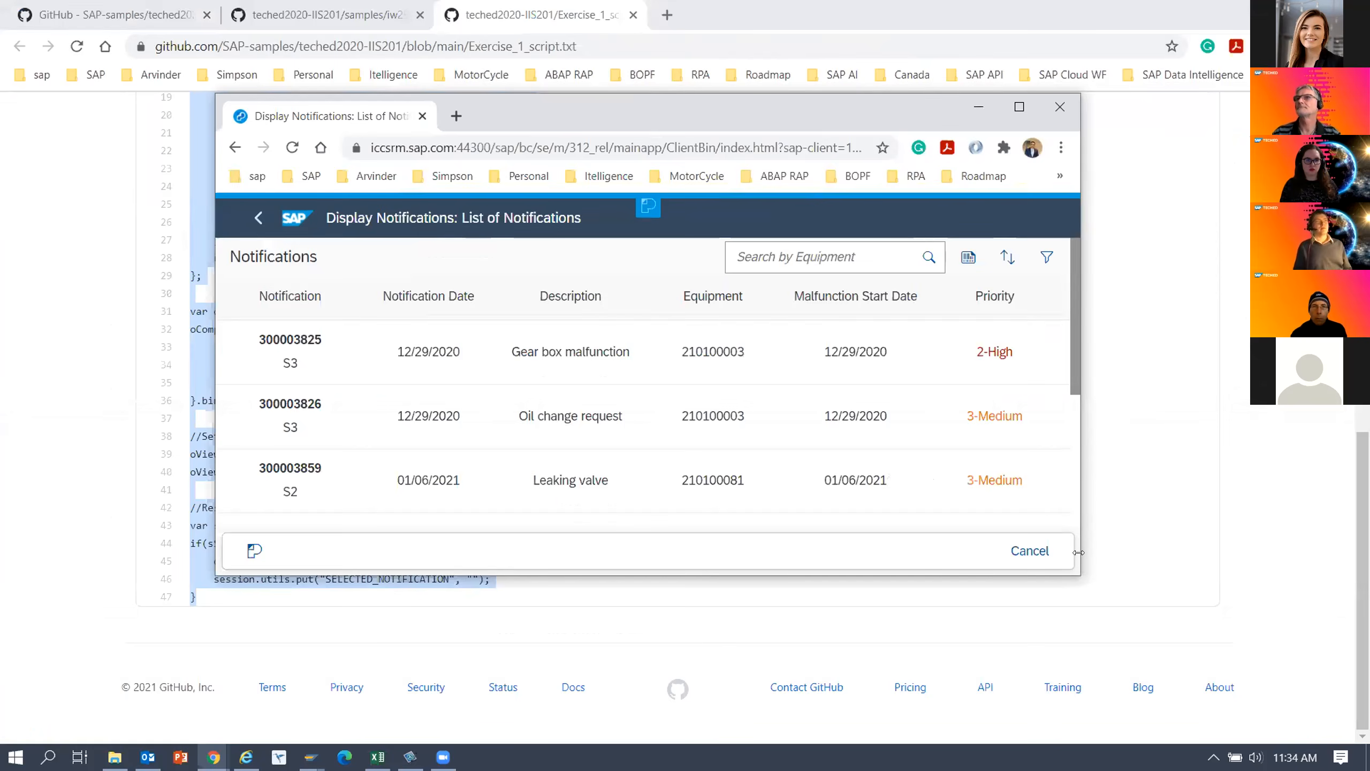
left_click_drag(1078, 577, 1344, 697)
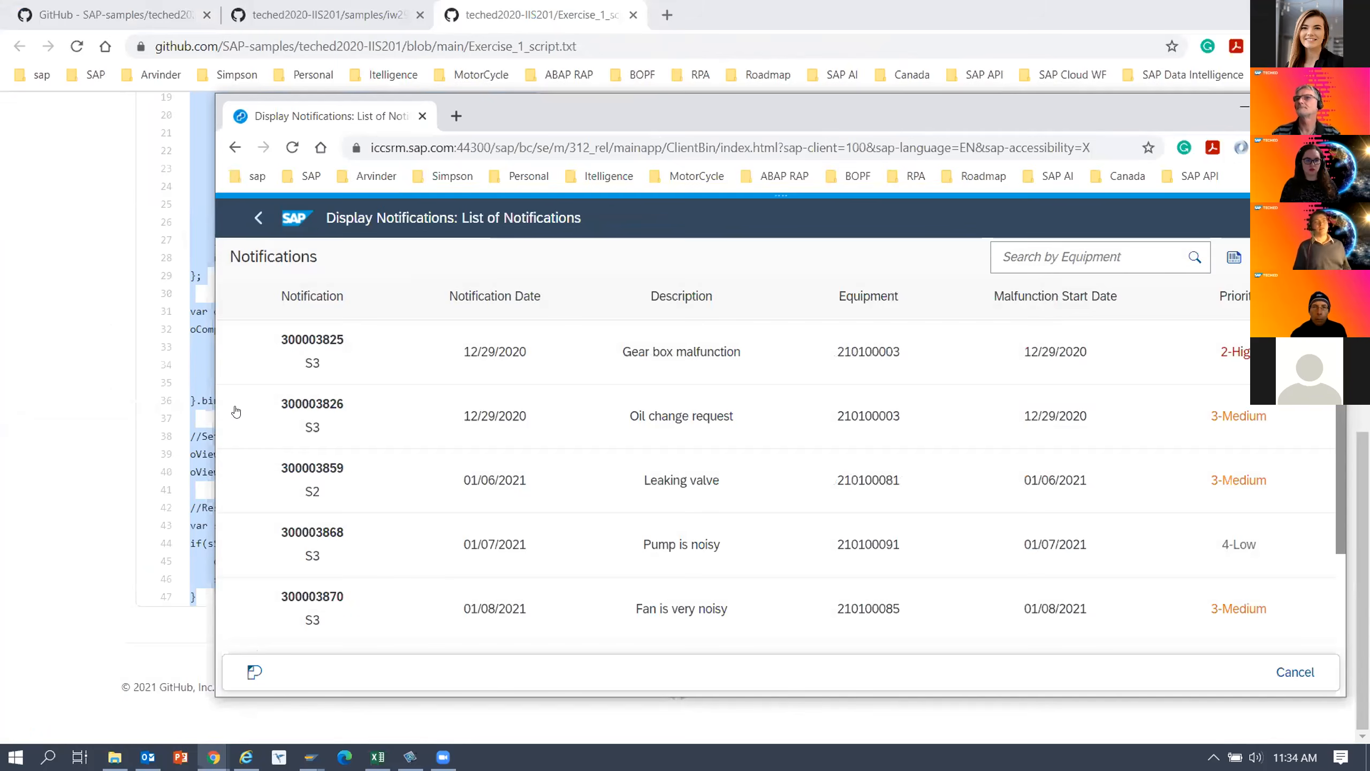
double_click(1245, 124)
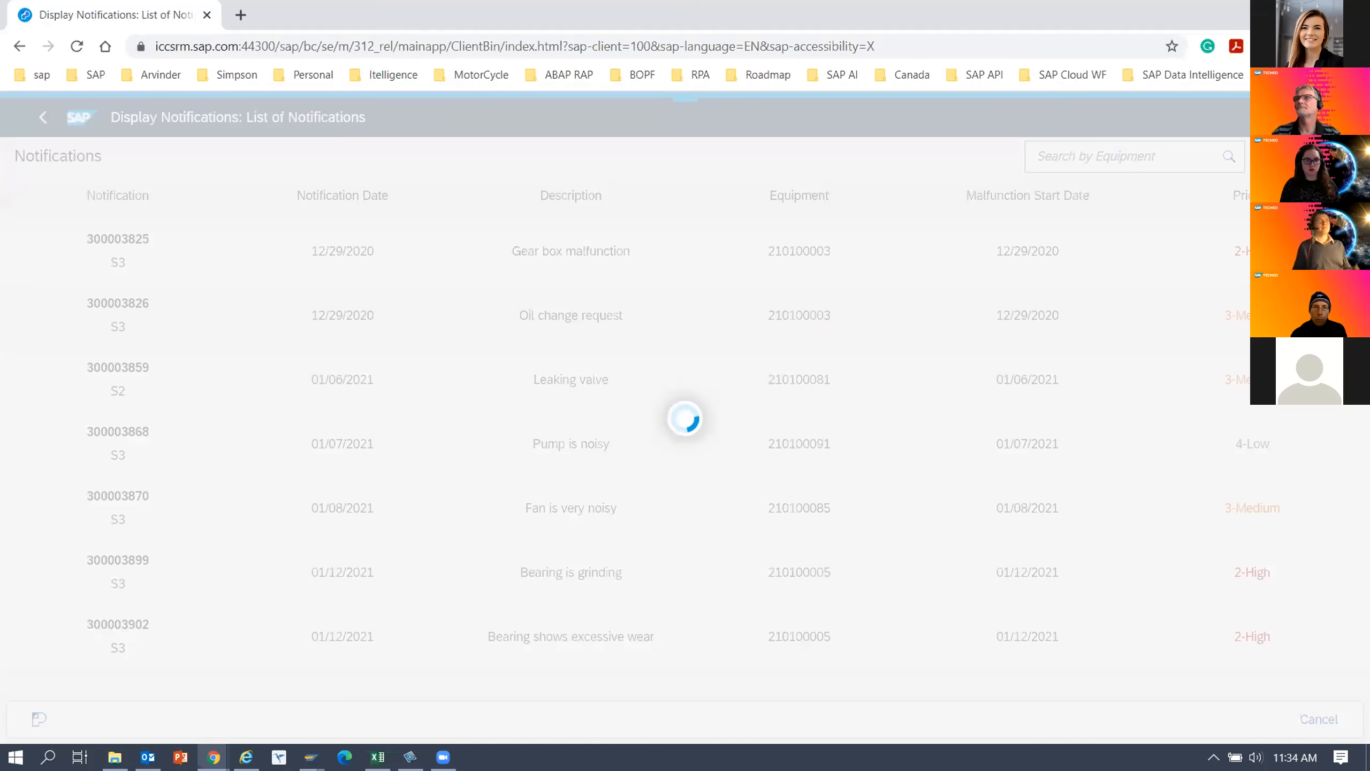
left_click(1308, 10)
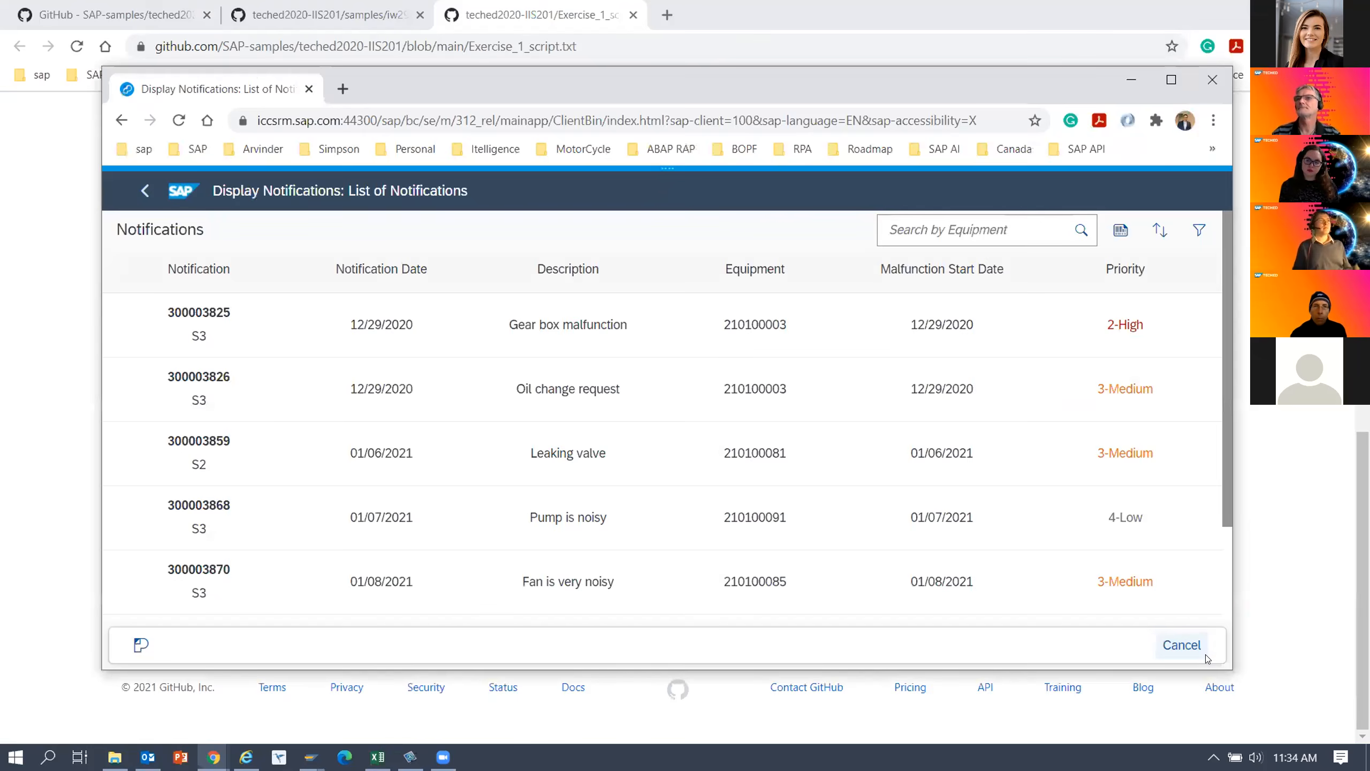
left_click_drag(1226, 506, 1213, 601)
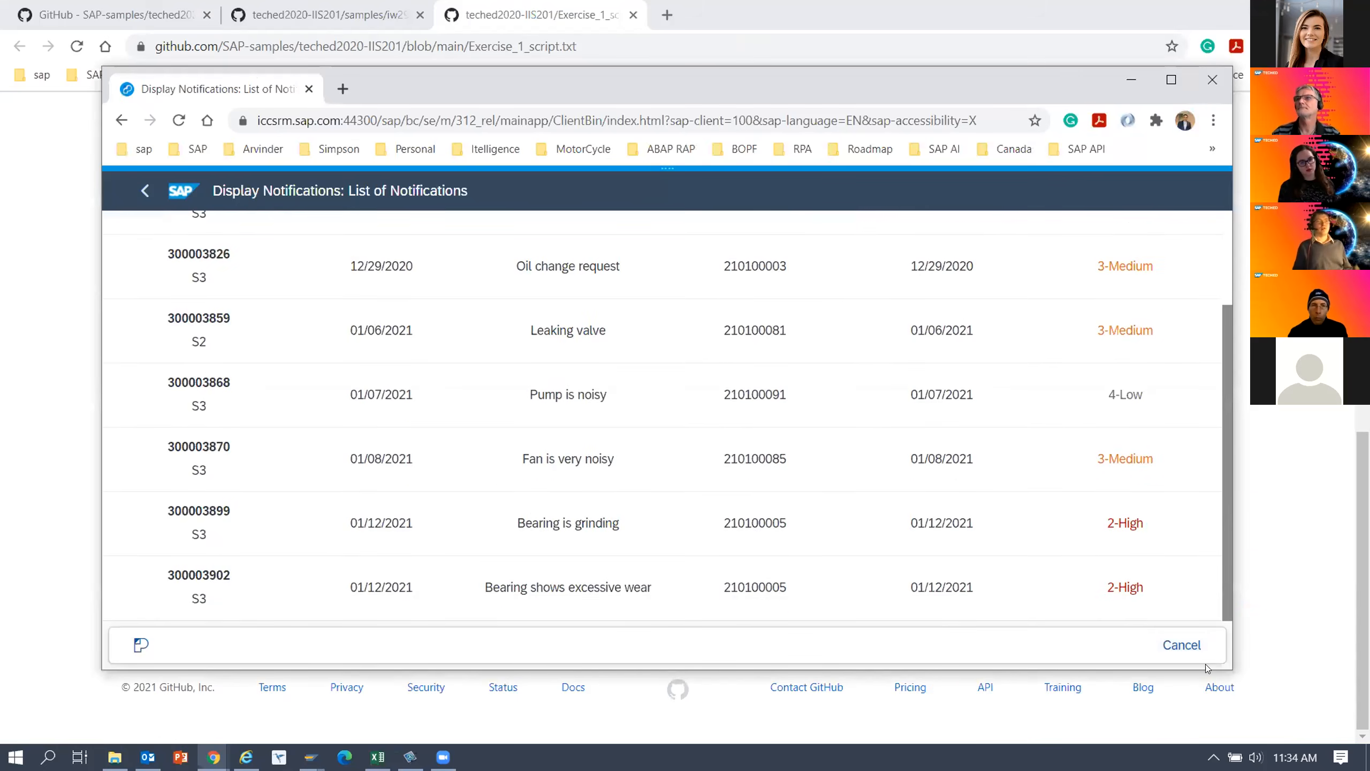
left_click_drag(1222, 435, 1226, 383)
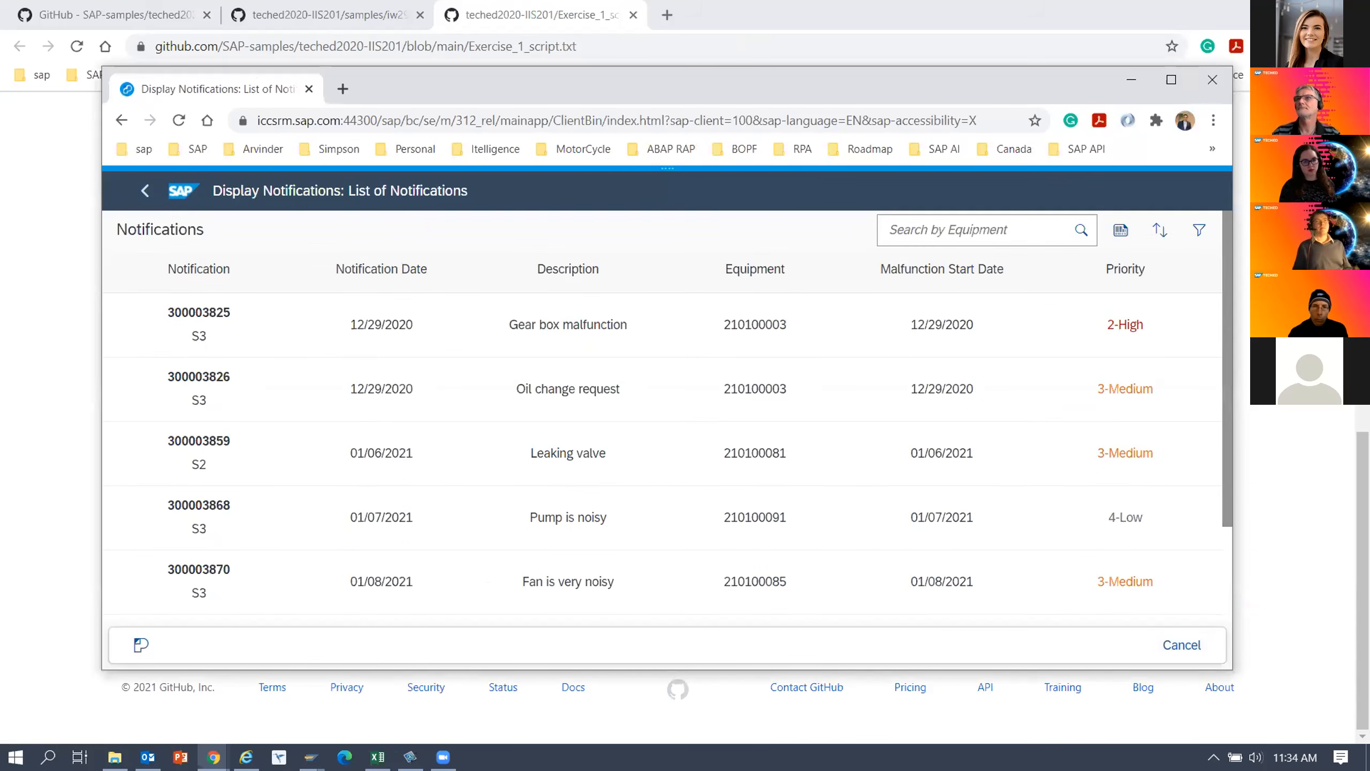
Narrow the SAP window to about phone width to check the responsive layout of the Notifications list, then maximize the window.
left_click_drag(1233, 456, 1328, 469)
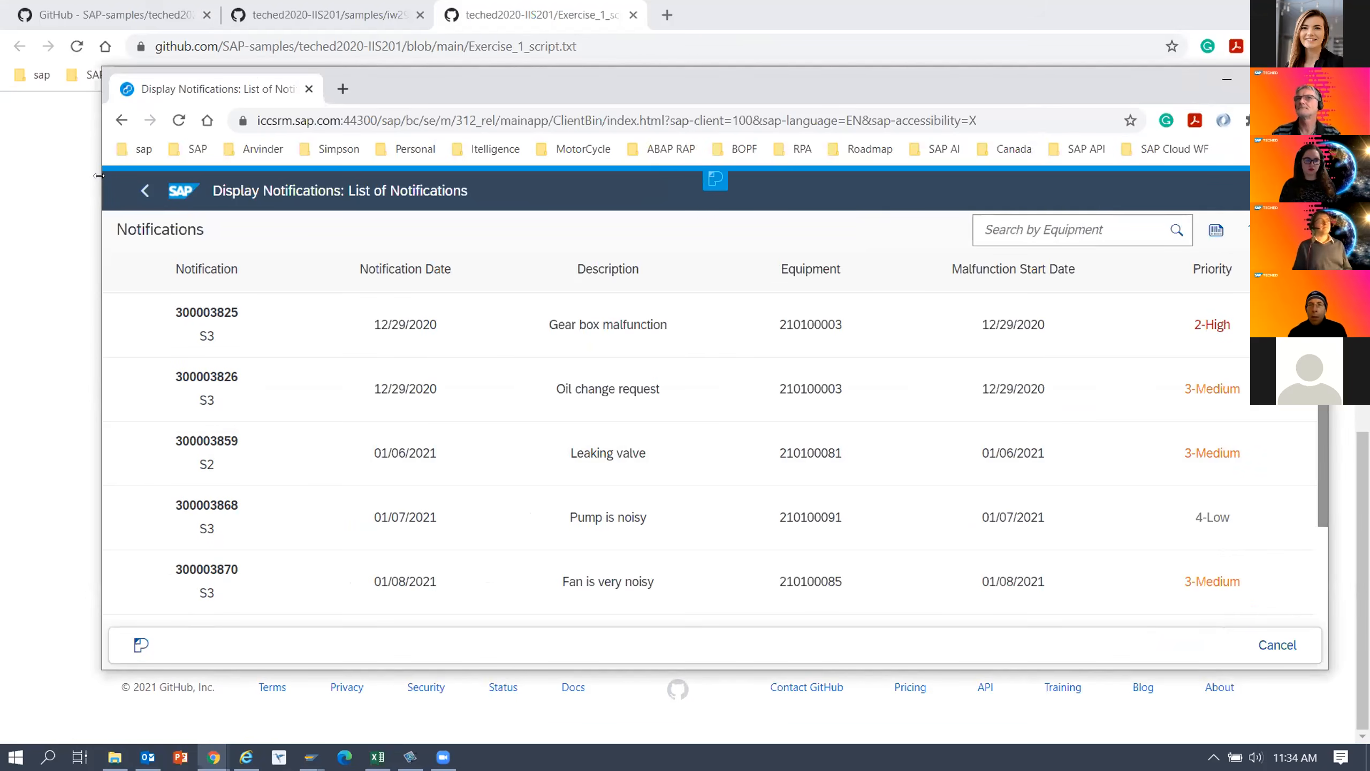
left_click_drag(98, 175, 883, 175)
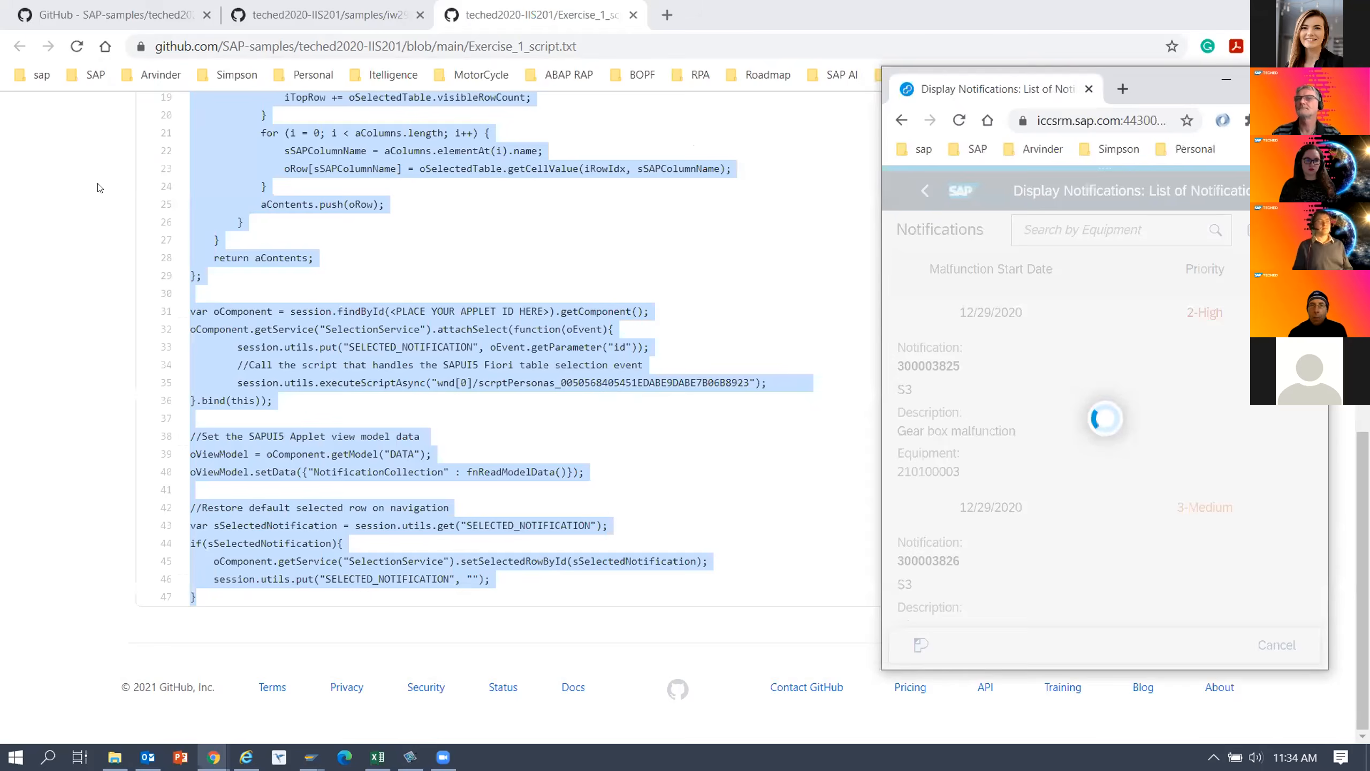
left_click_drag(1136, 87, 936, 75)
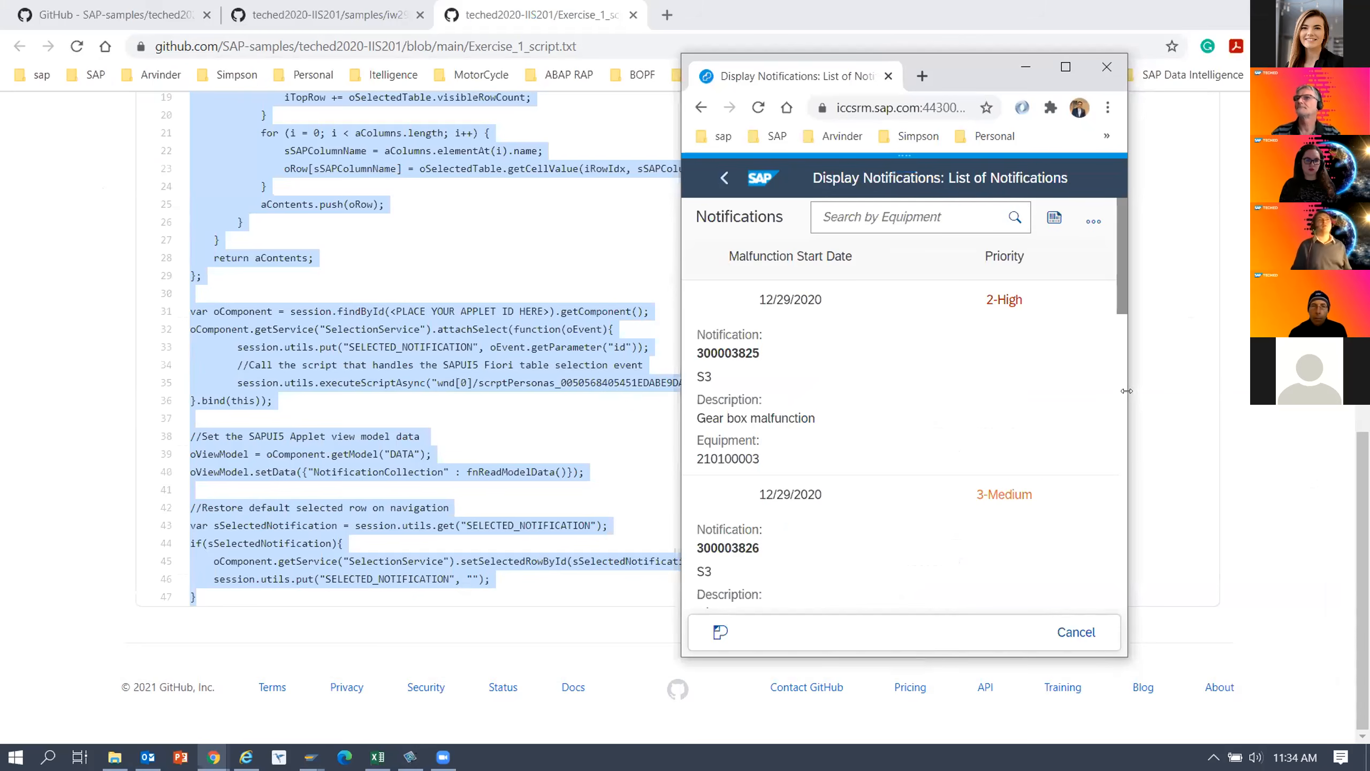
left_click_drag(1126, 394, 1187, 394)
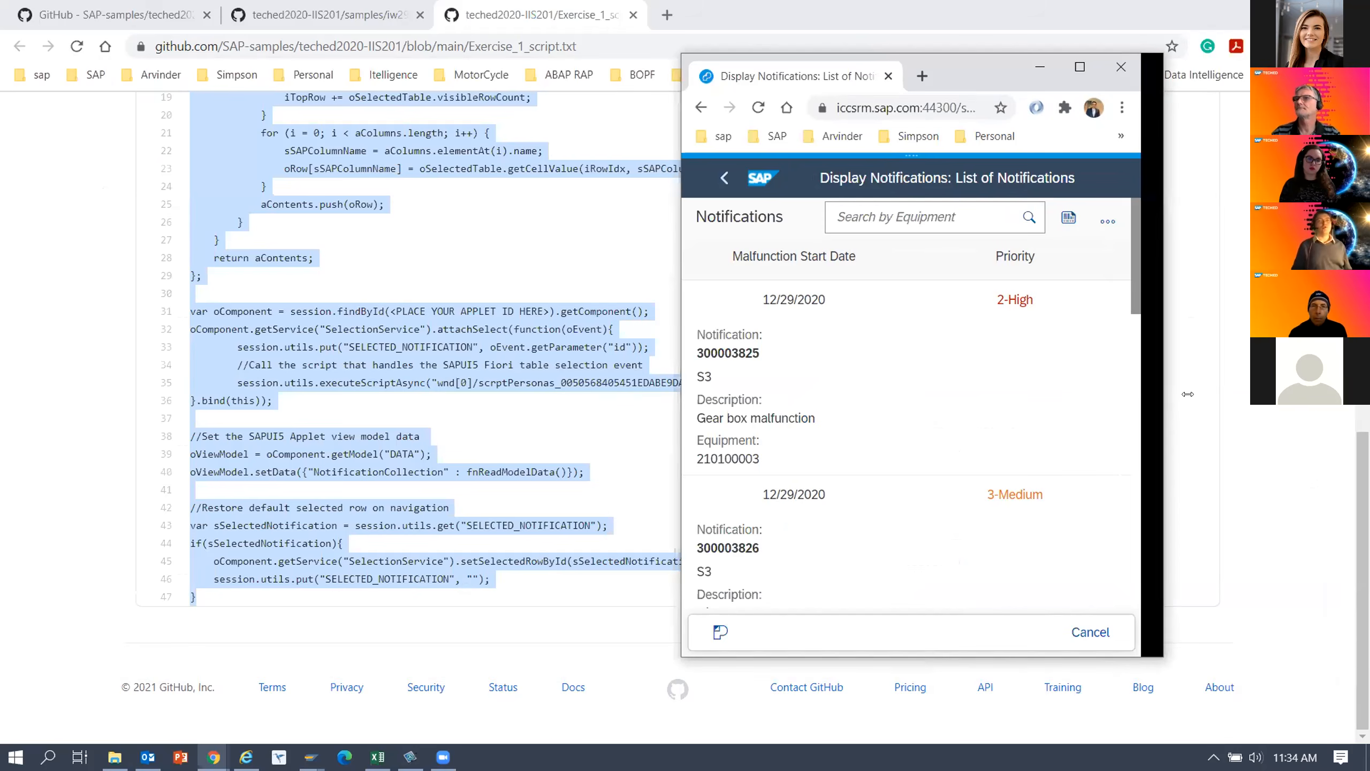
left_click_drag(1188, 394, 1127, 394)
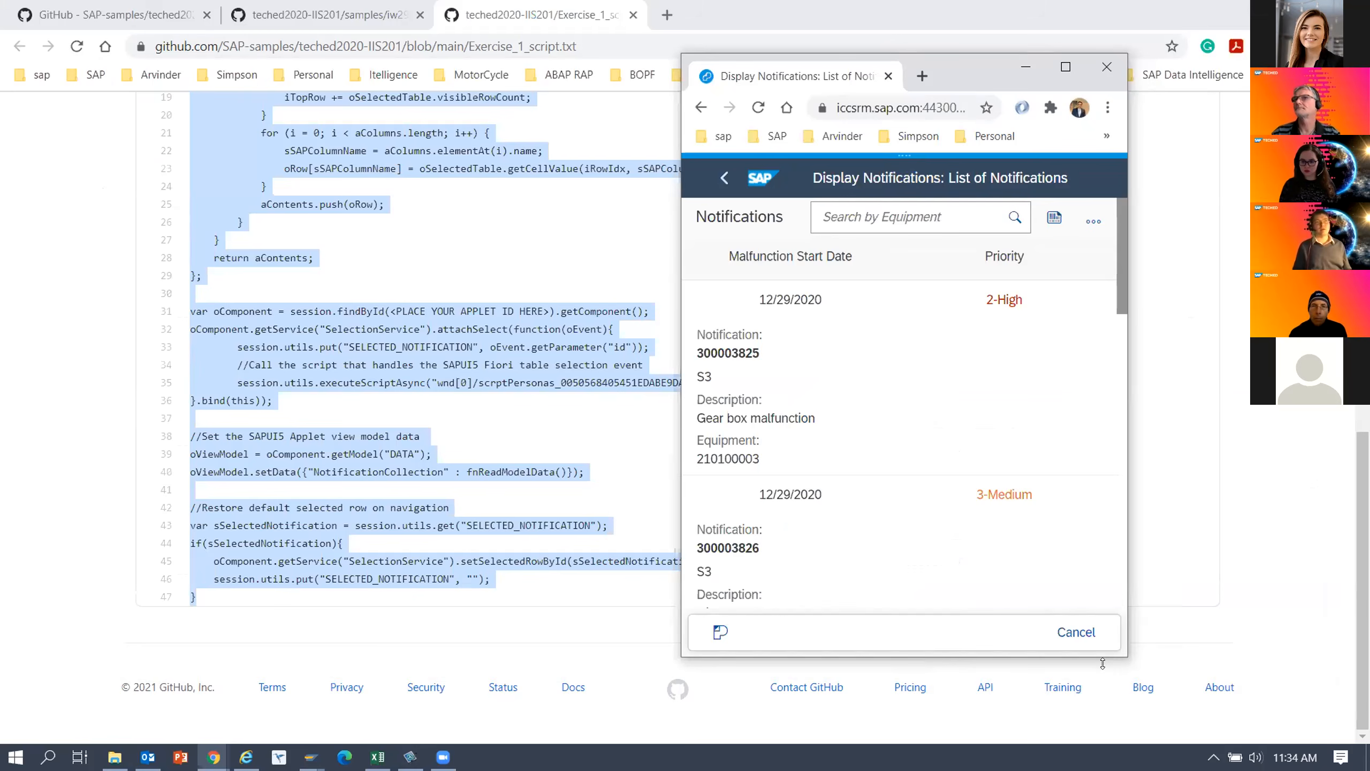
left_click(1066, 68)
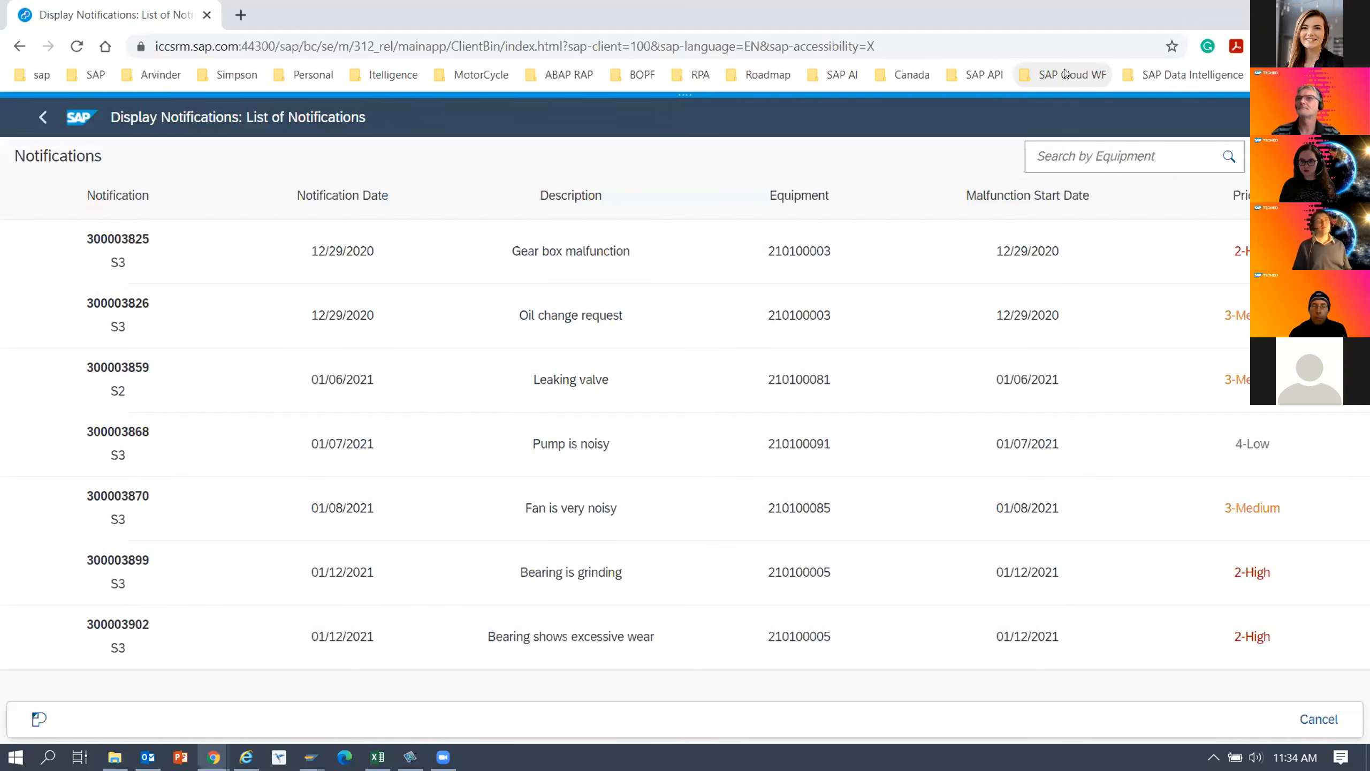
Switch the notifications list to the Original Screen and back to the TECHED-65-DEMO flavor to compare both views.
left_click(681, 110)
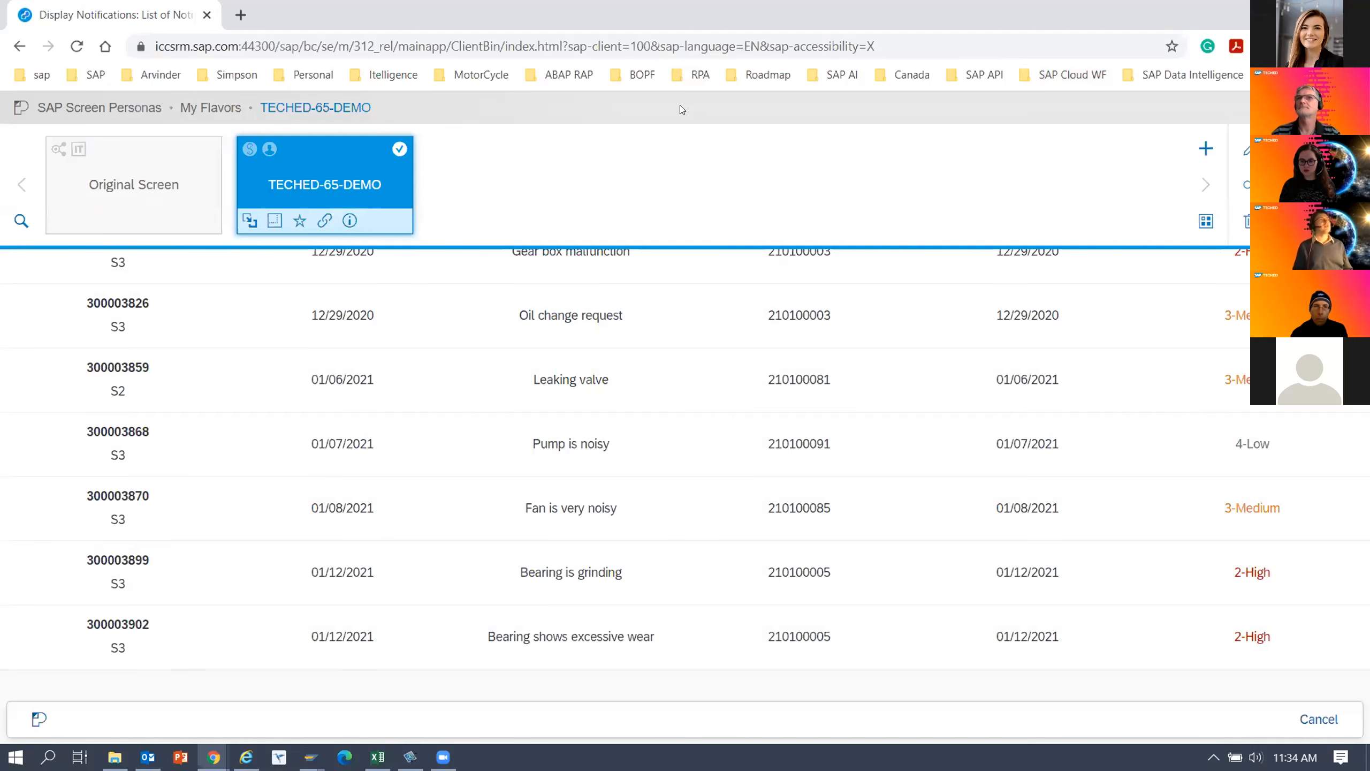
left_click(117, 181)
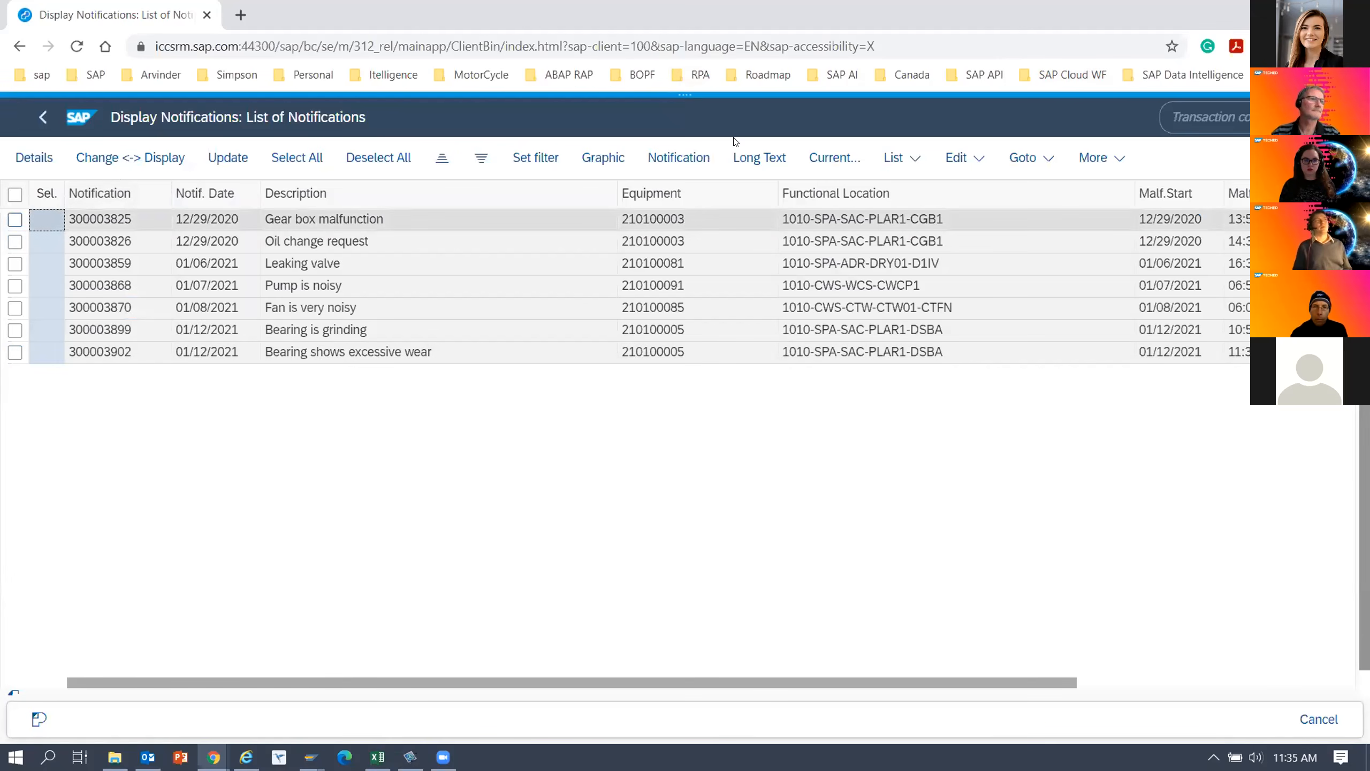
left_click(679, 97)
left_click(319, 175)
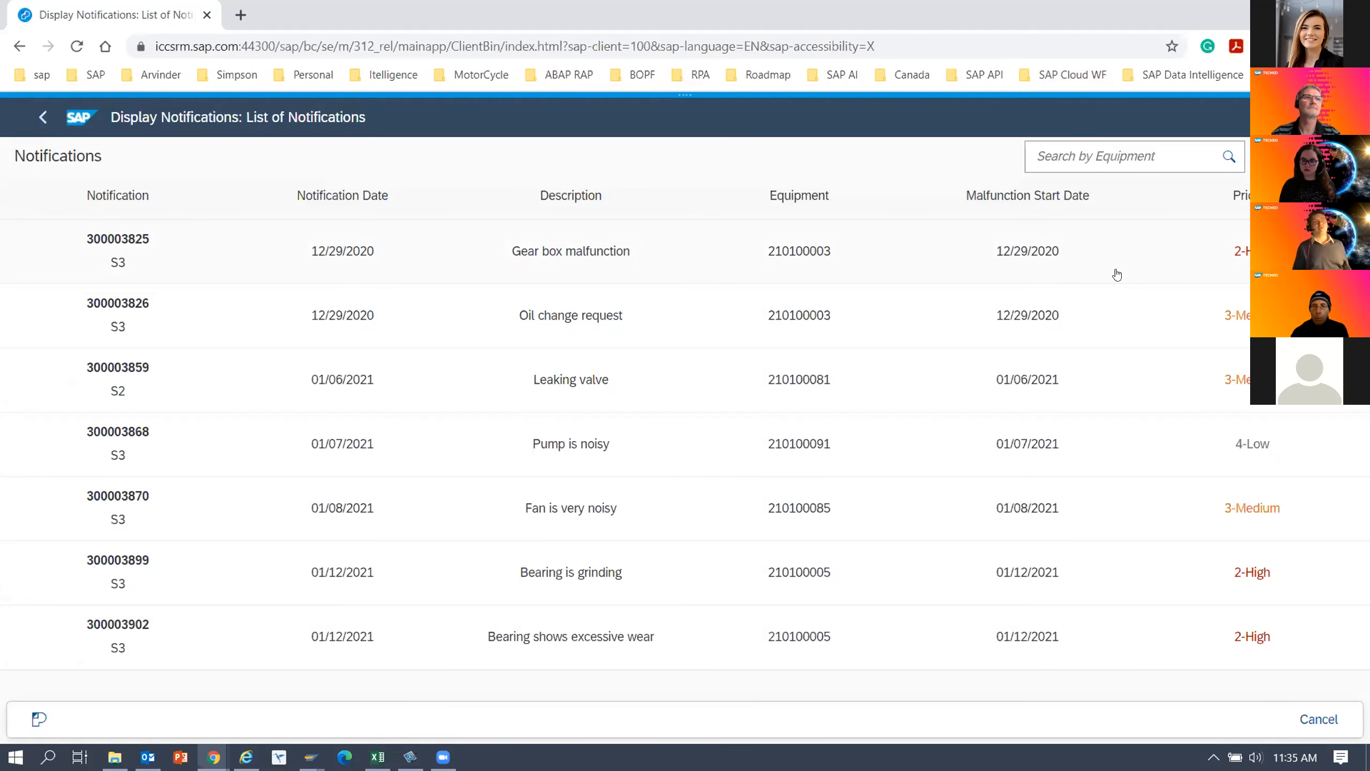
Open the Oil change request notification from the list and display the flavors available for its screen.
left_click(135, 306)
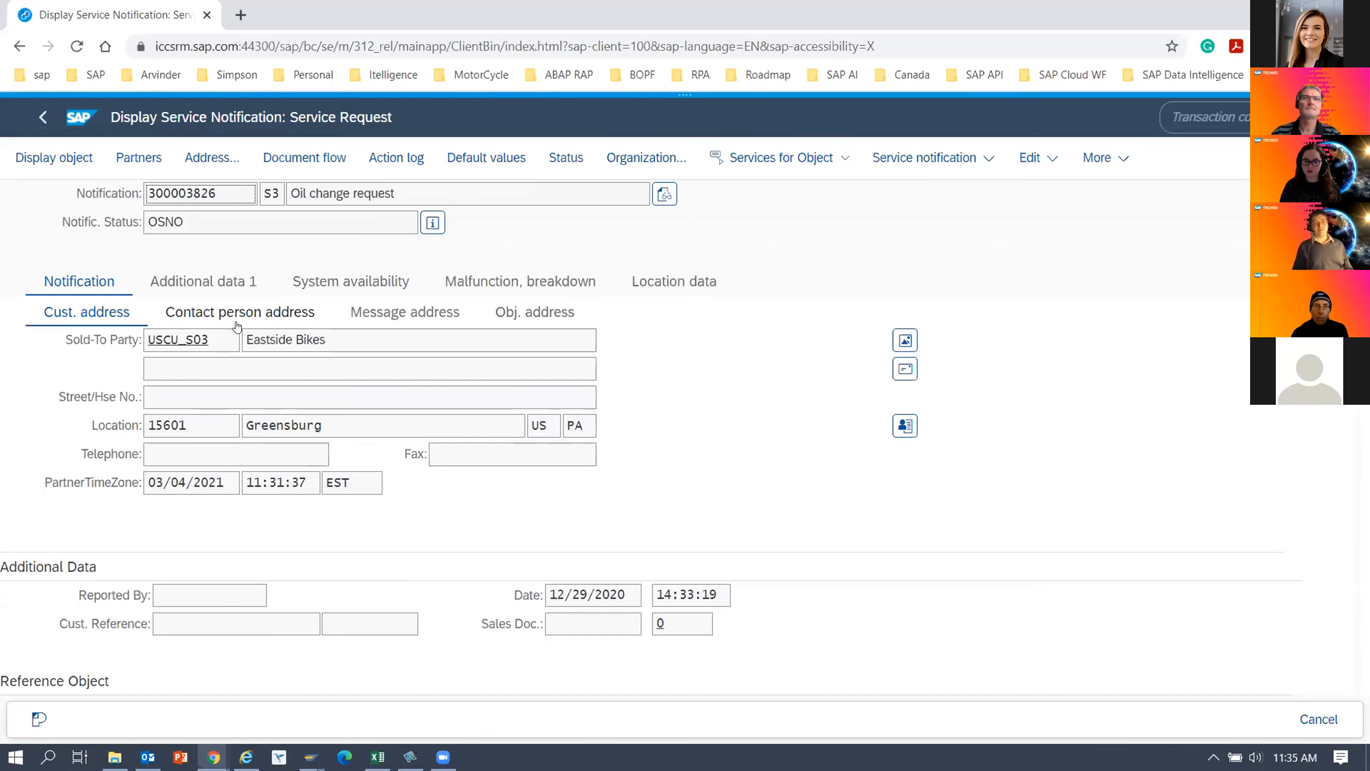
mouse_move(683, 112)
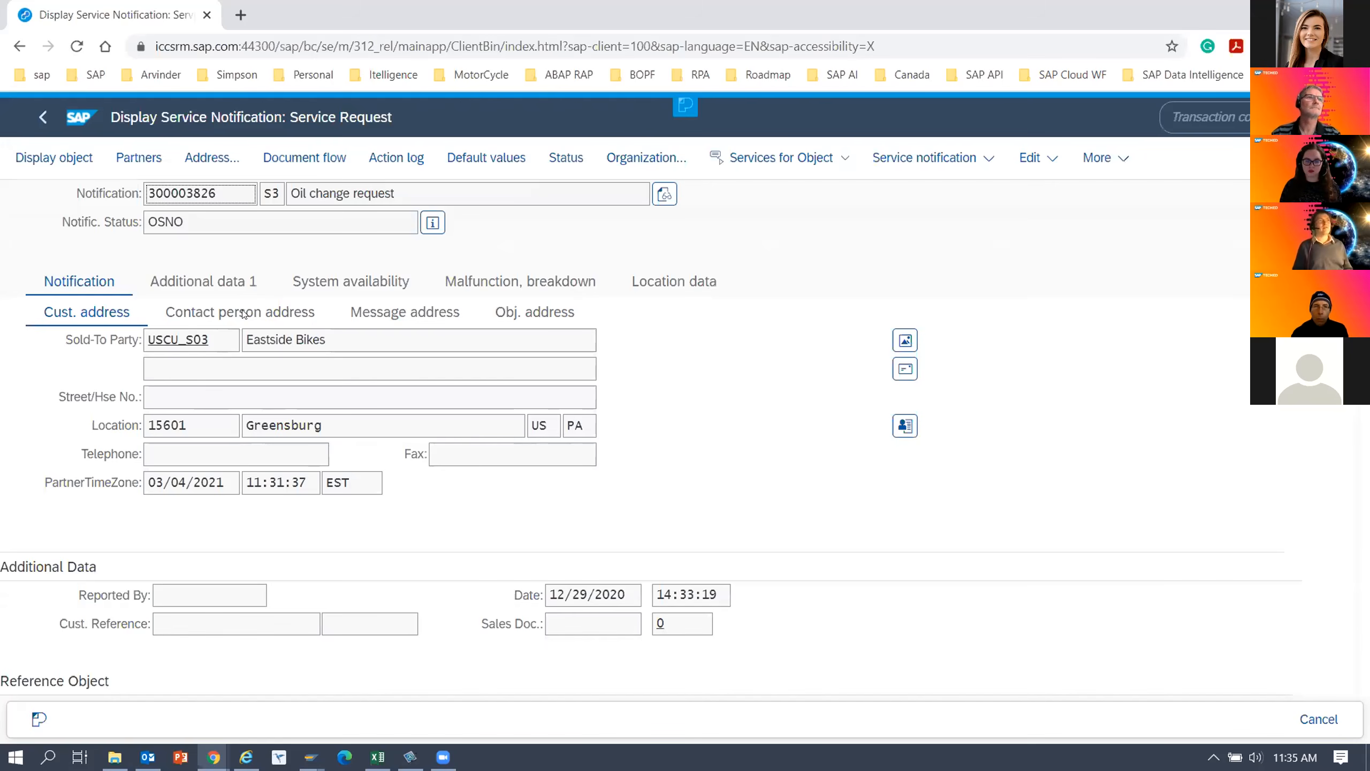
left_click(685, 108)
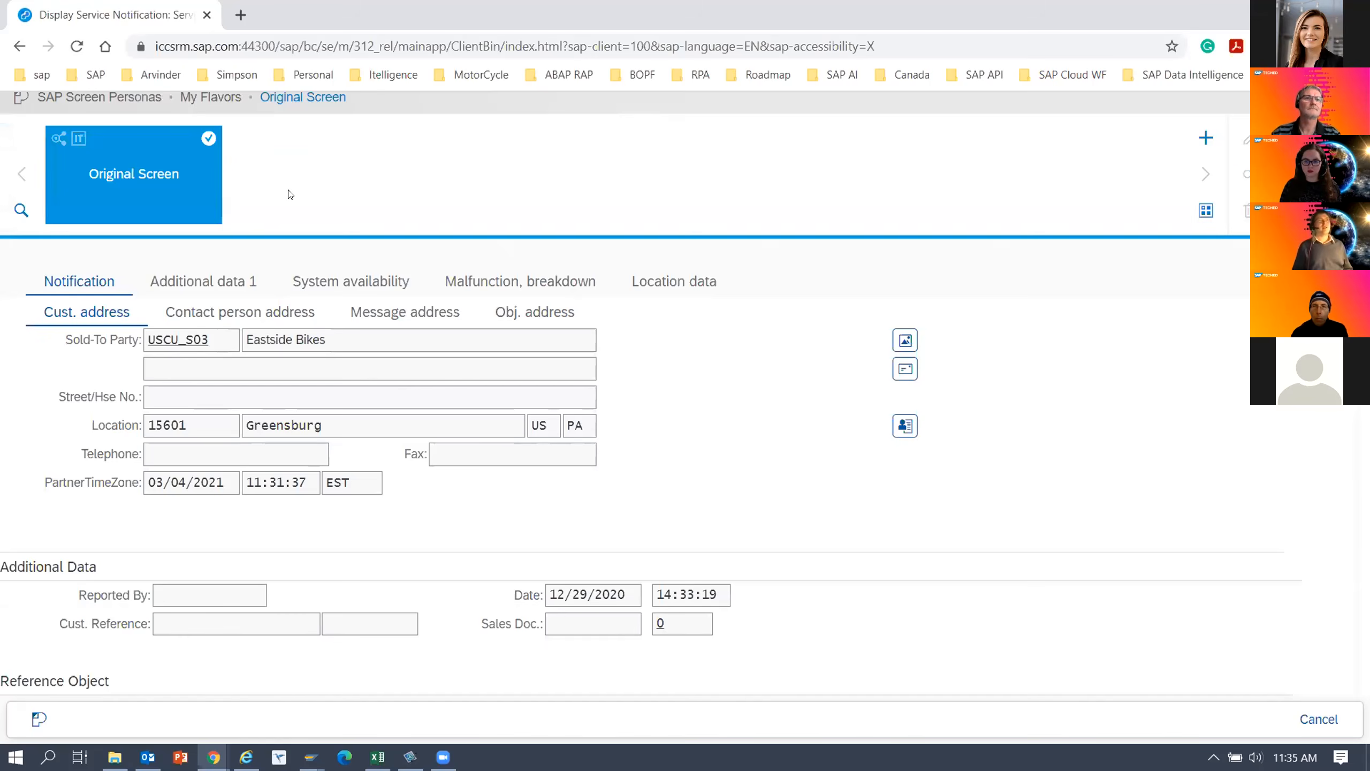
Create a new flavor for the service notification screen with TECHED-65-DEMO-IW53 as both name and description.
left_click(1204, 150)
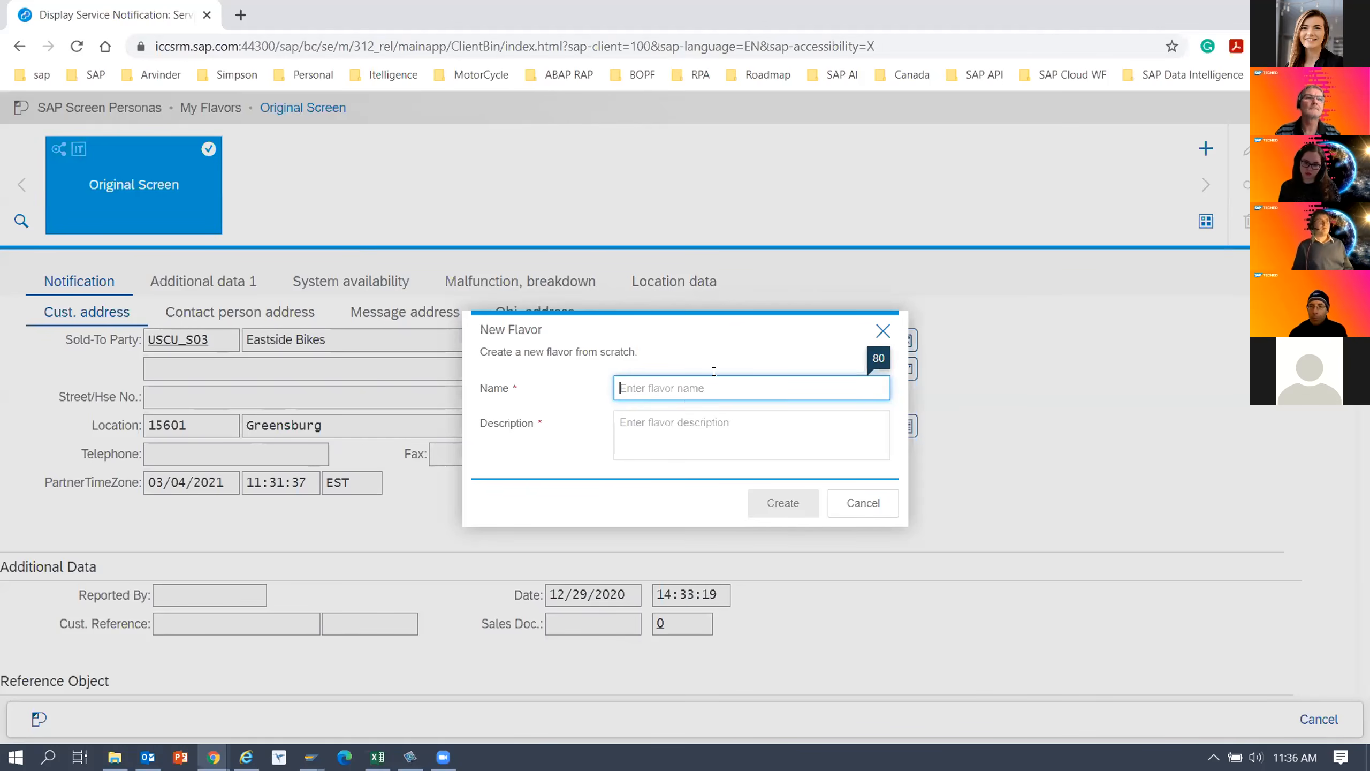
type("TECHED-65")
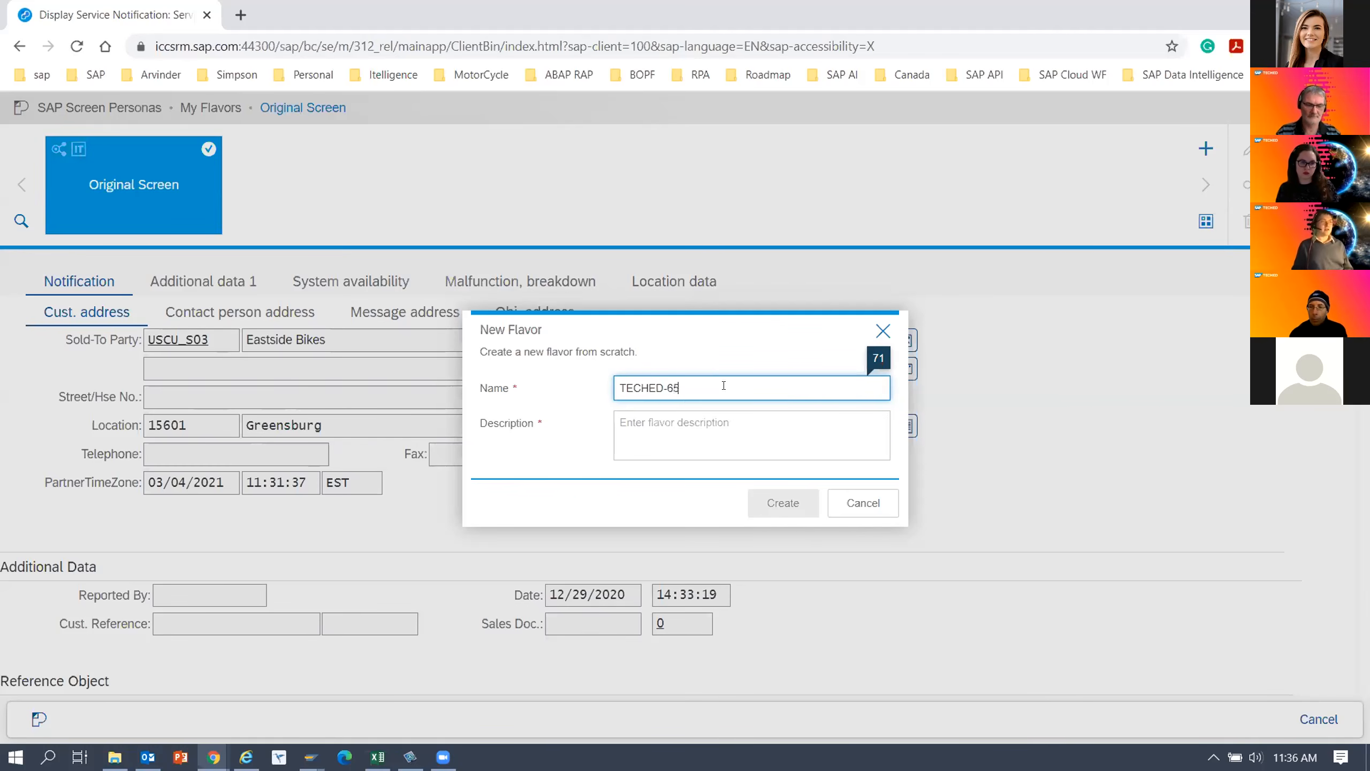
type("-DEMO-")
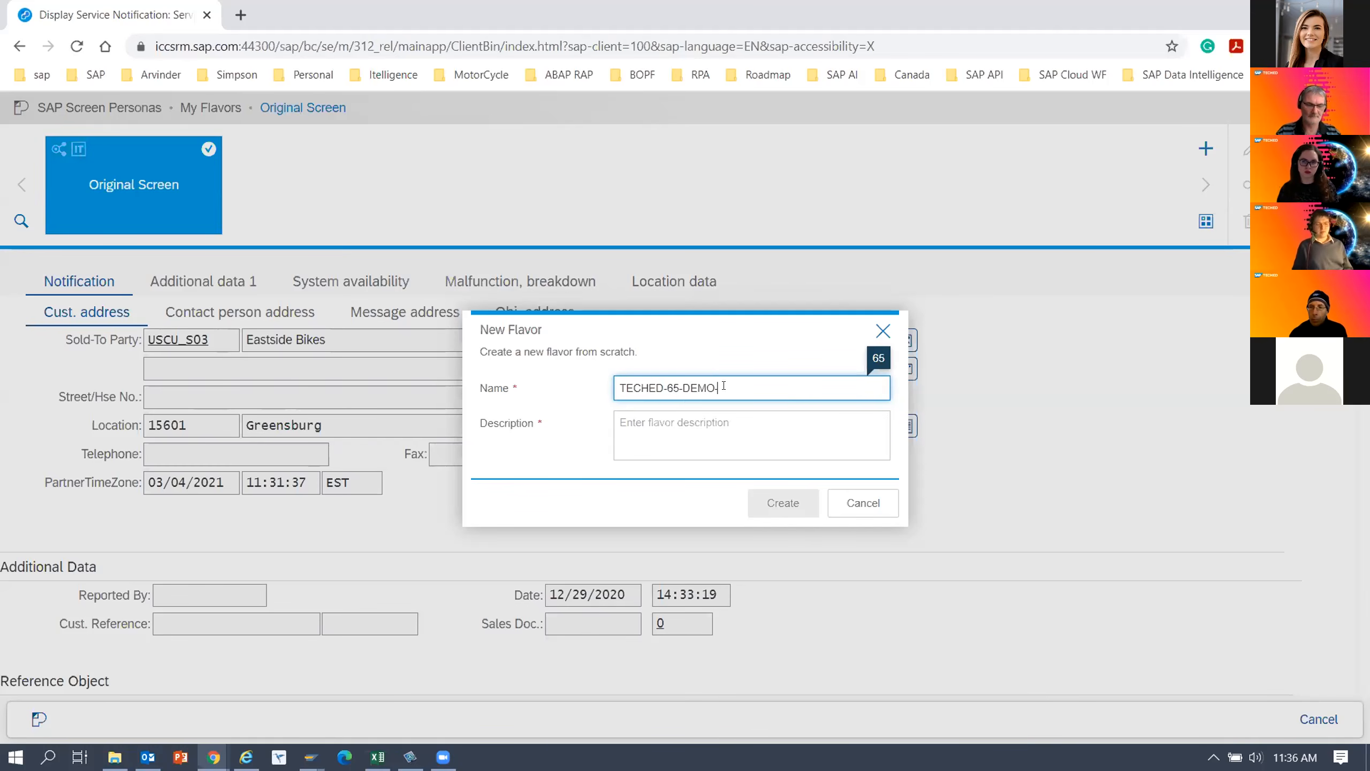
type("IW53")
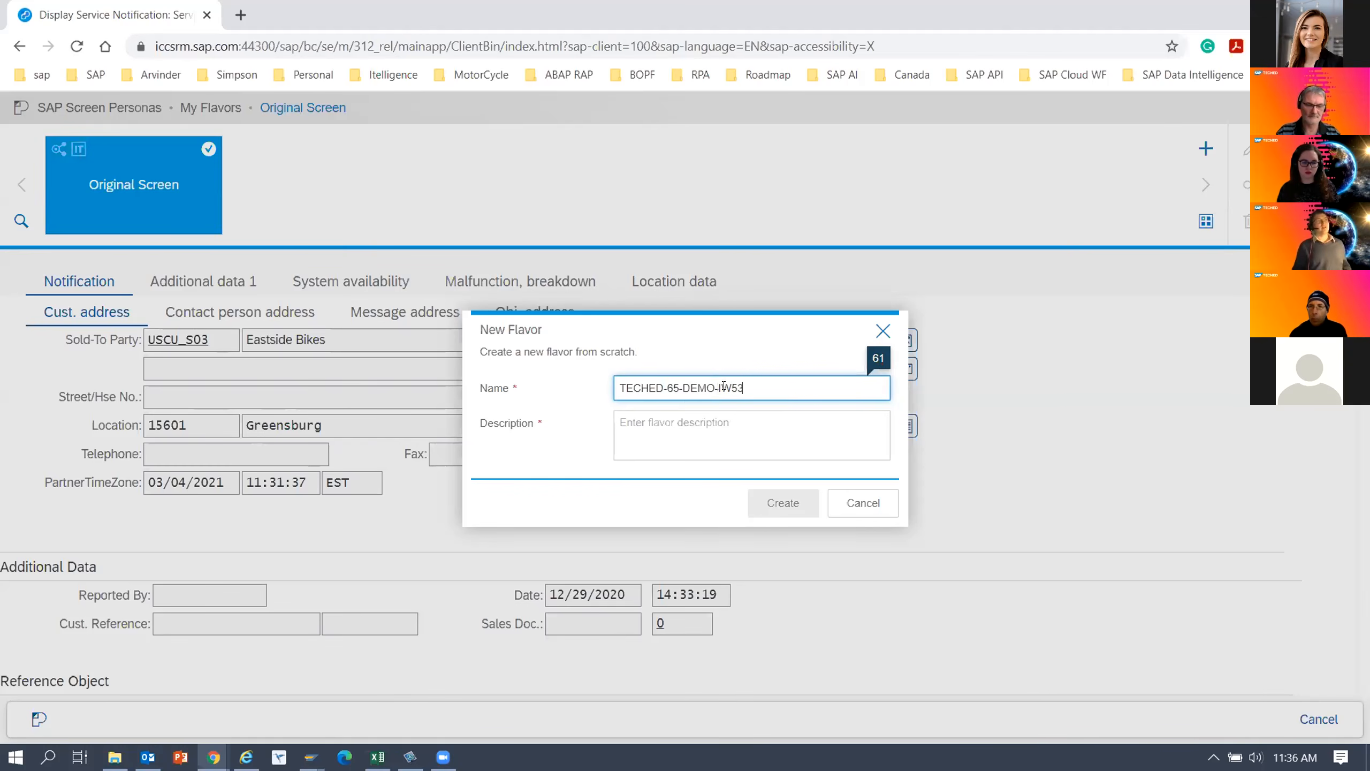
left_click_drag(744, 388, 616, 387)
key("ctrl+c")
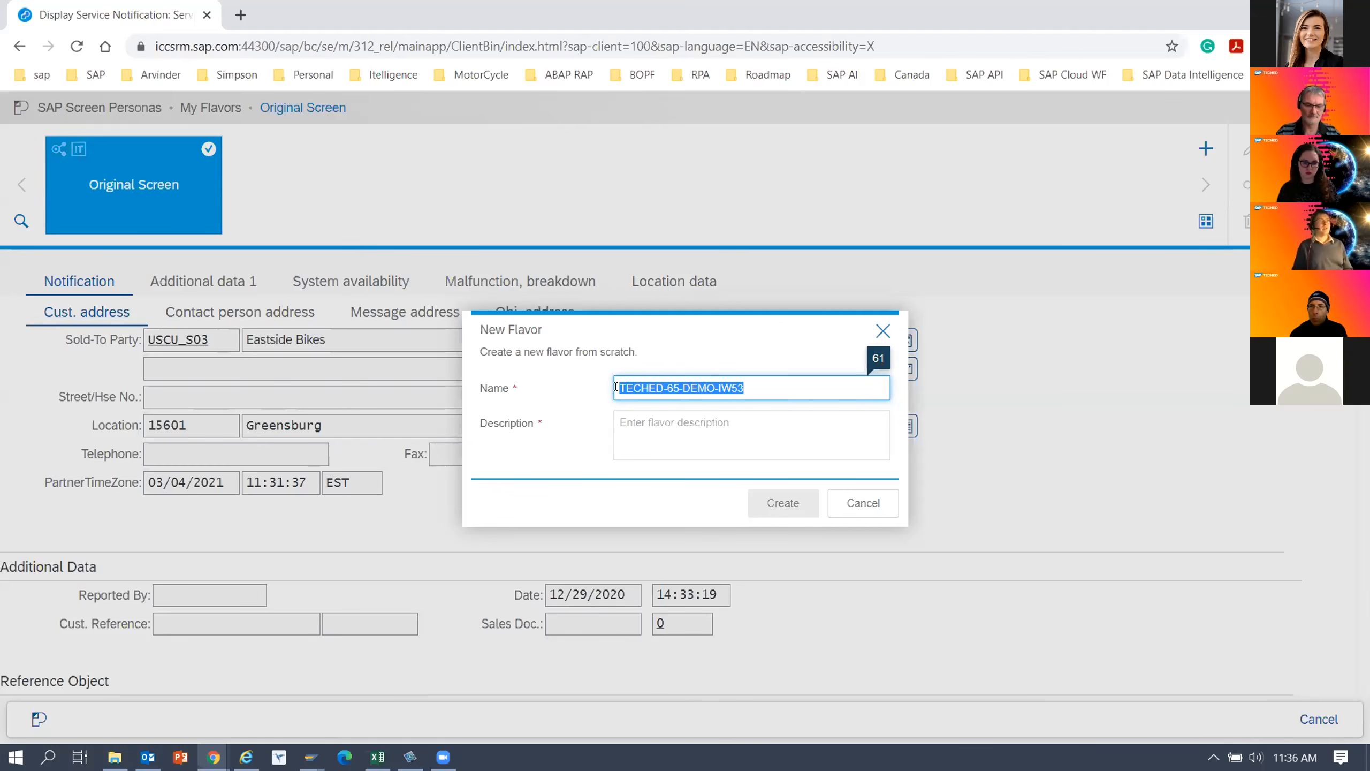
left_click(658, 433)
key("ctrl+v")
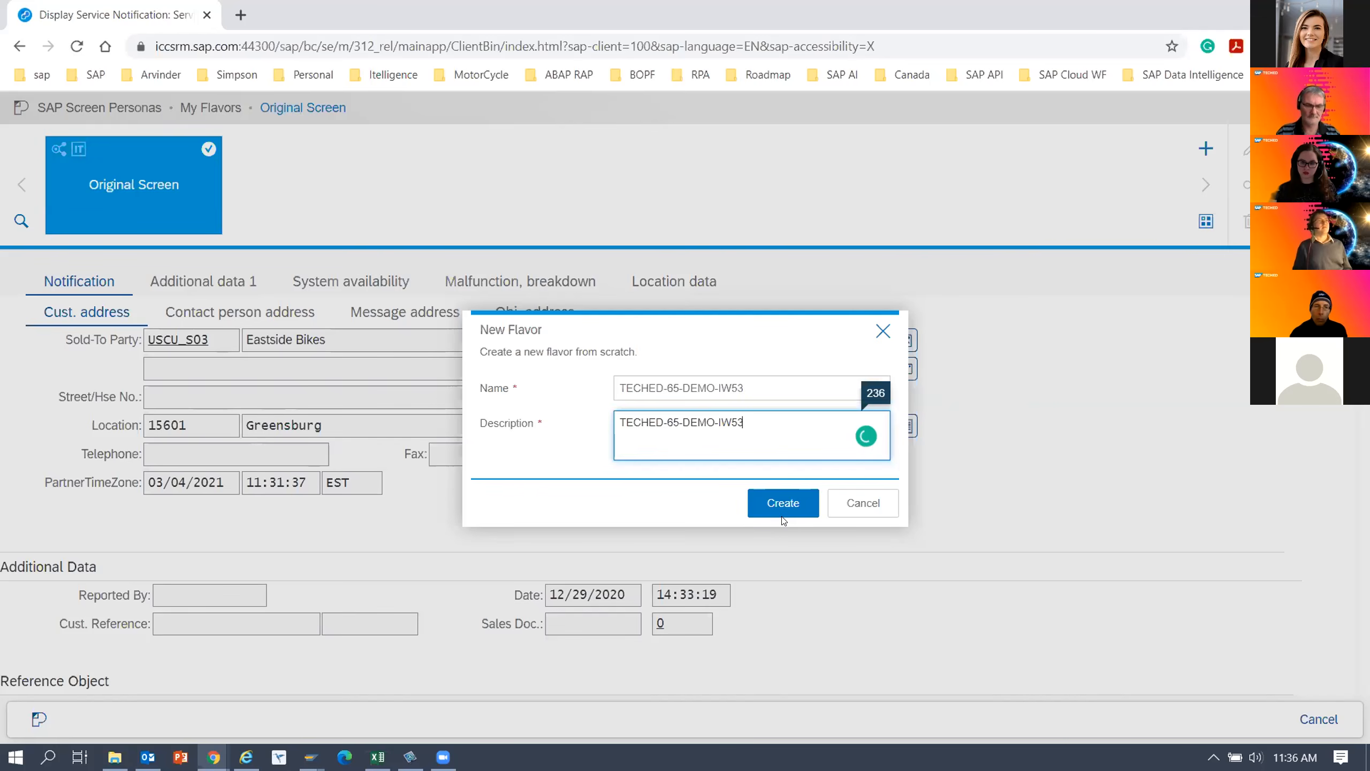
left_click(786, 510)
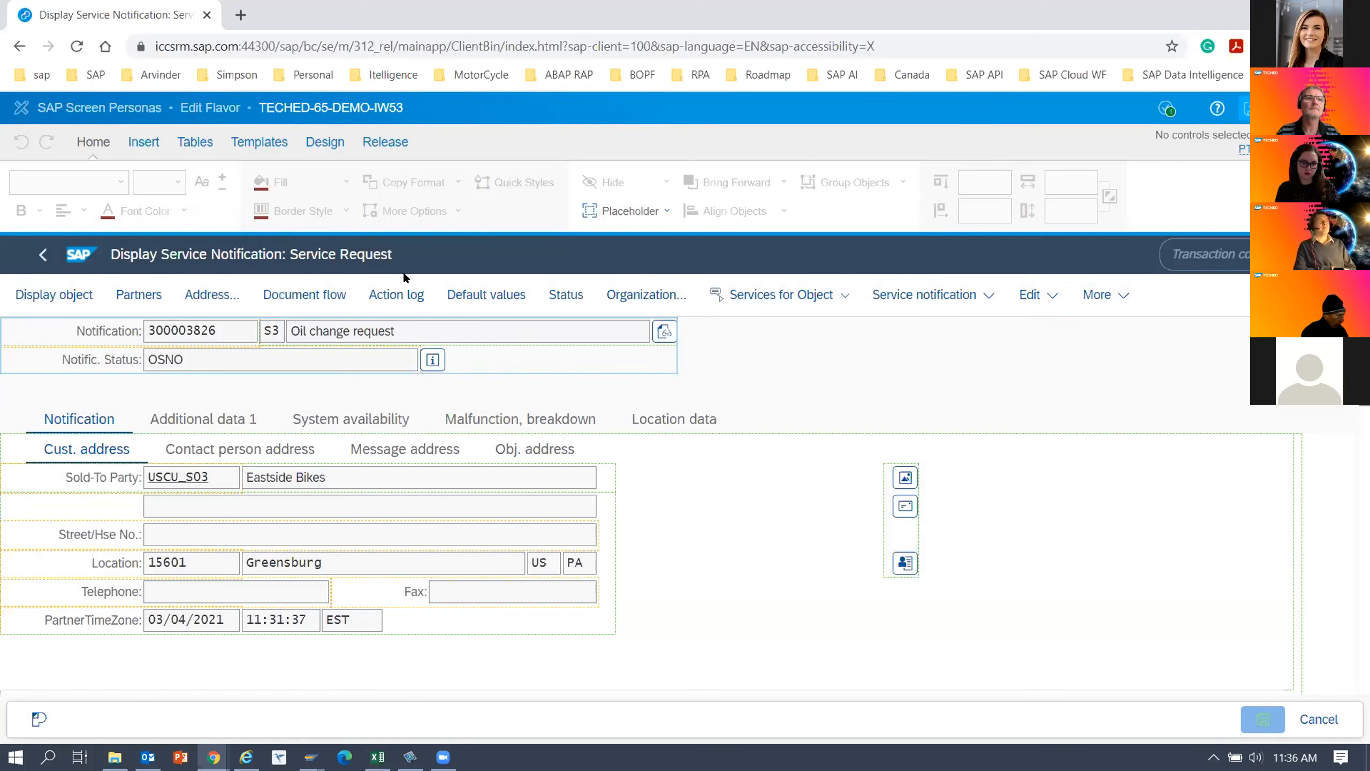
Hide the header toolbar and the transaction code field on the service notification screen.
left_click(1167, 301)
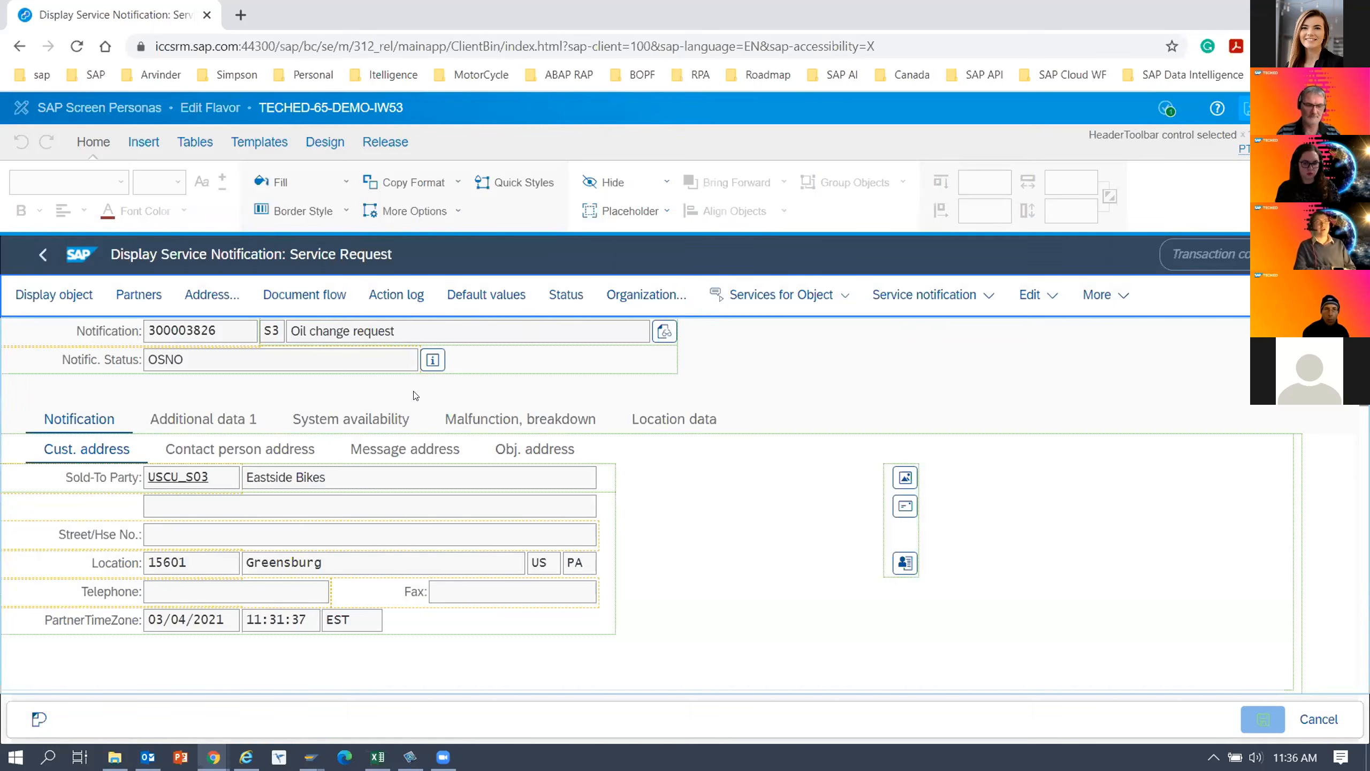
left_click(1214, 251, "ctrl")
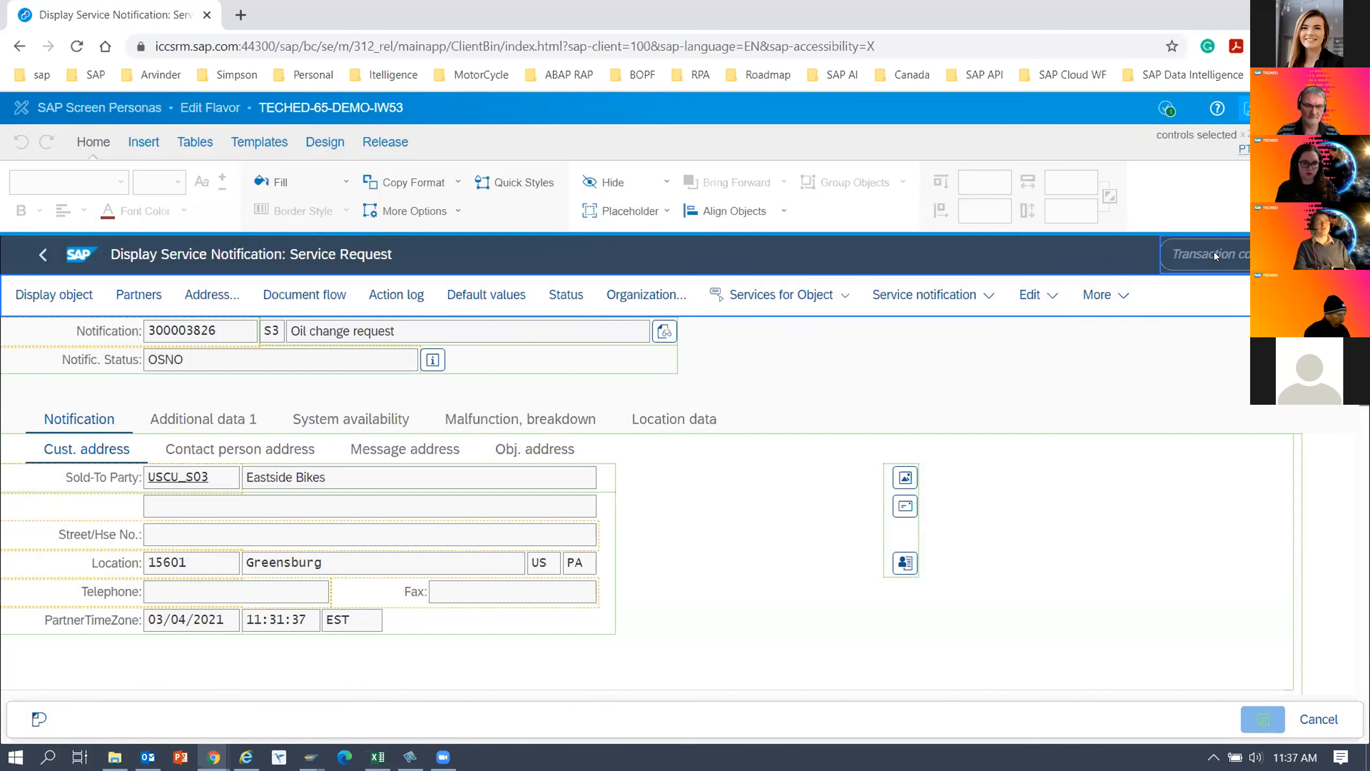
left_click(614, 182)
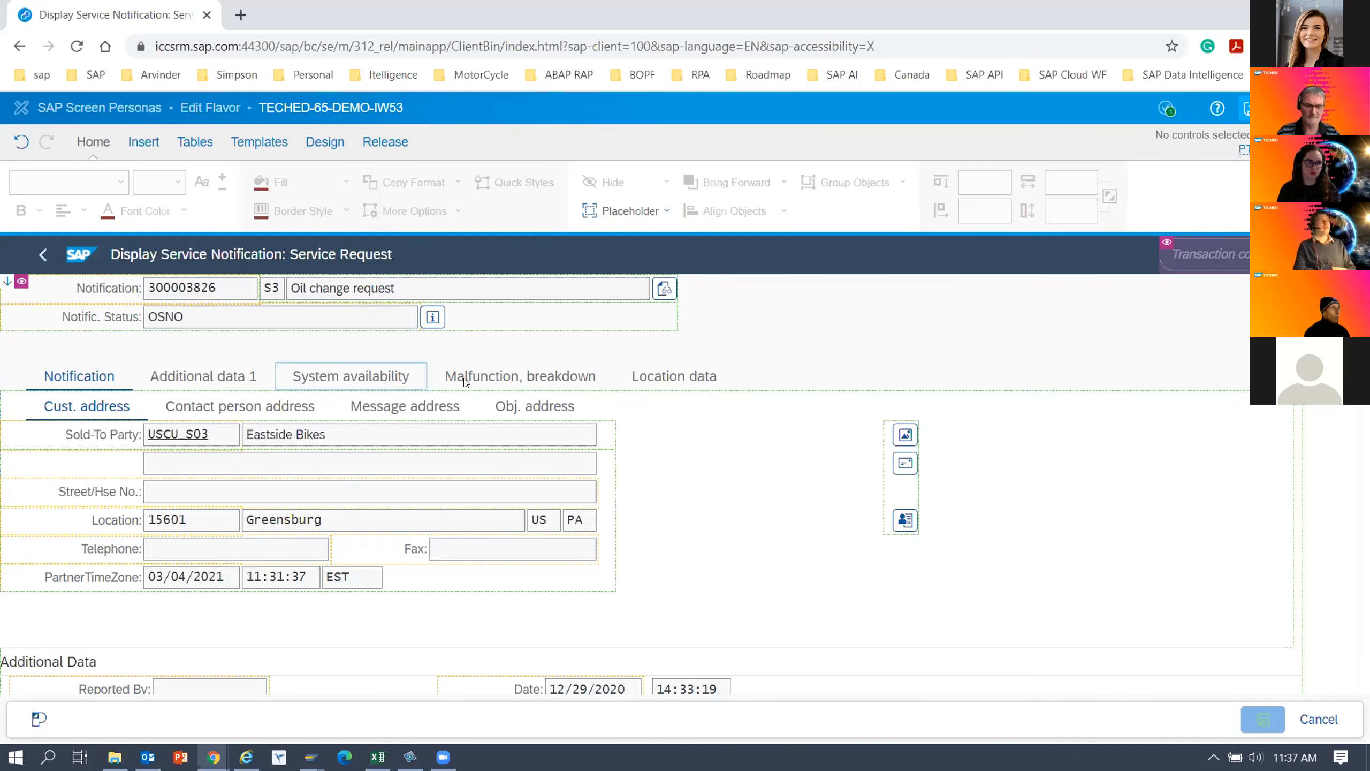
Enable Helper Lines and Snap Mode for designing the flavor.
left_click(325, 142)
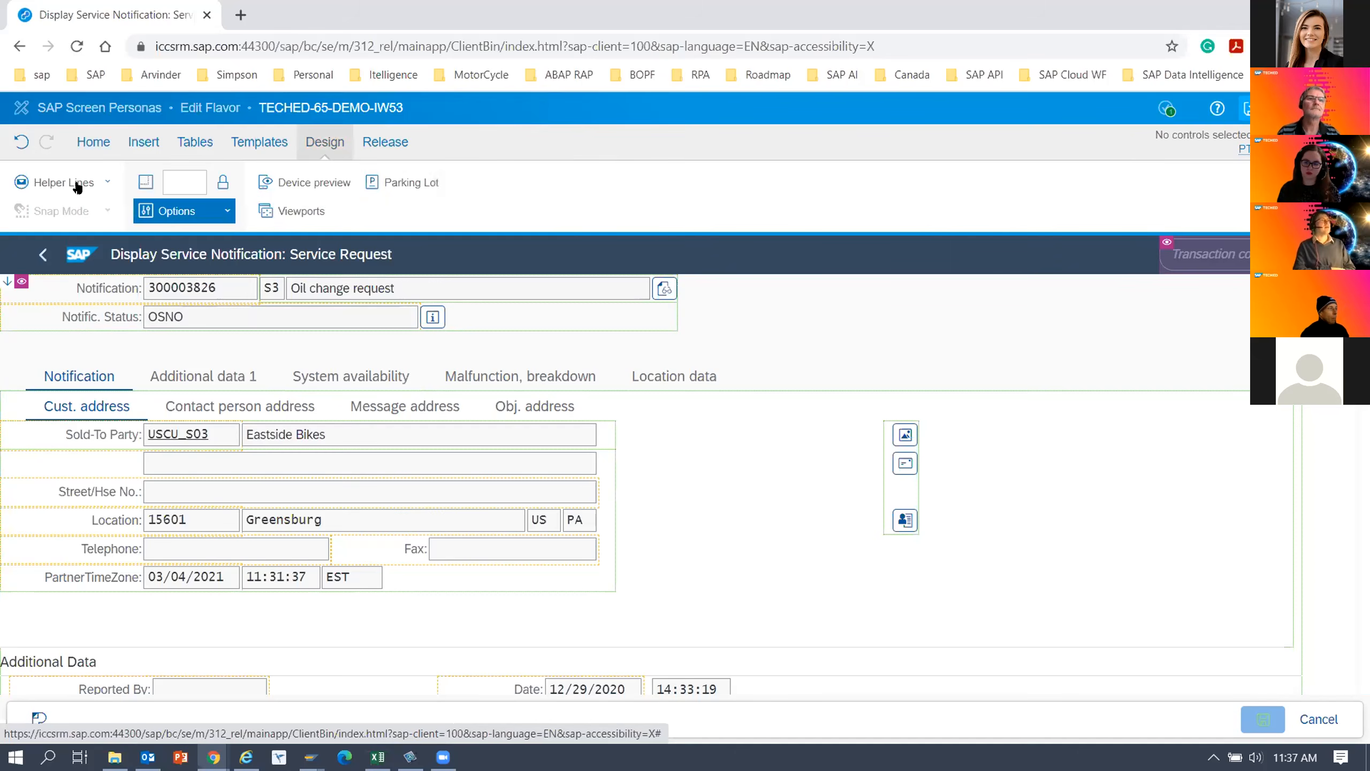
left_click(103, 182)
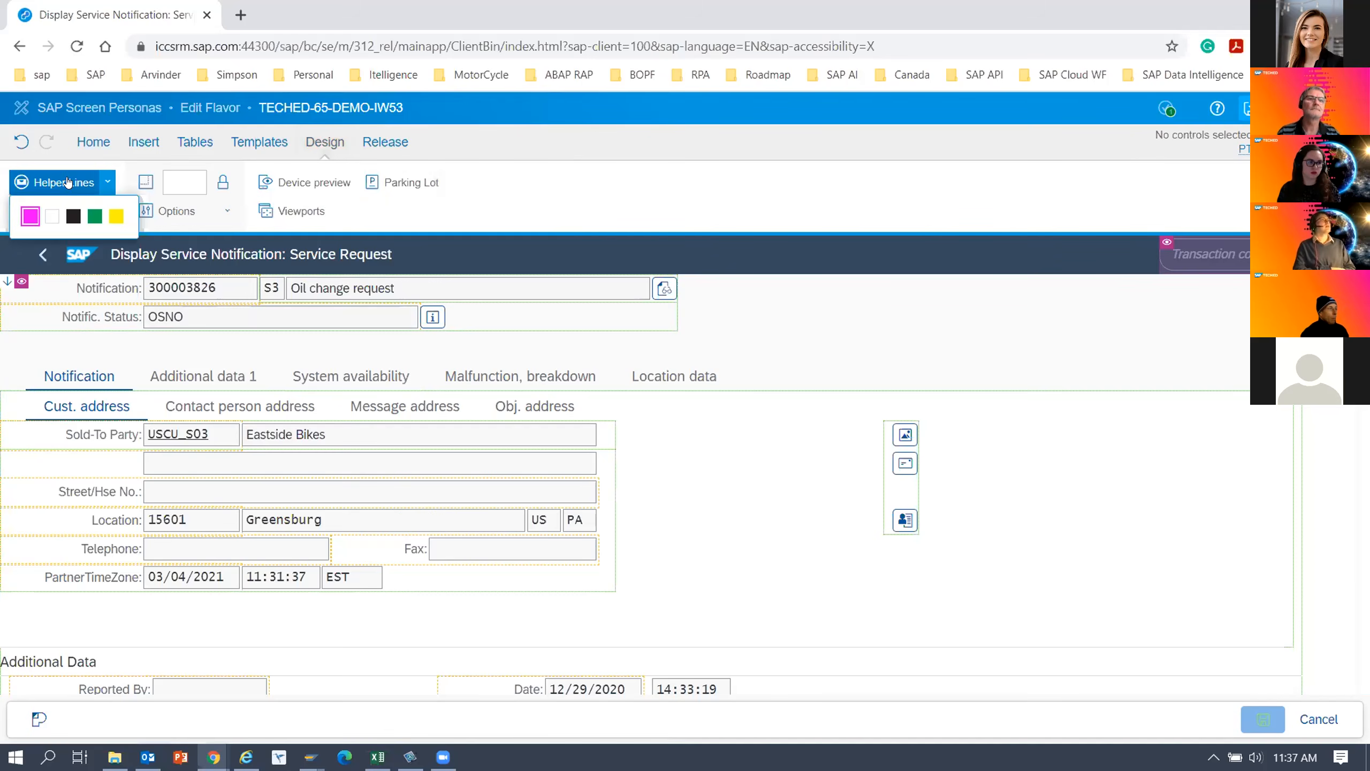
left_click(64, 183)
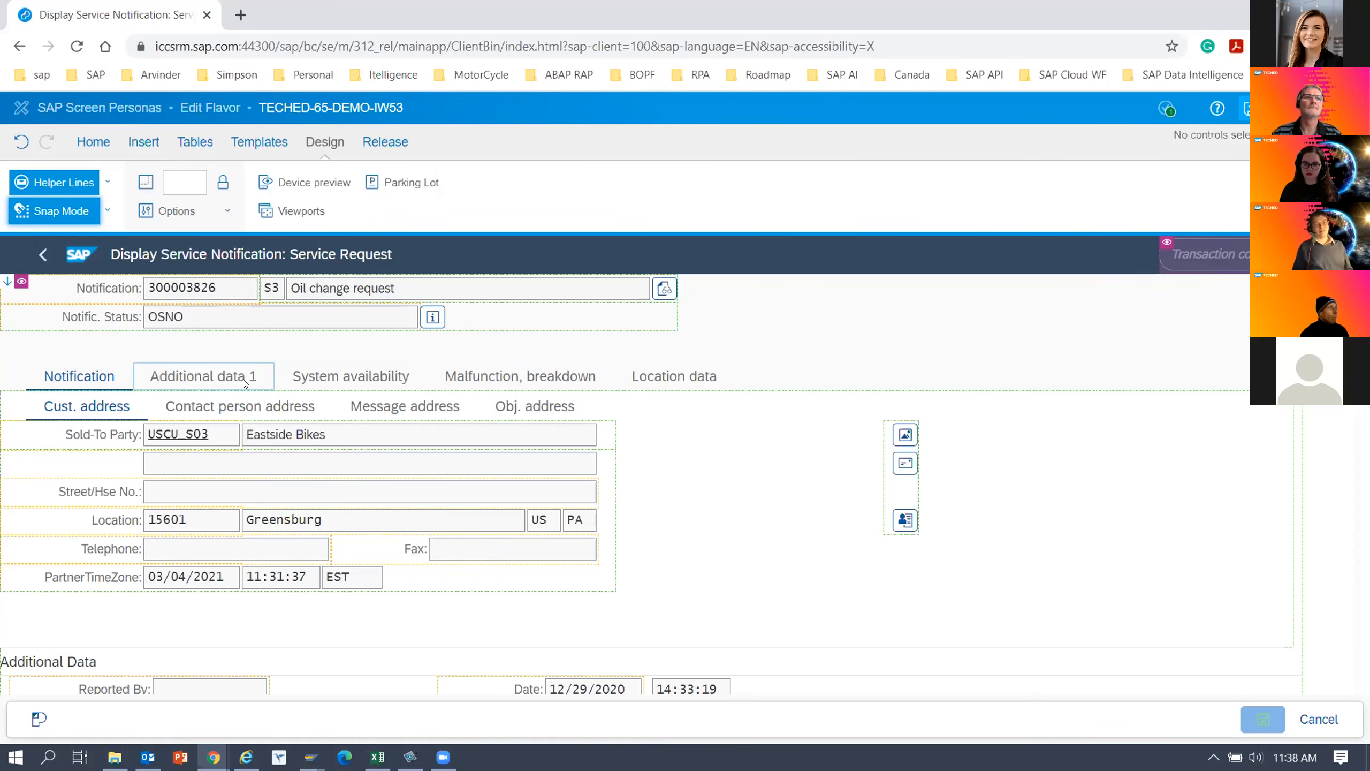
Hide the Additional data 1 and System availability tabs together.
left_click(246, 383)
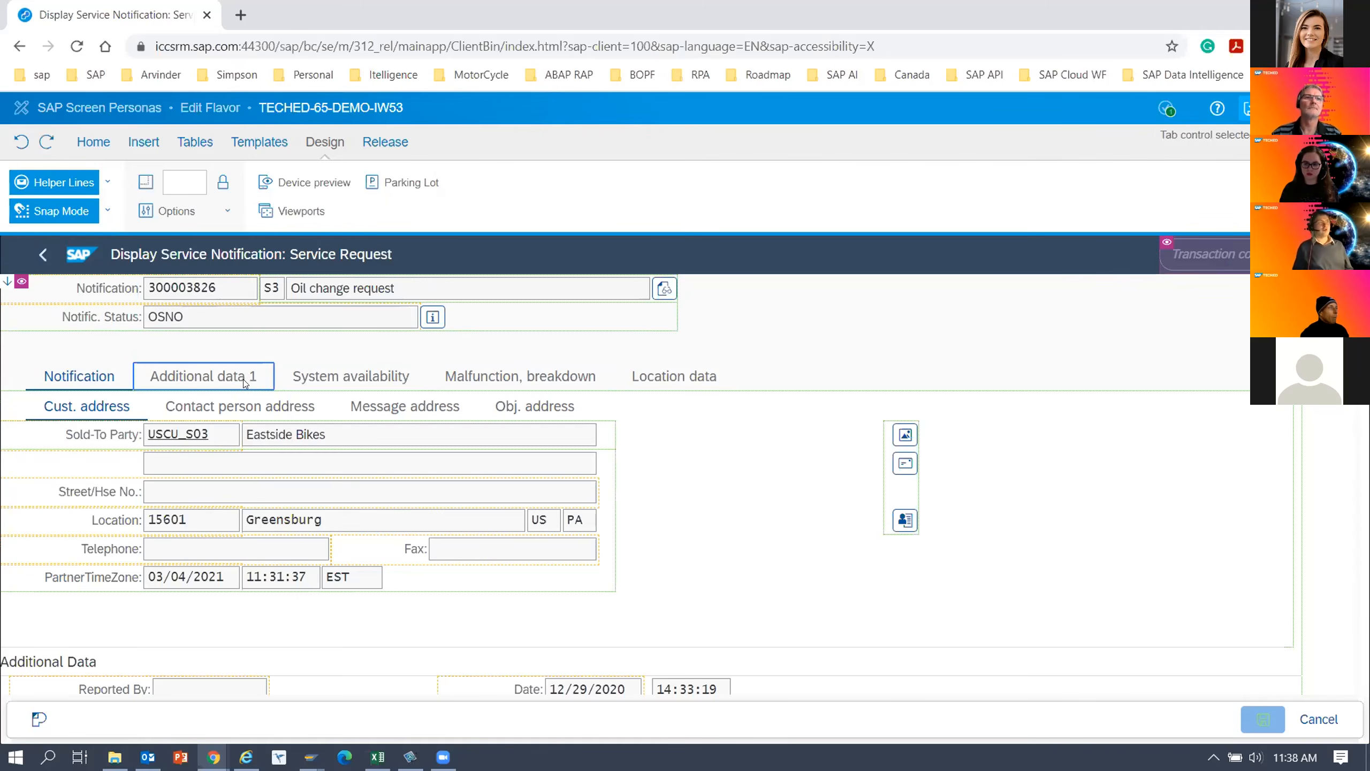
left_click(318, 381, "ctrl")
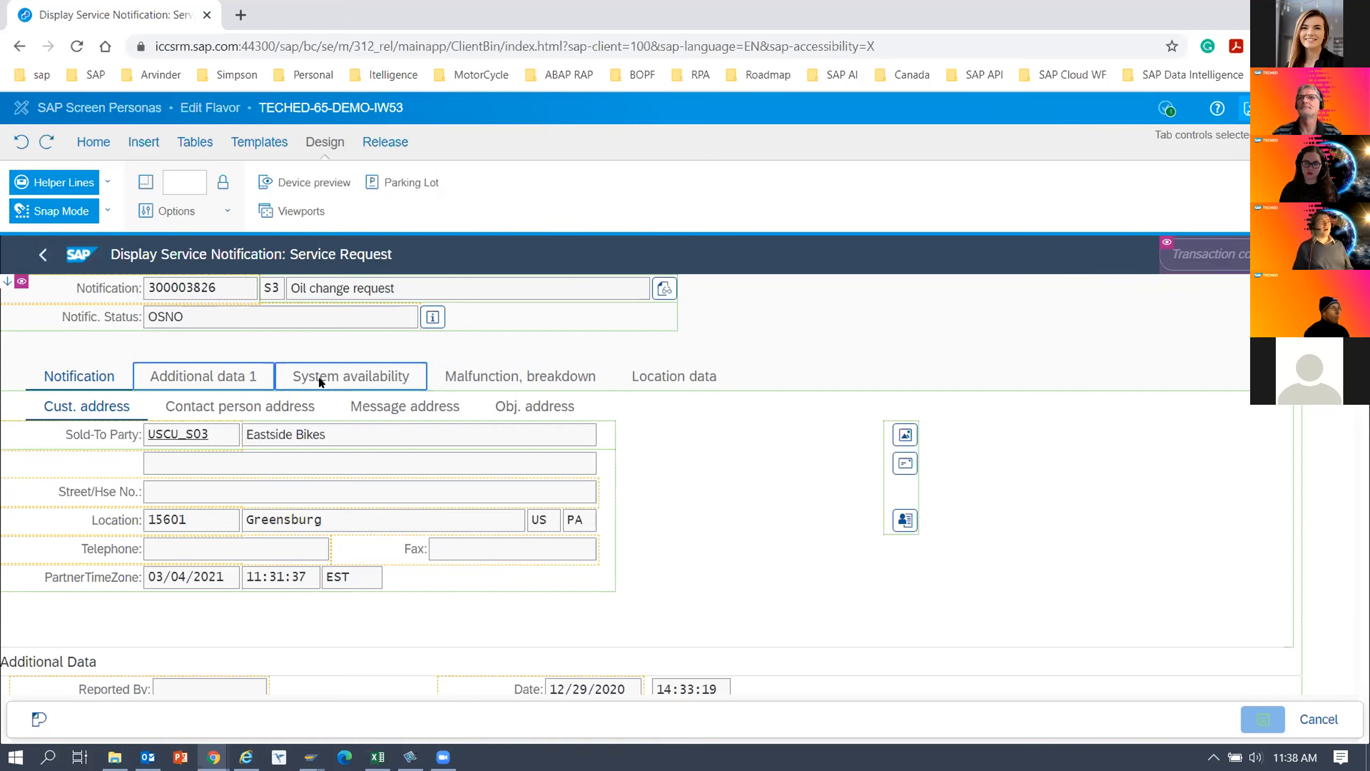
right_click(318, 381)
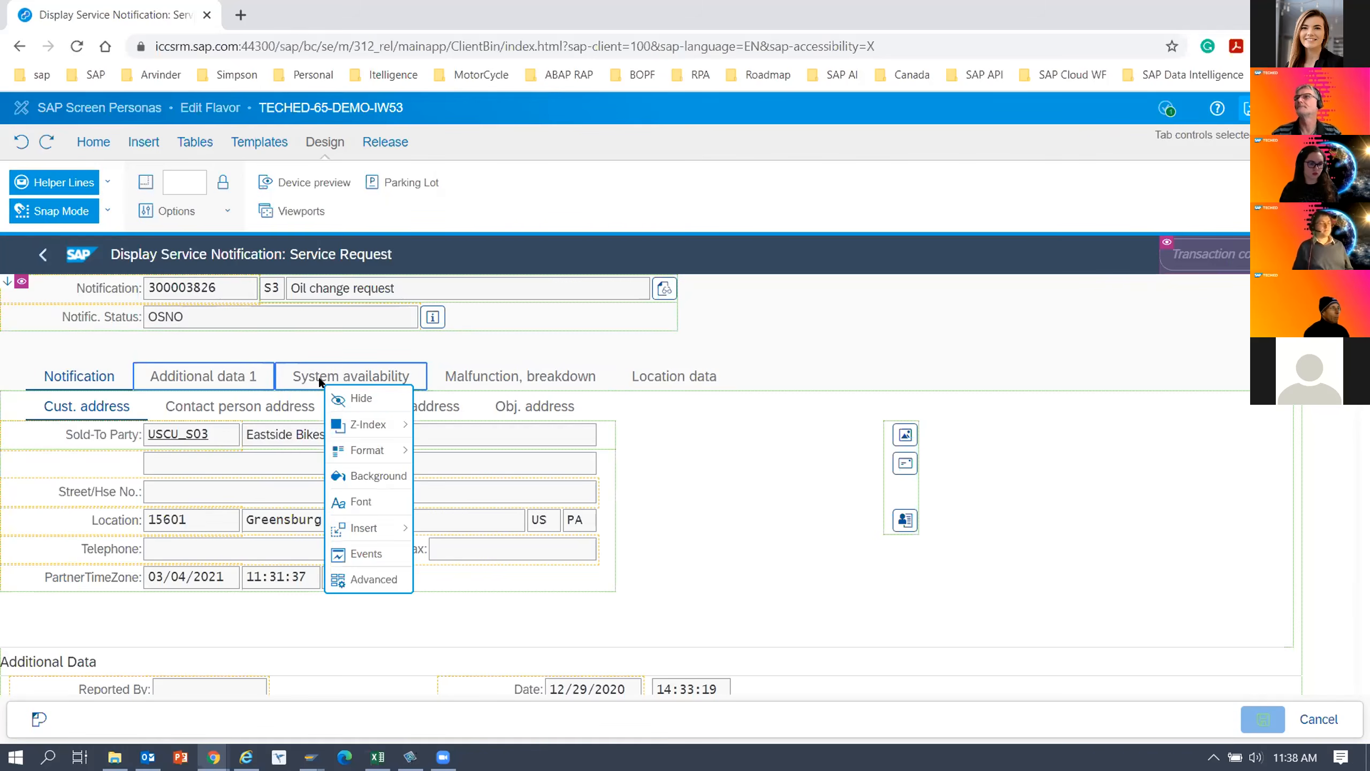
left_click(351, 397)
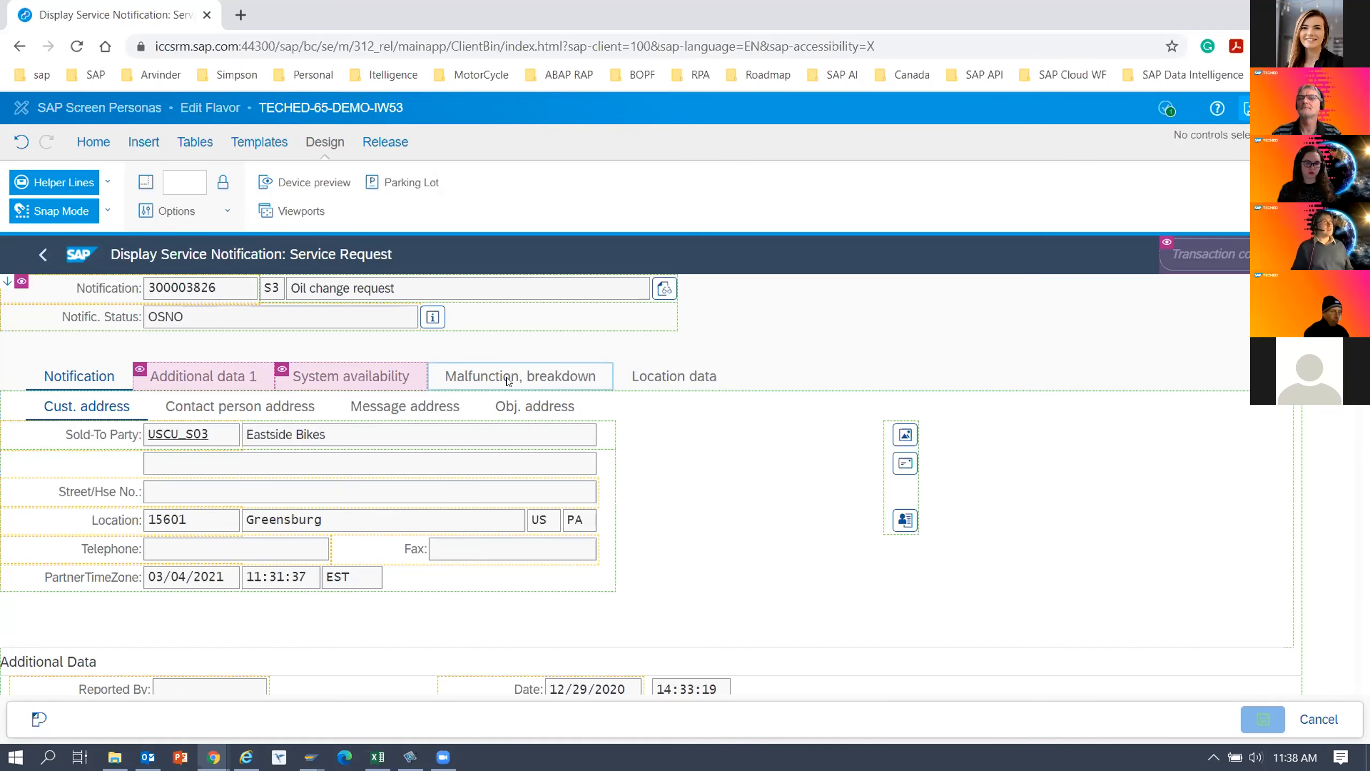
Replace the label text of the Notification tab with Details.
left_click(80, 376)
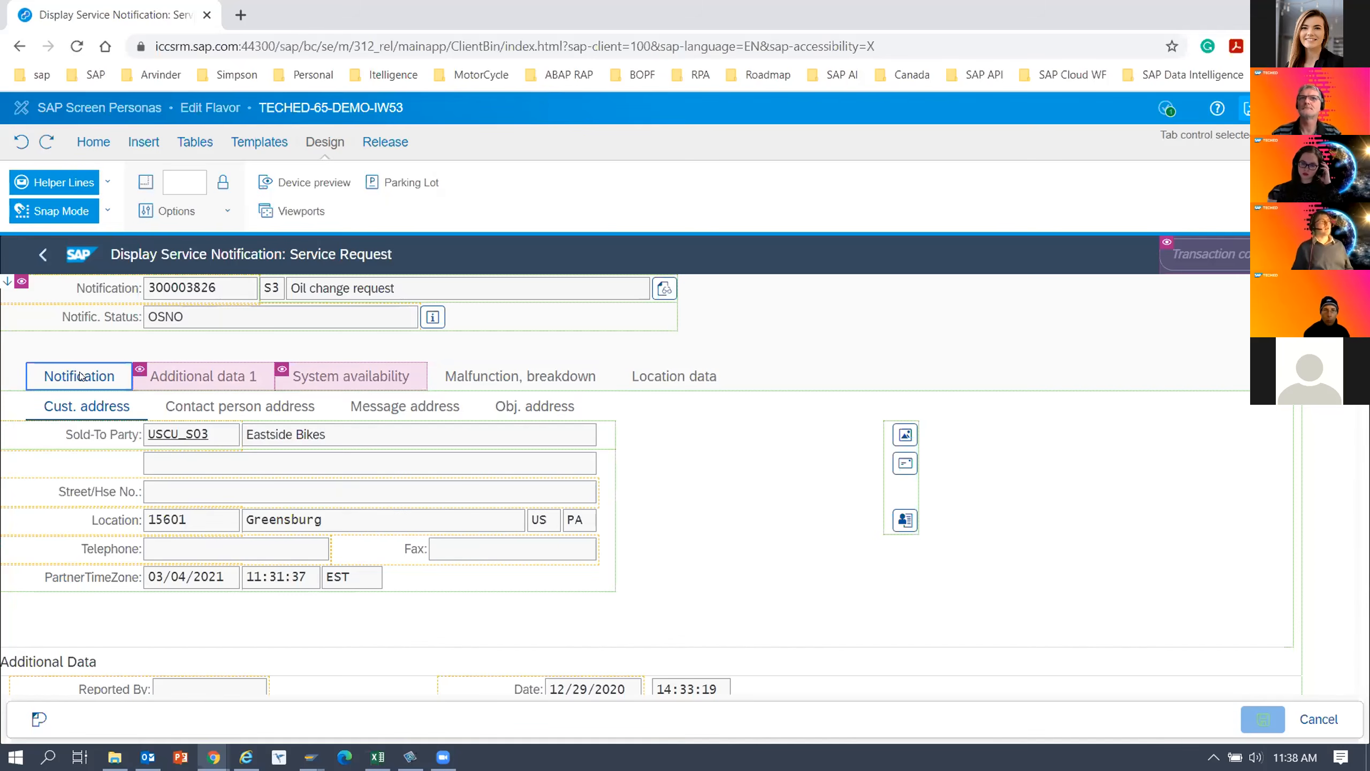
double_click(80, 376)
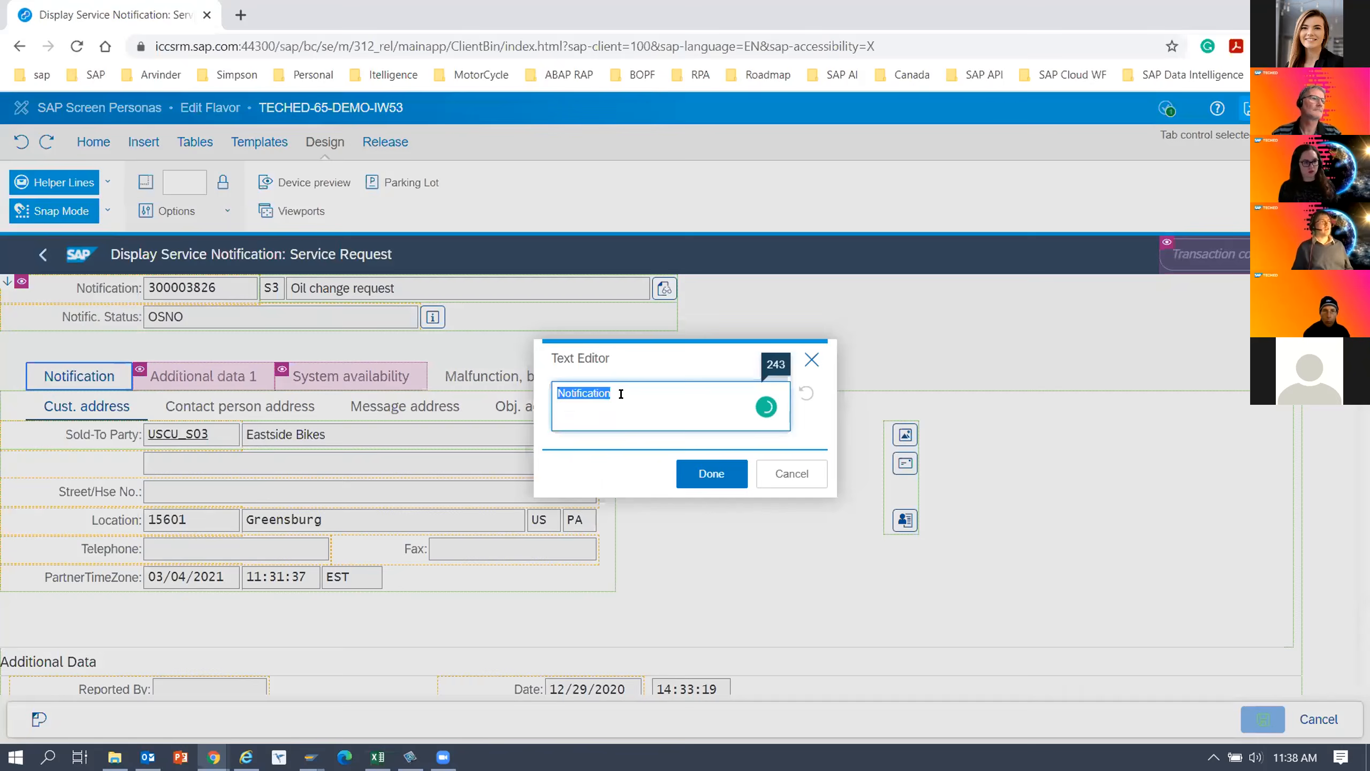
left_click(610, 391)
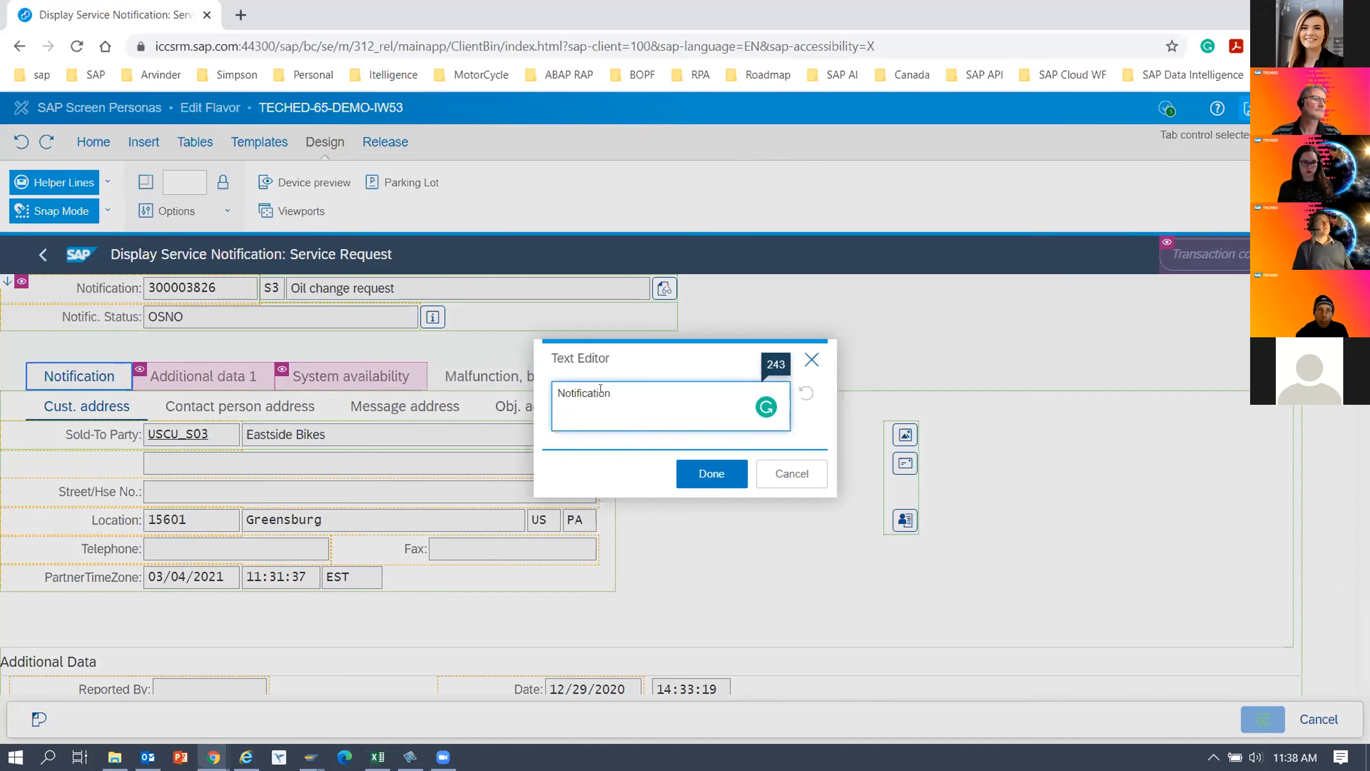
double_click(642, 395)
type("Detai")
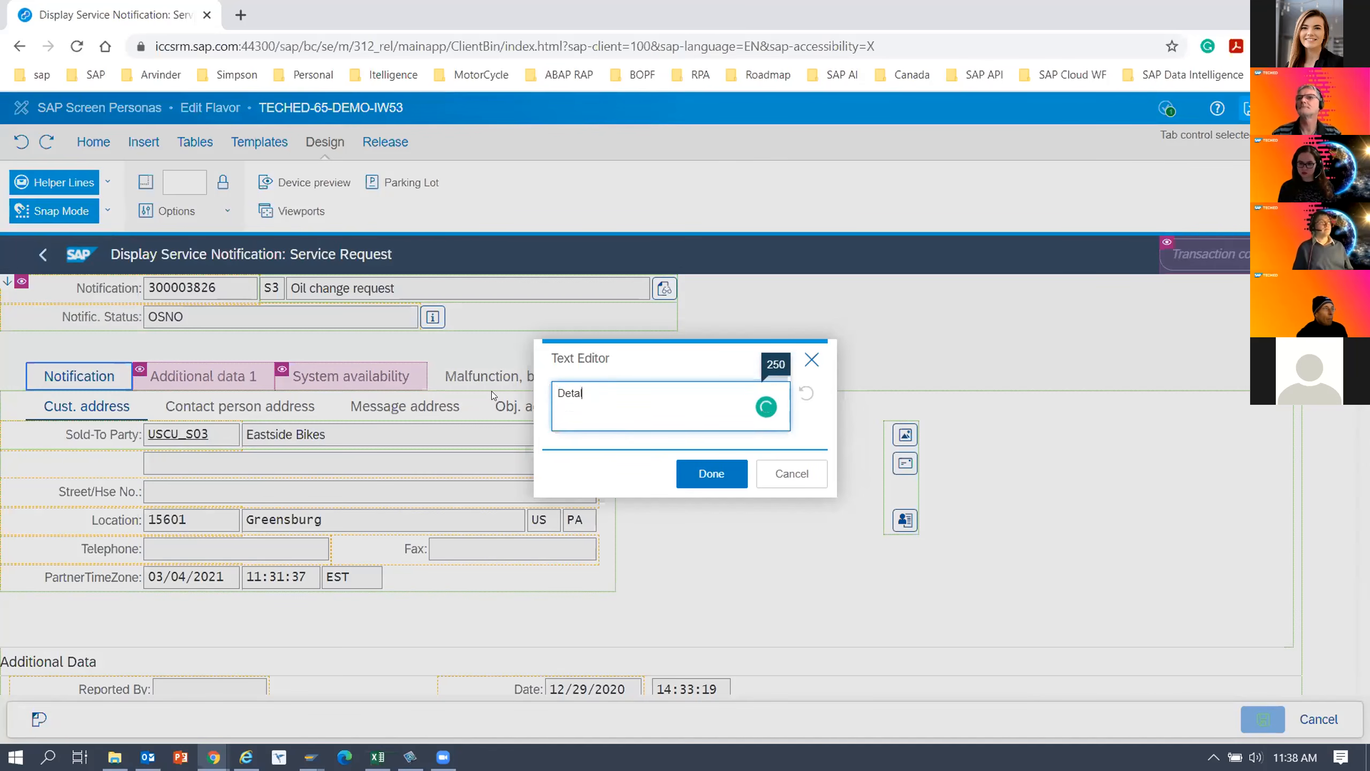
type("ls Notif")
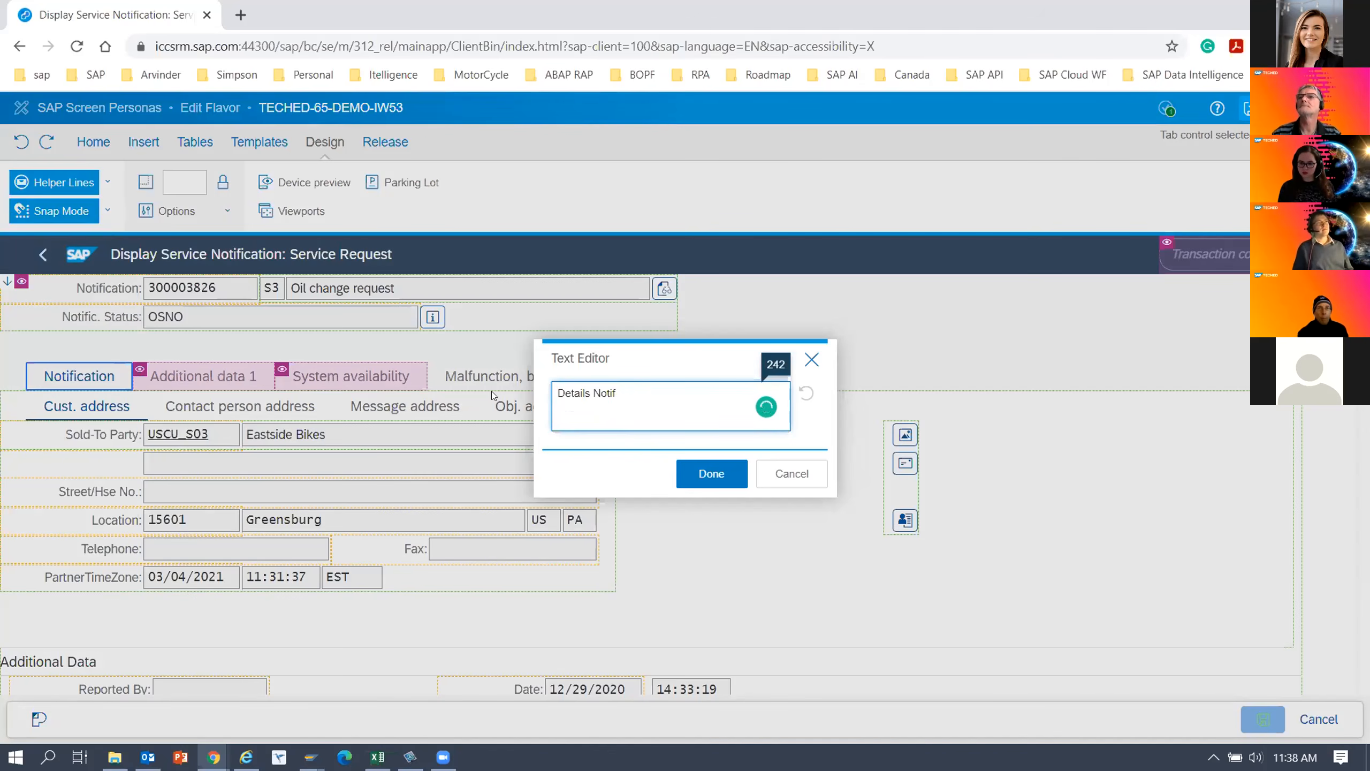
type("ication")
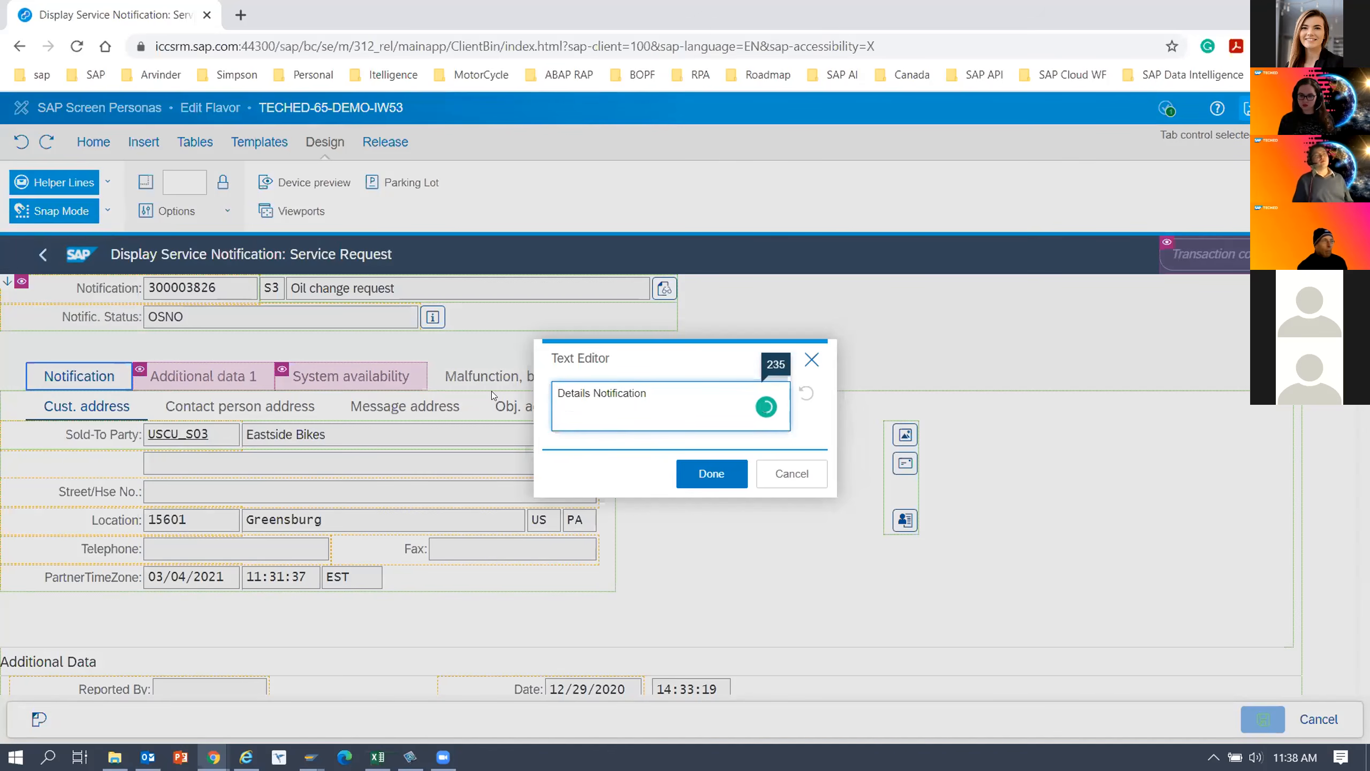
key("BackSpace")
key("BackSpace")
key("BackSpace")
key("BackSpace")
key("BackSpace")
key("BackSpace")
key("BackSpace")
key("BackSpace")
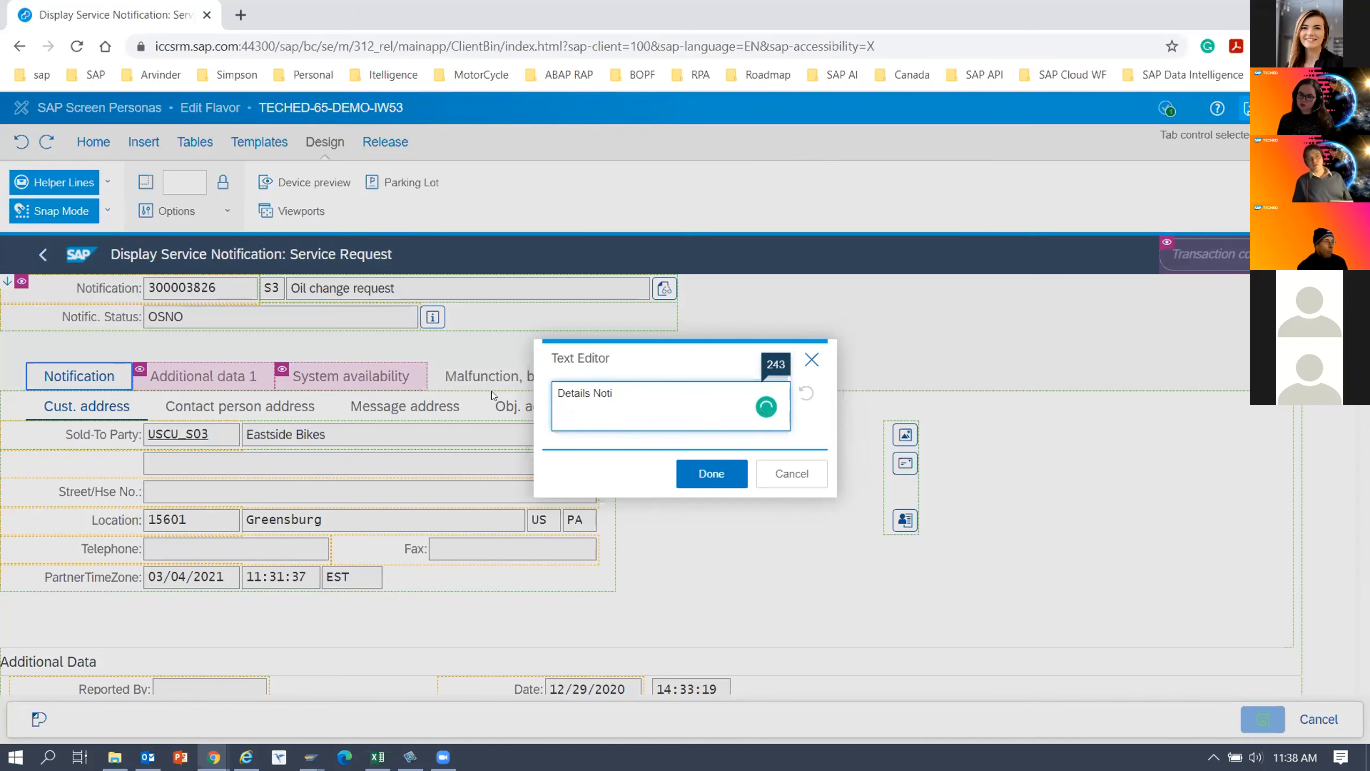
key("BackSpace")
key("BackSpace")
key("BackSpace")
key("BackSpace")
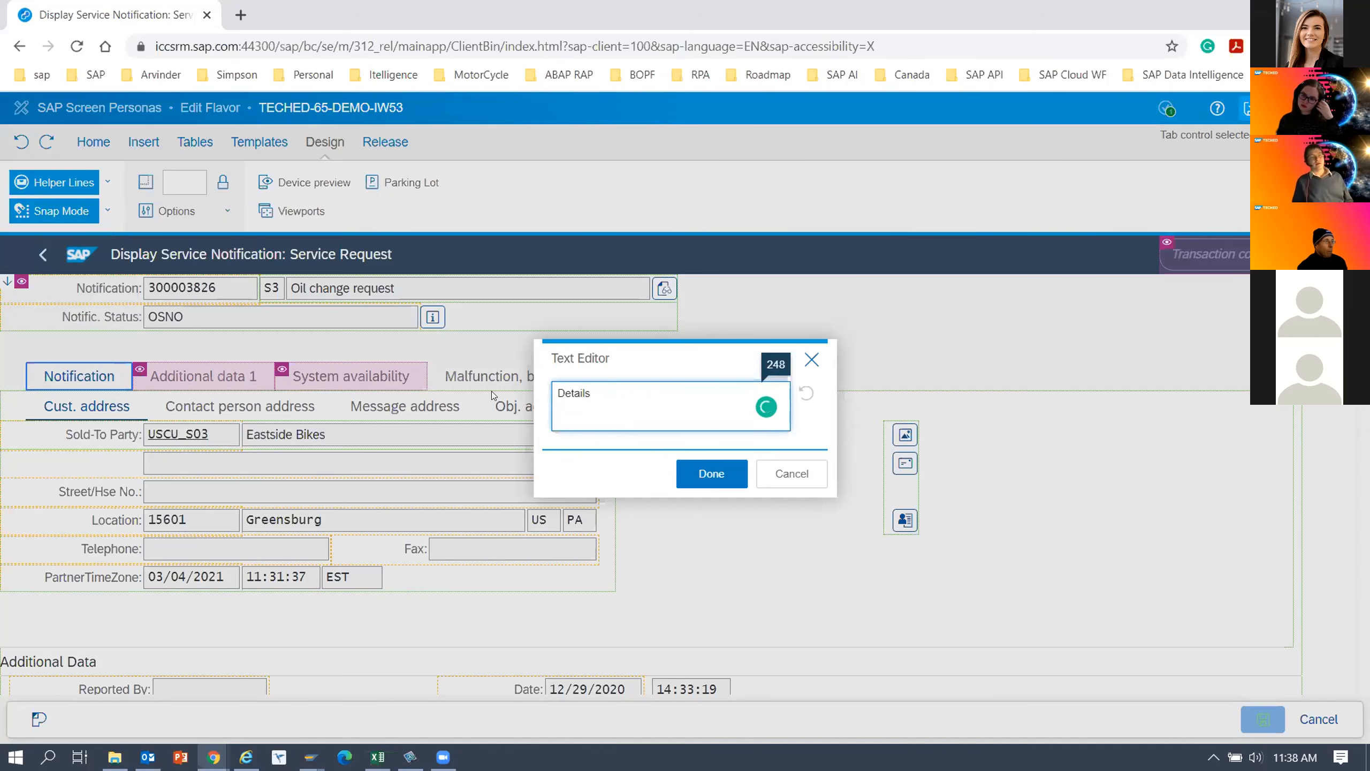
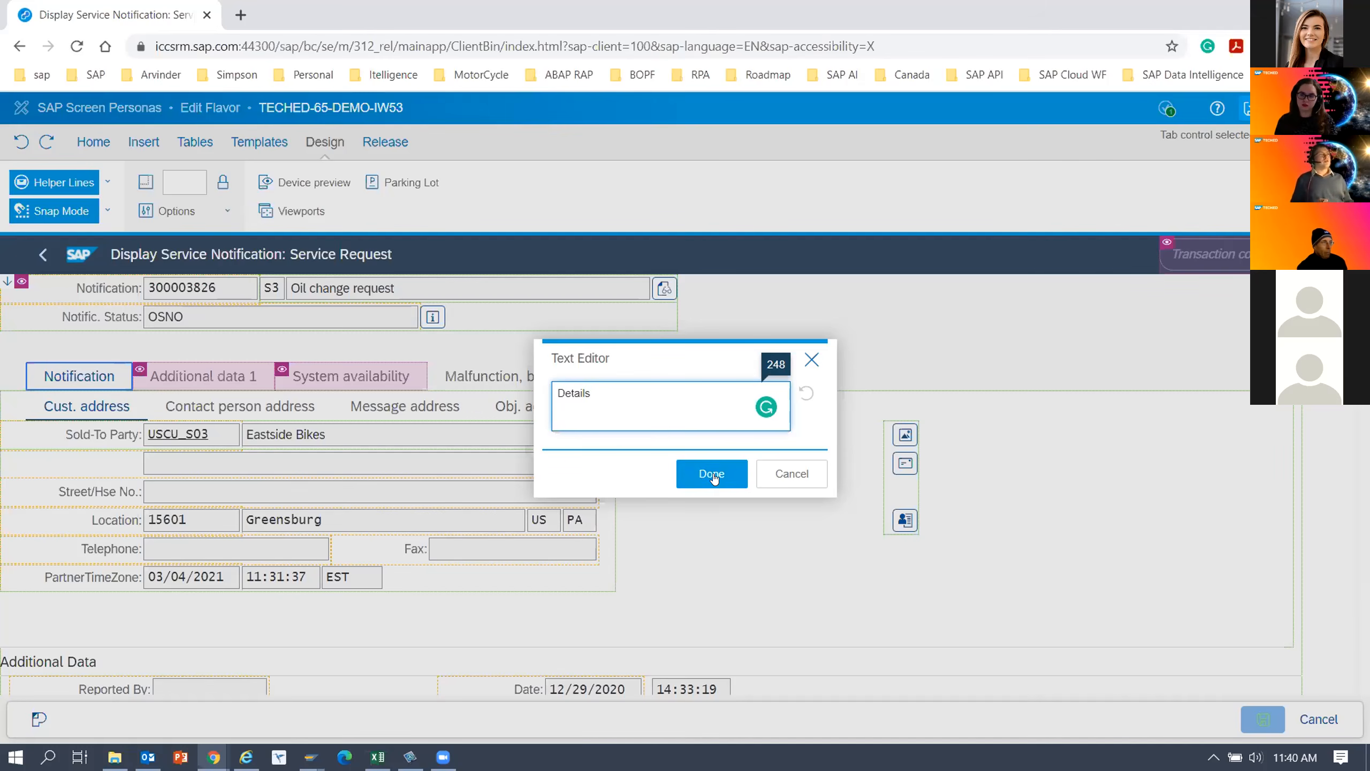
Apply the Details label and shorten the label of the Malfunction, breakdown tab to Malfunction.
left_click(711, 474)
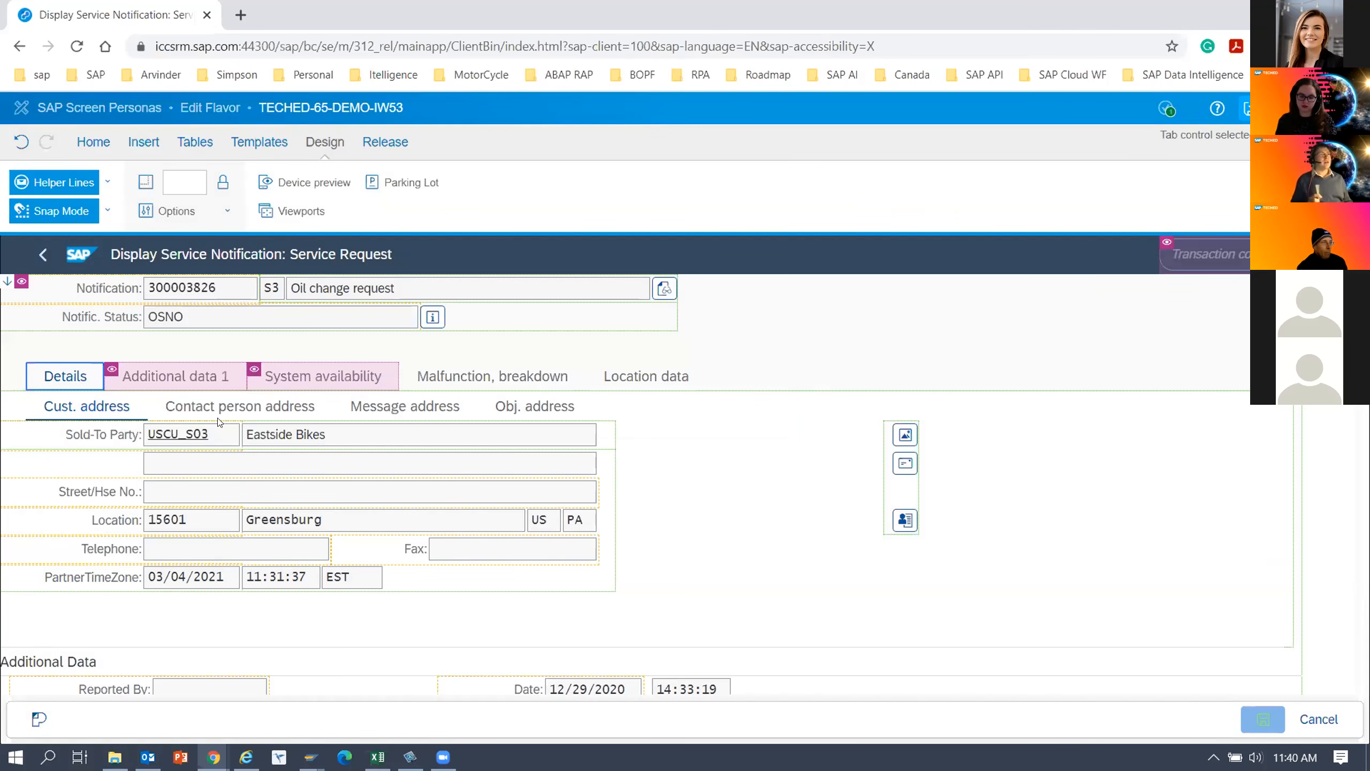
left_click(500, 382)
left_click(500, 382)
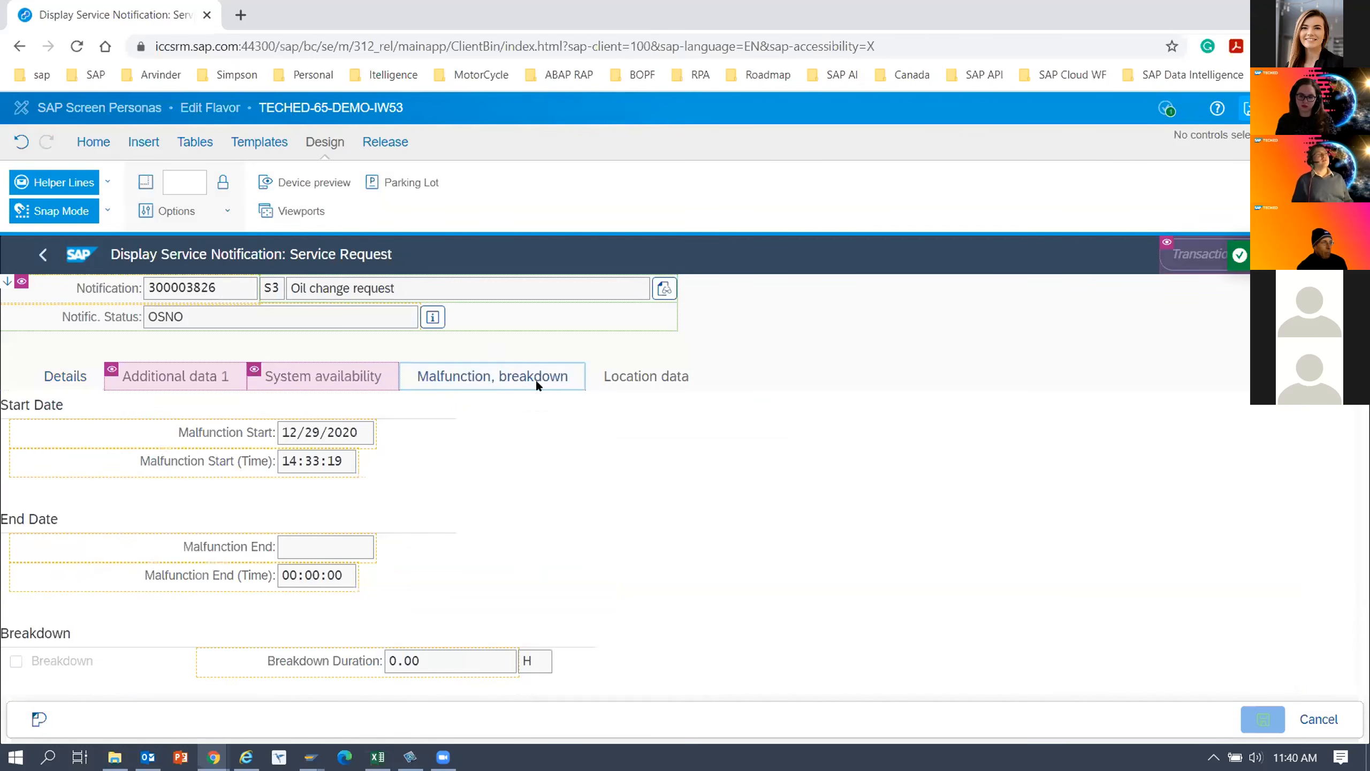
double_click(464, 381)
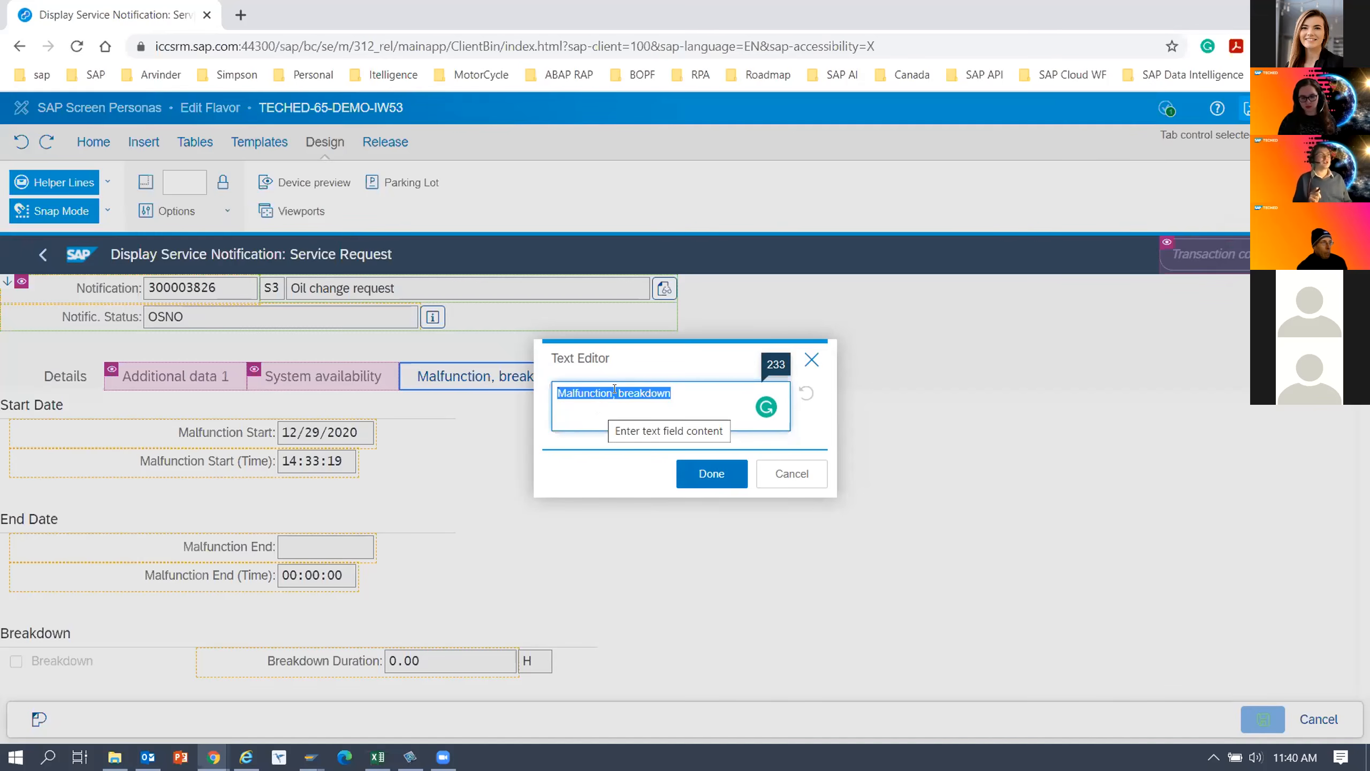
left_click(705, 388)
key("BackSpace")
key("BackSpace")
key("BackSpace")
key("BackSpace")
key("BackSpace")
key("BackSpace")
key("BackSpace")
key("BackSpace")
key("BackSpace")
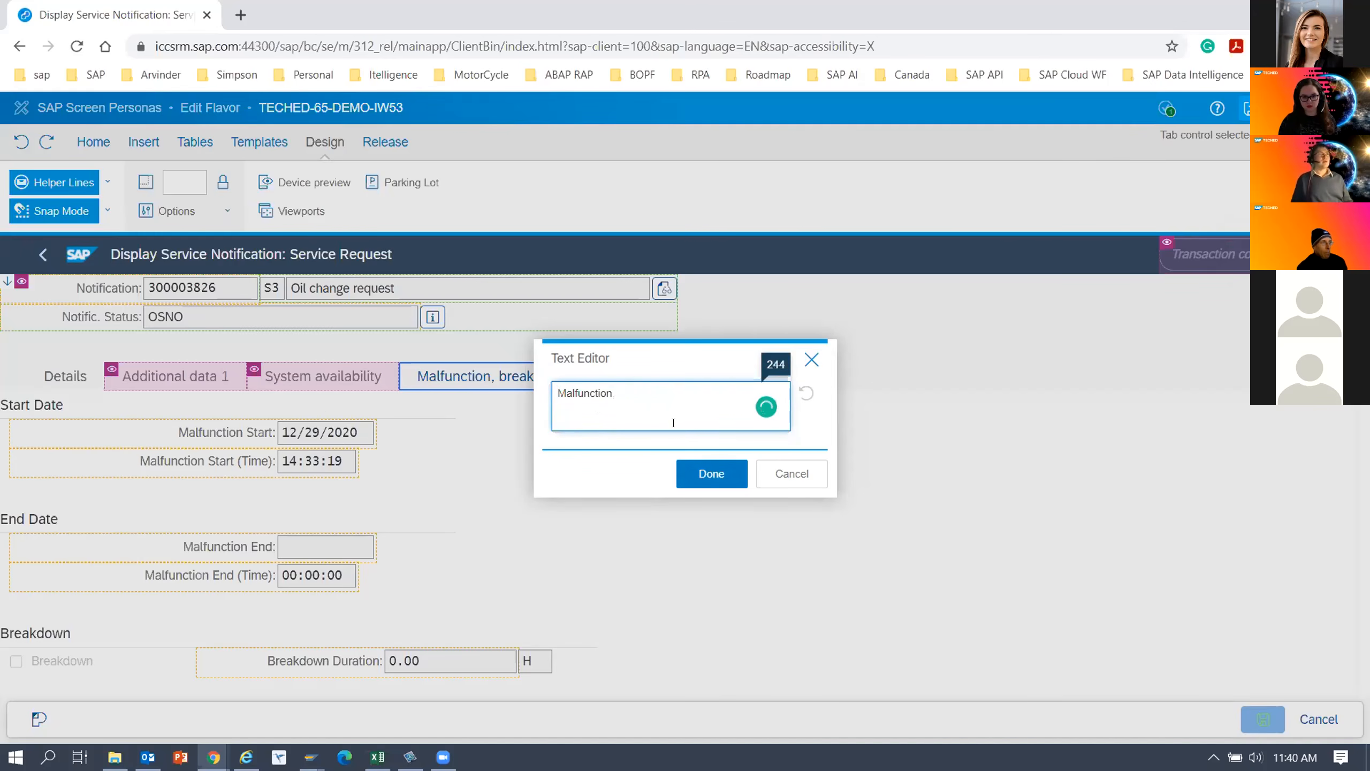
left_click(710, 474)
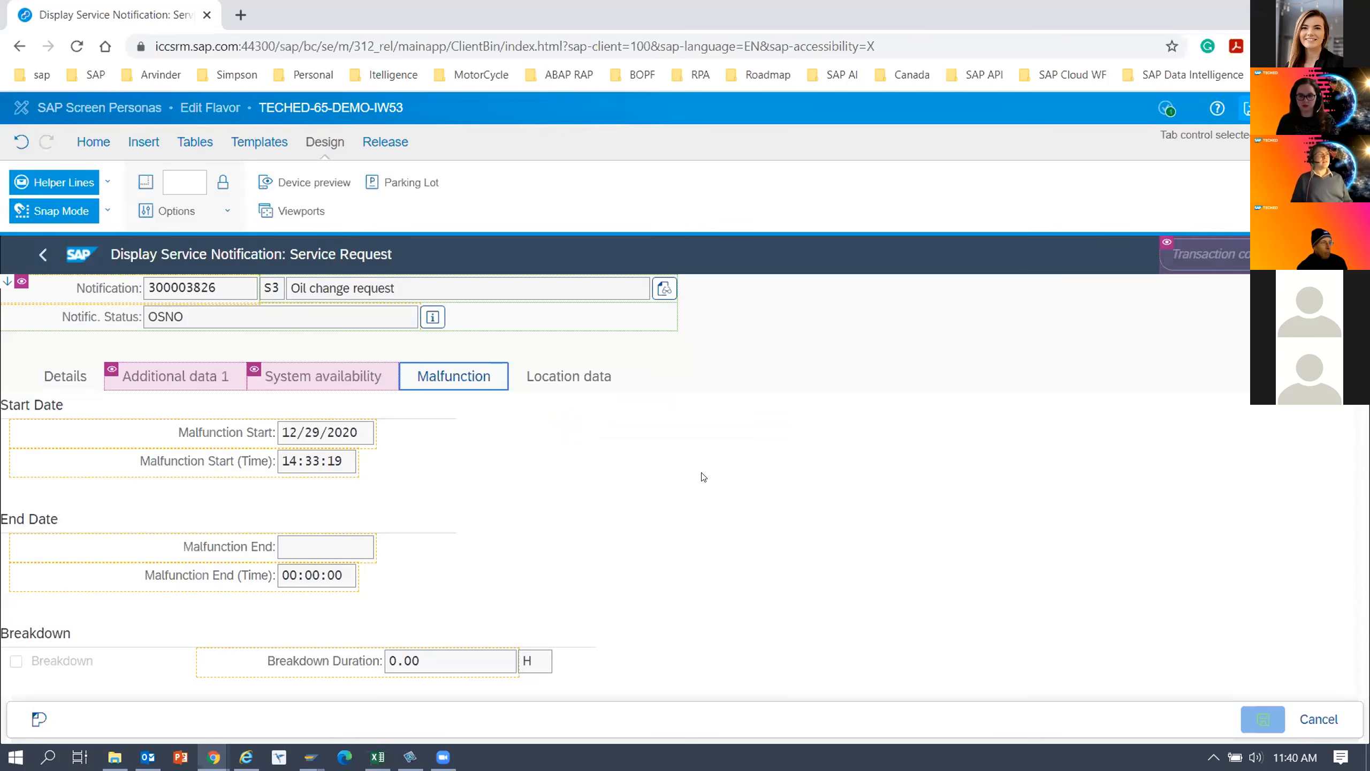
Shorten the label of the Location data tab to Location.
left_click(555, 376)
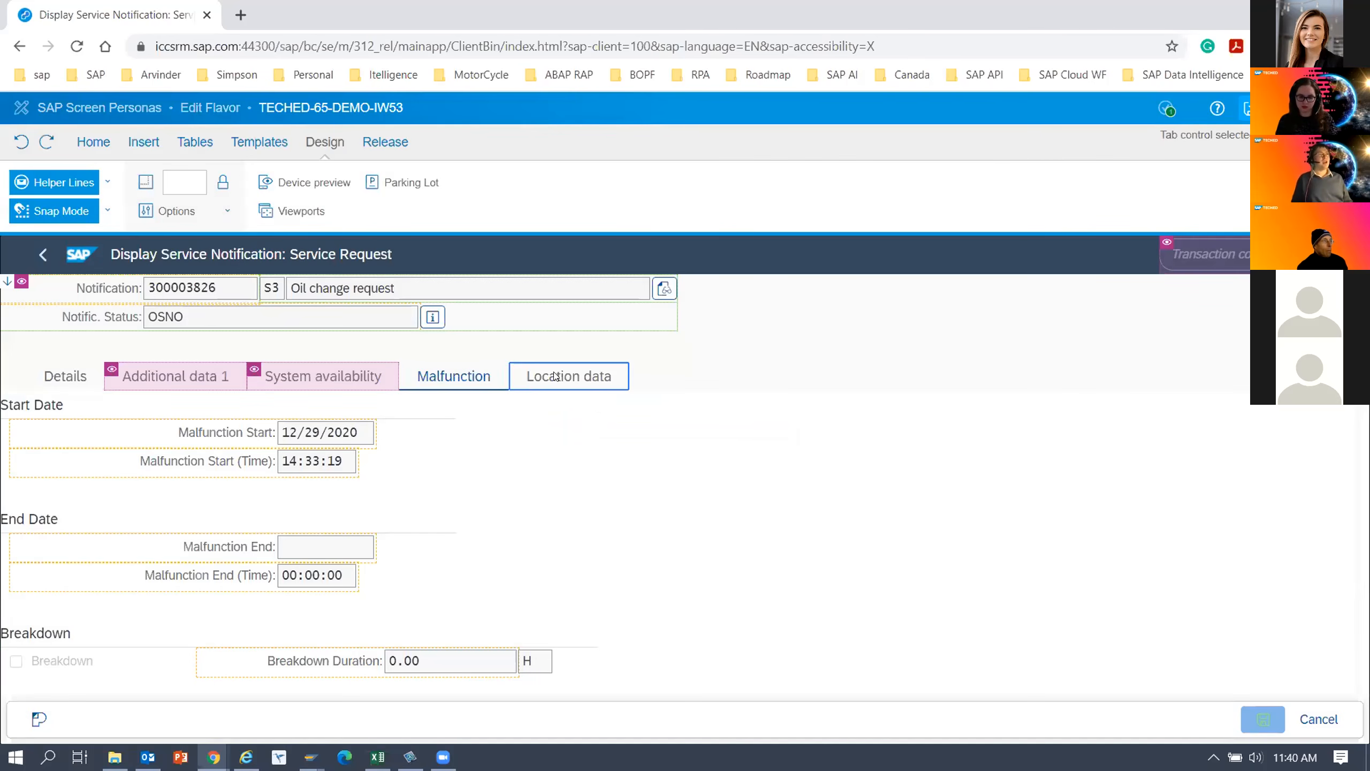
double_click(556, 376)
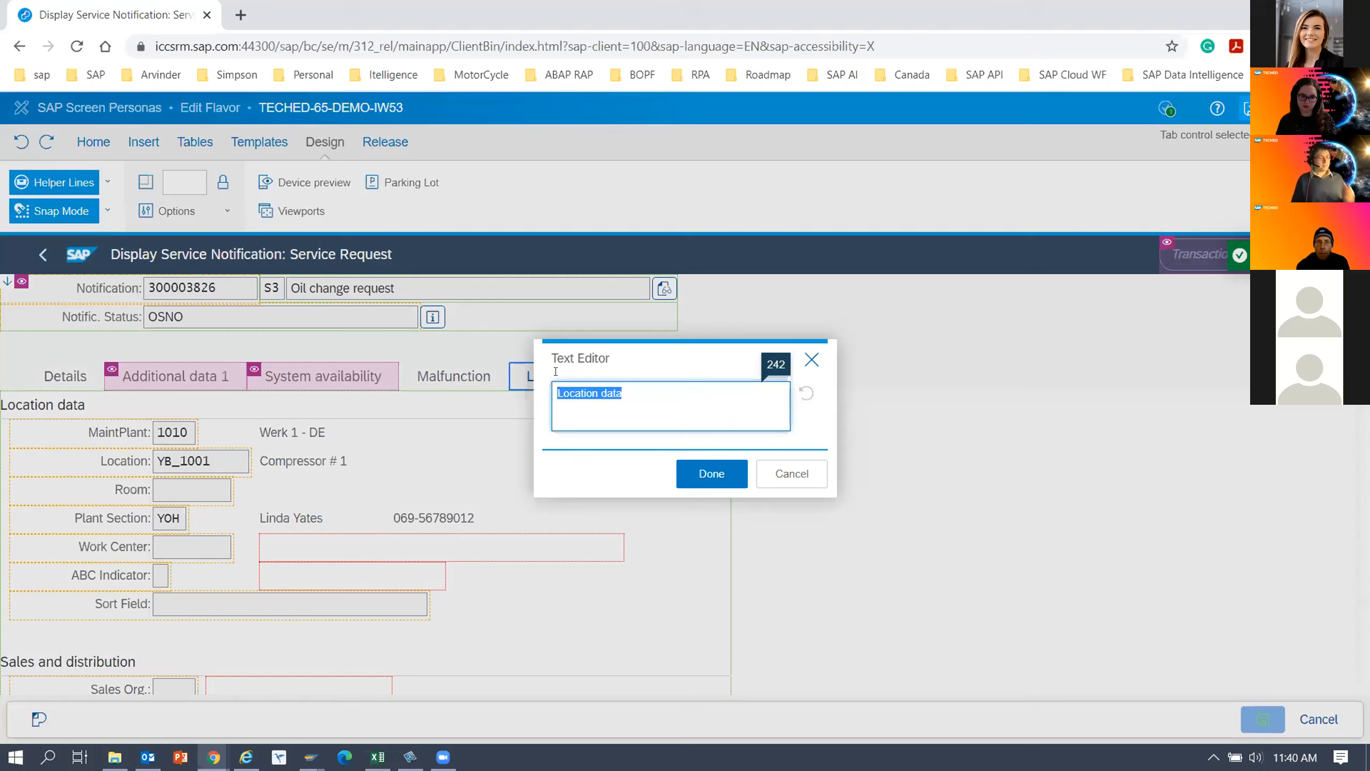
left_click(599, 400)
left_click_drag(599, 399, 645, 394)
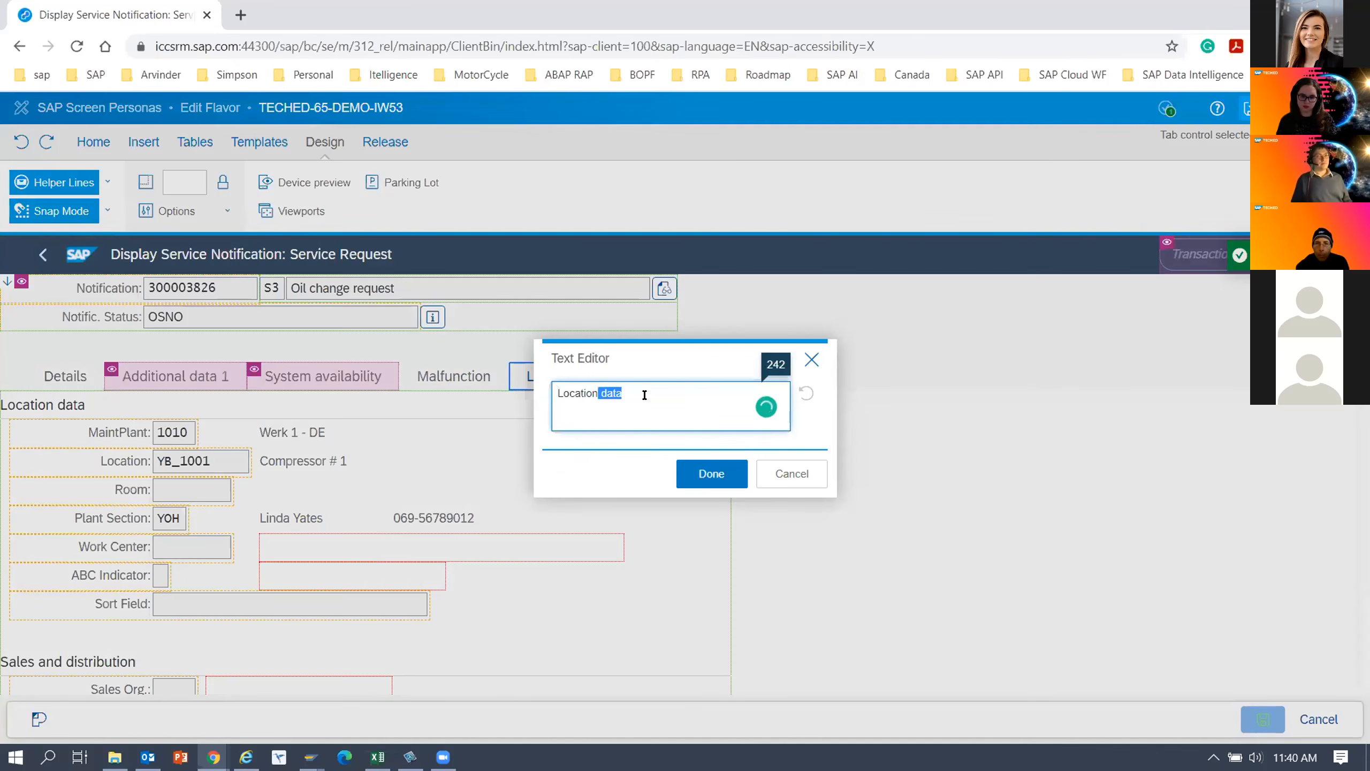
key("BackSpace")
left_click(699, 474)
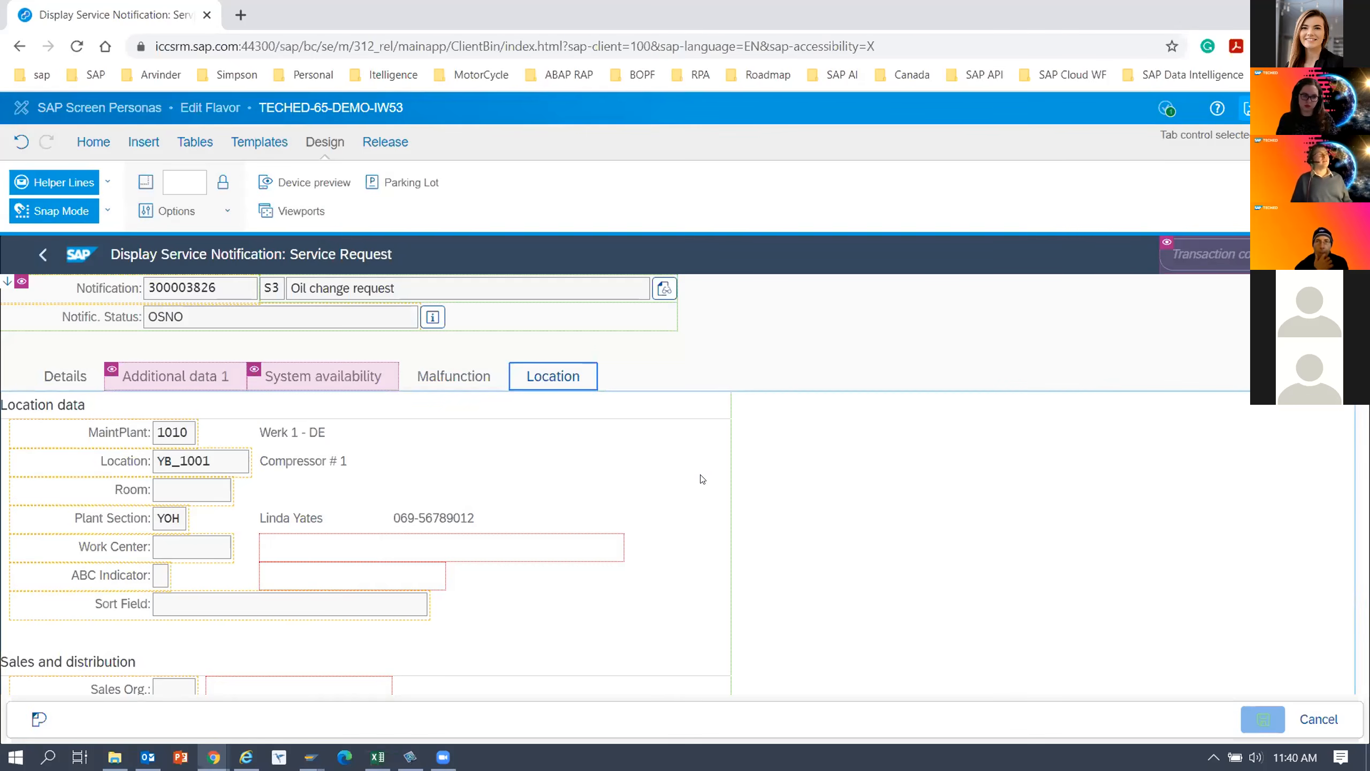
With the Details tab shown, move the Notification label, number field and short text together out of the header container to the free area above the tab content.
left_click(69, 377)
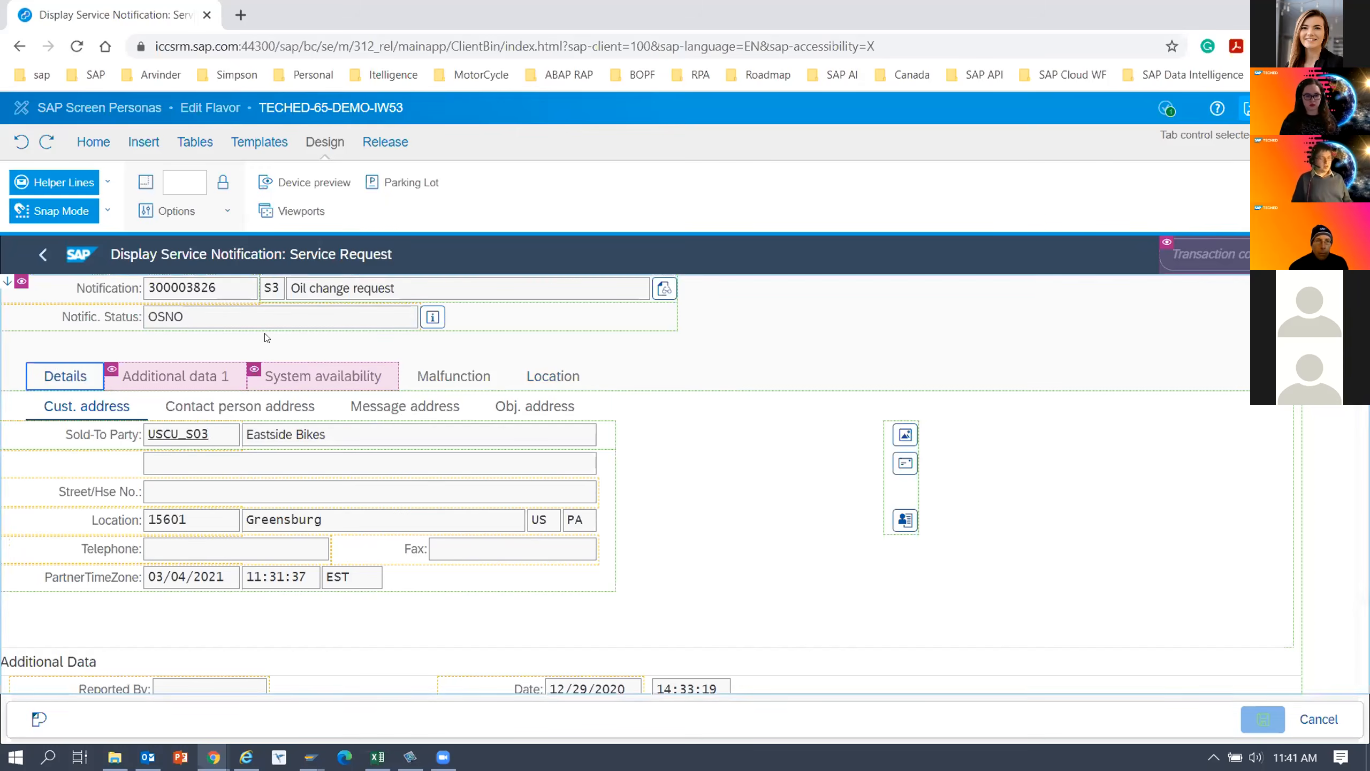
left_click(113, 313)
left_click(323, 296)
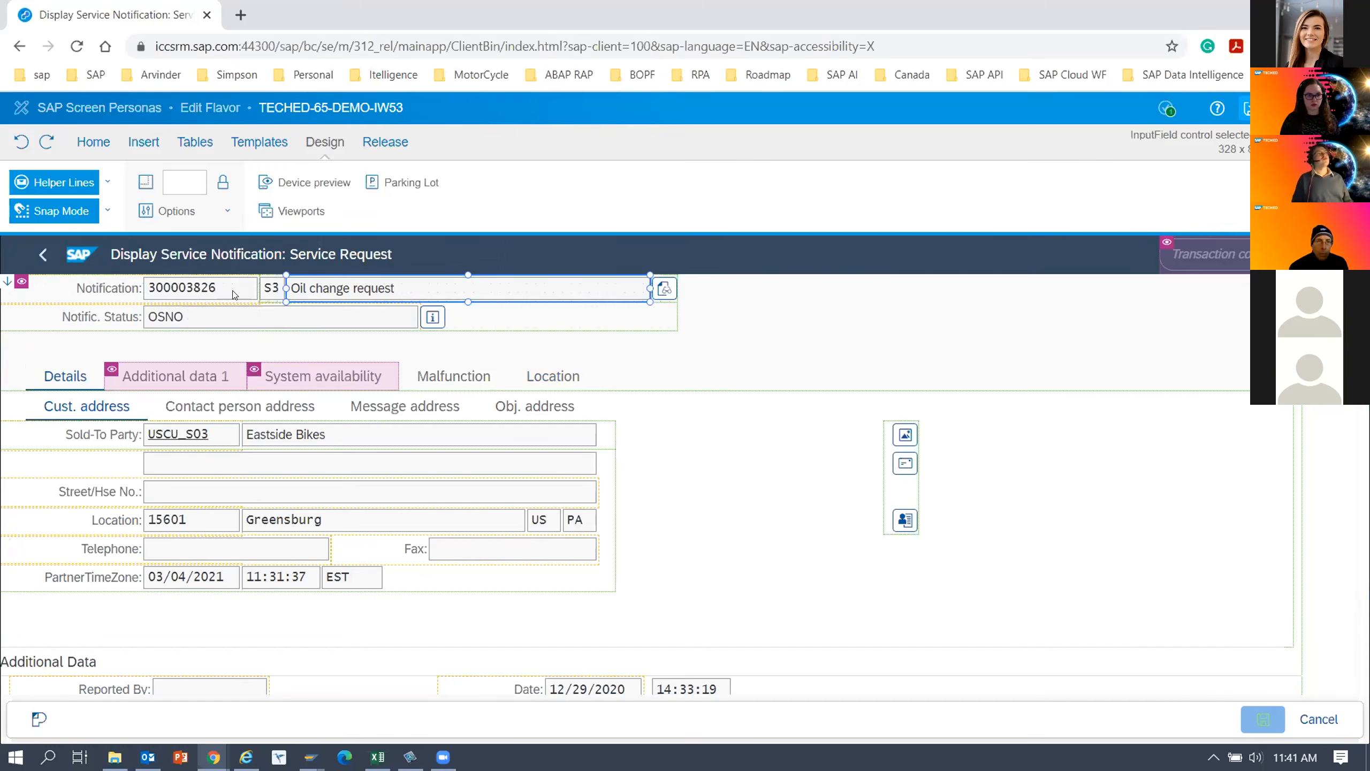
left_click(116, 291)
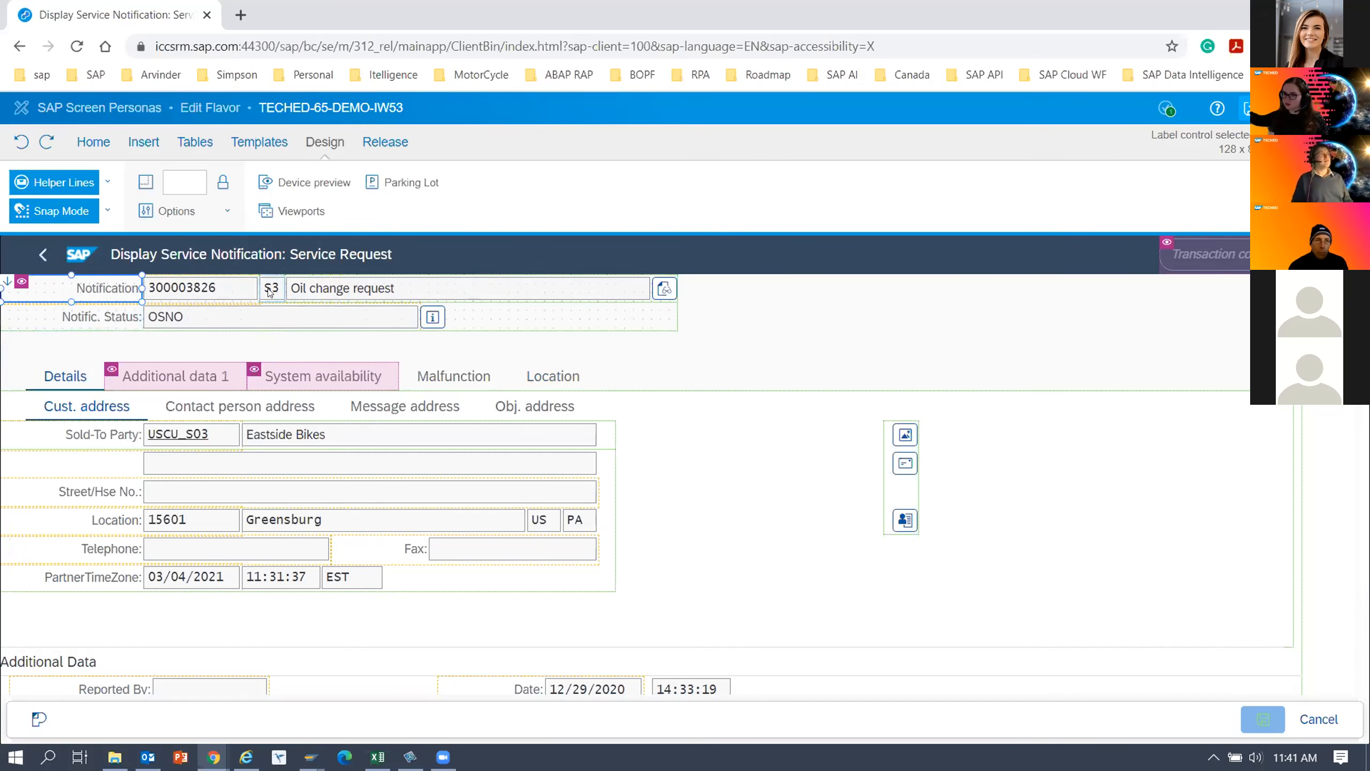
left_click(232, 295, "ctrl")
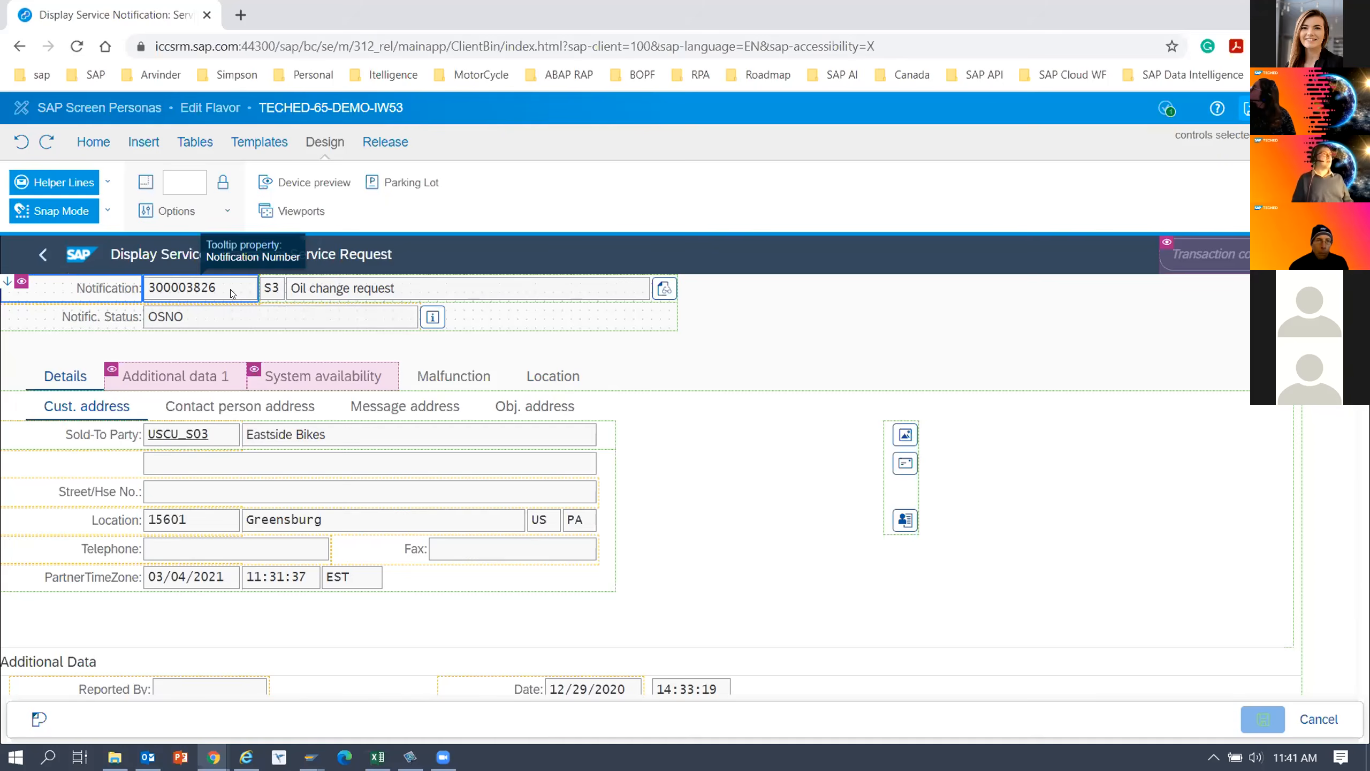
left_click(317, 291, "ctrl")
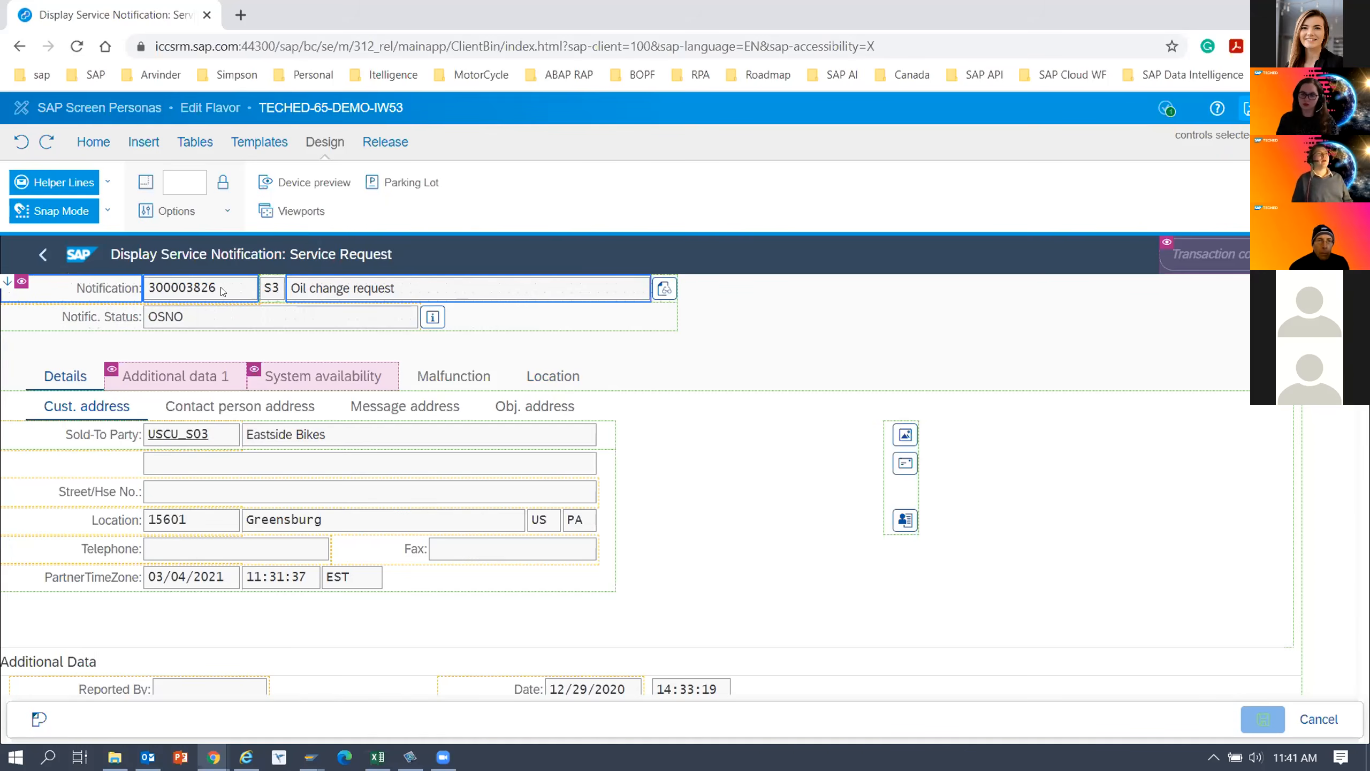
left_click_drag(222, 291, 885, 340)
left_click(864, 319)
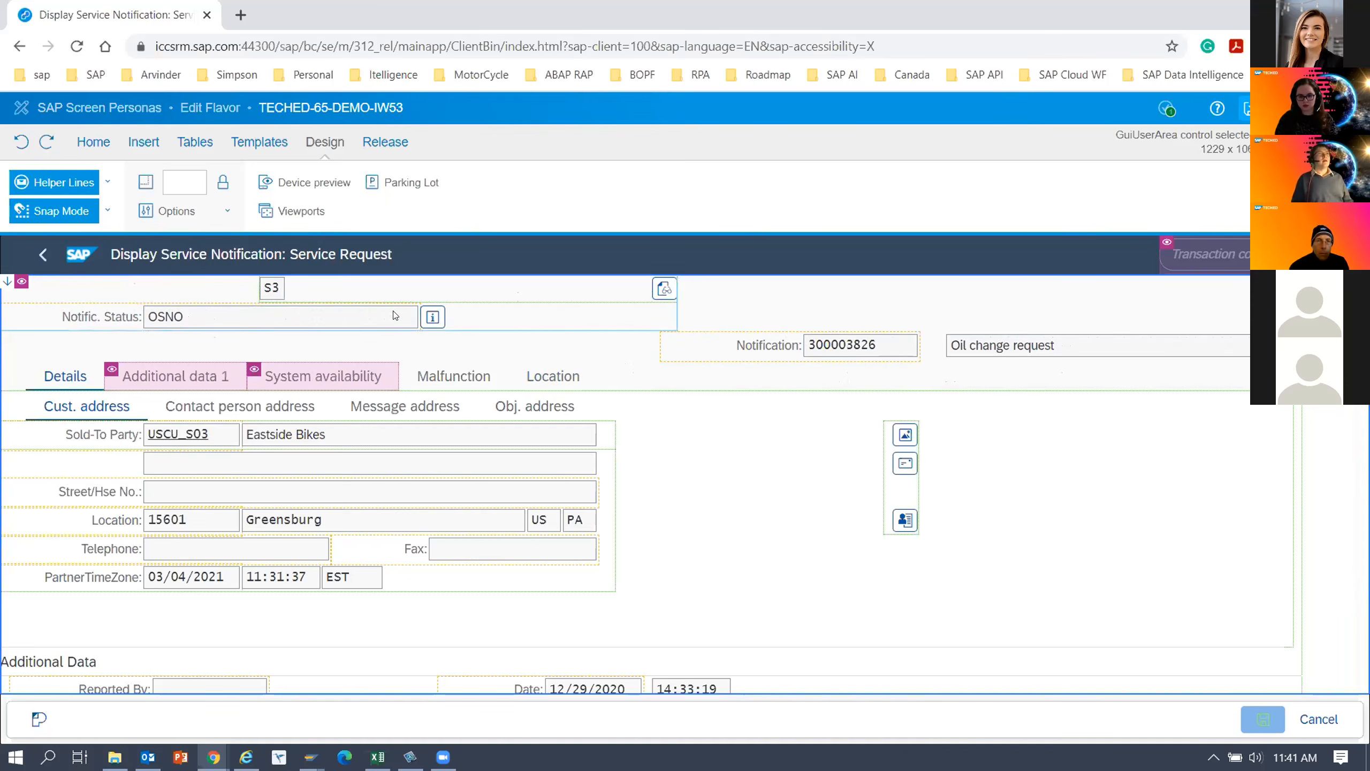
Try hiding only the Notific. Status value field, and undo that change.
left_click(361, 318)
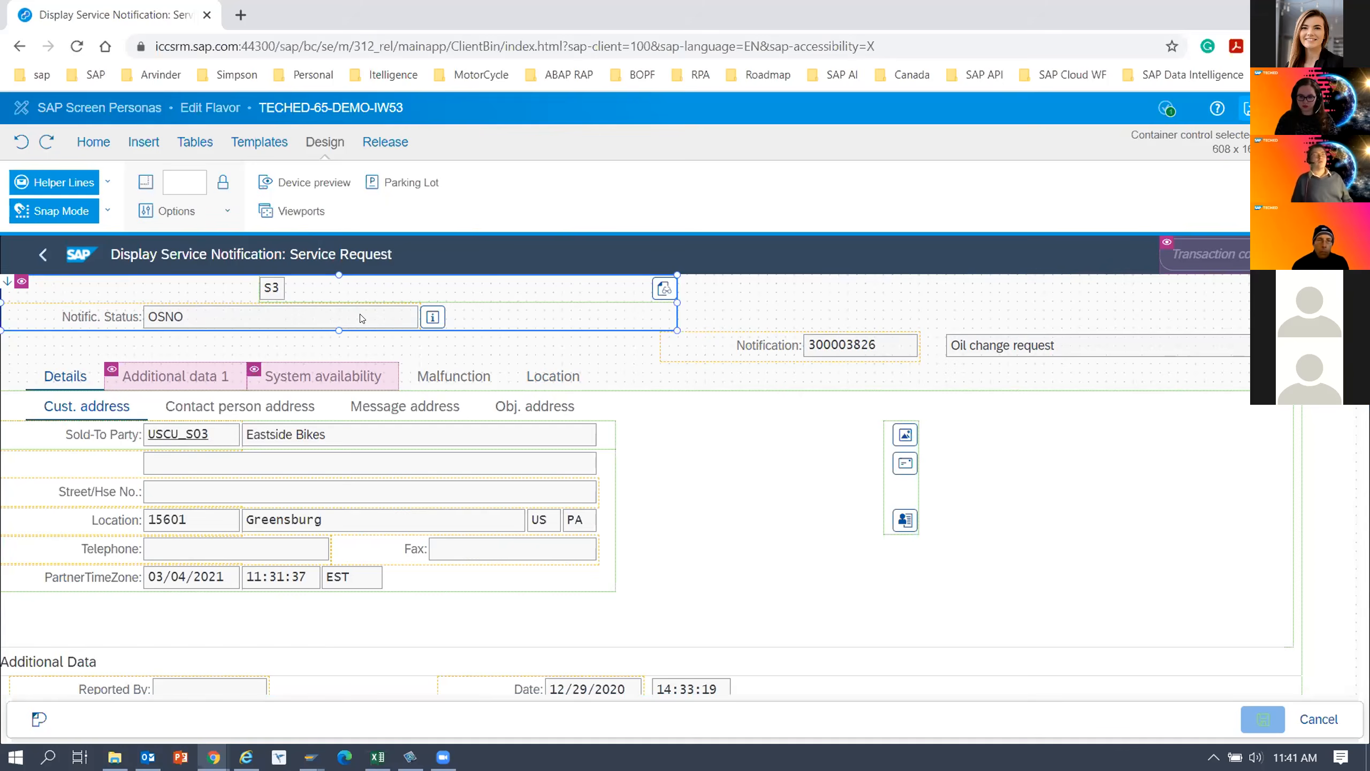
right_click(361, 319)
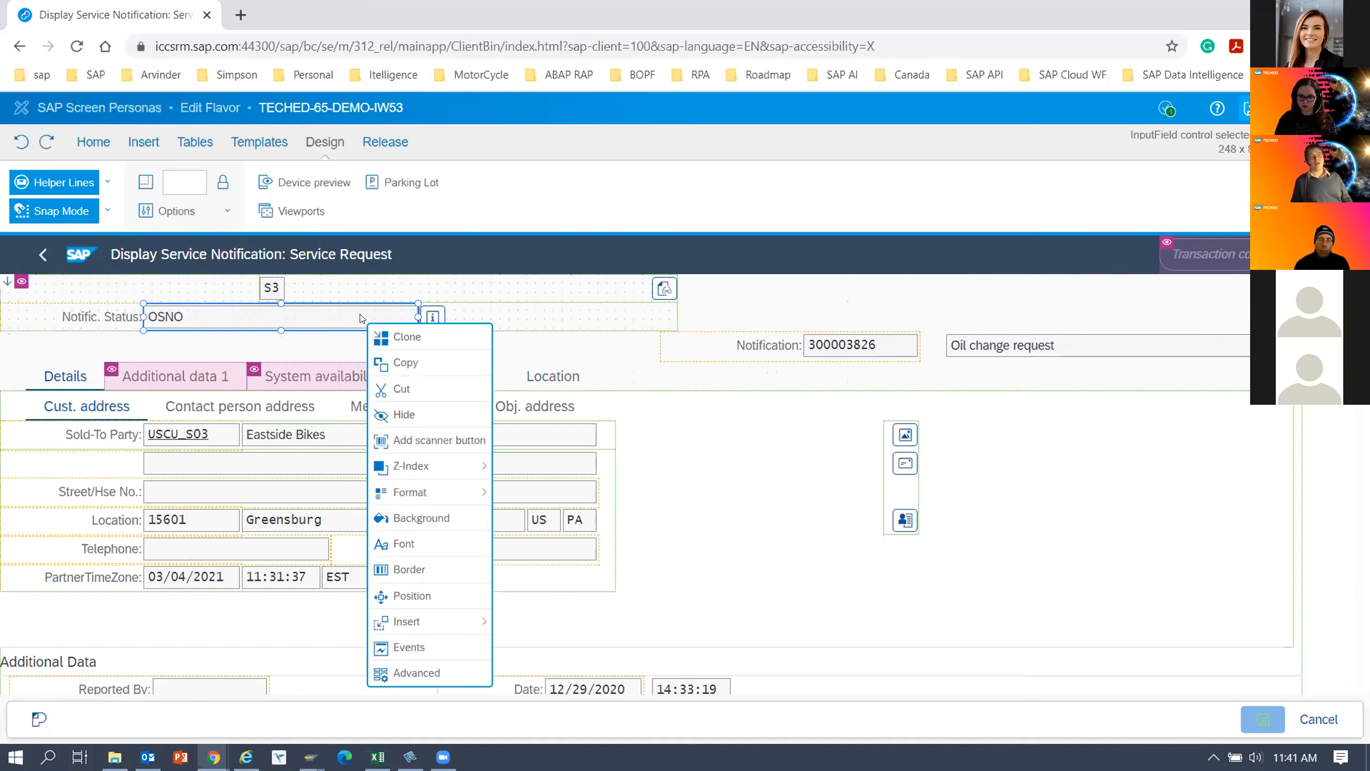
left_click(411, 416)
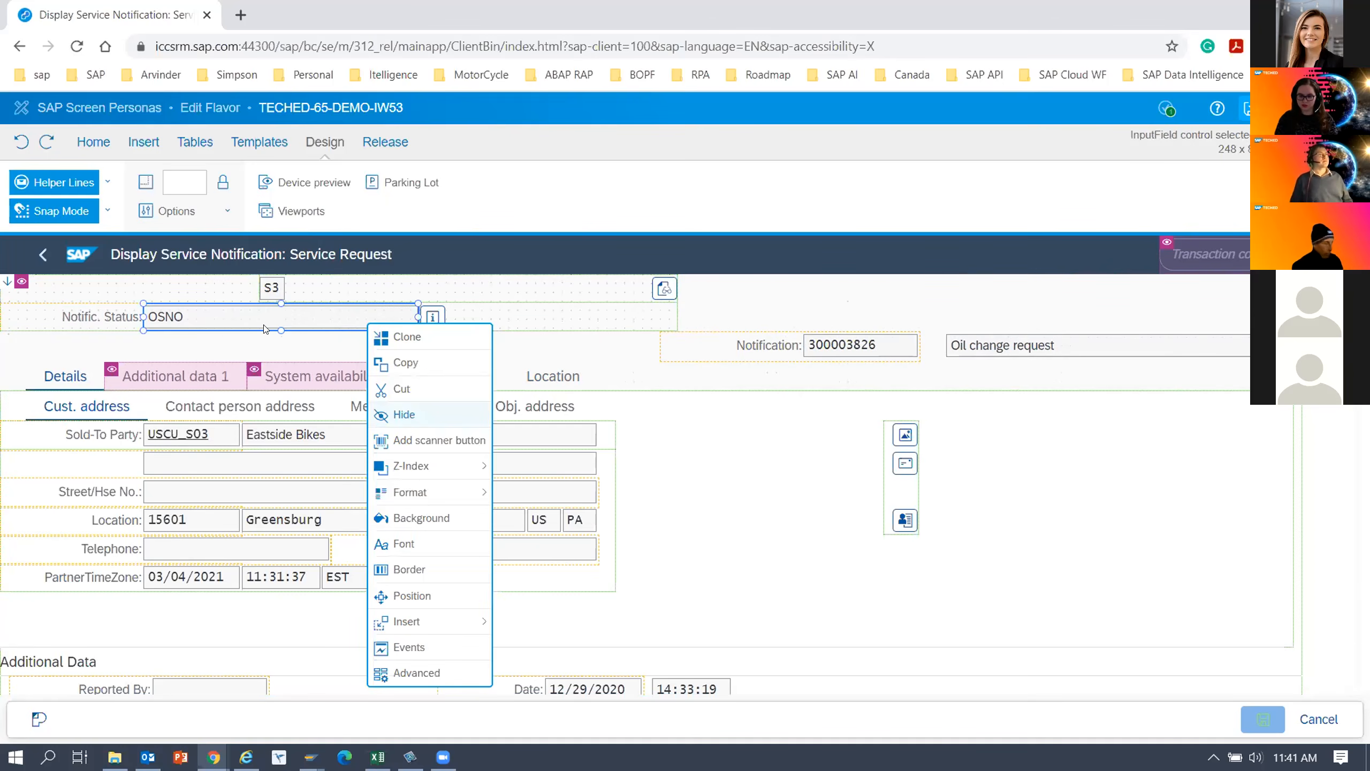
left_click(10, 147)
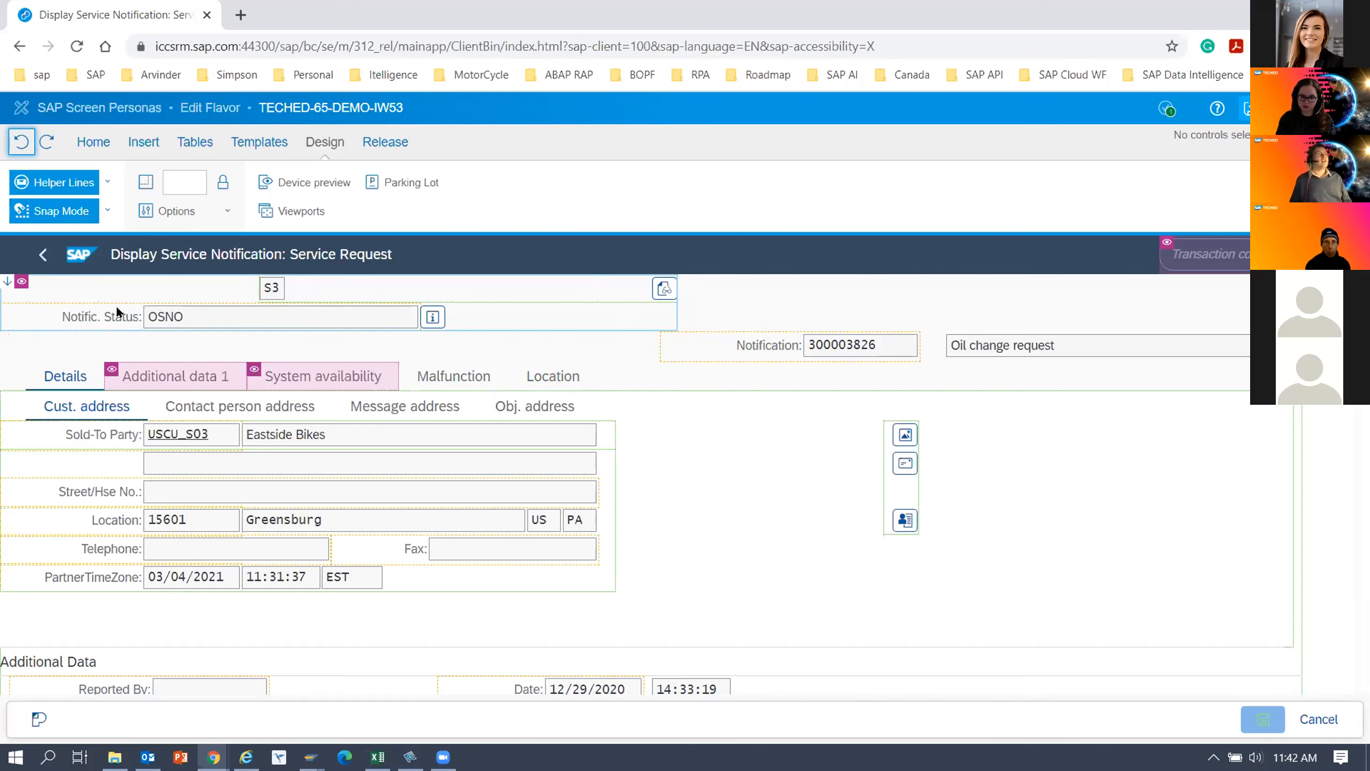
Hide the whole header container that holds the notification type and Notific. Status fields.
left_click(71, 295)
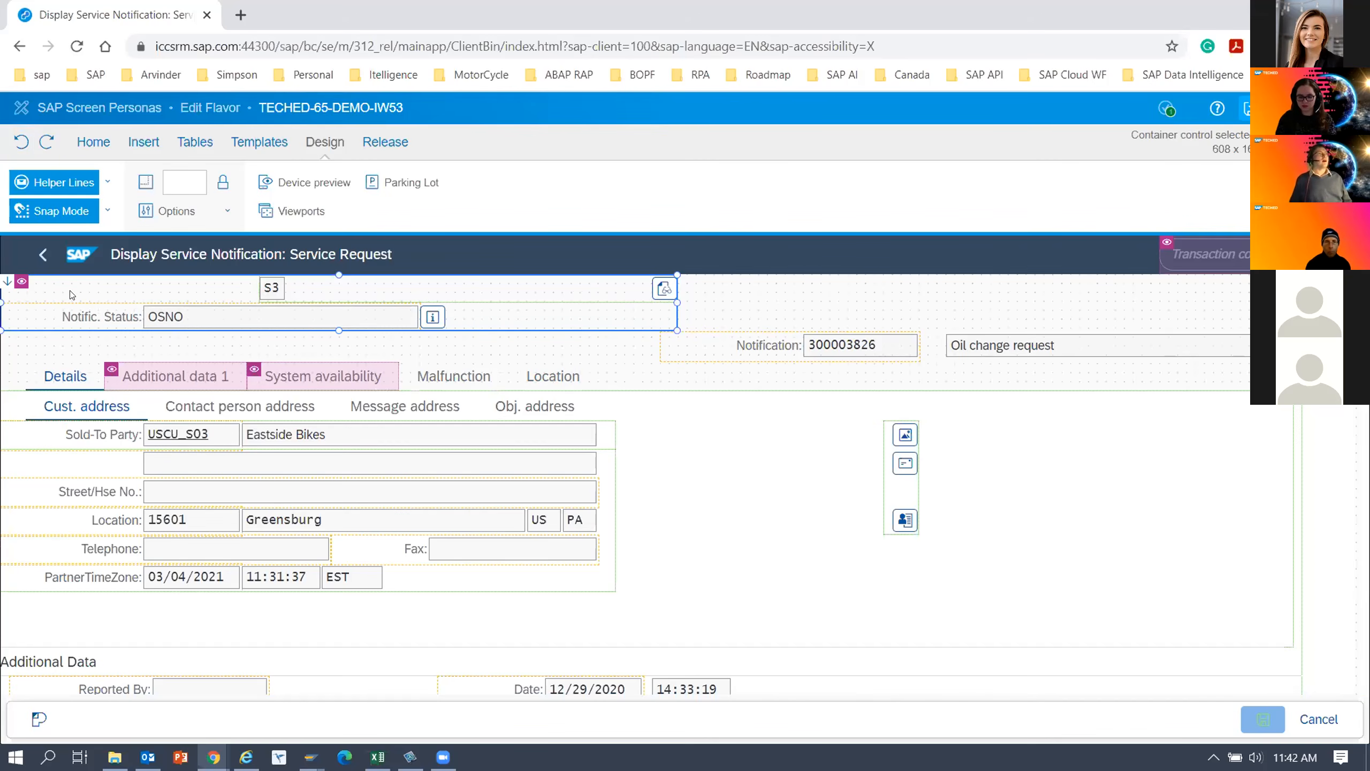
right_click(70, 295)
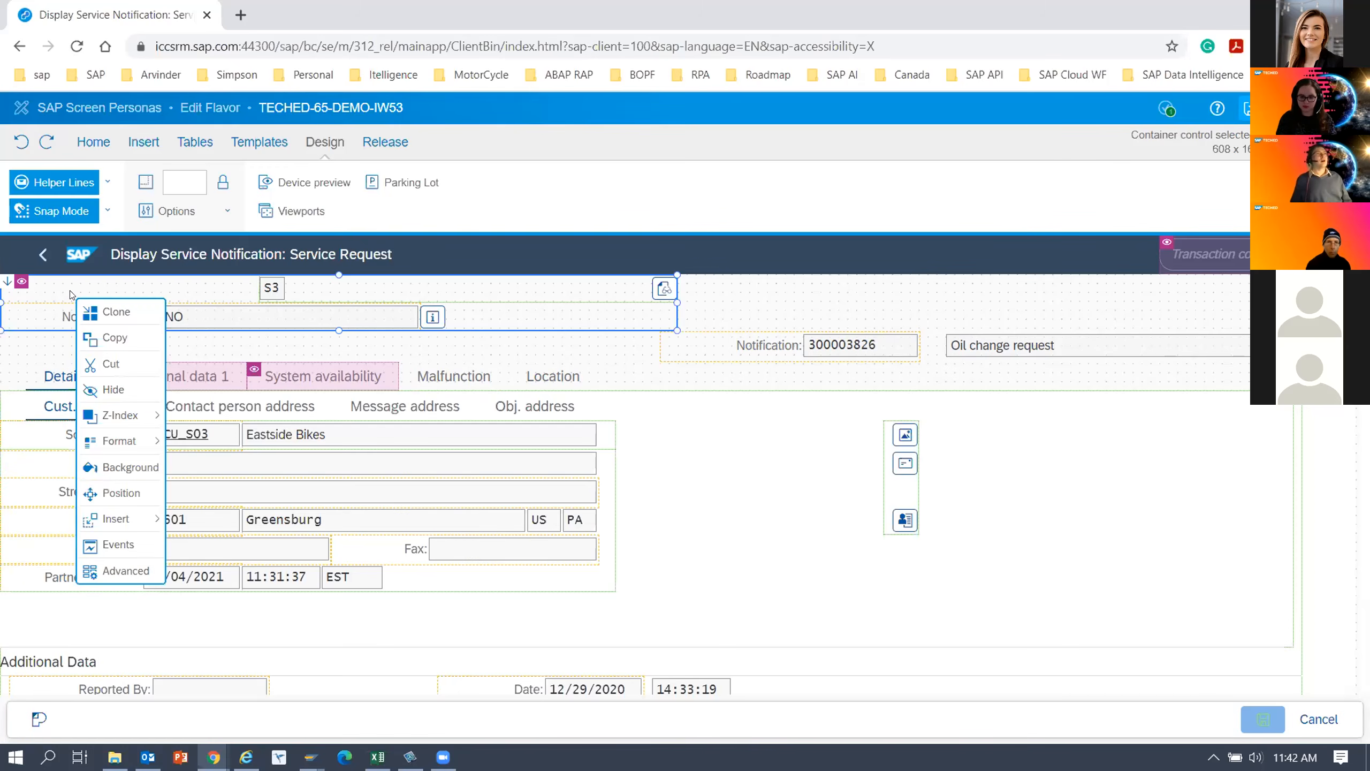
left_click(115, 390)
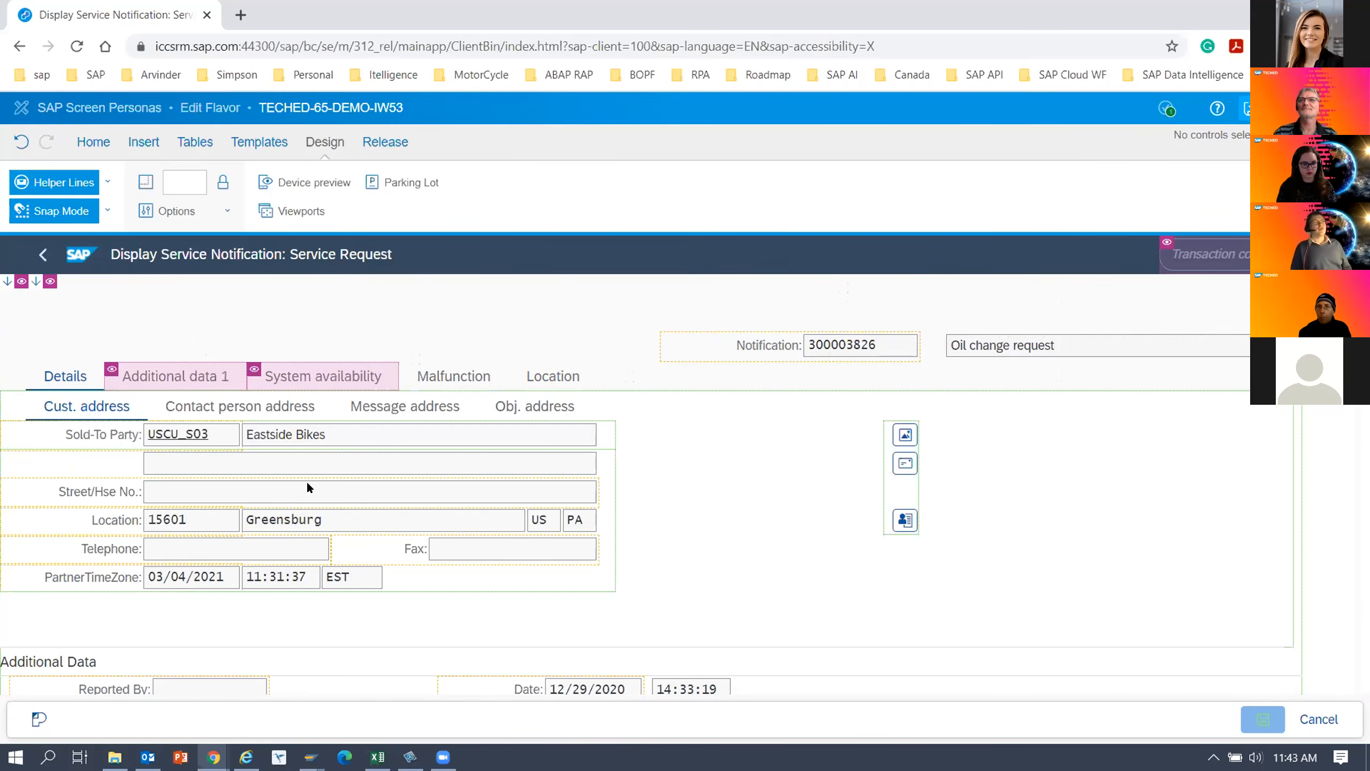
Open the Parking Lot and move the Sold-To Party label, account field and name field into it together.
scroll(267, 541, "down", 2)
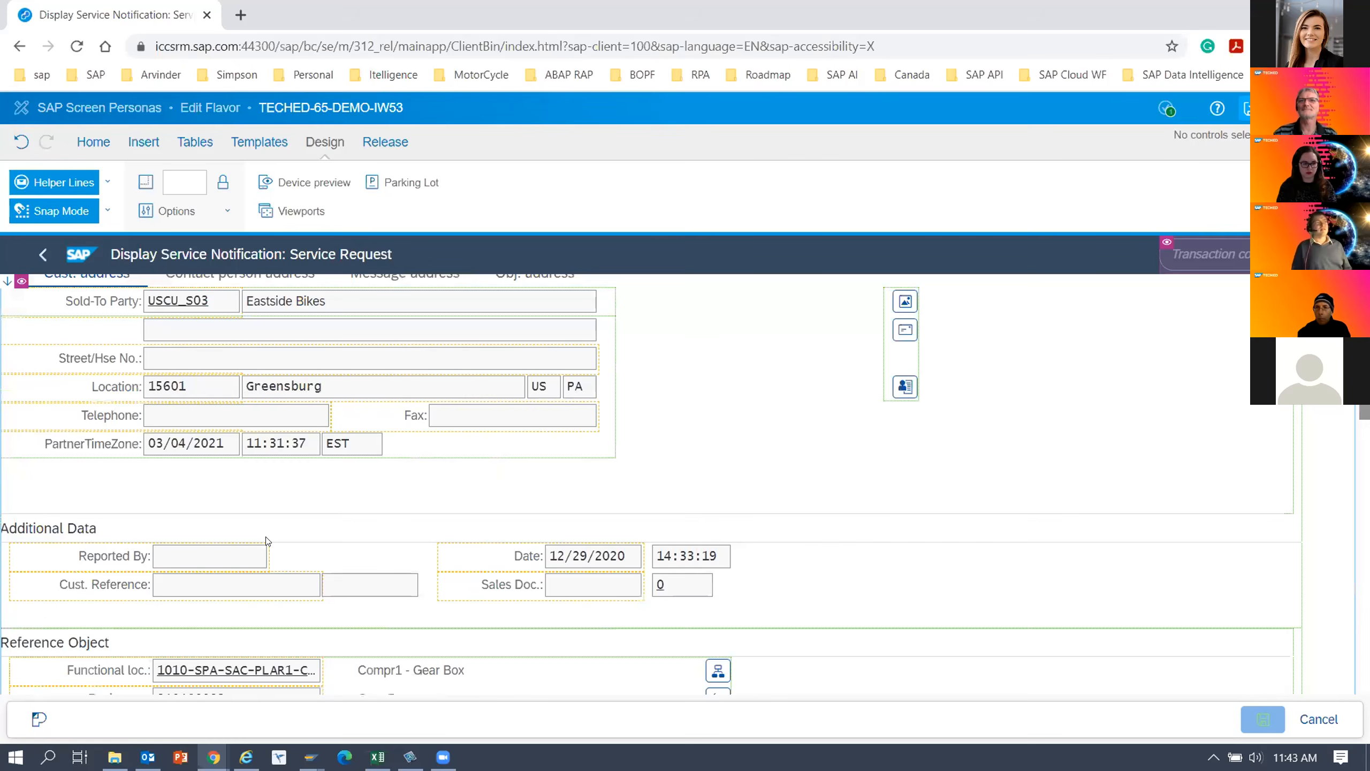
scroll(267, 541, "up", 2)
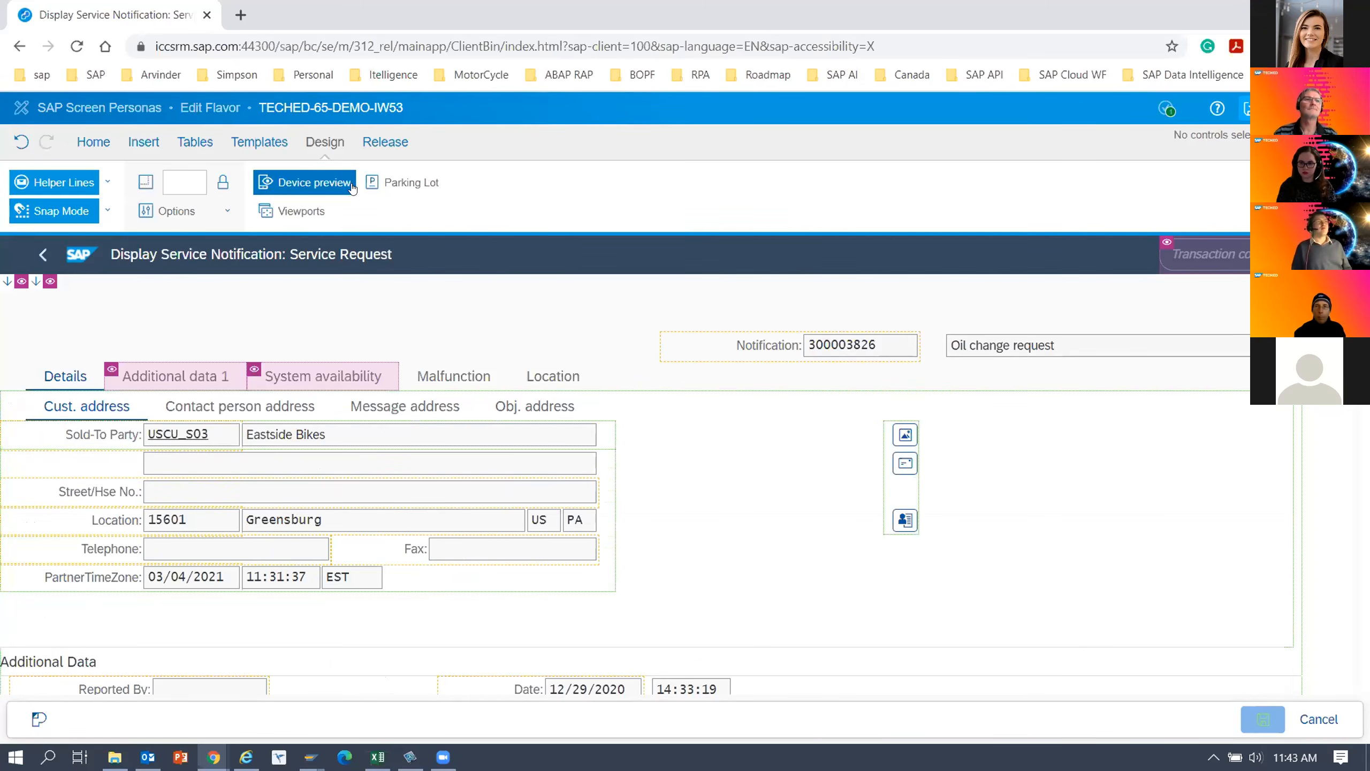
left_click(408, 184)
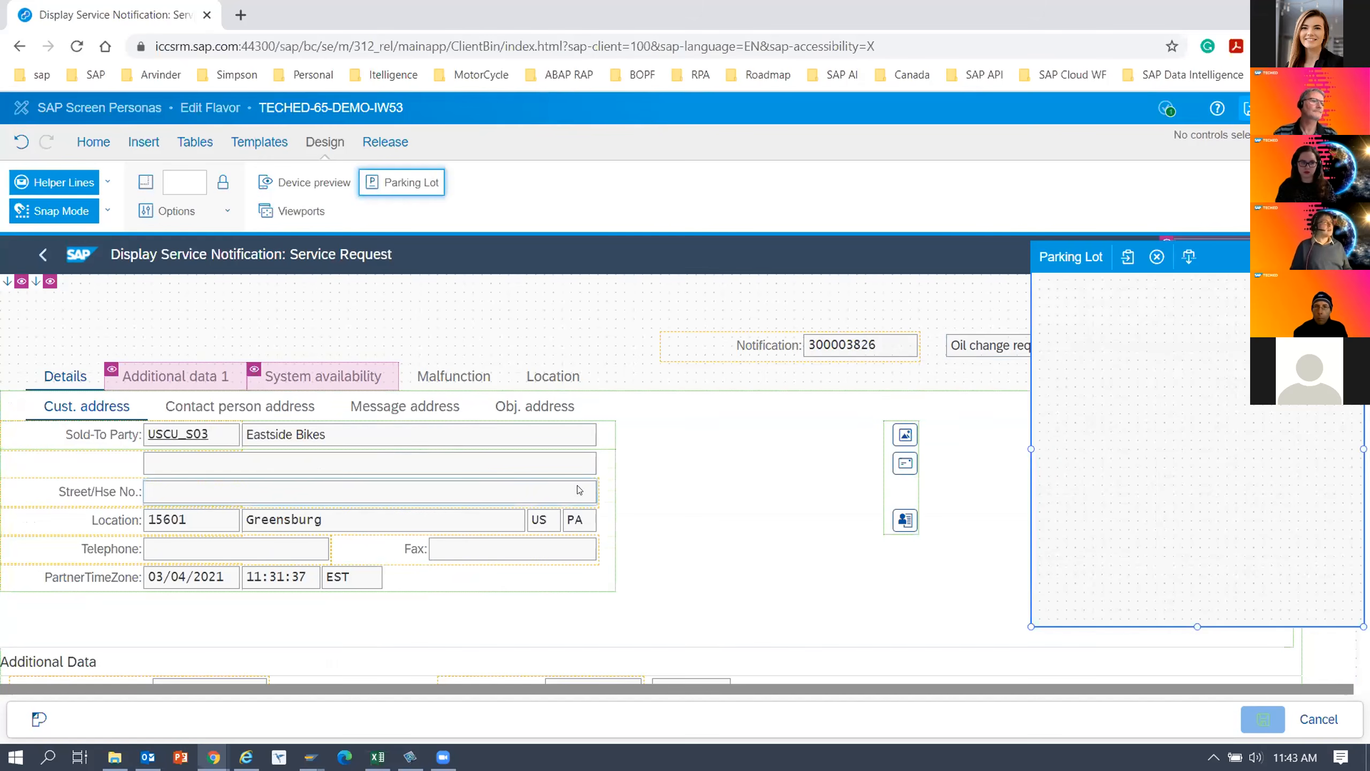
left_click(106, 435)
left_click(187, 441, "ctrl")
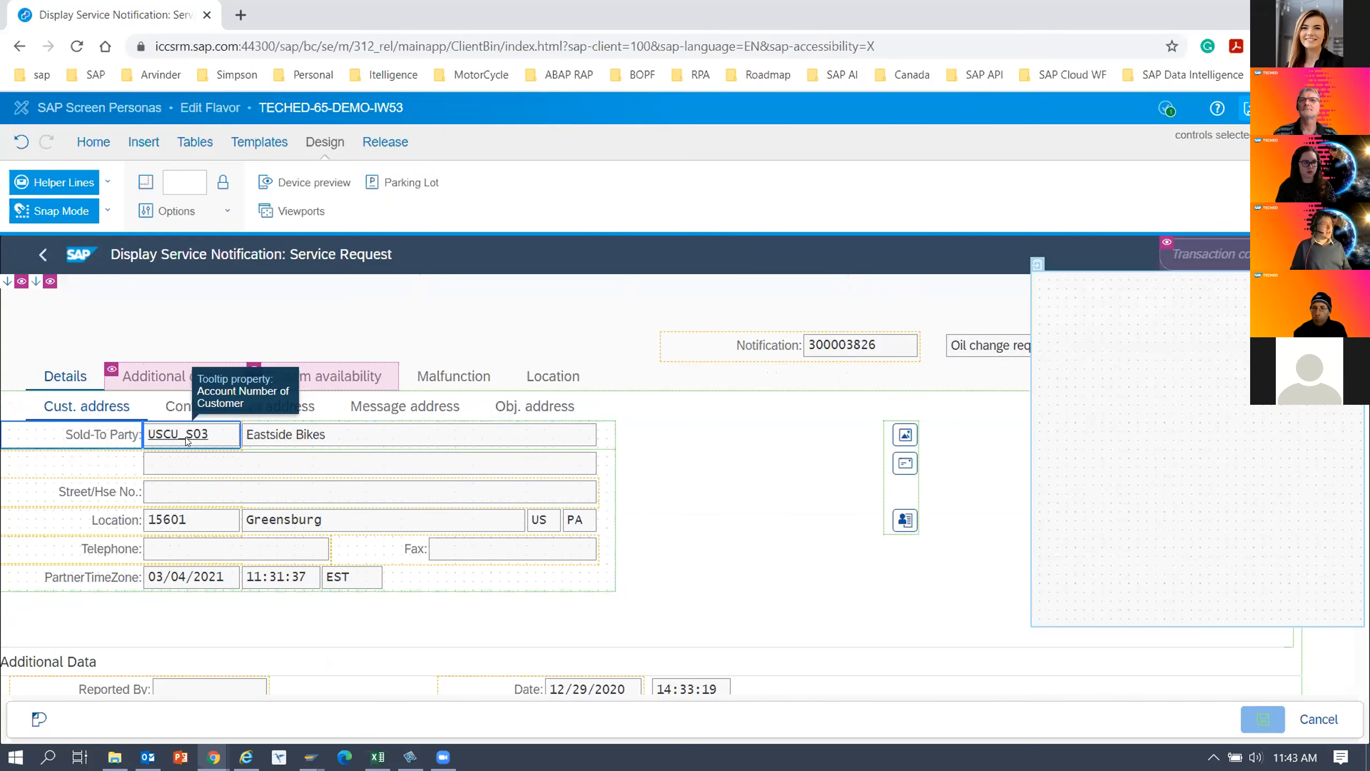
left_click(277, 443, "ctrl")
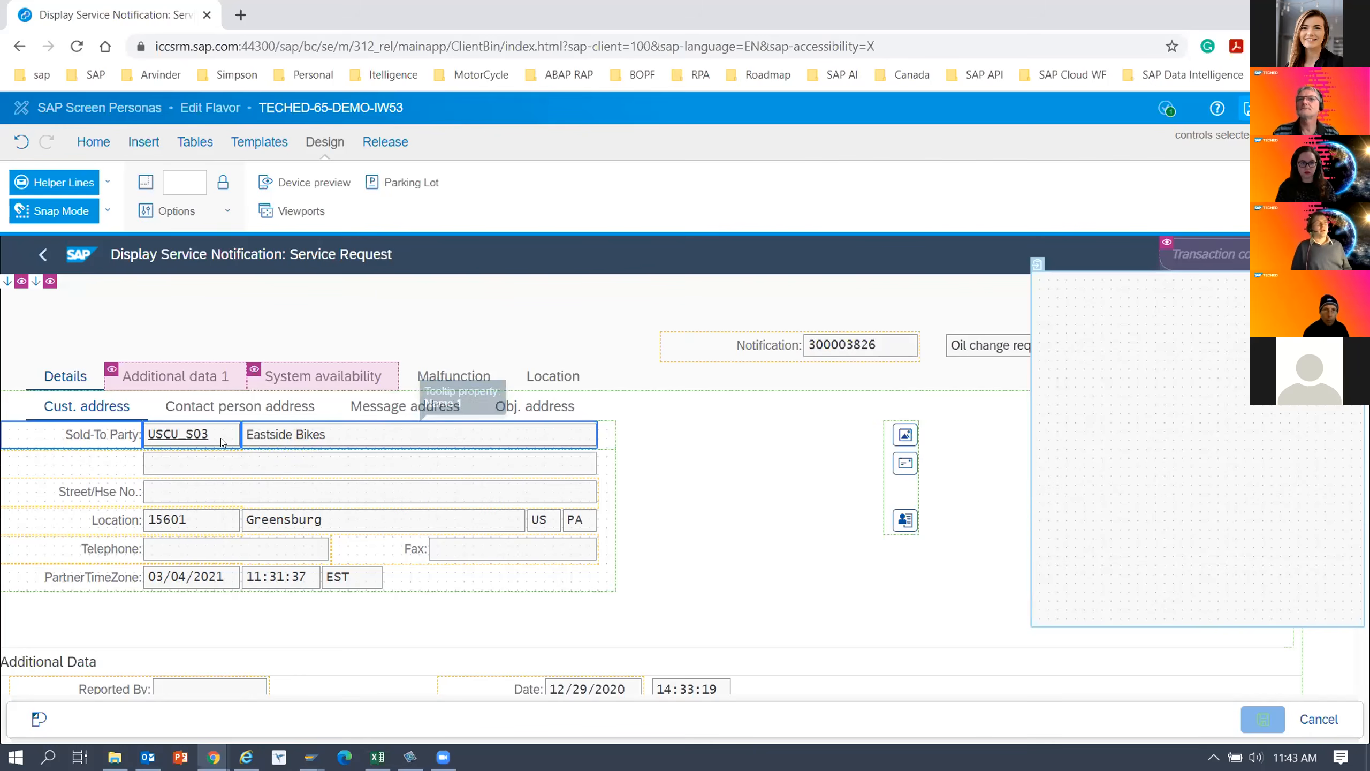
left_click_drag(237, 434, 1276, 361)
left_click_drag(1131, 621, 1080, 620)
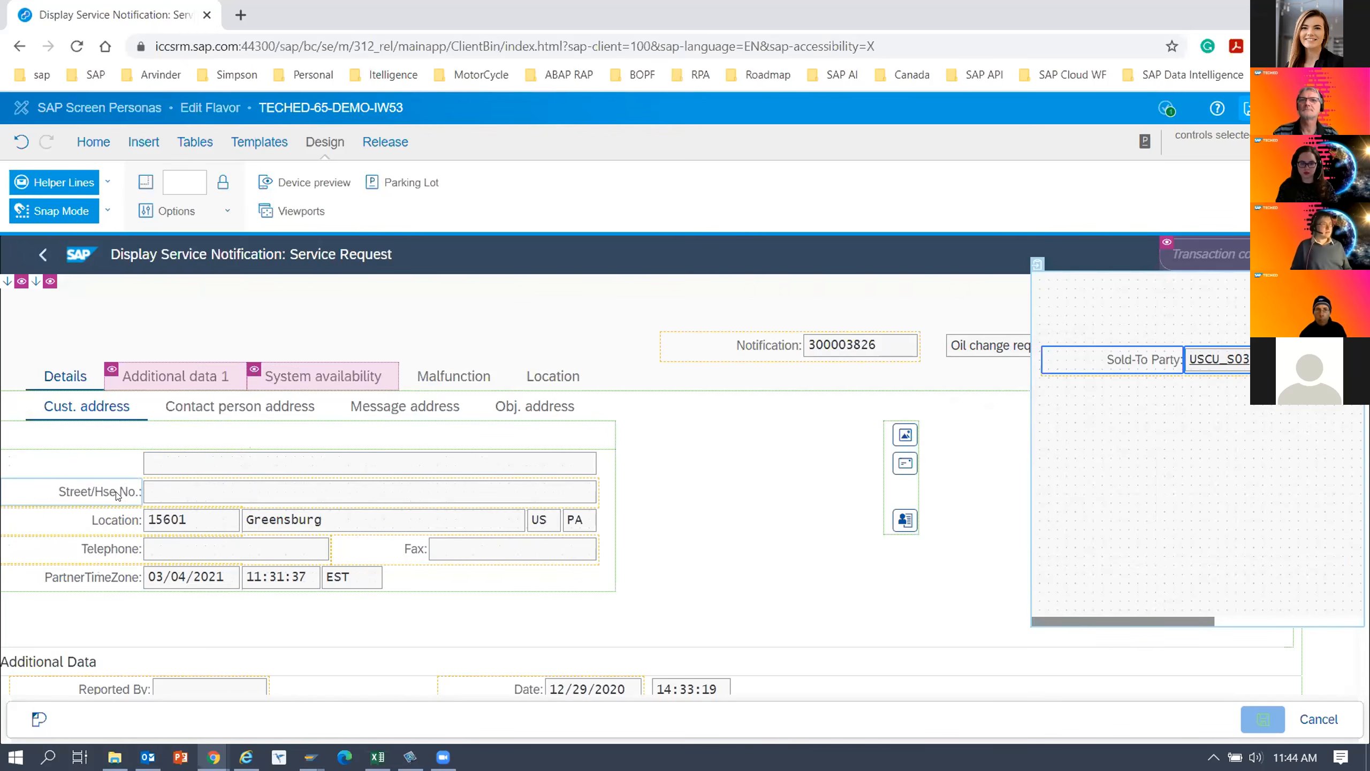
Move the Street/Hse No. label and field, and the Location label with its postal code, city, country and region fields, into the Parking Lot.
left_click(190, 498)
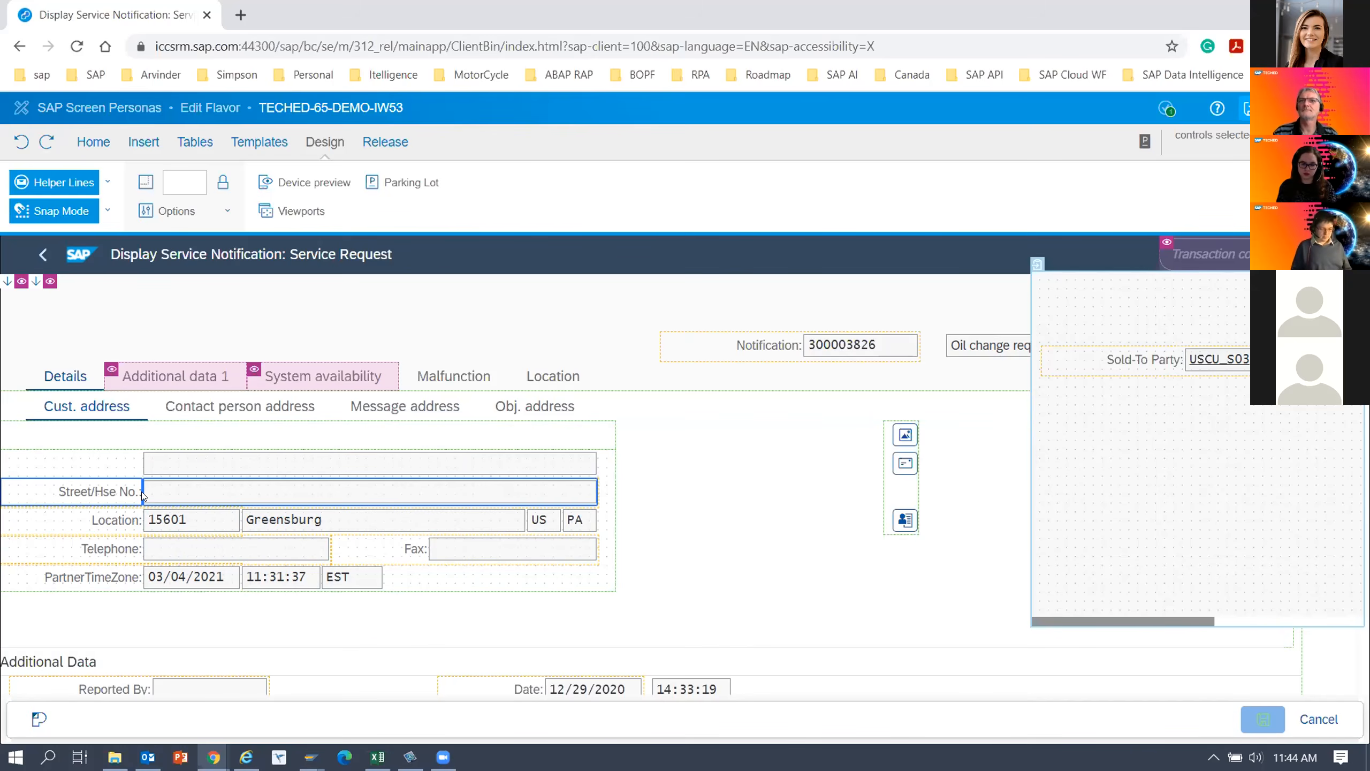
left_click_drag(156, 497, 1210, 444)
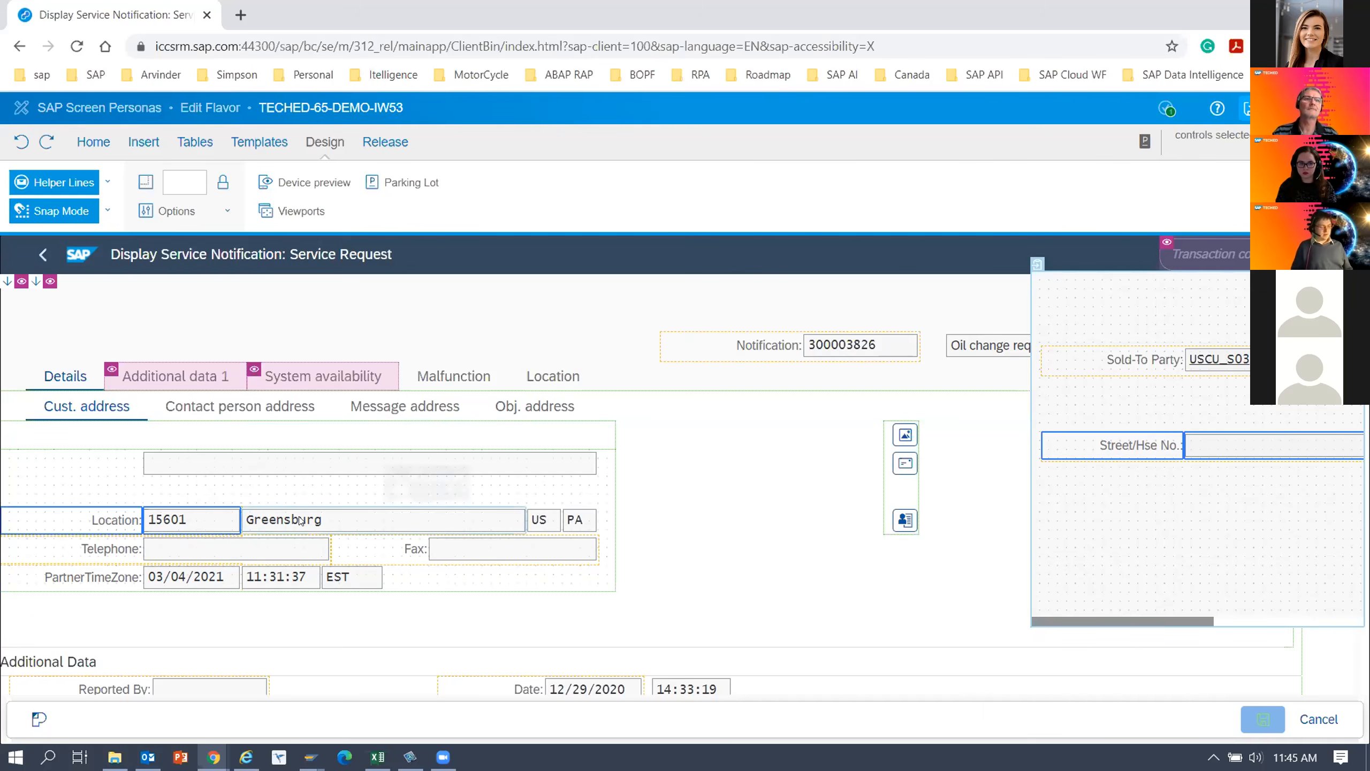
left_click(542, 521, "ctrl")
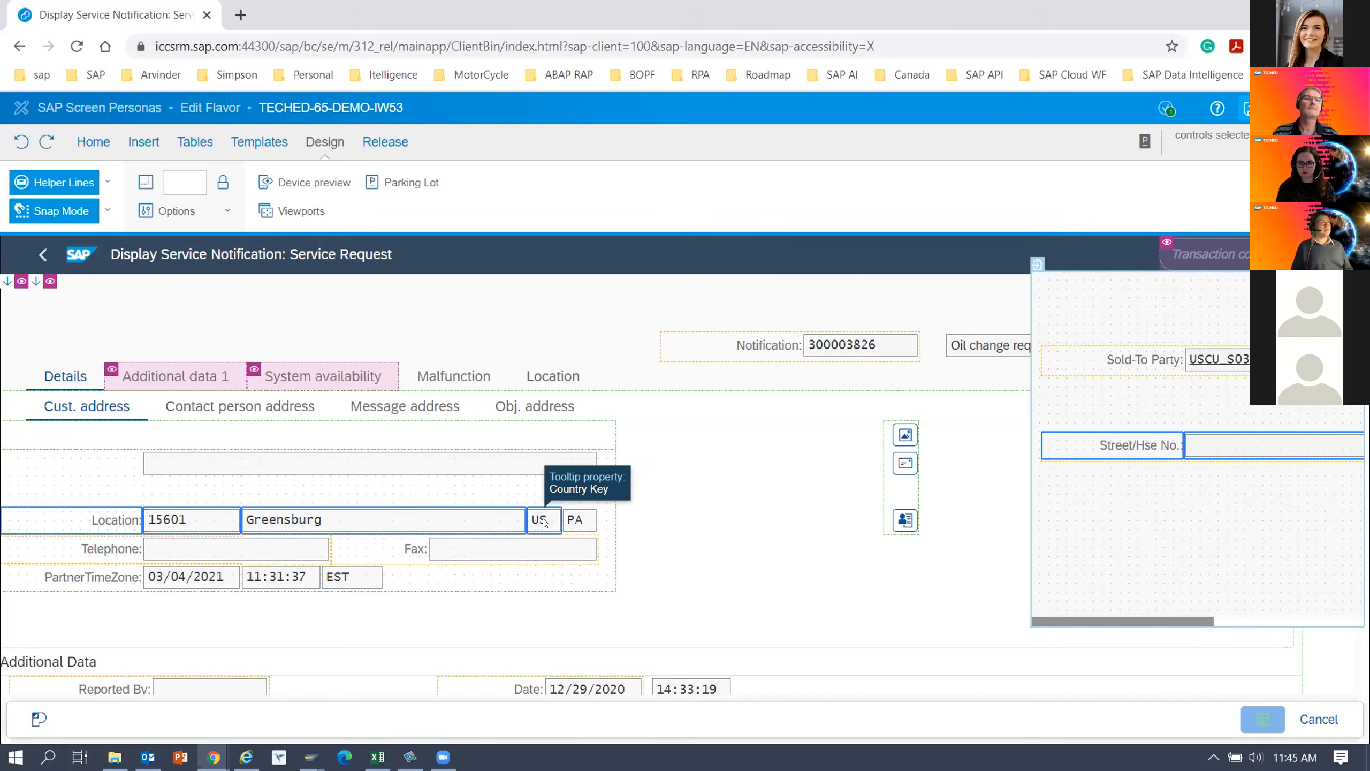
left_click(576, 522, "ctrl")
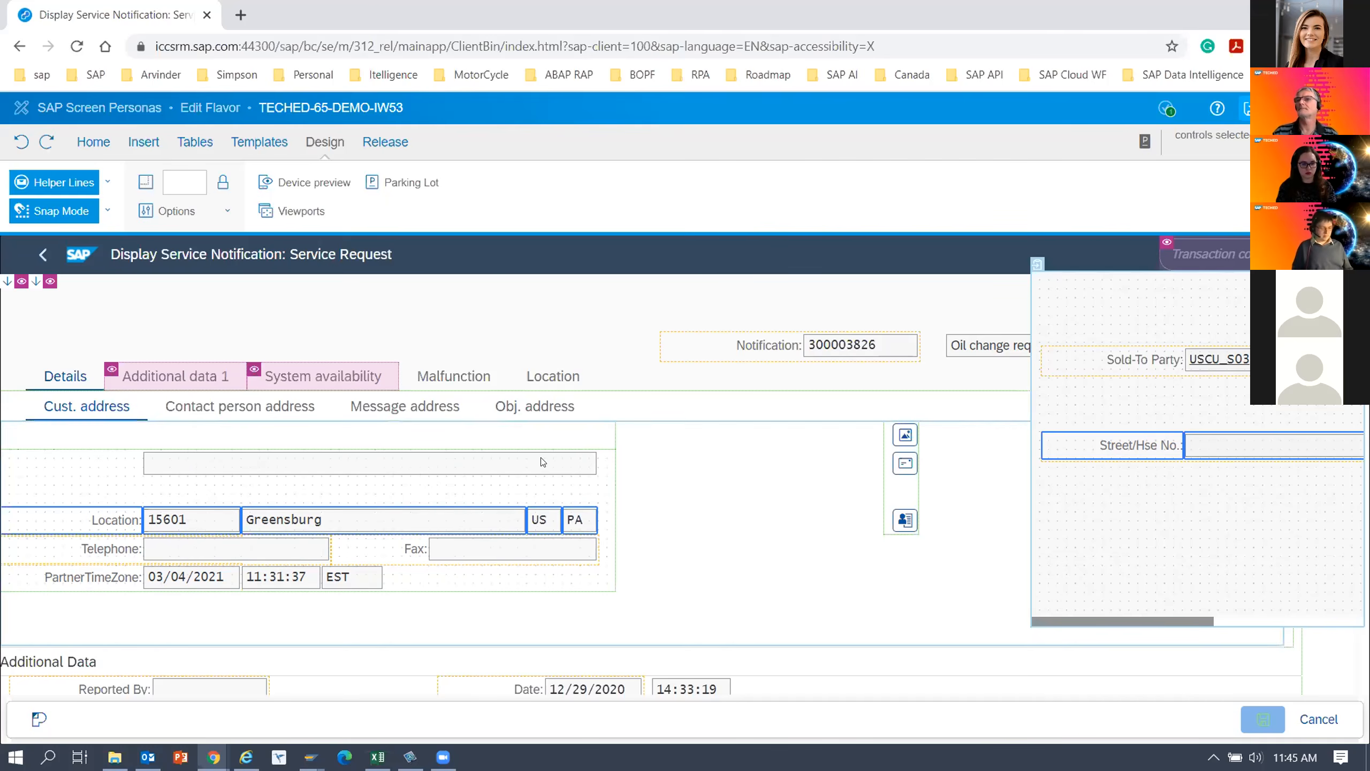
left_click_drag(225, 513, 1266, 537)
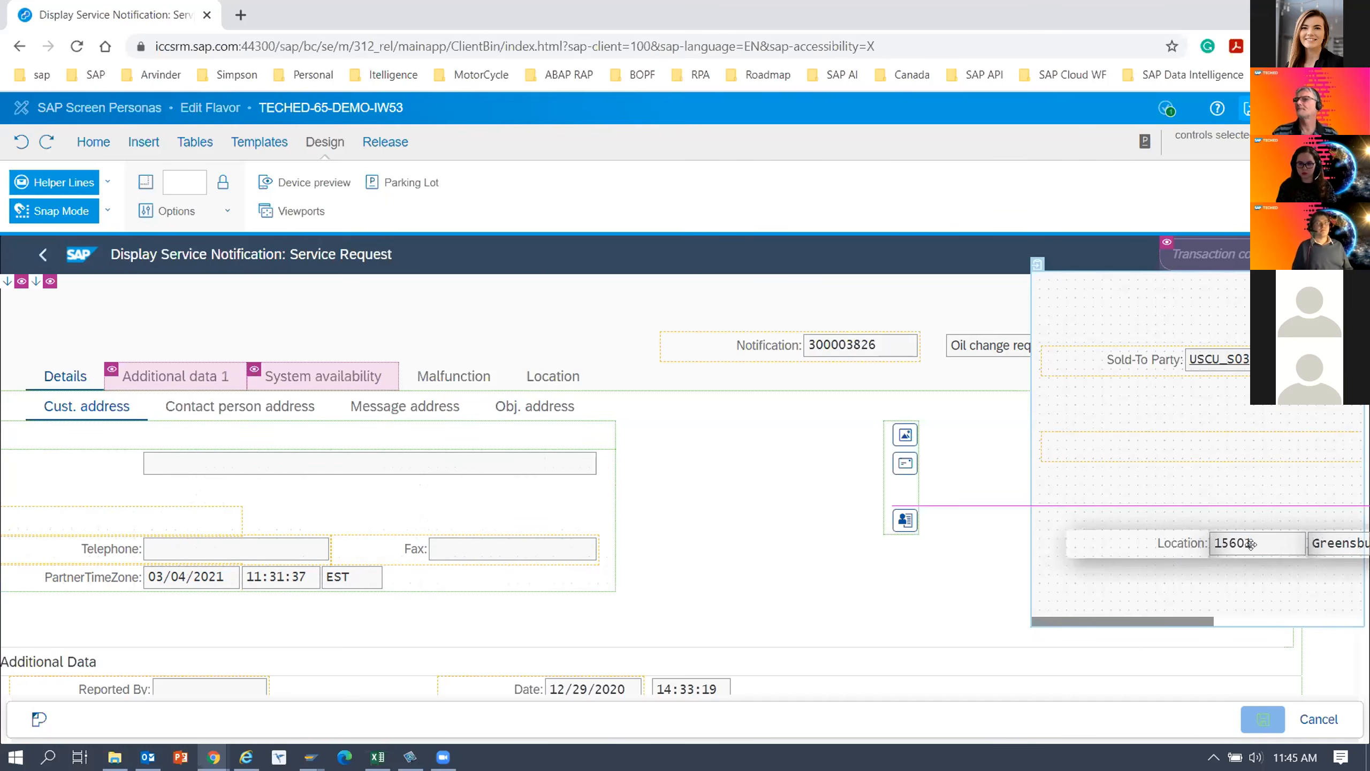
left_click_drag(1053, 622, 1018, 615)
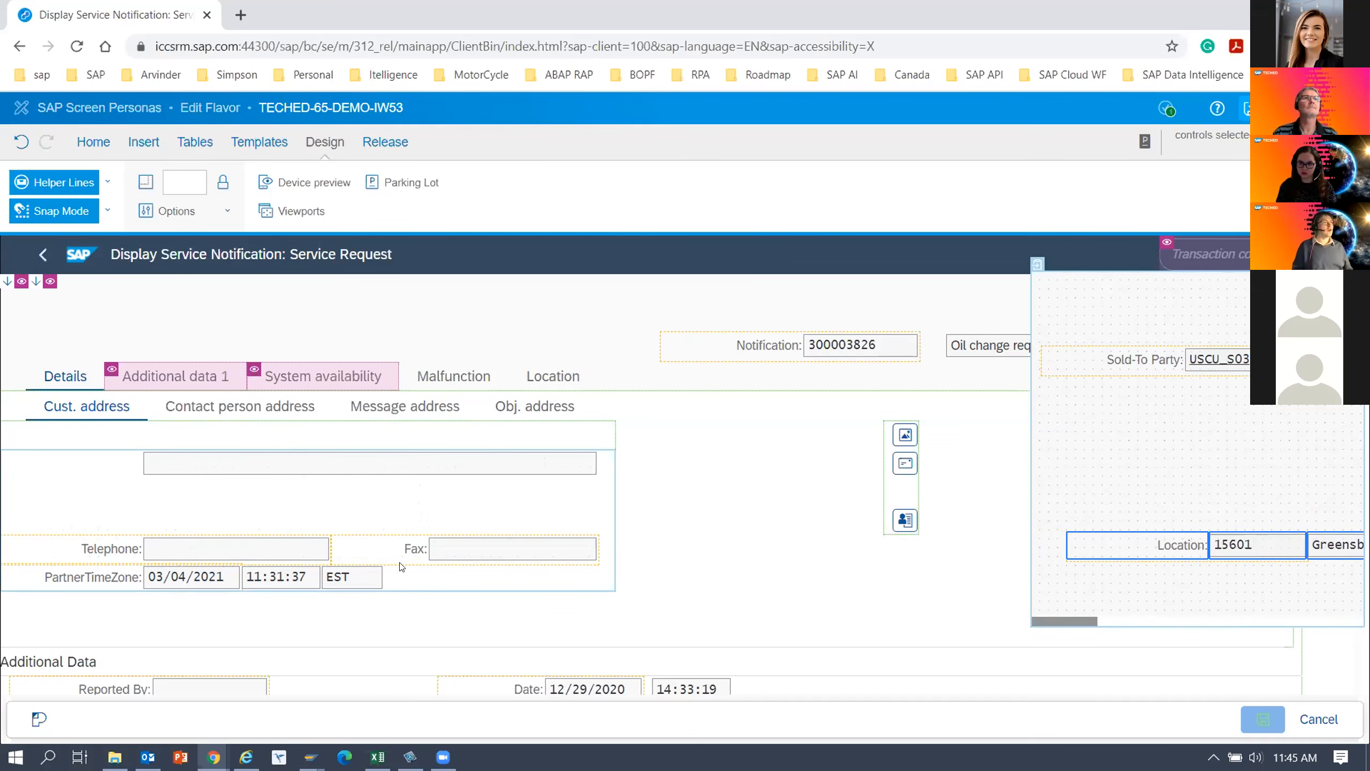
scroll(589, 566, "down", 5)
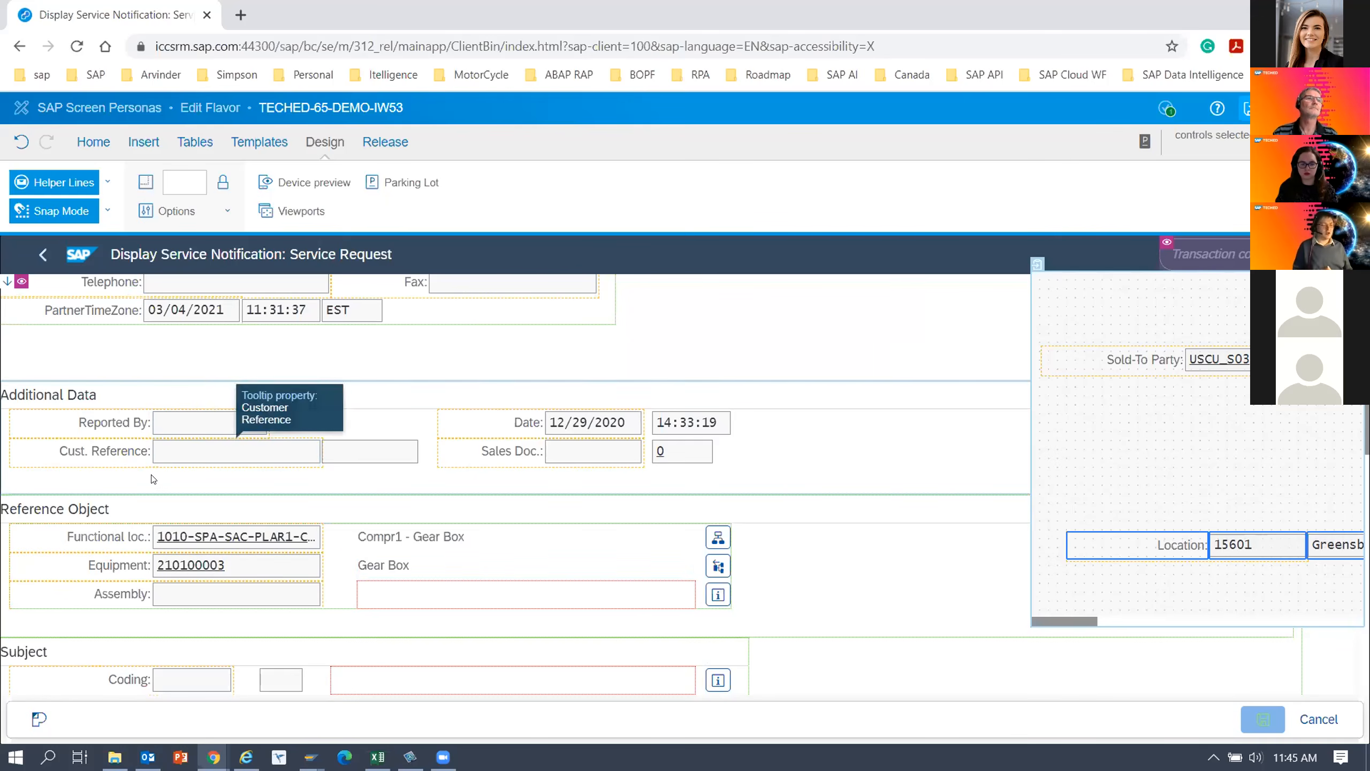
Move the Functional loc. label, its field and its description from Reference Object into the Parking Lot together.
left_click(156, 535)
left_click(121, 533, "ctrl")
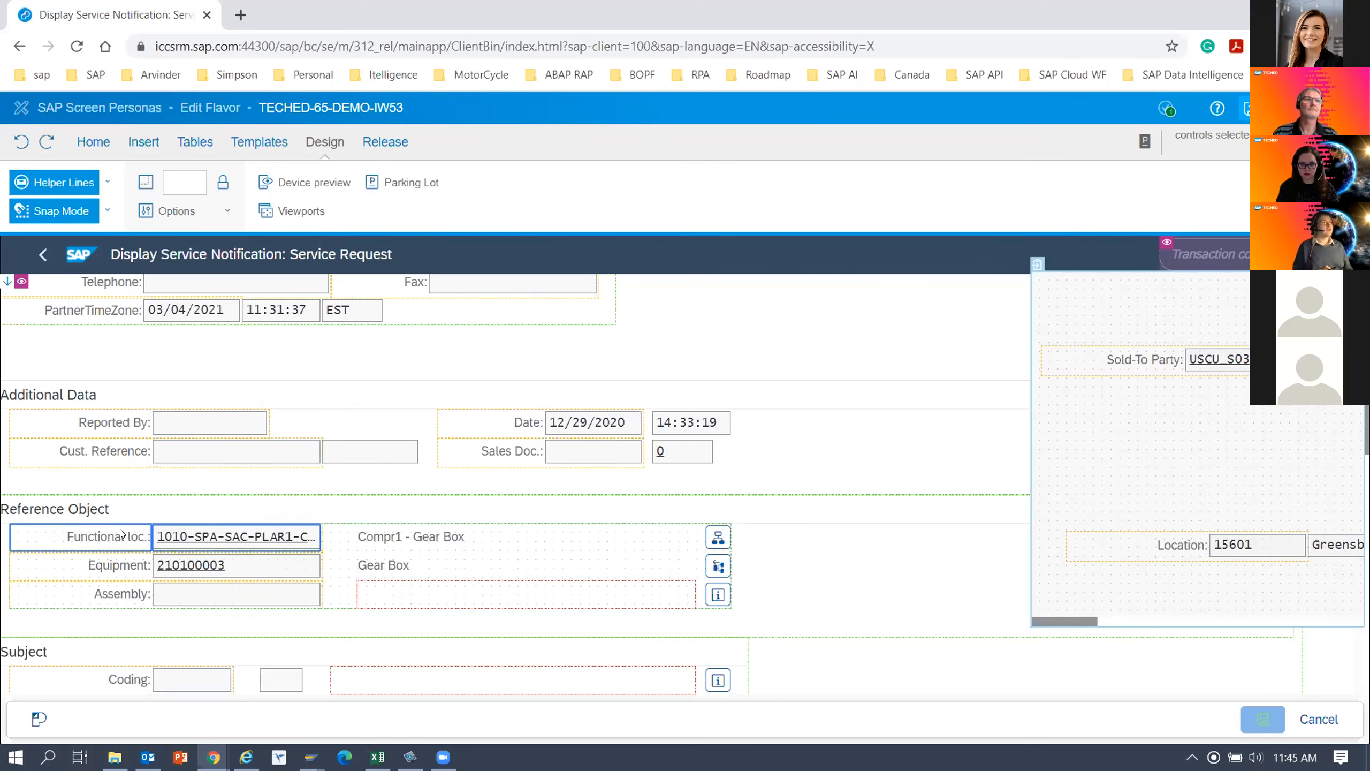
left_click(409, 543, "ctrl")
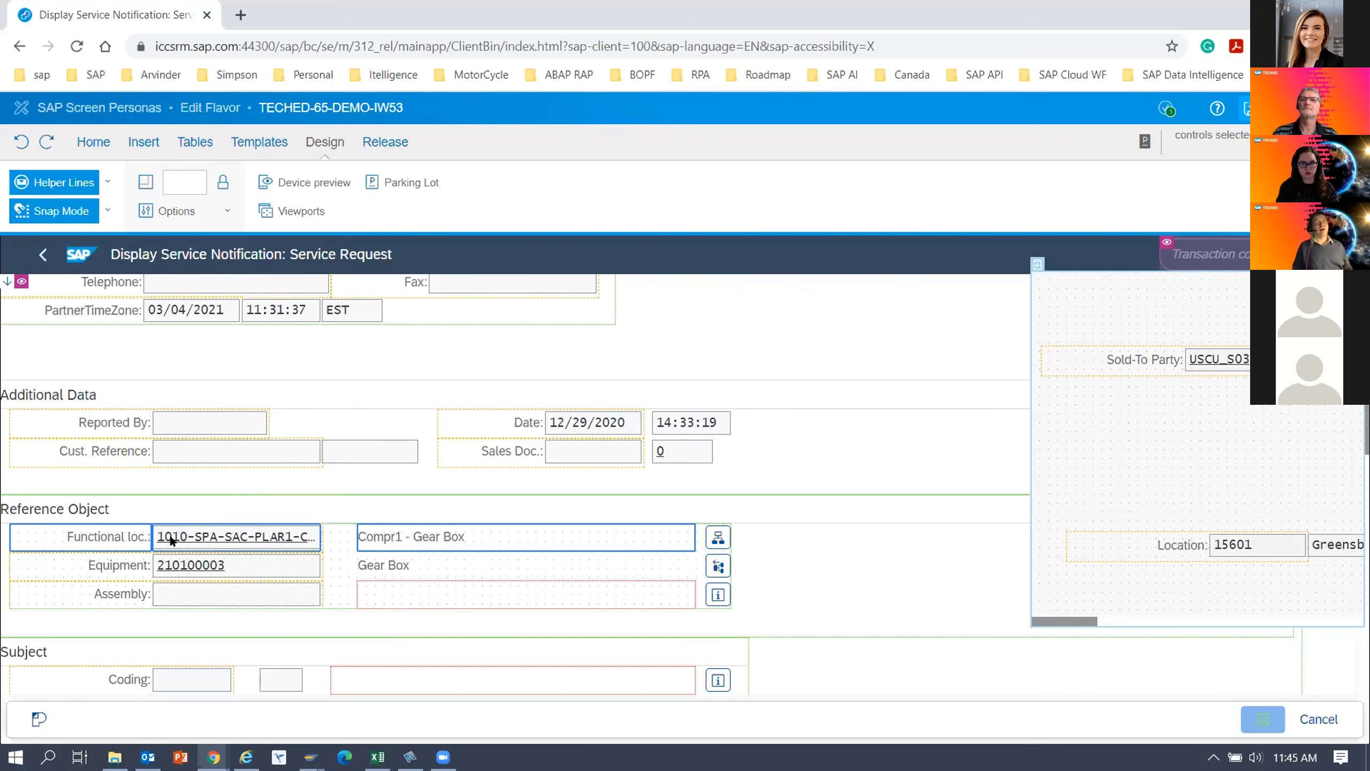
left_click_drag(178, 538, 1230, 583)
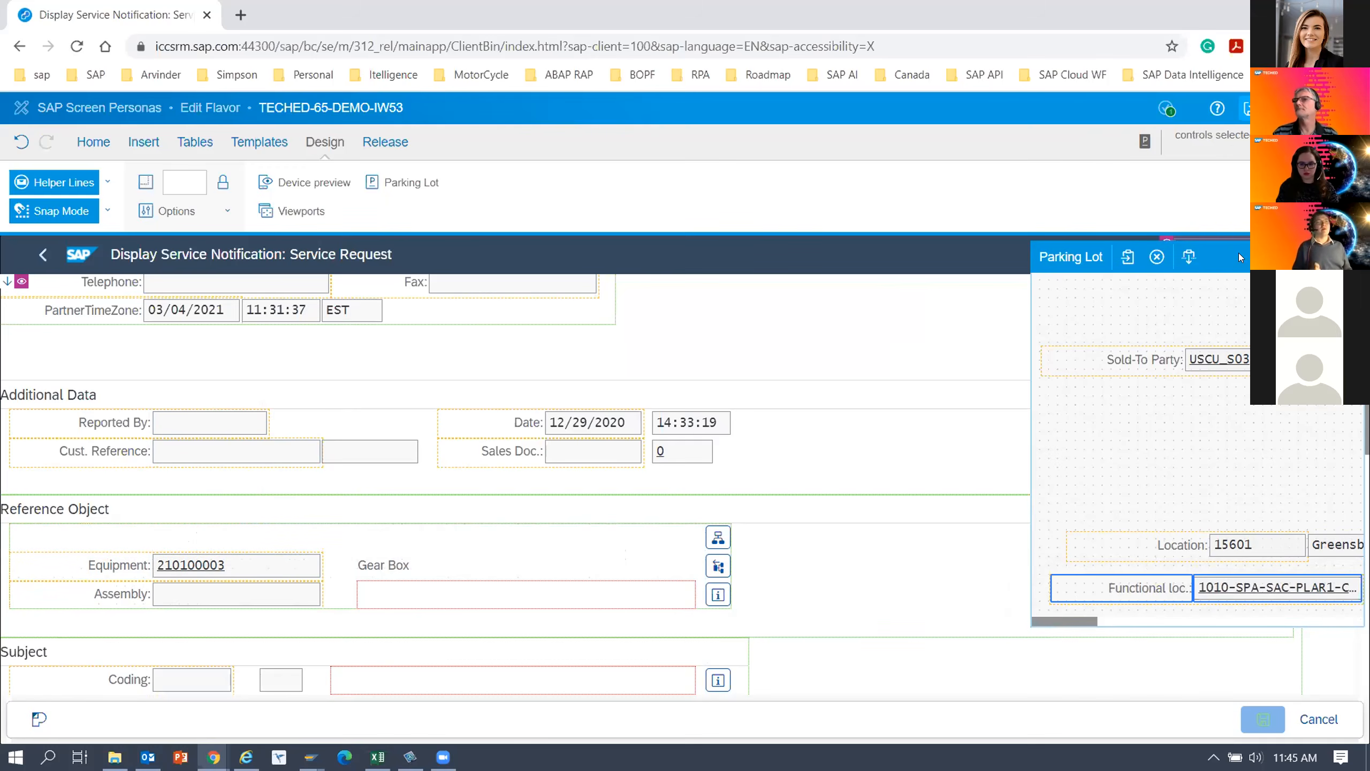
Reposition the Parking Lot window and enlarge it in width and height to make room for more controls.
left_click_drag(1238, 252, 966, 243)
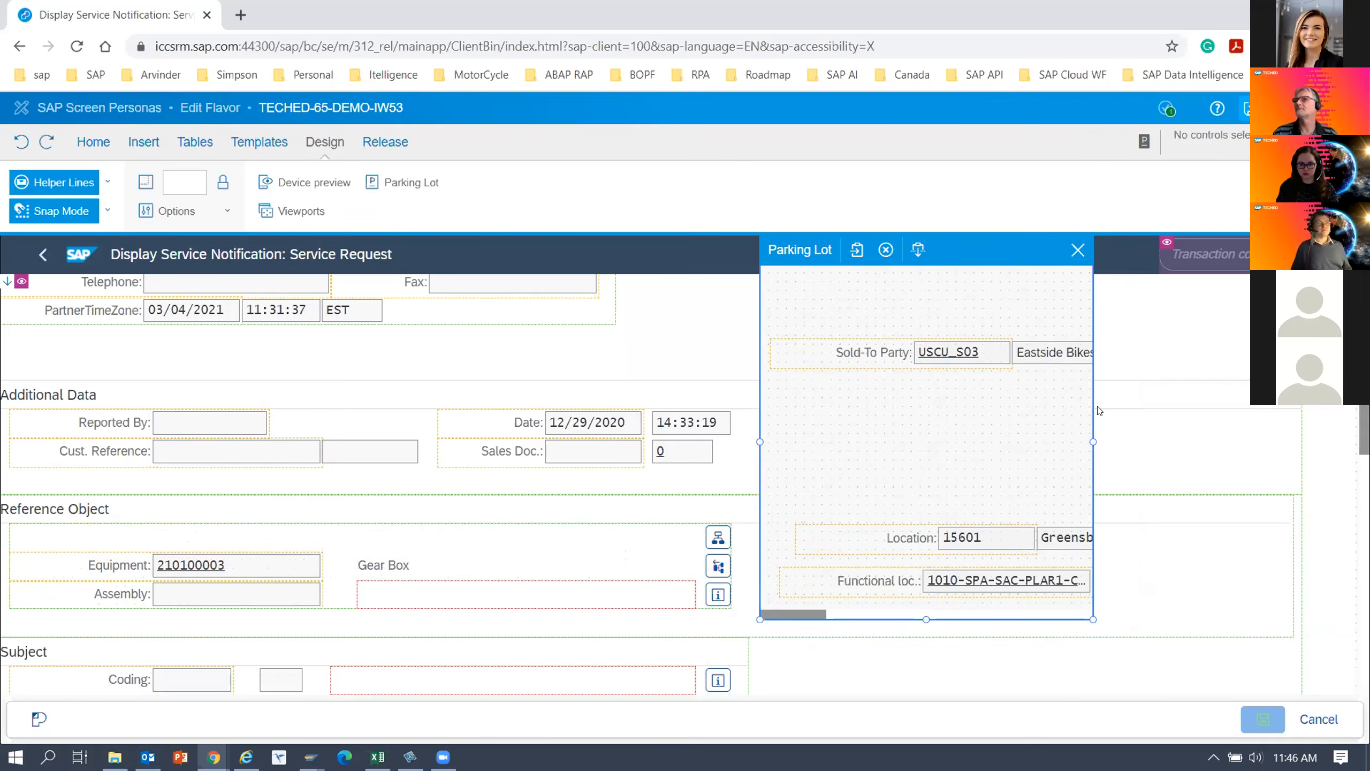
left_click(1095, 435)
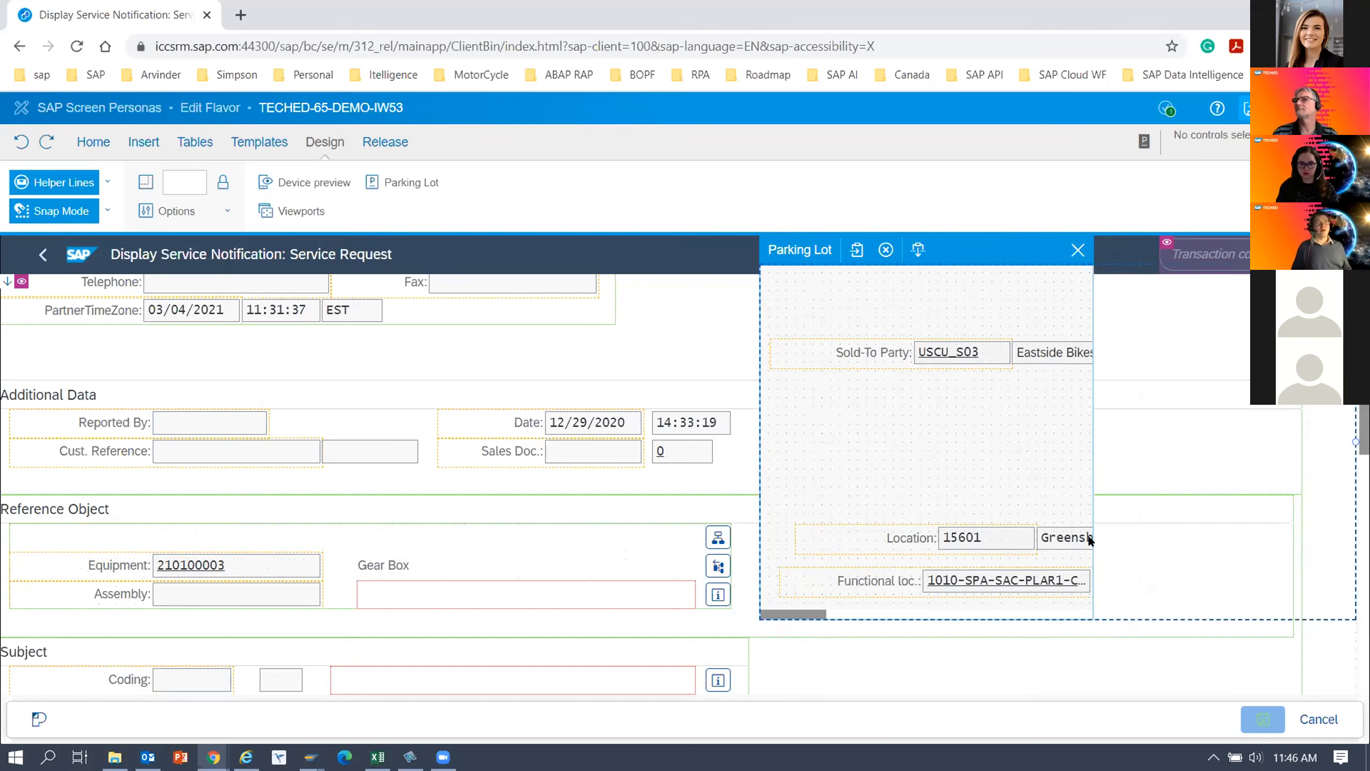
left_click_drag(955, 612, 895, 488)
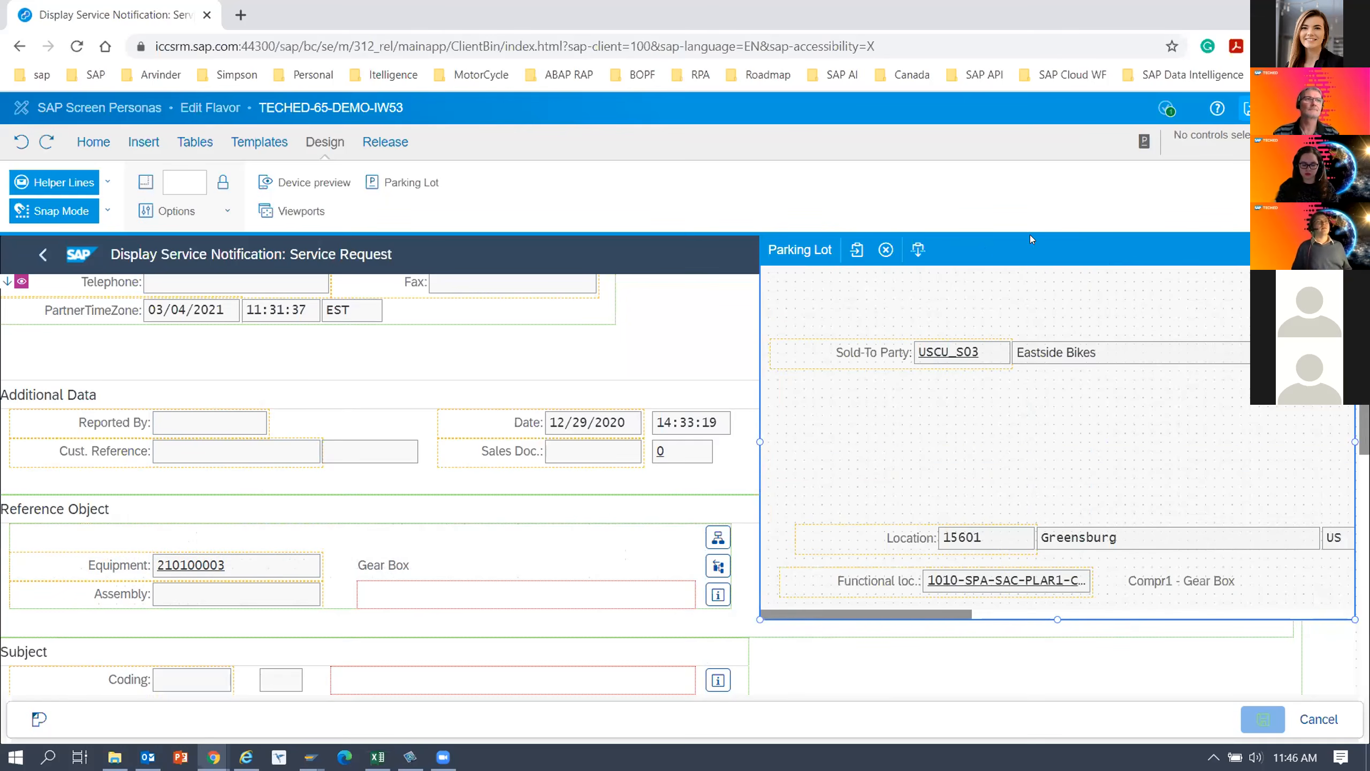
left_click_drag(1057, 619, 1061, 727)
left_click_drag(1030, 252, 1045, 152)
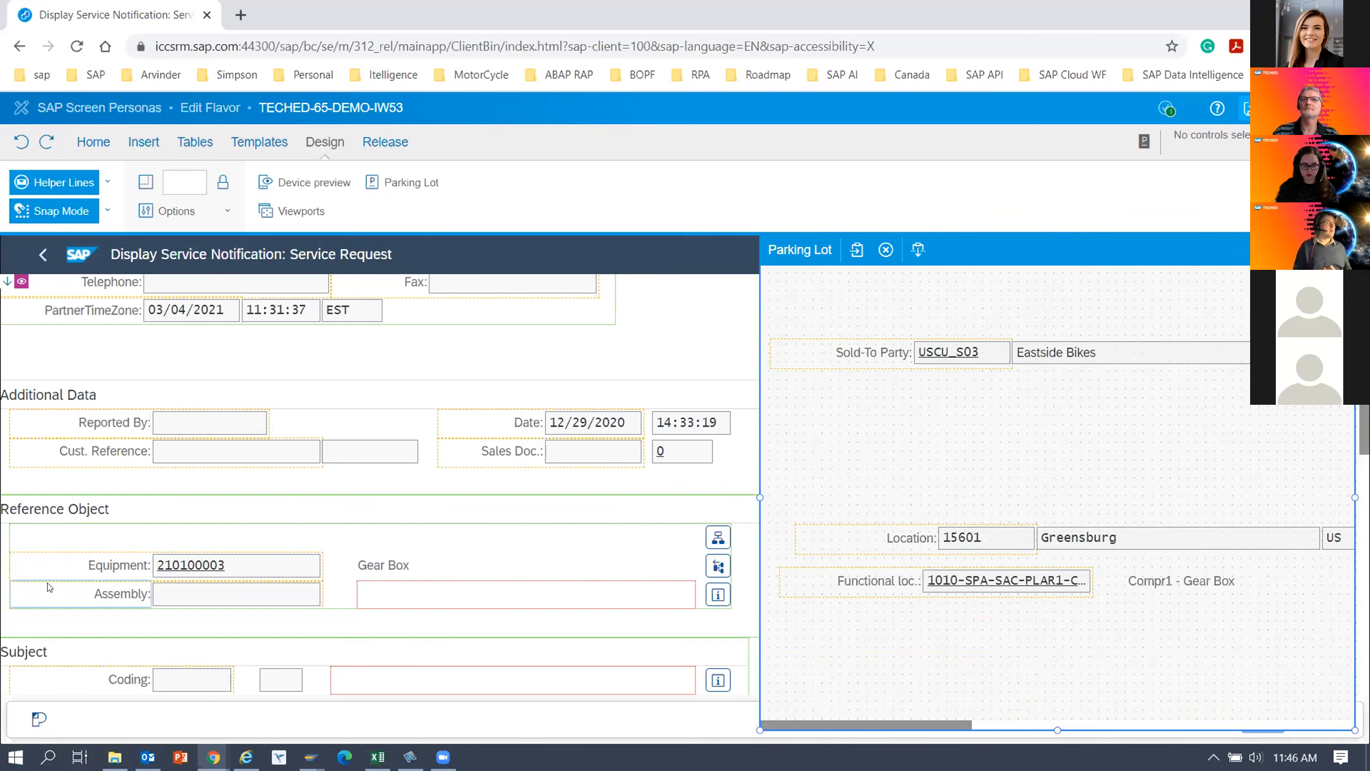
Move the Equipment label, its field and its description from Reference Object into the Parking Lot together.
left_click(108, 570)
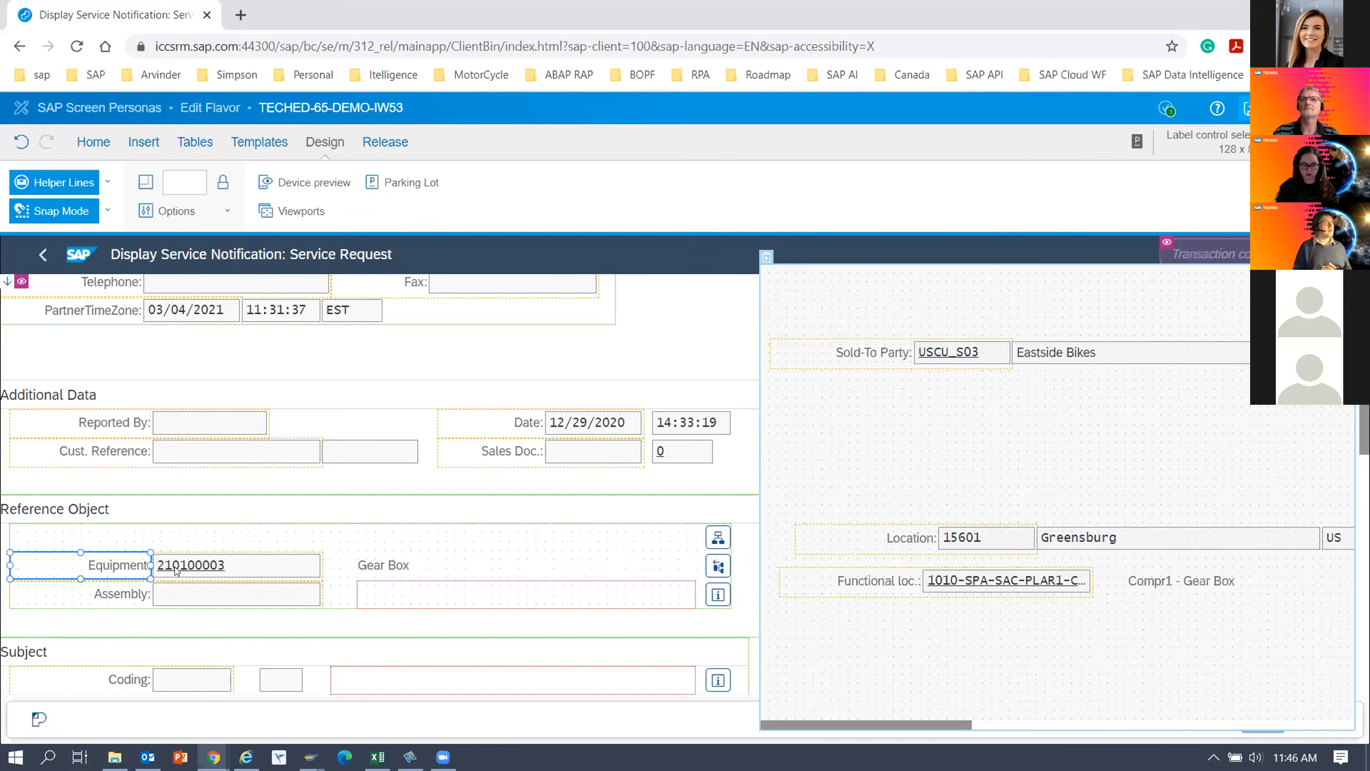
left_click(207, 572, "ctrl")
left_click(386, 569, "ctrl")
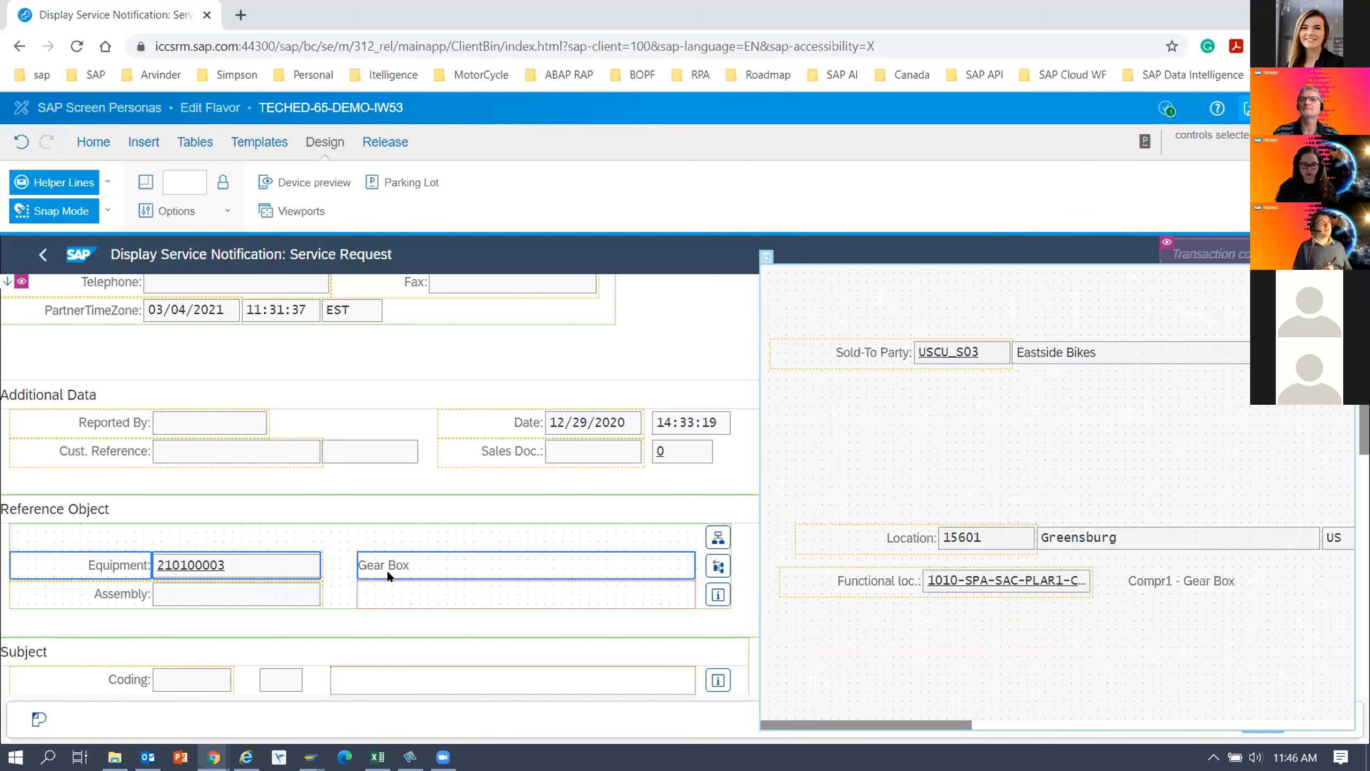
left_click_drag(271, 565, 1055, 656)
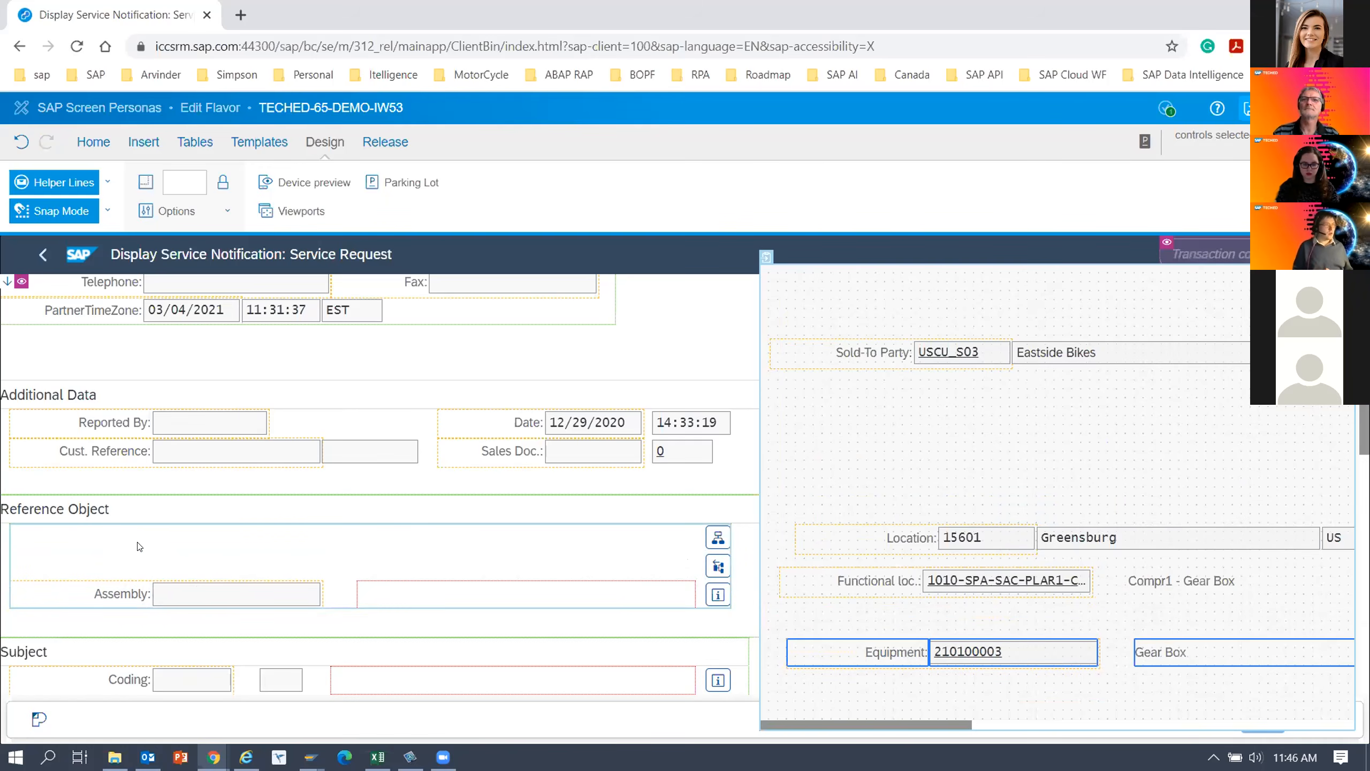
Bring the long text in the Subject section into view and widen the Parking Lot to fit the whole Location row.
left_click(187, 502)
scroll(187, 505, "down", 2)
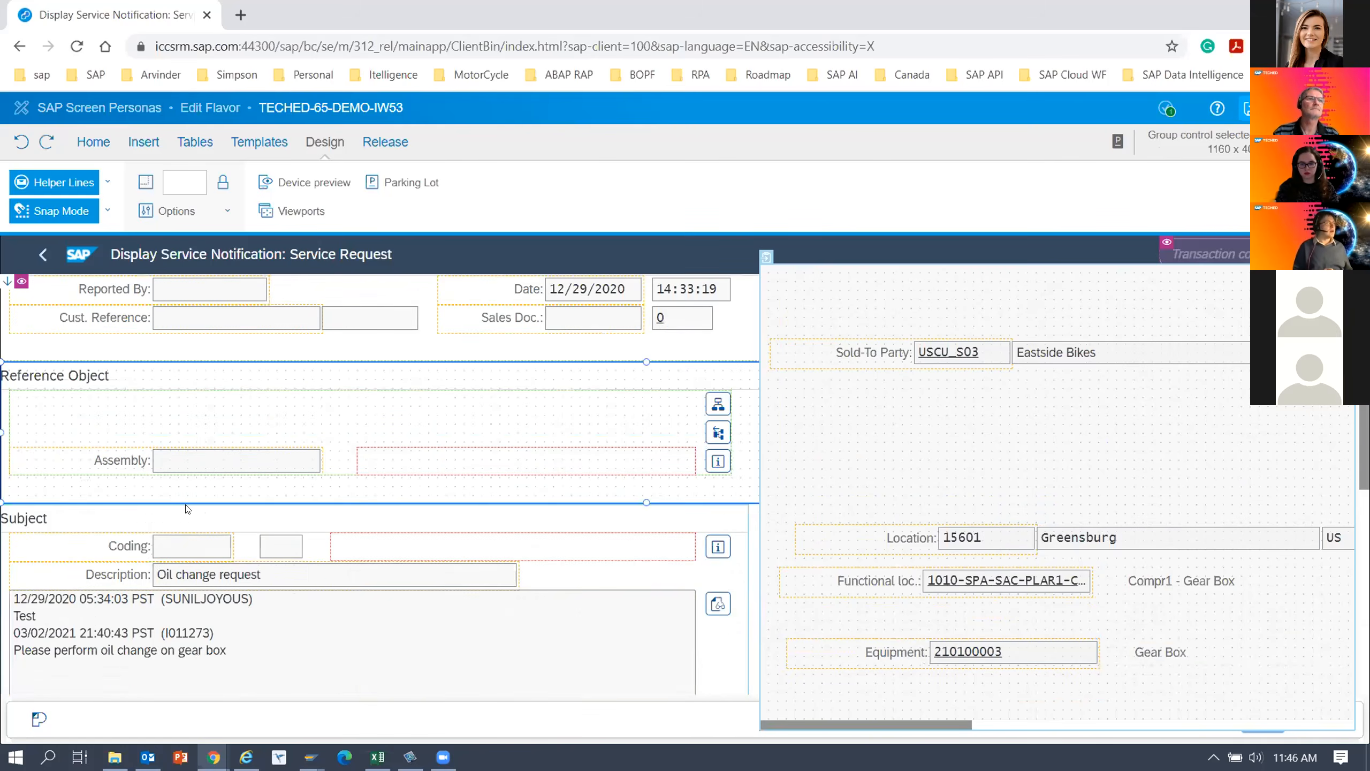
scroll(187, 509, "up", 2)
left_click(689, 309)
scroll(367, 532, "down", 2)
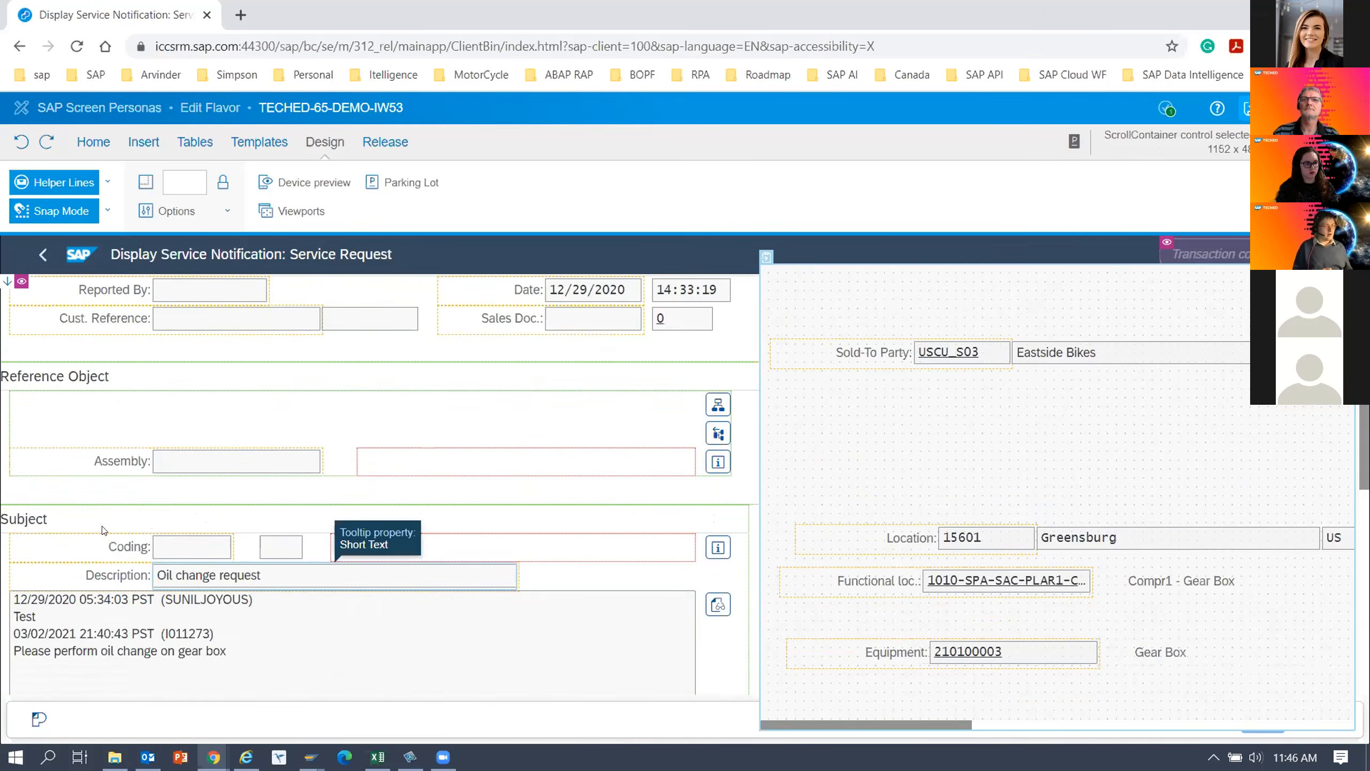
scroll(105, 529, "down", 2)
left_click(106, 513)
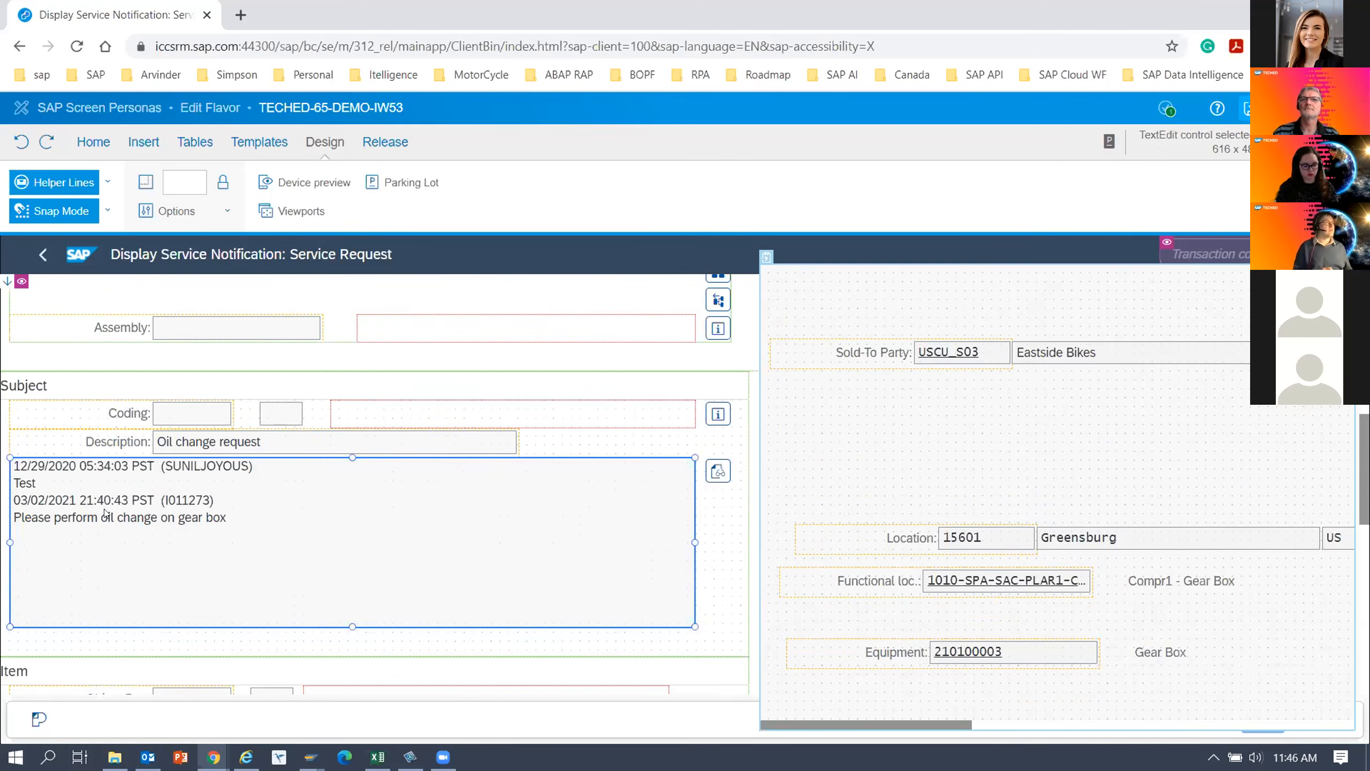
mouse_move(906, 612)
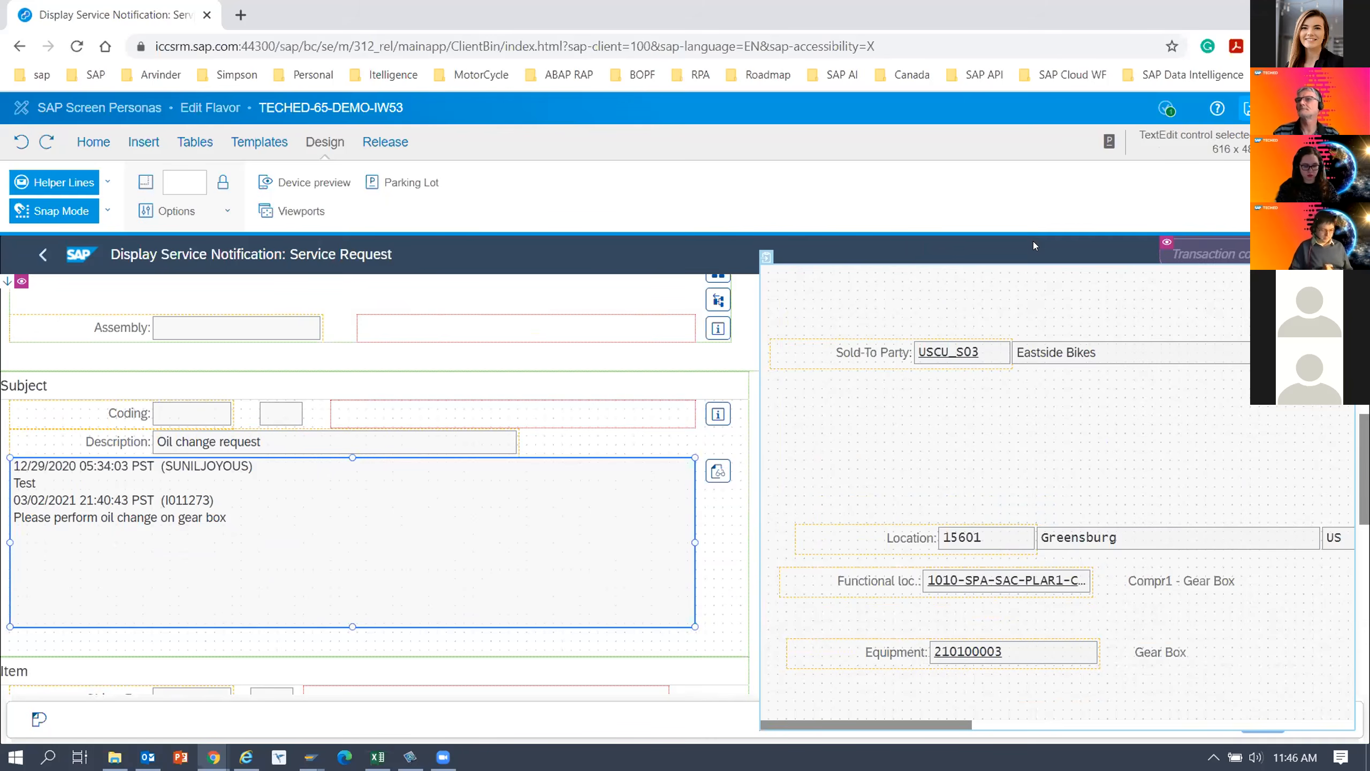
left_click(785, 568)
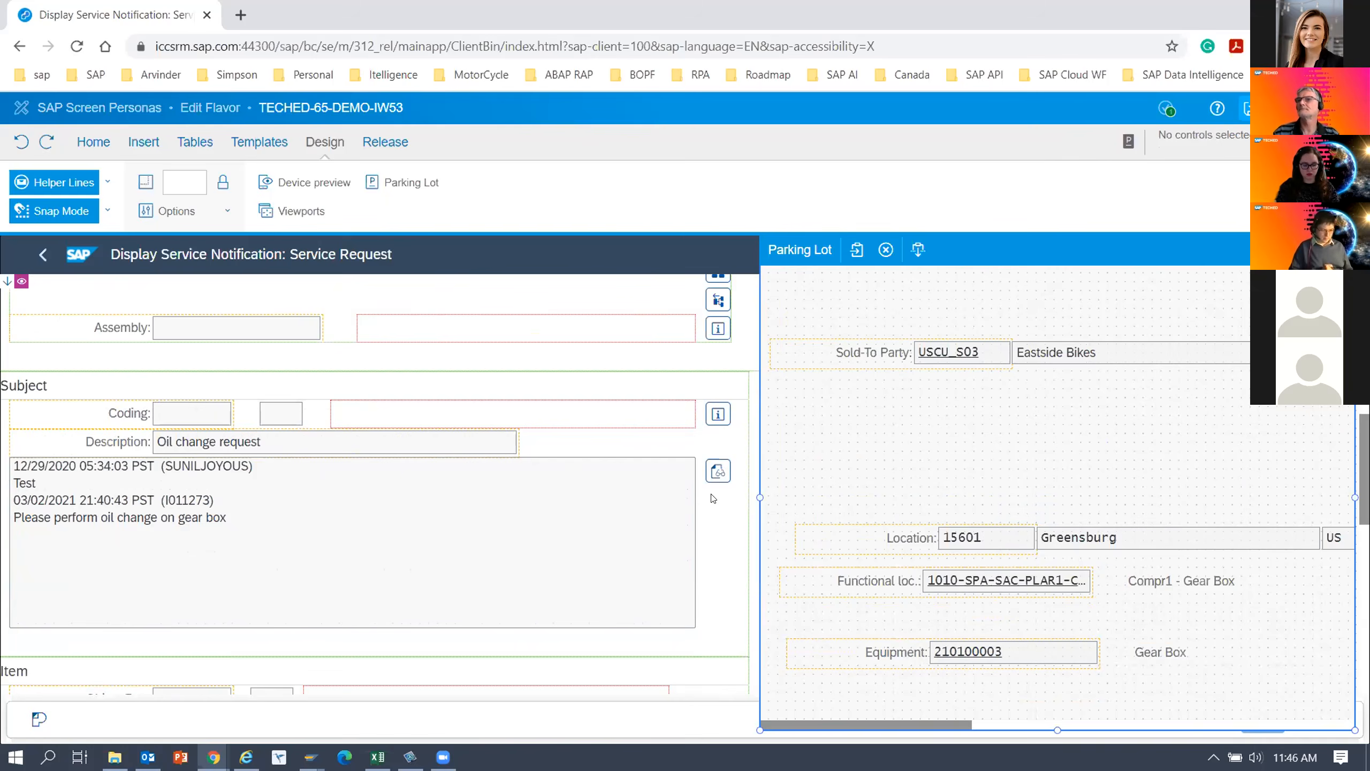
left_click_drag(759, 497, 659, 497)
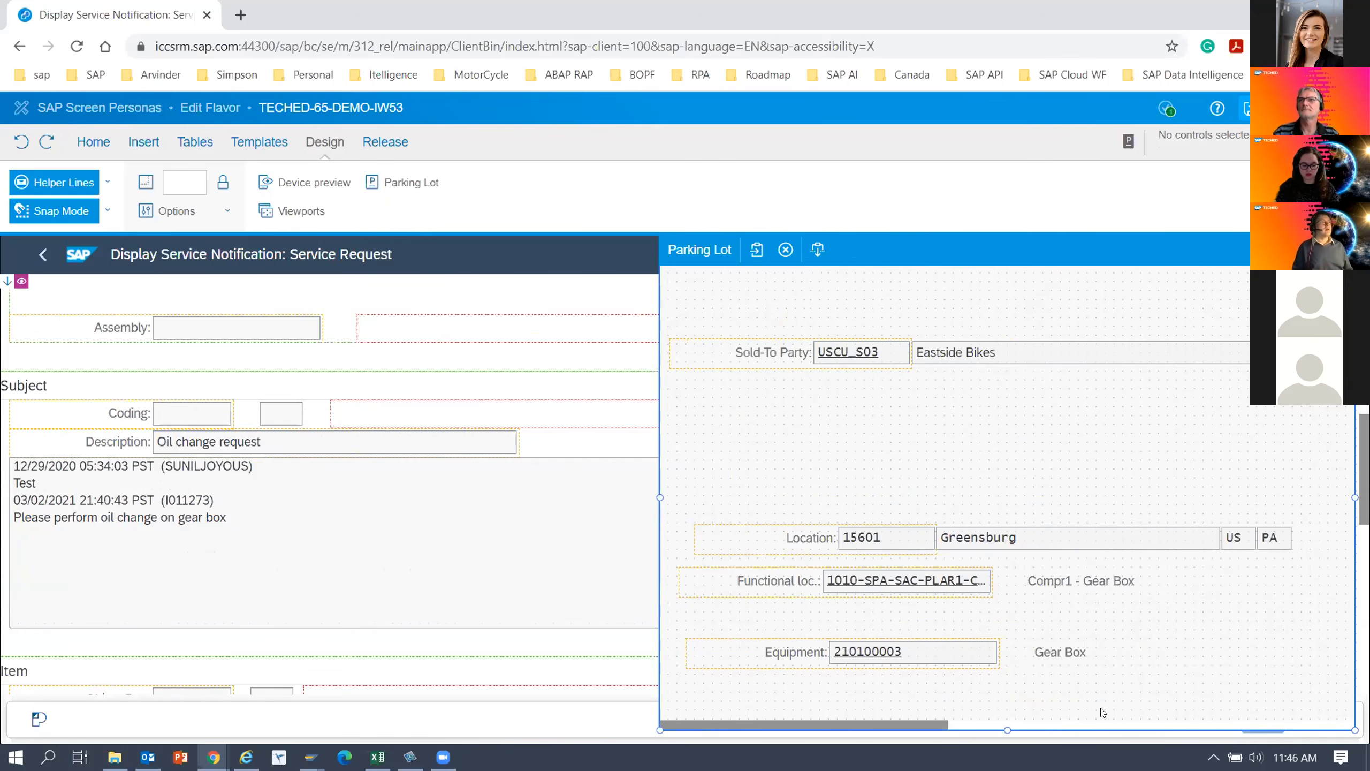
left_click_drag(1006, 729, 952, 662)
left_click_drag(953, 726, 953, 723)
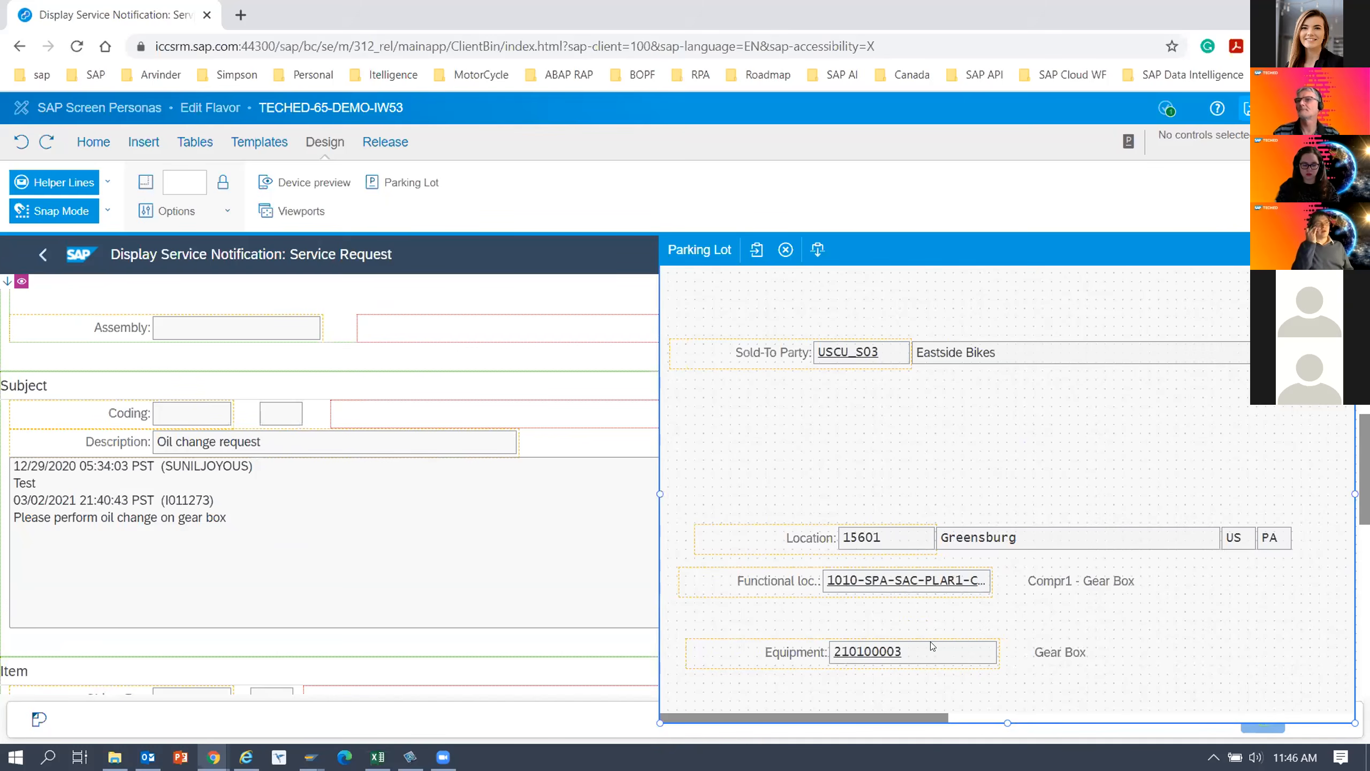
mouse_move(724, 642)
left_mouse_down()
mouse_move(737, 622)
mouse_move(726, 648)
left_mouse_up()
Move the notification long text box from the Subject section into the Parking Lot, below the Equipment row.
left_click(201, 496)
left_click_drag(201, 497, 1013, 681)
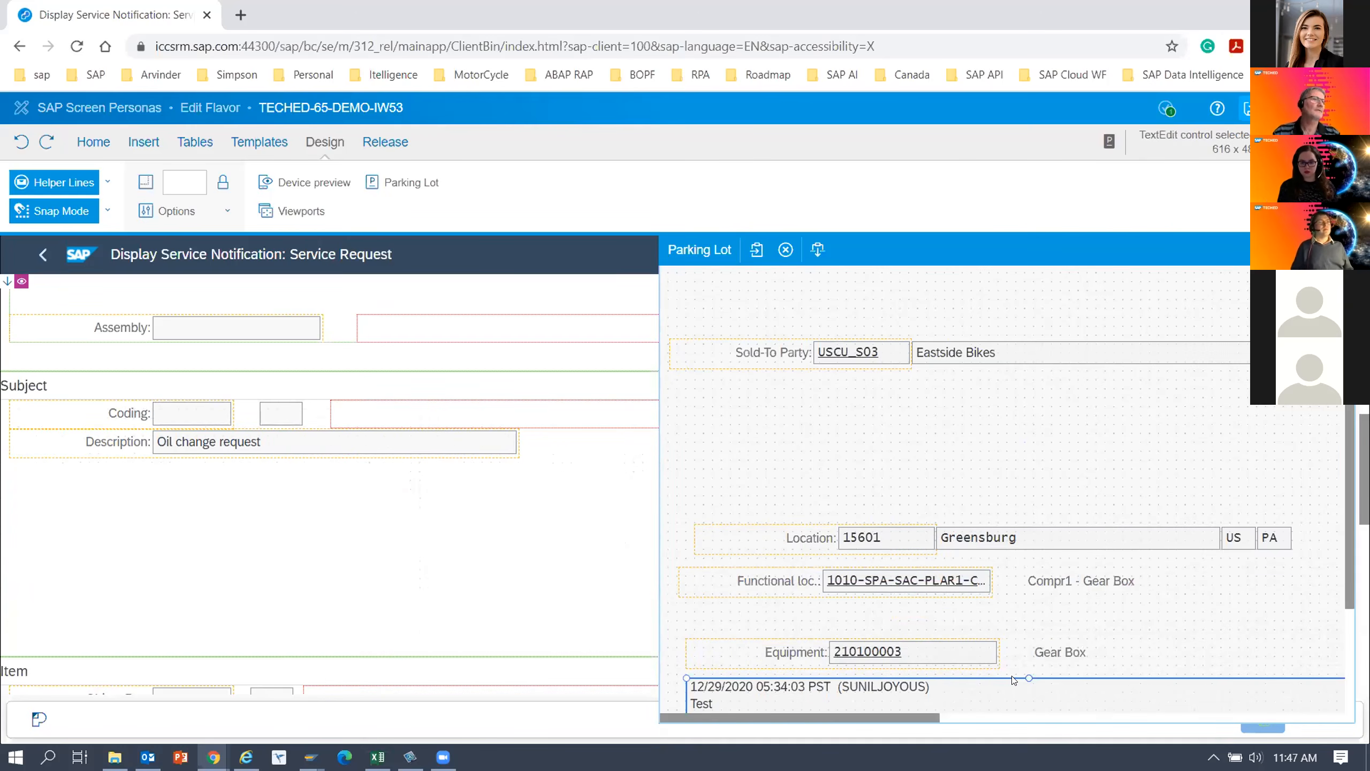
left_click_drag(1349, 455, 1350, 561)
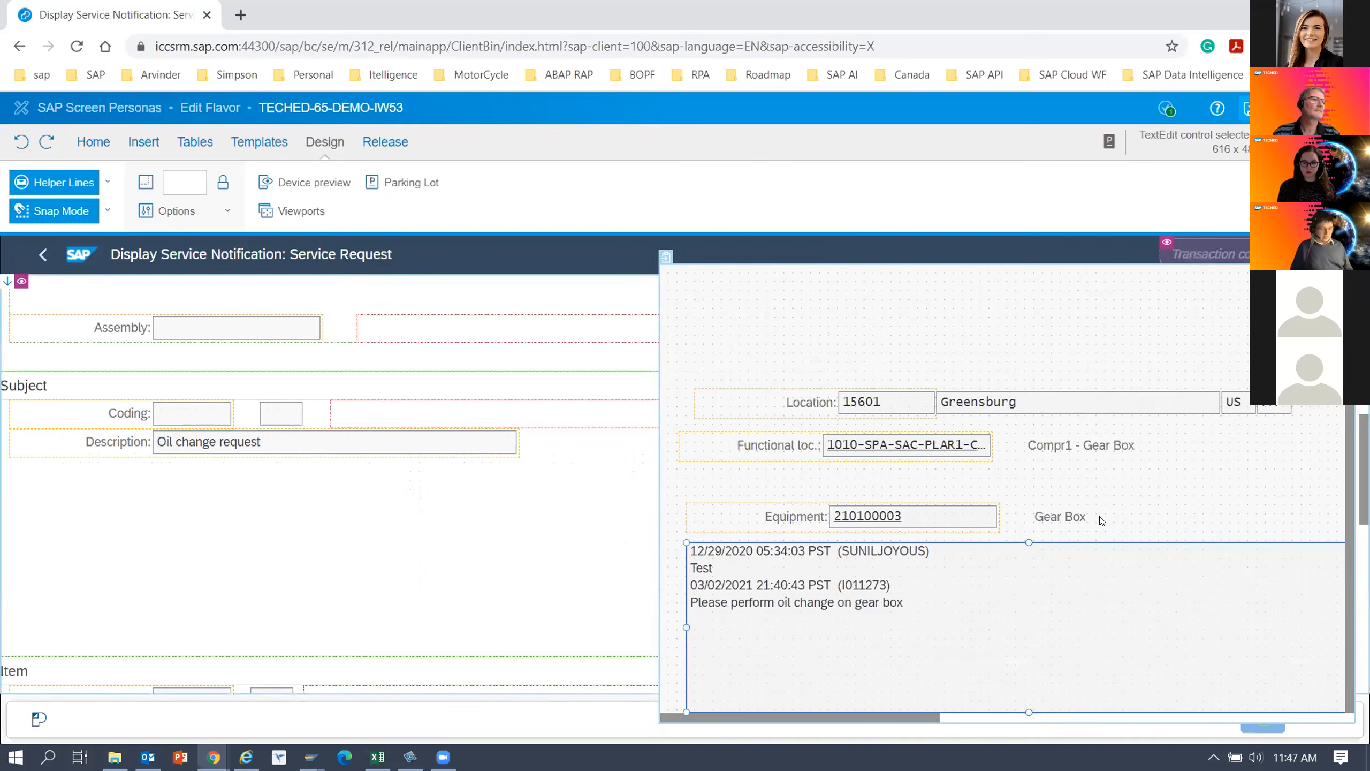
Close the Parking Lot, try hiding the whole content container of the Details tab, and undo that change.
left_click(434, 547)
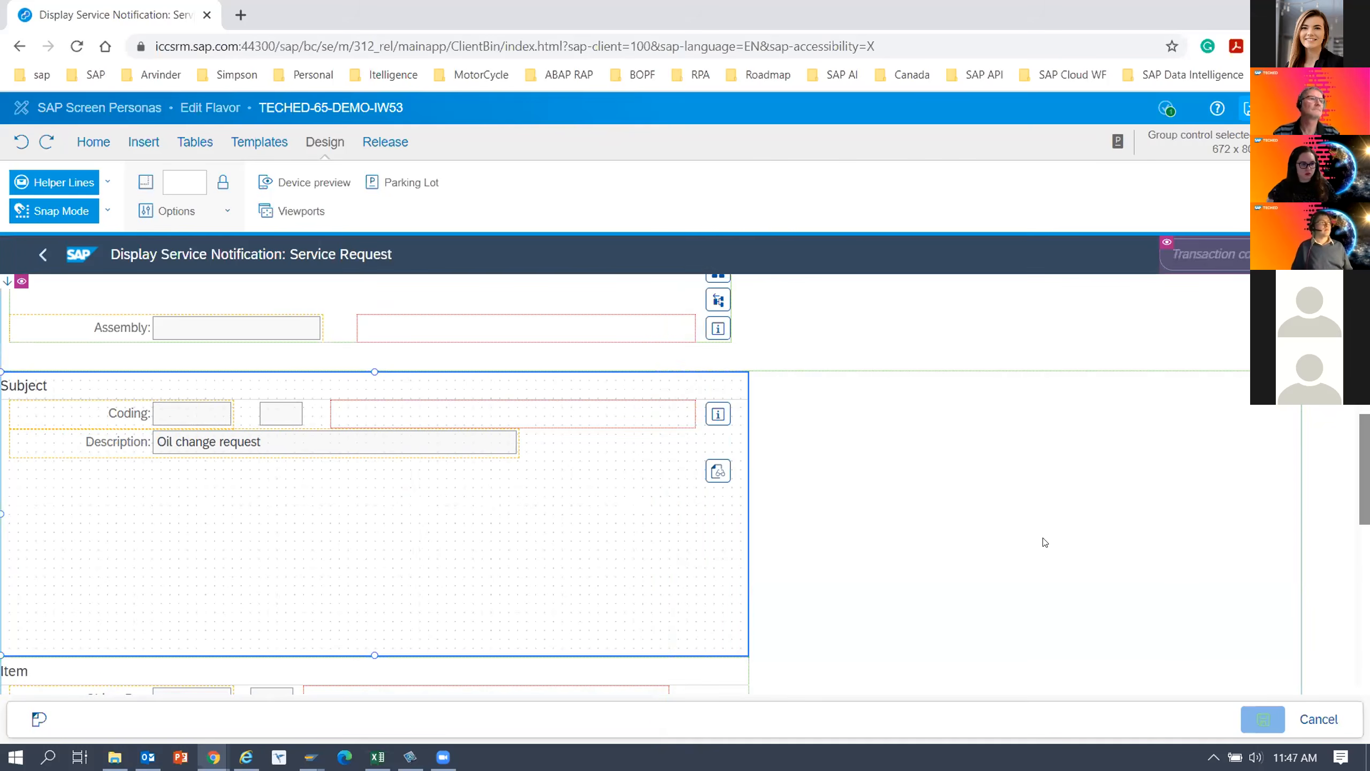
key("Delete")
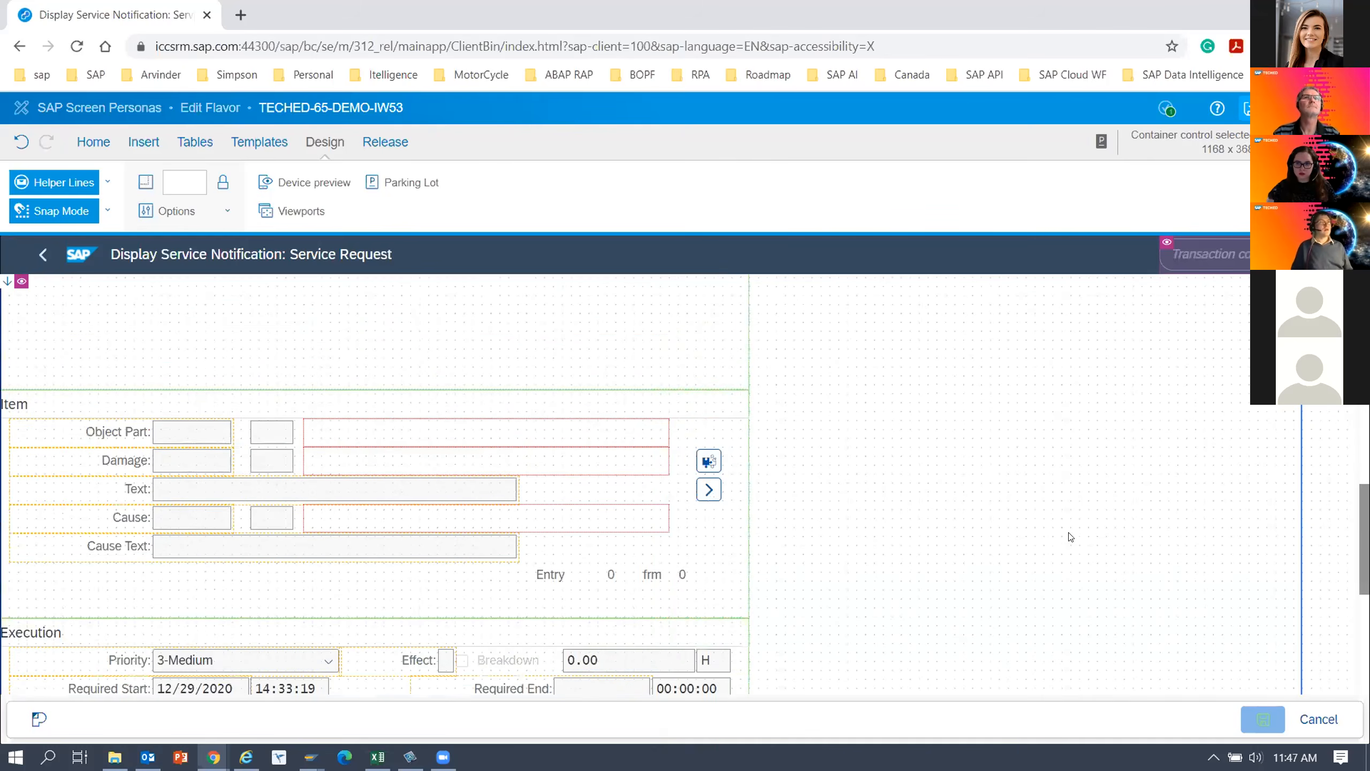
key("ctrl+z")
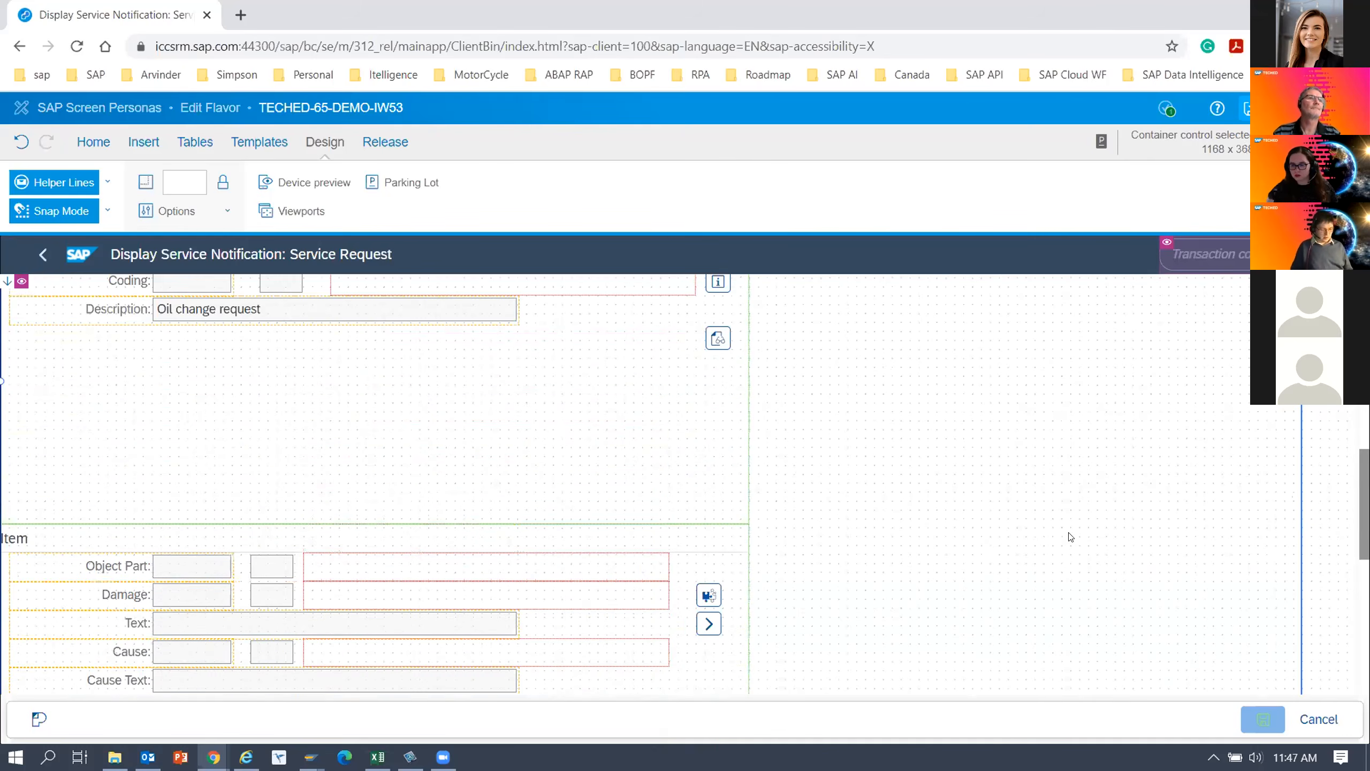
scroll(1071, 537, "up", 5)
scroll(1071, 537, "up", 5)
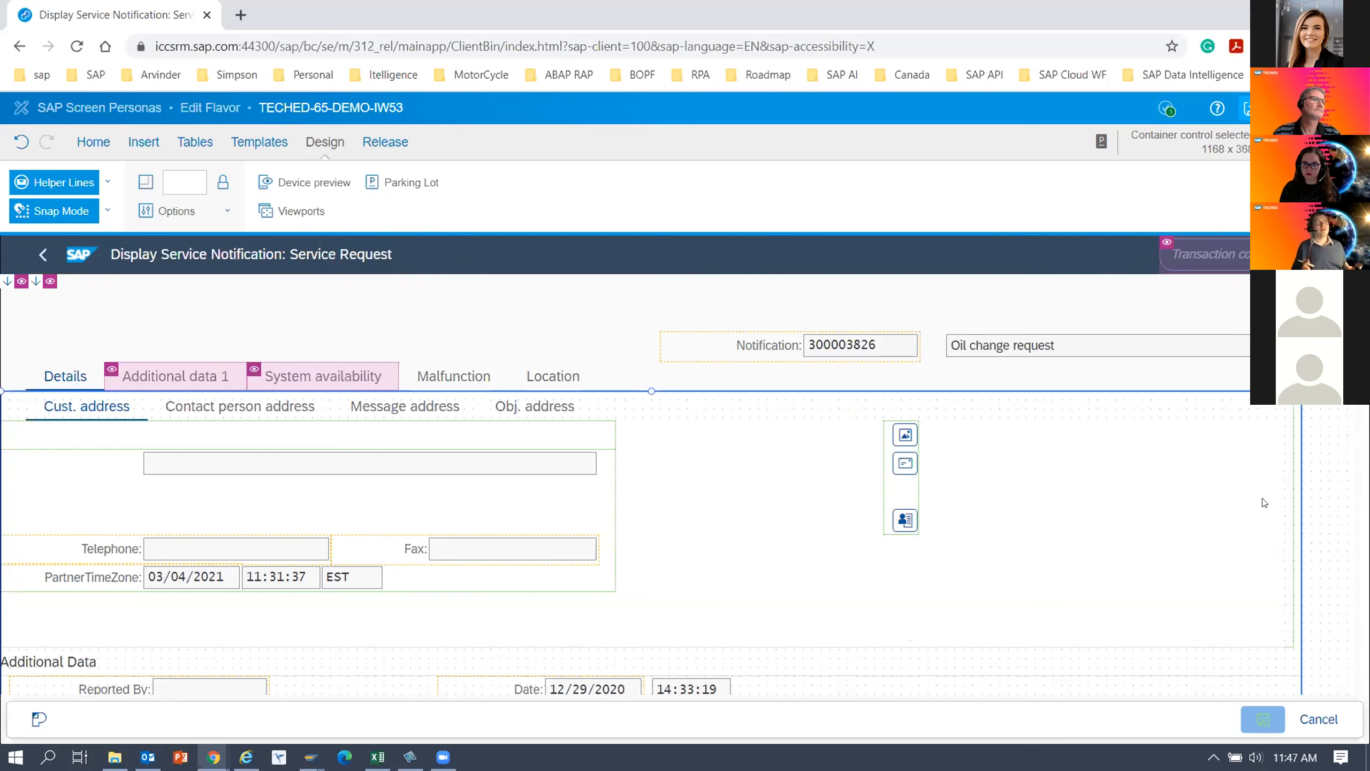
scroll(646, 486, "down", 5)
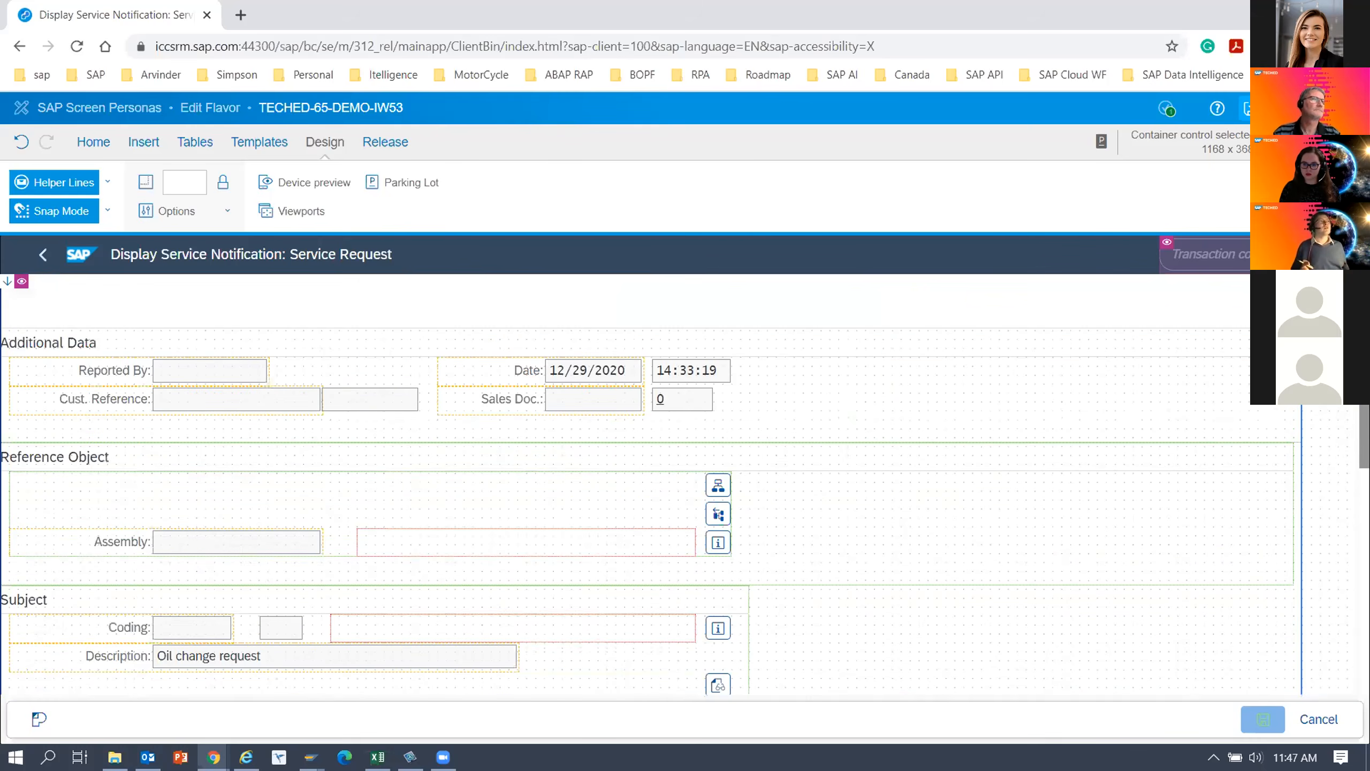
scroll(660, 408, "up", 5)
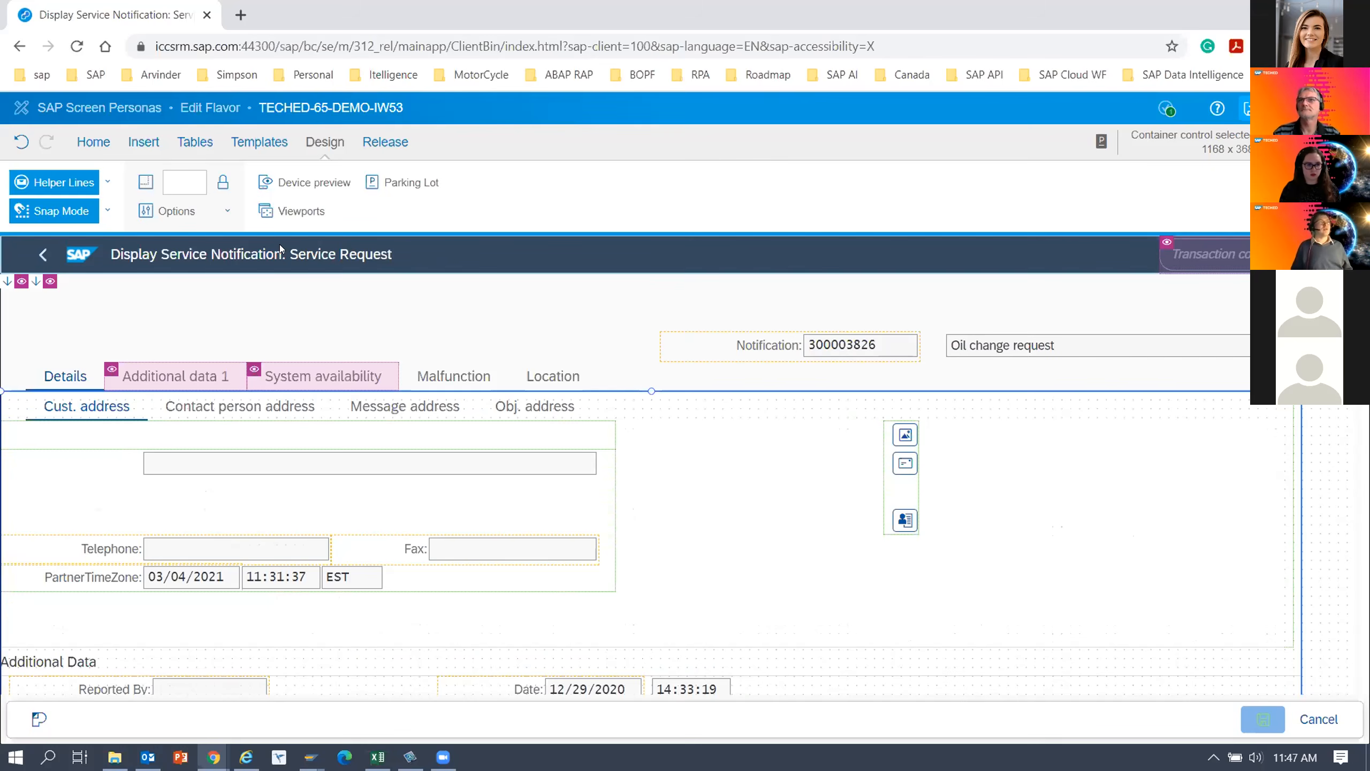
left_click(95, 142)
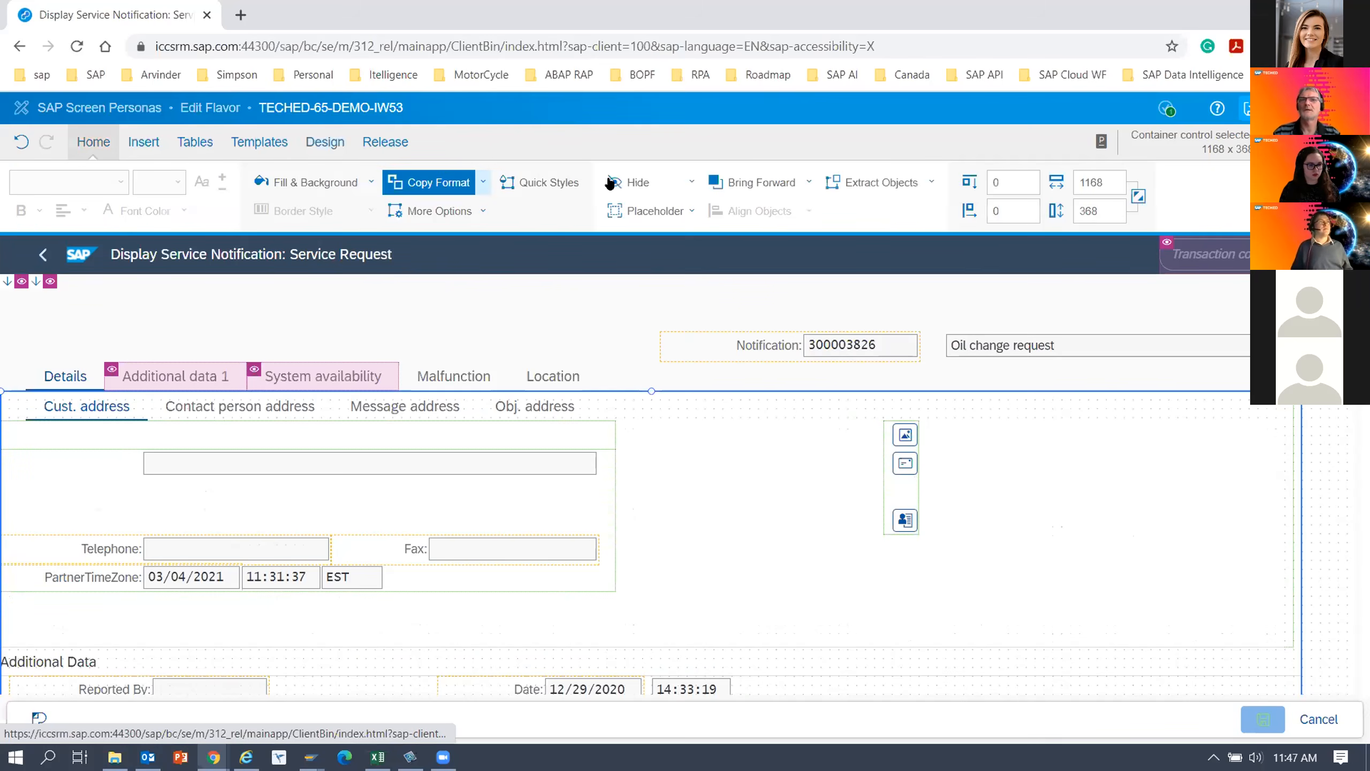
left_click(627, 183)
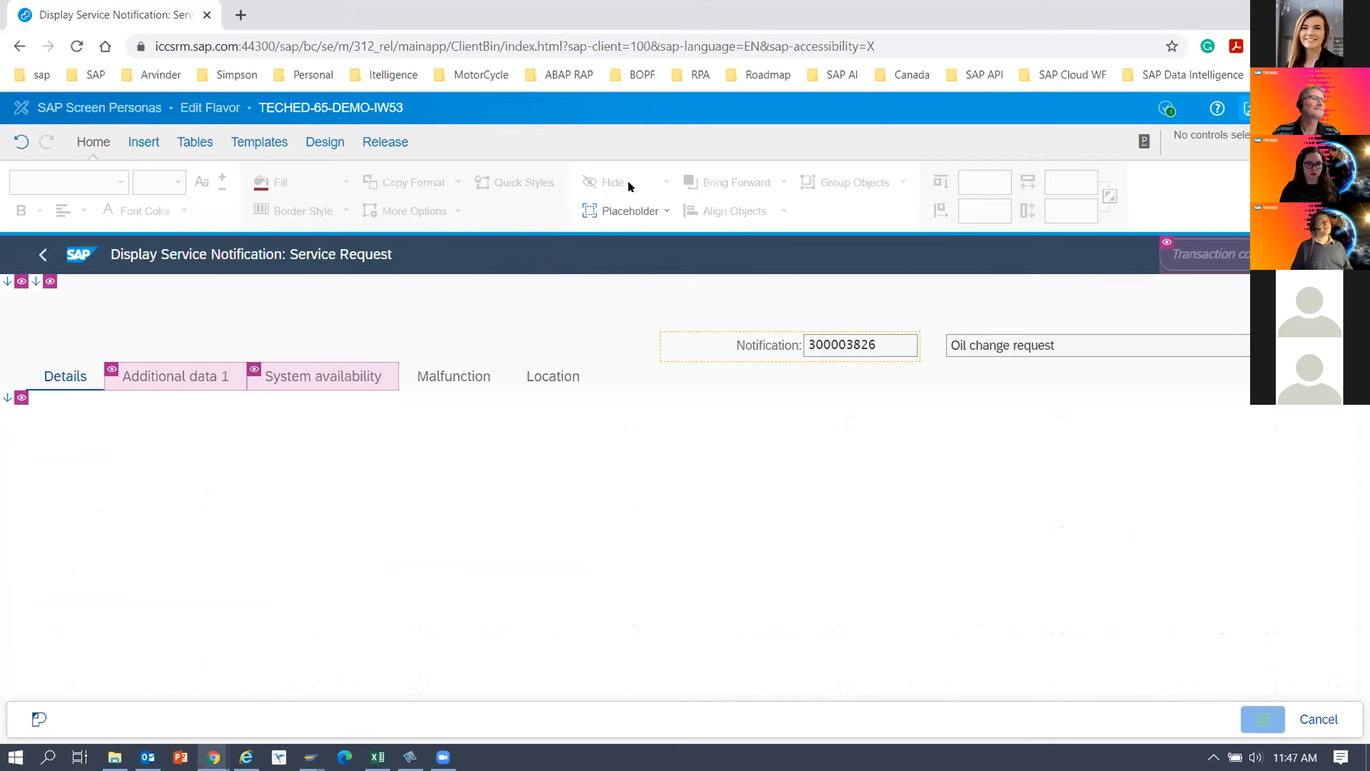
left_click(21, 141)
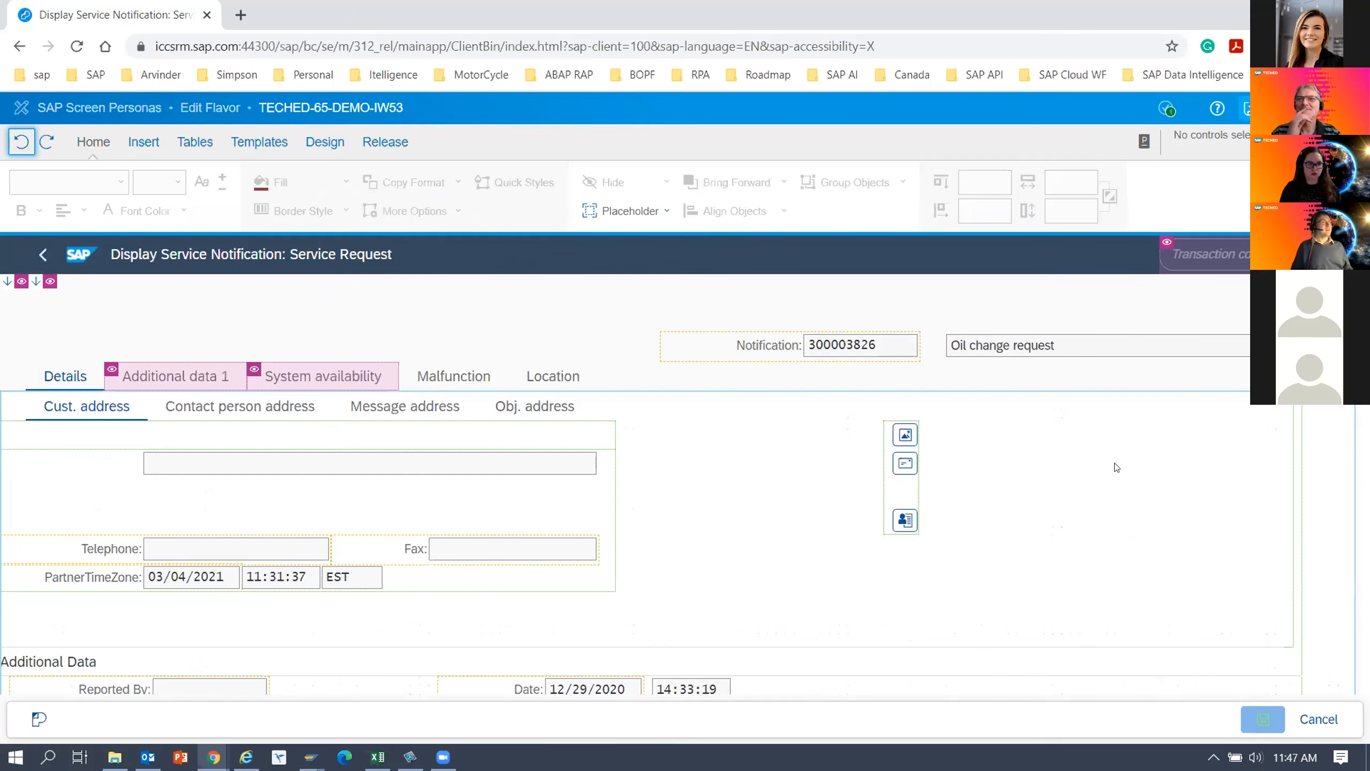
Reopen the Parking Lot beside the Execution section, with its parked long text box in view.
scroll(647, 486, "down", 8)
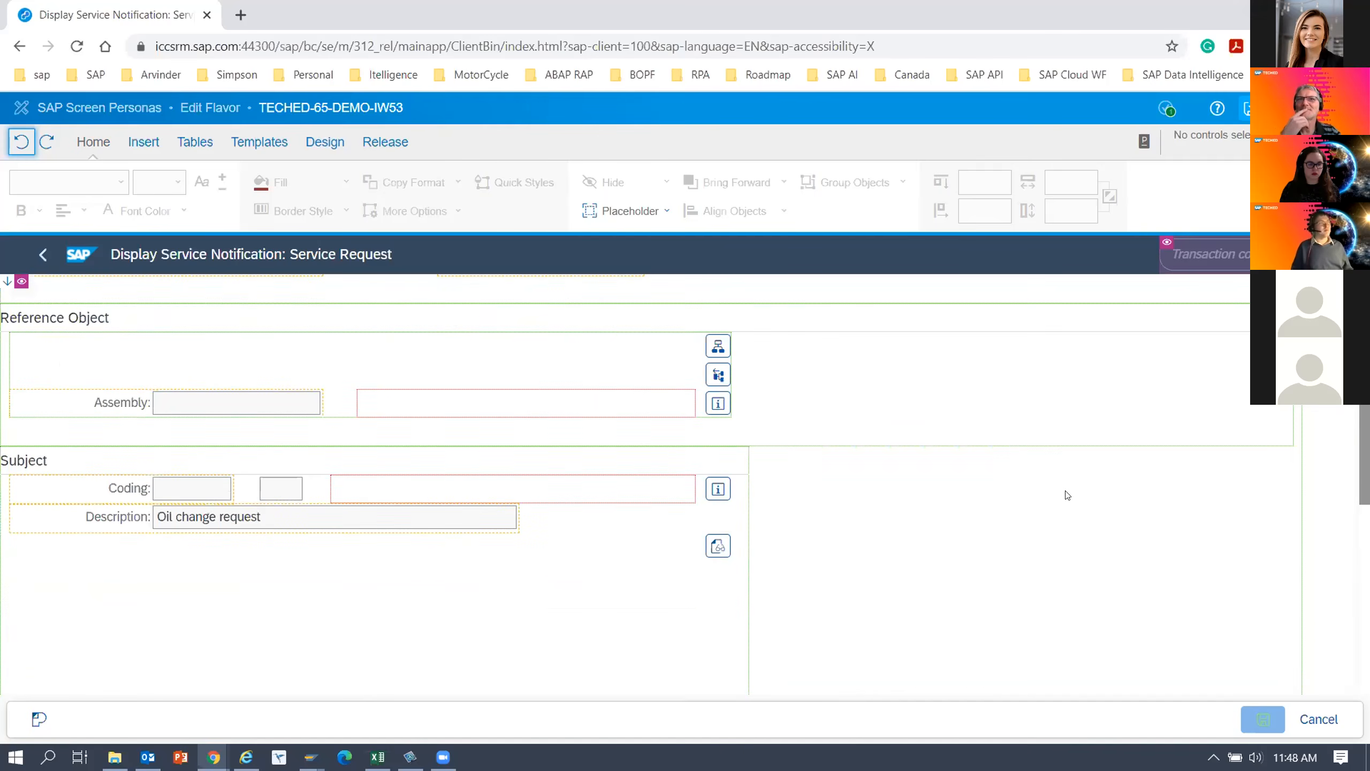
scroll(981, 494, "down", 6)
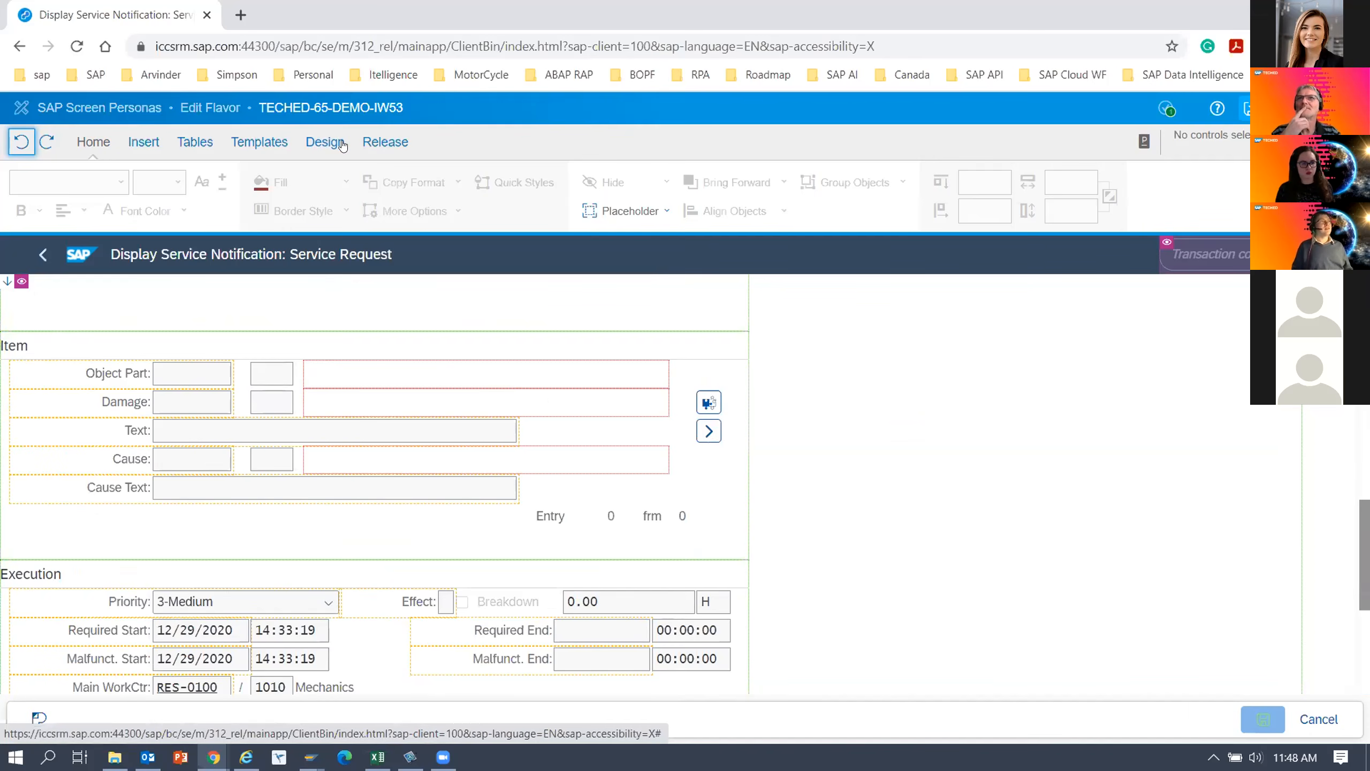
left_click(312, 156)
left_click(412, 182)
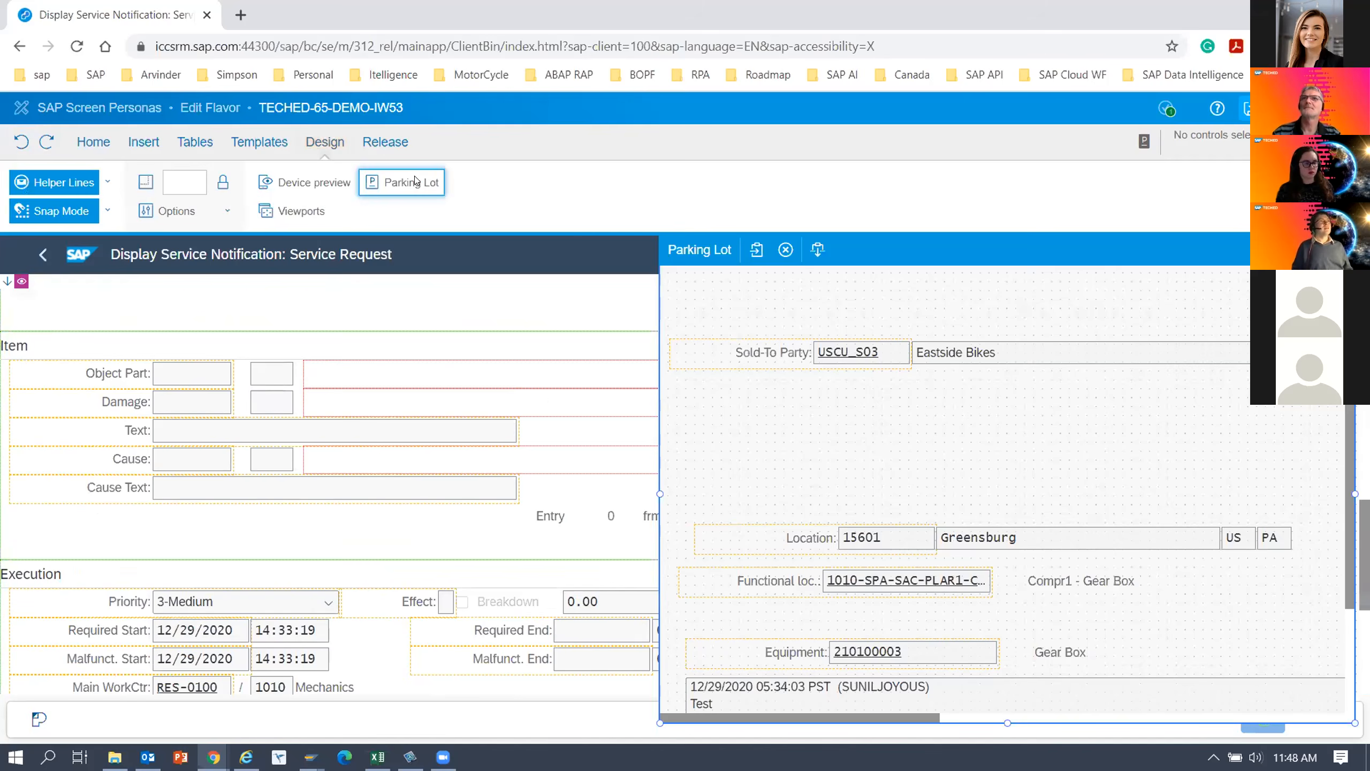
scroll(863, 575, "down", 3)
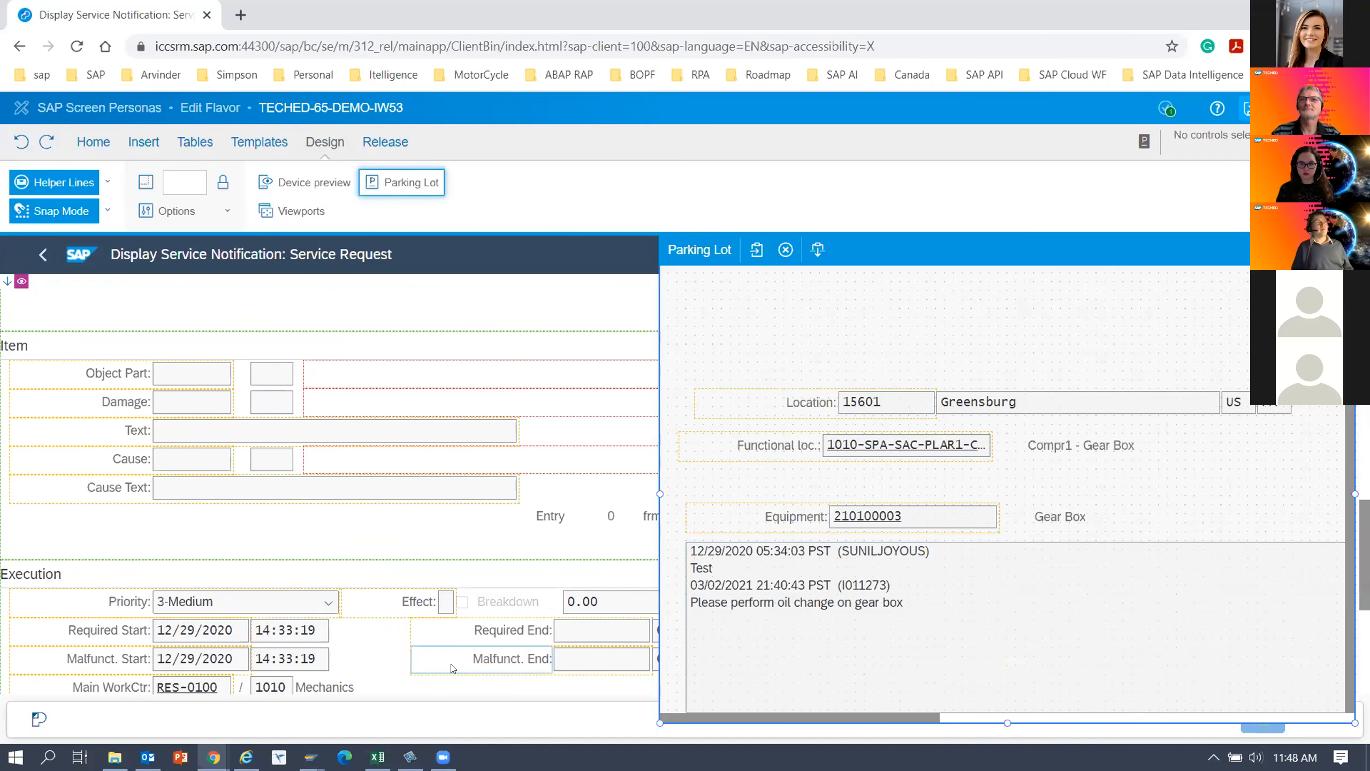
Try moving the Priority label and dropdown from the Execution section into the Parking Lot, and undo that move.
left_click(119, 598)
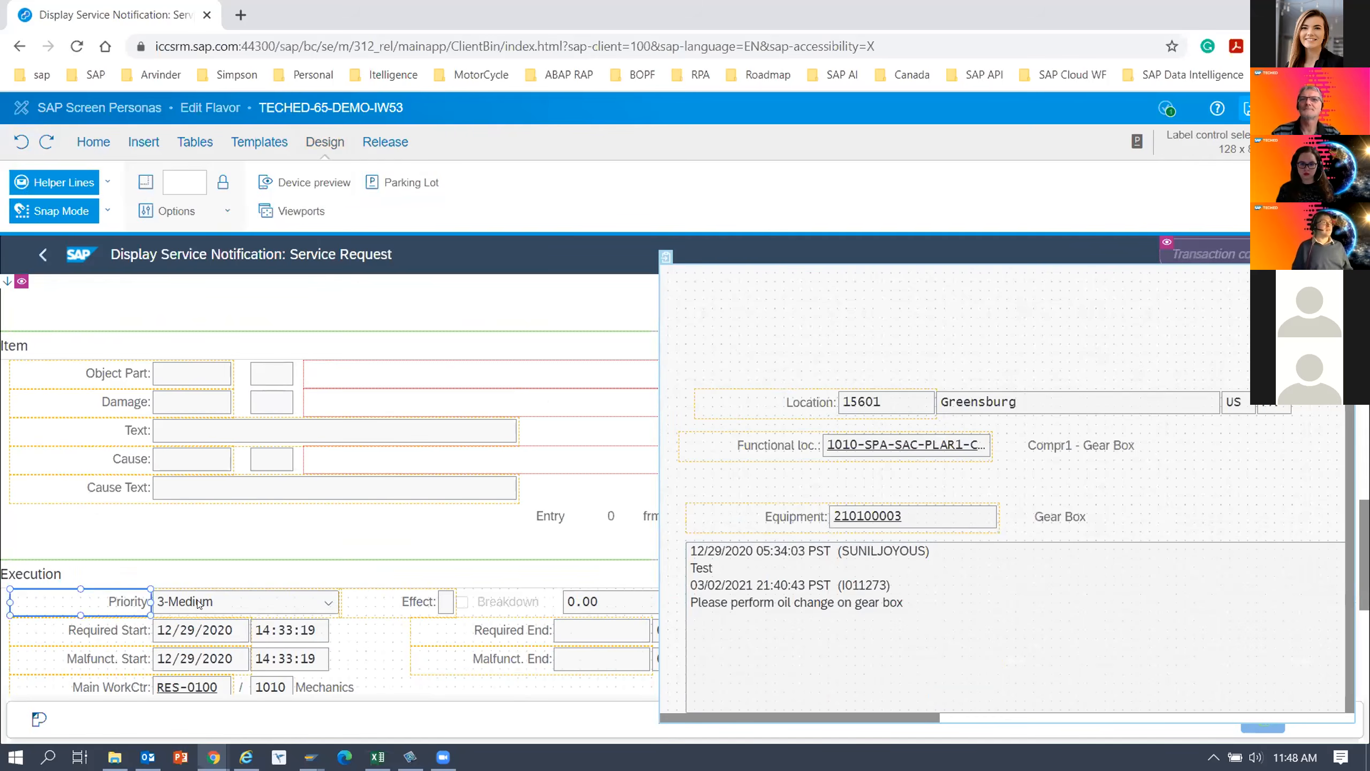
left_click(225, 602)
left_click_drag(182, 605, 883, 698)
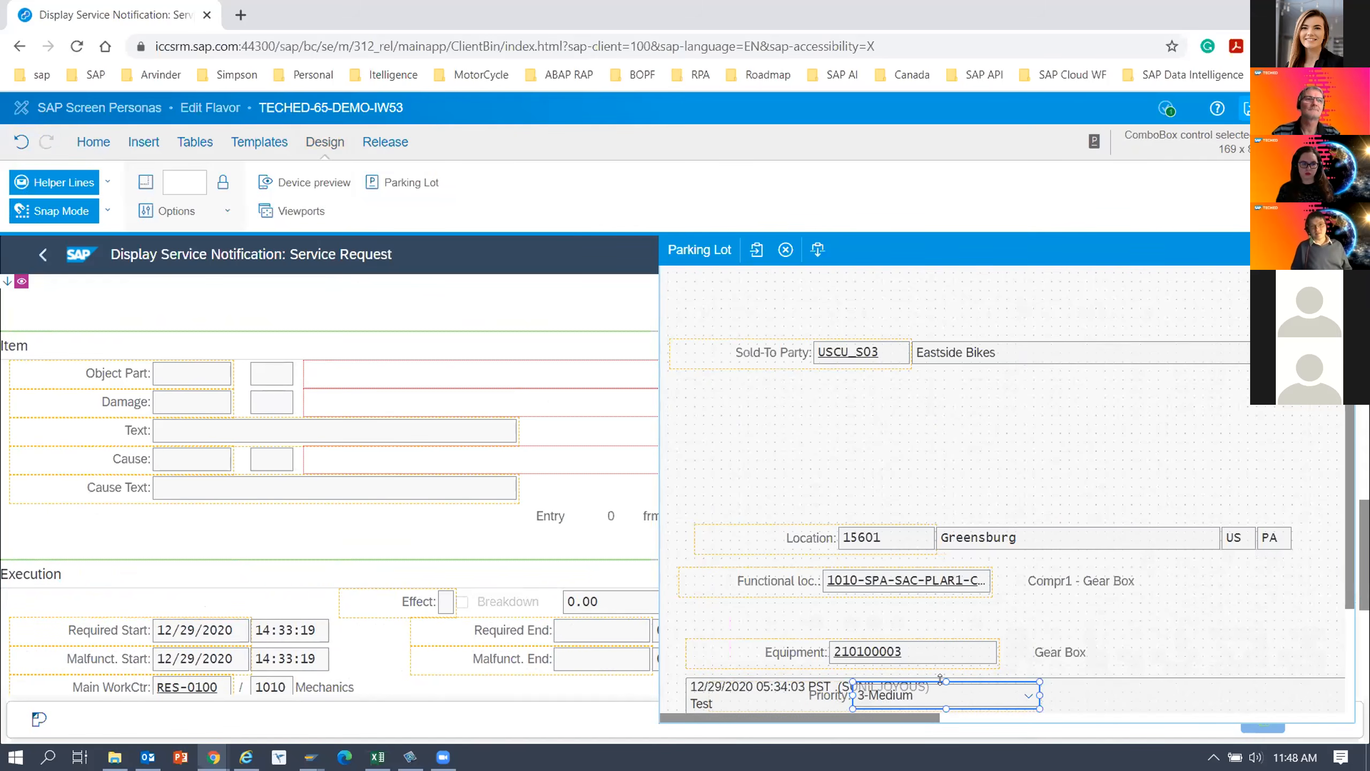
key("ctrl+z")
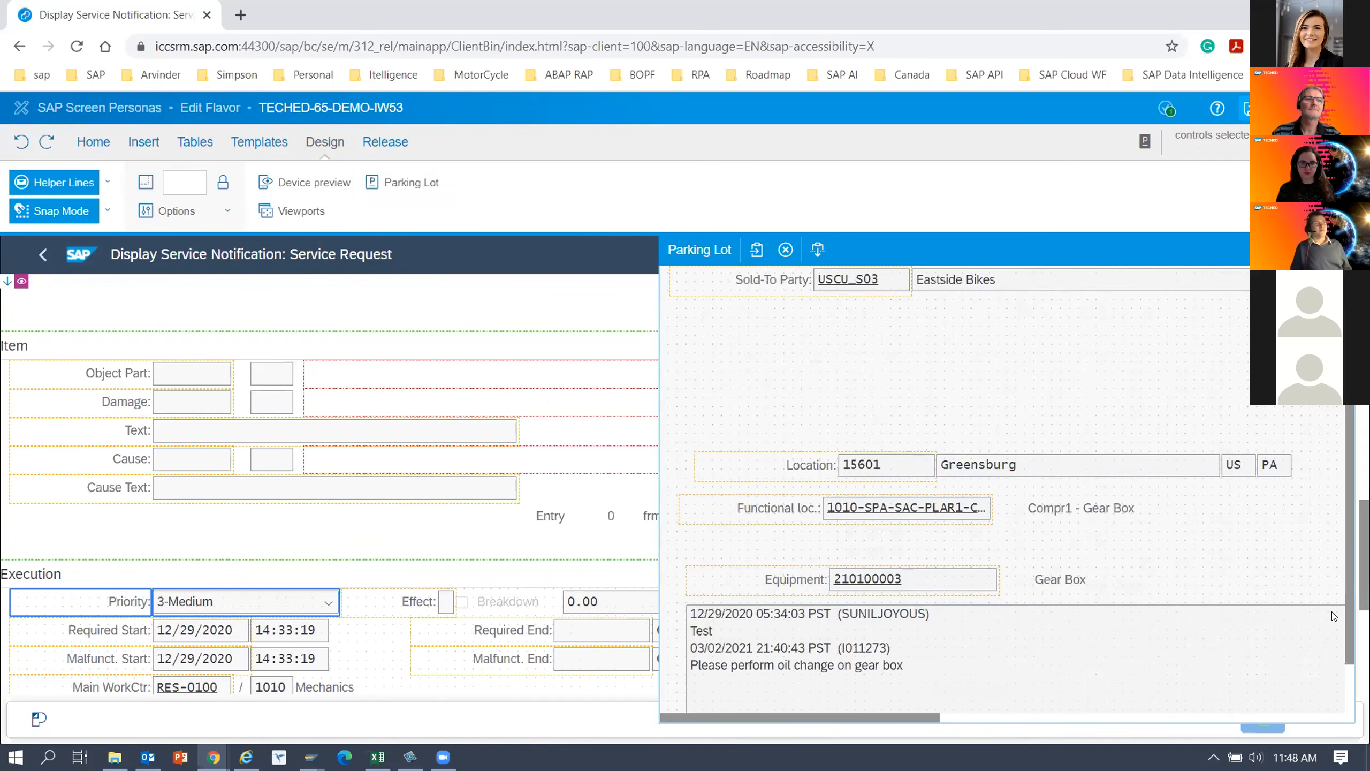
Move the Priority label and dropdown from the Execution section into the Parking Lot, between the Sold-To Party and Location rows.
scroll(1331, 616, "down", 1)
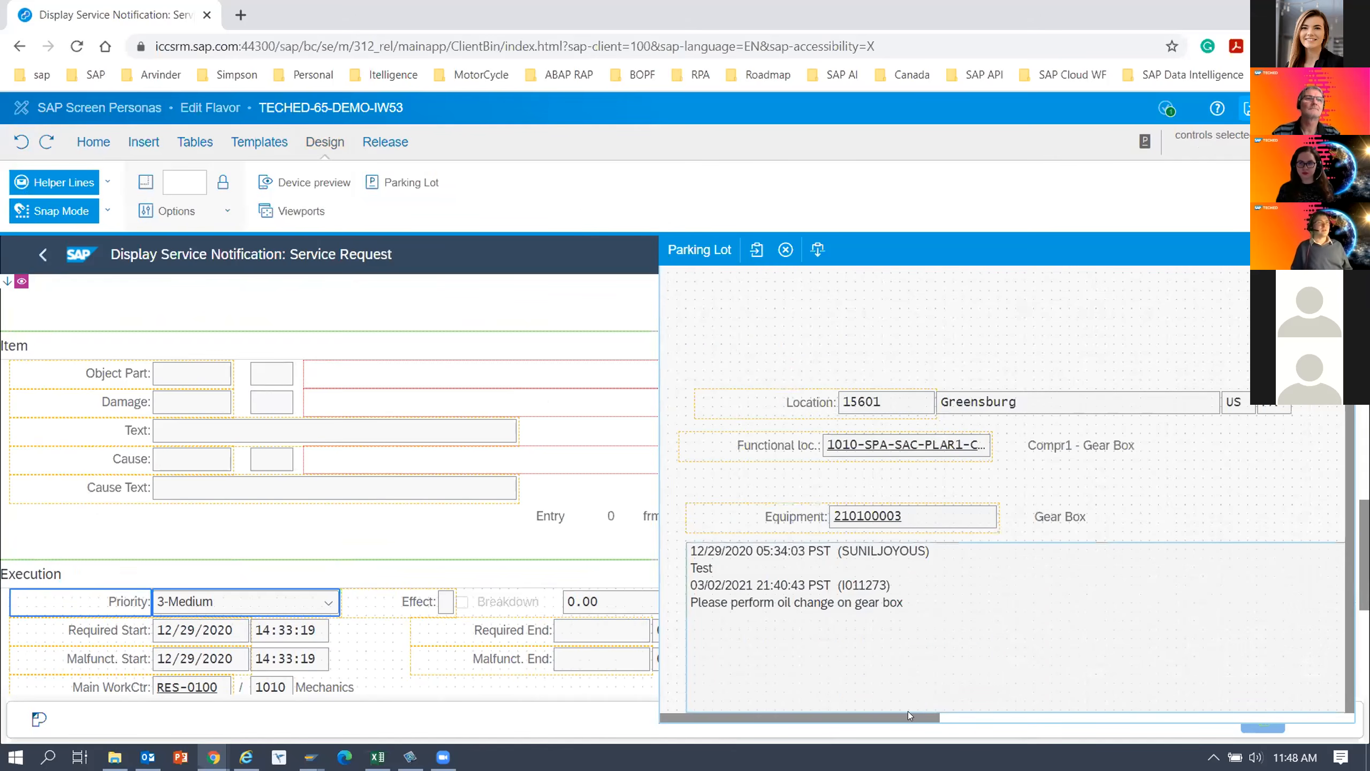
scroll(905, 556, "up", 1)
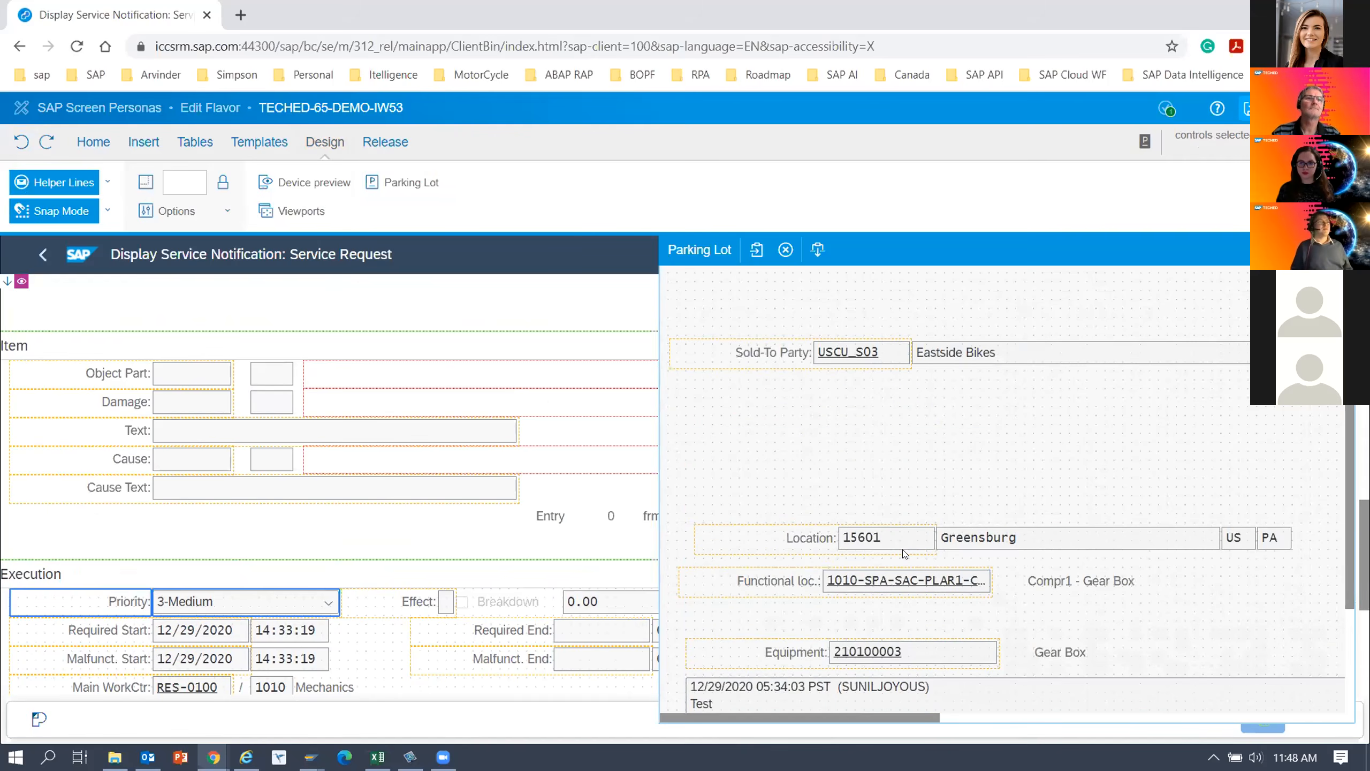
scroll(904, 562, "down", 1)
left_click_drag(823, 718, 839, 715)
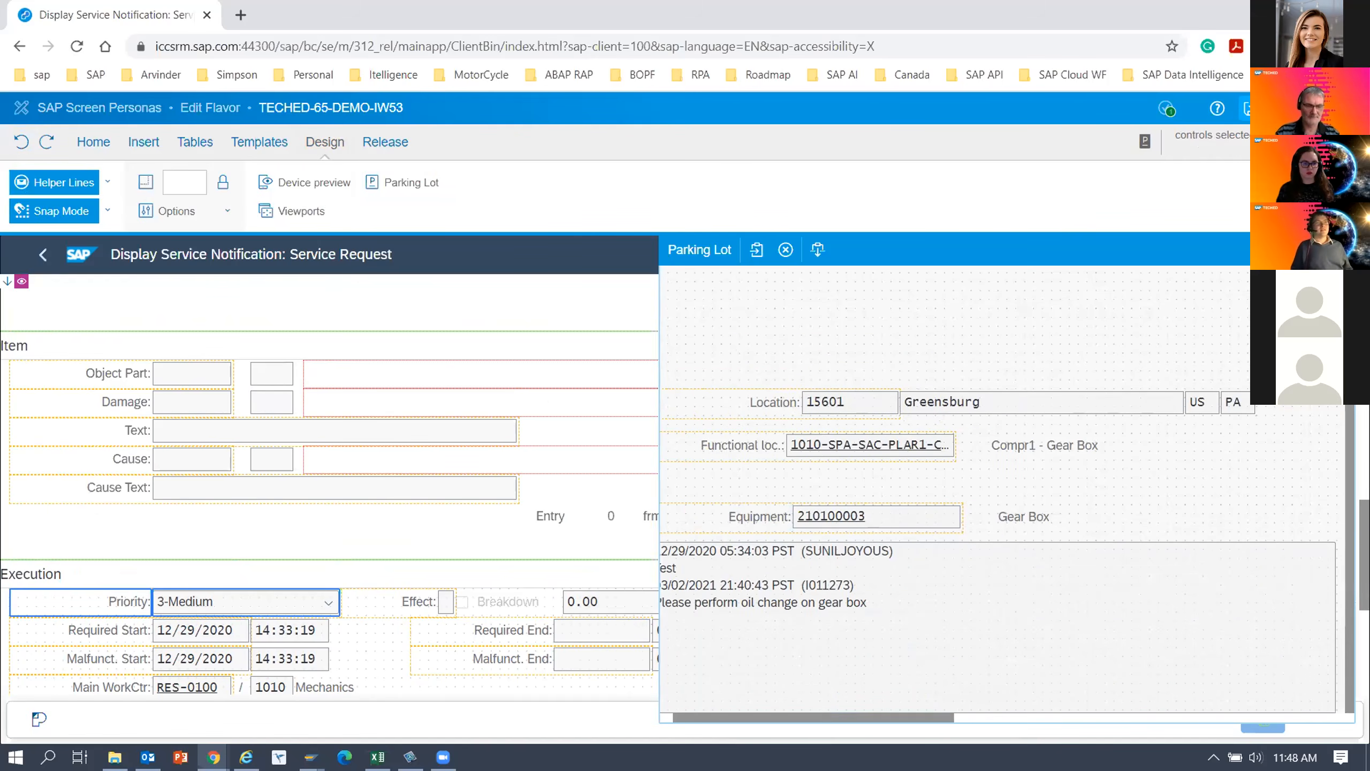
left_click_drag(834, 711, 820, 713)
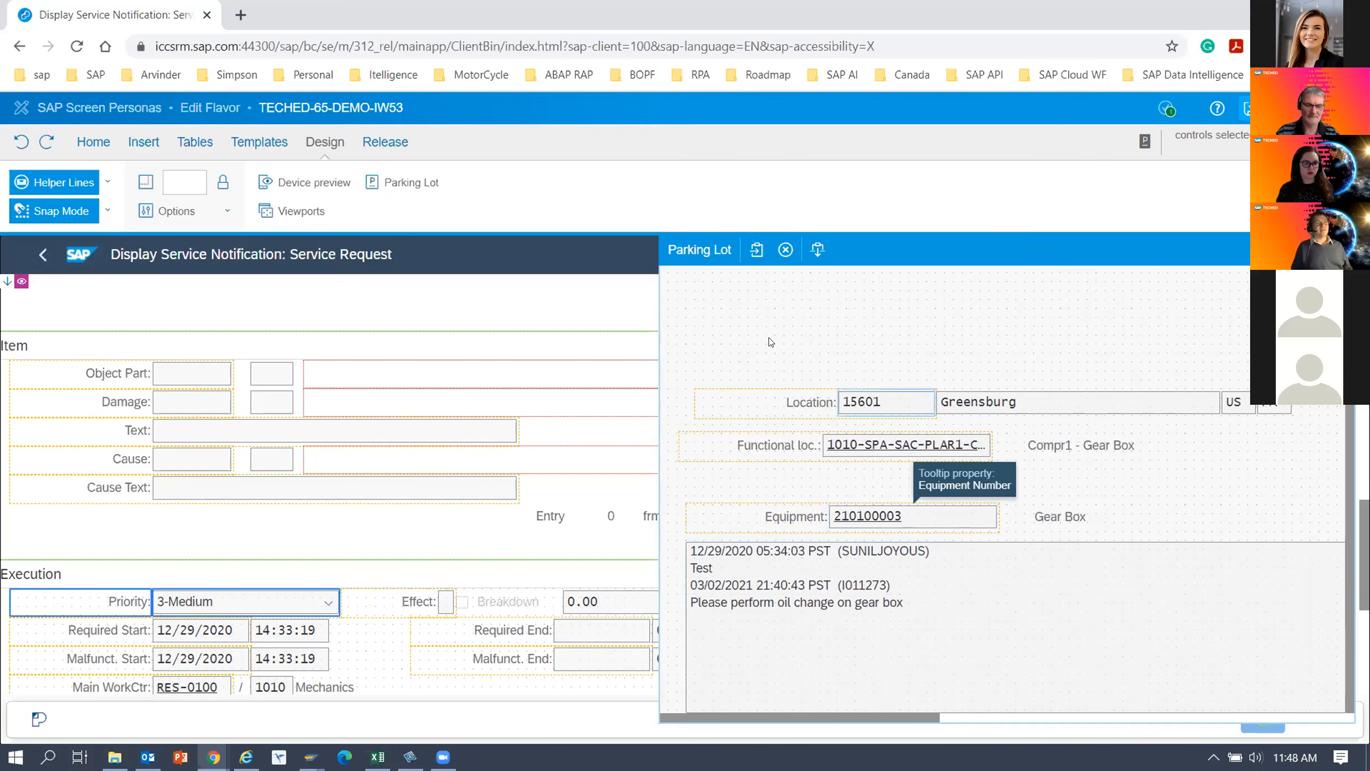
scroll(771, 342, "up", 3)
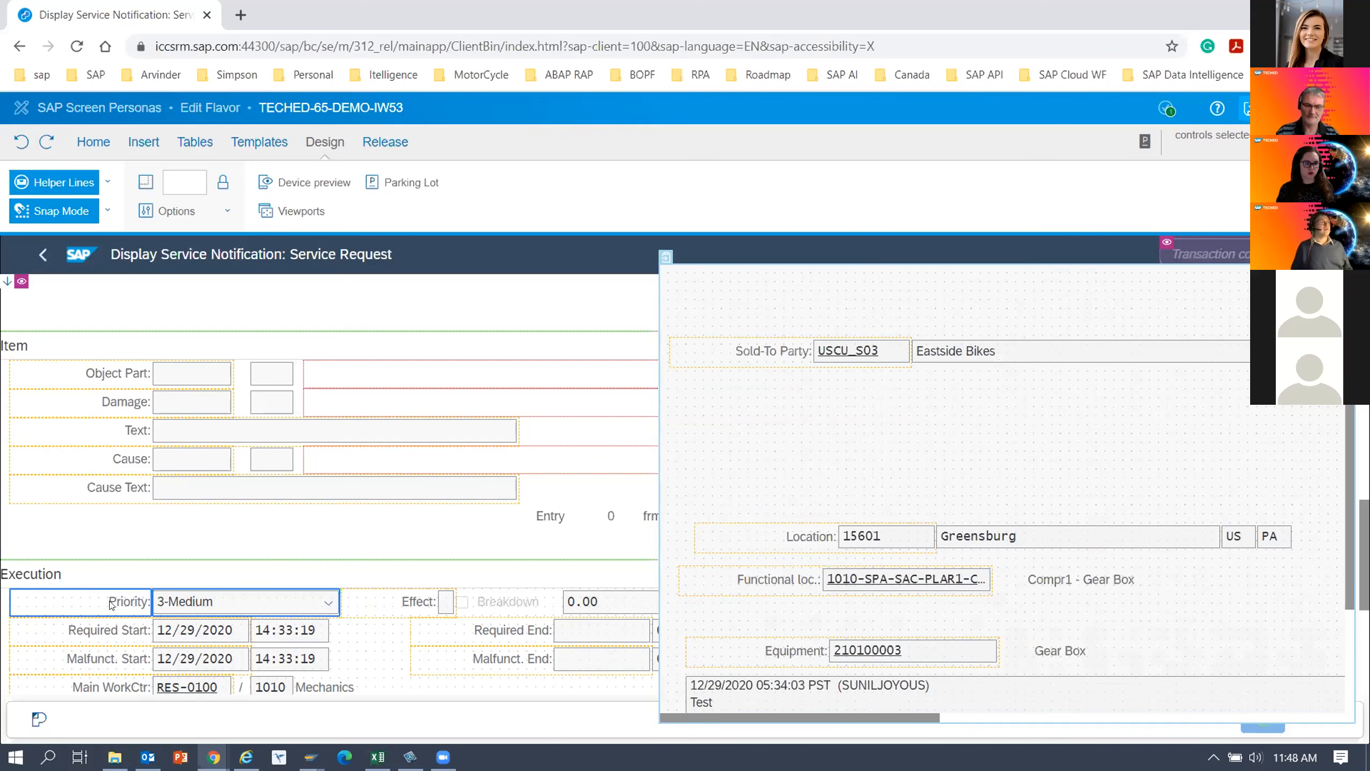
left_click_drag(110, 600, 818, 421)
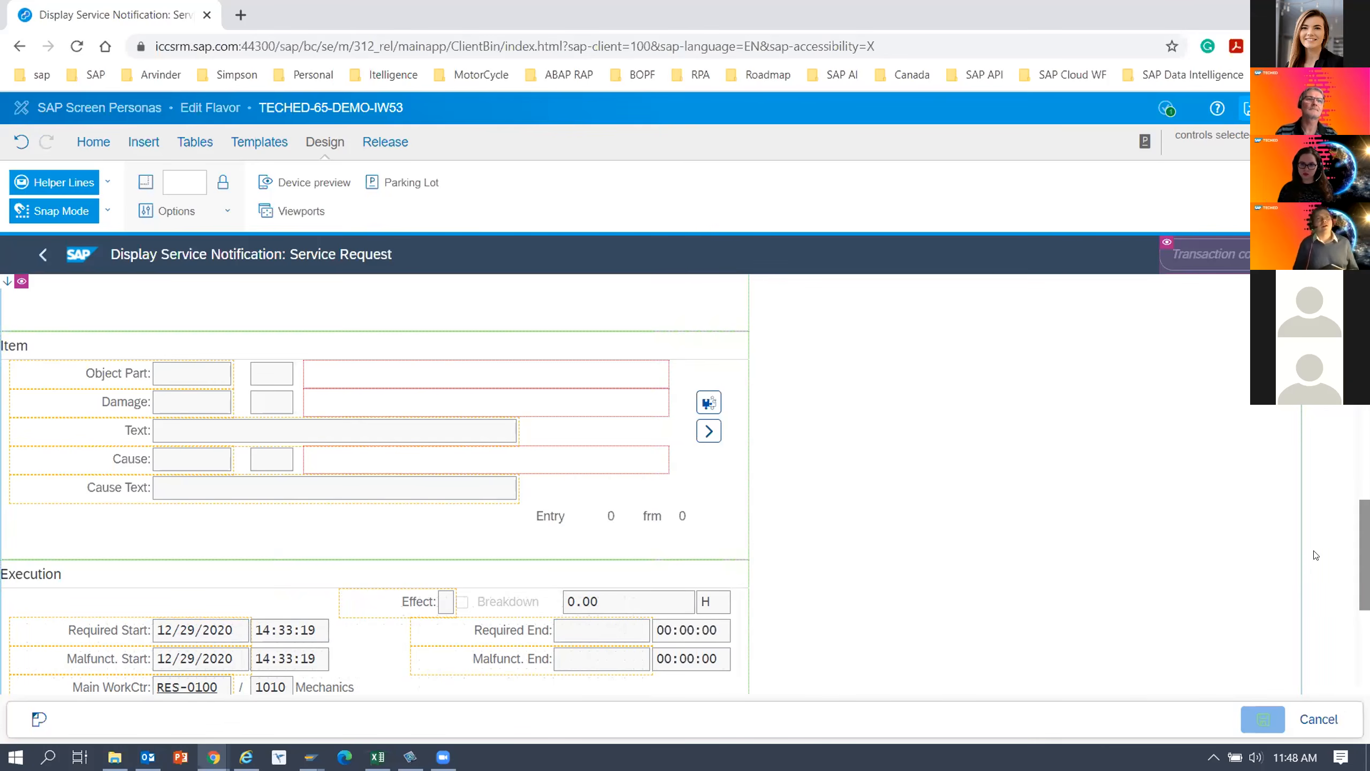
Try selecting the nested containers behind the Details tab content, and undo the last change.
scroll(275, 305, "up", 10)
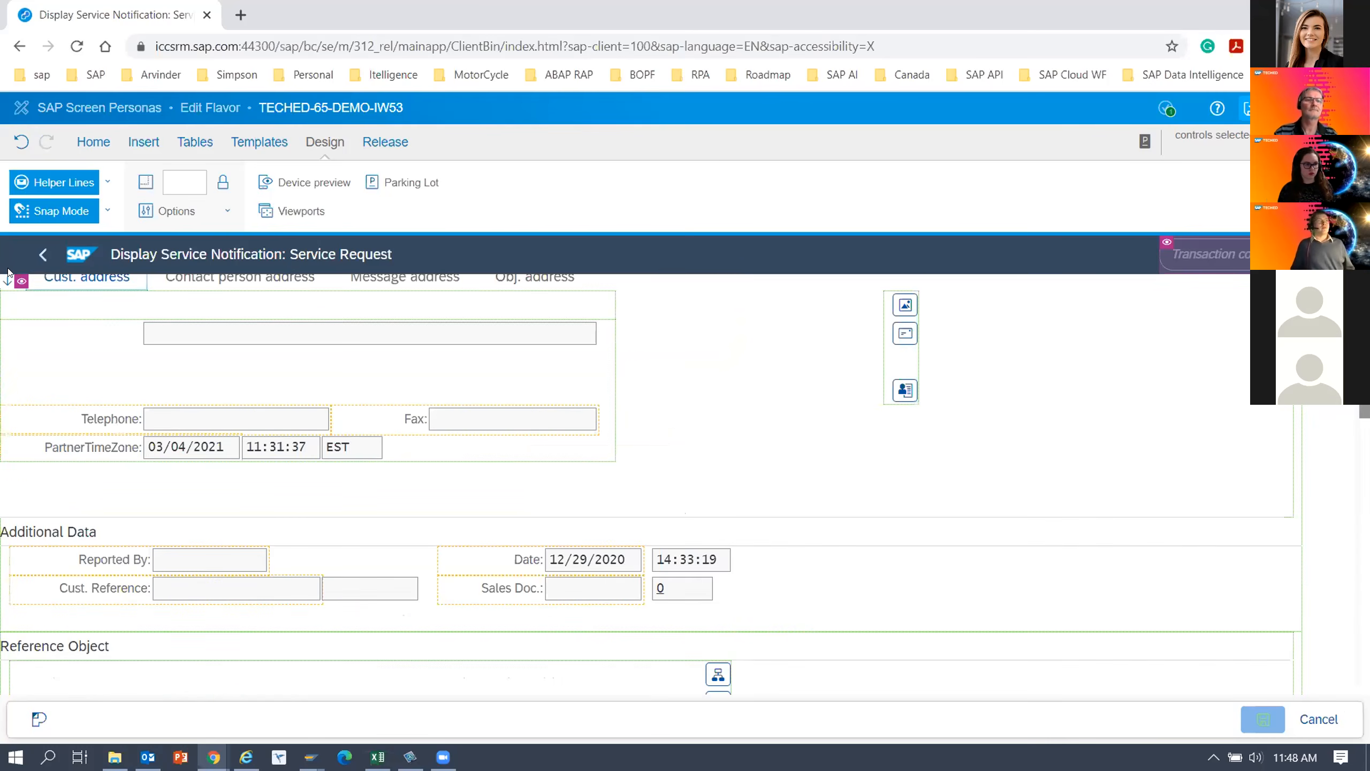
left_click(52, 381)
left_click(38, 324)
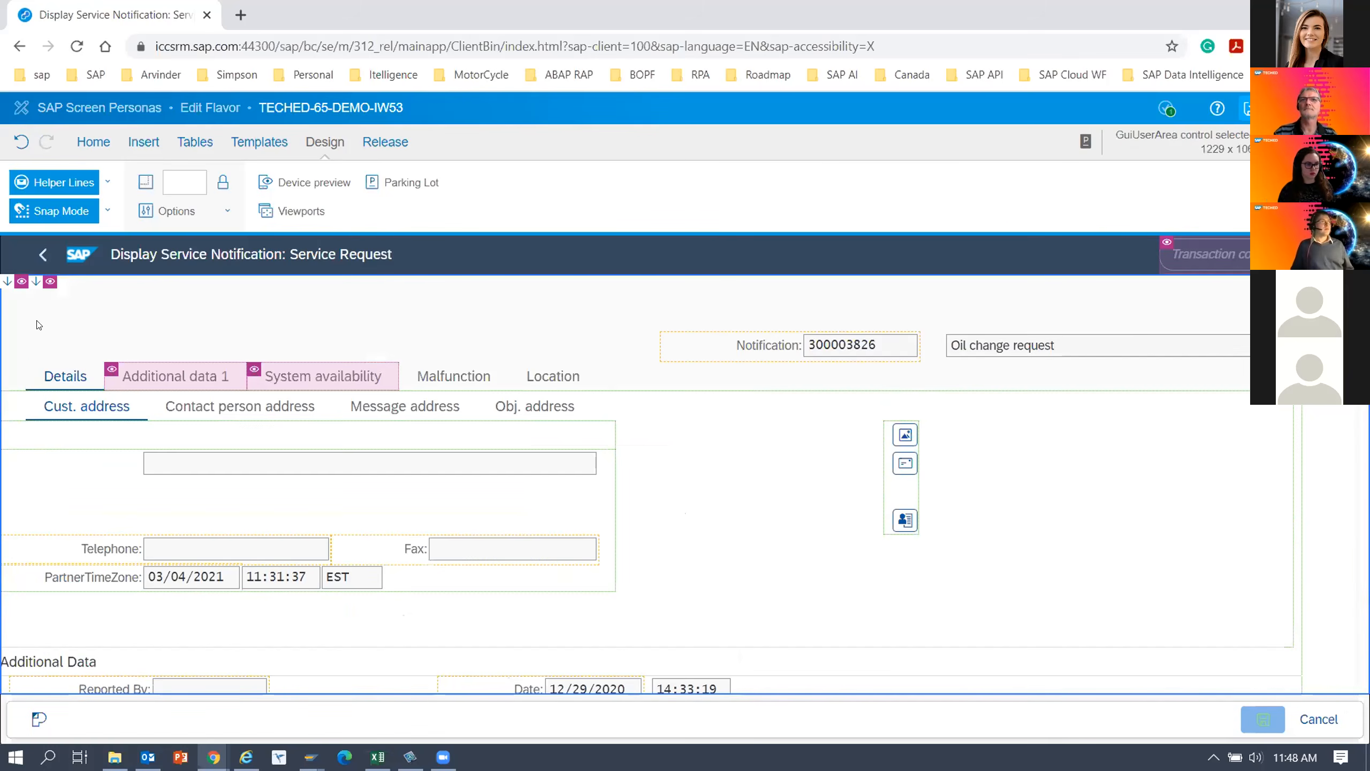
left_click(64, 385)
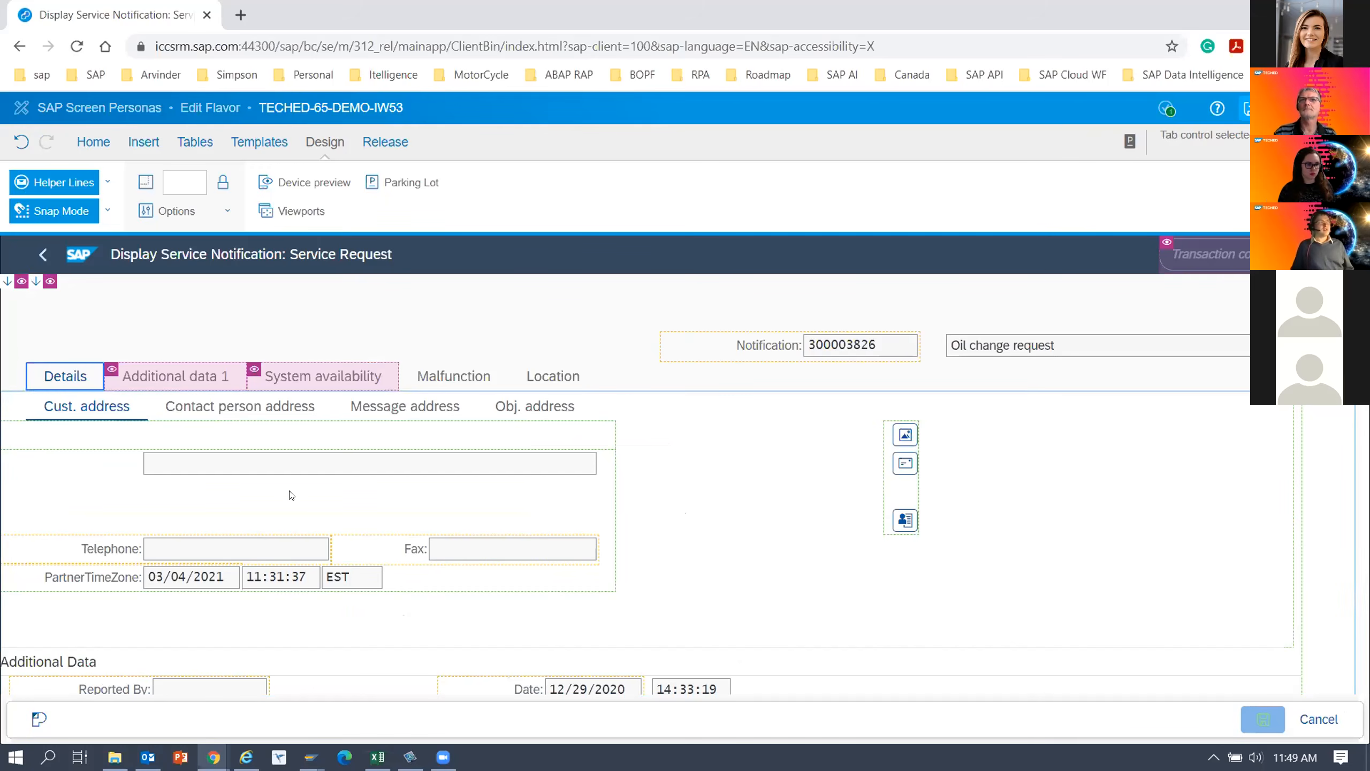
left_click(26, 445)
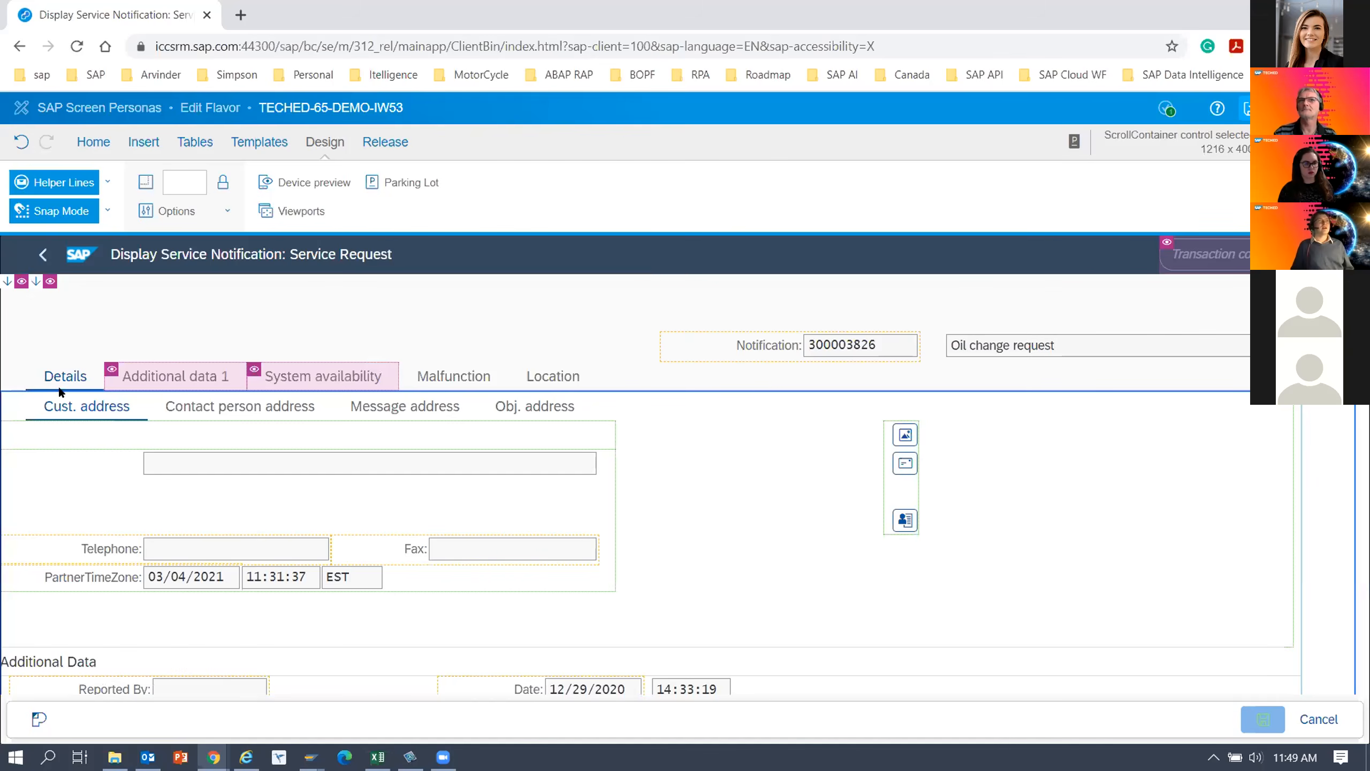
left_click(46, 472)
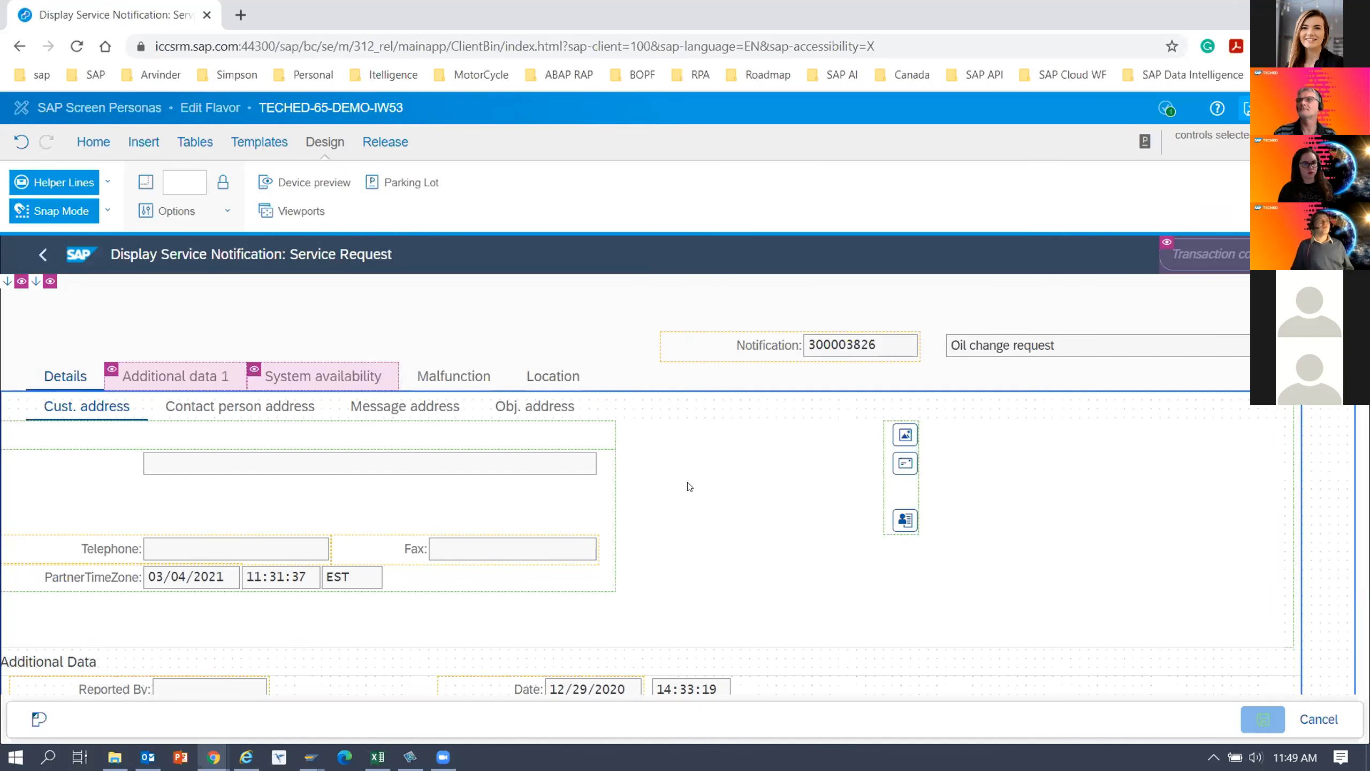
scroll(647, 486, "down", 5)
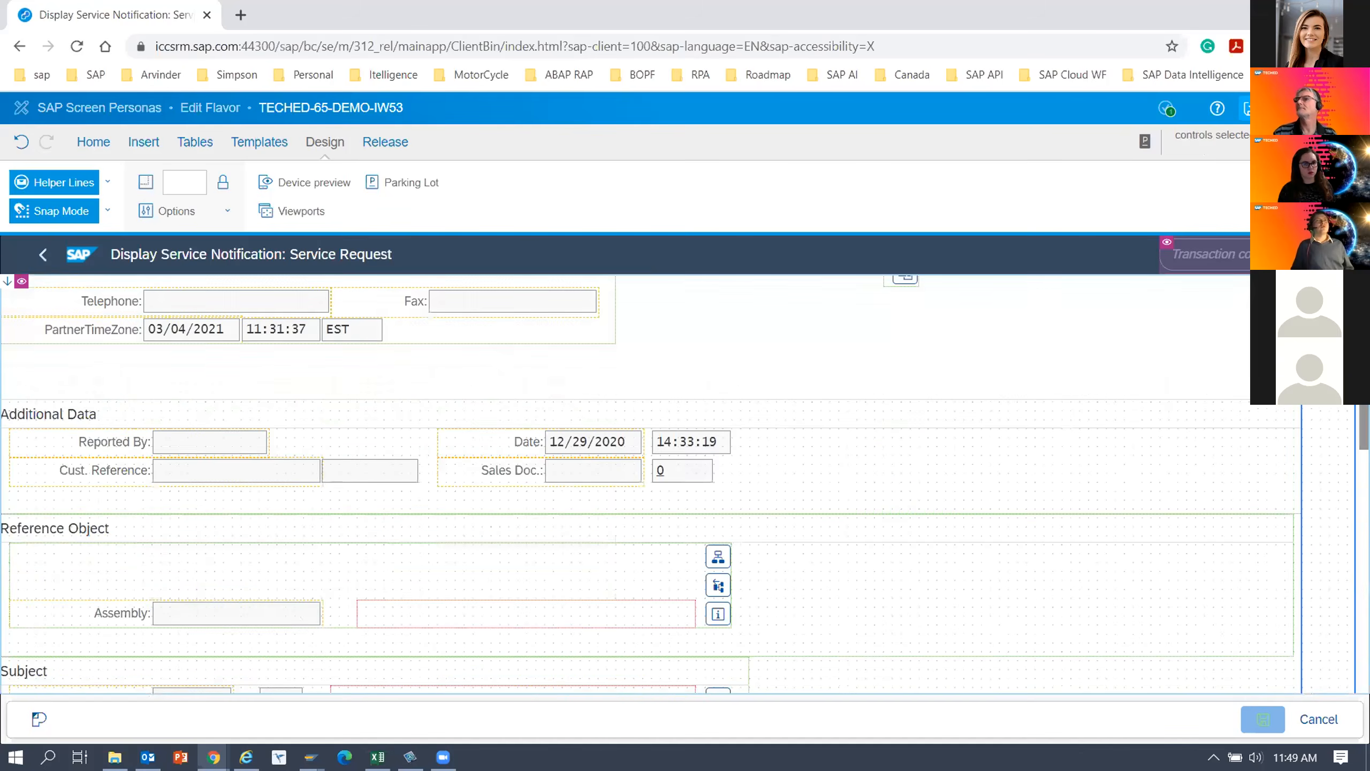
left_click(21, 142)
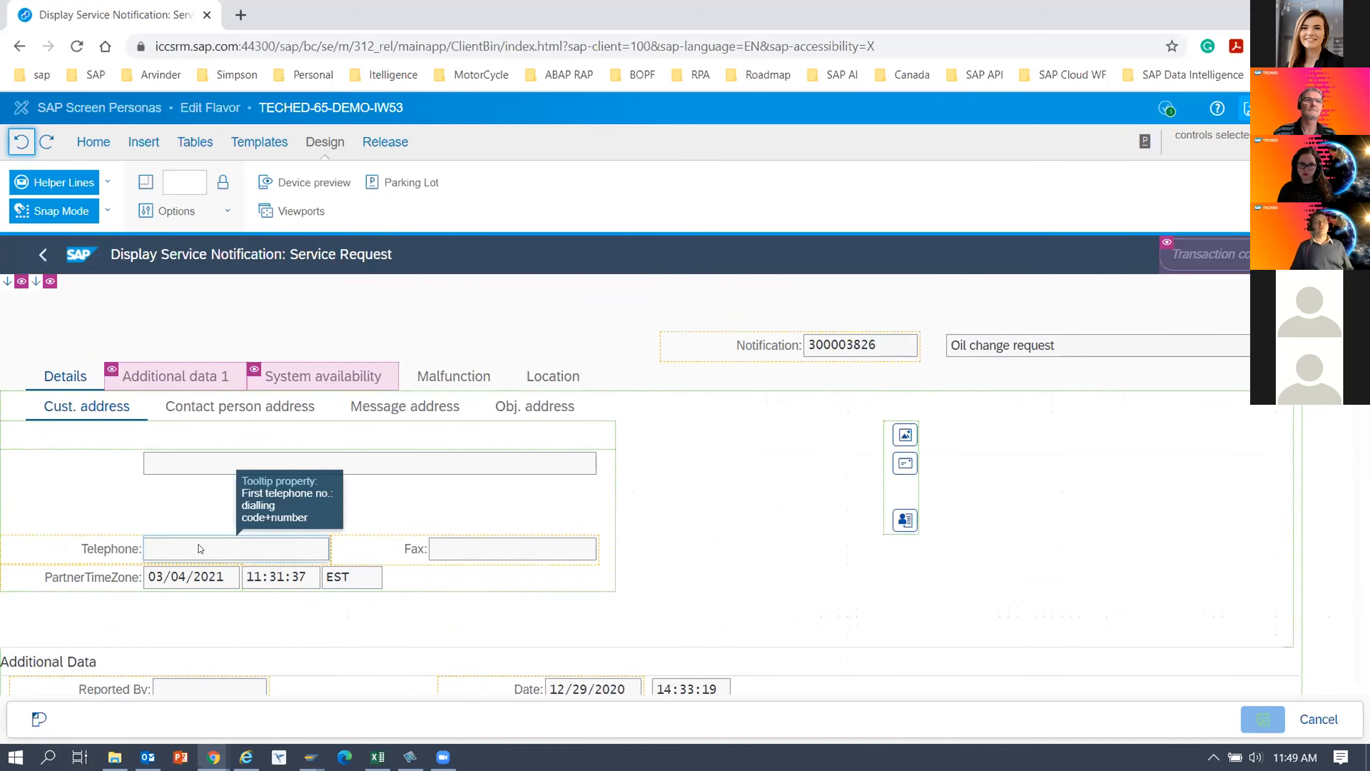
Select the inner container holding all the Details tab content and hide it.
left_click(64, 381)
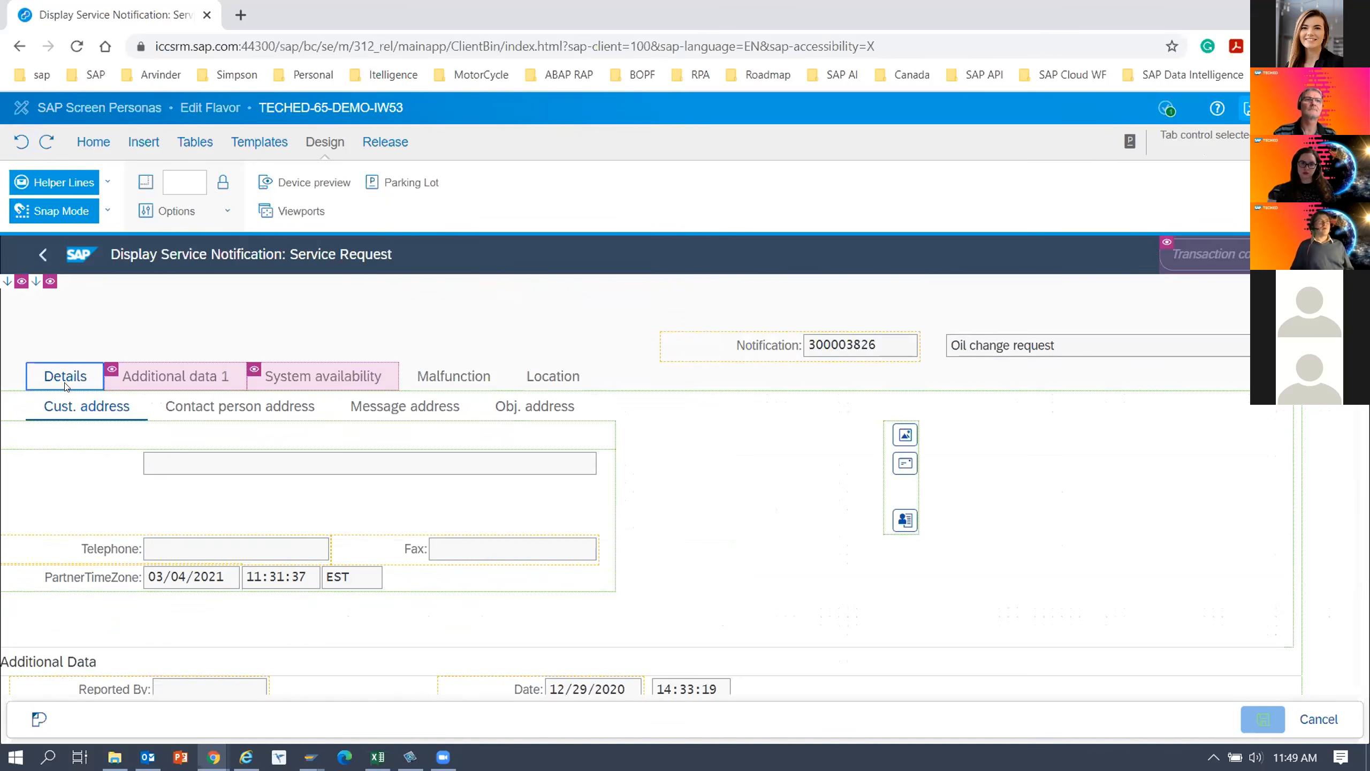
left_click(18, 406)
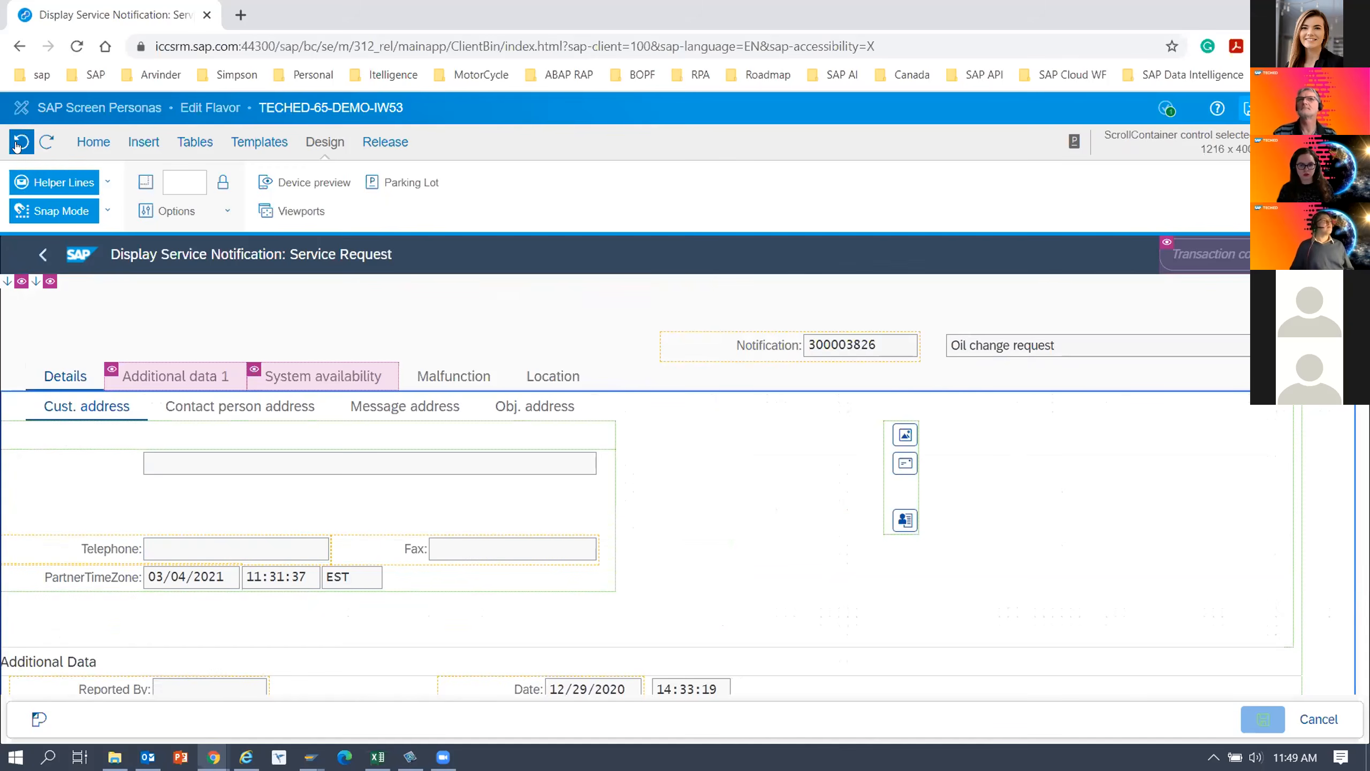
left_click(105, 411)
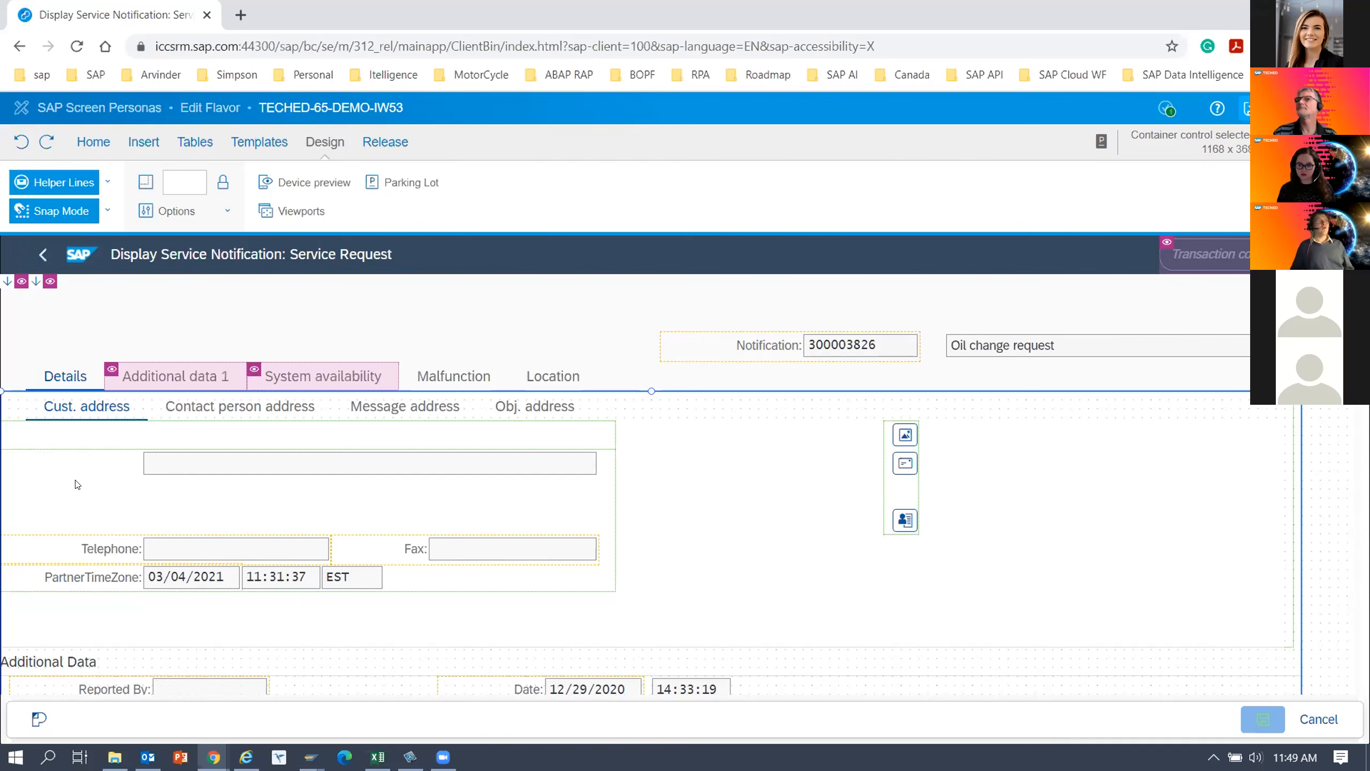
left_click(301, 211)
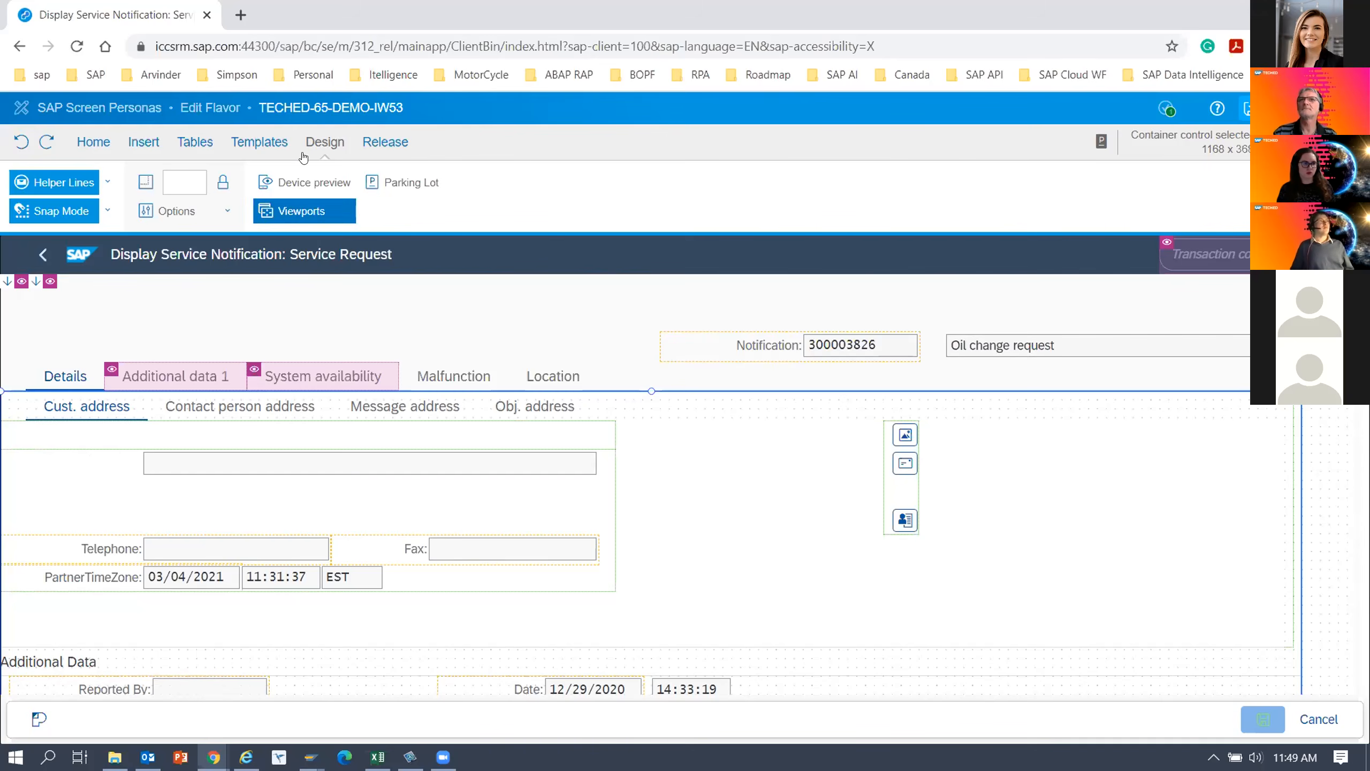
left_click(91, 142)
left_click(619, 186)
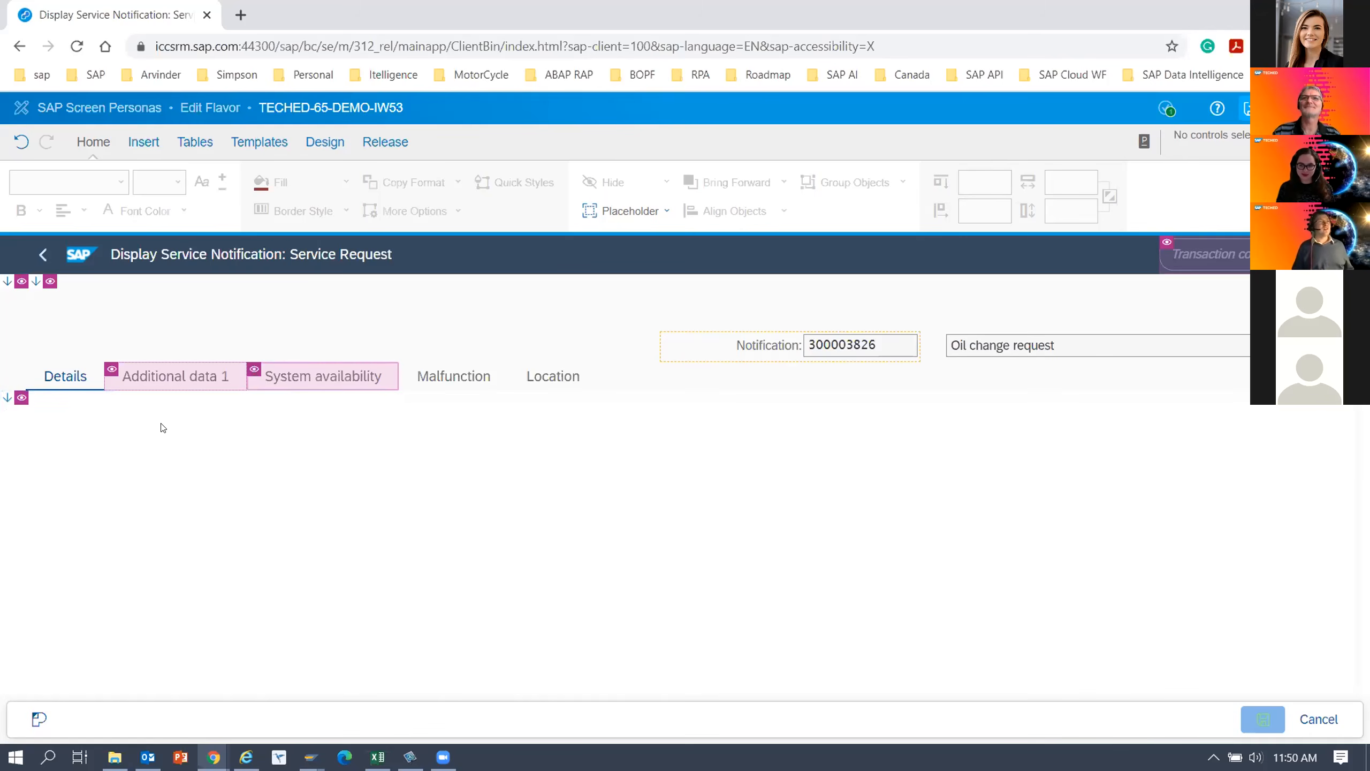
Select the whole tab strip and set its top position to 45.
left_click(160, 377)
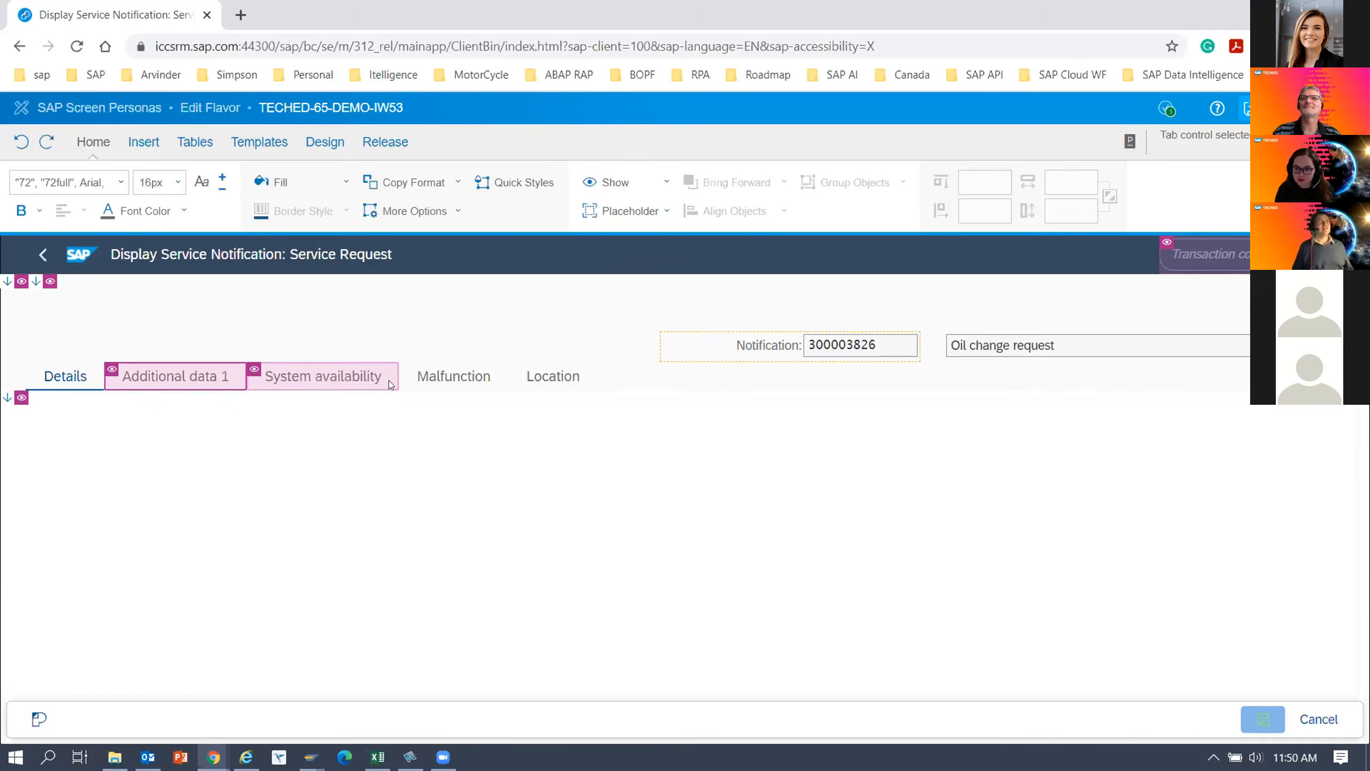
left_click(455, 376)
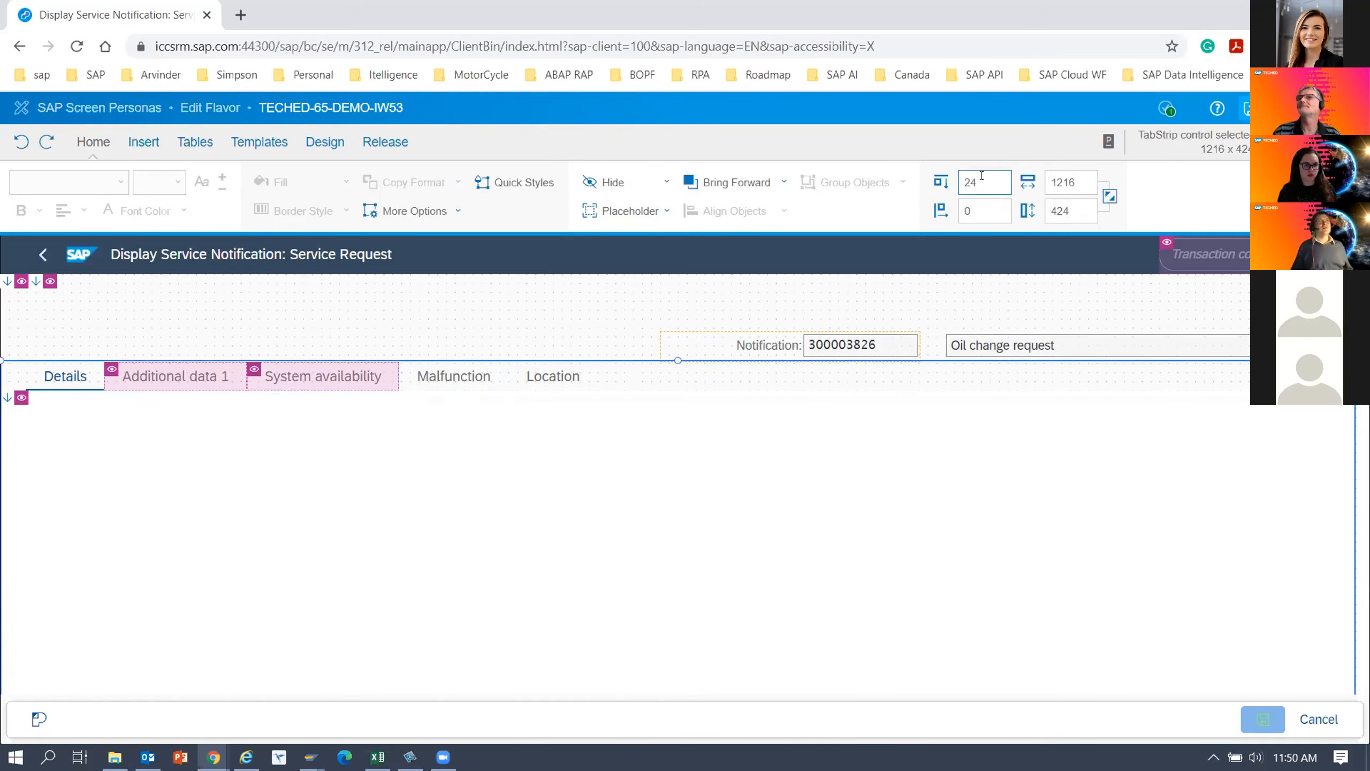
key("Tab")
key("Tab")
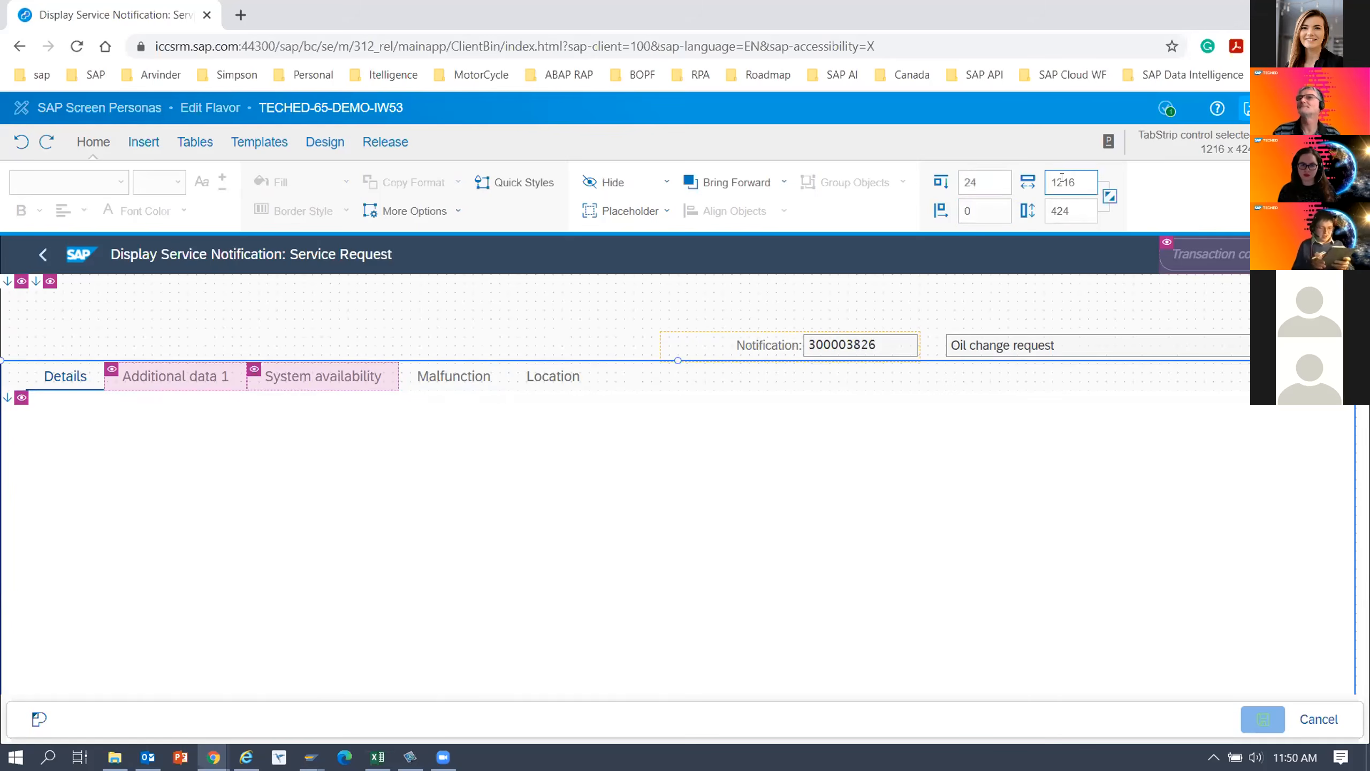
left_click(978, 179)
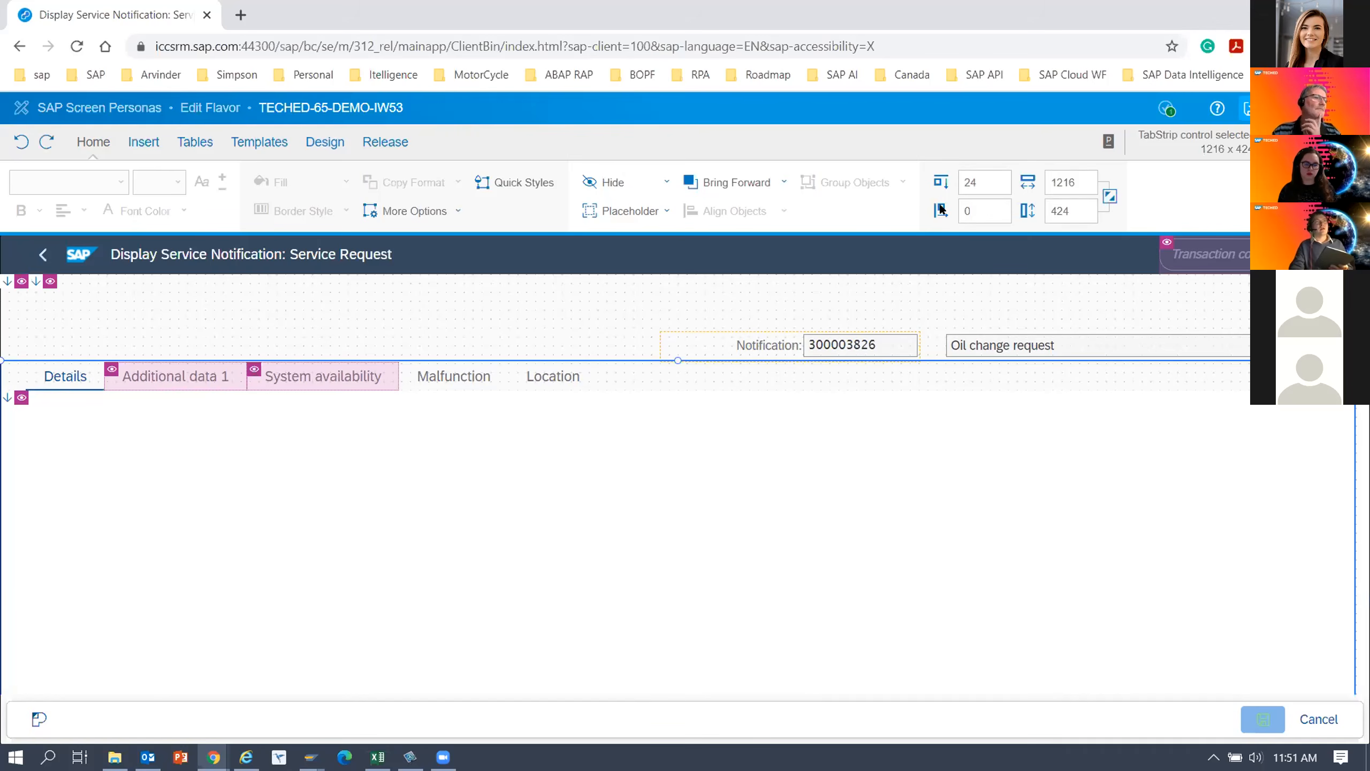
double_click(961, 182)
type("45")
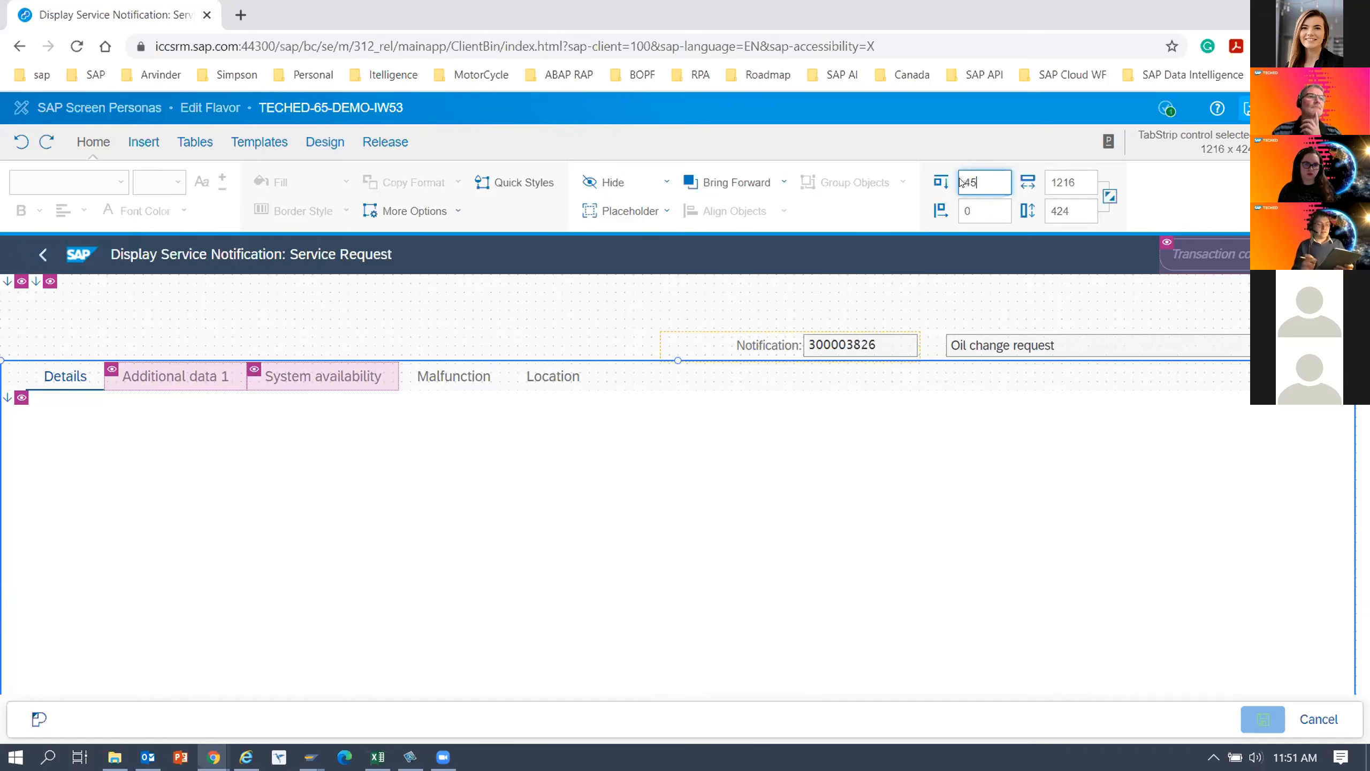
Set the tab strip's width to 1000 and its height to 120, and reselect the resized strip.
left_click(1077, 183)
key("BackSpace")
key("BackSpace")
key("BackSpace")
key("BackSpace")
type("1000")
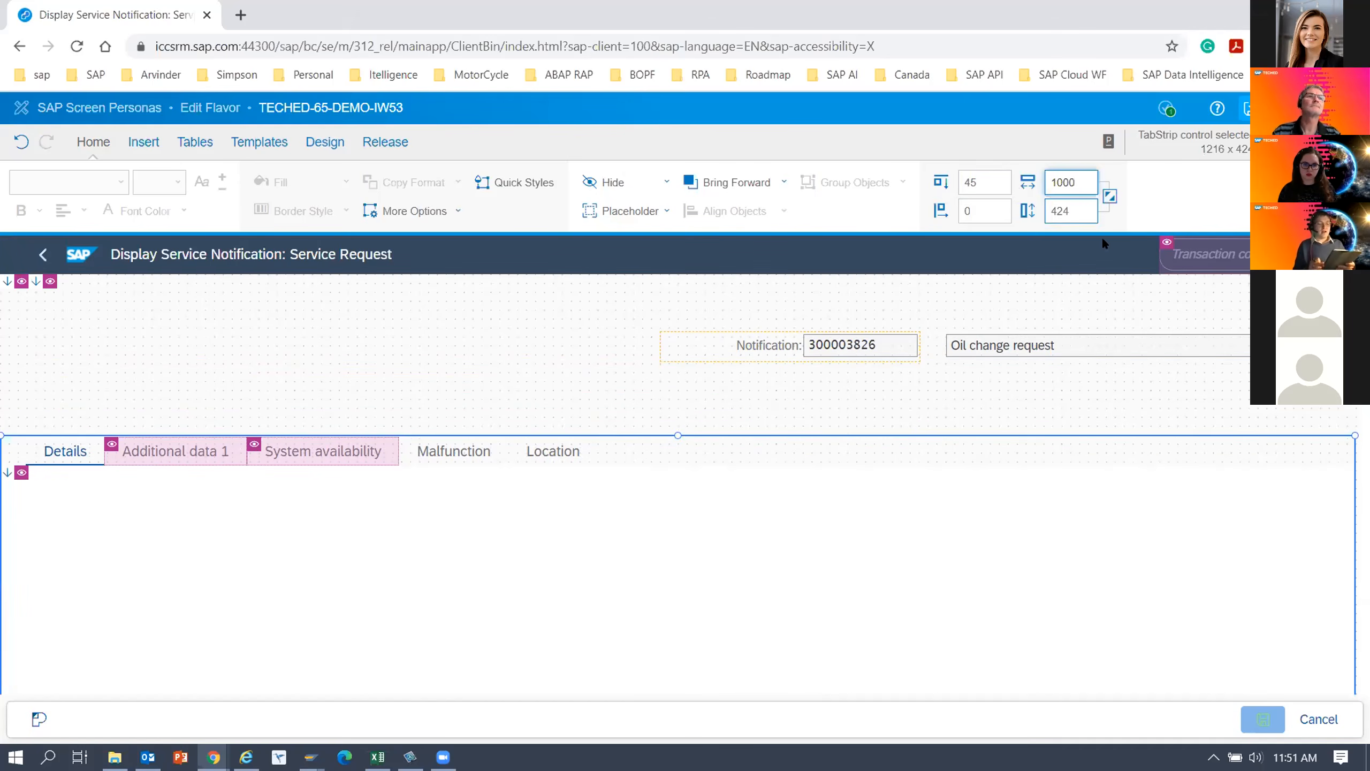
key("Tab")
type("120")
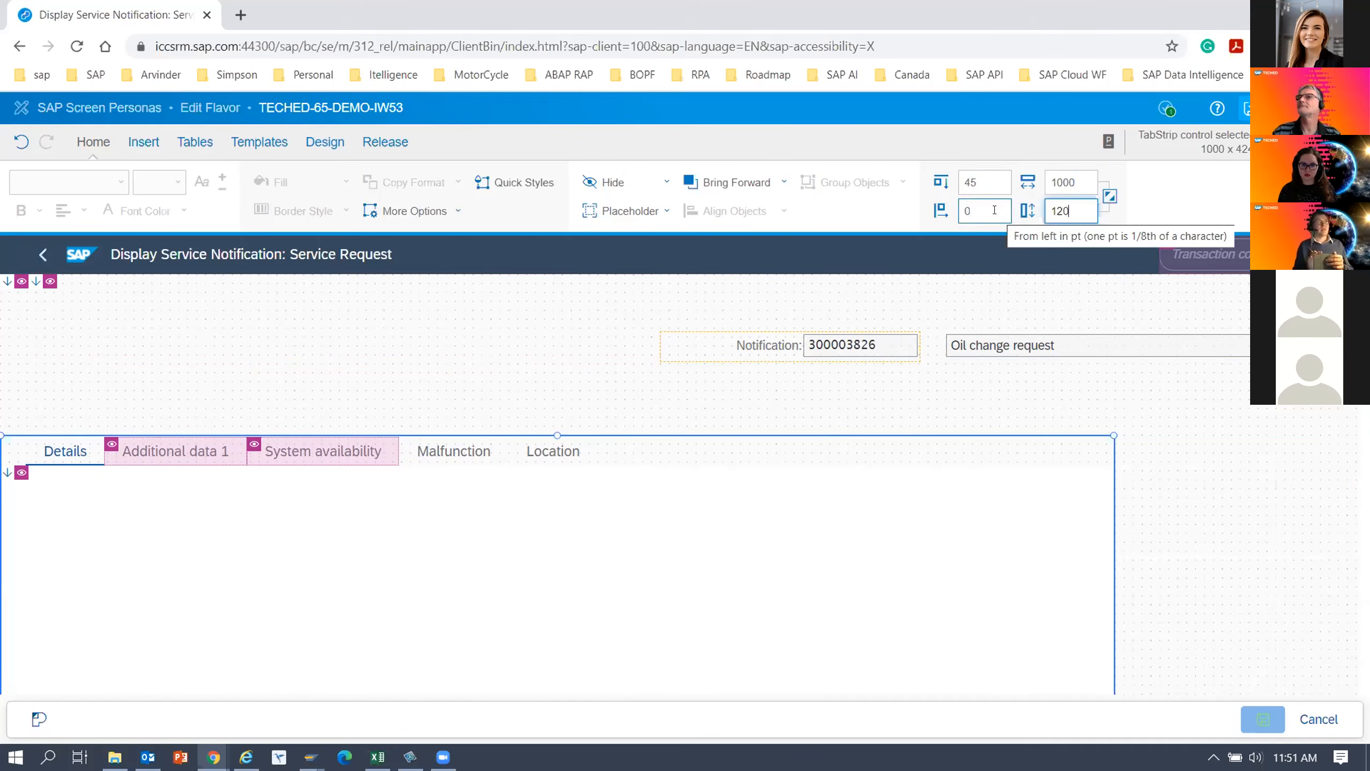
left_click(1196, 409)
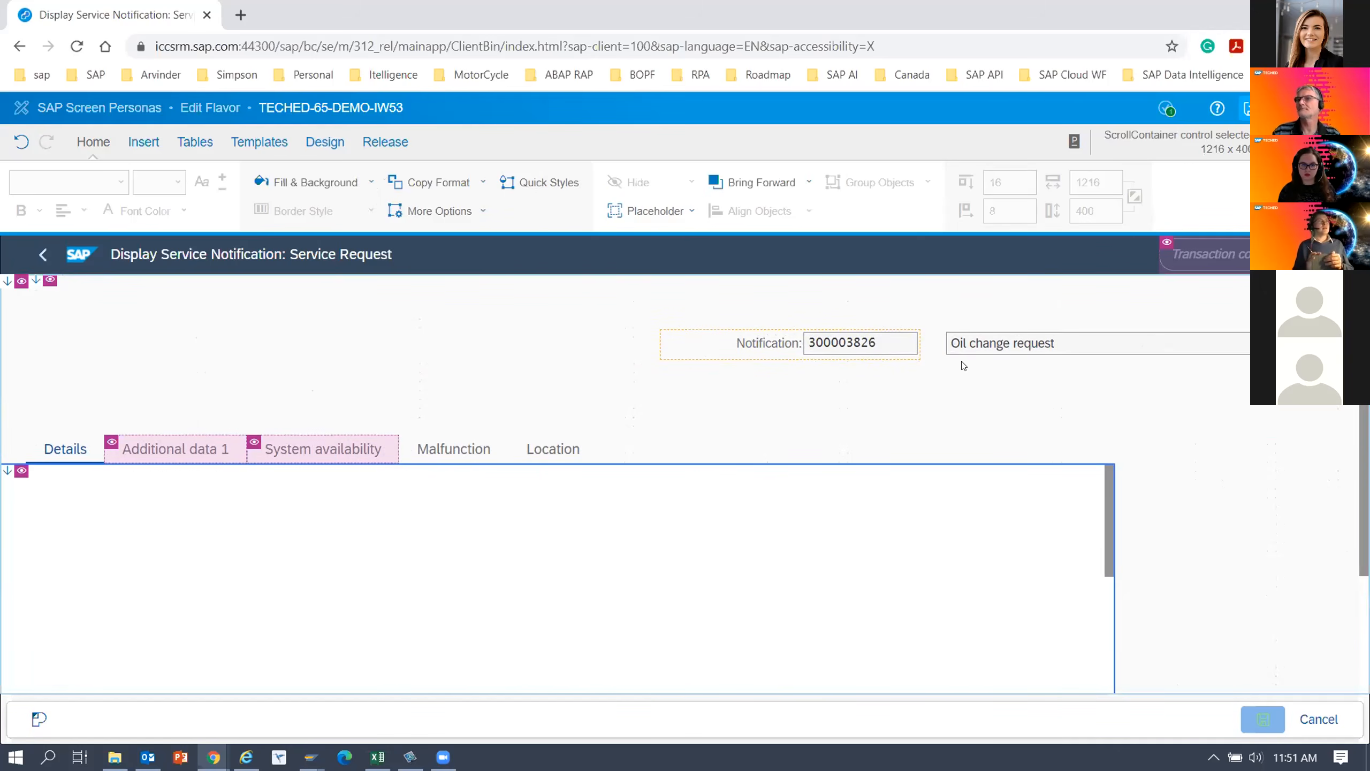
left_click(51, 455)
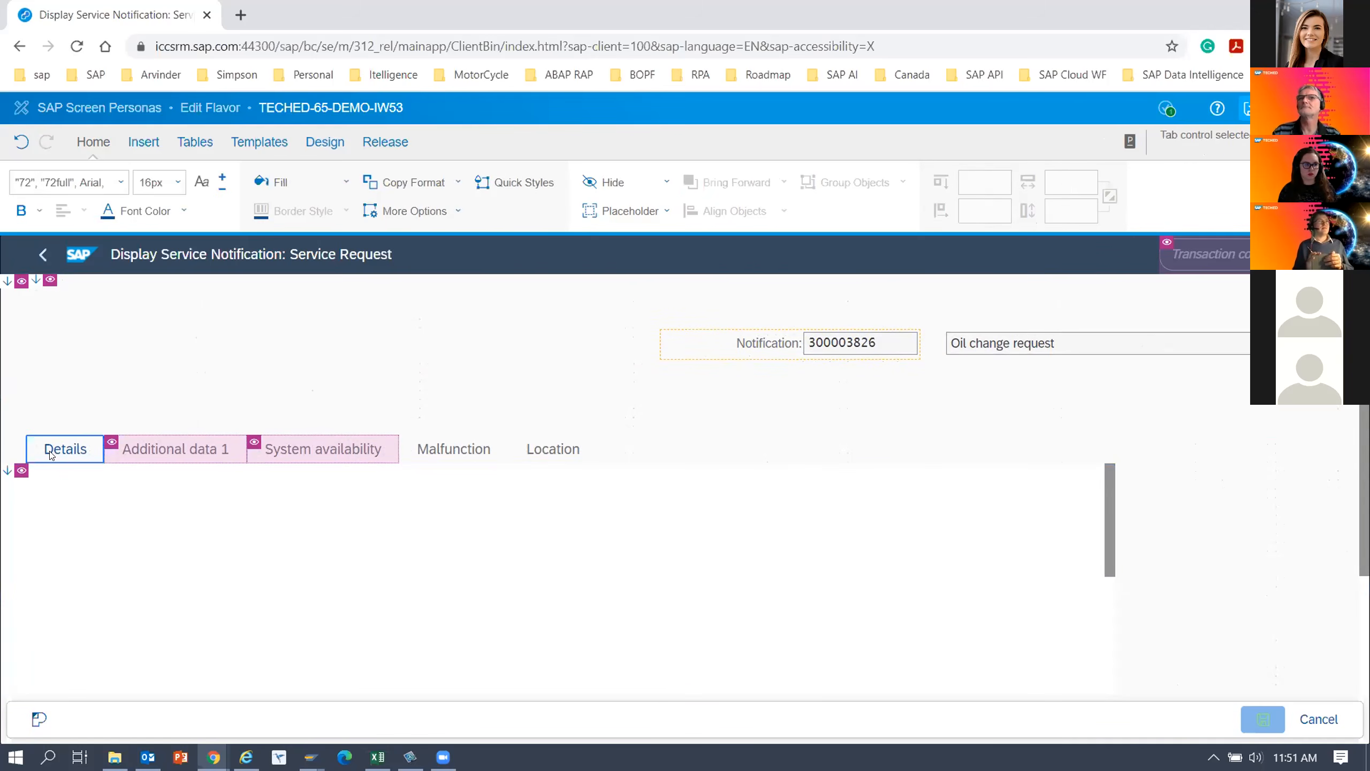
left_click(180, 461)
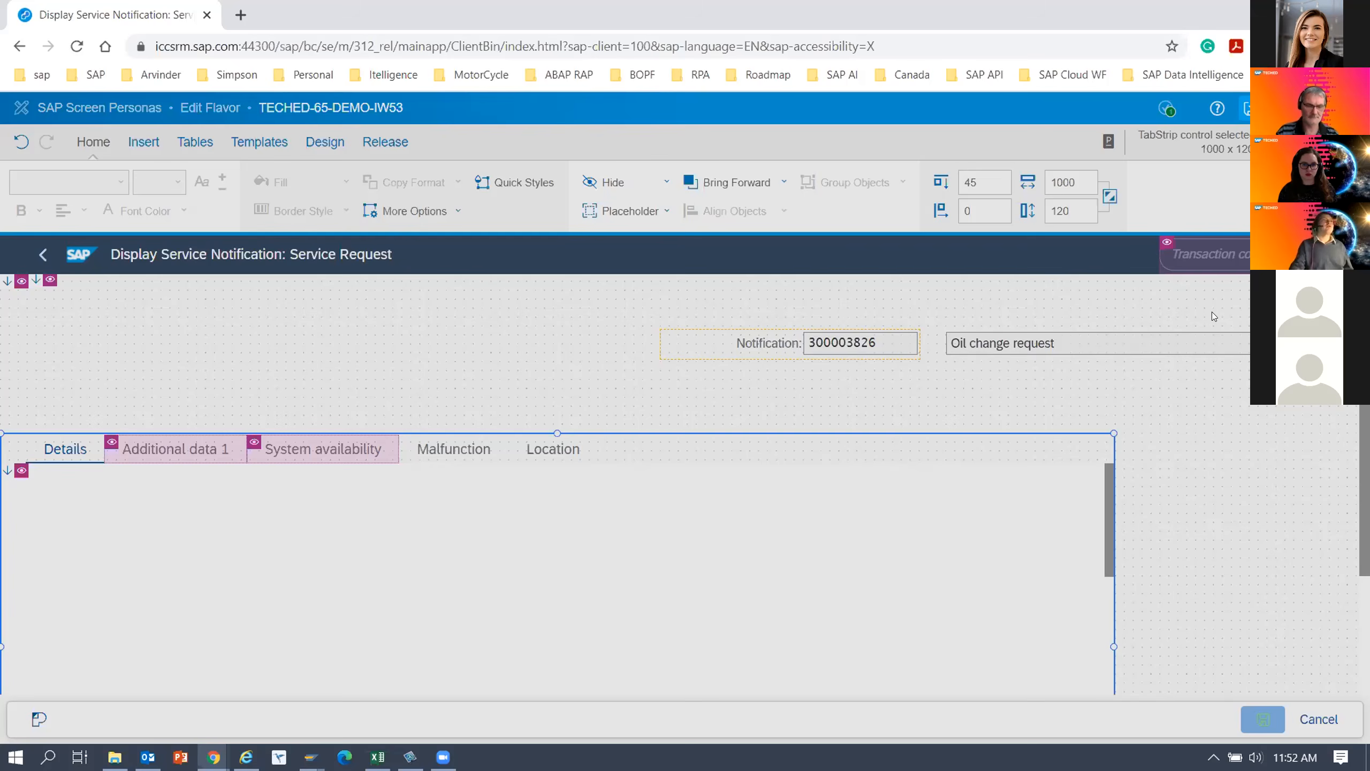
Reload the SAP page from its current address, accepting the possible loss of unsaved changes.
left_click(967, 41)
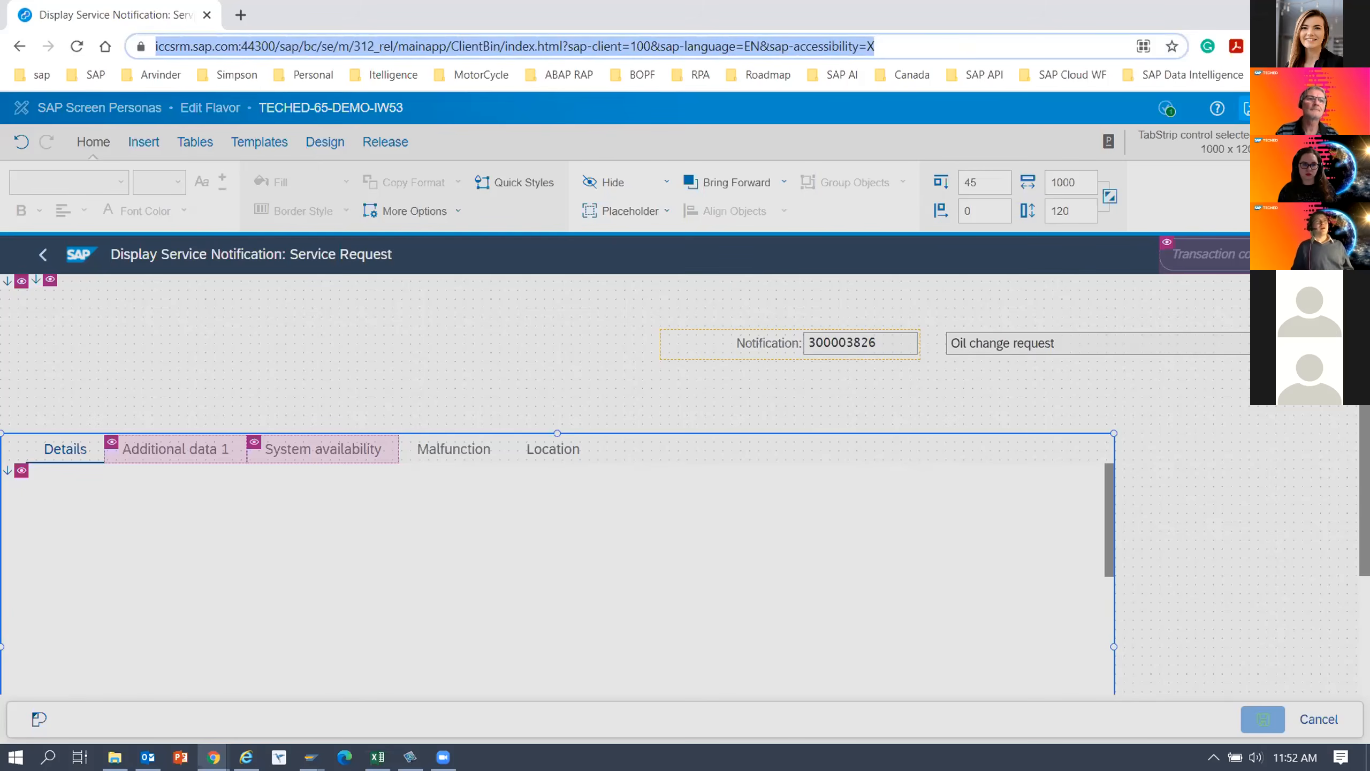
left_click(1186, 97)
left_click(969, 43)
left_click(828, 121)
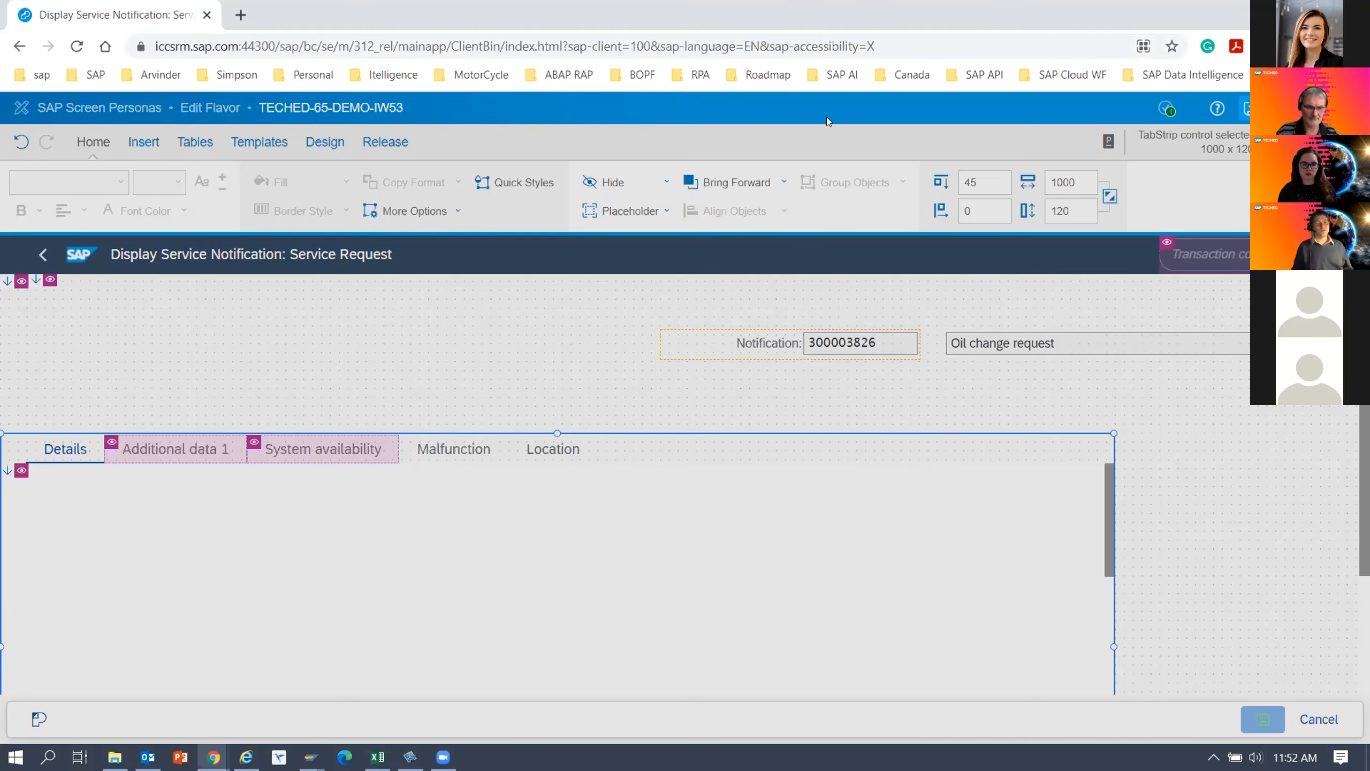
left_click(902, 53)
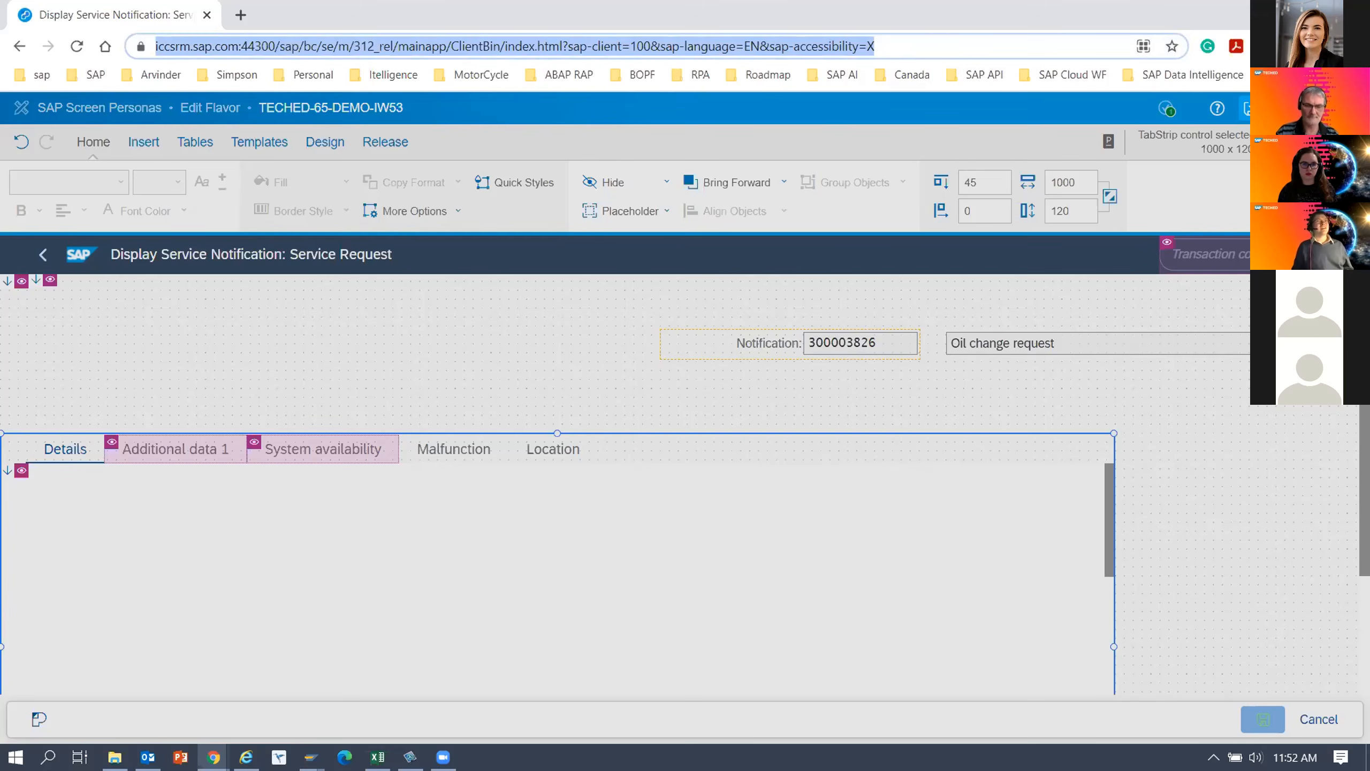
key("Return")
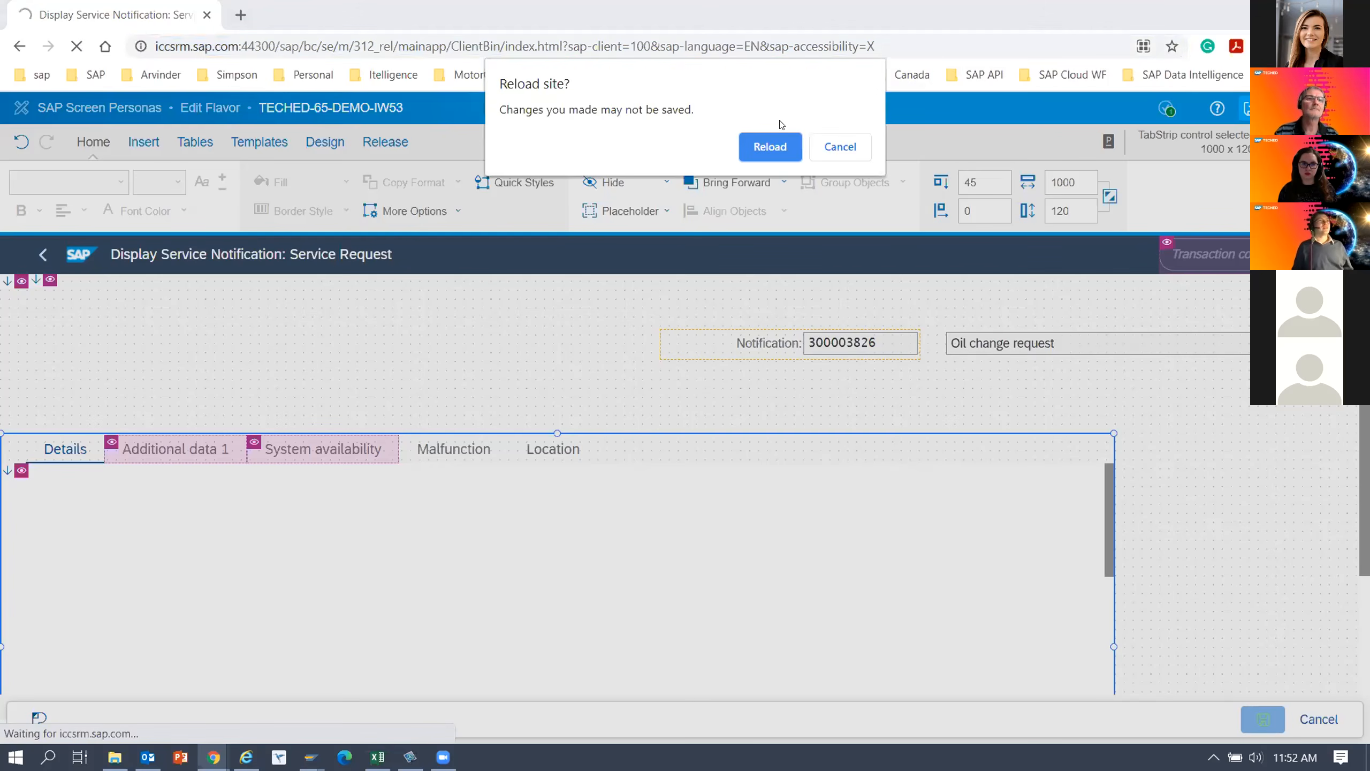
left_click(783, 149)
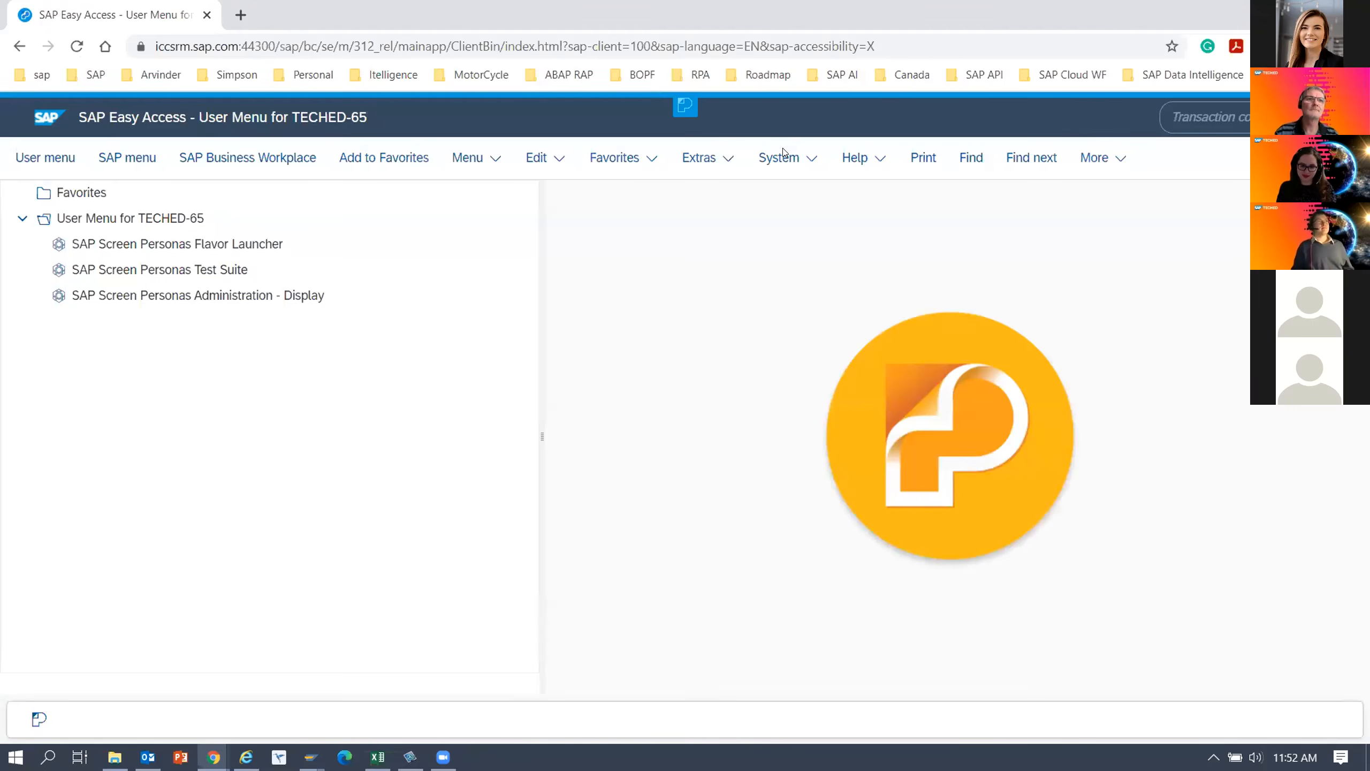
Run transaction IW53 from SAP Easy Access to open the service notification's initial screen.
left_click(1200, 117)
type("iw53")
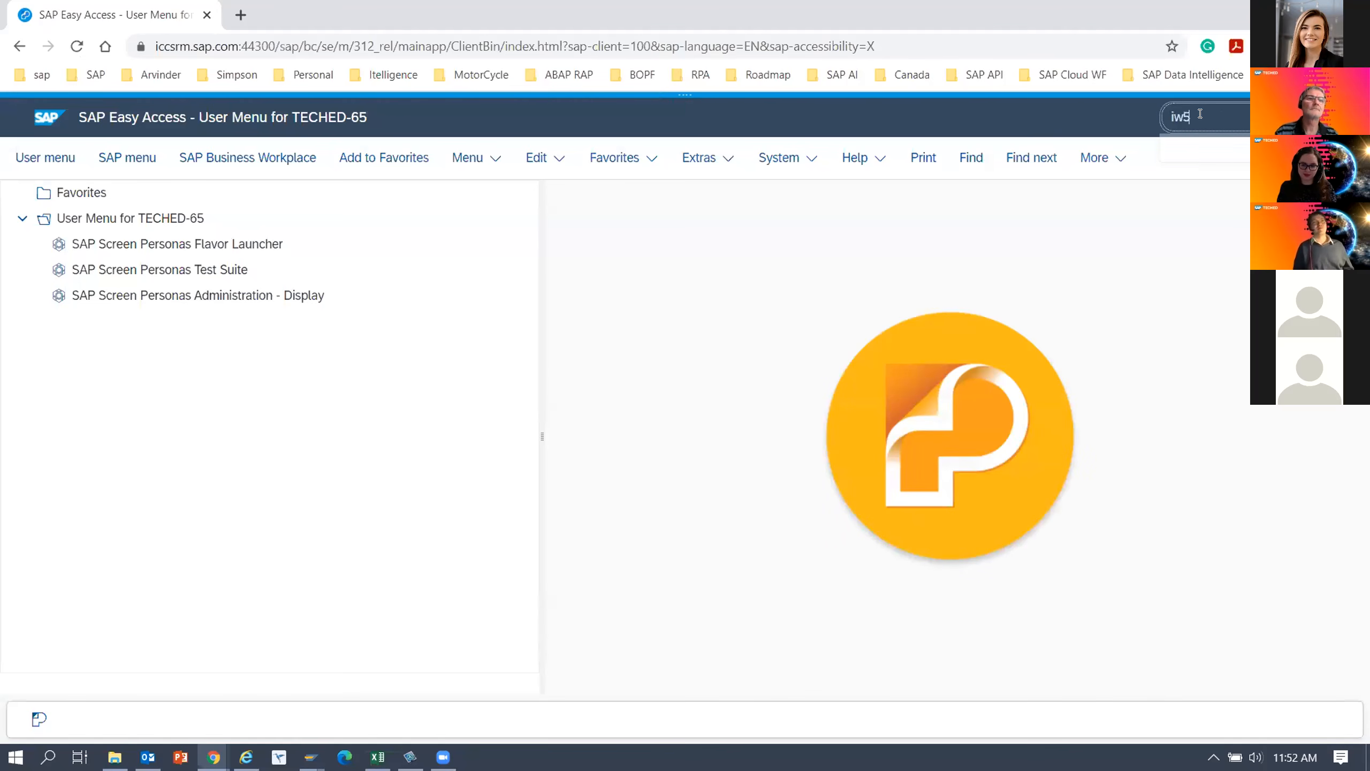
key("Return")
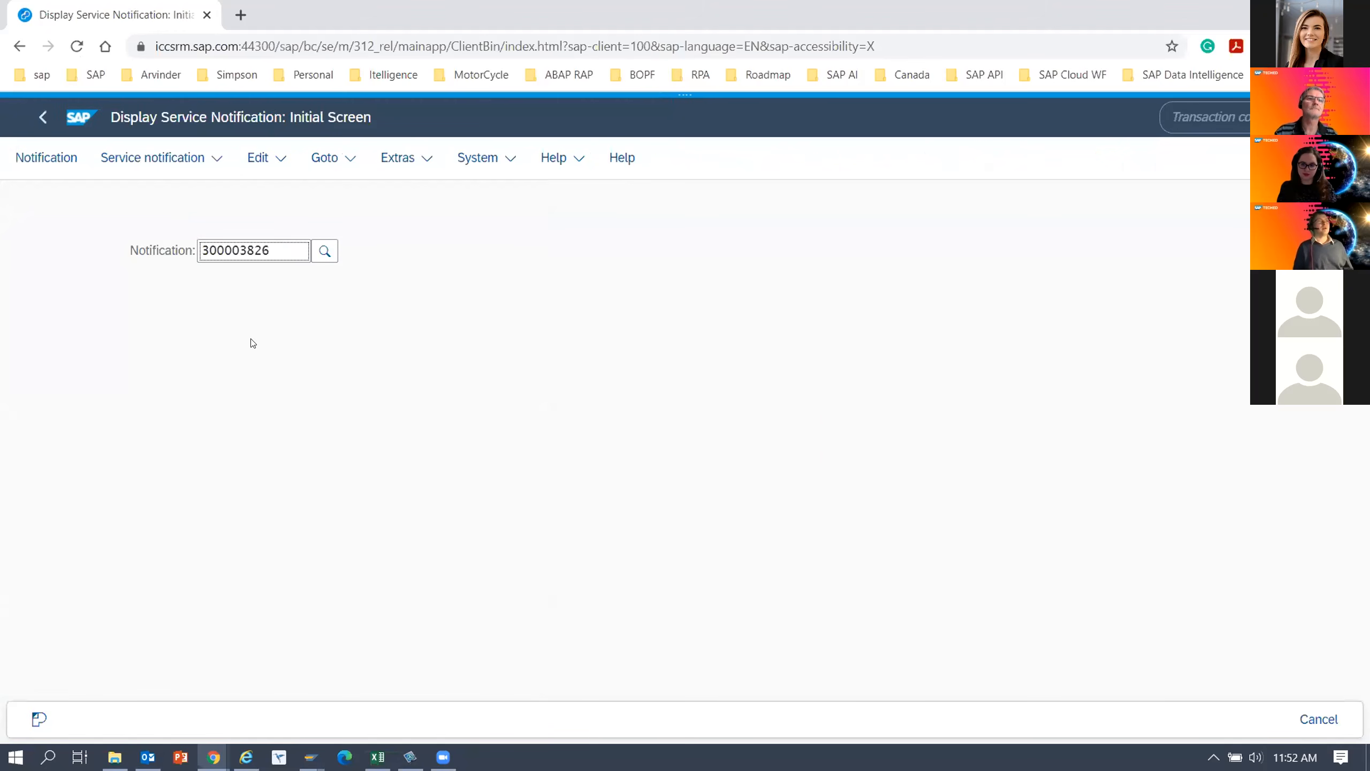
Display the entered service notification and switch from the original screen to the TECHED-65-DEMO-IW53 flavor.
key("Return")
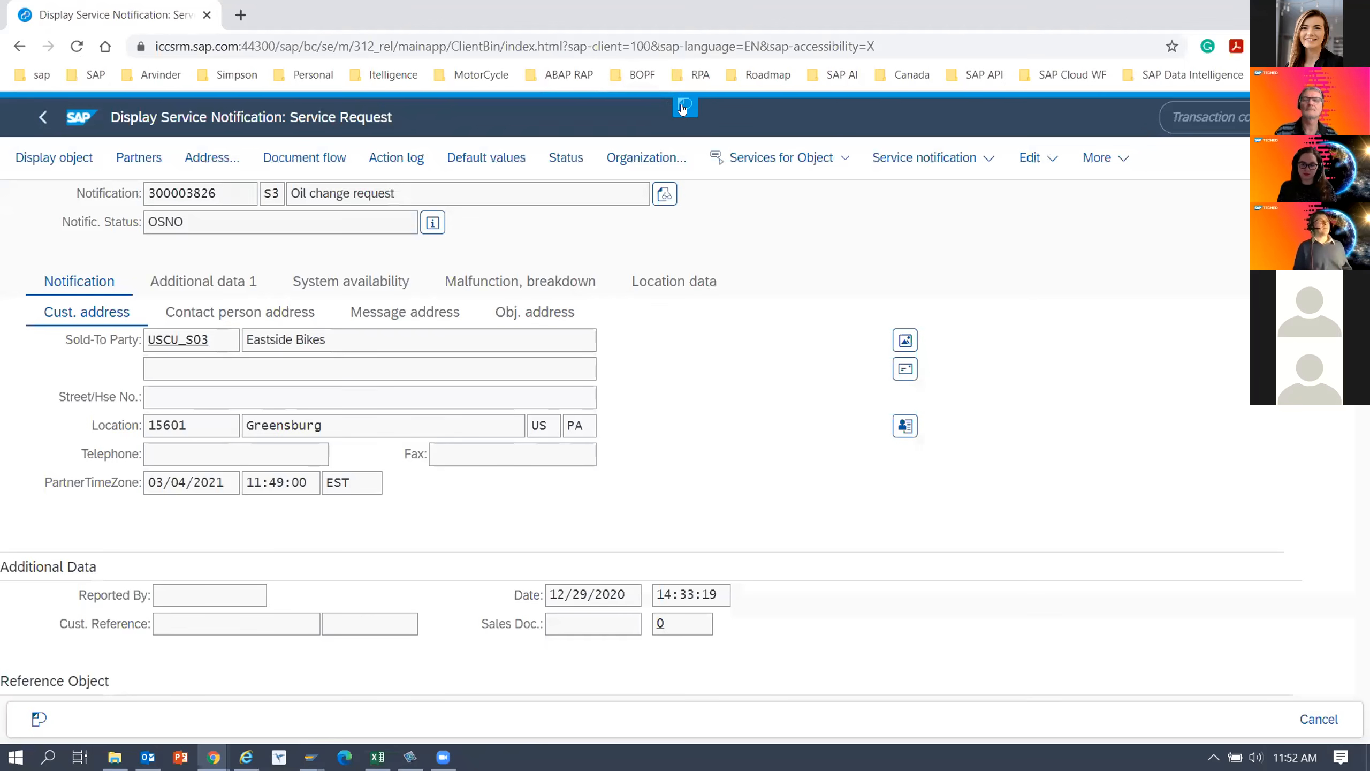
left_click(683, 107)
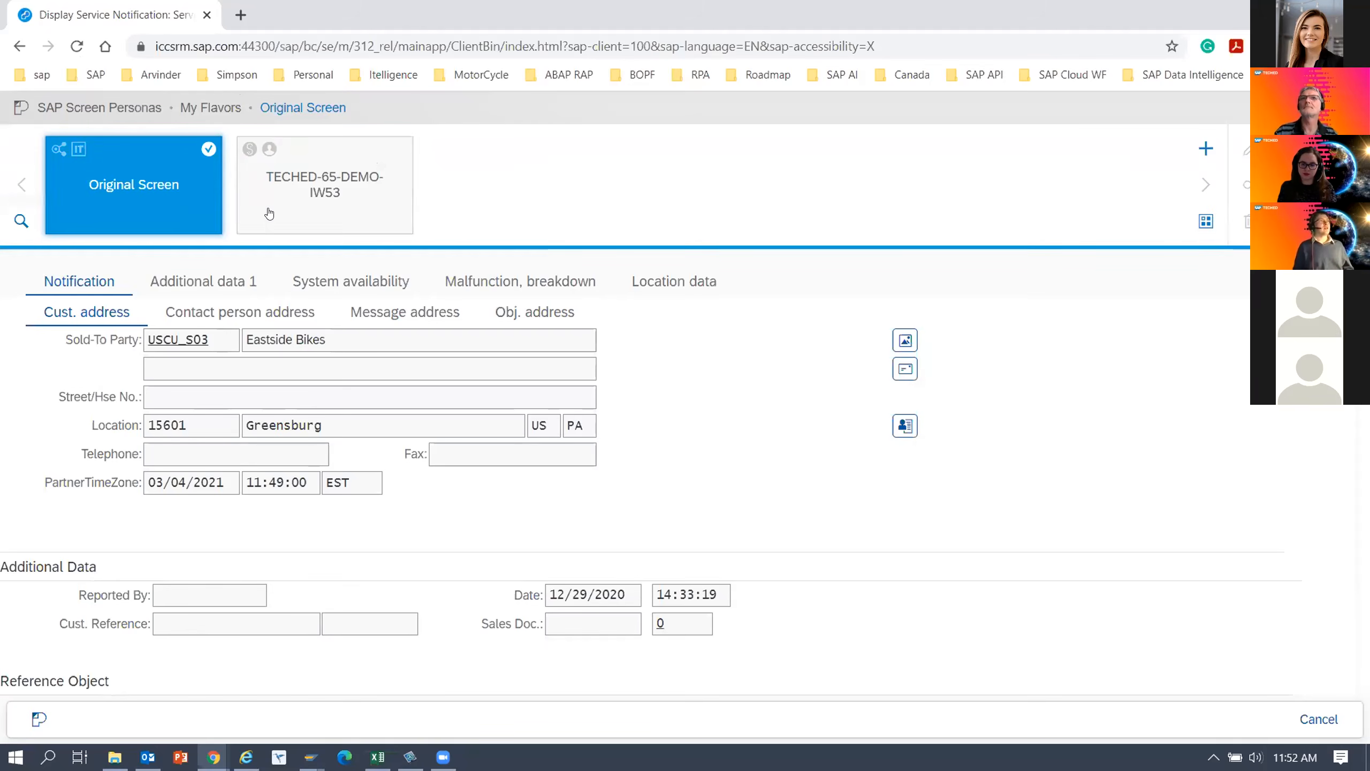
left_click(332, 180)
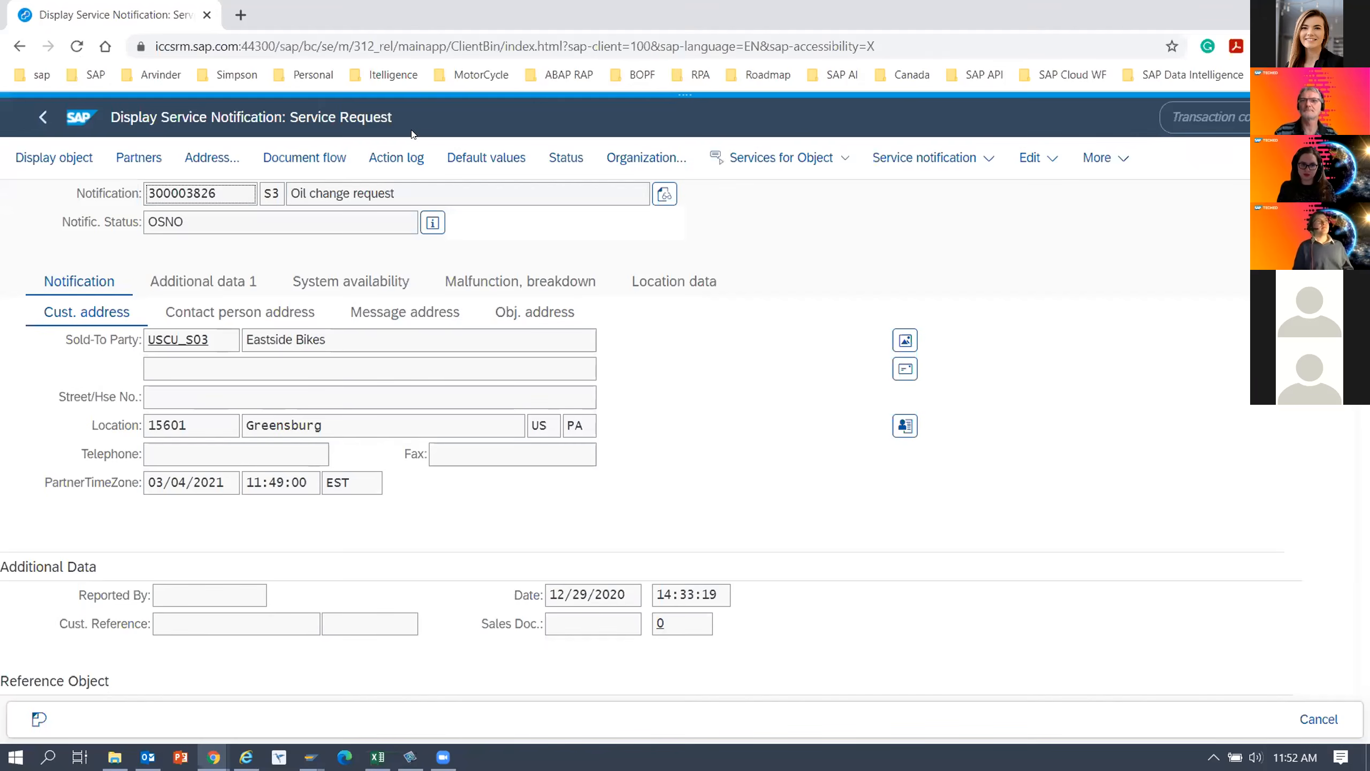
Open the TECHED-65-DEMO-IW53 flavor for editing by loading its autosaved draft.
left_click(684, 108)
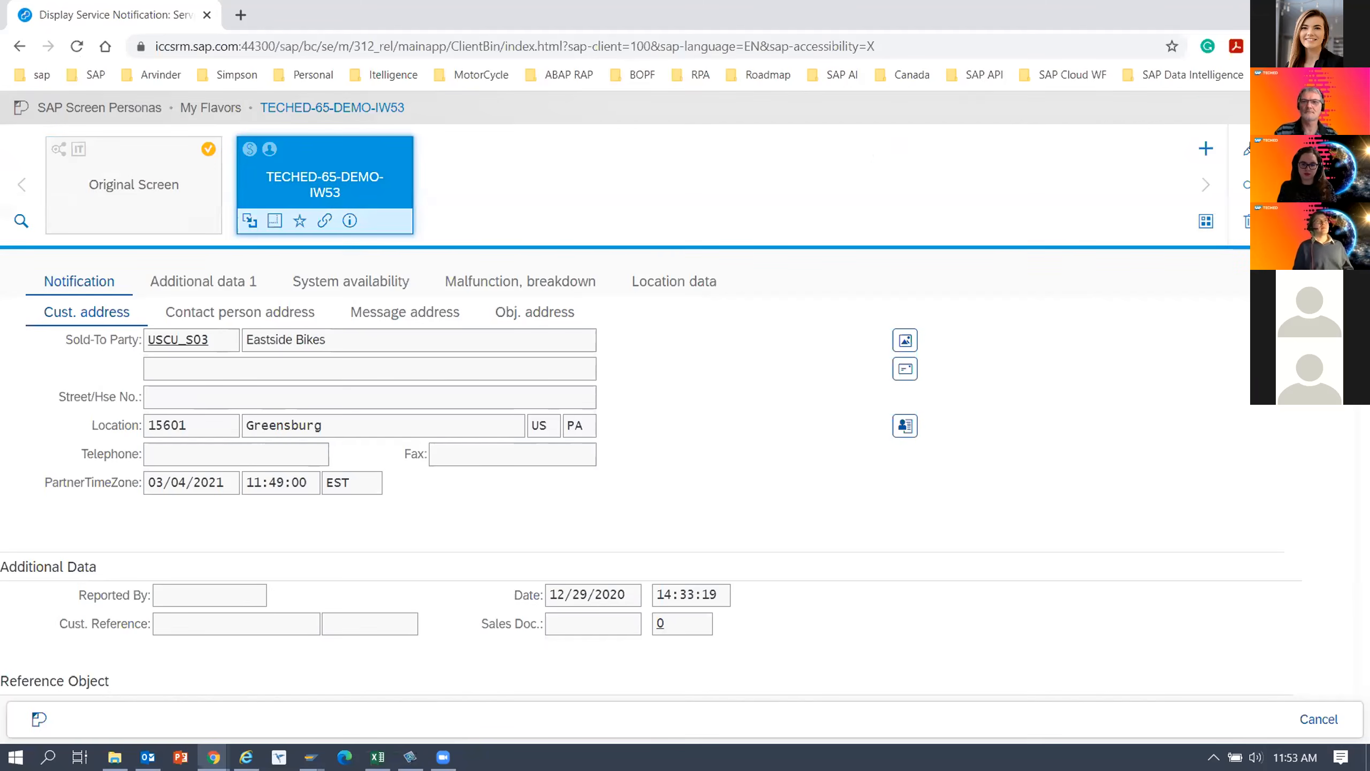
left_click(1243, 149)
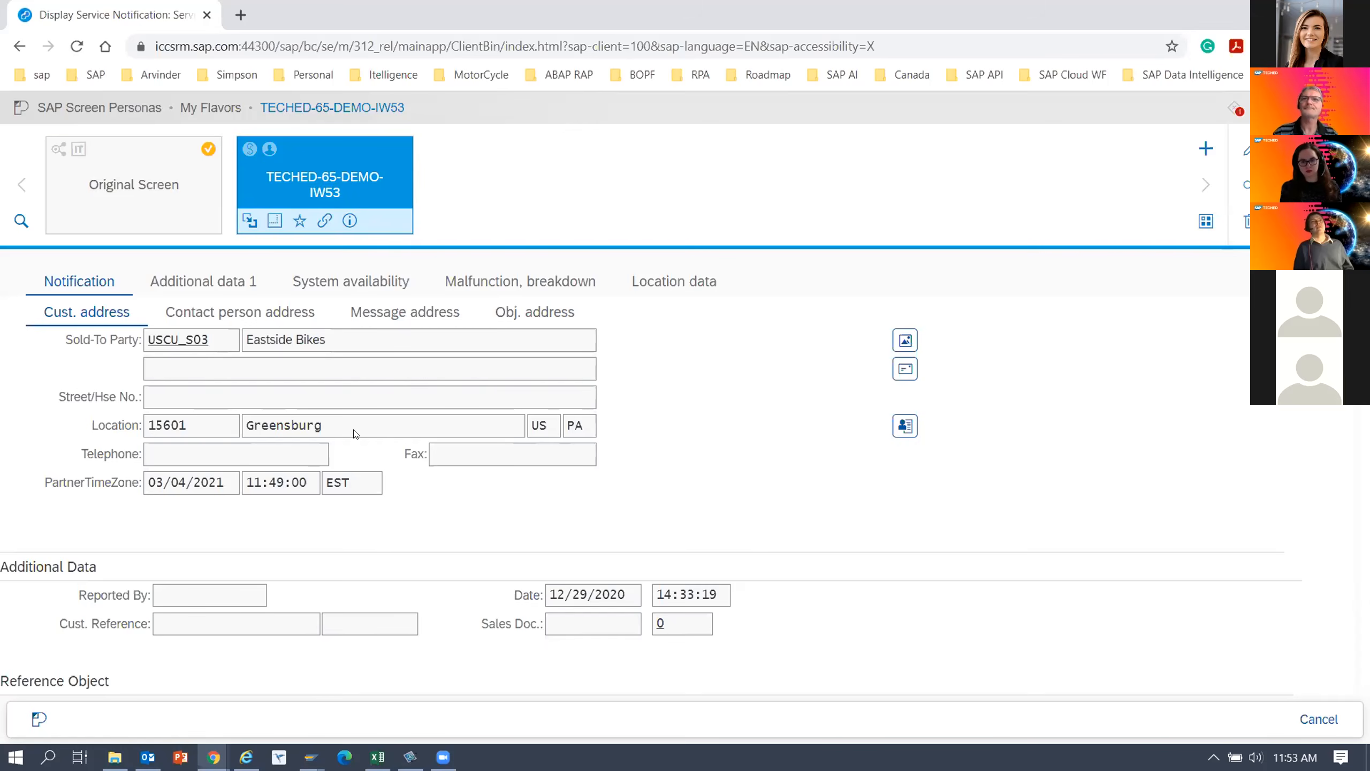
left_click(1234, 111)
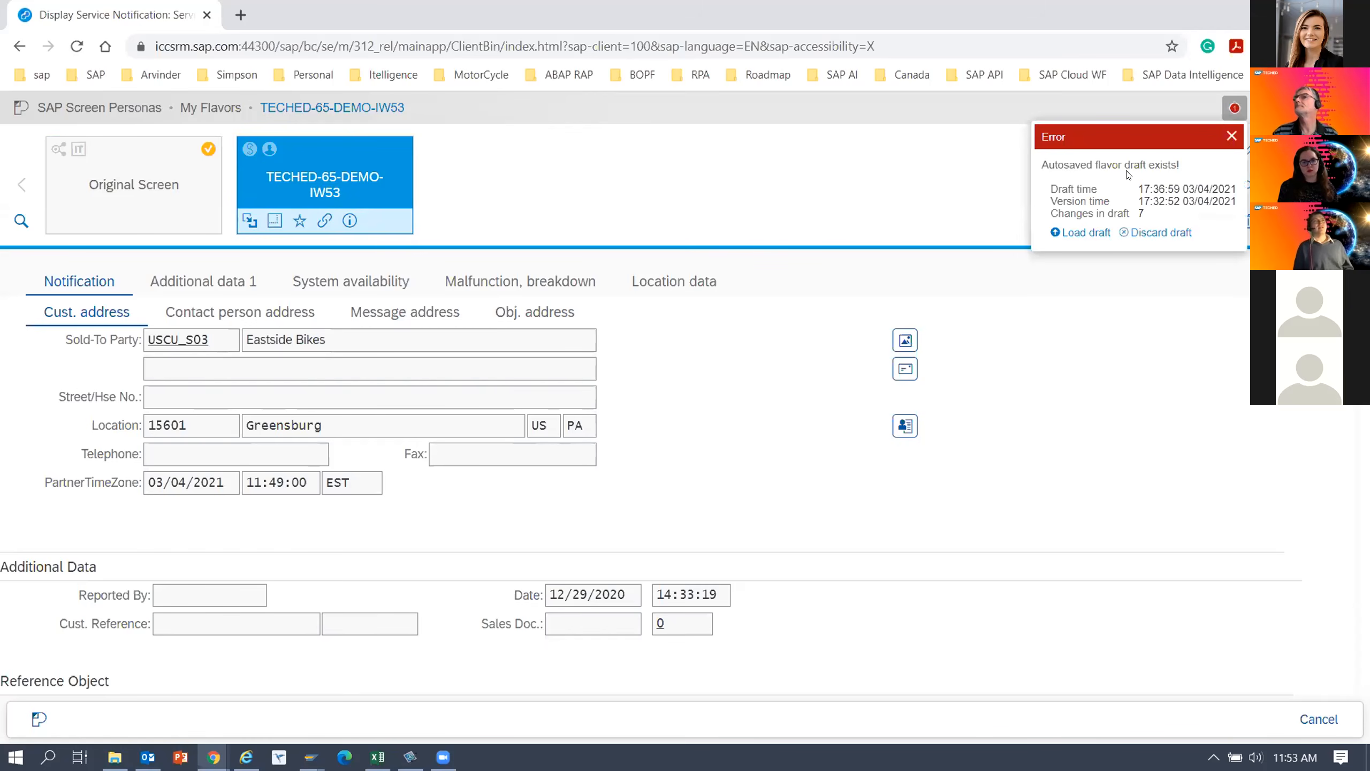
left_click(1091, 232)
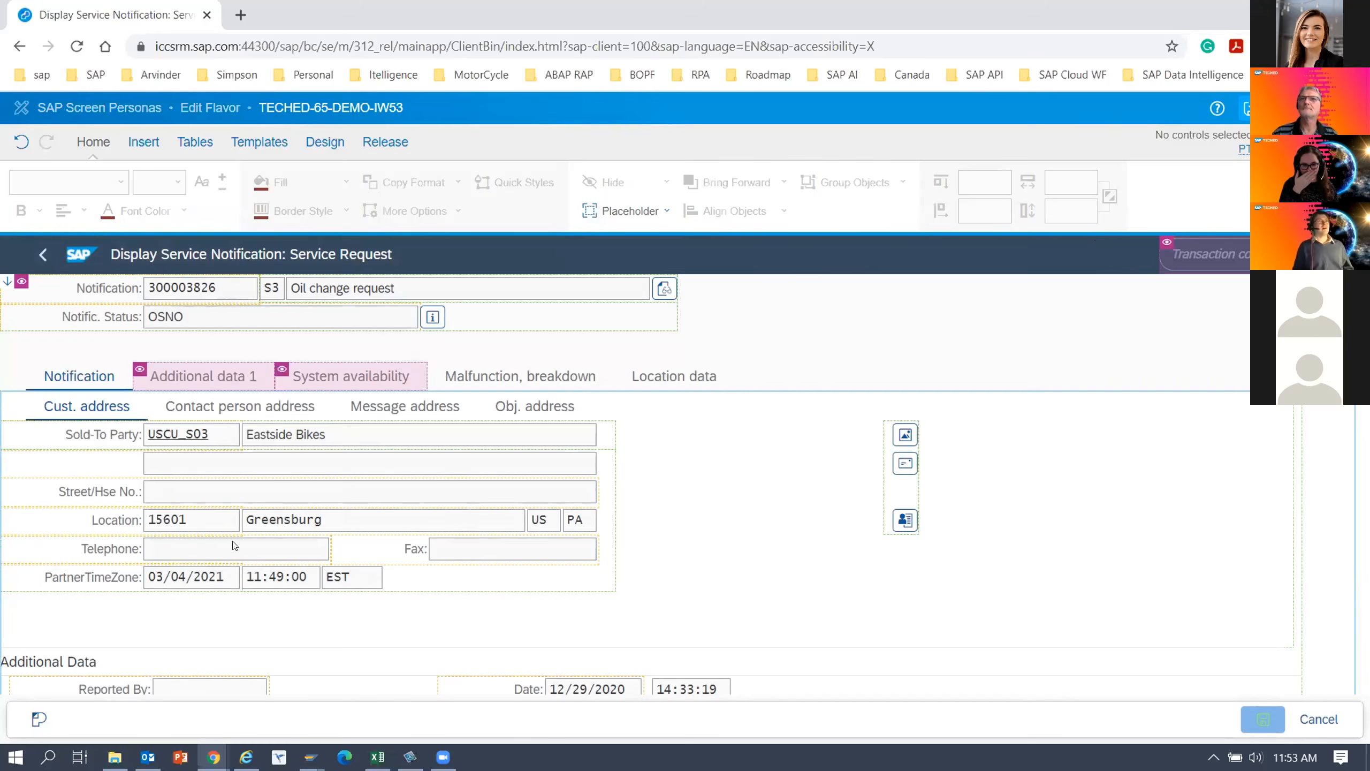
Check the restored layout of the notification screen and save the TECHED-65-DEMO-IW53 flavor.
scroll(425, 581, "down", 5)
scroll(425, 581, "up", 5)
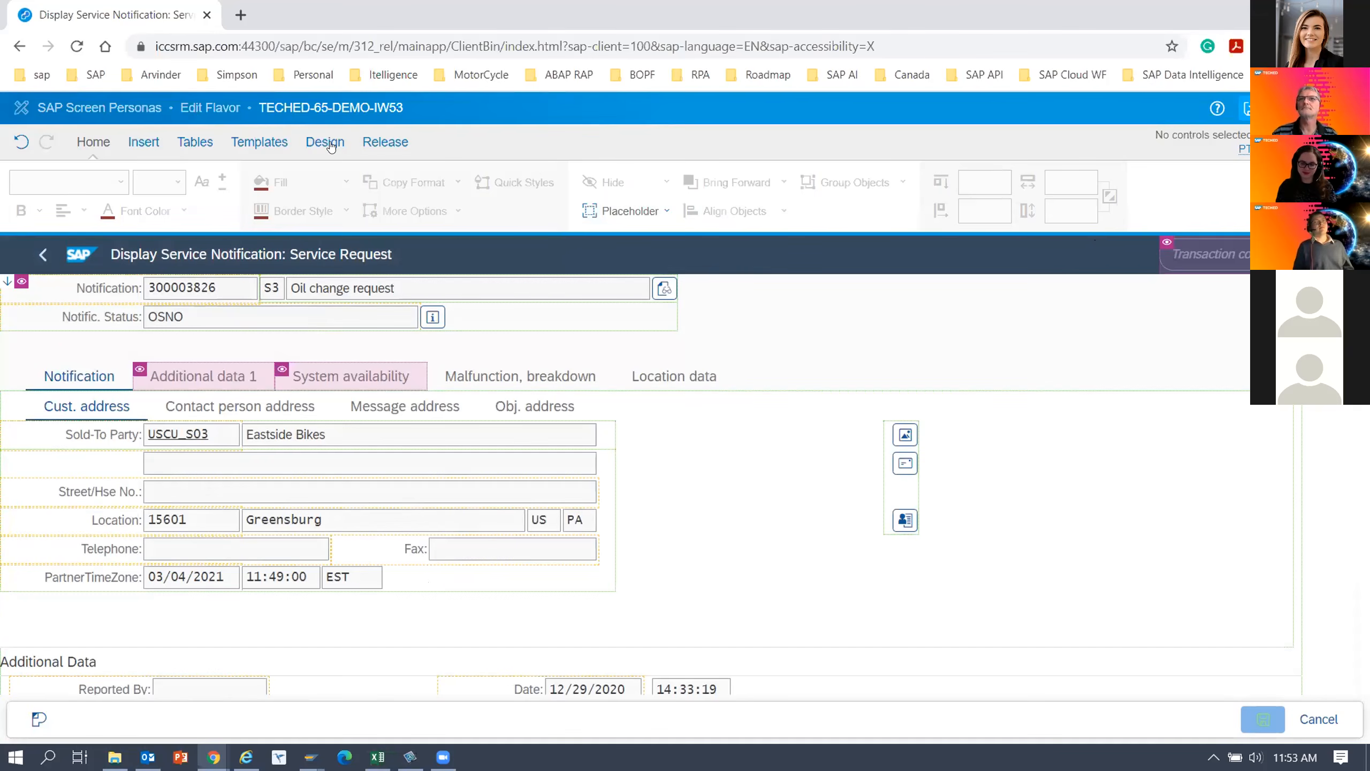
left_click(1250, 109)
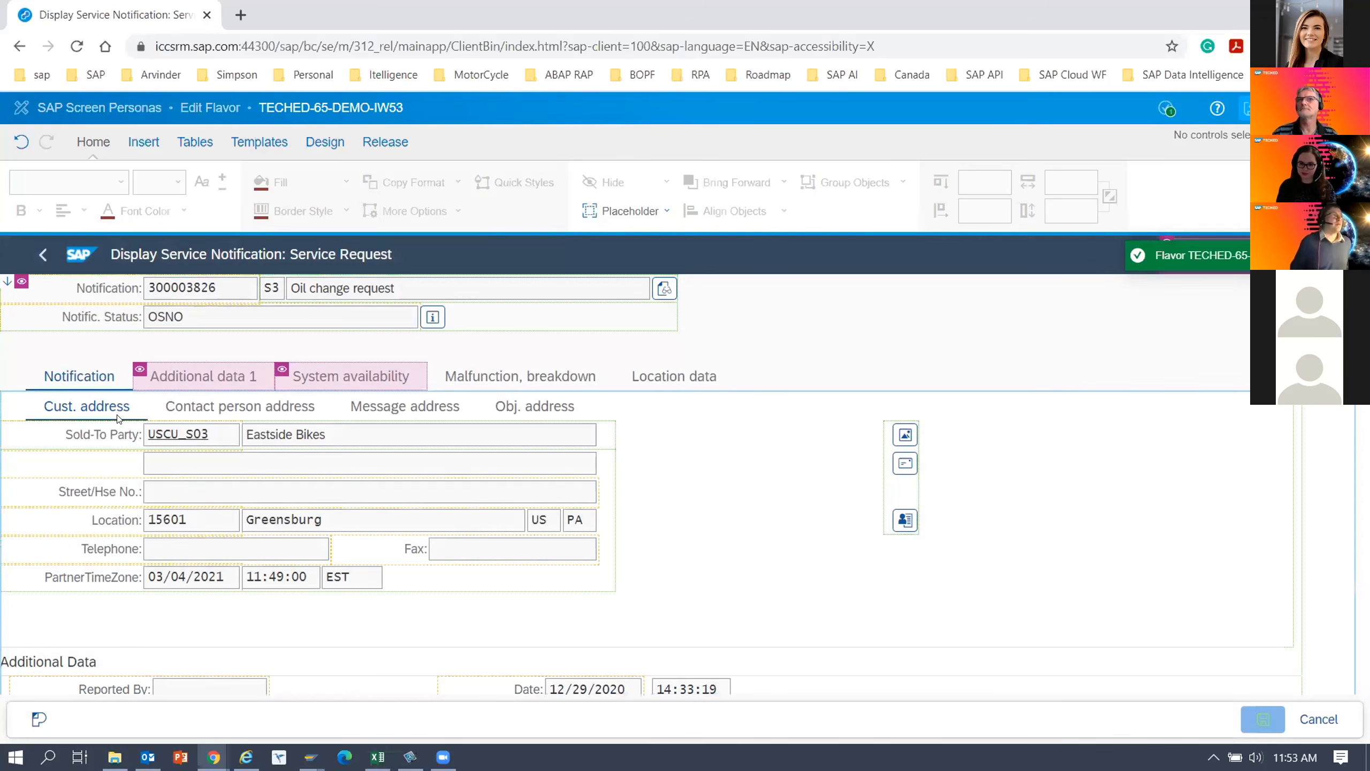
left_click(323, 142)
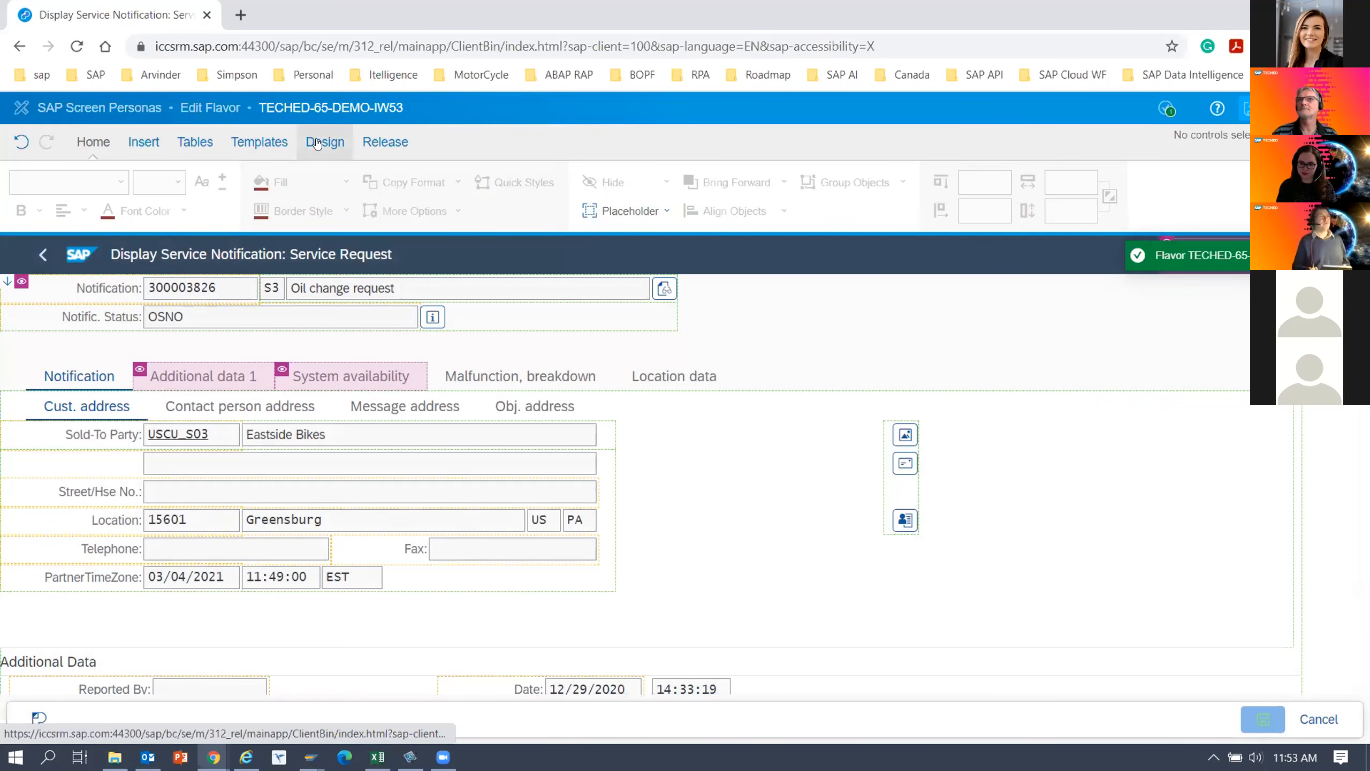
left_click(398, 182)
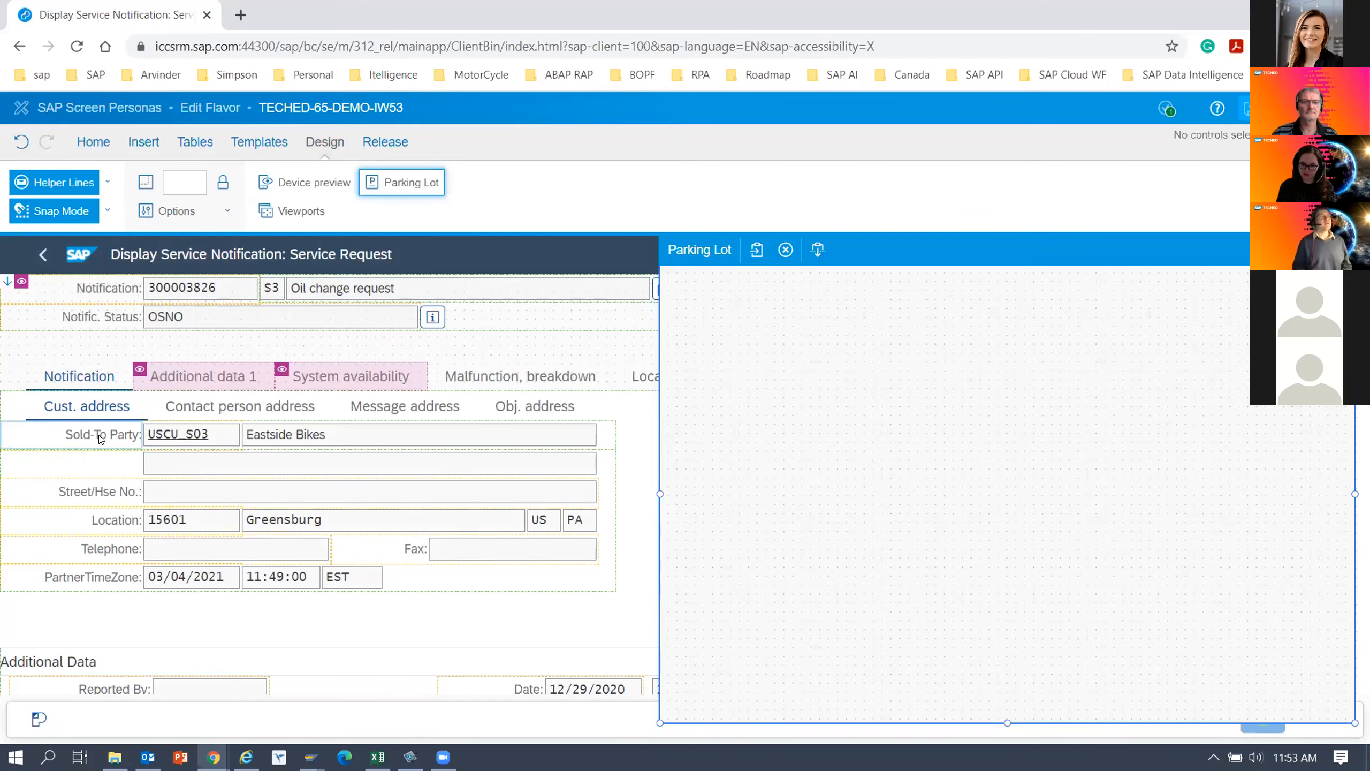
left_click(1340, 250)
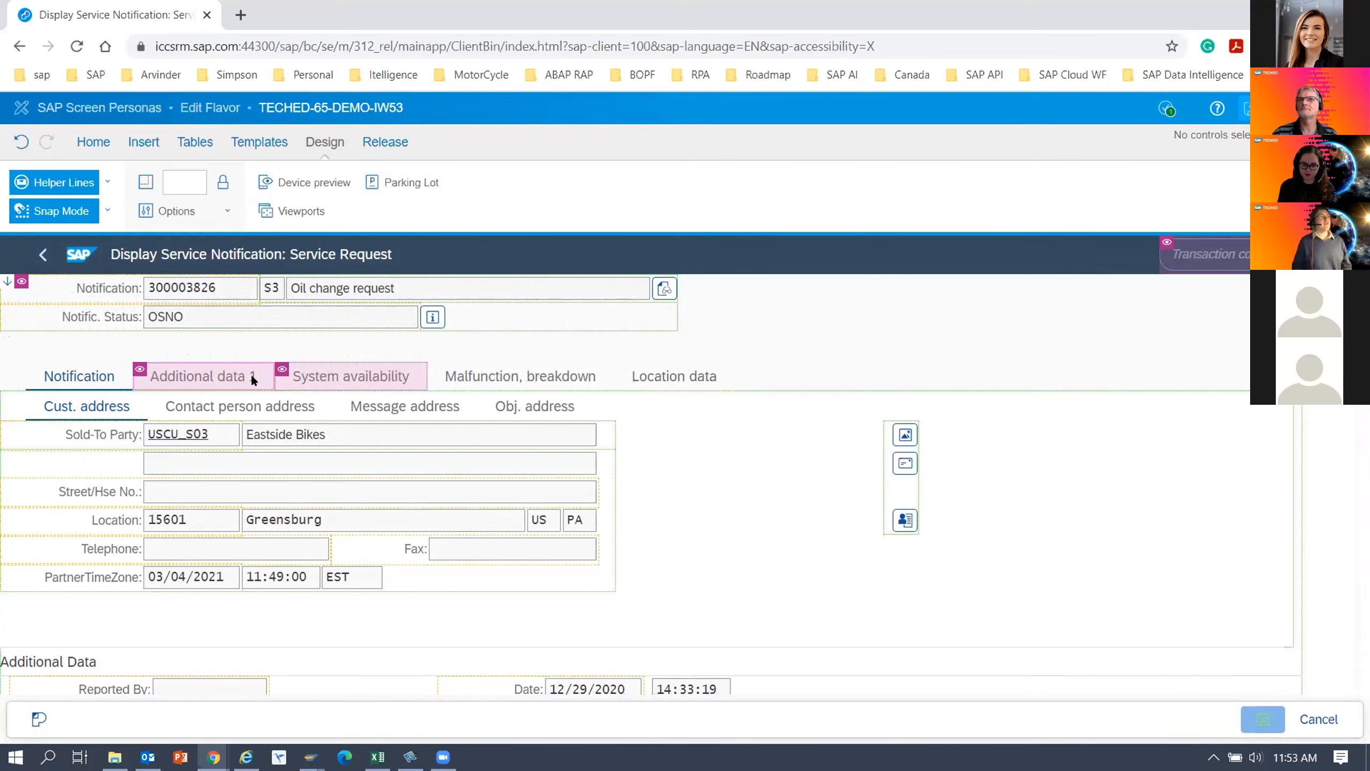
Move the Notification label, its number field and the short text field out of the header container into the empty area beside it.
left_click(105, 291)
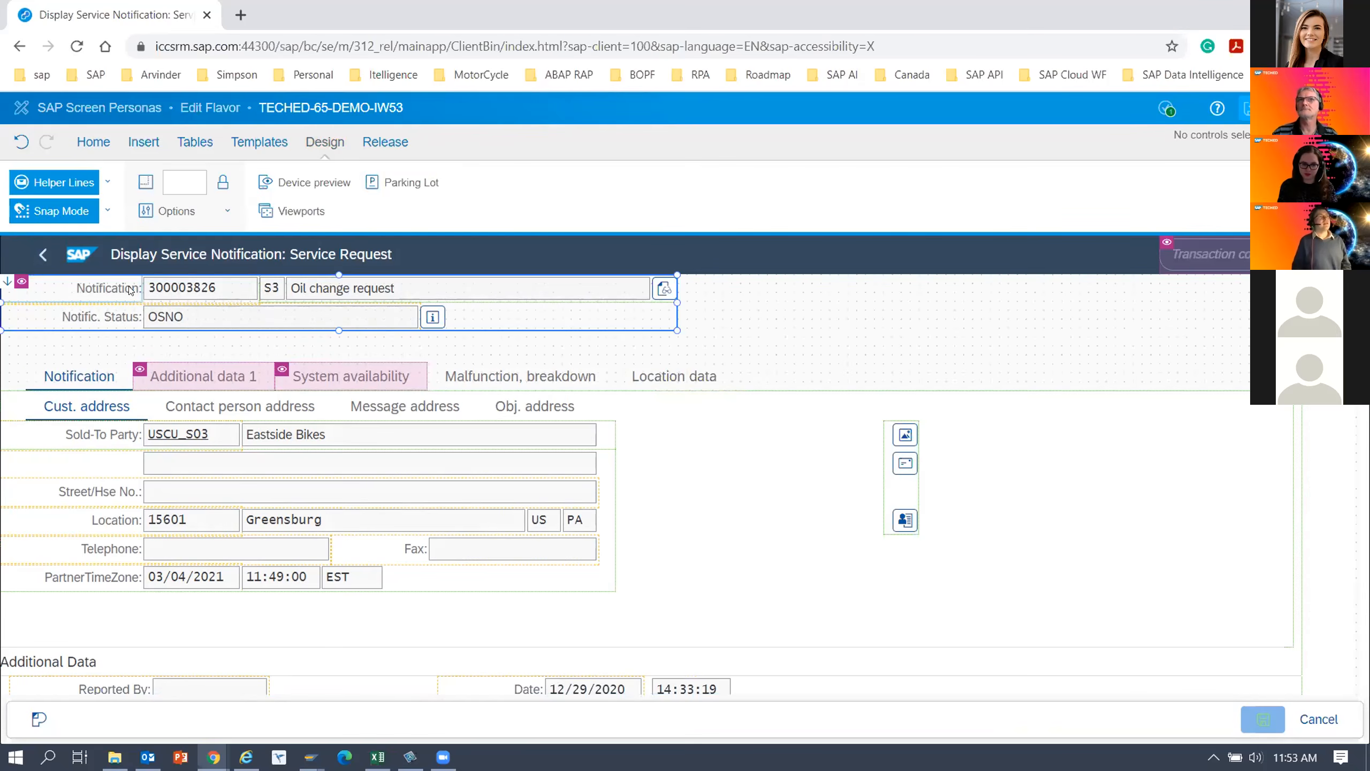
left_click(182, 292, "ctrl")
left_click(346, 295, "ctrl")
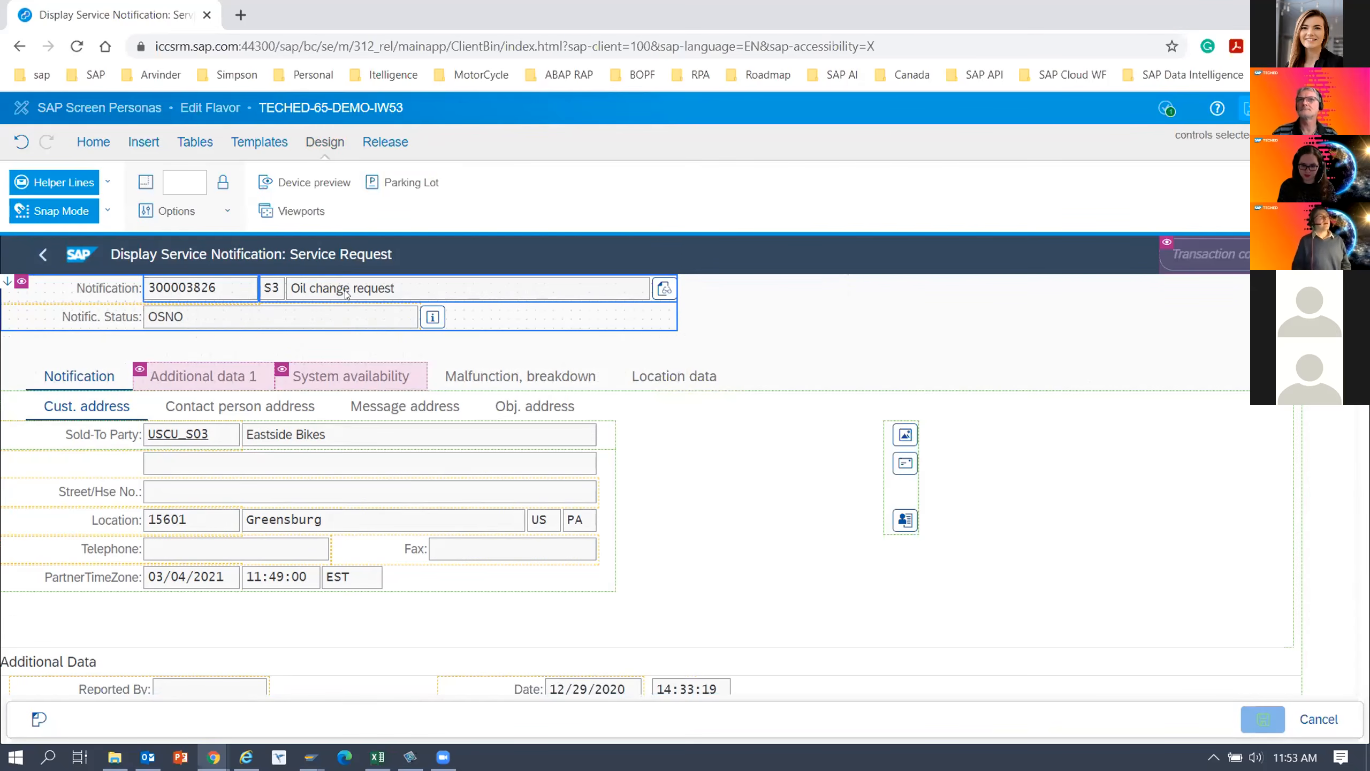
left_click(123, 294)
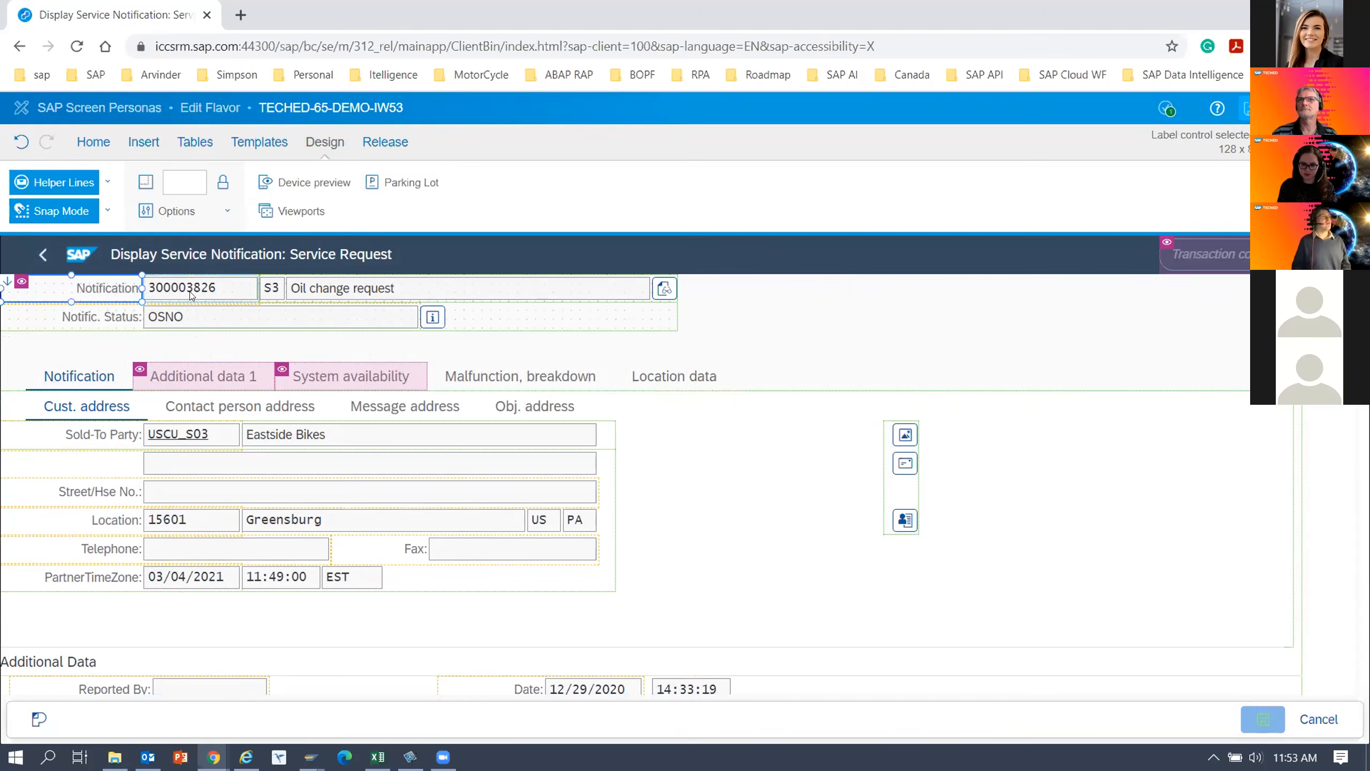
left_click(241, 295, "ctrl")
left_click(338, 294, "ctrl")
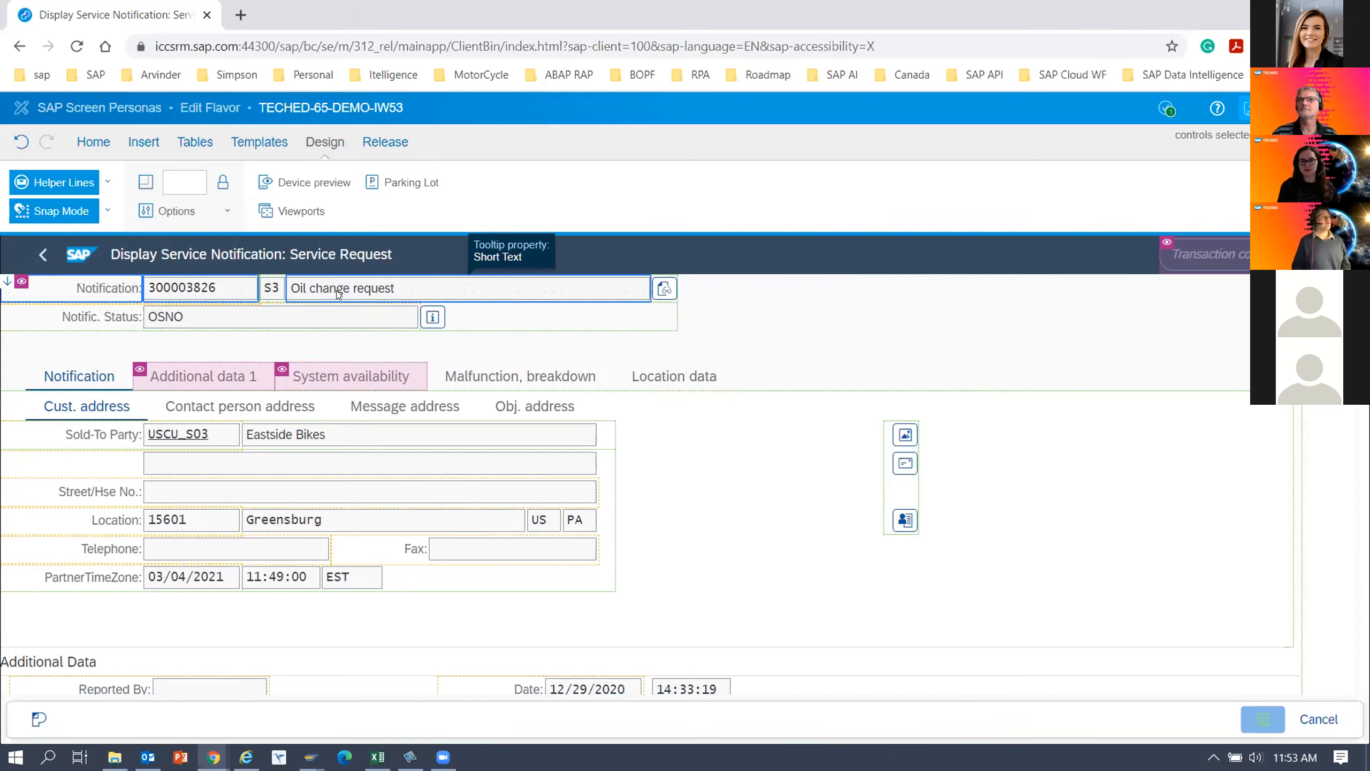
left_click_drag(969, 320, 1081, 315)
left_click_drag(956, 376, 957, 377)
left_click(357, 349)
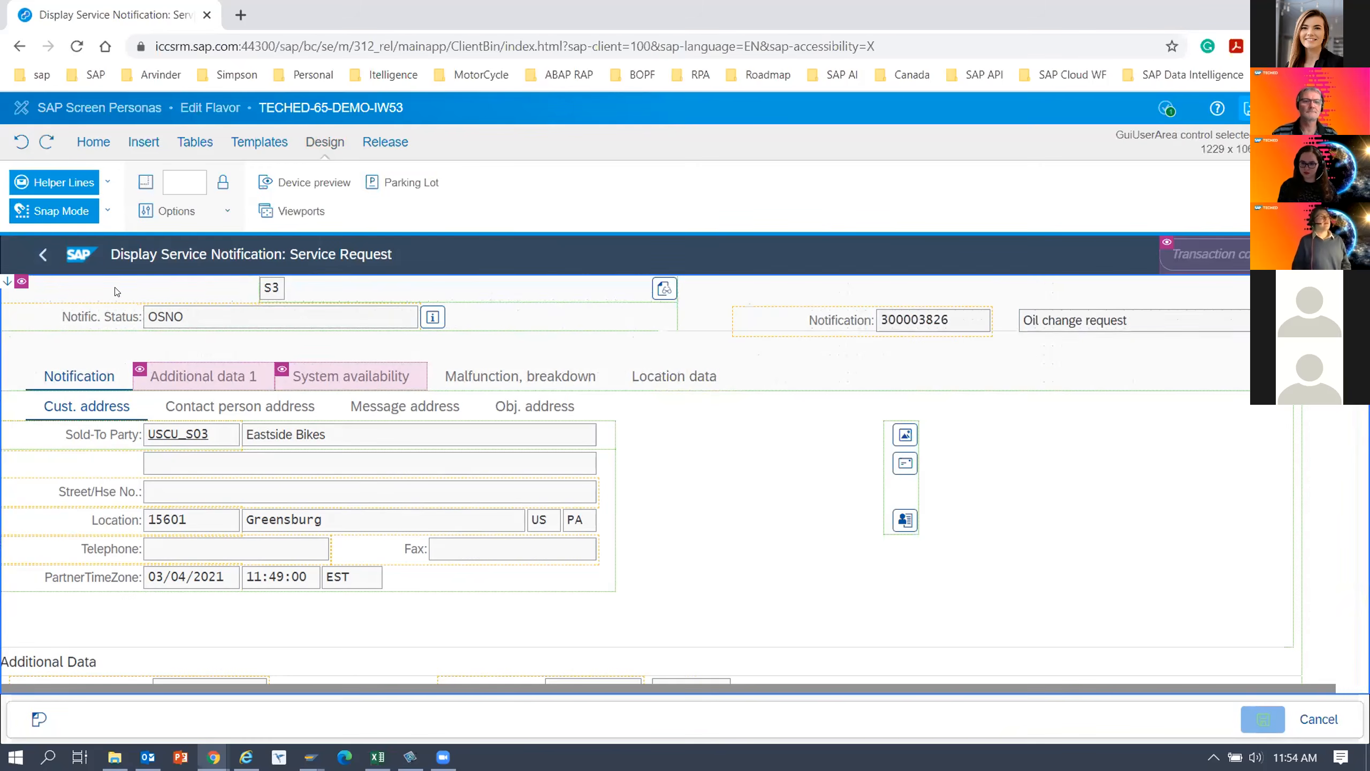
Hide the header container that holds the notification type and the Notific. Status fields.
left_click(85, 294)
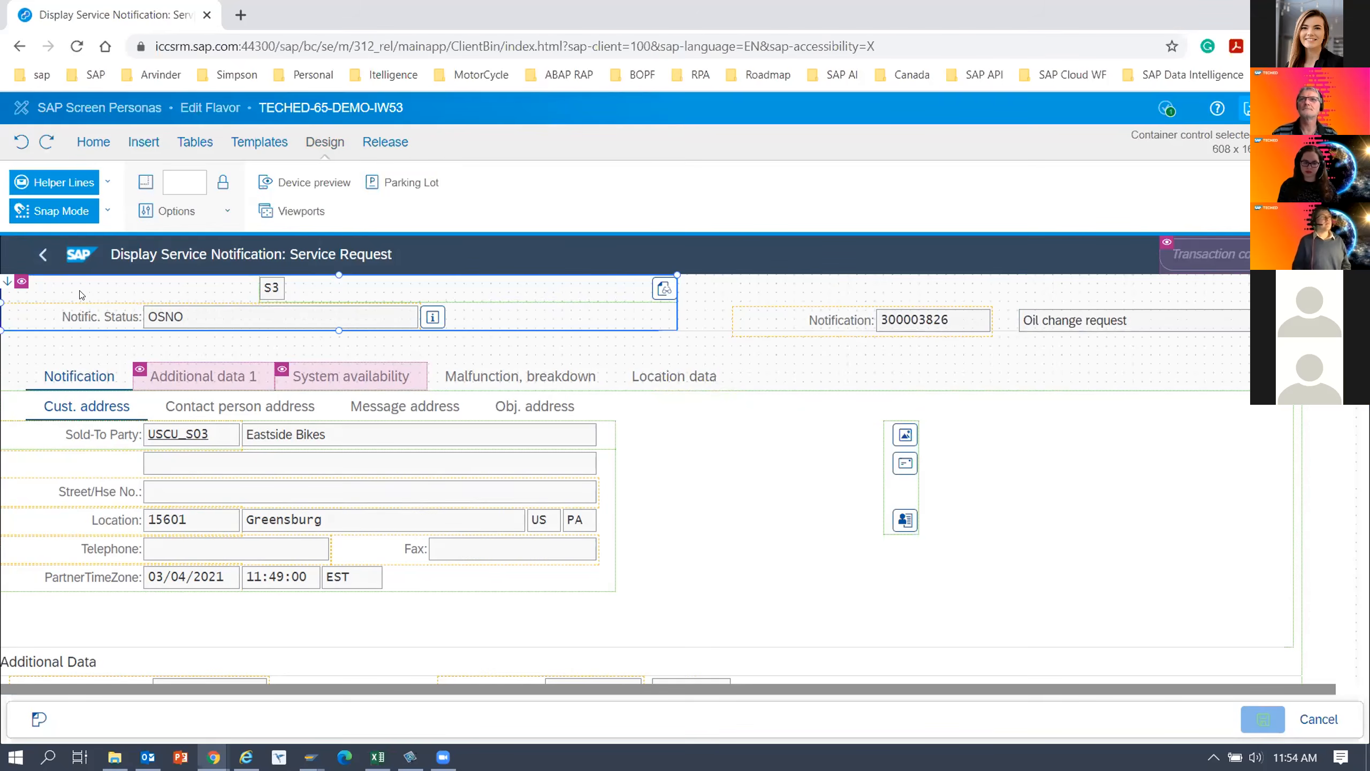
right_click(81, 294)
key("Escape")
key("Delete")
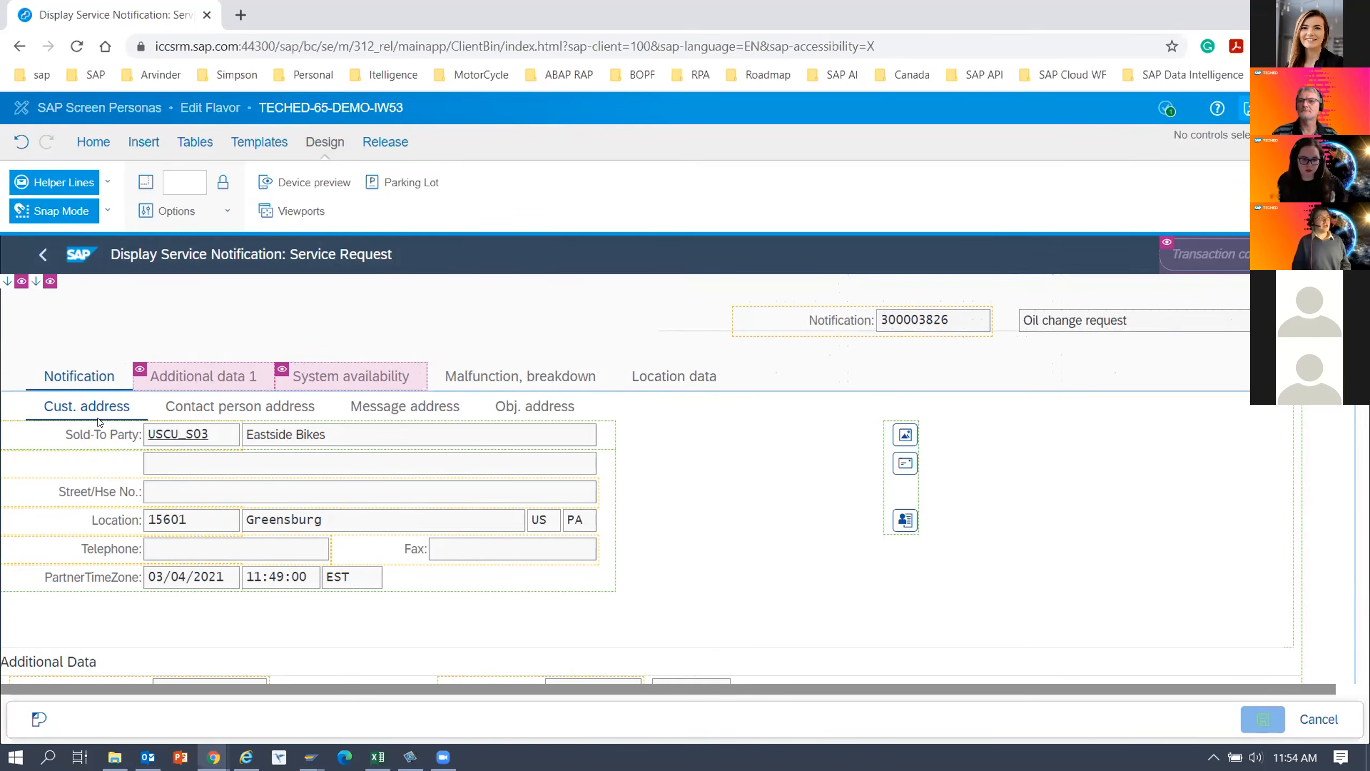
Rename the Notification tab as Details.
double_click(79, 376)
type("Details")
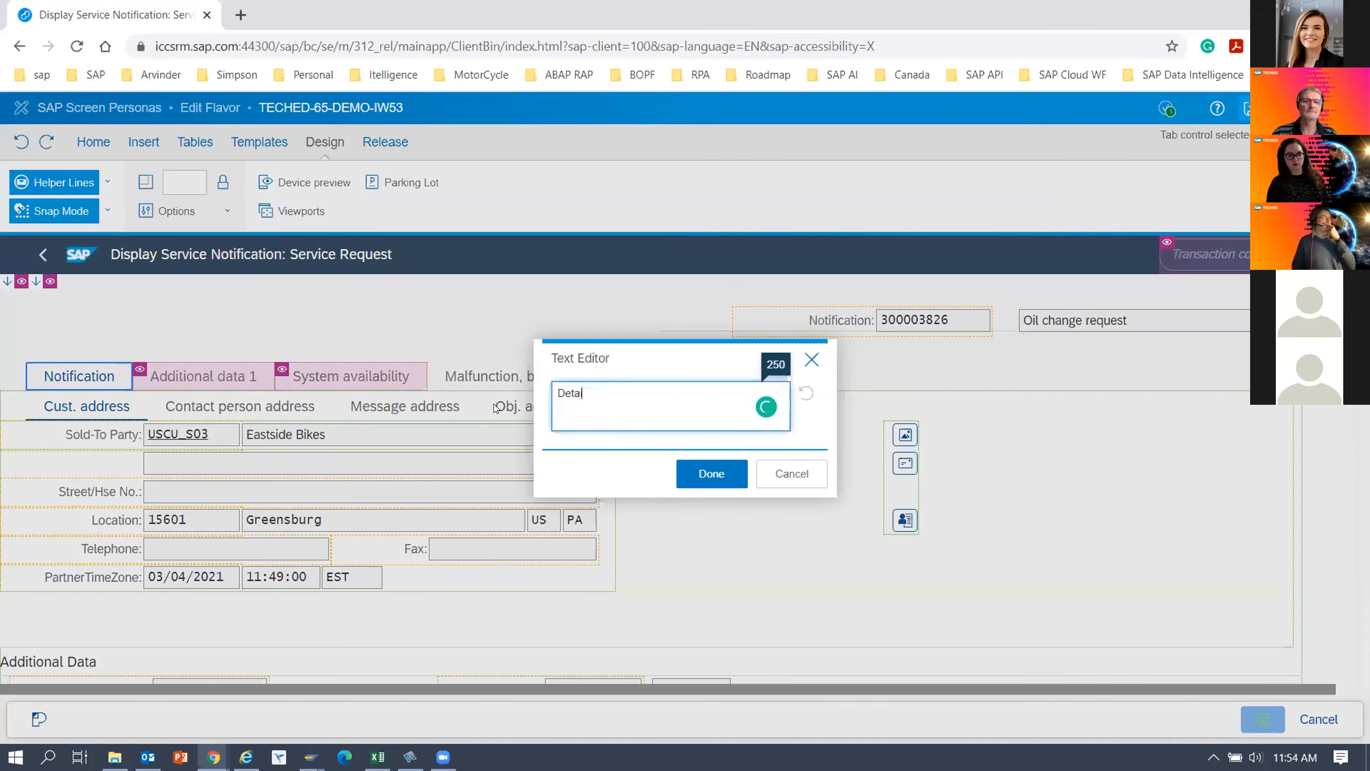
left_click(711, 473)
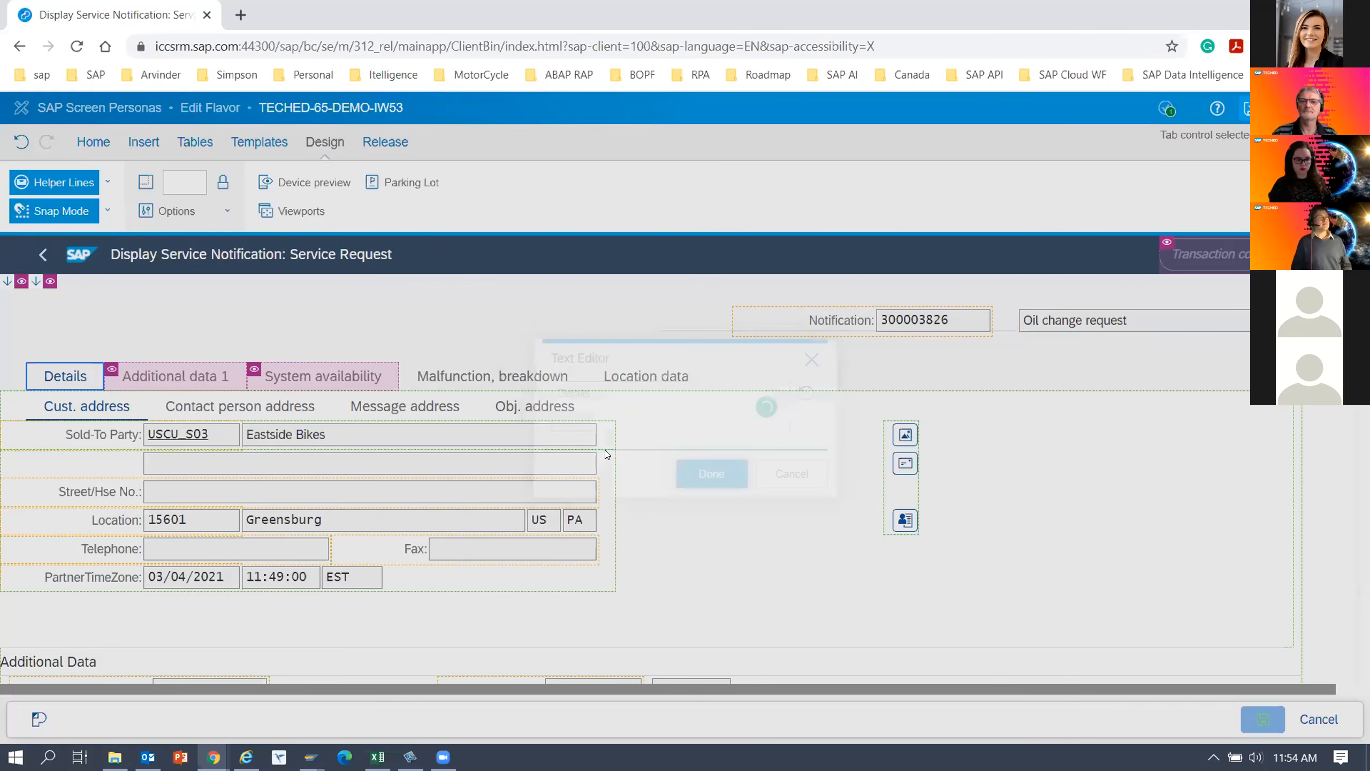
Shorten the "Malfunction, breakdown" tab title to Malfunction and the "Location data" tab title to Location.
left_click(484, 376)
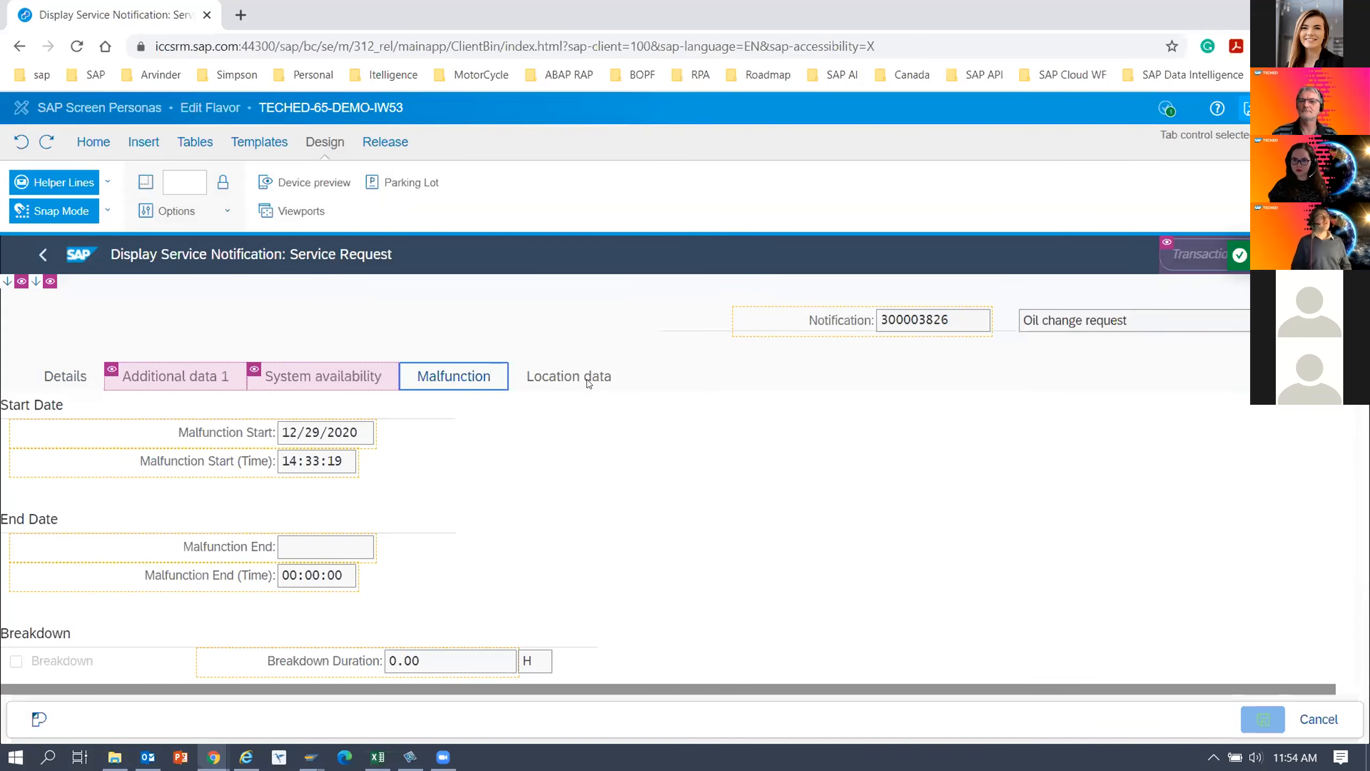
left_click(455, 423)
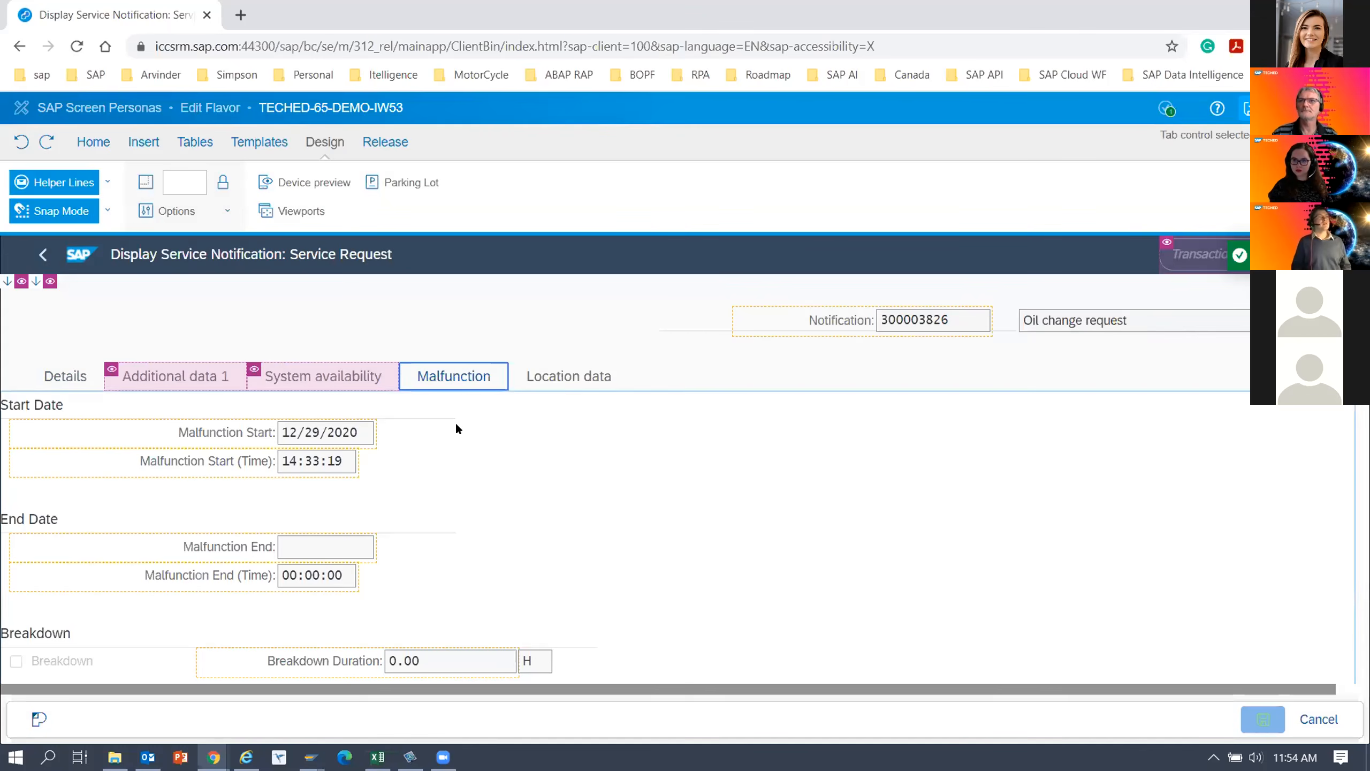
left_click(544, 381)
left_click(568, 382)
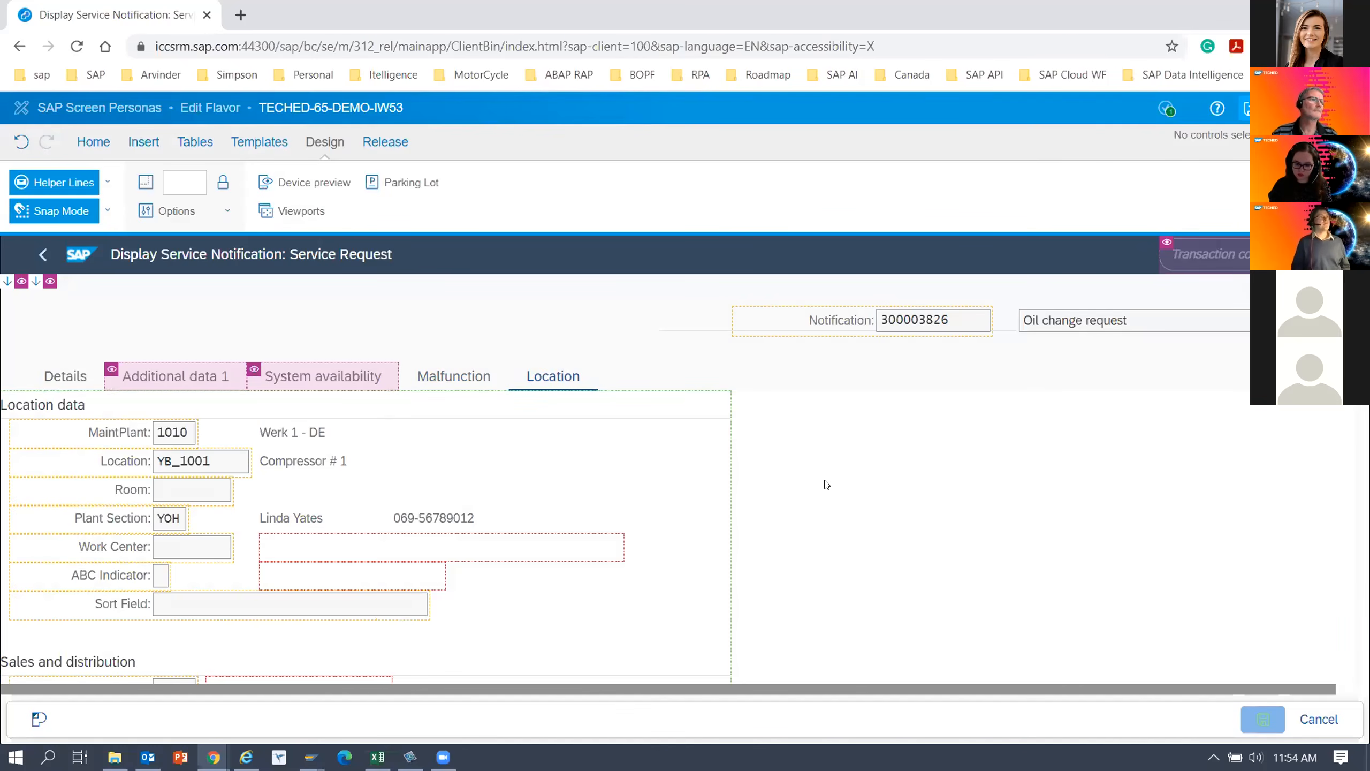
Move the Sold-To Party label, code and name fields from the Details tab into the Parking Lot.
left_click(65, 378)
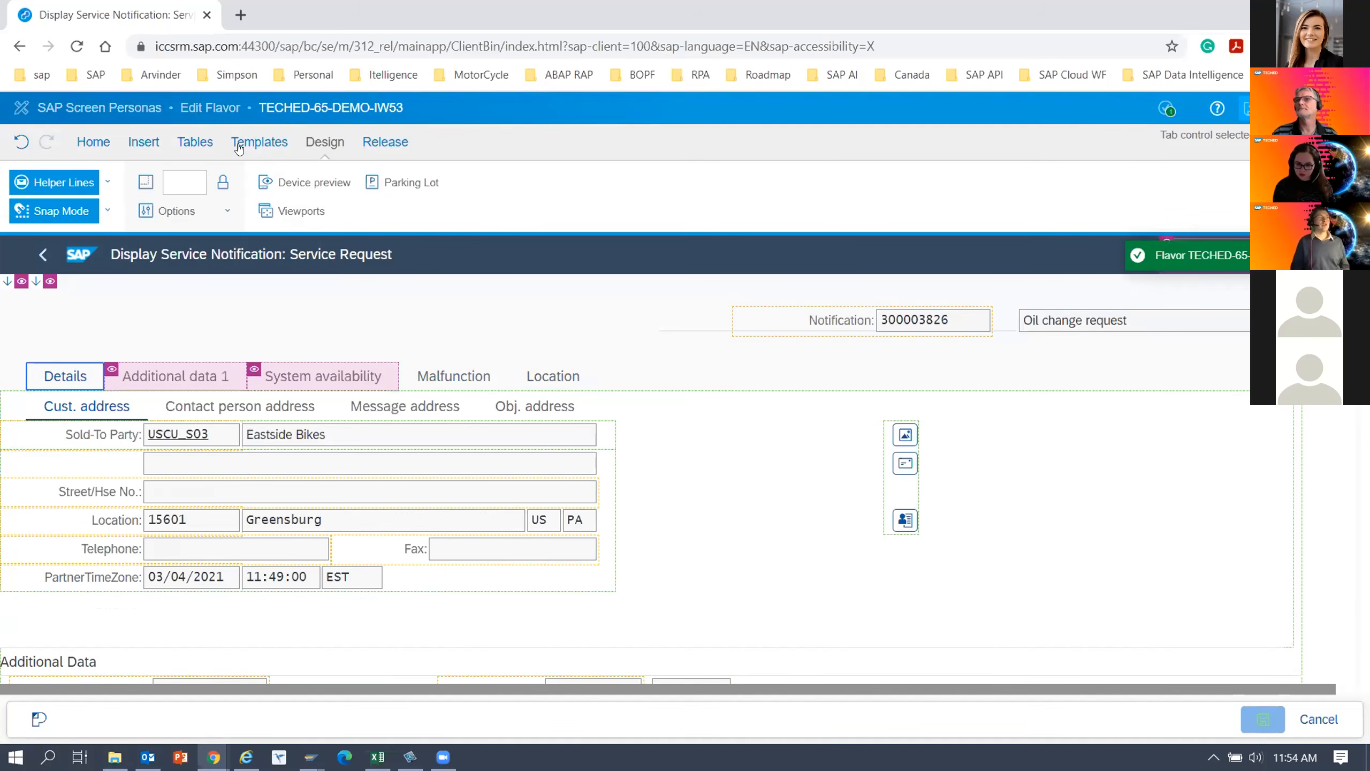
left_click(420, 183)
left_click(84, 431)
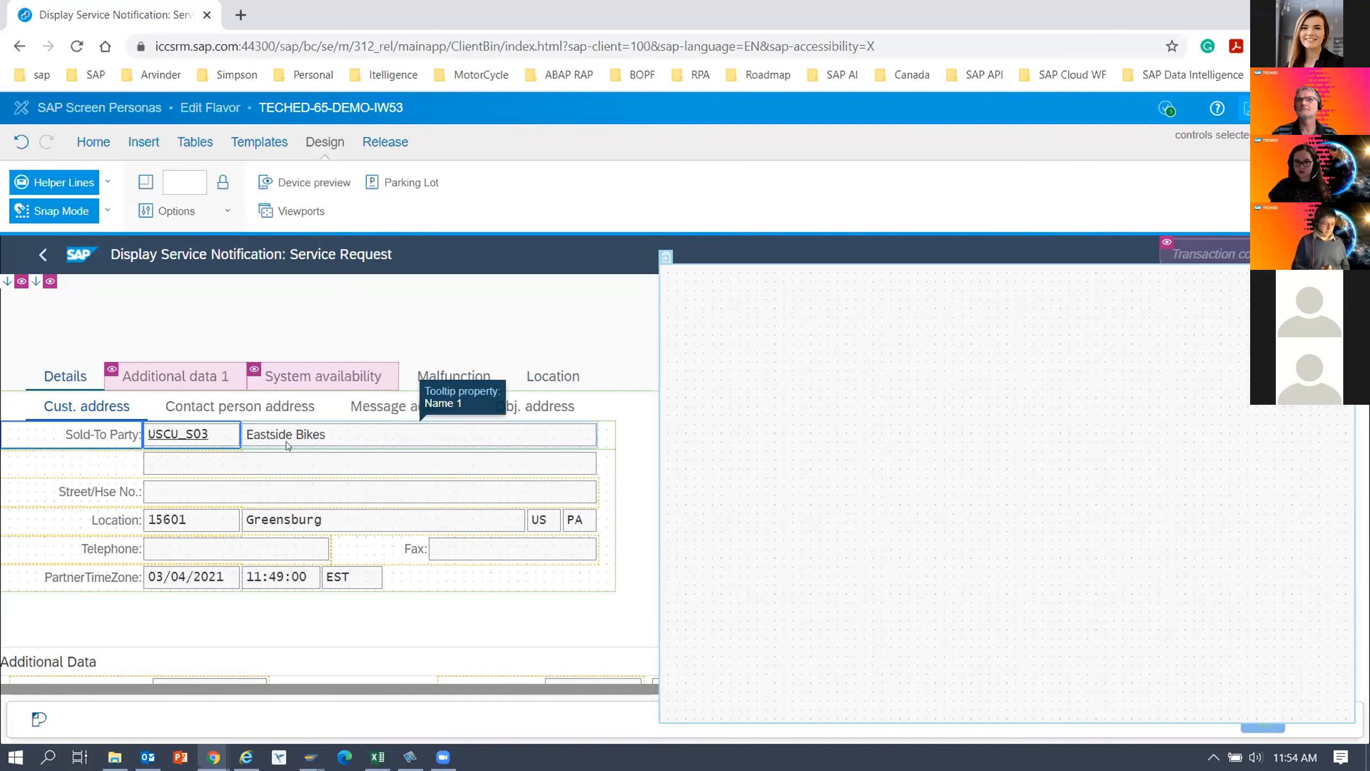
left_click(301, 439, "ctrl")
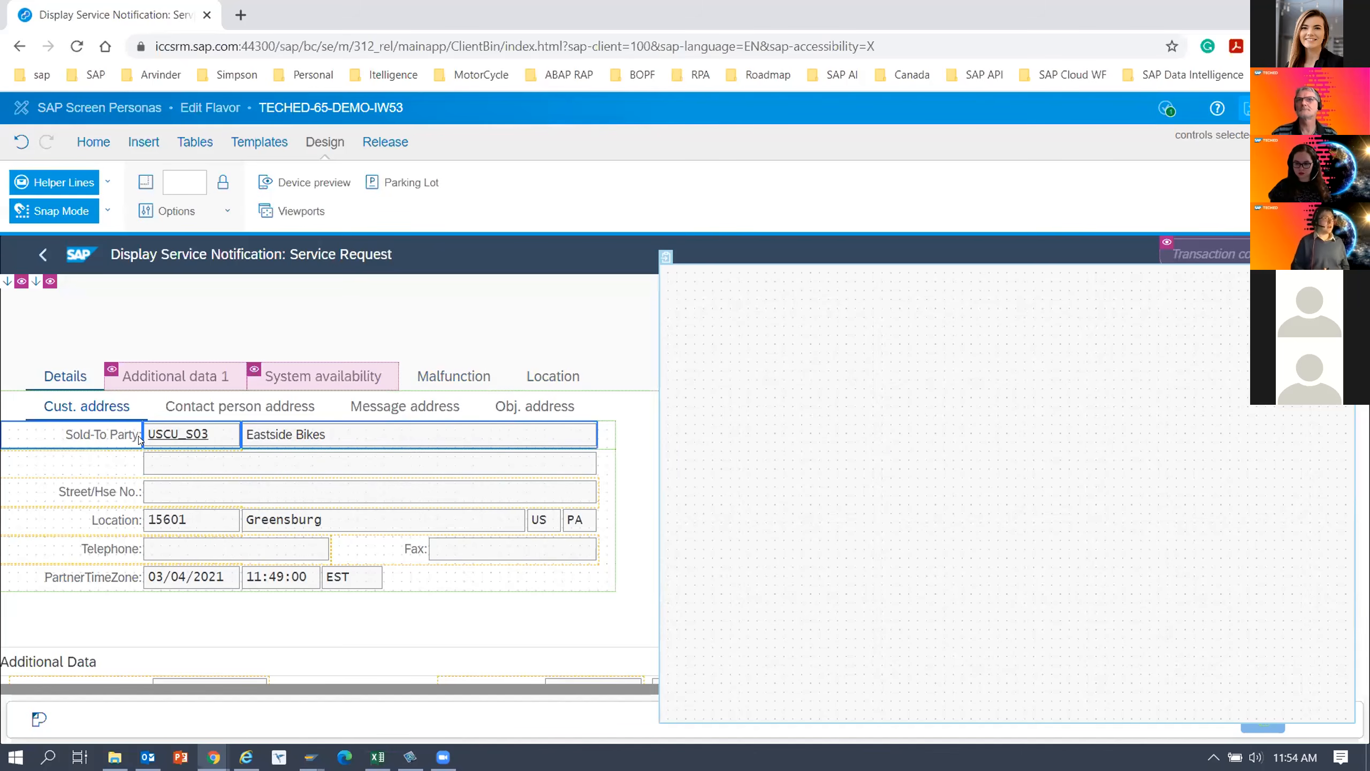
left_click_drag(751, 413, 822, 303)
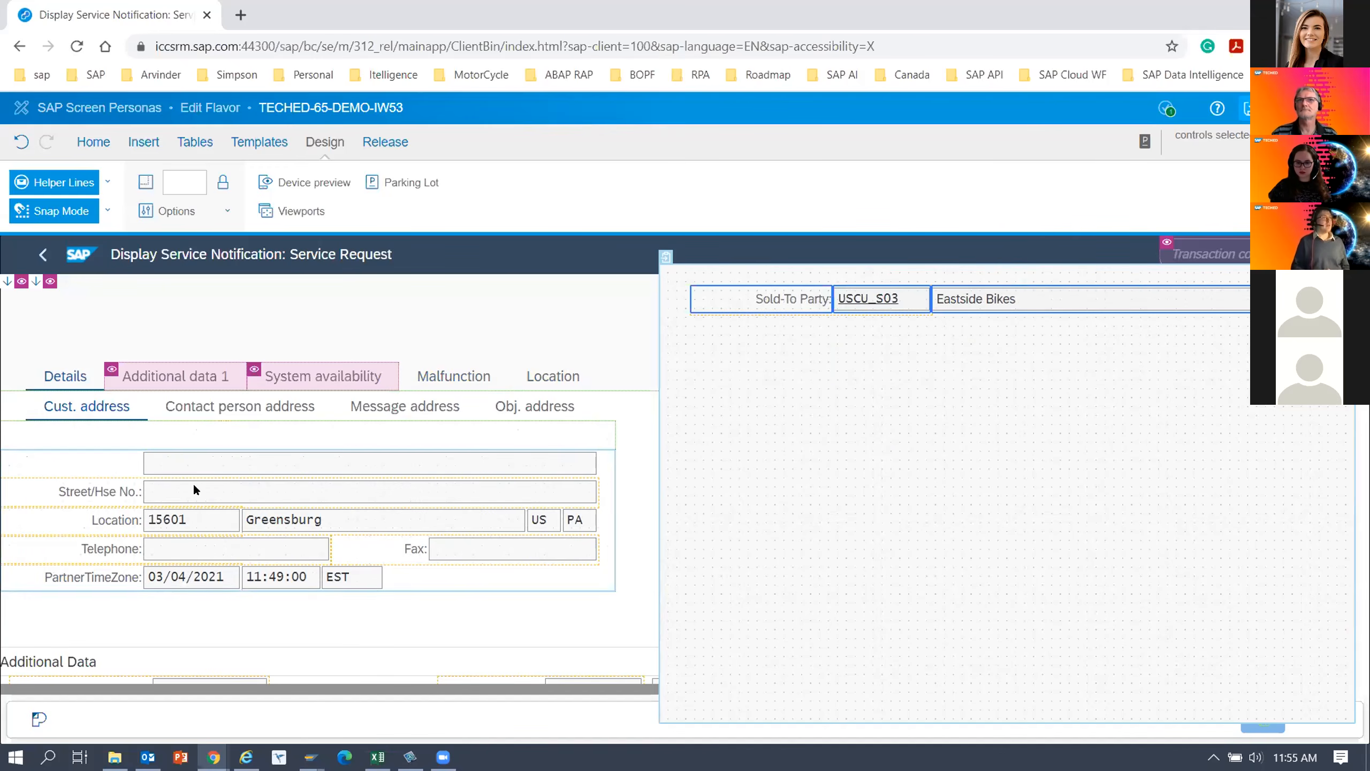
Move the Street/Hse No. label and its field into the Parking Lot, below the Sold-To Party row.
left_click(110, 497)
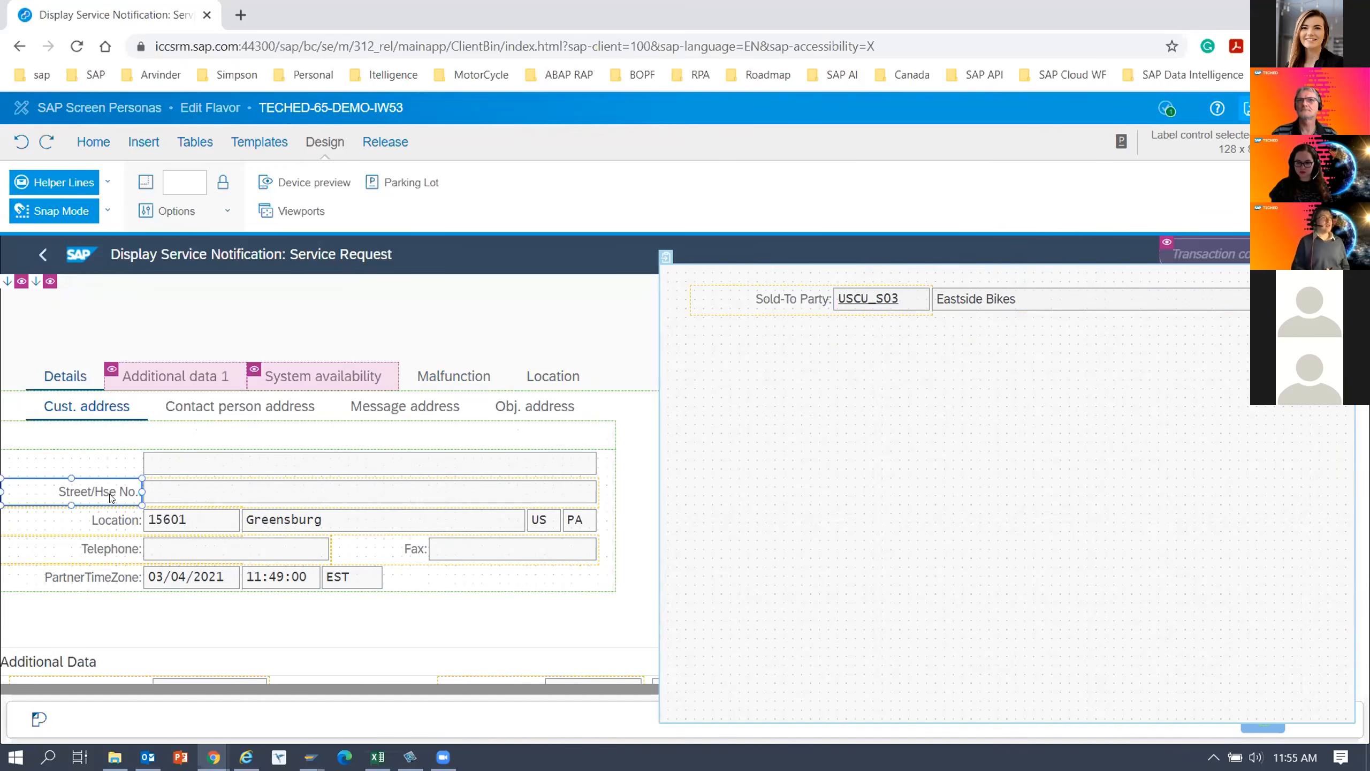
left_click(185, 500, "ctrl")
left_click_drag(185, 499, 880, 348)
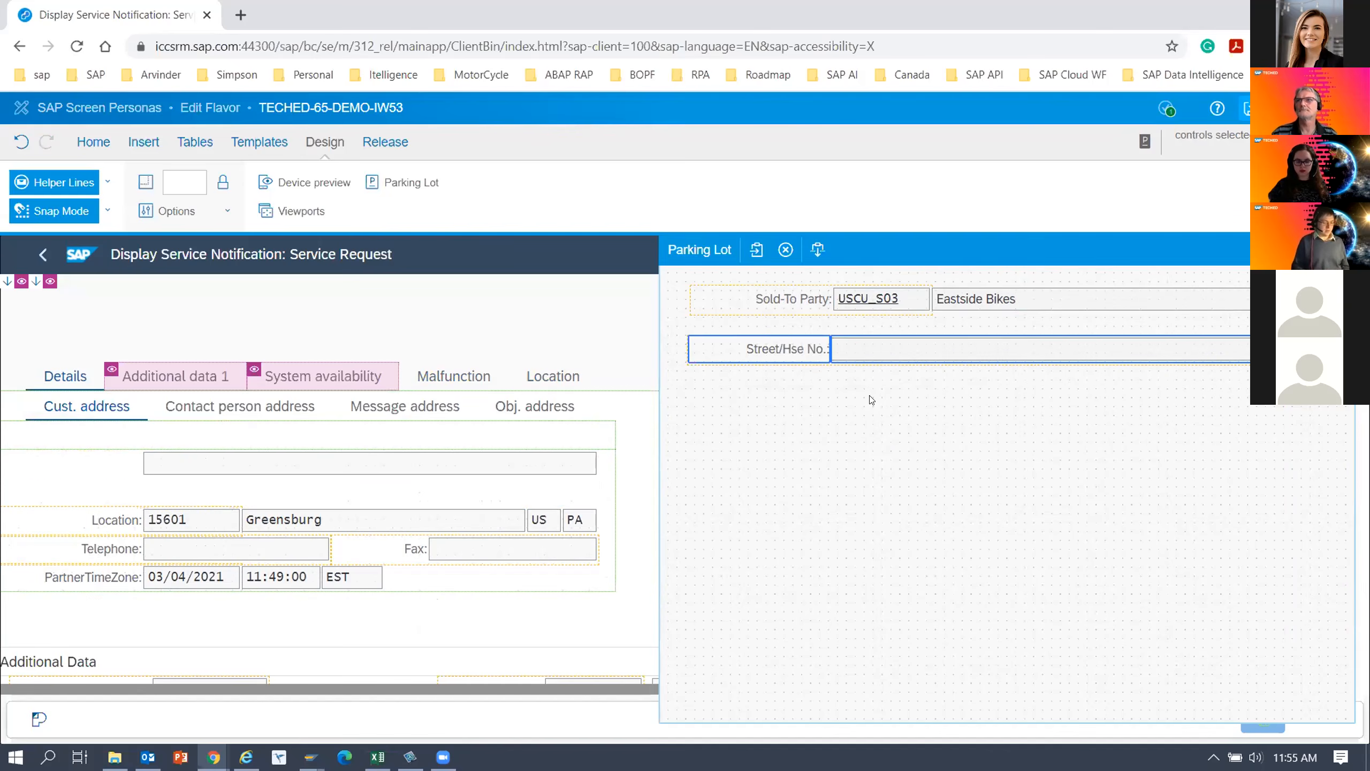
Move the Location label with its postal code, city, country and region fields into the Parking Lot, below the street row.
left_click(109, 523)
left_click(199, 524, "ctrl")
left_click(474, 520, "ctrl")
left_click(578, 520, "ctrl")
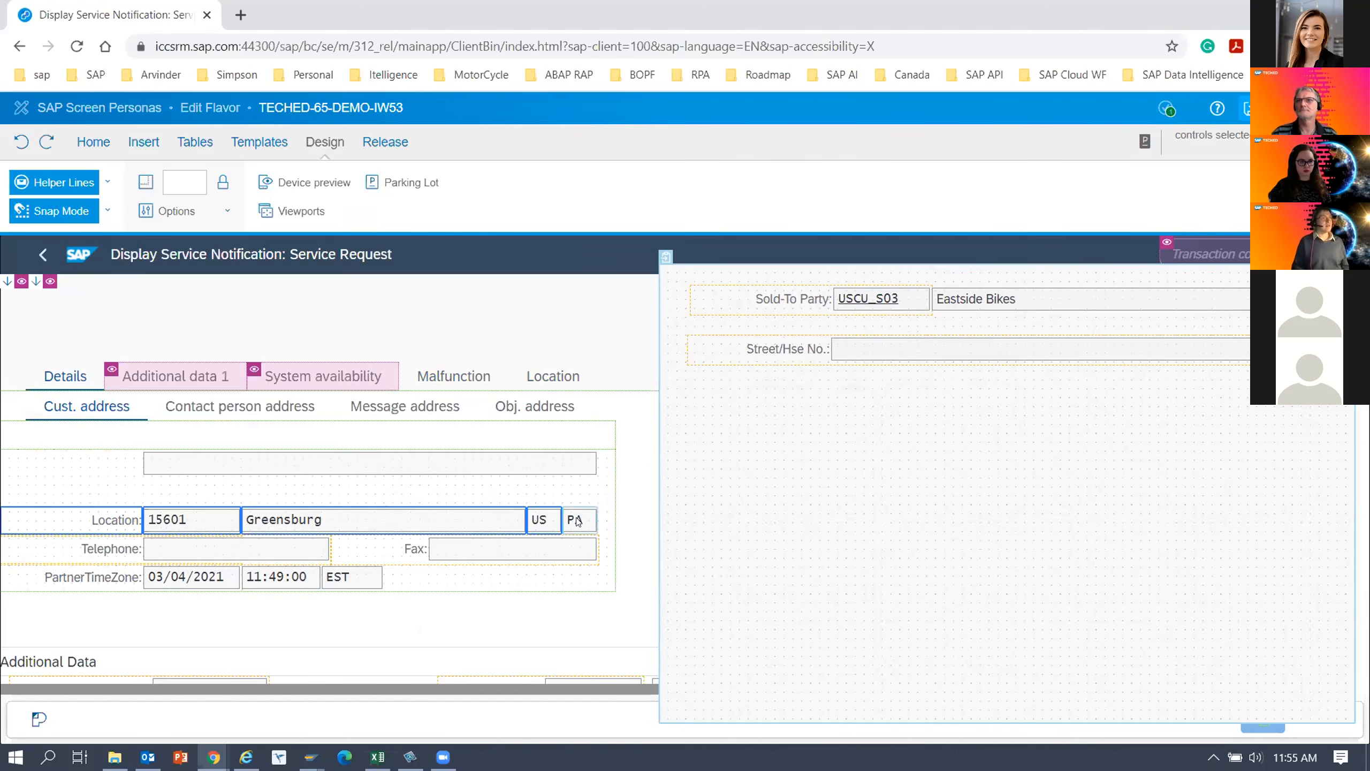
left_click_drag(350, 511, 1045, 385)
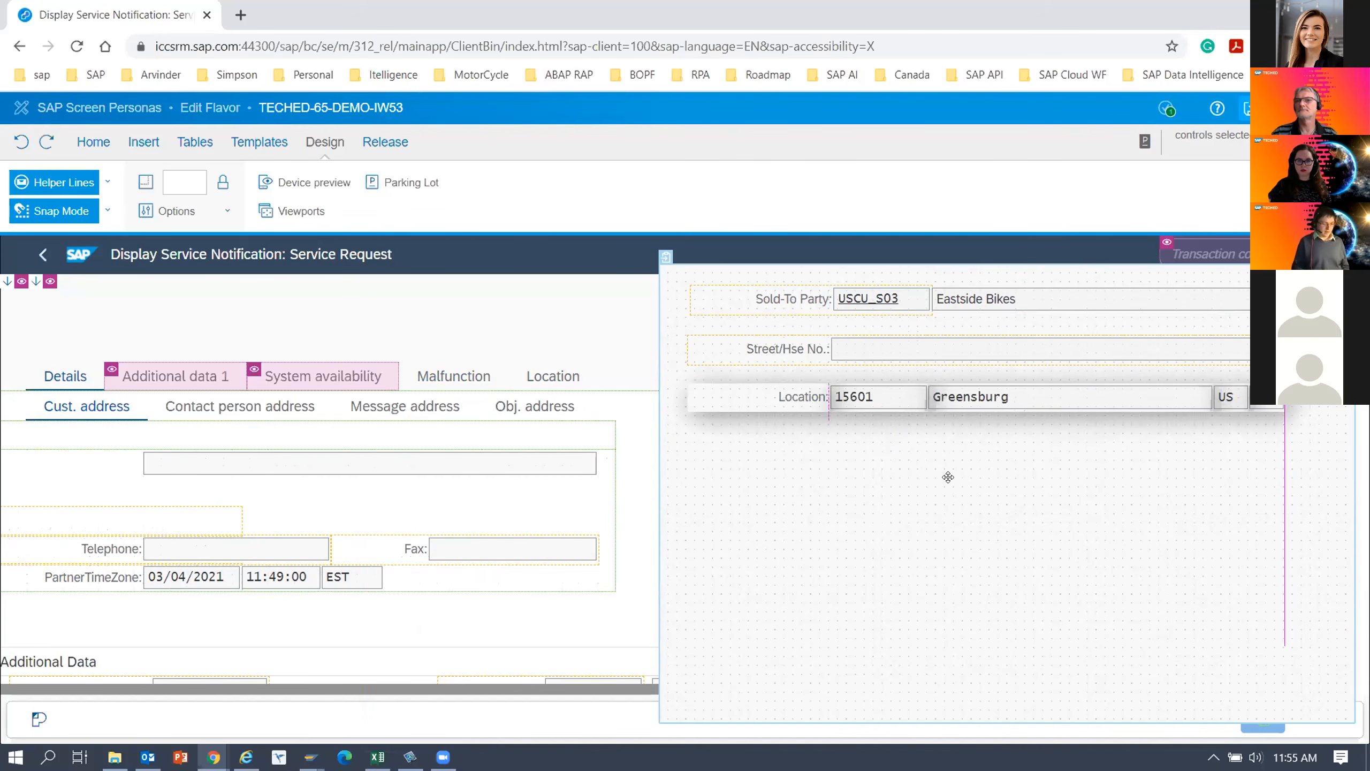
left_click_drag(948, 477, 948, 477)
Move the Functional loc. and Equipment labels, fields and descriptions from Reference Object into the Parking Lot, below the Location row.
scroll(135, 577, "down", 5)
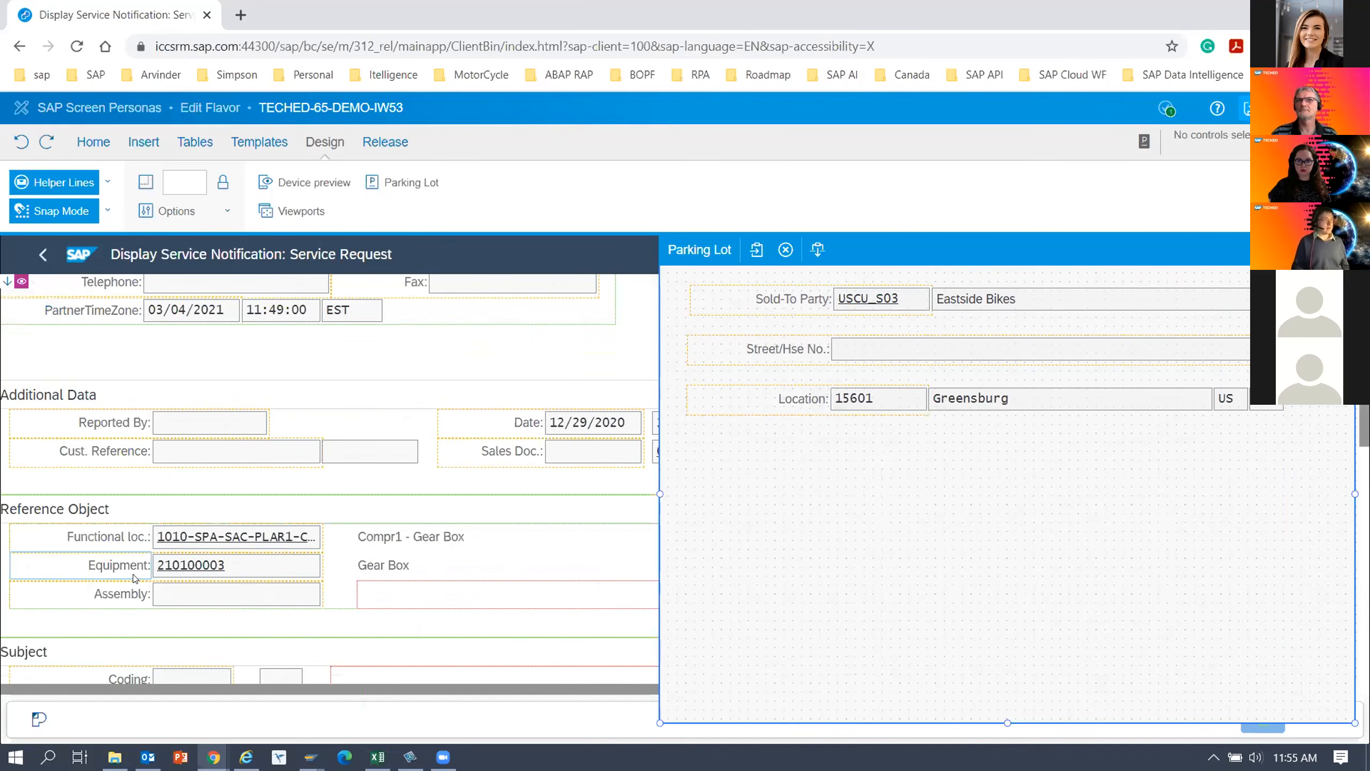
left_click(108, 542)
left_click(201, 543, "ctrl")
scroll(201, 543, "up", 2)
scroll(100, 485, "down", 2)
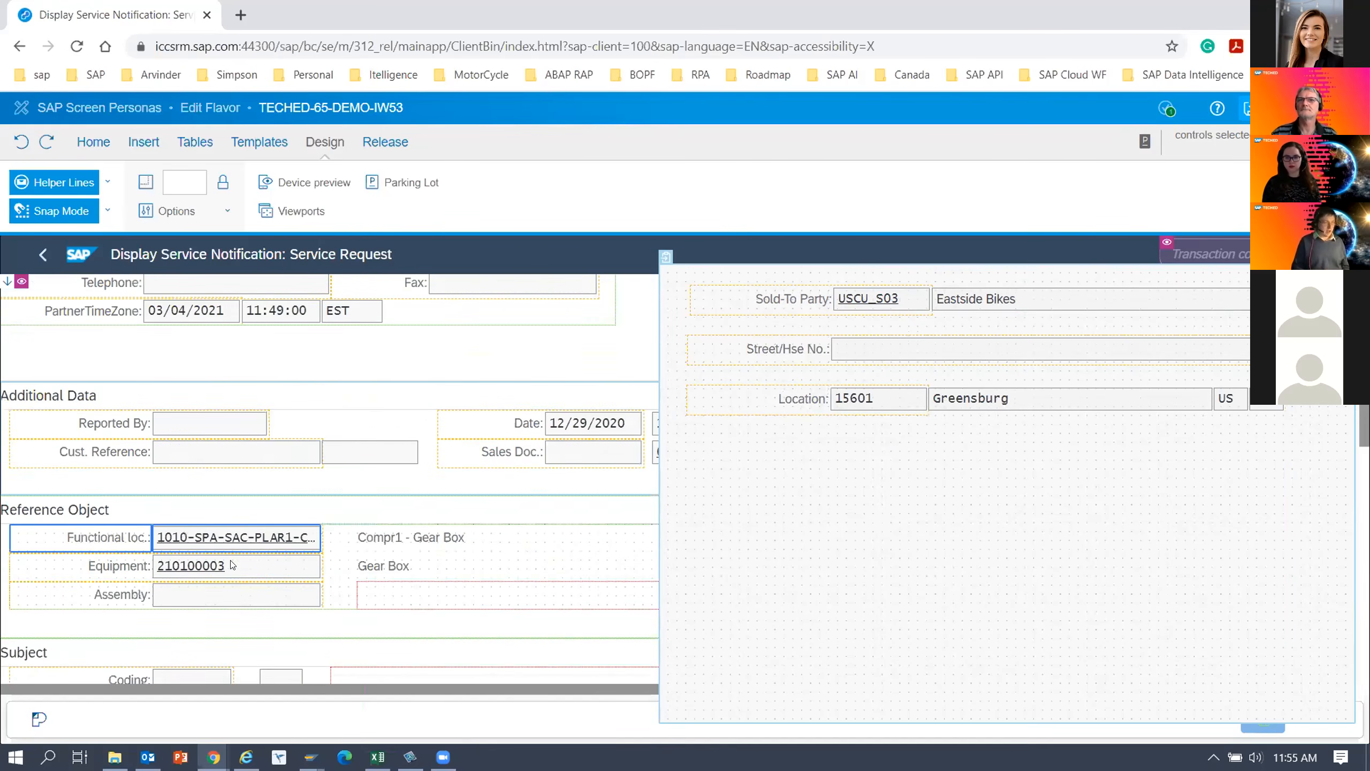
left_click(409, 537, "ctrl")
left_click(190, 574, "ctrl")
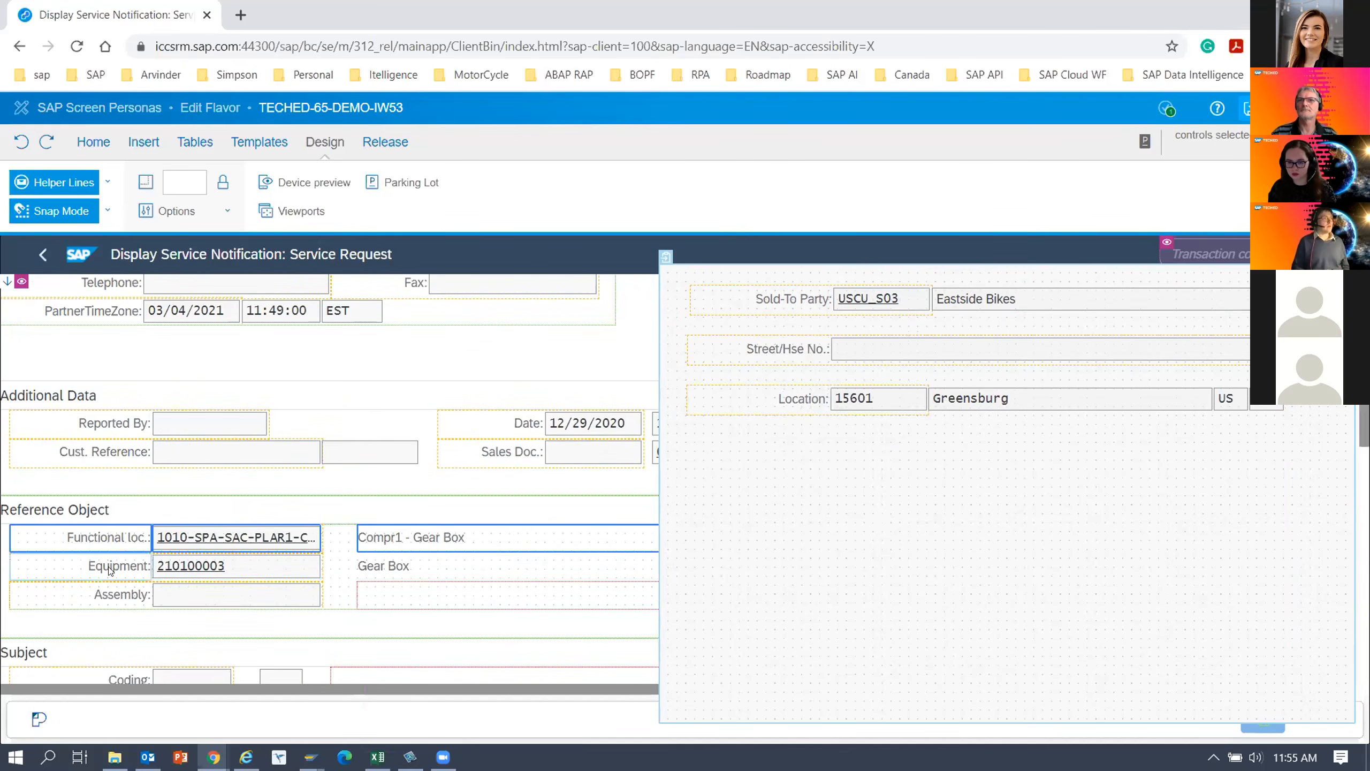
left_click(383, 572, "ctrl")
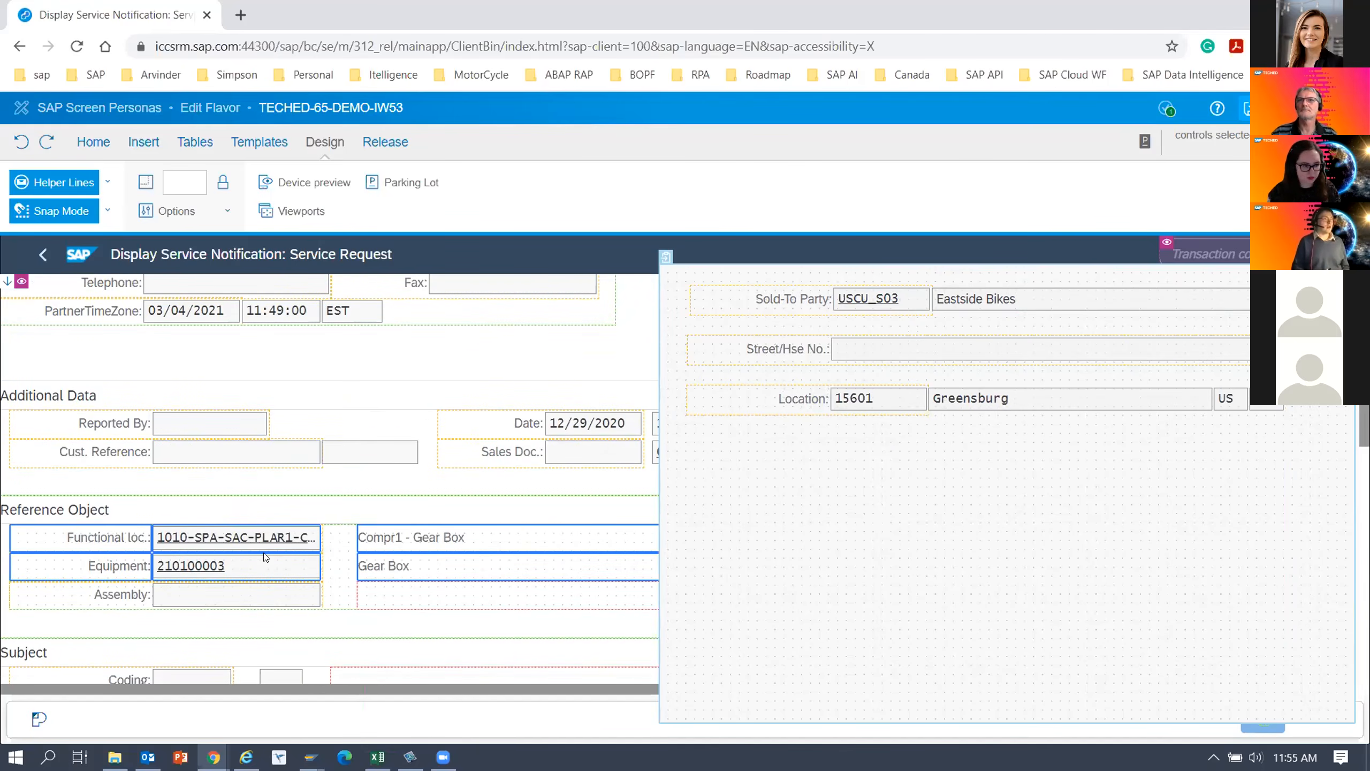
left_click_drag(383, 572, 930, 444)
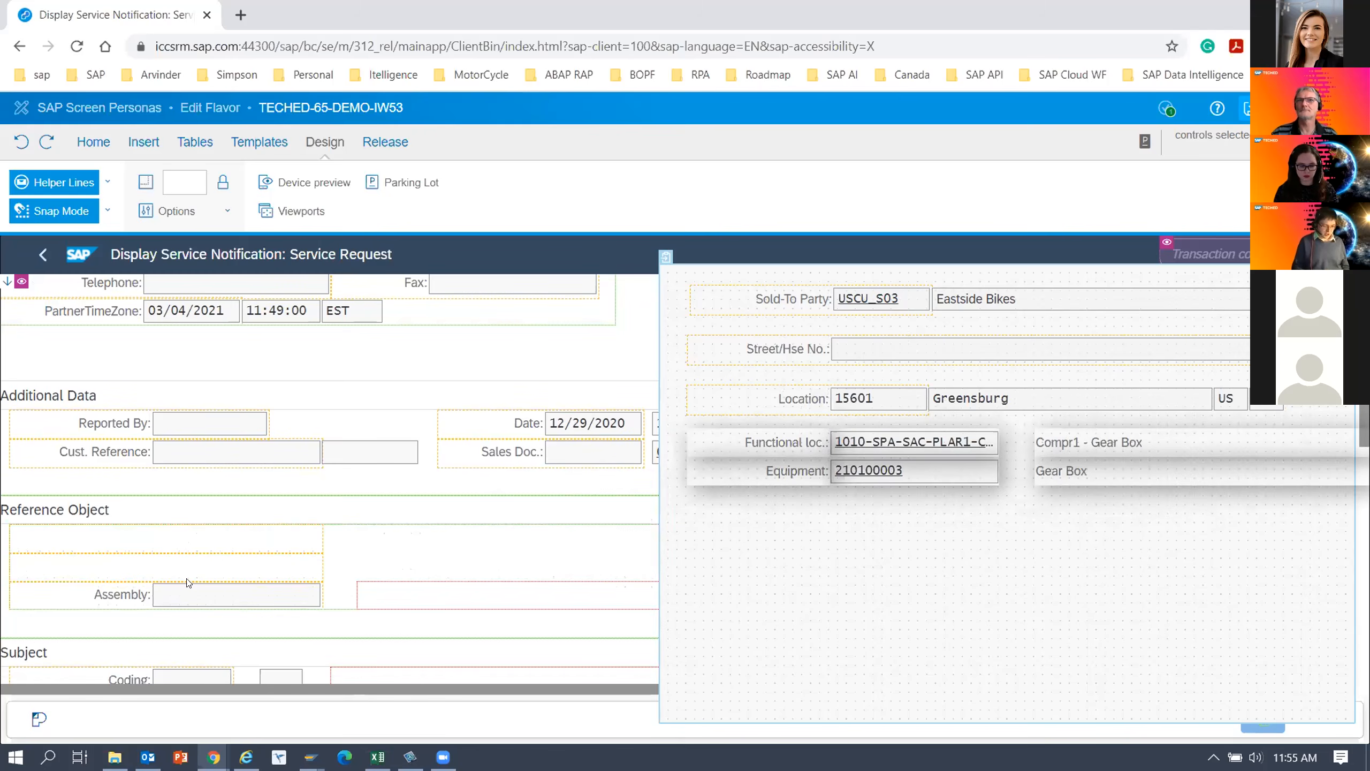
Move the Subject section's long text box into the Parking Lot, below the Equipment row.
scroll(186, 581, "down", 3)
scroll(185, 578, "down", 3)
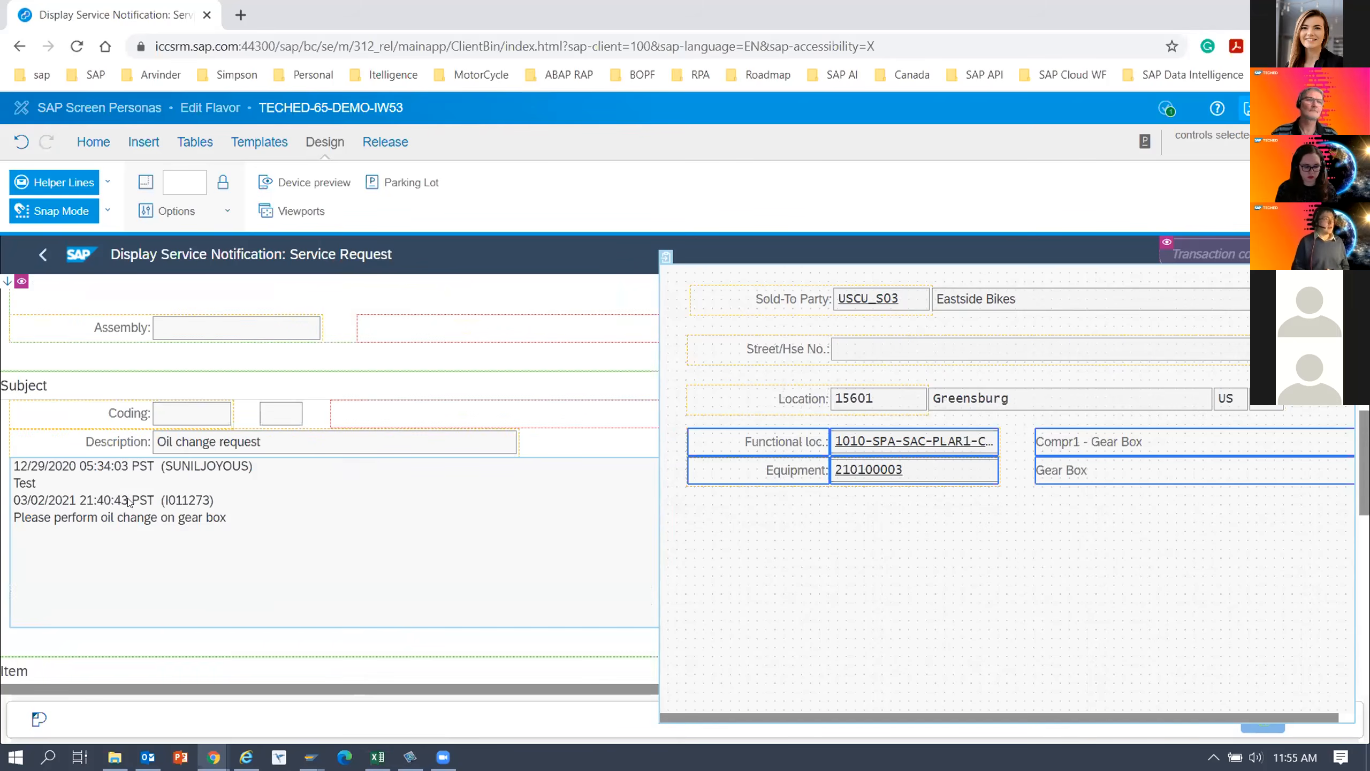
left_click(107, 478)
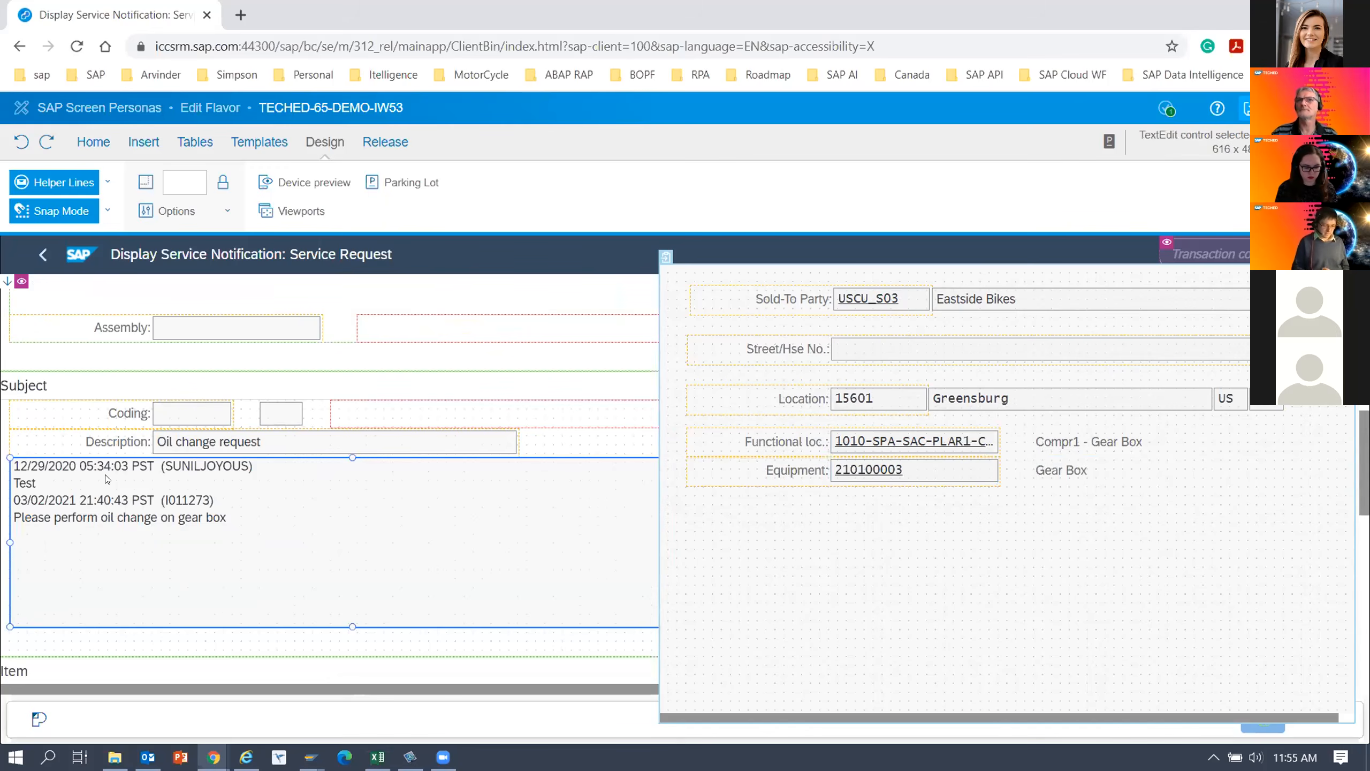
left_click_drag(107, 483, 785, 516)
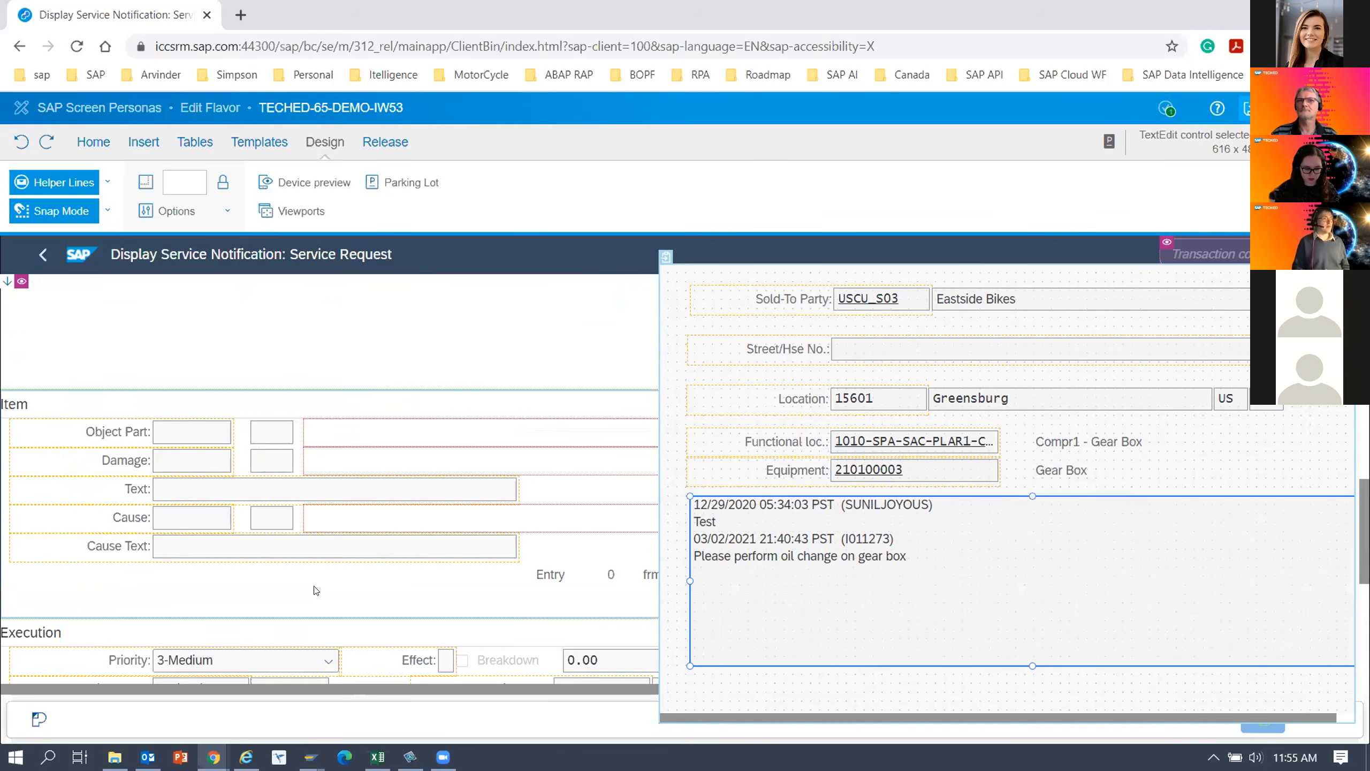
Move the Priority label and dropdown into the Parking Lot below the long text box, and close the Parking Lot.
scroll(316, 589, "down", 5)
left_click_drag(270, 393, 857, 697)
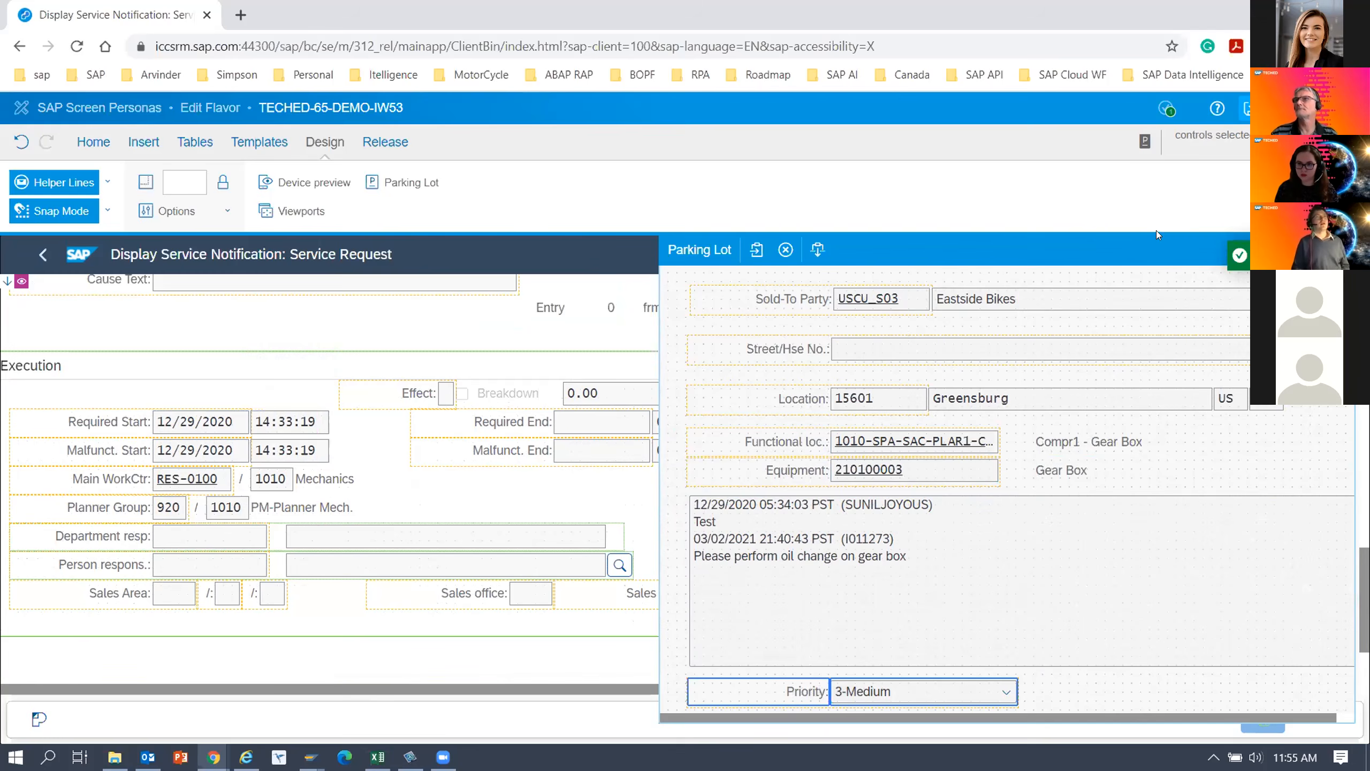
left_click(1046, 239)
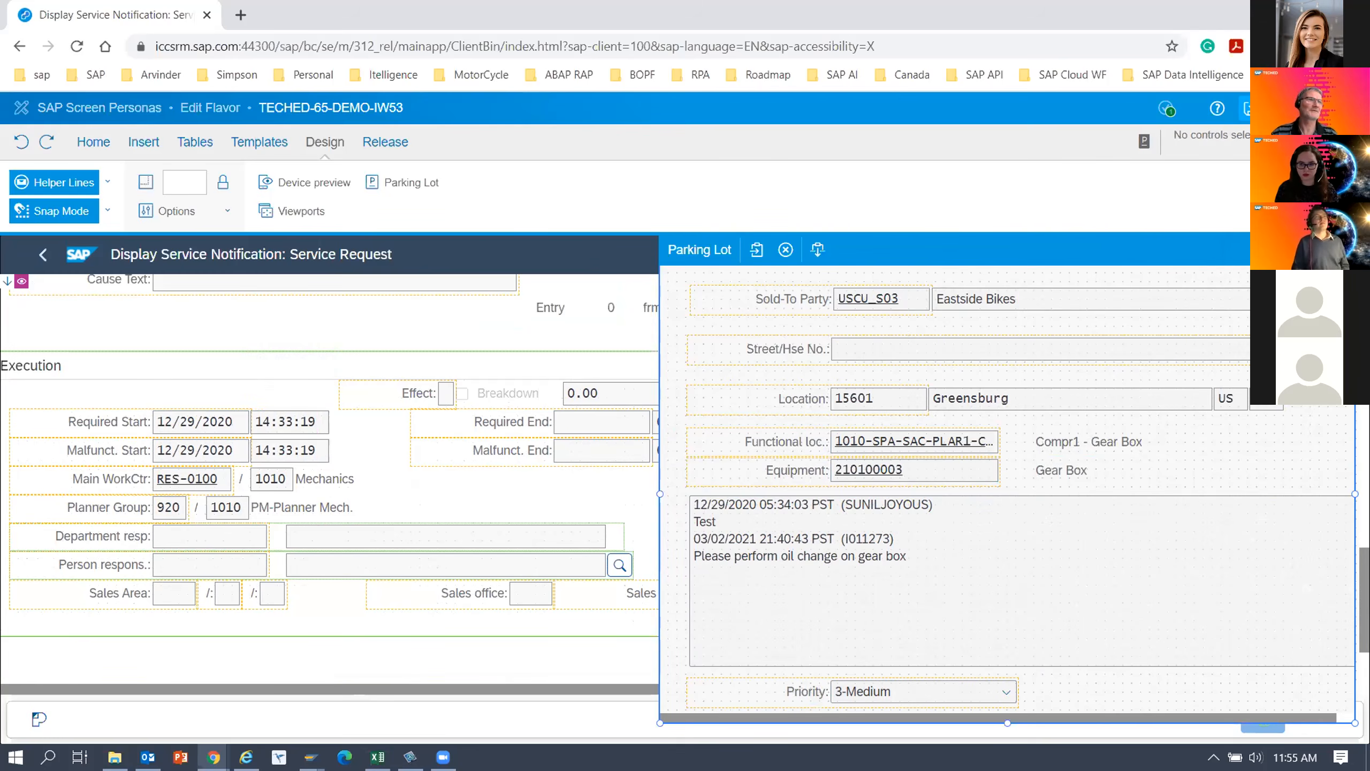
left_click(1144, 142)
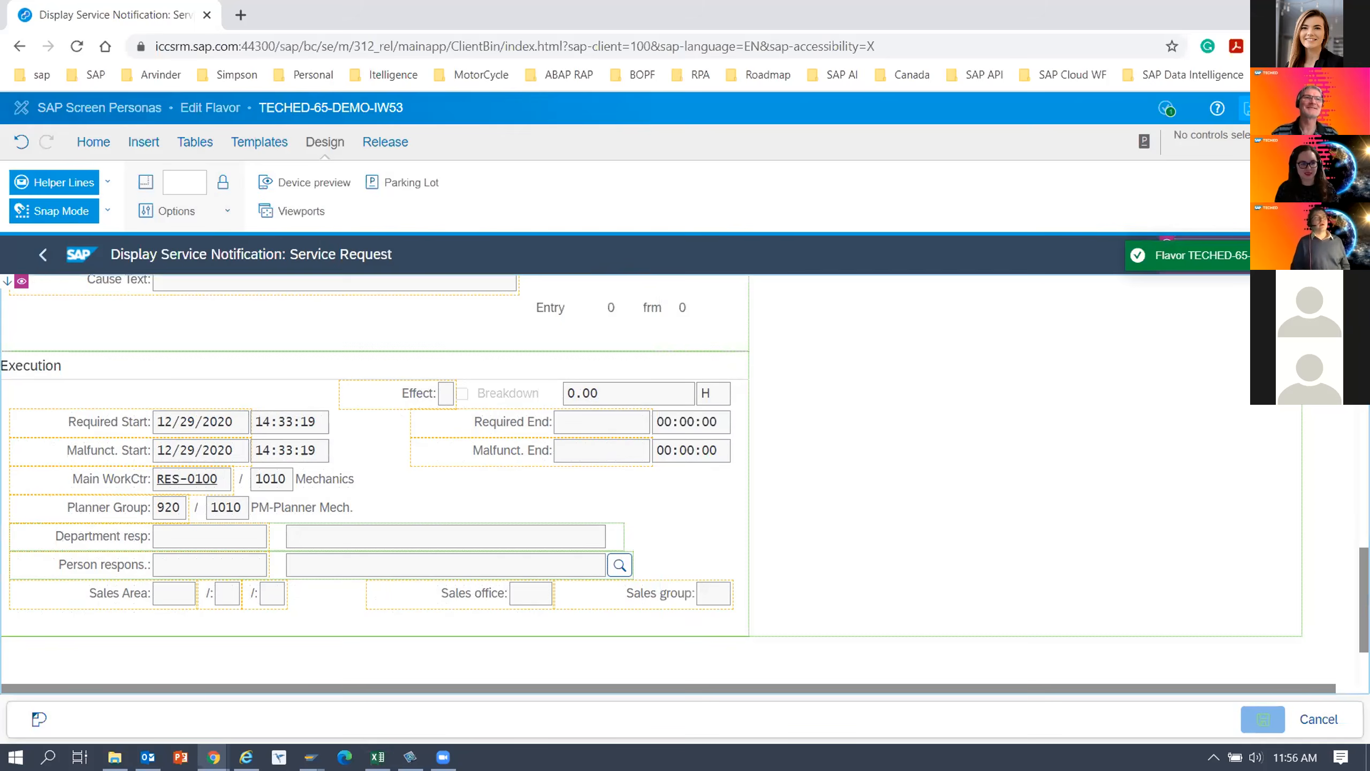
Hide the container that holds the remaining address, reference and execution controls on the Details tab.
left_click(68, 379)
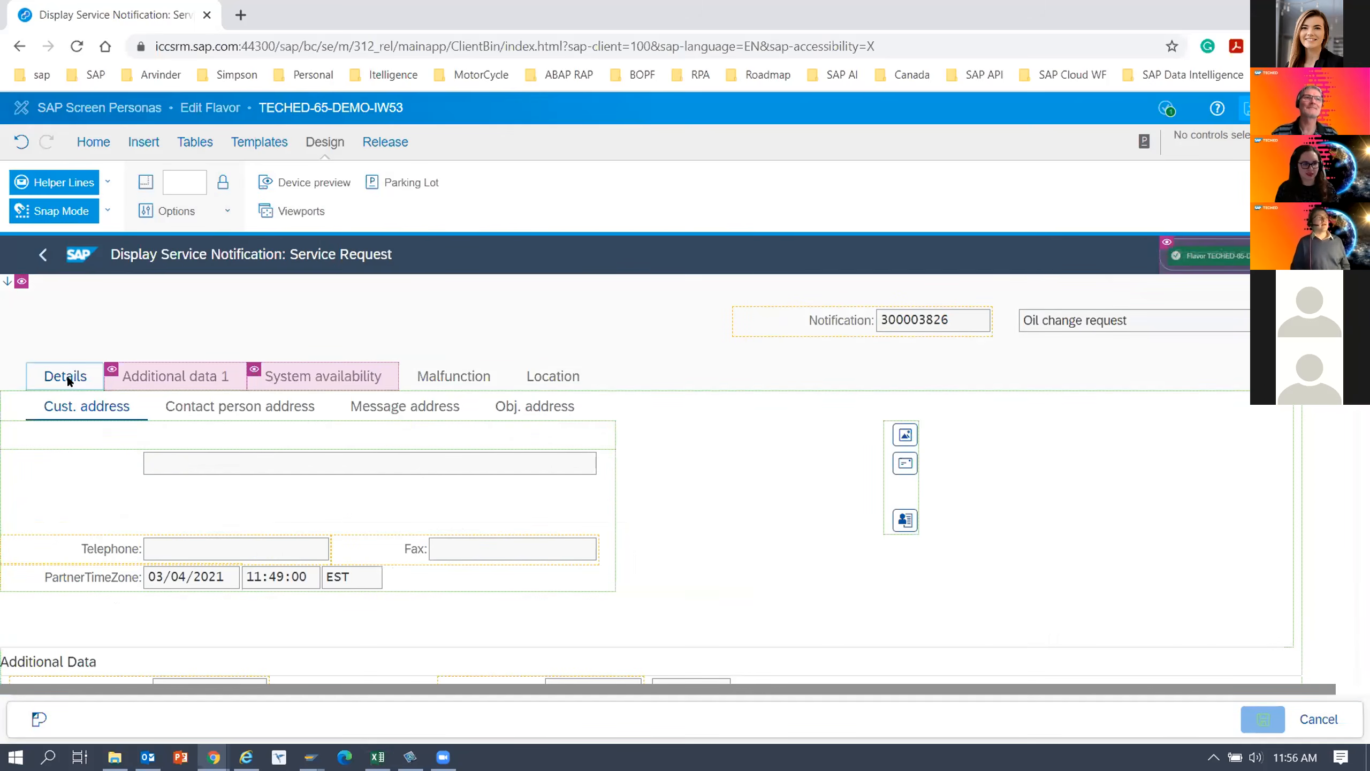
left_click(63, 409)
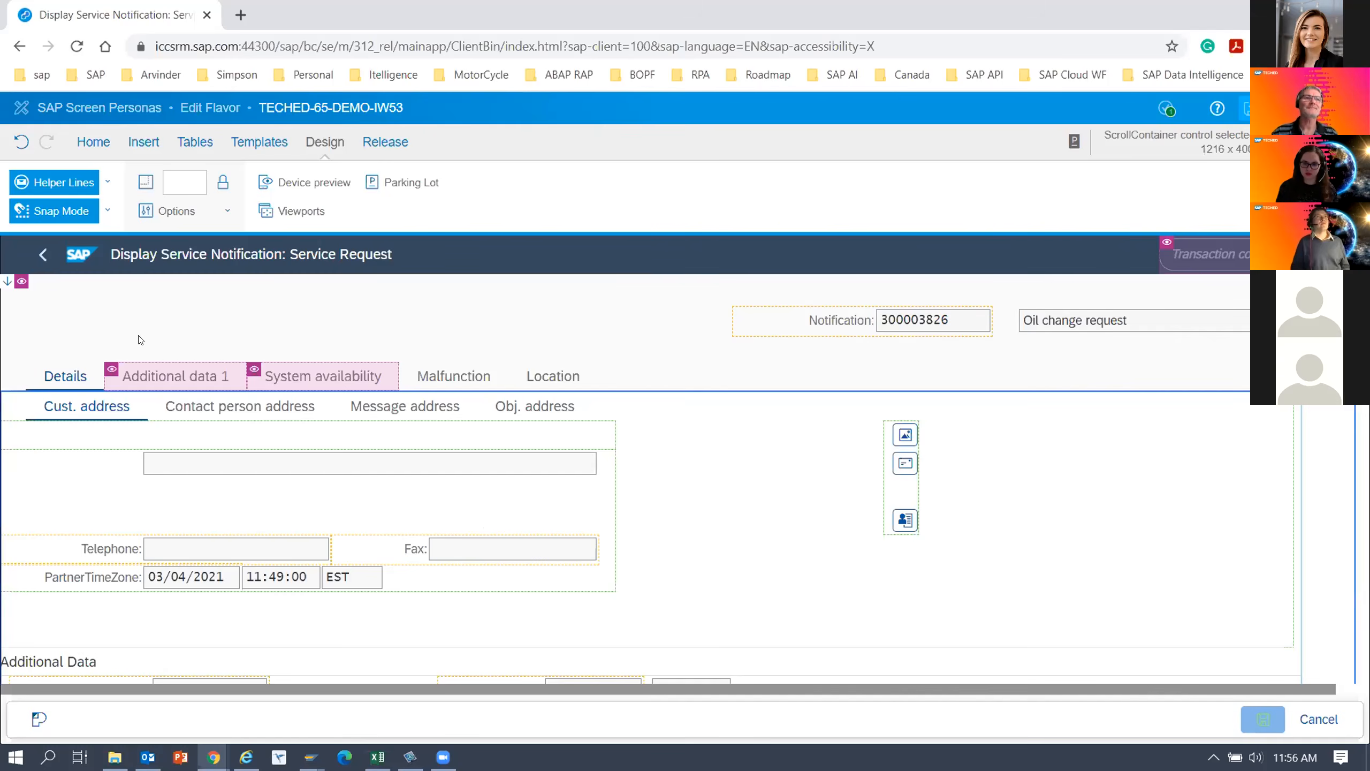
left_click(92, 142)
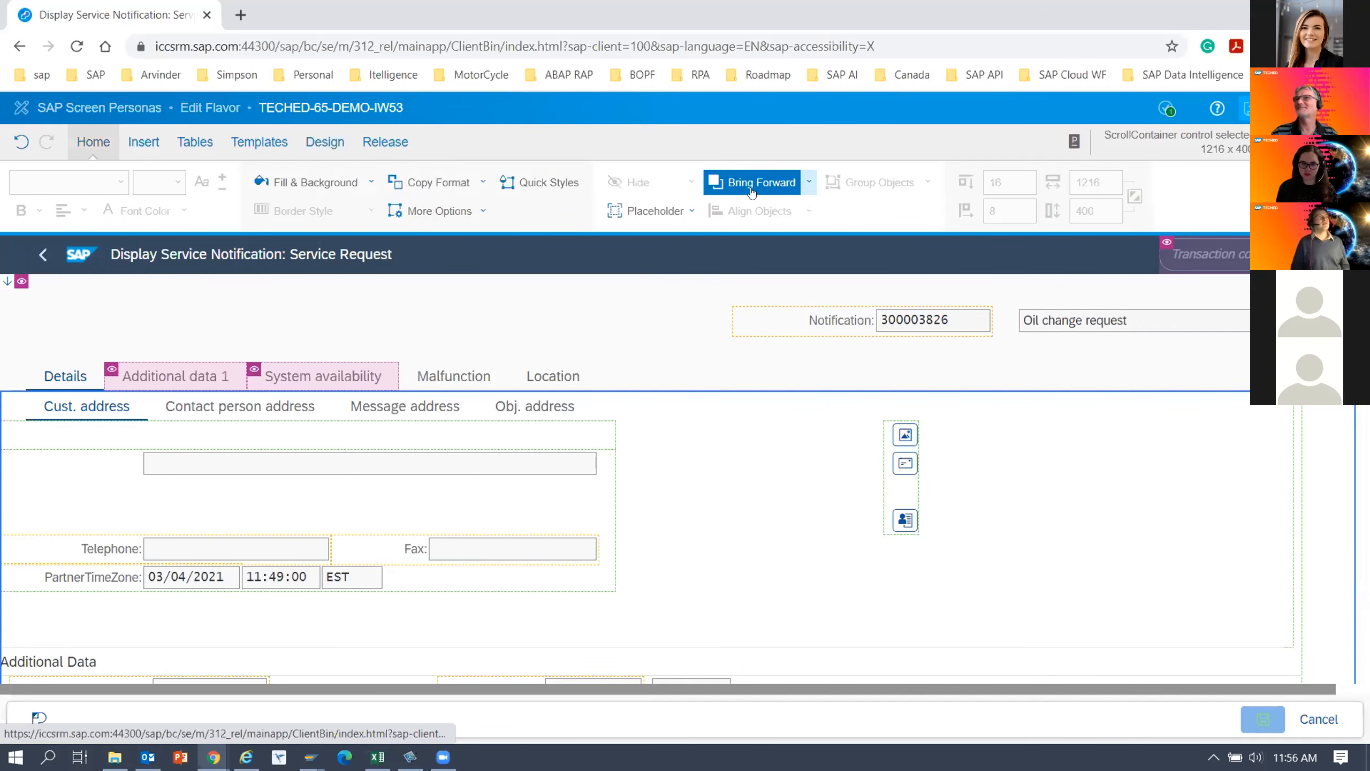
left_click(85, 414)
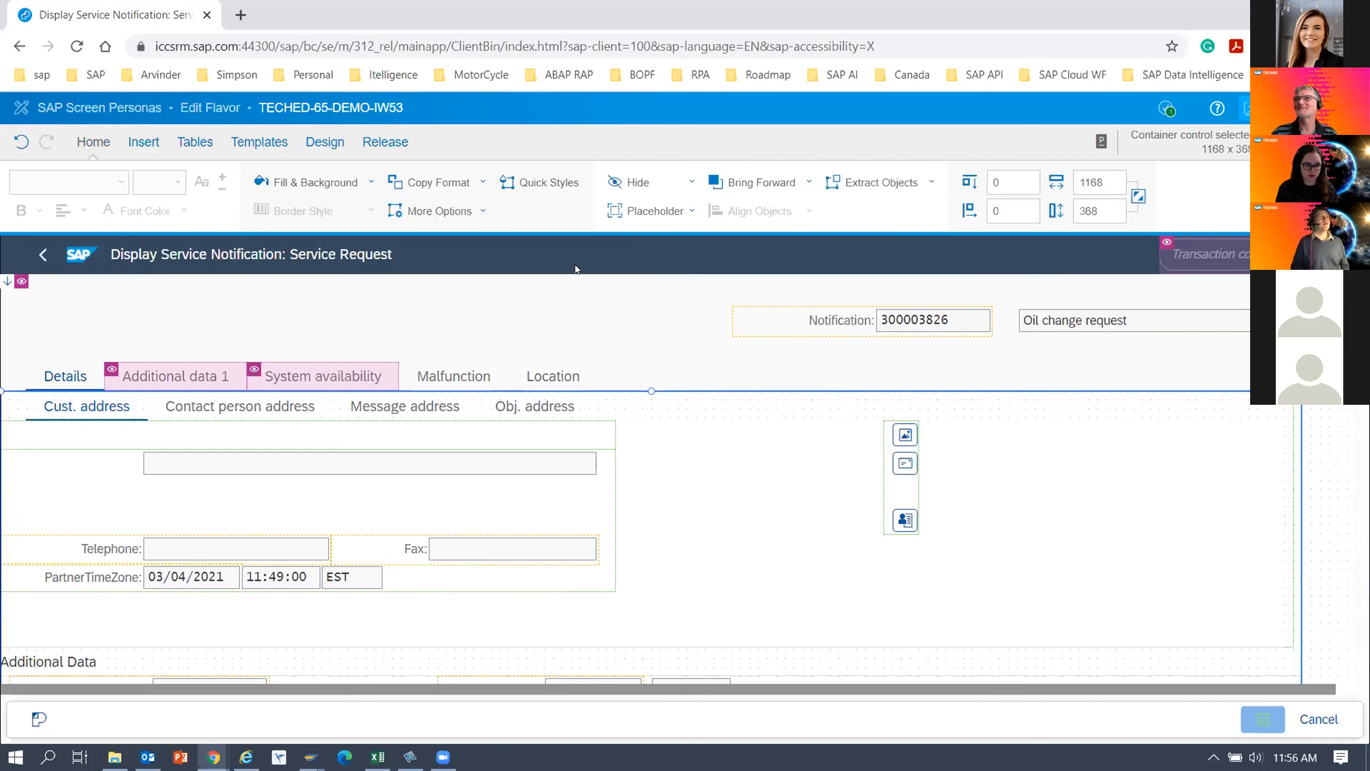
left_click(633, 186)
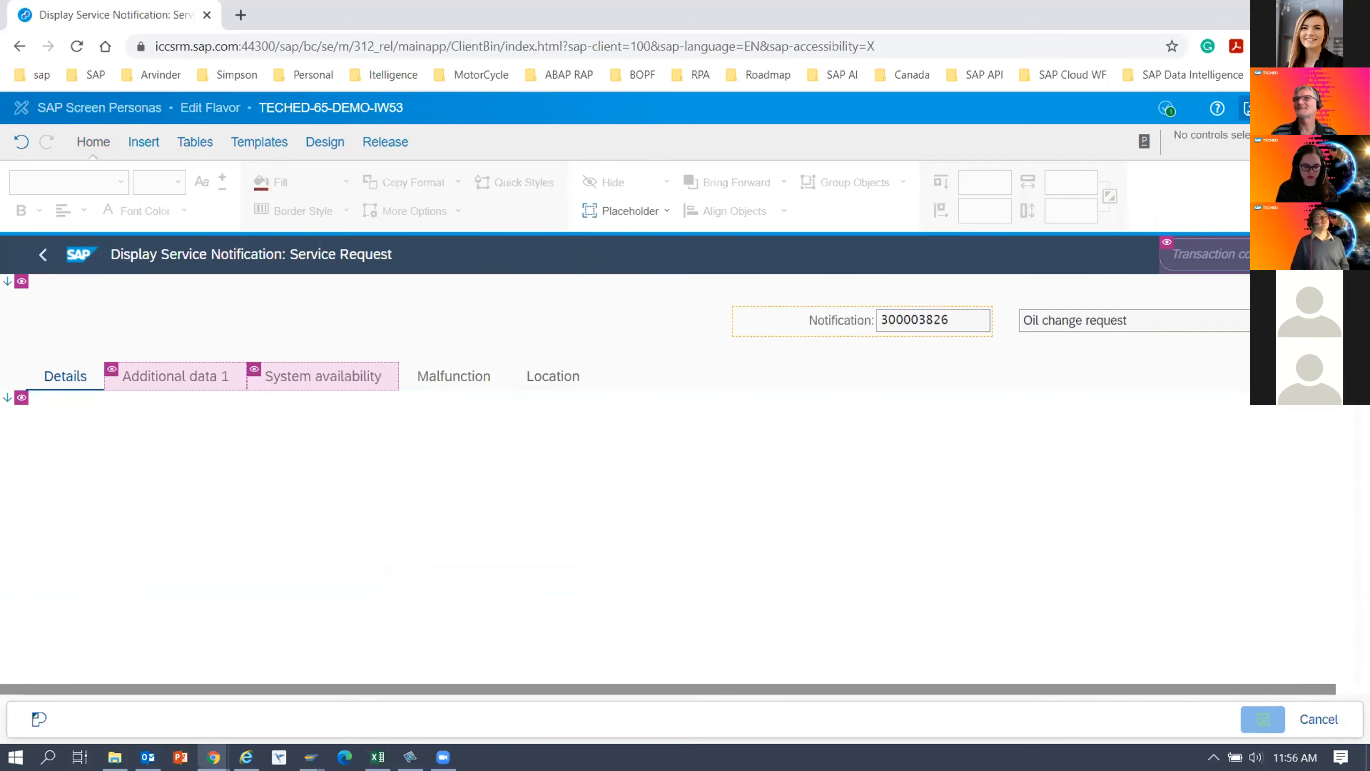
Set the top position of the tab strip holding Details, Malfunction and Location to 45.
left_click(304, 371)
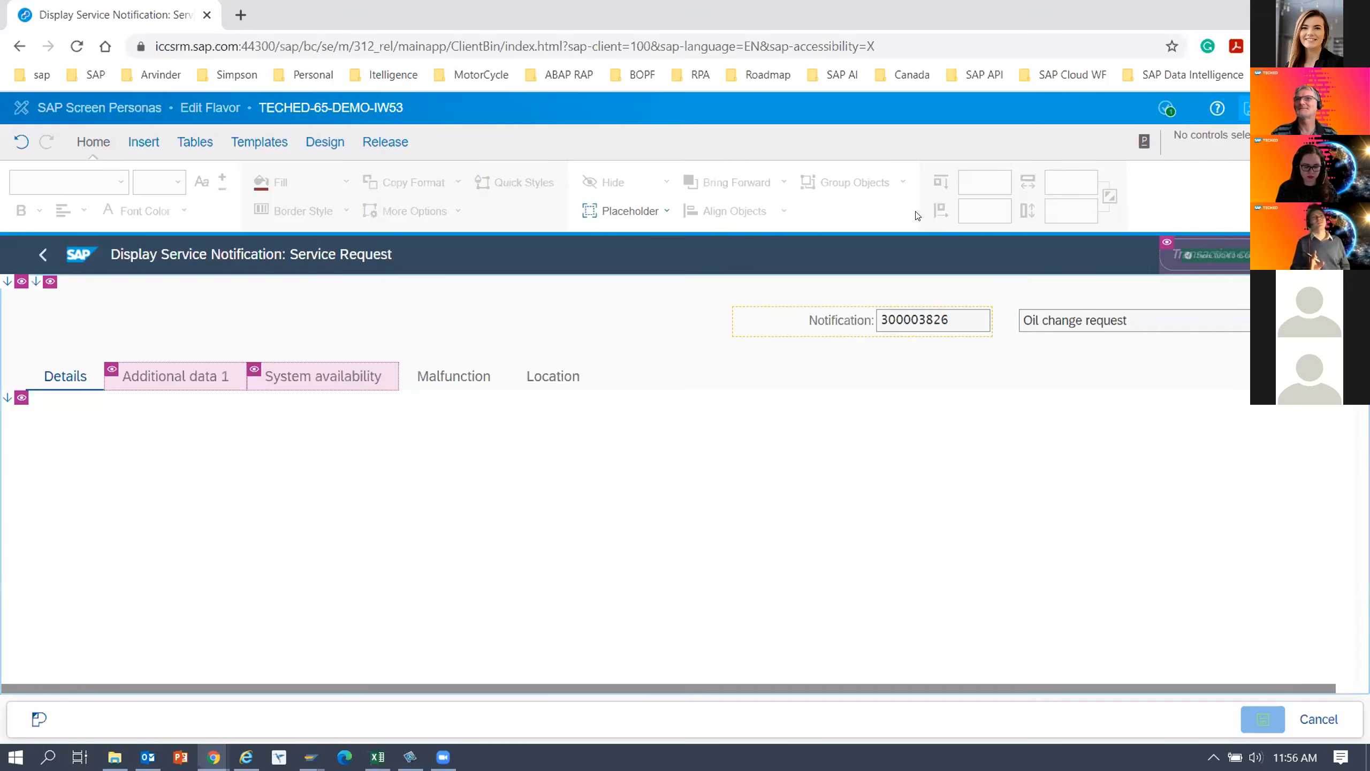
left_click(63, 380)
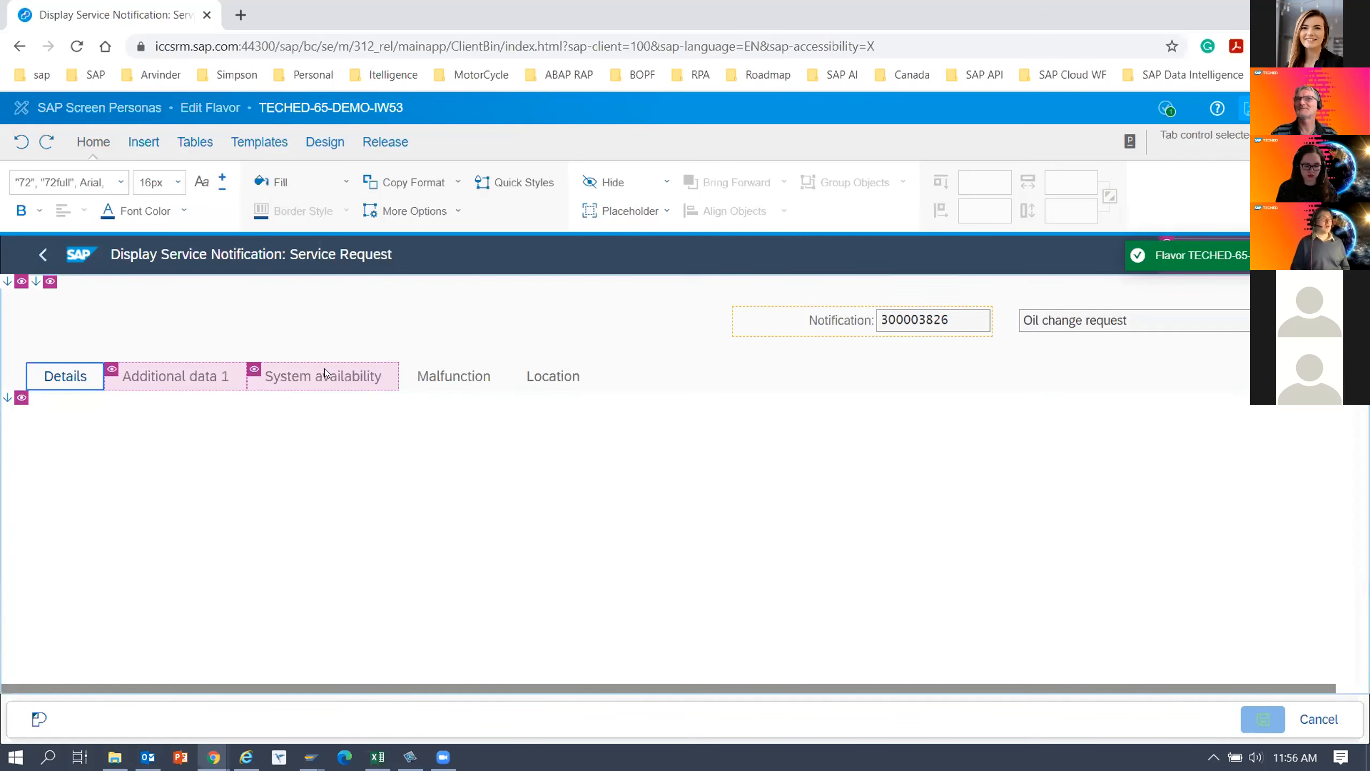
left_click(175, 426)
left_click(71, 390)
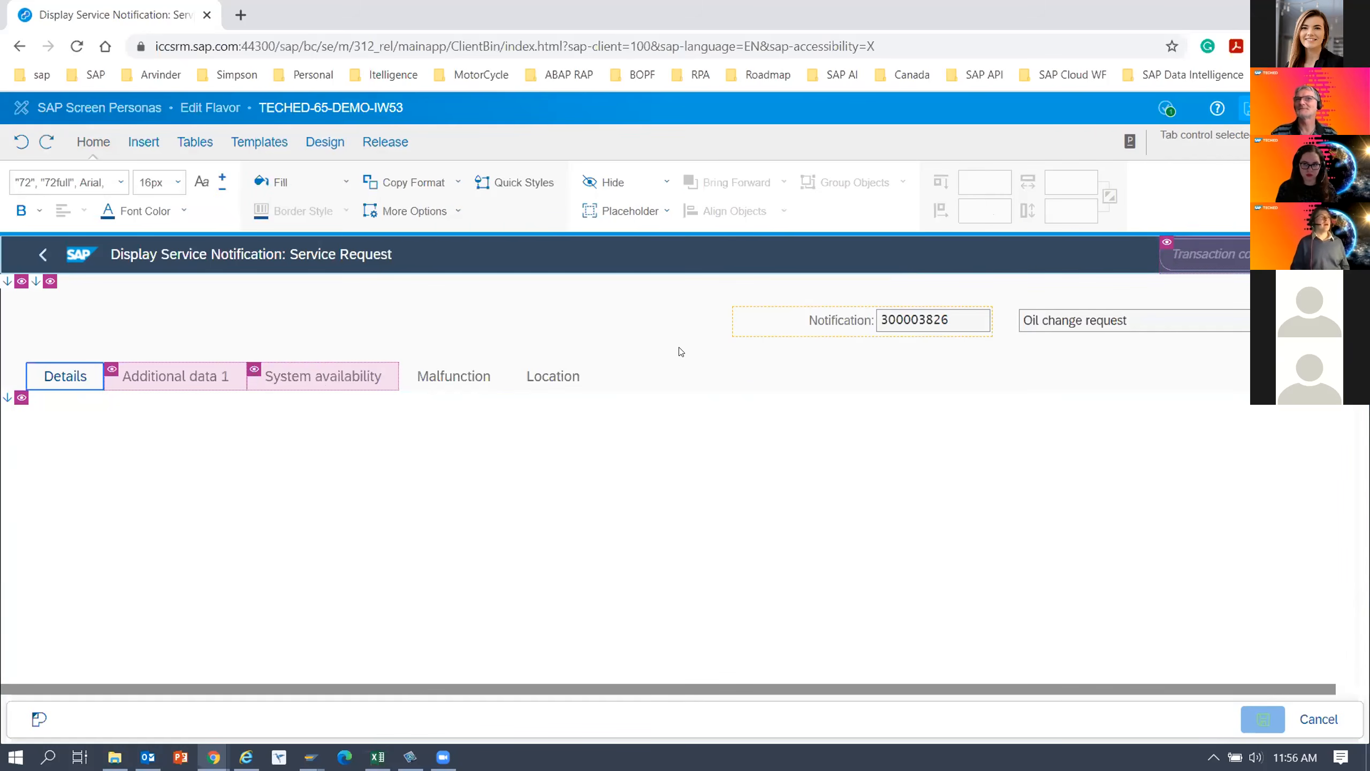
left_click(390, 421)
left_click(988, 177)
key("BackSpace")
key("BackSpace")
type("45")
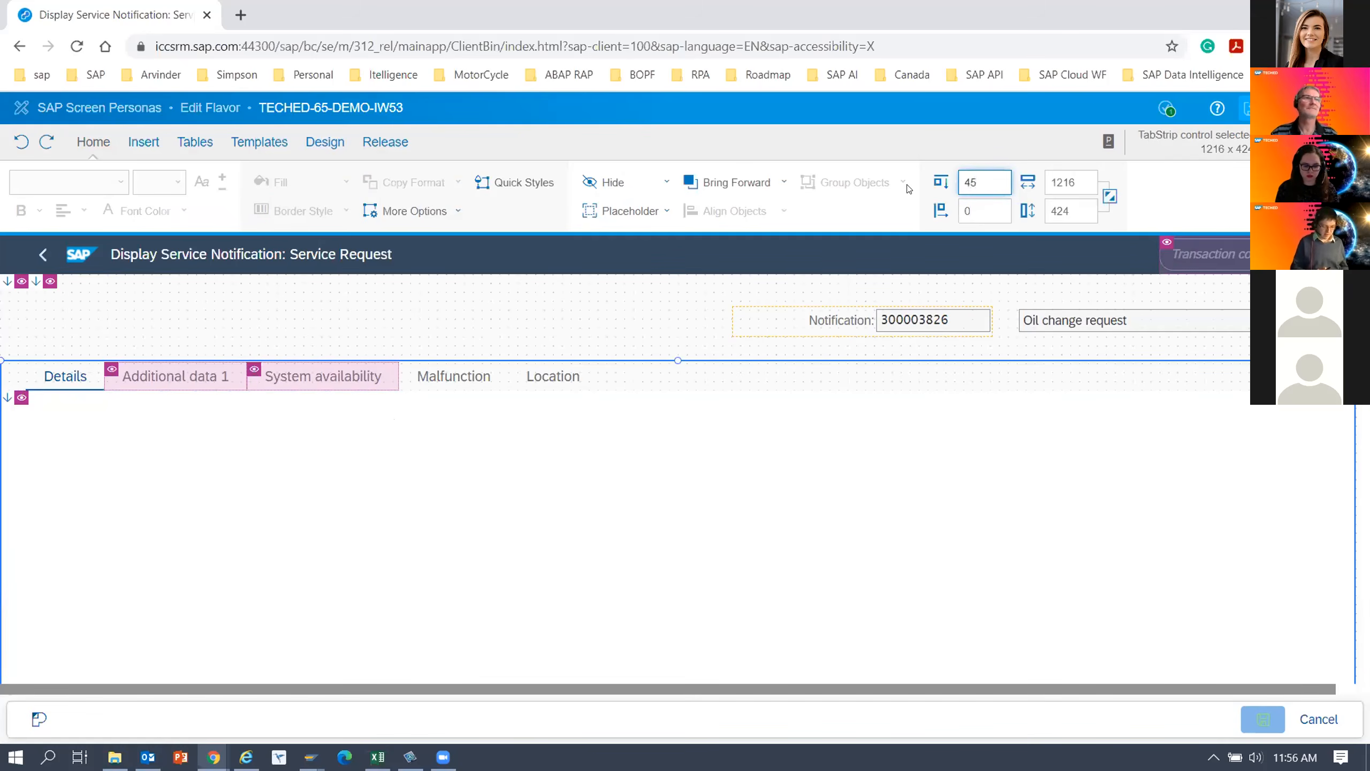
key("Tab")
Set the tab strip's width to 1000 and height to 120, and save the flavor.
double_click(1074, 182)
type("1000")
double_click(1066, 212)
type("120")
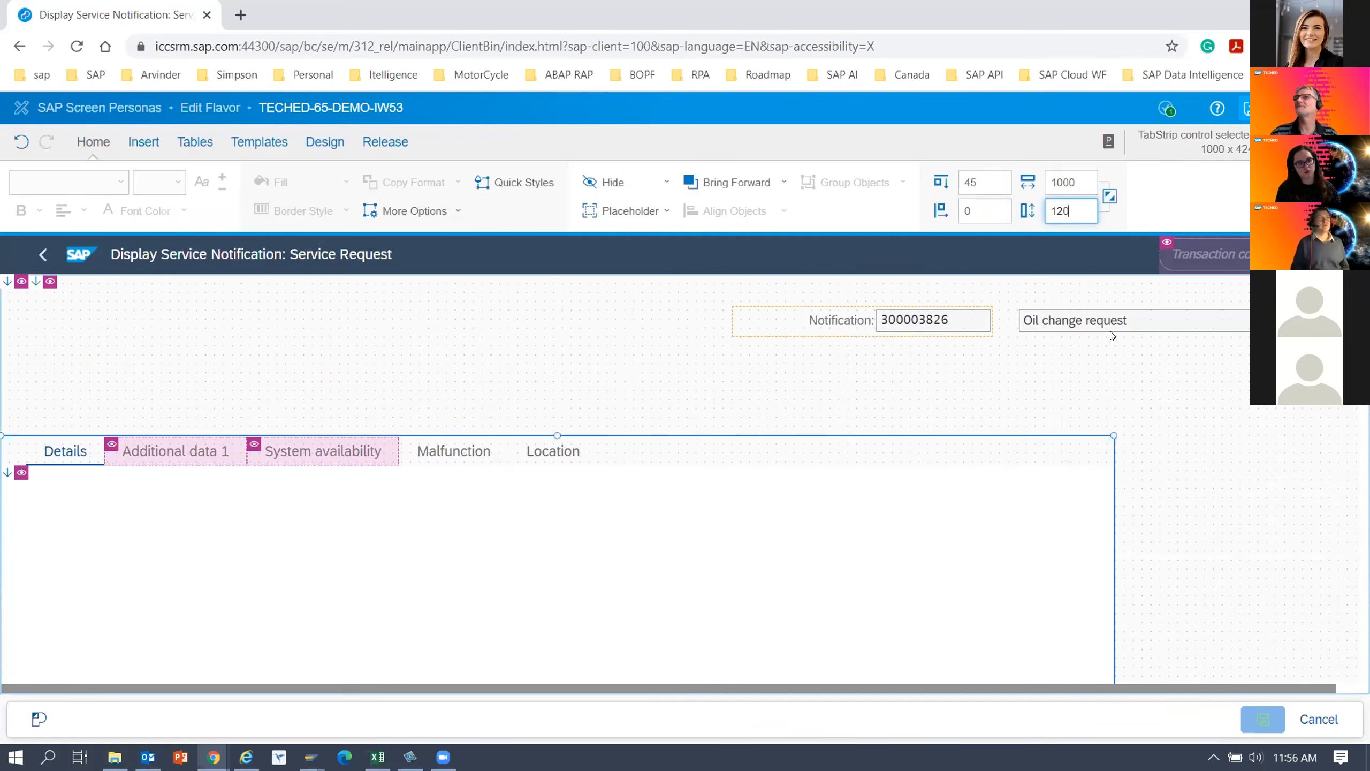
left_click(1102, 362)
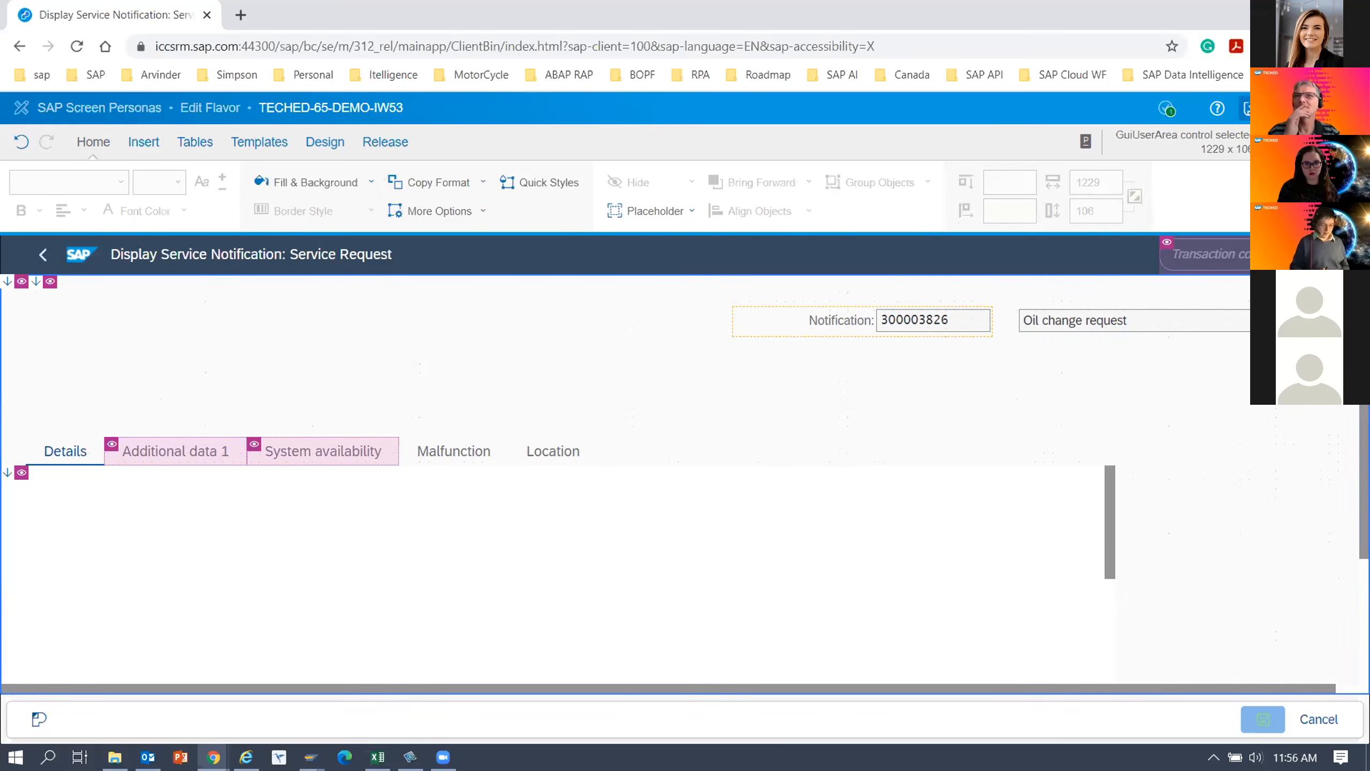
left_click(1251, 109)
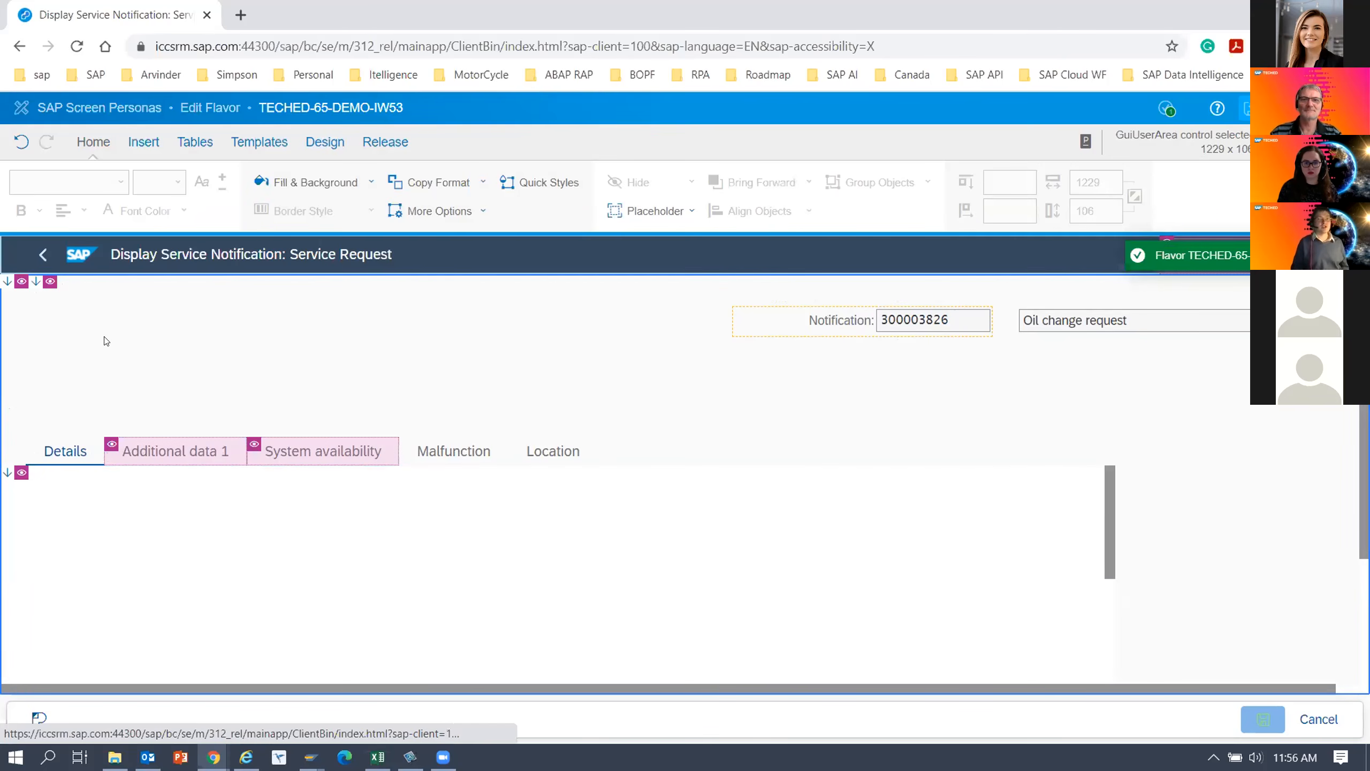
Move the Notification label to the upper-left corner of the form area, at top 0 and left 0.
left_click(755, 323)
left_click(933, 320, "ctrl")
left_click(1061, 319, "ctrl")
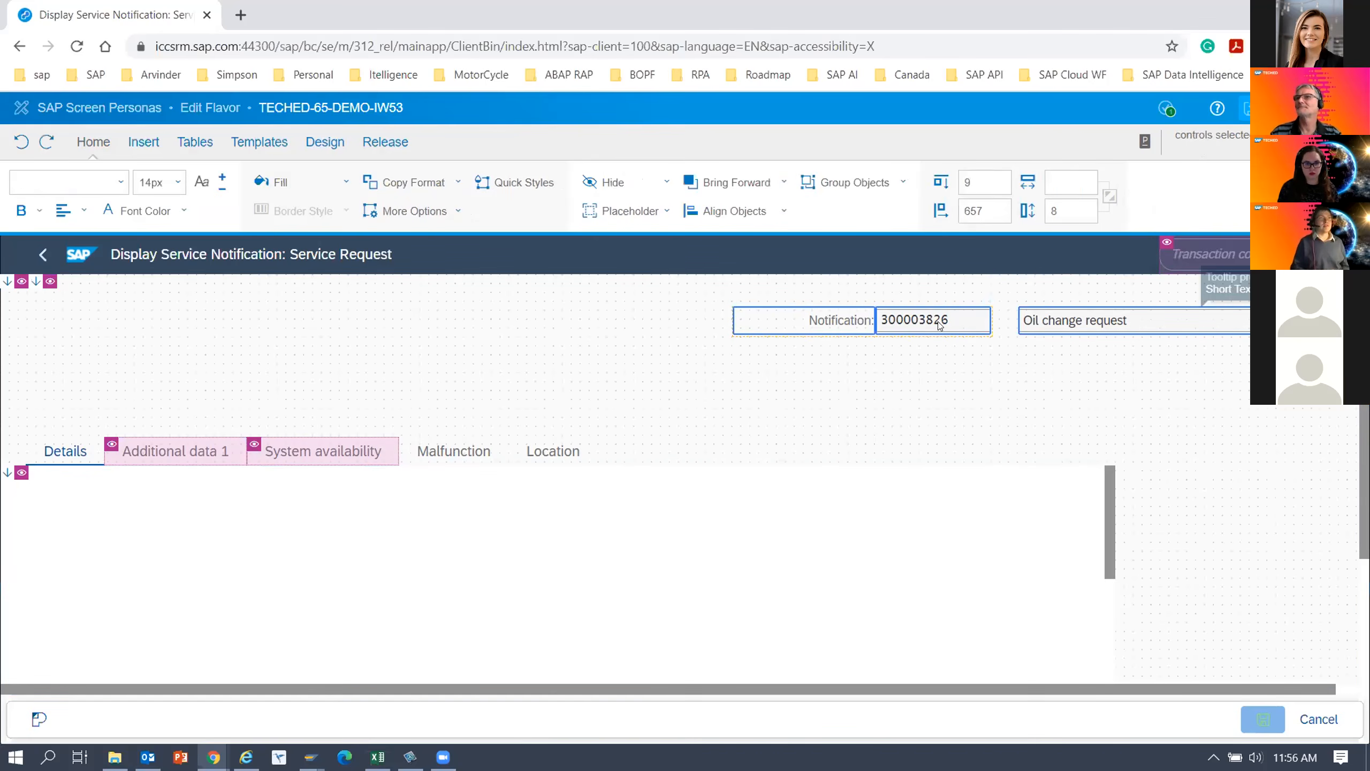
left_click(827, 322)
left_click_drag(735, 306, 149, 279)
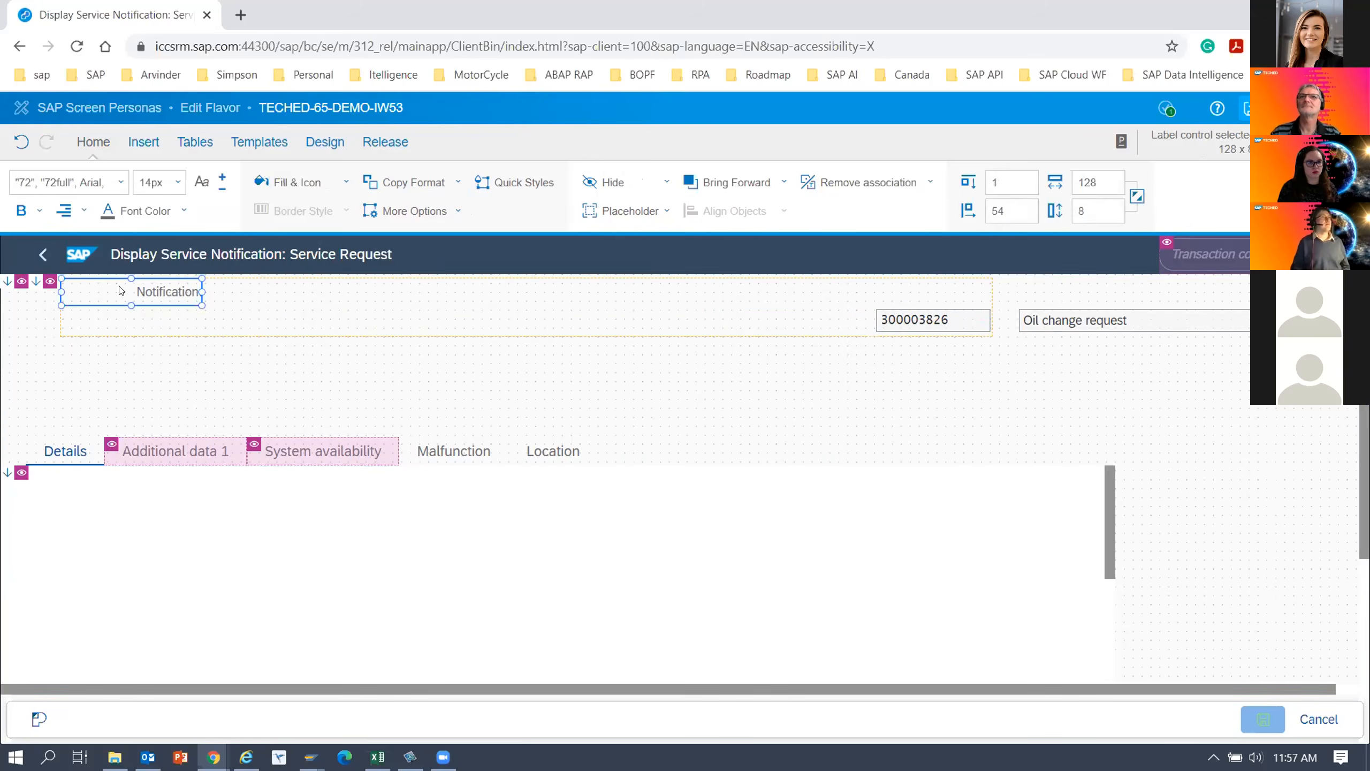
left_click_drag(110, 276, 48, 271)
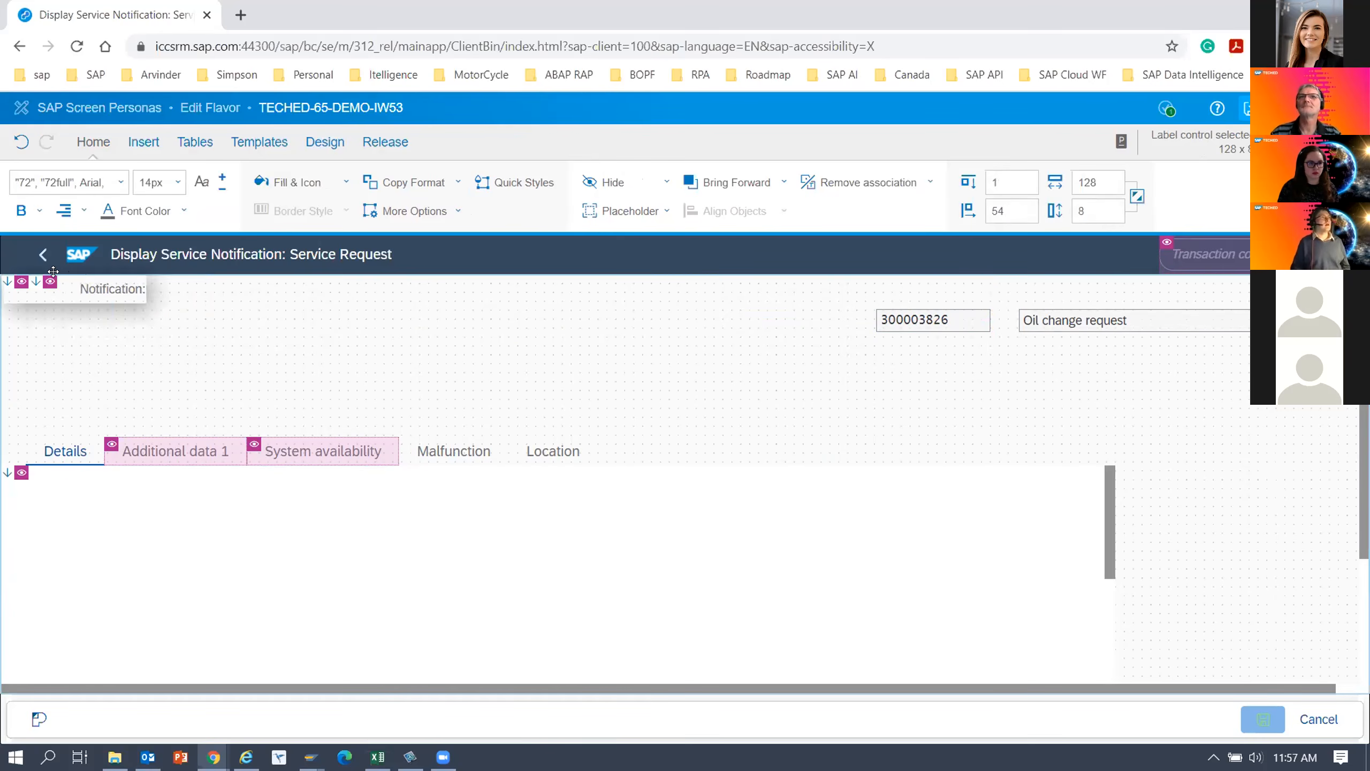
left_click(84, 370)
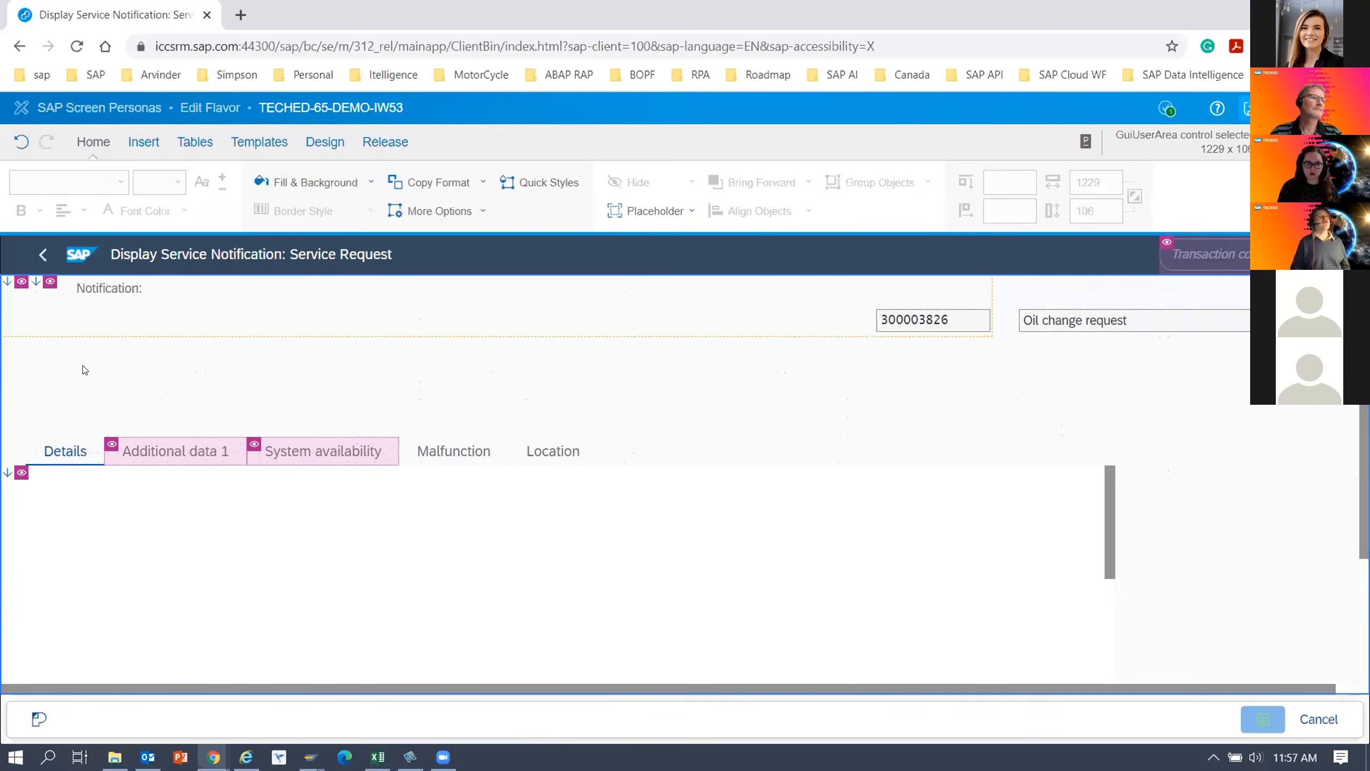
Remove the Notification label's association with its field, and move the notification number field beside the label at top 0, left 94.
left_click(77, 292)
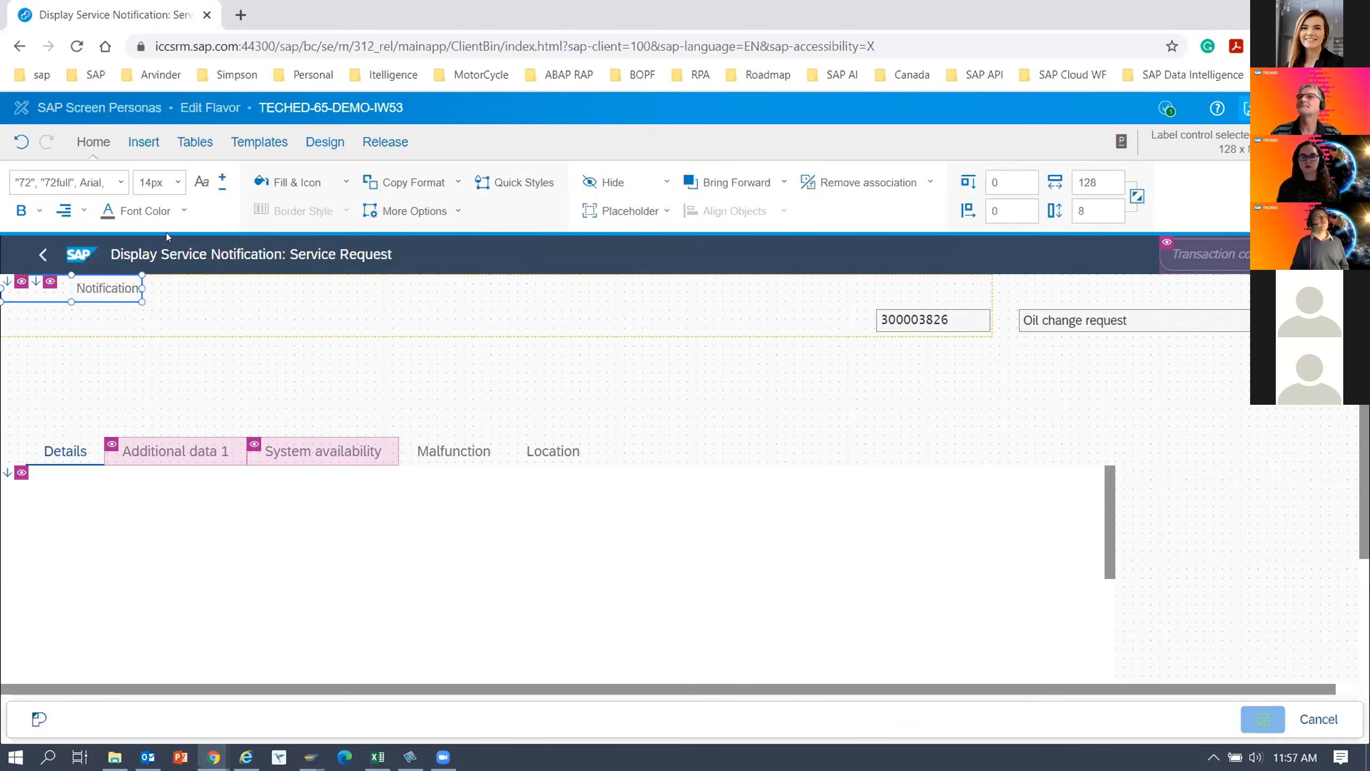
left_click(866, 187)
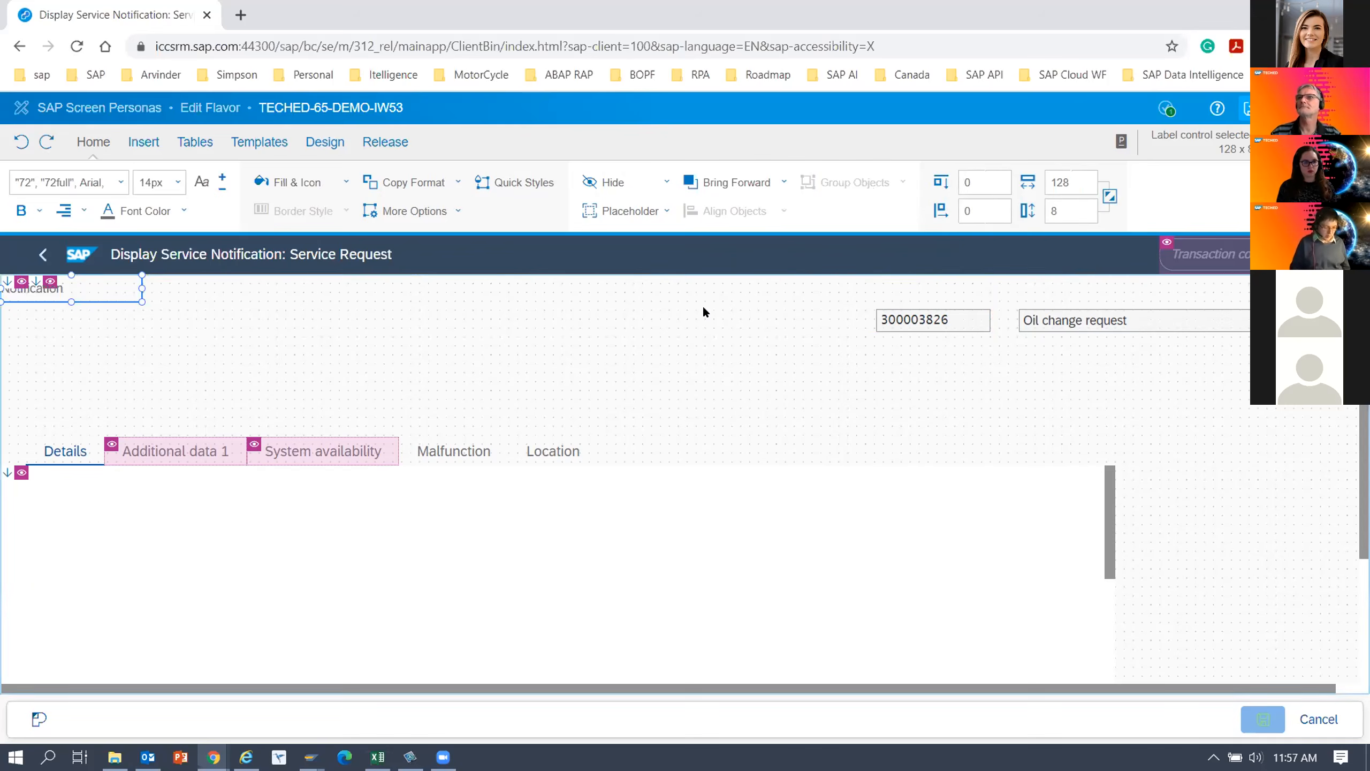
left_click(895, 322)
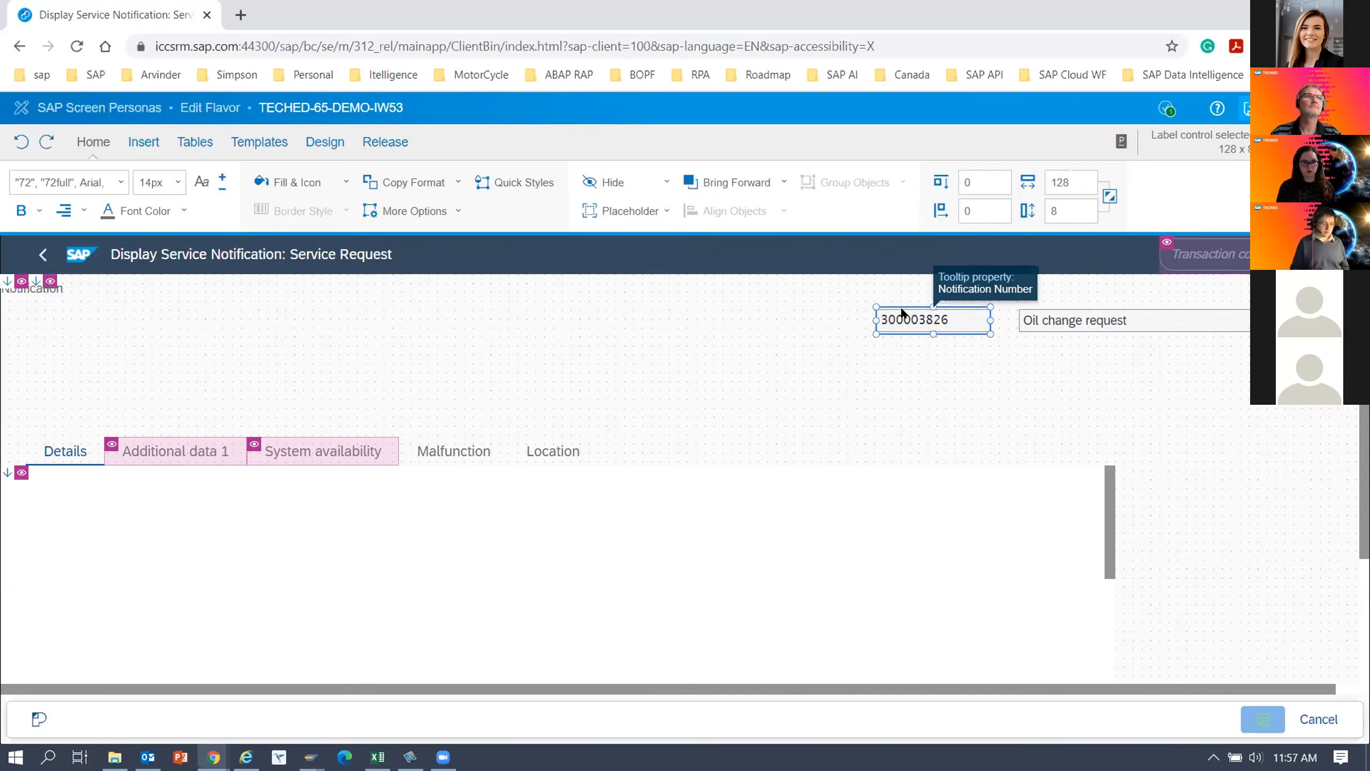
left_click_drag(890, 306, 276, 246)
left_click_drag(115, 274, 114, 273)
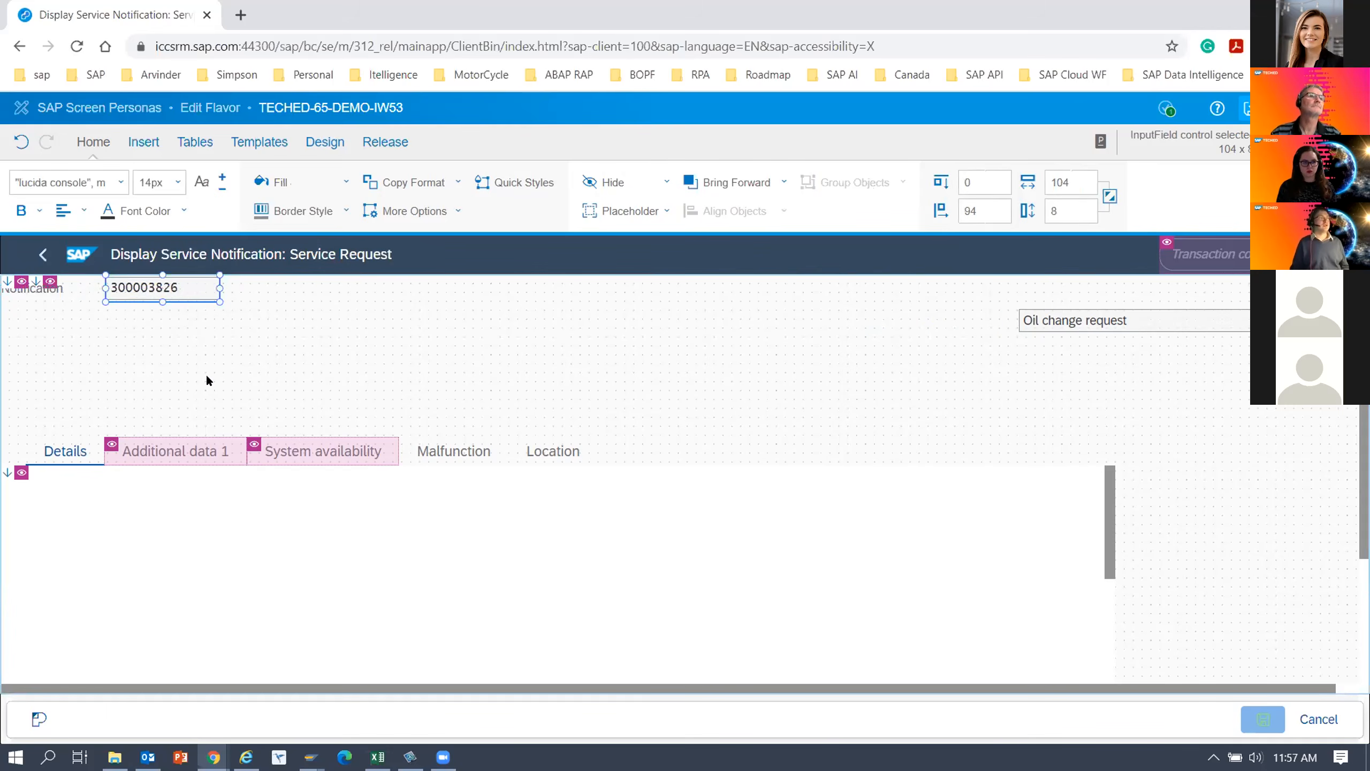
left_click(205, 373)
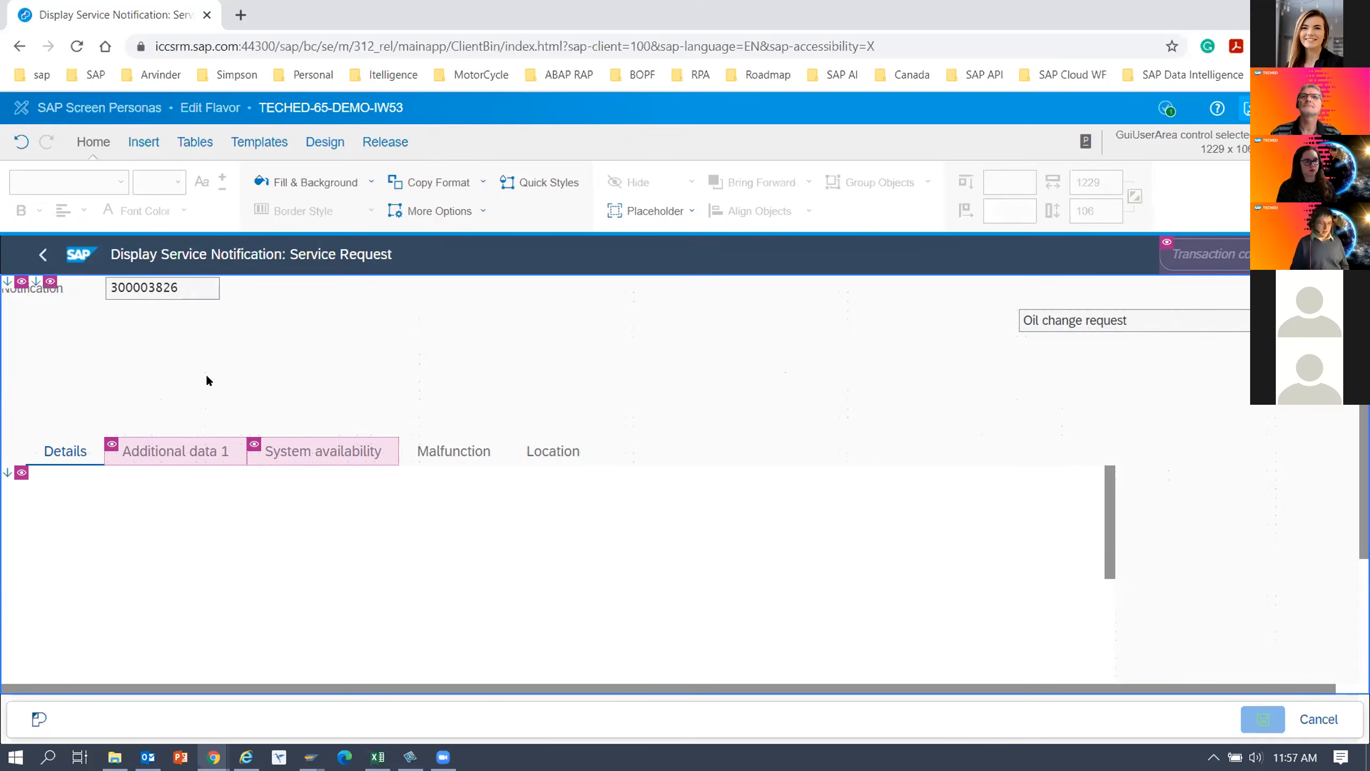
Move the notification description field directly below the Notification label, at top 7 and left 0.
left_click(1089, 321)
left_click_drag(1091, 305, 166, 301)
left_click(168, 370)
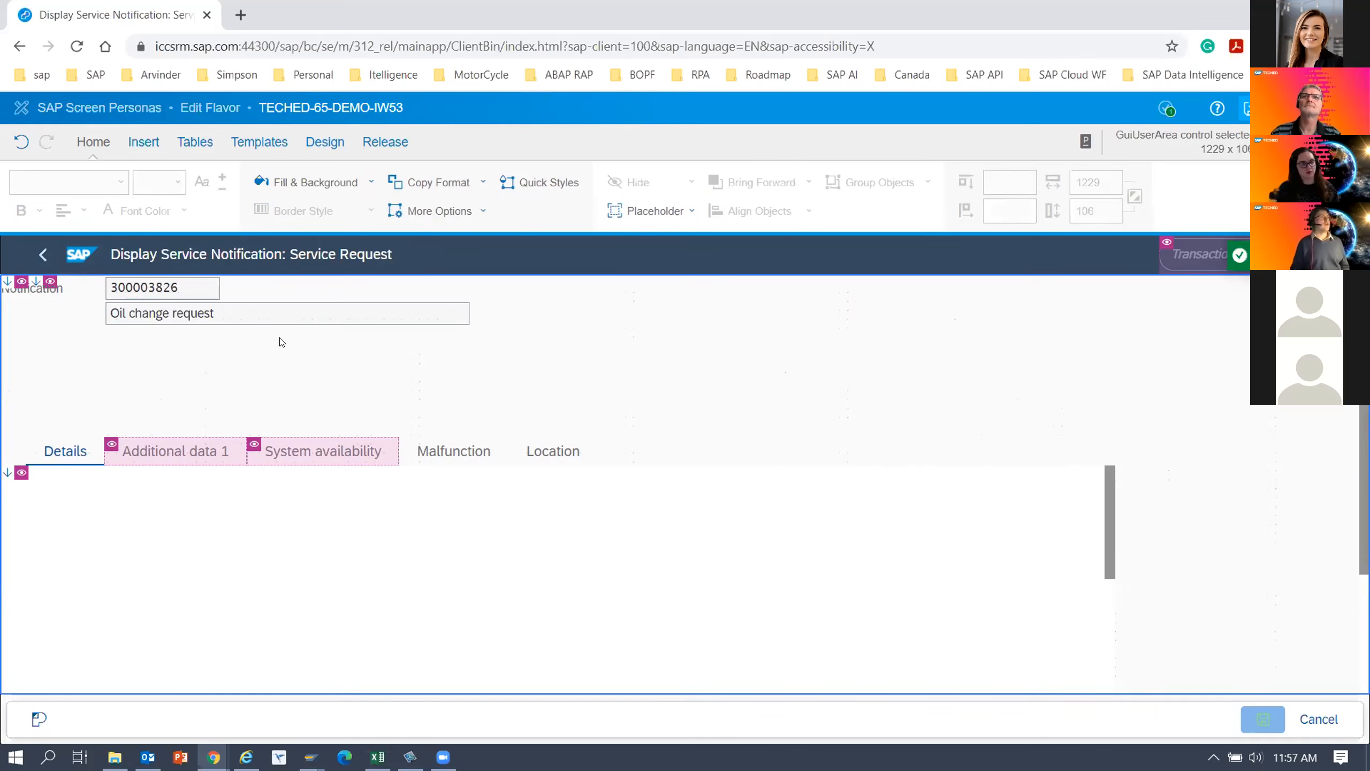
left_click(211, 305)
left_click_drag(247, 297, 137, 296)
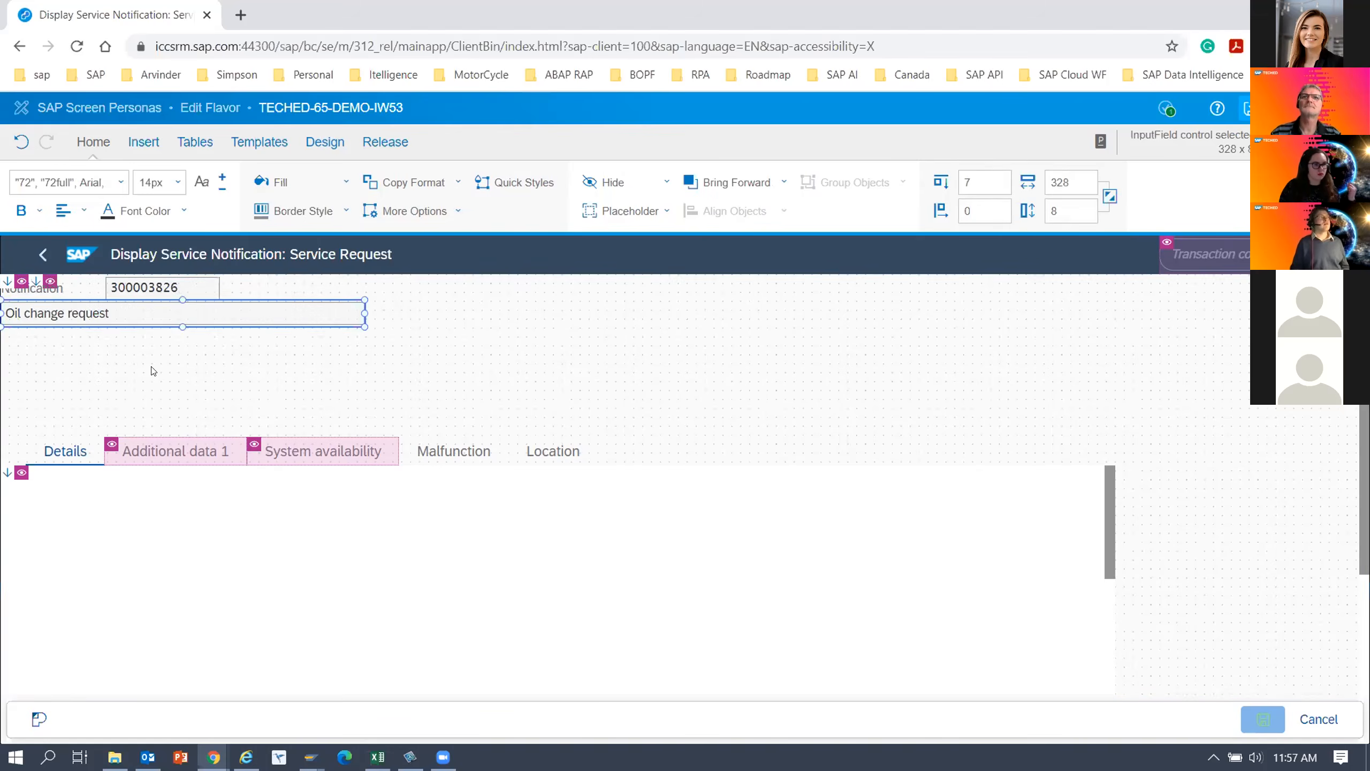
left_click(153, 371)
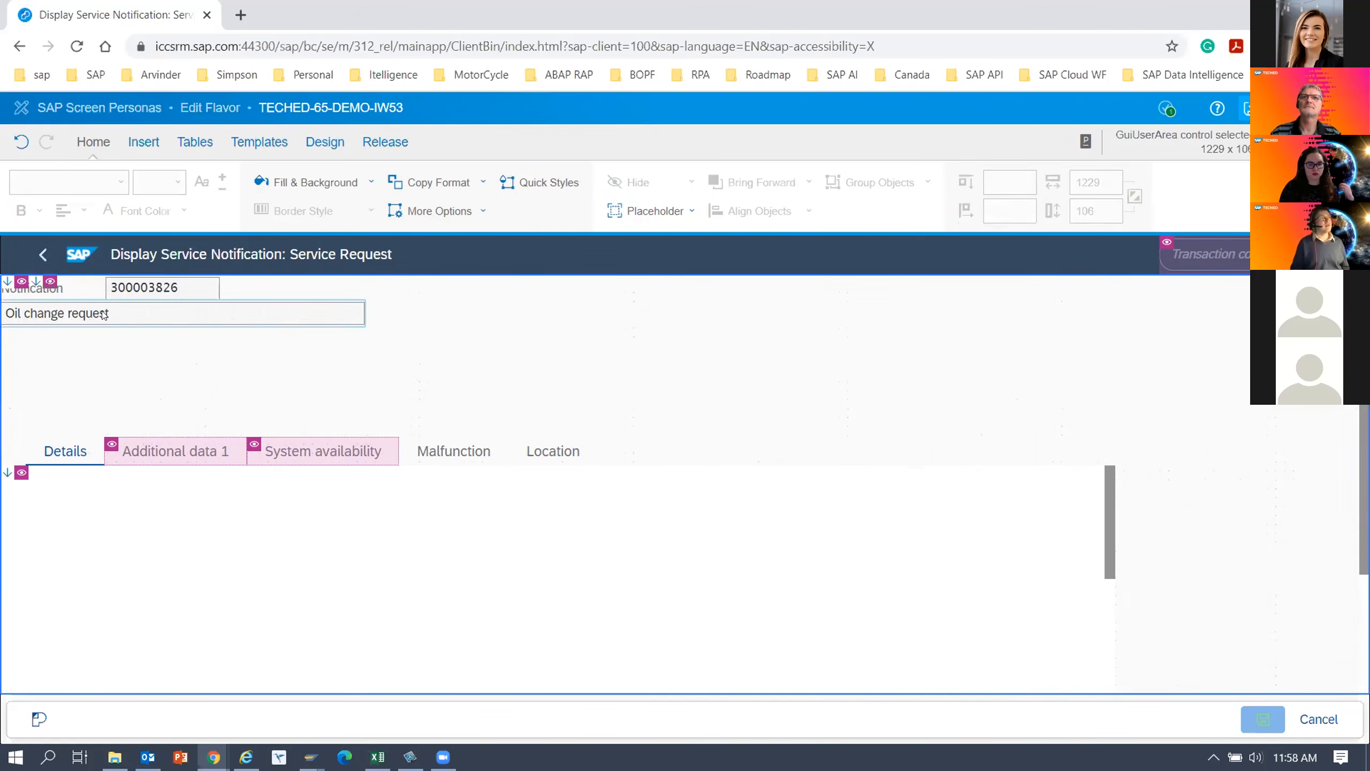
Set the notification number field and the notification description field to no border, and save the flavor.
left_click(64, 295, "ctrl")
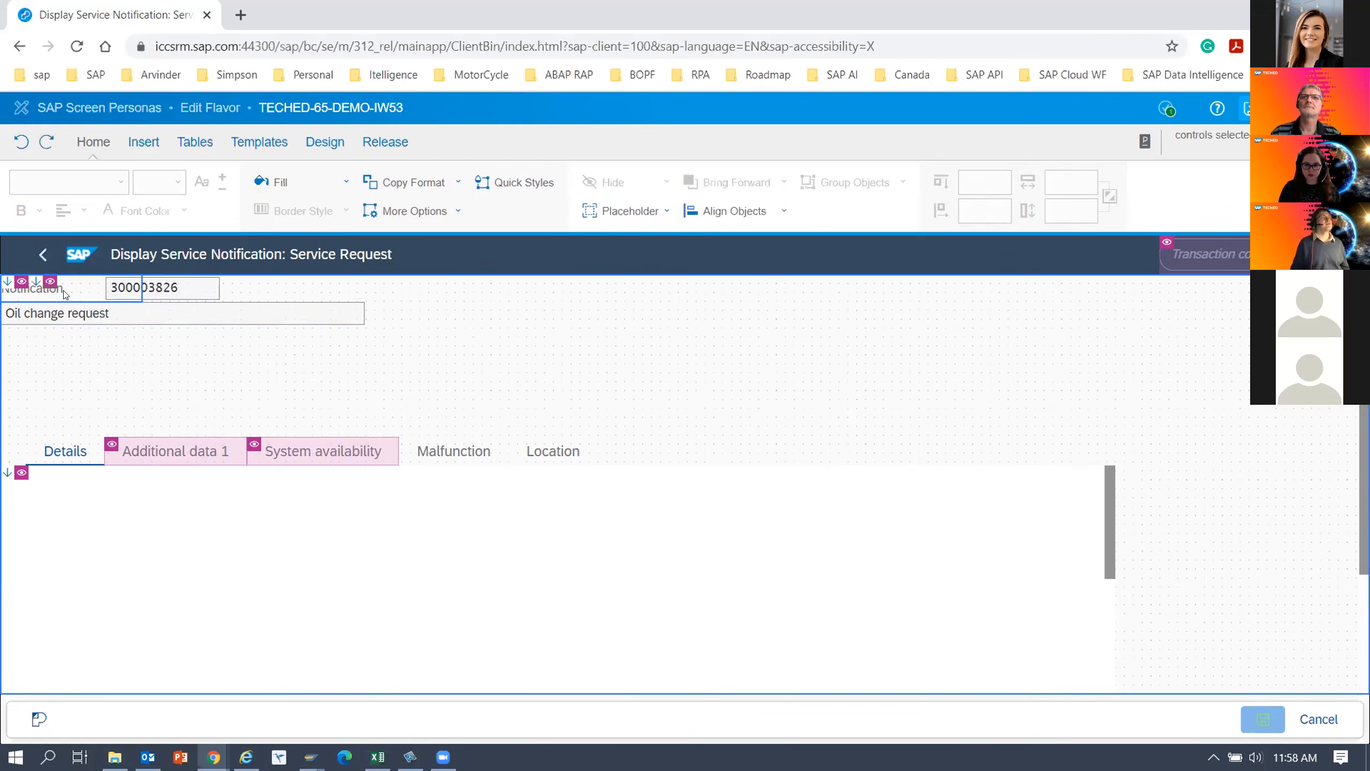
left_click(86, 316)
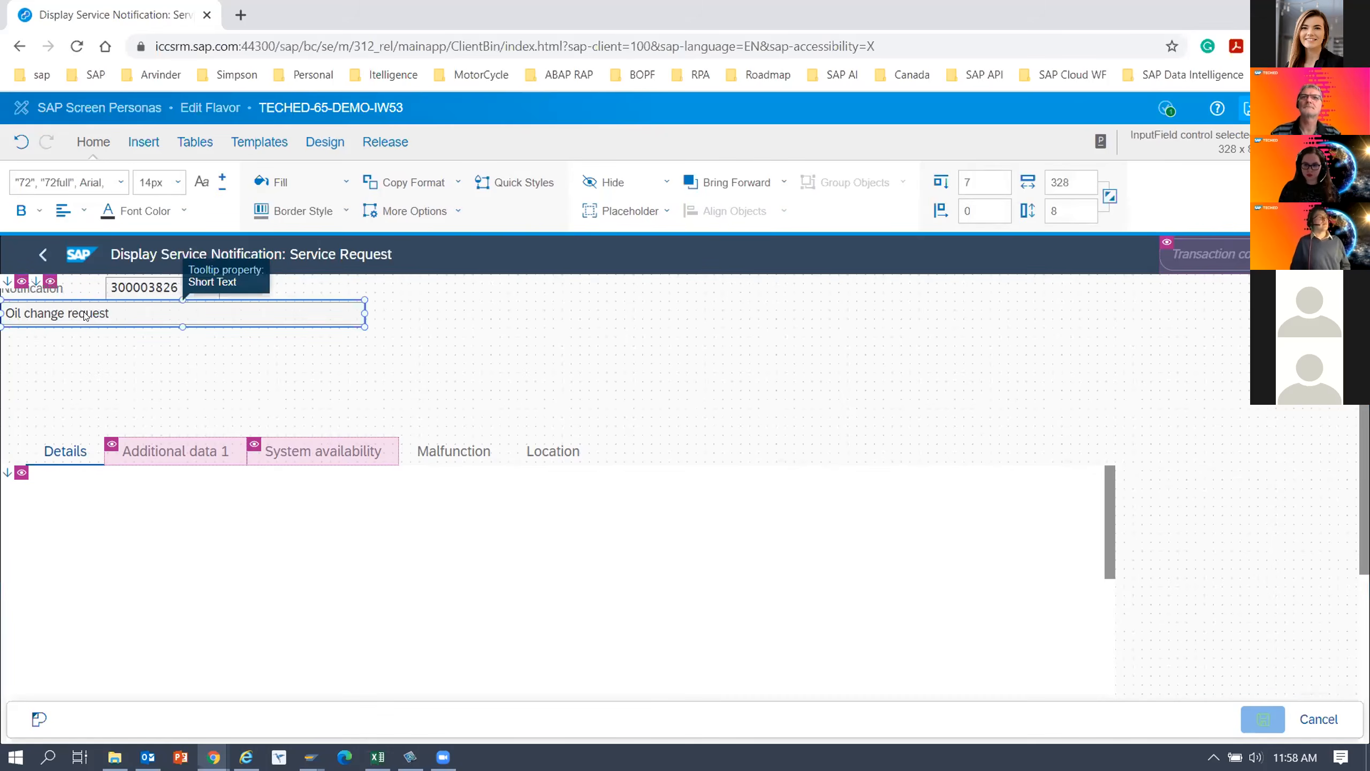
left_click(153, 294, "ctrl")
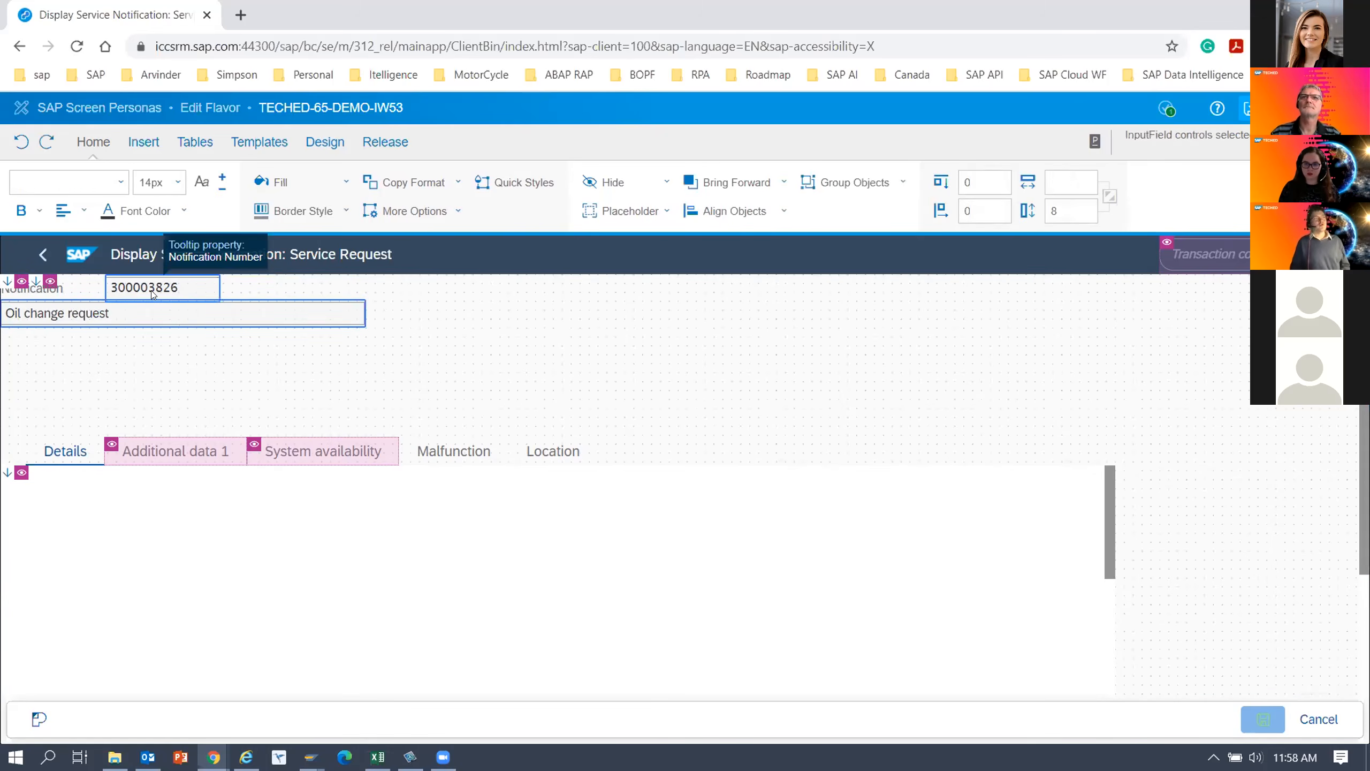
right_click(152, 293)
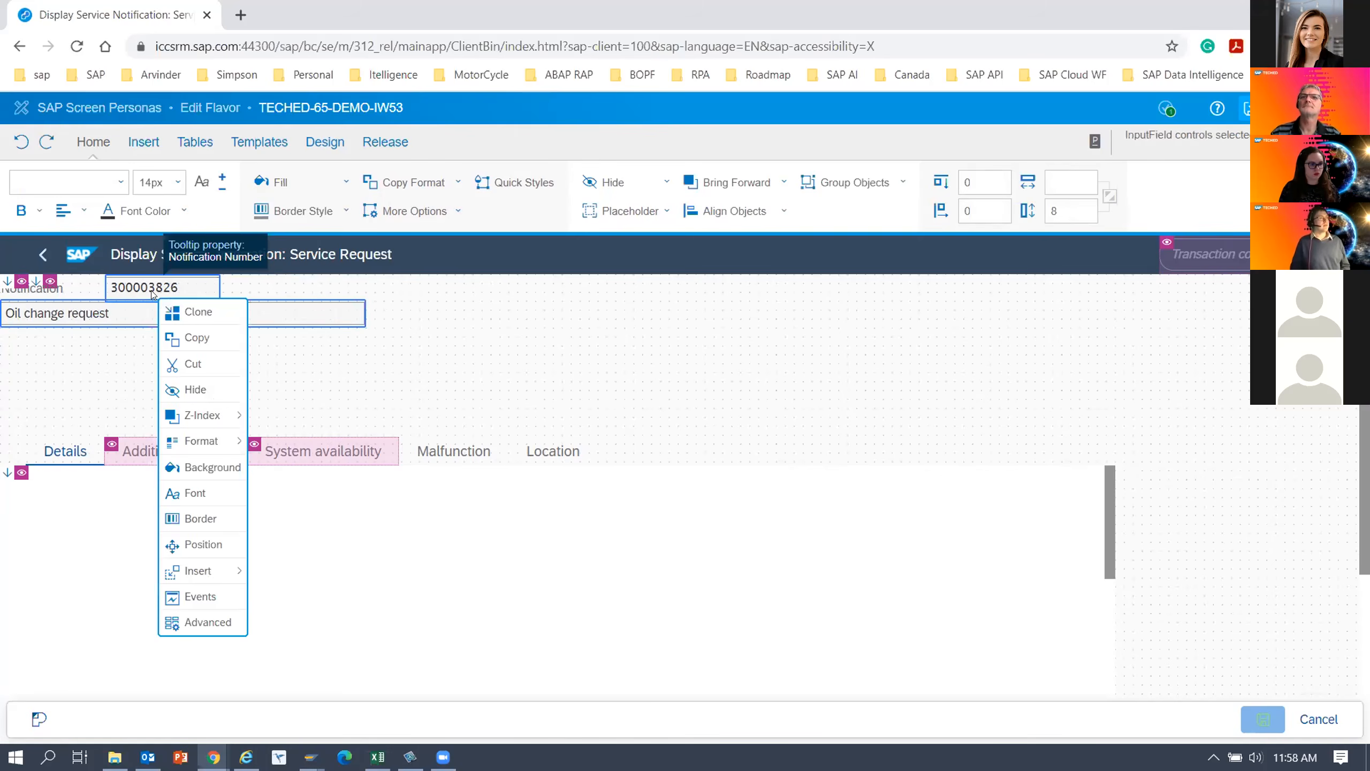
left_click(220, 519)
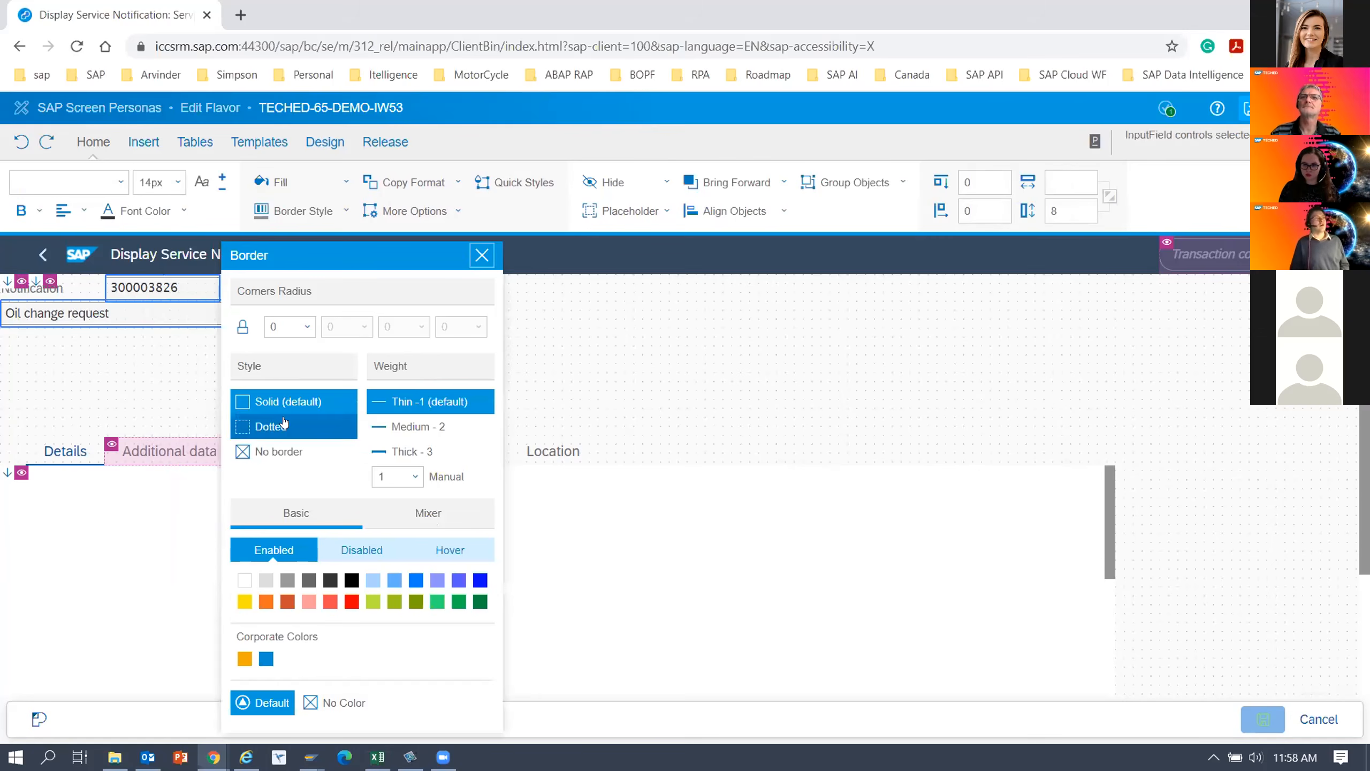
left_click(260, 459)
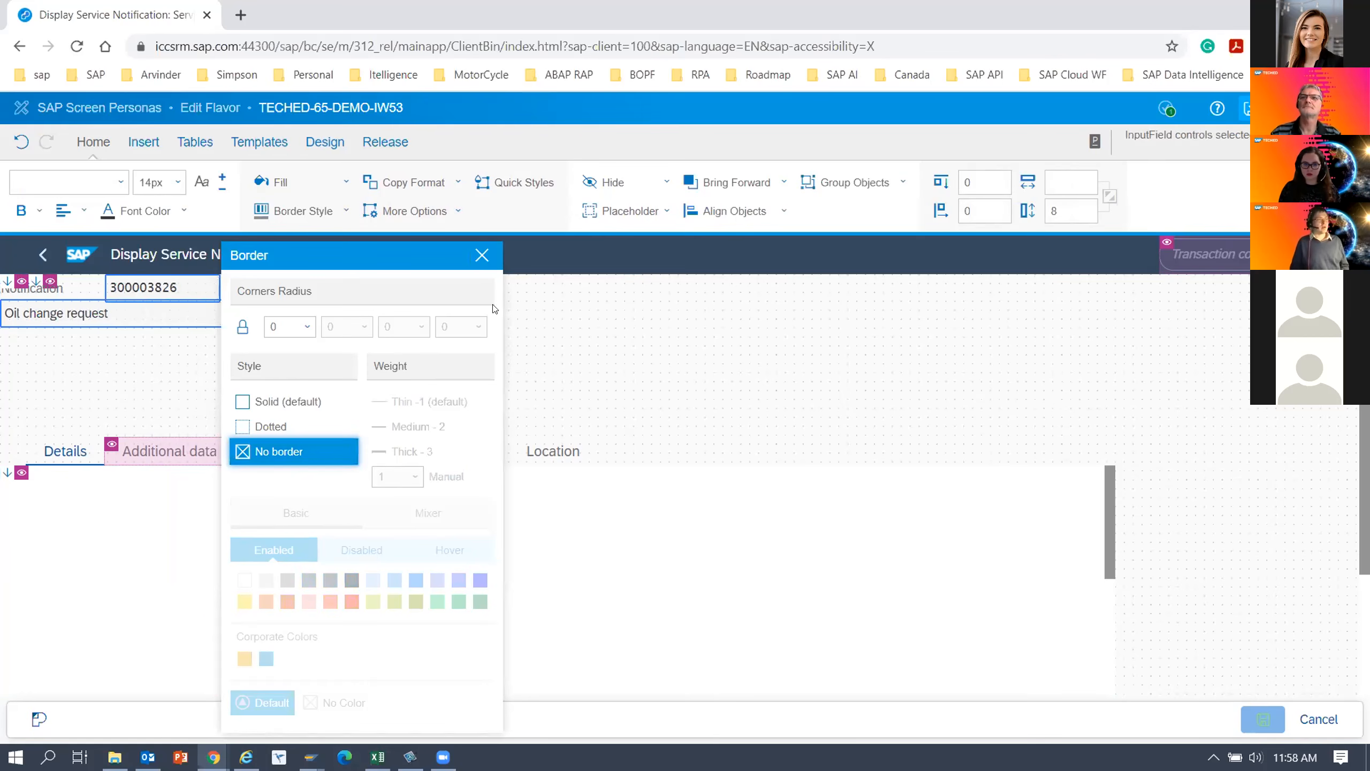
left_click(481, 256)
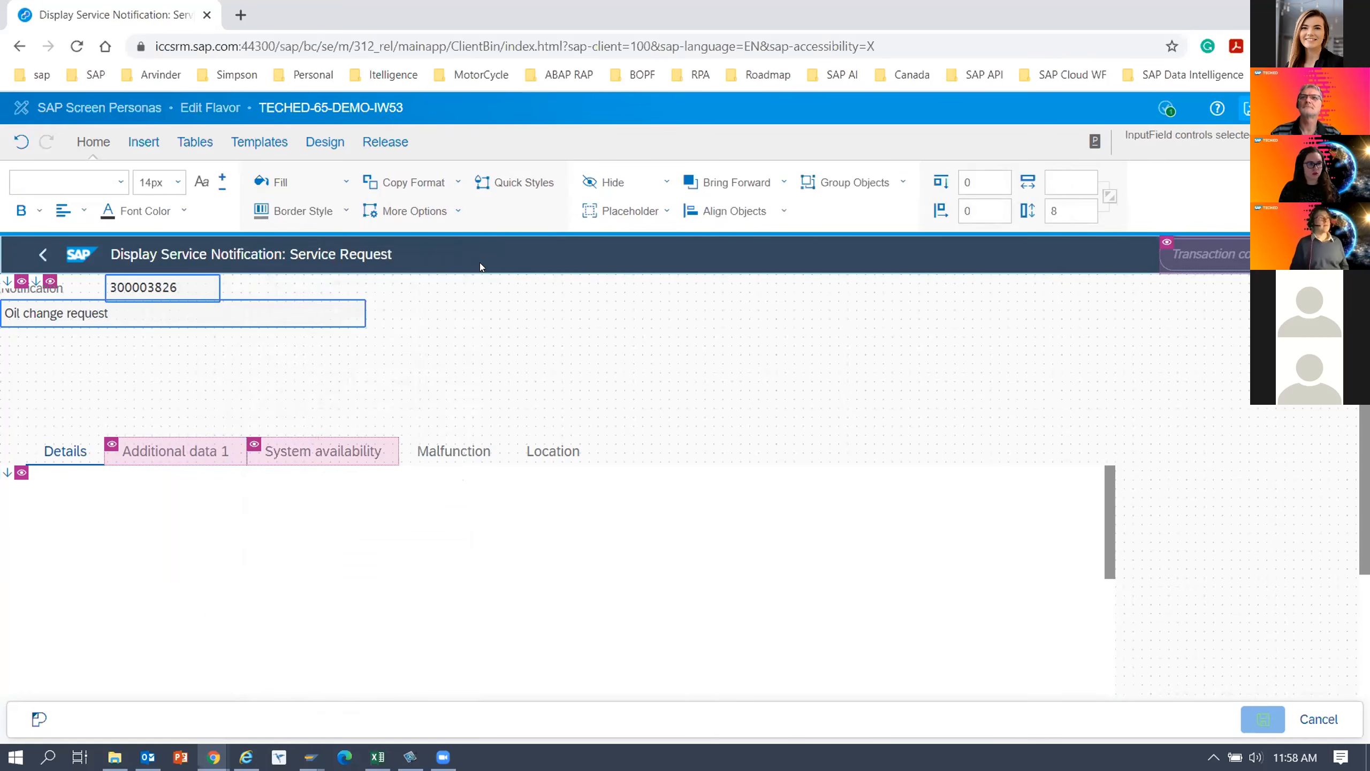
left_click(508, 339)
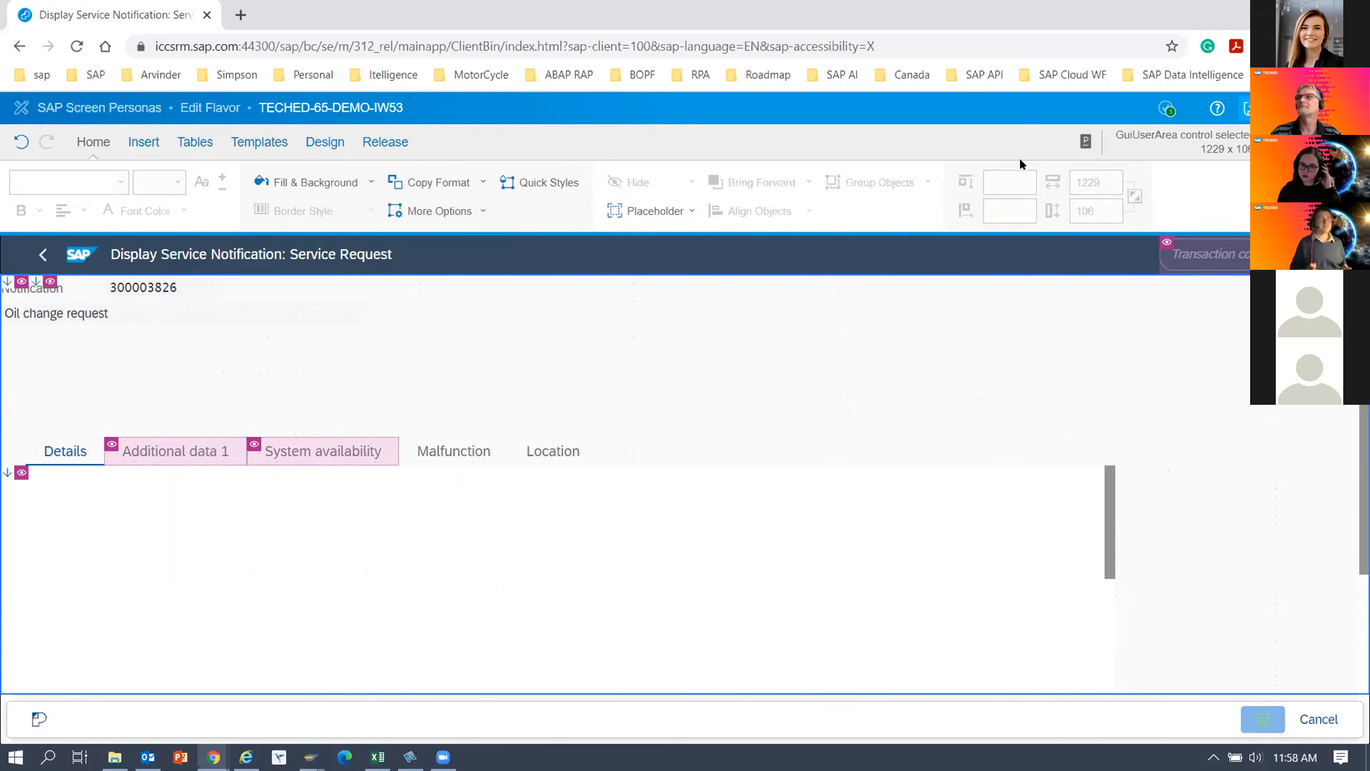
left_click(1251, 109)
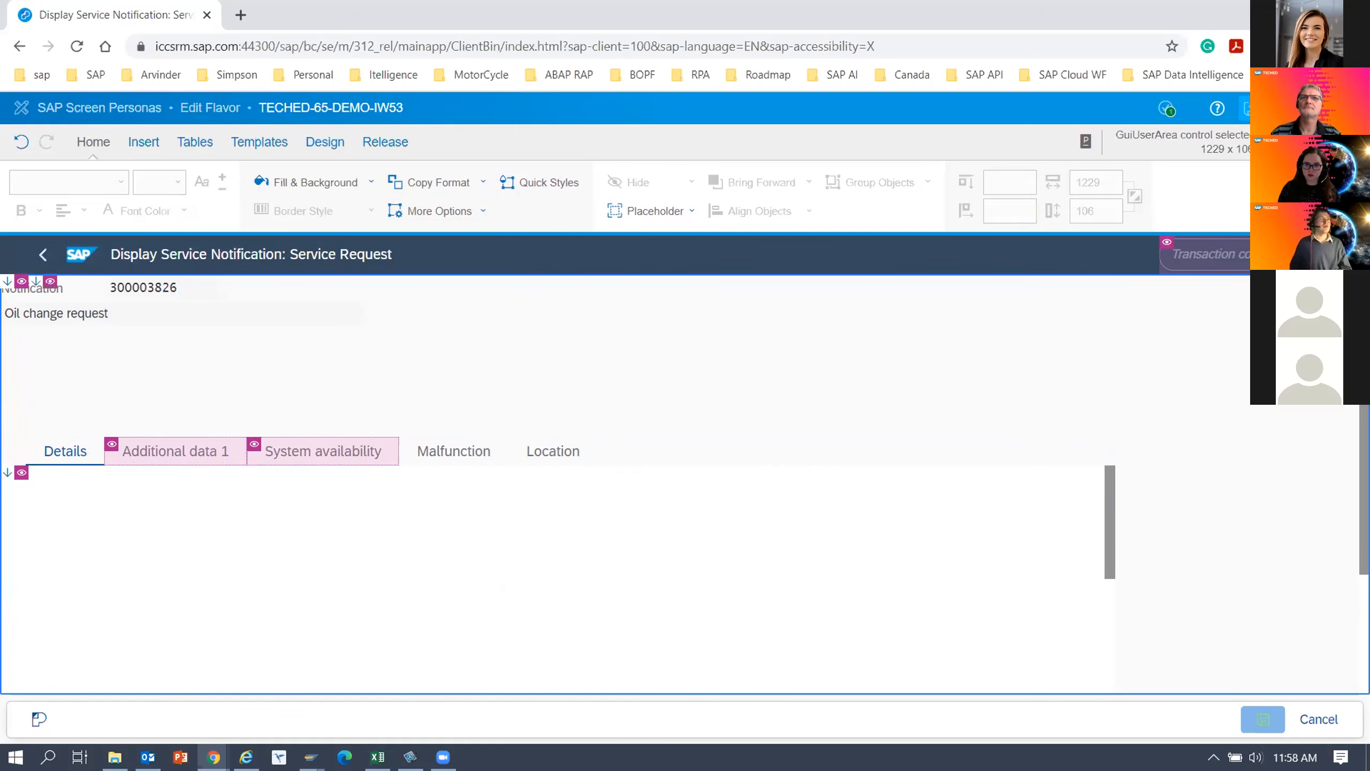
Move the long text box from the parking lot to the upper-left corner of the Details tab and resize it to about 358 by 28.
left_click(325, 142)
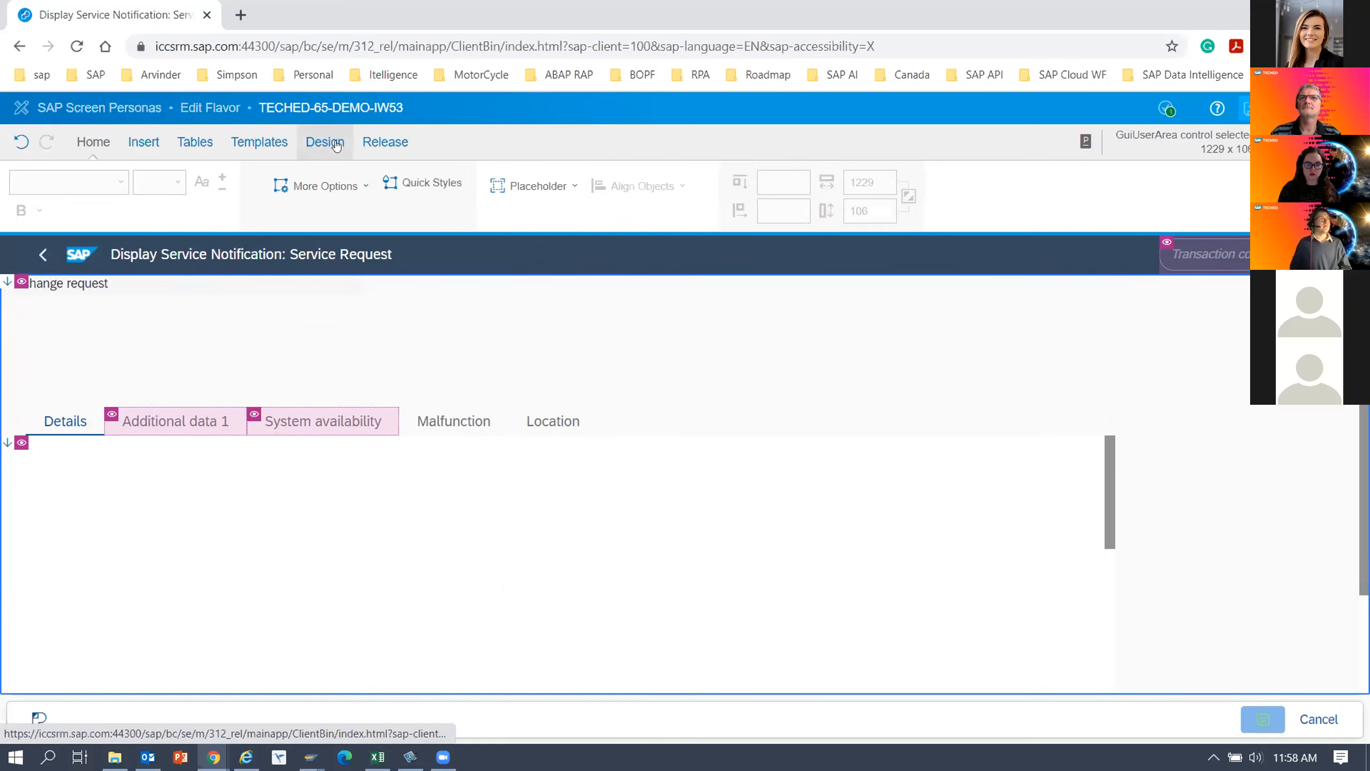
left_click(406, 182)
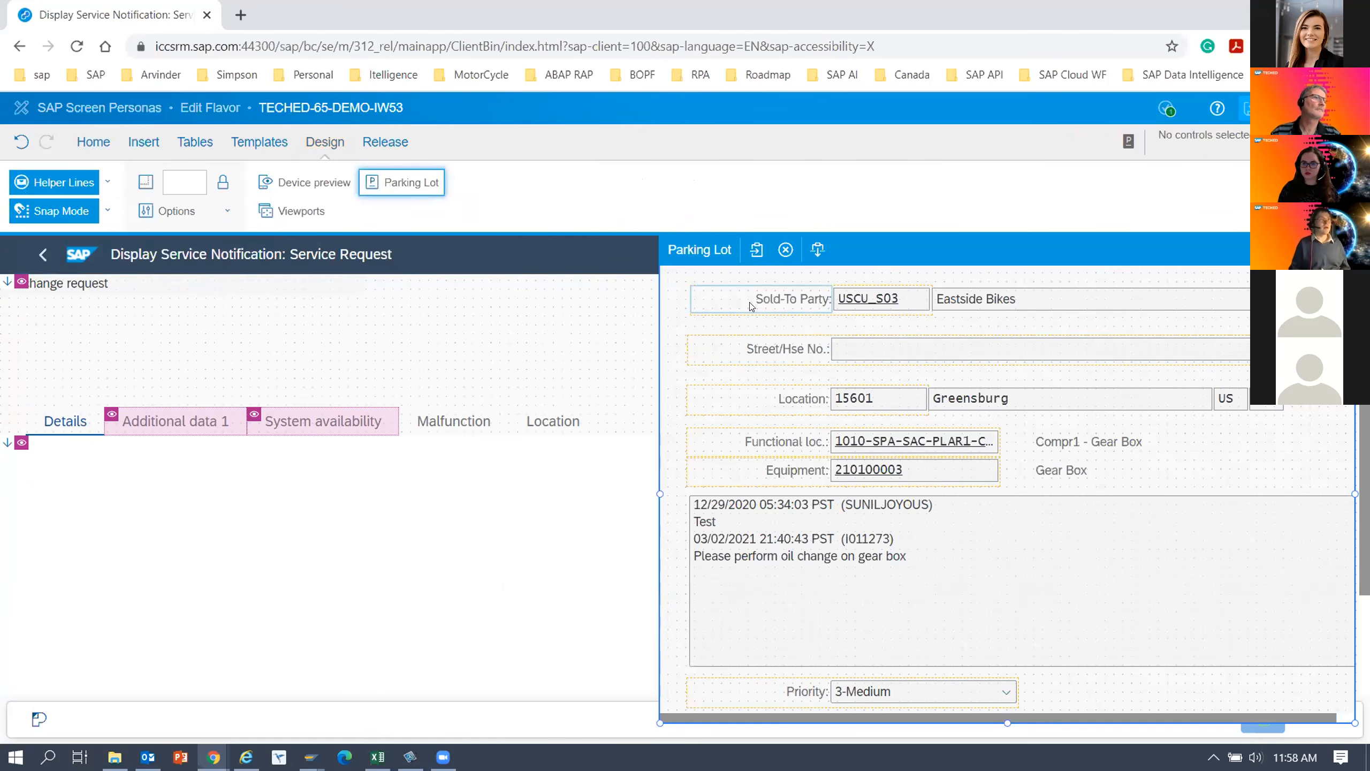
left_click_drag(871, 246, 923, 246)
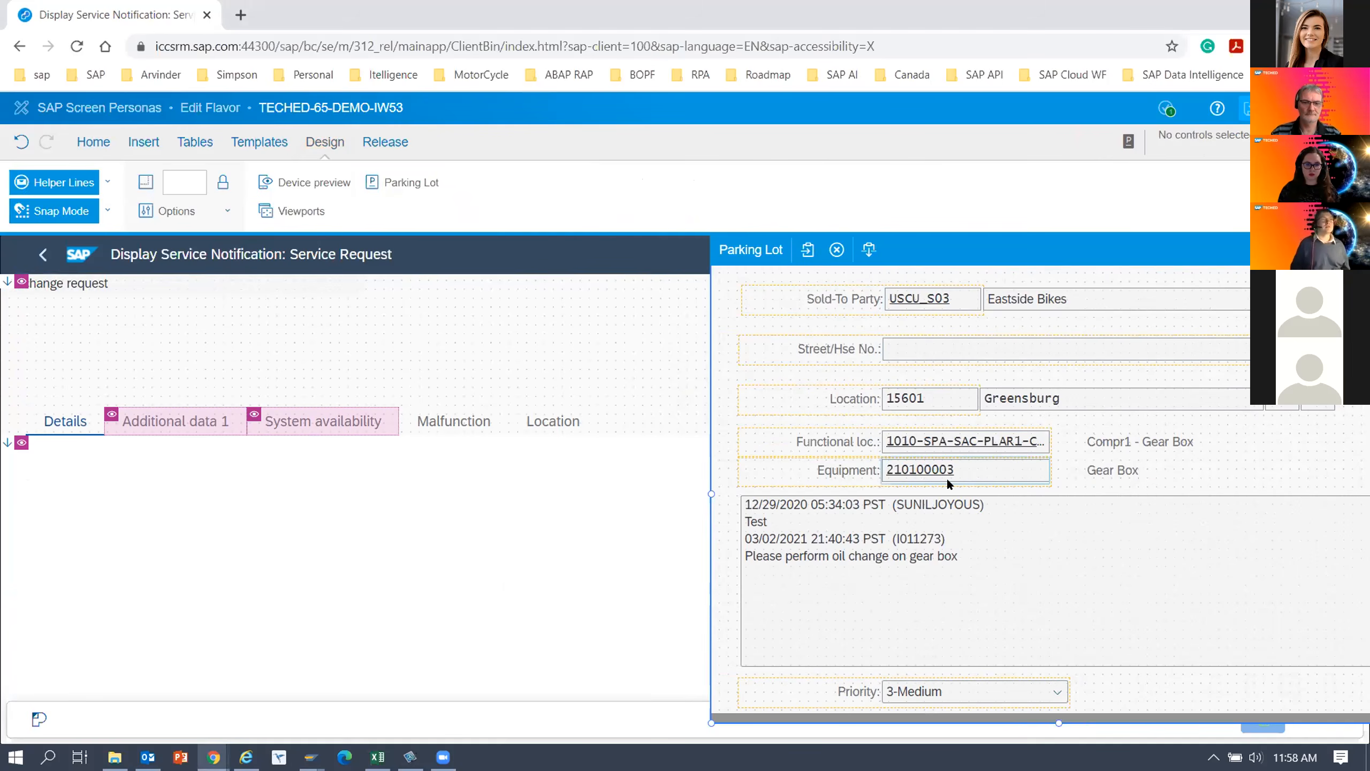
left_click(862, 533)
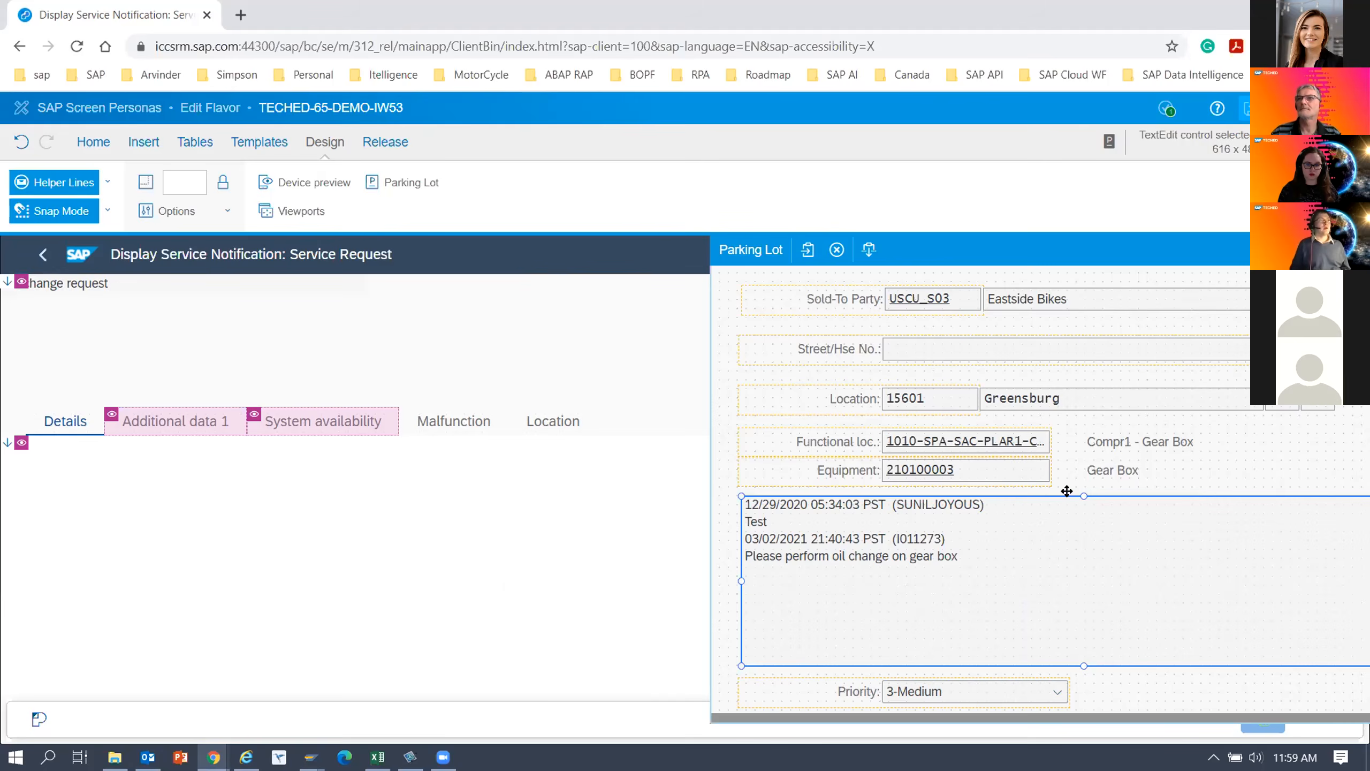
left_click_drag(1067, 492, 319, 449)
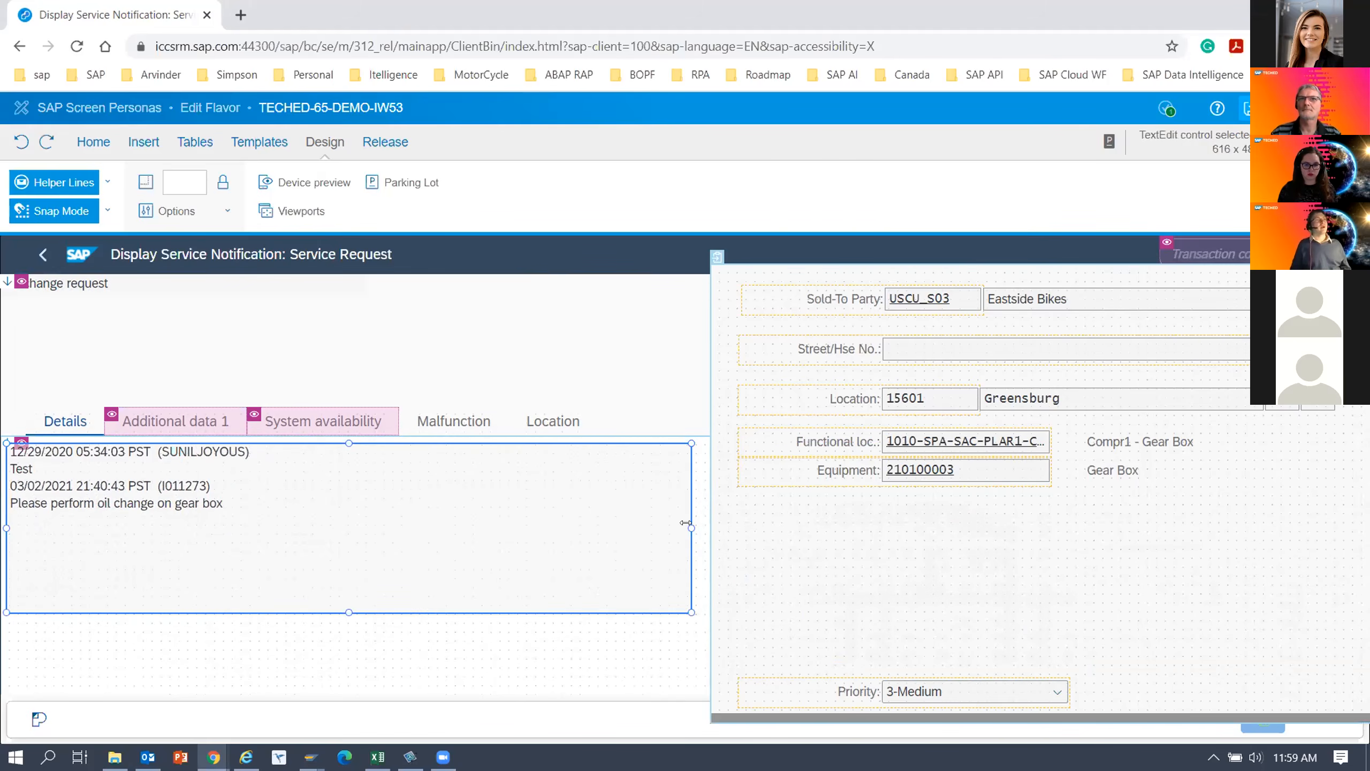
left_click_drag(688, 526, 404, 518)
left_click_drag(218, 612, 230, 558)
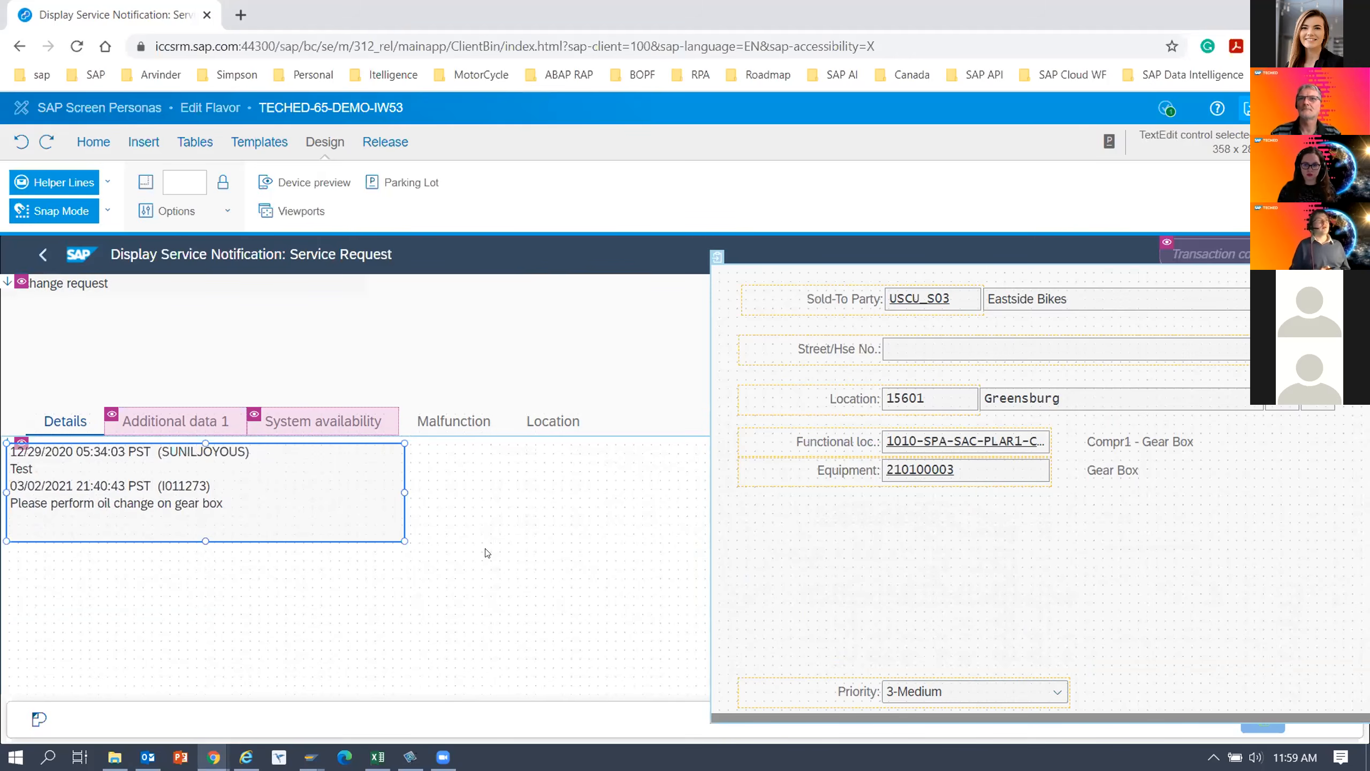
Move the Equipment label from the parking lot to directly below the notification description, at about top 14, left 5.
mouse_move(883, 496)
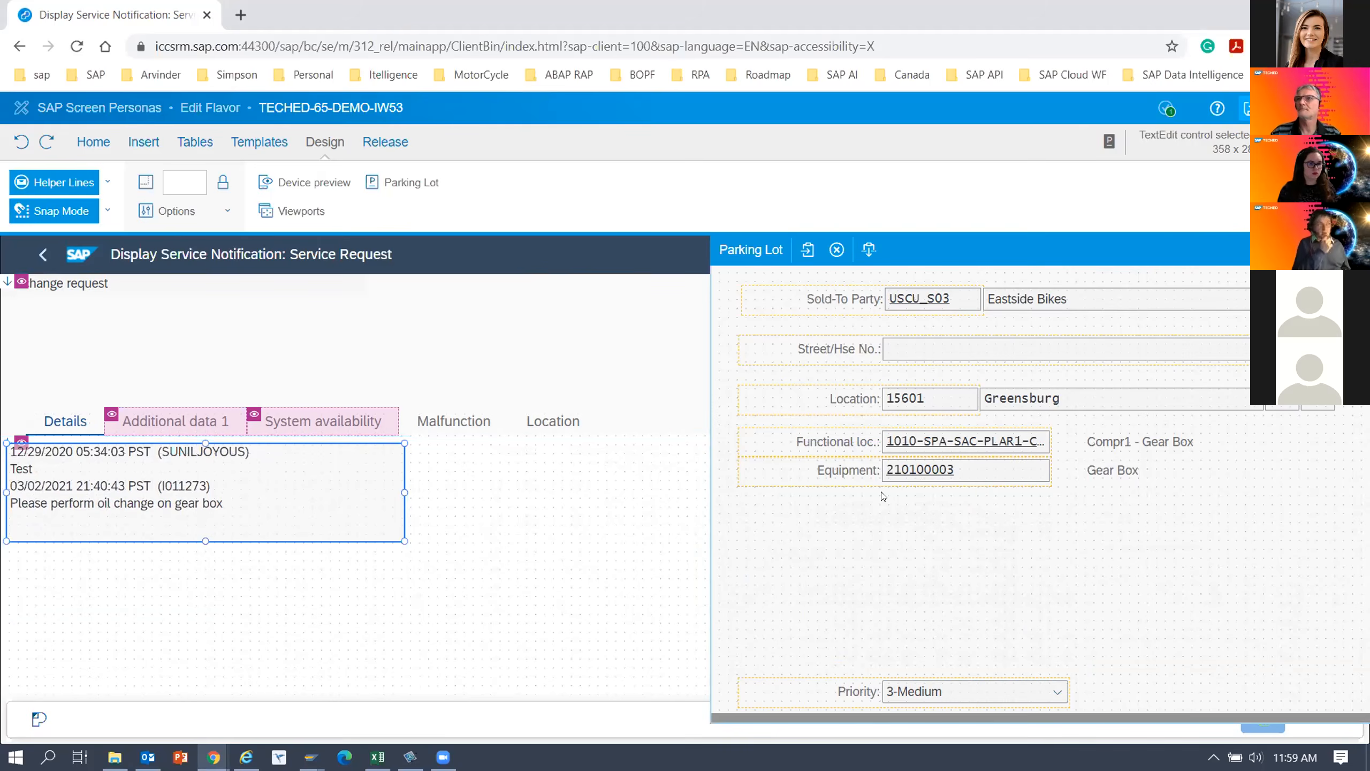
left_click(852, 474)
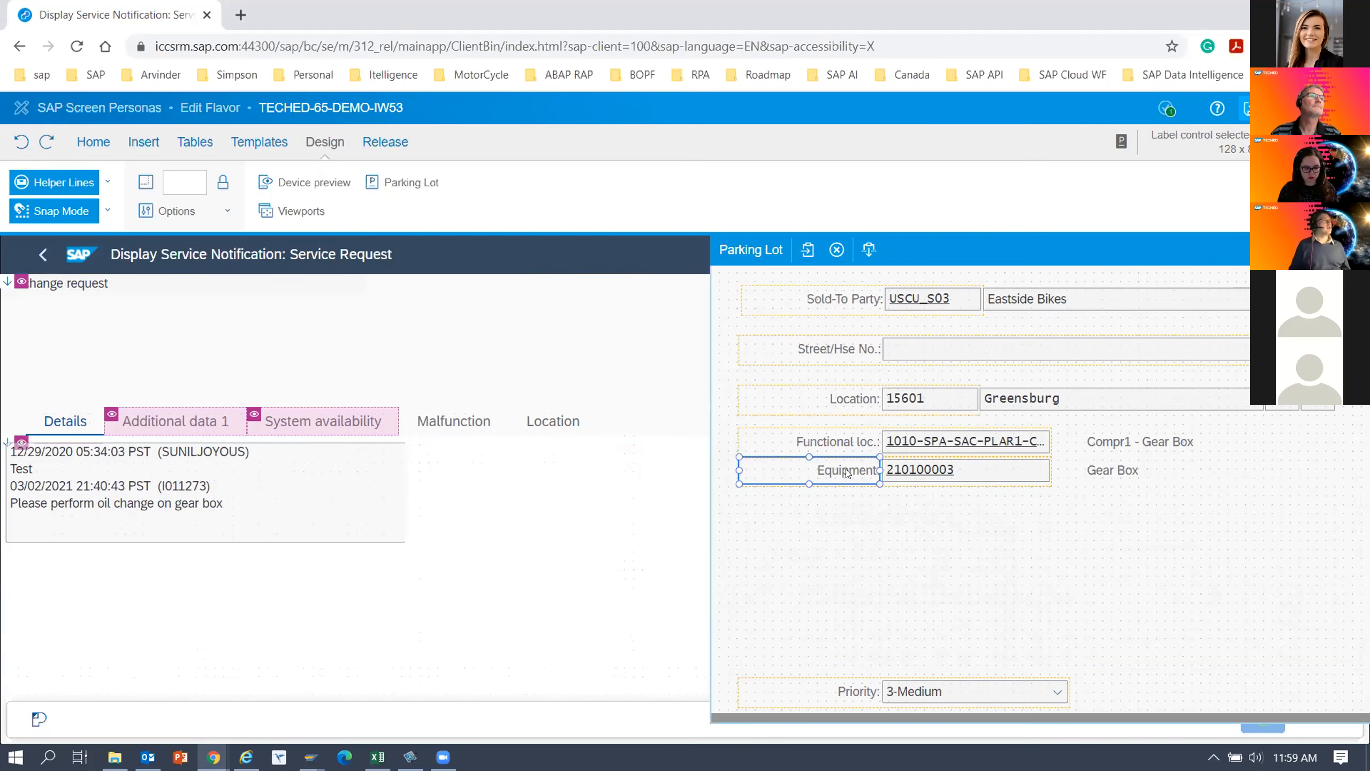
left_click_drag(842, 466, 132, 429)
left_click_drag(145, 350, 102, 310)
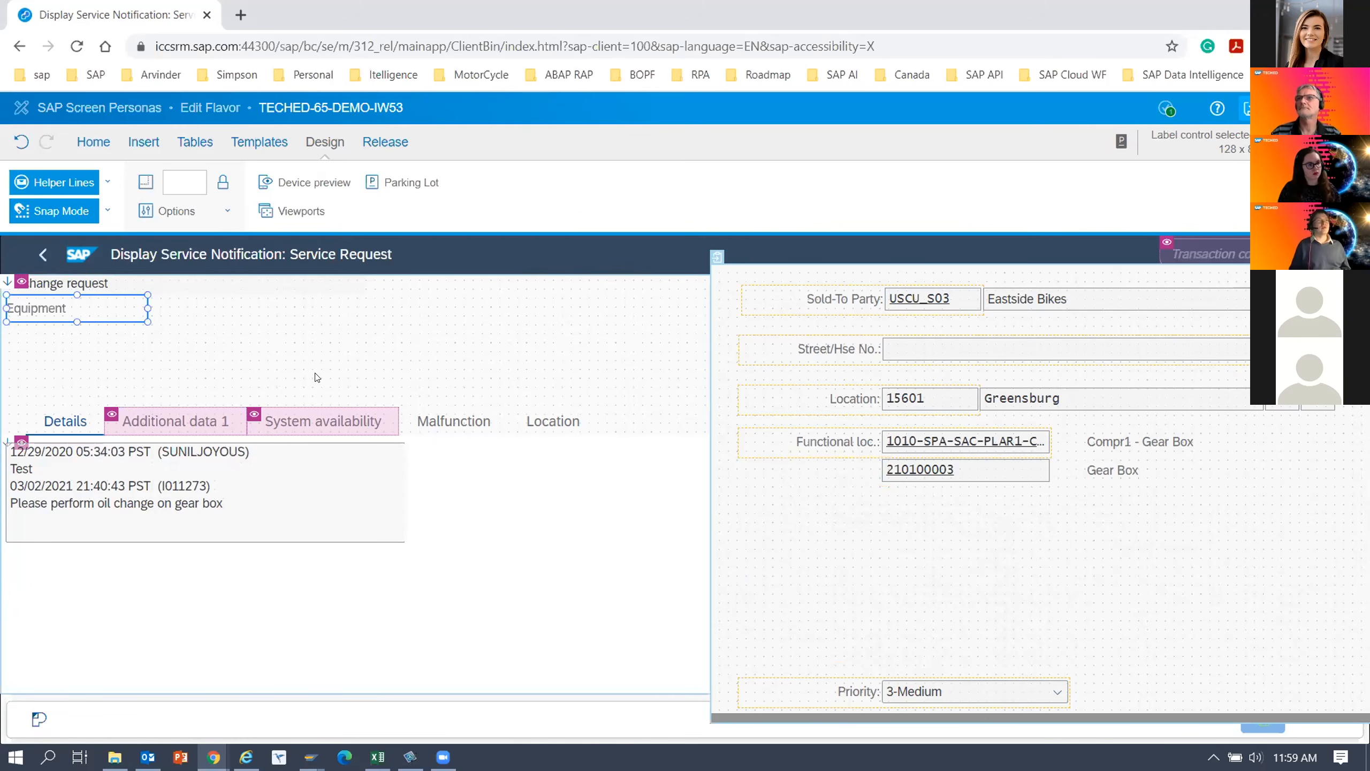
Move the Gear Box description from the parking lot to below the Equipment label, and the equipment number field to beside that label.
left_click(938, 472)
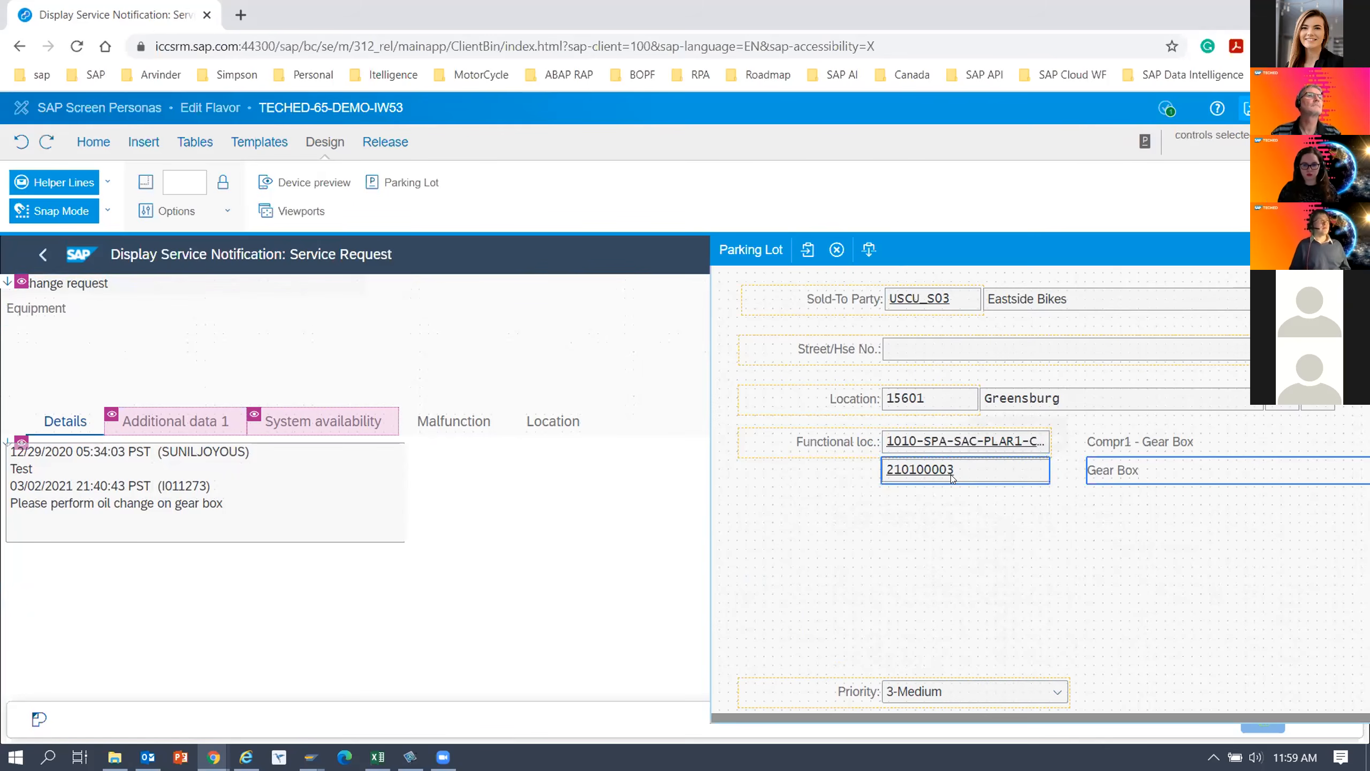
left_click_drag(1094, 469, 52, 329)
left_click(934, 476)
left_click(933, 477)
left_click_drag(875, 449, 362, 330)
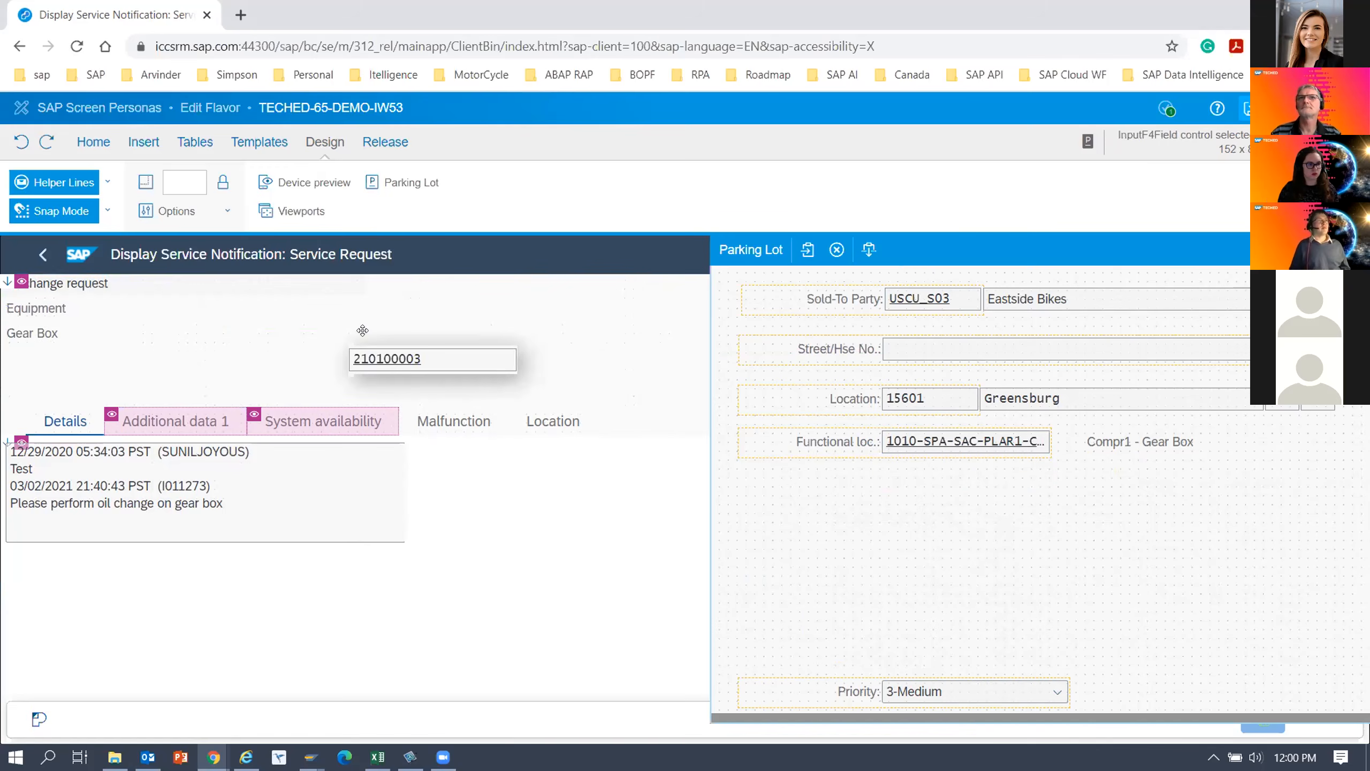
left_click_drag(167, 294, 139, 295)
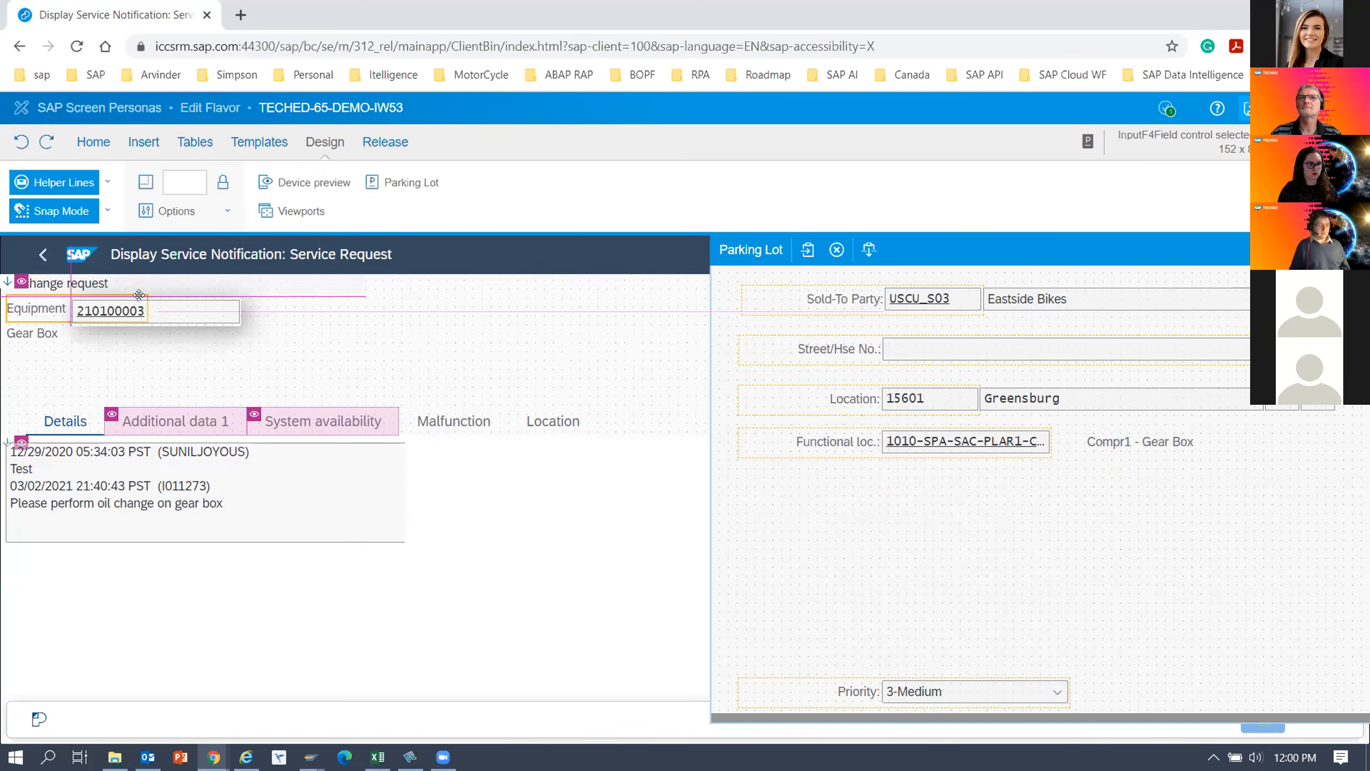
left_click(229, 363)
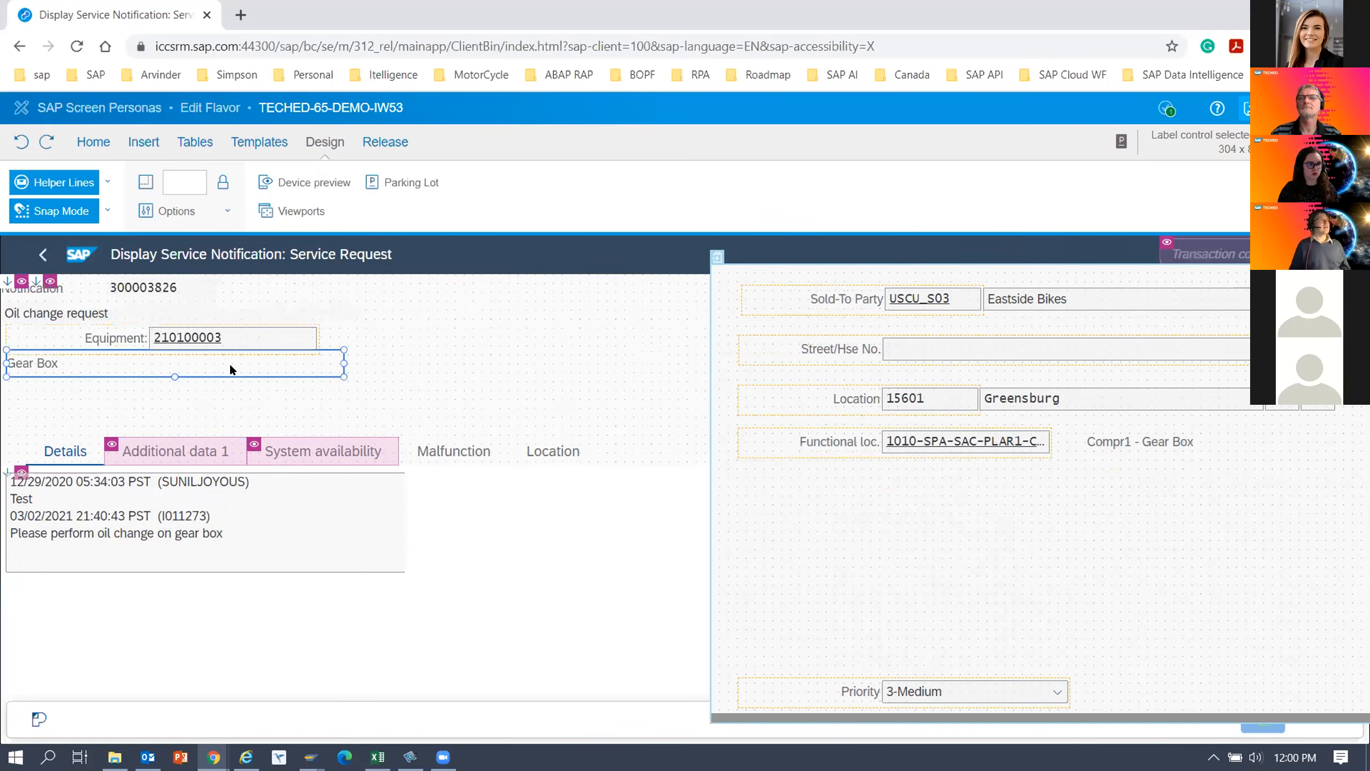
left_click(107, 339)
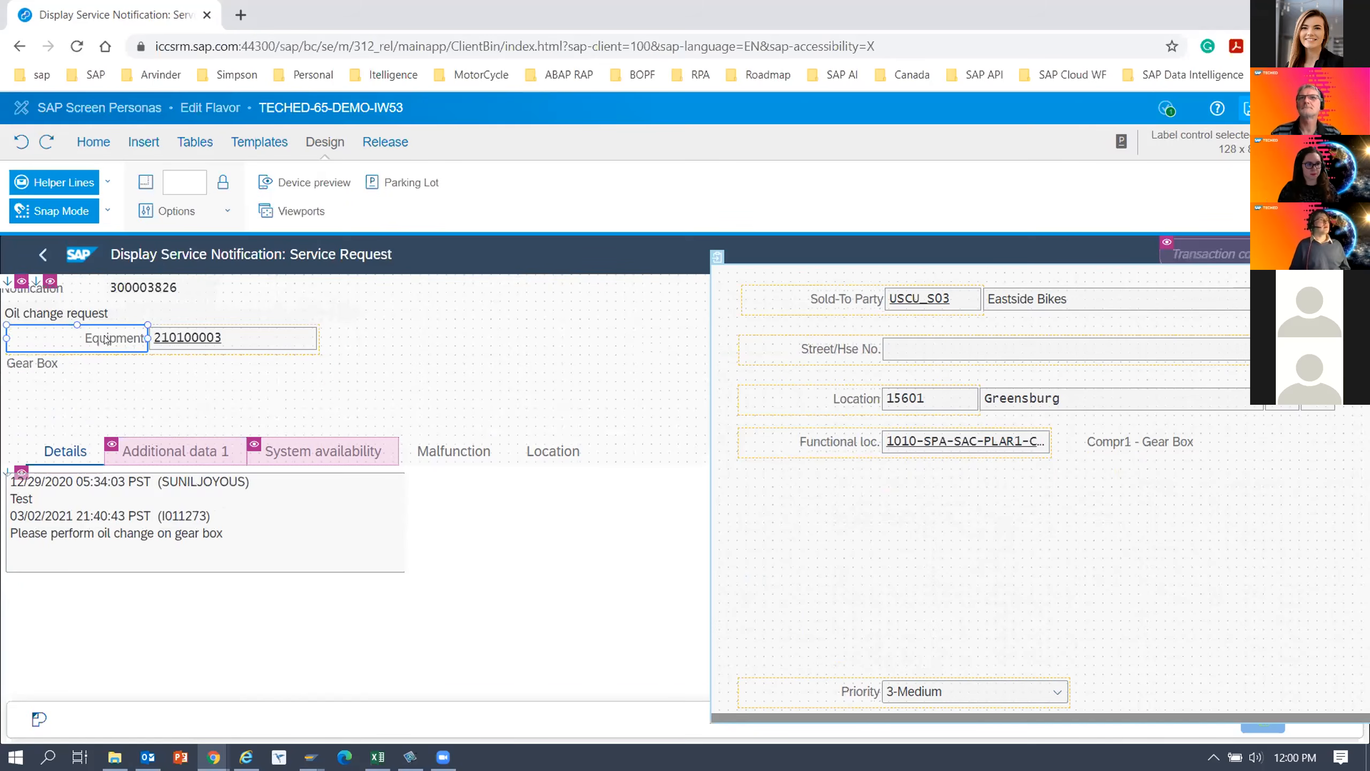
right_click(107, 339)
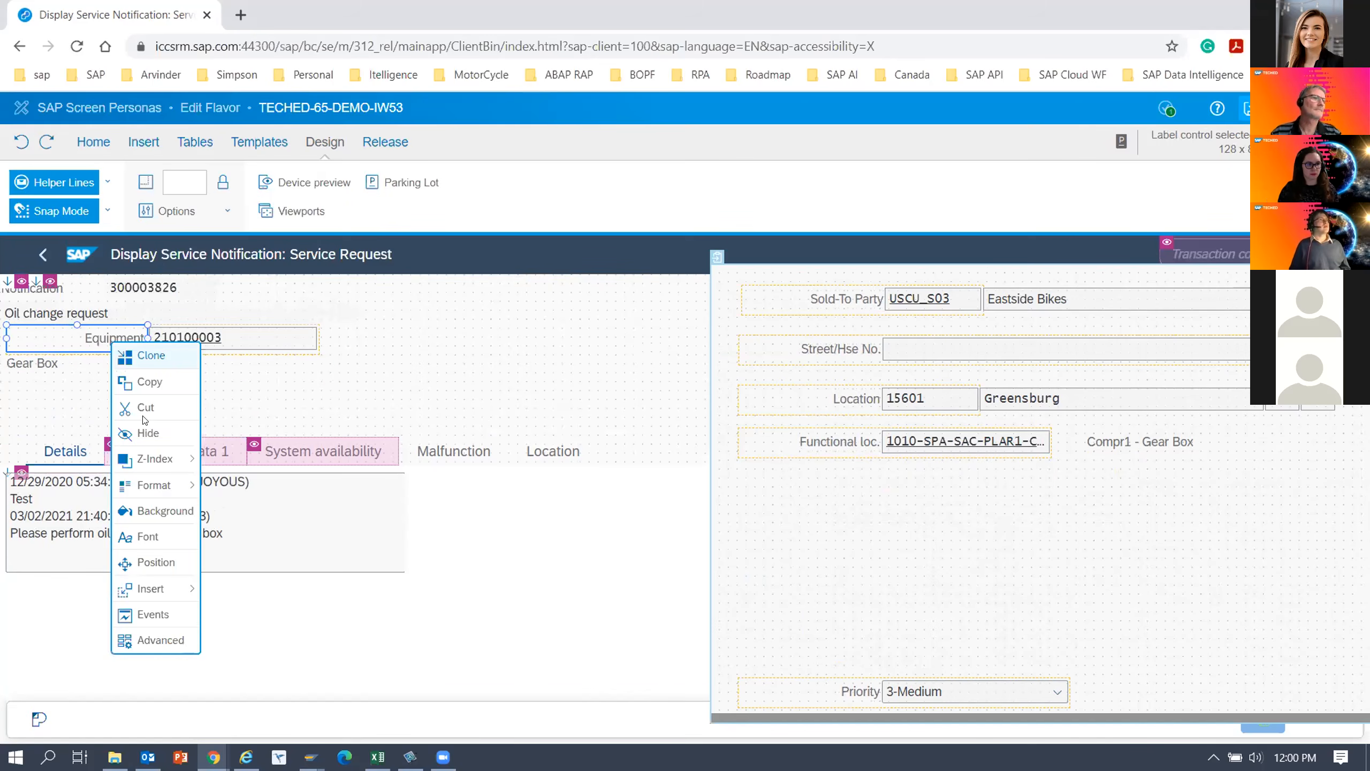
mouse_move(160, 485)
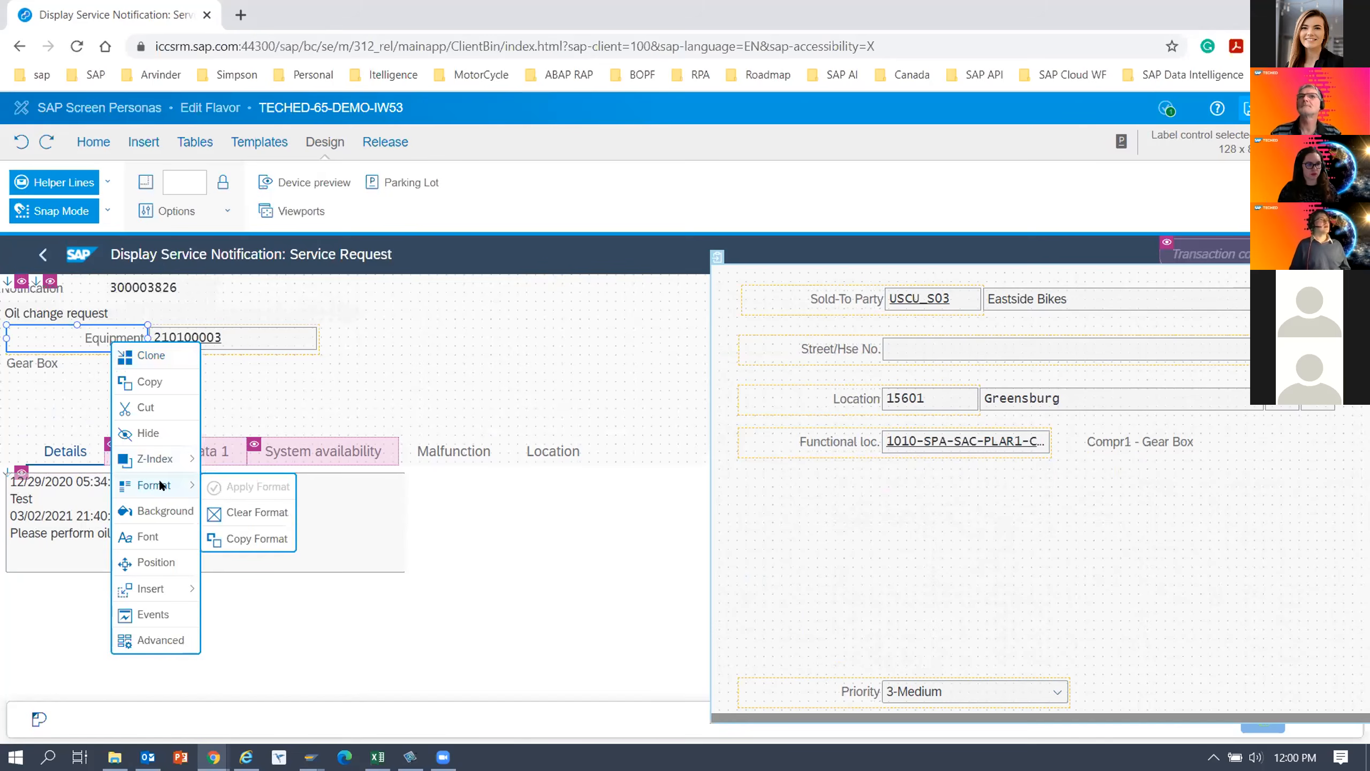
left_click(116, 340)
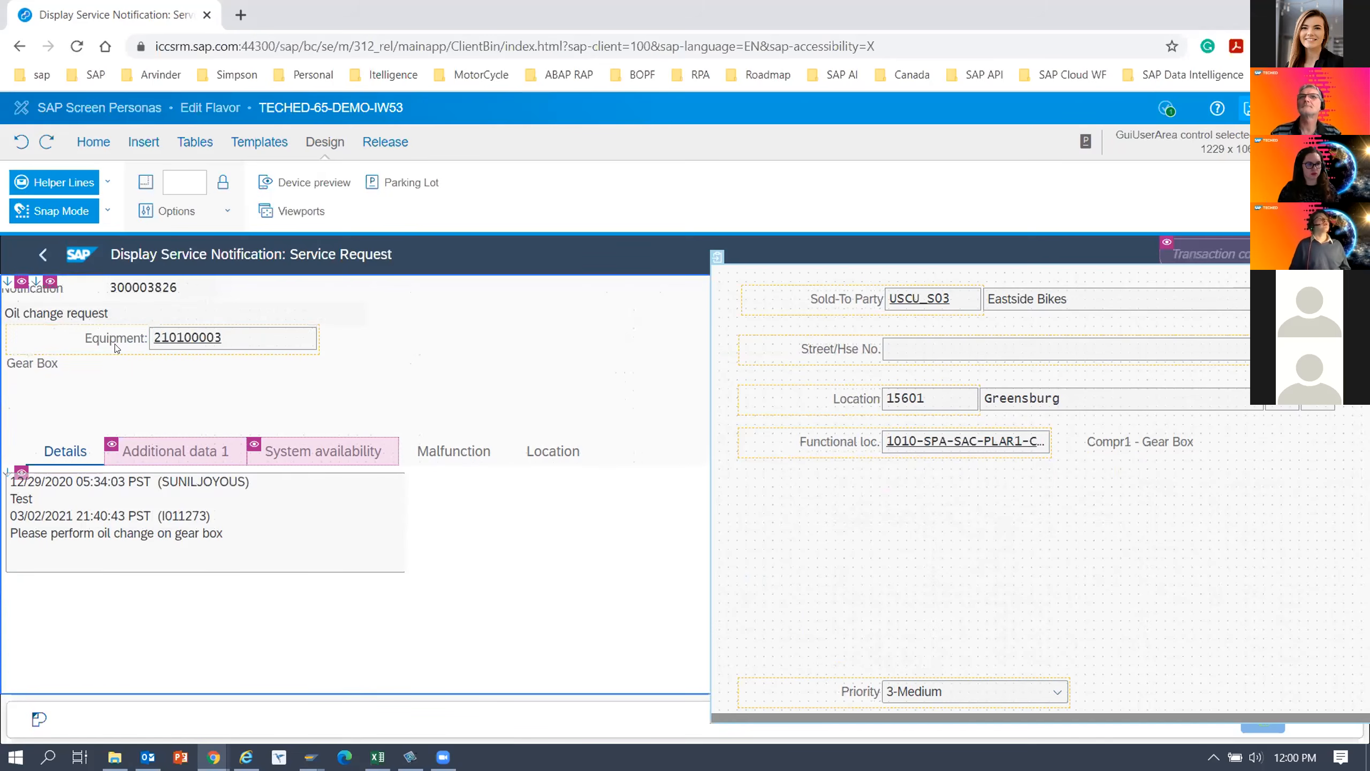
Remove the Equipment label's association with its field and make the label bold.
left_click(94, 141)
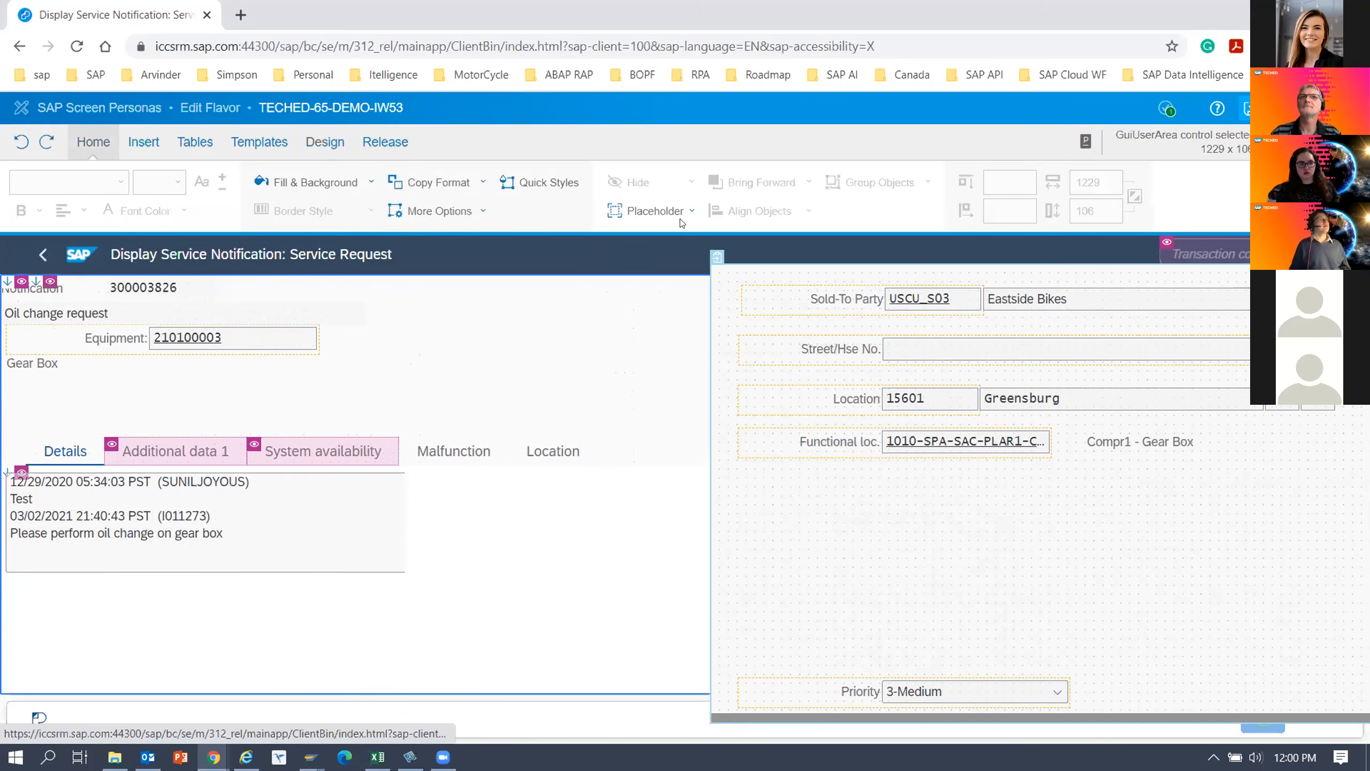
left_click(130, 338)
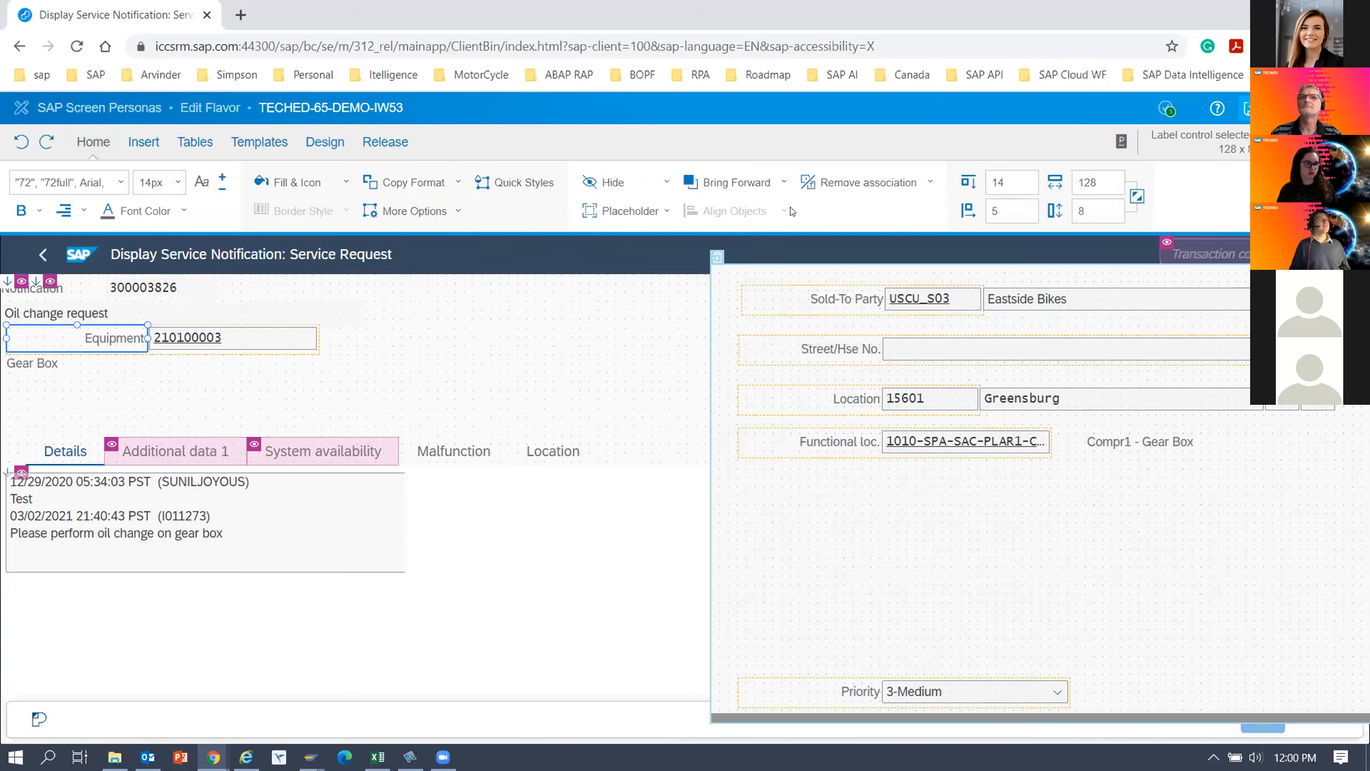
left_click(857, 185)
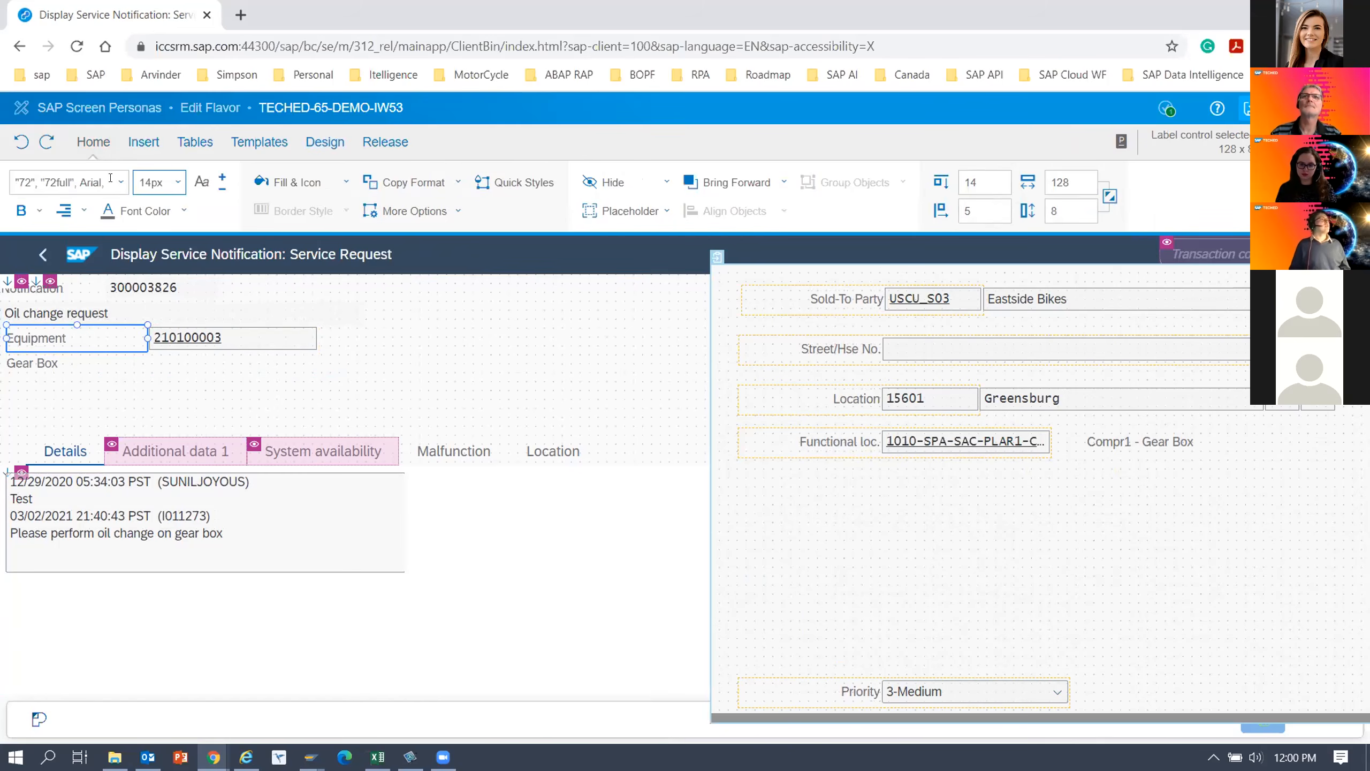
left_click(40, 210)
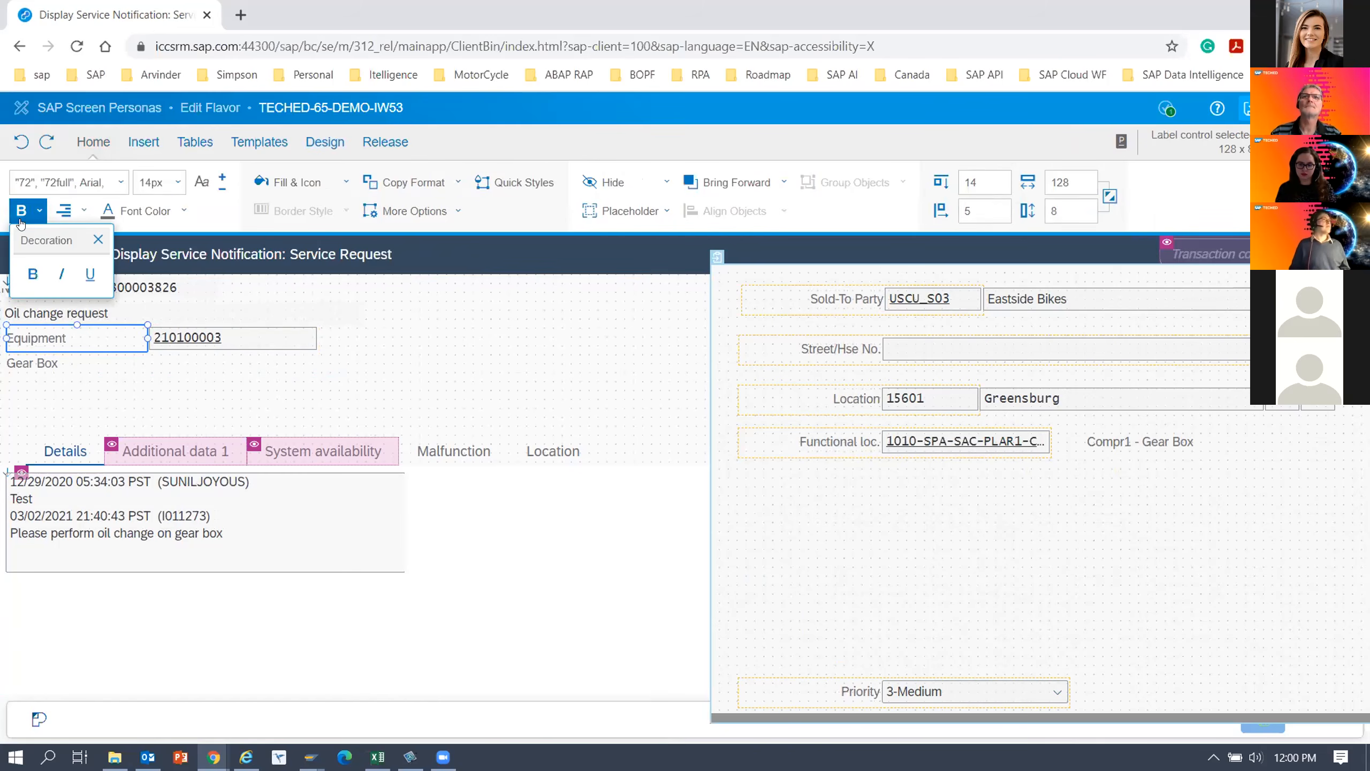
left_click(33, 273)
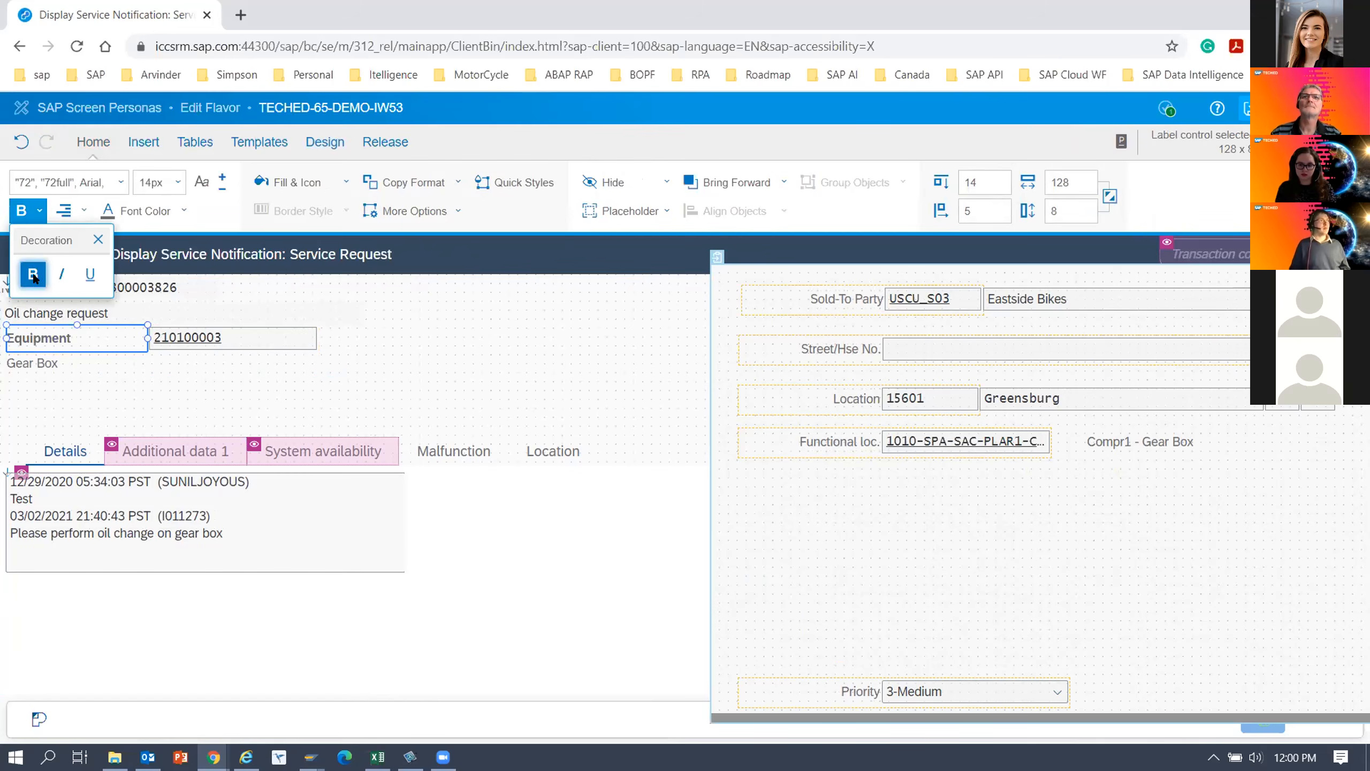
left_click(463, 366)
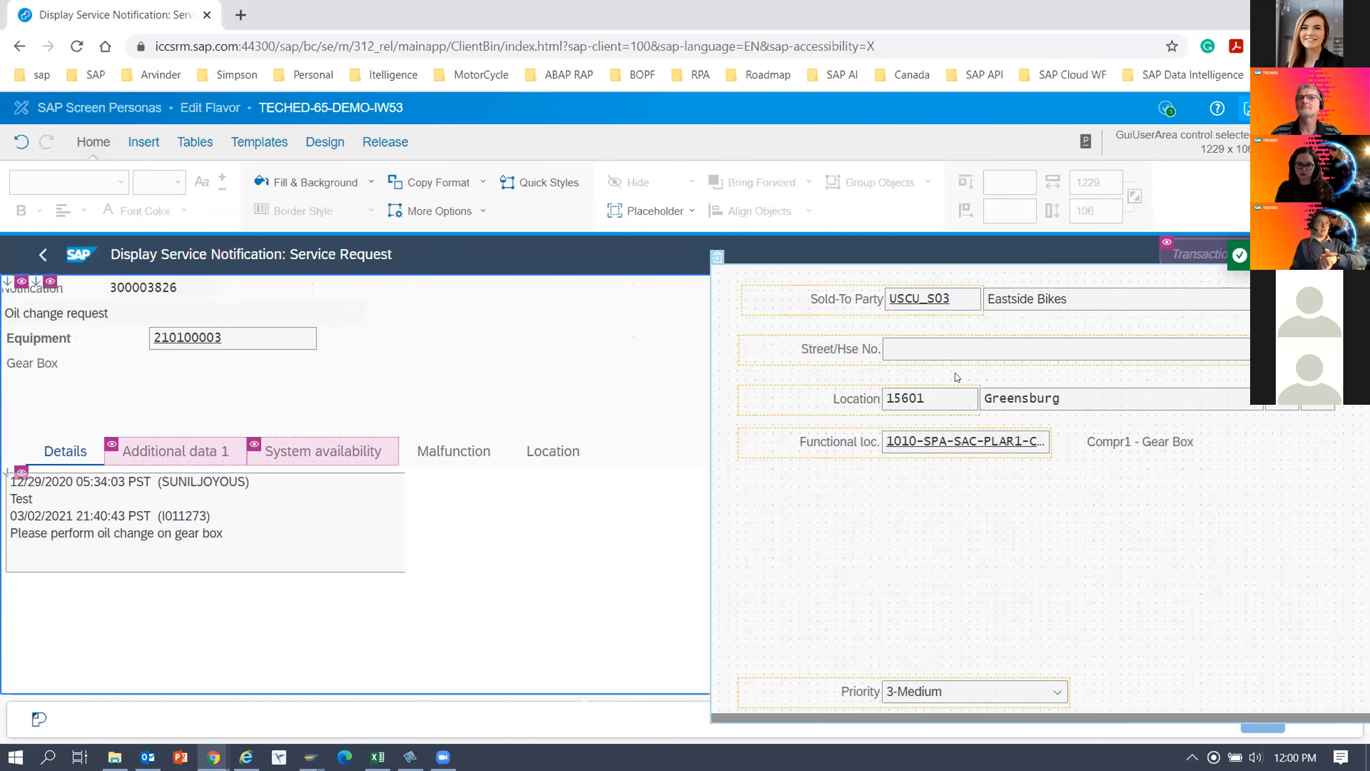
Move the Sold-To Party label from the parking lot into the Details tab below the long text box, at about top 32, left 5.
mouse_move(989, 371)
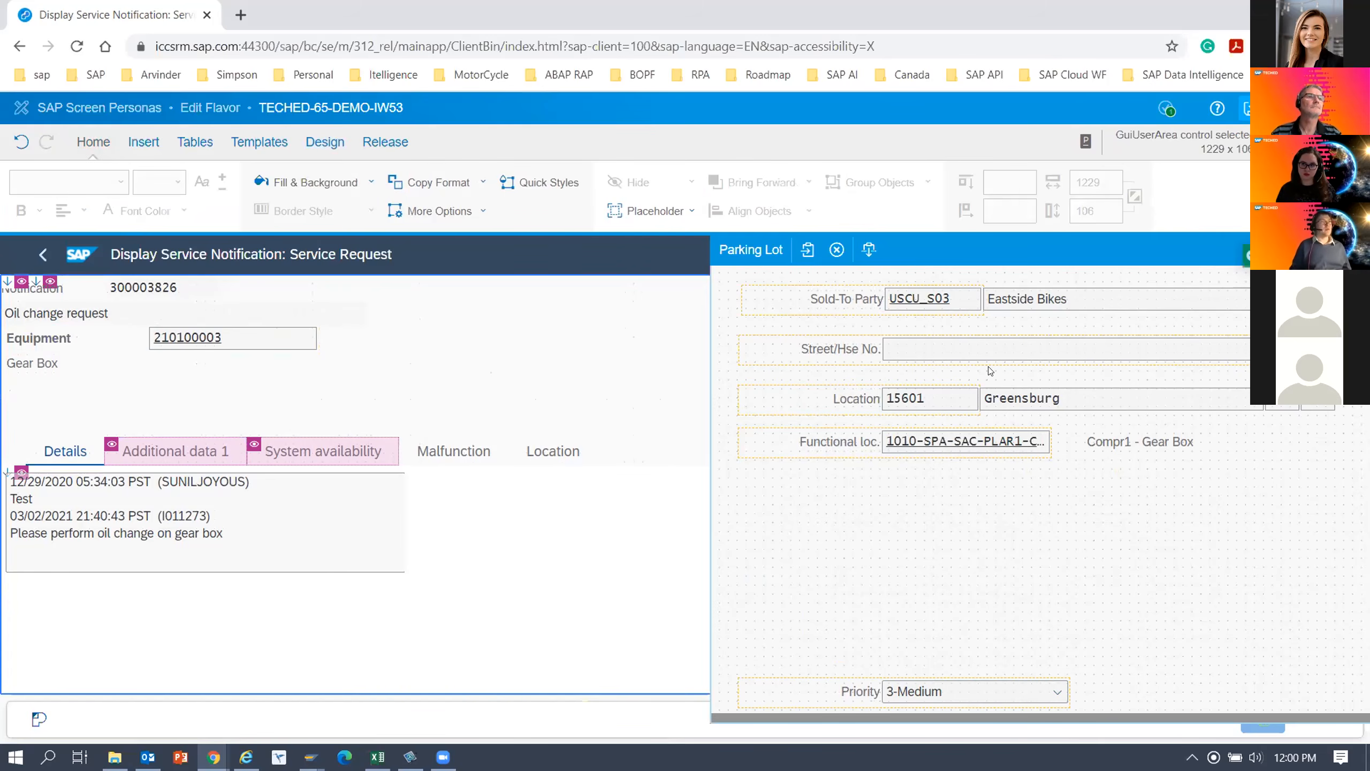
left_click(836, 305)
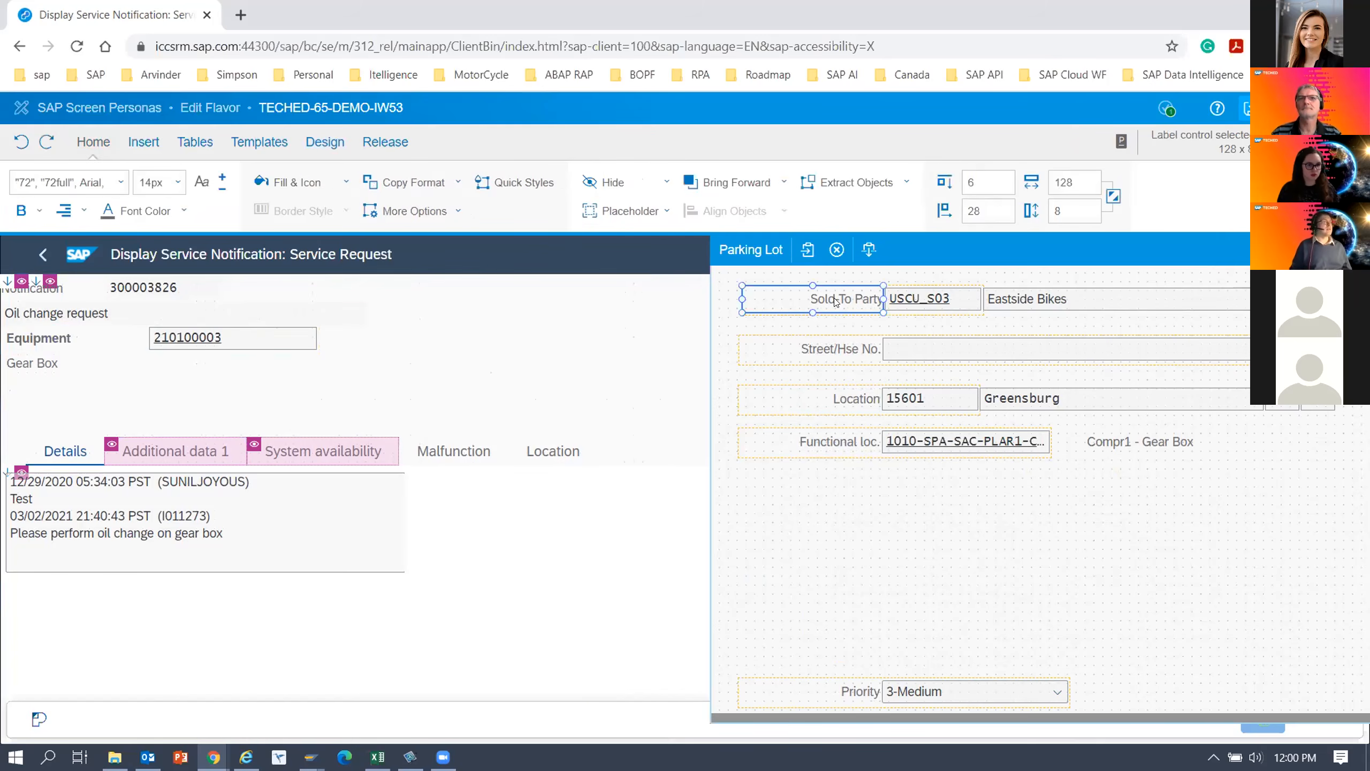
left_click_drag(212, 376, 101, 602)
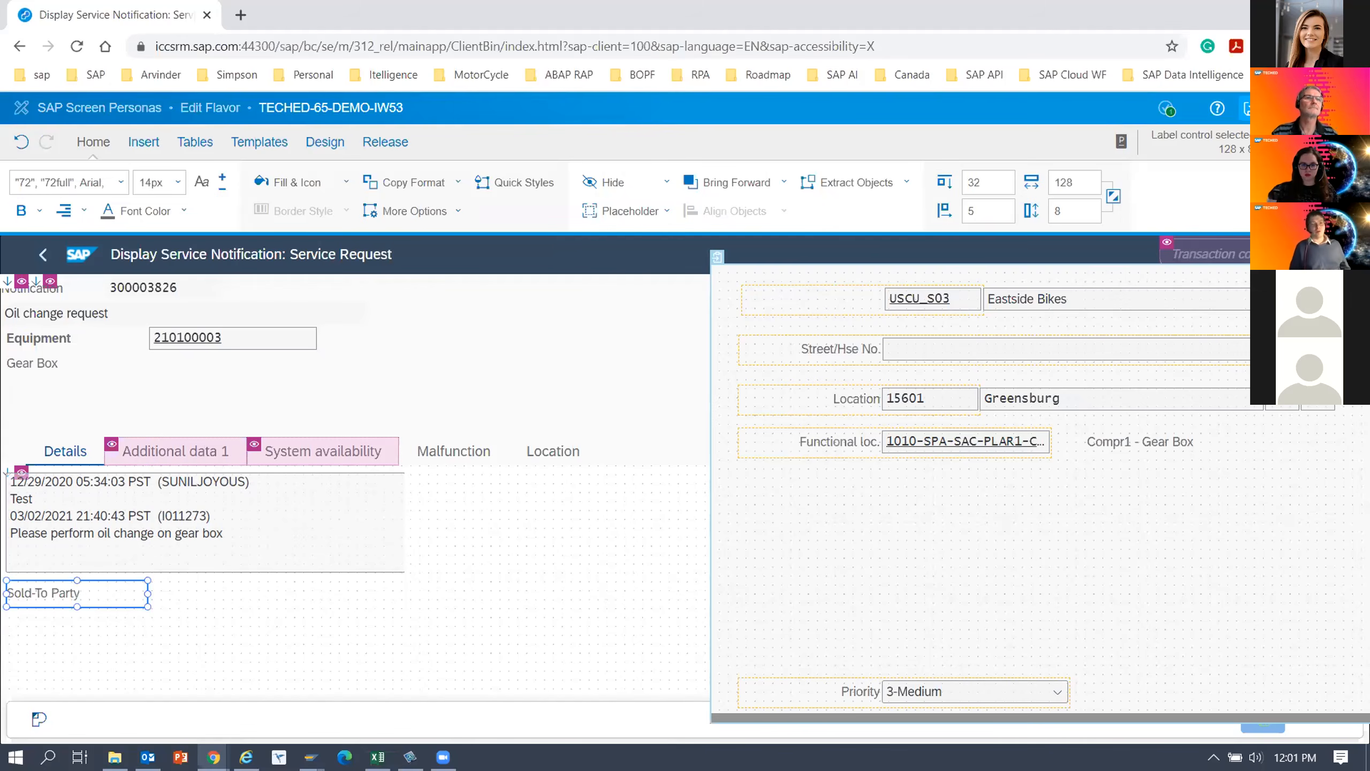
Move the Sold-To Party number field from the parking lot to below its label, and the Eastside Bikes name field to beside that label.
left_click(929, 300)
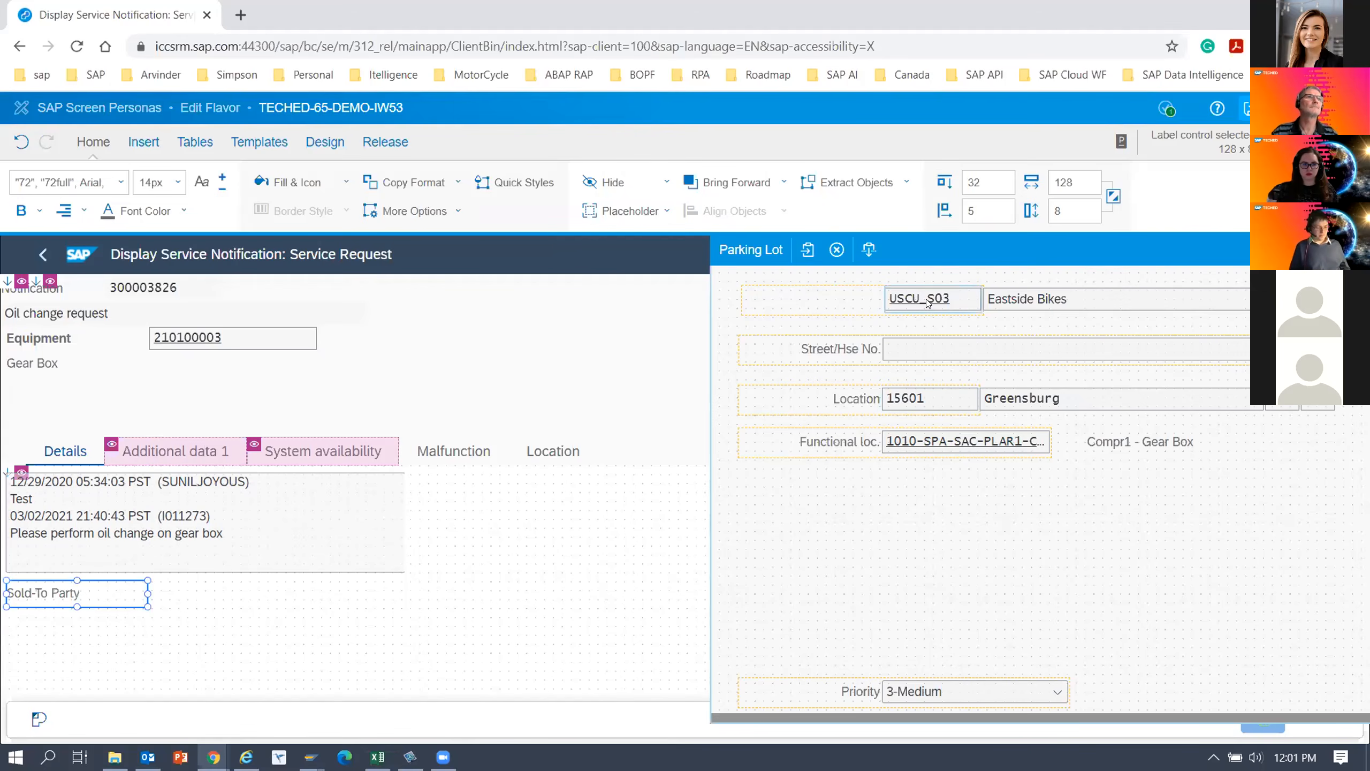
left_click_drag(929, 300, 41, 621)
left_click(73, 609)
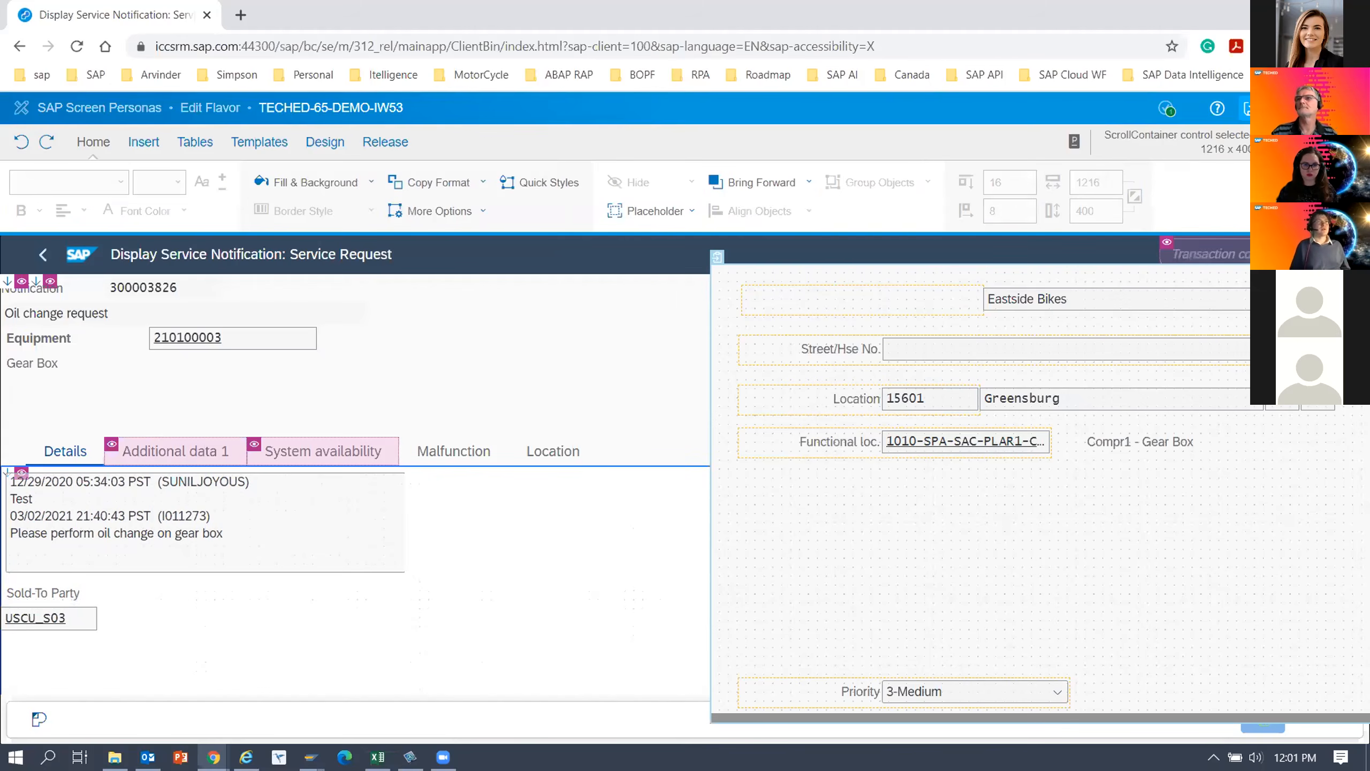
left_click_drag(1040, 312, 141, 627)
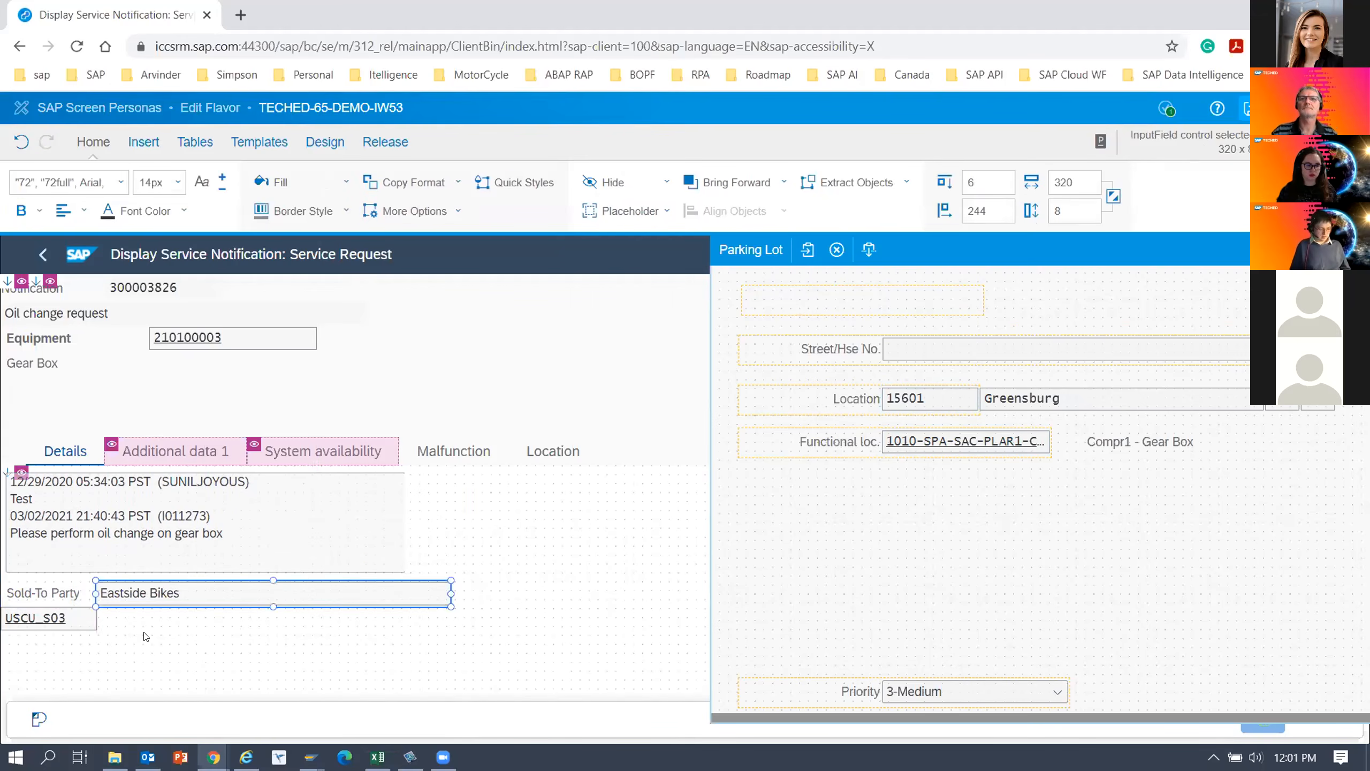
left_click(62, 598)
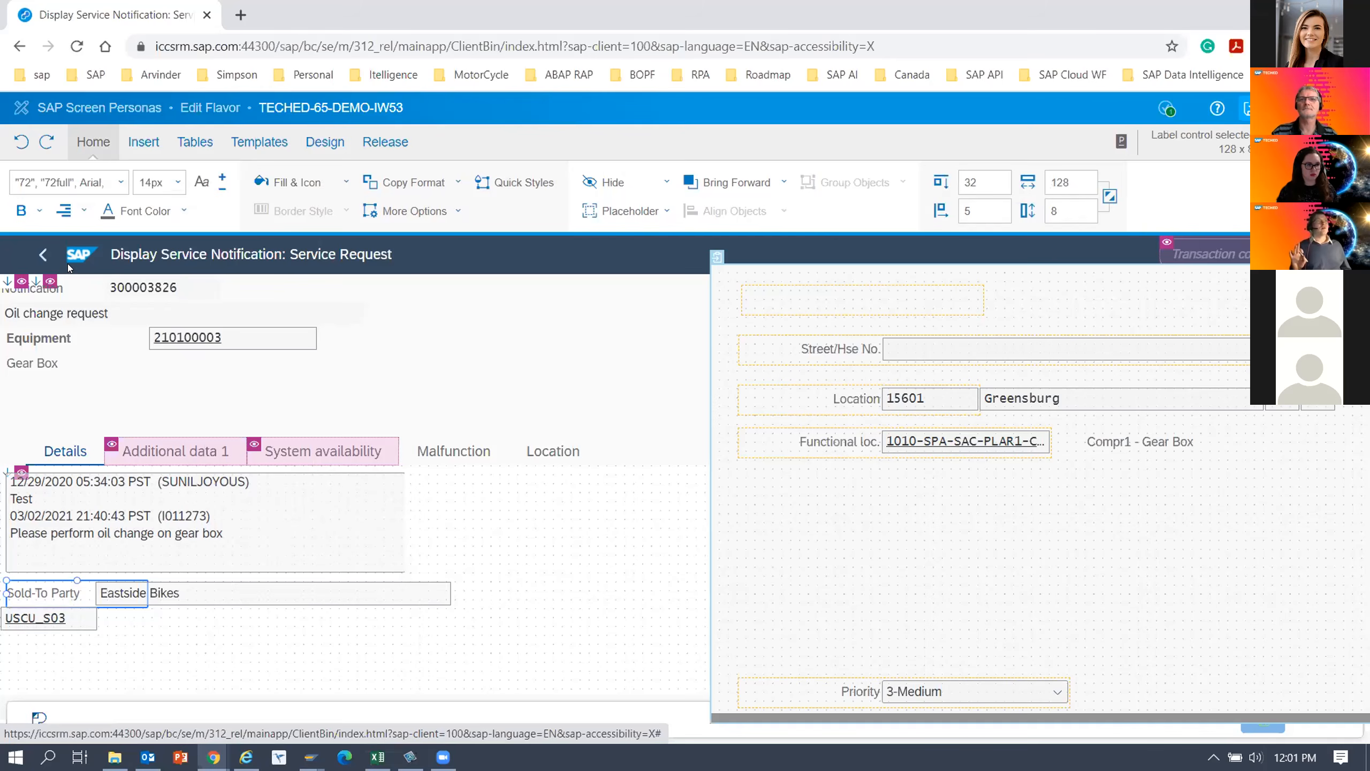
left_click(219, 634)
left_click(33, 596)
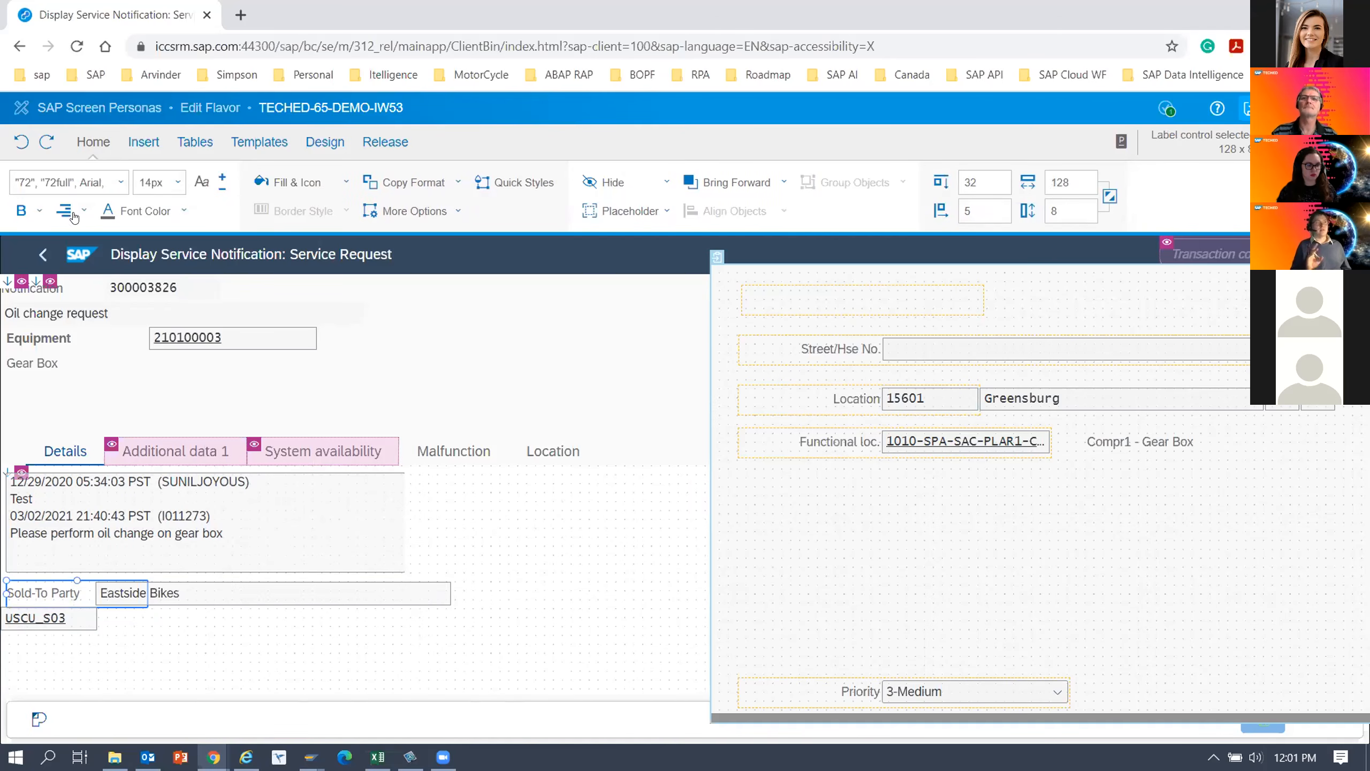
left_click(192, 627)
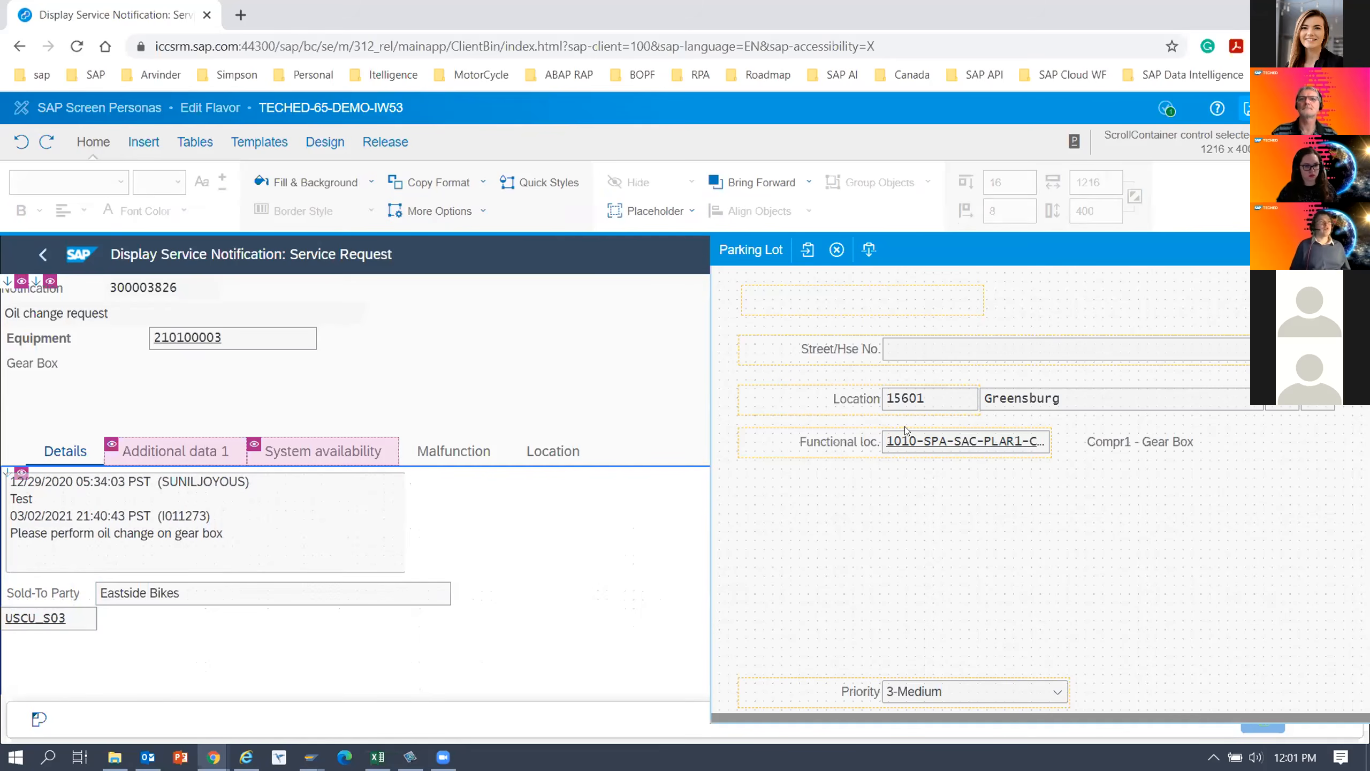
Move the Street/Hse No. label into the Details tab at top 47, left 3, and its field directly below at top 53, left 3.
mouse_move(920, 358)
left_mouse_down()
mouse_move(681, 508)
mouse_move(293, 625)
mouse_move(61, 657)
mouse_move(687, 533)
mouse_move(900, 366)
left_mouse_up()
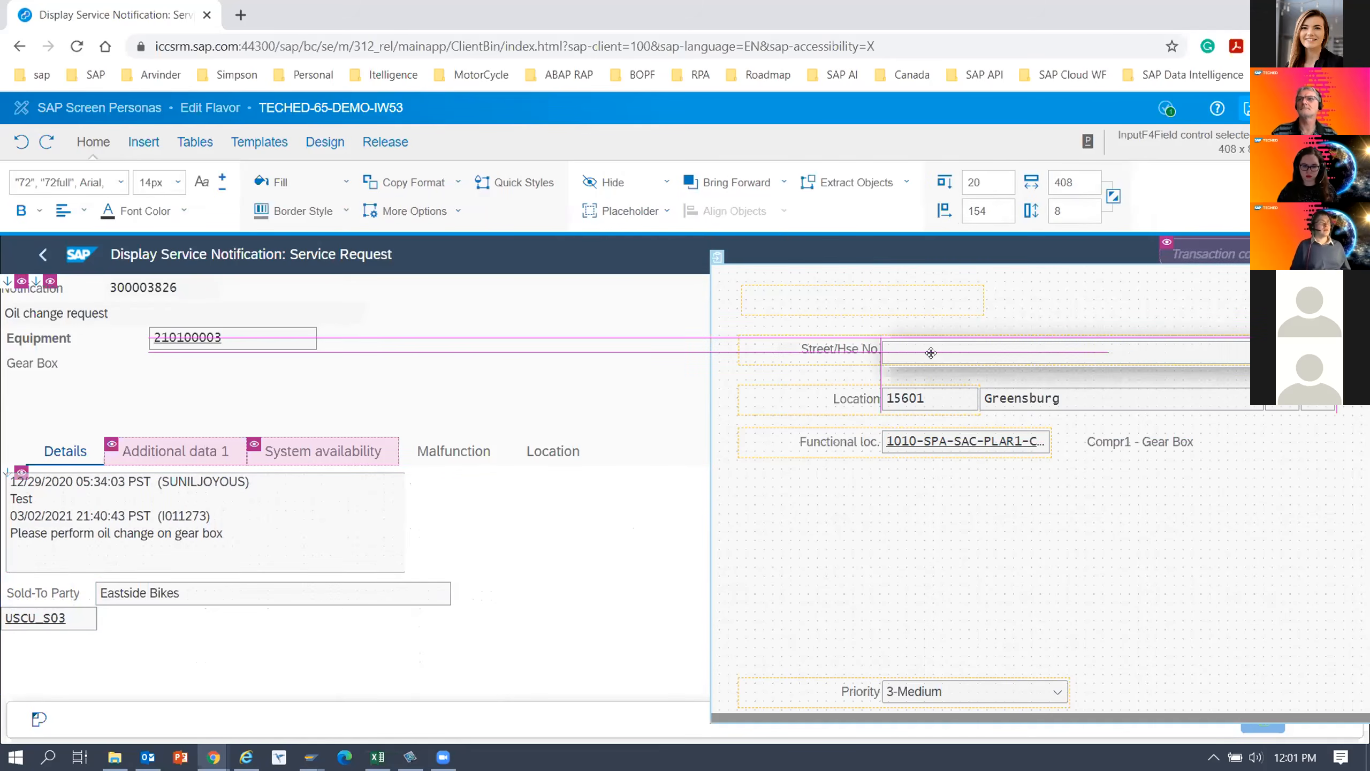
mouse_move(120, 661)
left_mouse_down()
mouse_move(97, 652)
mouse_move(106, 662)
left_mouse_up()
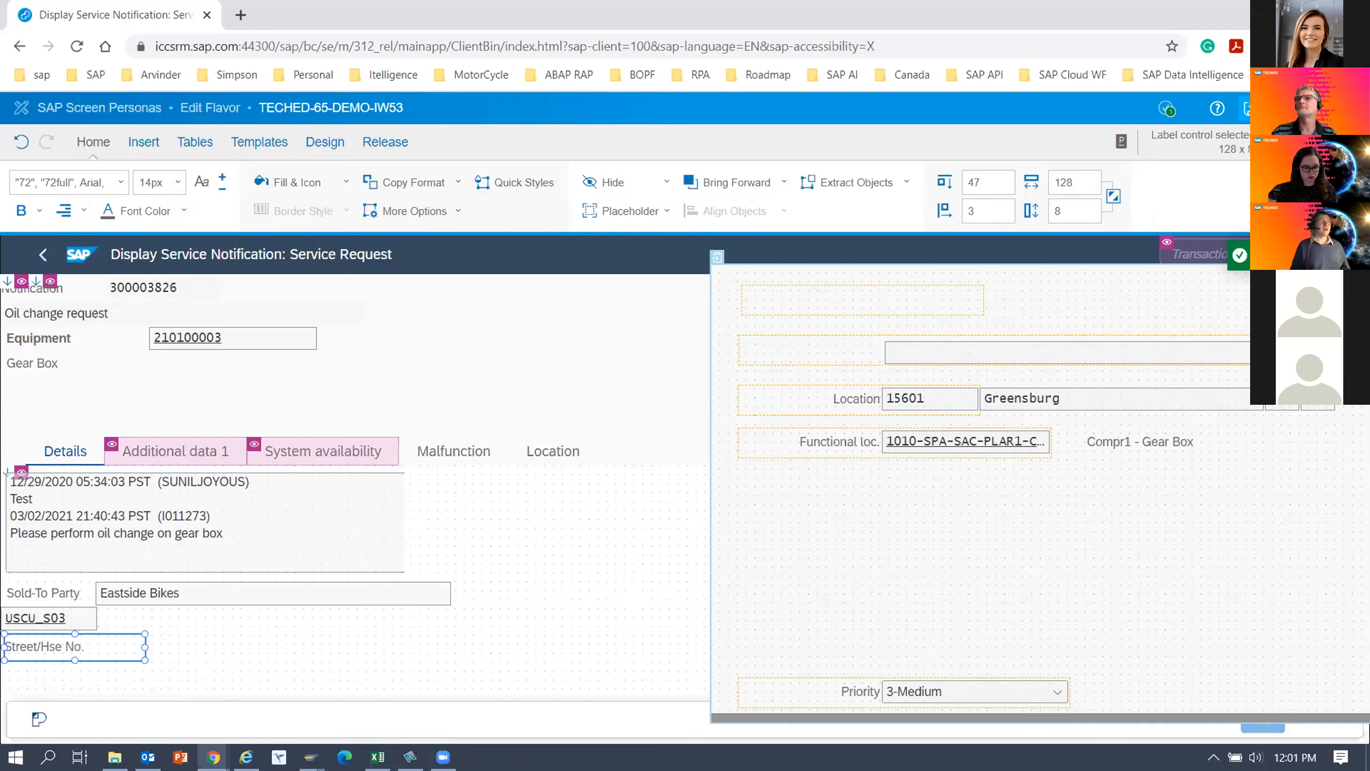
left_click_drag(977, 355, 191, 650)
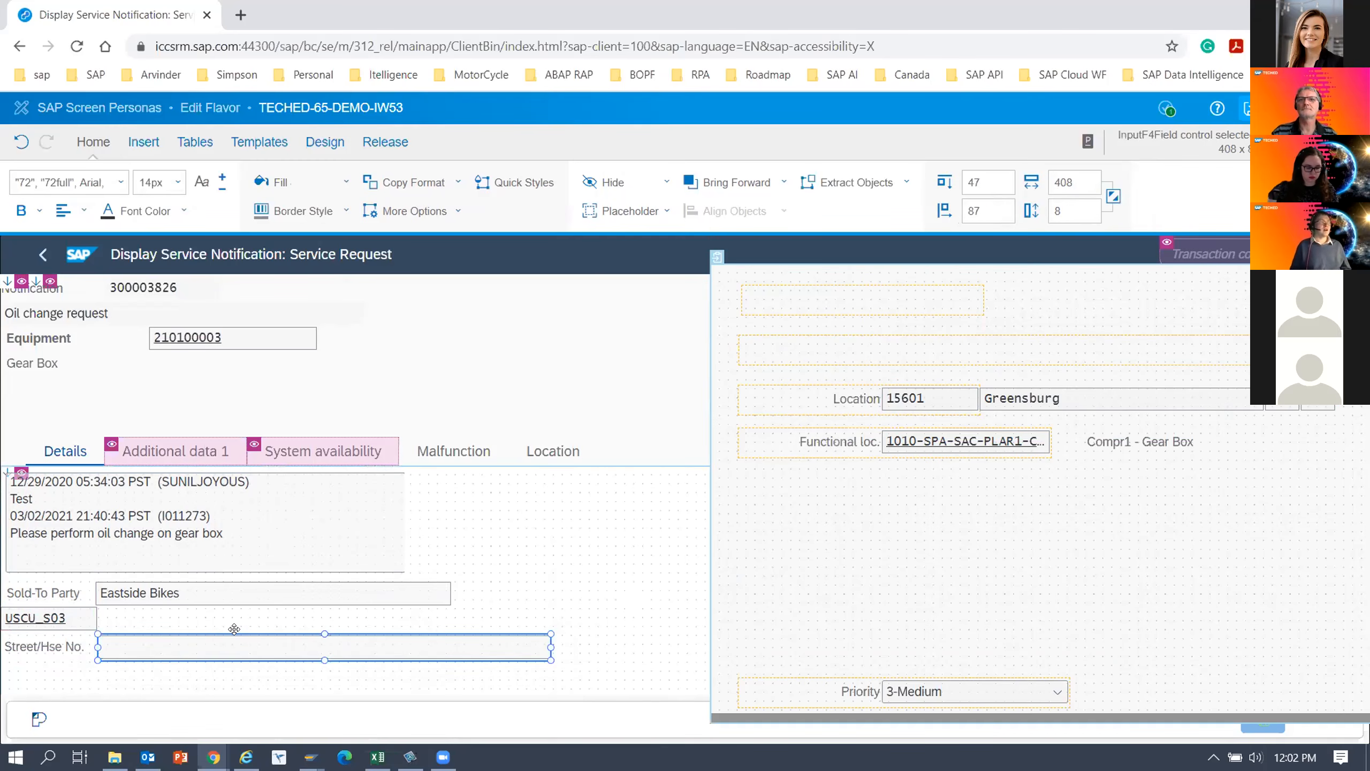
left_click_drag(234, 633, 142, 662)
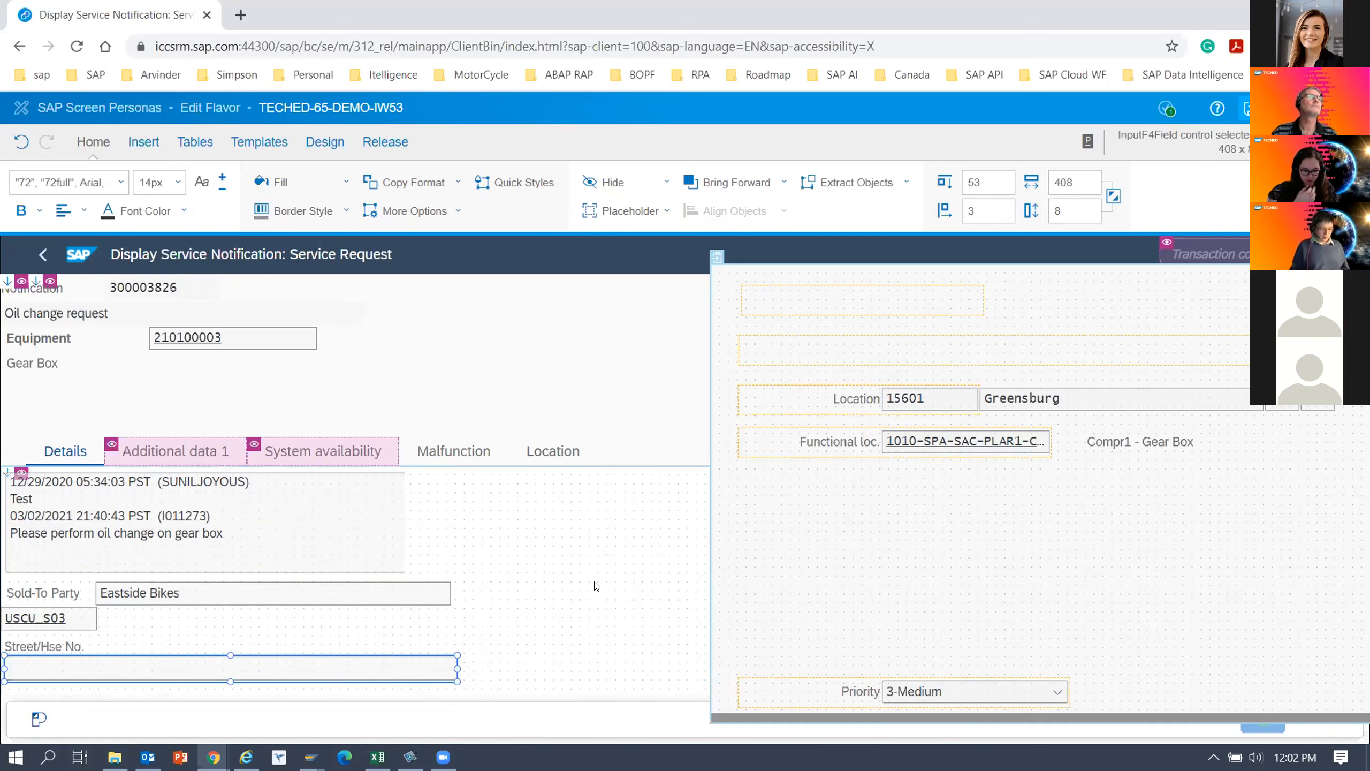
Move the Location label to top 62, left 6 in the Details tab, and the city field to top 68, left 3 with width 110.
left_click_drag(857, 399, 75, 587)
scroll(542, 575, "down", 3)
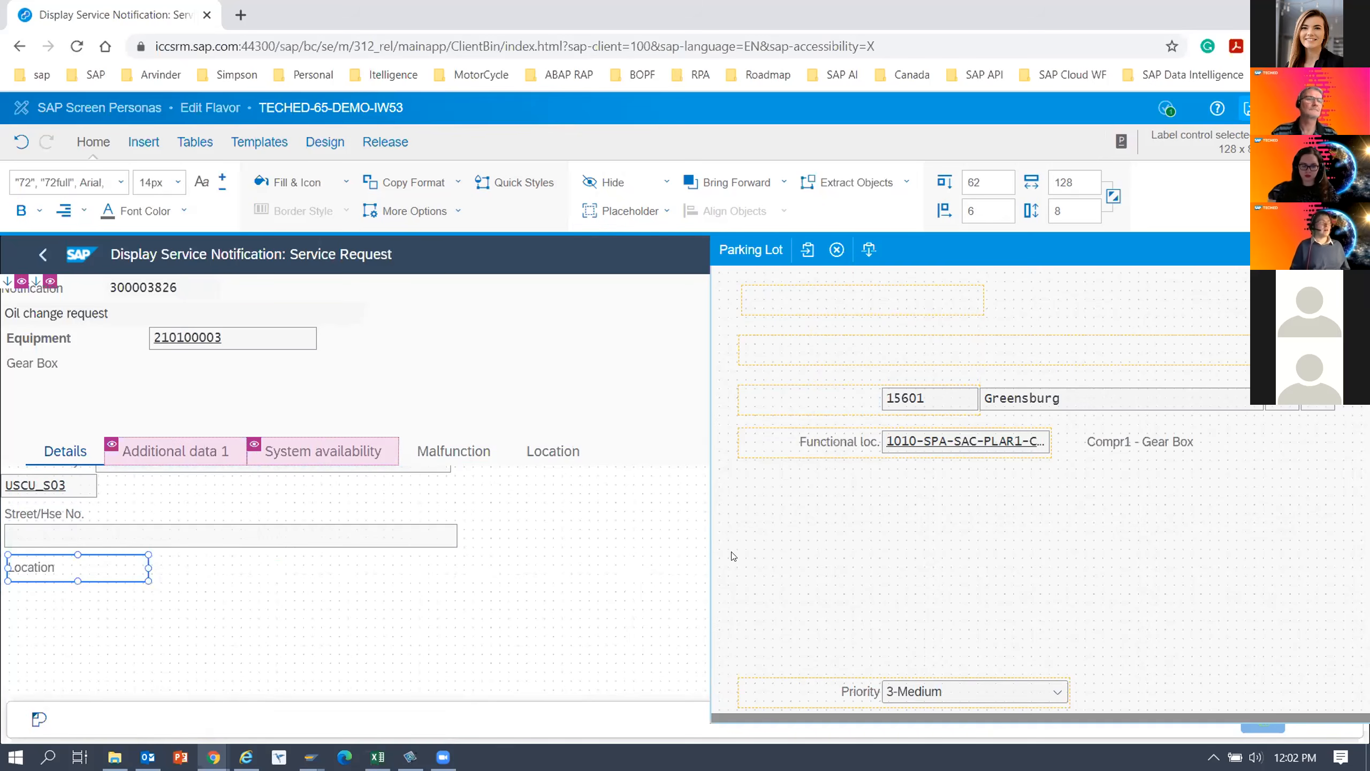
left_click_drag(1040, 403, 69, 589)
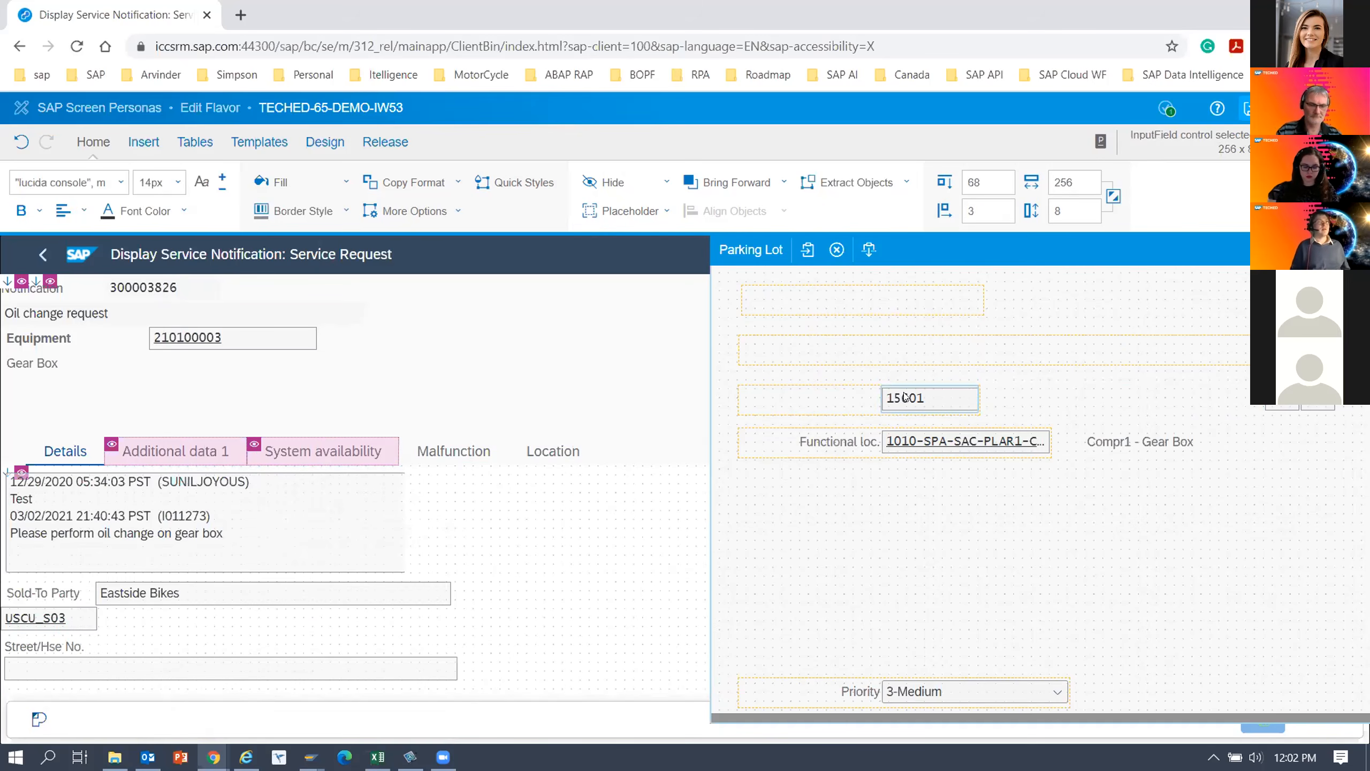
left_click_drag(695, 508, 1050, 401)
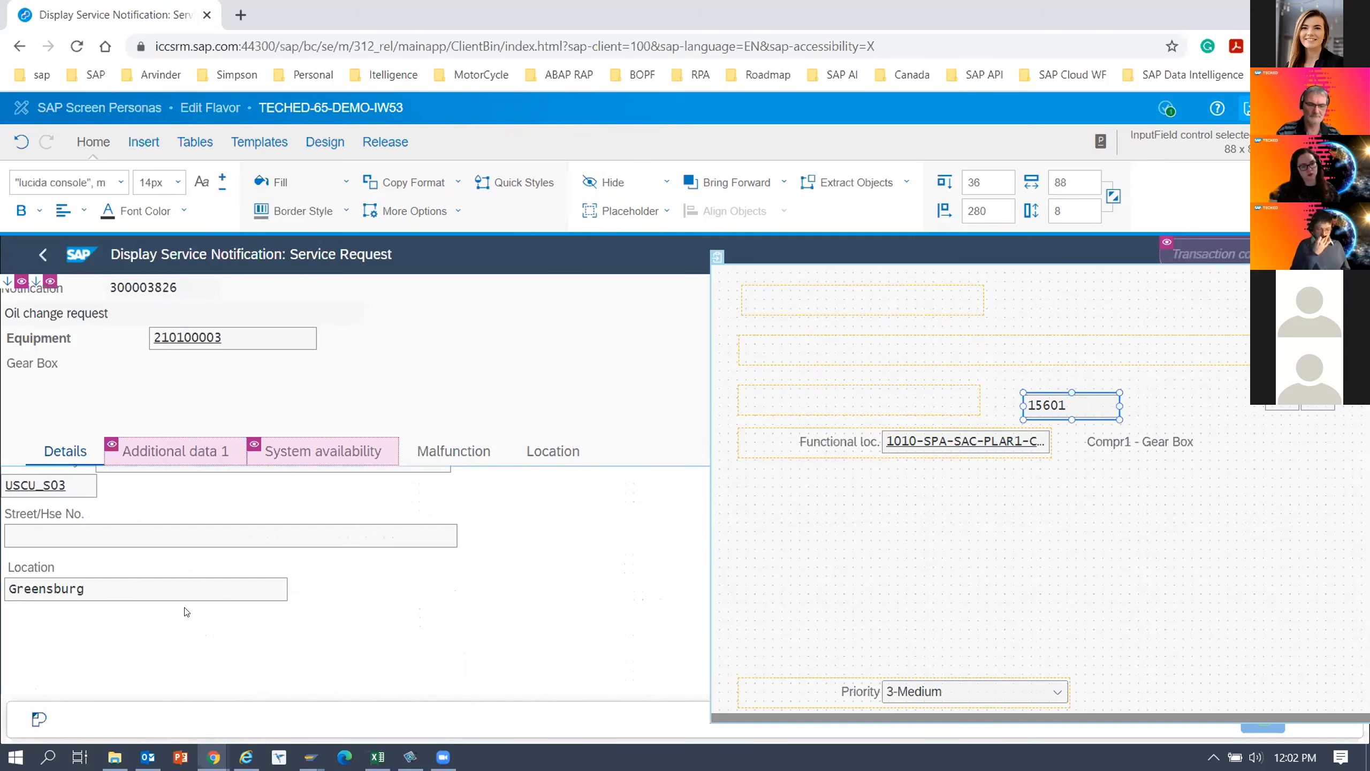
left_click(278, 587)
left_click_drag(282, 586, 124, 588)
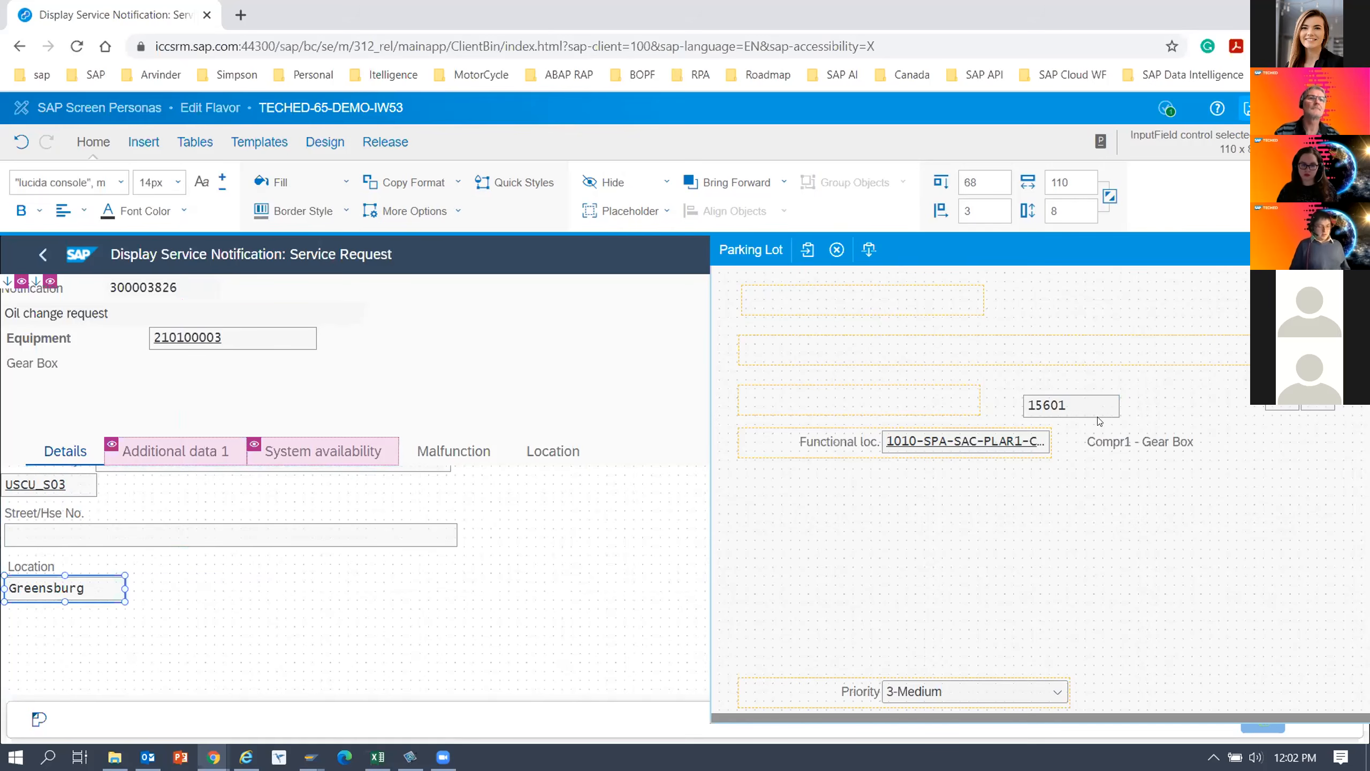
Move the country and region fields from the parking lot onto the city field's row, and the postal code field to top 68, left 254.
left_click_drag(1286, 251, 1138, 392)
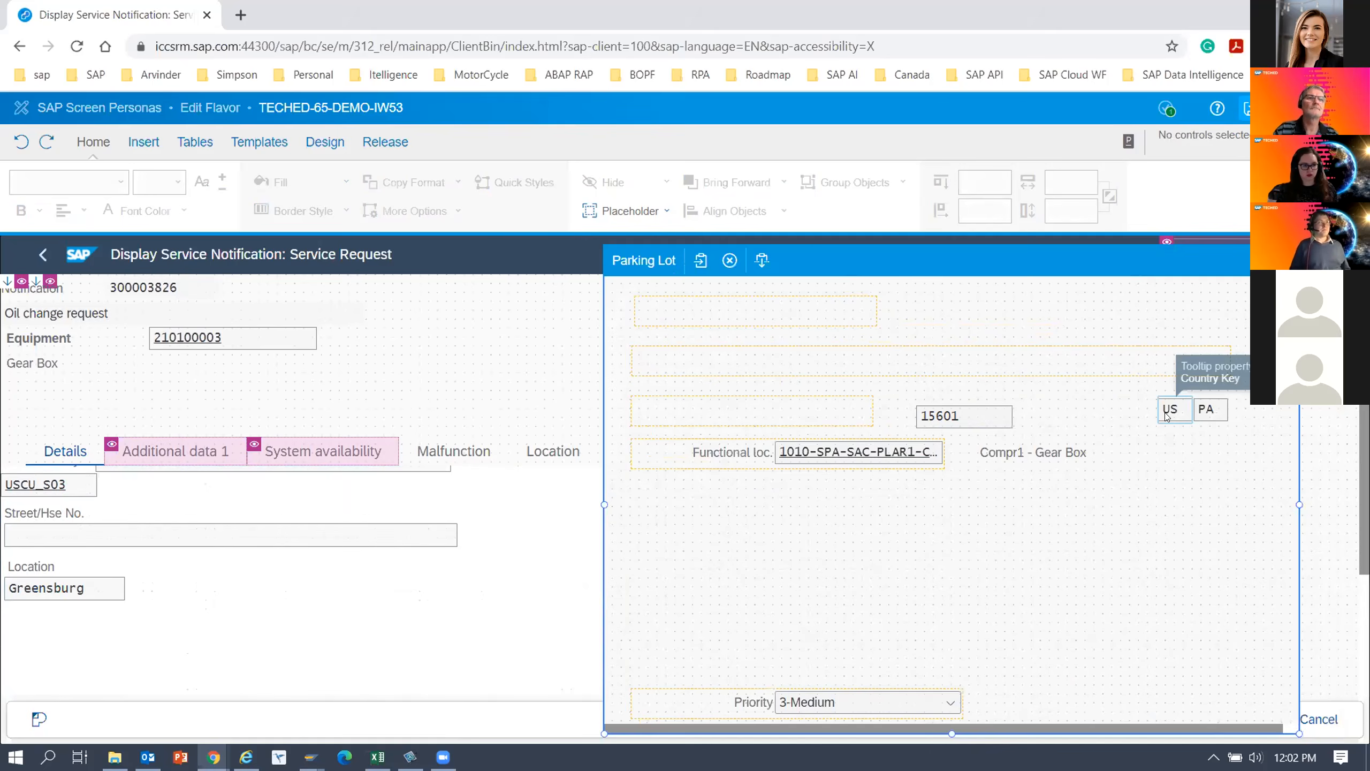
left_click_drag(1189, 415, 189, 591)
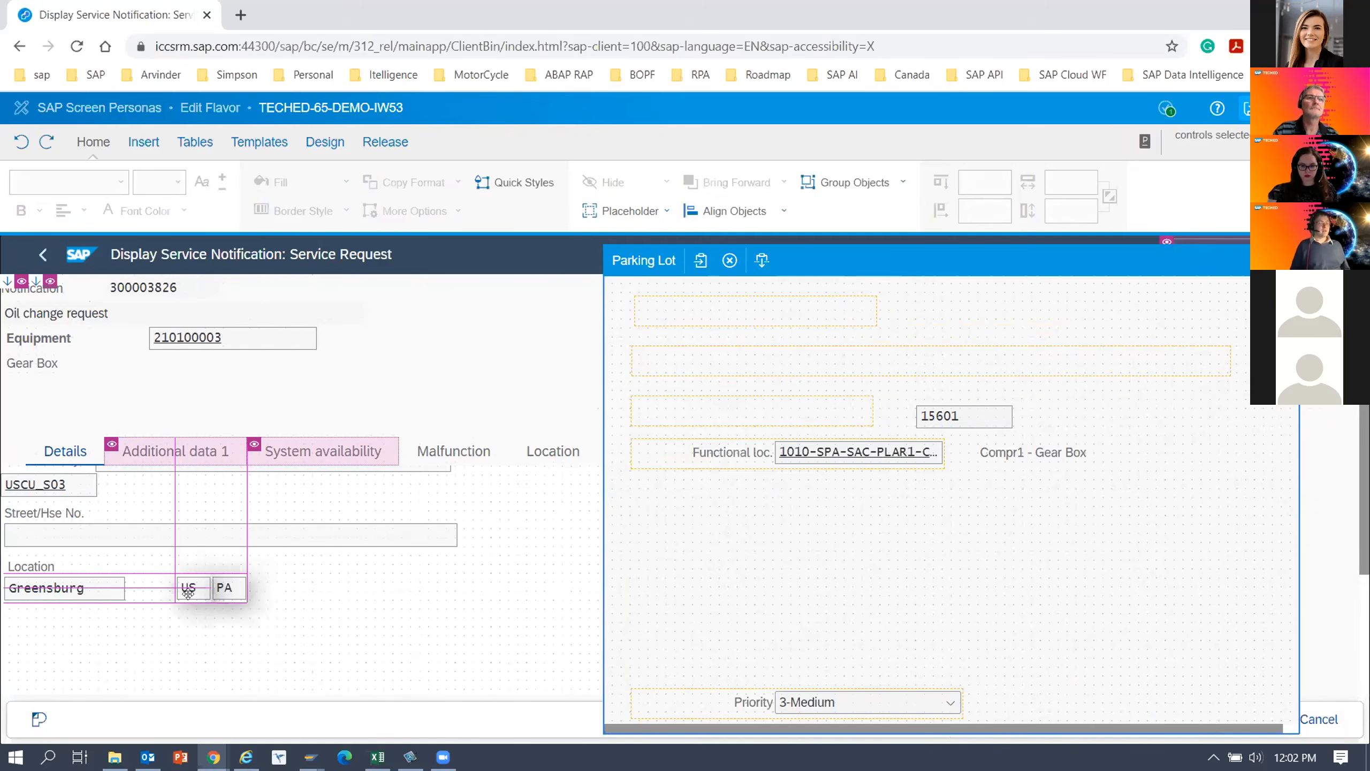
left_click(960, 416)
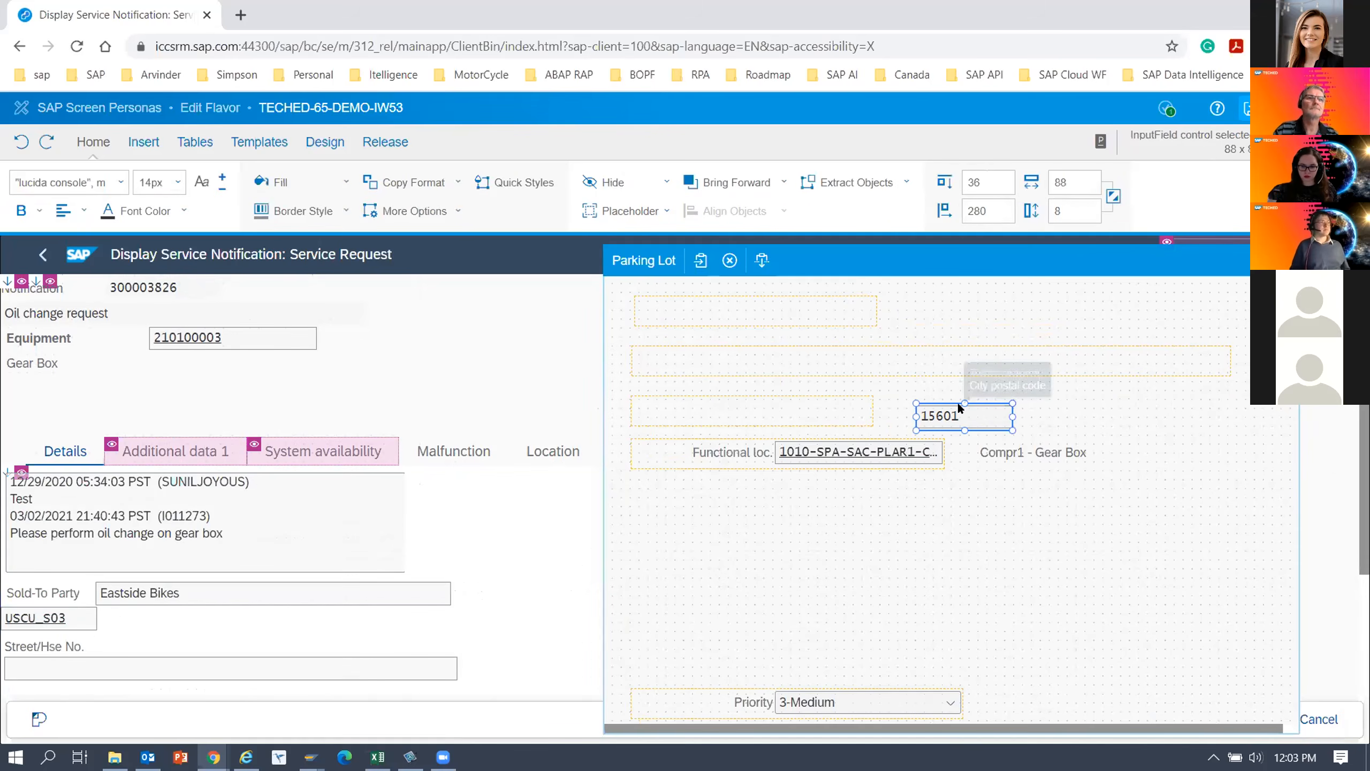
left_click_drag(943, 398, 391, 596)
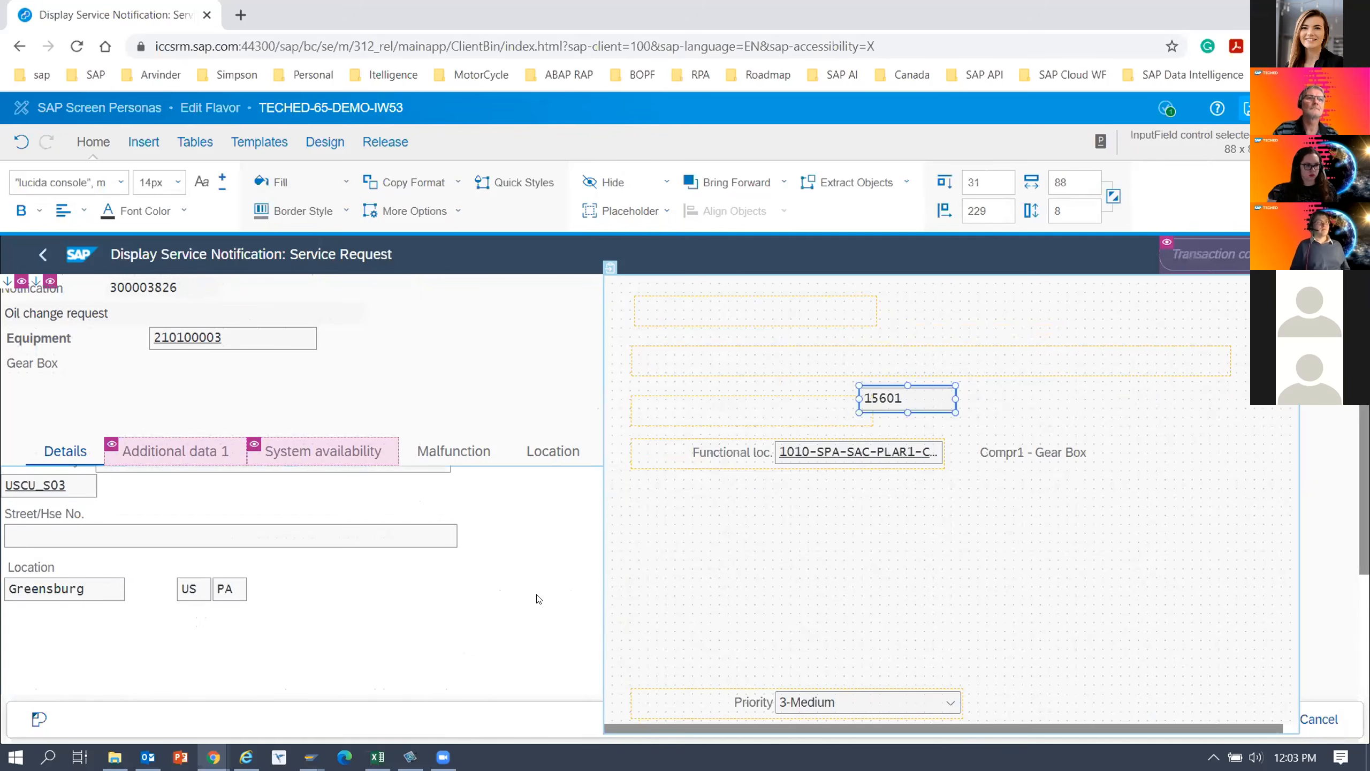
left_click_drag(870, 412, 323, 586)
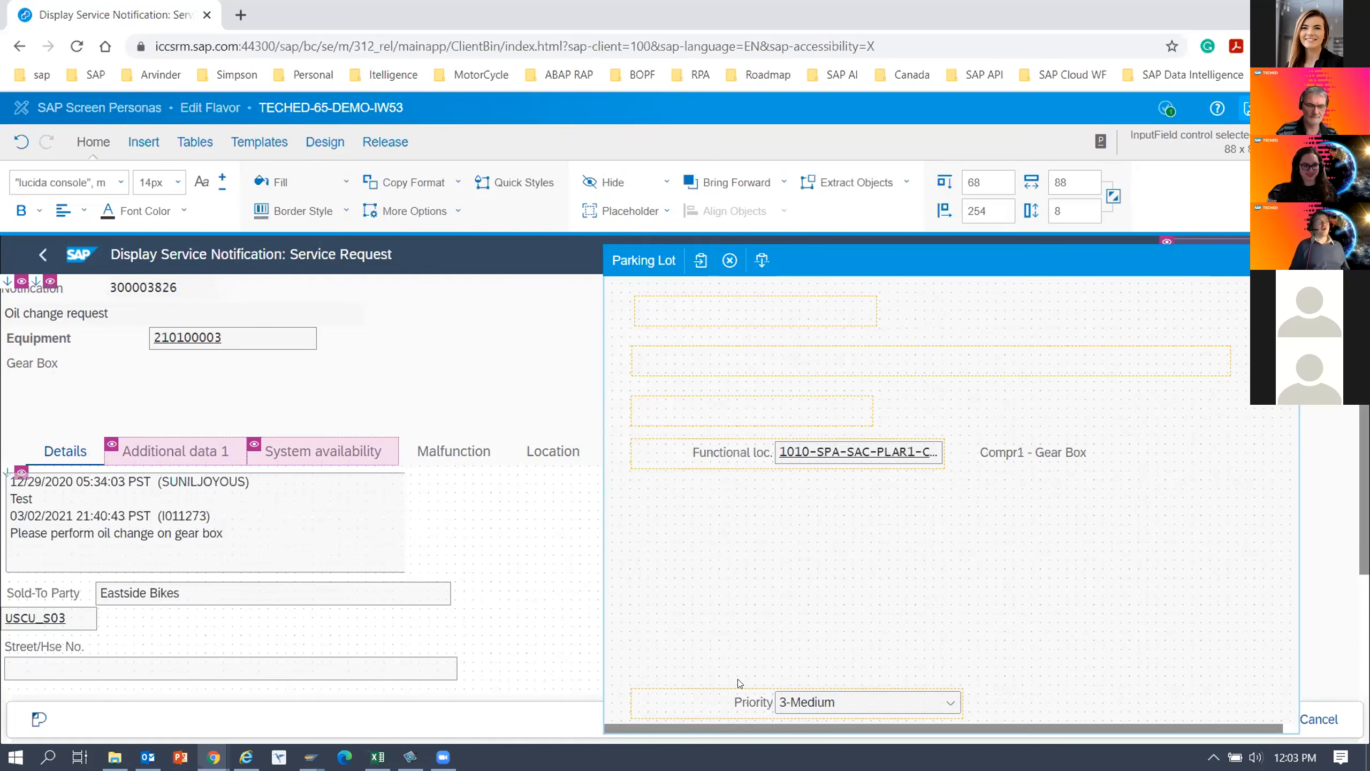
Move the Priority label into the header at top 14, left 323, and its combo box directly below at top 22, left 322.
left_click(754, 701)
left_click_drag(488, 565, 462, 329)
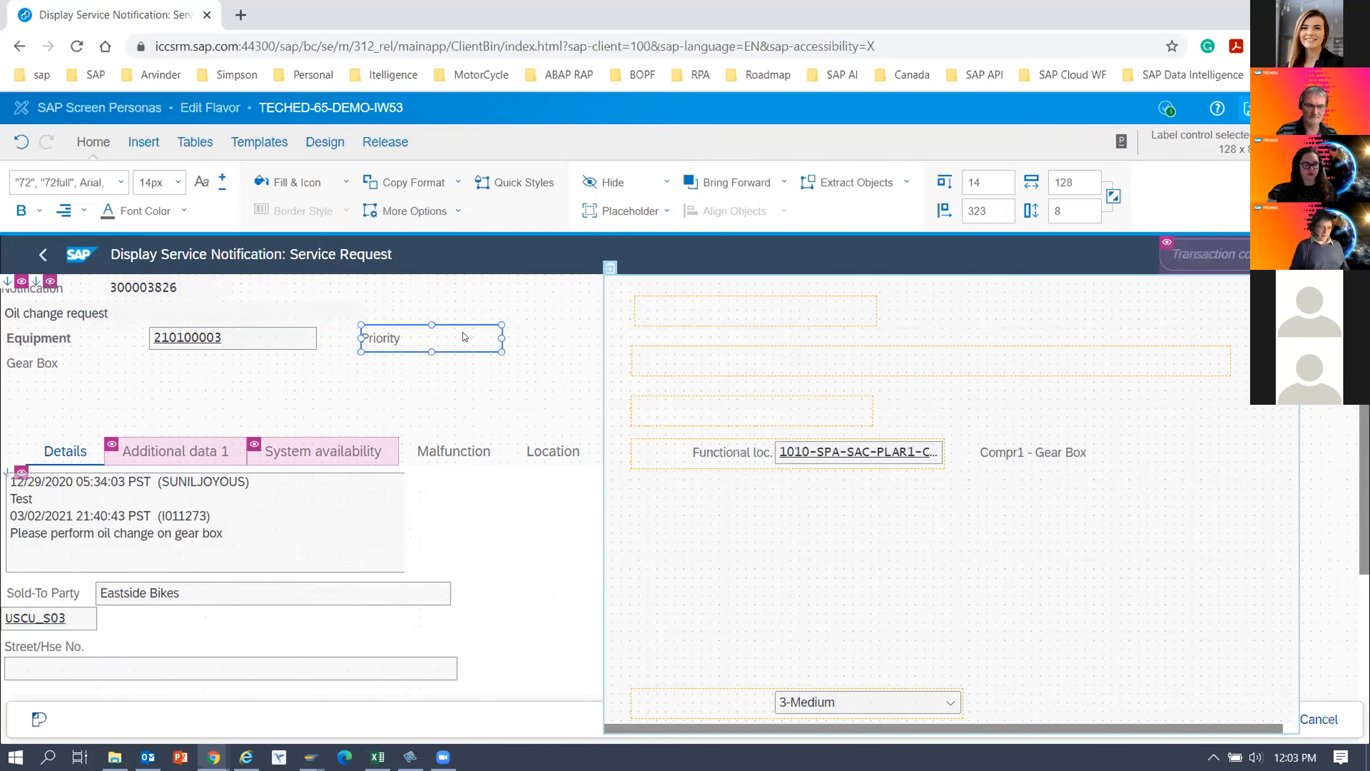
left_click_drag(805, 701, 391, 358)
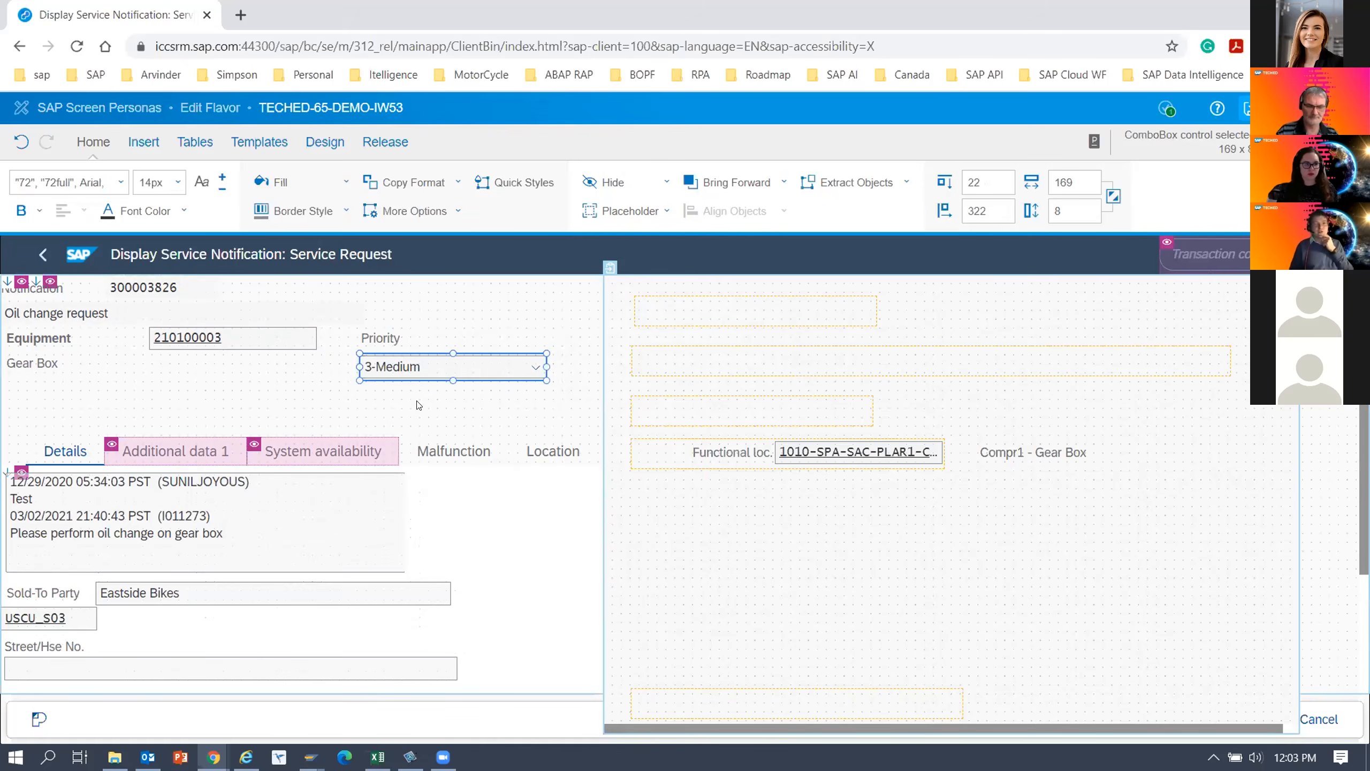
Close the parking lot and save the flavor.
left_click(418, 404)
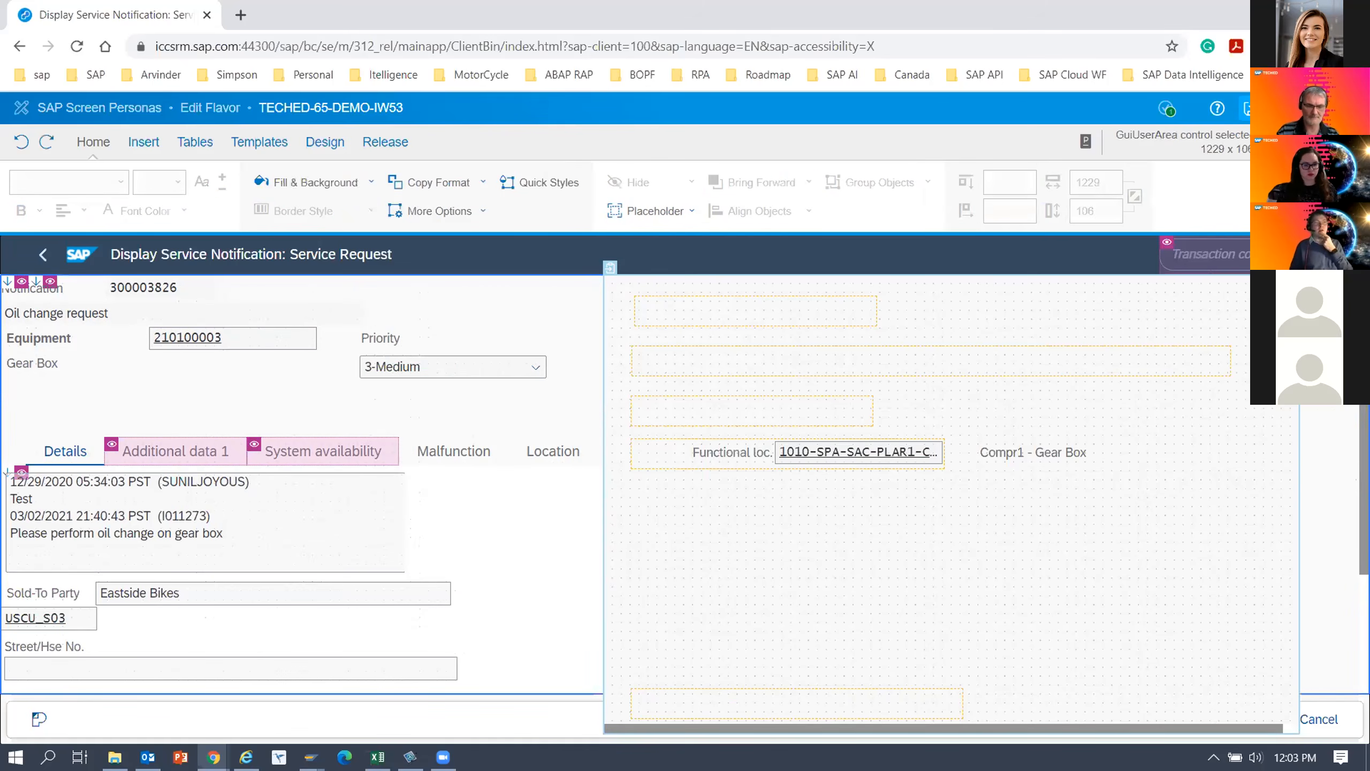
mouse_move(1237, 475)
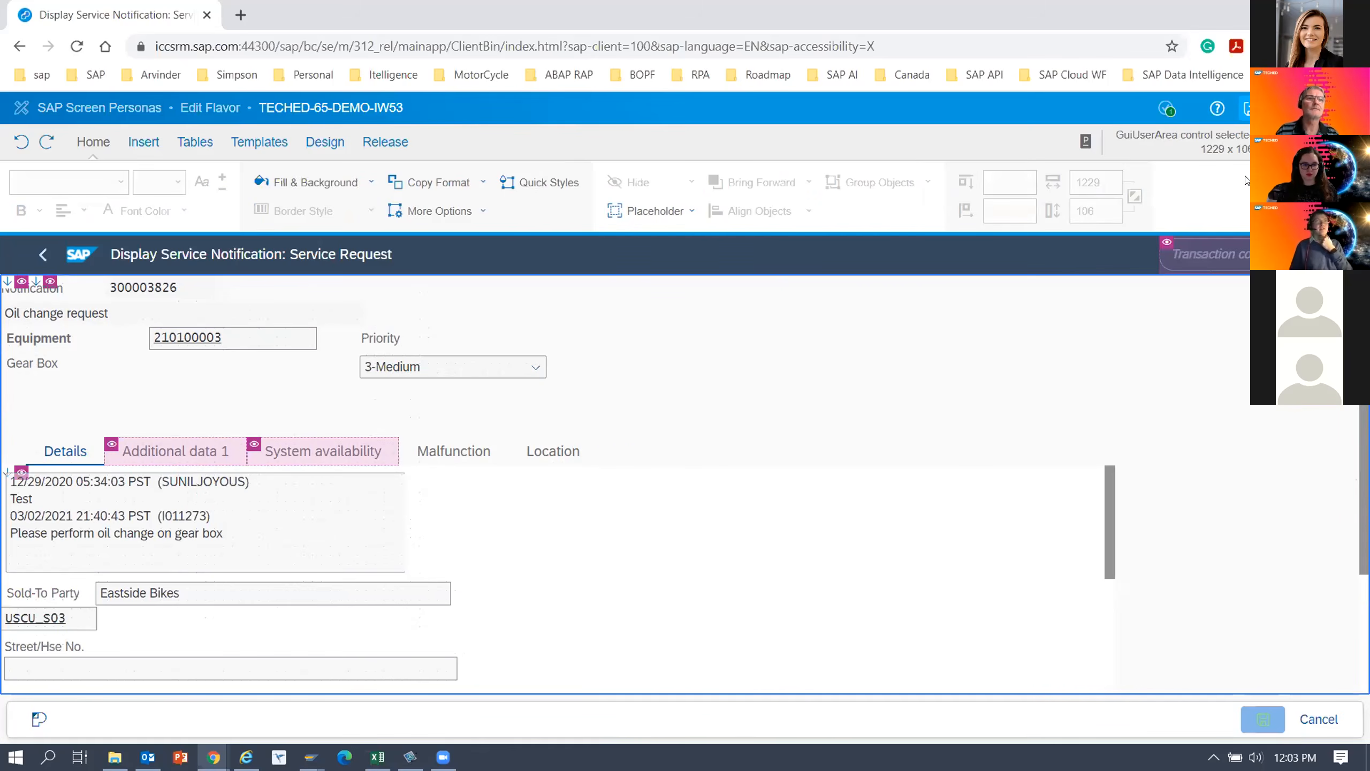
left_click(1252, 108)
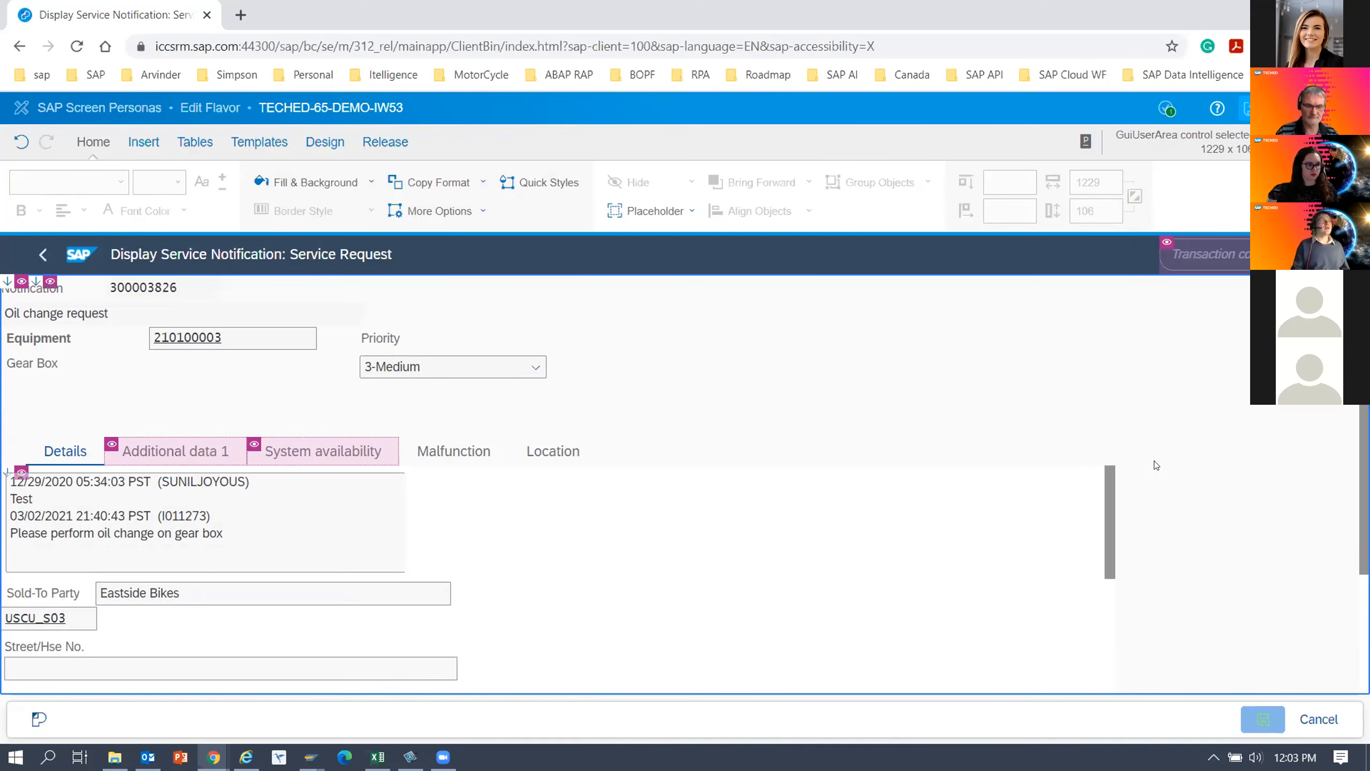
Remove the borders from the equipment number, Priority, long text, Sold-To Party, Street/Hse No., city, country, region and postal code fields together.
scroll(626, 486, "down", 1)
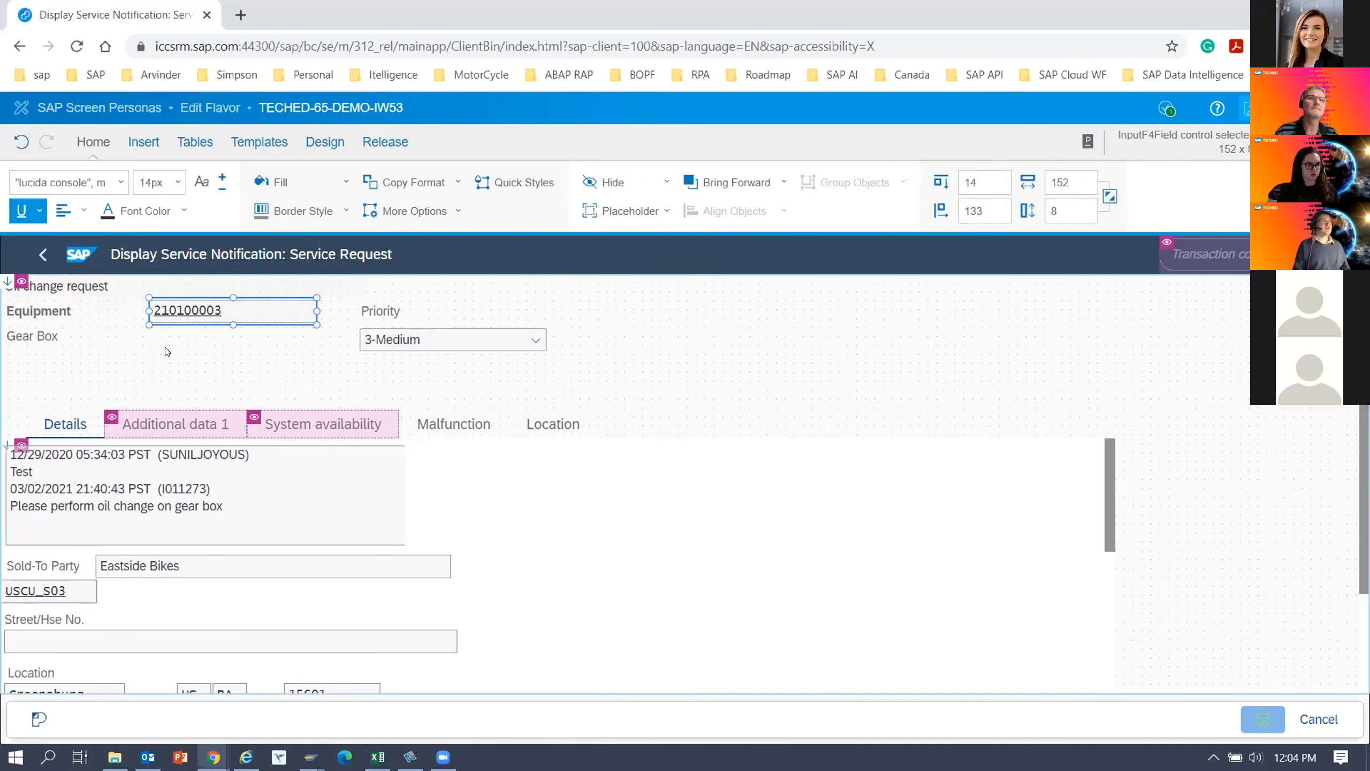
left_click(189, 314)
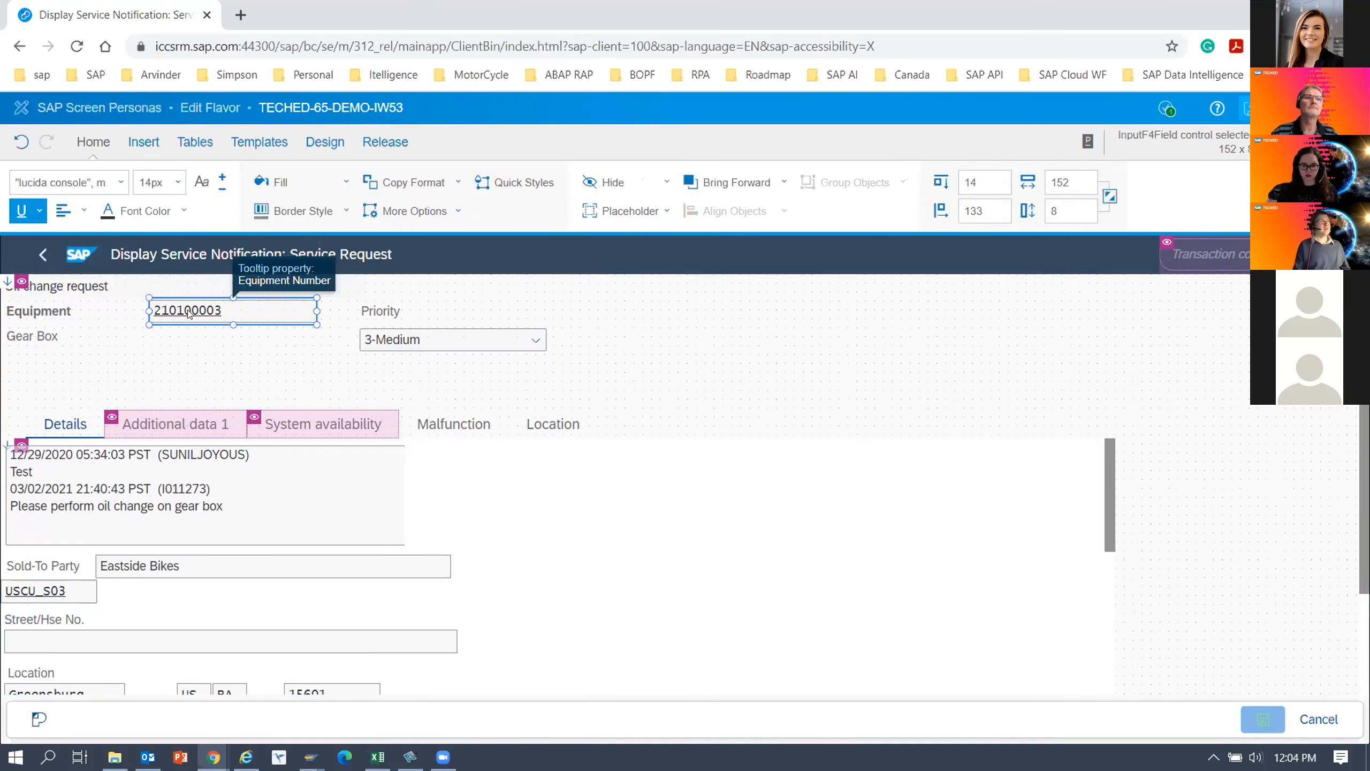
left_click(401, 349, "ctrl")
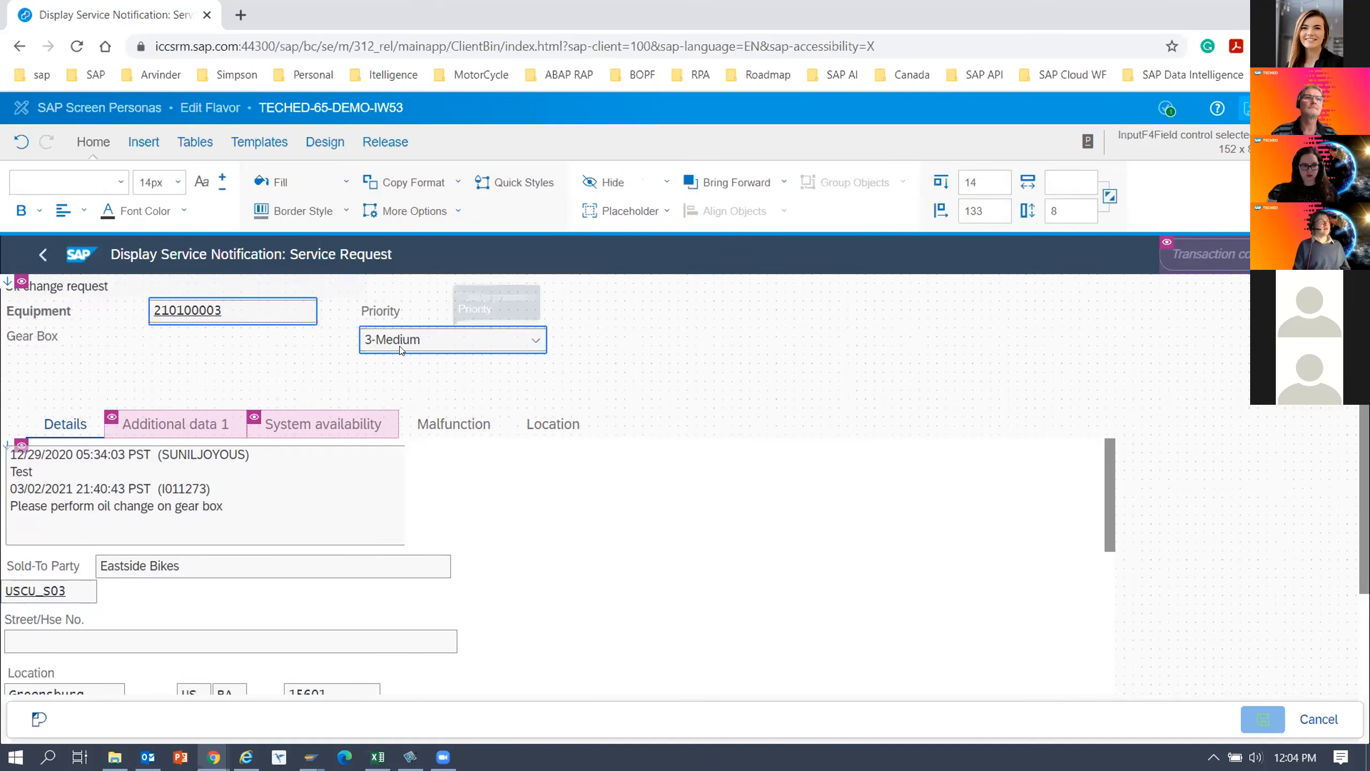
left_click(241, 568, "ctrl")
left_click(205, 495, "ctrl")
left_click(186, 567, "ctrl")
left_click(65, 592, "ctrl")
left_click(78, 648, "ctrl")
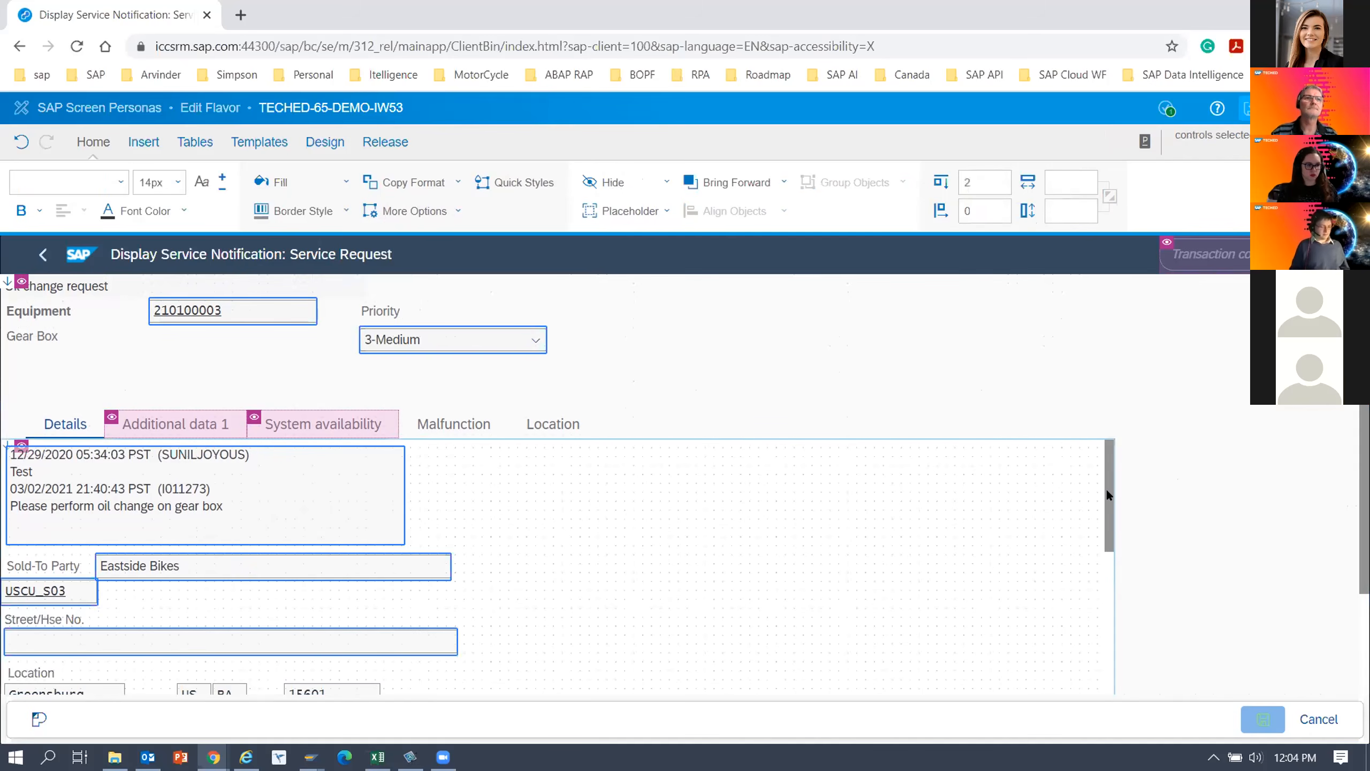
scroll(1112, 511, "down", 3)
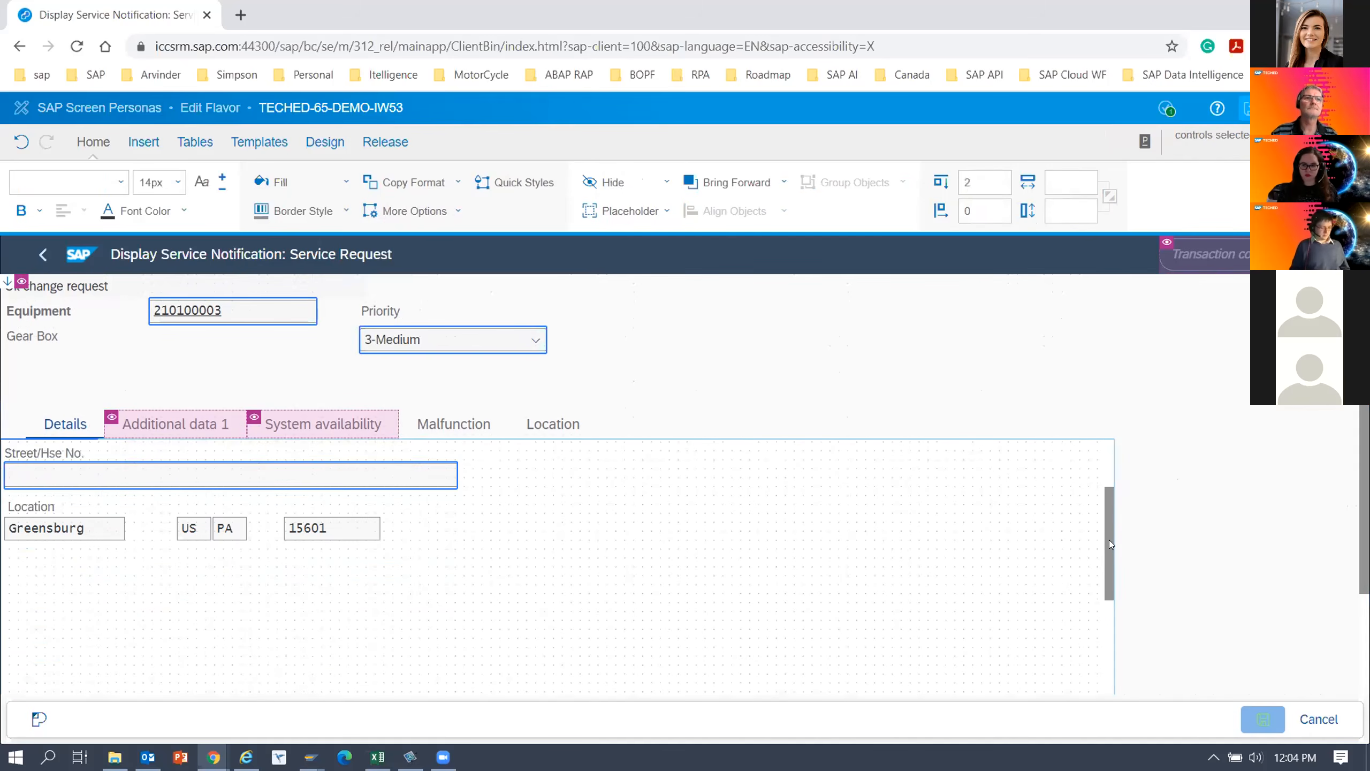
left_click(65, 528, "ctrl")
left_click(192, 528, "ctrl")
left_click(231, 529, "ctrl")
left_click(322, 535, "ctrl")
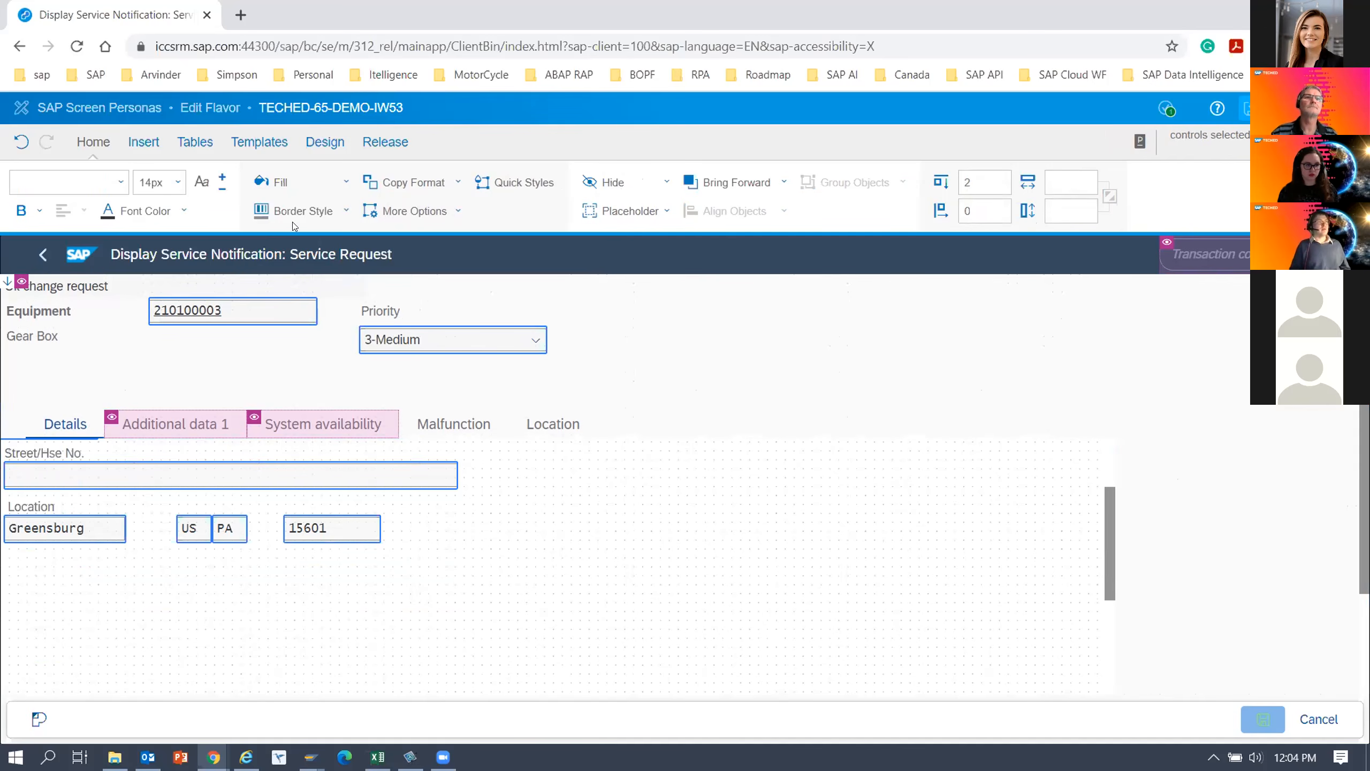
left_click(347, 214)
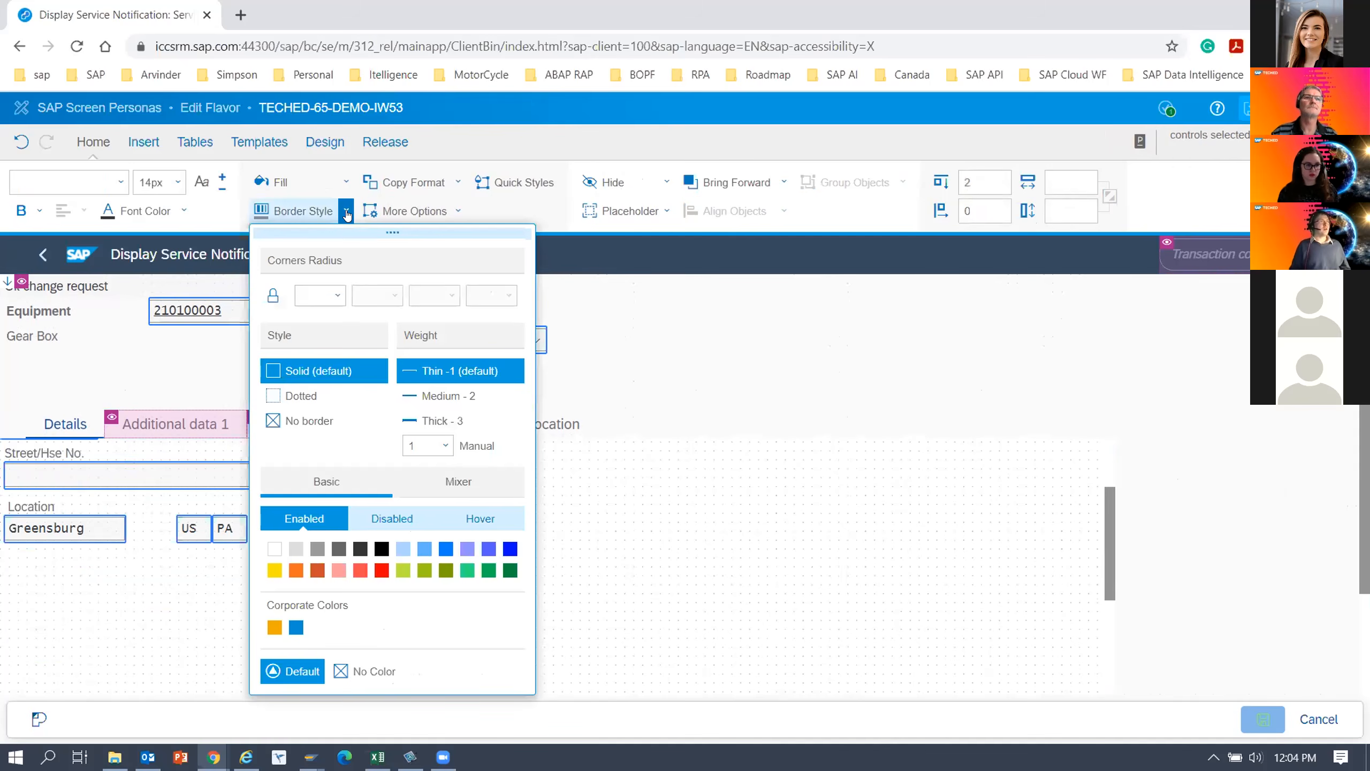
left_click(290, 422)
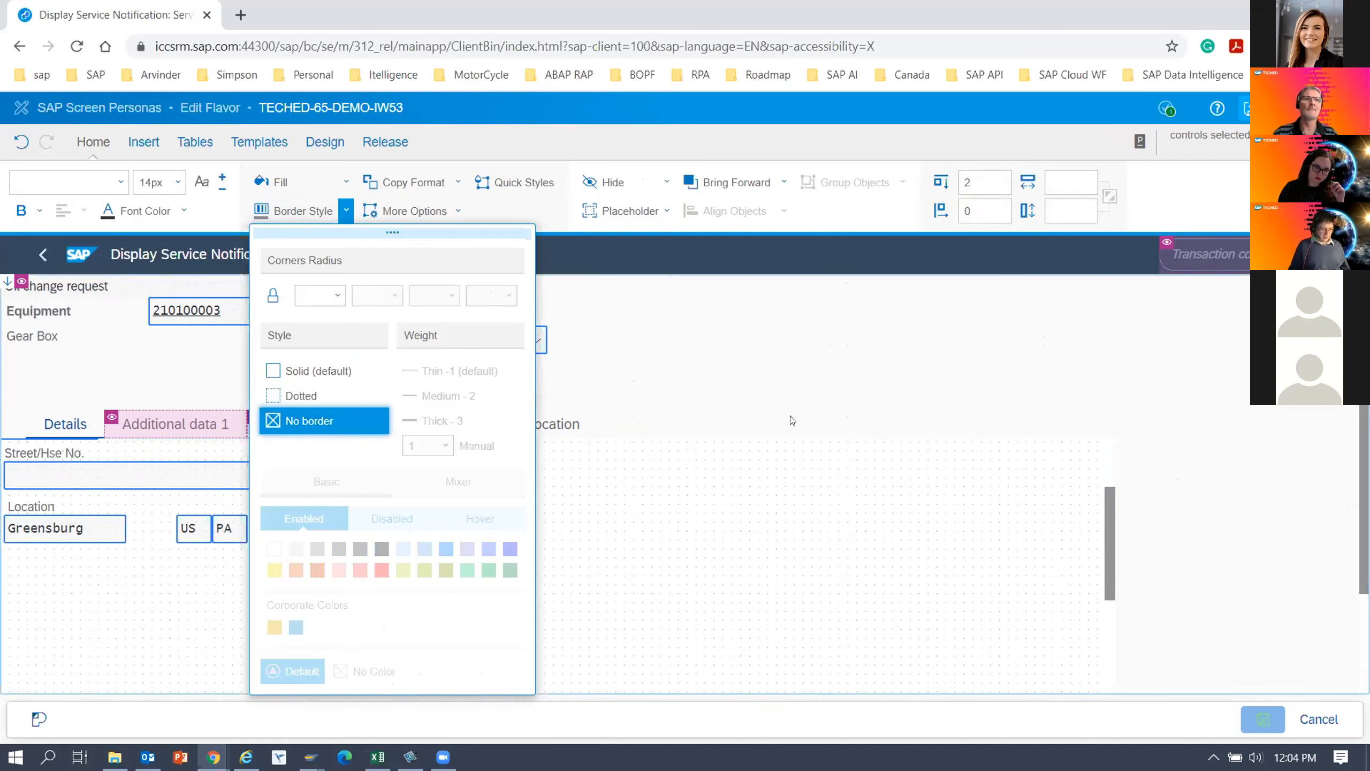
left_click(338, 567)
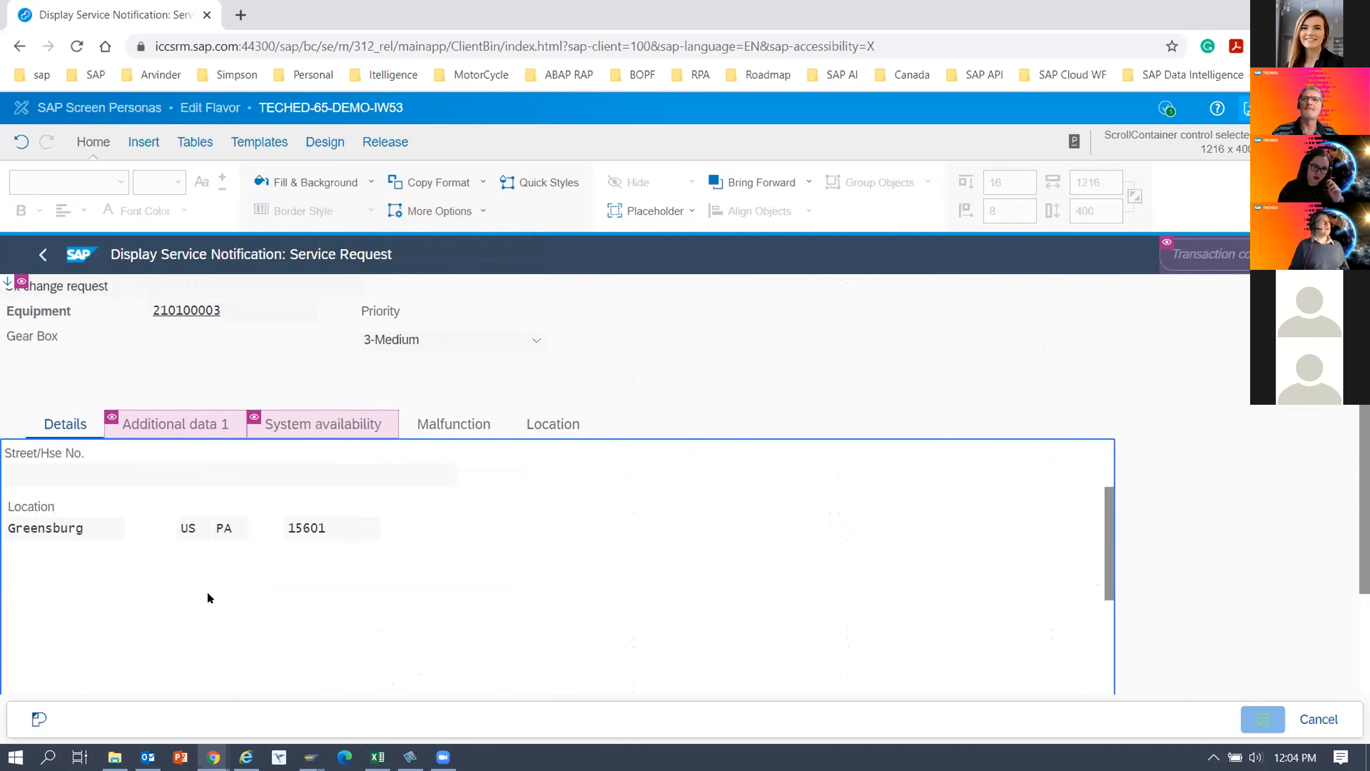
scroll(208, 594, "up", 2)
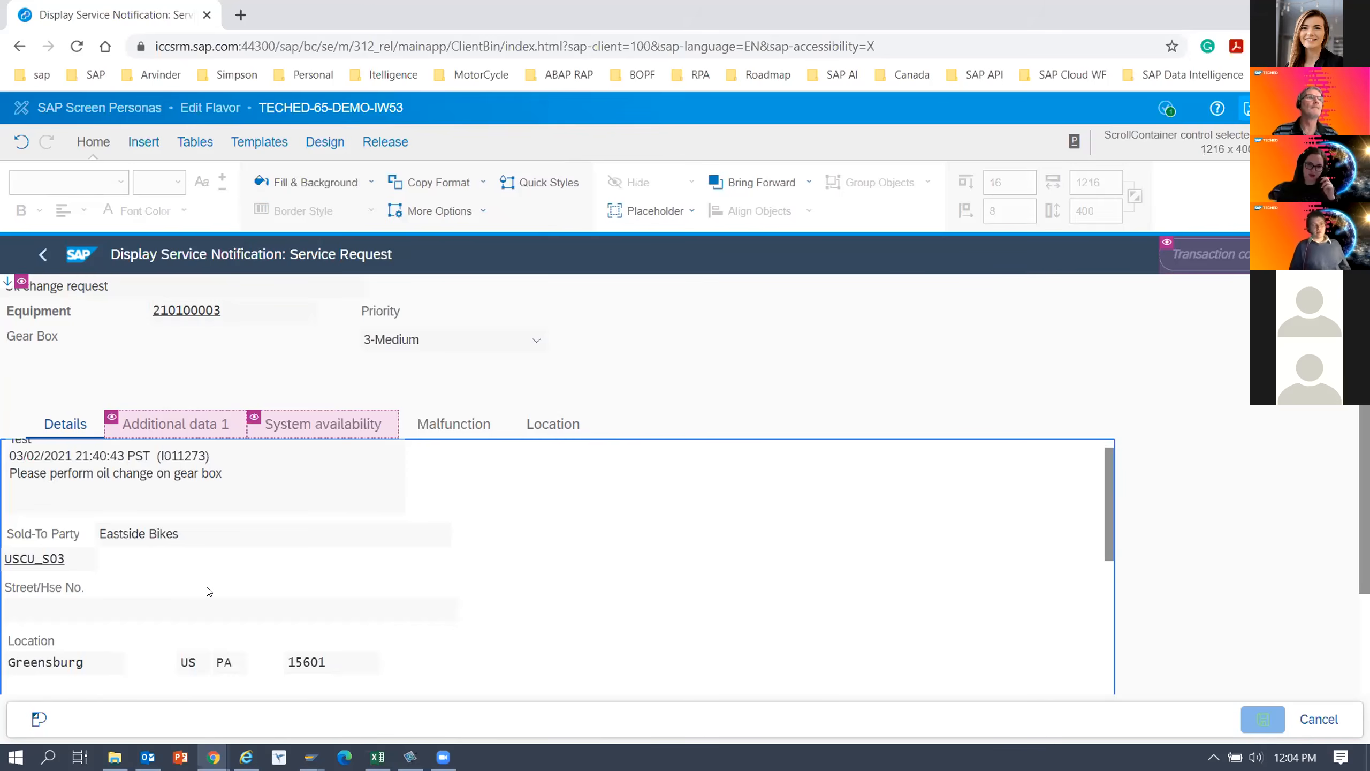
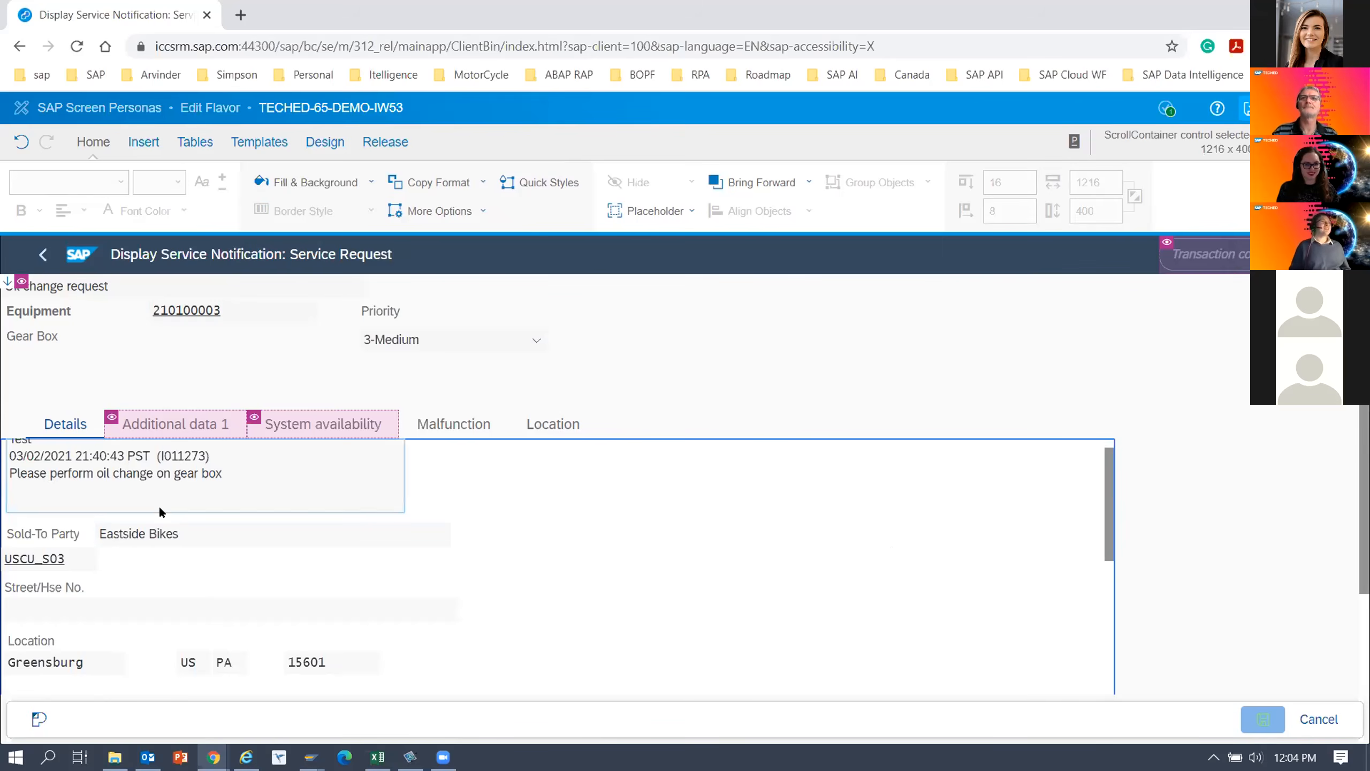
Set the fill to No Color for the notification number, equipment, long text, Sold-To Party, Street/Hse No., city, country, region and postal code fields.
scroll(202, 363, "up", 1)
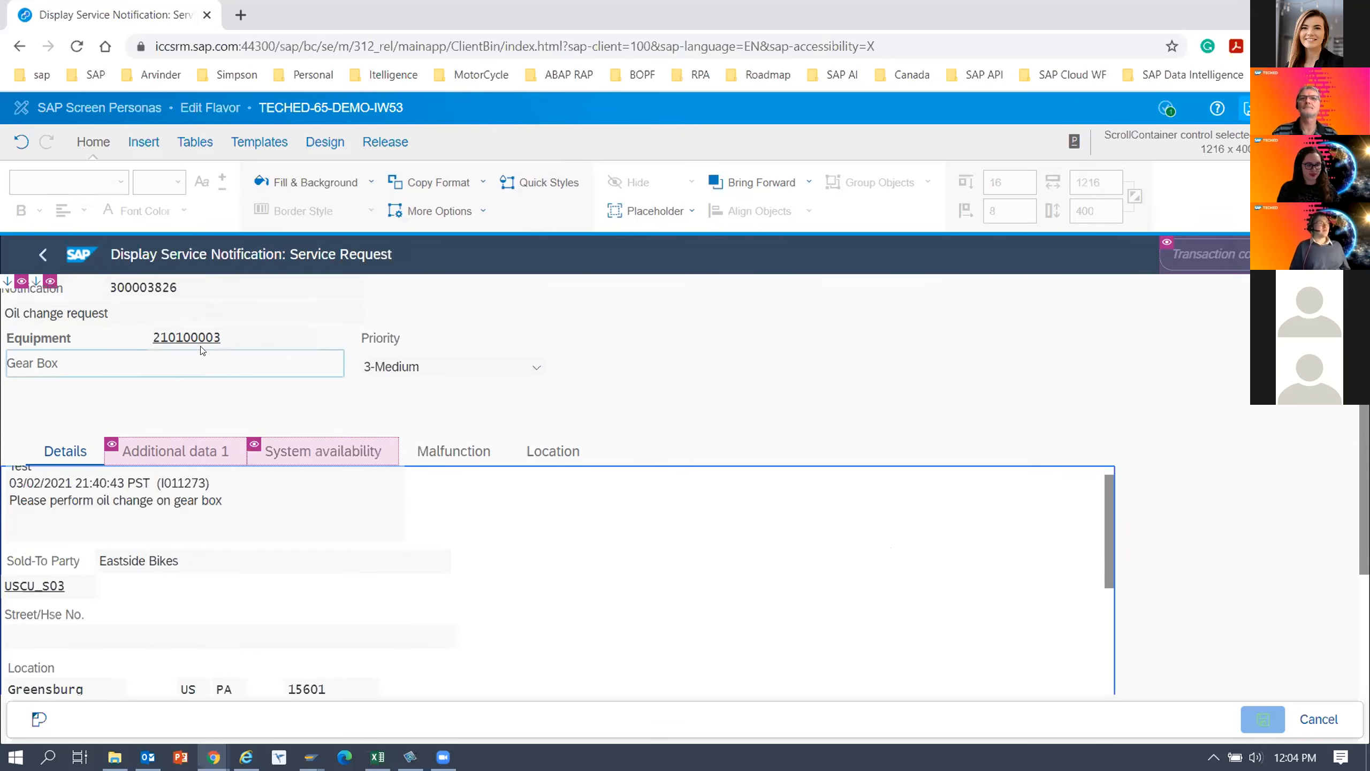
left_click(154, 285)
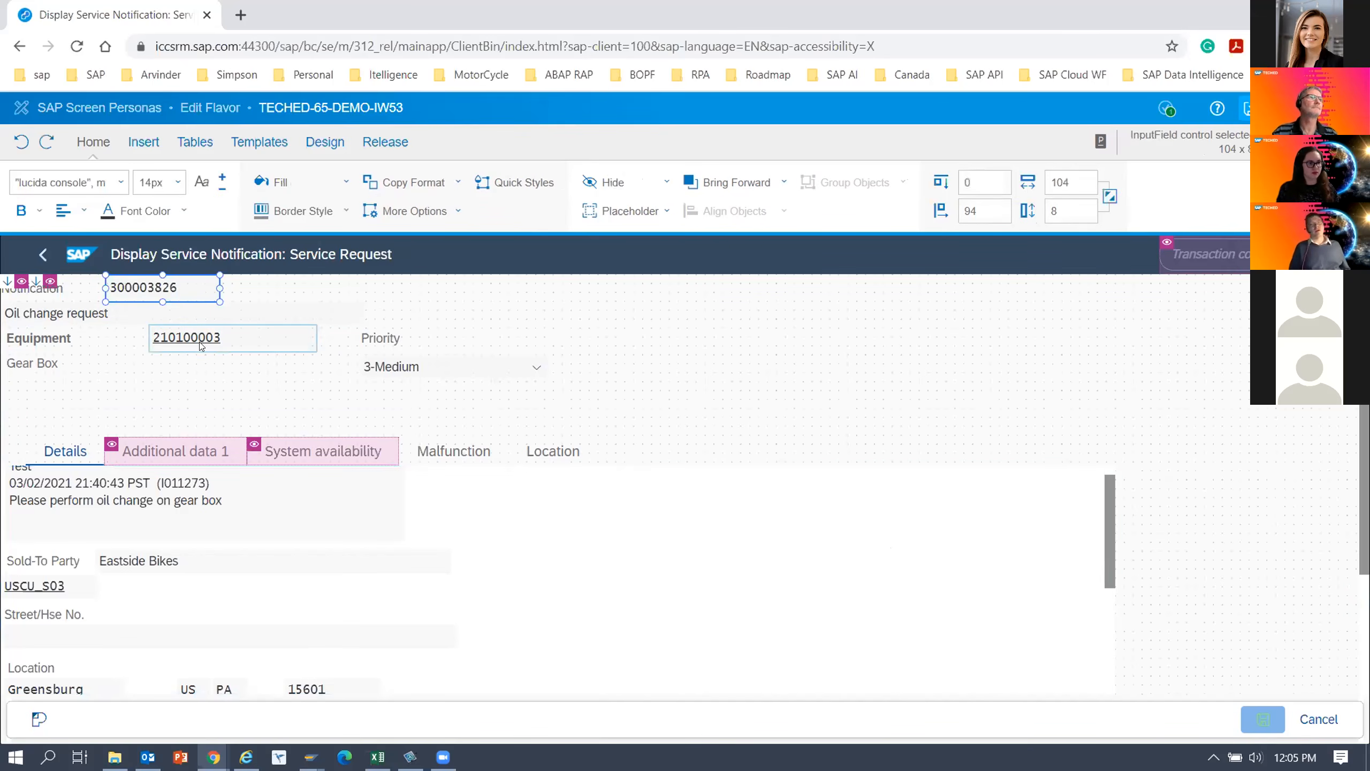
left_click(280, 338, "ctrl")
scroll(360, 442, "down", 5)
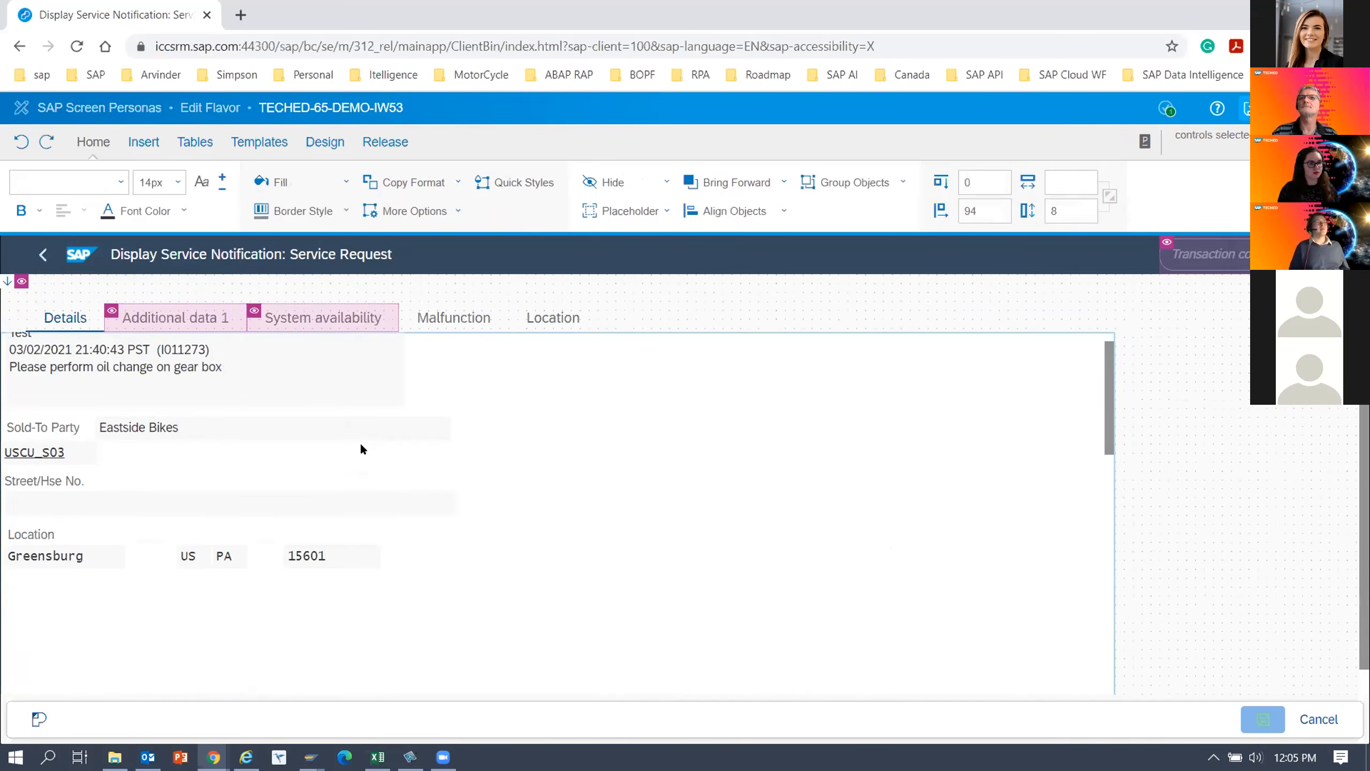
left_click(162, 373, "ctrl")
left_click(152, 430, "ctrl")
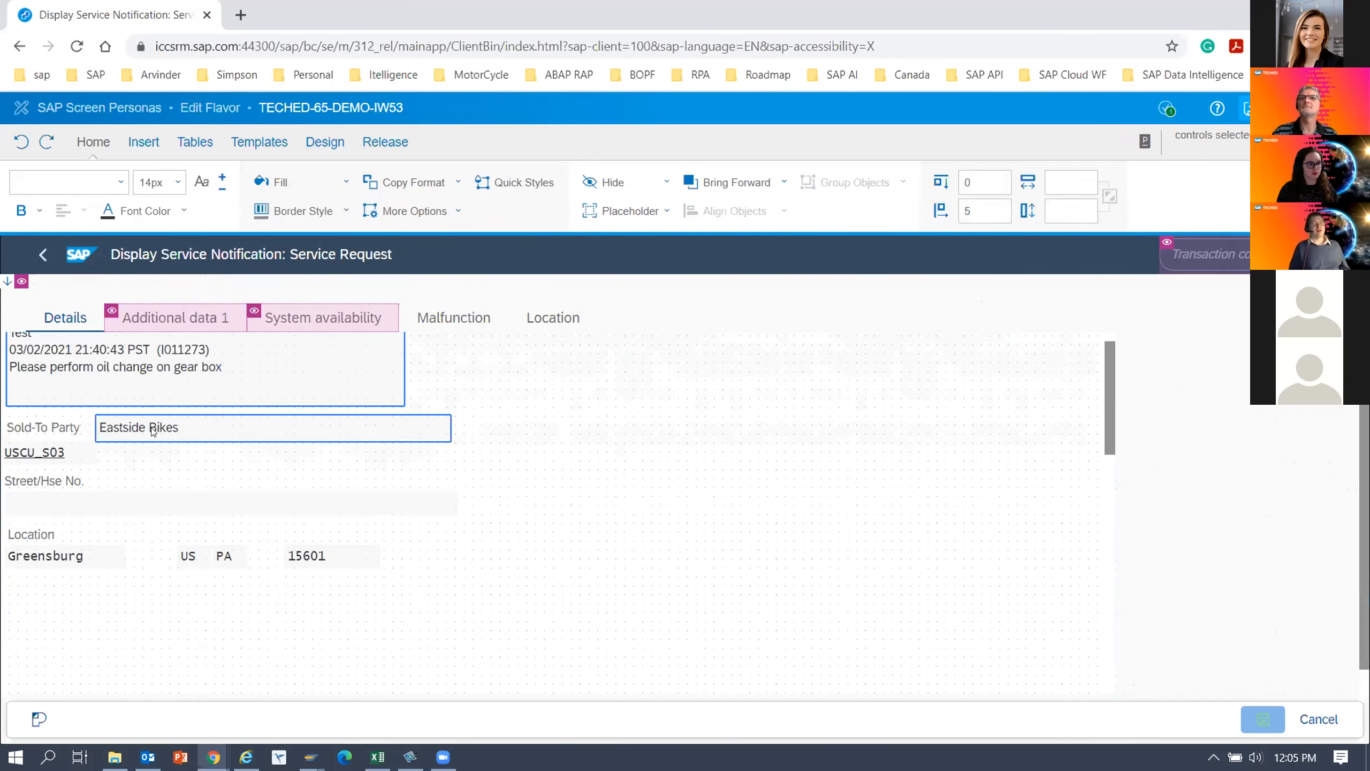
left_click(61, 452, "ctrl")
left_click(61, 502, "ctrl")
left_click(61, 556, "ctrl")
left_click(187, 558, "ctrl")
left_click(294, 557, "ctrl")
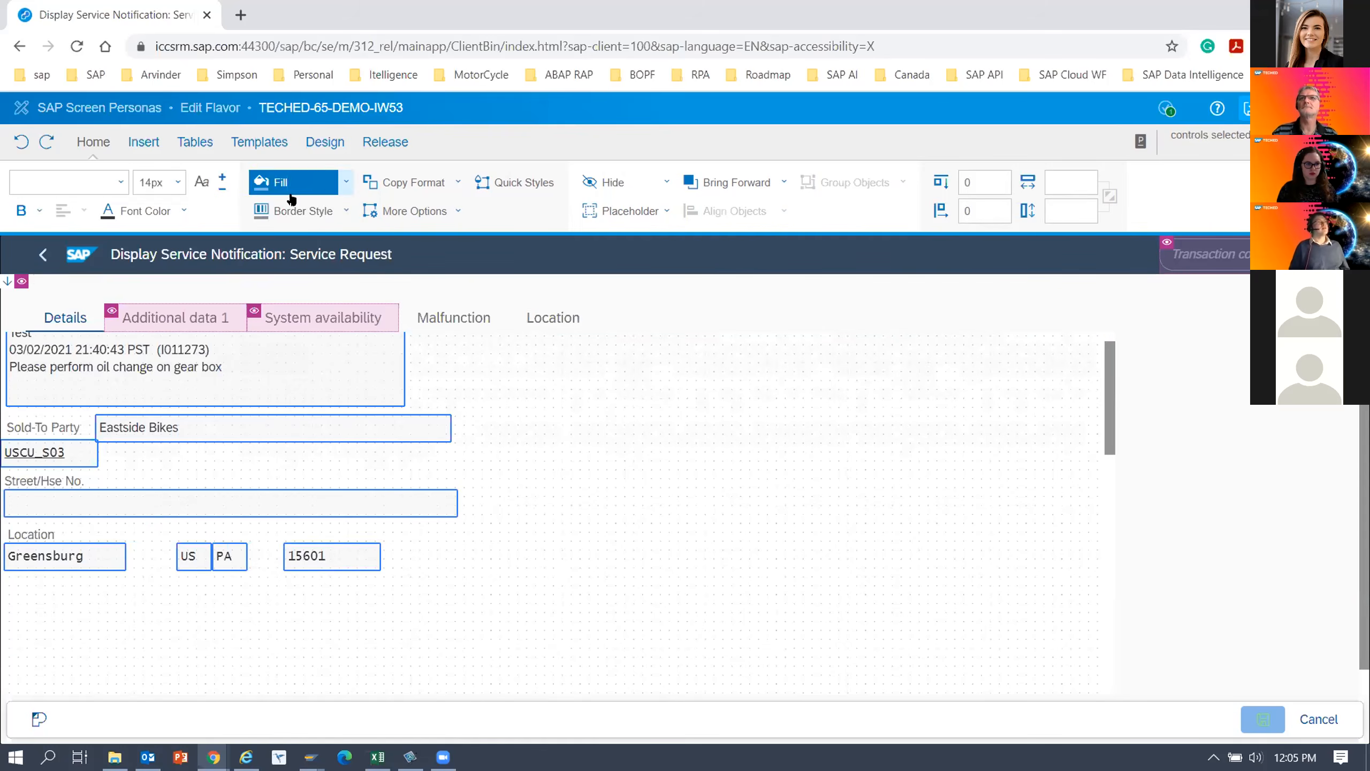
left_click(345, 182)
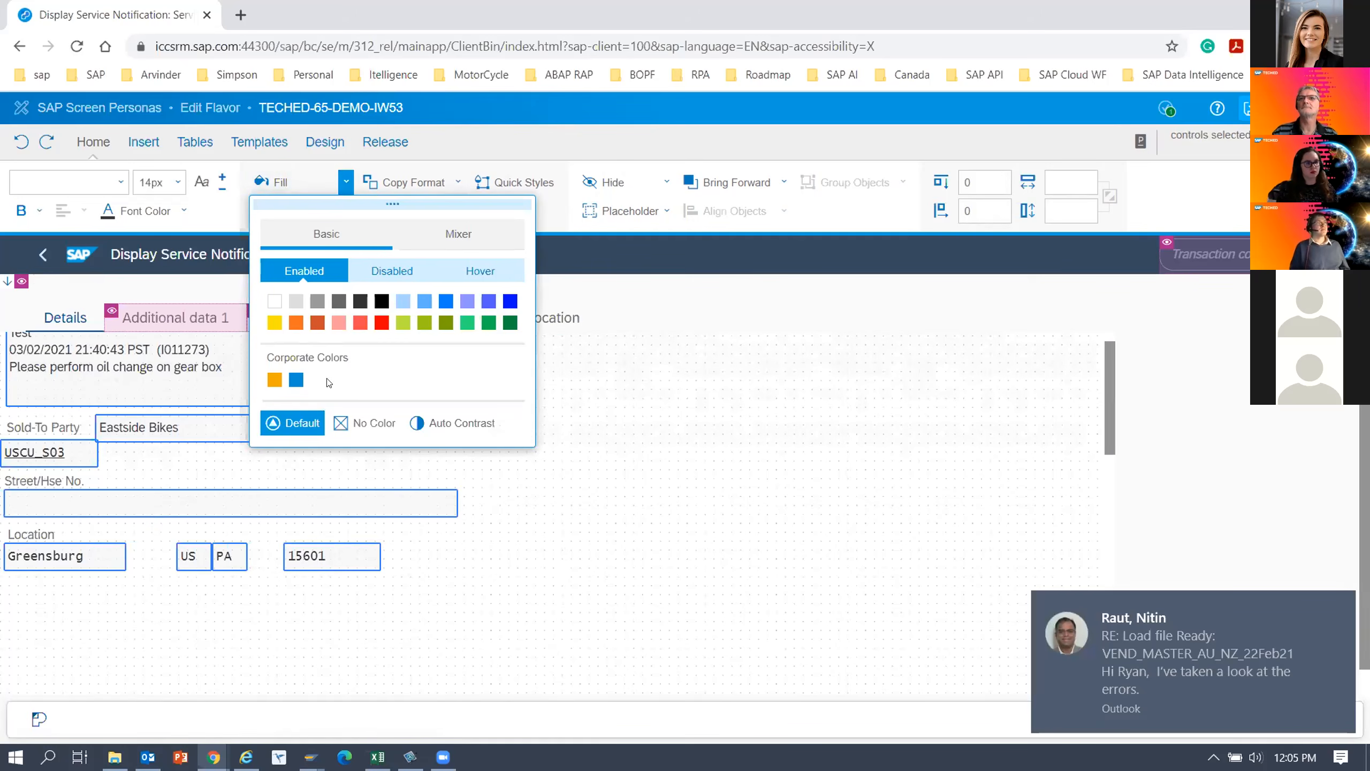
left_click(376, 426)
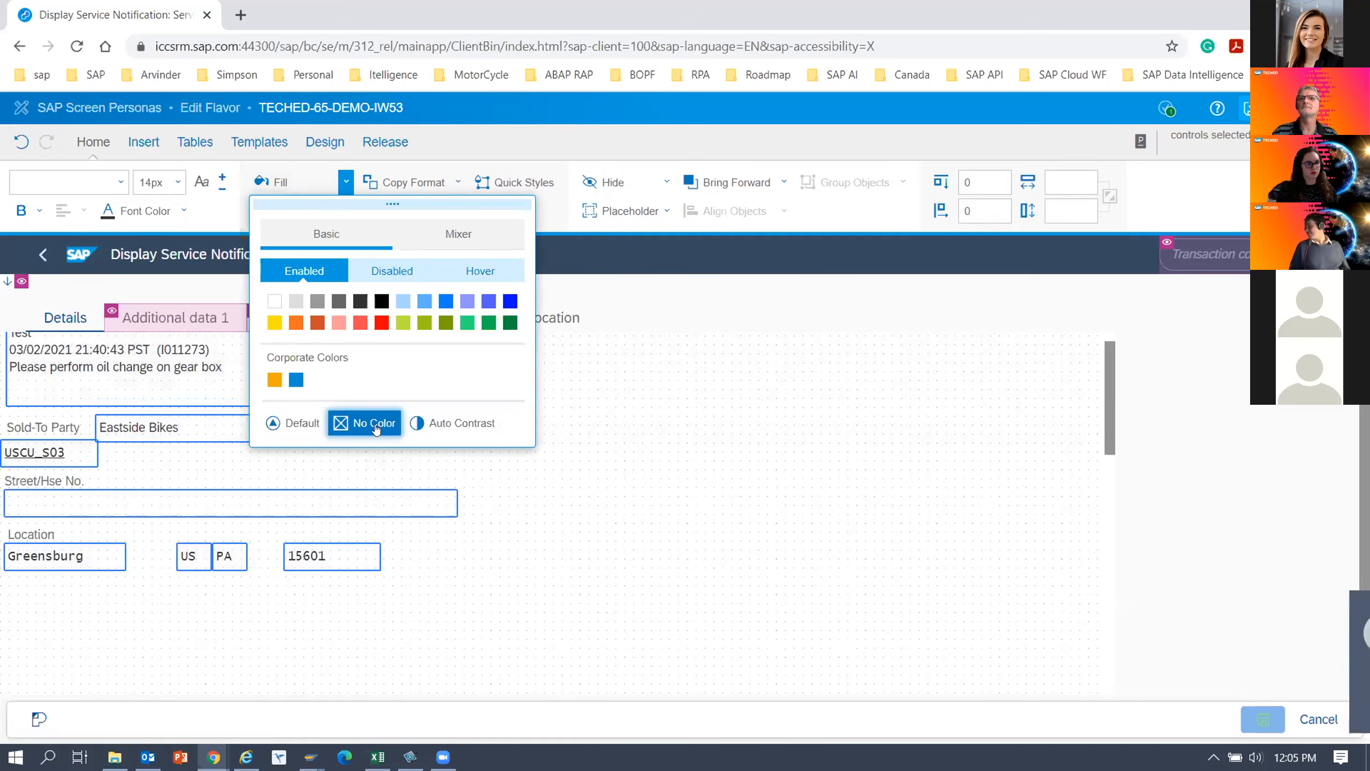
left_click(789, 445)
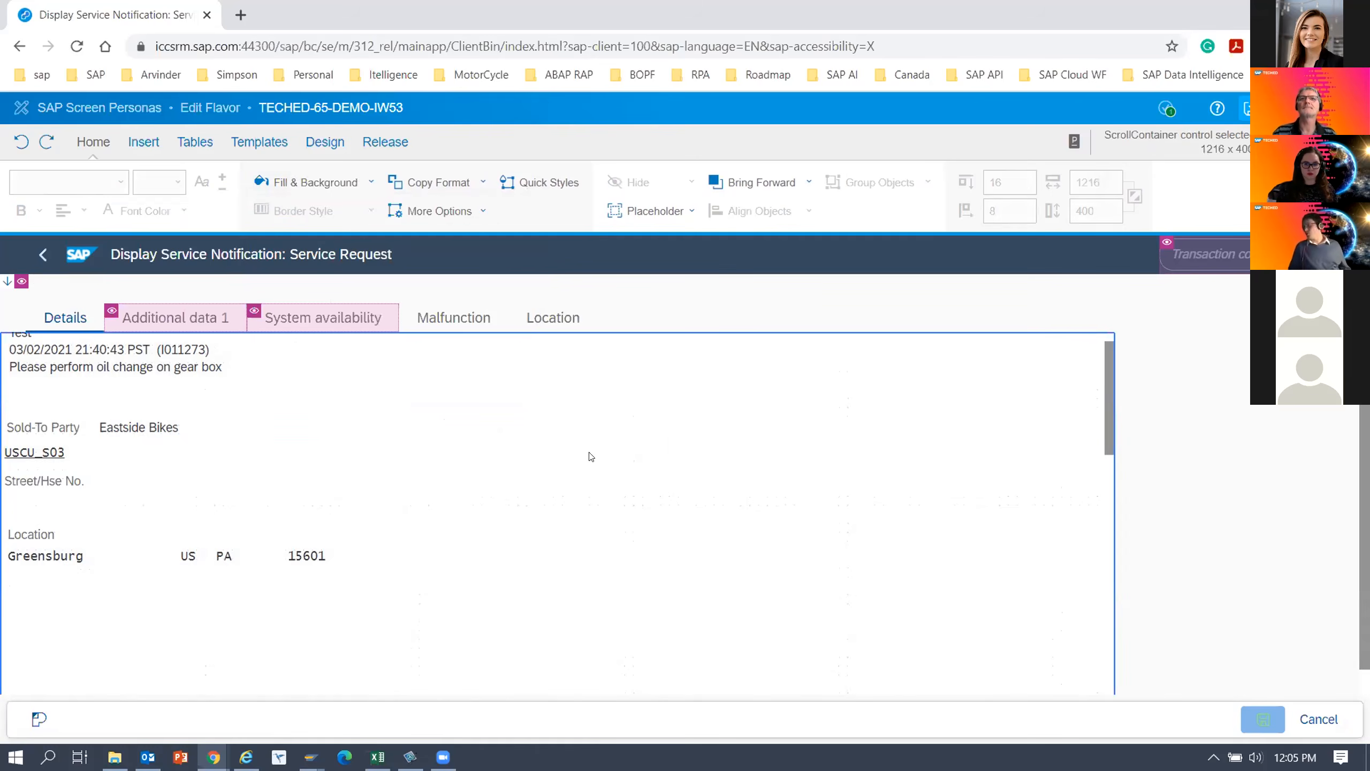
Set the background of the Details tab's scroll container to the hex color EDEDED.
scroll(591, 456, "up", 4)
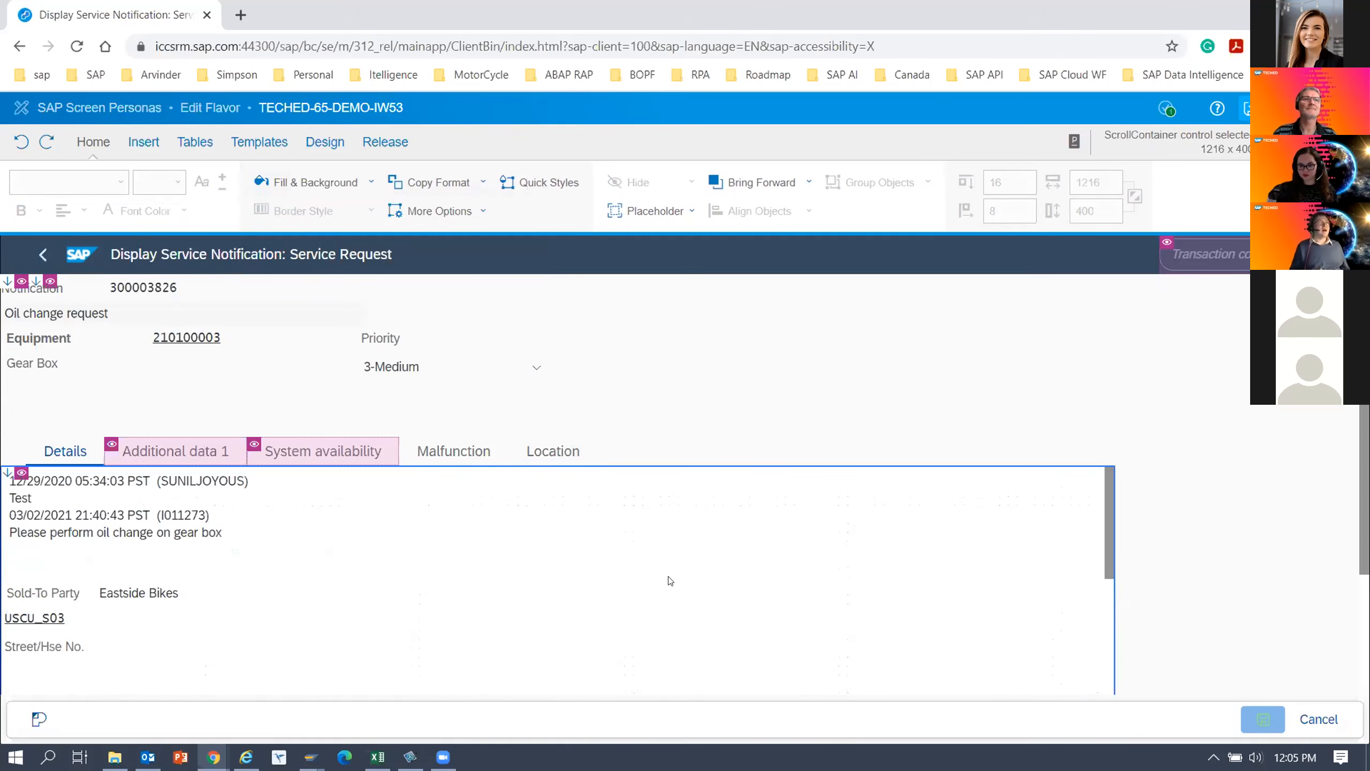
left_click(65, 452)
left_click(65, 451)
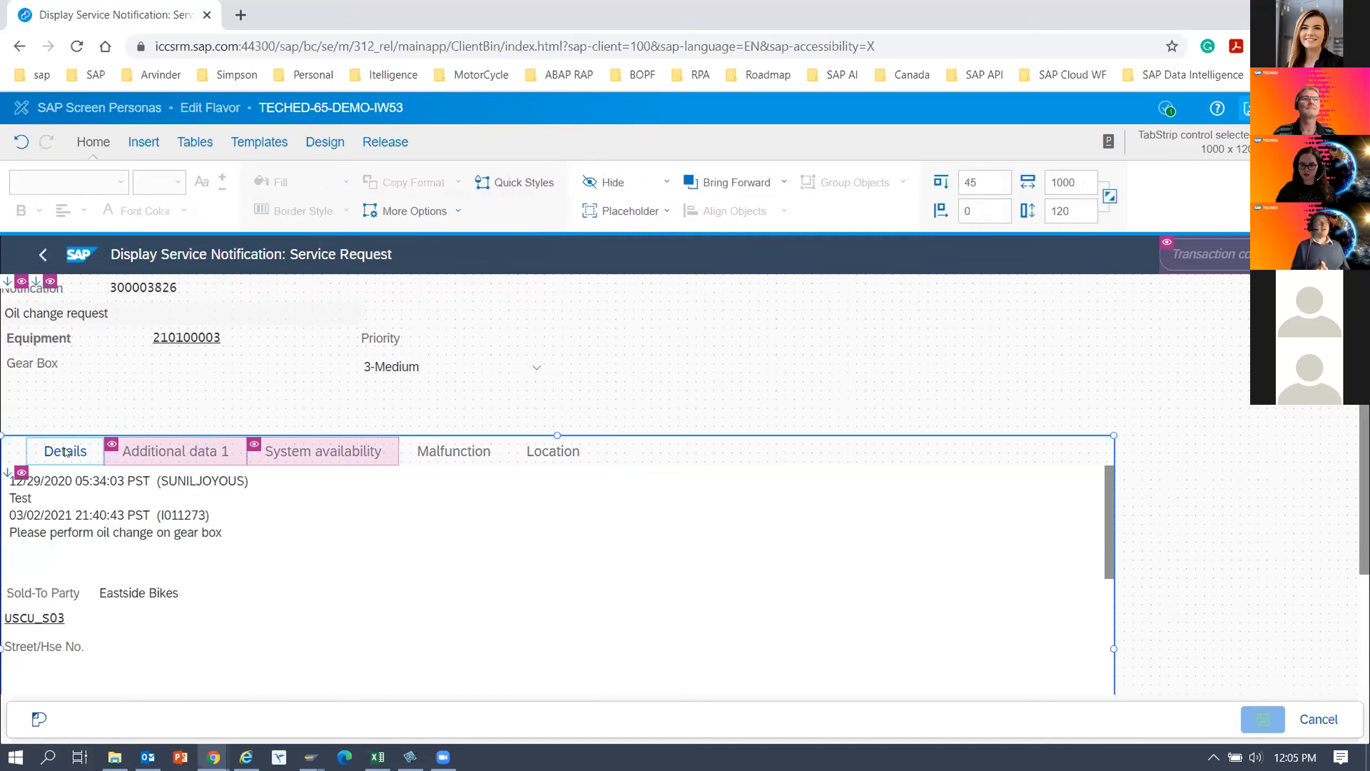
left_click(350, 533)
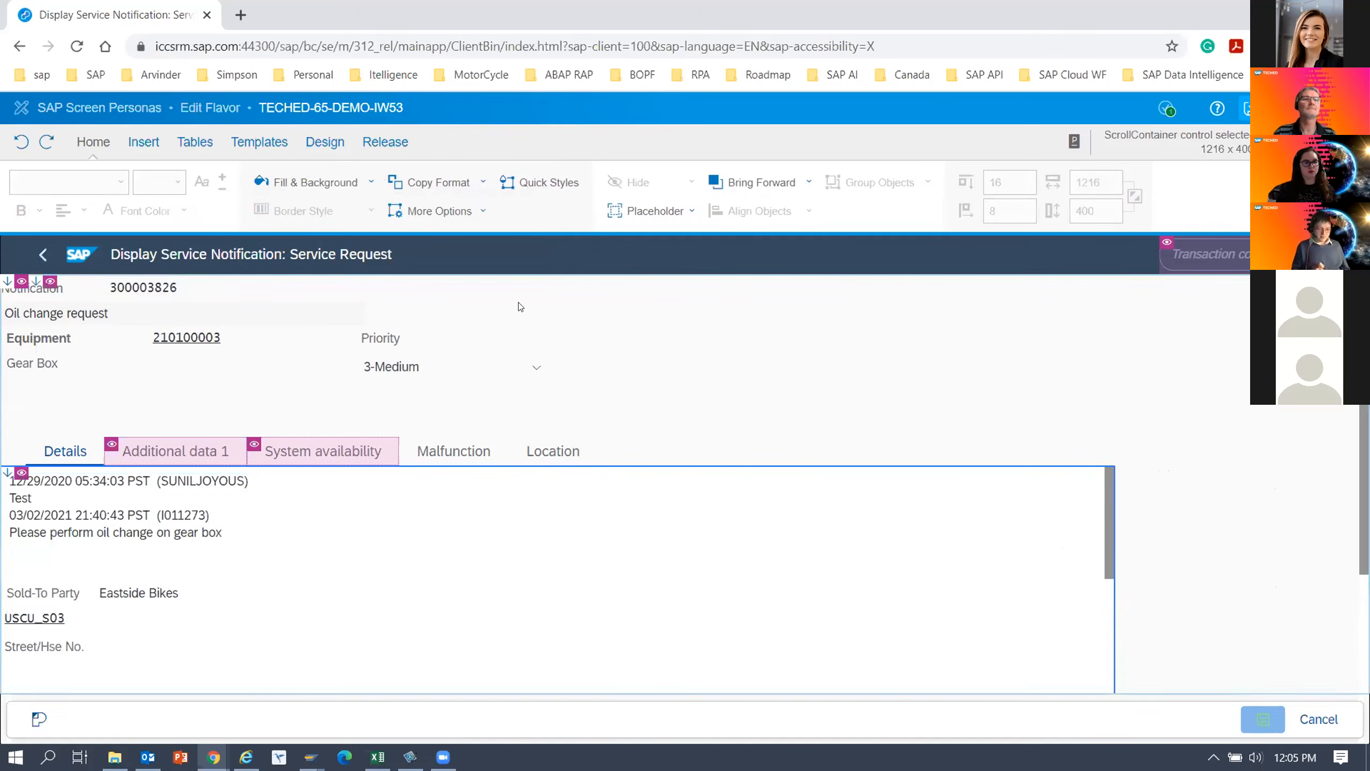
left_click(371, 183)
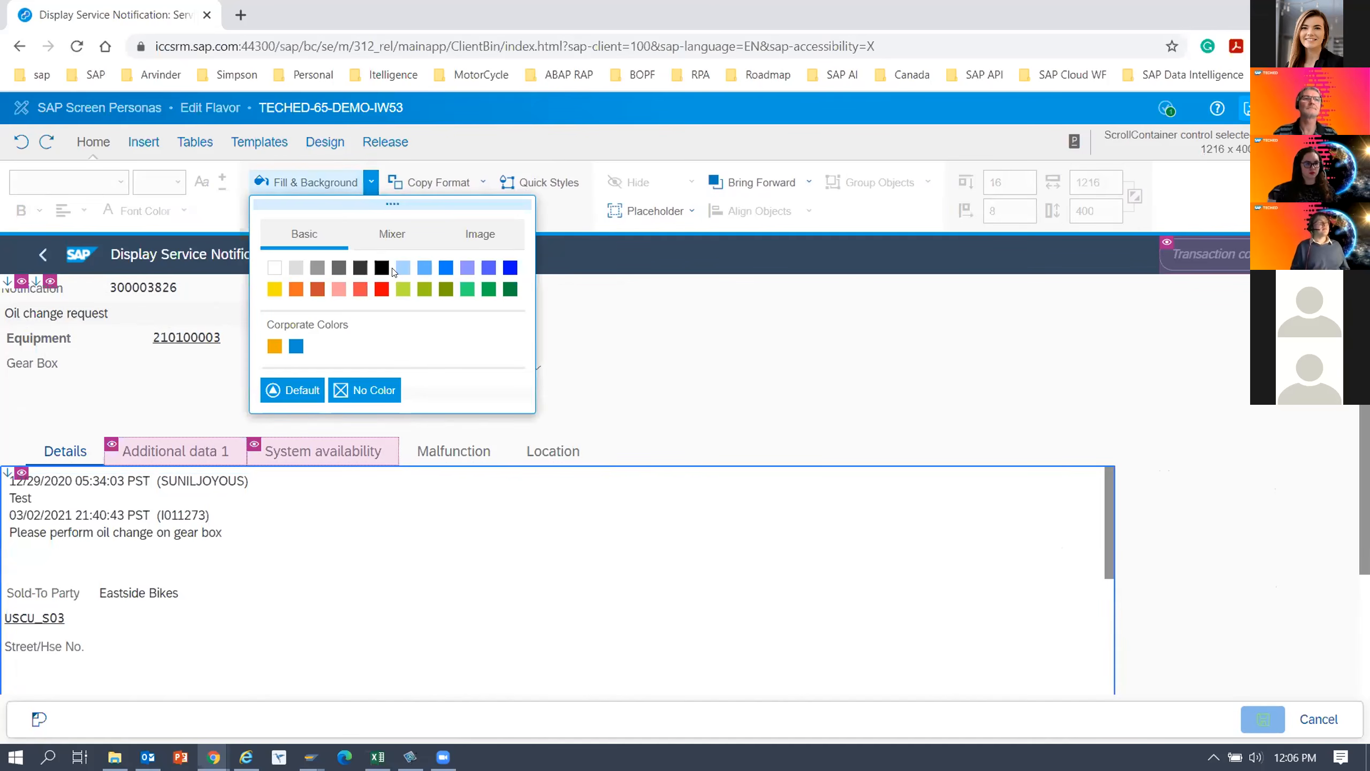
left_click(394, 235)
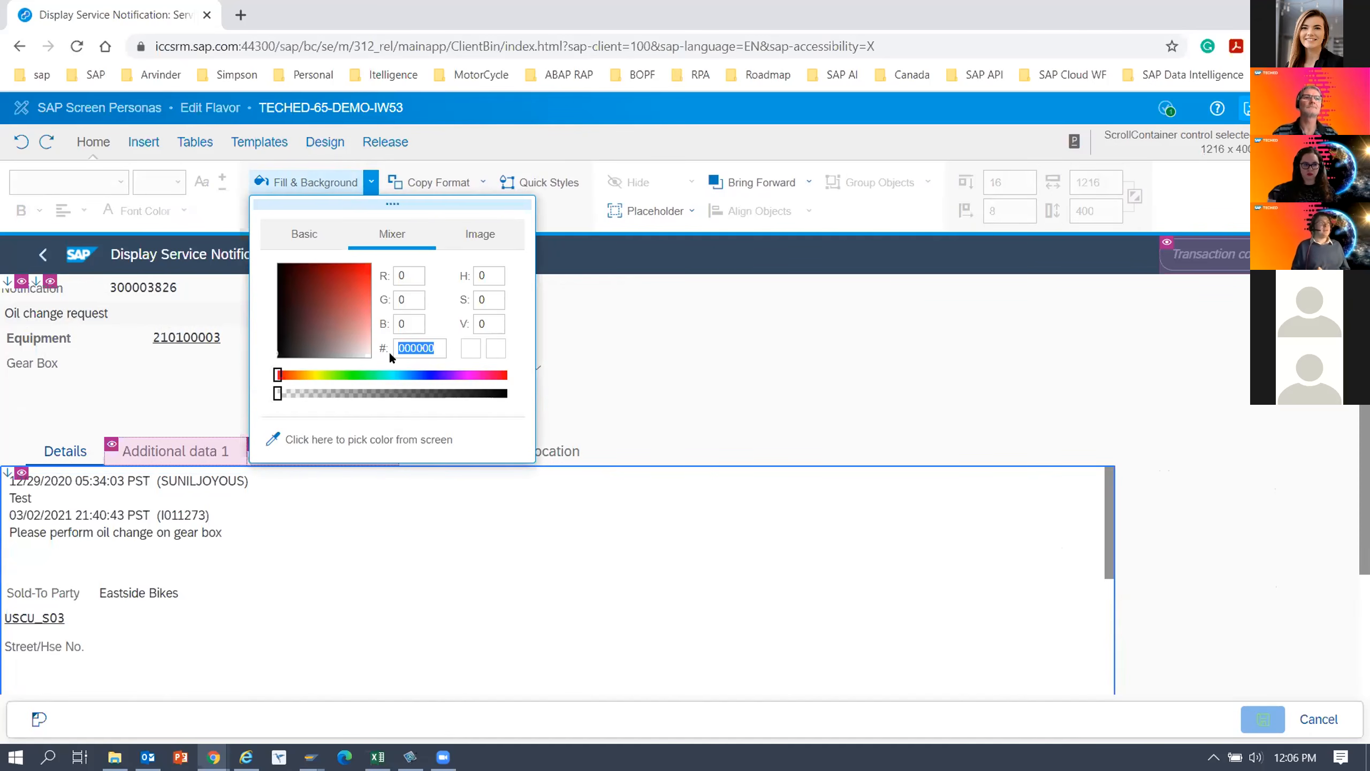
type("ED")
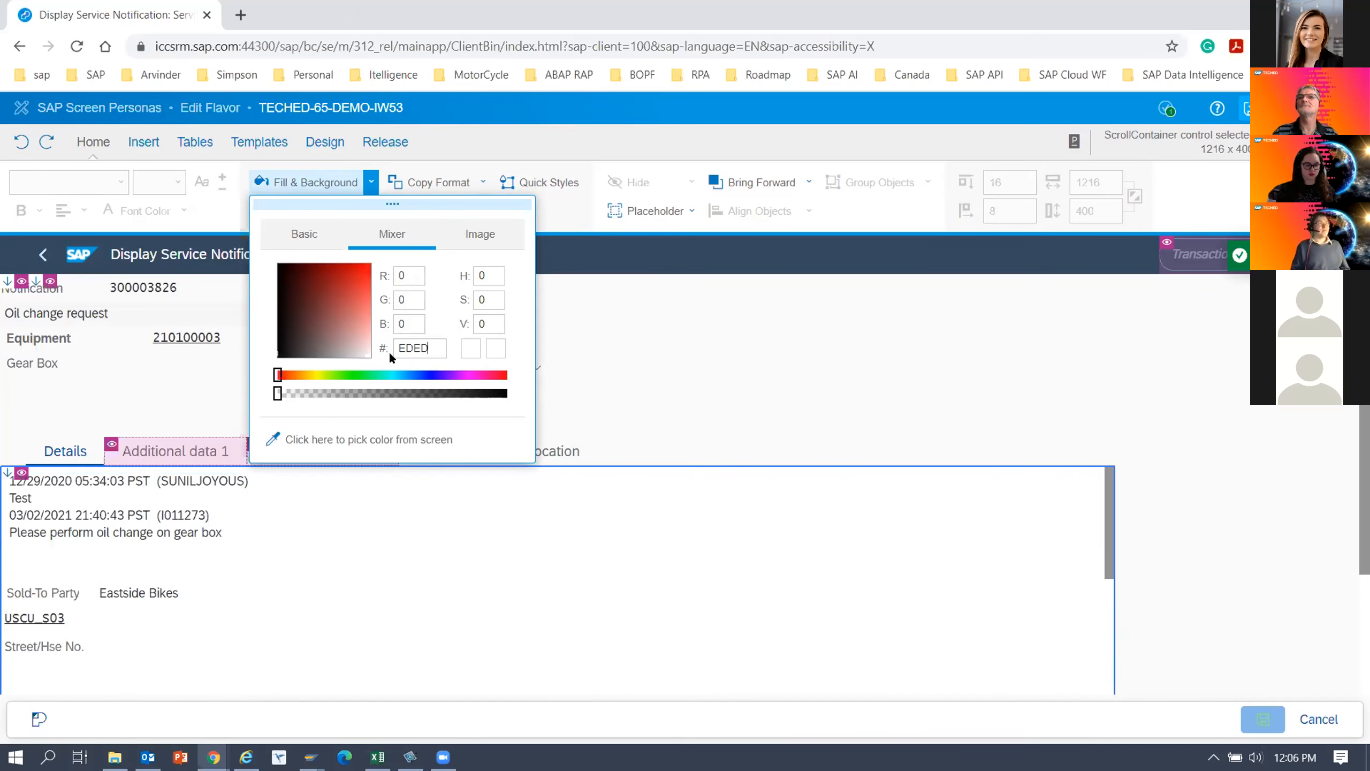
type("ED")
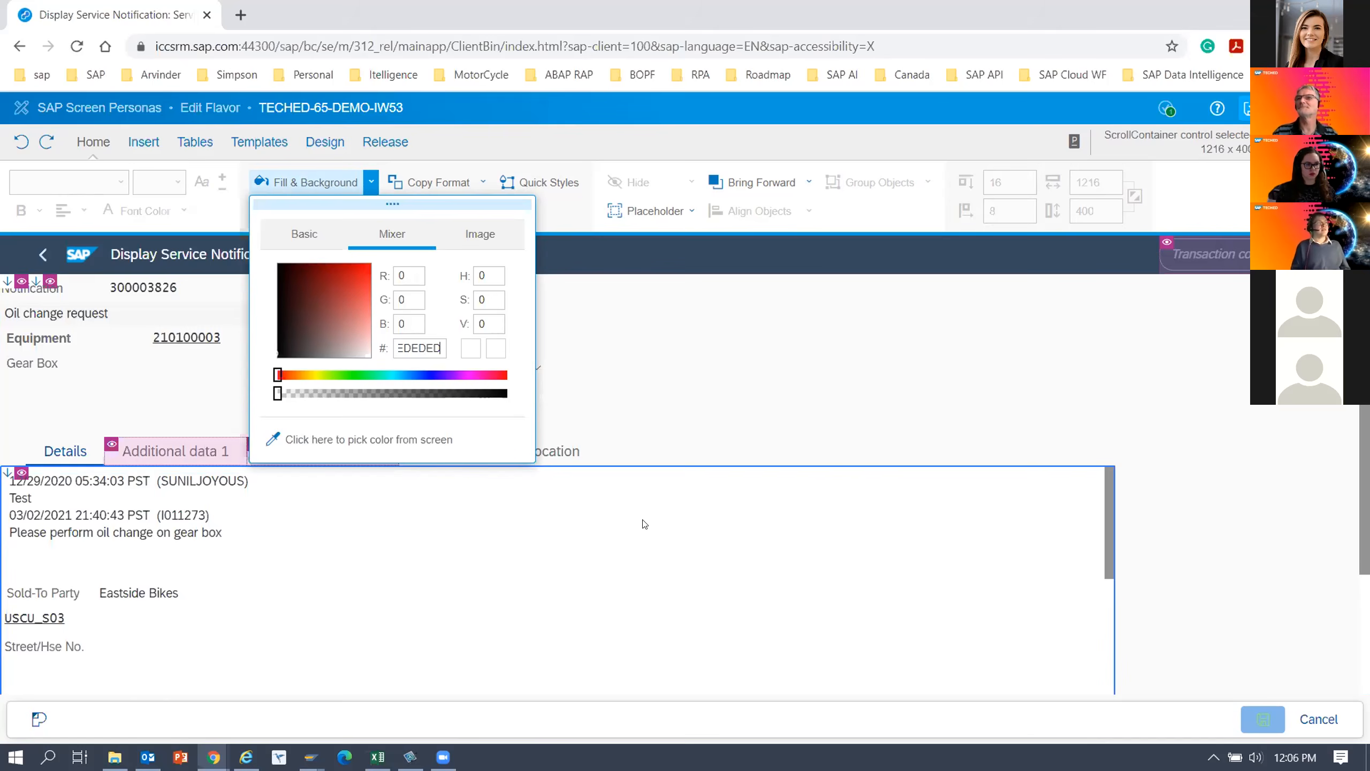
key("Return")
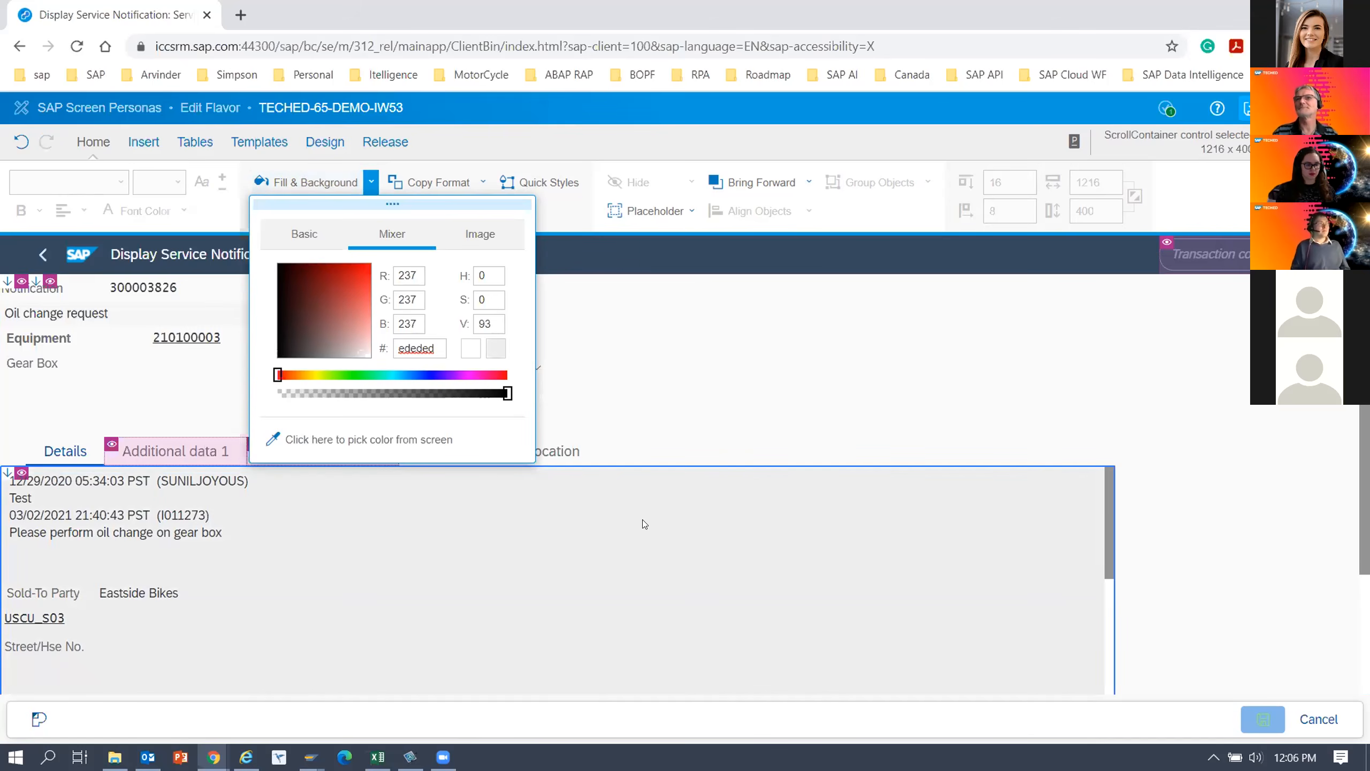
left_click(642, 519)
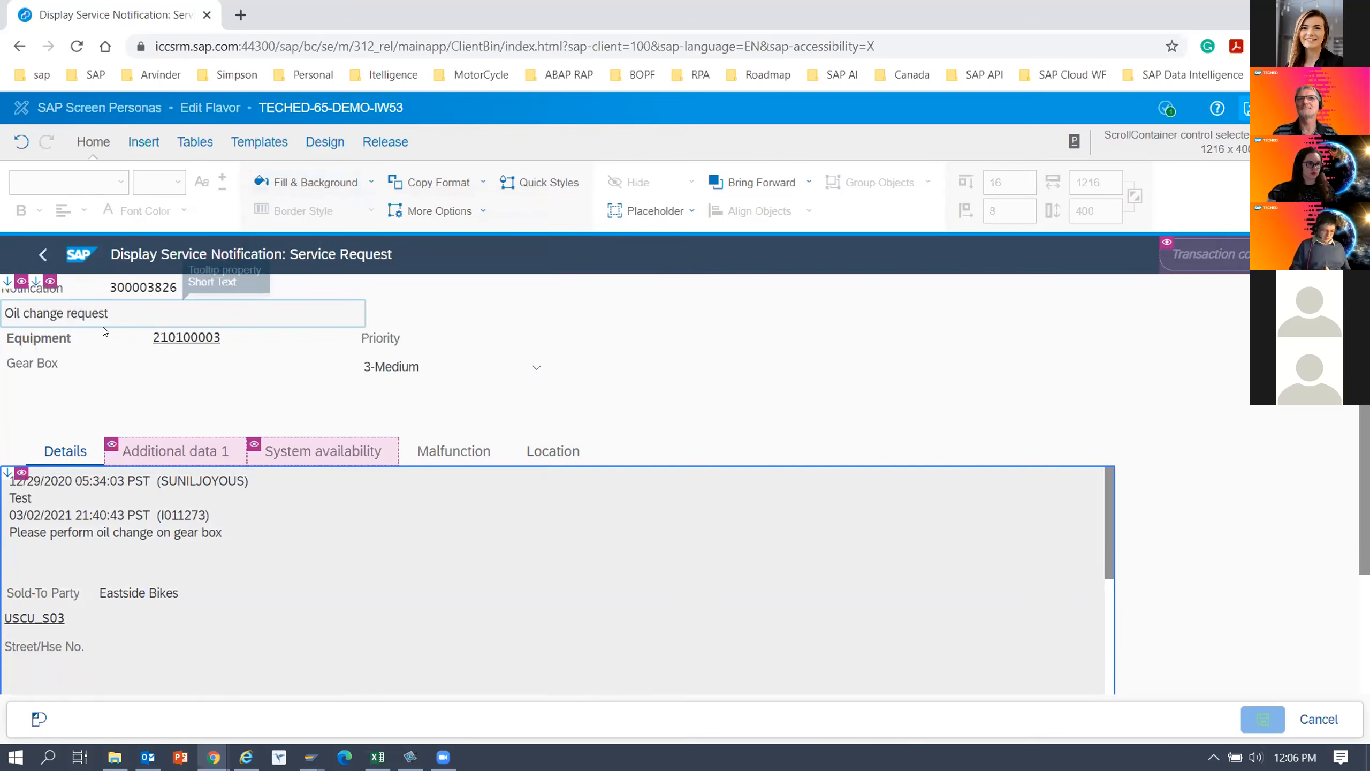
Make the Sold-To Party, Street/Hse No. and Location labels on the Details tab bold, and save the flavor.
left_click(52, 294)
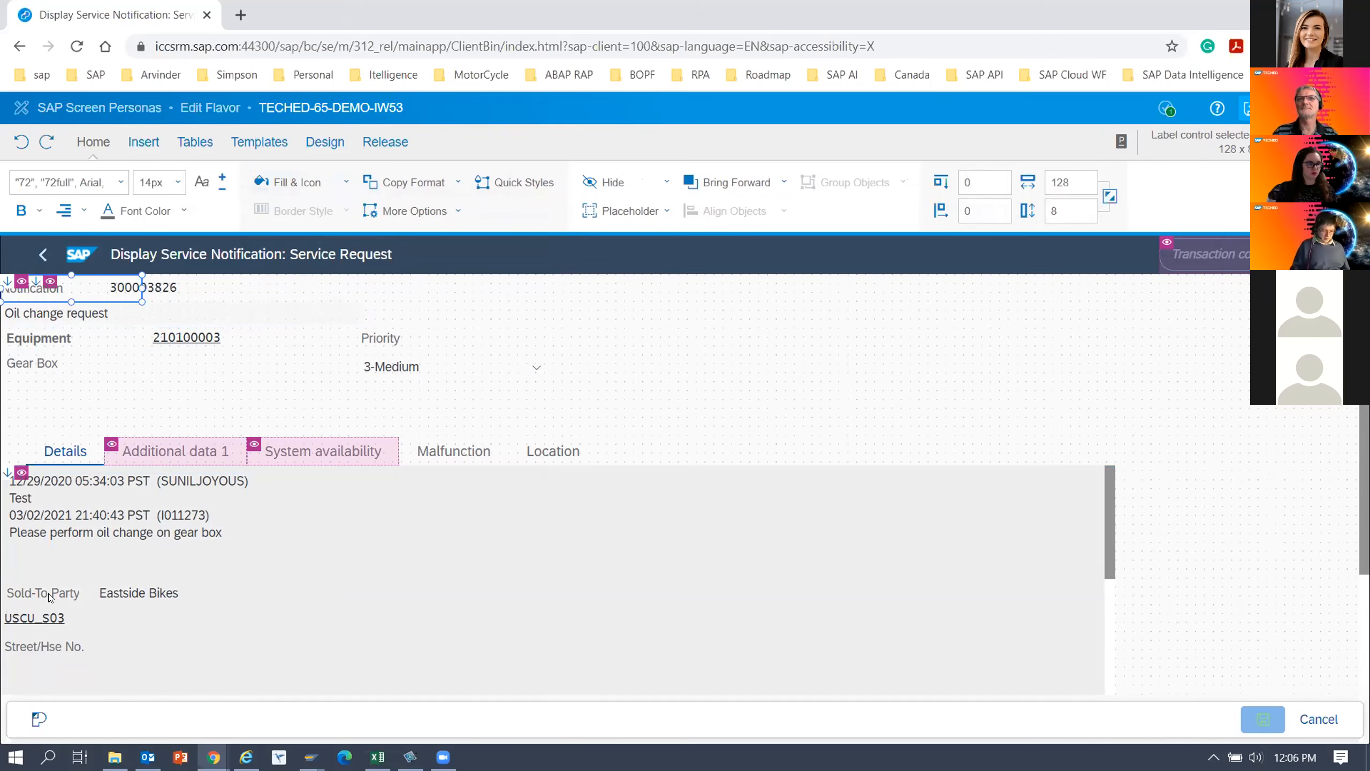
left_click(273, 586)
left_click(24, 650, "ctrl")
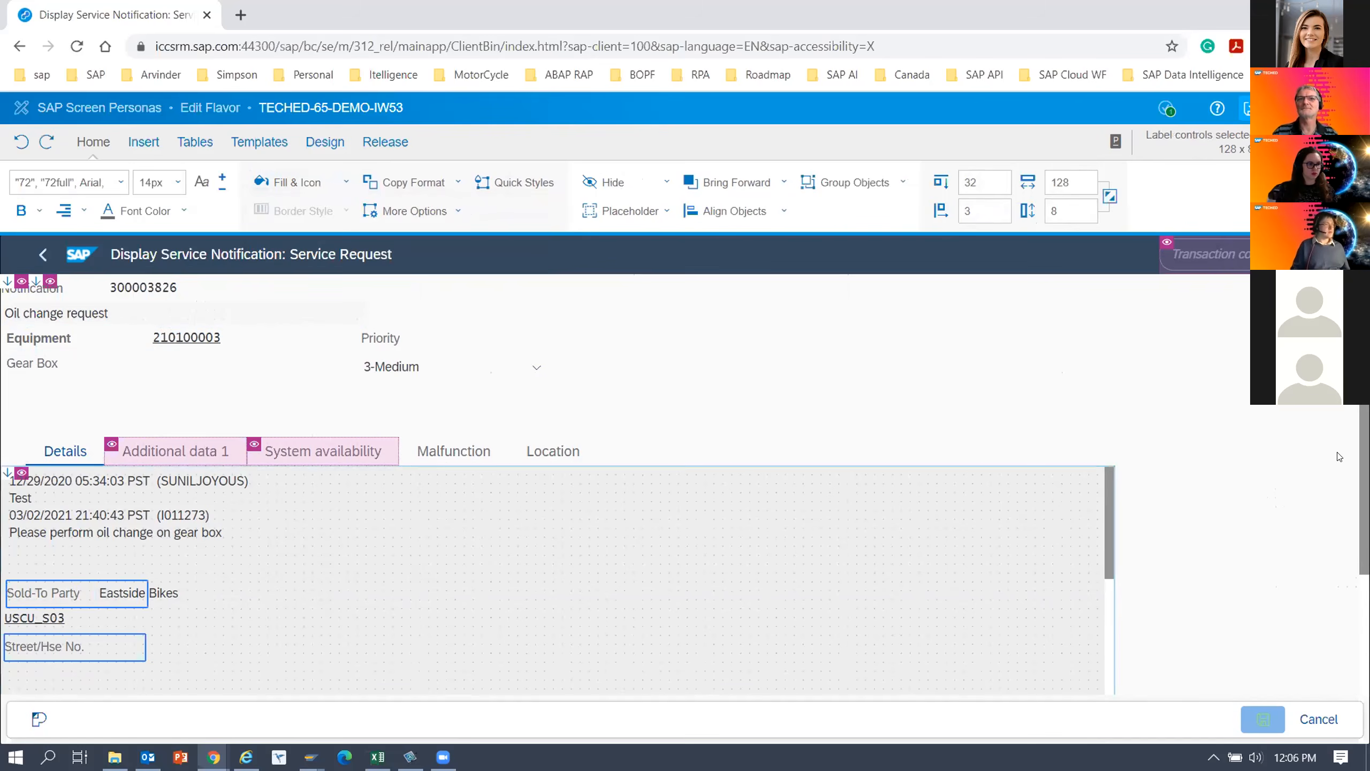
scroll(1339, 457, "down", 1)
left_click(31, 675, "ctrl")
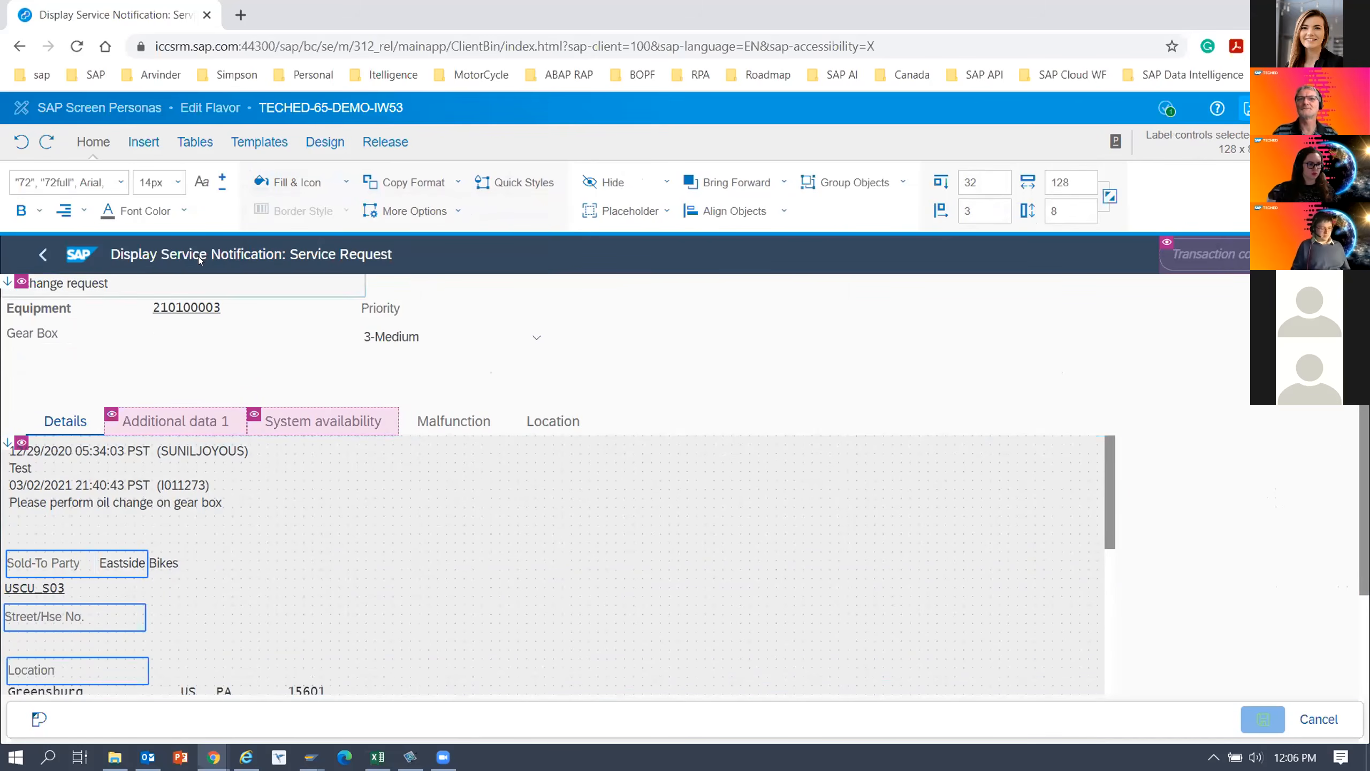
left_click(40, 210)
left_click(32, 274)
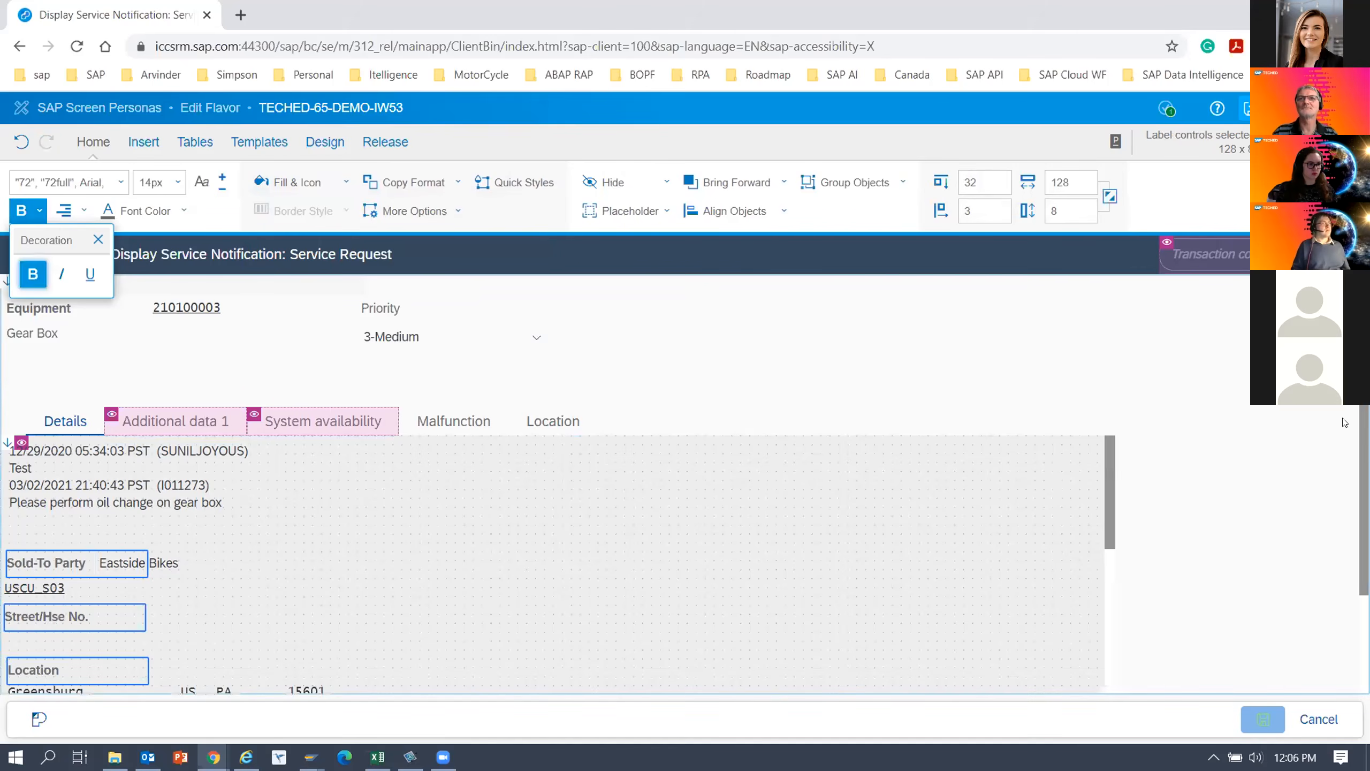
scroll(555, 486, "down", 2)
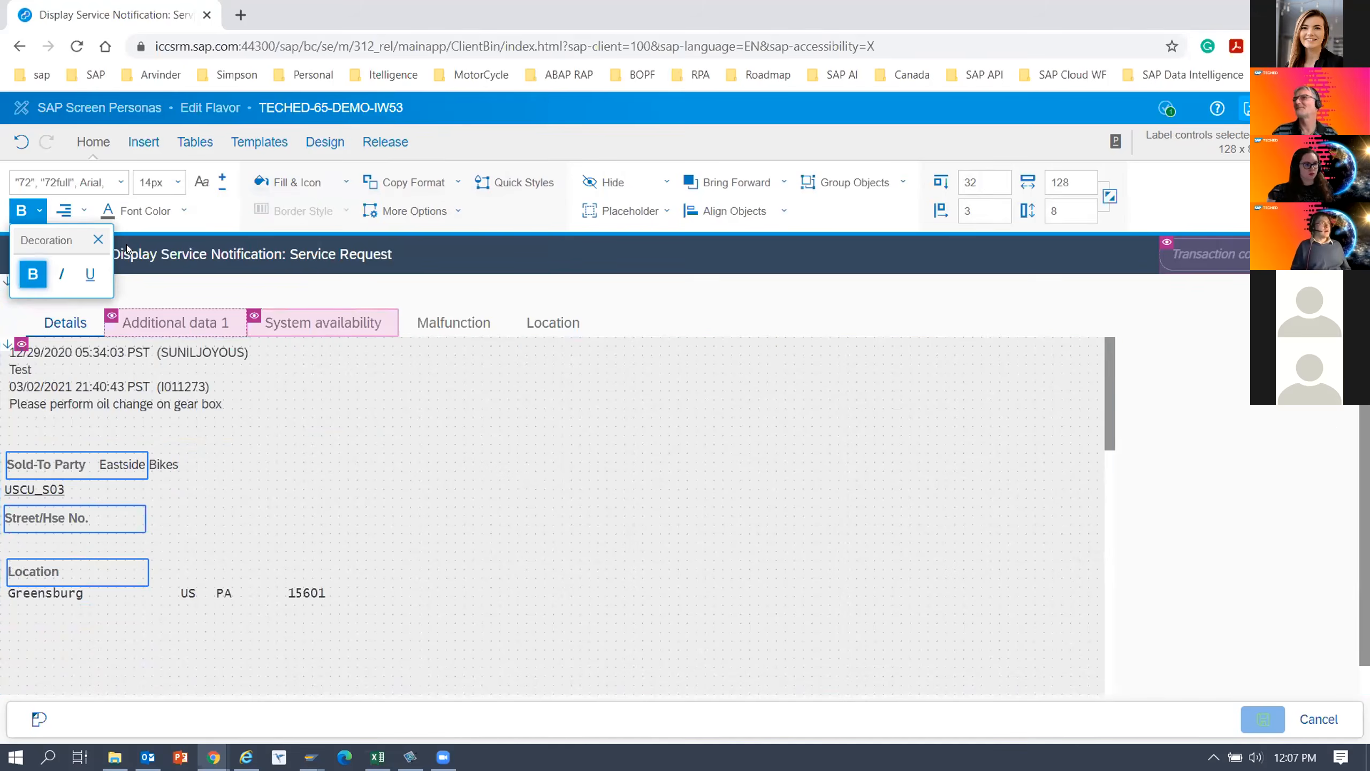
left_click(97, 241)
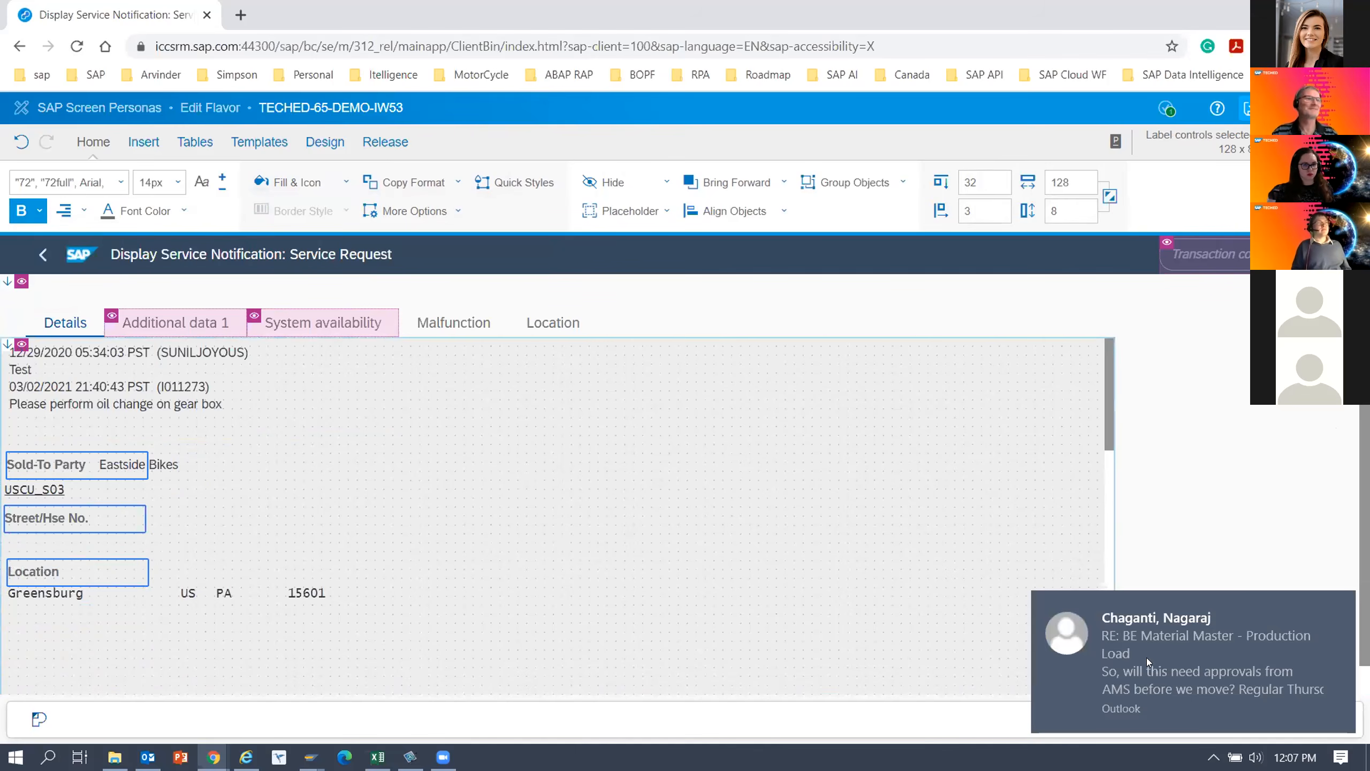
left_click(1339, 605)
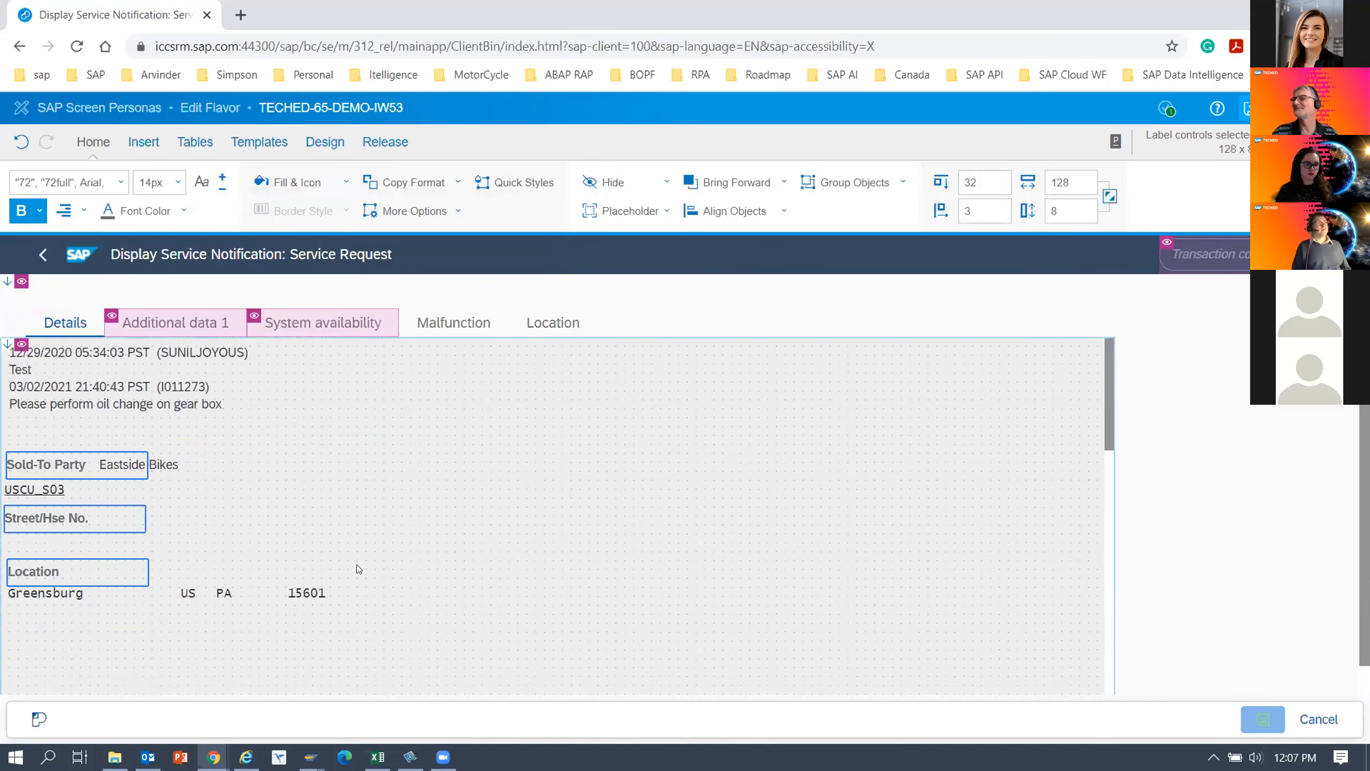
left_click(1251, 108)
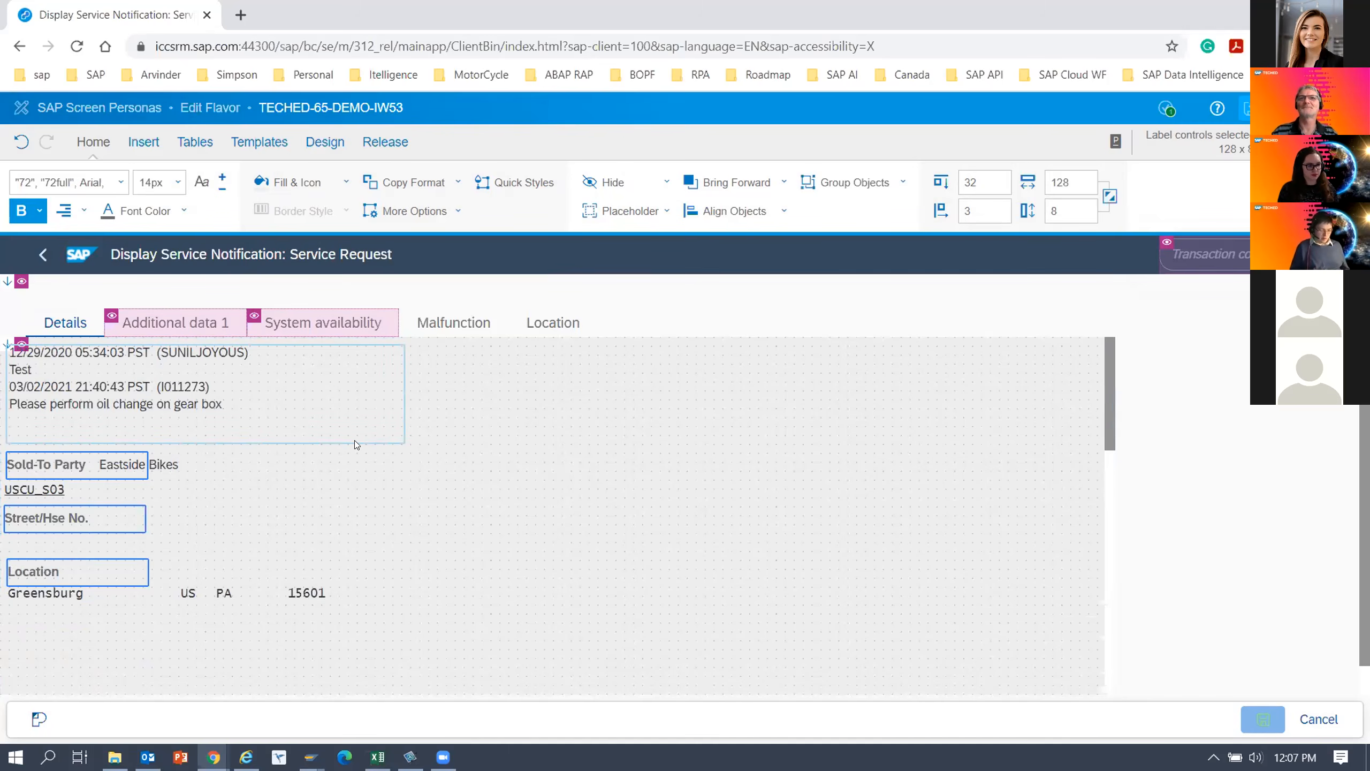
Switch the notification to its Malfunction tab and open the parking lot.
left_click(445, 326)
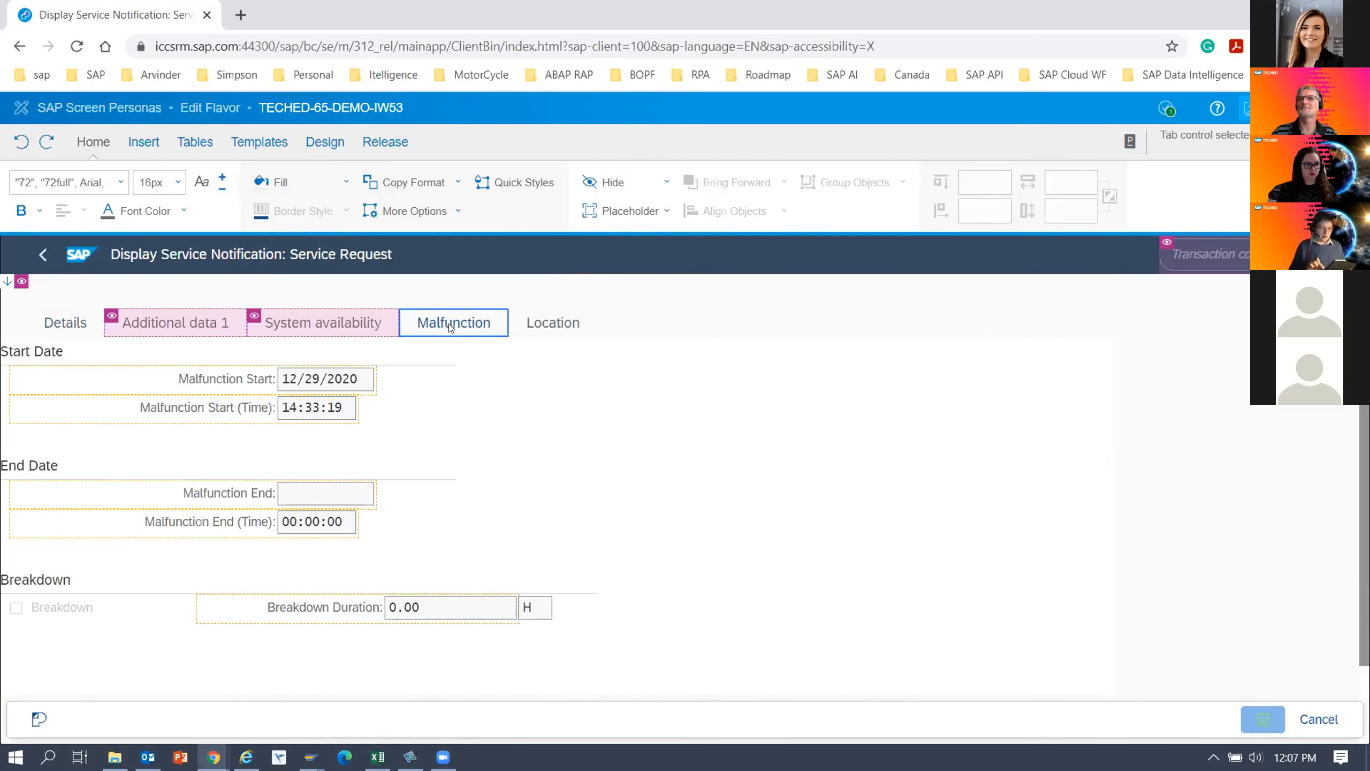
double_click(451, 327)
left_click(794, 476)
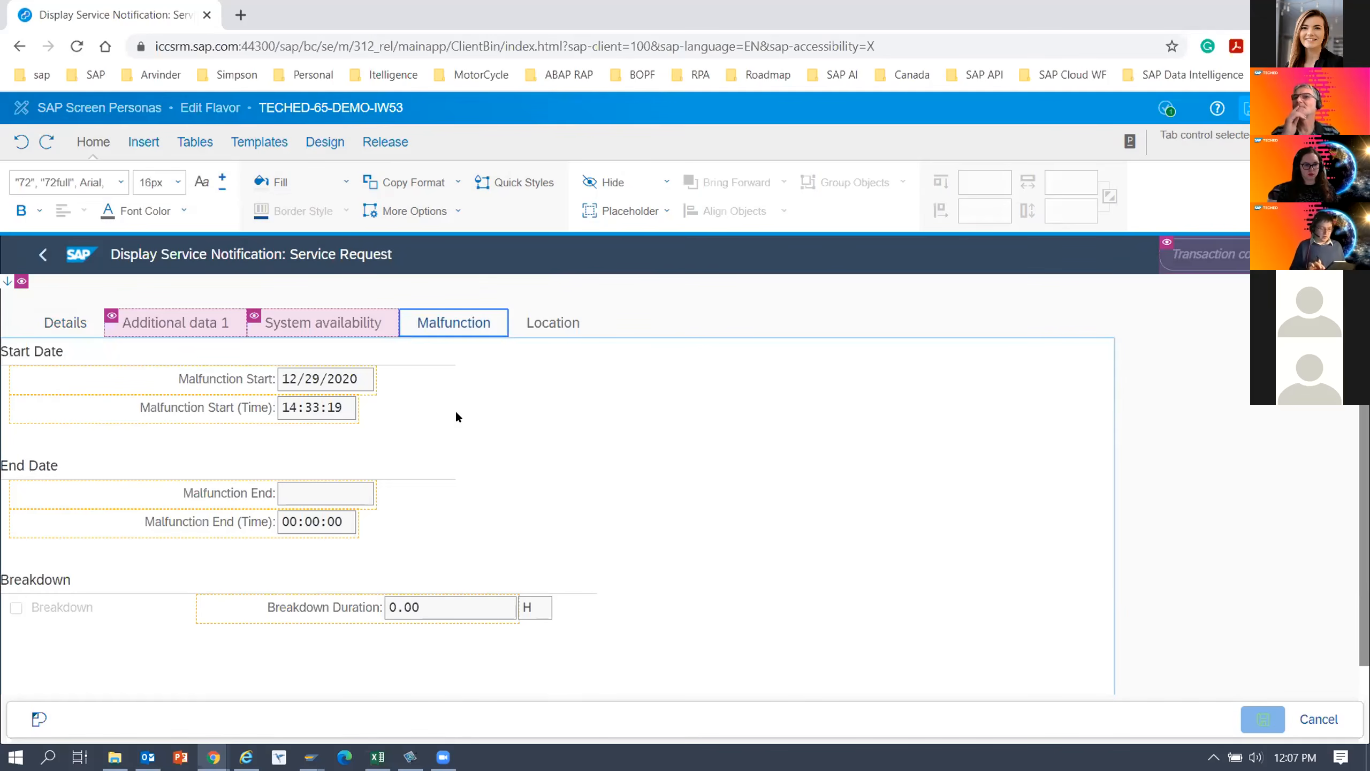
left_click(326, 143)
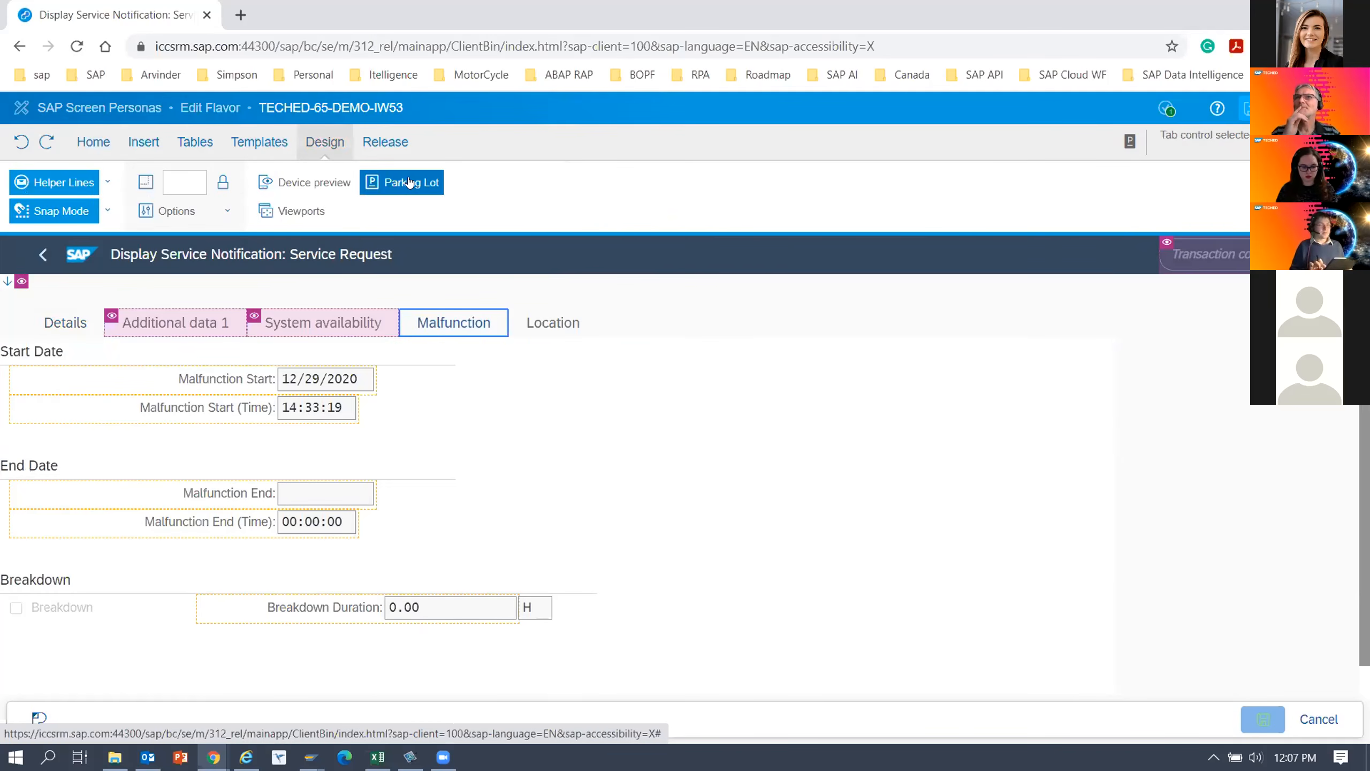
left_click(410, 183)
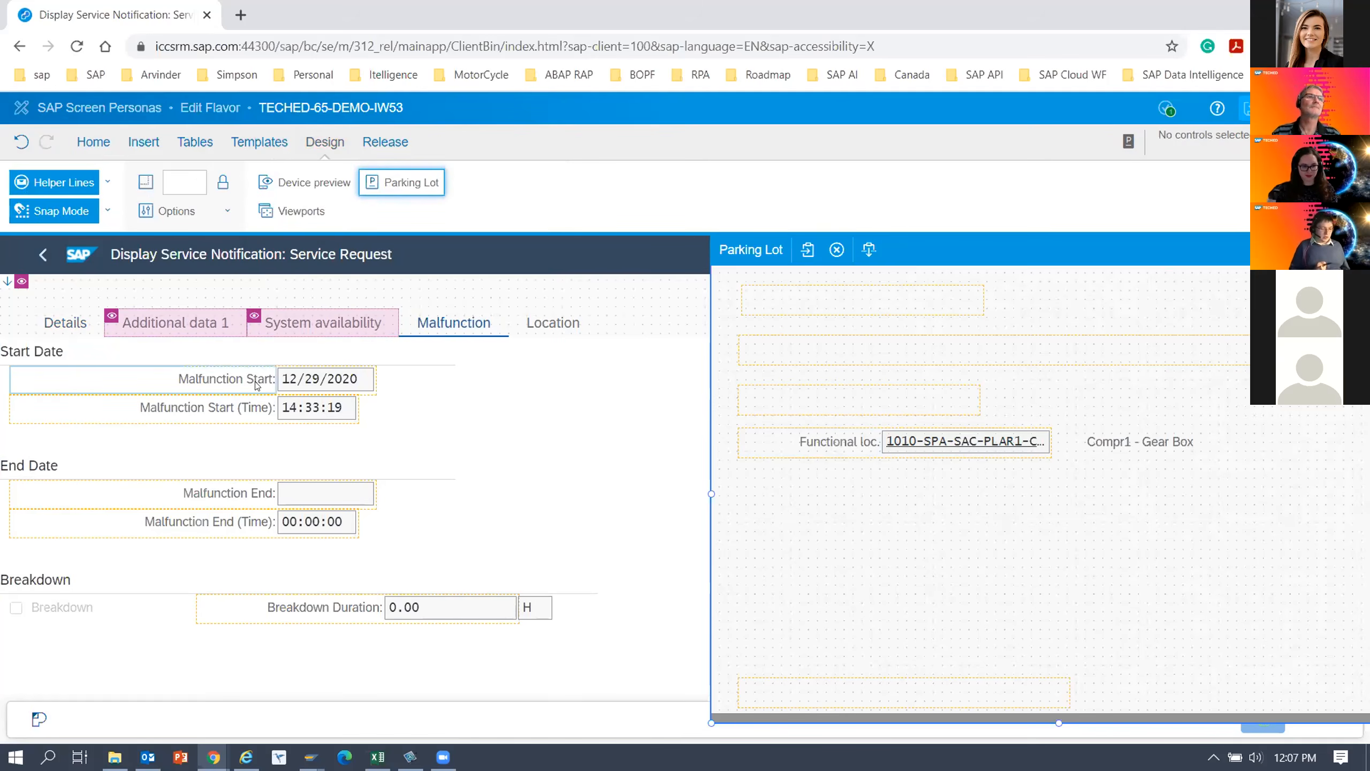
Move the Malfunction Start, Malfunction Start (Time), Malfunction End and Malfunction End (Time) labels and fields into the parking lot.
left_click(221, 381)
left_click_drag(310, 384, 1049, 501)
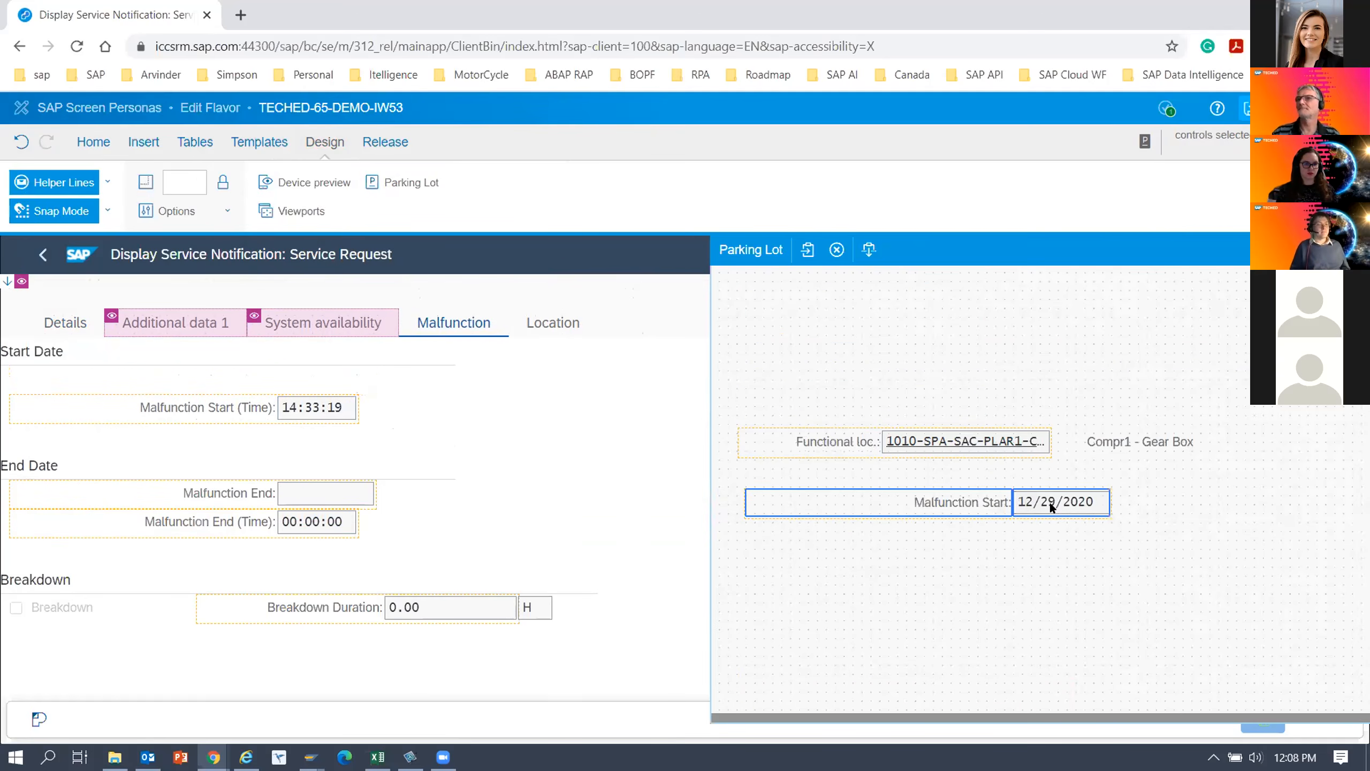
left_click(229, 494)
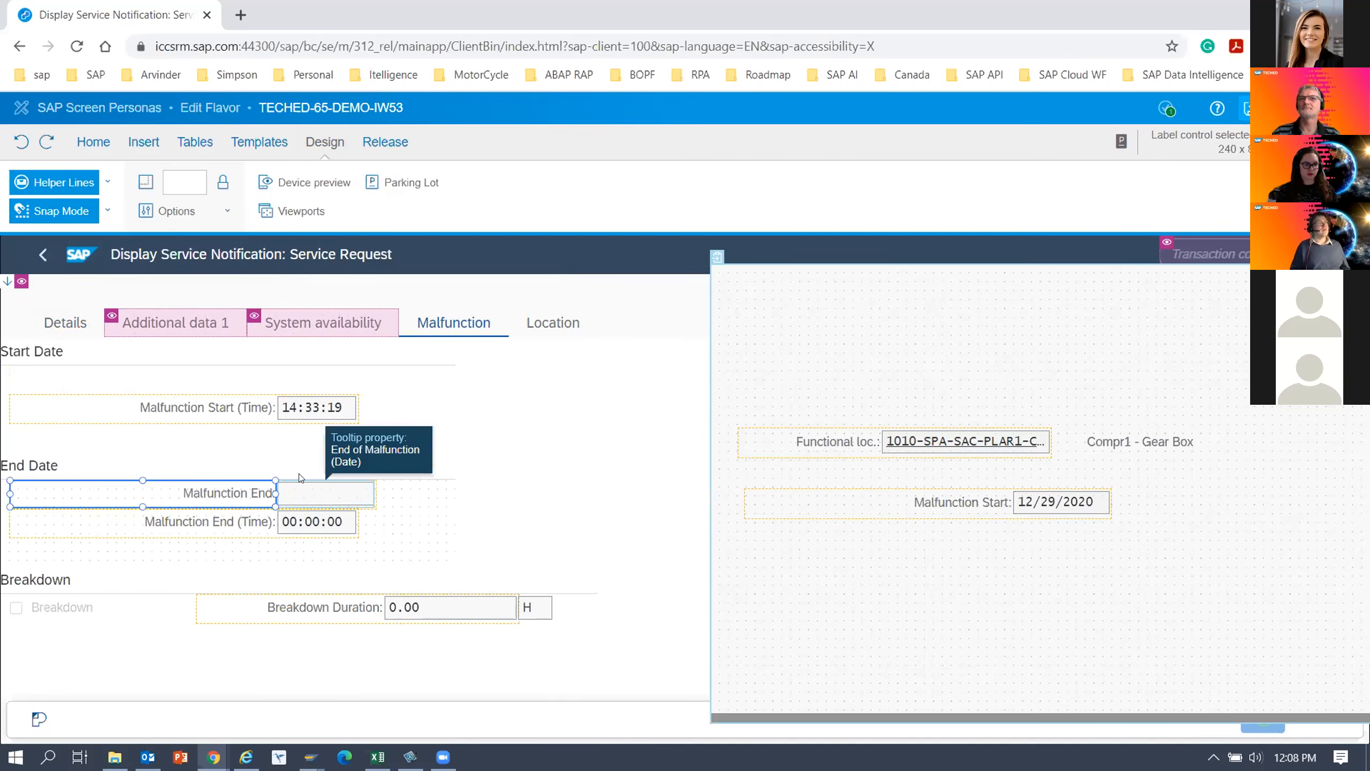
left_click(287, 414)
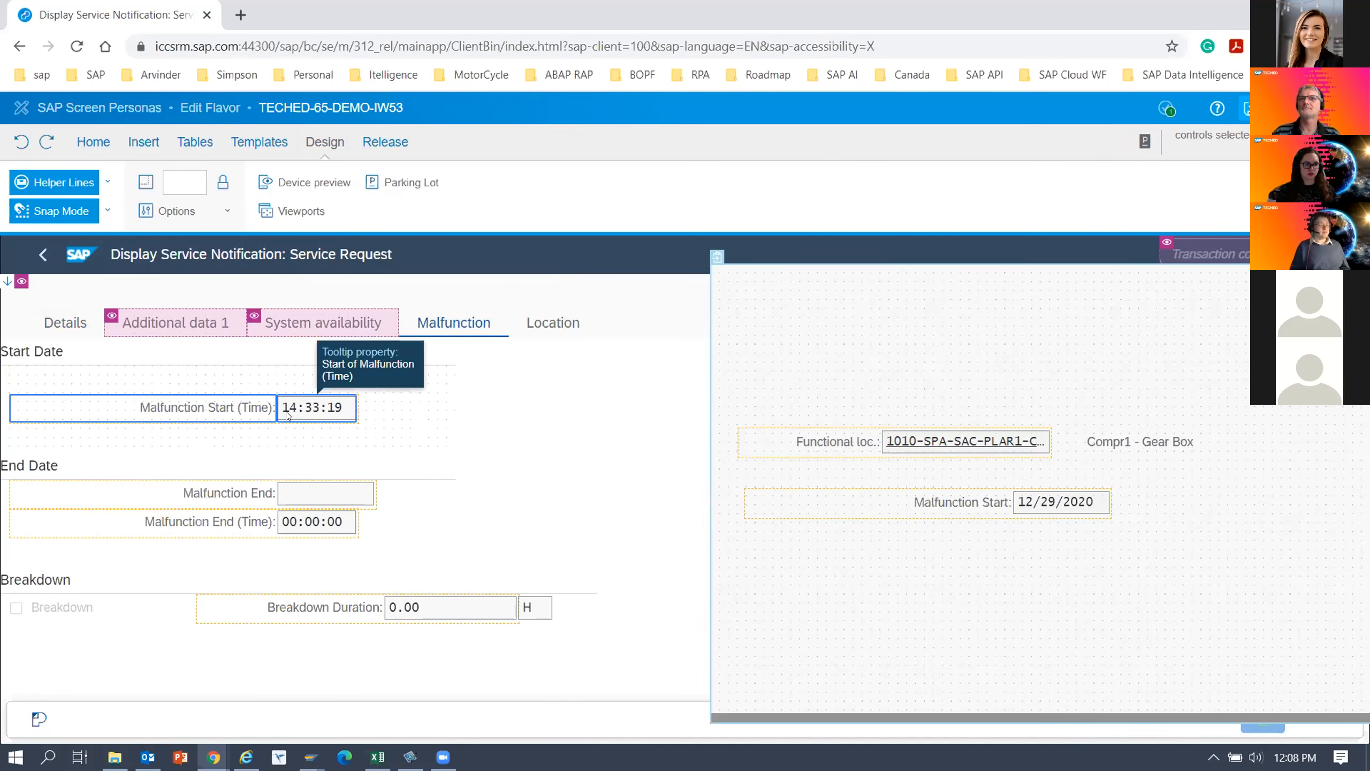
left_click_drag(237, 404, 989, 548)
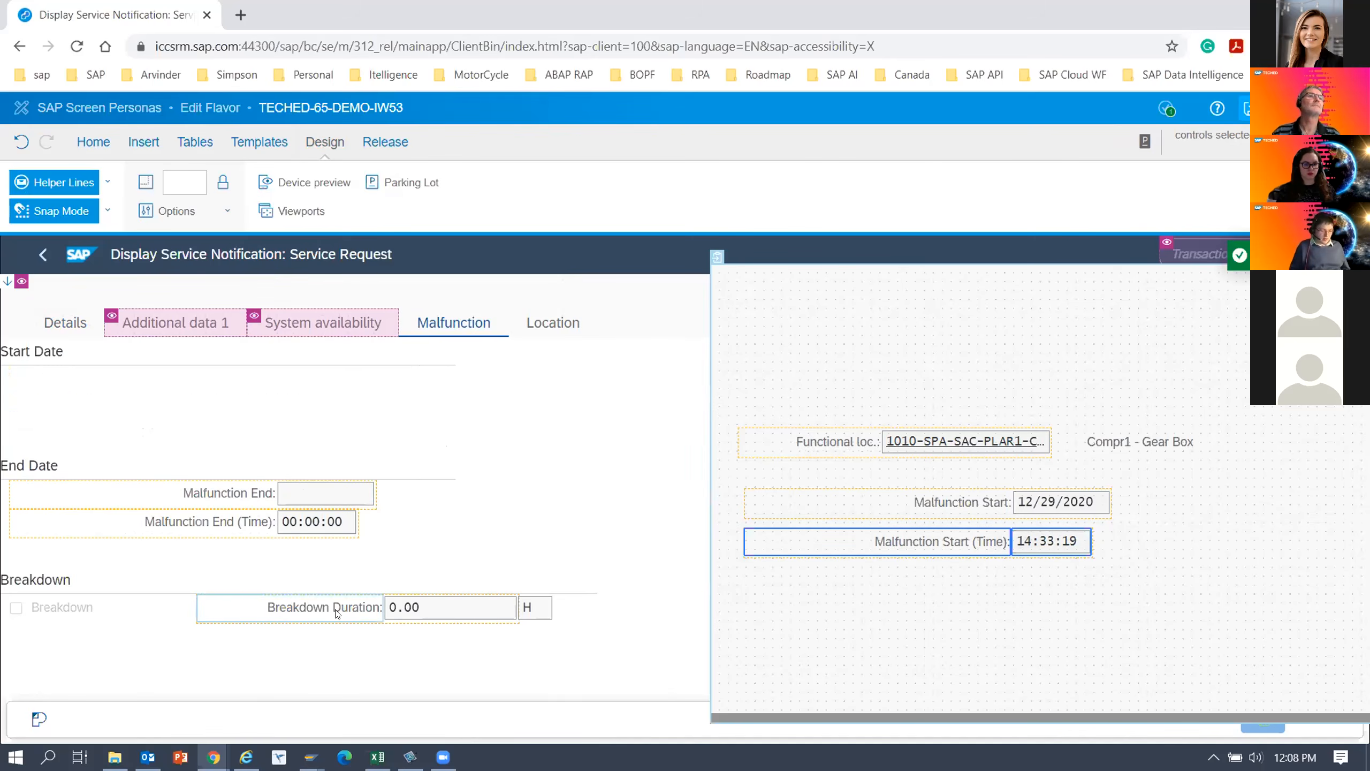
left_click(326, 495)
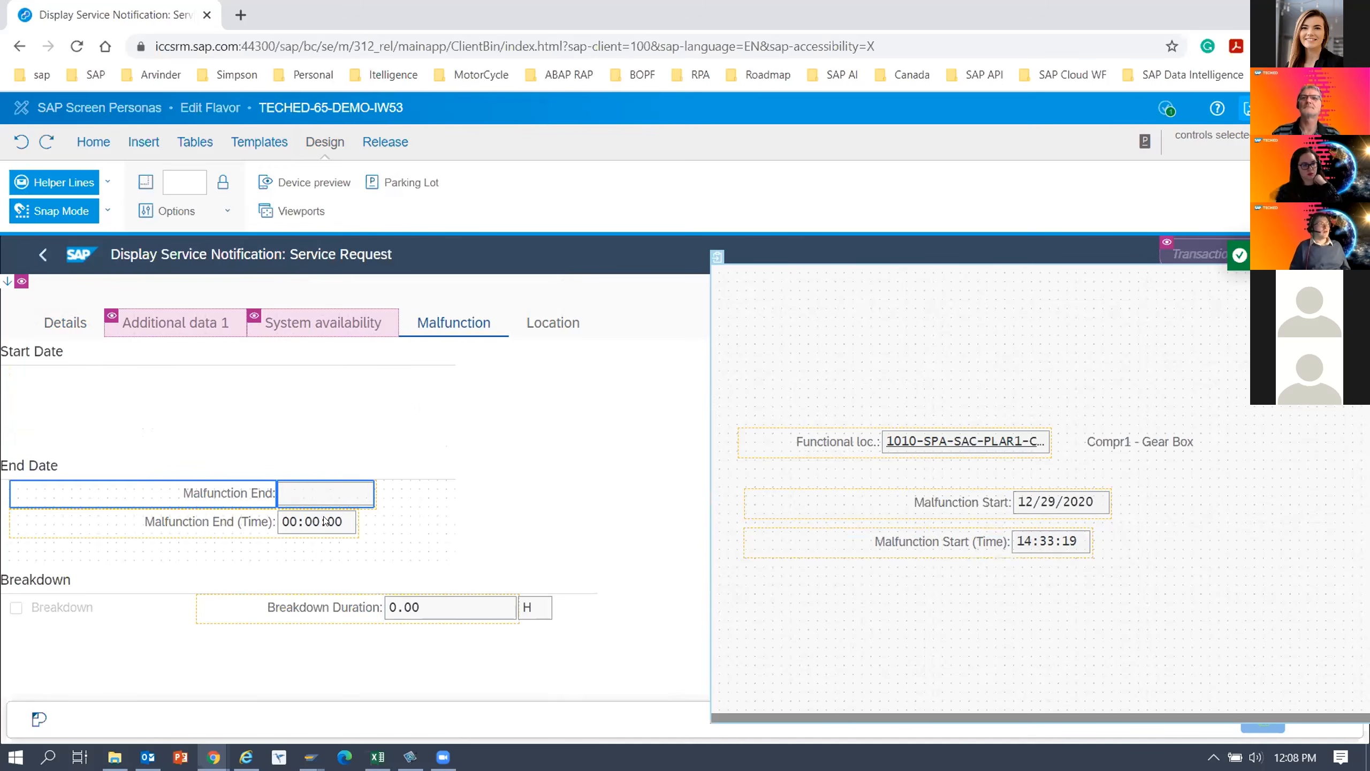
left_click_drag(238, 516, 988, 604)
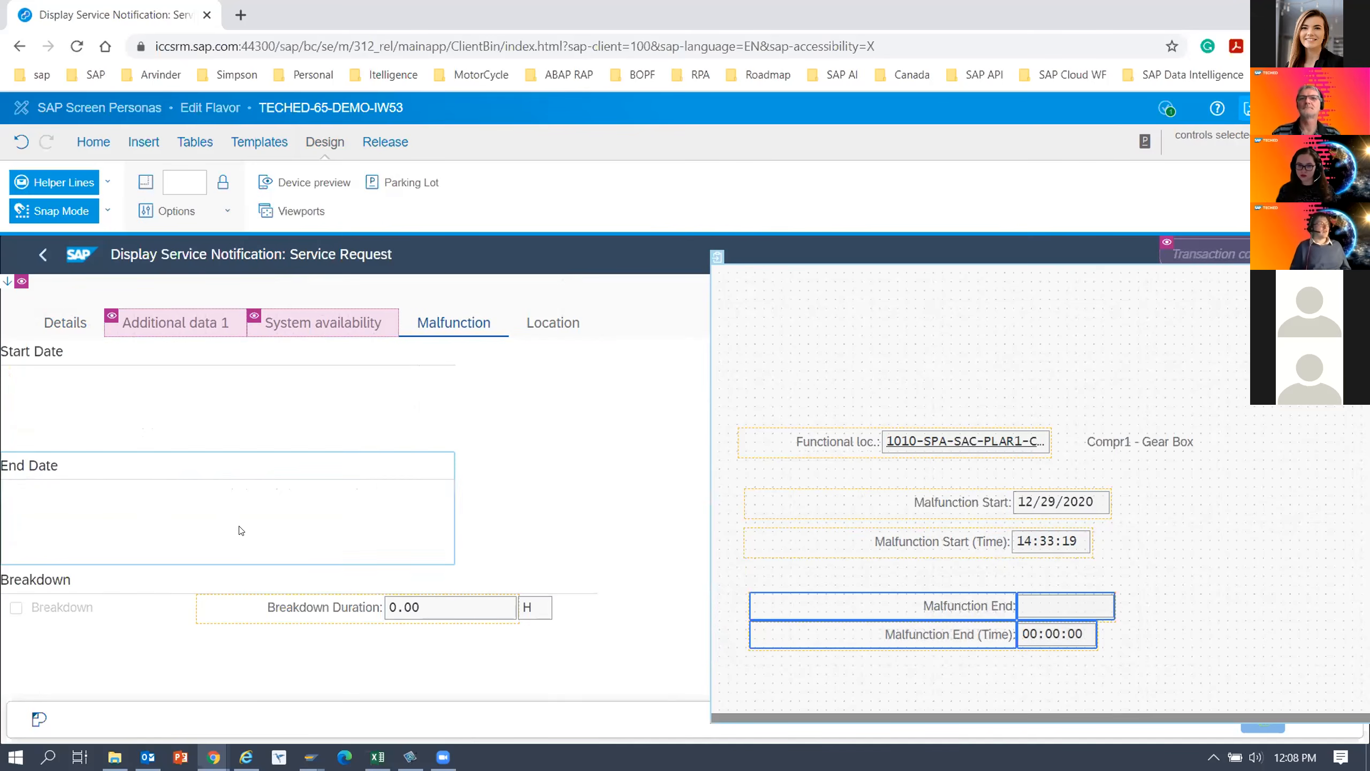
Move the Breakdown checkbox into the parking lot, close the parking lot and save the flavor.
left_click_drag(54, 603, 817, 676)
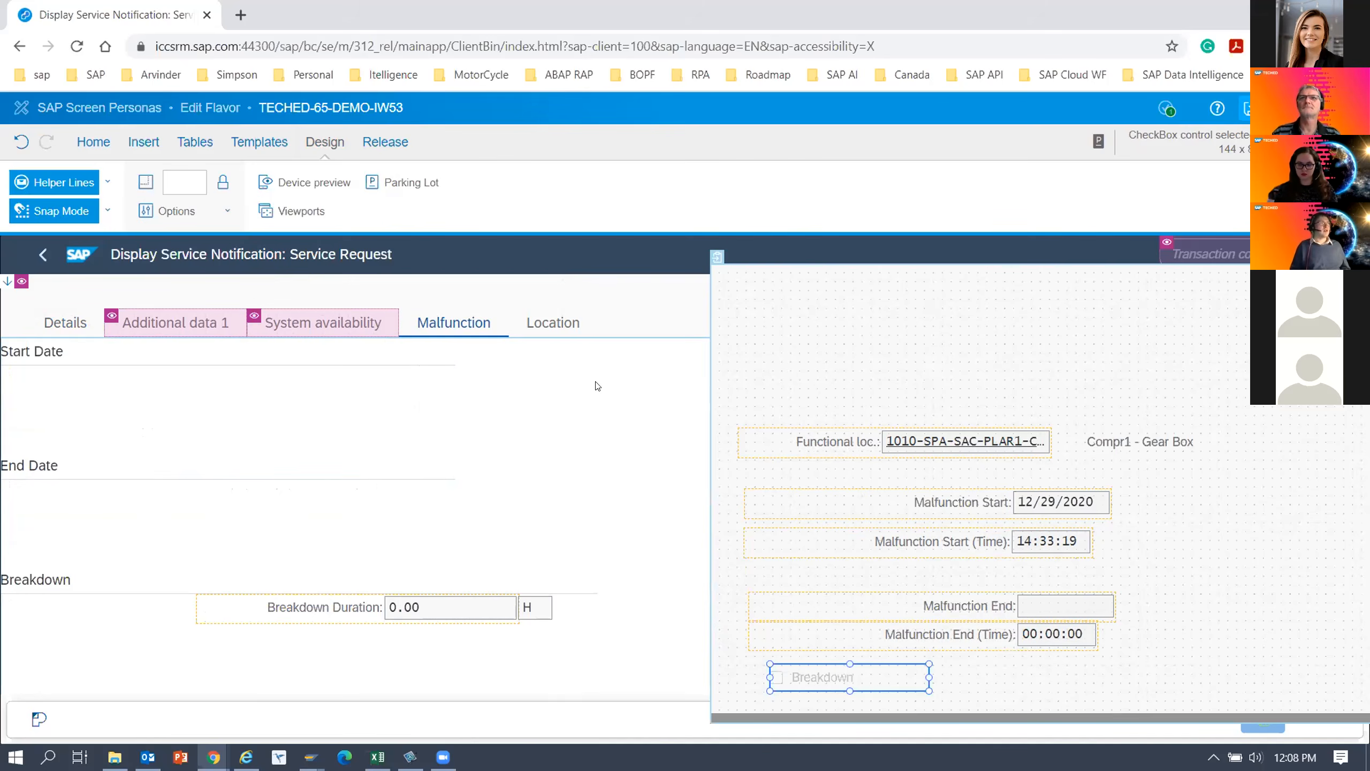
left_click(599, 384)
left_click_drag(792, 245, 822, 278)
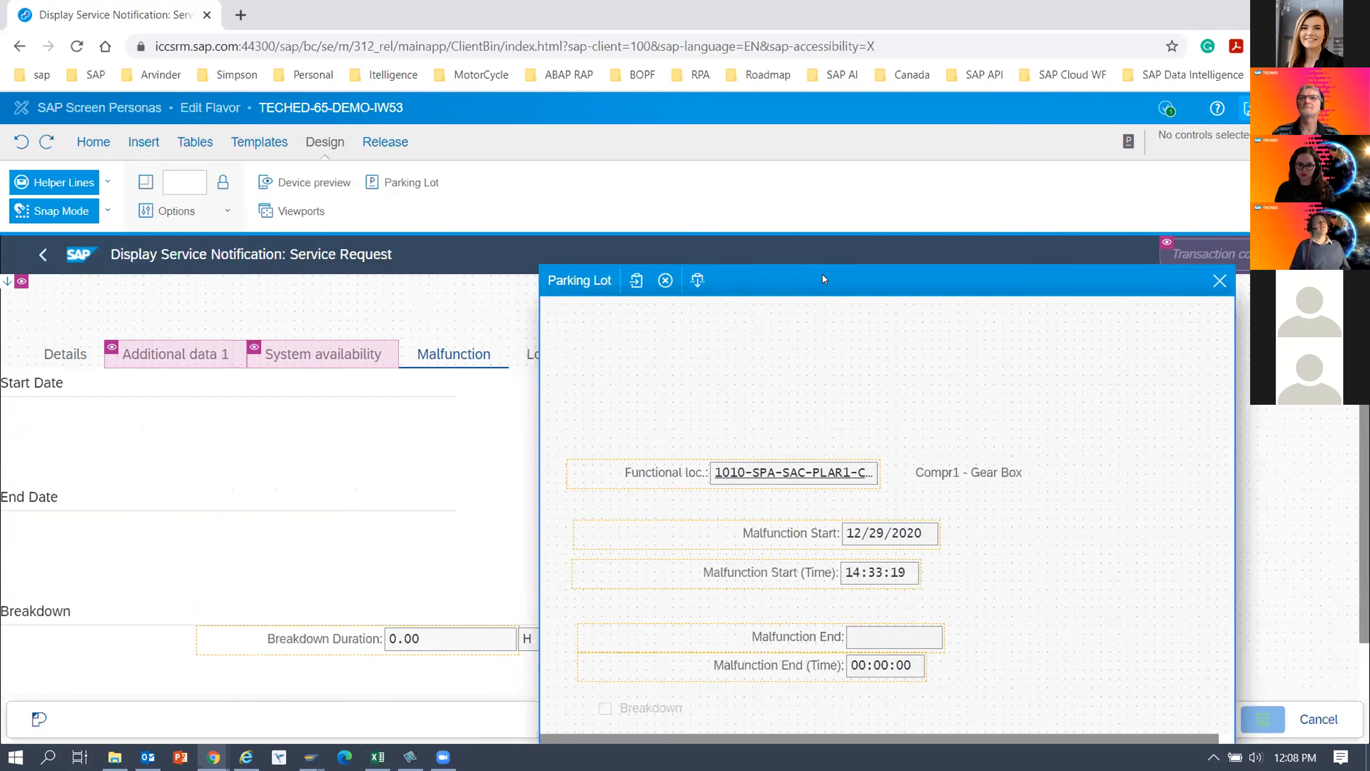
left_click(1219, 280)
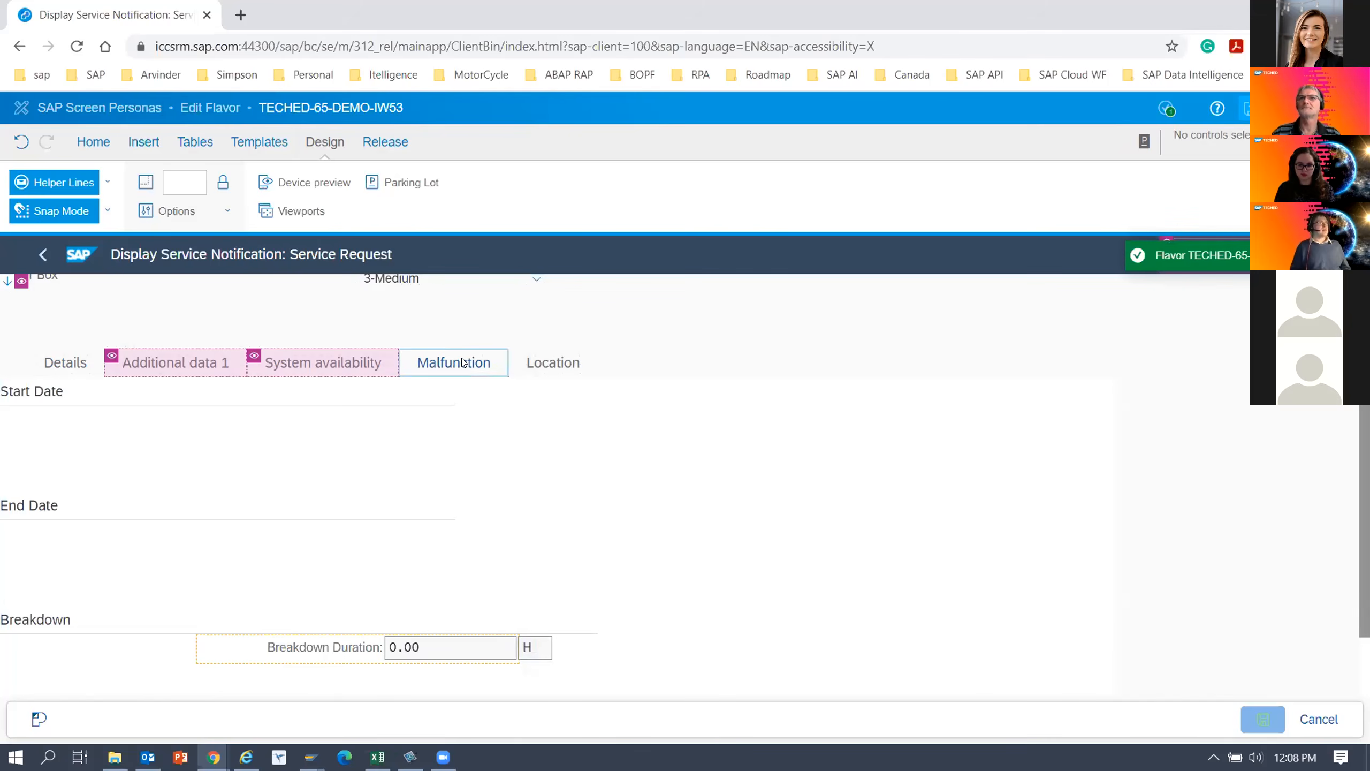
left_click(463, 362)
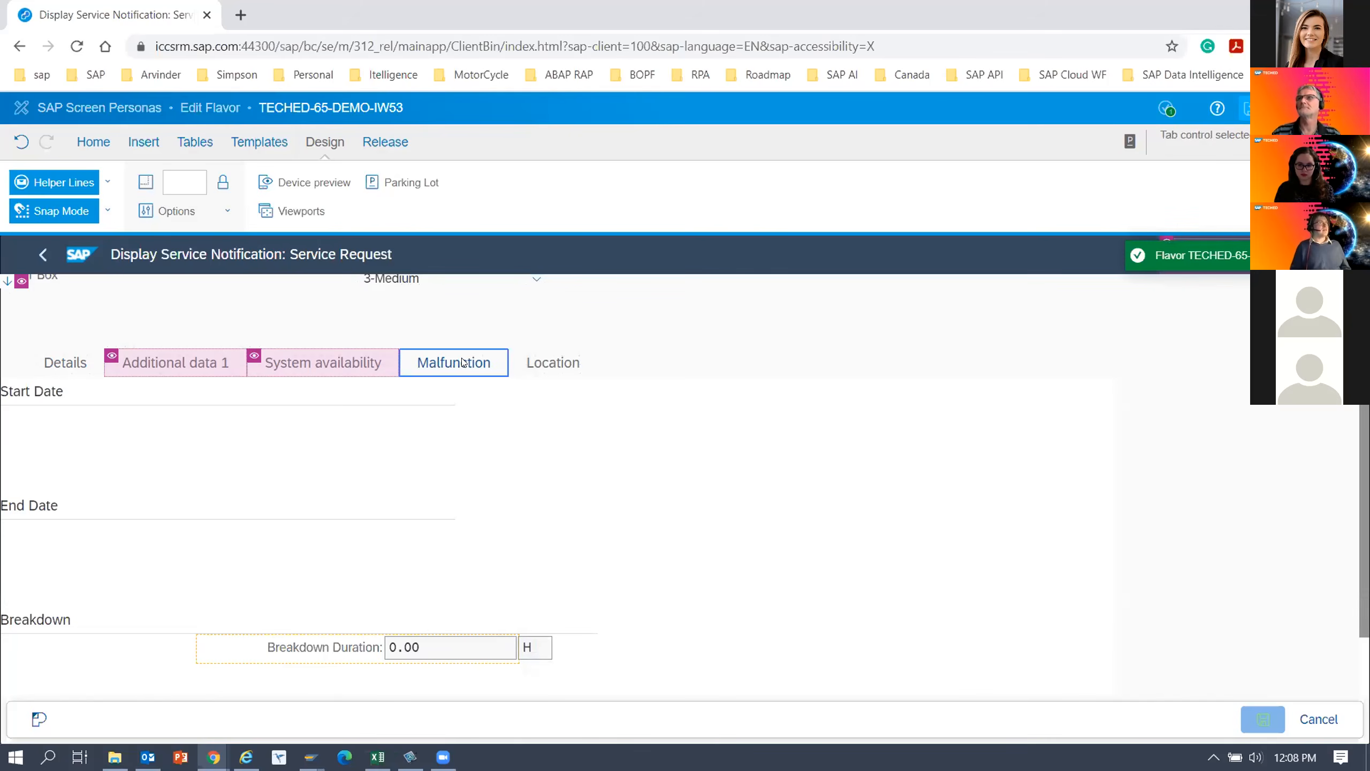
Hide the emptied Start Date and End Date group boxes and the Breakdown group on the Malfunction tab.
left_click(142, 430)
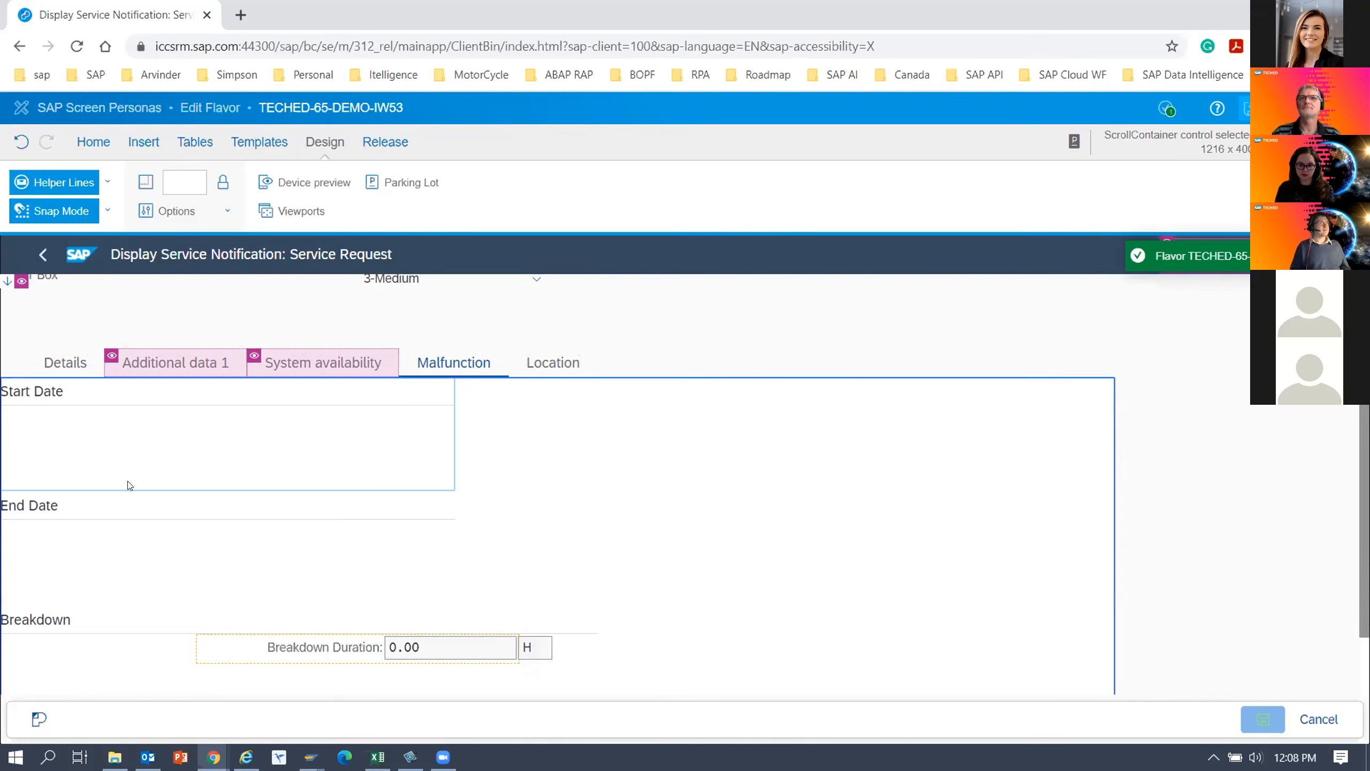
left_click(121, 521, "ctrl")
left_click(127, 439)
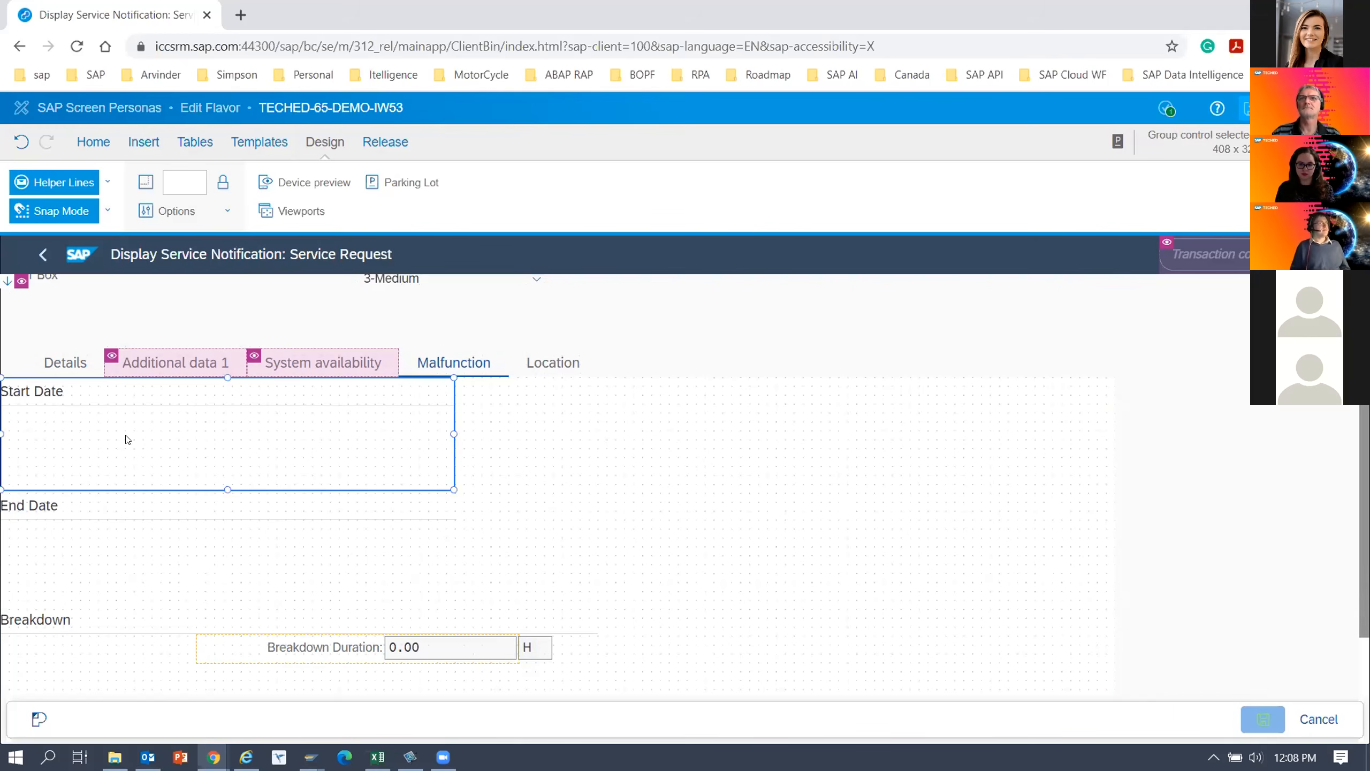
key("Delete")
left_click(108, 530)
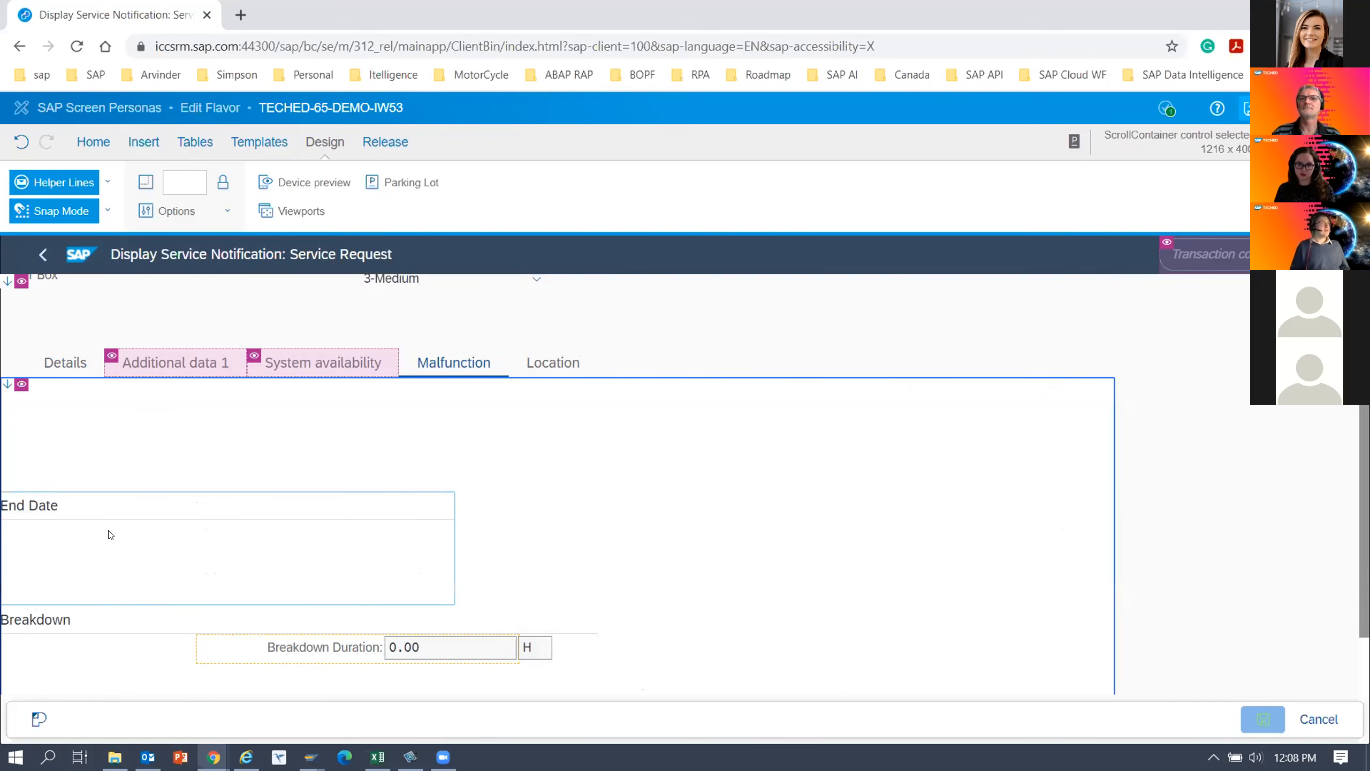
left_click(110, 534)
key("Delete")
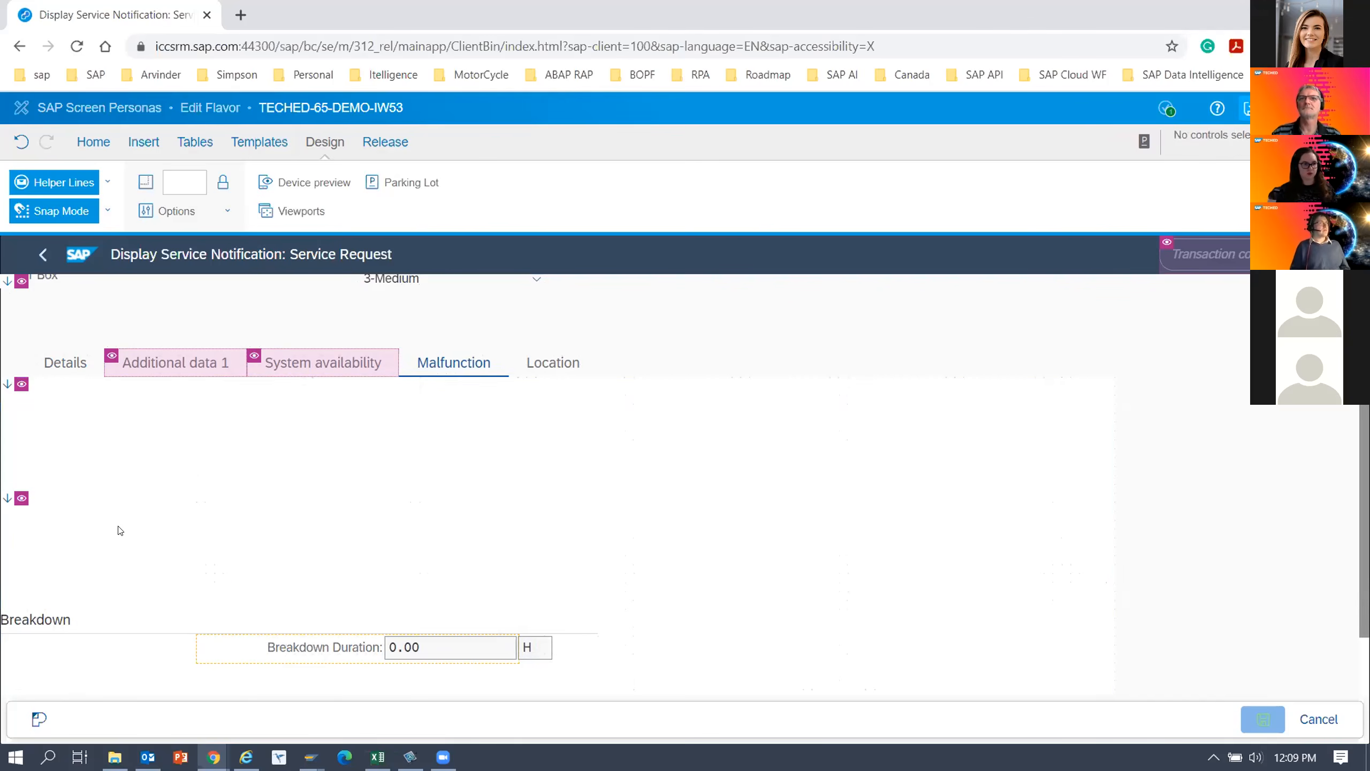
left_click(72, 542)
left_click(73, 542)
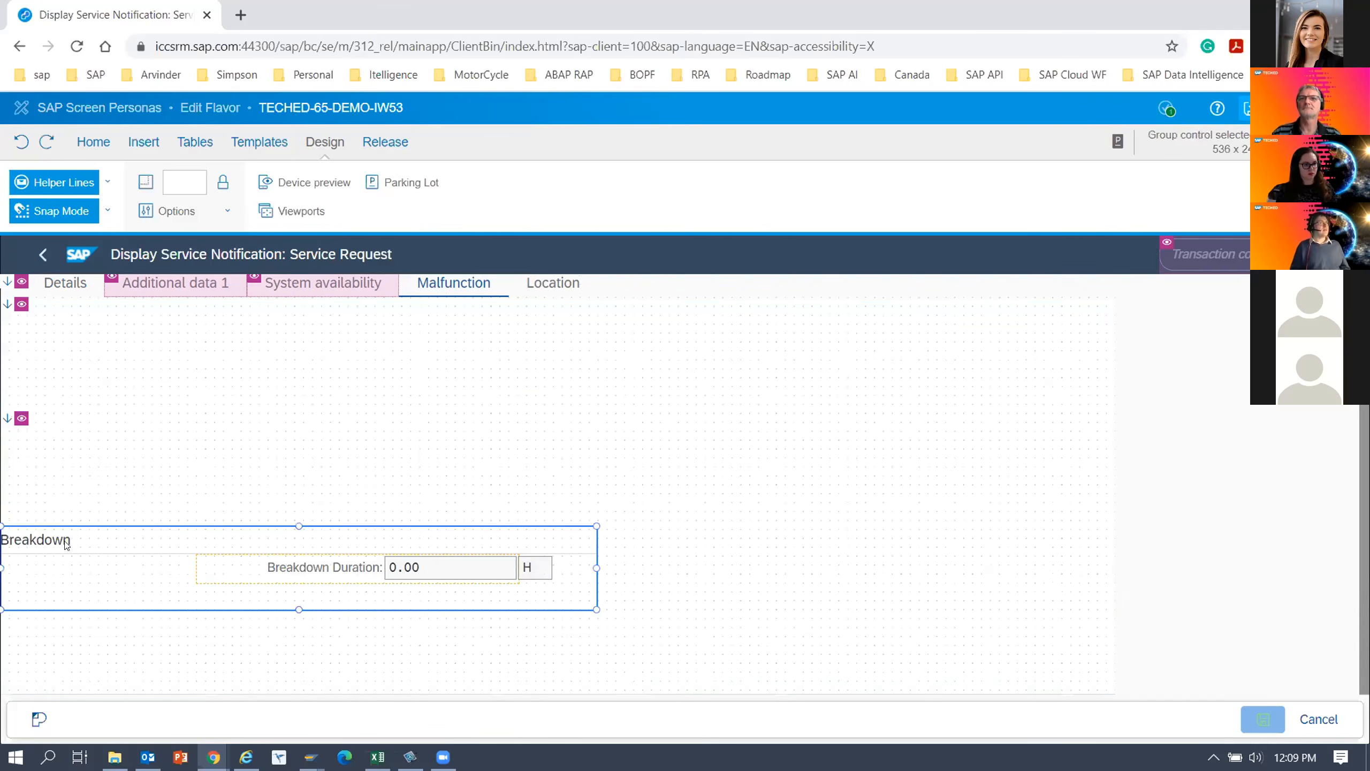
key("Delete")
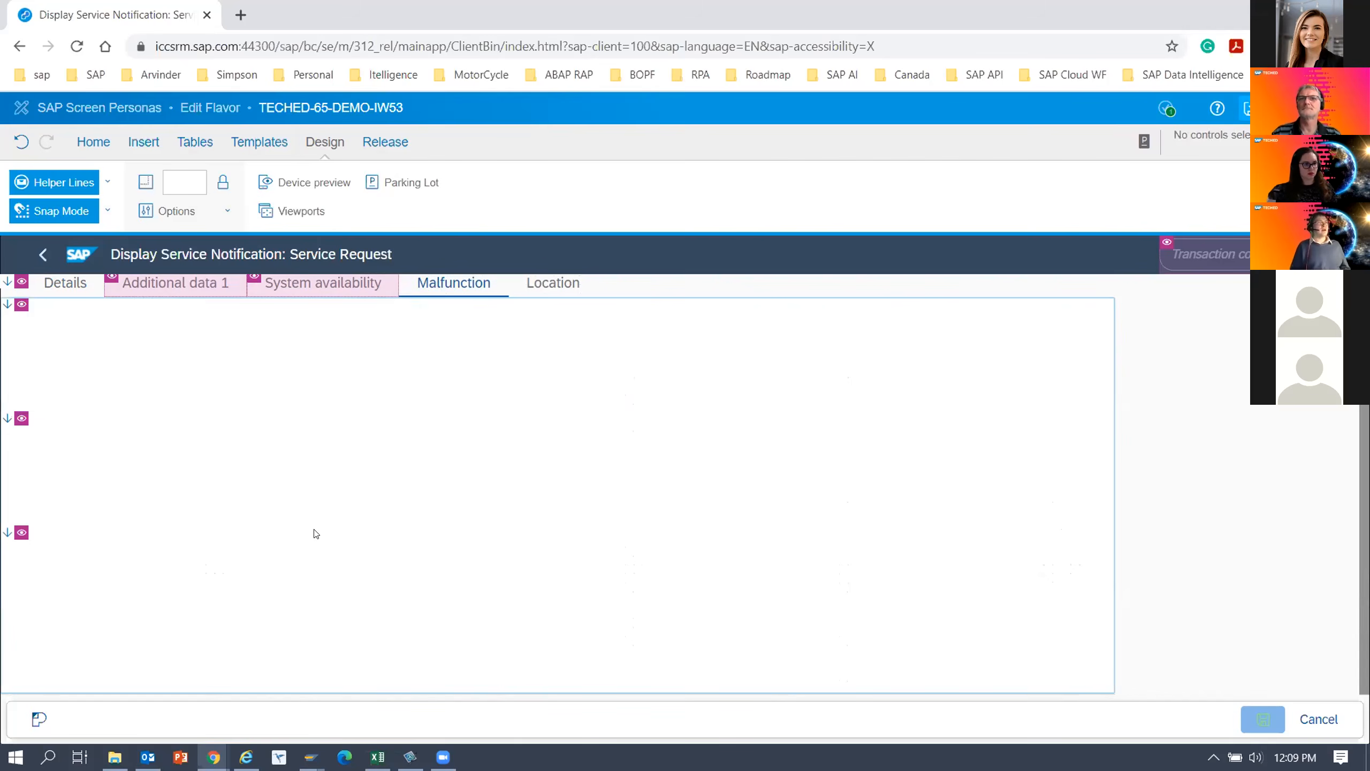
Fill the Malfunction tab's scroll container with the background color EDEDED and save the flavor.
scroll(316, 533, "up", 3)
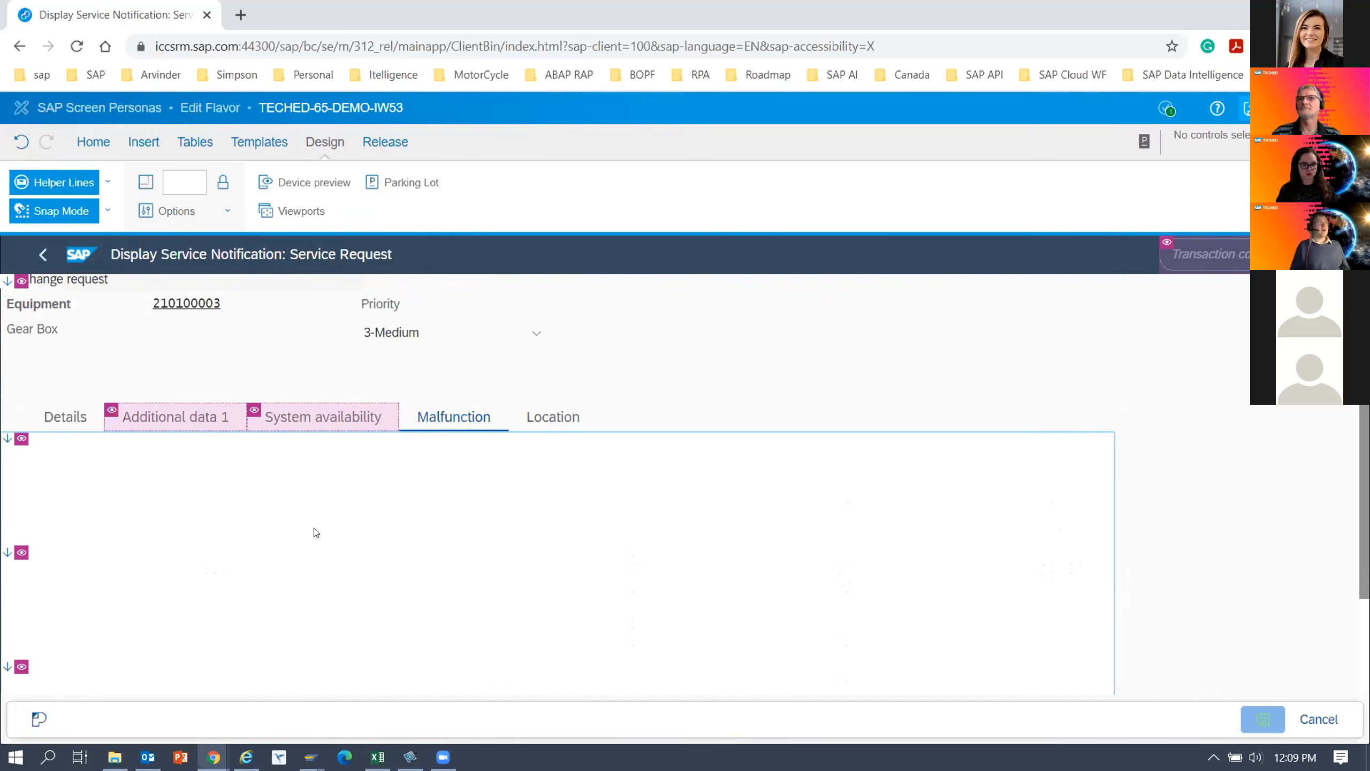
left_click(420, 190)
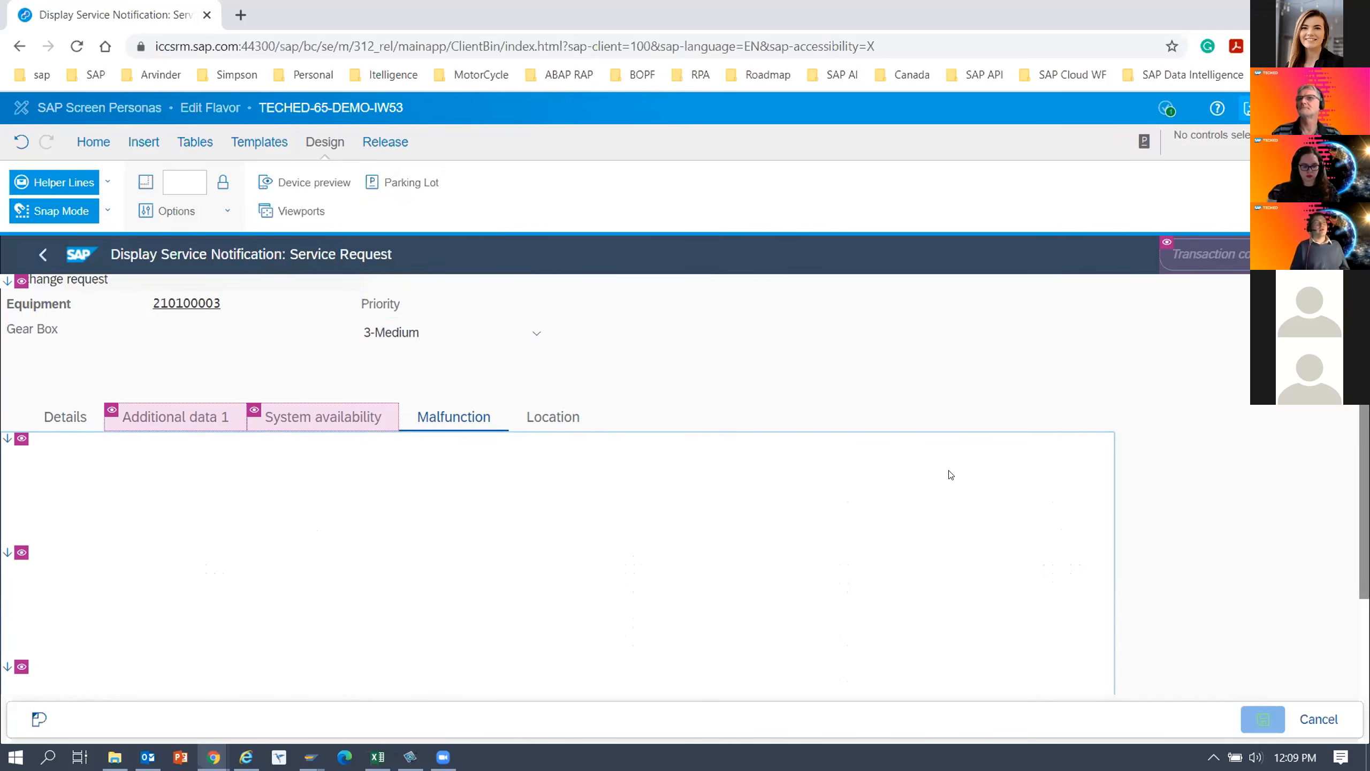
left_click(360, 500)
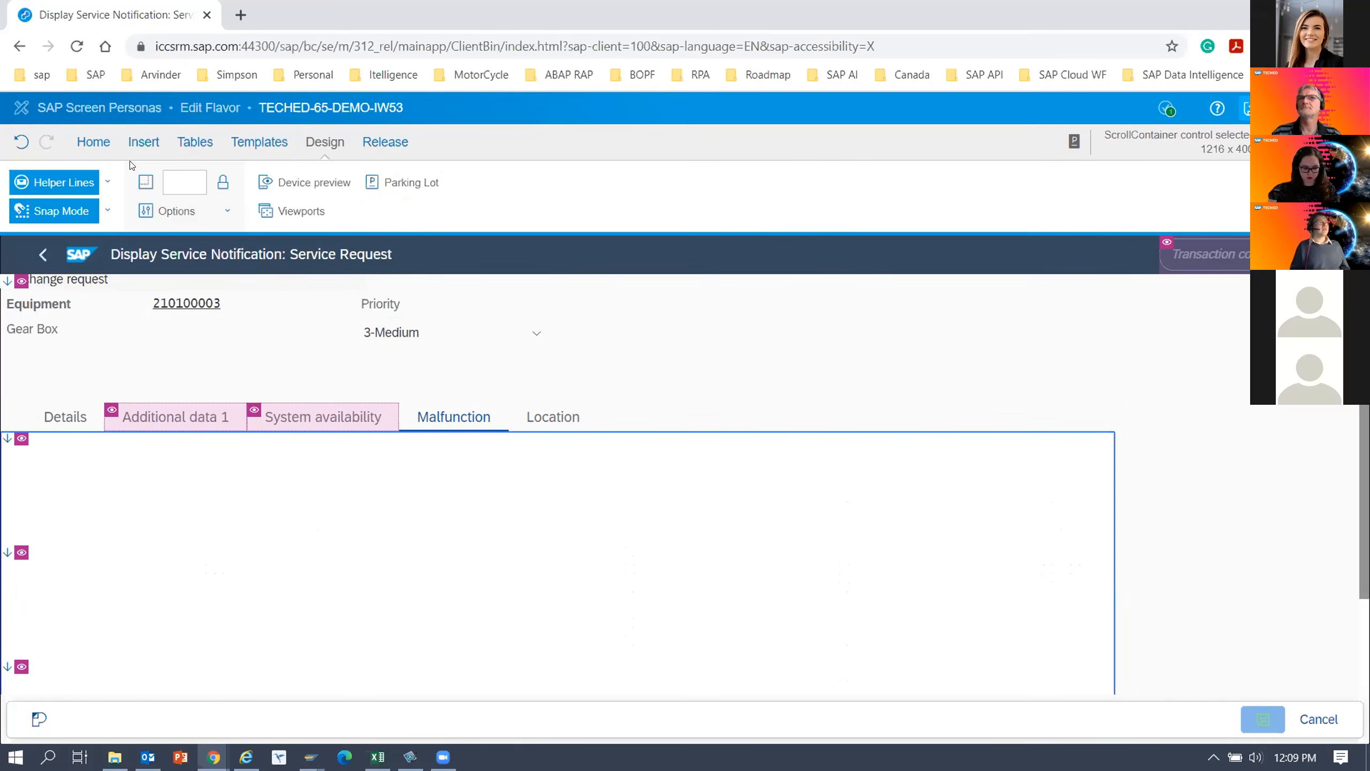
left_click(101, 142)
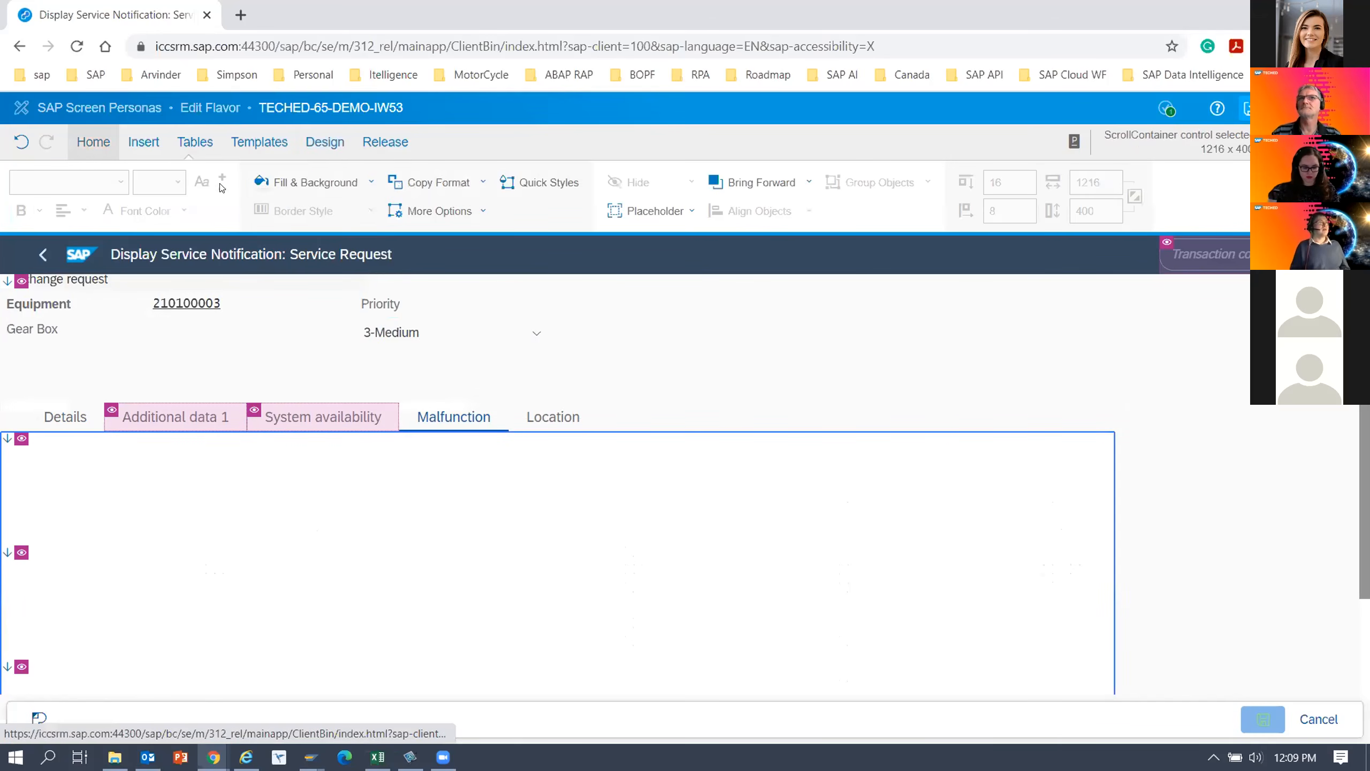
left_click(346, 182)
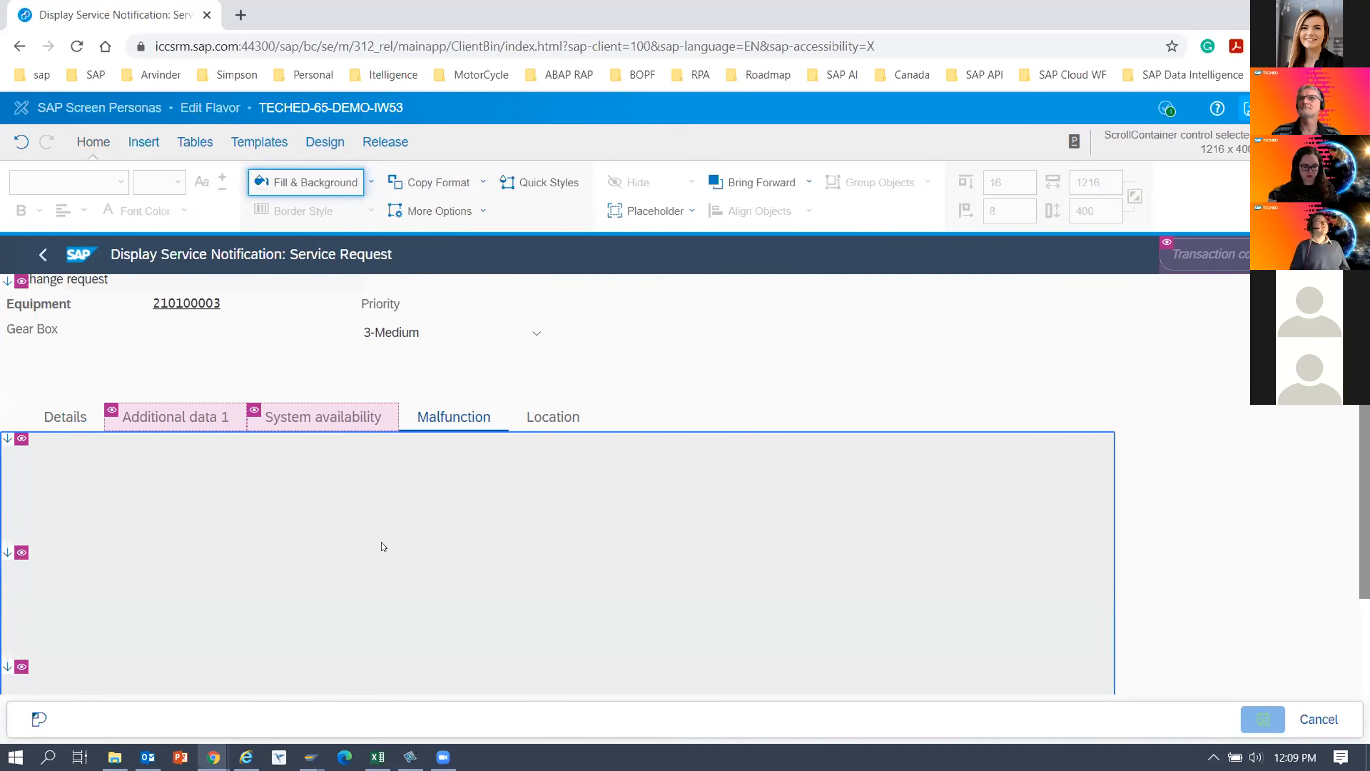
left_click(371, 182)
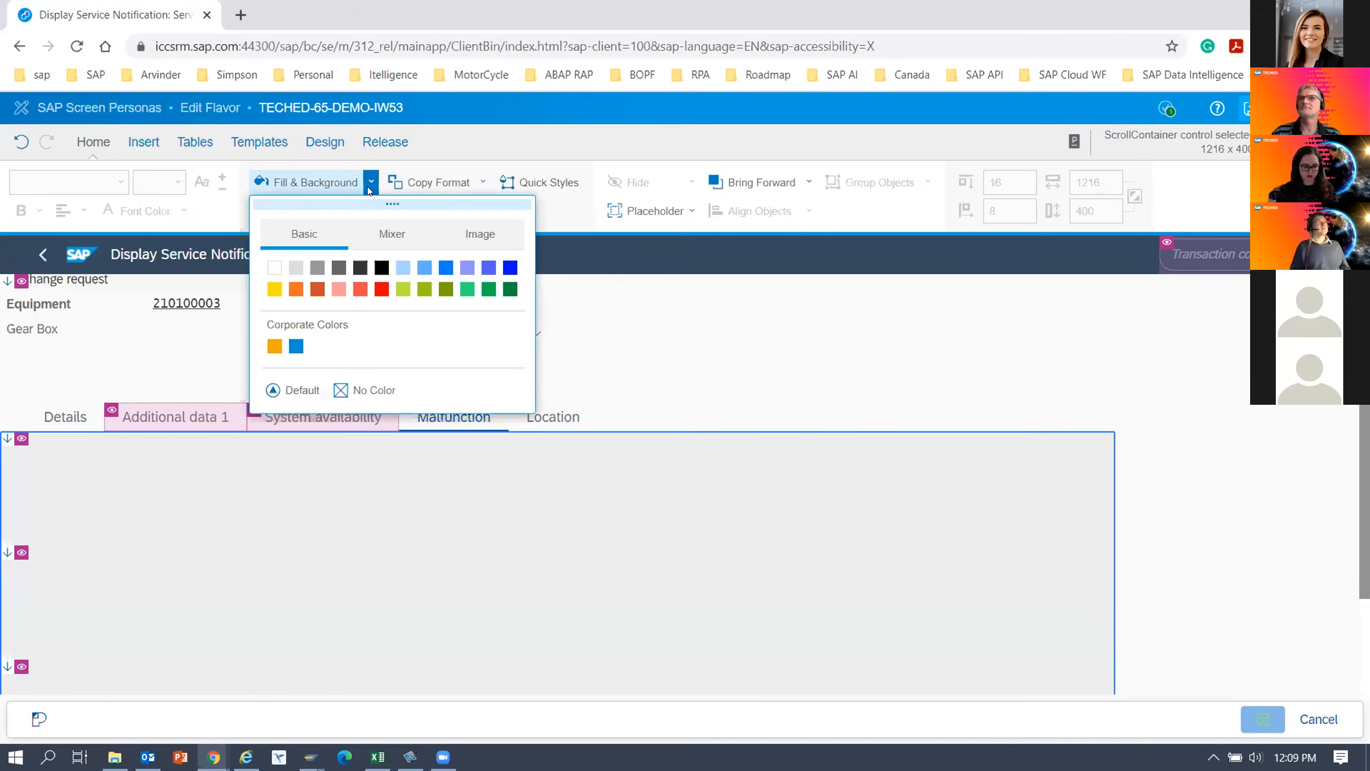
left_click(388, 231)
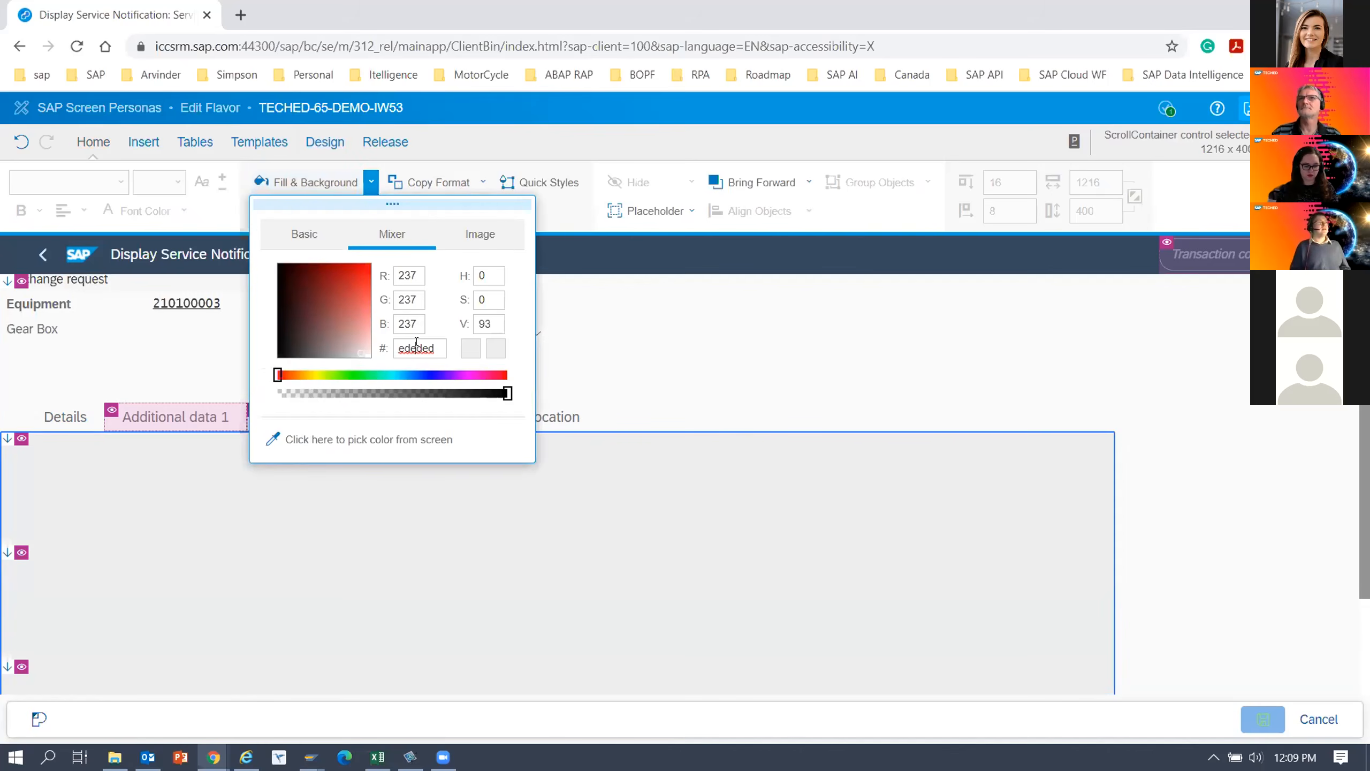
left_click(576, 509)
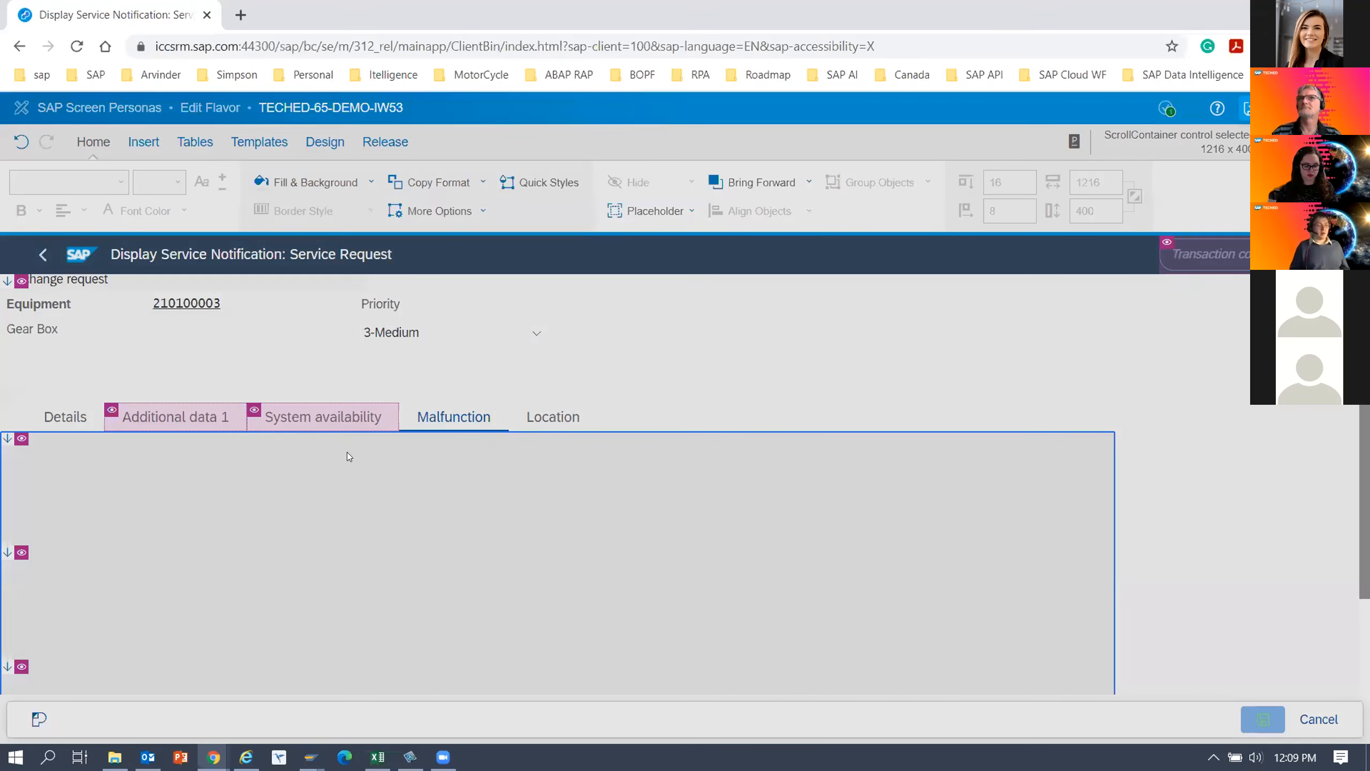
left_click(358, 419)
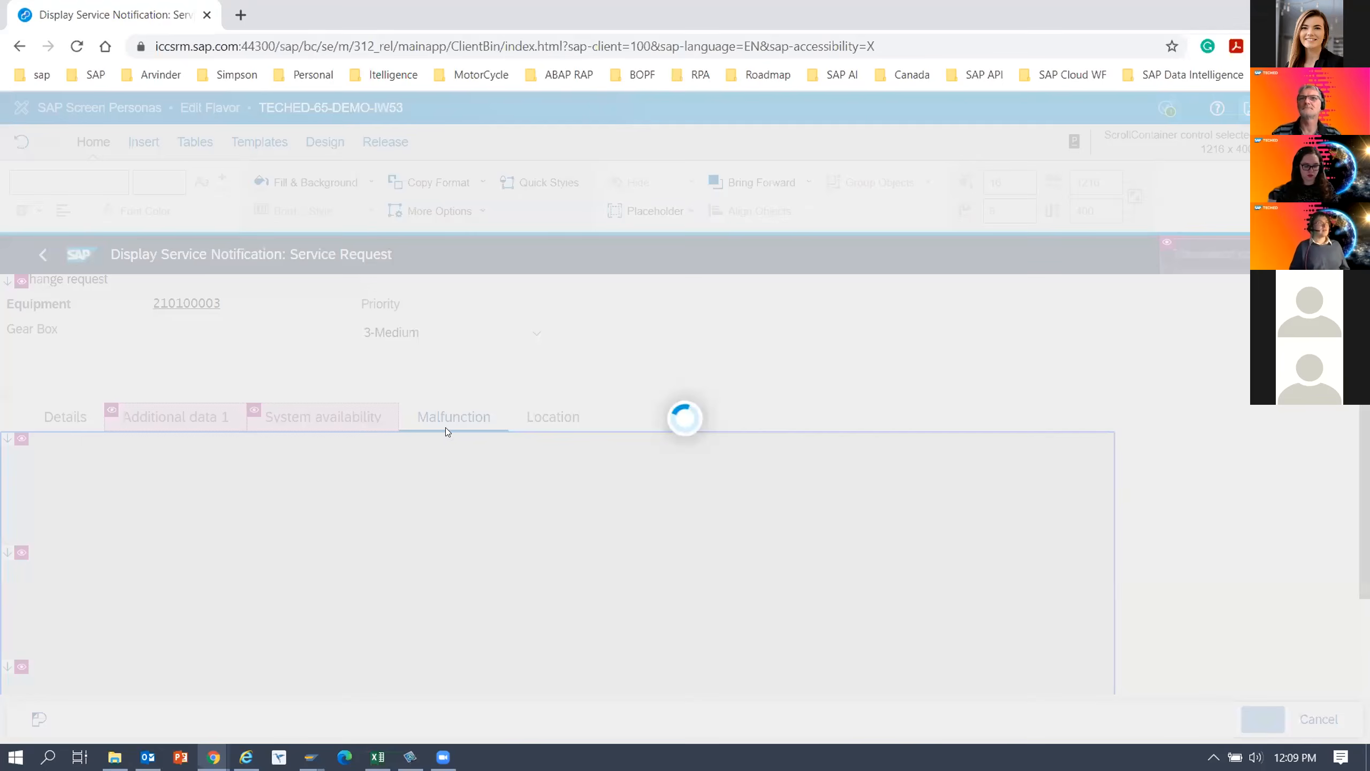
Reopen the parking lot and move the Malfunction Start label to the upper-left corner of the Malfunction tab's container.
left_click(402, 182)
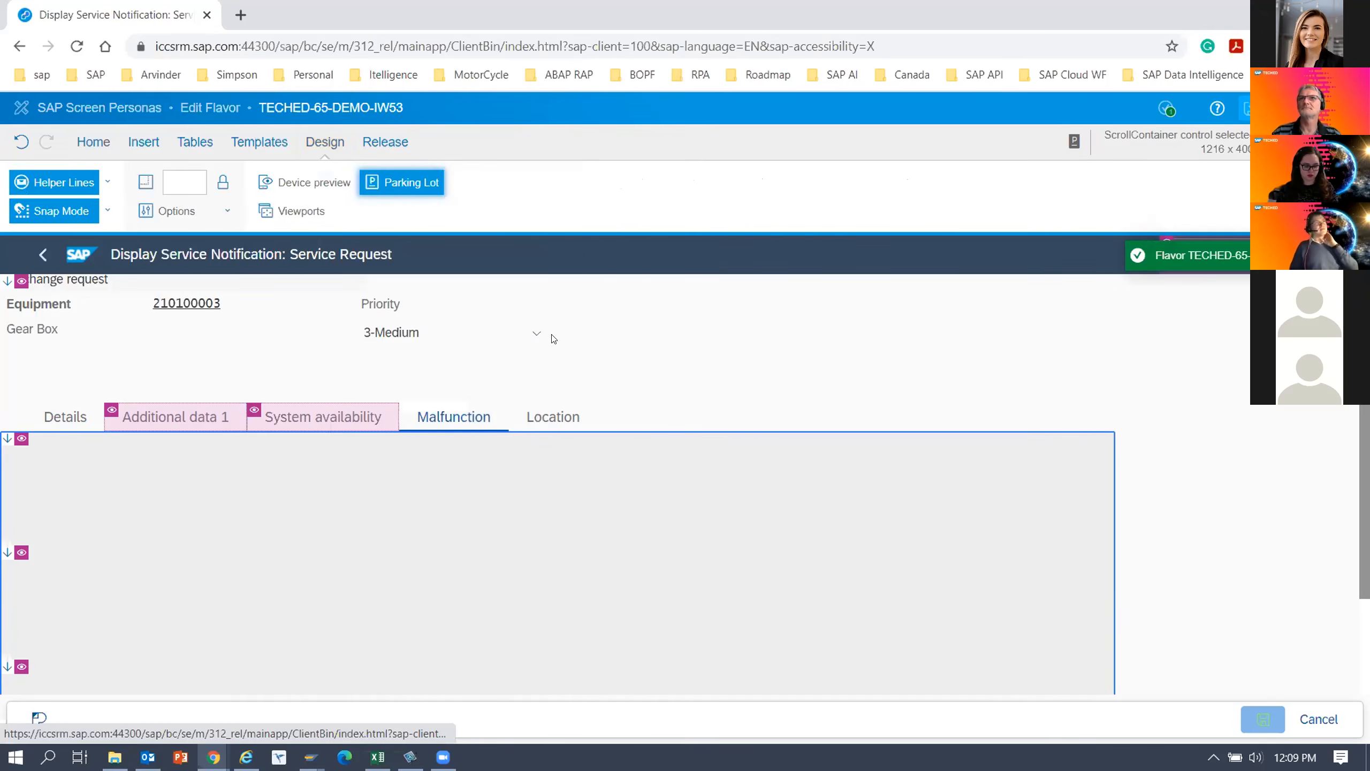
left_click_drag(904, 237, 940, 250)
left_click(779, 541)
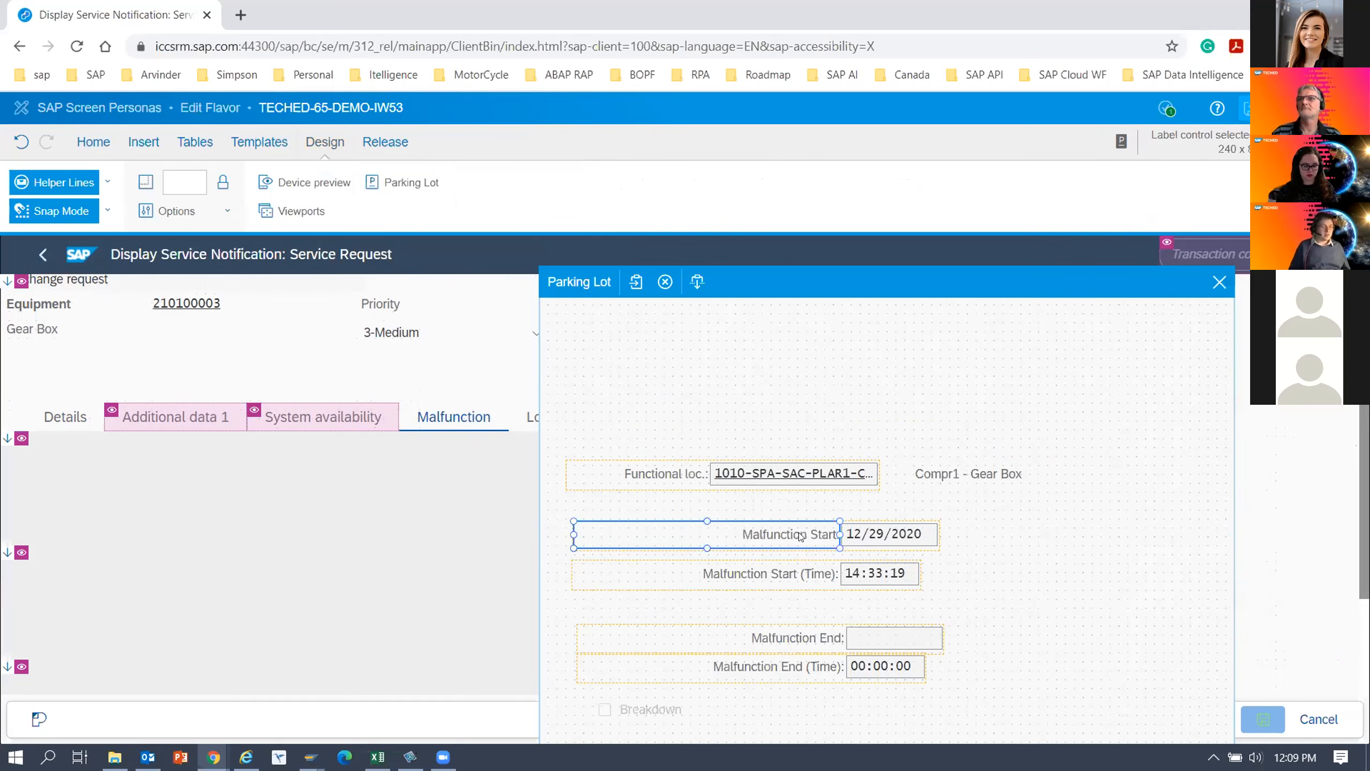
left_click_drag(732, 539, 210, 462)
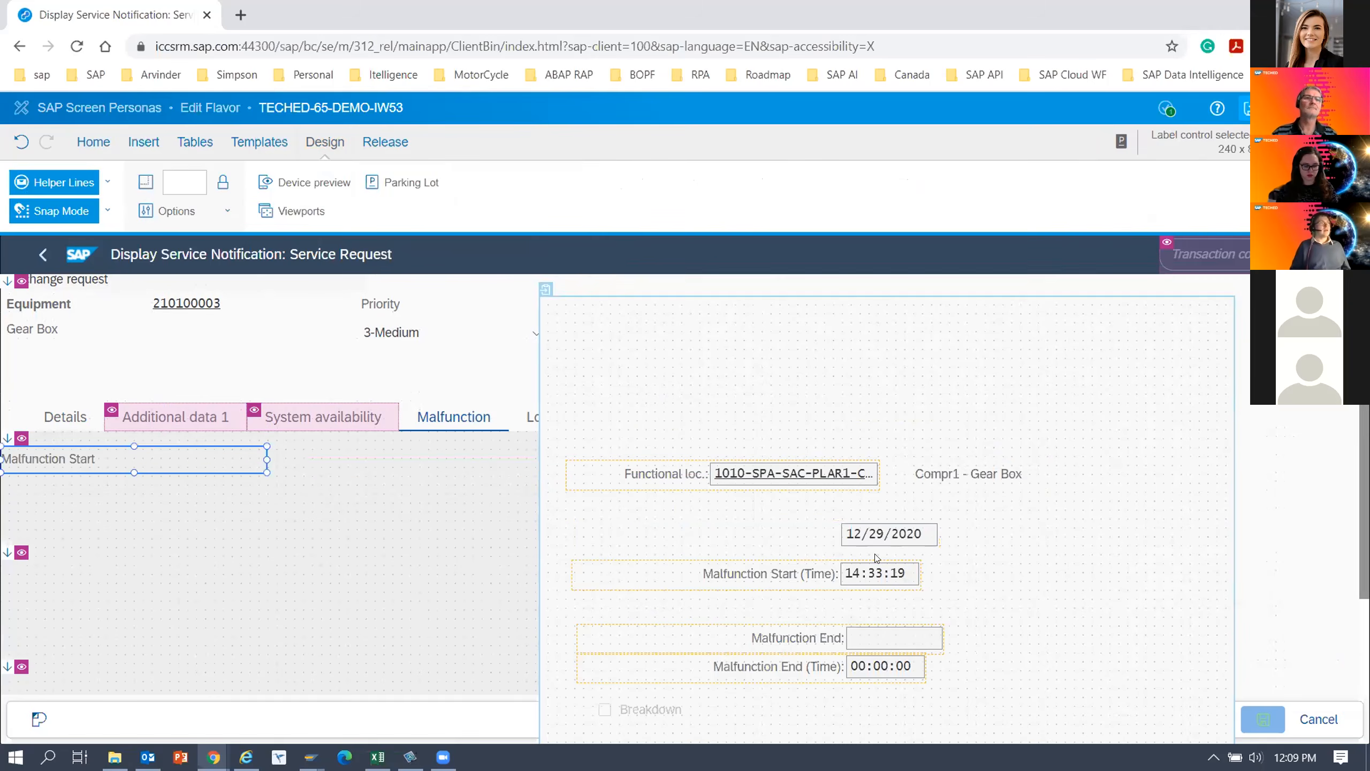
left_click_drag(875, 536, 799, 532)
Rename the Malfunction Start label to Start Date and place the malfunction start date field directly beneath it.
double_click(55, 458)
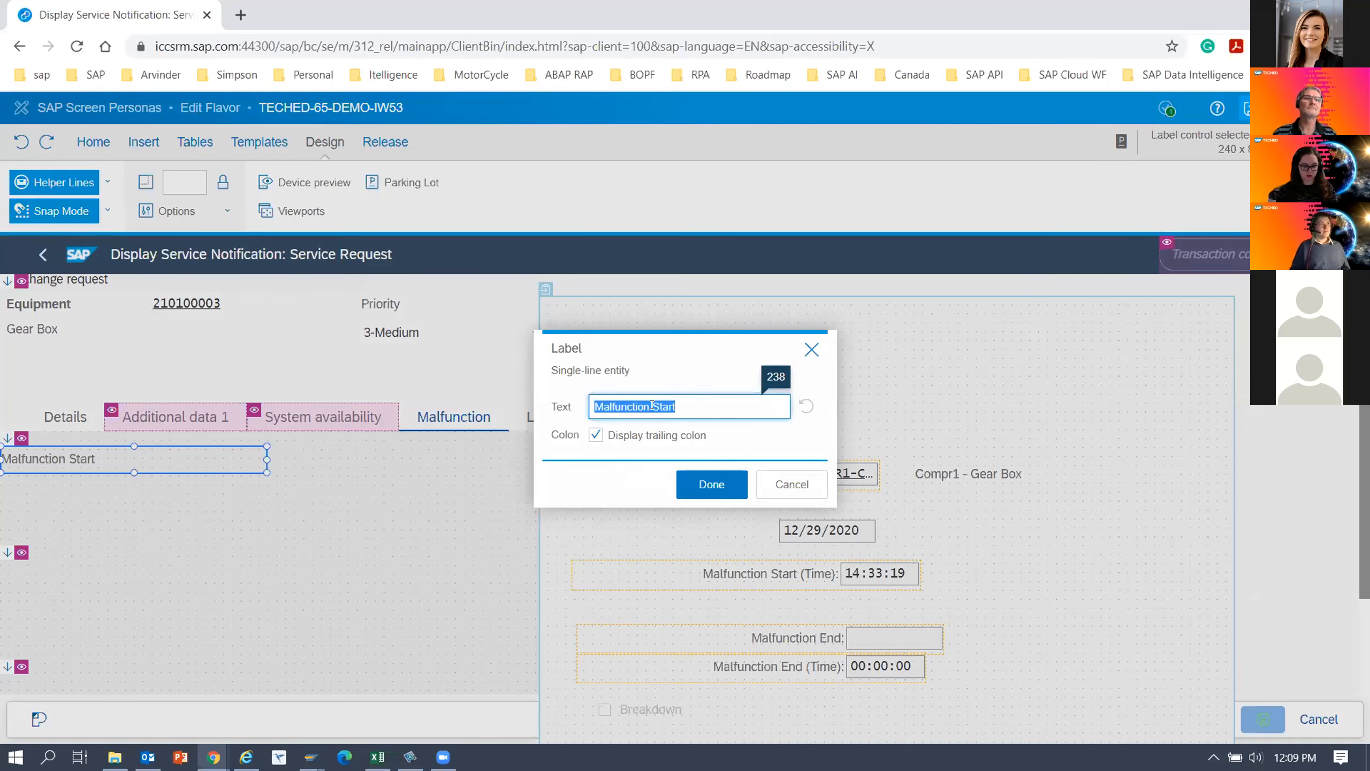
type("Start Date")
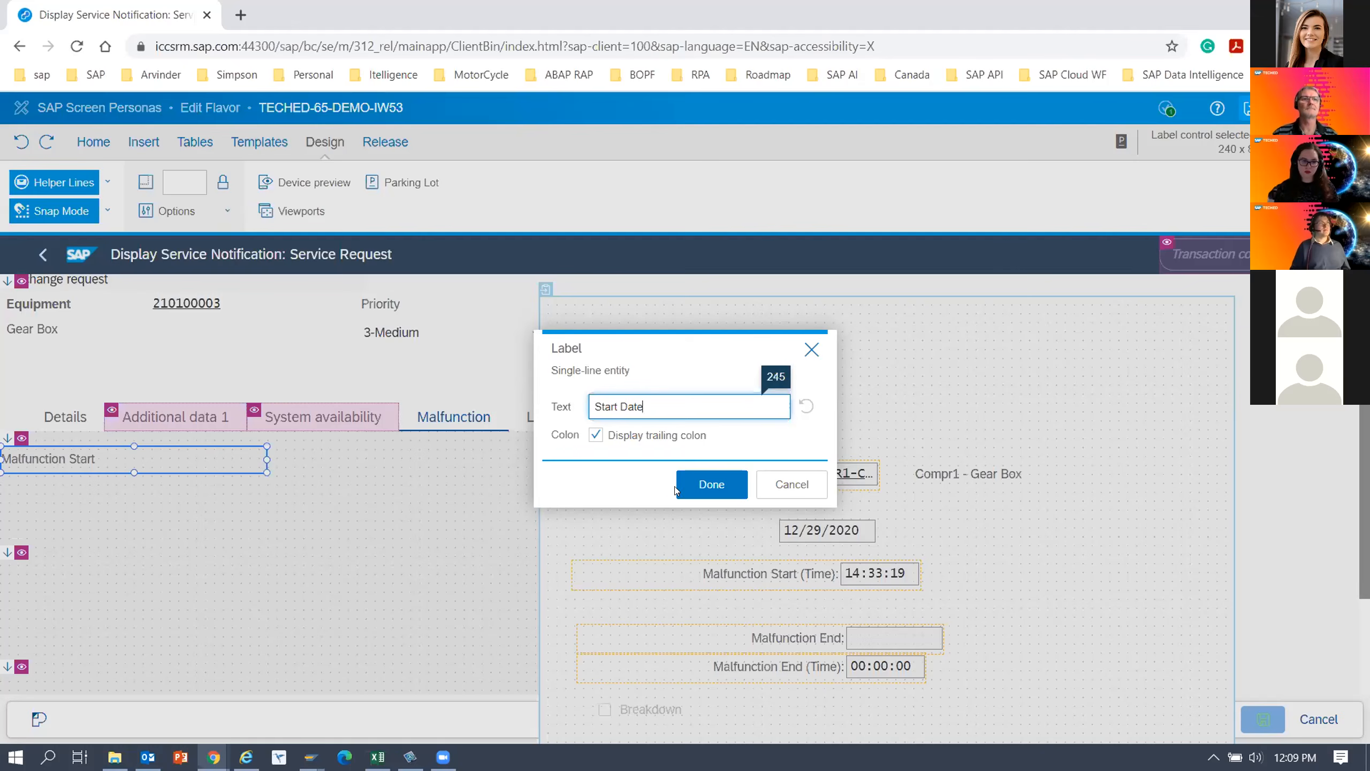
left_click(716, 485)
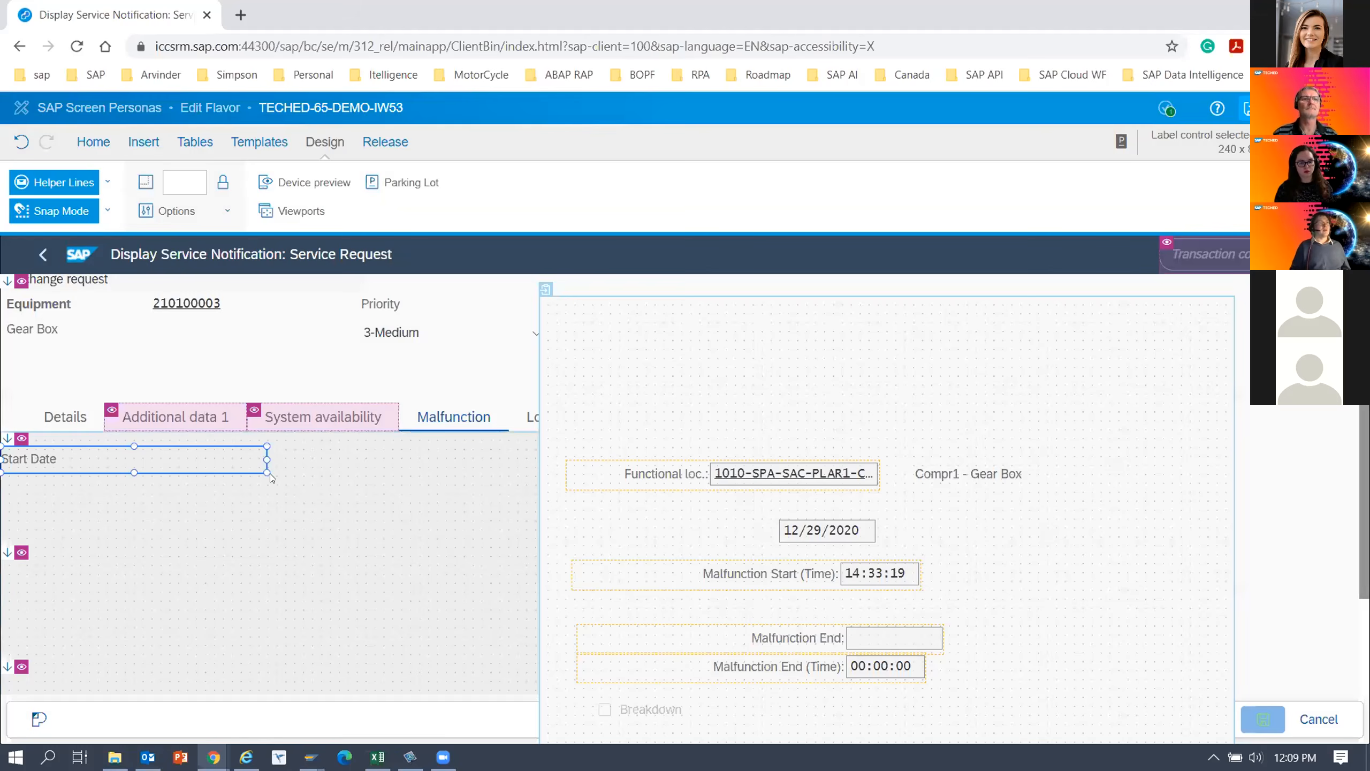
left_click_drag(264, 459, 268, 464)
left_click_drag(75, 467, 64, 468)
left_click(231, 533)
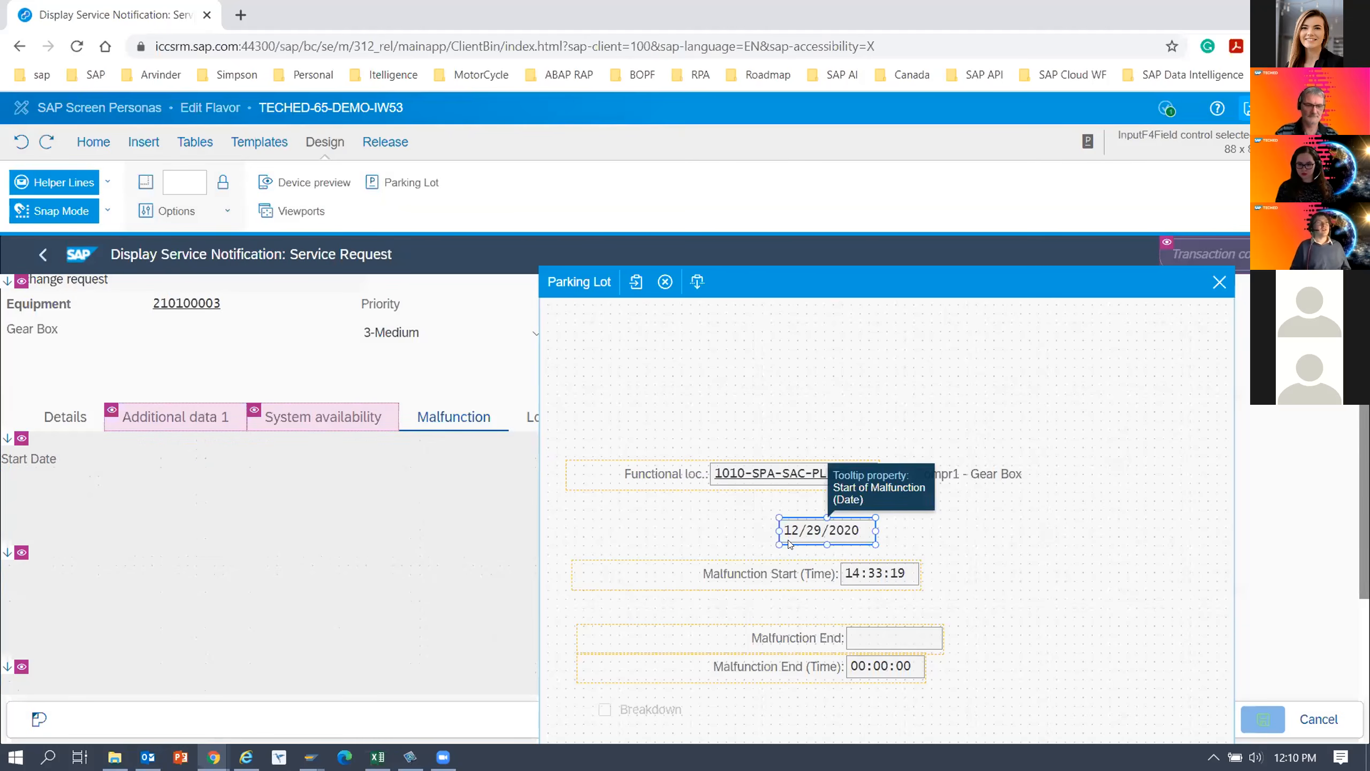
left_click_drag(820, 531, 41, 489)
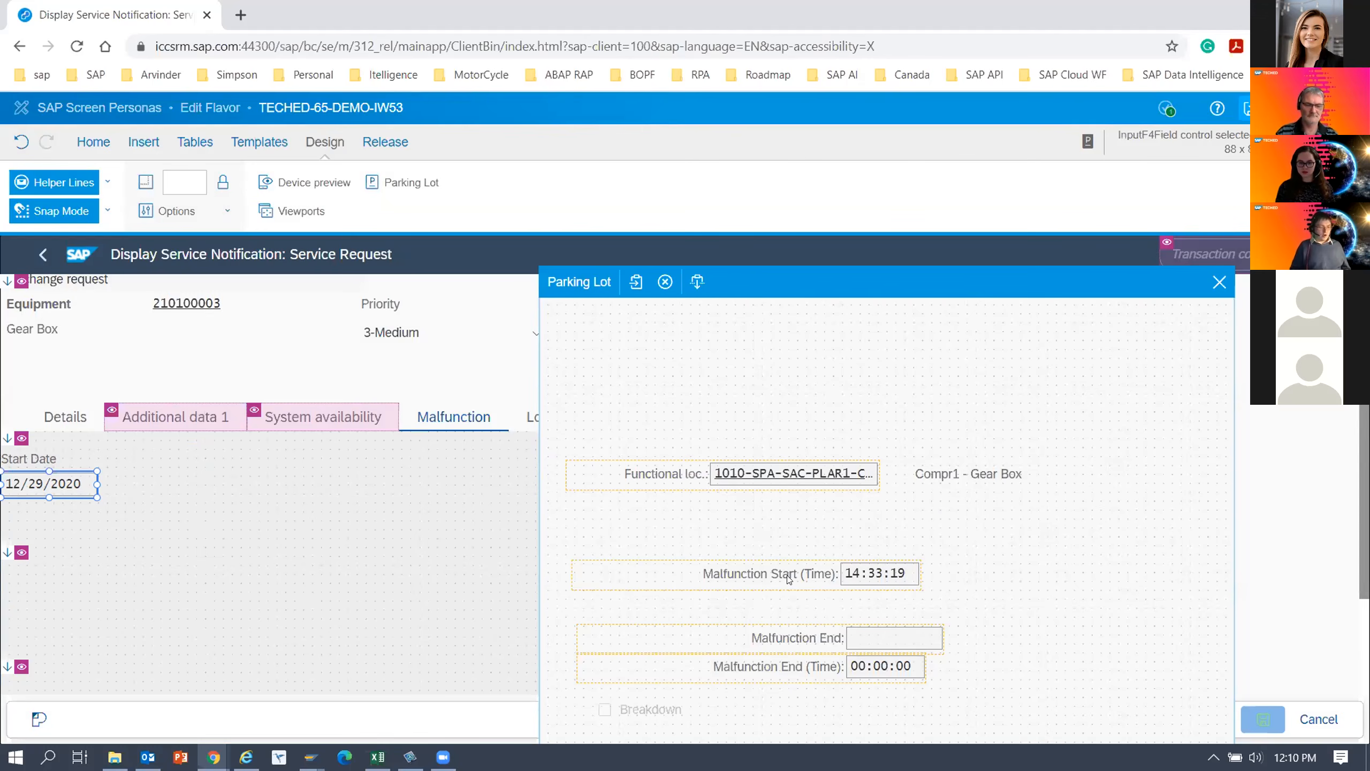
Place the Malfunction Start (Time) label beside Start Date, rename it Start Time, and put its time field beneath it.
left_click_drag(789, 579, 371, 466)
double_click(292, 458)
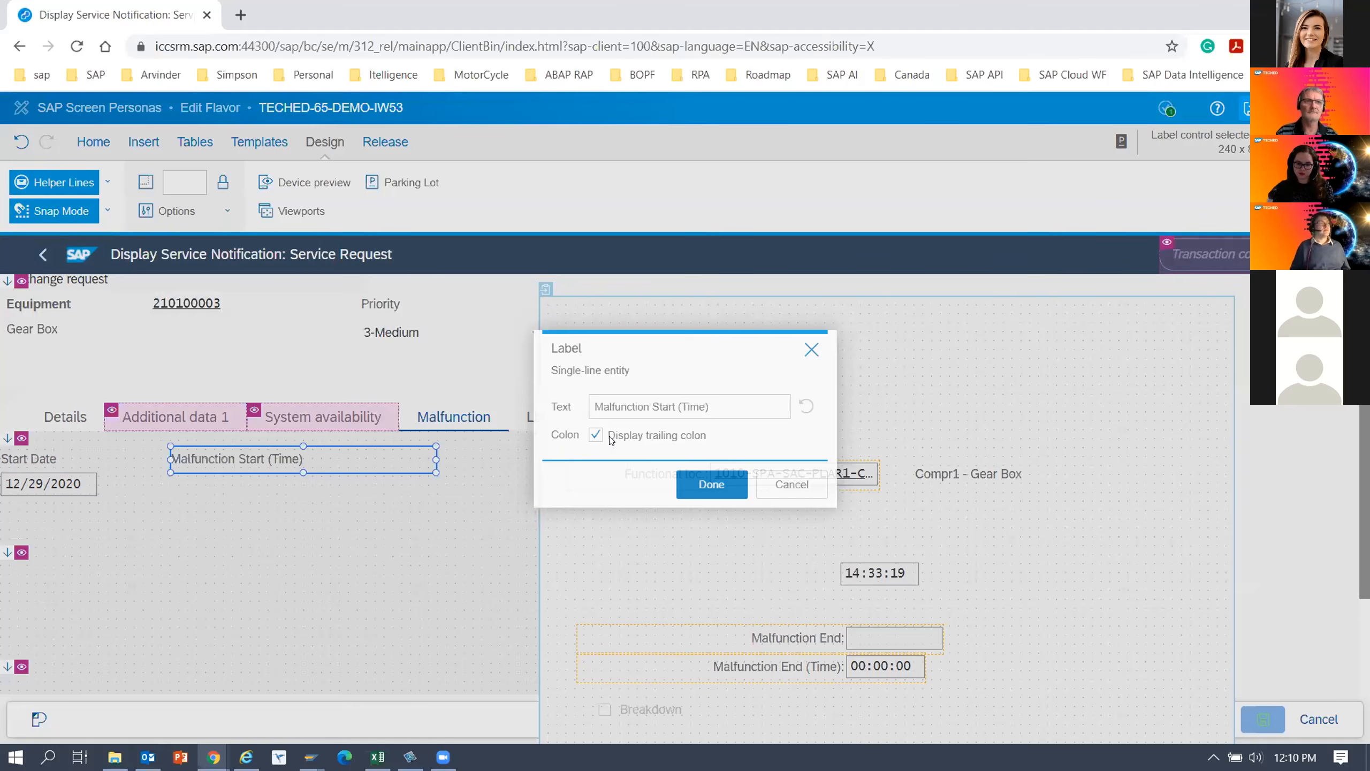
type("Start Time")
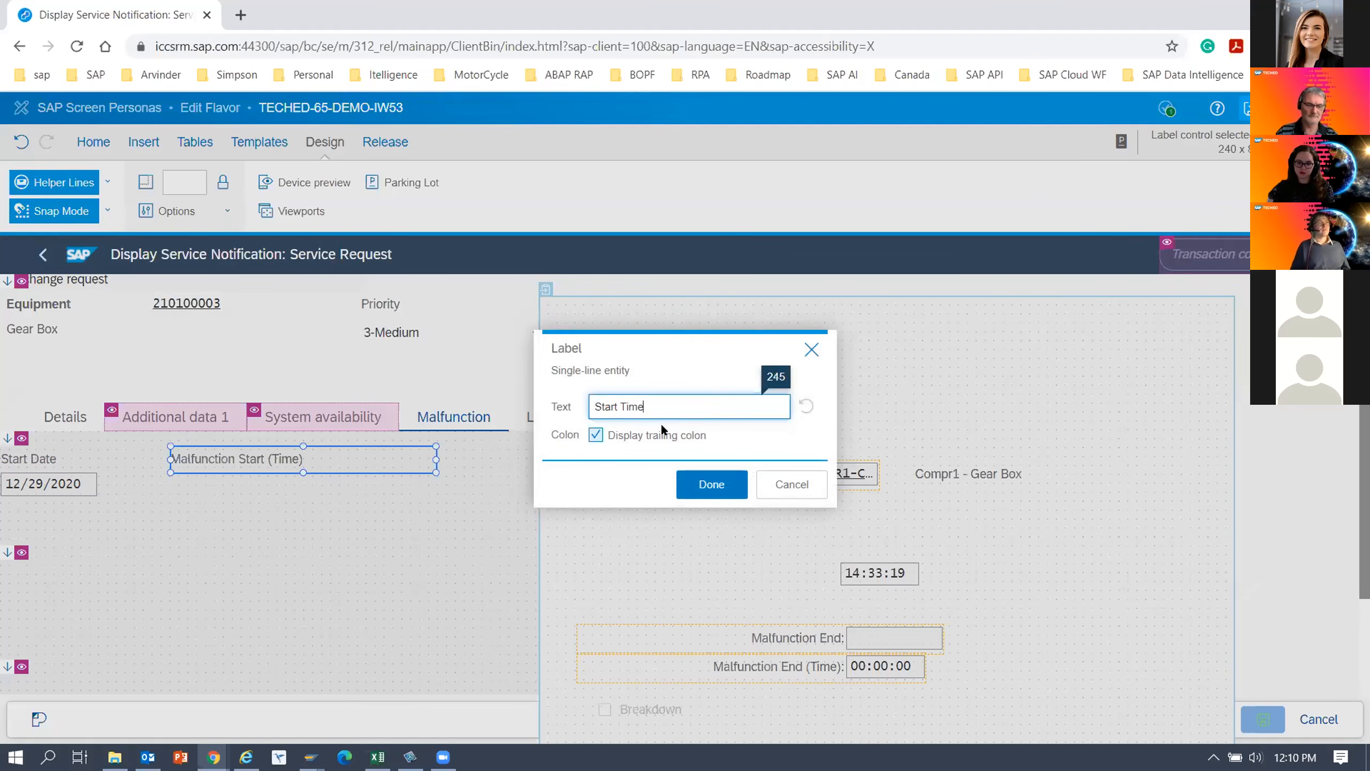
left_click(711, 484)
left_click_drag(885, 578, 202, 487)
Place the Malfunction End label below the start date field, rename it End Date, narrow it, and put its date field beneath.
left_click(791, 642)
left_click_drag(338, 578, 220, 539)
double_click(220, 539)
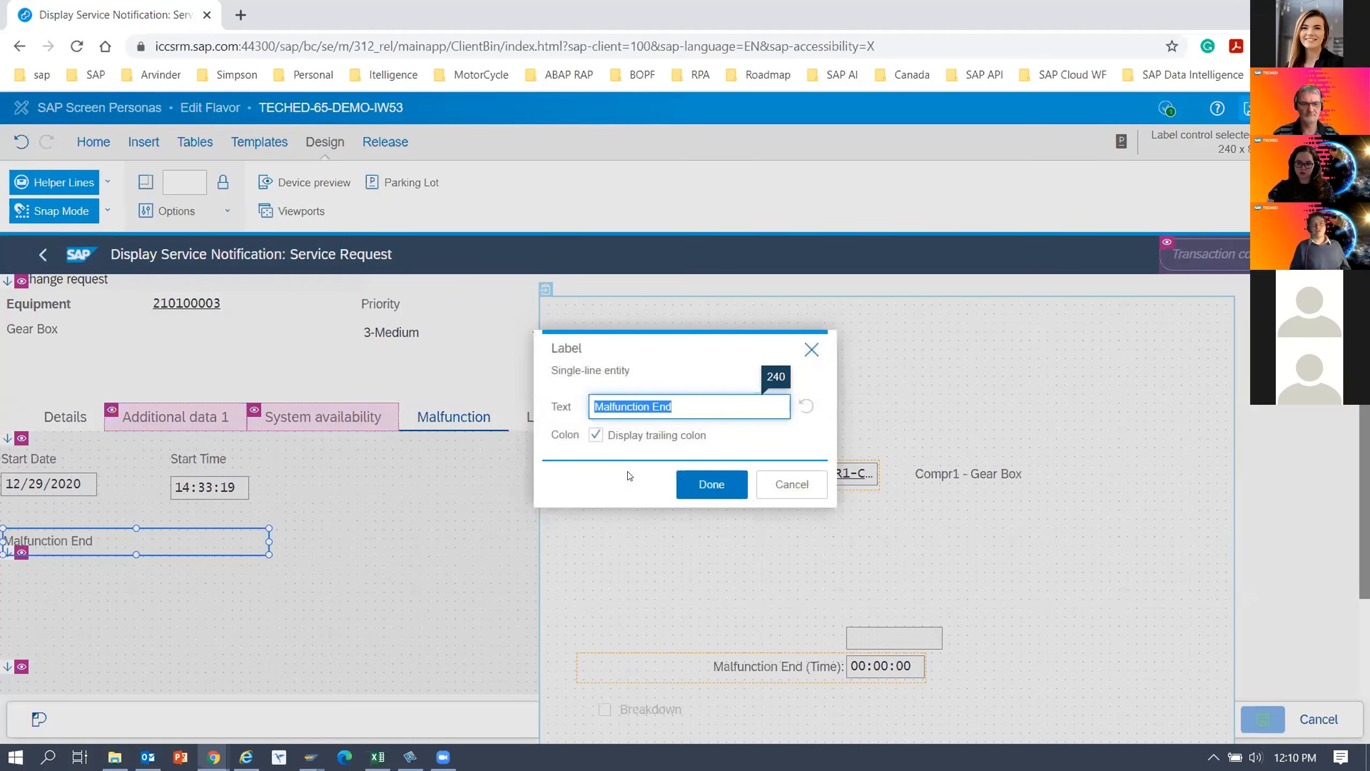
type("End Date")
left_click(705, 480)
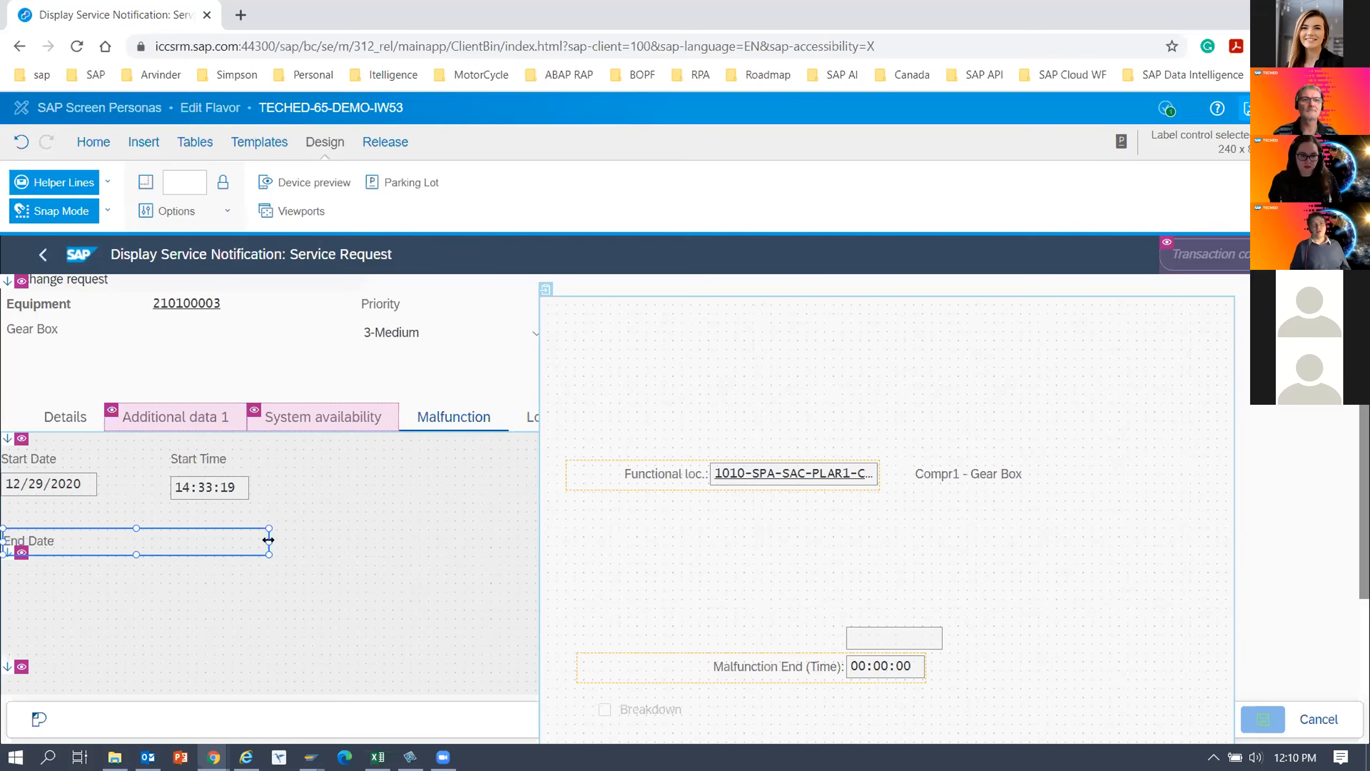
left_click_drag(269, 542, 94, 541)
left_click_drag(859, 636, 17, 570)
Place the Malfunction End (Time) label beside End Date, rename it End Time, and put its time field beneath it.
left_click_drag(797, 667, 363, 554)
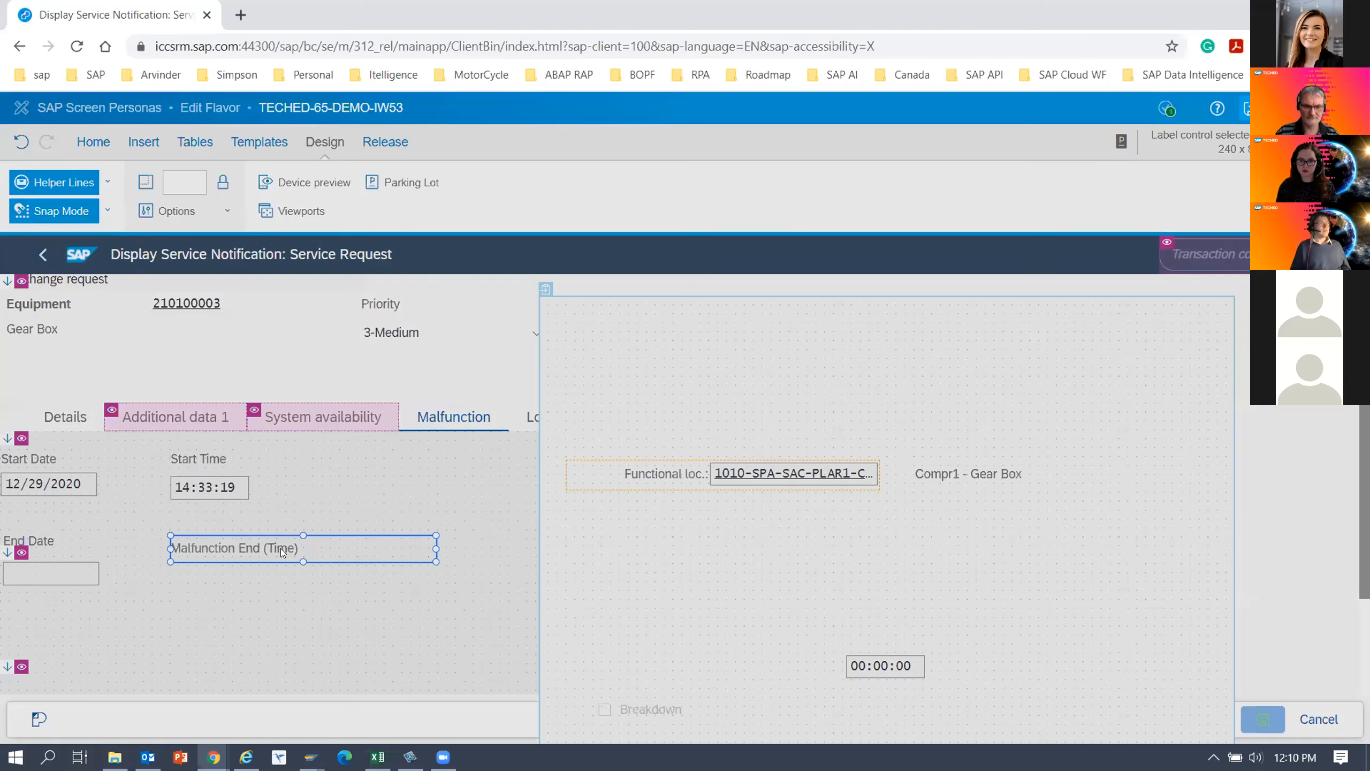
type("End Time")
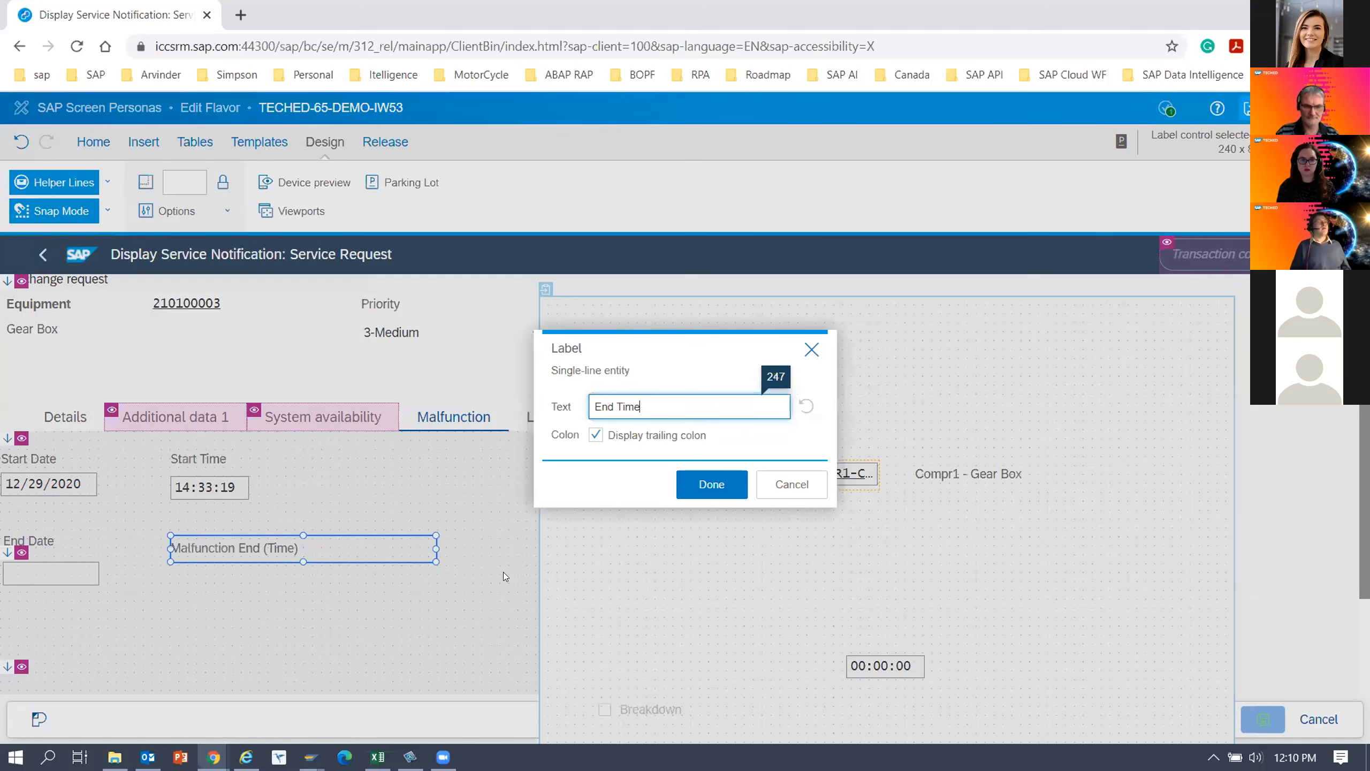
left_click(695, 489)
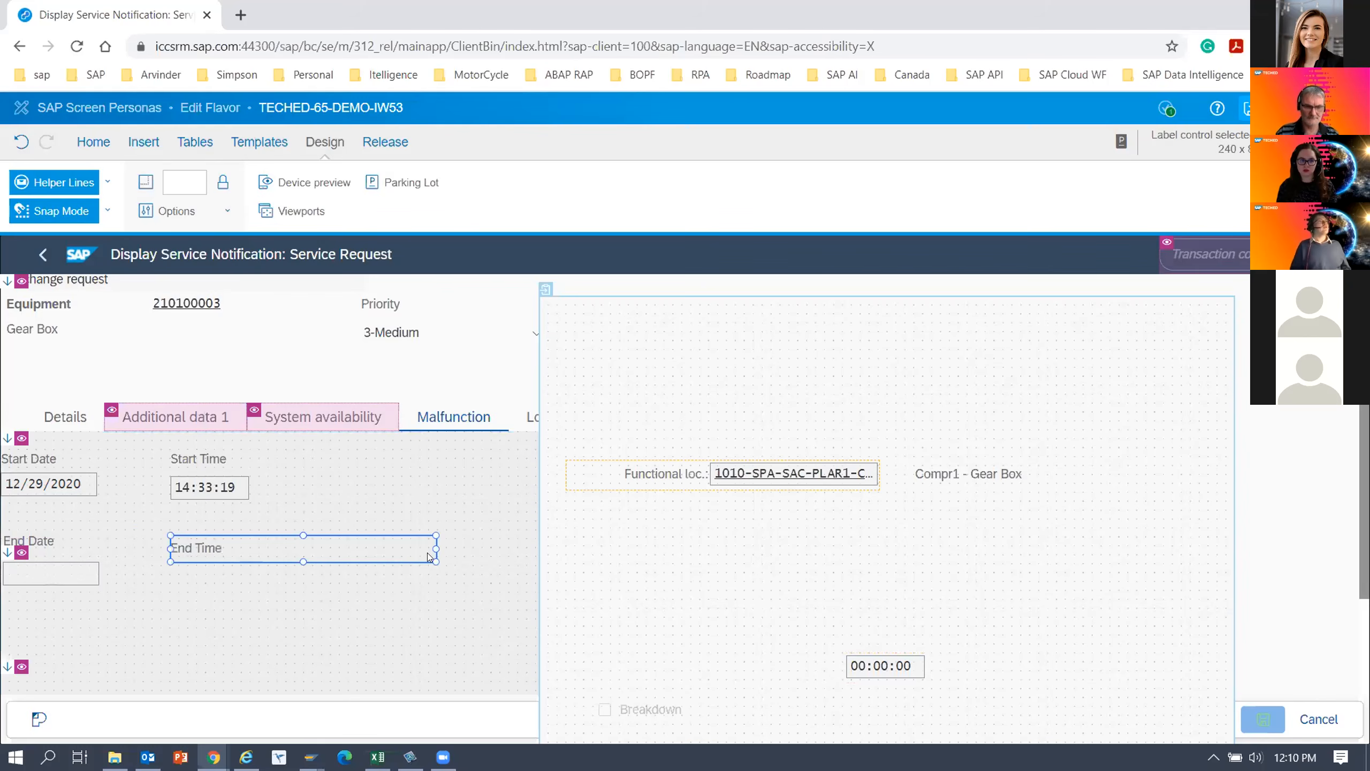
left_click_drag(434, 549, 403, 551)
left_click_drag(241, 532, 248, 533)
left_click_drag(855, 665, 181, 573)
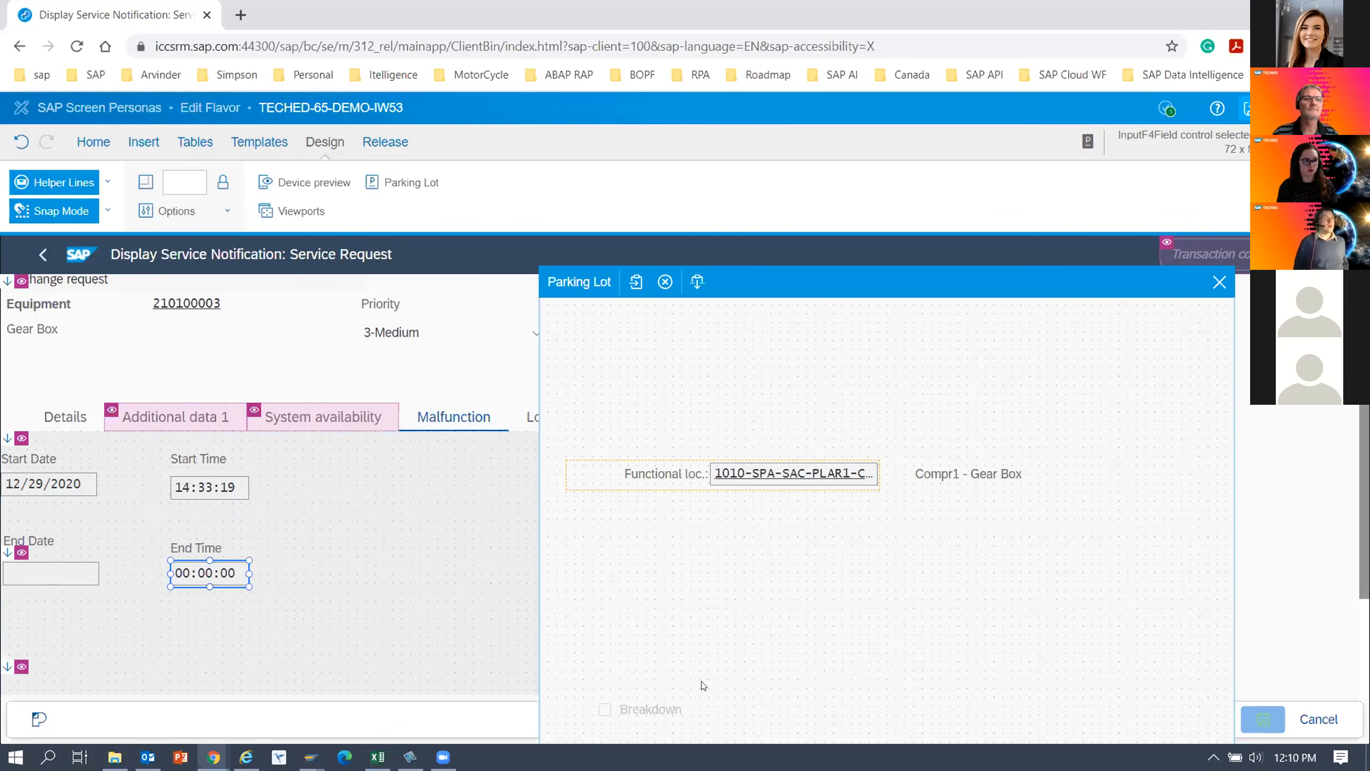
Move the Breakdown checkbox from the parking lot to below the End Date field on the Malfunction tab.
left_click_drag(680, 706, 90, 612)
left_click(218, 639)
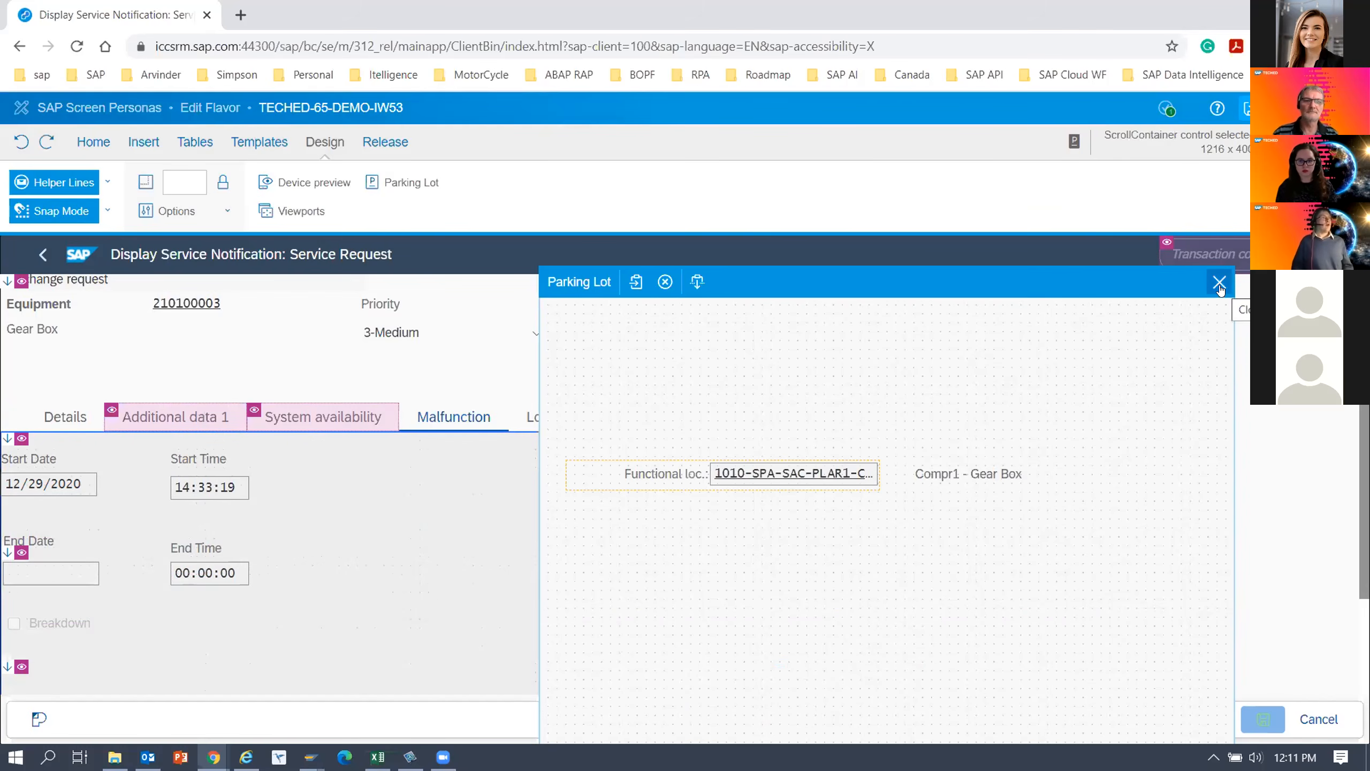
Remove the borders from the start and end date and time fields on the Malfunction tab, and save the flavor.
left_click(1218, 285)
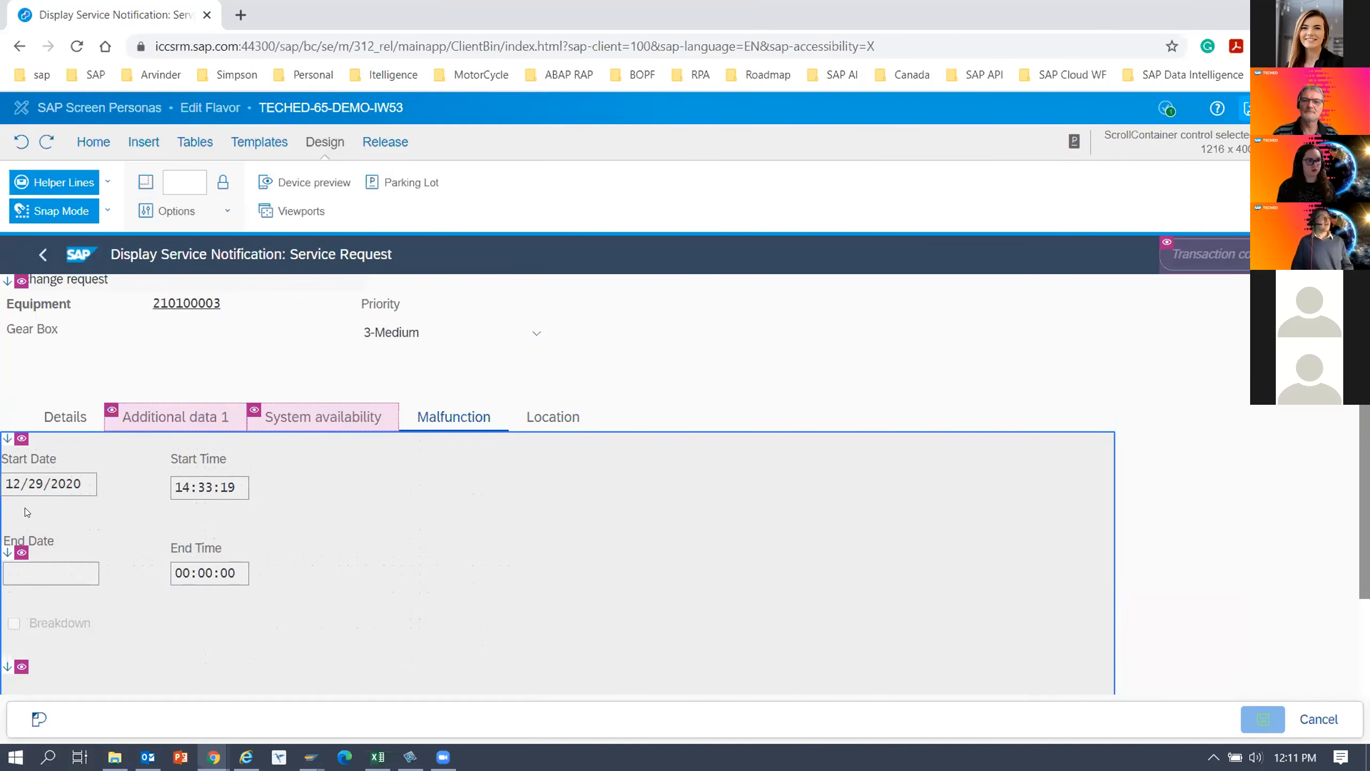
left_click(46, 484)
left_click(199, 489, "ctrl")
left_click(215, 574, "ctrl")
left_click(62, 576, "ctrl")
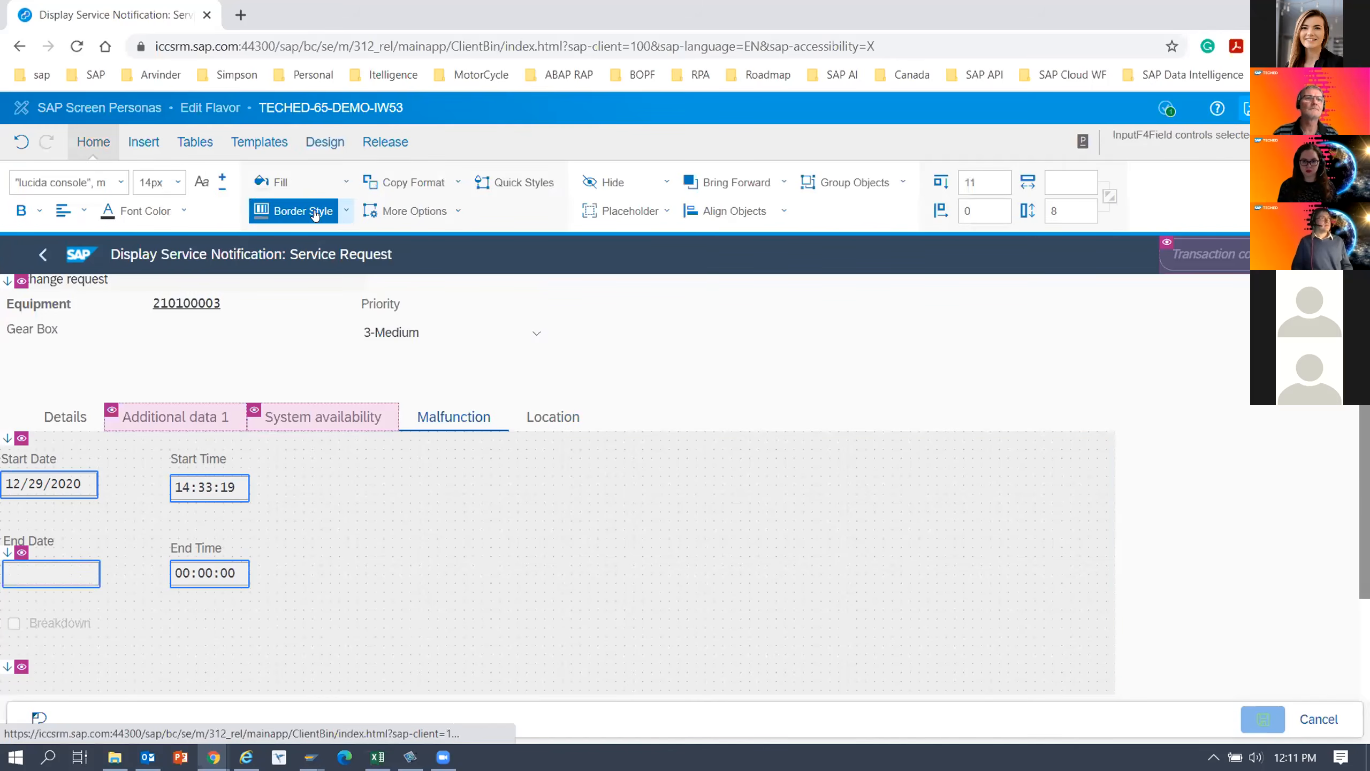
left_click(346, 215)
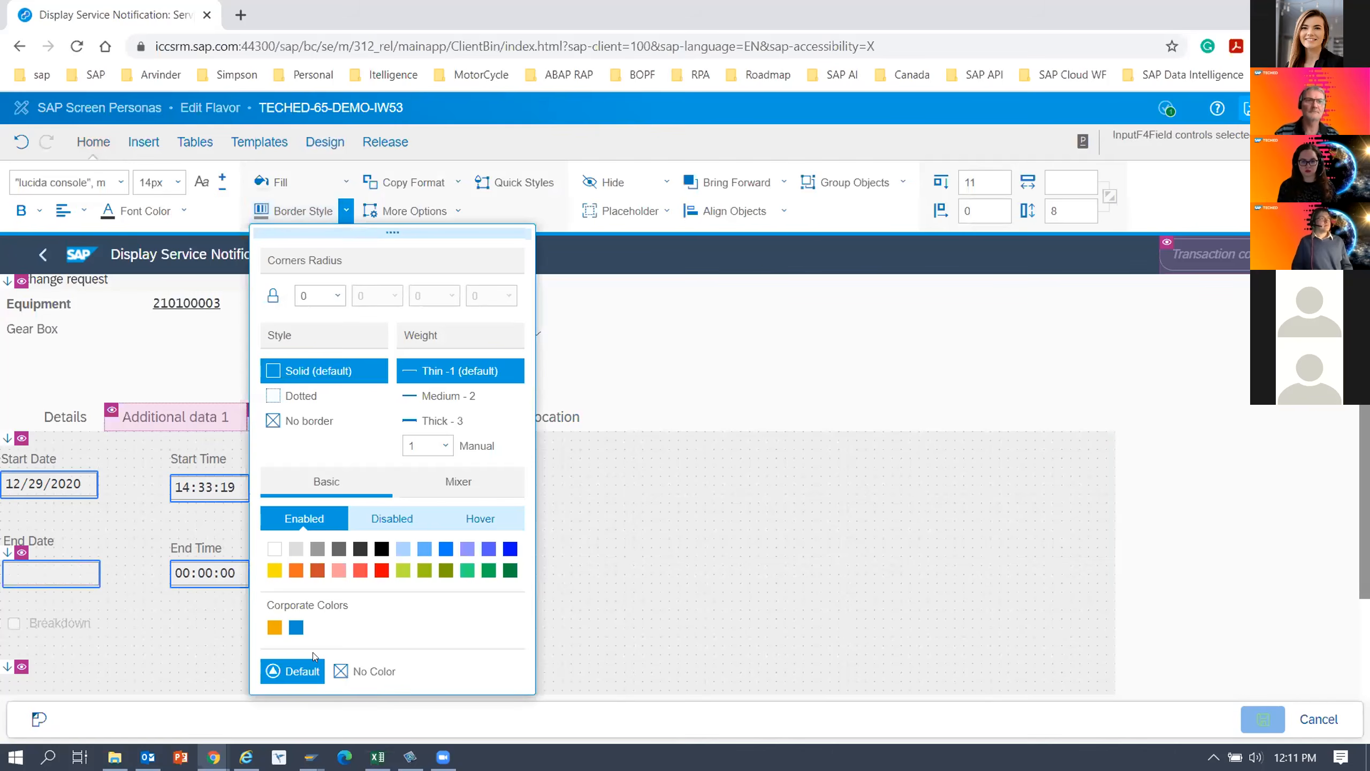
left_click(372, 671)
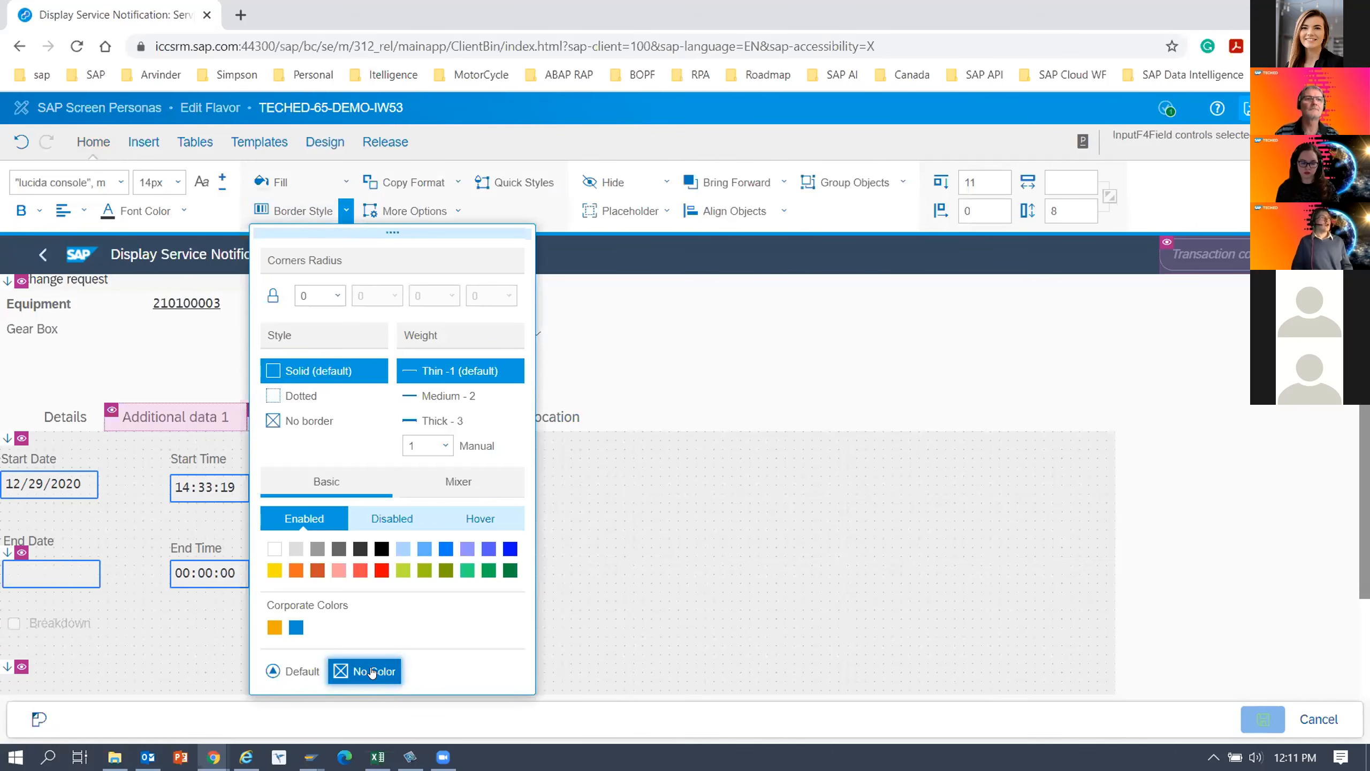
left_click(281, 421)
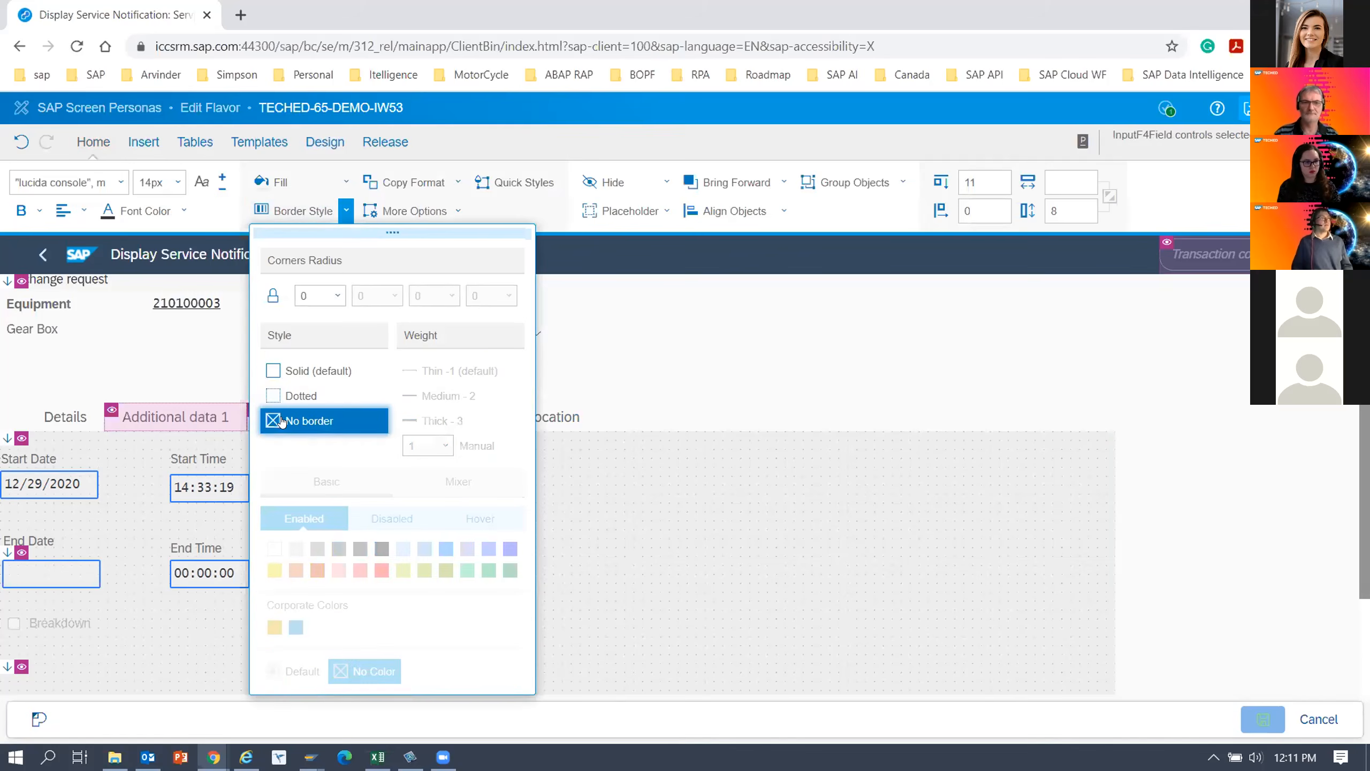
key("Escape")
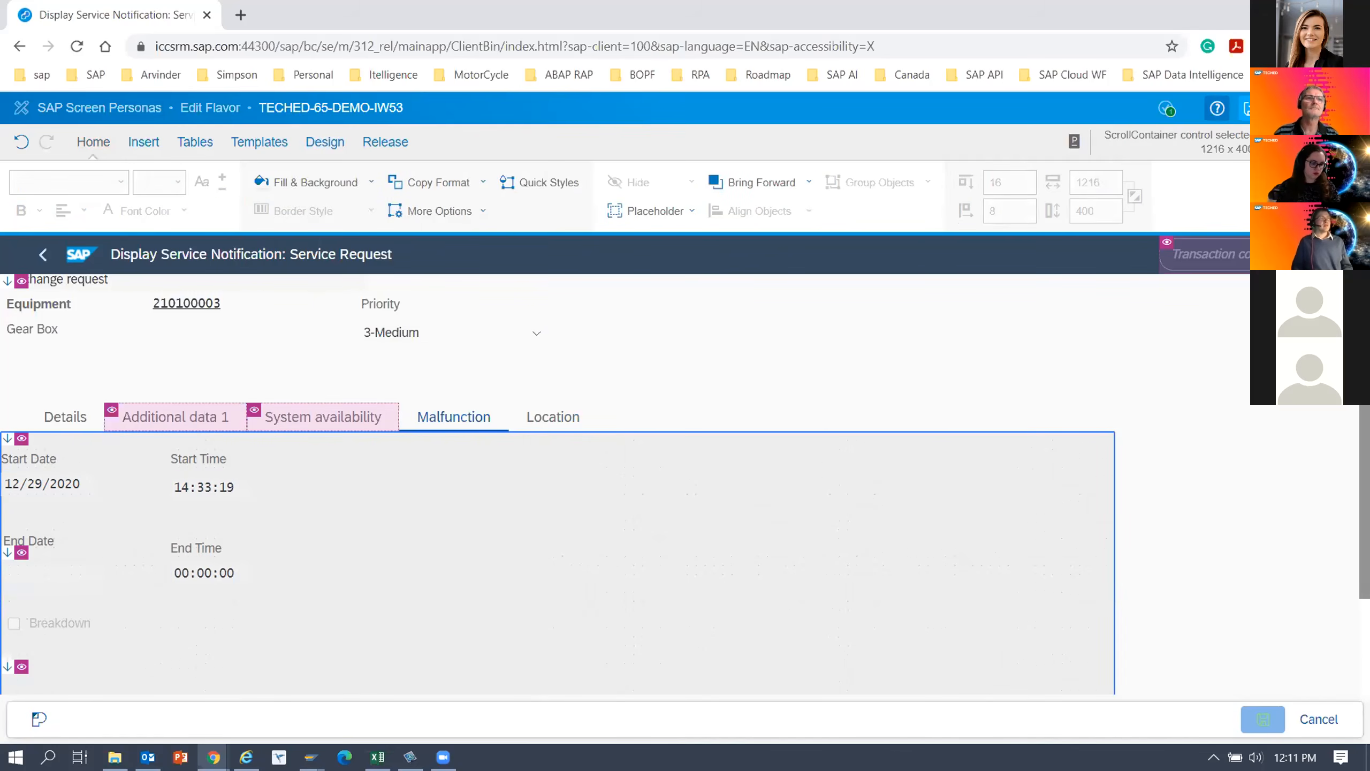
left_click(1247, 109)
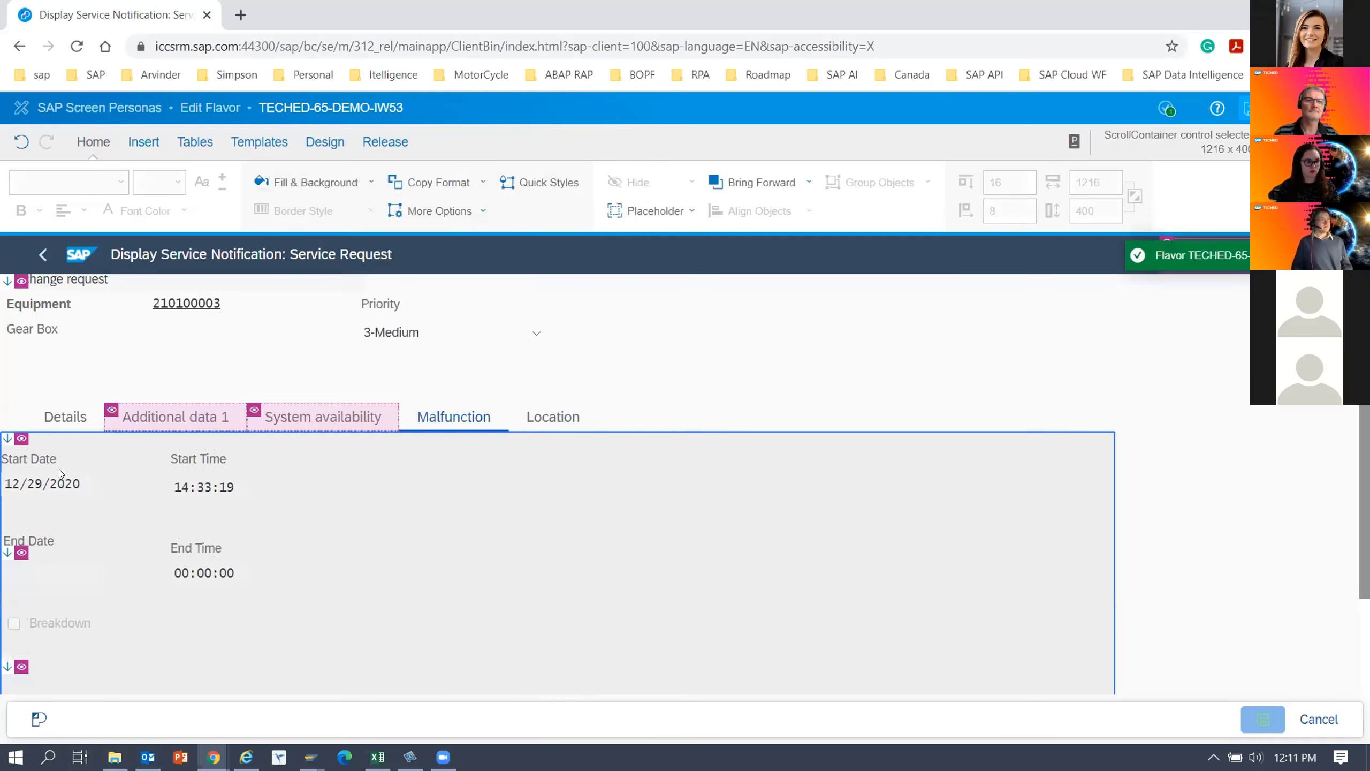
Make the Start Date, Start Time, End Date and End Time labels bold and save the flavor.
left_click(43, 460)
left_click(185, 463, "ctrl")
left_click(186, 549, "ctrl")
left_click(38, 543, "ctrl")
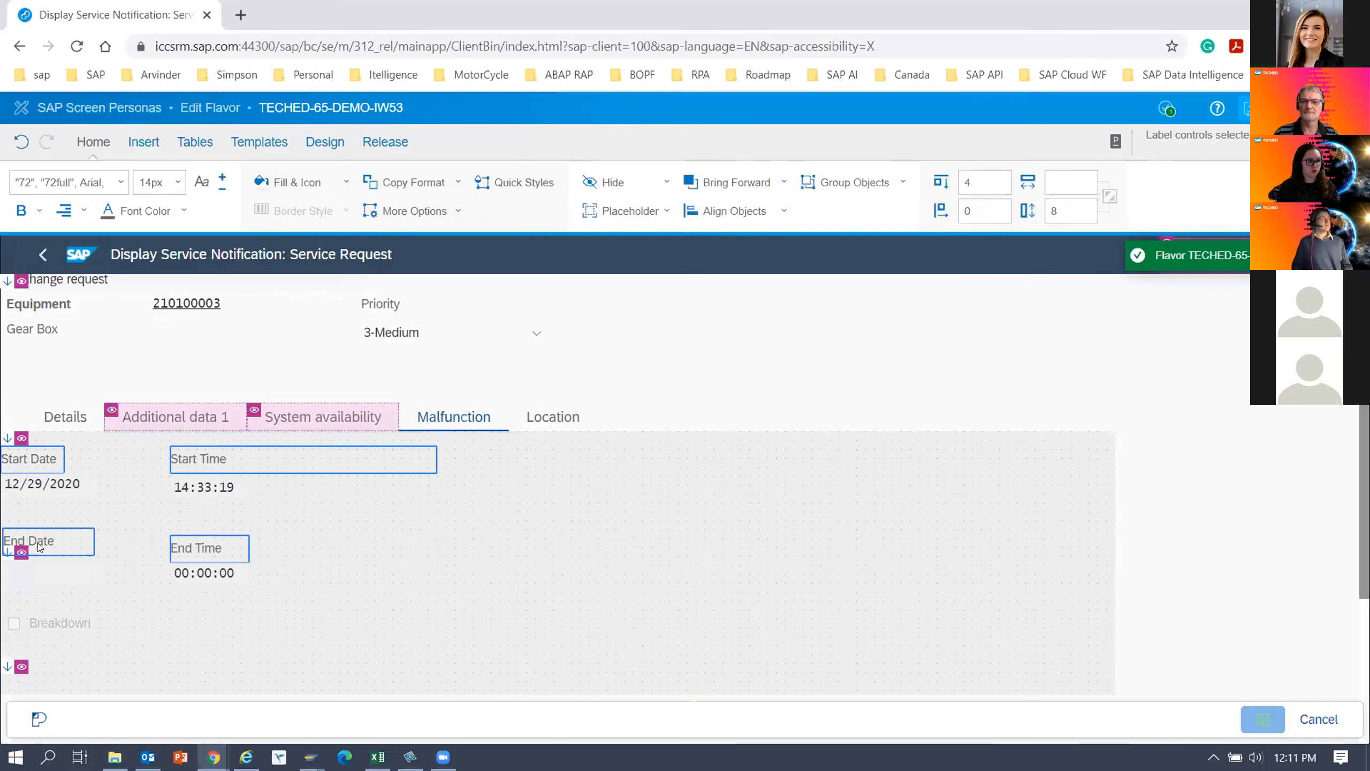
left_click(21, 210)
left_click(32, 274)
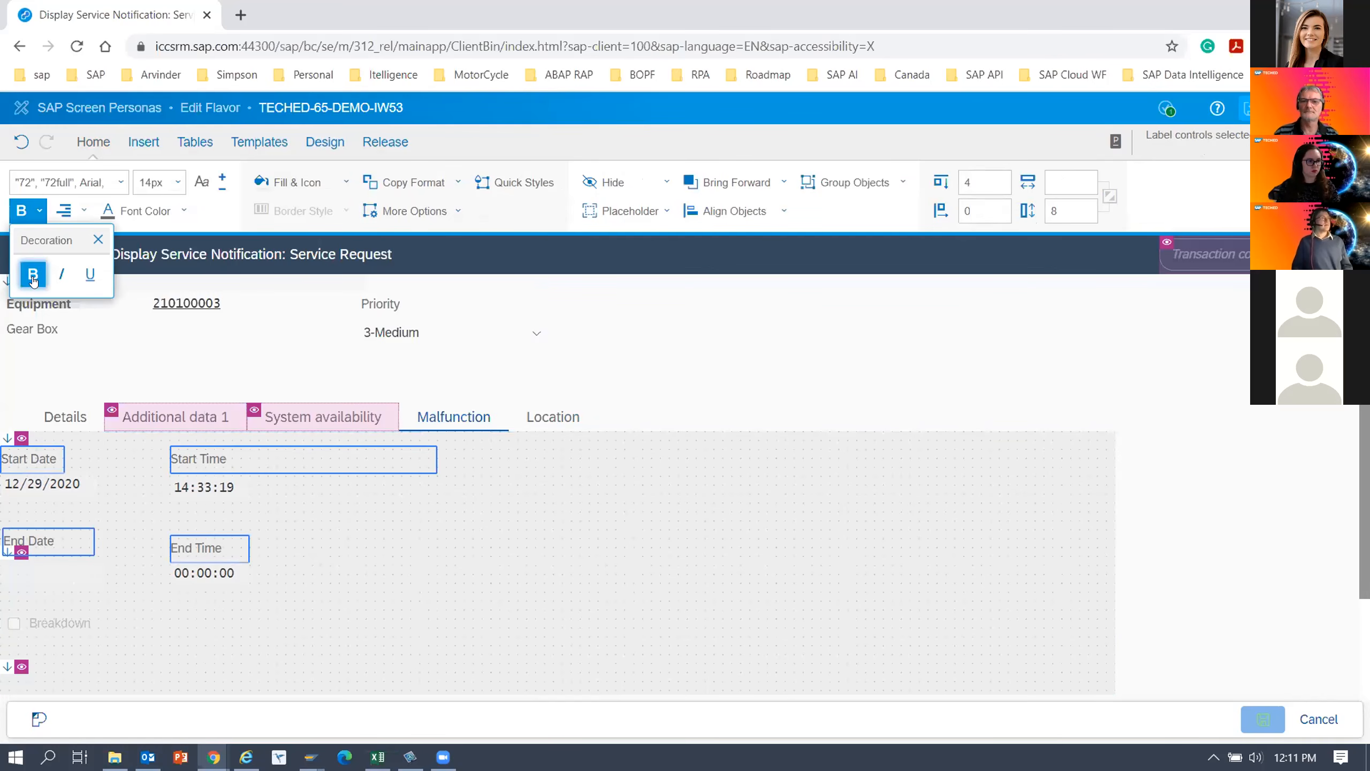
left_click(541, 541)
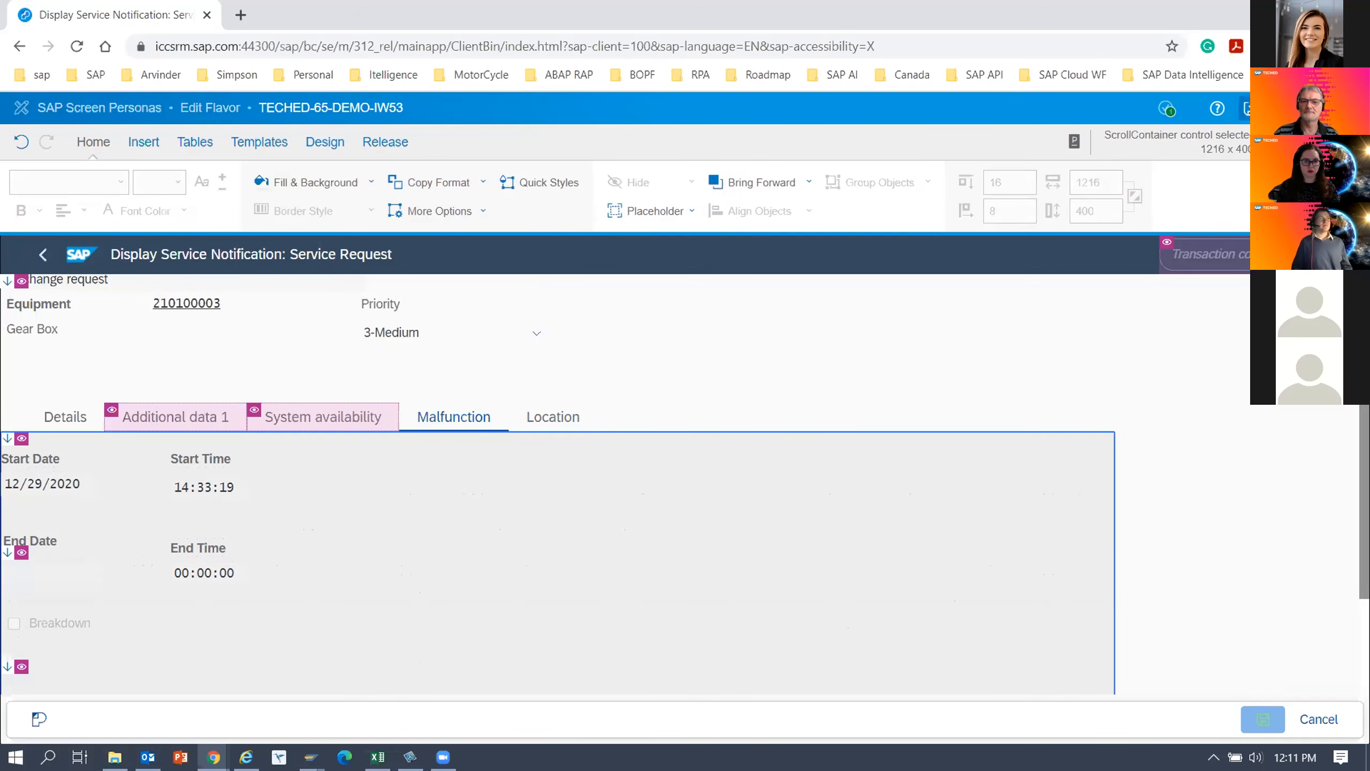
left_click(1250, 109)
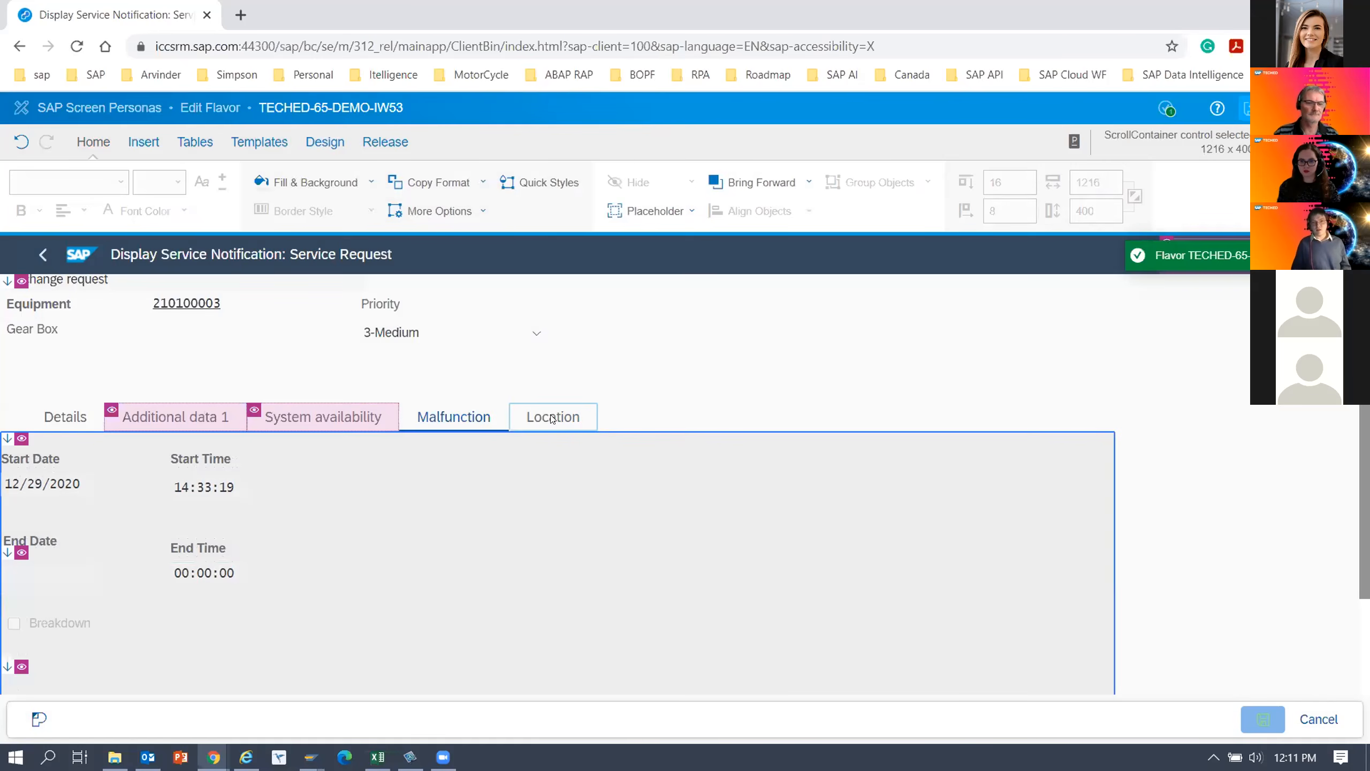
Apply the light gray background fill to the Location tab's scroll container.
left_click(552, 419)
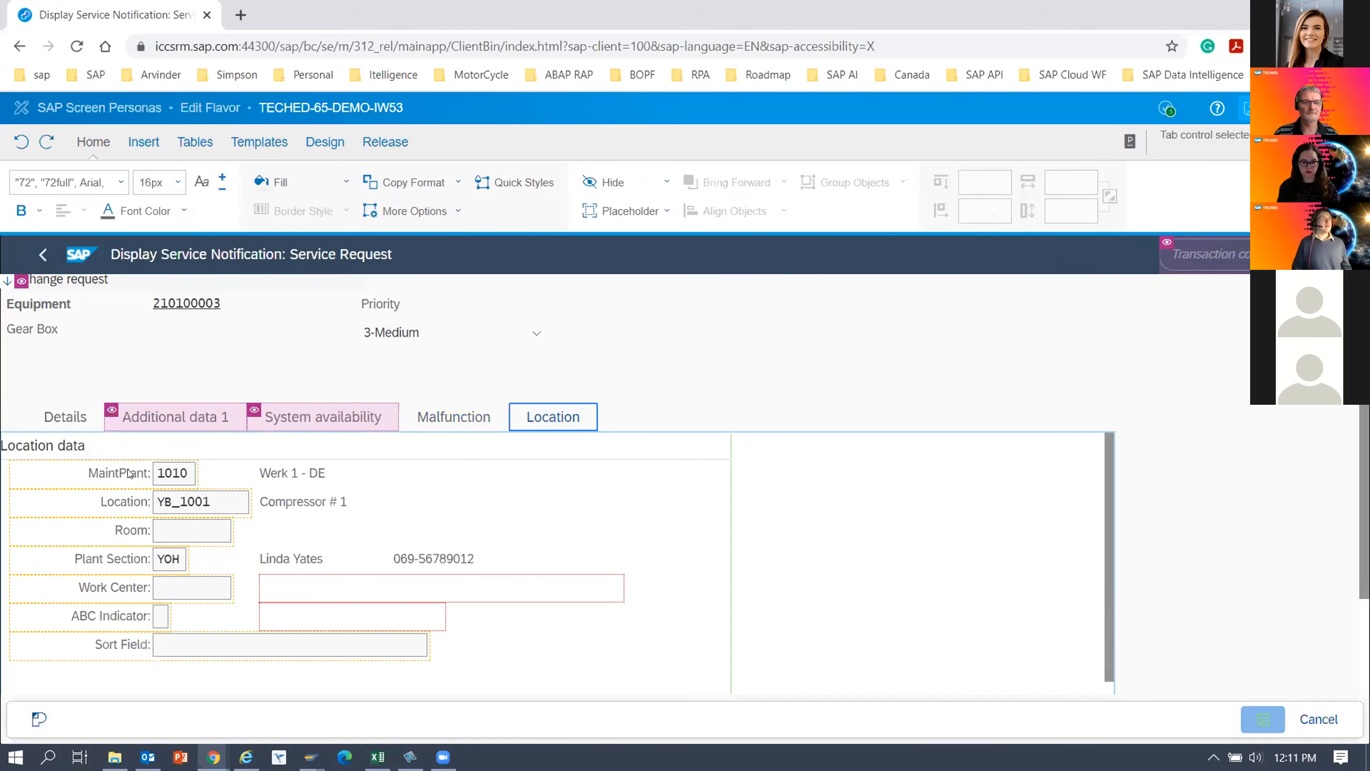
left_click(779, 463)
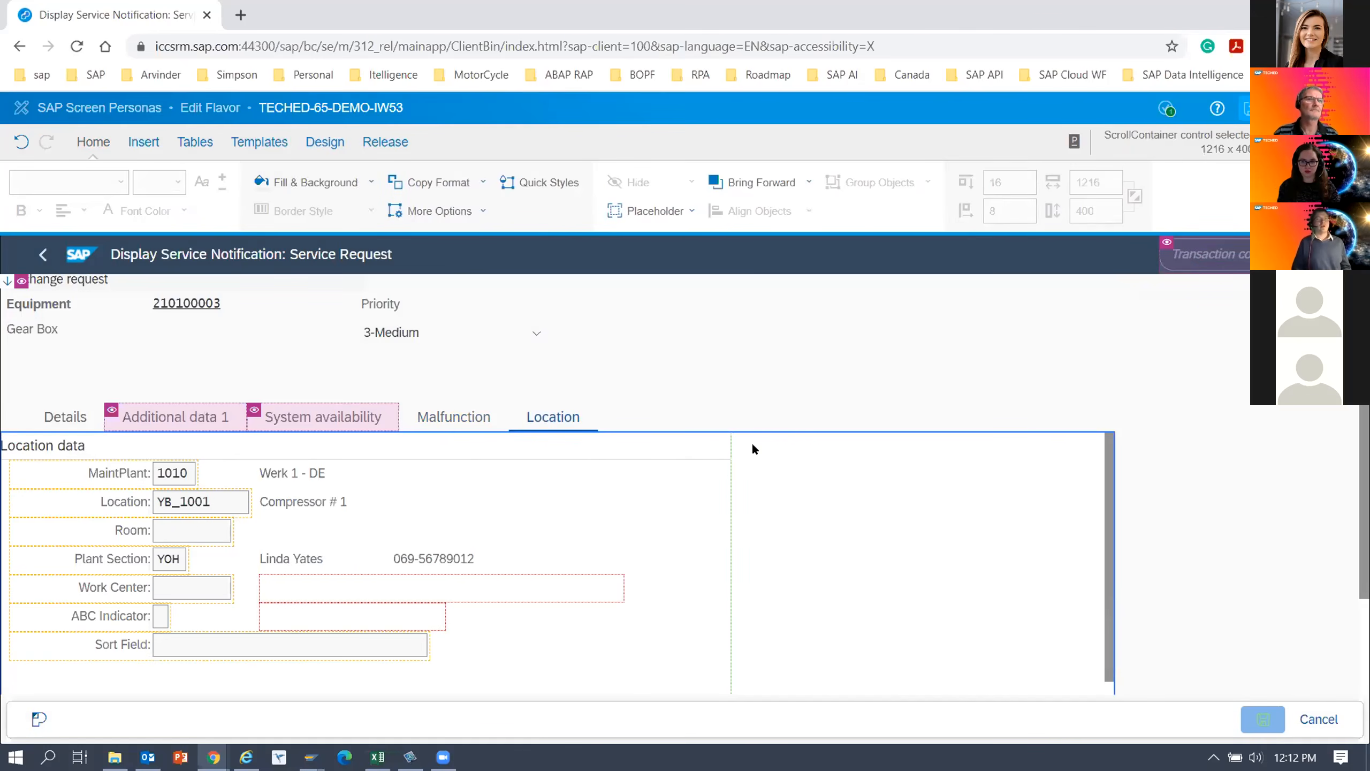
left_click(318, 184)
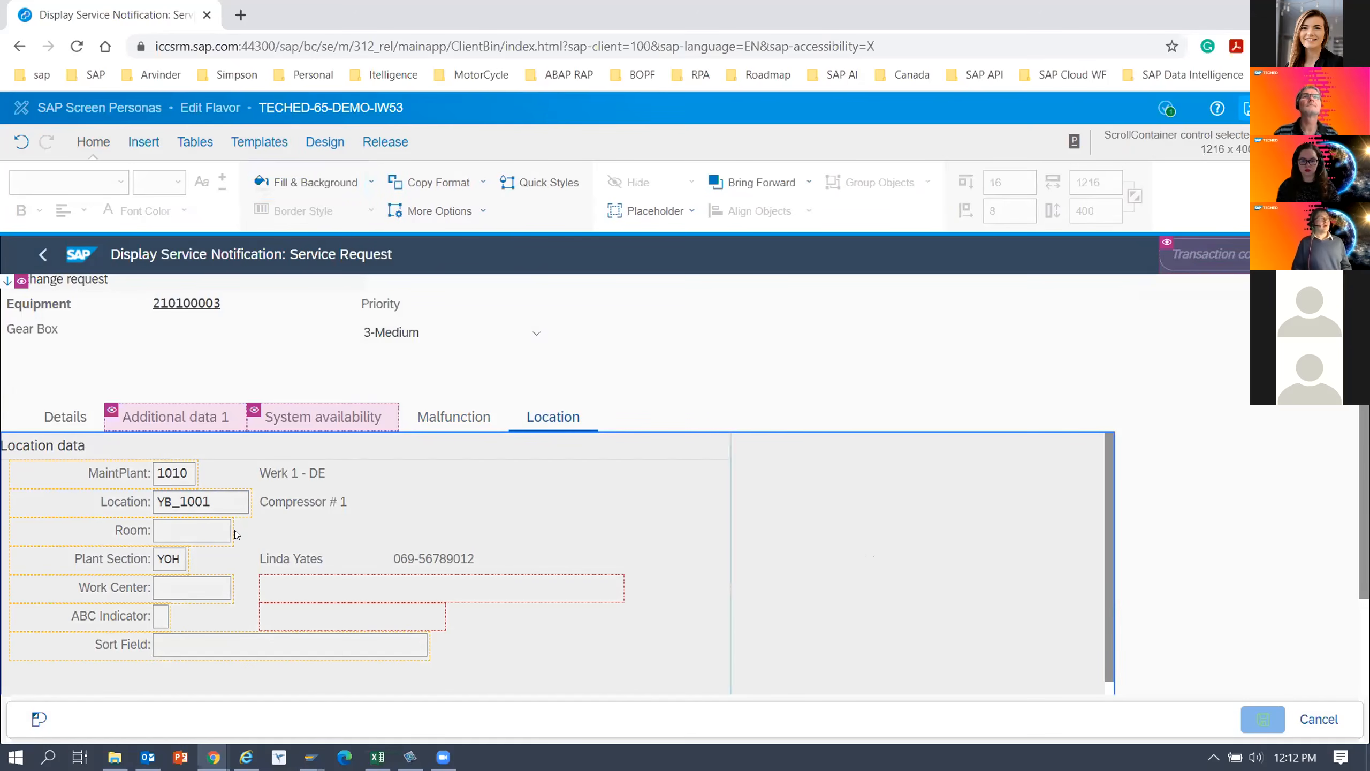
Move the Company Code label, field, description and city from Account assignment into the parking lot below Functional loc.
left_click(325, 139)
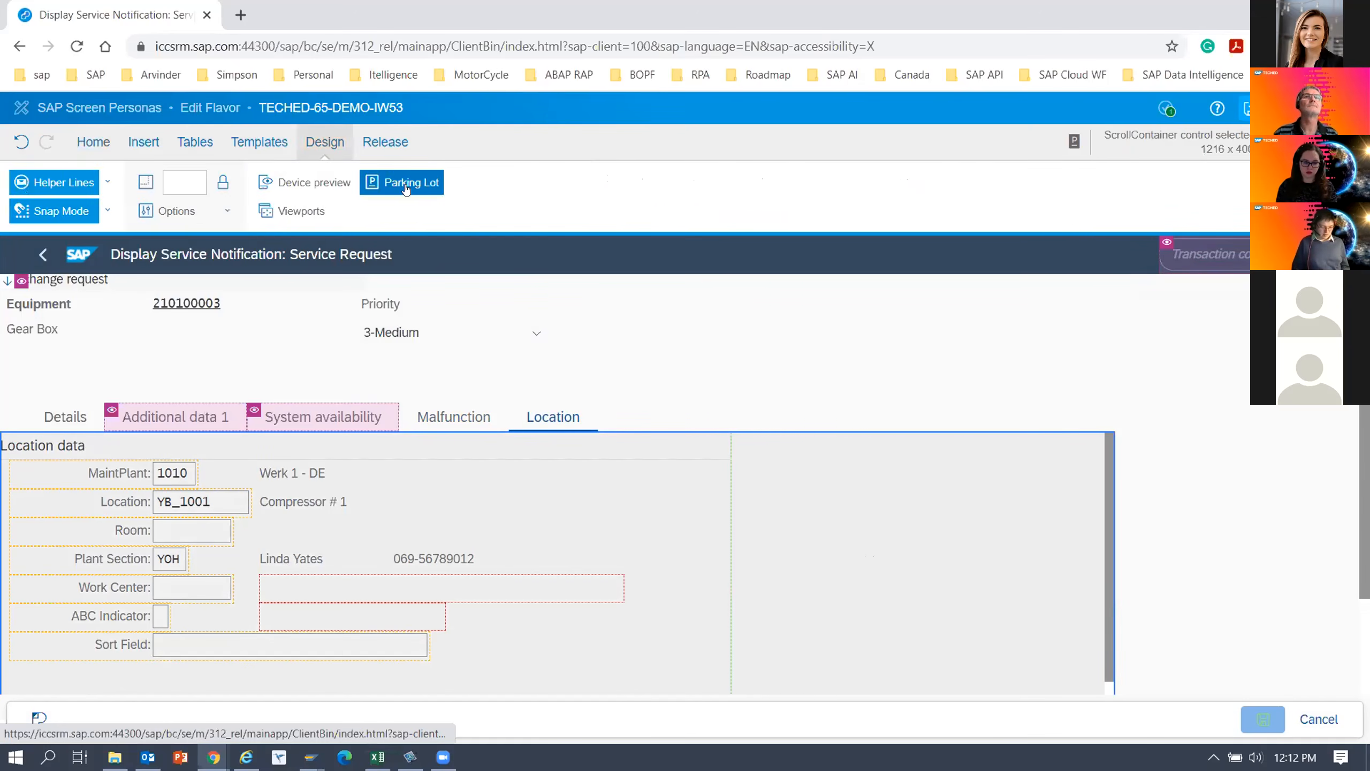
left_click(405, 184)
left_click_drag(871, 236, 914, 201)
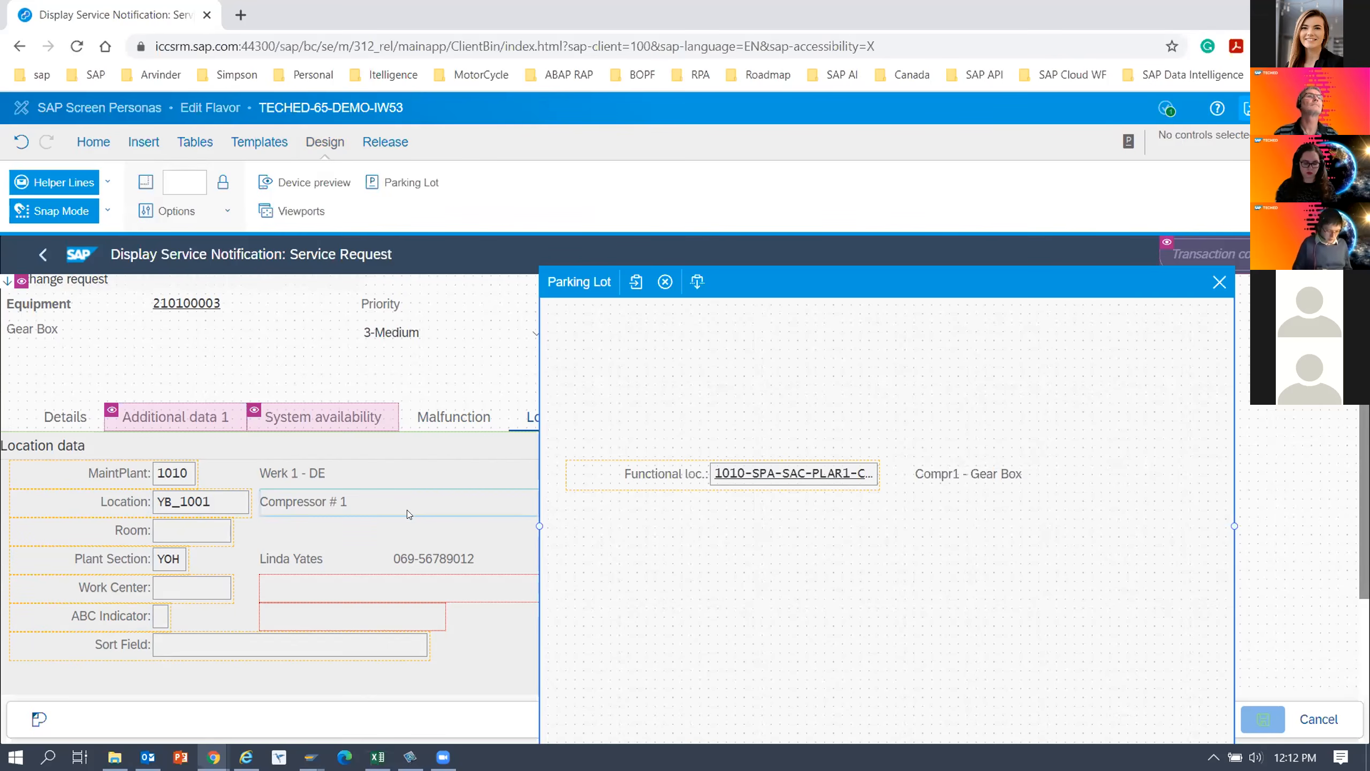
scroll(407, 508, "down", 2)
scroll(407, 510, "down", 2)
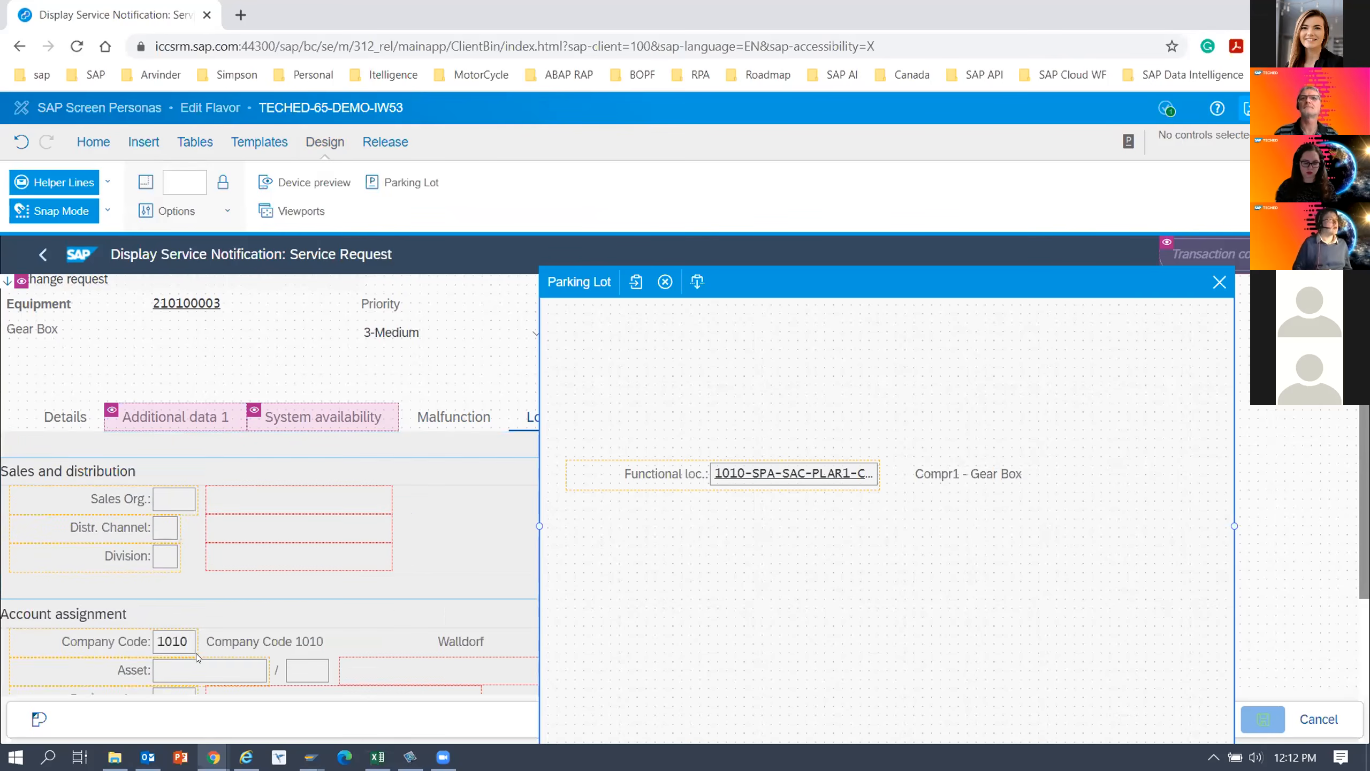
left_click(119, 647)
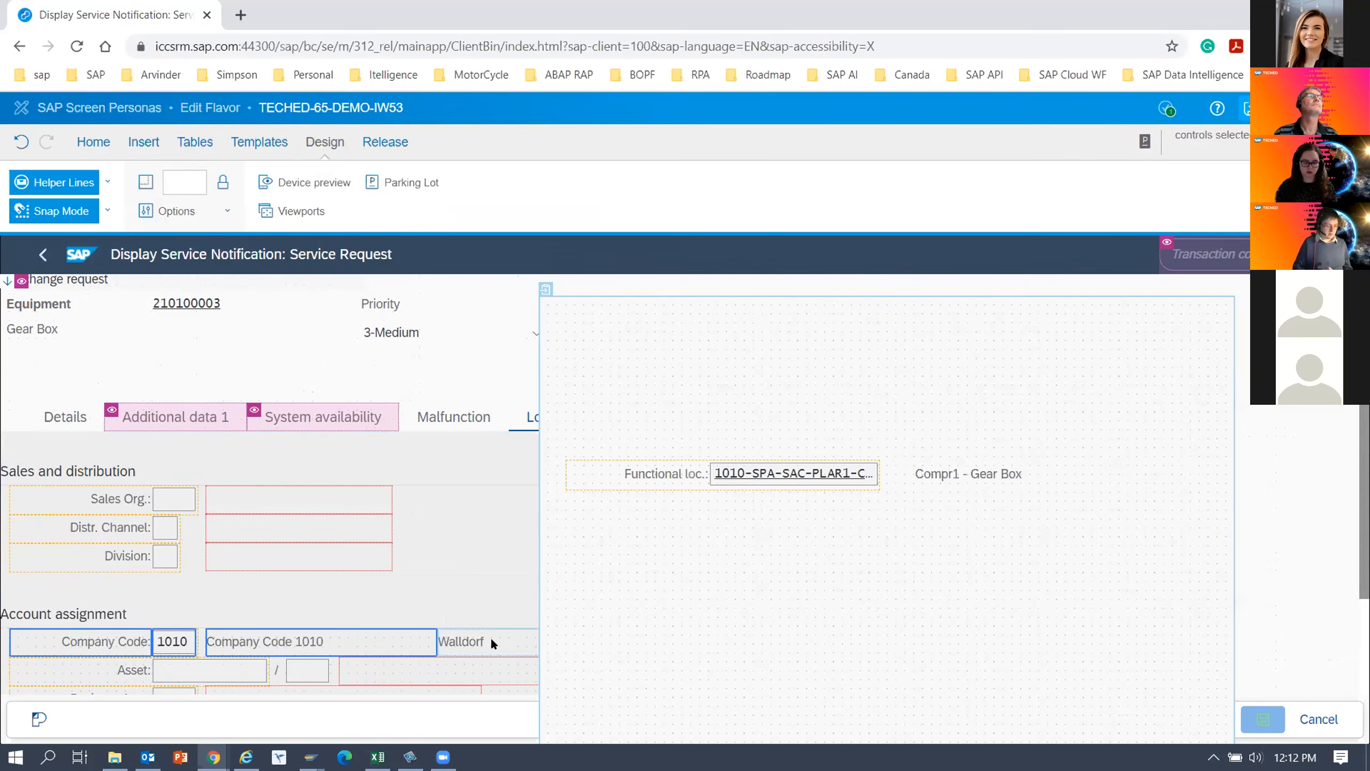
left_click_drag(109, 638, 662, 516)
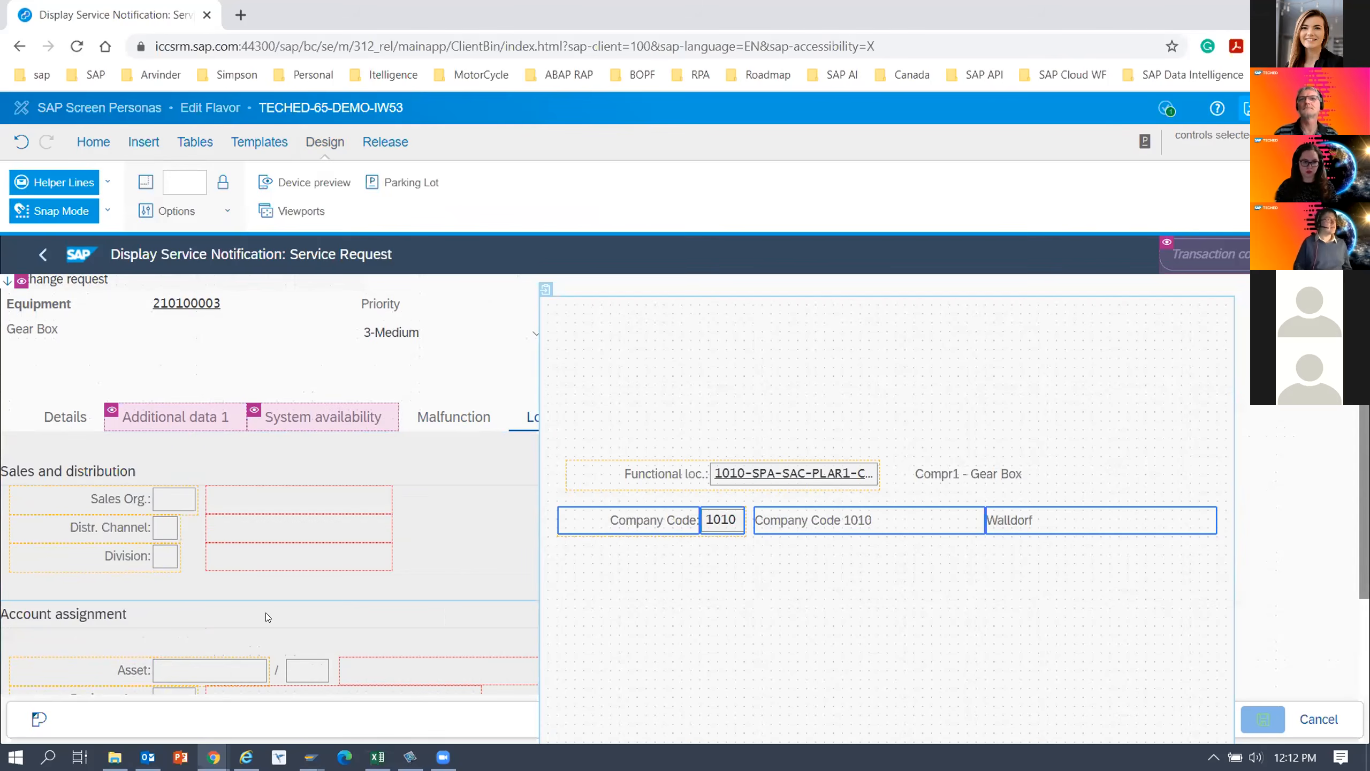
Move the MaintPlant label, field and description from Location data into the parking lot below Company Code.
scroll(177, 618, "down", 2)
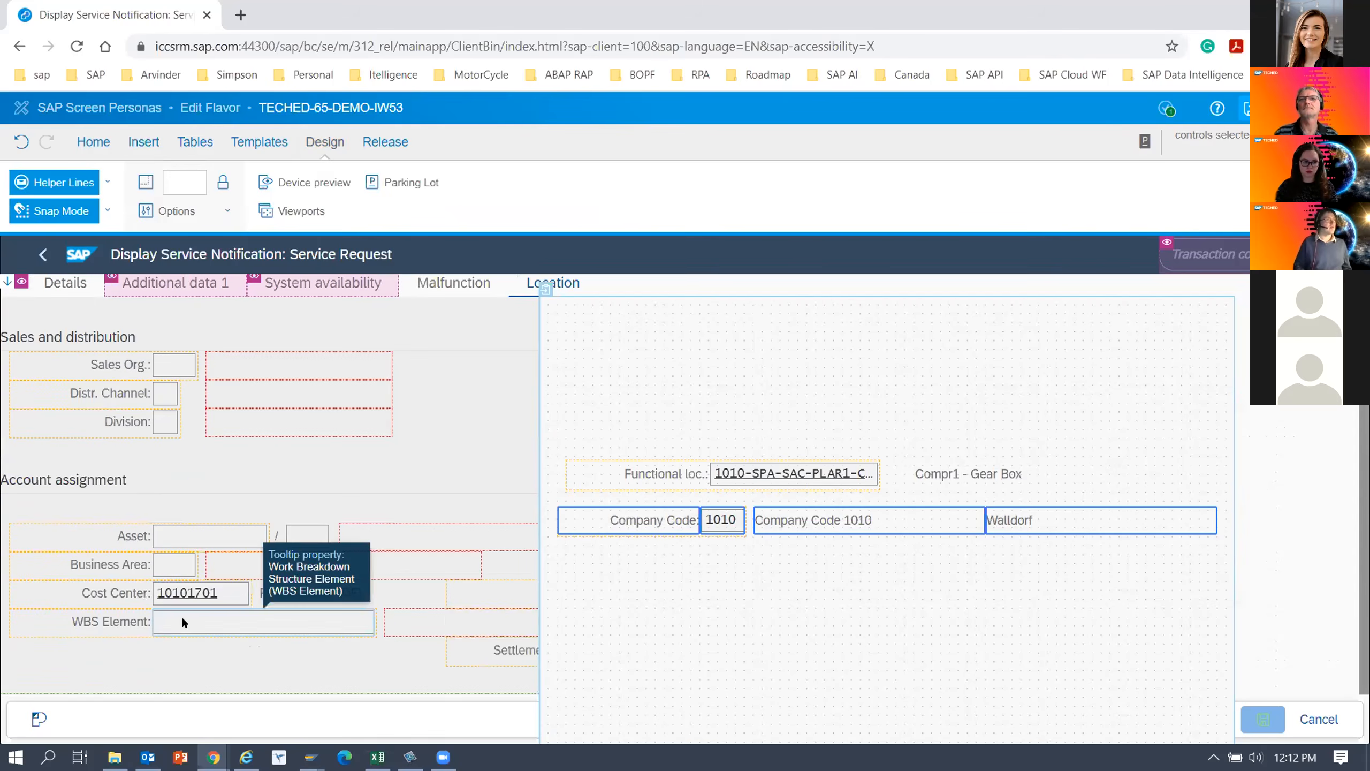
scroll(182, 618, "up", 5)
left_click(118, 509)
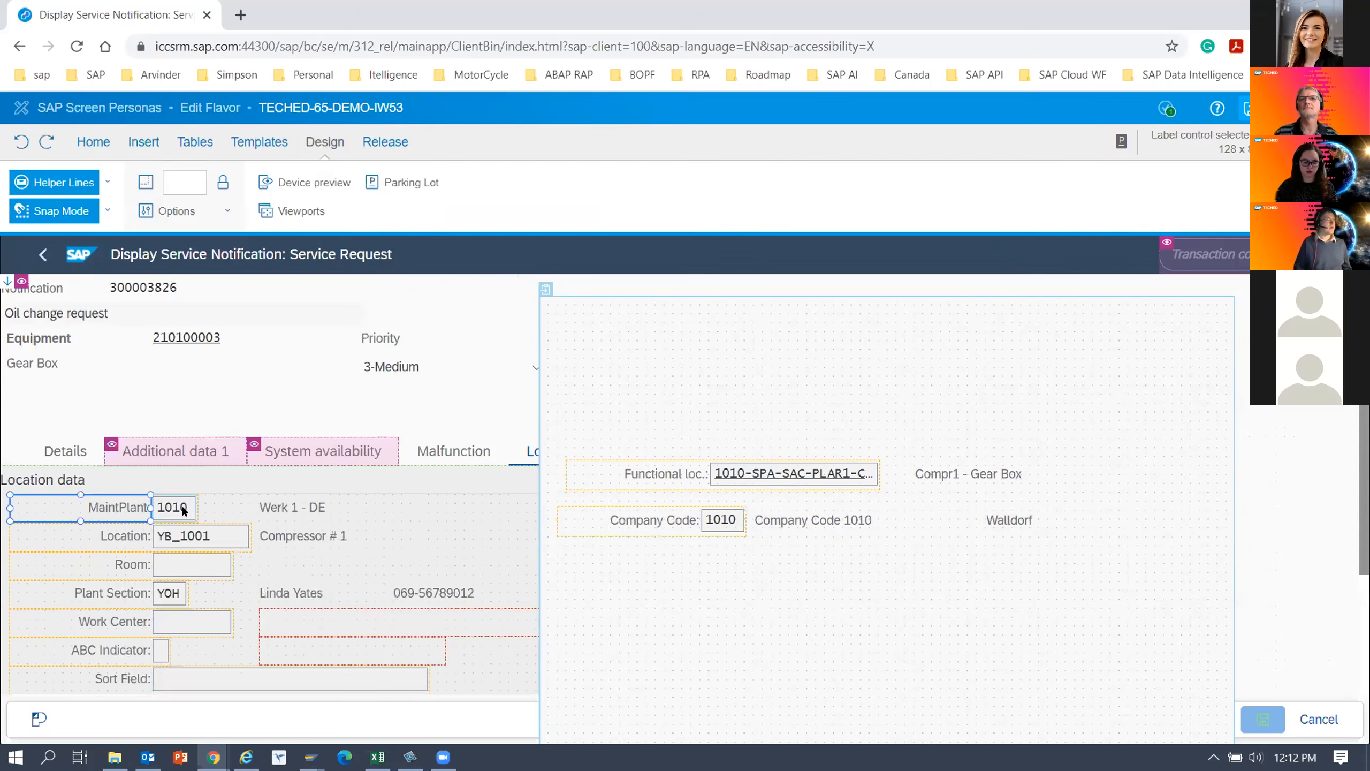
left_click(183, 510, "ctrl")
left_click(290, 500, "ctrl")
left_click_drag(168, 512, 727, 570)
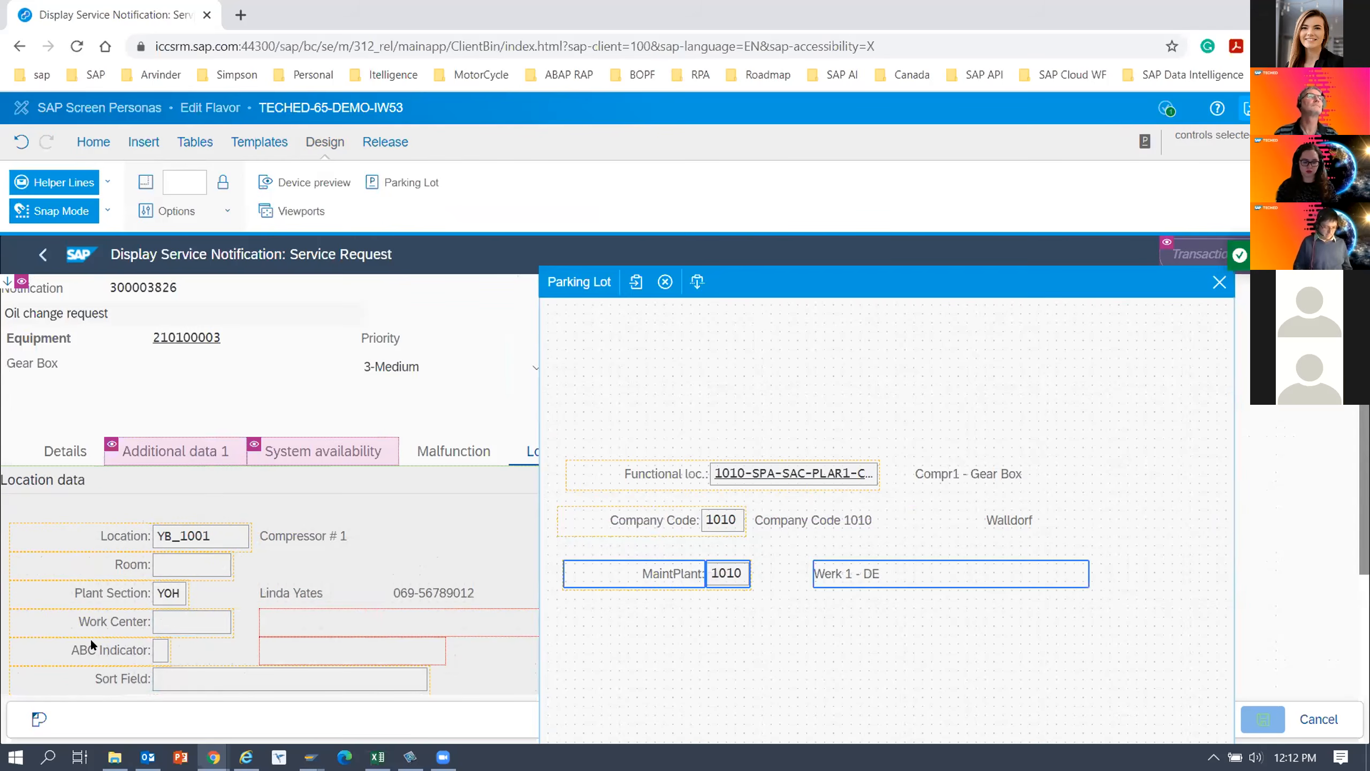
Move the Location label, field and description, plus the Room label and field, into the parking lot below MaintPlant.
left_click(130, 536)
left_click(312, 535, "ctrl")
left_click_drag(227, 538, 784, 622)
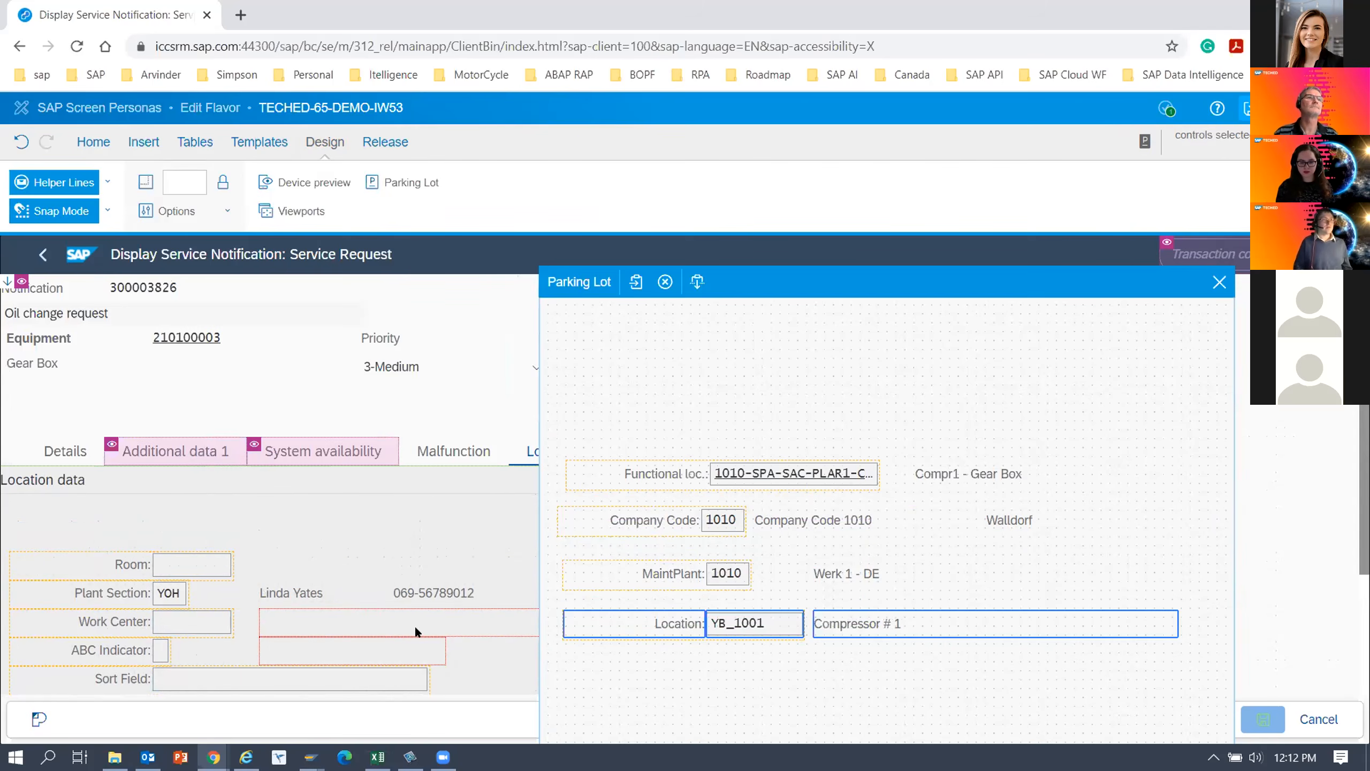
left_click_drag(134, 571, 738, 667)
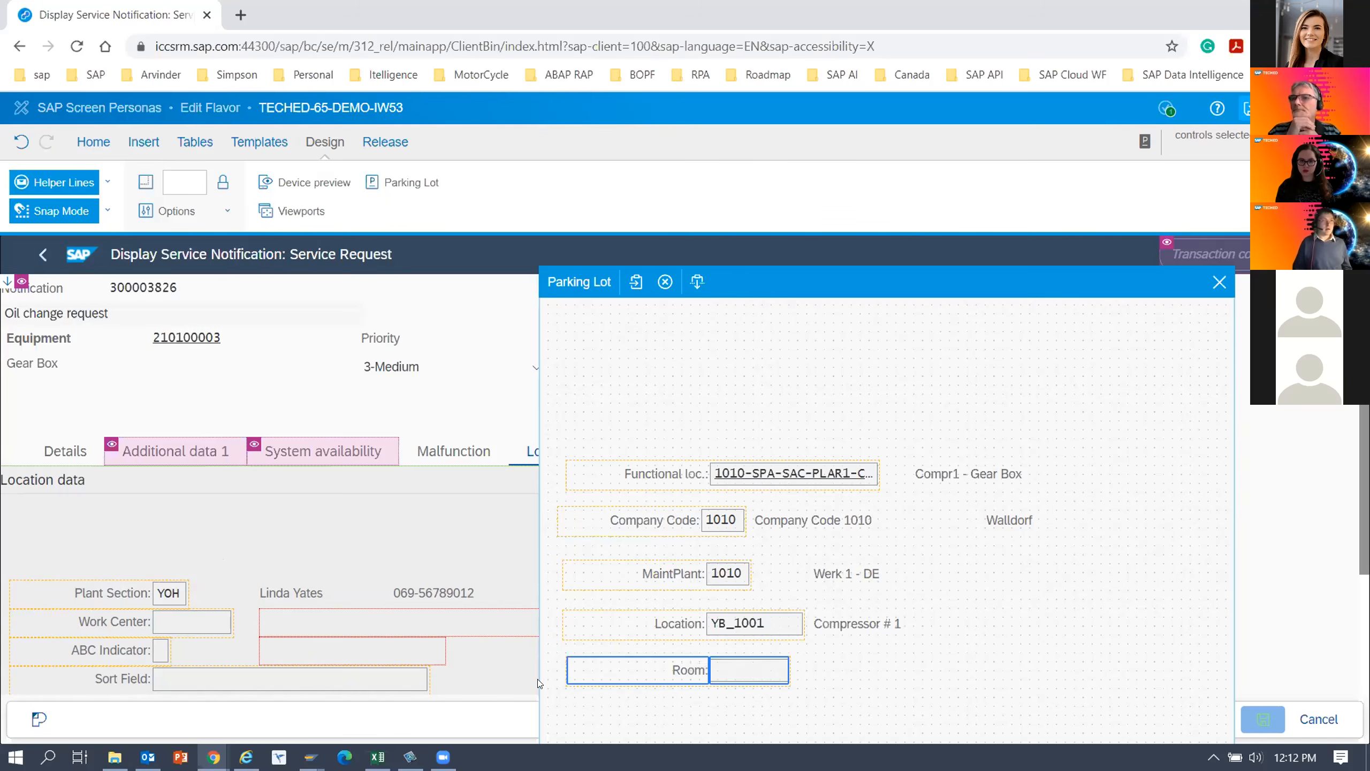
Close the parking lot, hide the Location data group with its remaining controls, and save the flavor.
left_click(301, 551)
mouse_move(1217, 282)
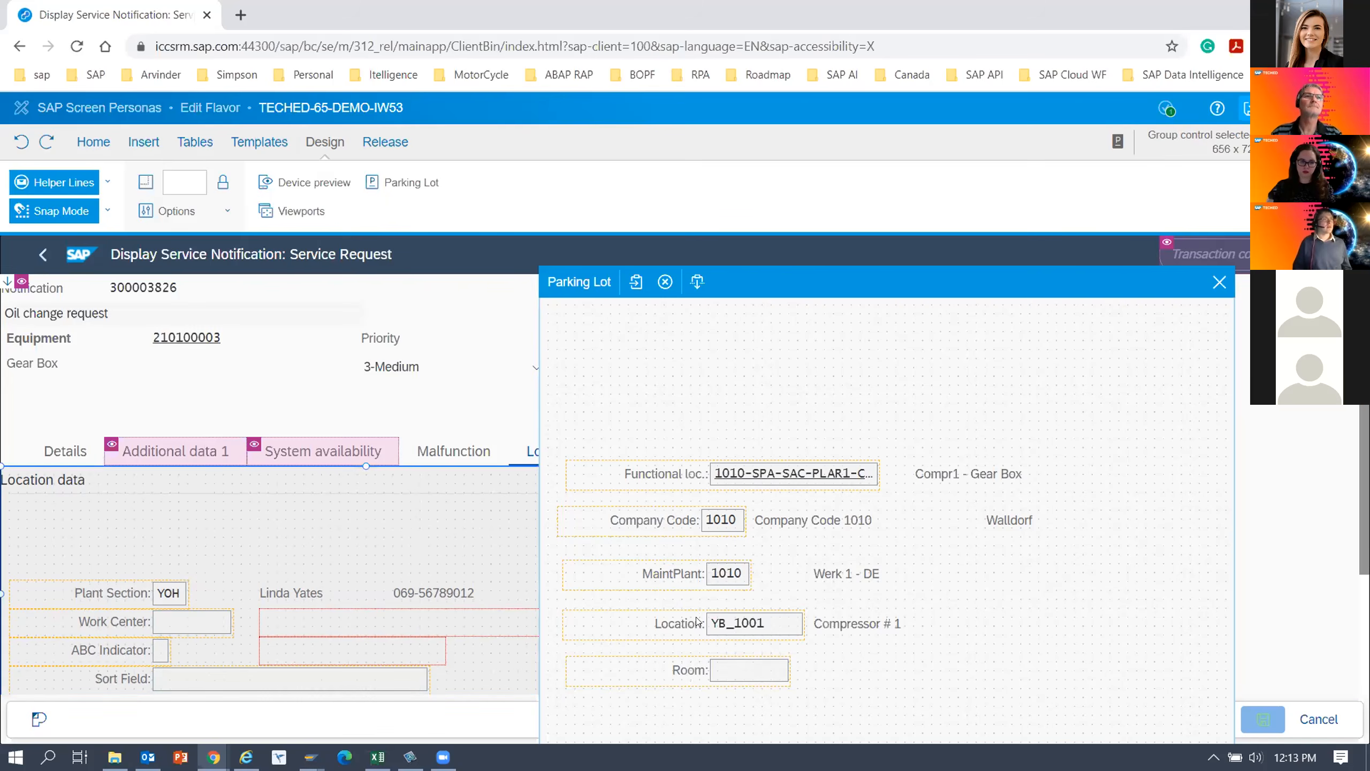
left_click(713, 624)
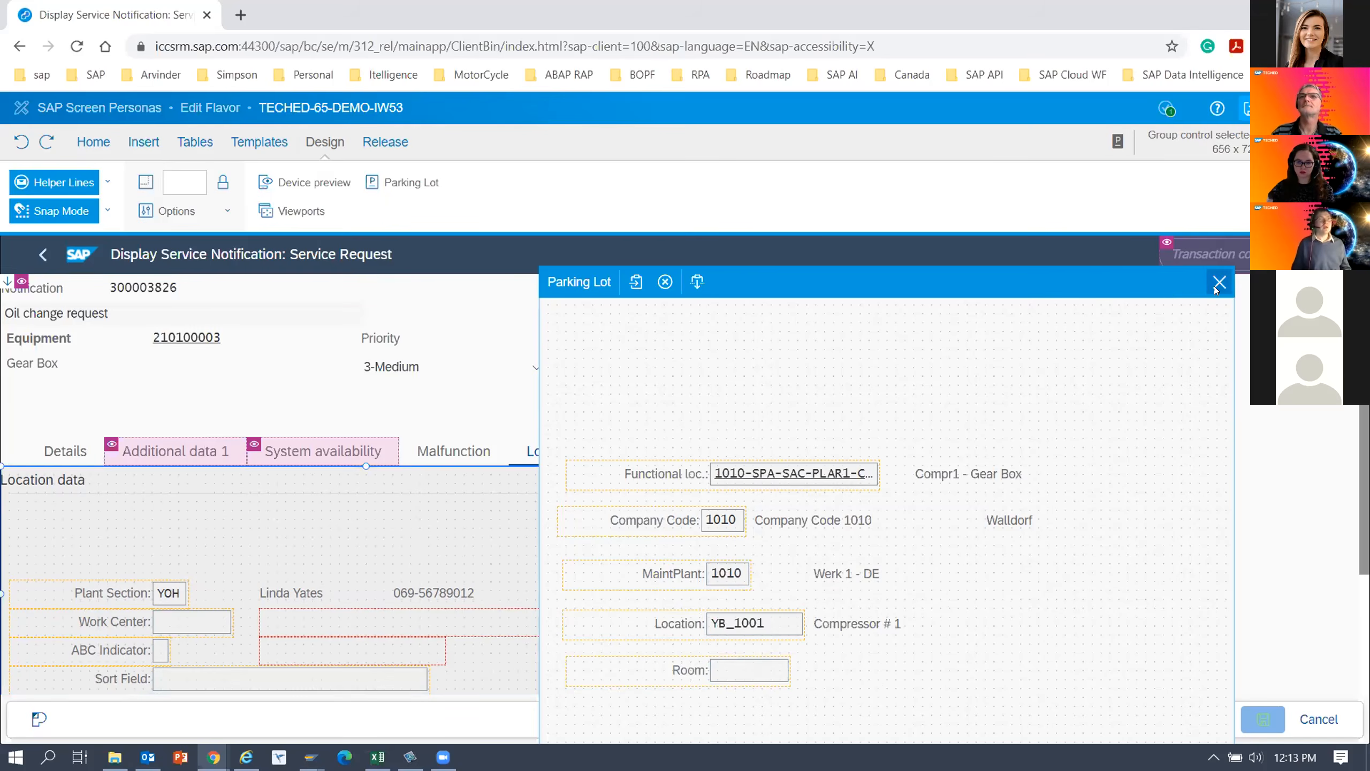
left_click(1217, 282)
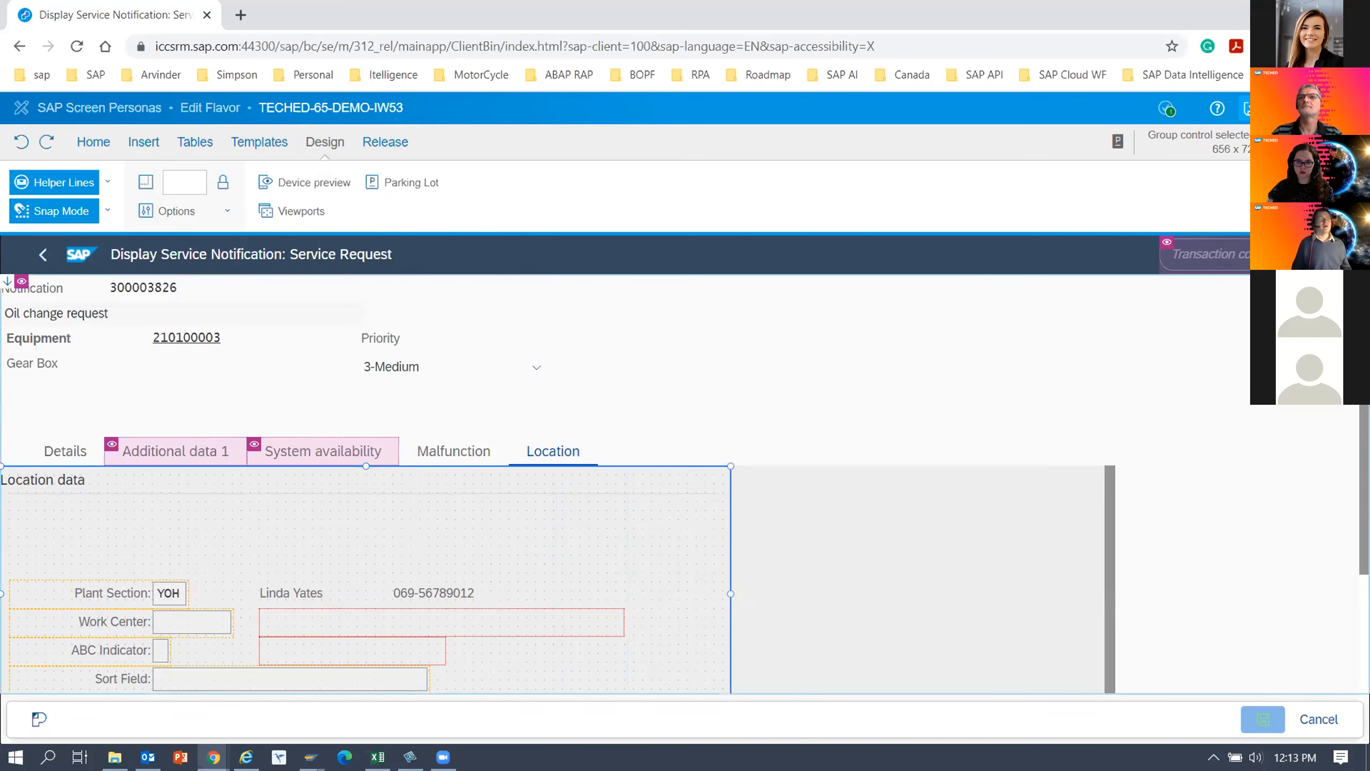
scroll(540, 479, "down", 1)
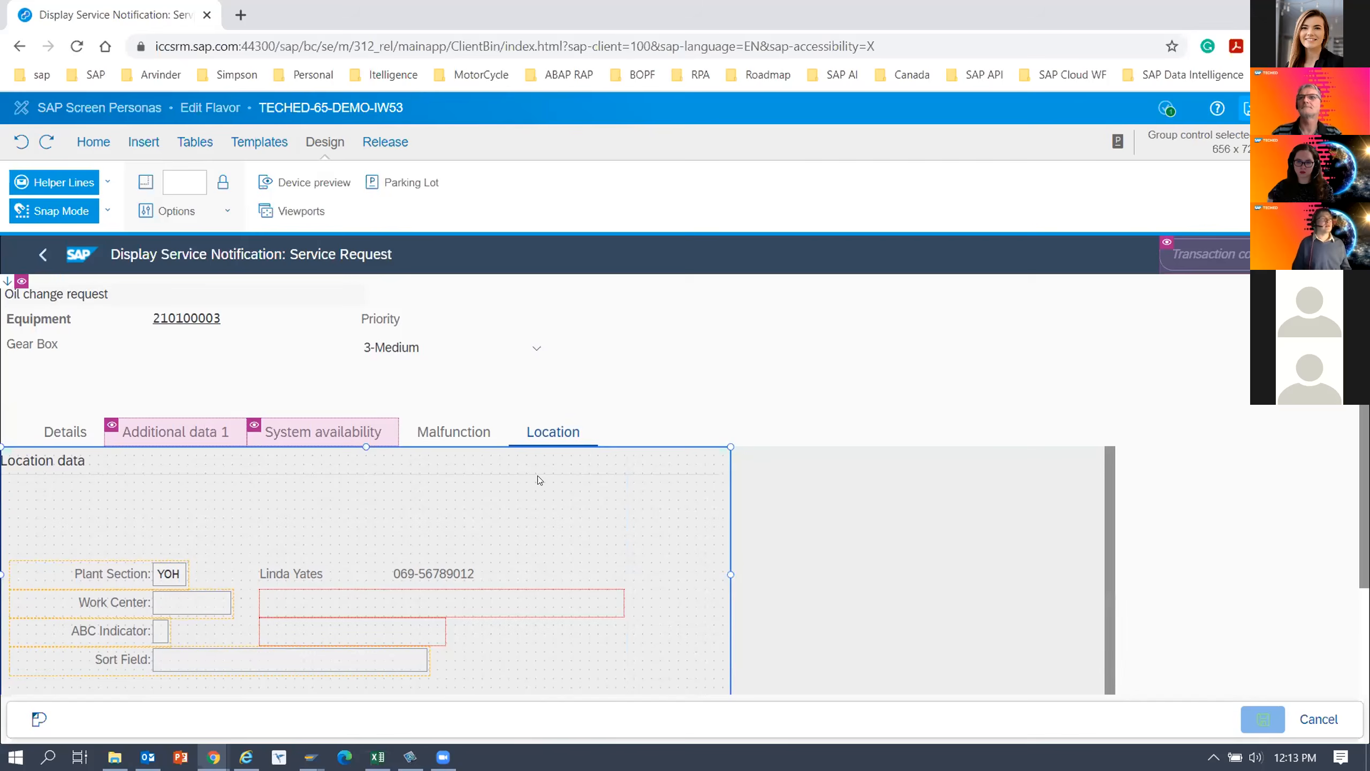
key("Delete")
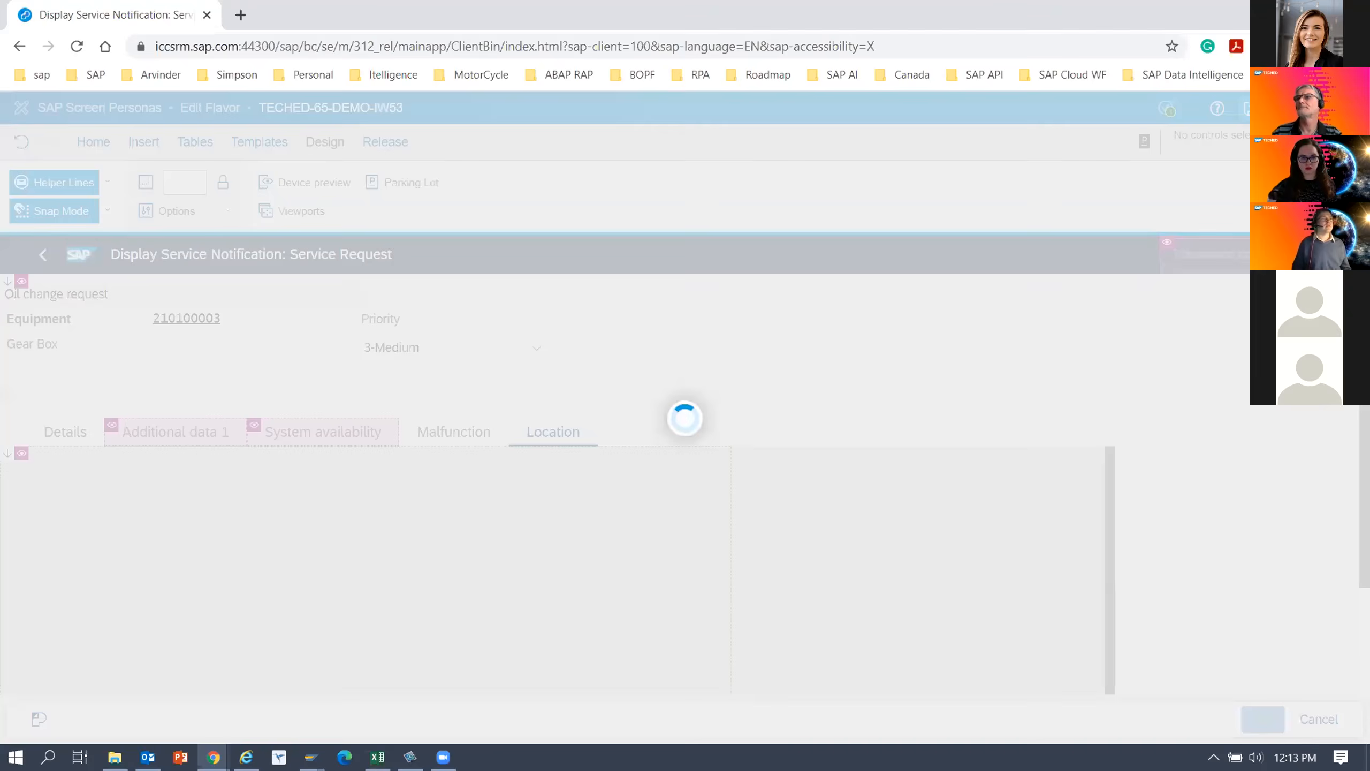
Hide the container holding the Sales and distribution and Account assignment groups on the Location tab.
scroll(62, 602, "down", 3)
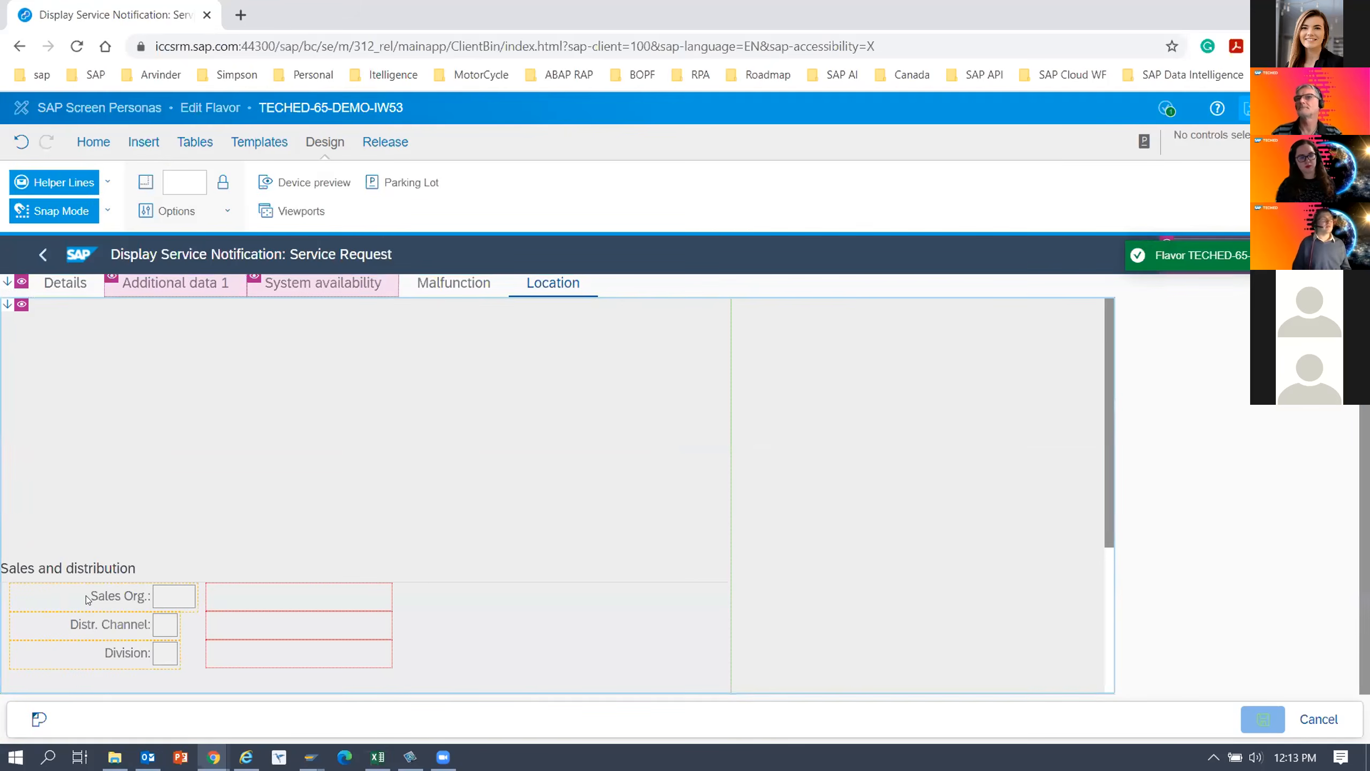
scroll(763, 507, "down", 5)
scroll(678, 517, "up", 3)
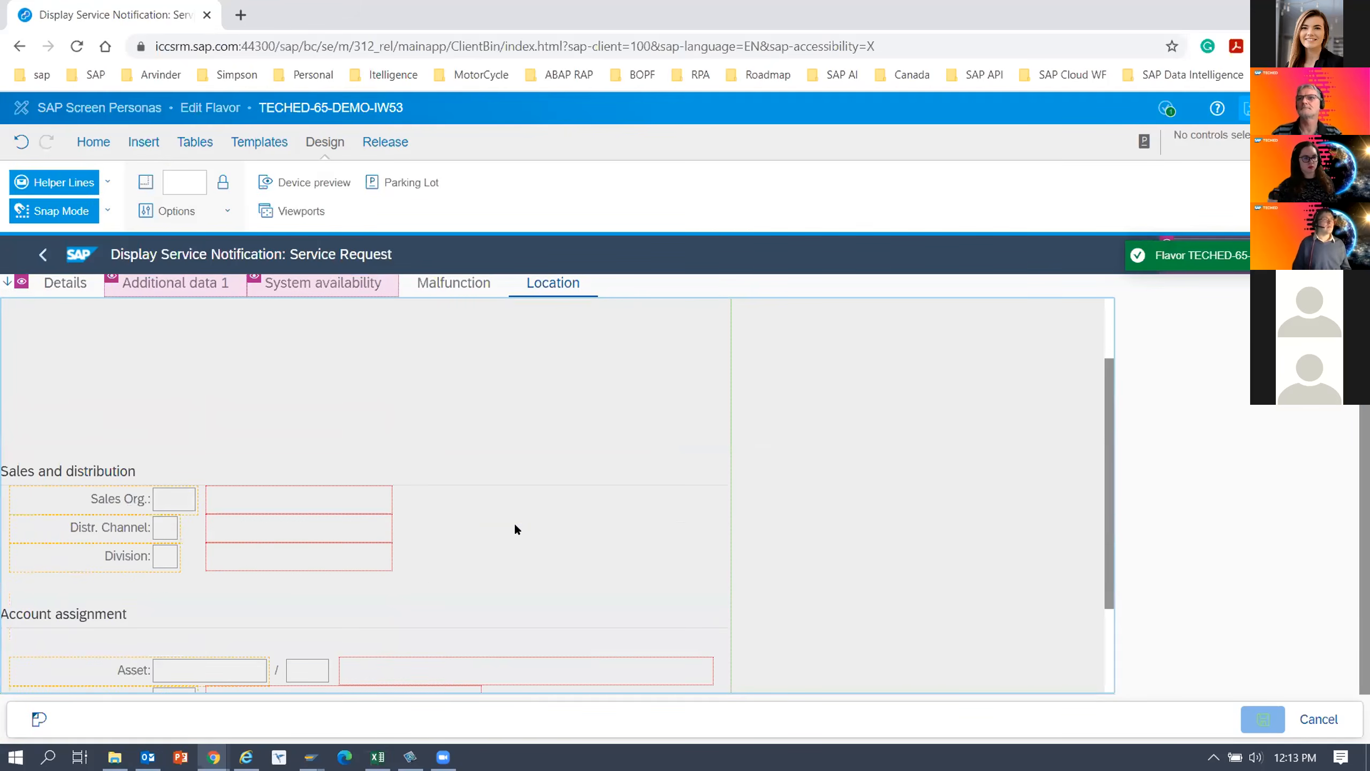
left_click(457, 514)
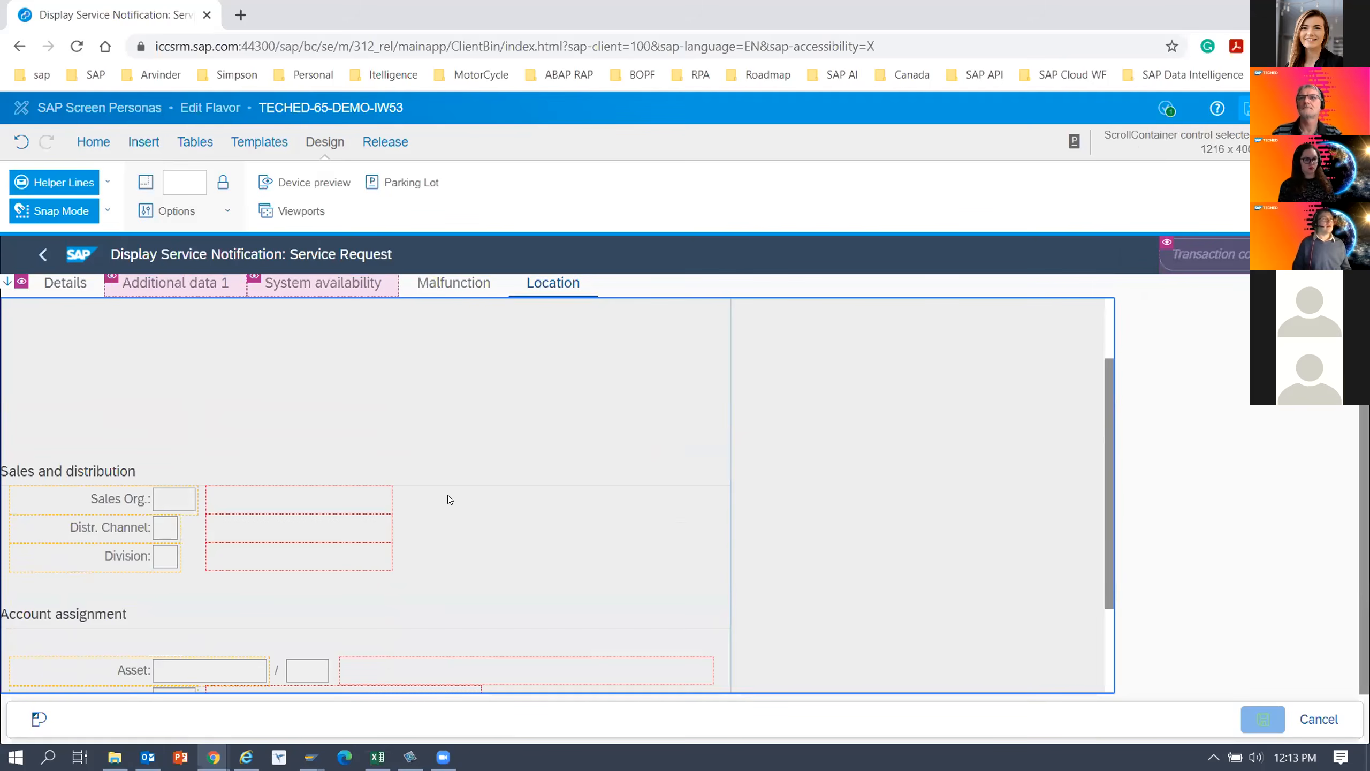
left_click(104, 474)
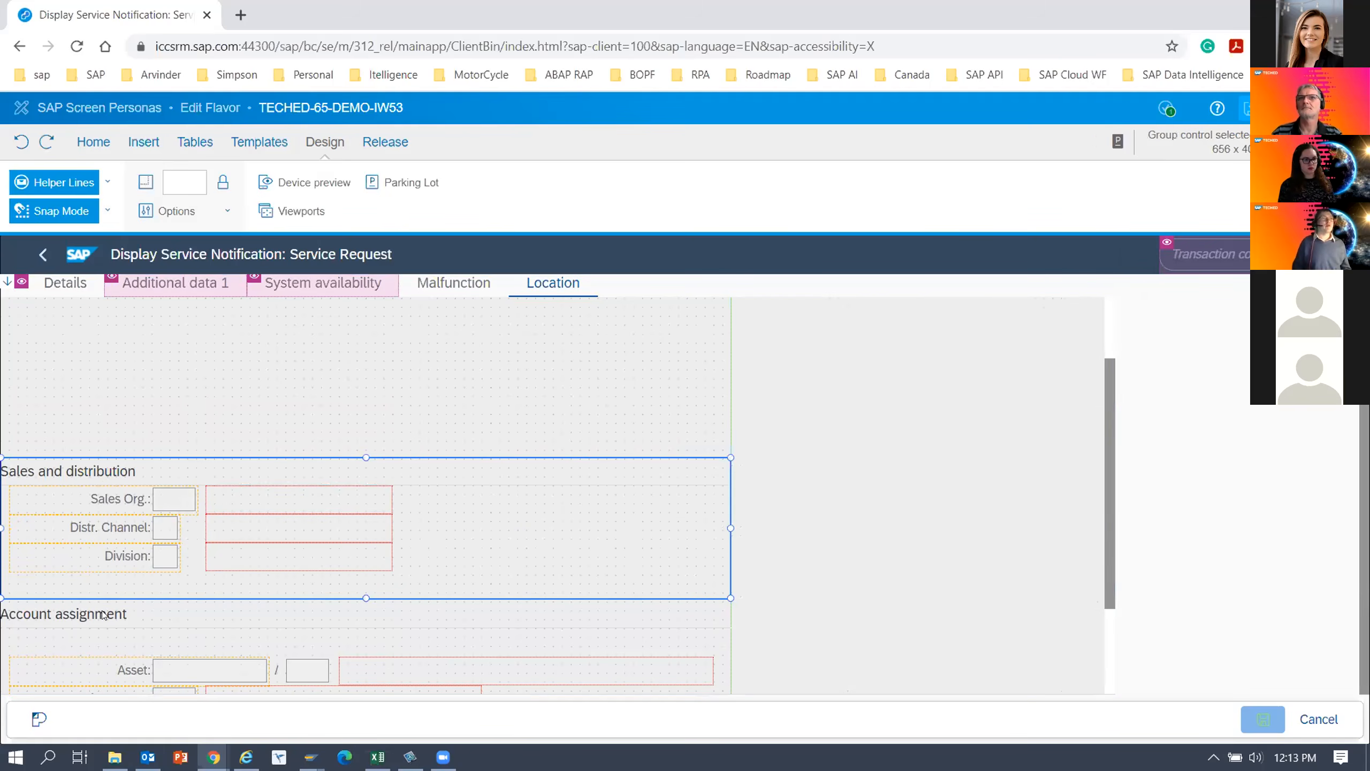
left_click(203, 659)
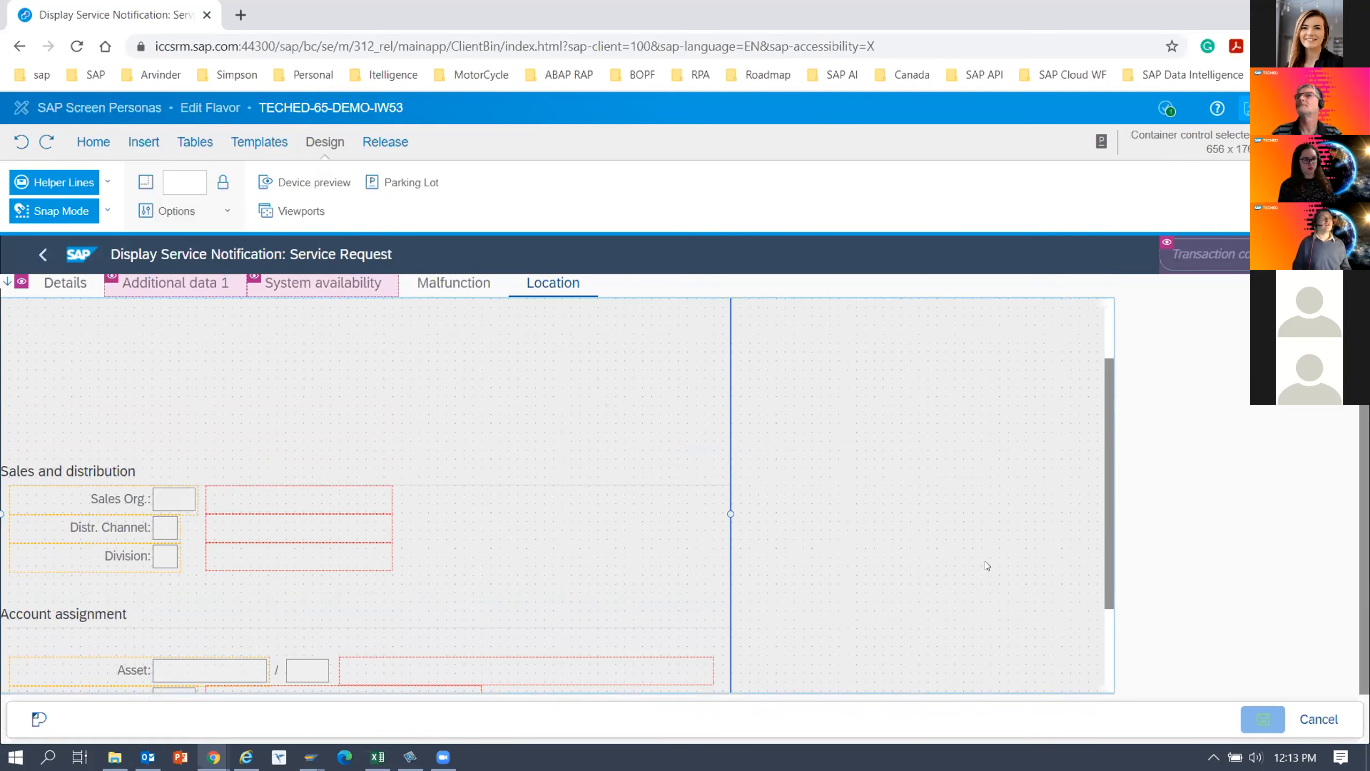
key("Delete")
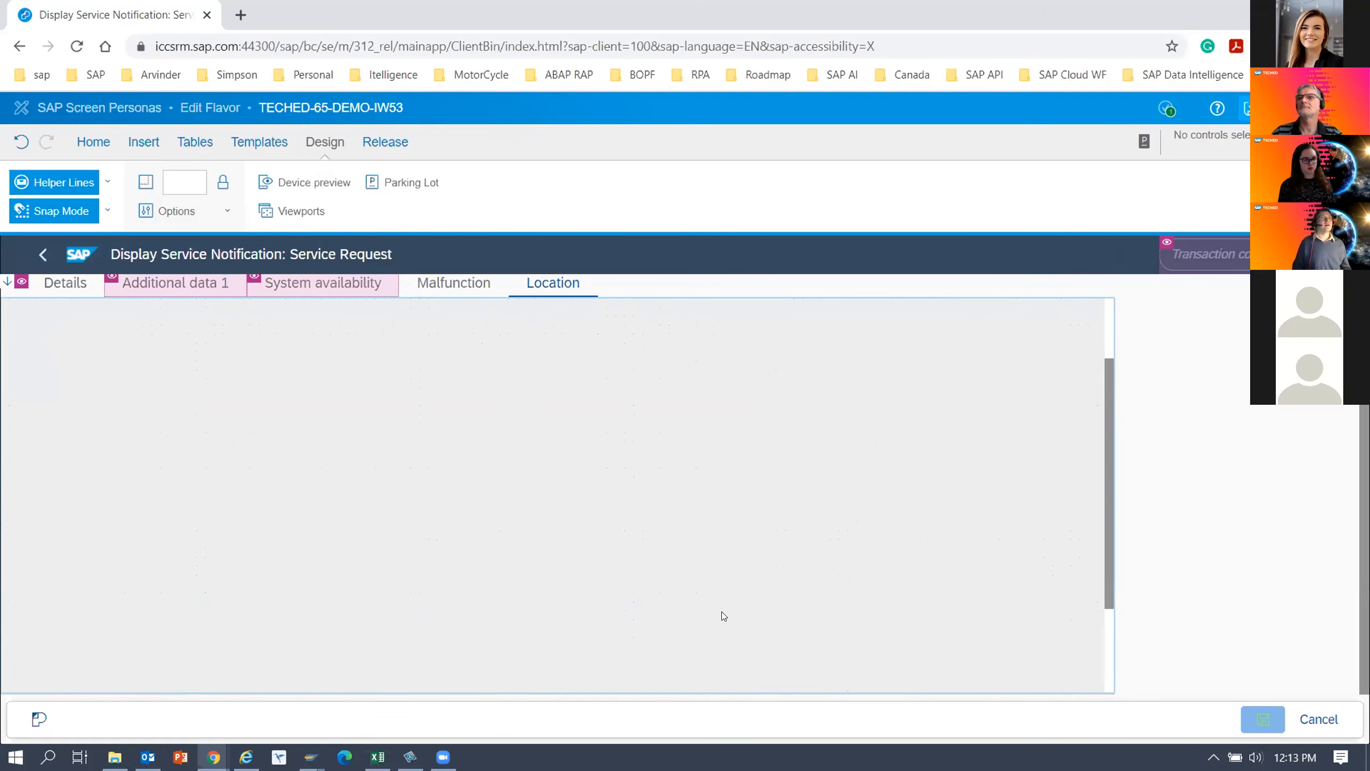
Save the flavor and reopen the parking lot with the stored location controls.
left_click(1248, 110)
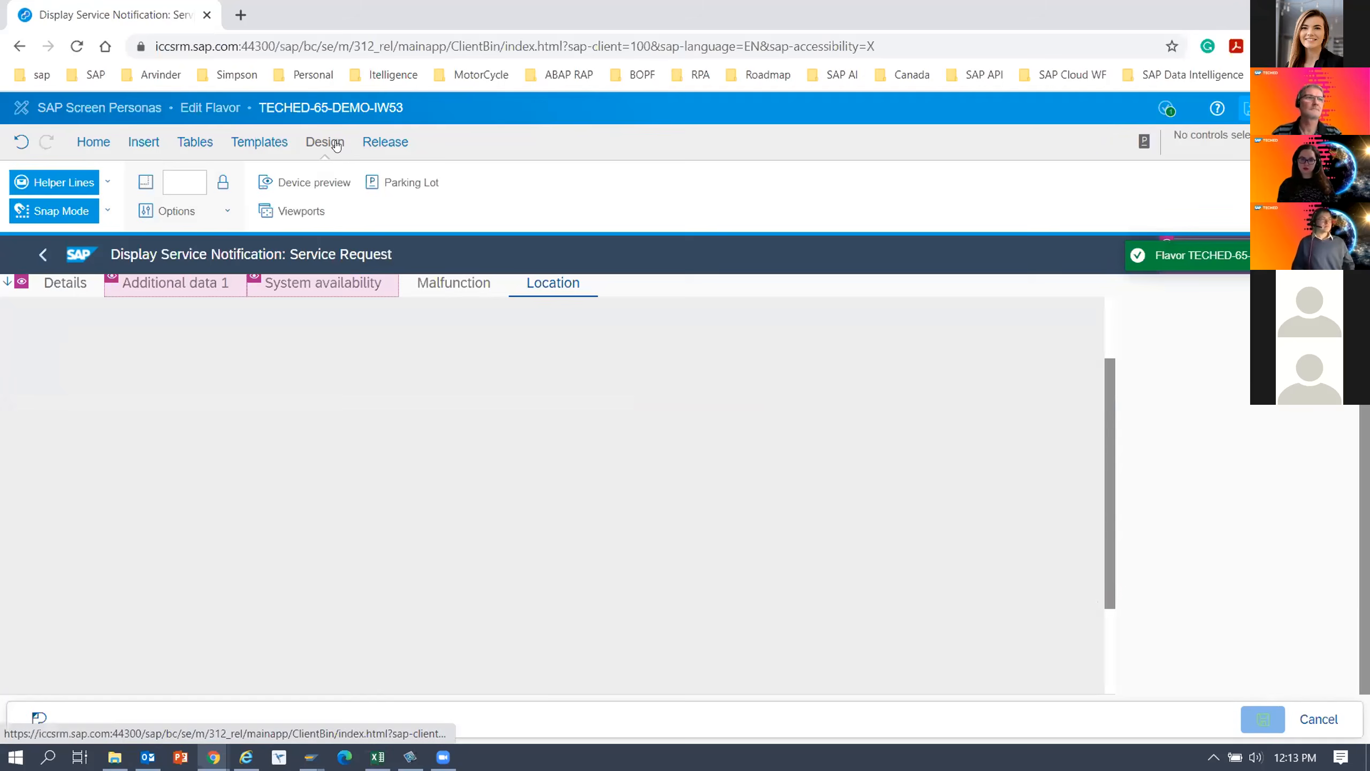
left_click(336, 147)
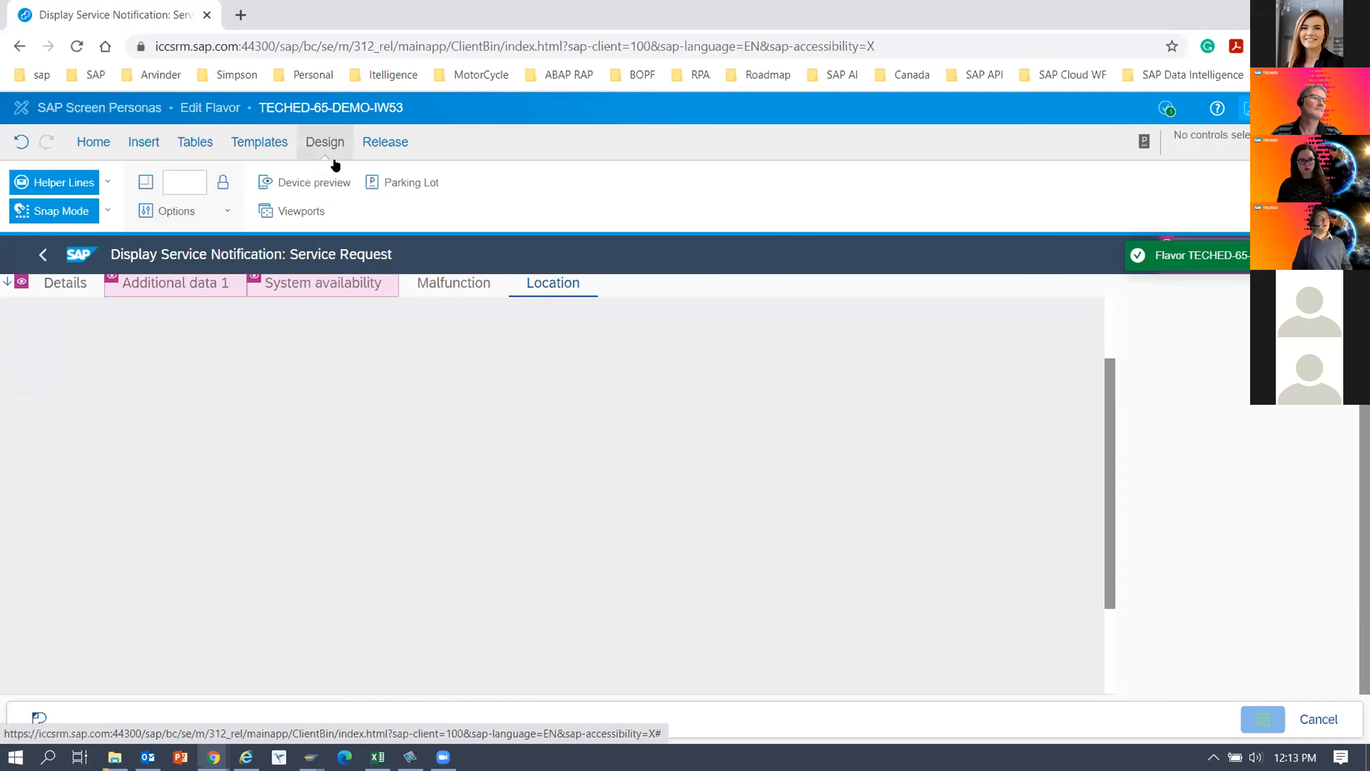
left_click(420, 182)
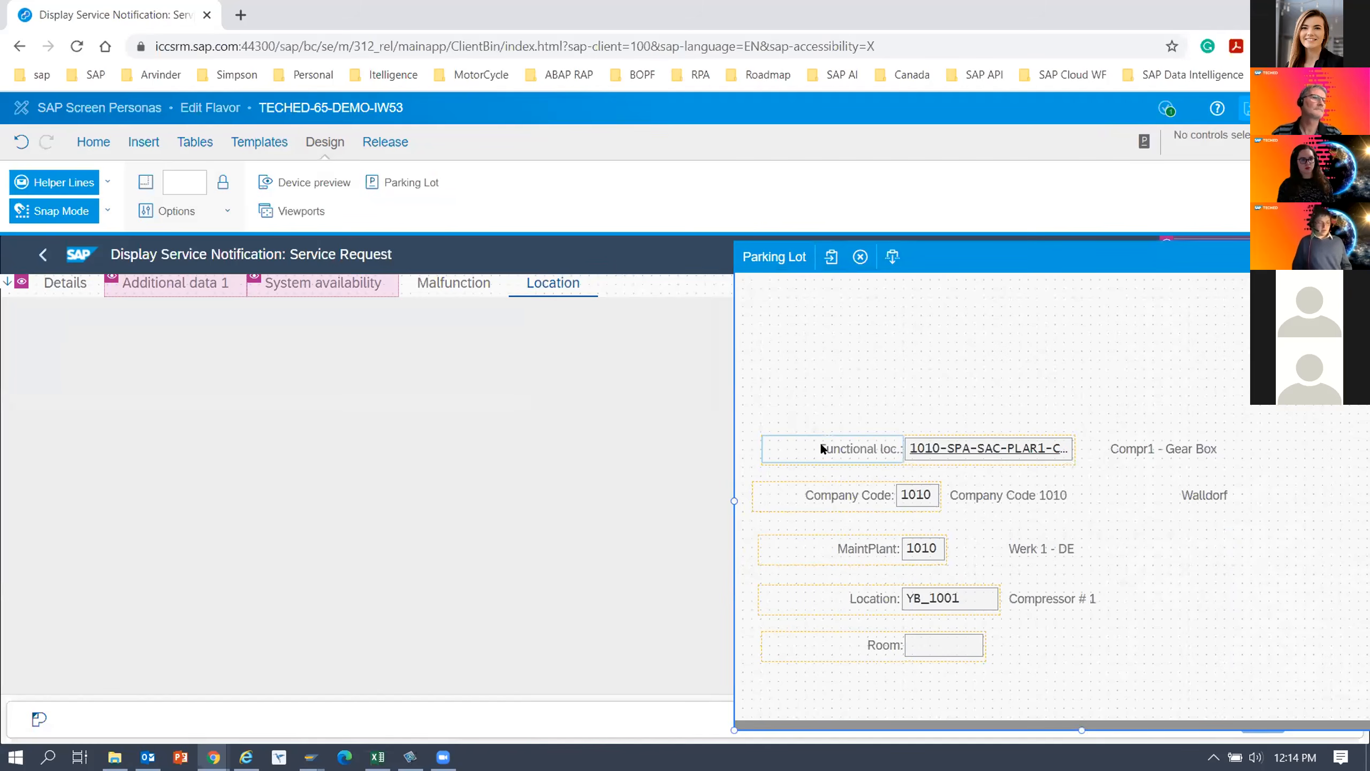
Move the Functional loc. label, field and description from the parking lot to the Location tab's upper-left corner, with the label above the field.
left_click(825, 455)
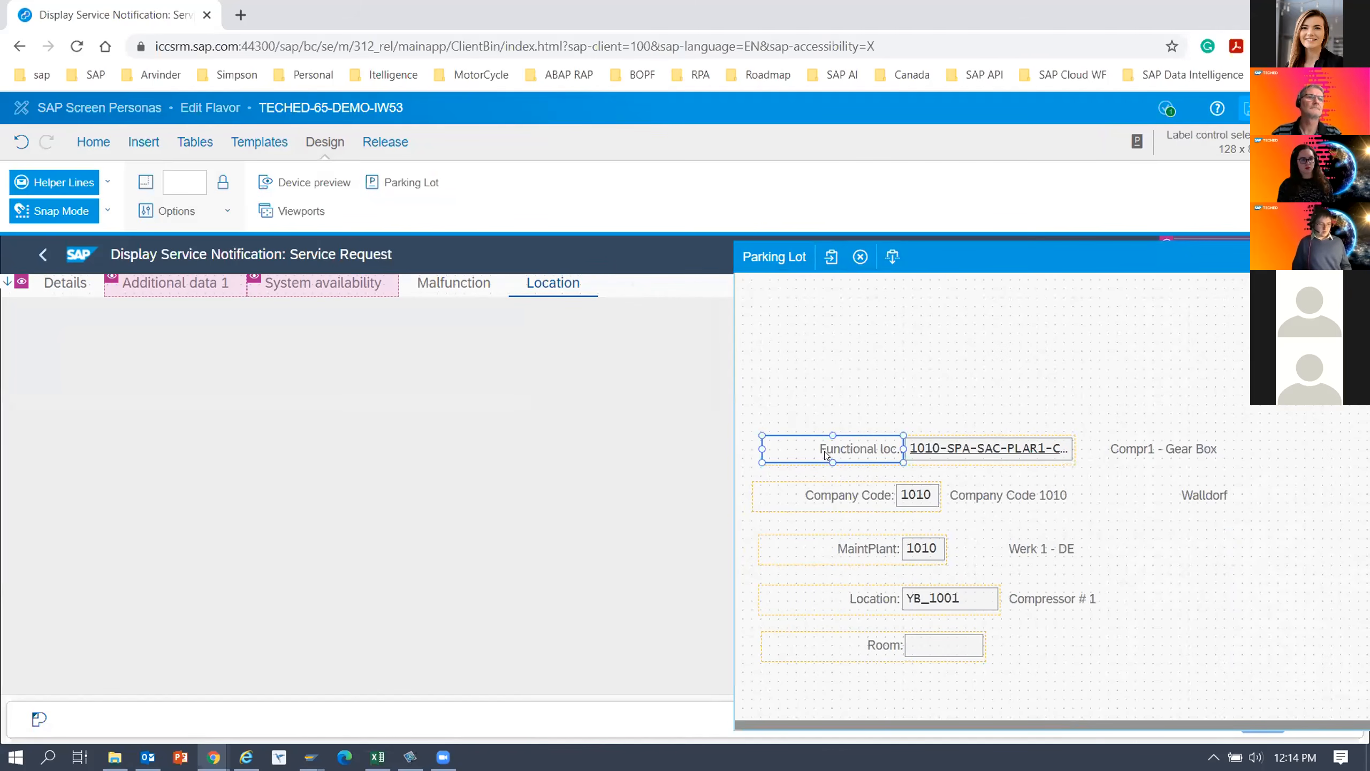
left_click_drag(825, 455, 823, 451)
left_click_drag(225, 384, 59, 321)
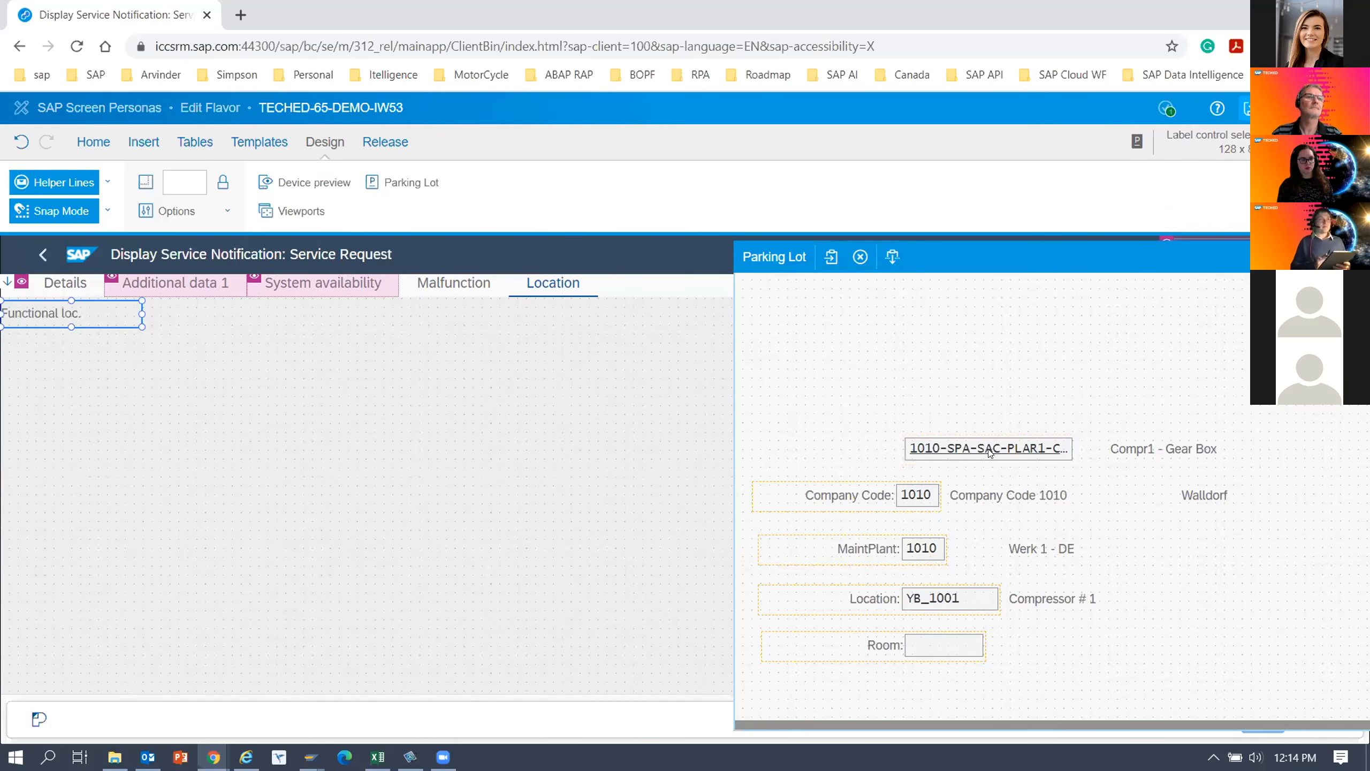
left_click_drag(985, 451, 184, 413)
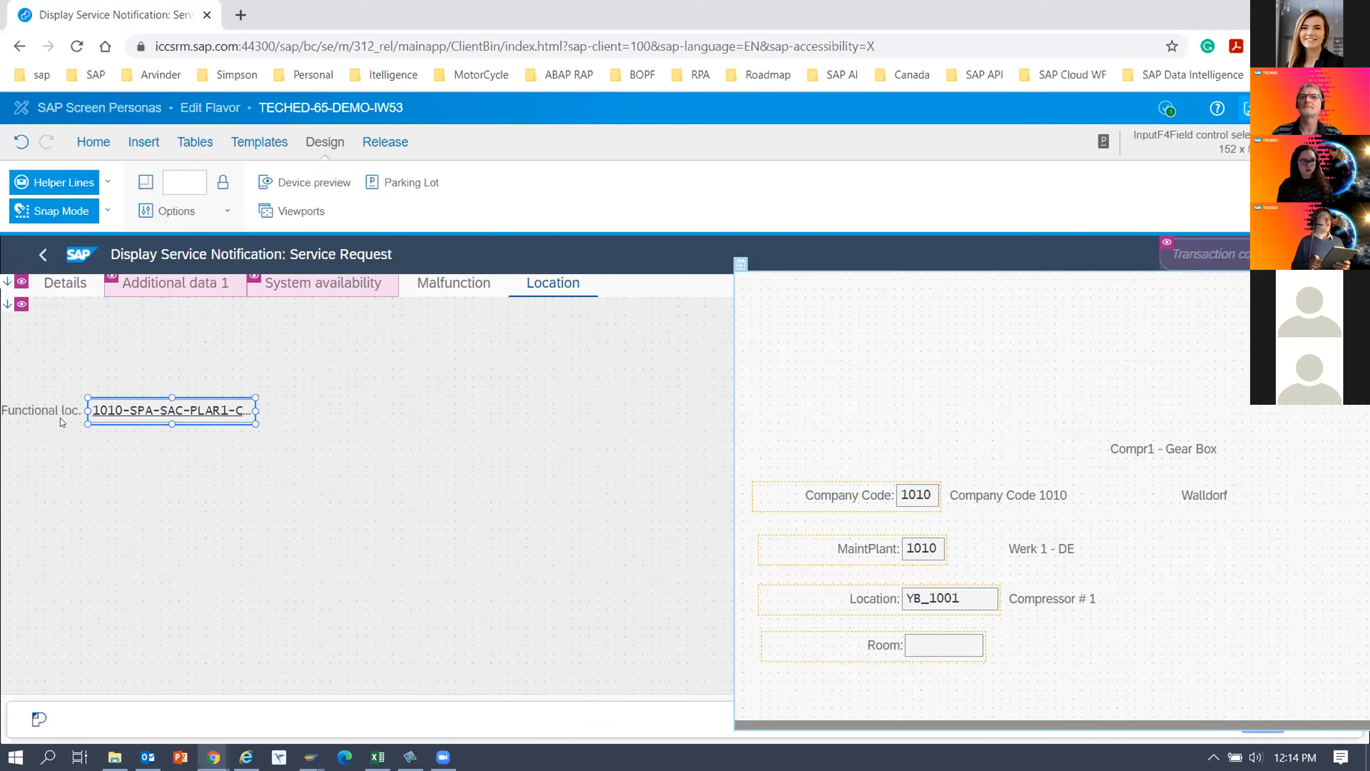
left_click(35, 407)
left_click_drag(35, 406, 37, 310)
left_click_drag(135, 410, 49, 345)
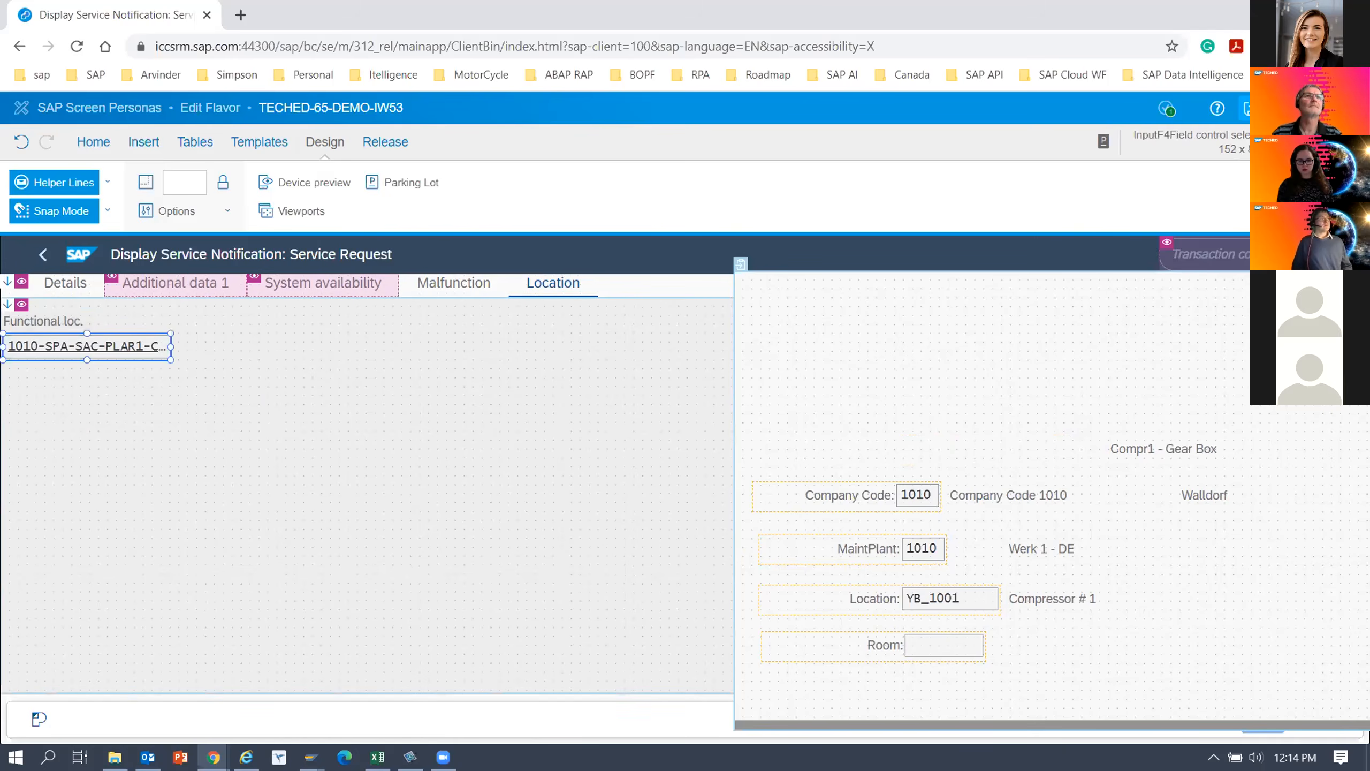
left_click_drag(1132, 449, 212, 347)
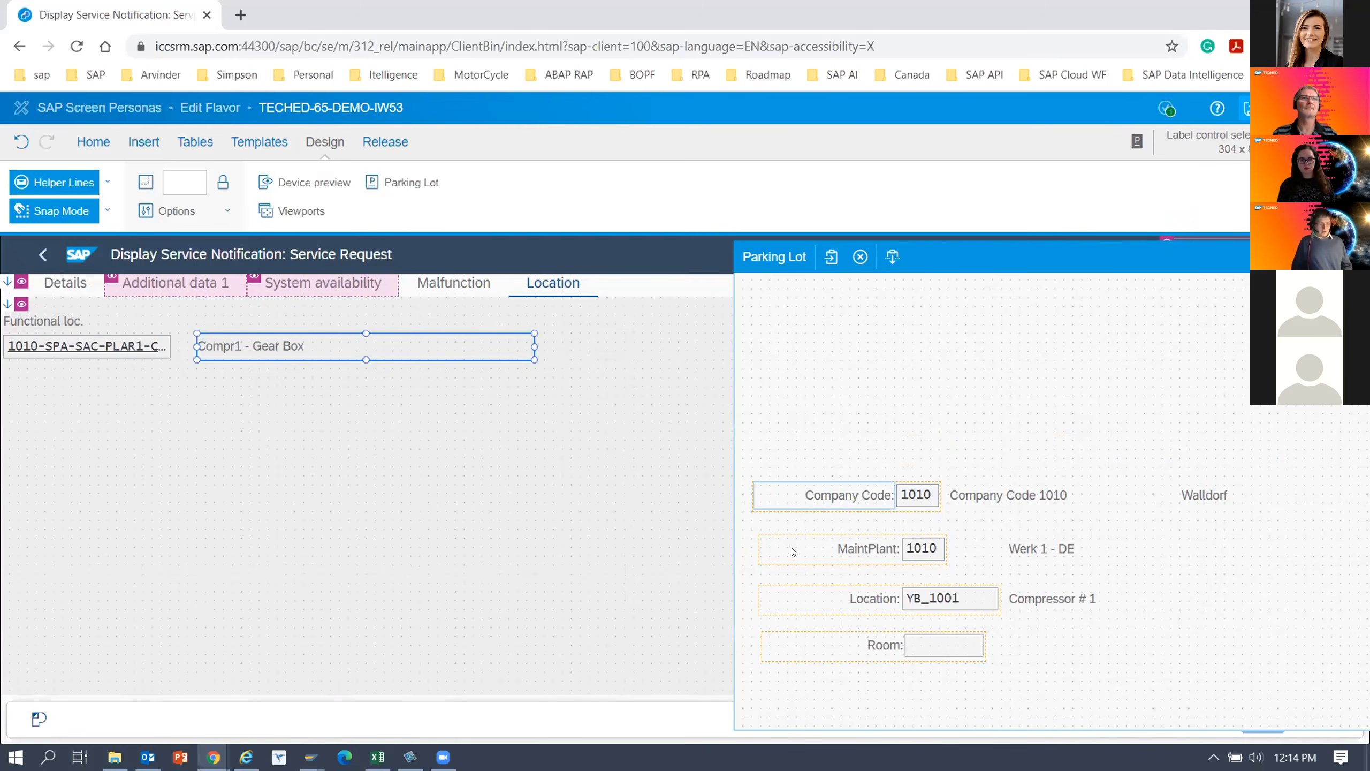
Move the Company Code label, field and both descriptions from the parking lot to below Functional loc., with the label above the field.
left_click(824, 496)
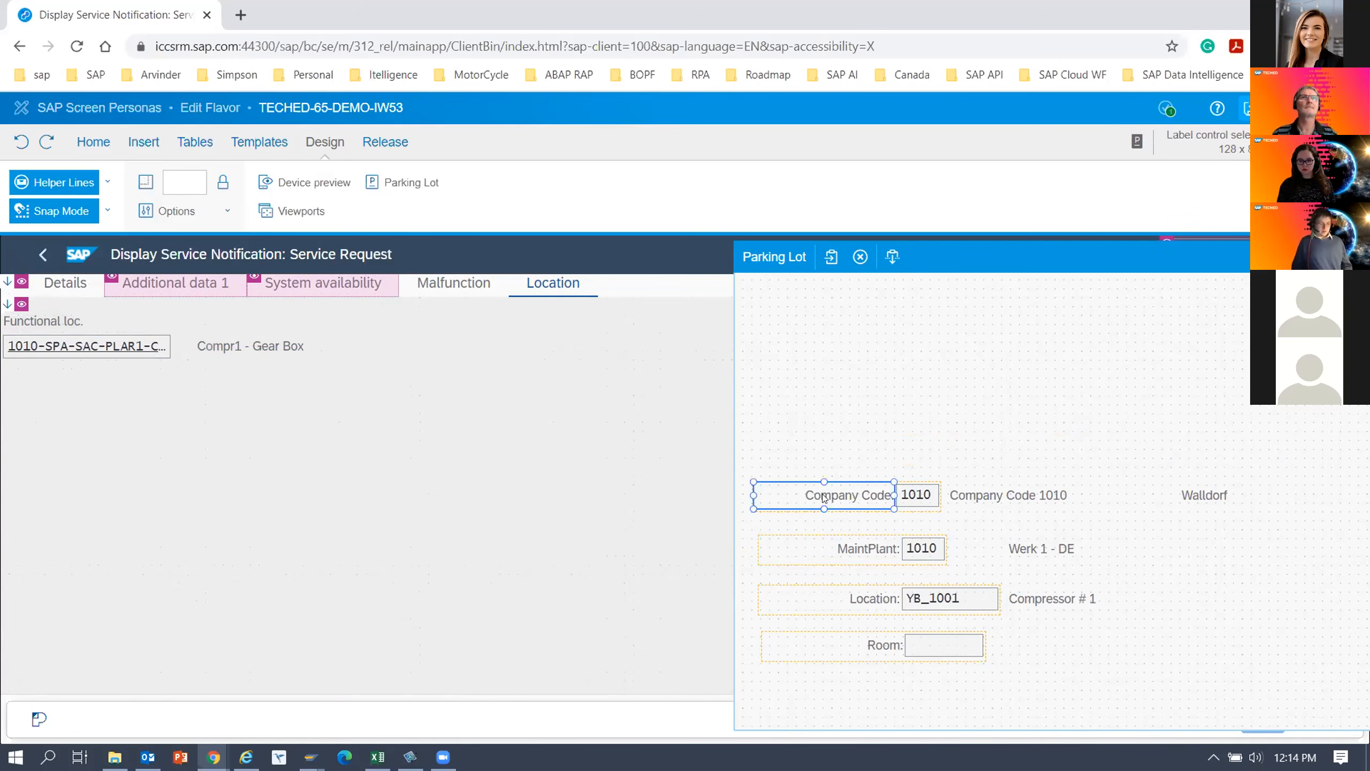
left_click_drag(826, 493, 69, 399)
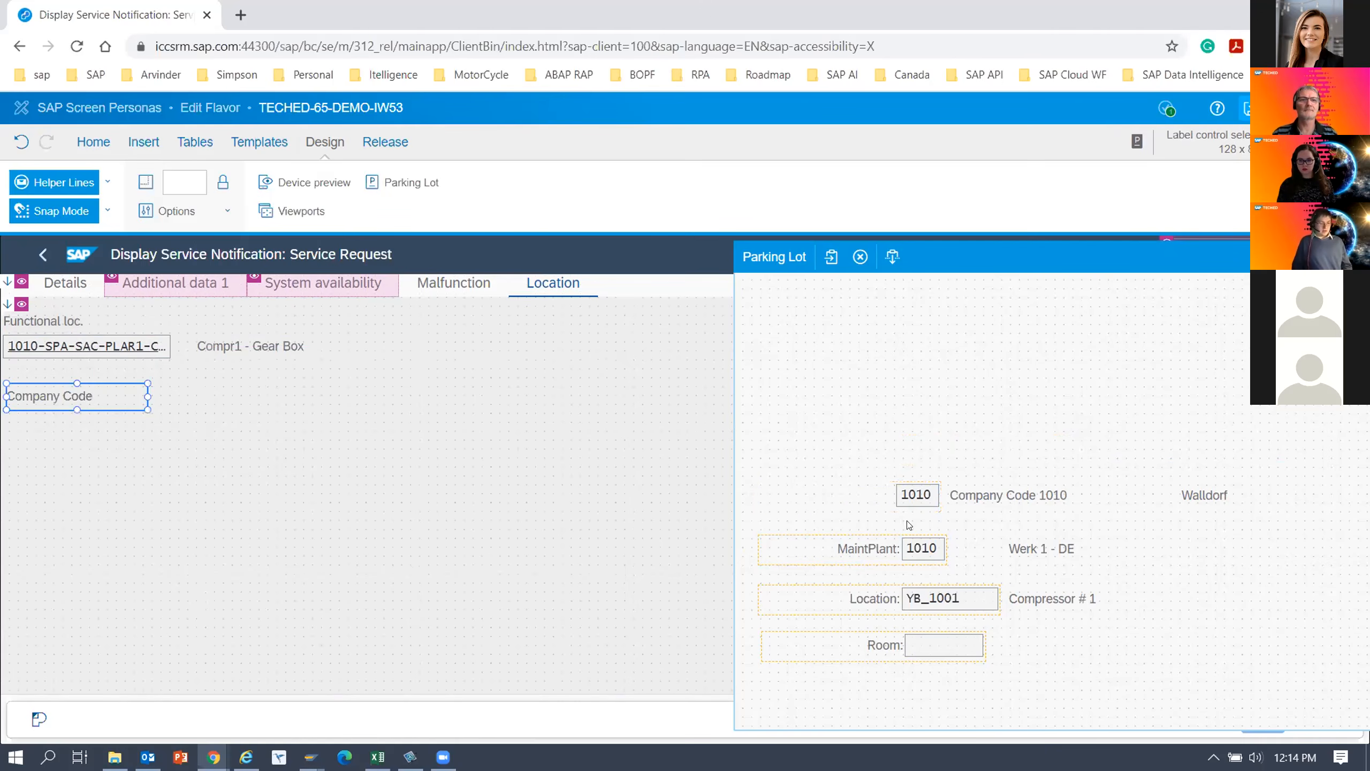
left_click(912, 491)
left_click(1113, 489, "ctrl")
left_click(1217, 491, "ctrl")
left_click_drag(1170, 497, 205, 424)
left_click(359, 497)
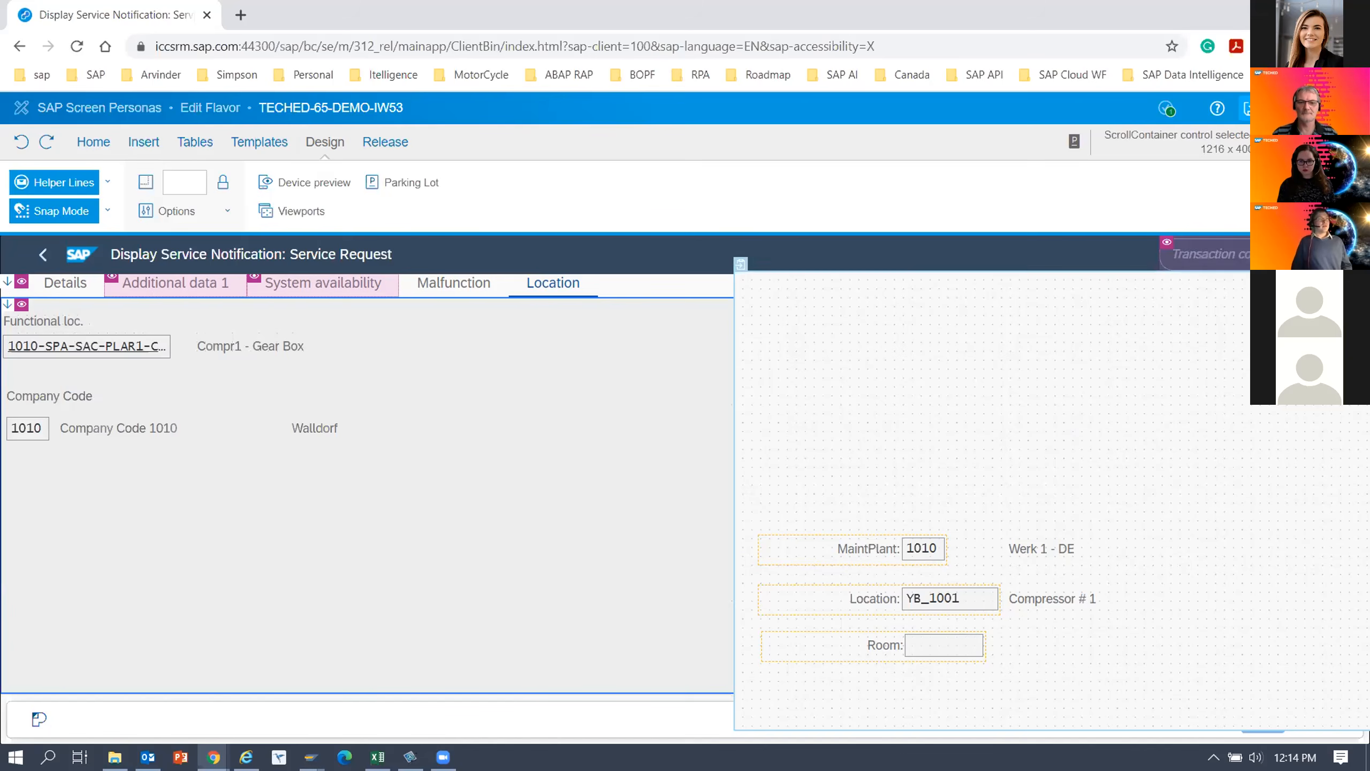
Move the MaintPlant label, field and description from the parking lot into a second column beside Functional loc., with the label above the field.
left_click_drag(880, 549, 592, 376)
left_click_drag(566, 327, 559, 315)
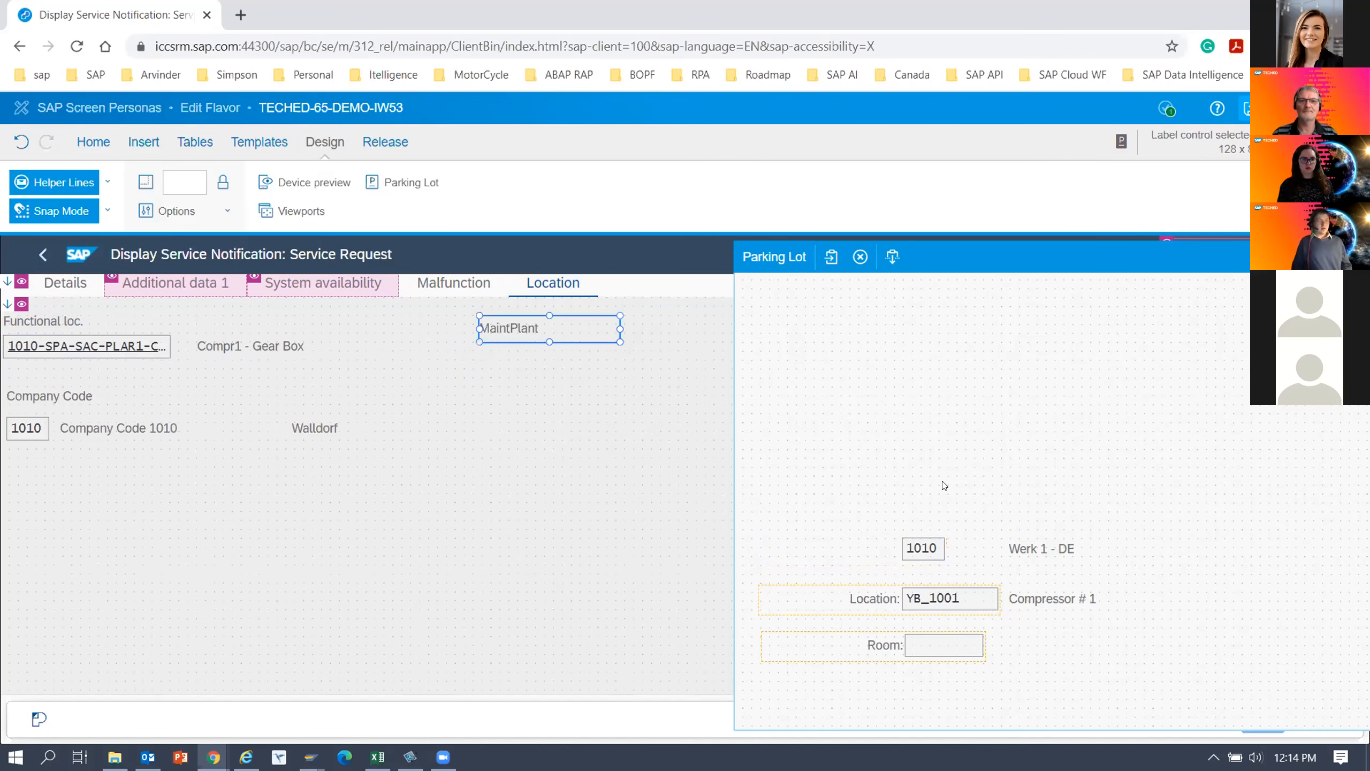
left_click_drag(931, 556, 501, 359)
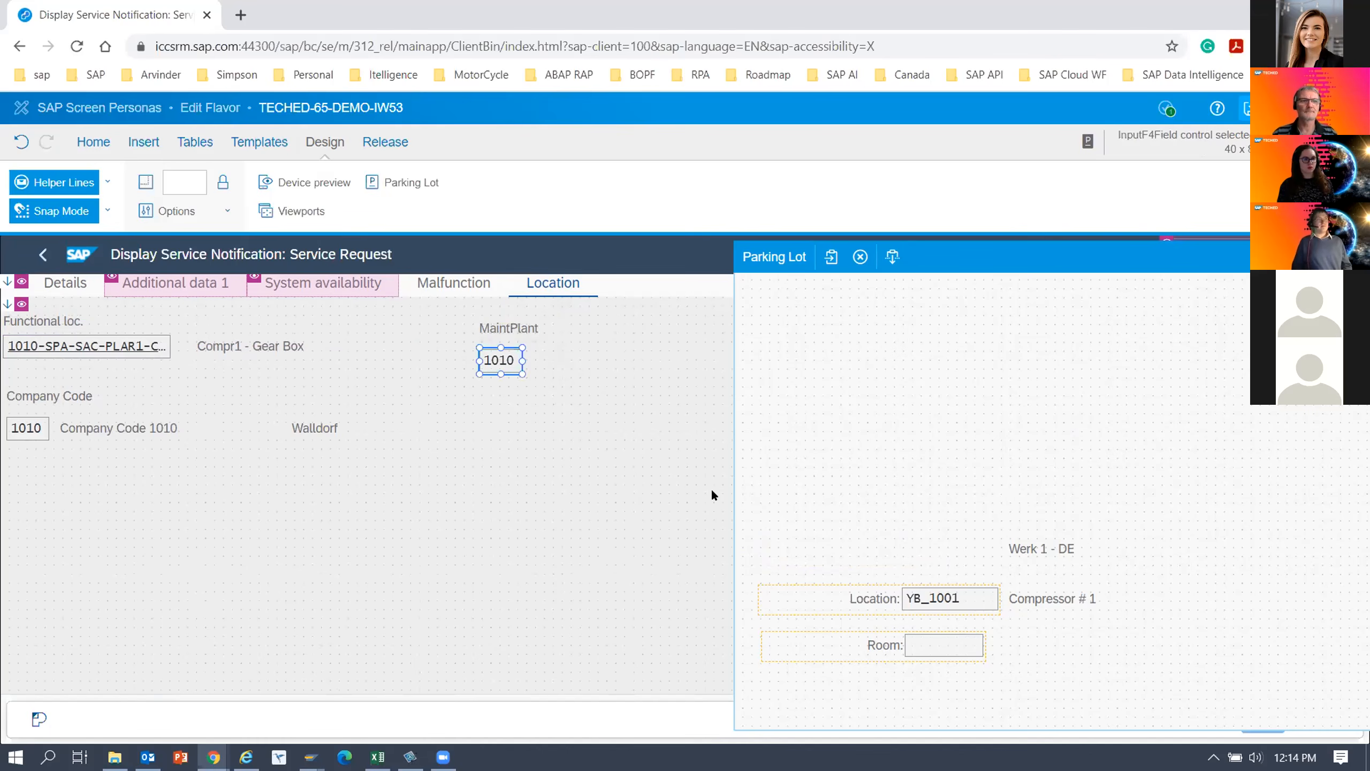
left_click_drag(1021, 548, 550, 347)
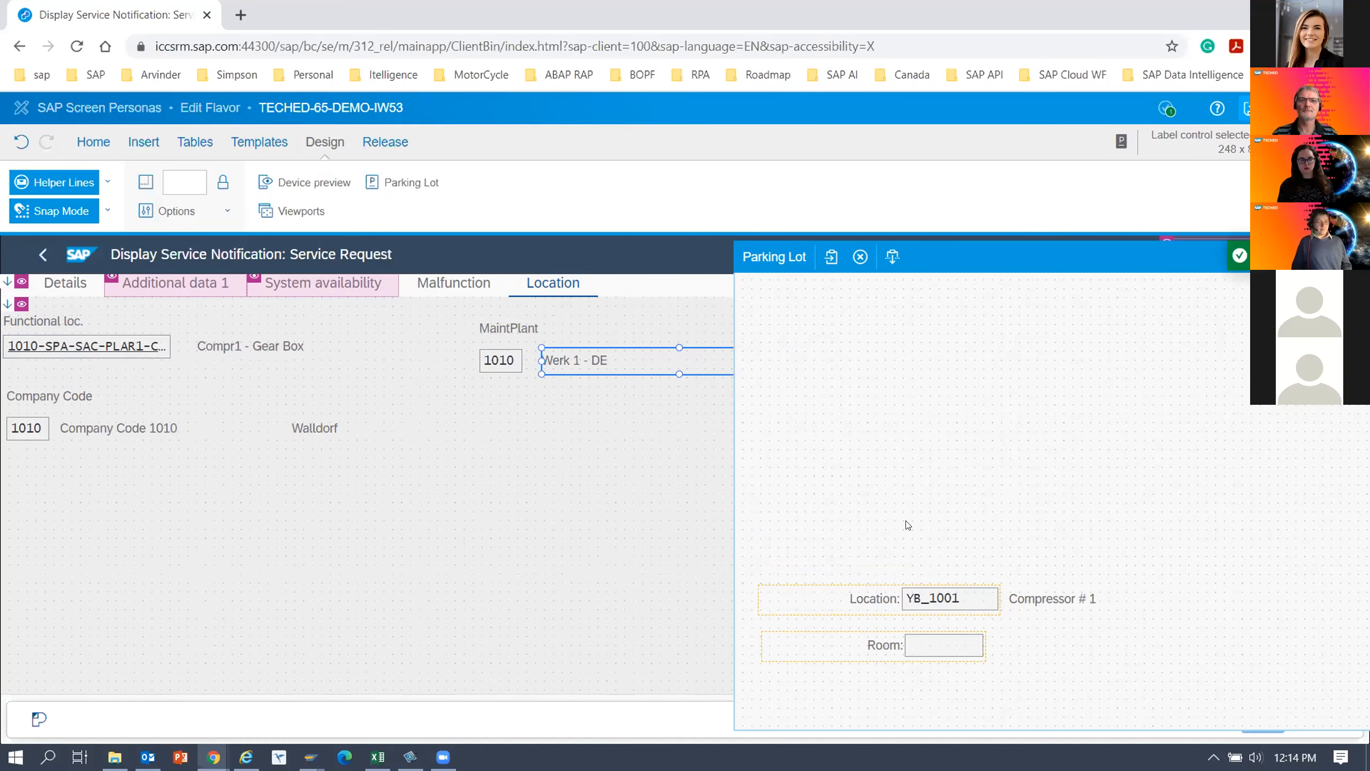
Move the Location label, field and description and the Room label and field from the parking lot to below MaintPlant, stacking labels above fields.
left_click_drag(1026, 256, 1078, 252)
left_click_drag(940, 599, 558, 401)
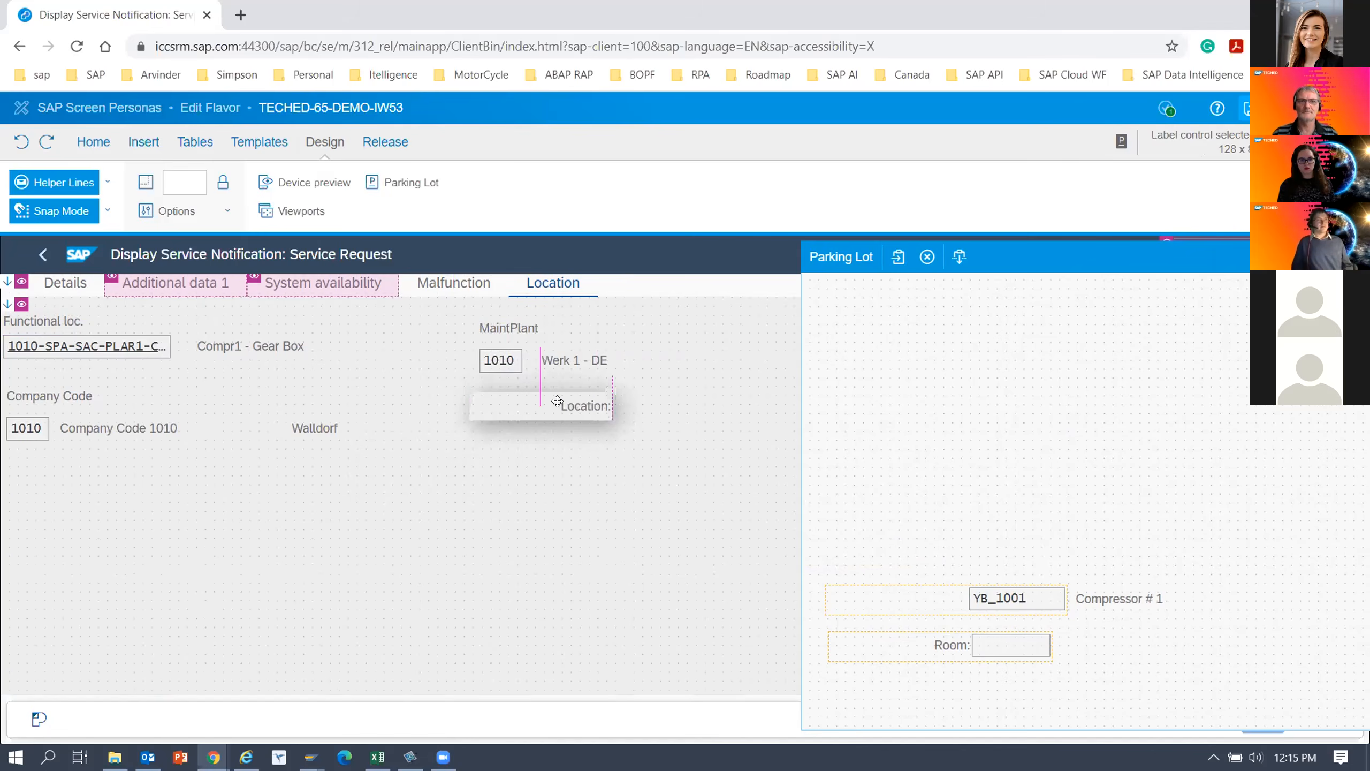
left_click_drag(987, 593, 495, 446)
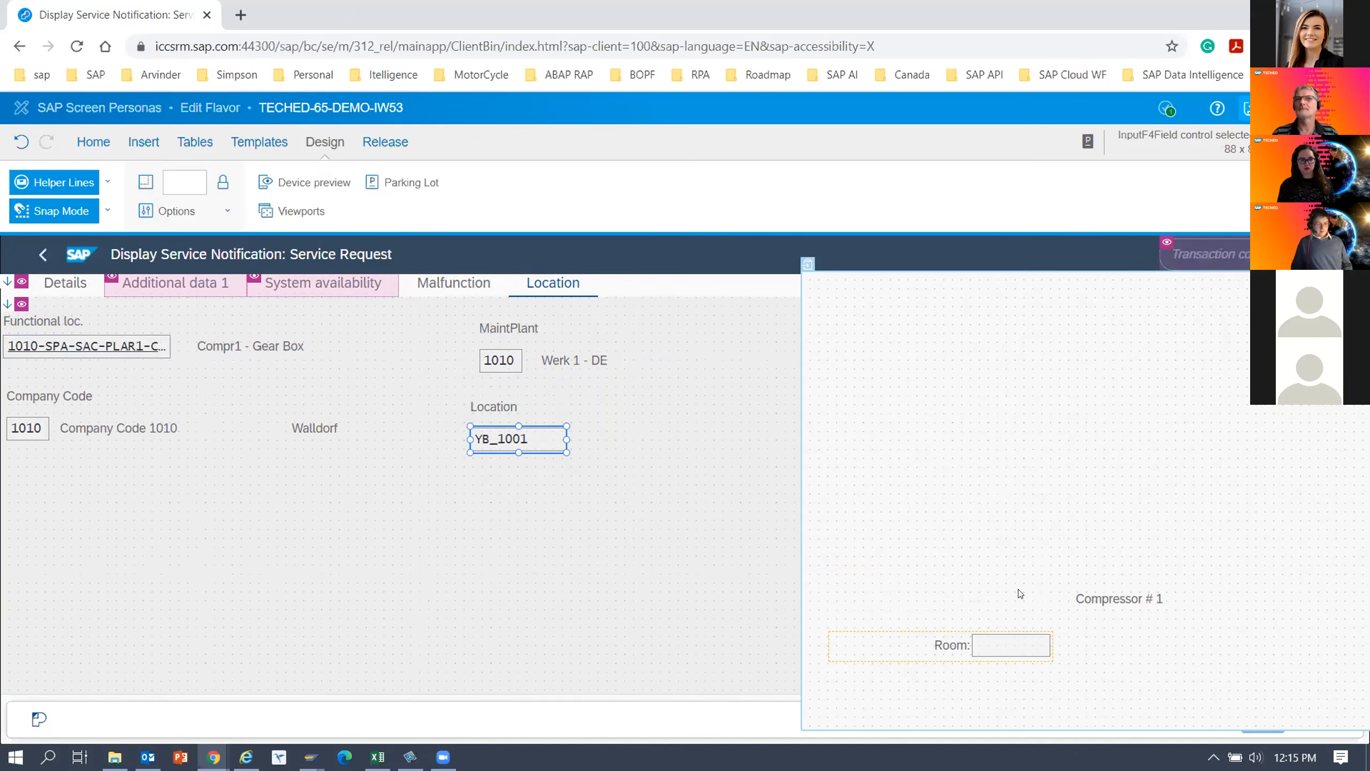
left_click_drag(1086, 599, 559, 435)
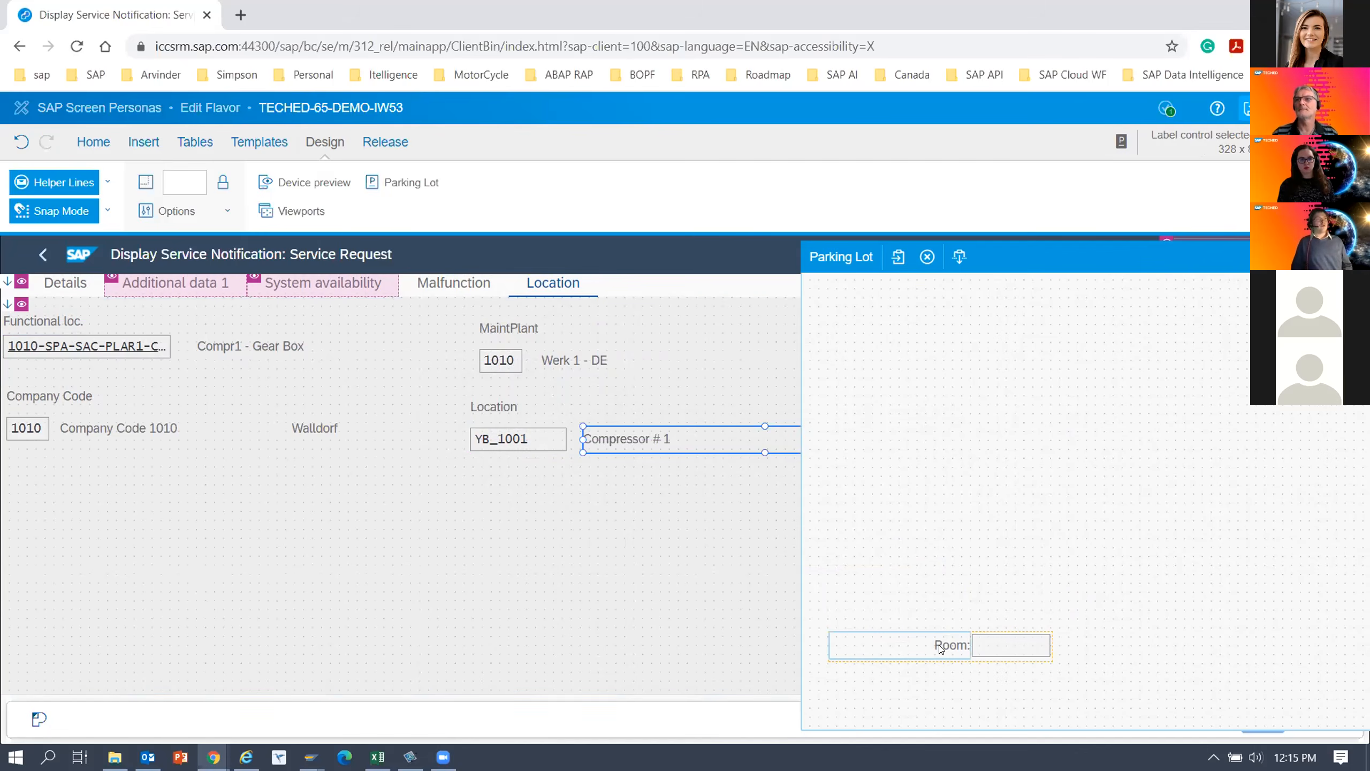
left_click_drag(939, 647, 570, 477)
left_click_drag(988, 650, 482, 520)
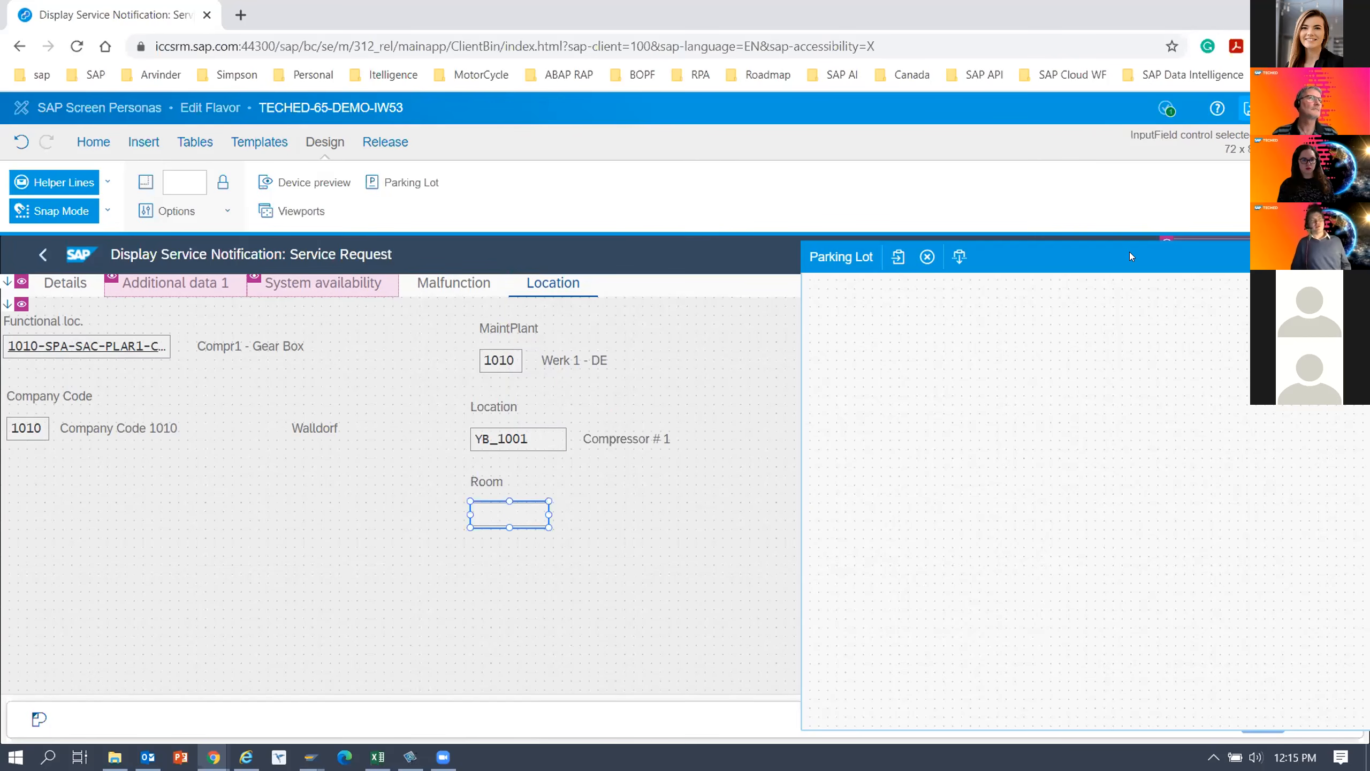
Close the emptied parking lot and save the flavor.
left_click_drag(1129, 256, 922, 265)
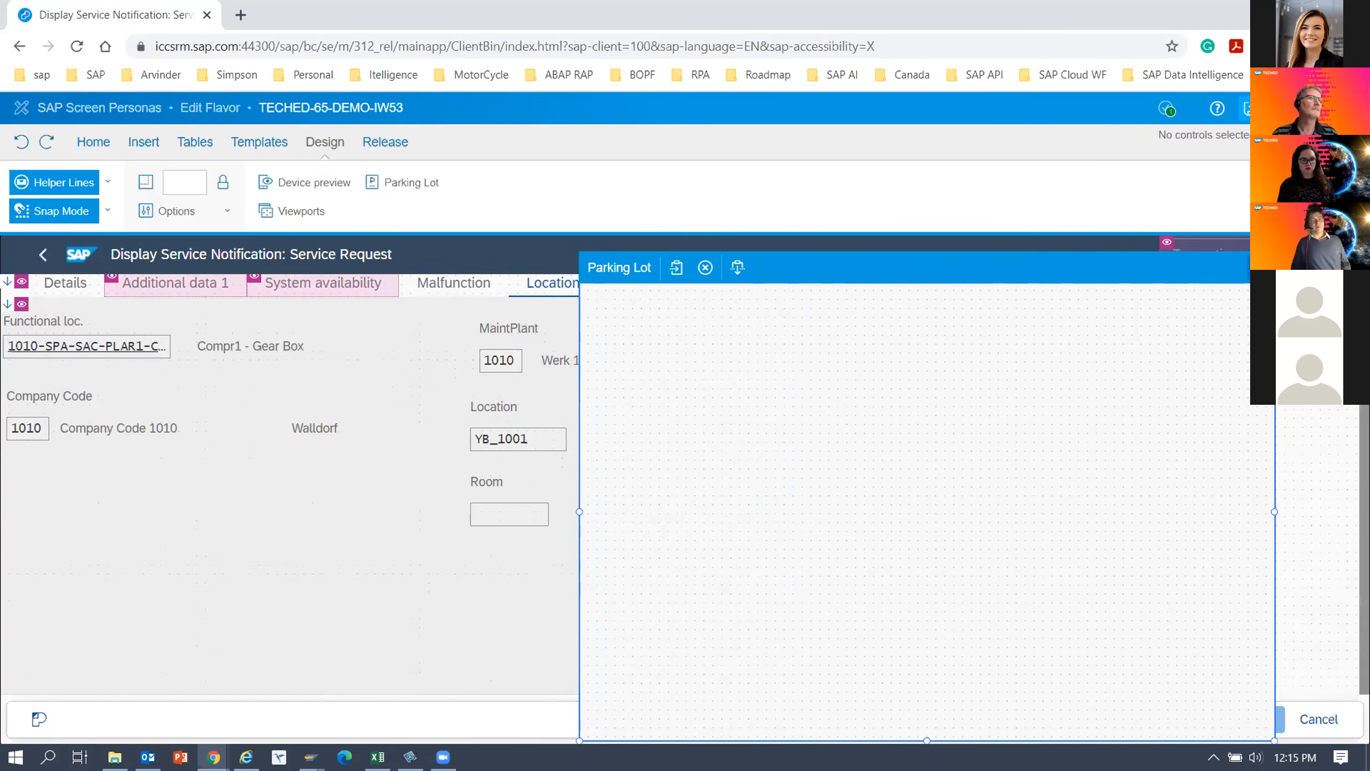
left_click(1258, 267)
left_click(1251, 108)
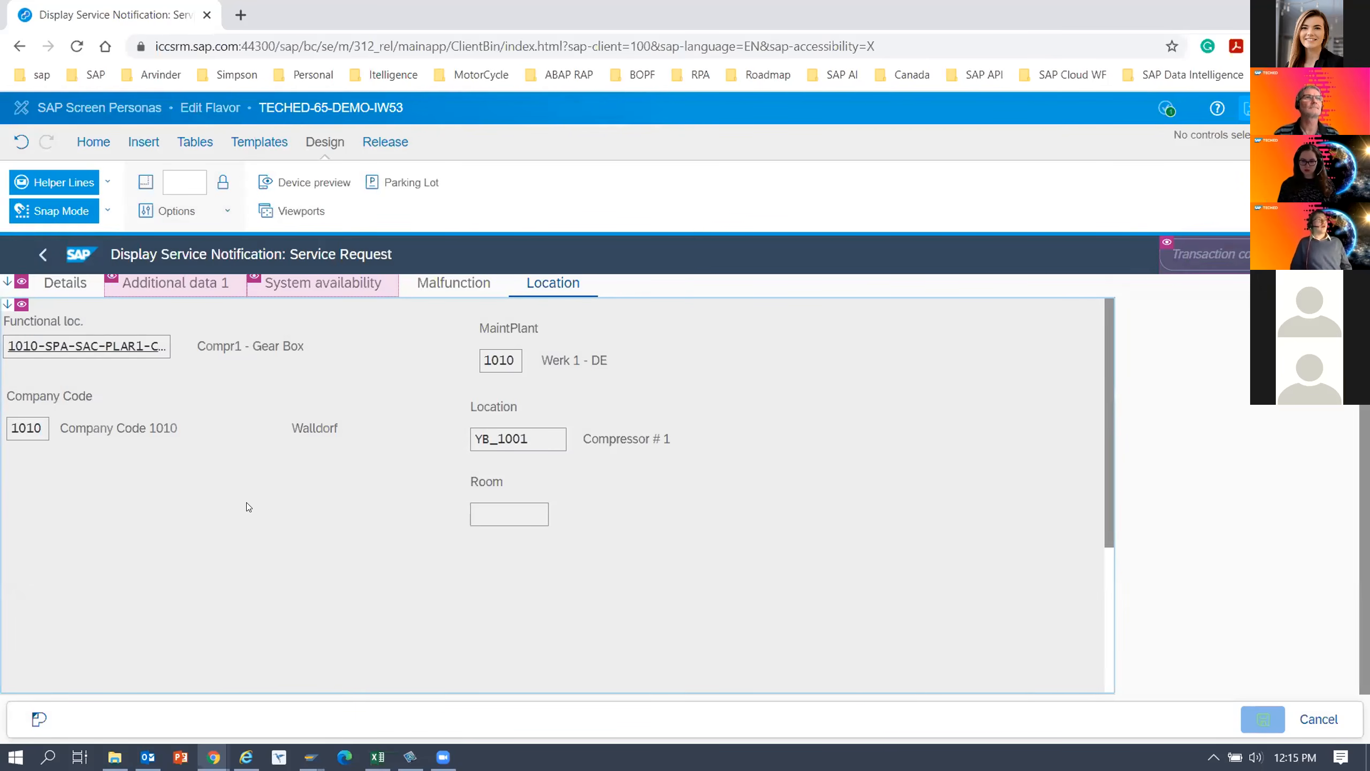
Set the Functional loc., Company Code, MaintPlant, Location and Room value fields to no border and save the flavor.
left_click(108, 481)
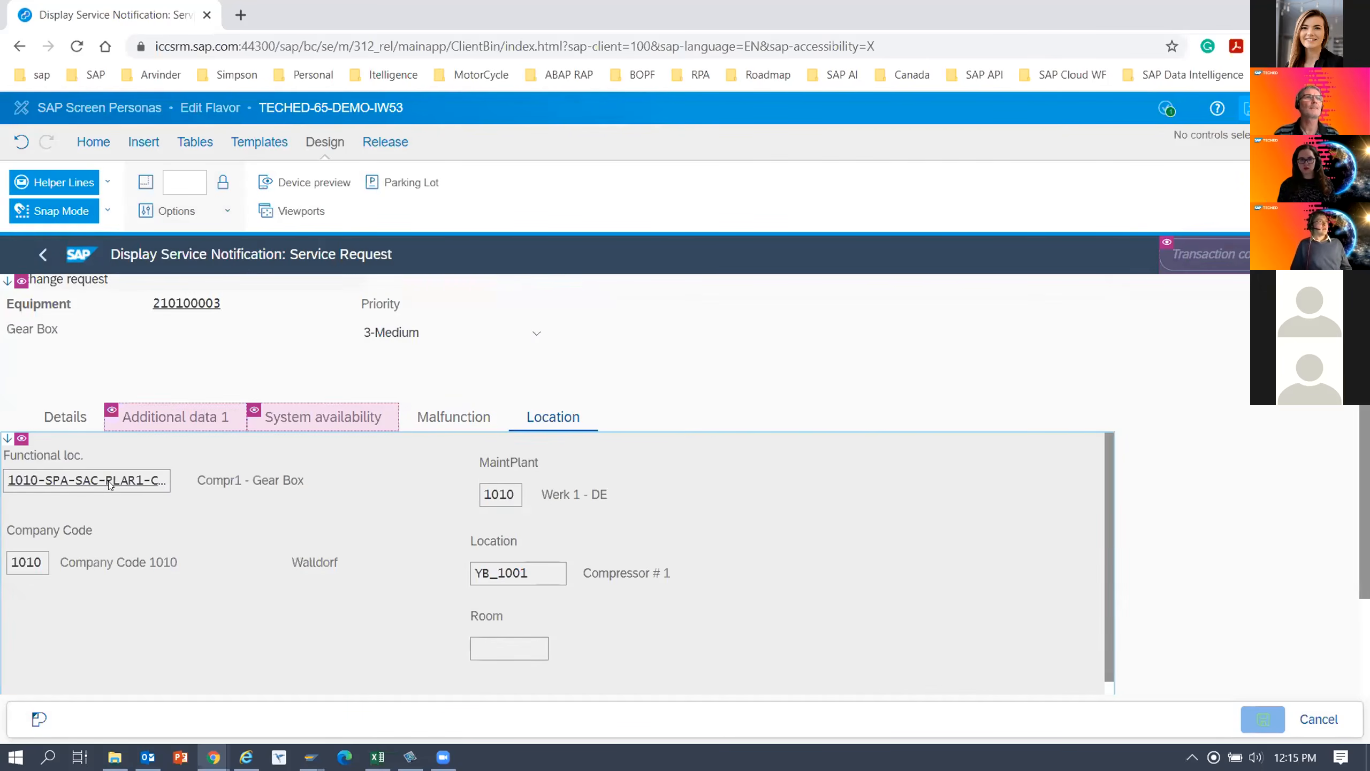
left_click(110, 484)
left_click(500, 493, "ctrl")
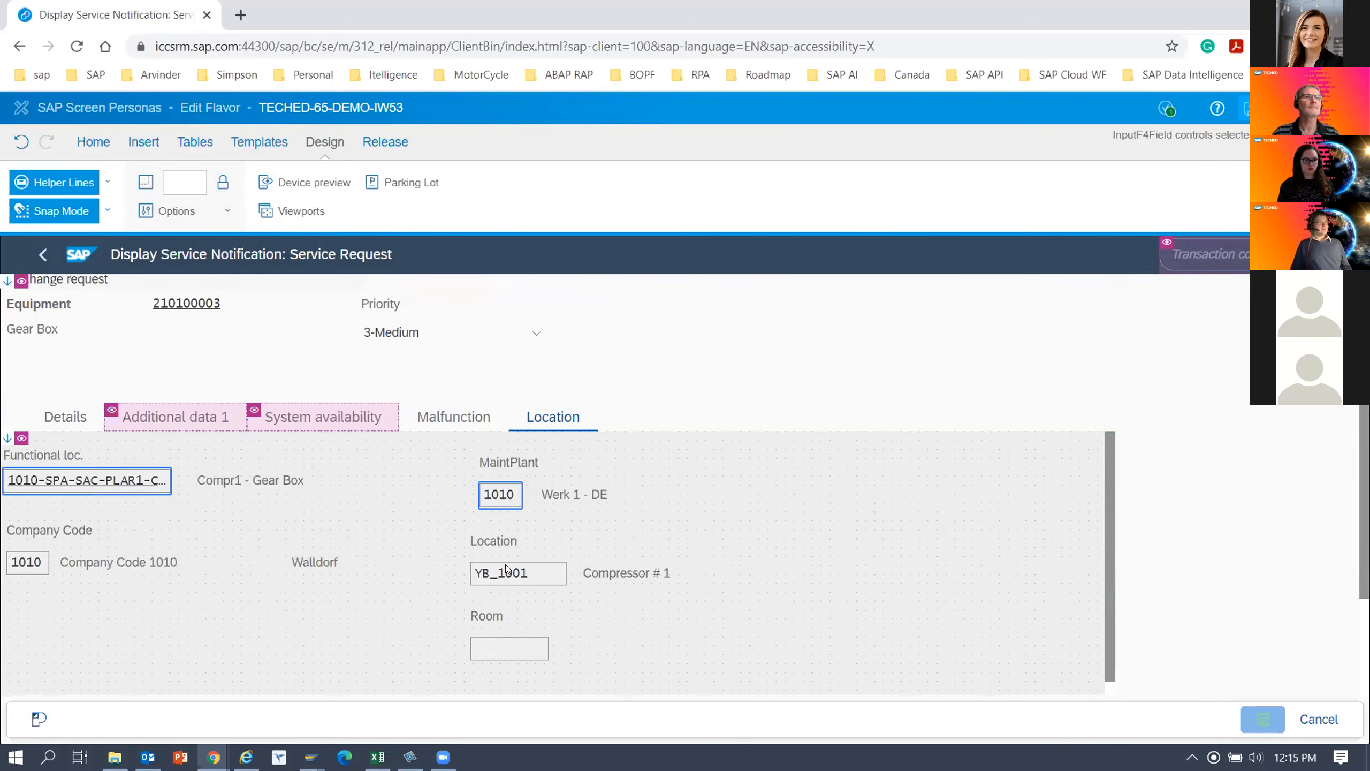
left_click(523, 574, "ctrl")
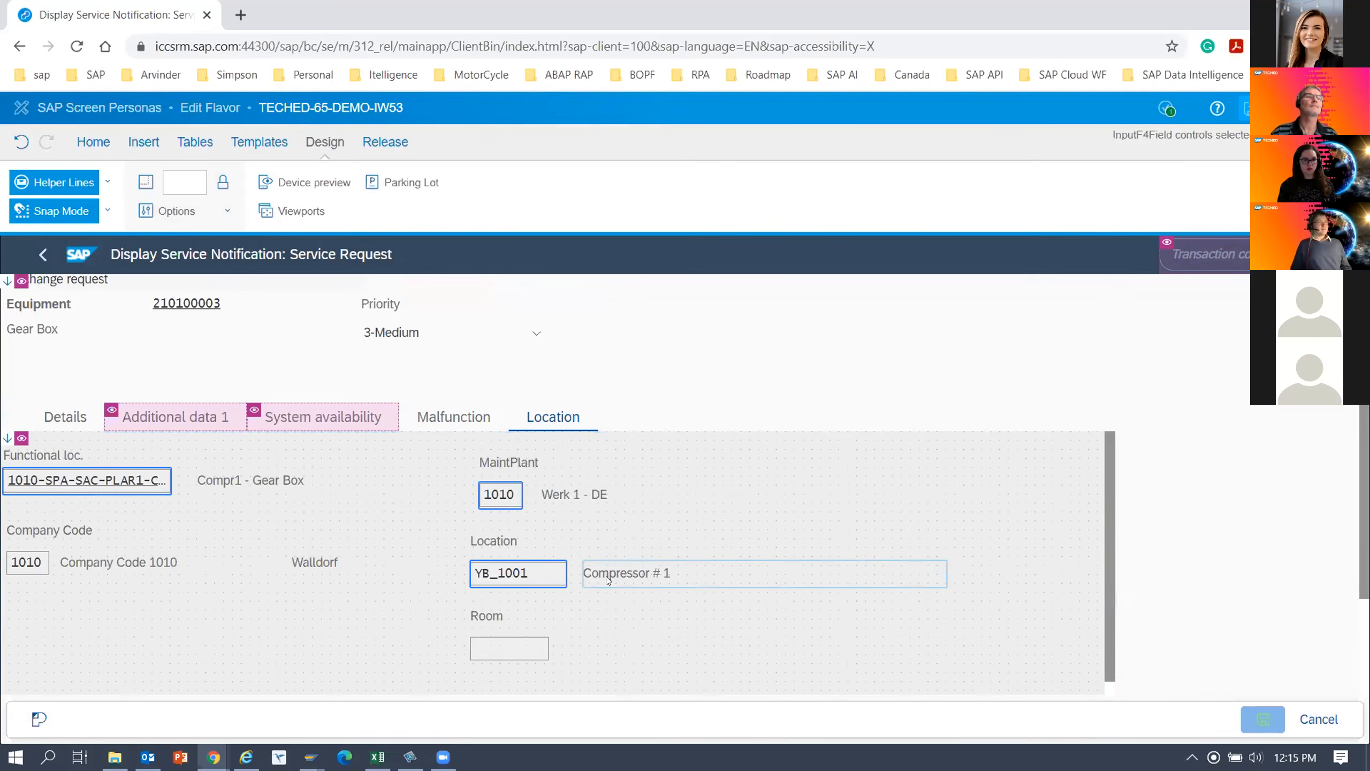
left_click(583, 495, "ctrl")
left_click(281, 481, "ctrl")
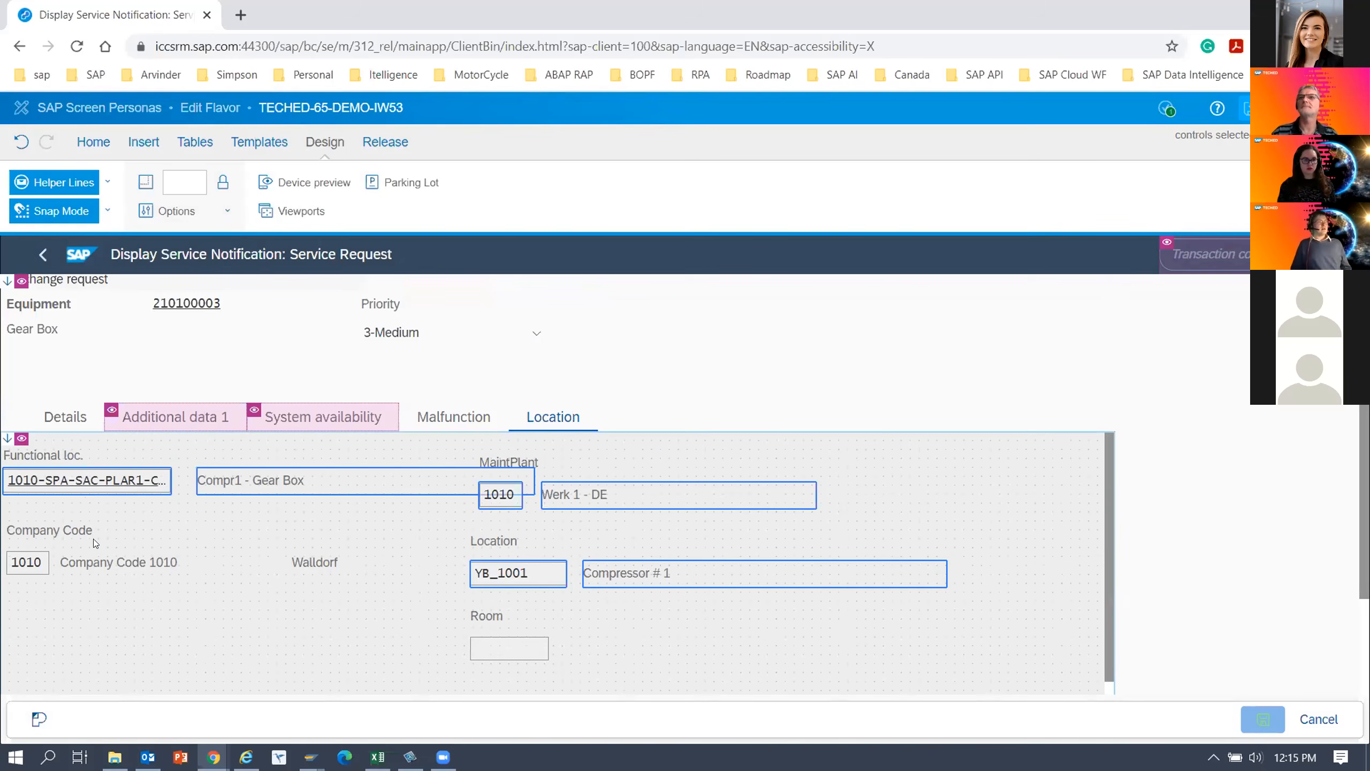
left_click(27, 560, "ctrl")
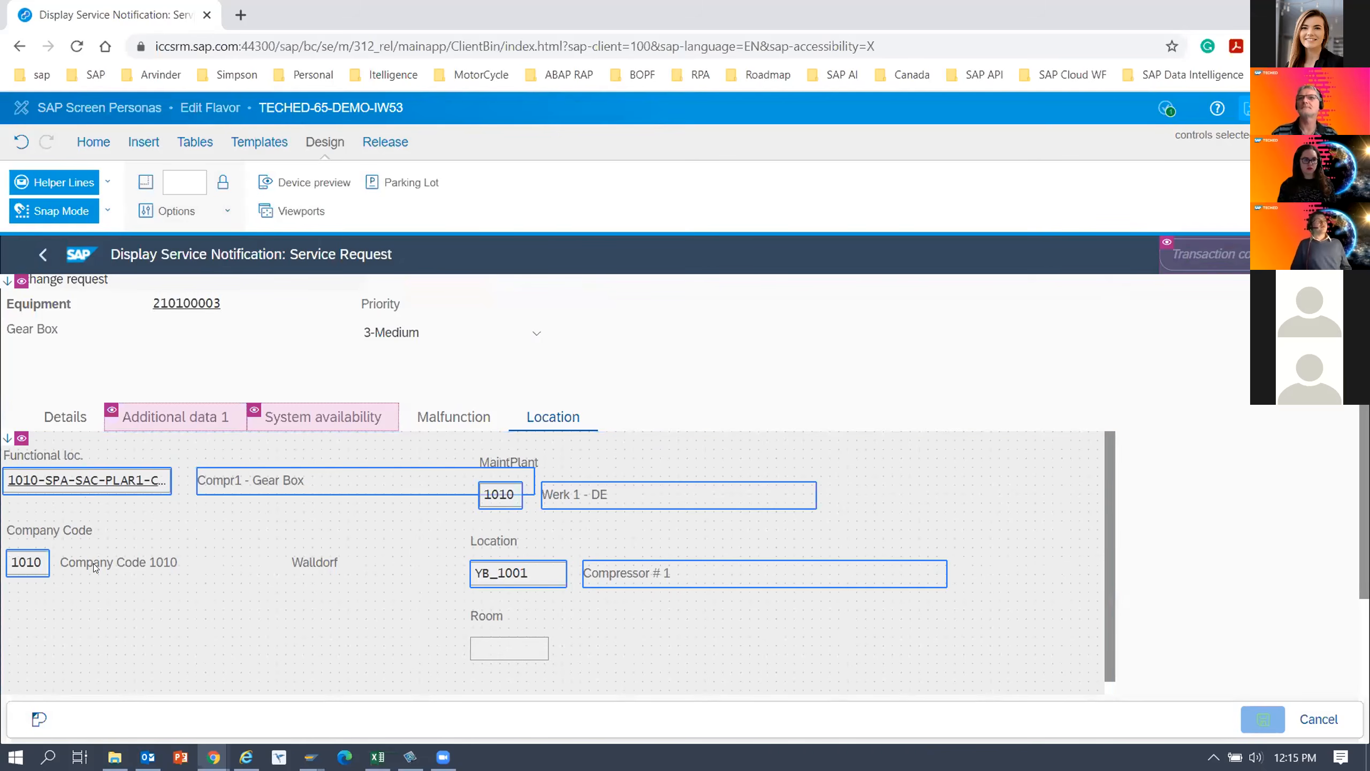
left_click(630, 494, "ctrl")
left_click(588, 573, "ctrl")
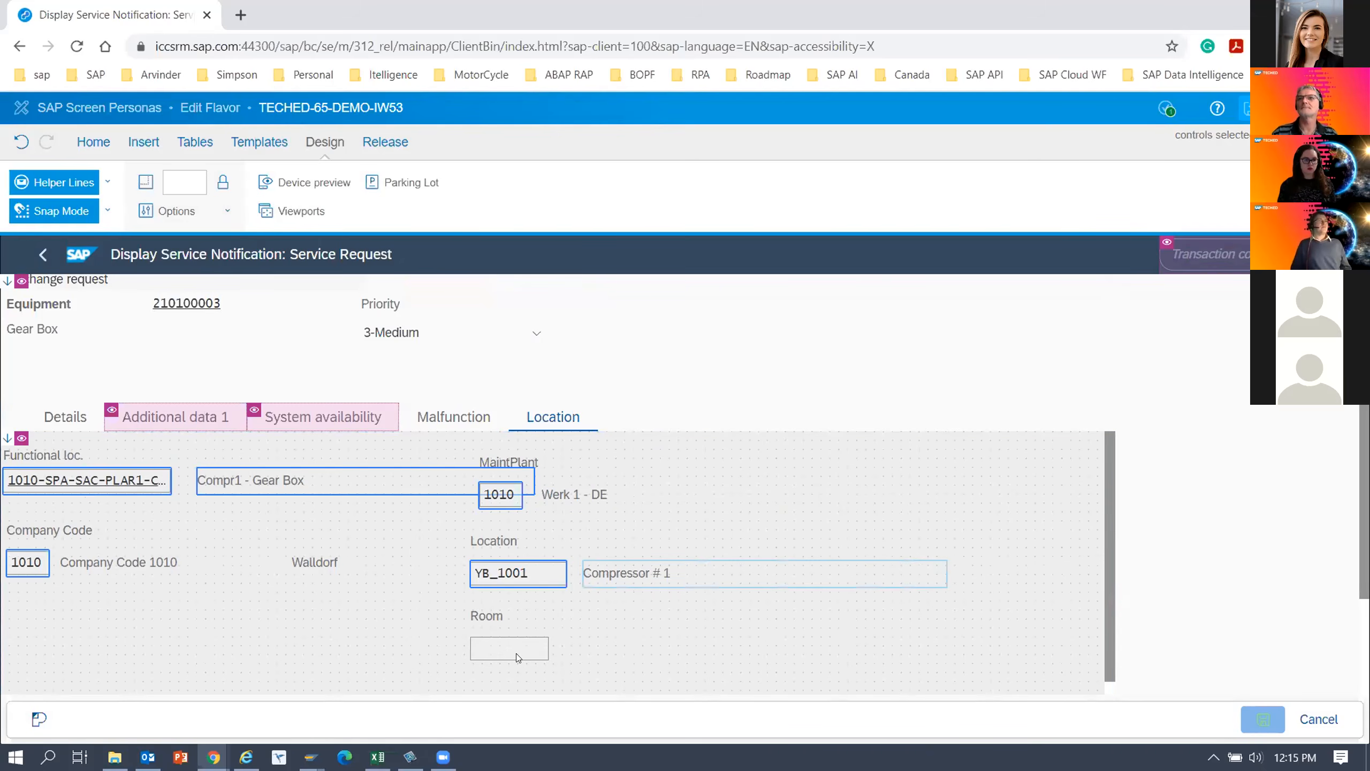
left_click(516, 653, "ctrl")
left_click(325, 484, "ctrl")
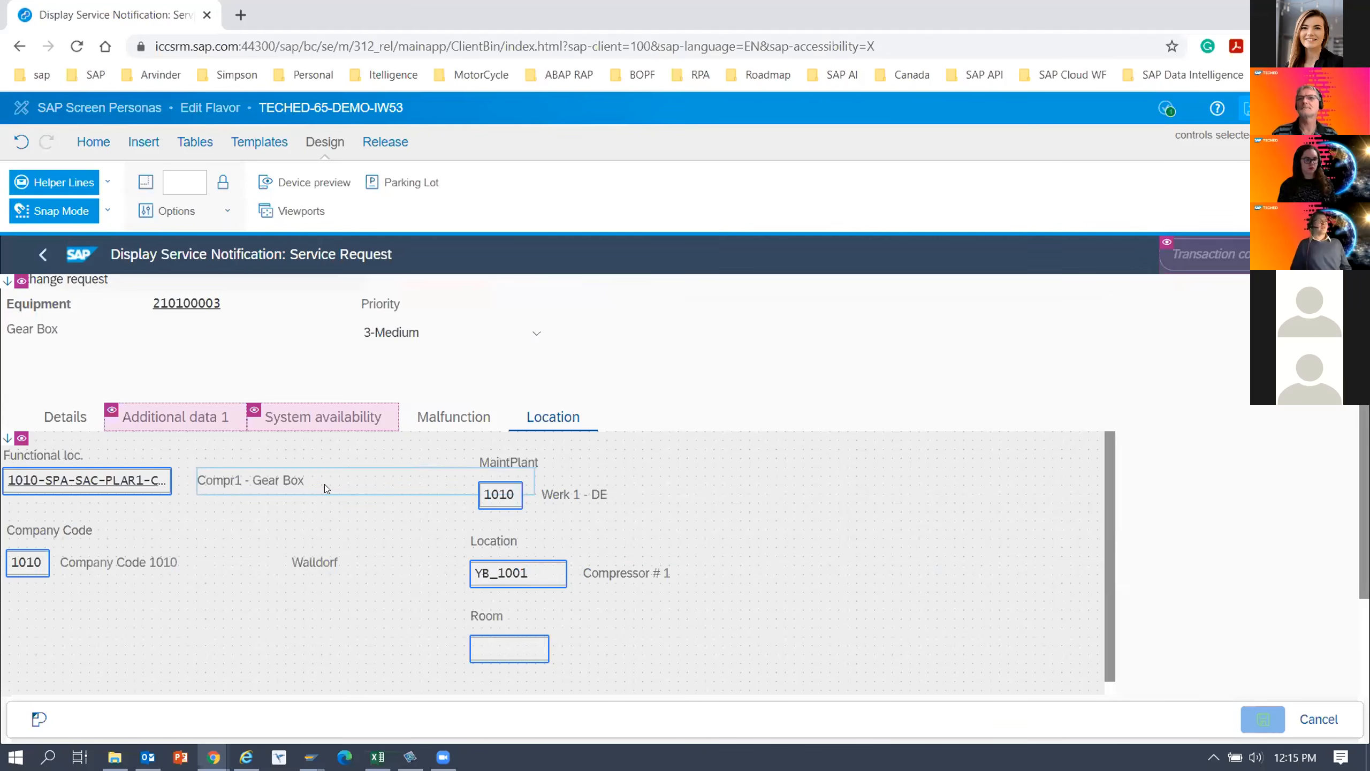
left_click(93, 143)
left_click(296, 181)
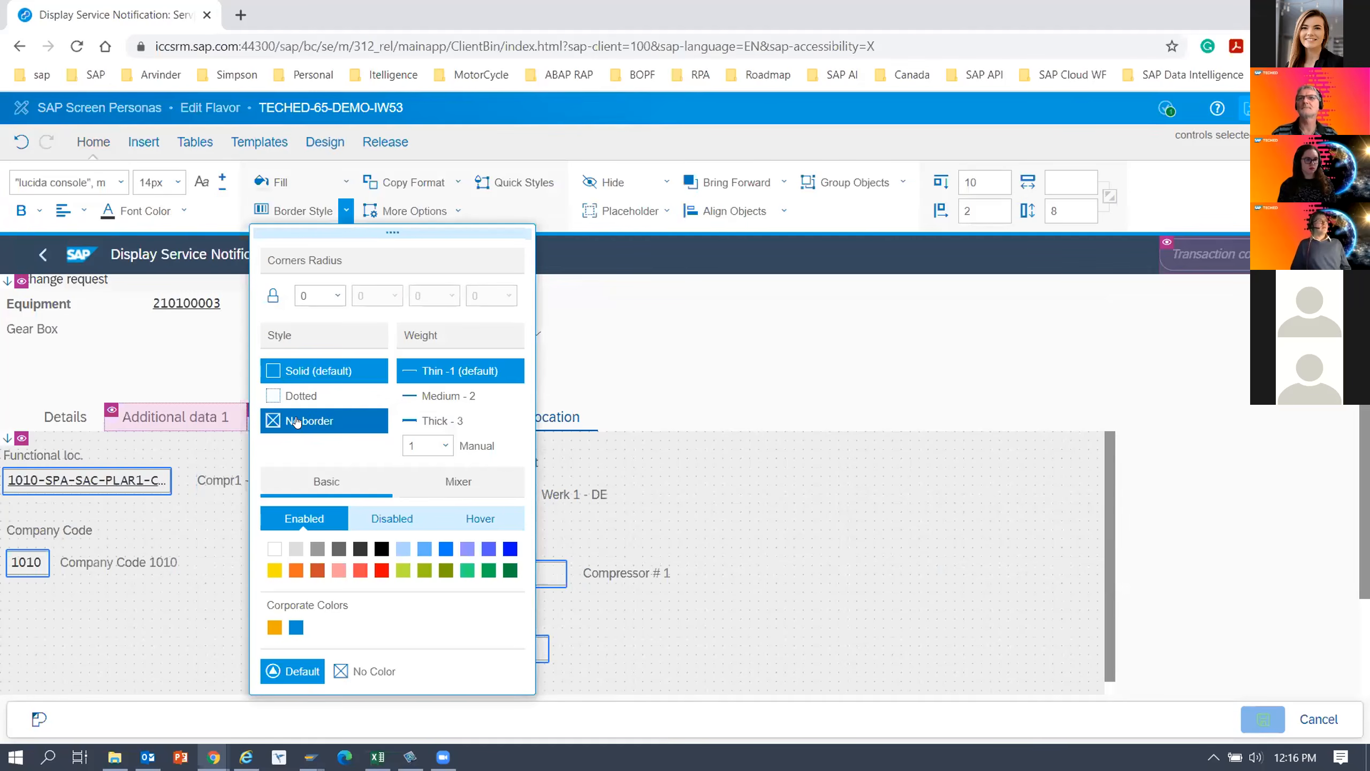
left_click(296, 422)
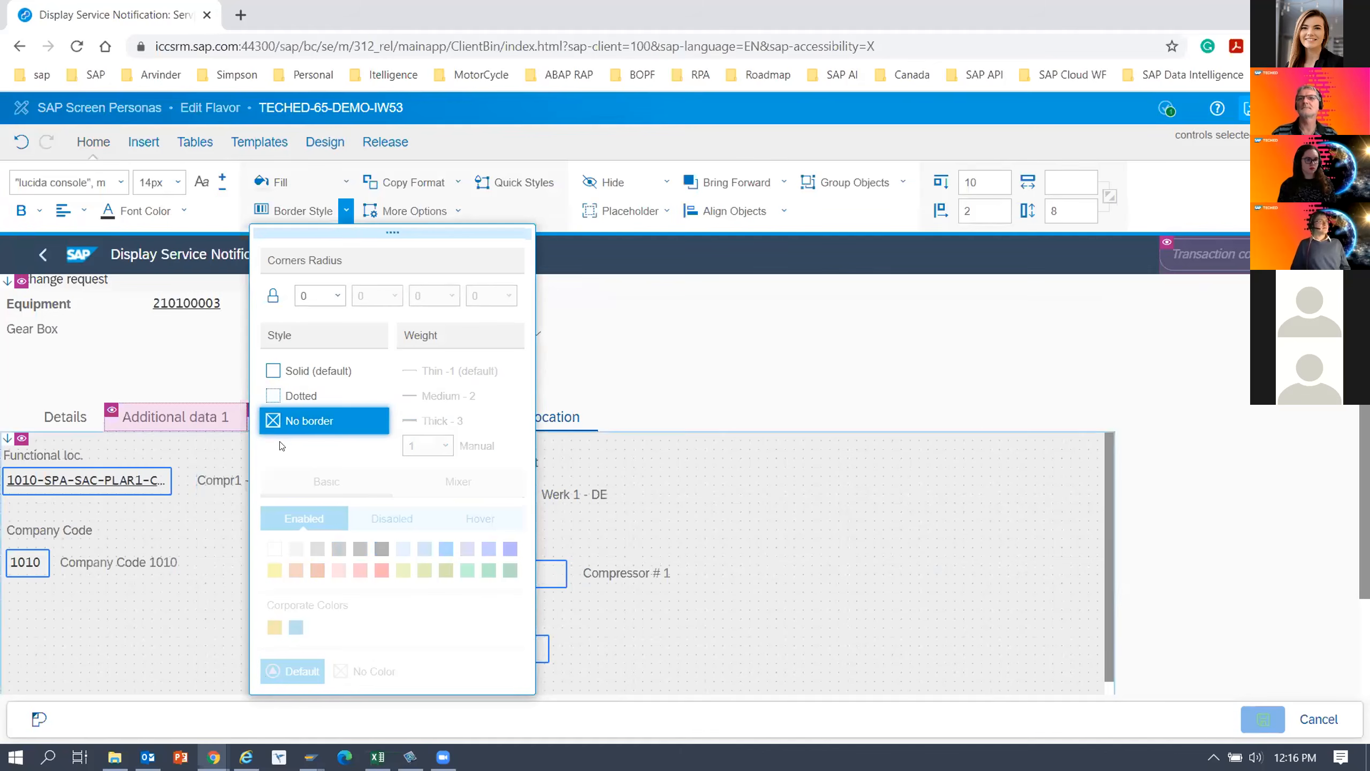
left_click(715, 551)
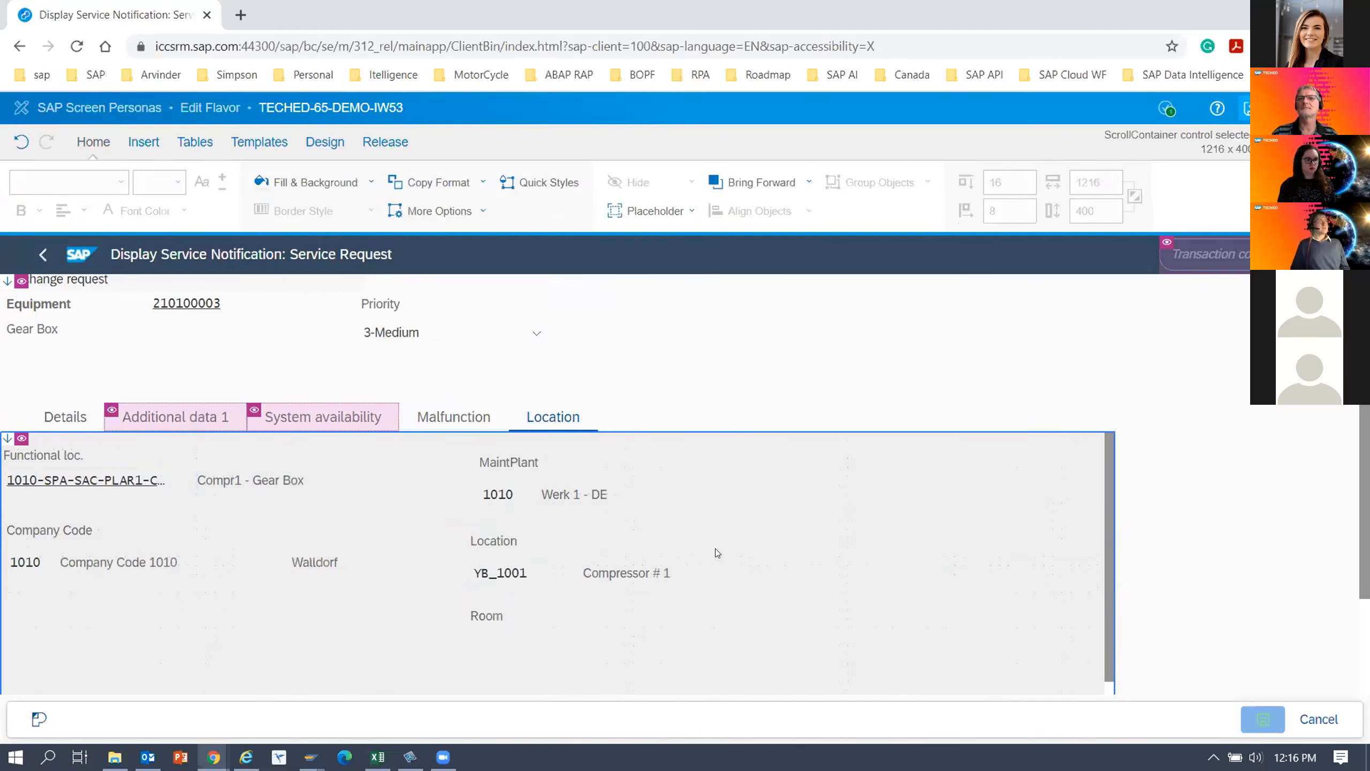
left_click(1250, 108)
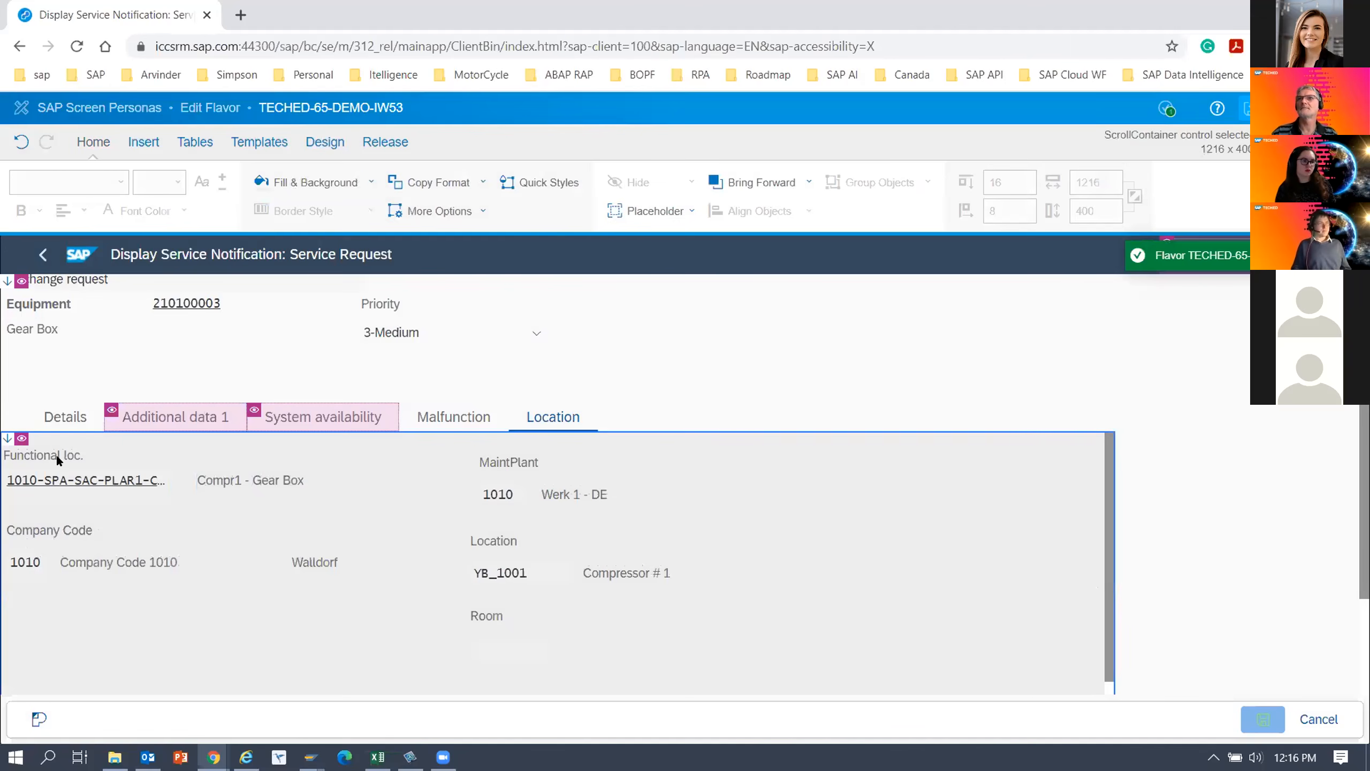
Make the Functional loc., Company Code, MaintPlant, Location and Room labels bold.
left_click(56, 455)
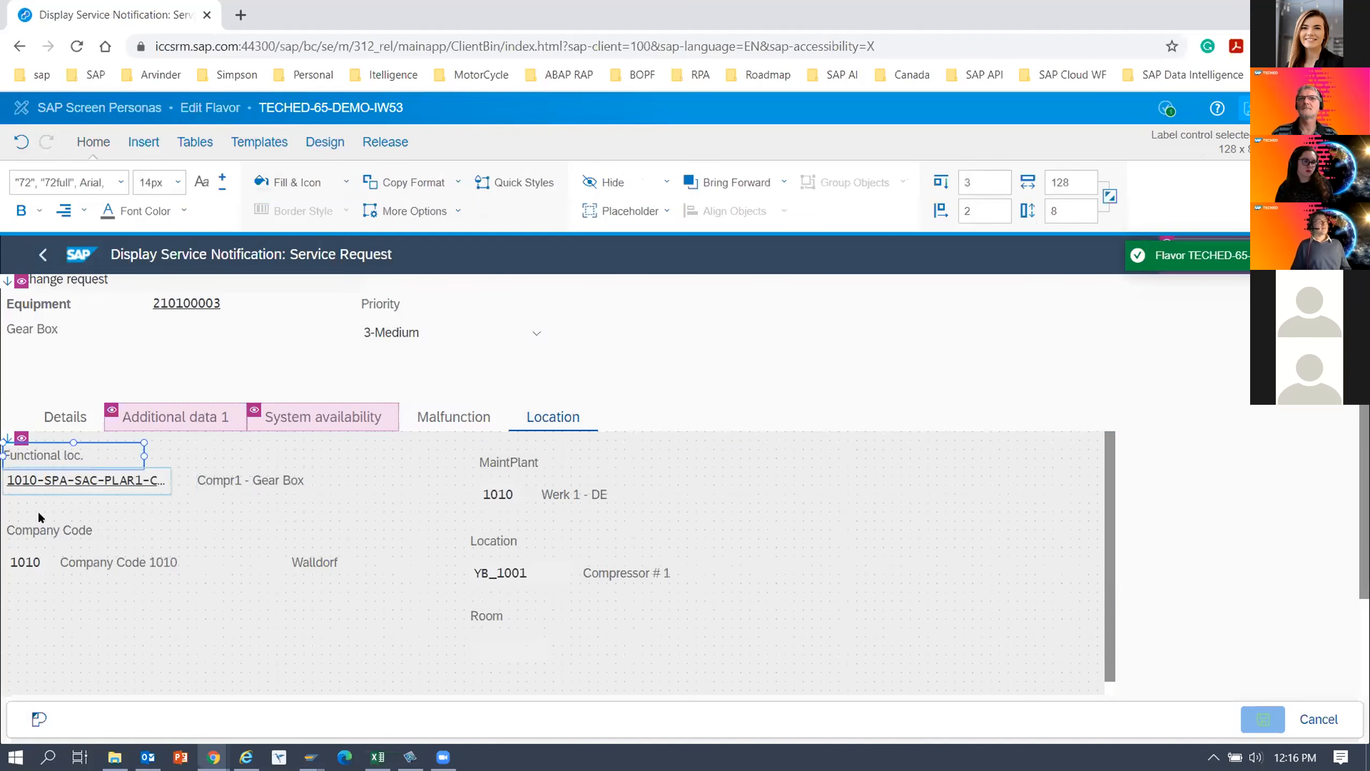
left_click(37, 540, "ctrl")
left_click(506, 545, "ctrl")
left_click(512, 469, "ctrl")
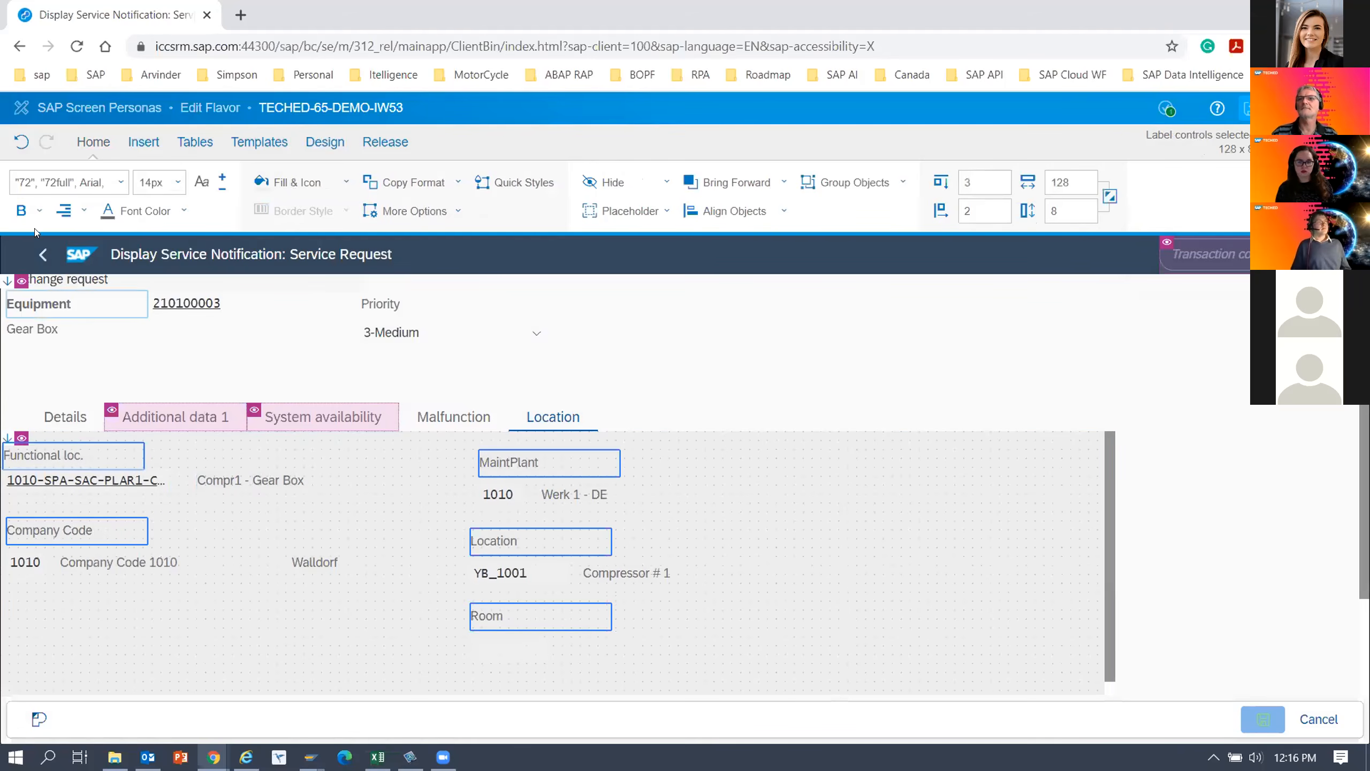
left_click(21, 211)
left_click(32, 275)
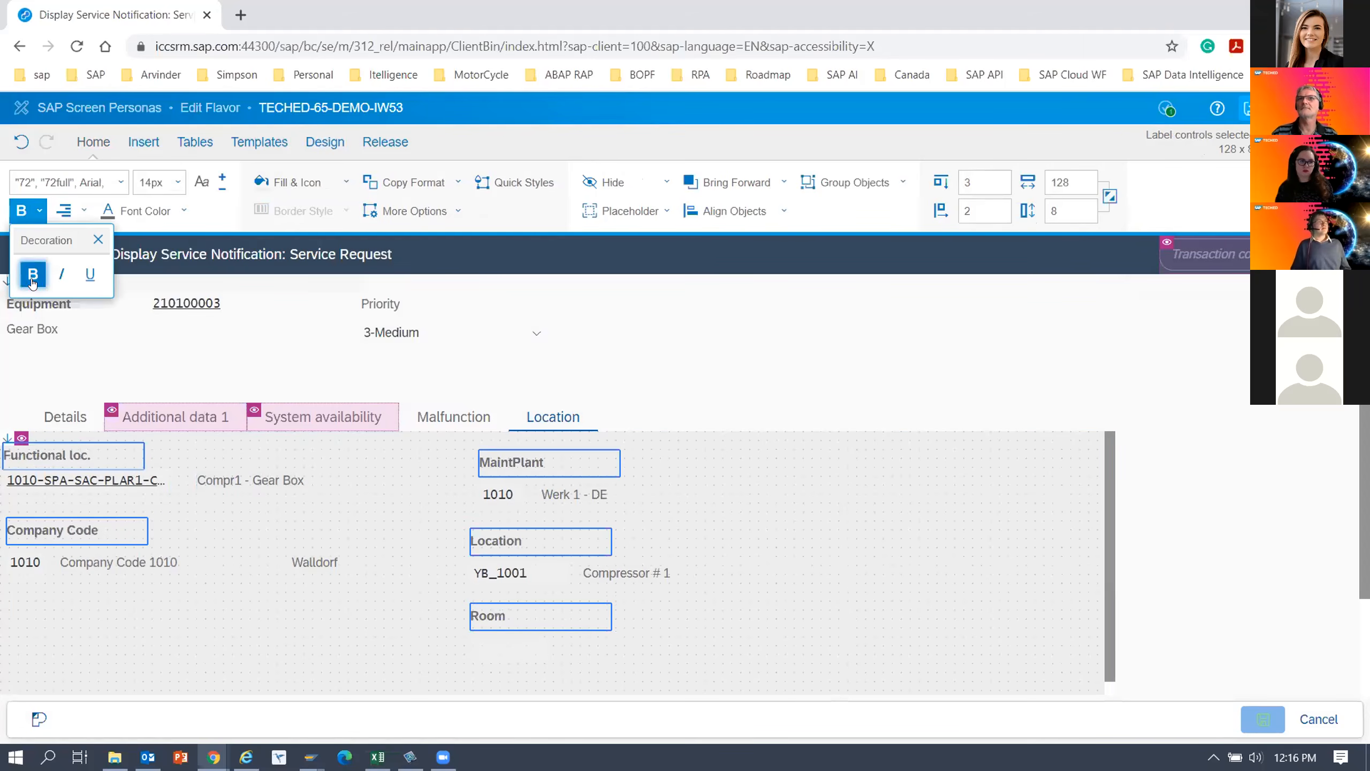
left_click(228, 606)
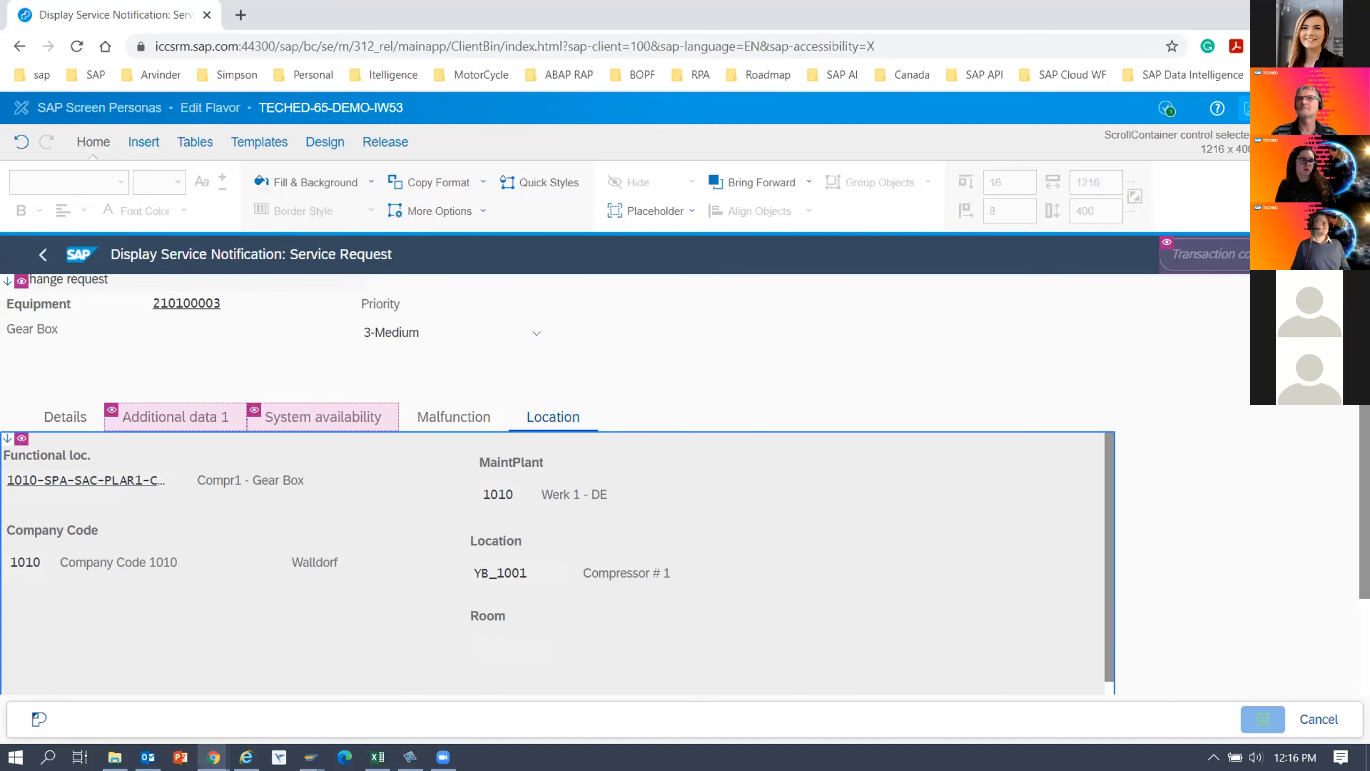
Give the long text box on the Details tab a solid, thin border in the default colour.
left_click(65, 416)
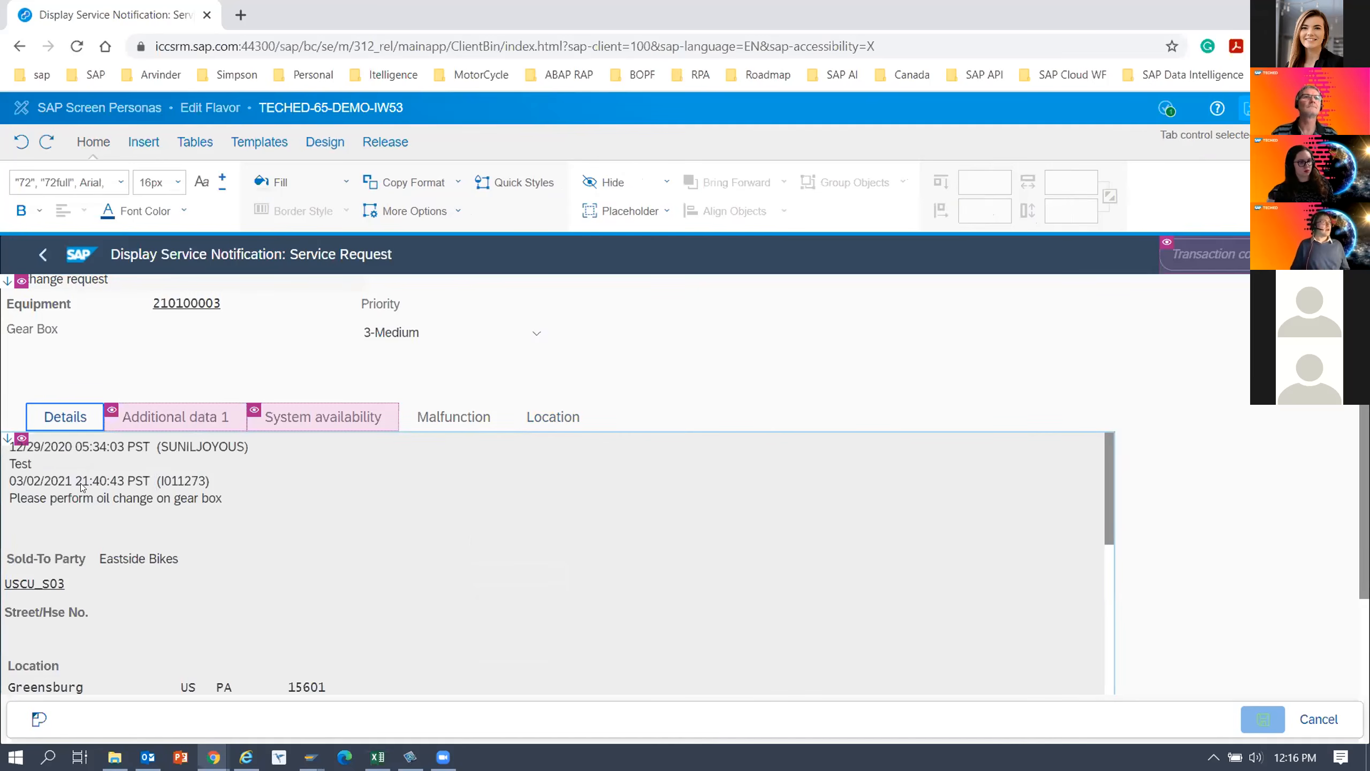
left_click(188, 480)
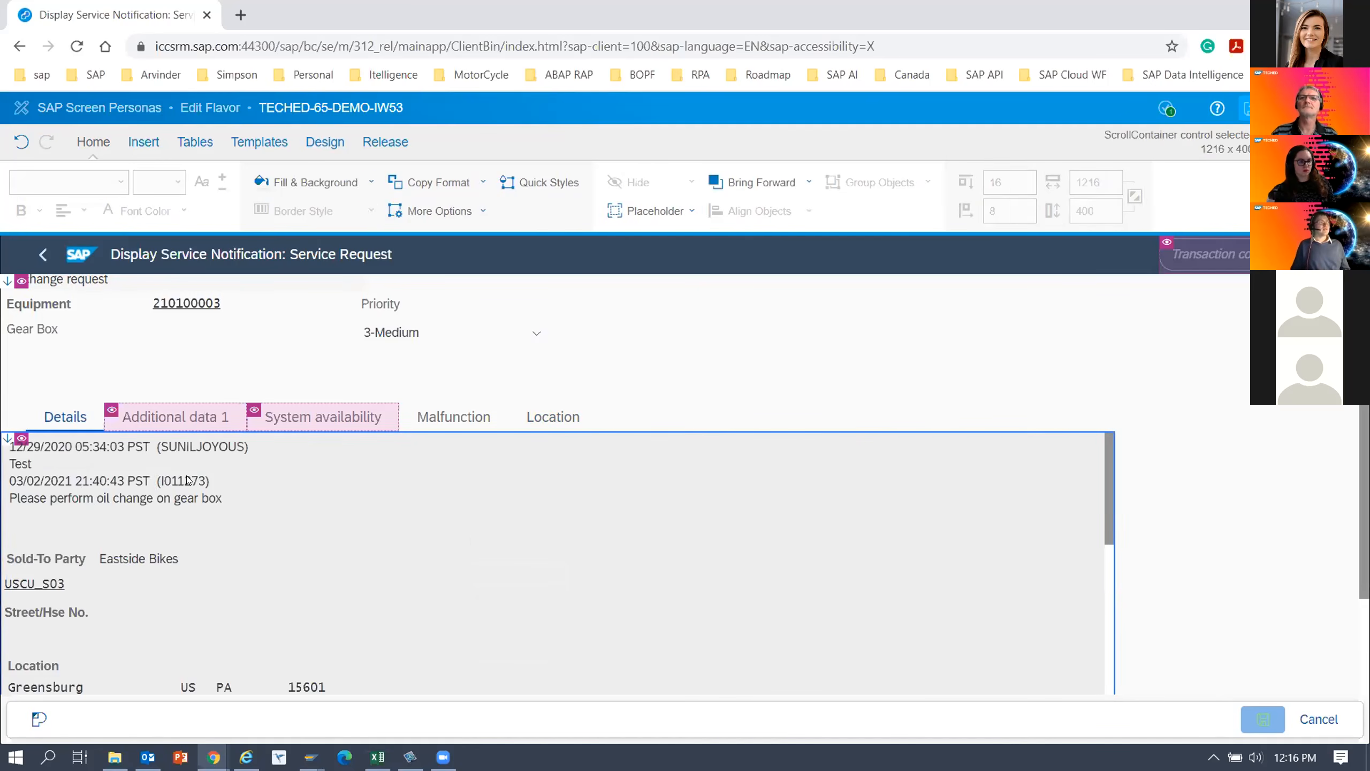
left_click(141, 488)
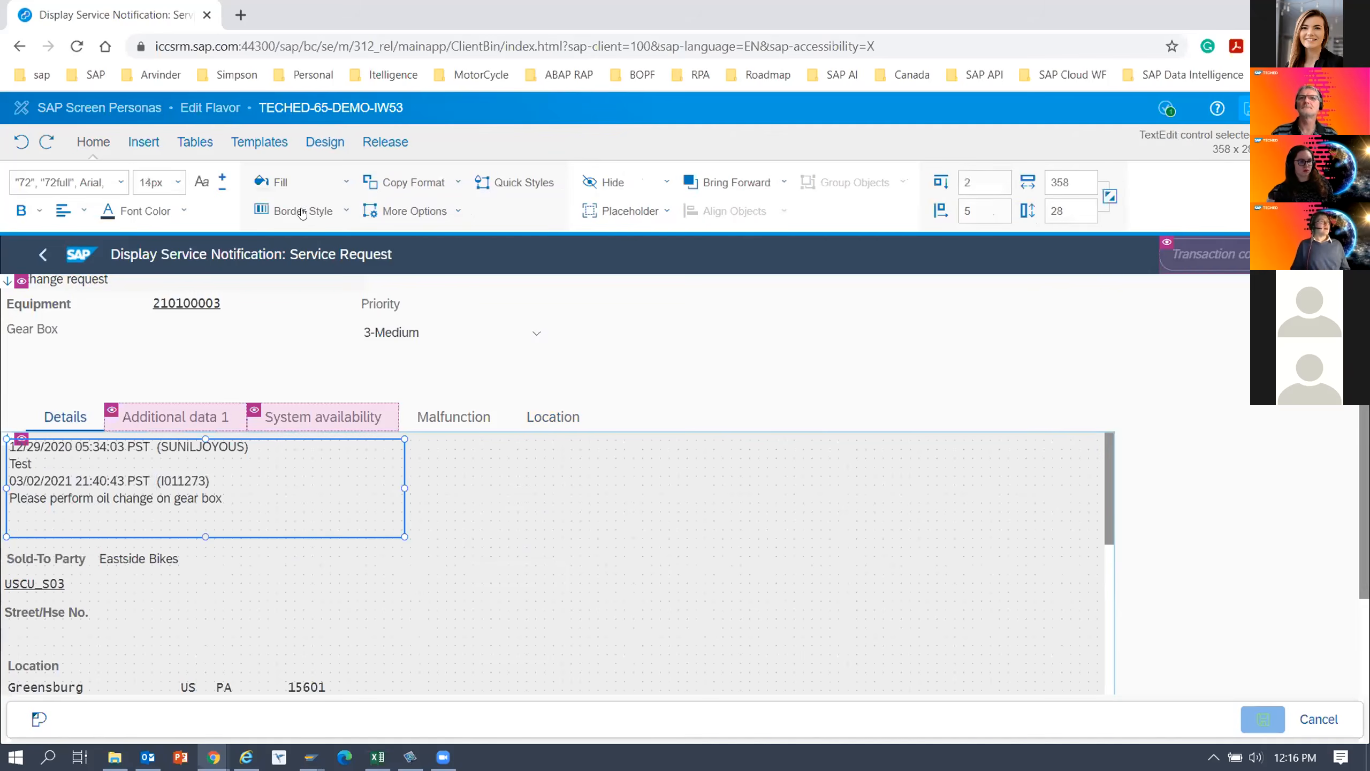
left_click(346, 211)
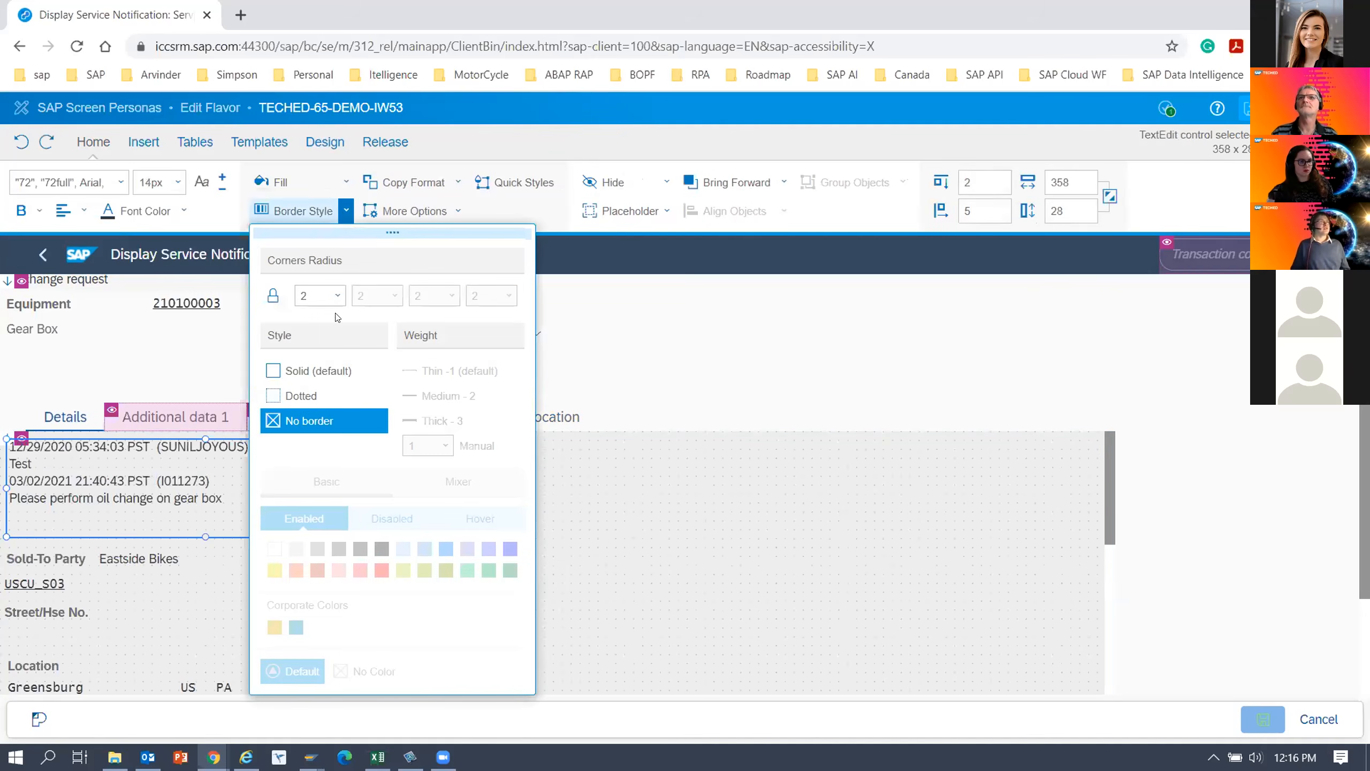
left_click(296, 376)
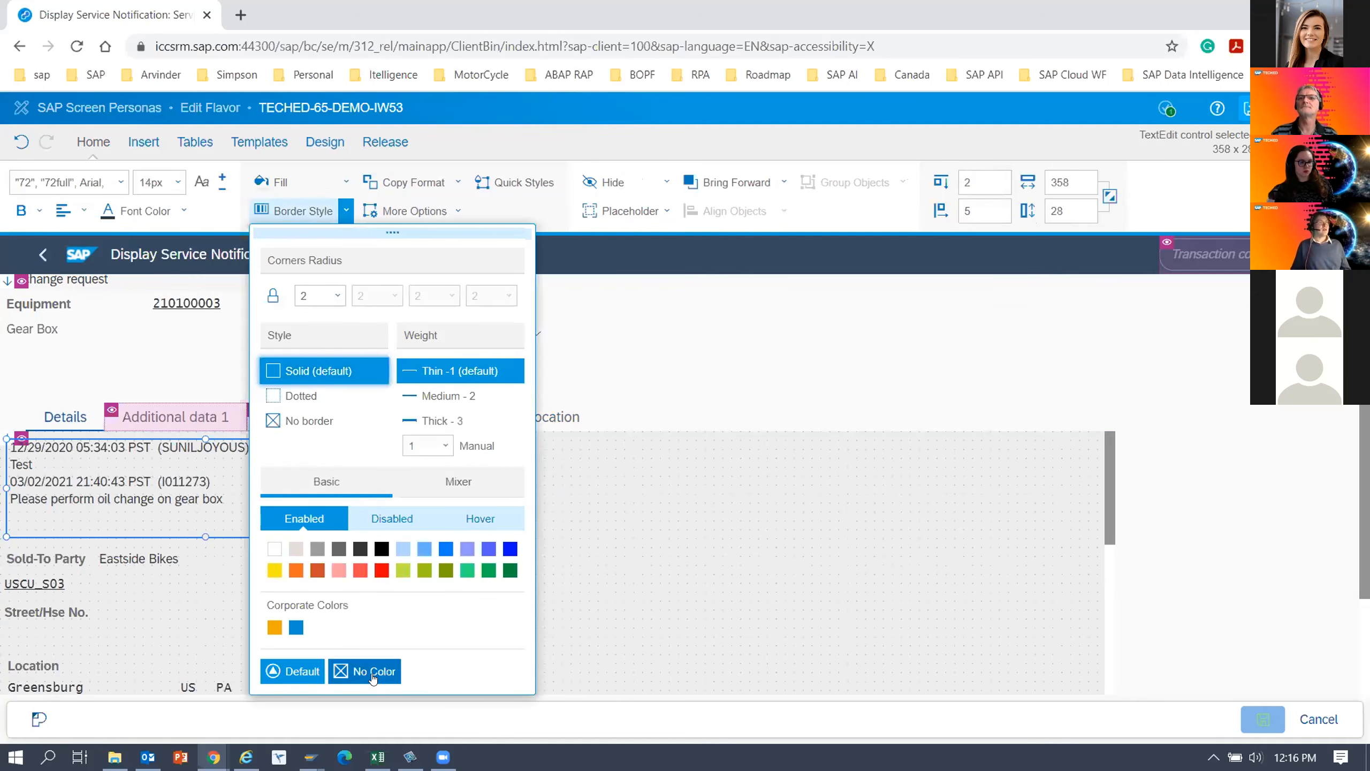
left_click(372, 678)
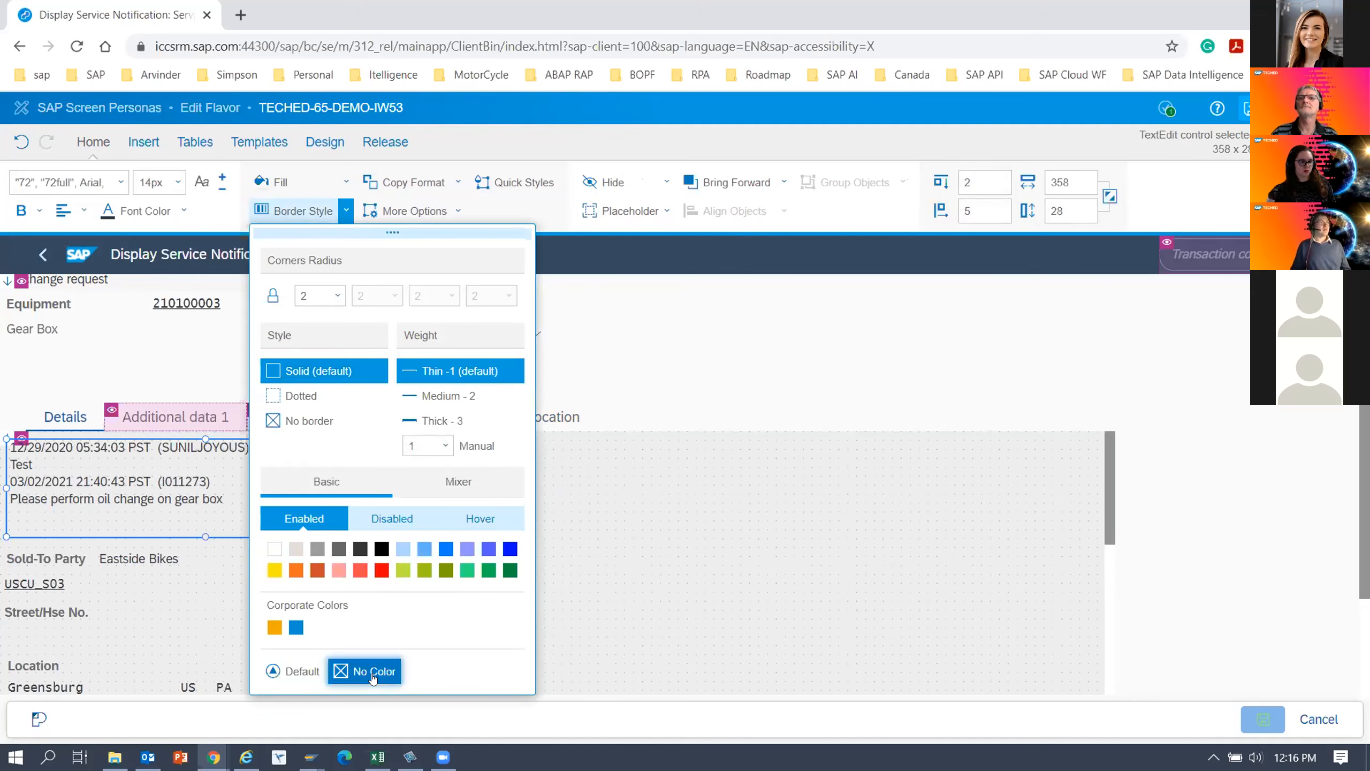
left_click(312, 672)
left_click(726, 639)
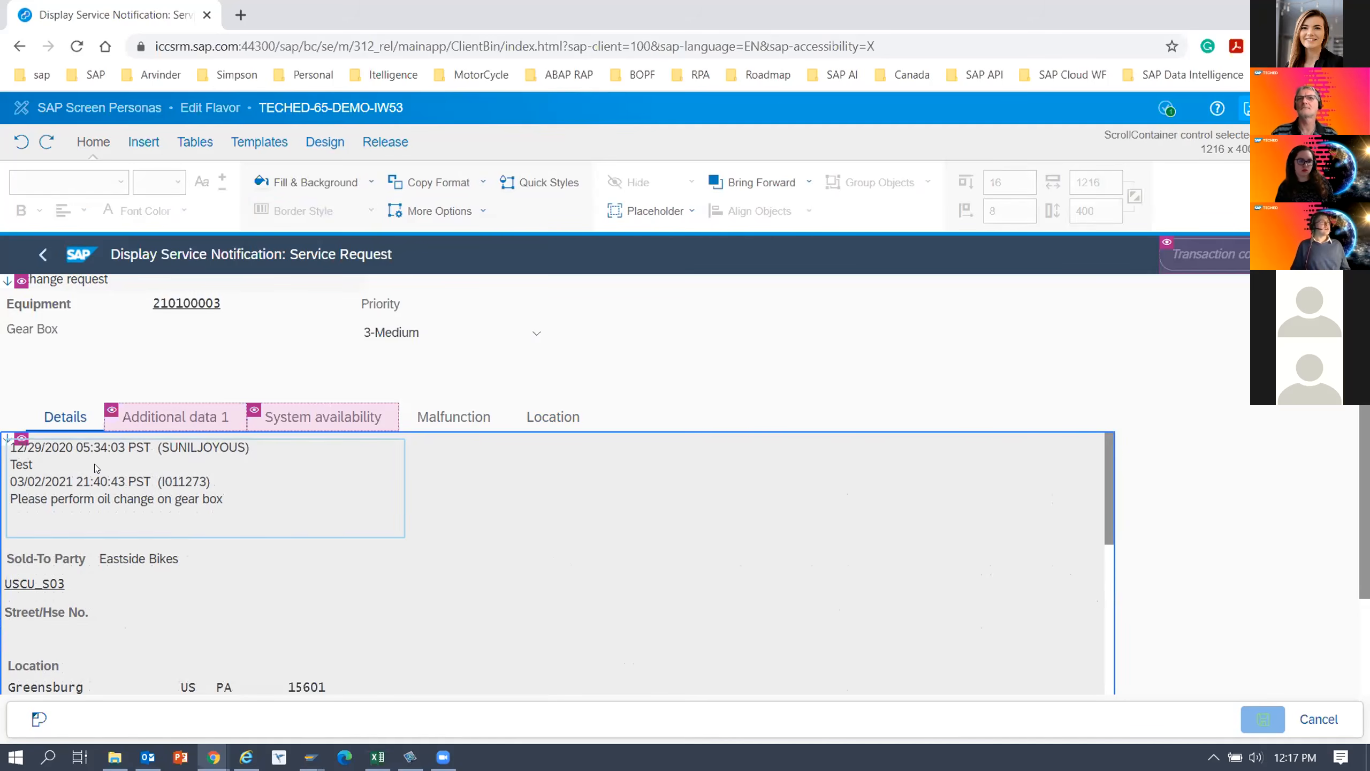
Widen the long text box on the Details tab to about 661 px.
left_click(336, 480)
left_click_drag(404, 486, 493, 485)
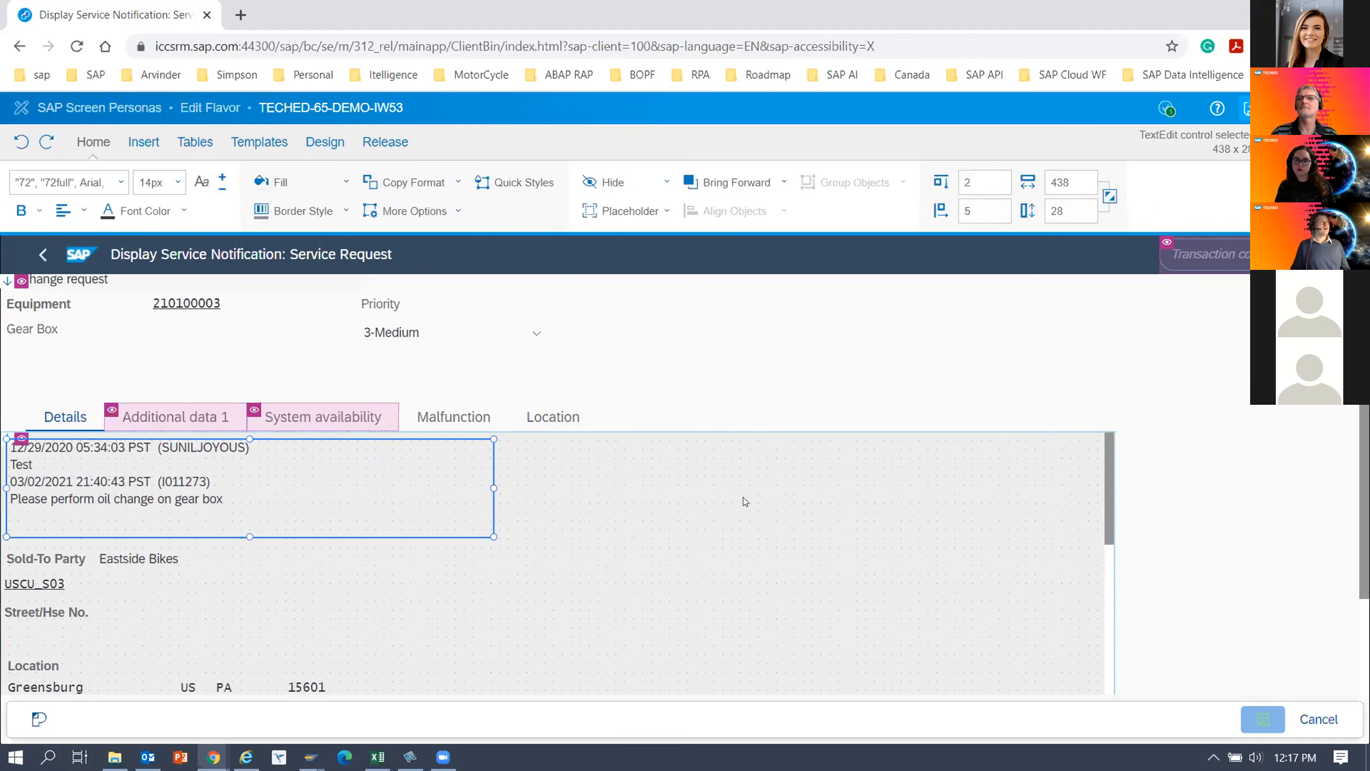
left_click(660, 588)
left_click(263, 492)
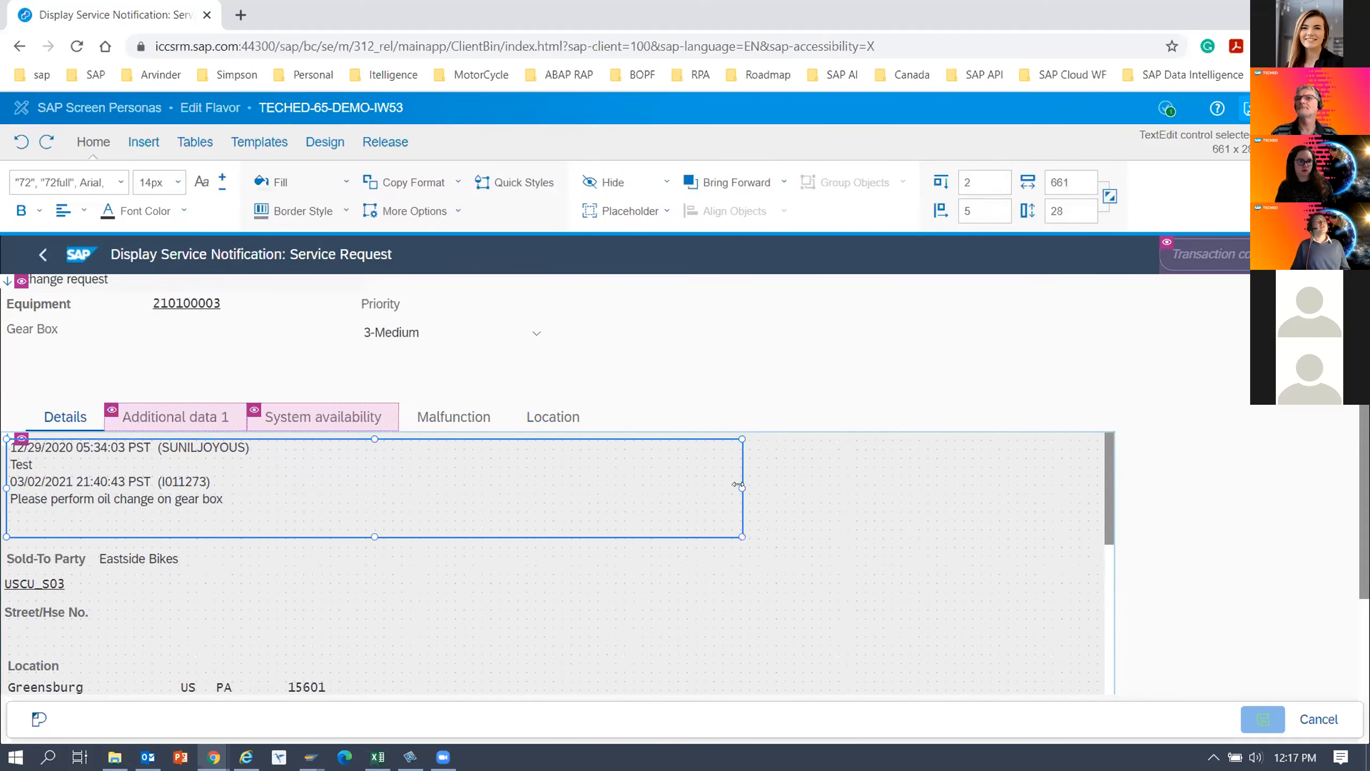
Exit the flavor editor and check the layout of the Details and Location tabs in the running flavor.
left_click(1246, 110)
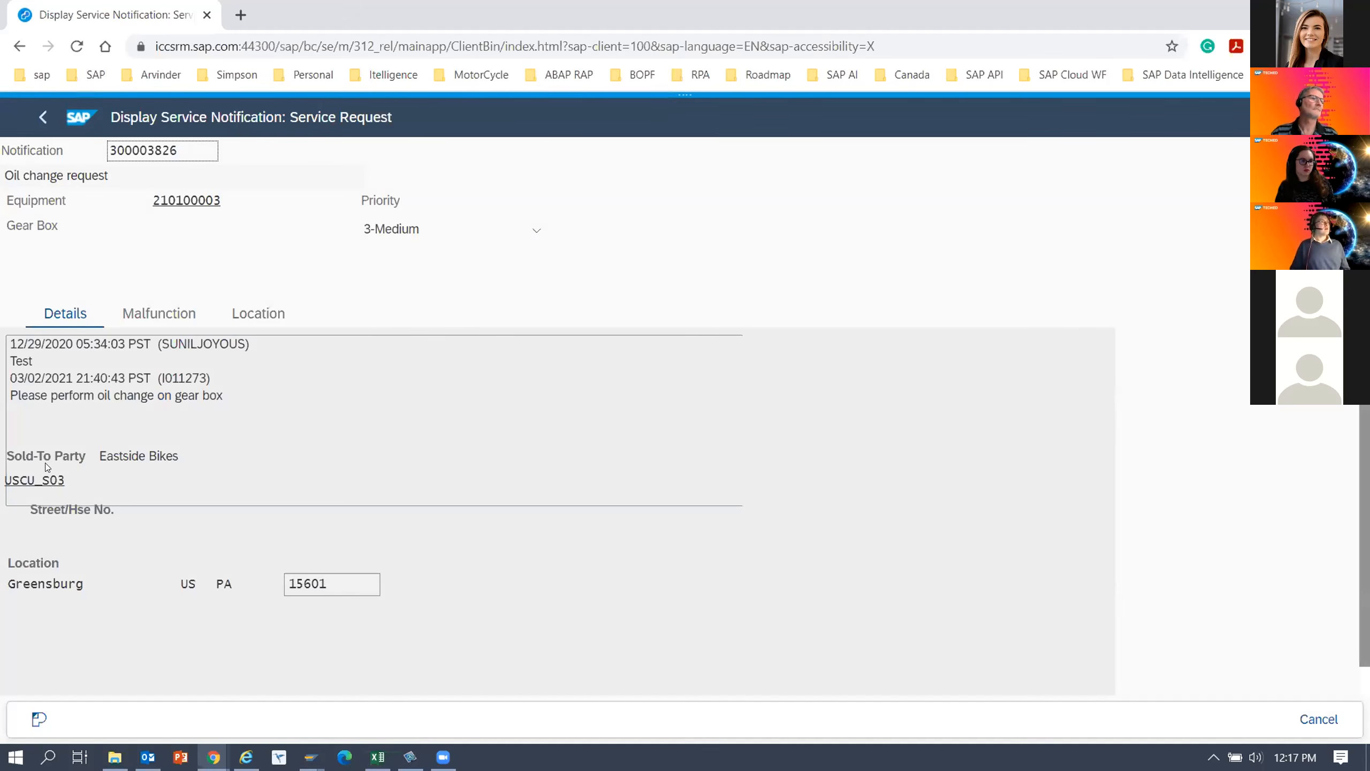
left_click(40, 446)
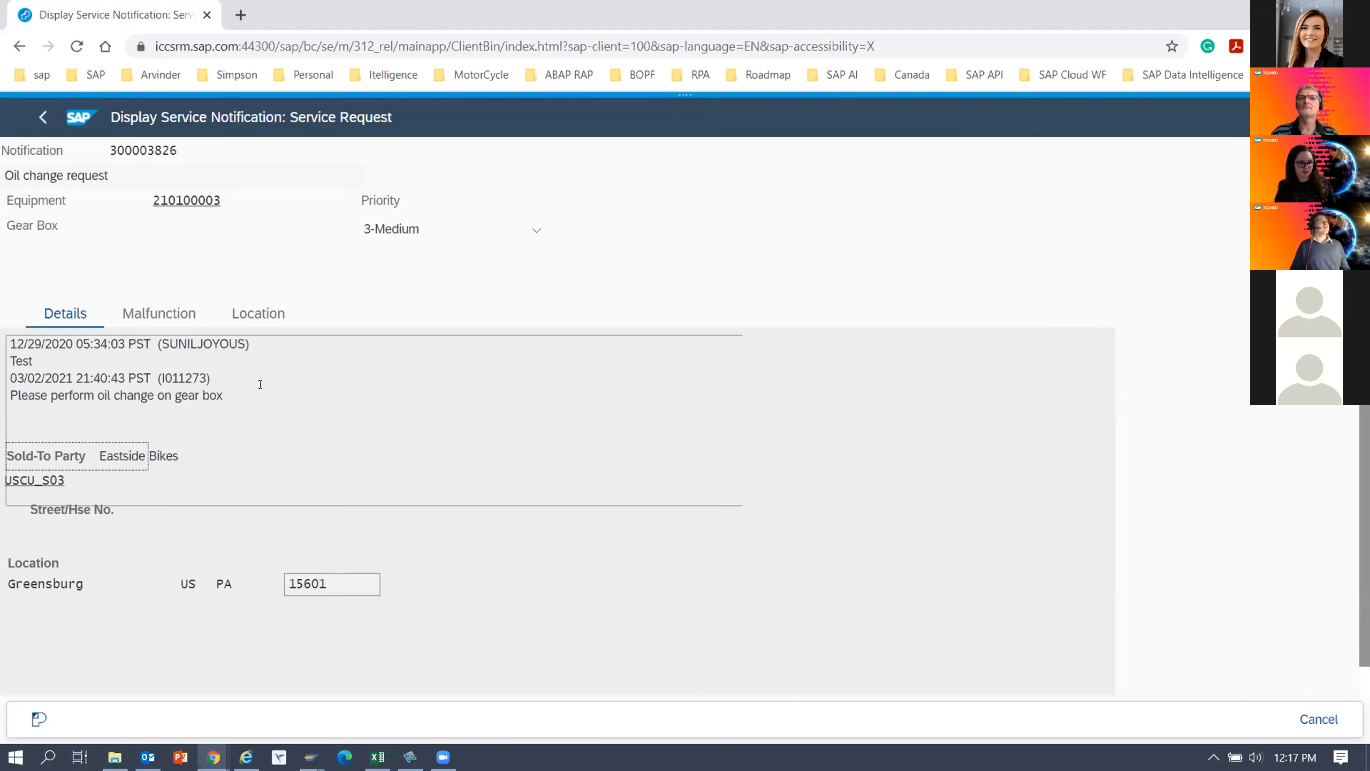
left_click(164, 316)
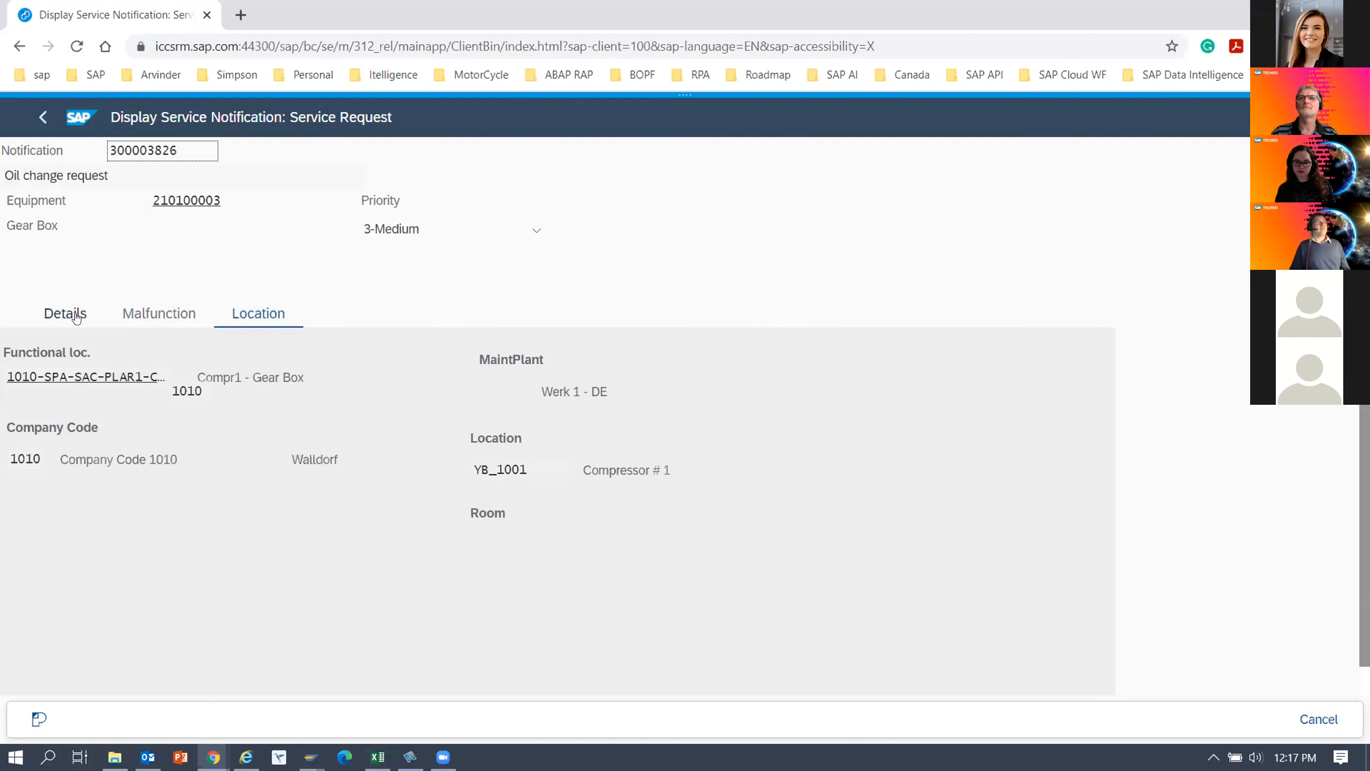
left_click(76, 315)
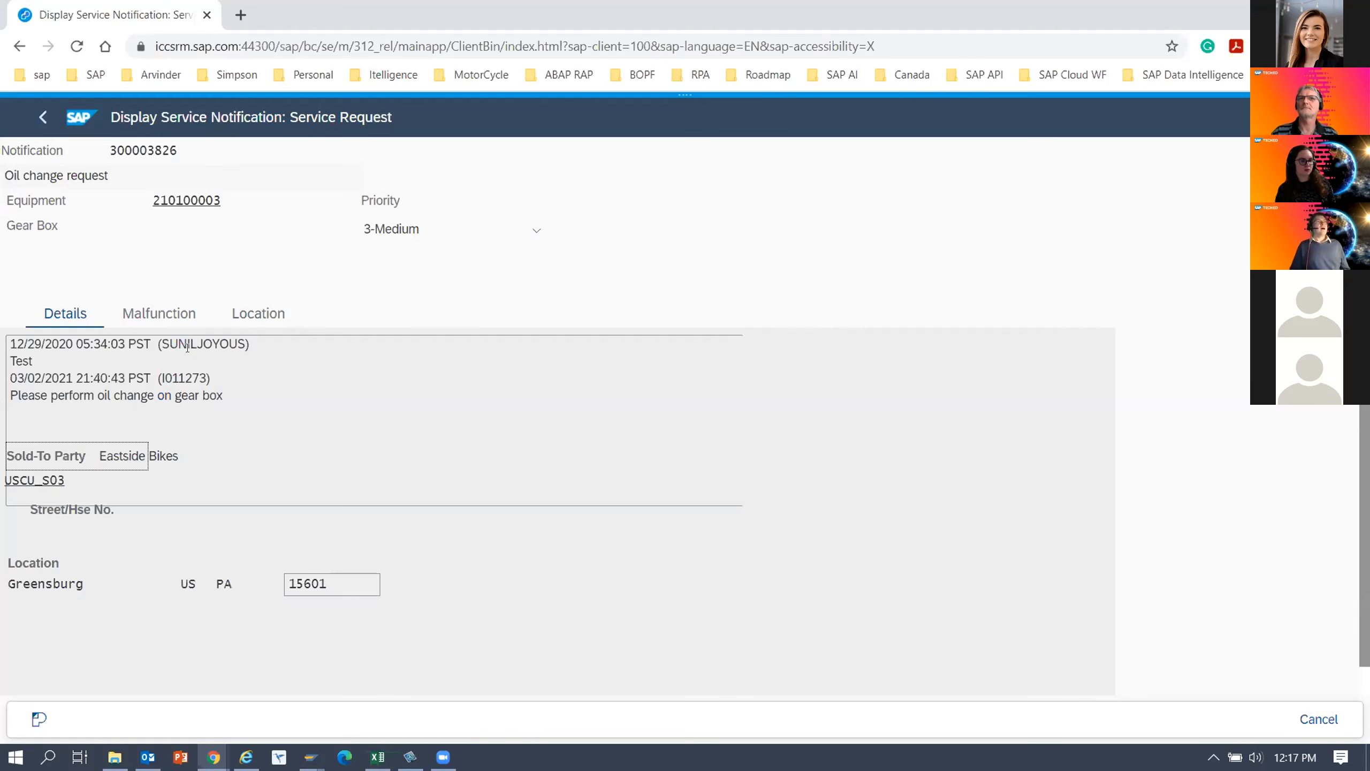
Reopen the TECHED-65-DEMO-IW53 flavor for editing and move the long text box from the Details tab to the parking lot.
left_click(685, 110)
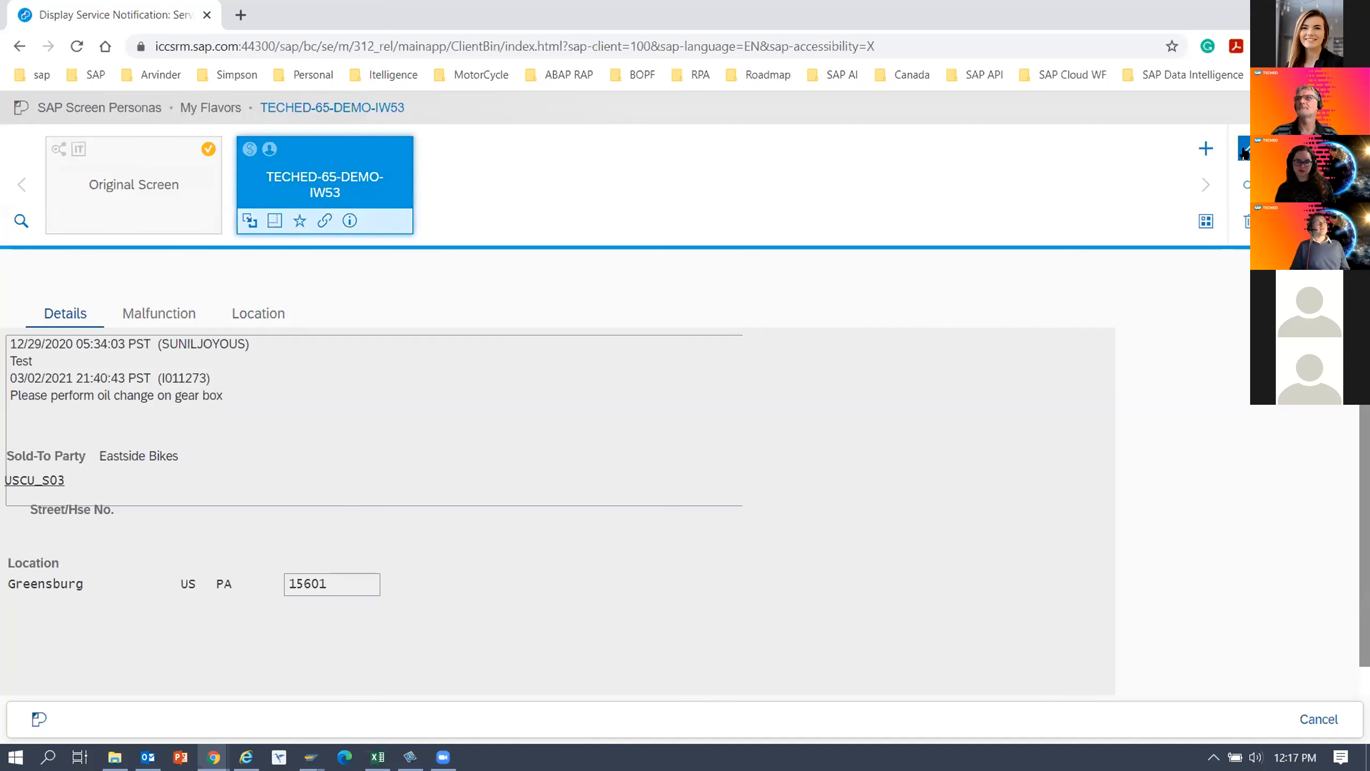
left_click(1246, 151)
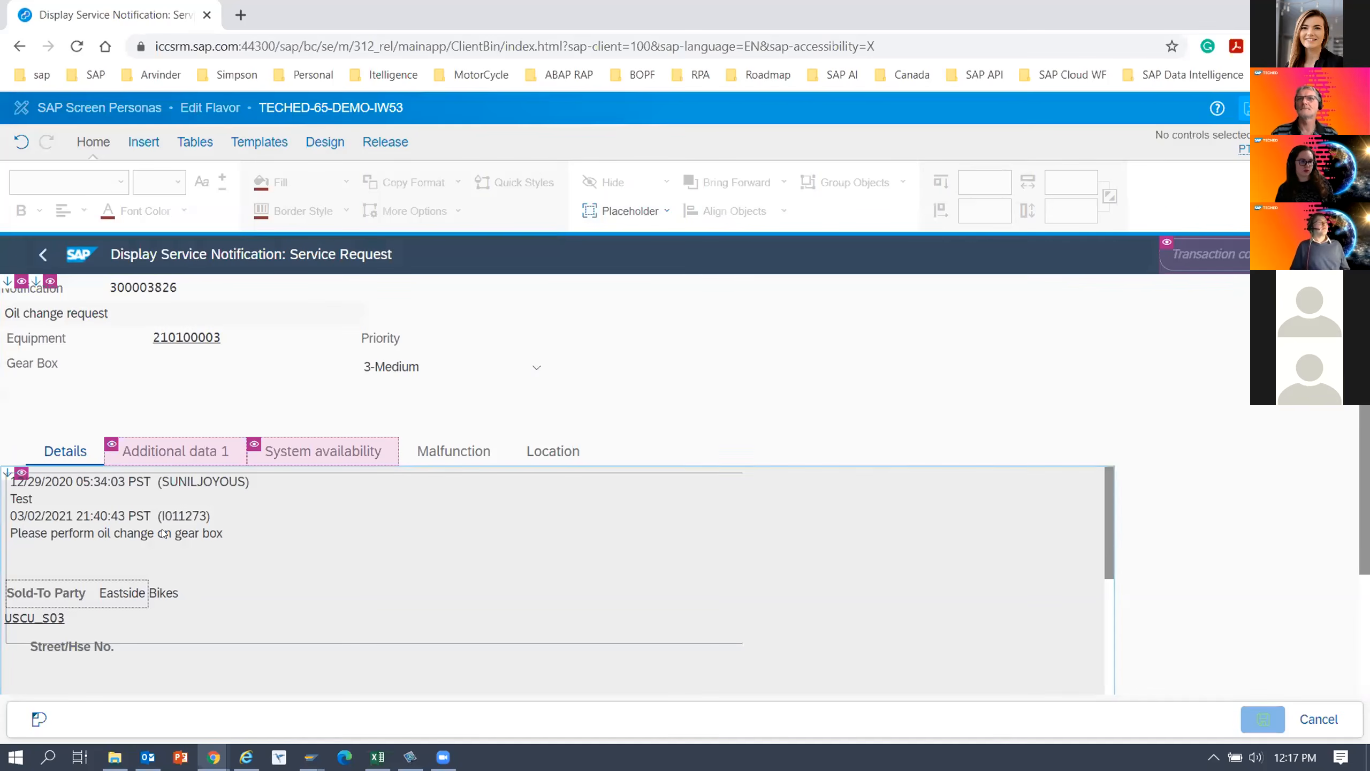
left_click(324, 151)
left_click(413, 181)
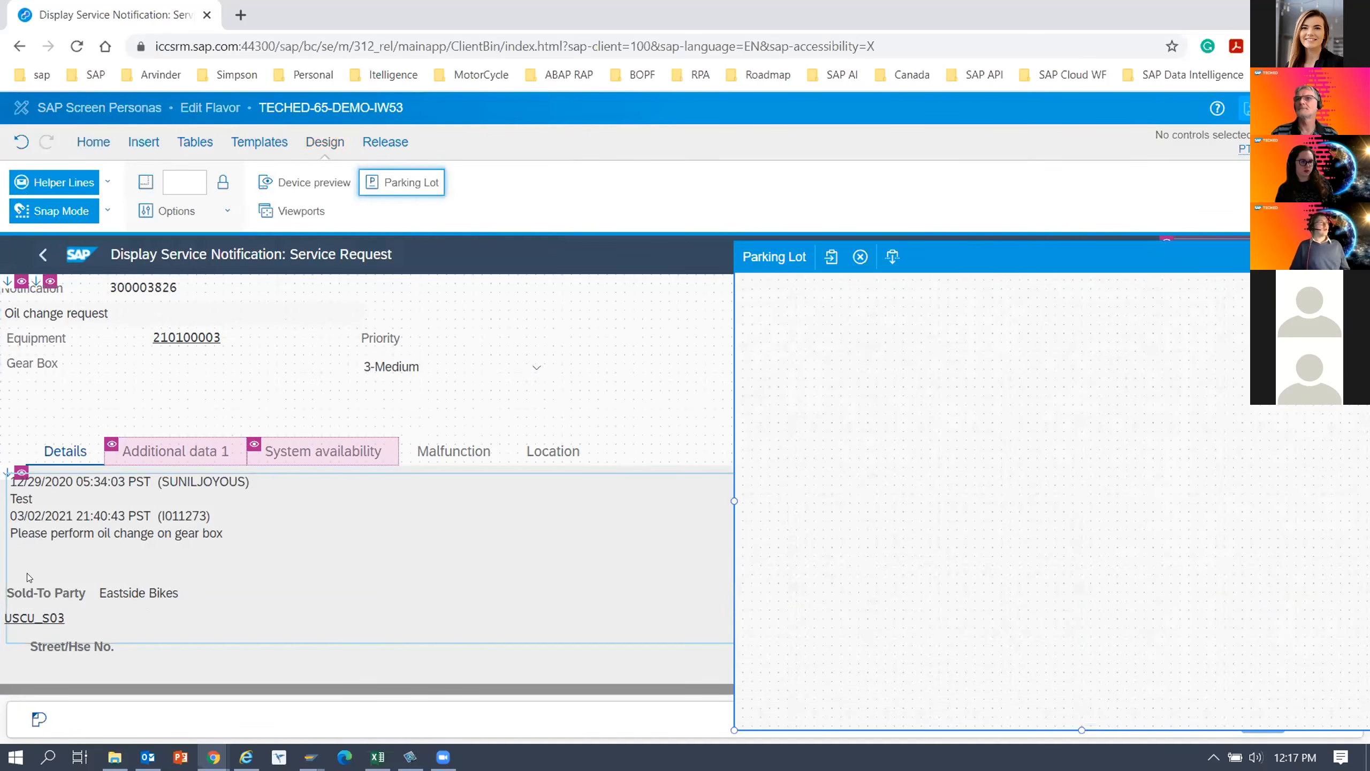
left_click(347, 539)
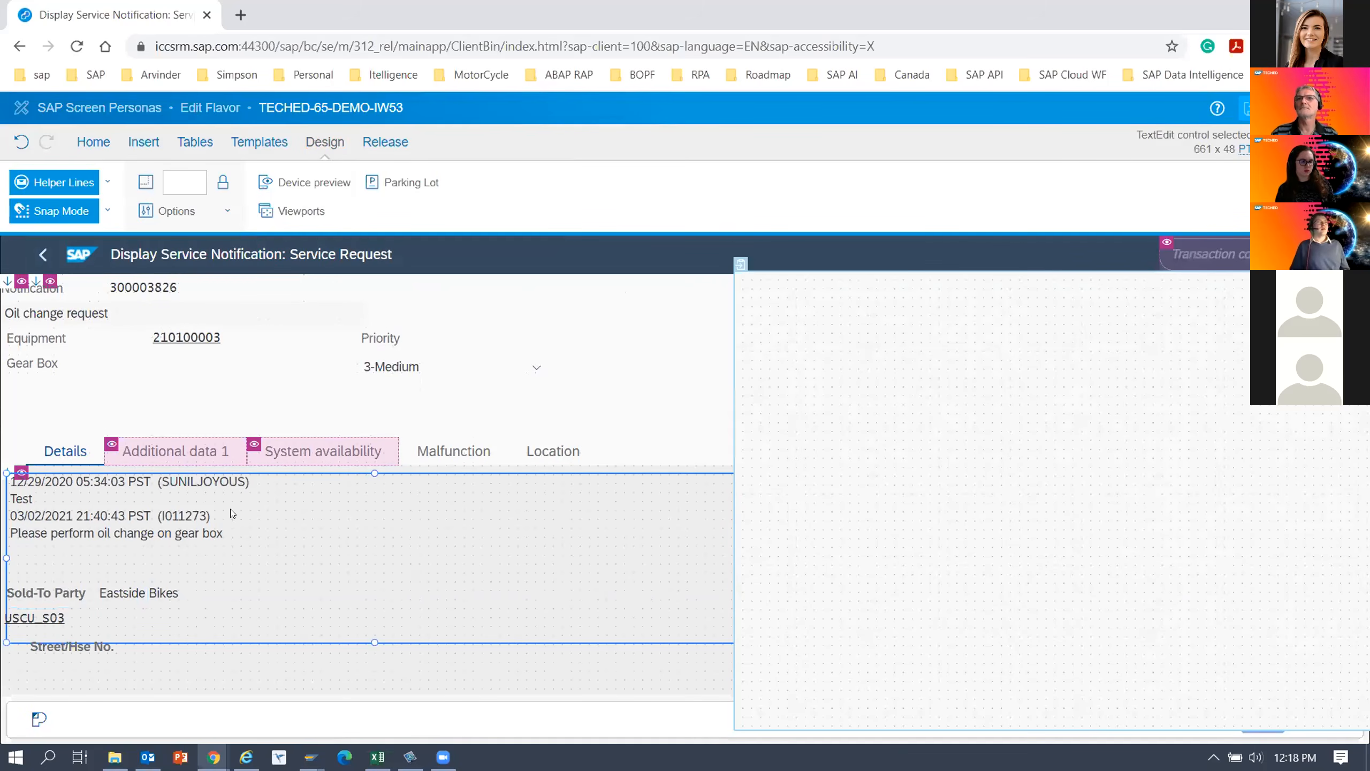
left_click_drag(207, 514, 972, 373)
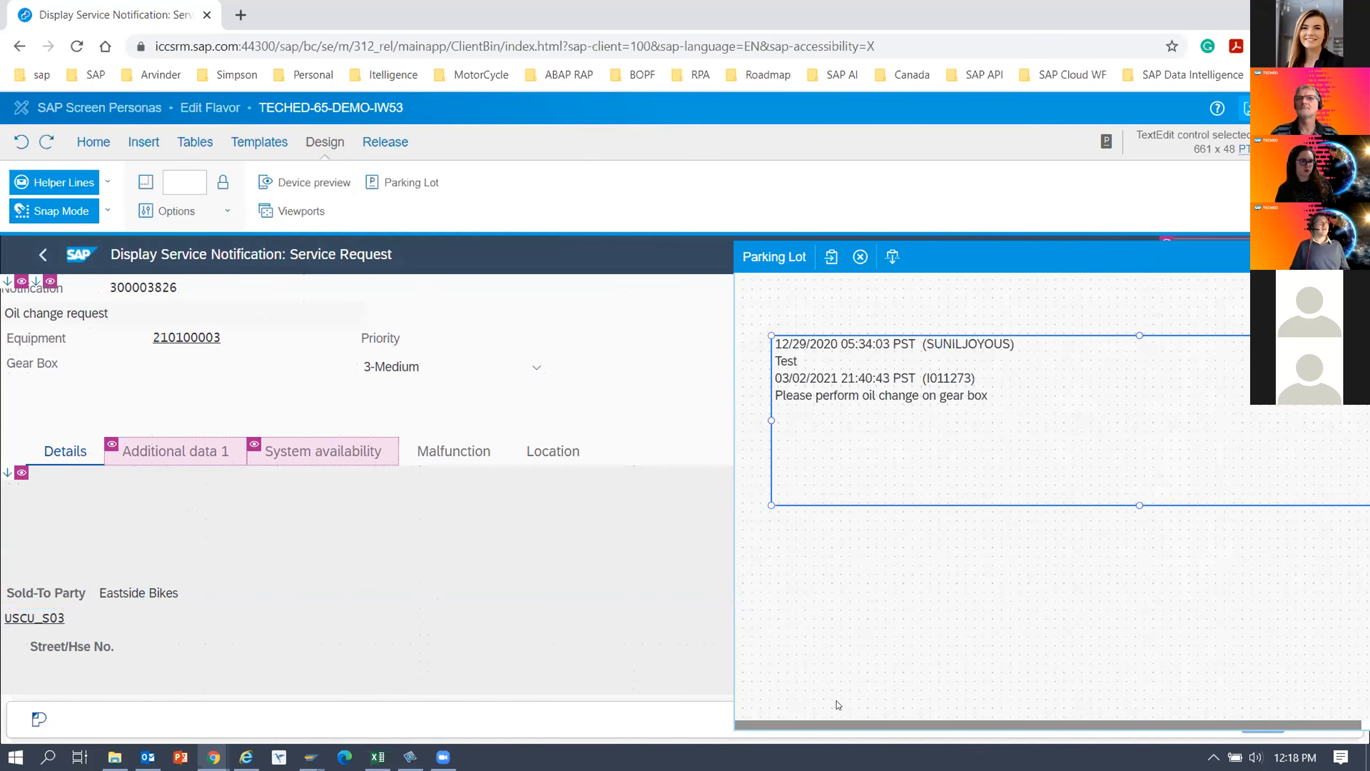
left_click_drag(839, 722, 1073, 713)
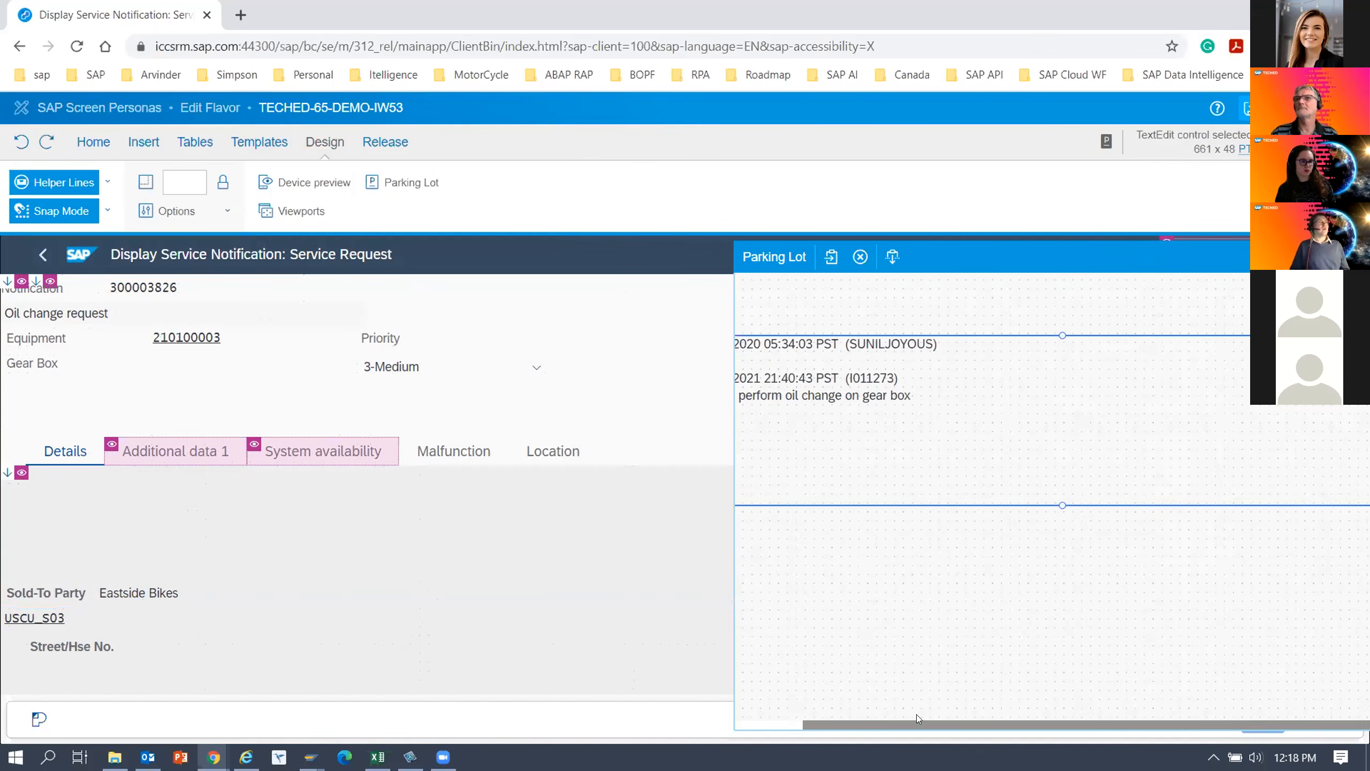
Reposition the parking lot window so all of it is reachable and close it.
left_click(95, 510)
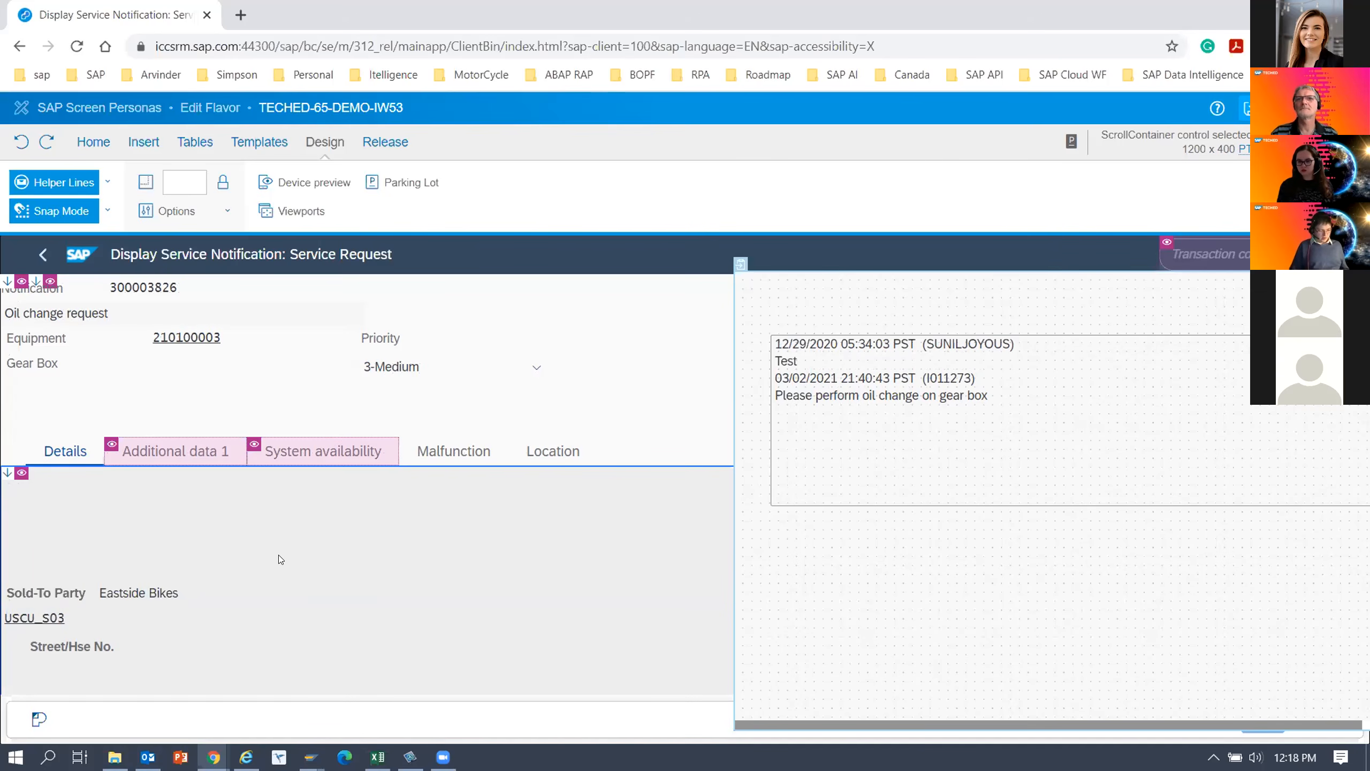
left_click(825, 437)
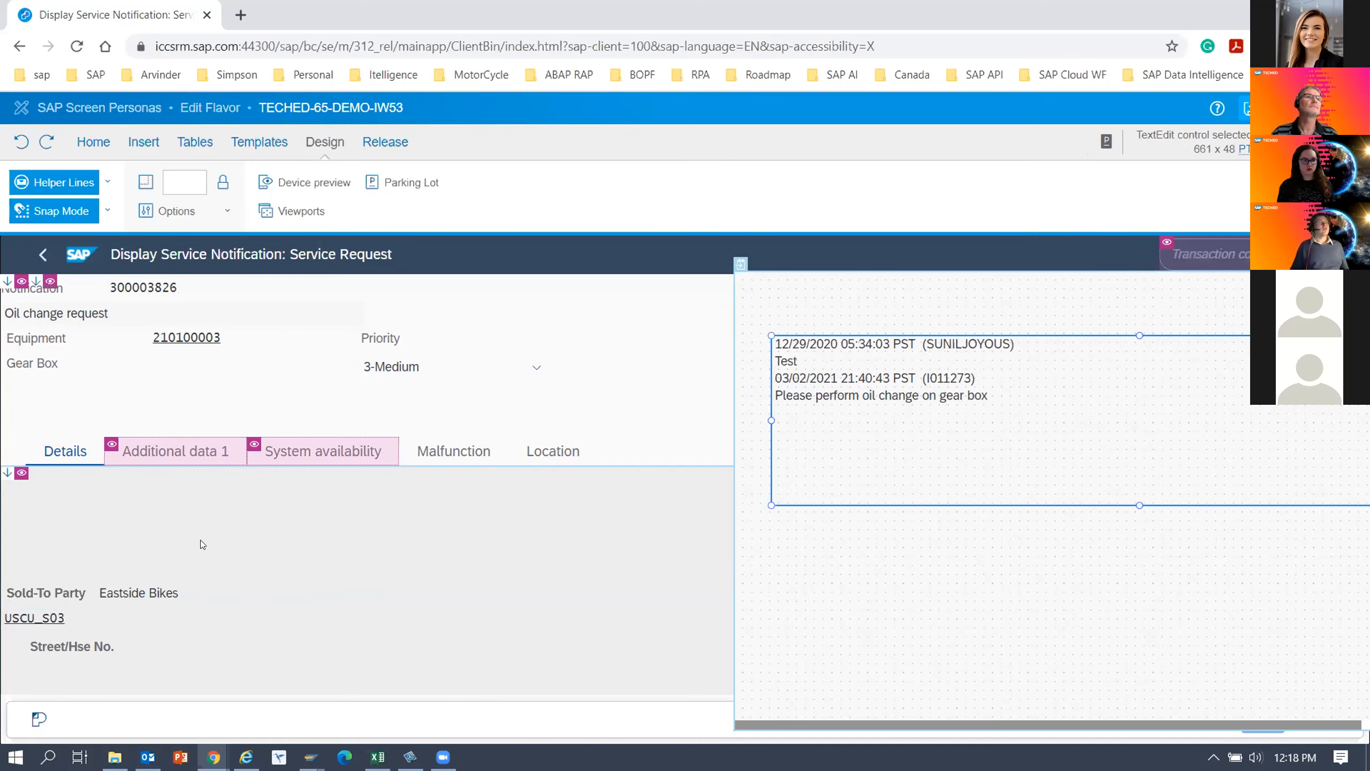
left_click(1087, 278)
left_click_drag(1084, 274, 991, 279)
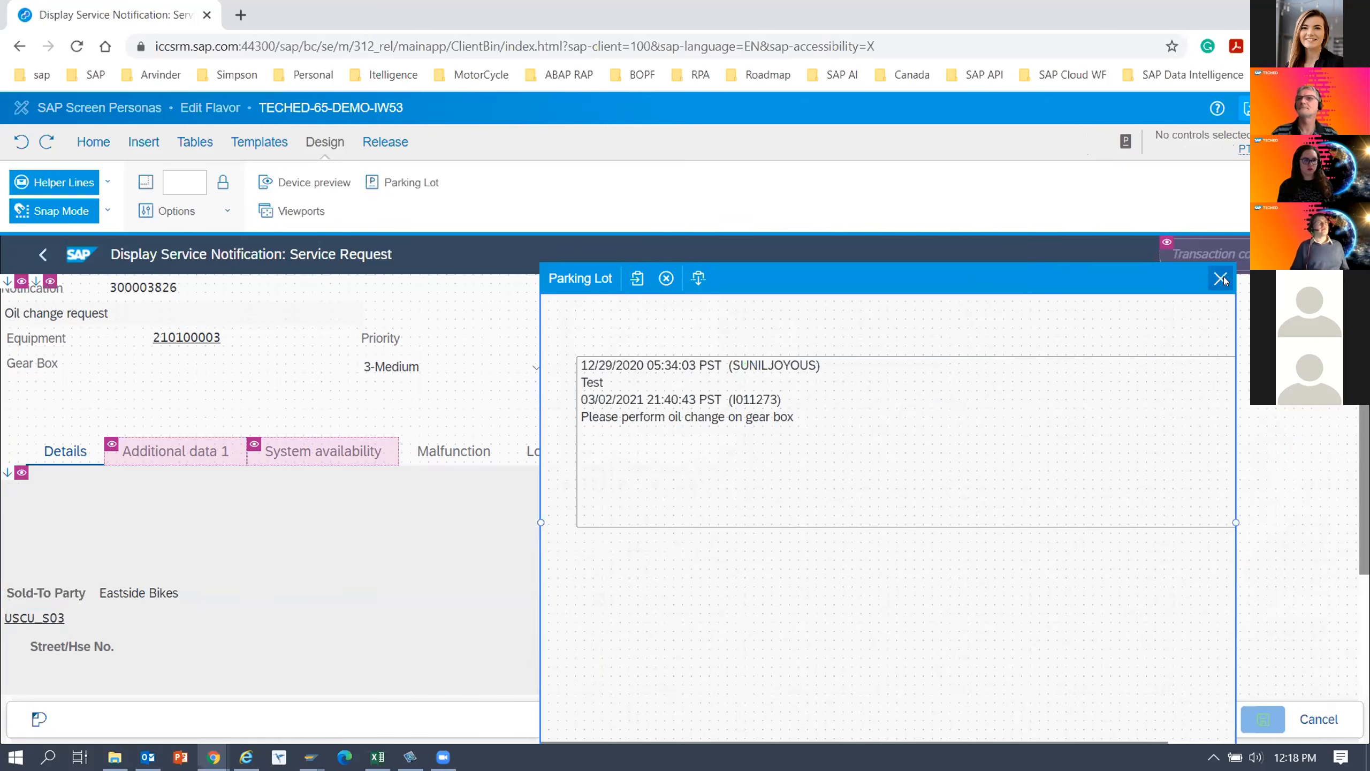
left_click(1223, 279)
scroll(272, 541, "down", 2)
scroll(272, 541, "up", 2)
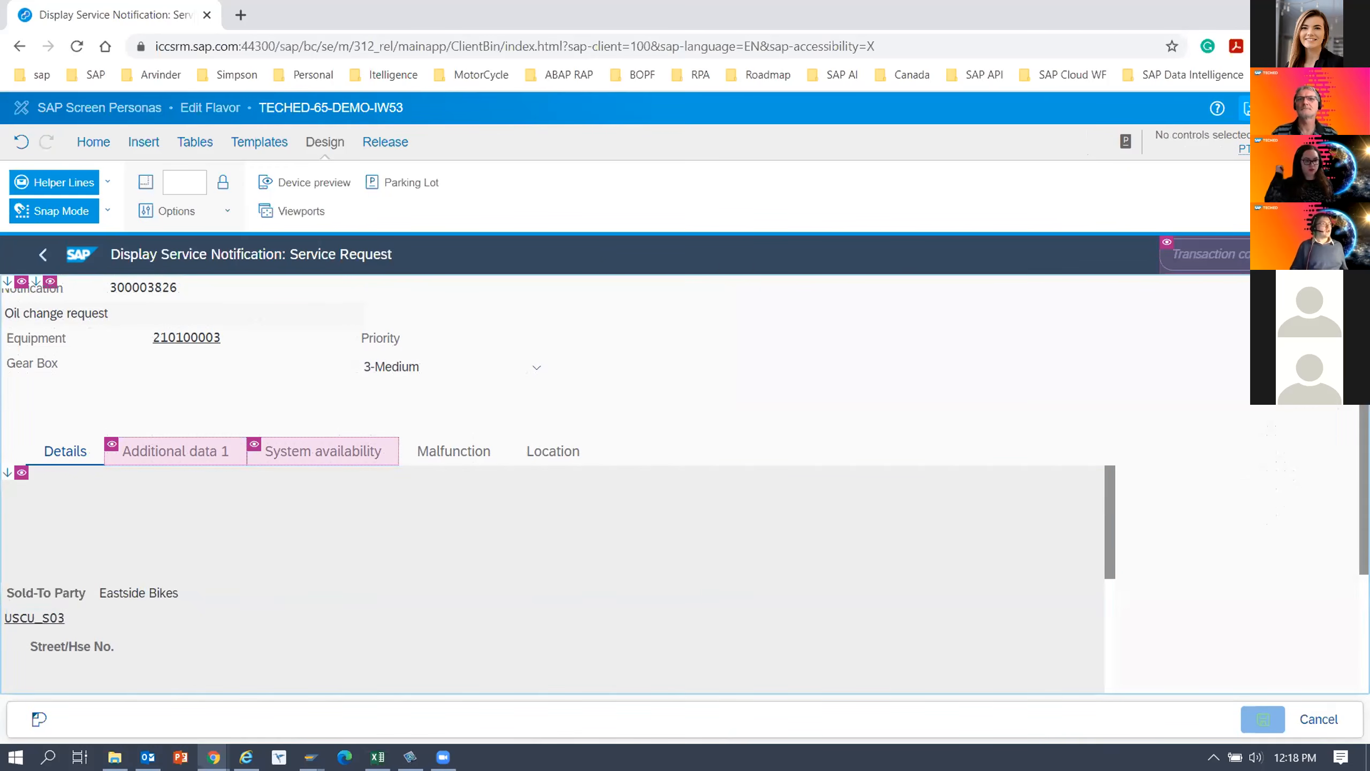
Left-align the Sold-To Party label, its account number field, the Street/Hse No. and Location labels and the city field on the Details tab.
scroll(1254, 465, "down", 1)
left_click(69, 612)
left_click(69, 611, "ctrl")
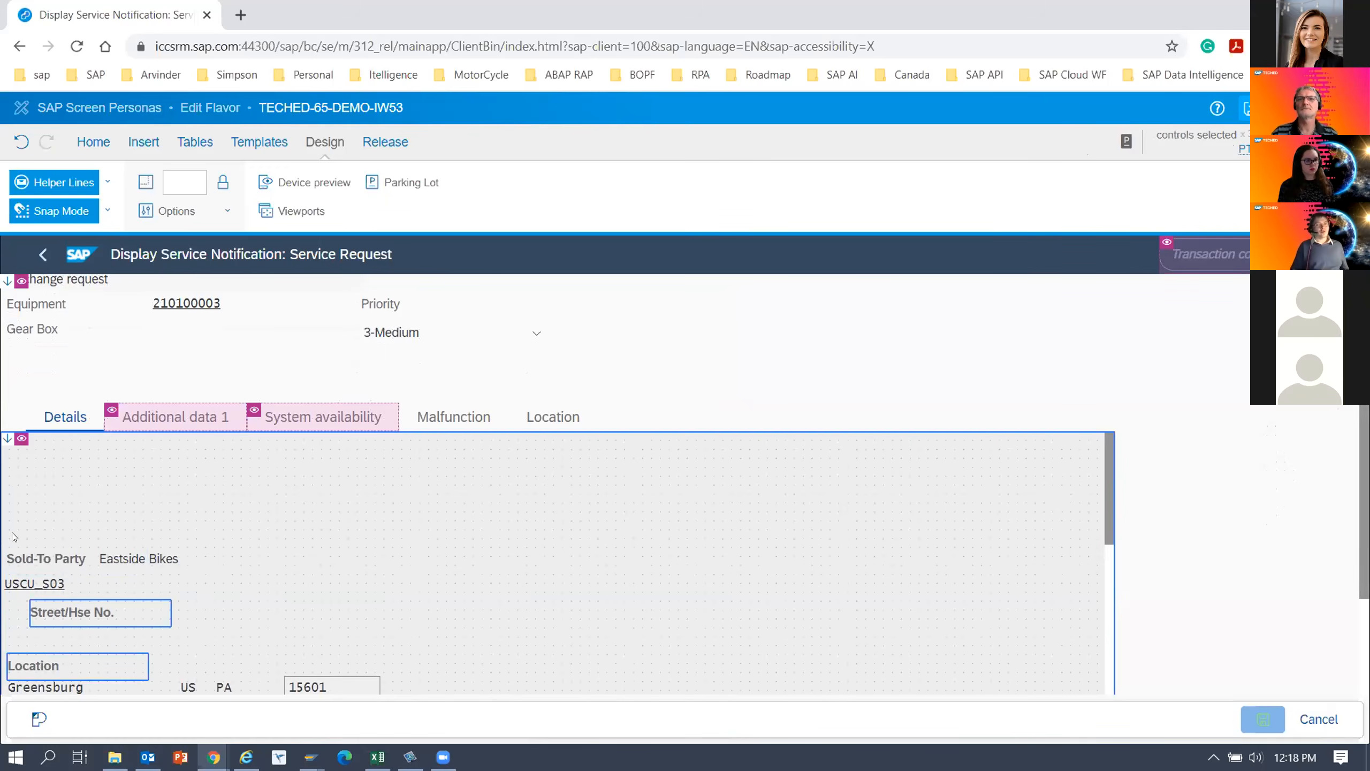
left_click(39, 581)
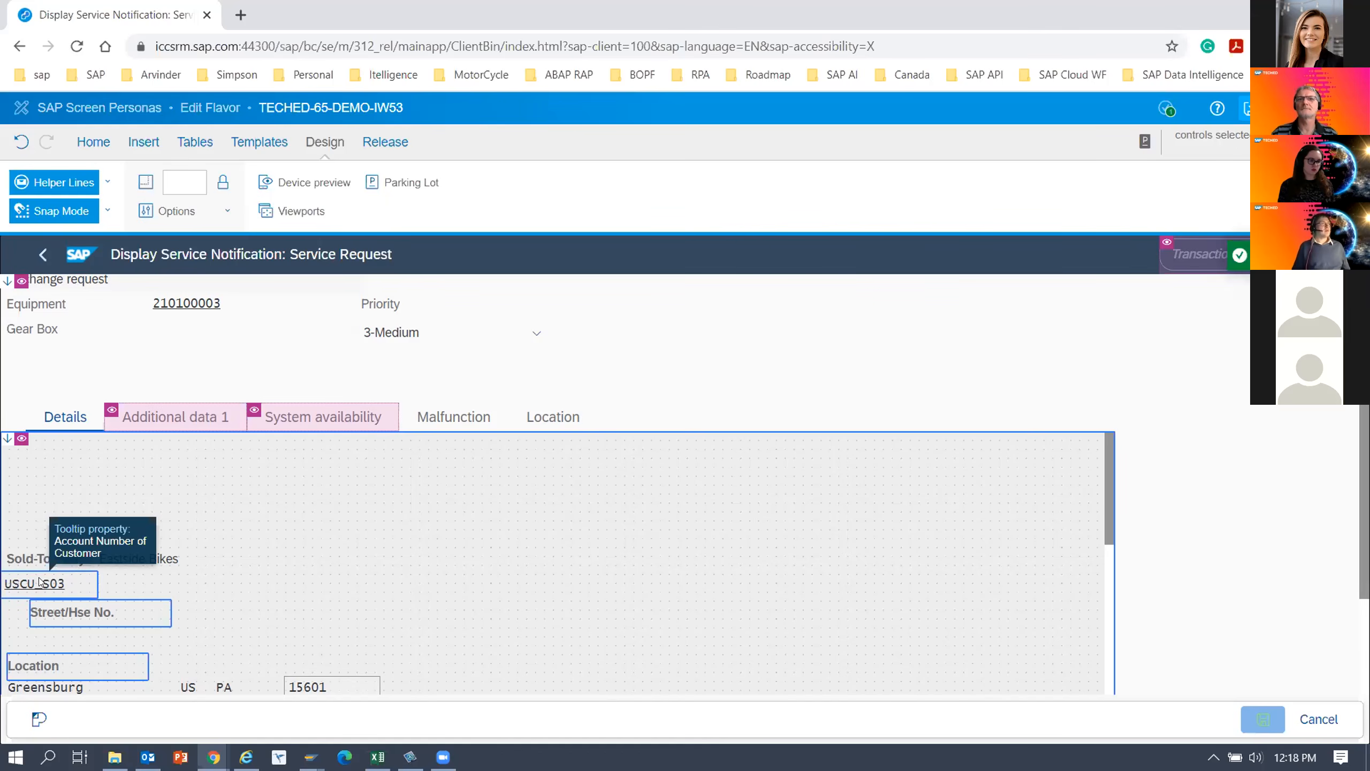
mouse_move(1107, 474)
left_mouse_down()
mouse_move(1111, 517)
mouse_move(1106, 485)
left_mouse_up()
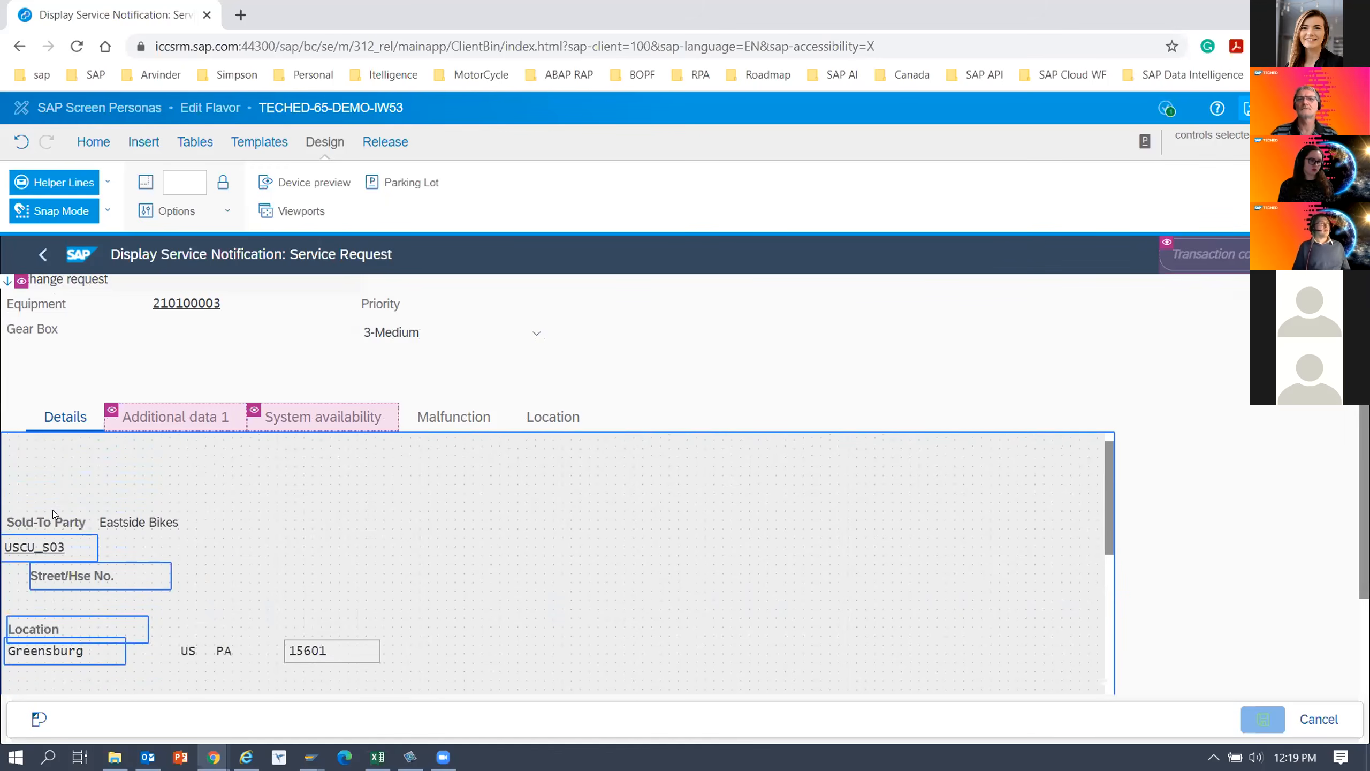
left_click(55, 521)
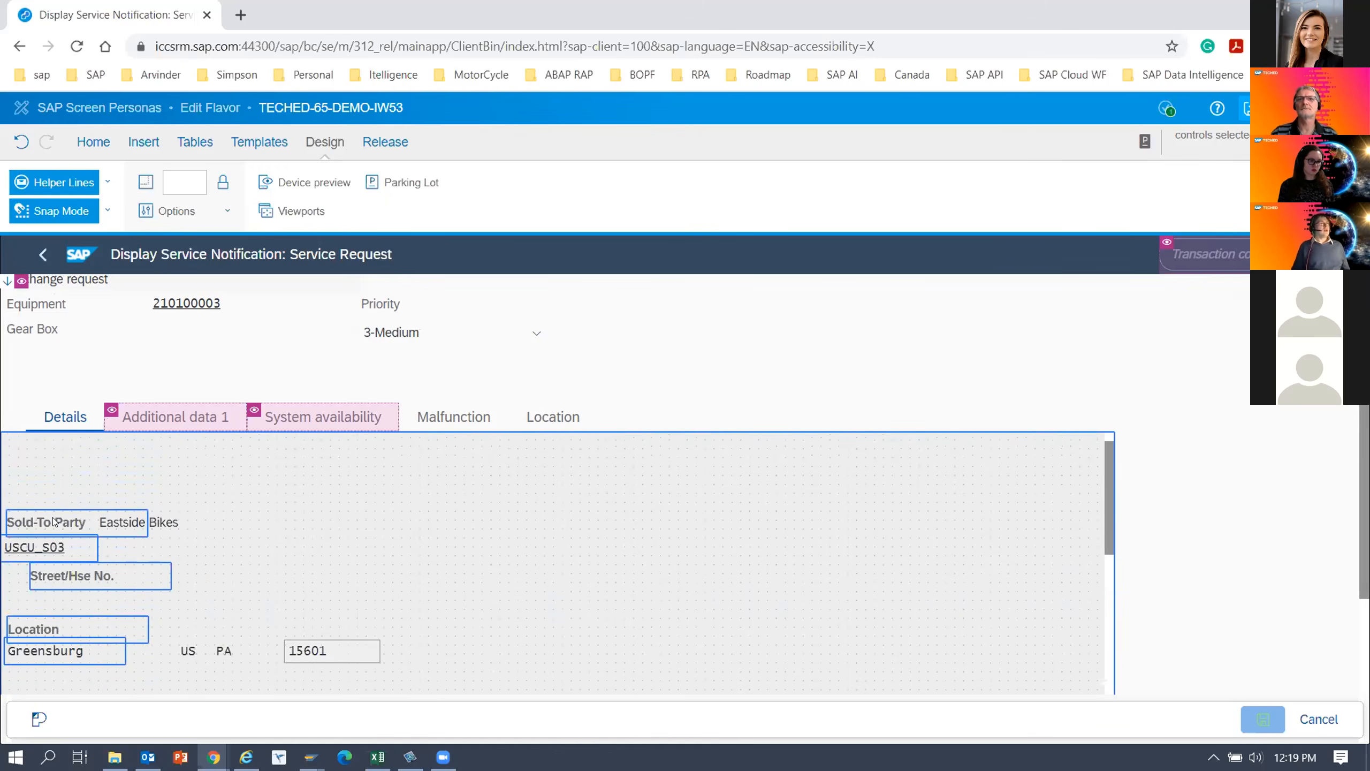
left_click(87, 144)
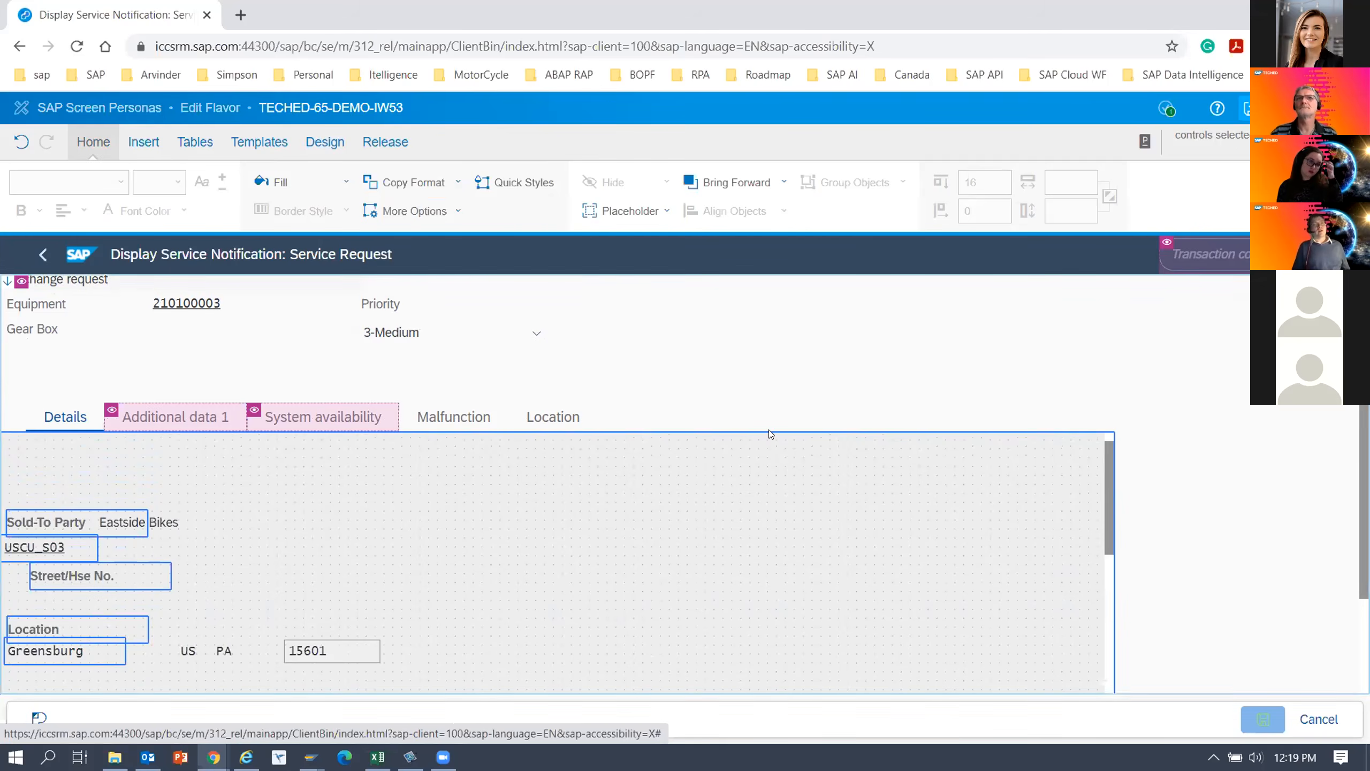
left_click(778, 448)
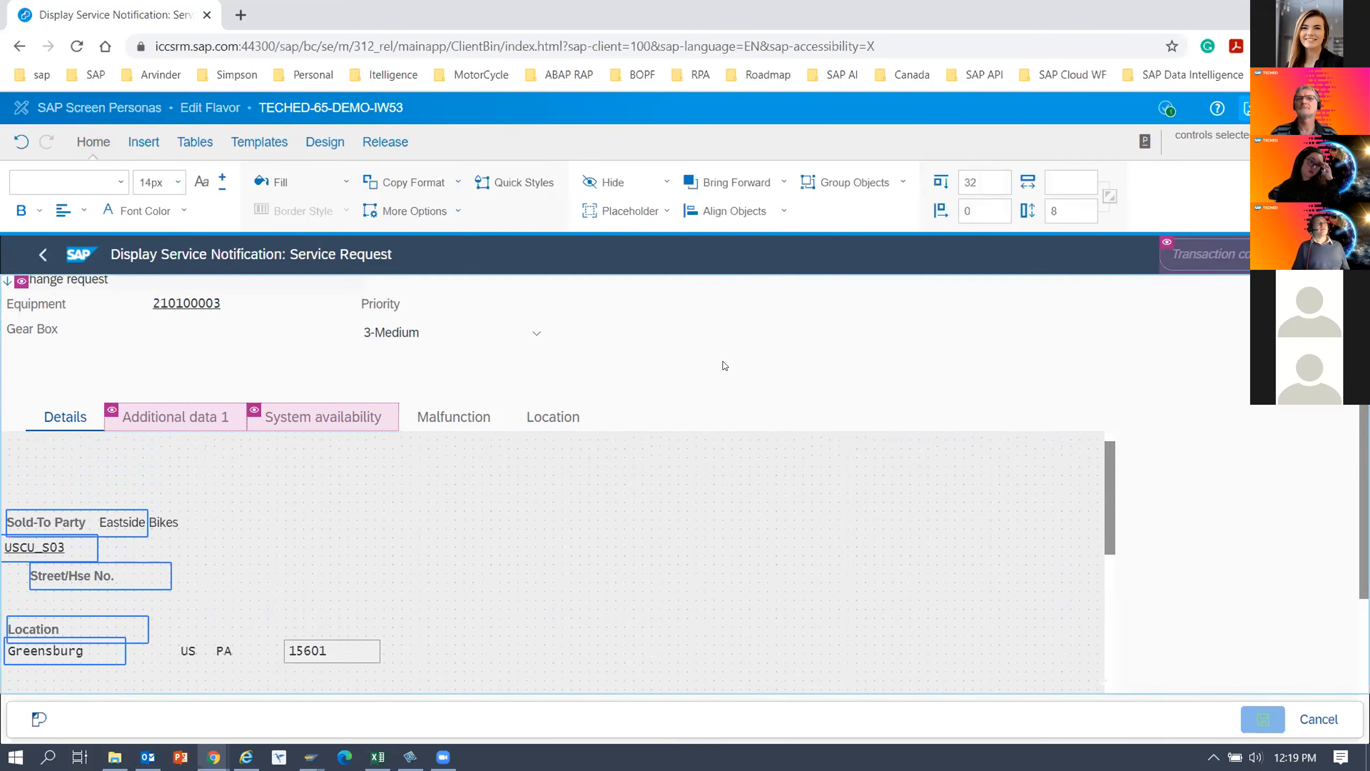
left_click(783, 212)
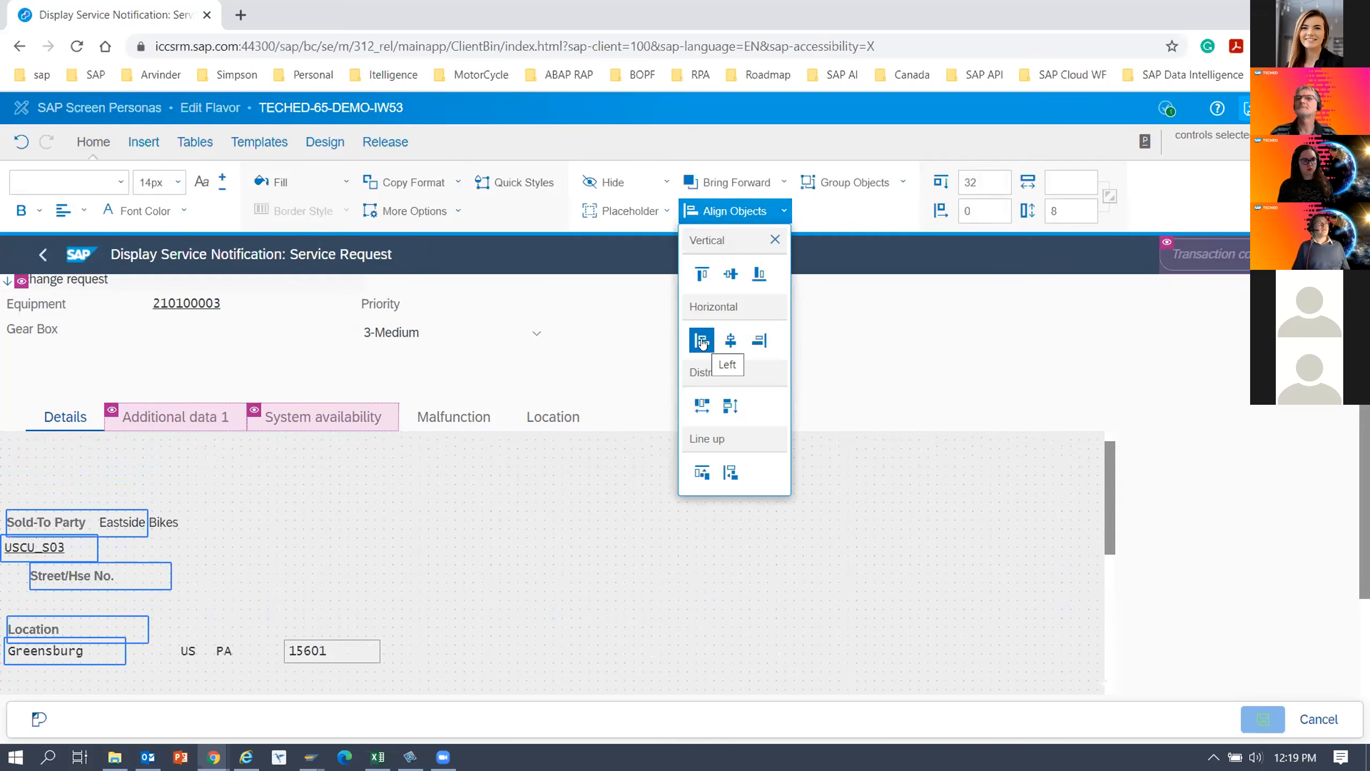
left_click(701, 340)
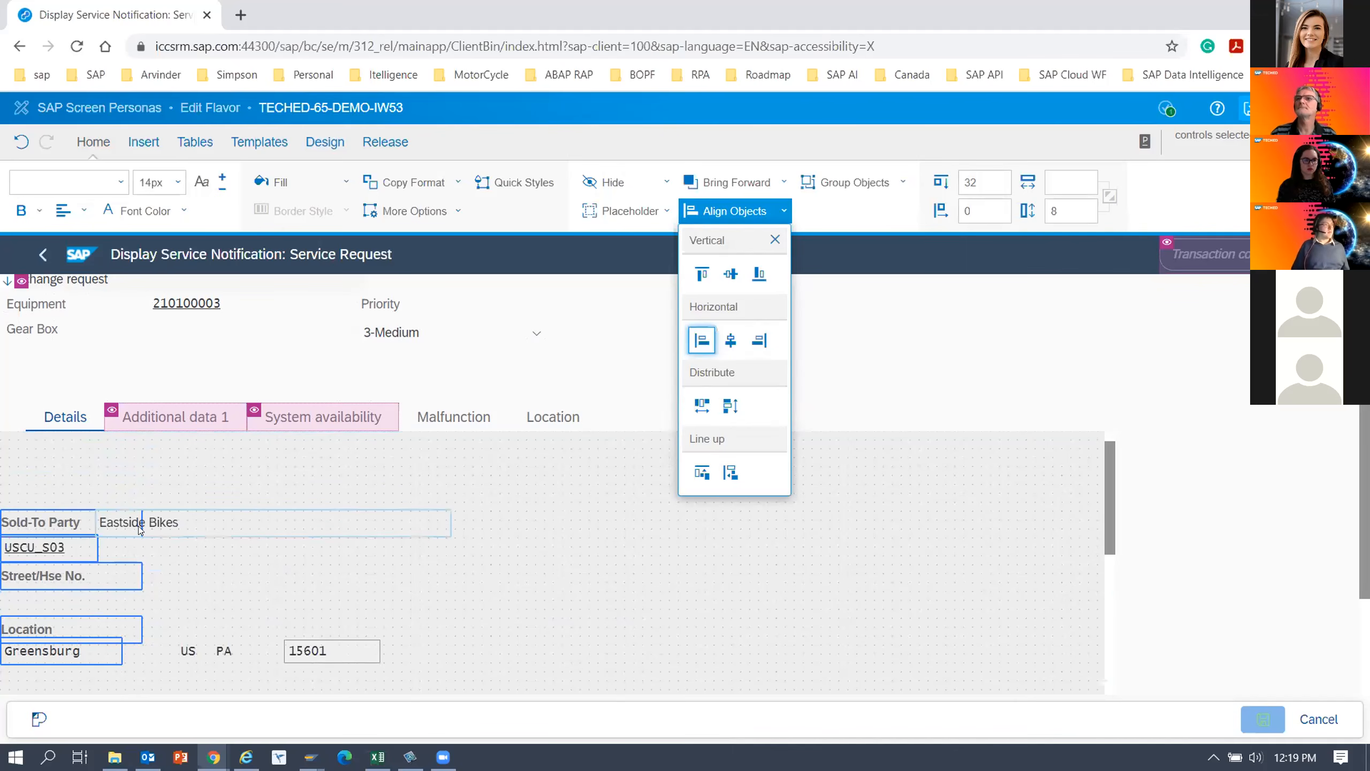
left_click(180, 525)
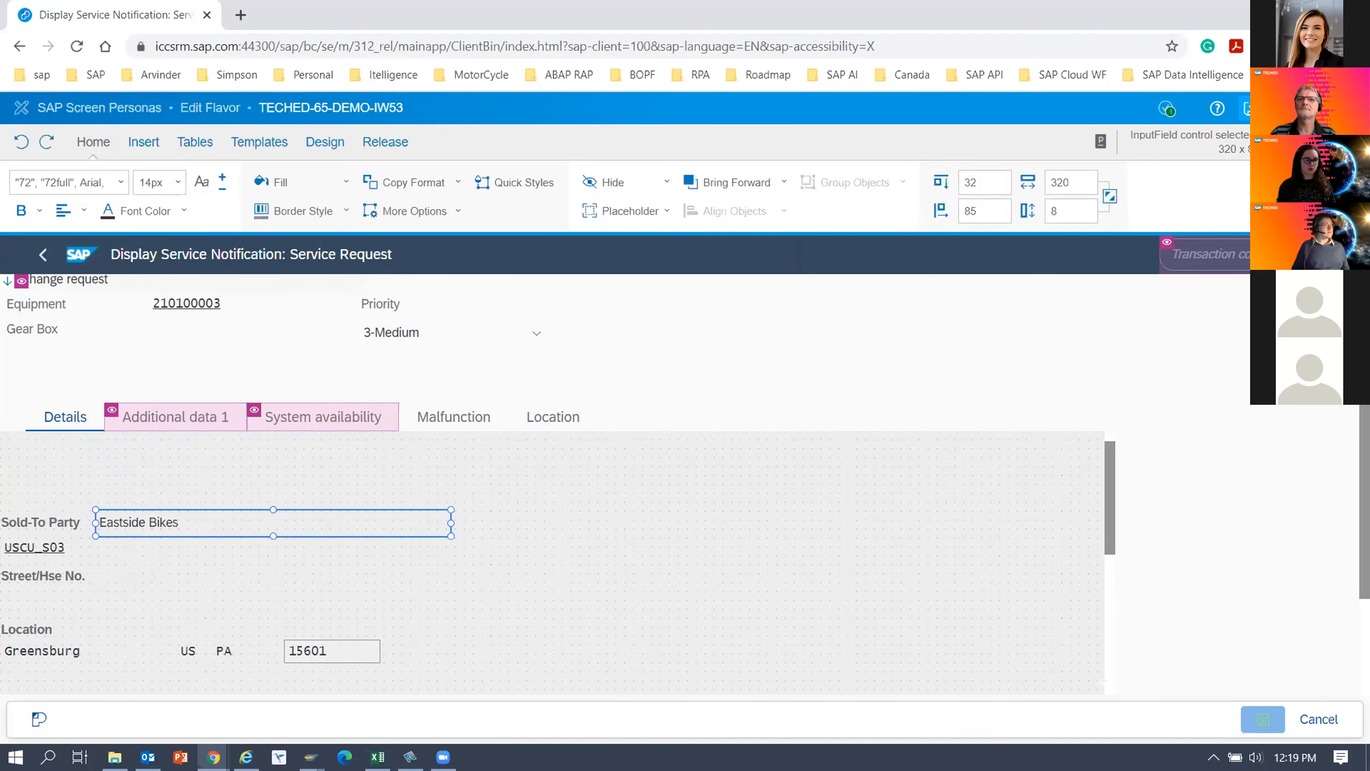
left_click(30, 554)
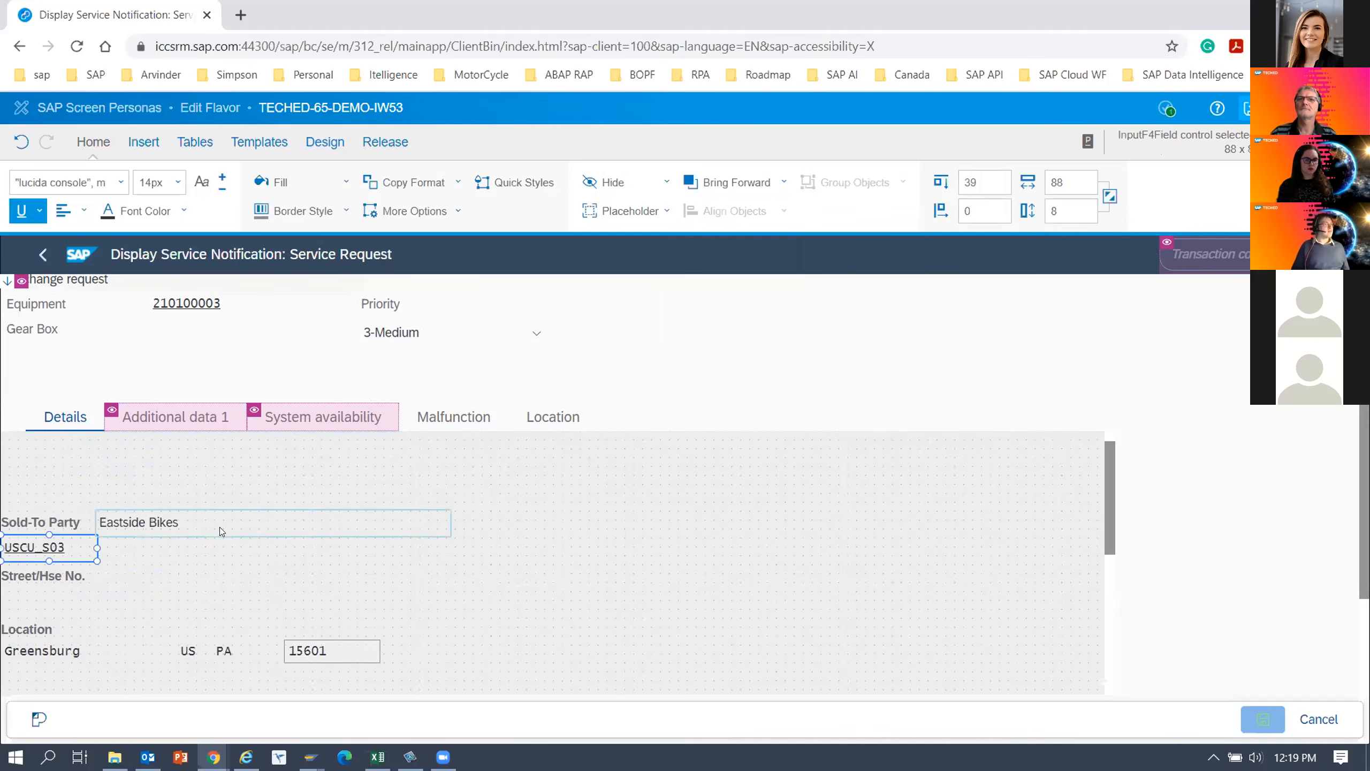
scroll(199, 586, "down", 2)
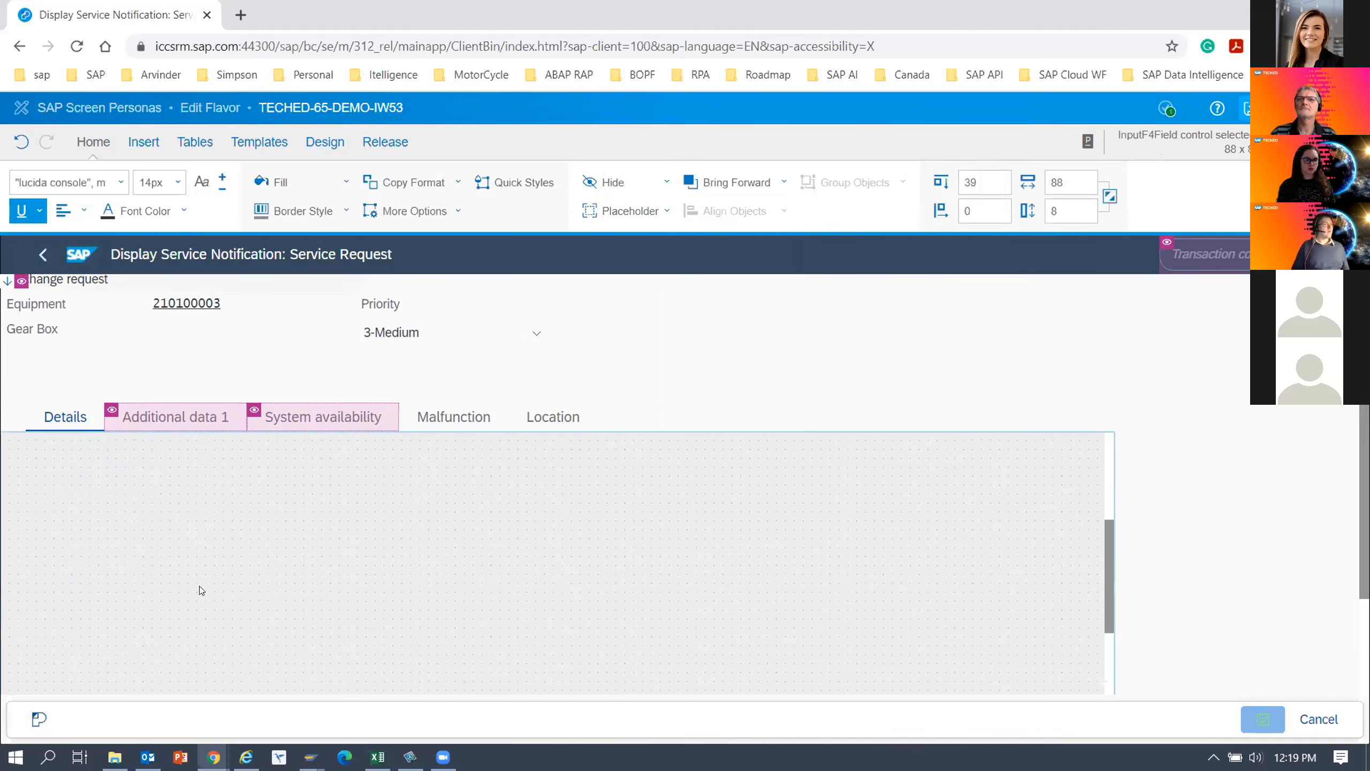
scroll(199, 585, "up", 2)
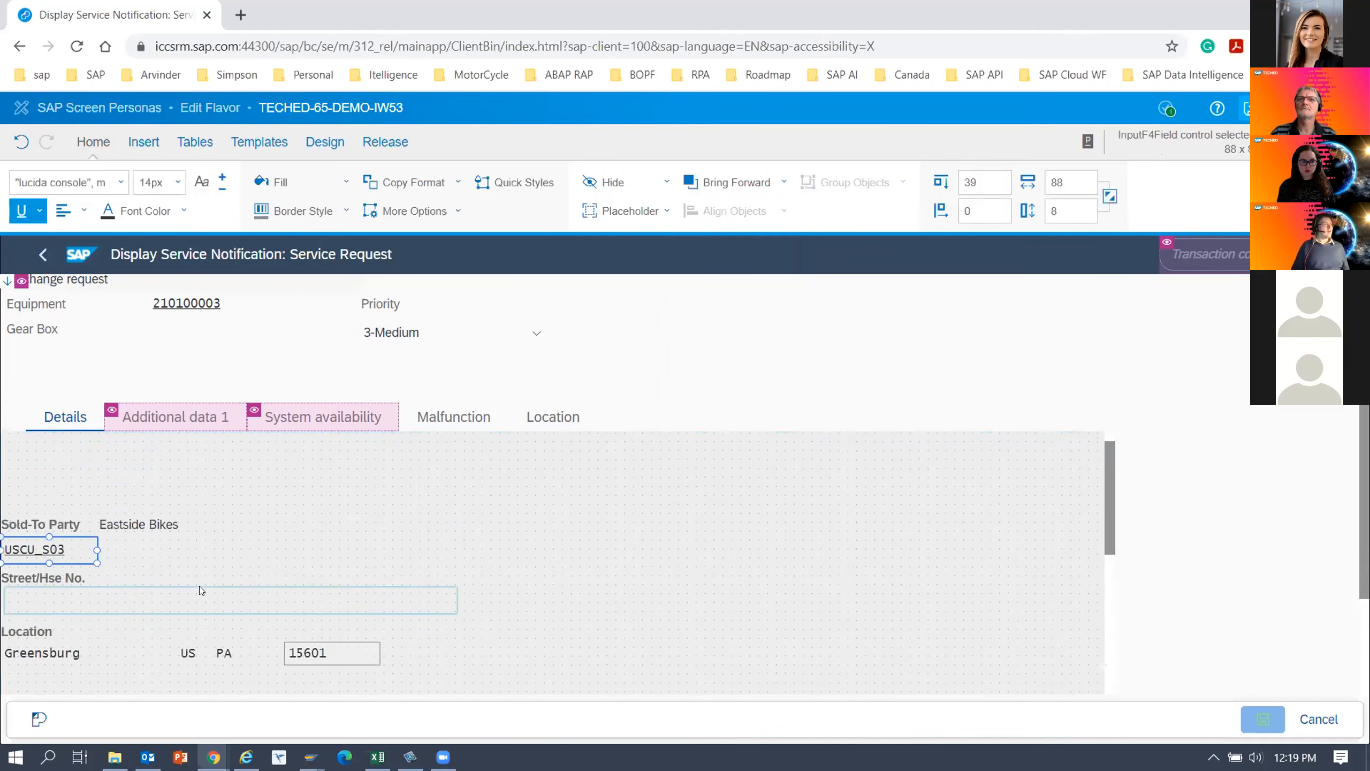
scroll(232, 522, "up", 1)
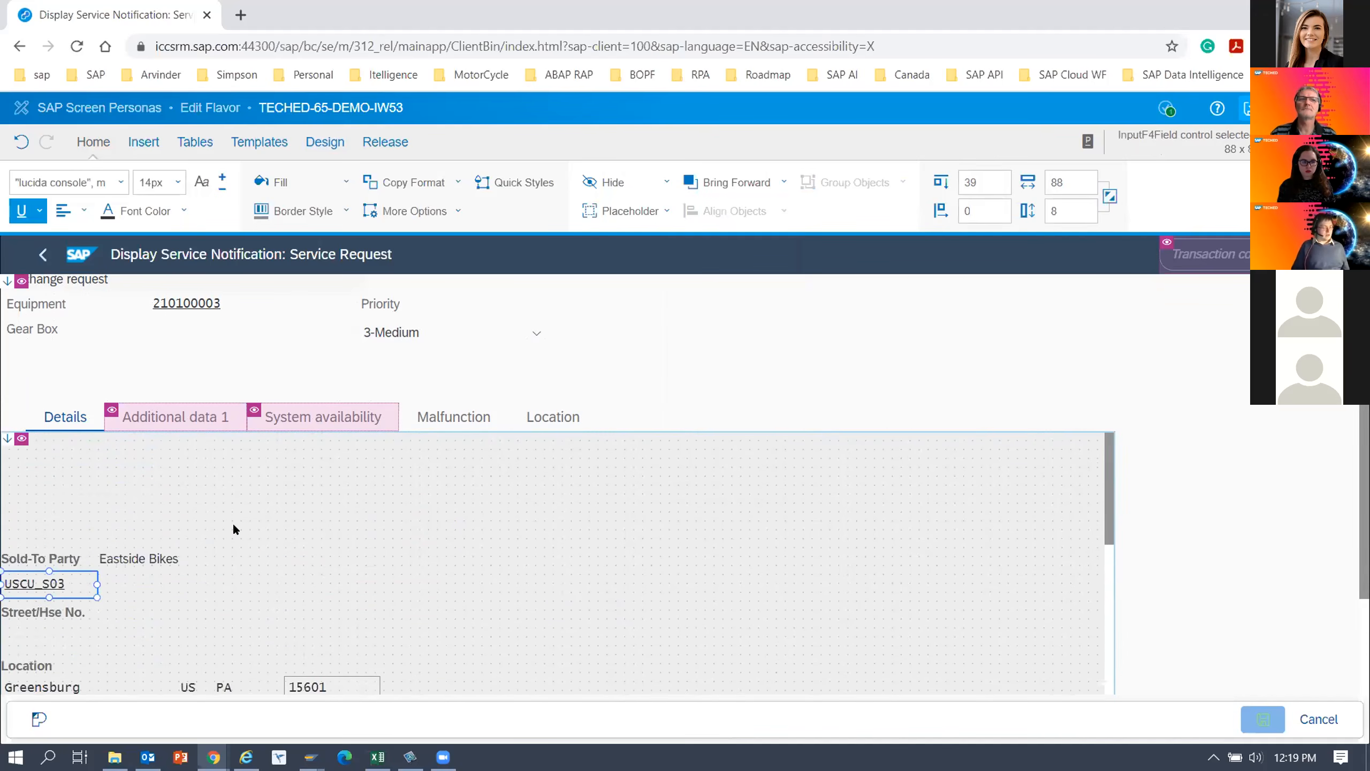
scroll(233, 522, "down", 2)
scroll(232, 529, "up", 2)
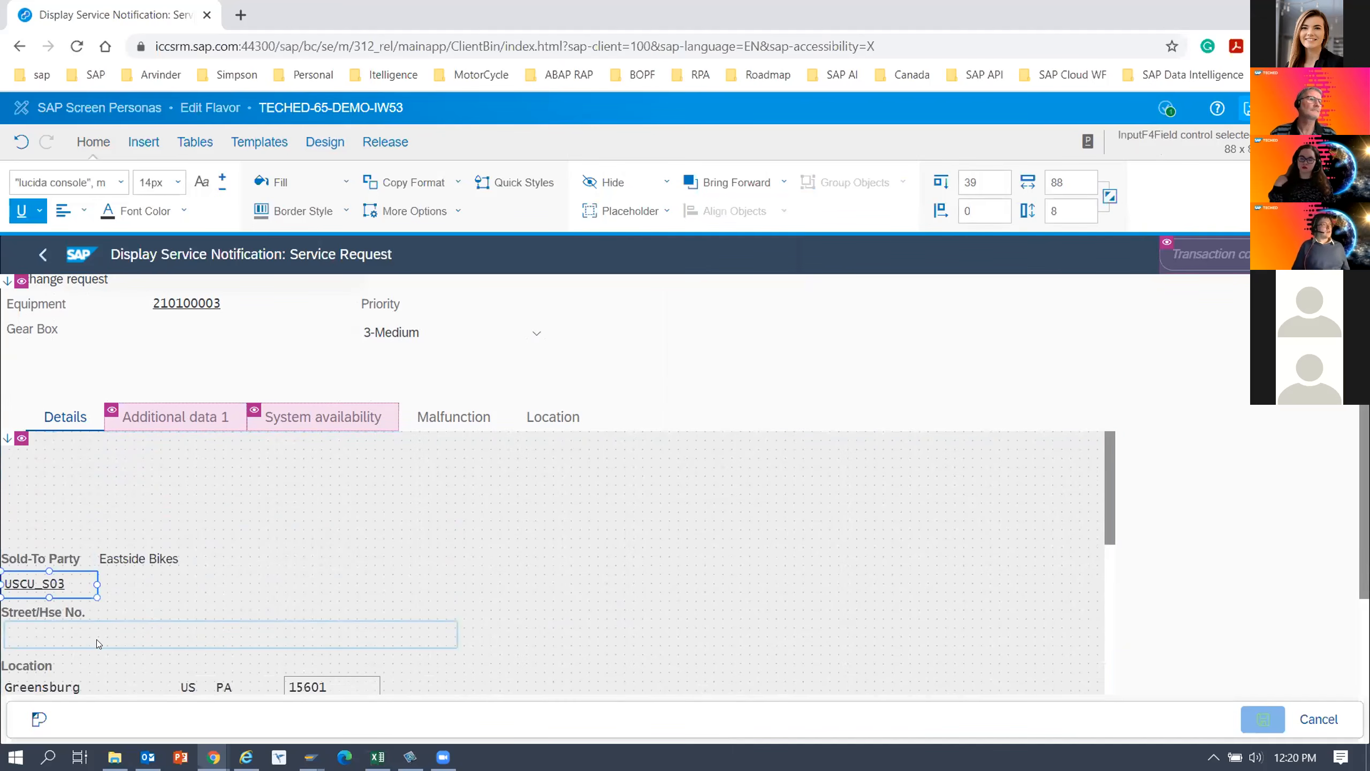
Move the country, region and postal code fields on the Details tab closer to the city field.
scroll(96, 639, "down", 3)
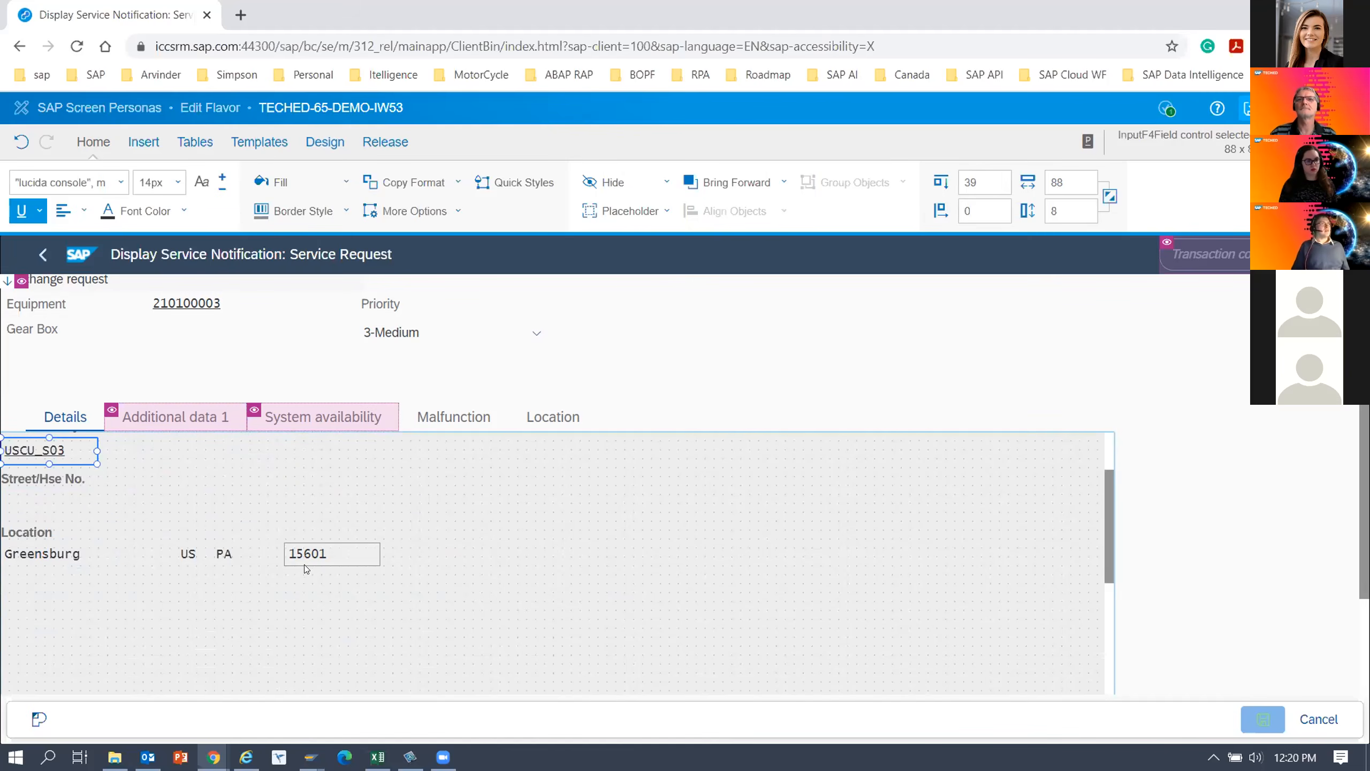
left_click(188, 556)
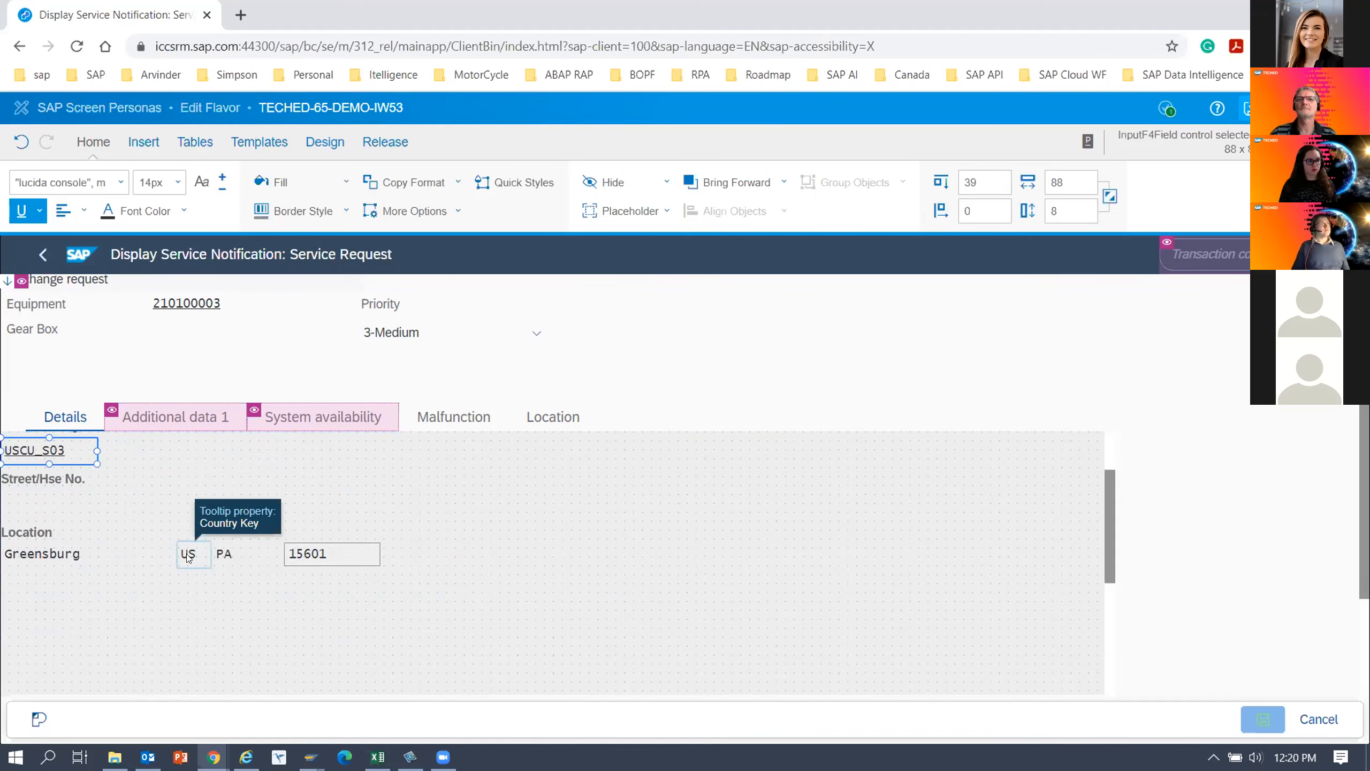
left_click(224, 554, "ctrl")
left_click(304, 553, "ctrl")
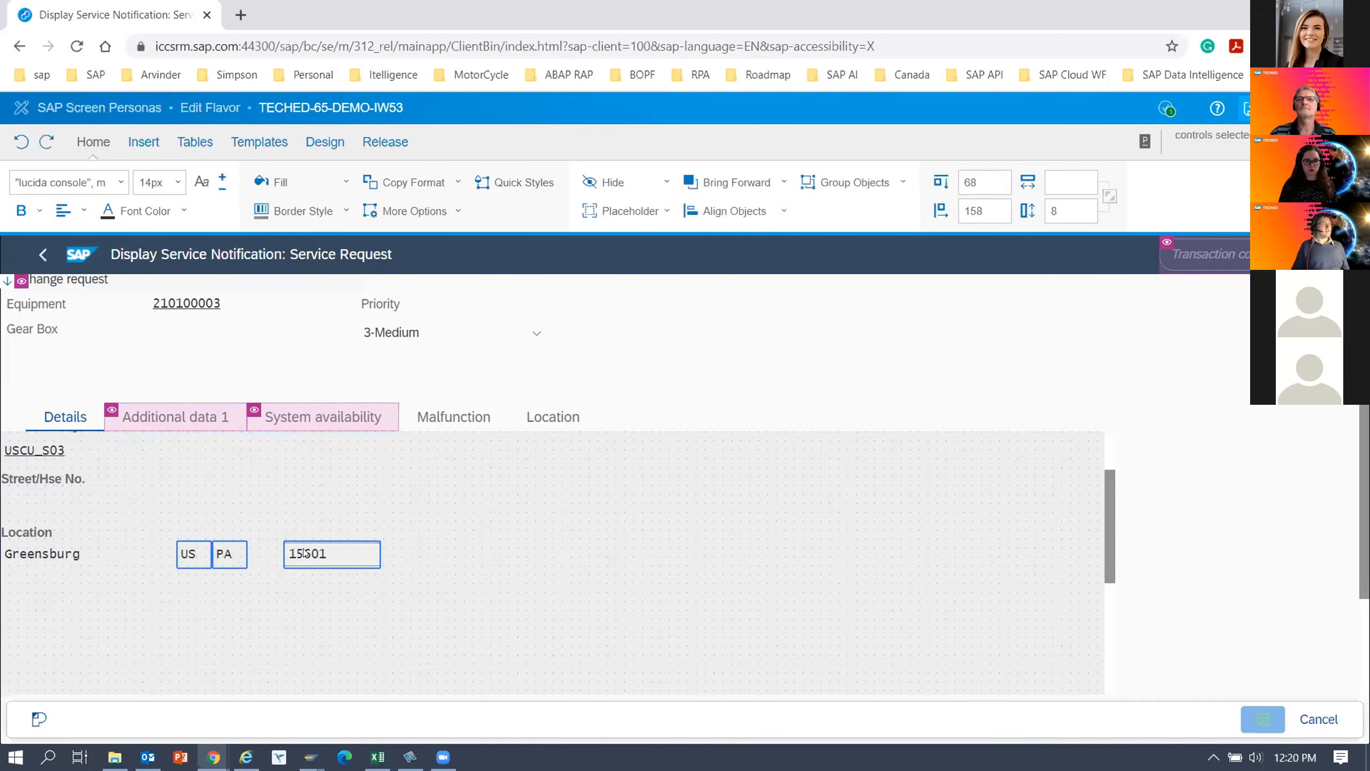
left_click_drag(245, 554, 218, 576)
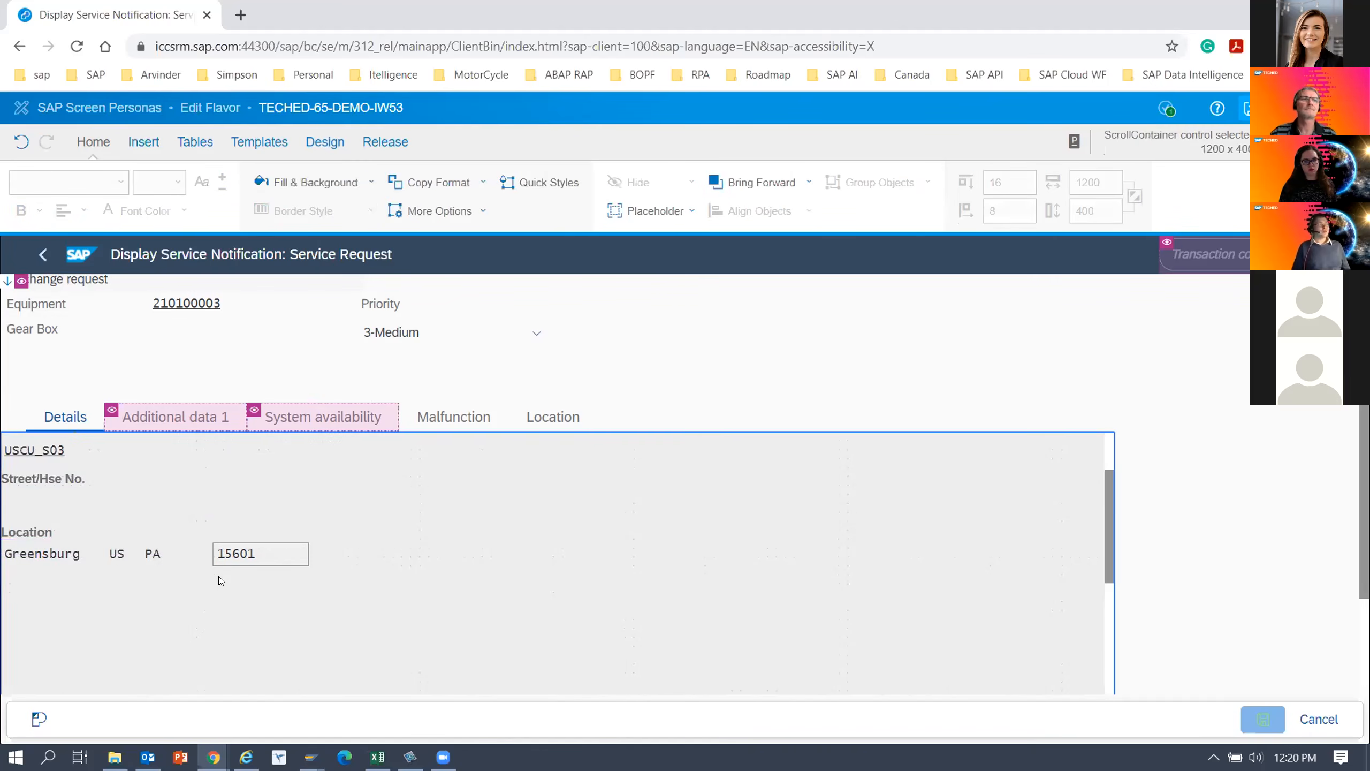
Reopen the parking lot and shorten the long text box in it to a height of 24.
scroll(216, 621, "up", 2)
scroll(216, 622, "down", 2)
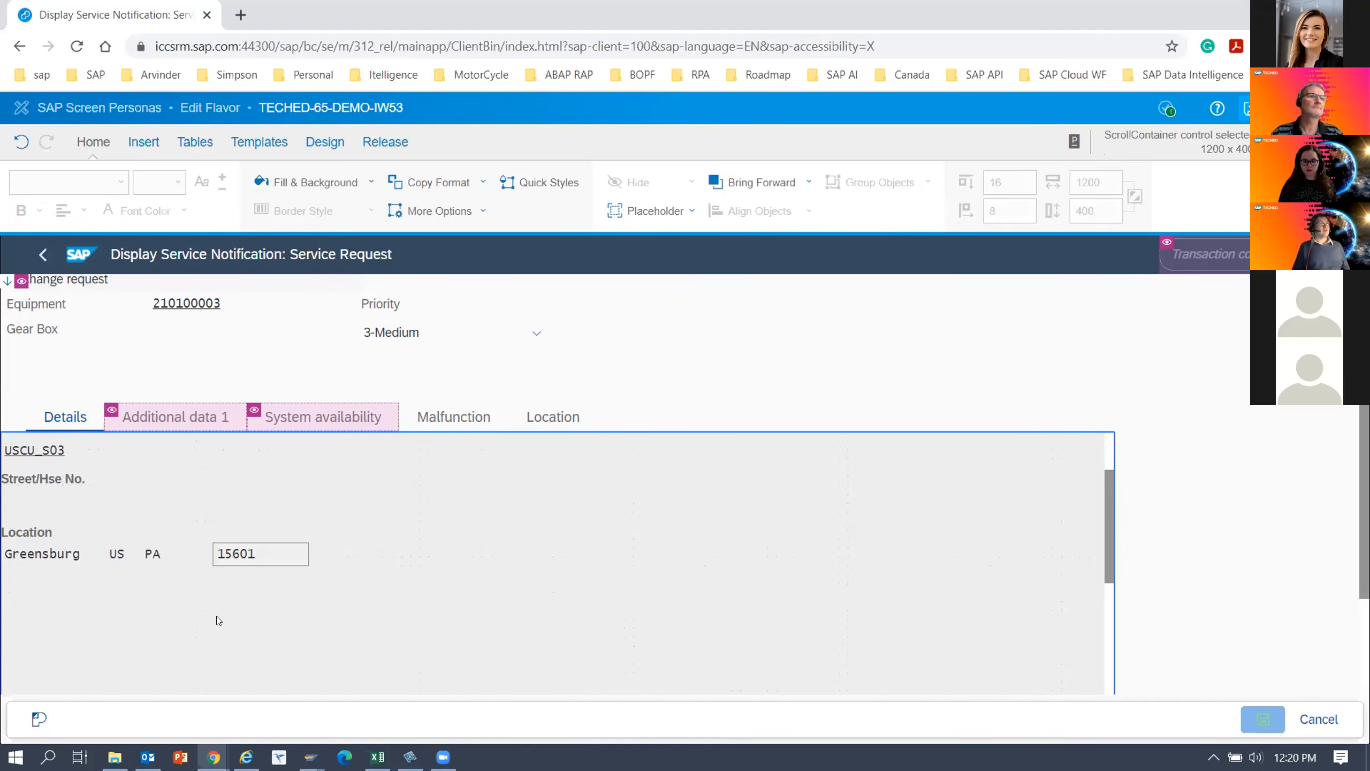
scroll(216, 619, "up", 2)
scroll(216, 616, "up", 1)
scroll(215, 612, "down", 2)
scroll(215, 613, "up", 2)
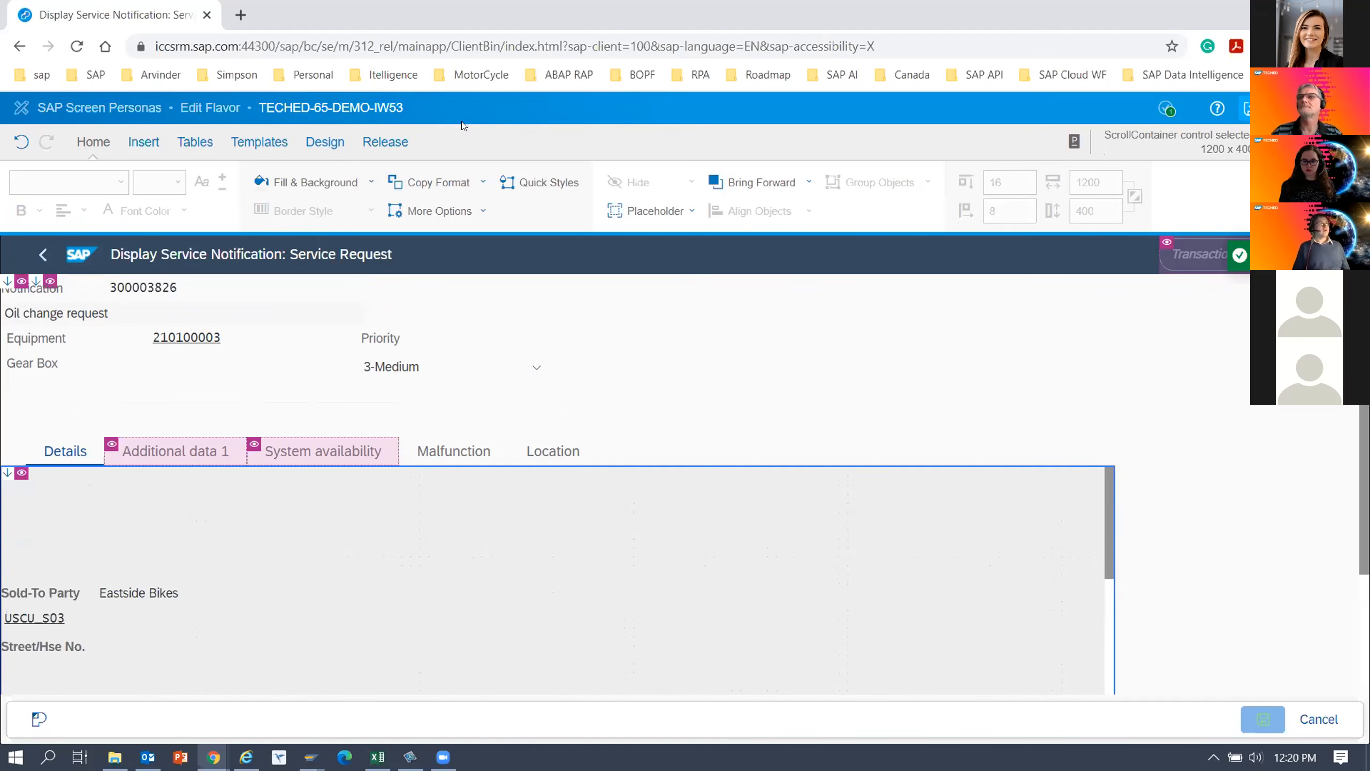
left_click(341, 142)
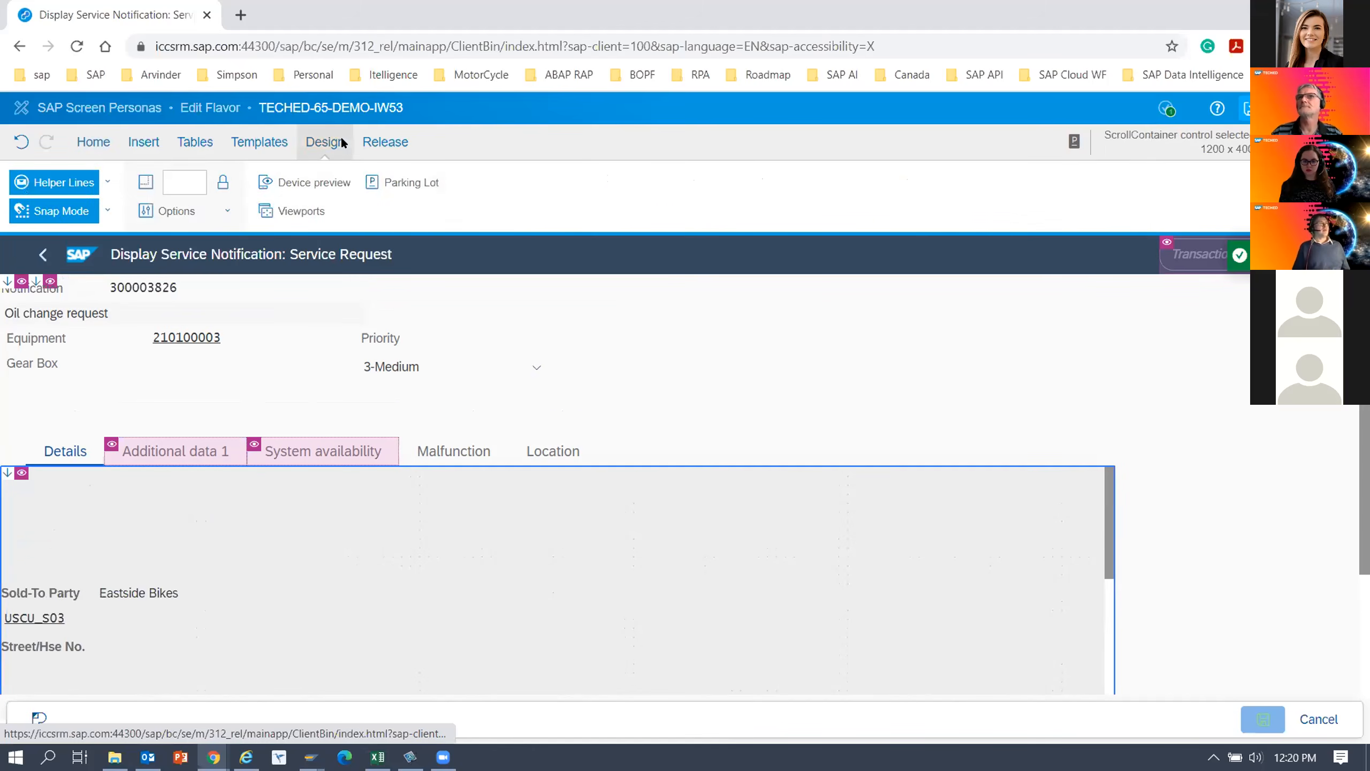
left_click(450, 189)
left_click(901, 520)
left_click_drag(944, 526, 944, 440)
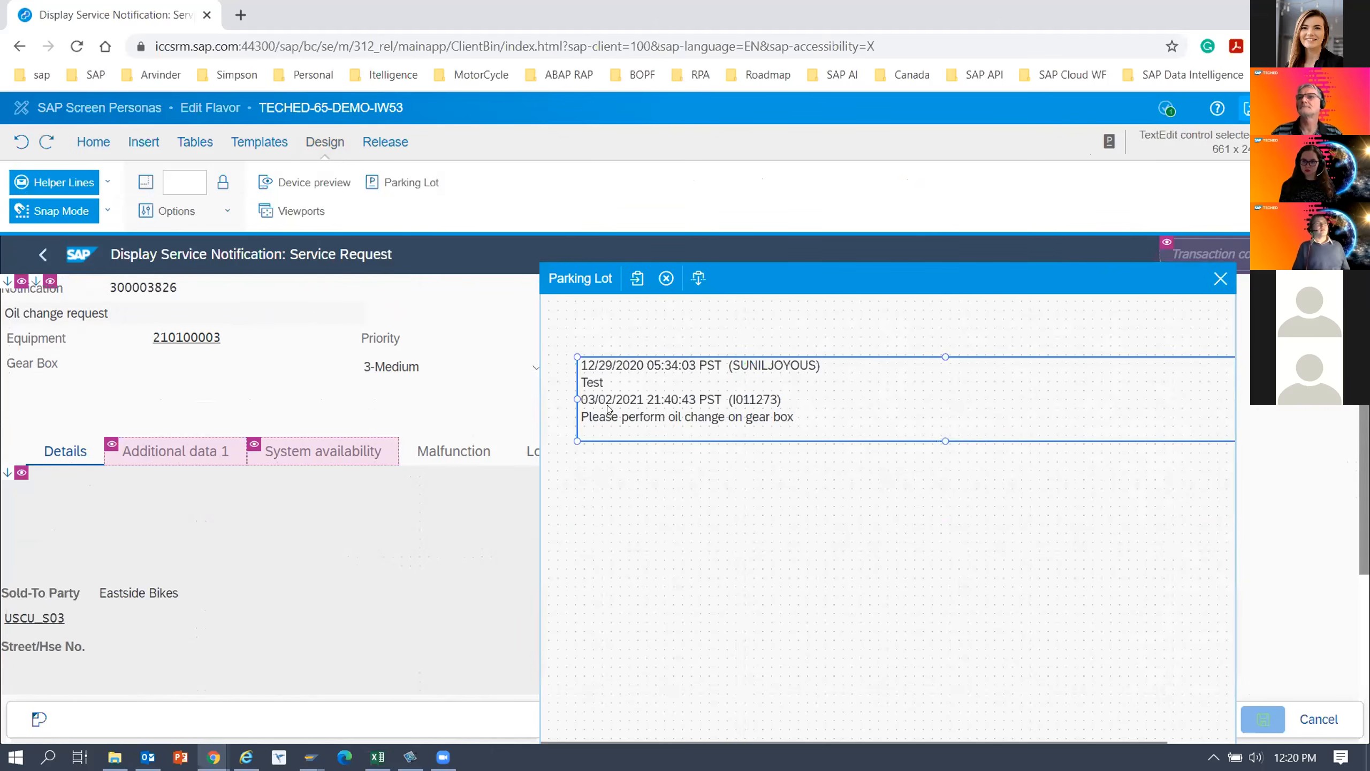
Narrow the long text box to a width of 468 and reposition it so it fits fully inside the parking lot.
left_click_drag(954, 270, 954, 263)
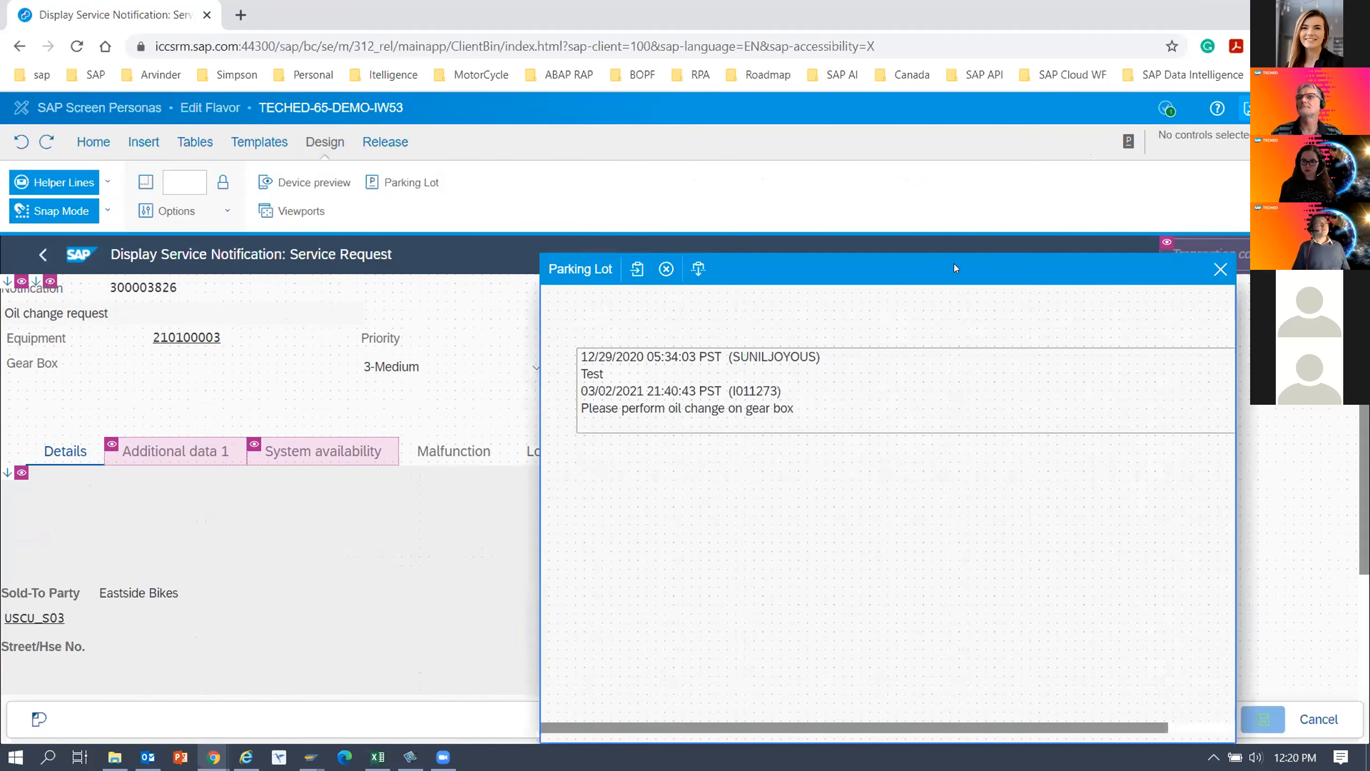
left_click_drag(1007, 734, 1146, 729)
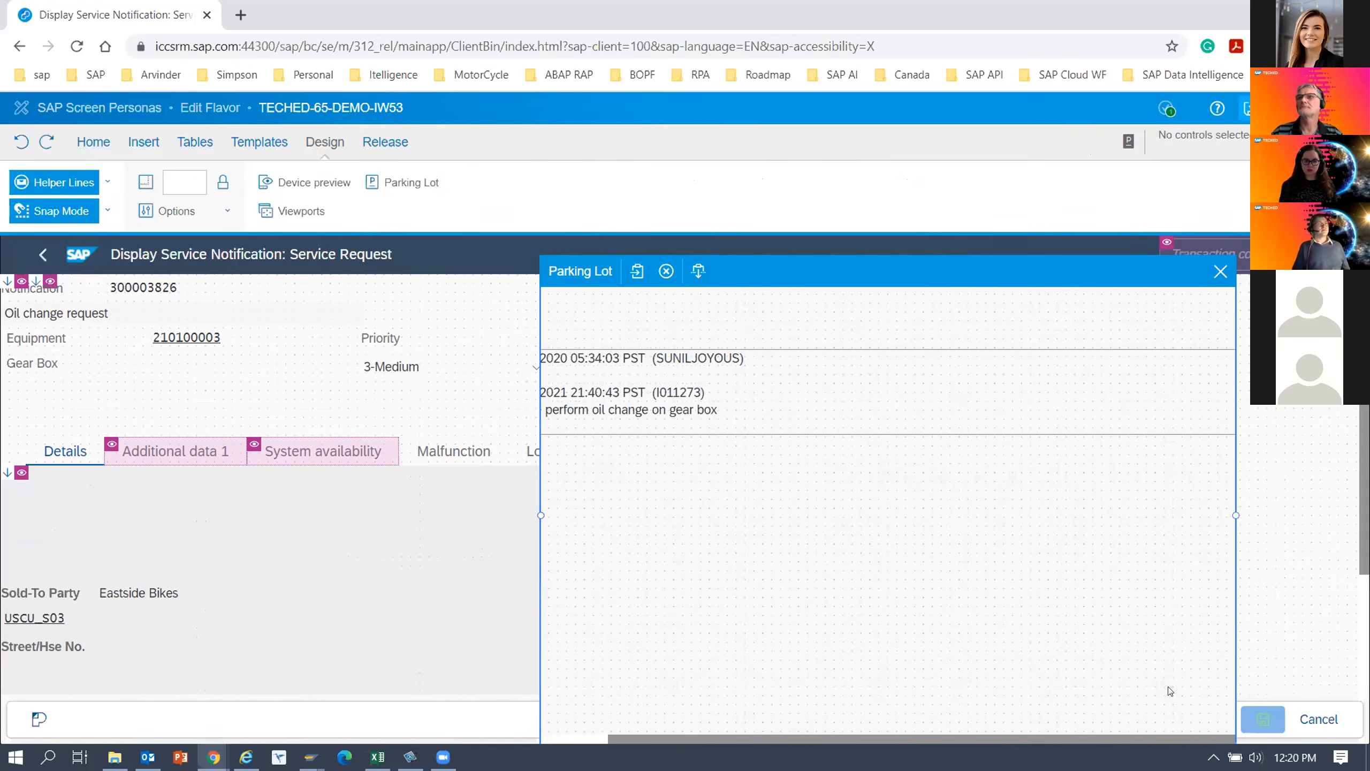
left_click_drag(1158, 430, 509, 413)
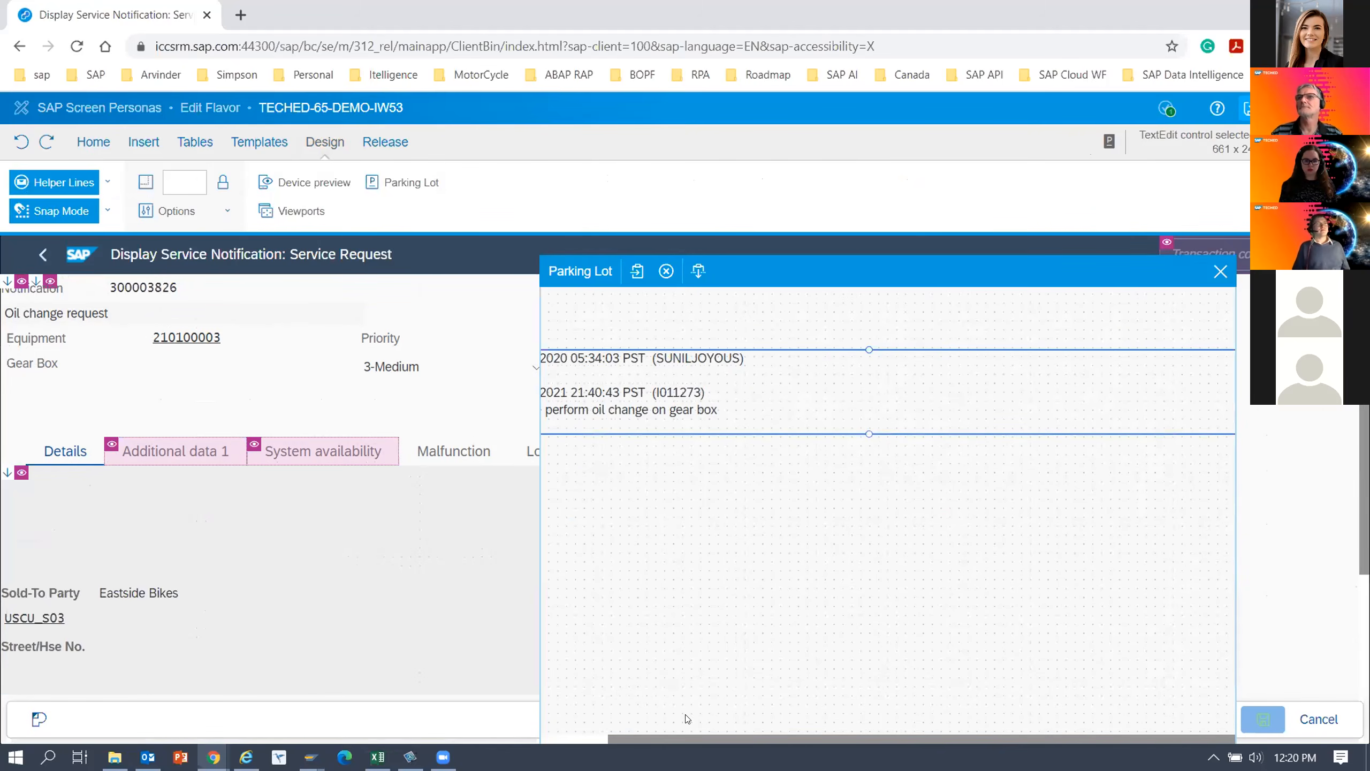
left_click_drag(685, 734, 566, 700)
left_click_drag(572, 389, 792, 396)
left_click_drag(873, 342, 670, 318)
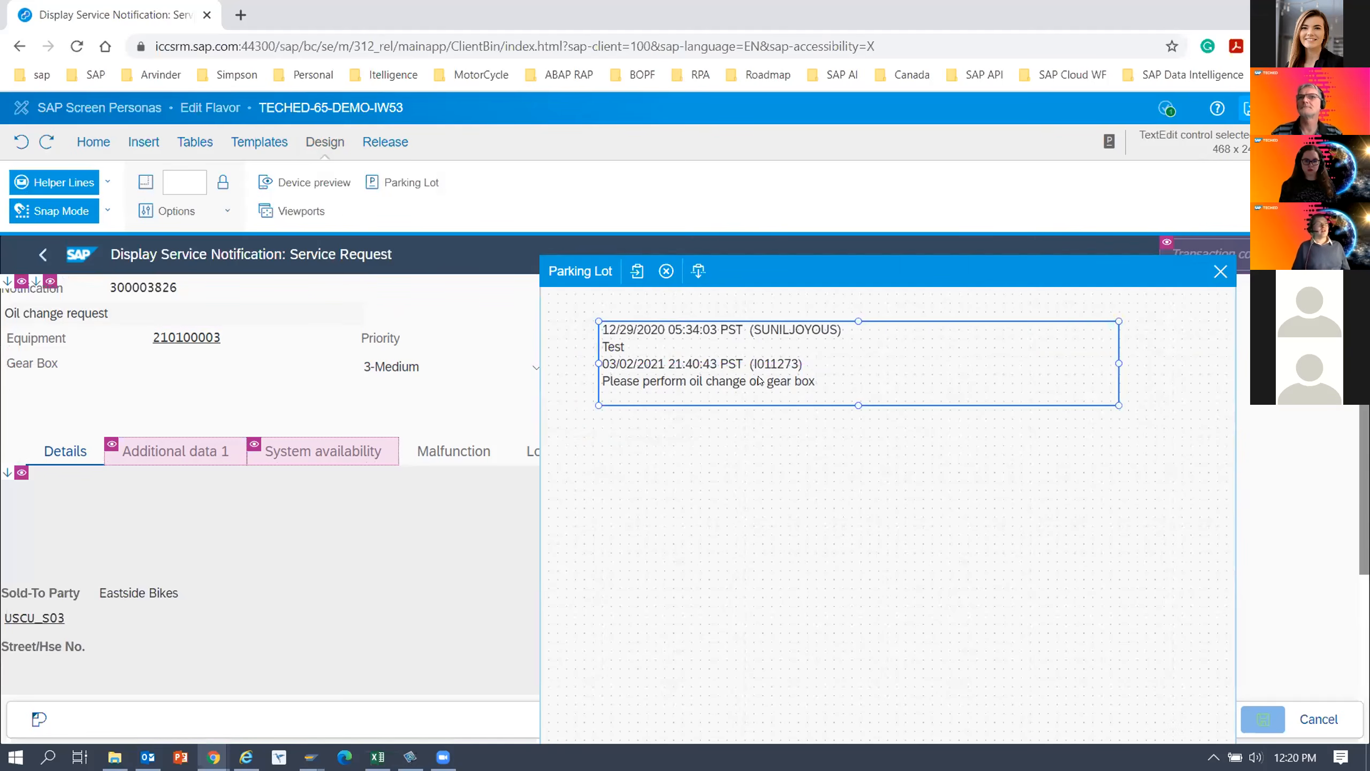
Place the long text box from the parking lot on the Details tab above the Sold-To Party label and close the parking lot.
left_click_drag(728, 318, 141, 494)
left_click(1220, 270)
left_click(639, 646)
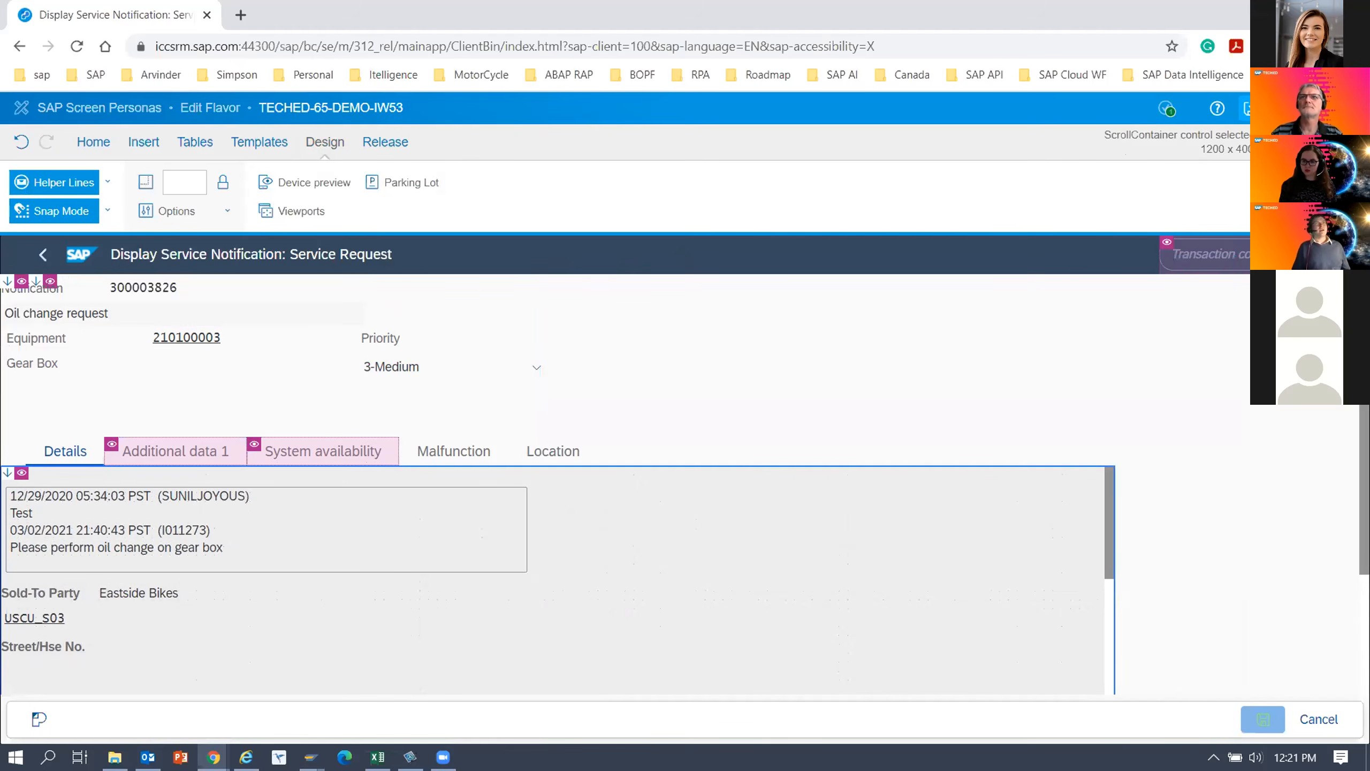
Exit the flavor editor and check the Details, Malfunction and Location tabs in the running flavor for truncated labels and misplaced fields.
left_click(1253, 108)
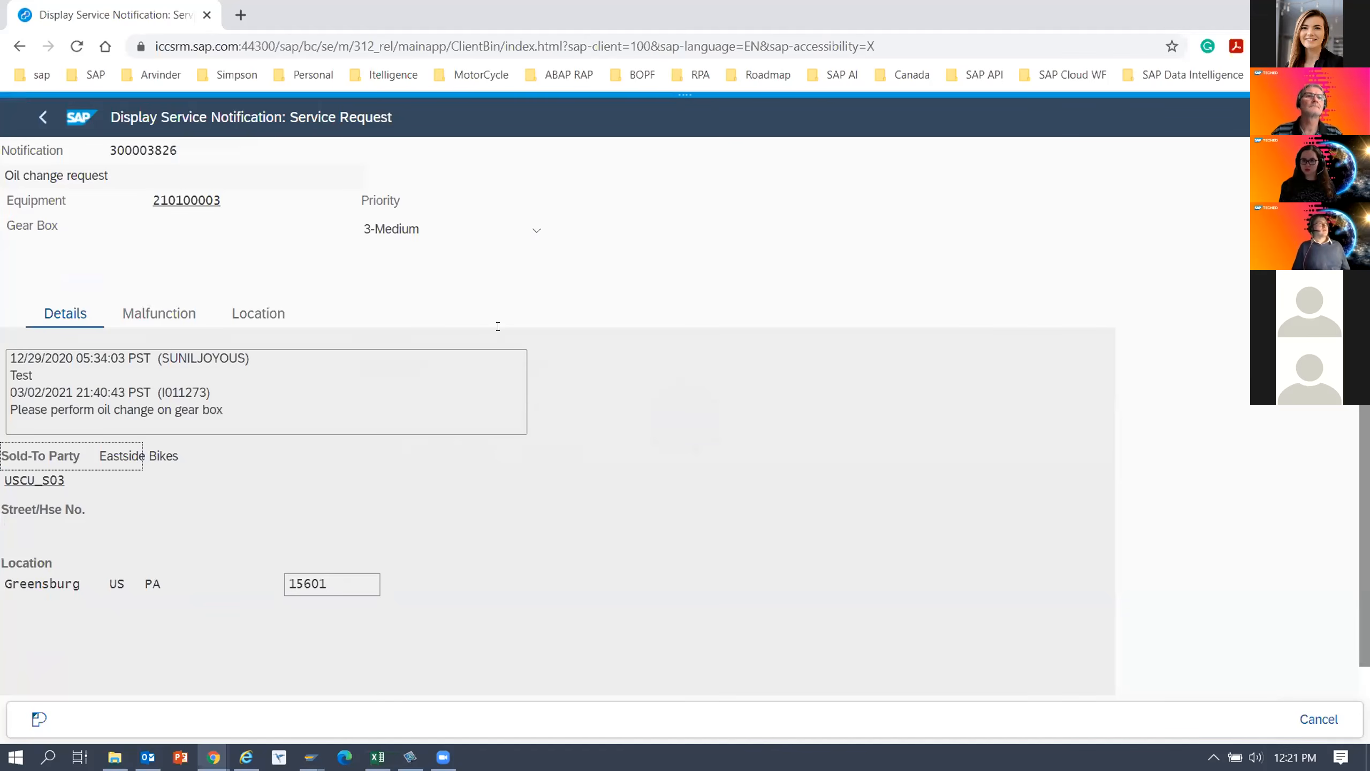
left_click(116, 508)
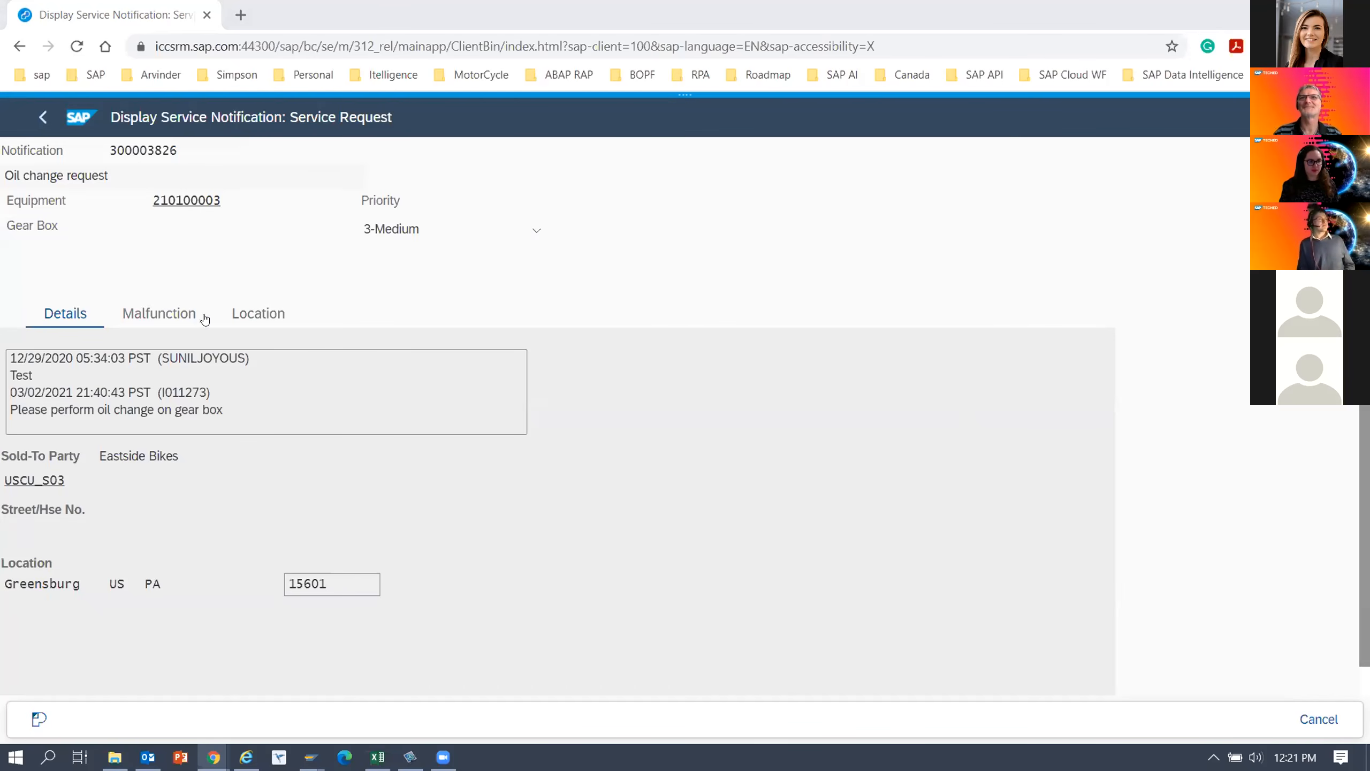
left_click(175, 314)
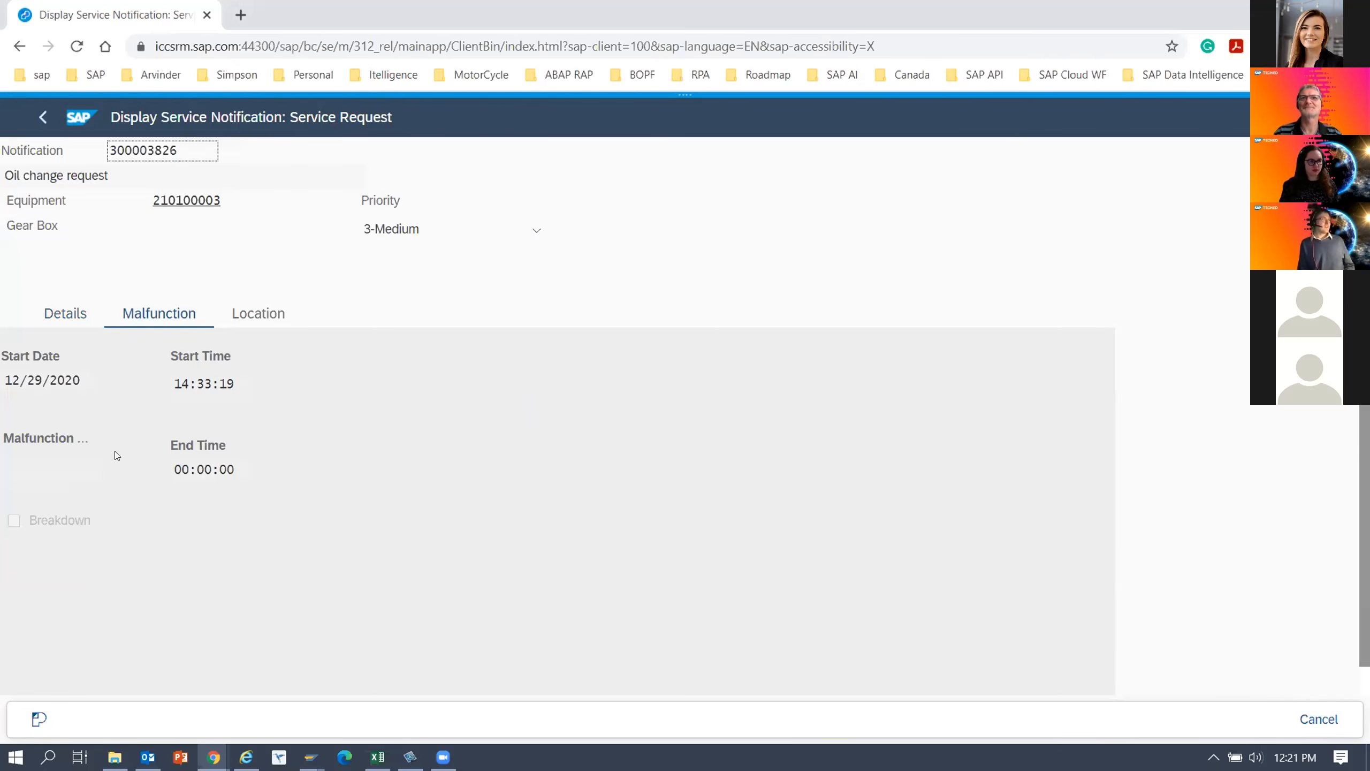
left_click_drag(74, 439, 95, 442)
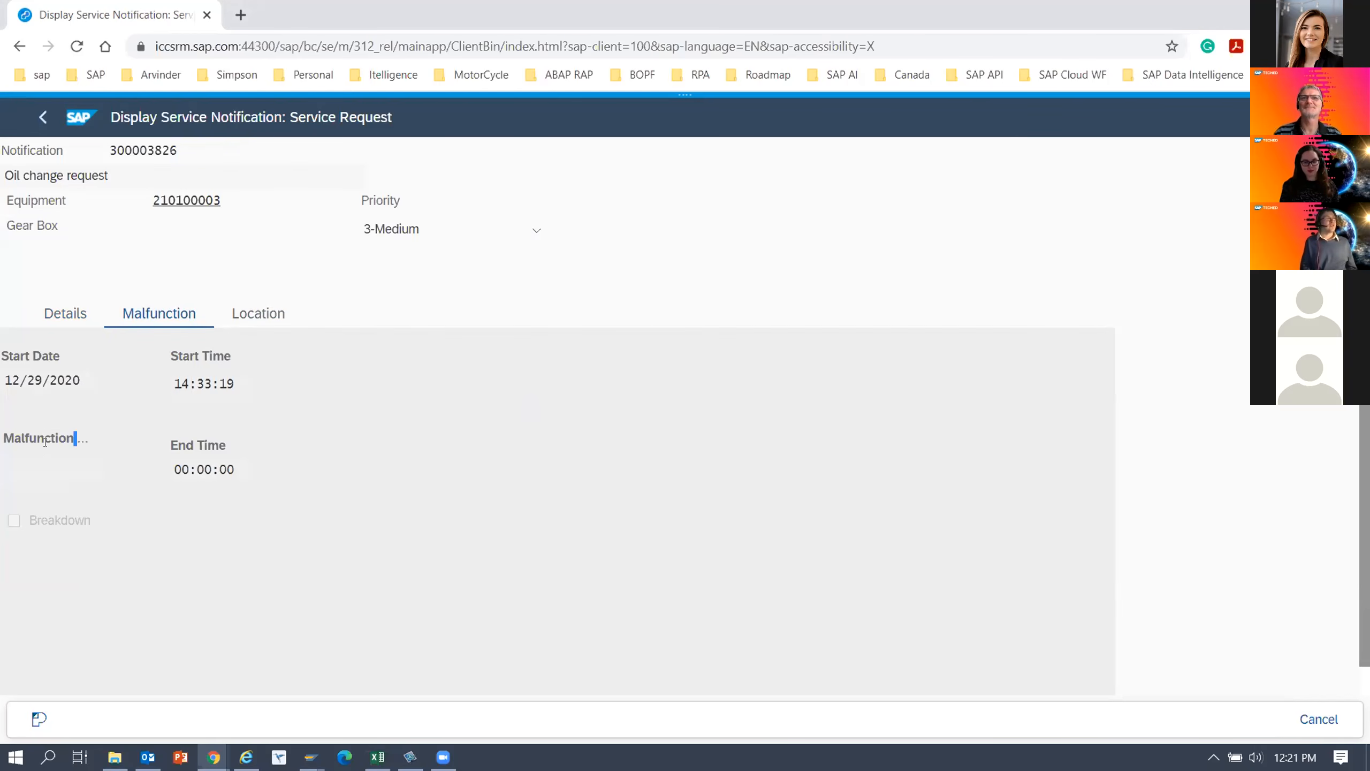
left_click(258, 318)
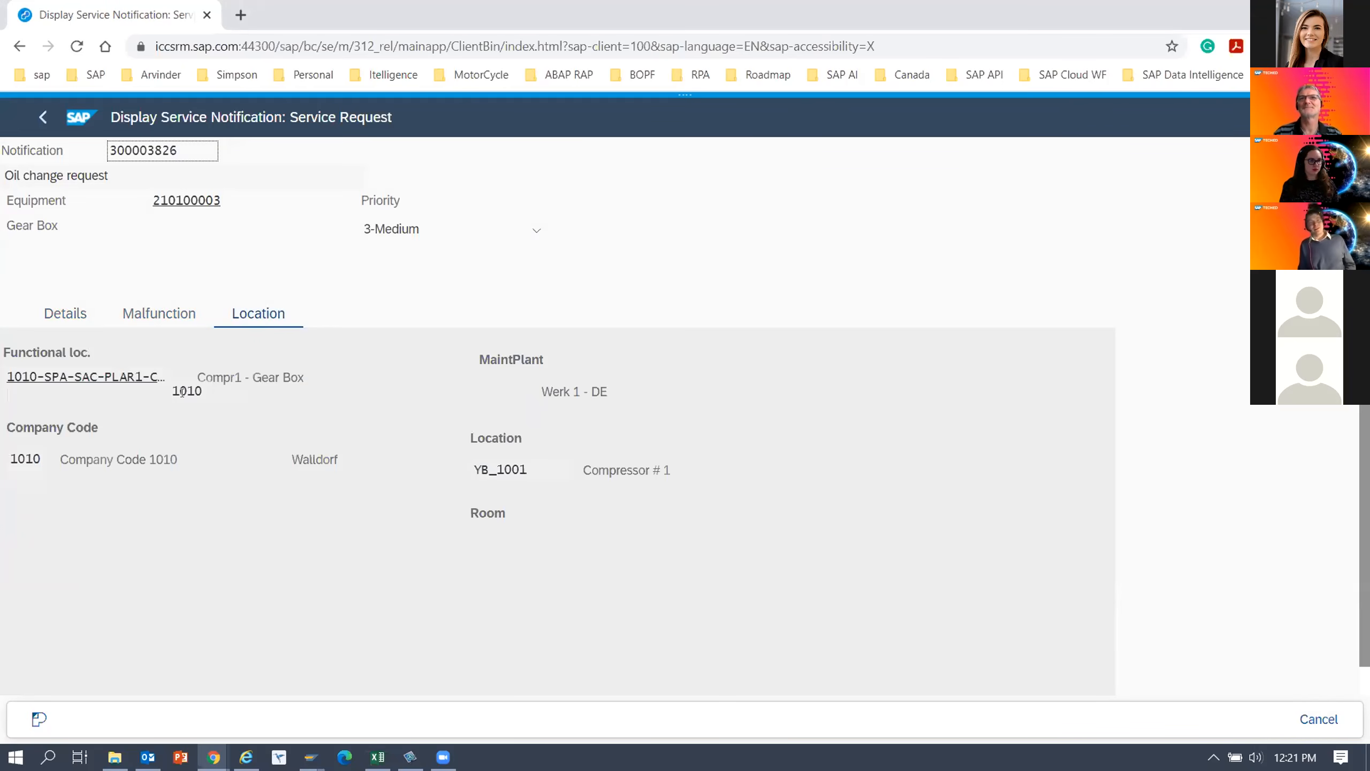
left_click_drag(178, 392, 222, 393)
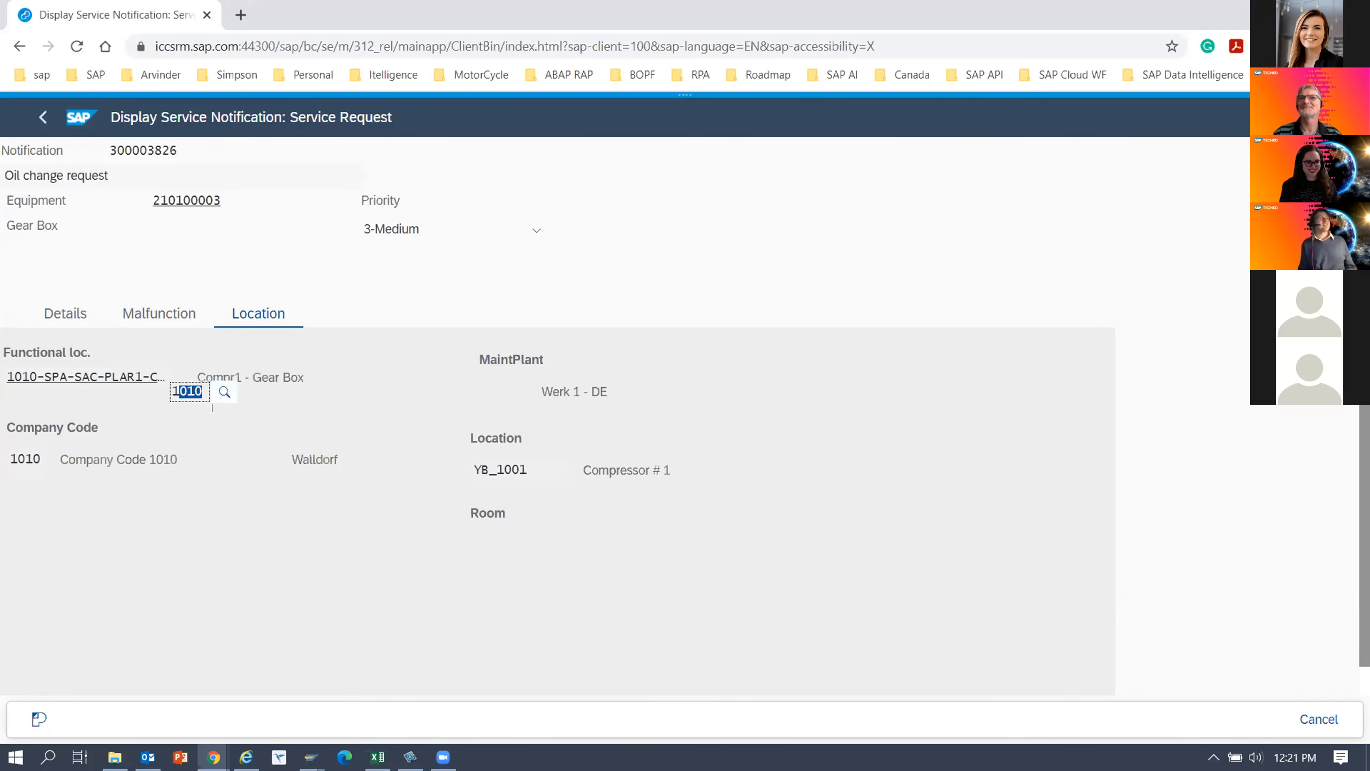
left_click(155, 389)
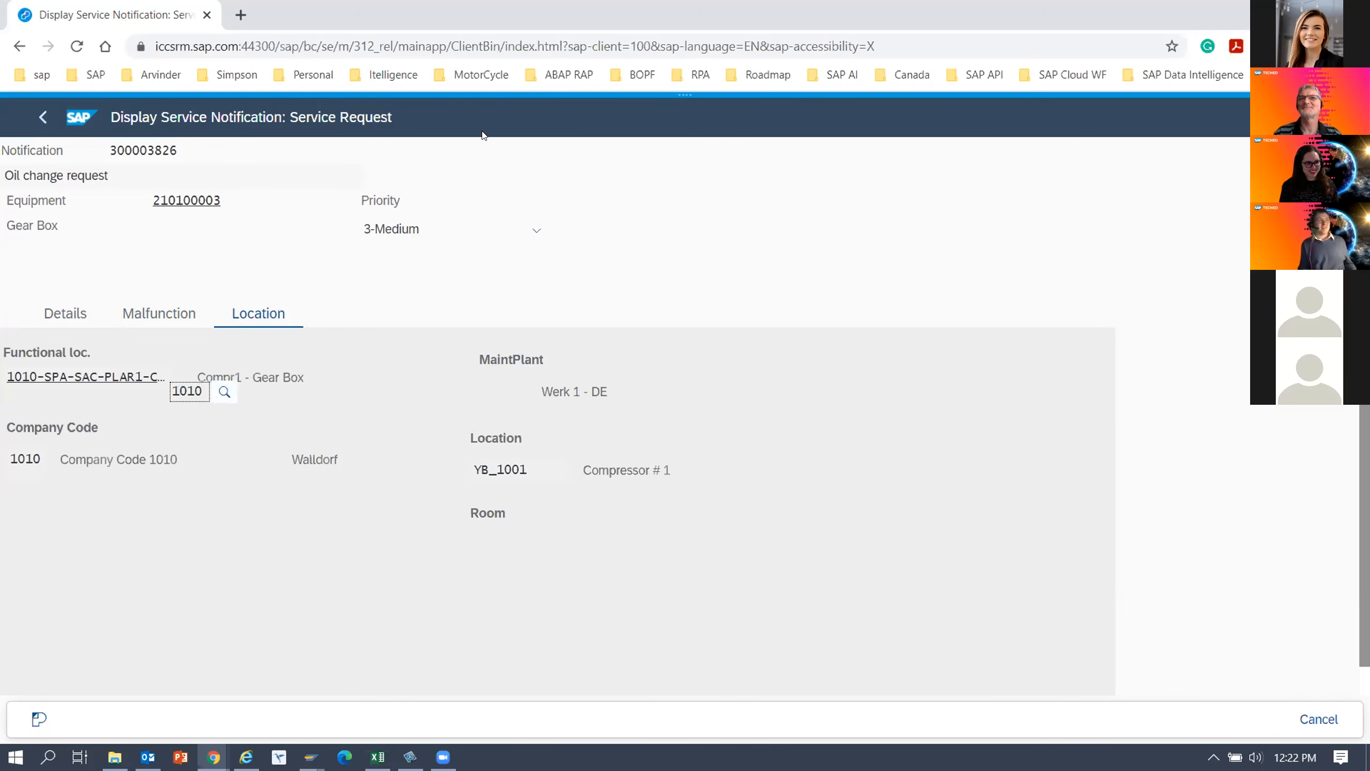
Reopen the TECHED-65-DEMO-IW53 flavor for editing and change the truncated Malfunction label on the Malfunction tab to "End Date".
left_click(679, 105)
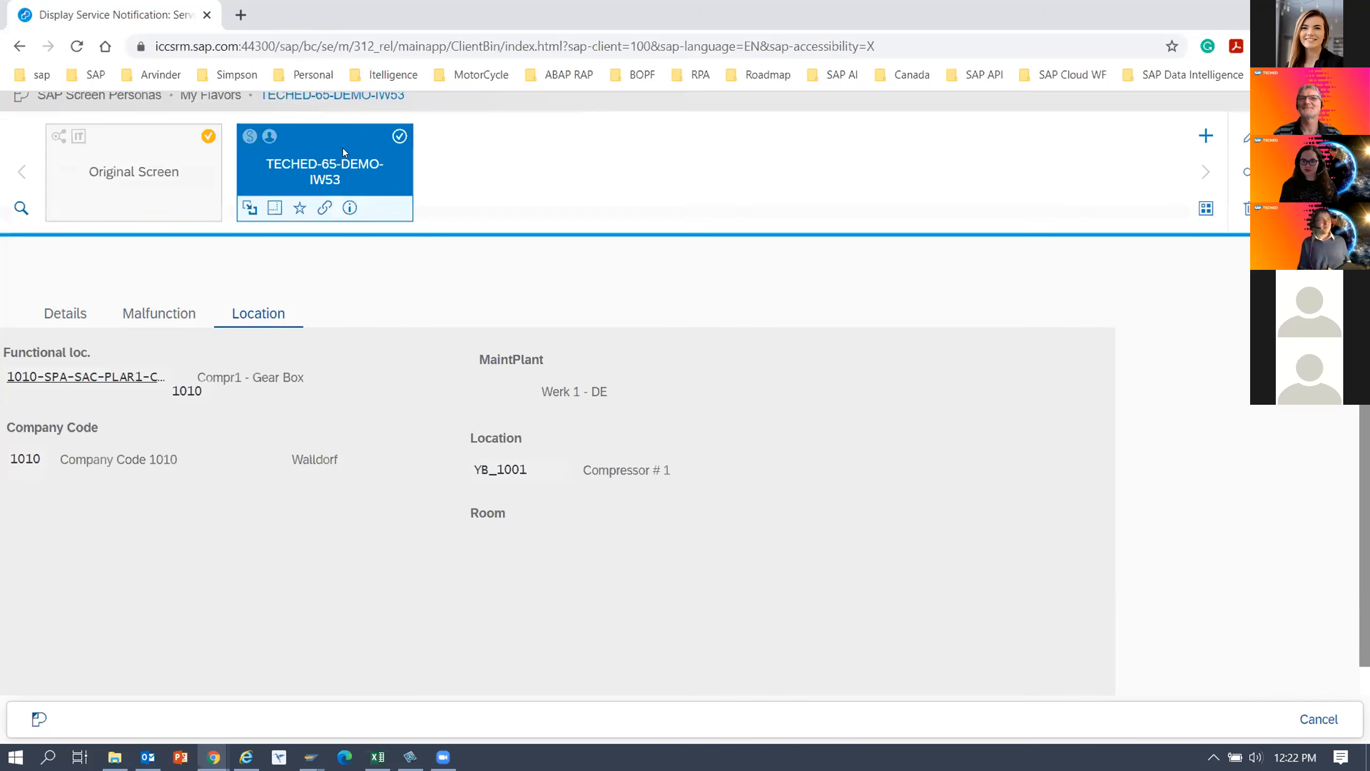
left_click(327, 156)
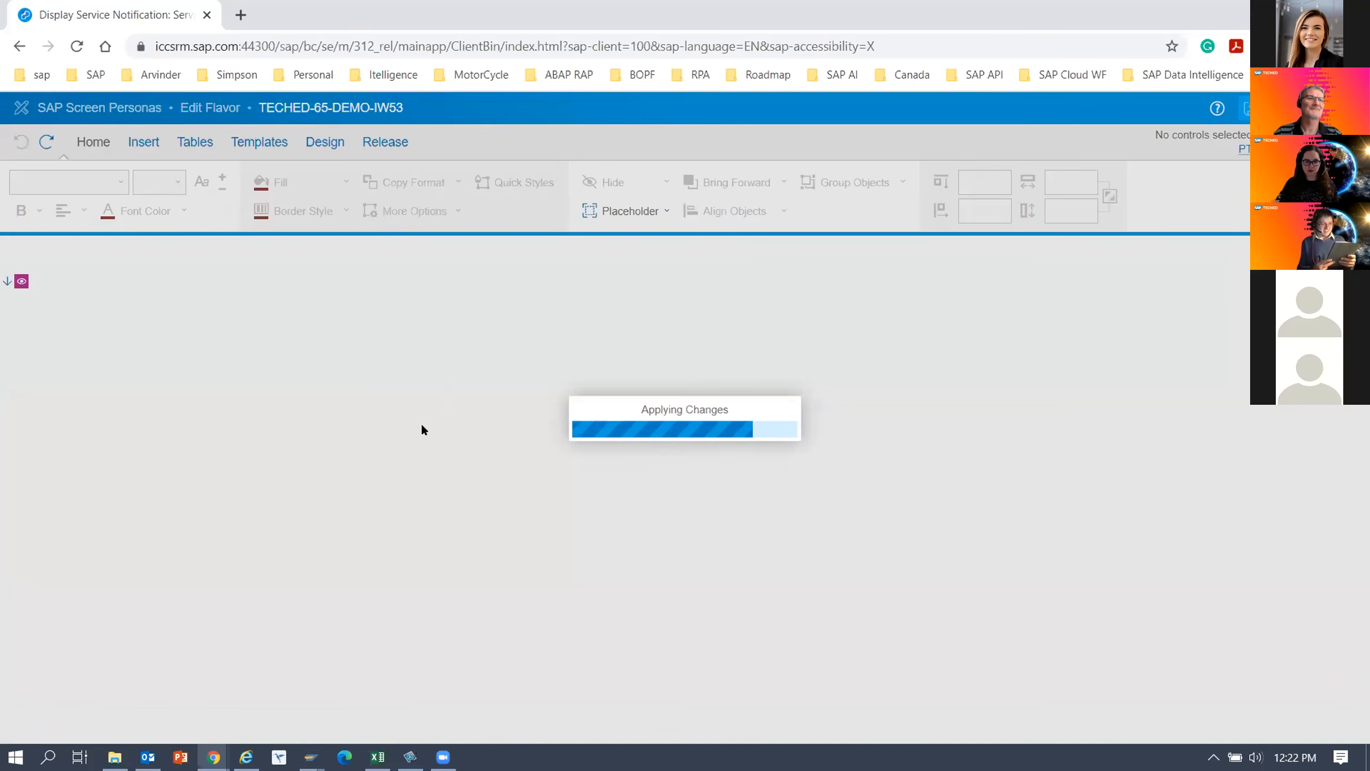
left_click(468, 451)
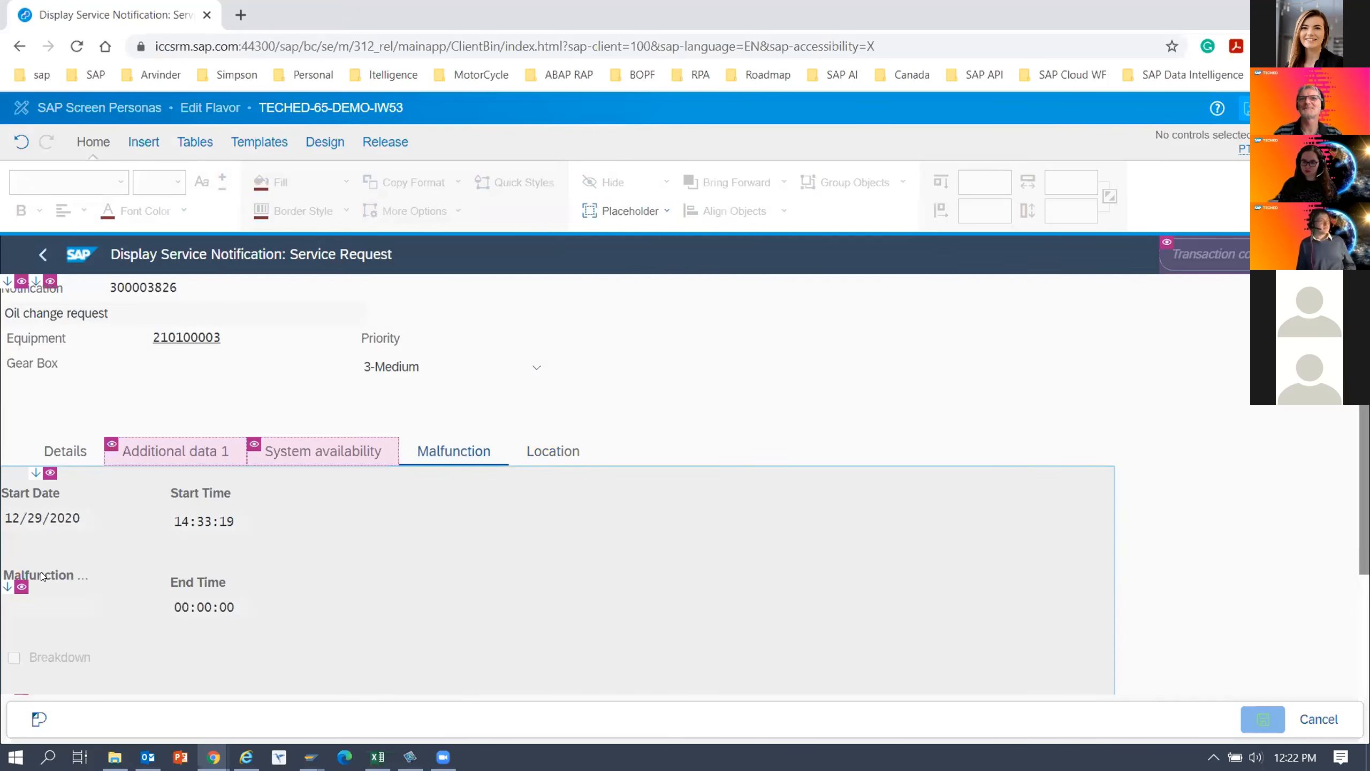
double_click(32, 575)
type("End Date")
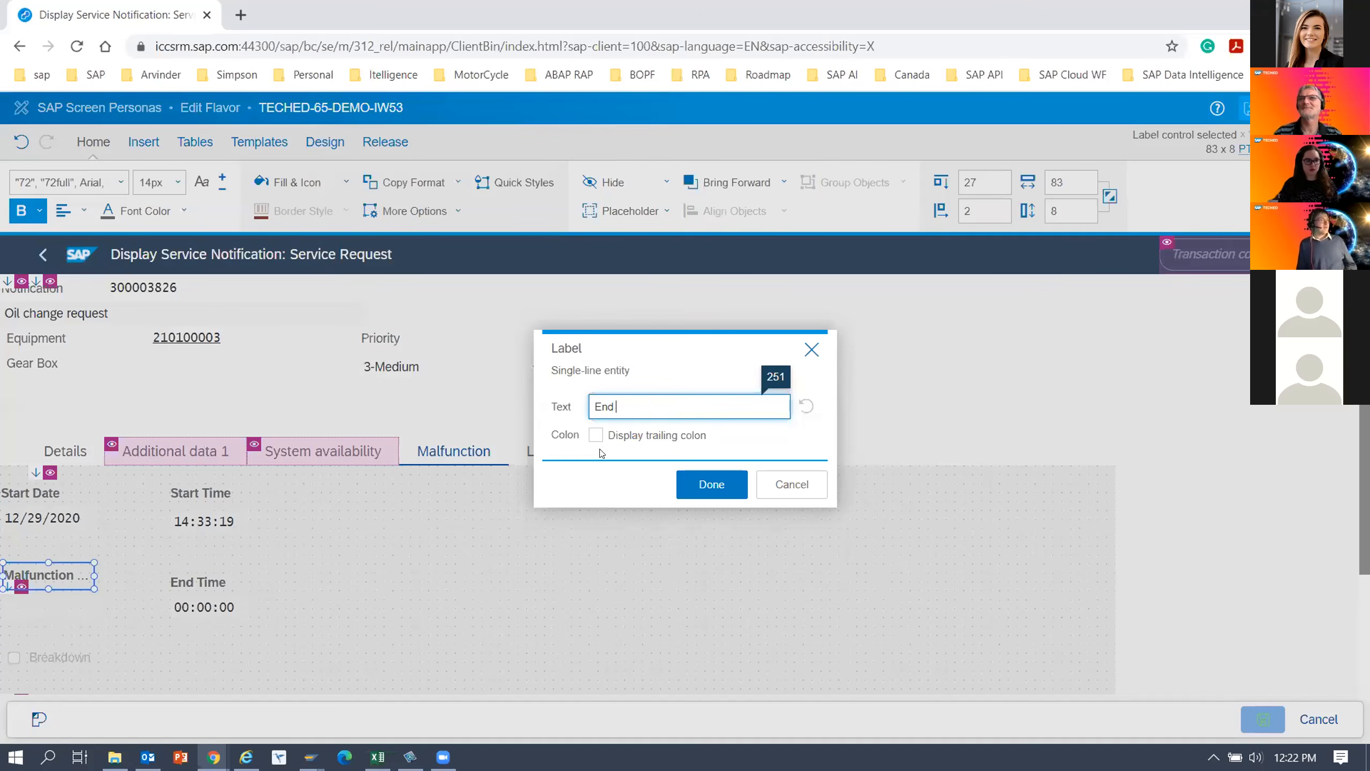
left_click(719, 481)
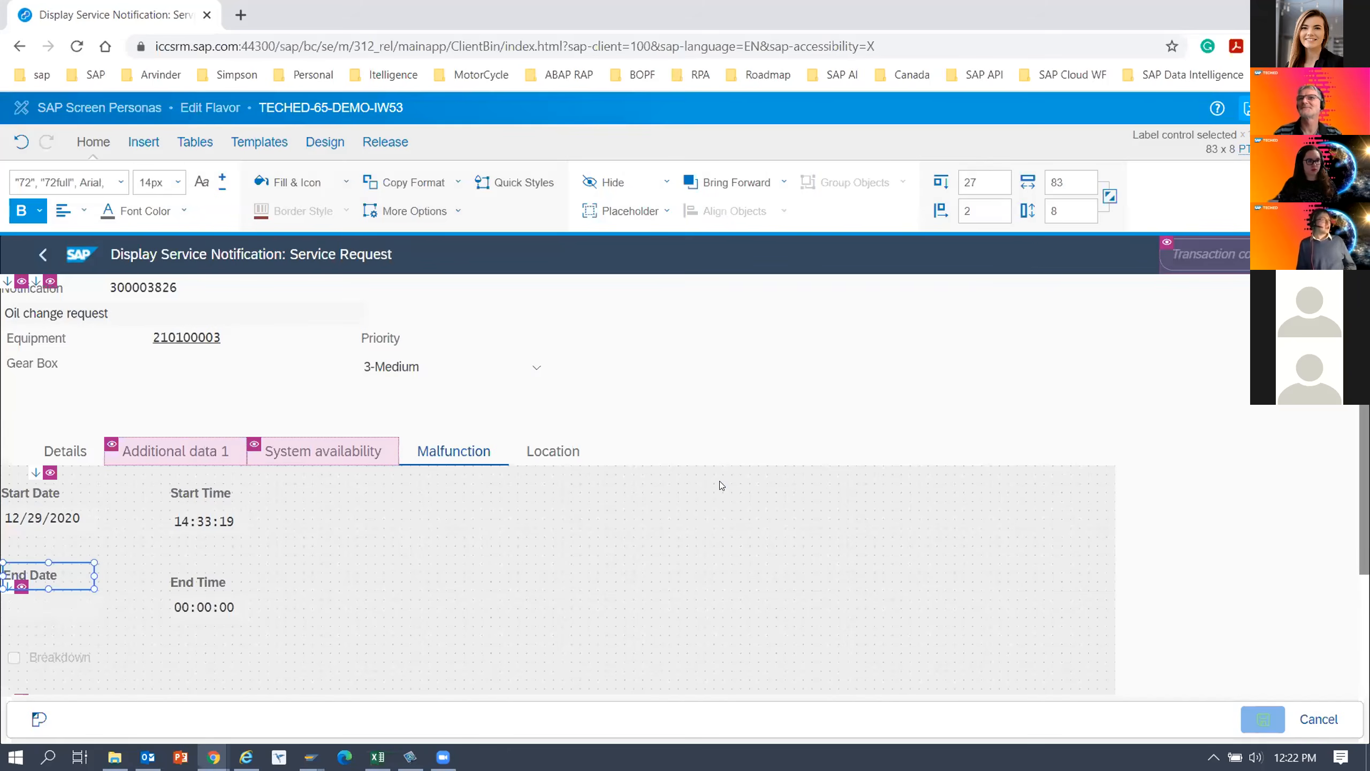
left_click(548, 572)
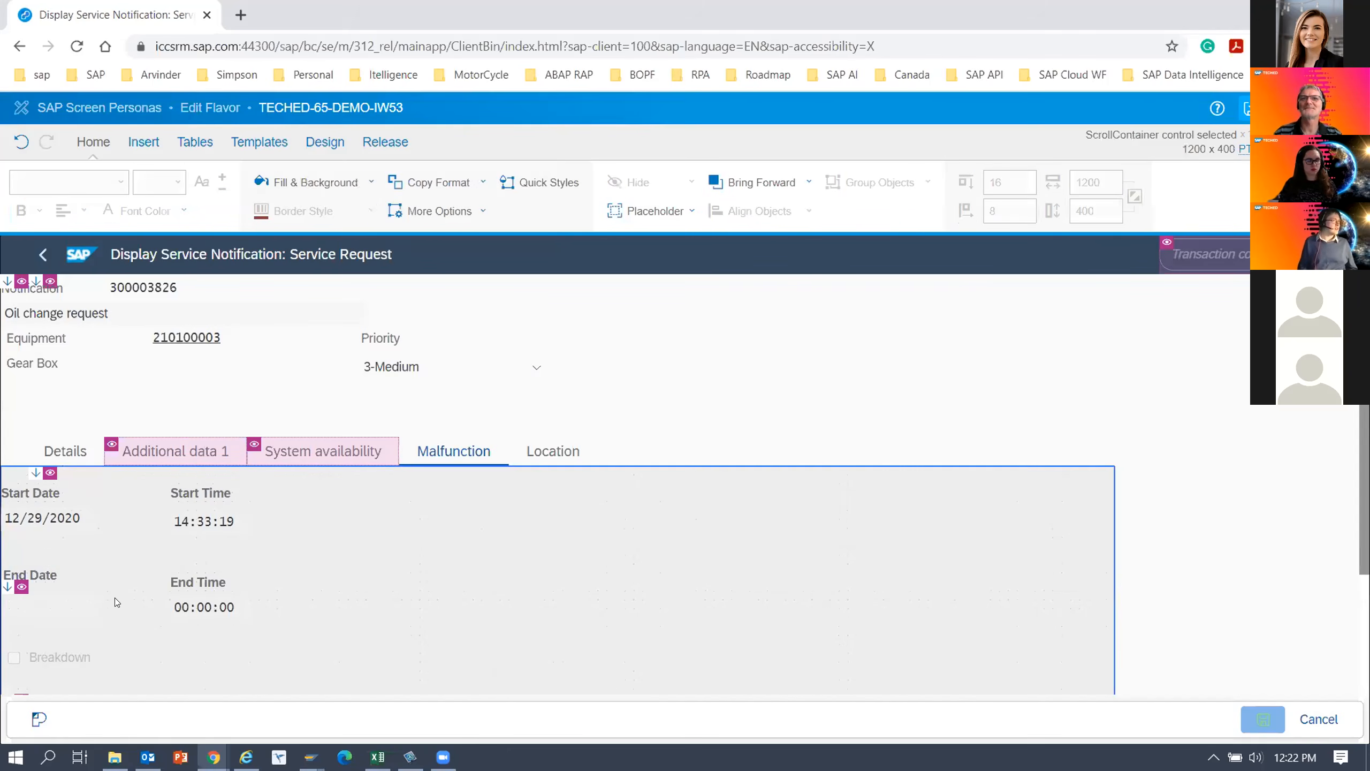
left_click(31, 603)
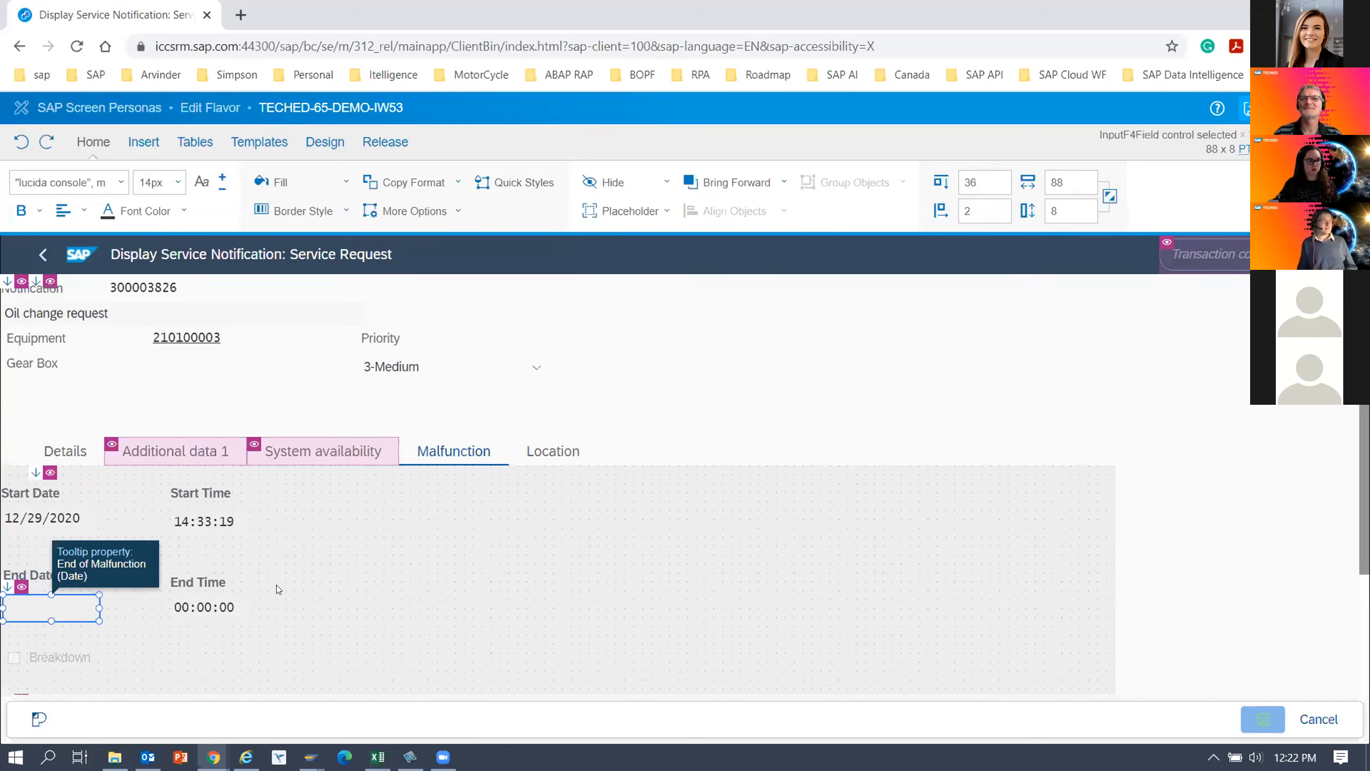
On the Location tab, move the 1010 plant field under the MaintPlant label, before the Werk 1 - DE text.
left_click(575, 452)
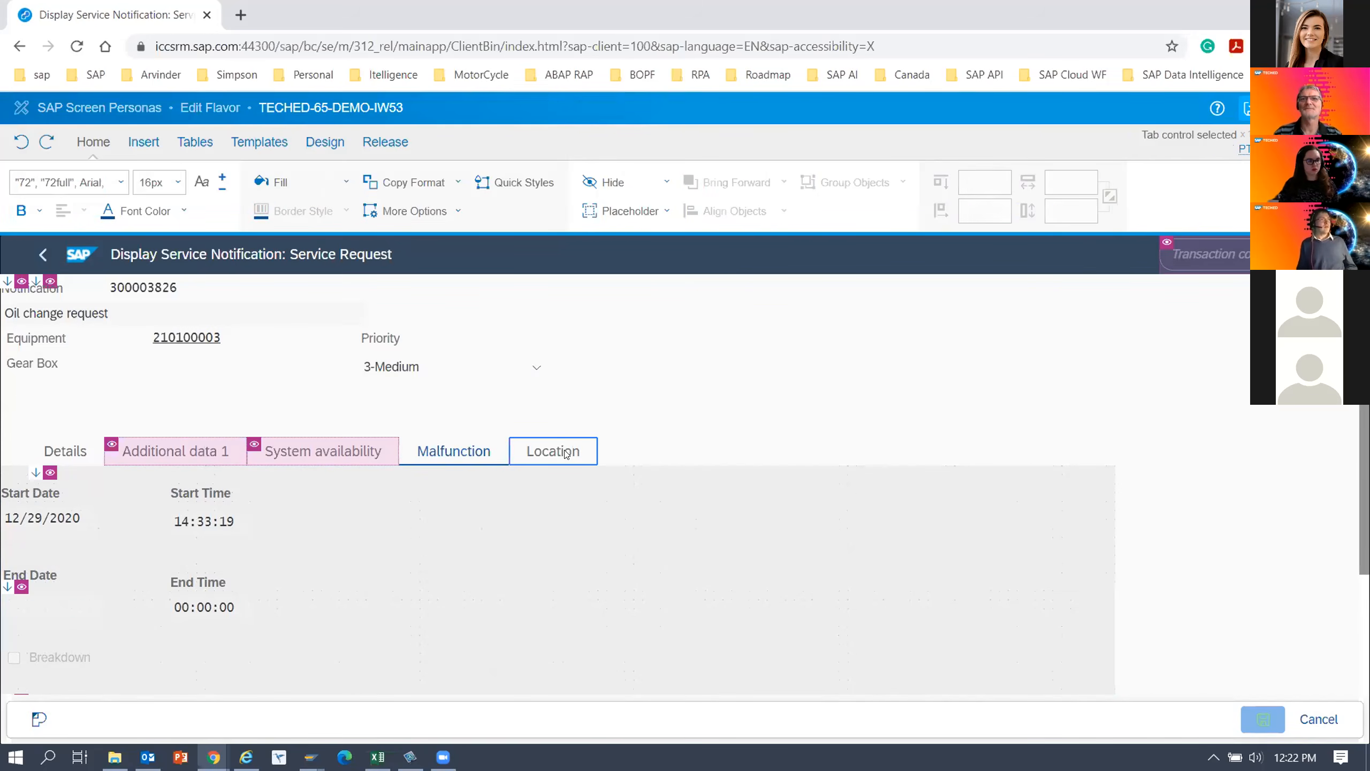
left_click(553, 454)
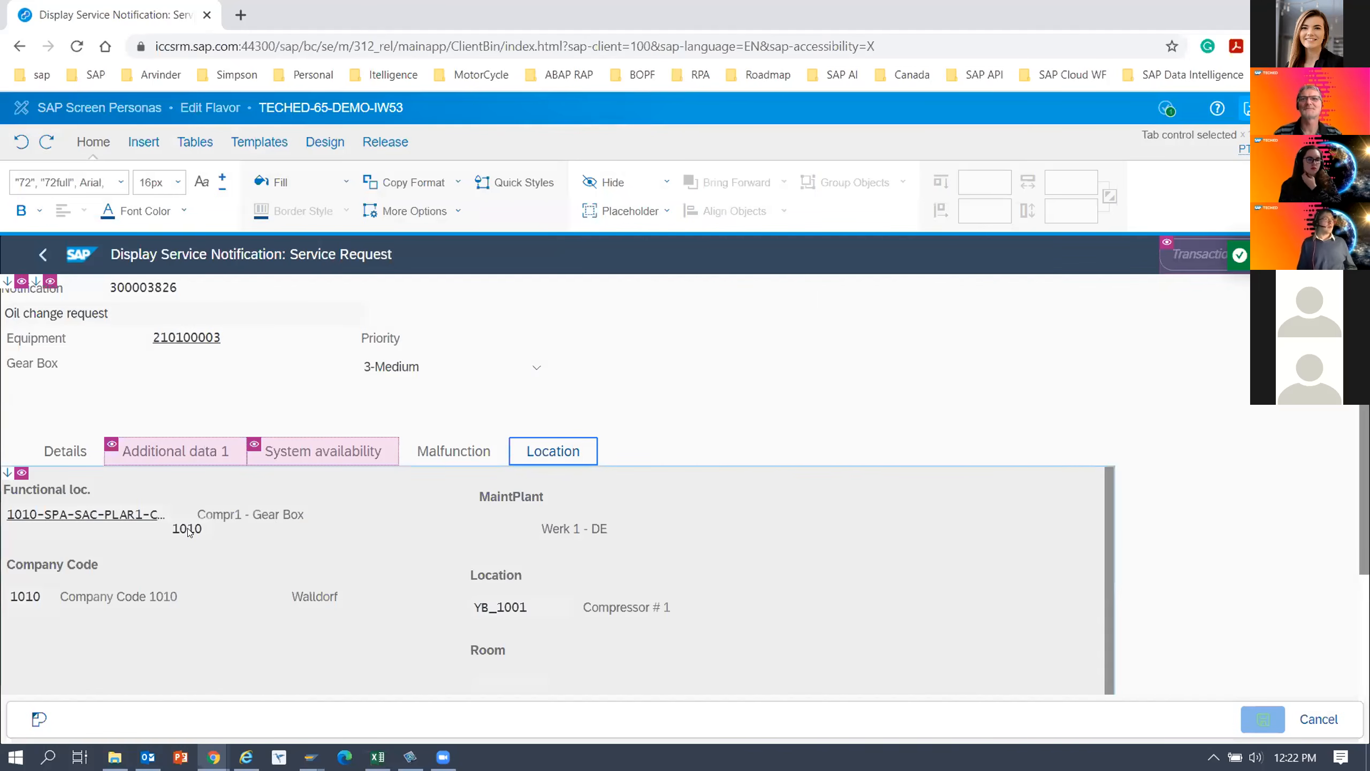
left_click(338, 528)
left_click_drag(178, 531, 498, 531)
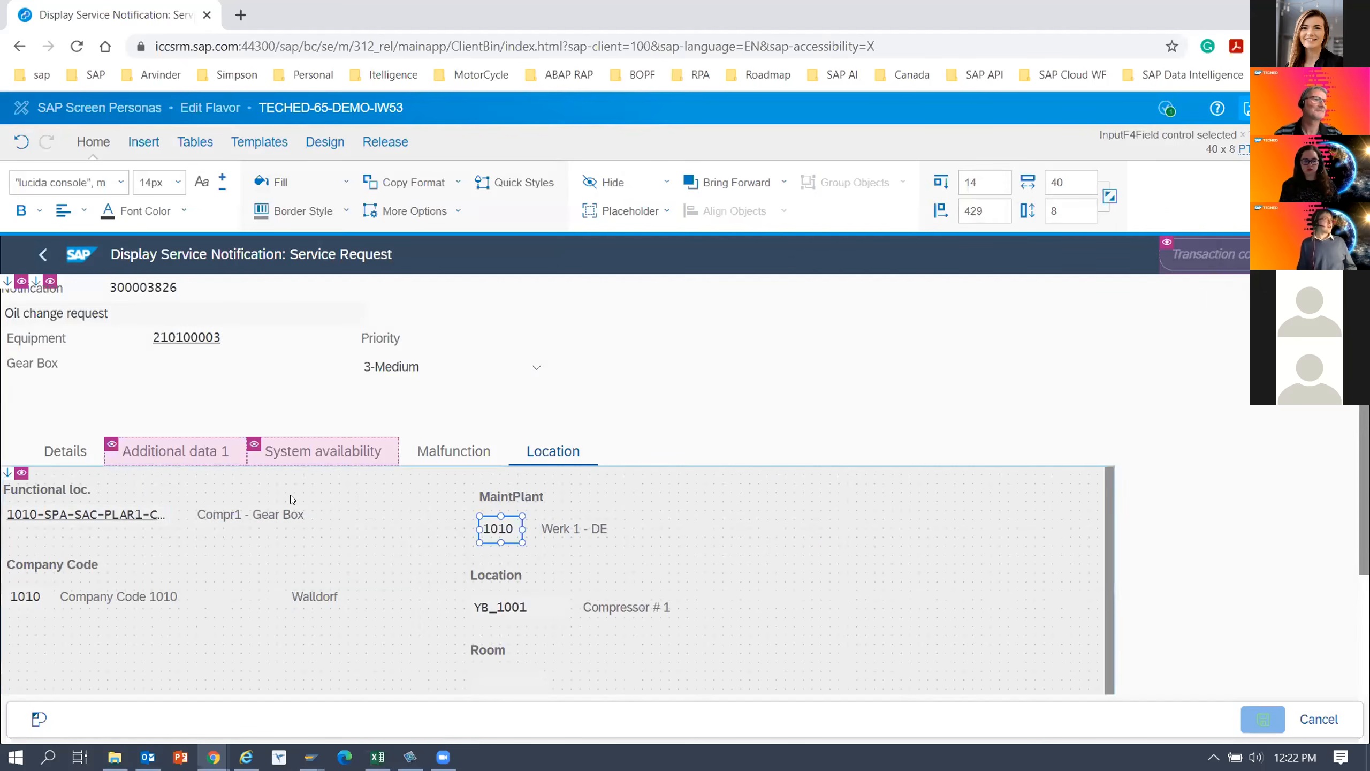
Left-align the Functional loc. and Company Code labels together with their input fields on the Location tab.
left_click(54, 496)
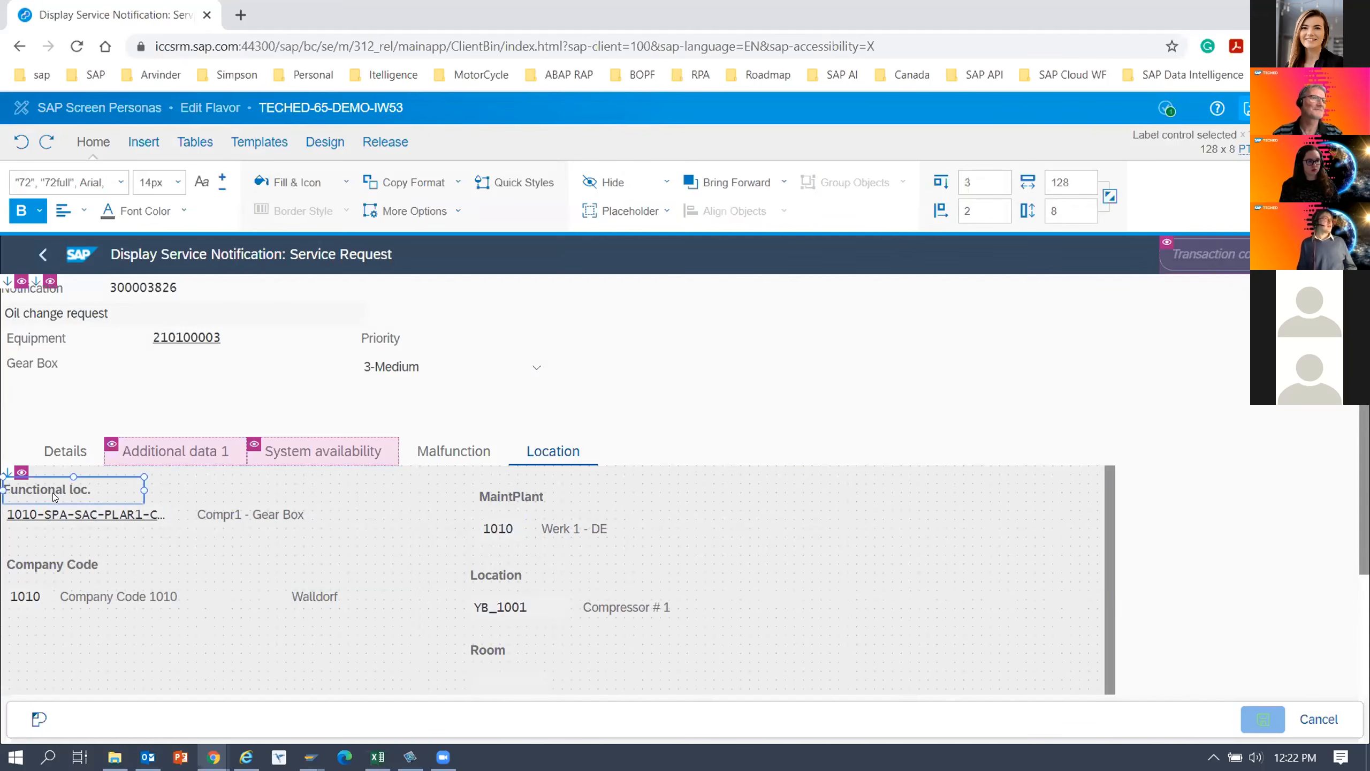
left_click(50, 523, "ctrl")
left_click(40, 568, "ctrl")
left_click(31, 597, "ctrl")
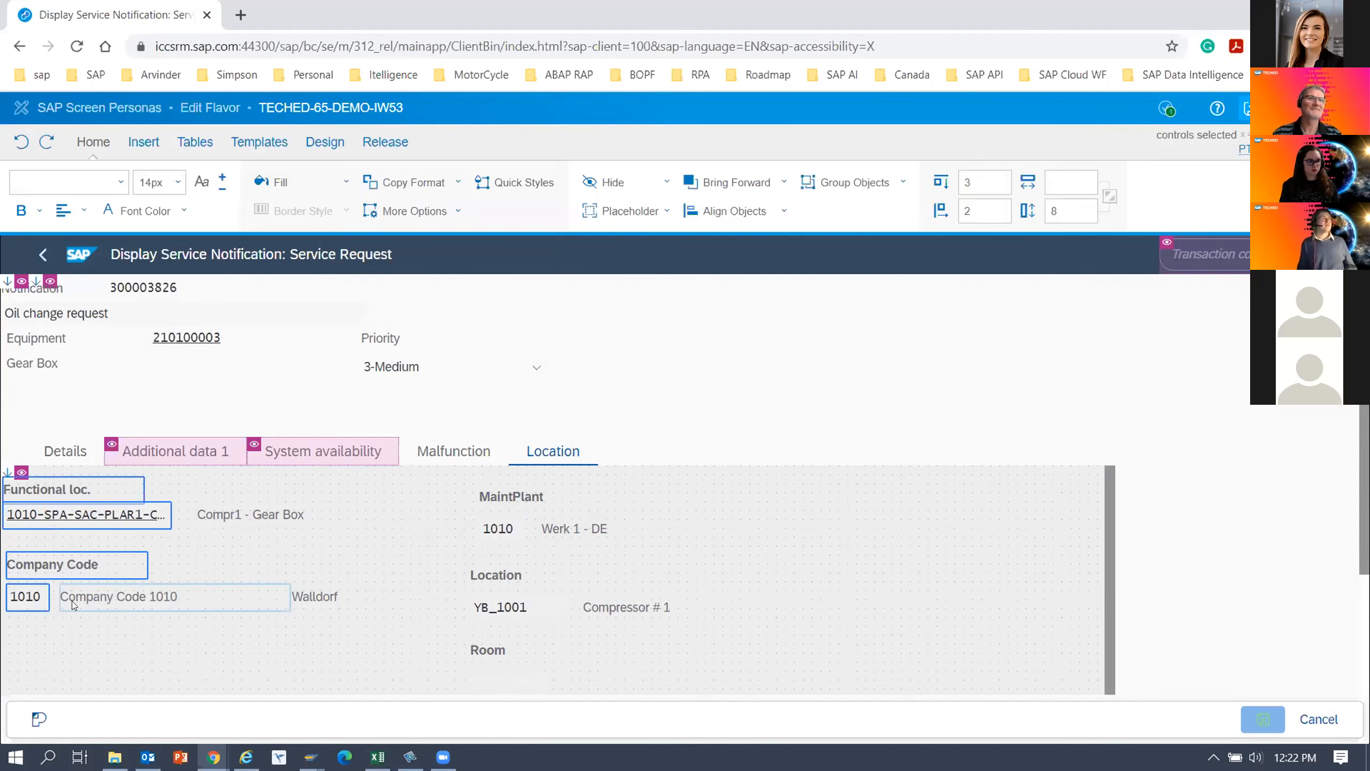
left_click(734, 210)
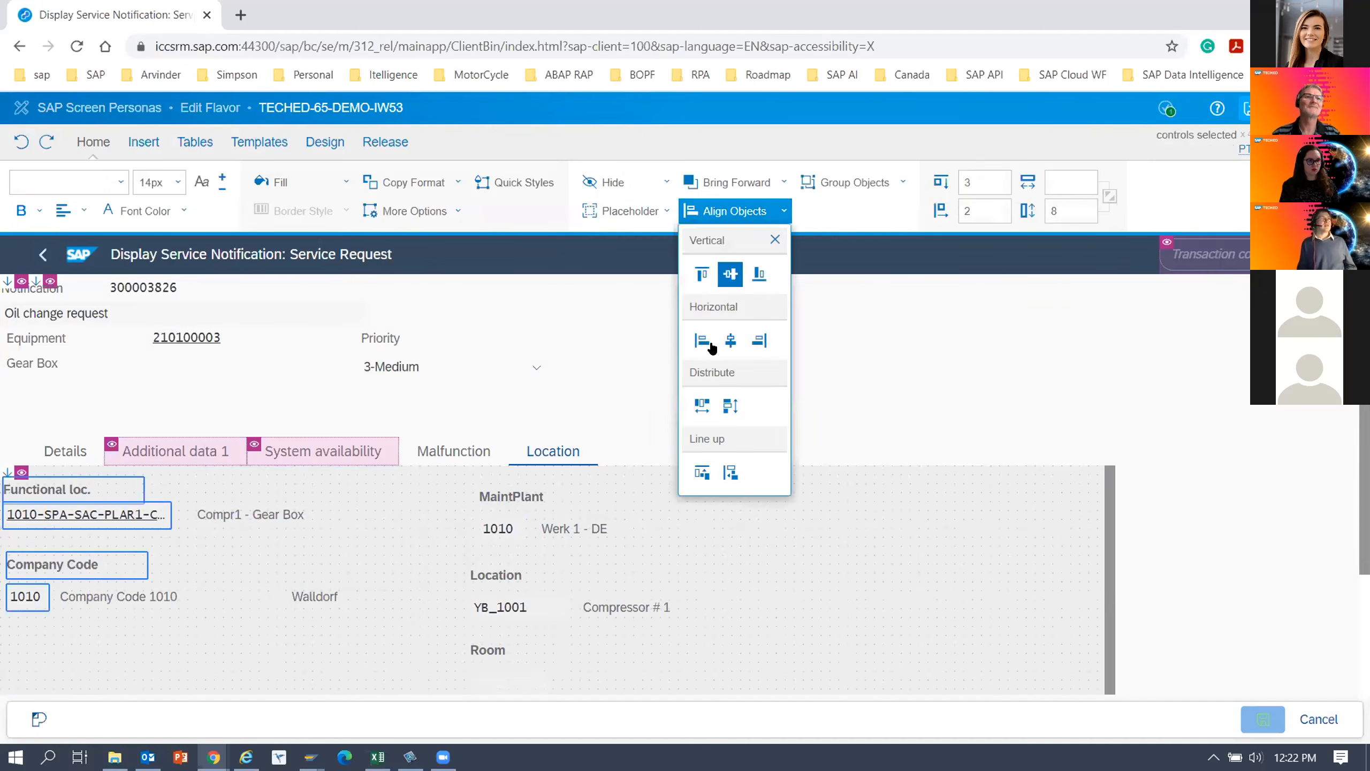
left_click(701, 341)
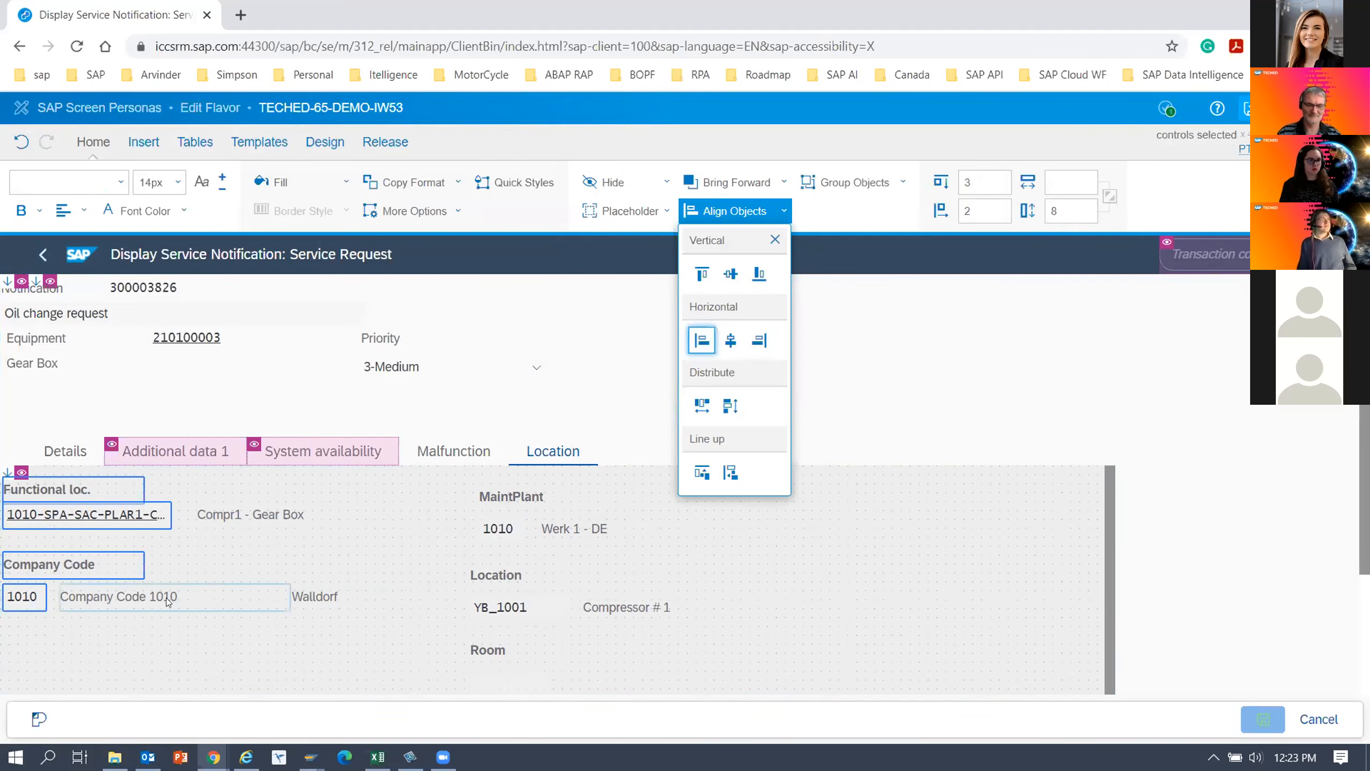
Widen the functional location field to about 164 so its full value fits.
left_click(106, 599)
left_click(223, 515)
left_click(154, 519)
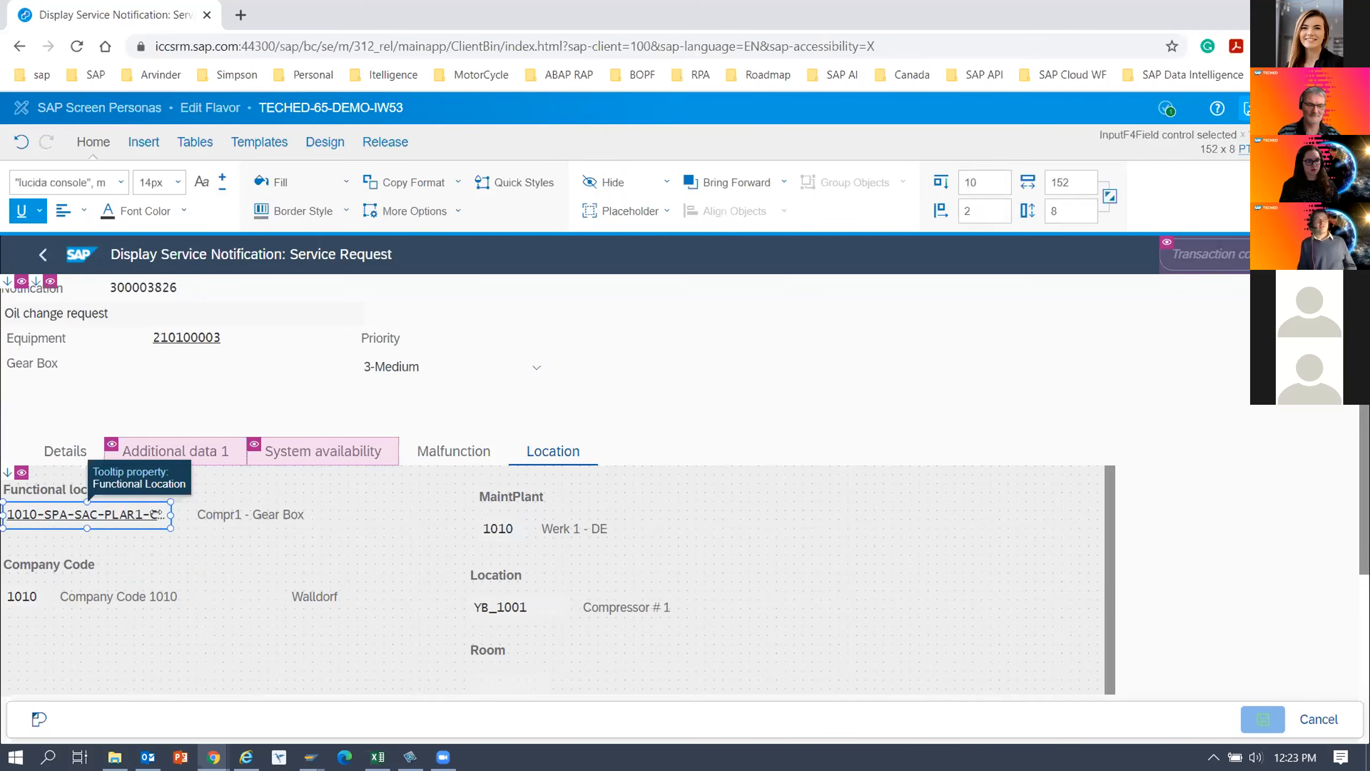
left_click_drag(170, 516, 188, 517)
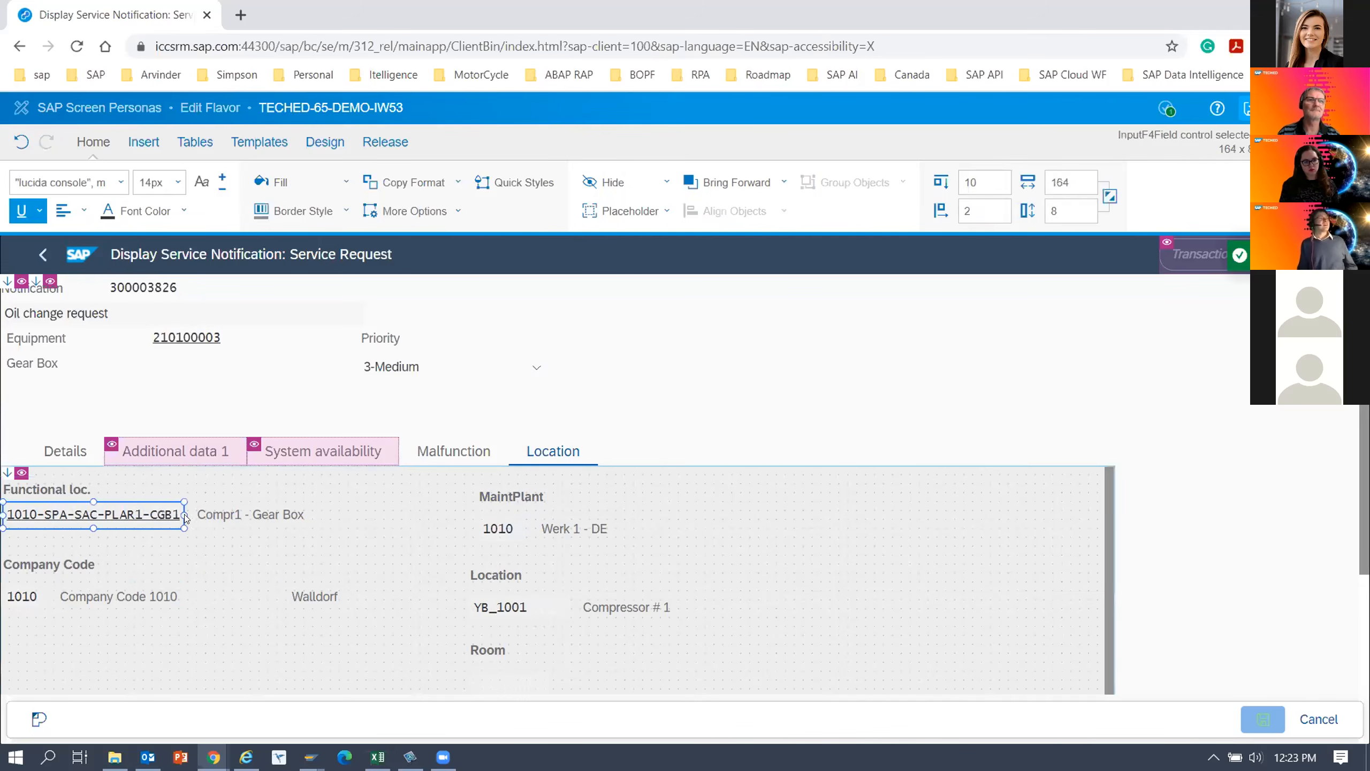
left_click(190, 547)
left_click(229, 517)
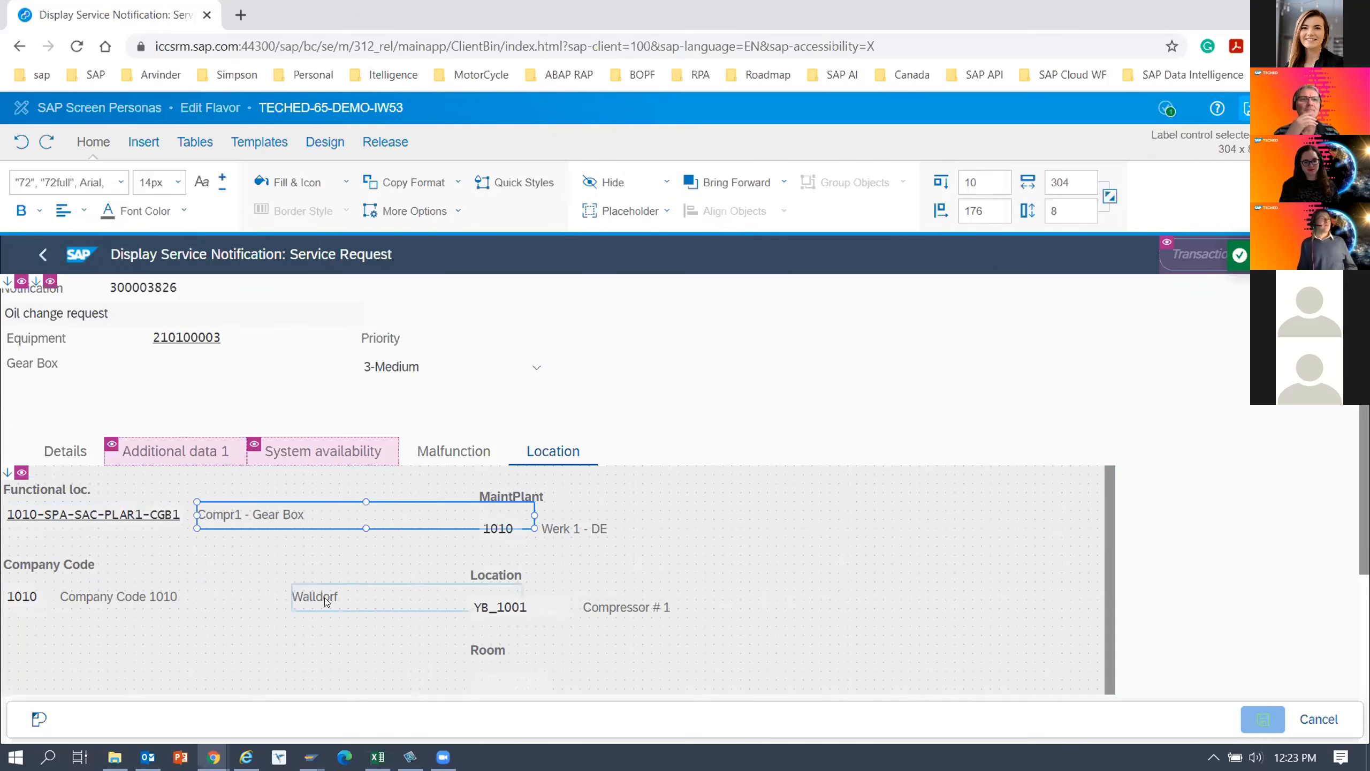
Narrow the Company Code 1010 text, move the Walldorf text closer beside it and narrow that text to about 130.
left_click(563, 502)
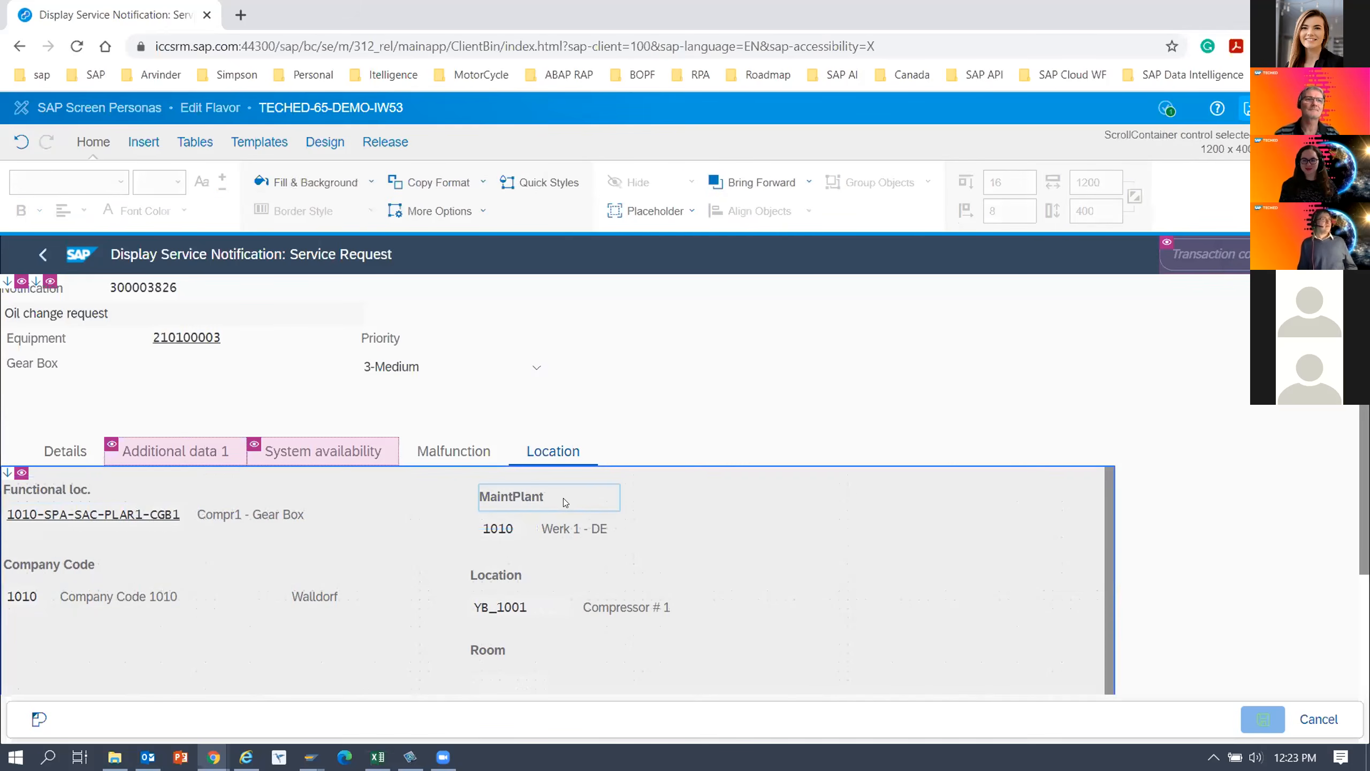
left_click(483, 576, "ctrl")
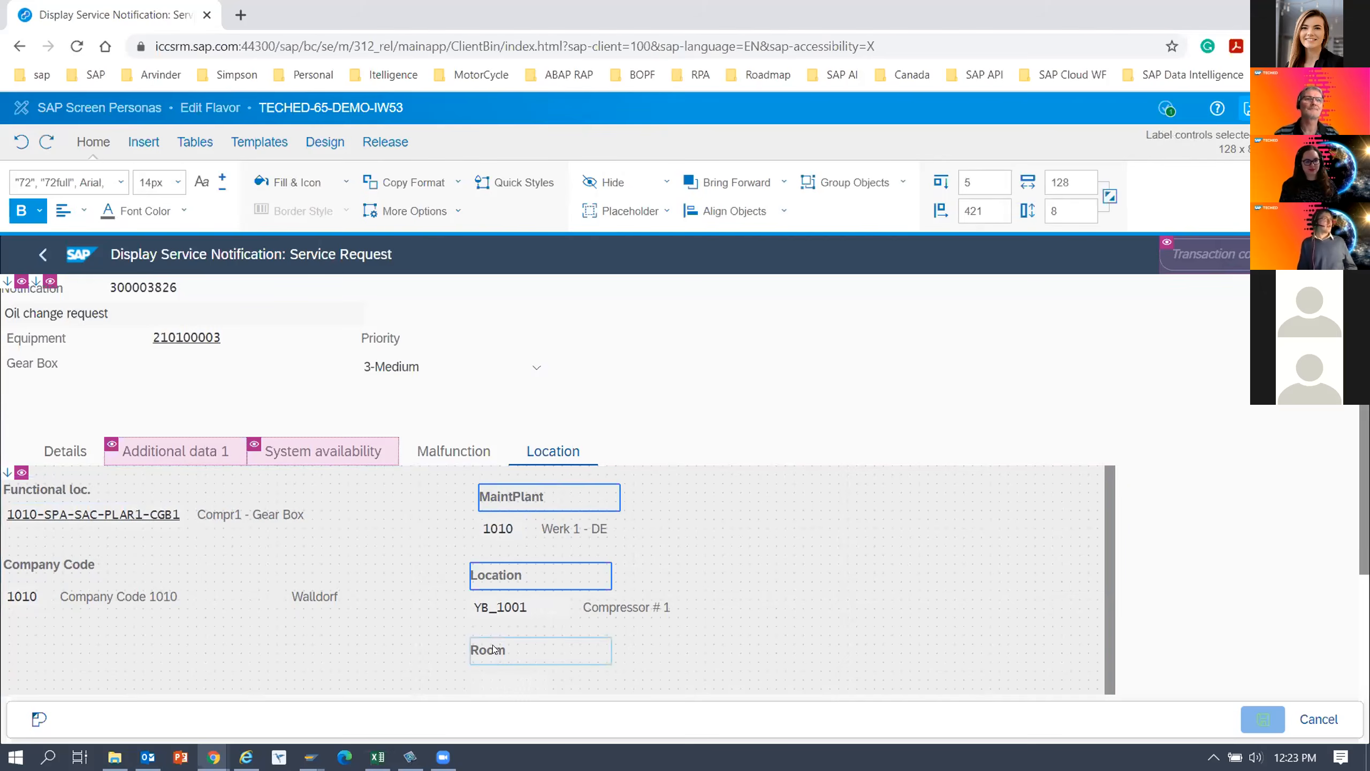
left_click(328, 596, "ctrl")
left_click(233, 595)
left_click_drag(283, 595, 216, 596)
left_click(328, 601)
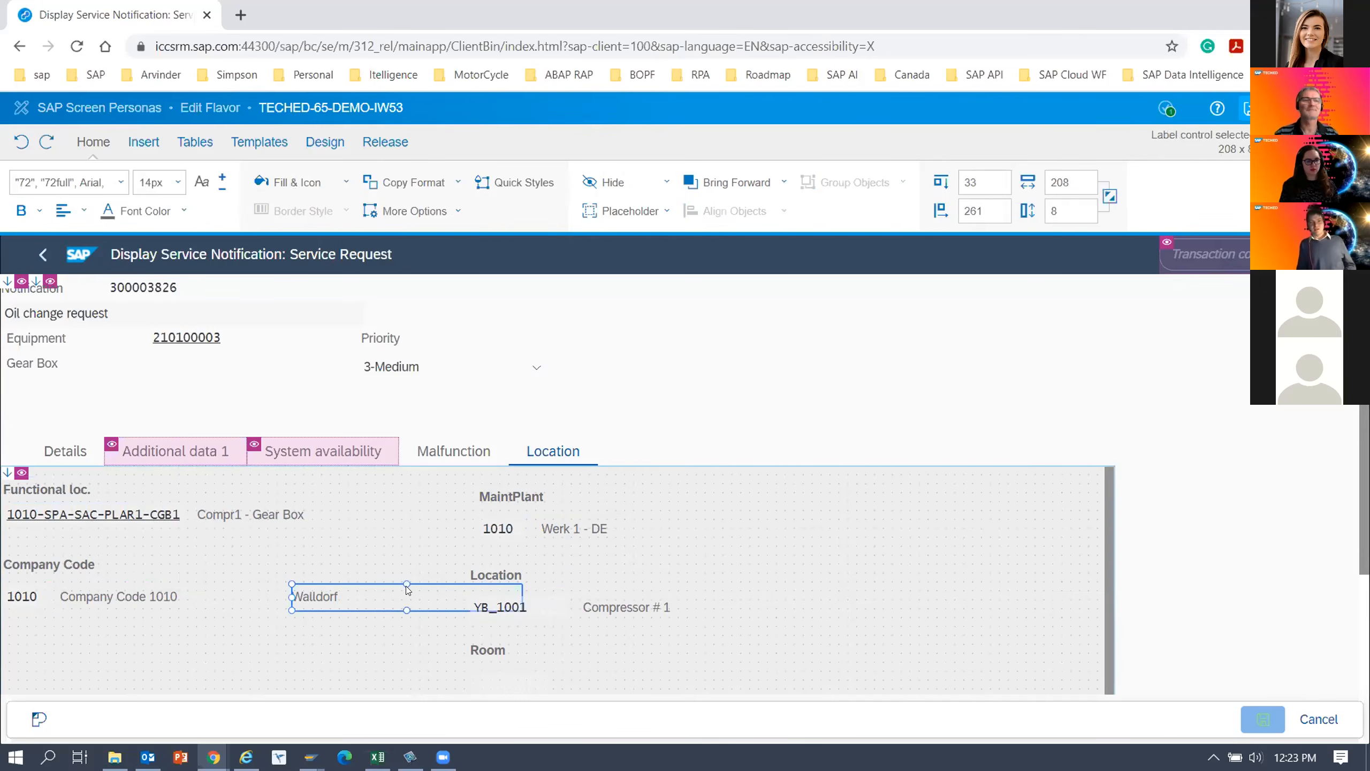
left_click_drag(399, 578, 294, 580)
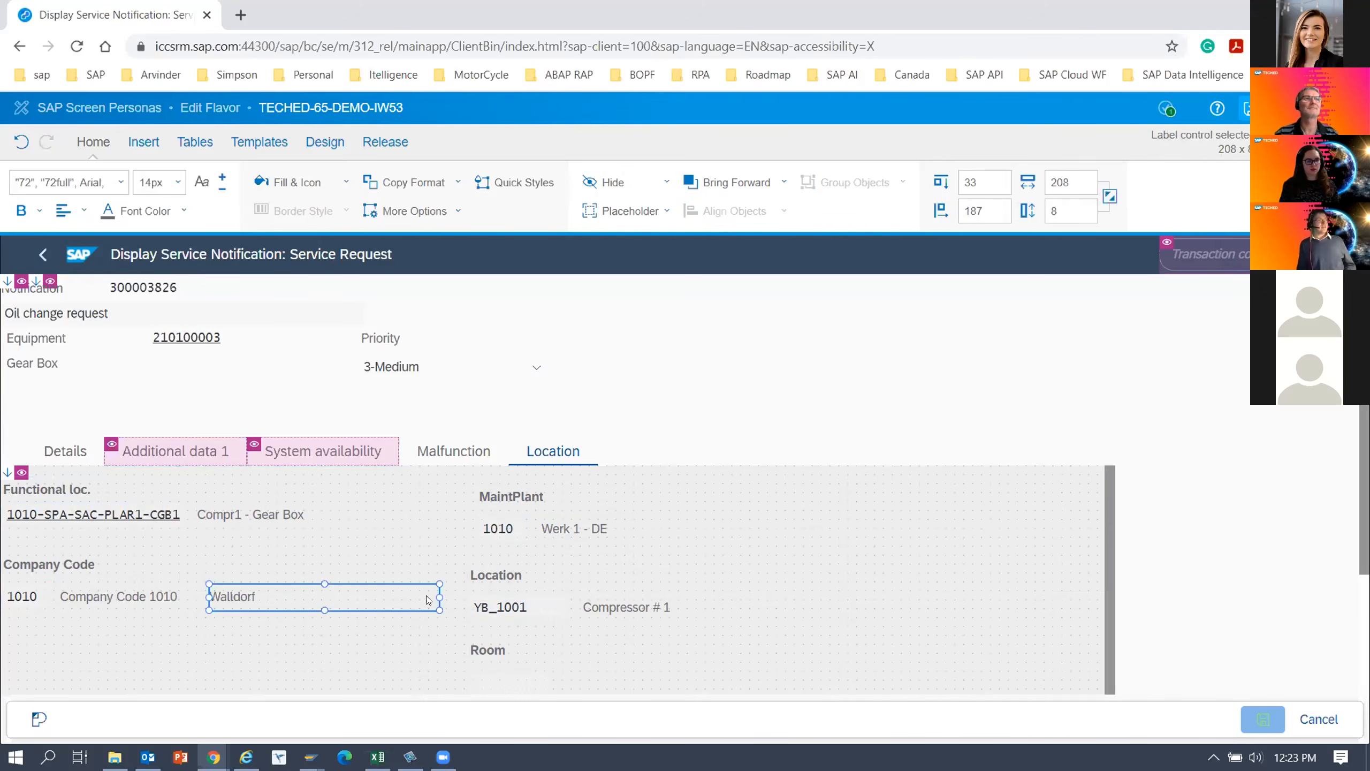
left_click_drag(434, 596, 351, 597)
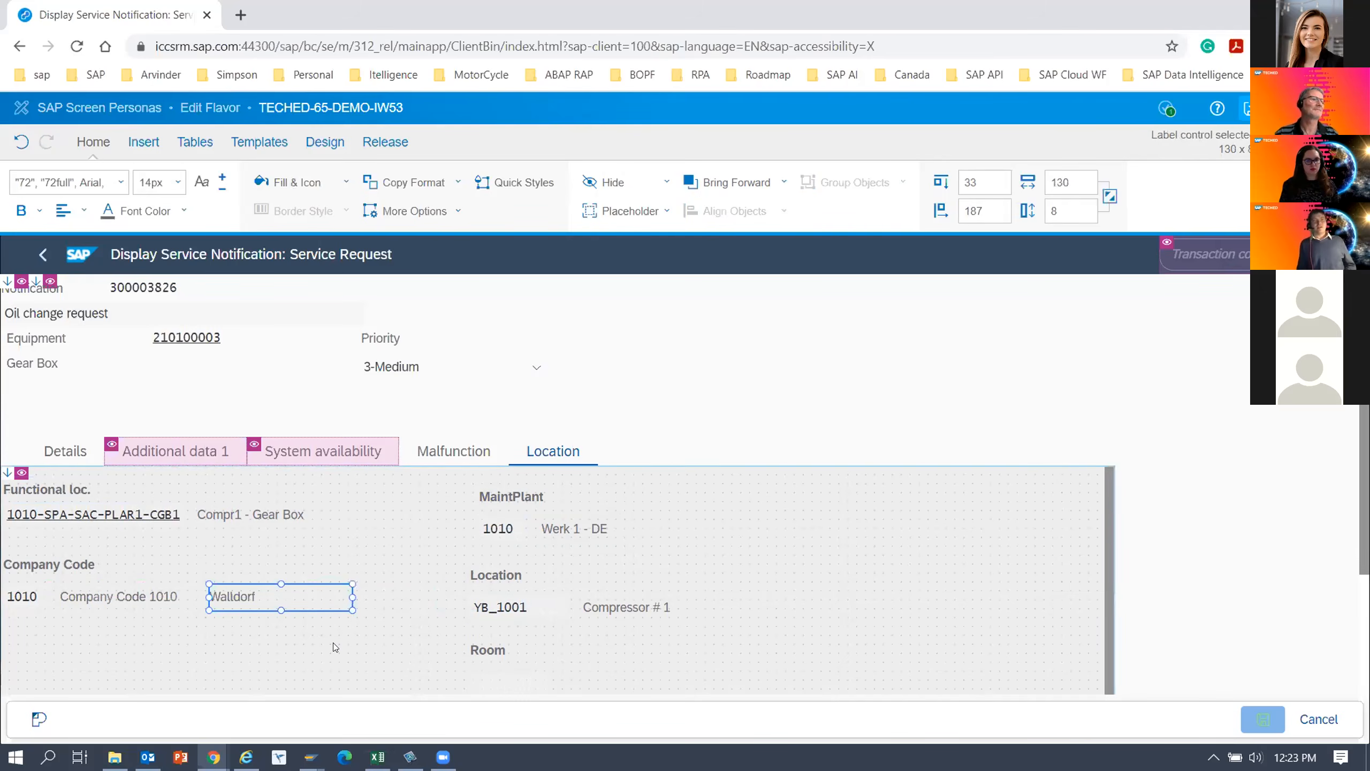
Left-align the MaintPlant, Location and Room labels with each other.
left_click(333, 643)
left_click(515, 500)
left_click(508, 580, "ctrl")
left_click(499, 652, "ctrl")
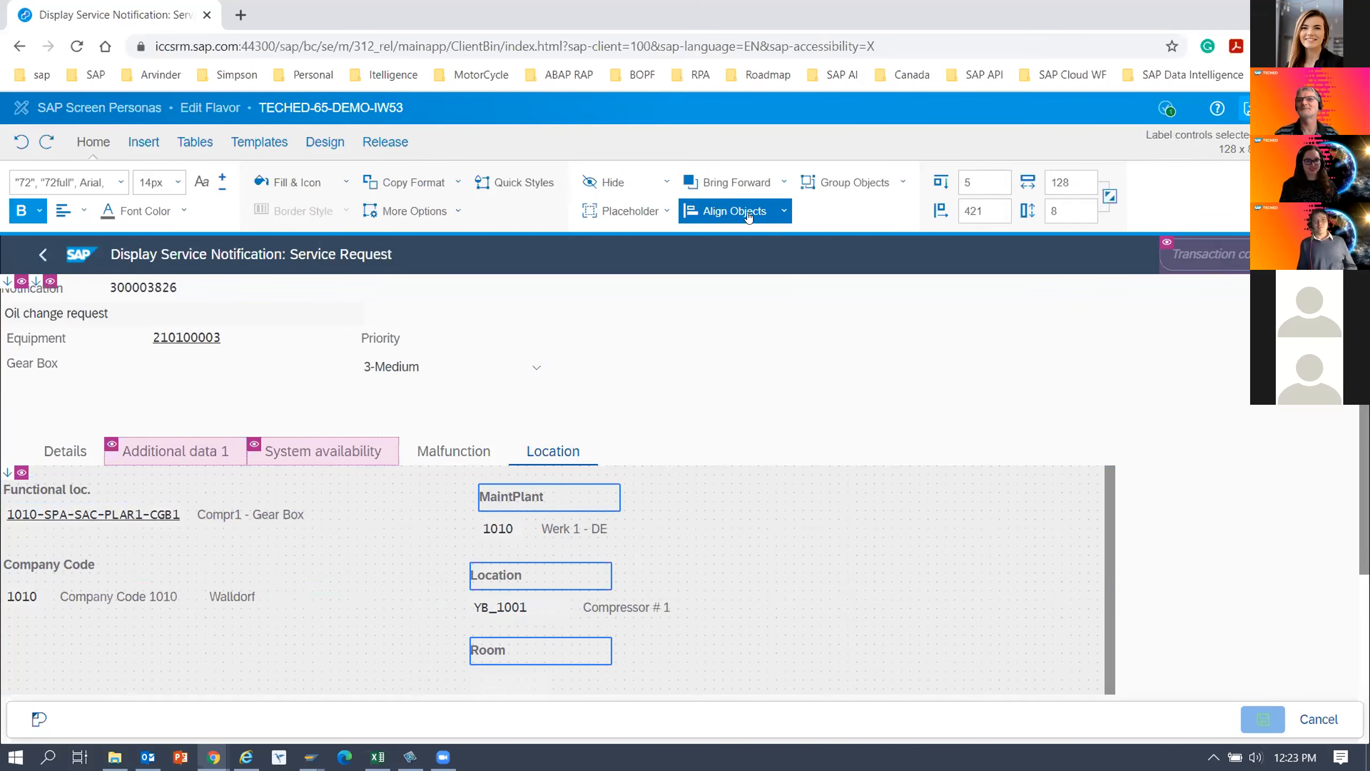
left_click(775, 216)
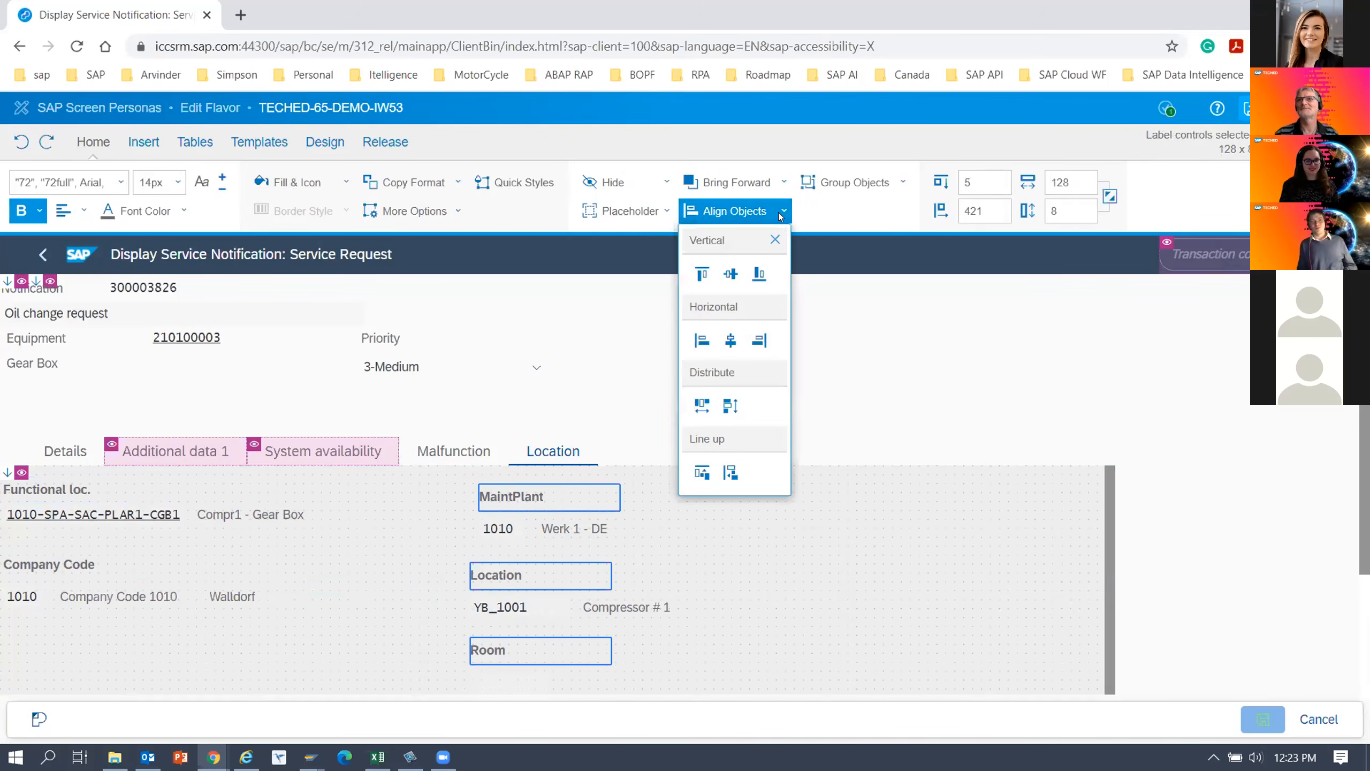
left_click(701, 340)
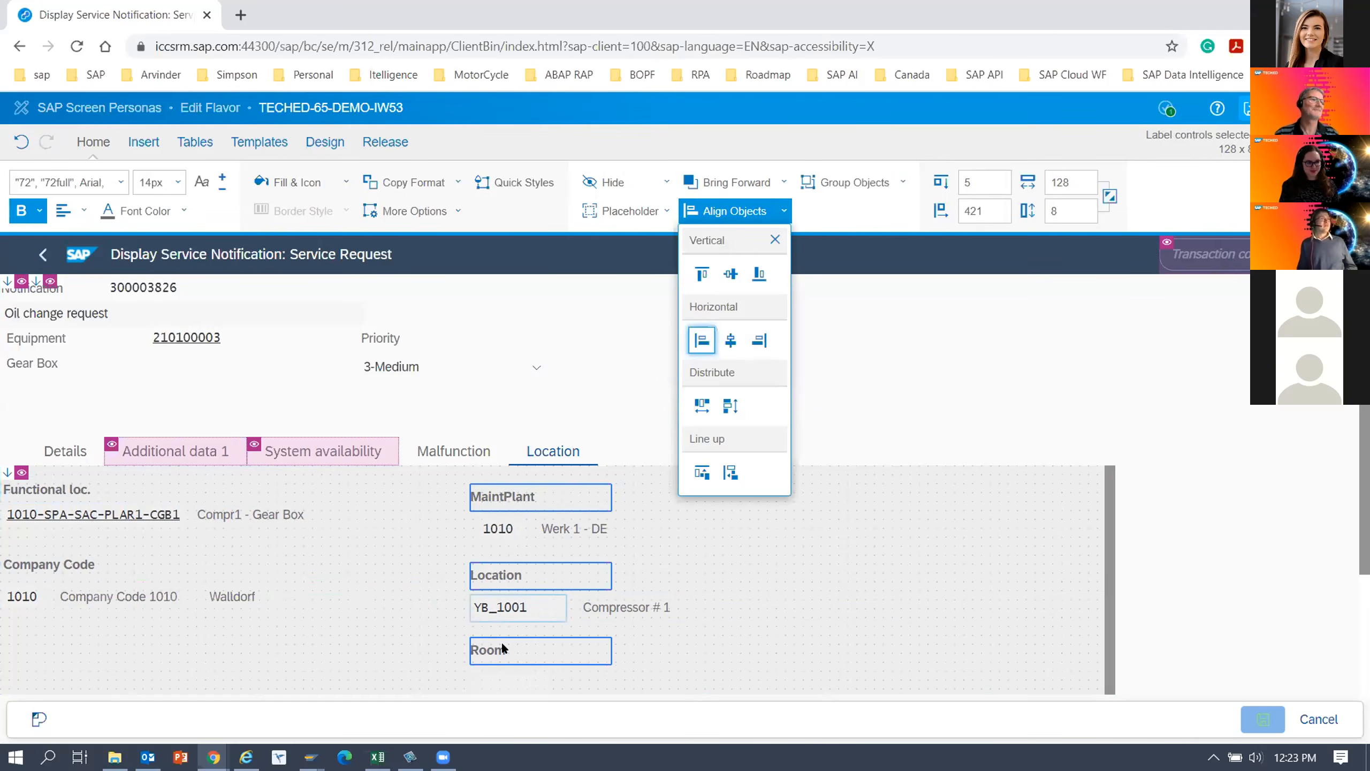
Left-align the MaintPlant, Location and Room input fields with their labels.
left_click(389, 631)
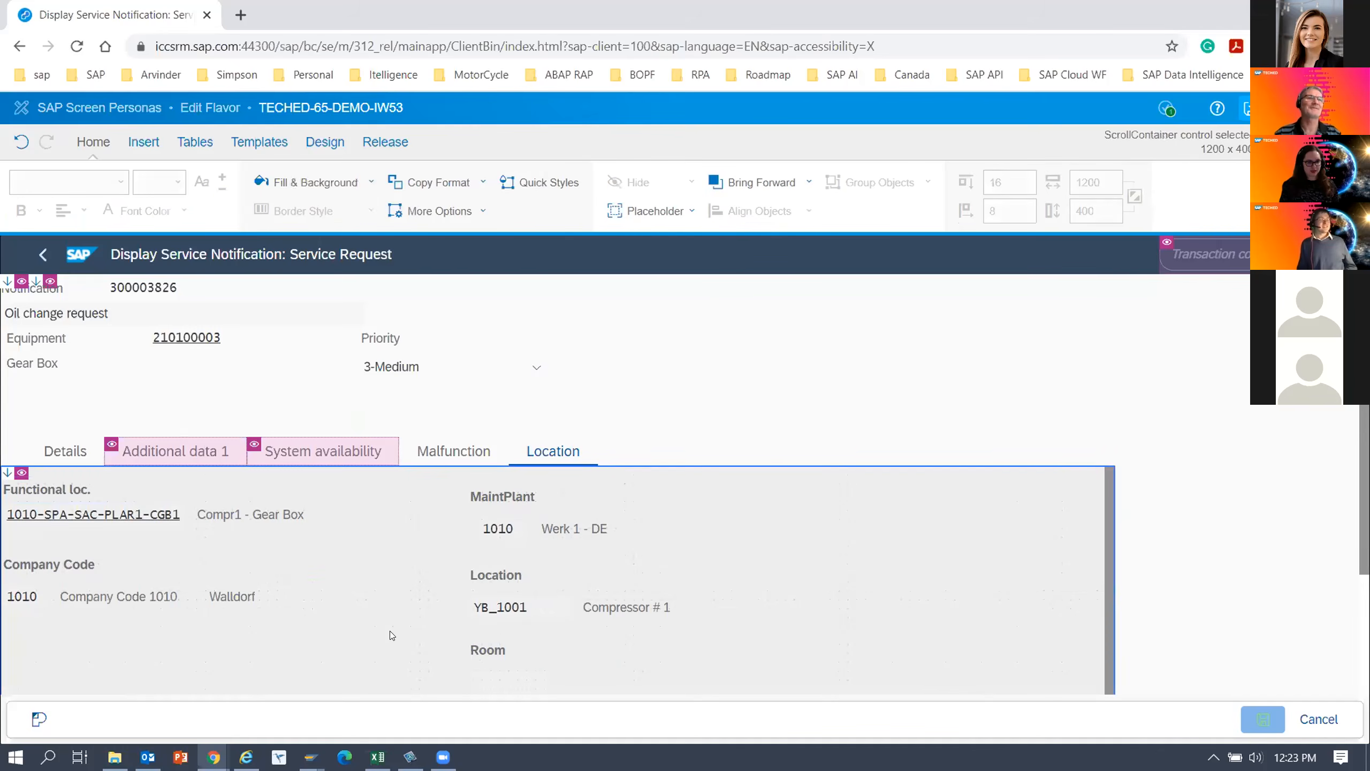
left_click(496, 676)
left_click(487, 655, "ctrl")
left_click(496, 608, "ctrl")
left_click(496, 574, "ctrl")
left_click(498, 526, "ctrl")
left_click(496, 500, "ctrl")
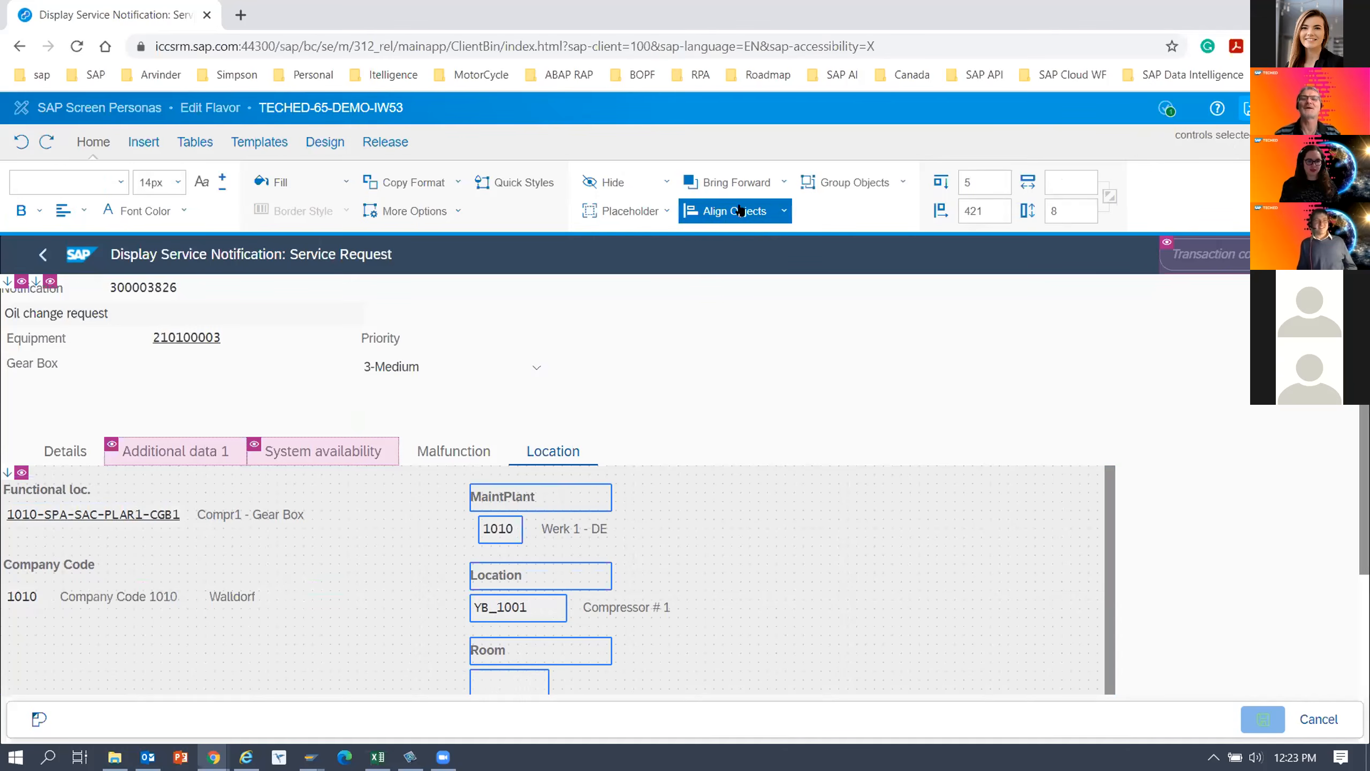
left_click(783, 210)
left_click(697, 348)
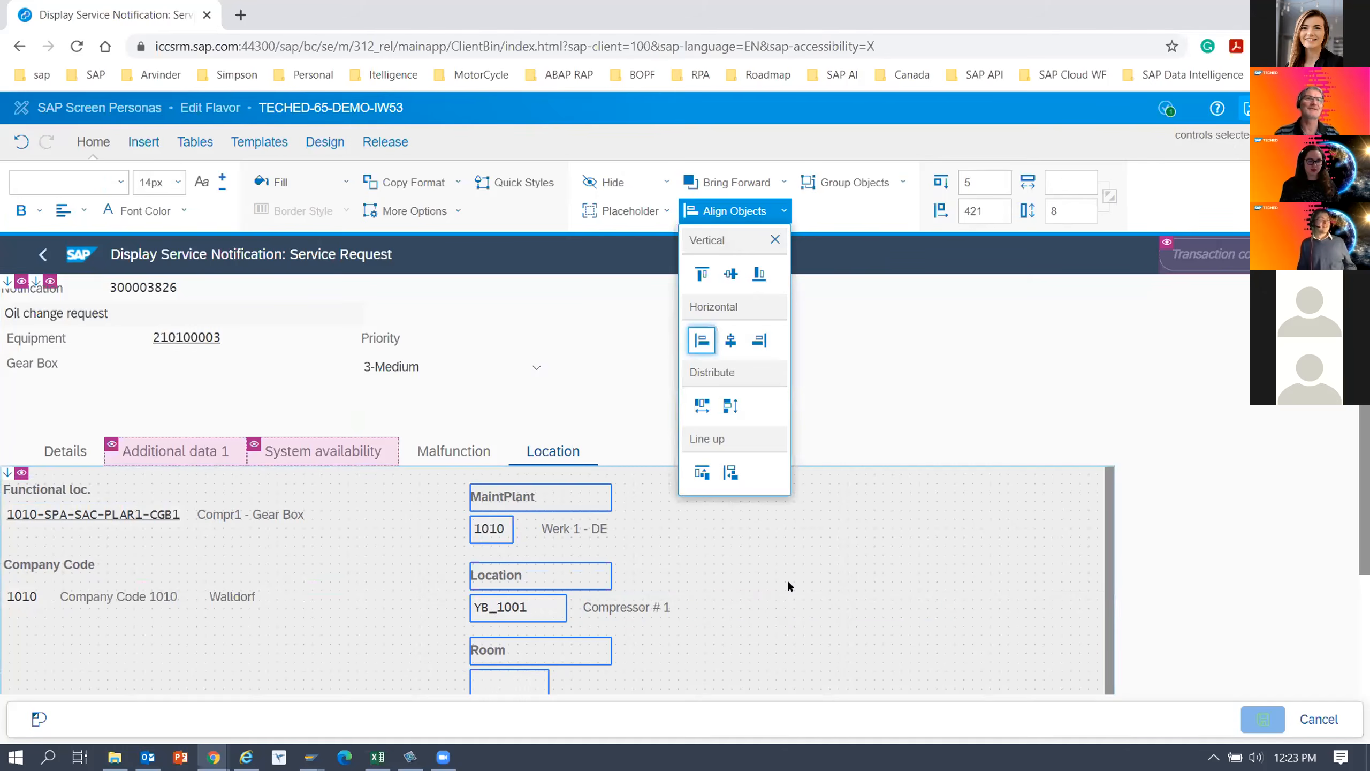
Line up the Werk 1 - DE and Compressor # 1 texts beside their fields, placing Compressor # 1 at about 511 from the left.
left_click(603, 531)
left_click(612, 600)
left_click(563, 526)
left_click_drag(572, 512, 607, 520)
left_click(607, 599)
left_click_drag(597, 589, 587, 589)
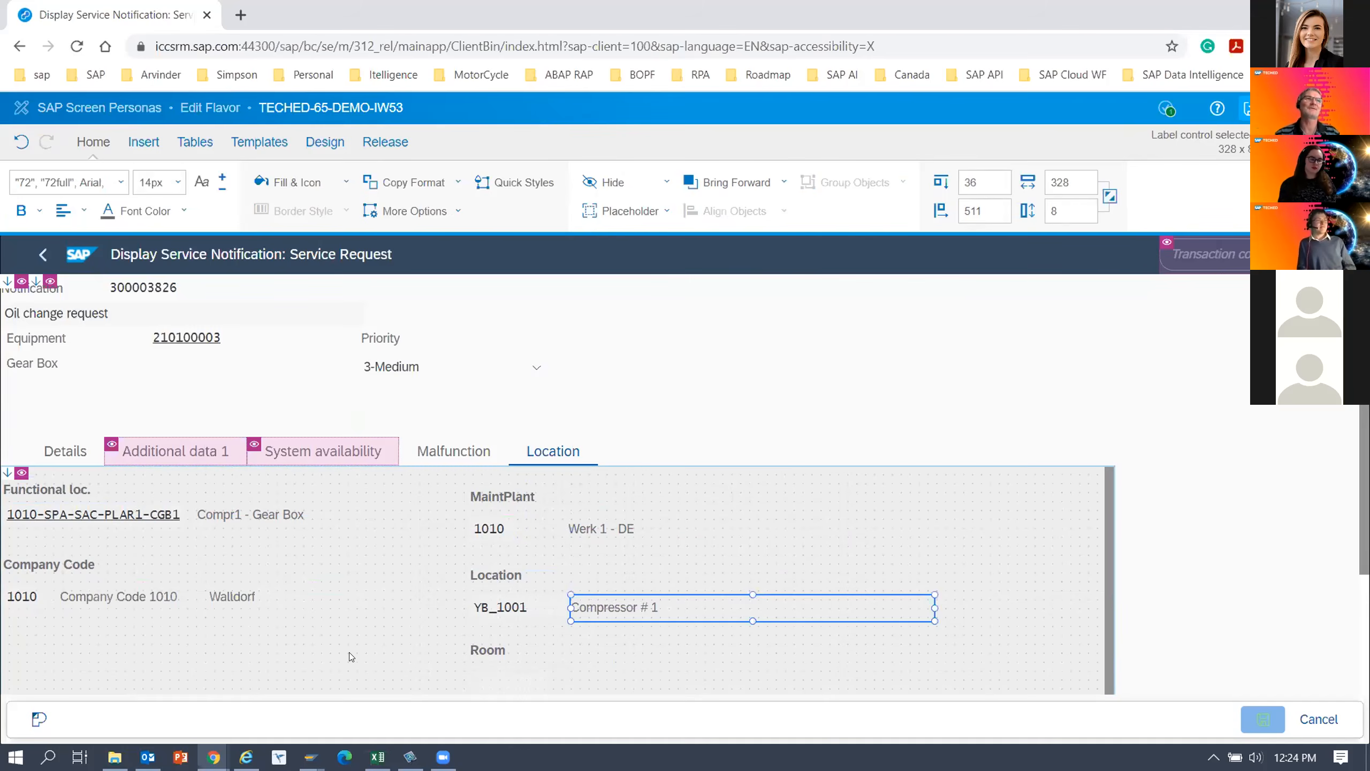
left_click(142, 653)
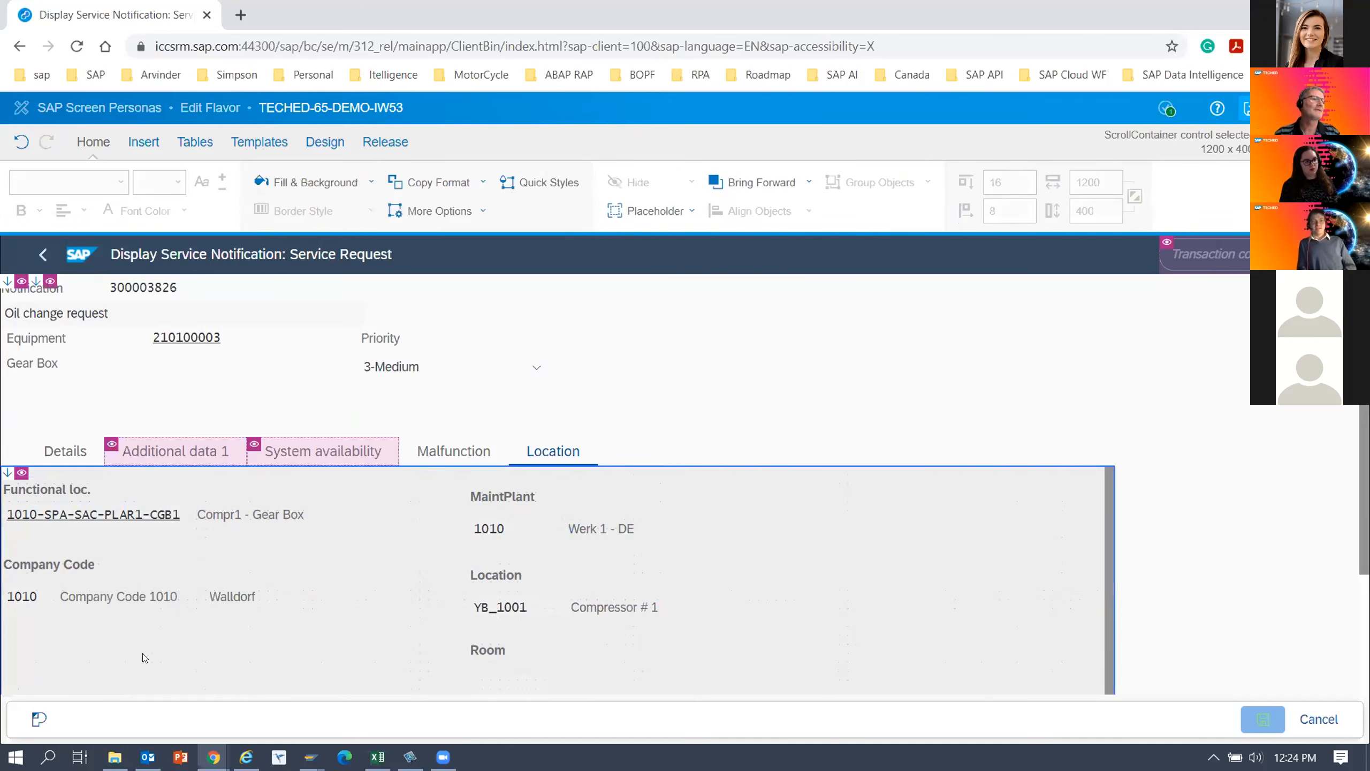
Exit the flavor editor to show the rearranged Location tab in the running flavor.
left_click(1246, 116)
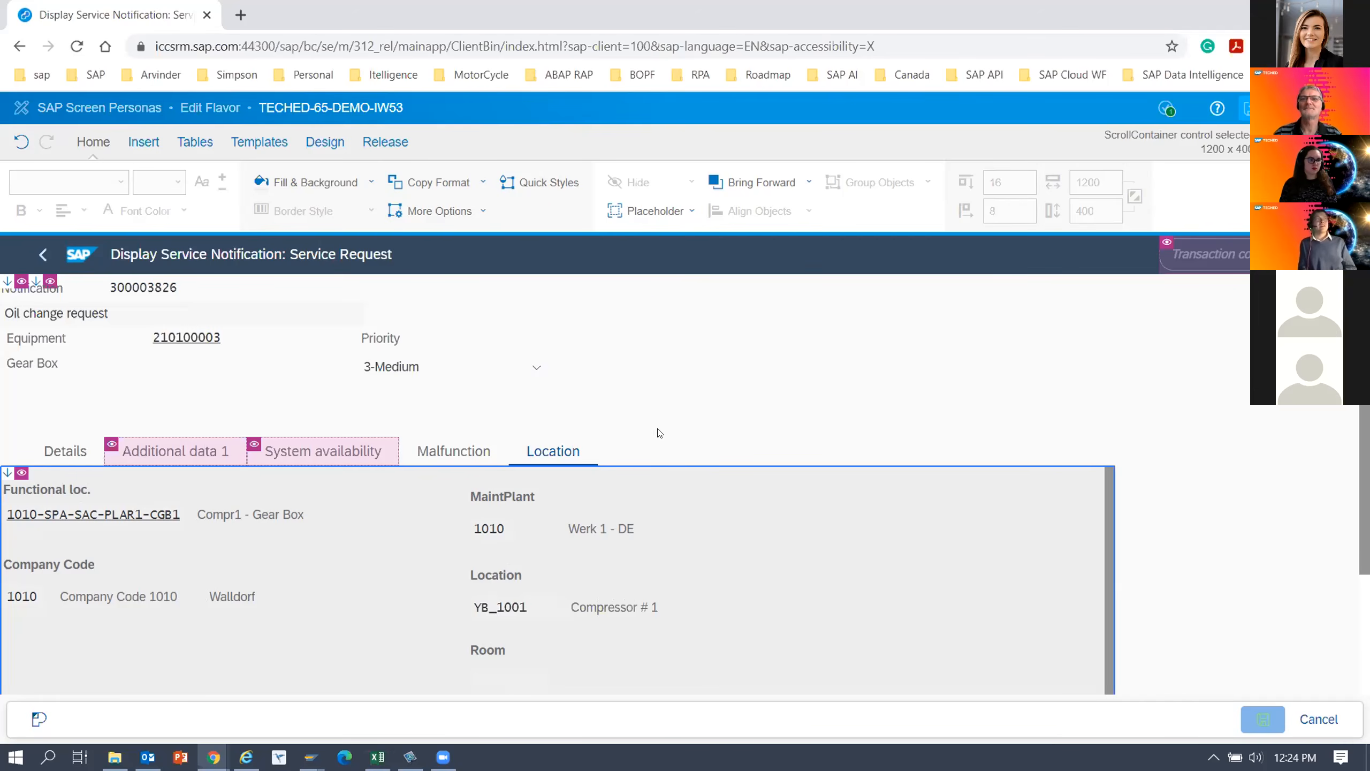
left_click(534, 371)
left_click(642, 382)
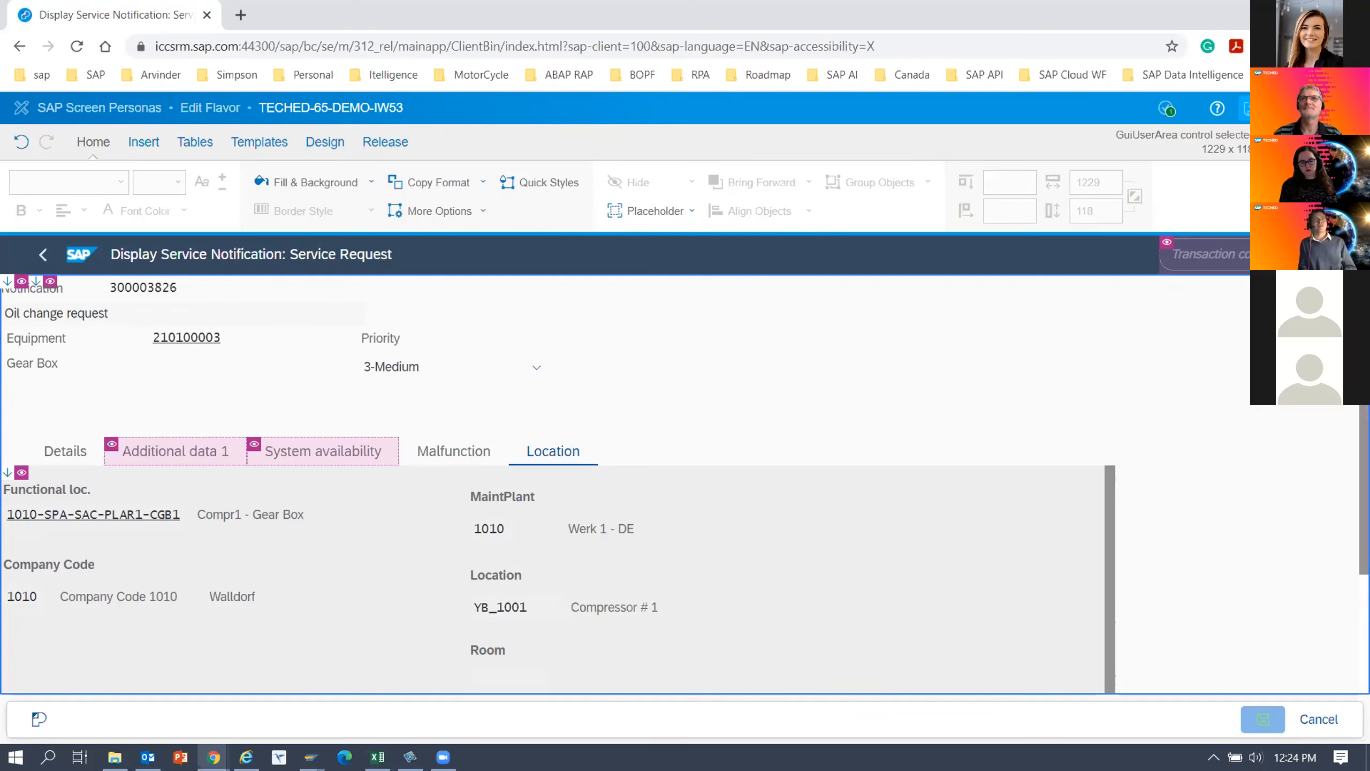
left_click(1250, 109)
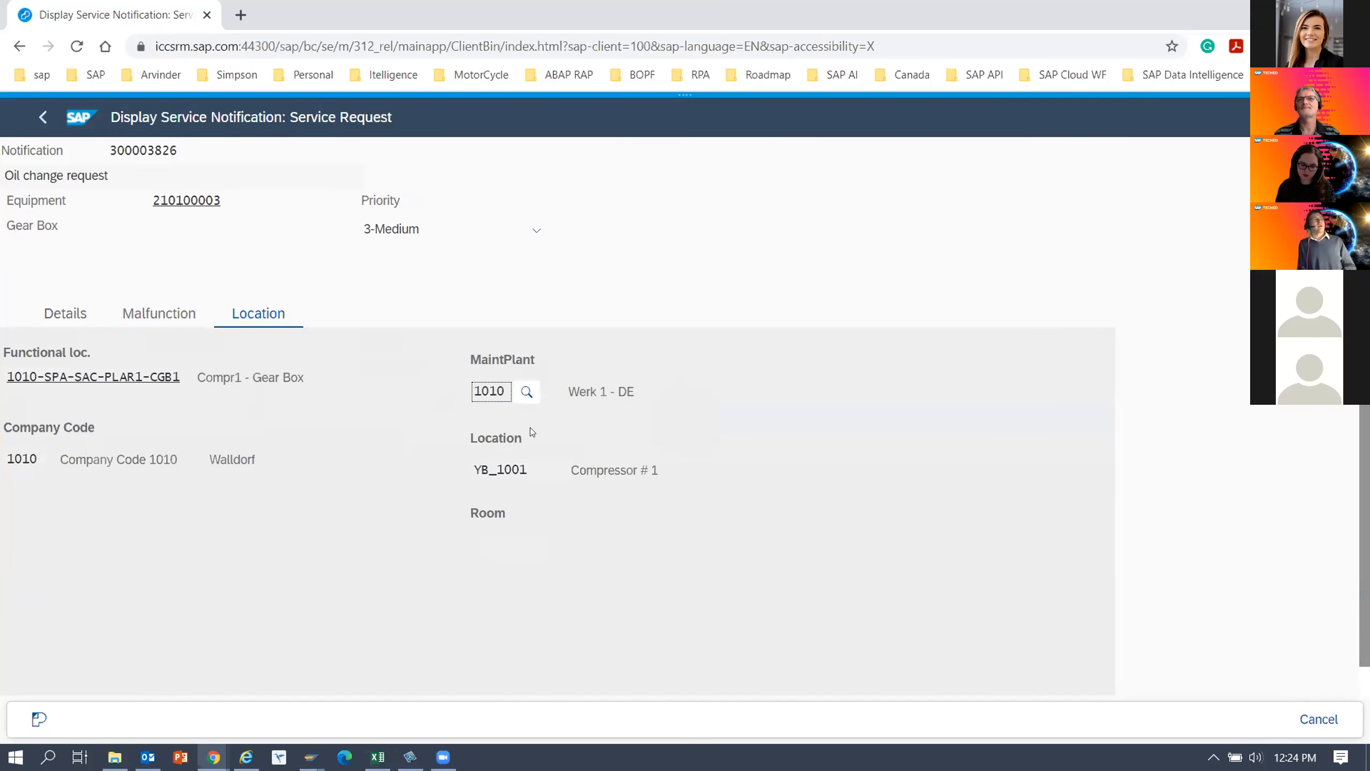
Leave the service notification display, return to SAP Easy Access and start transaction IW29.
left_click(38, 129)
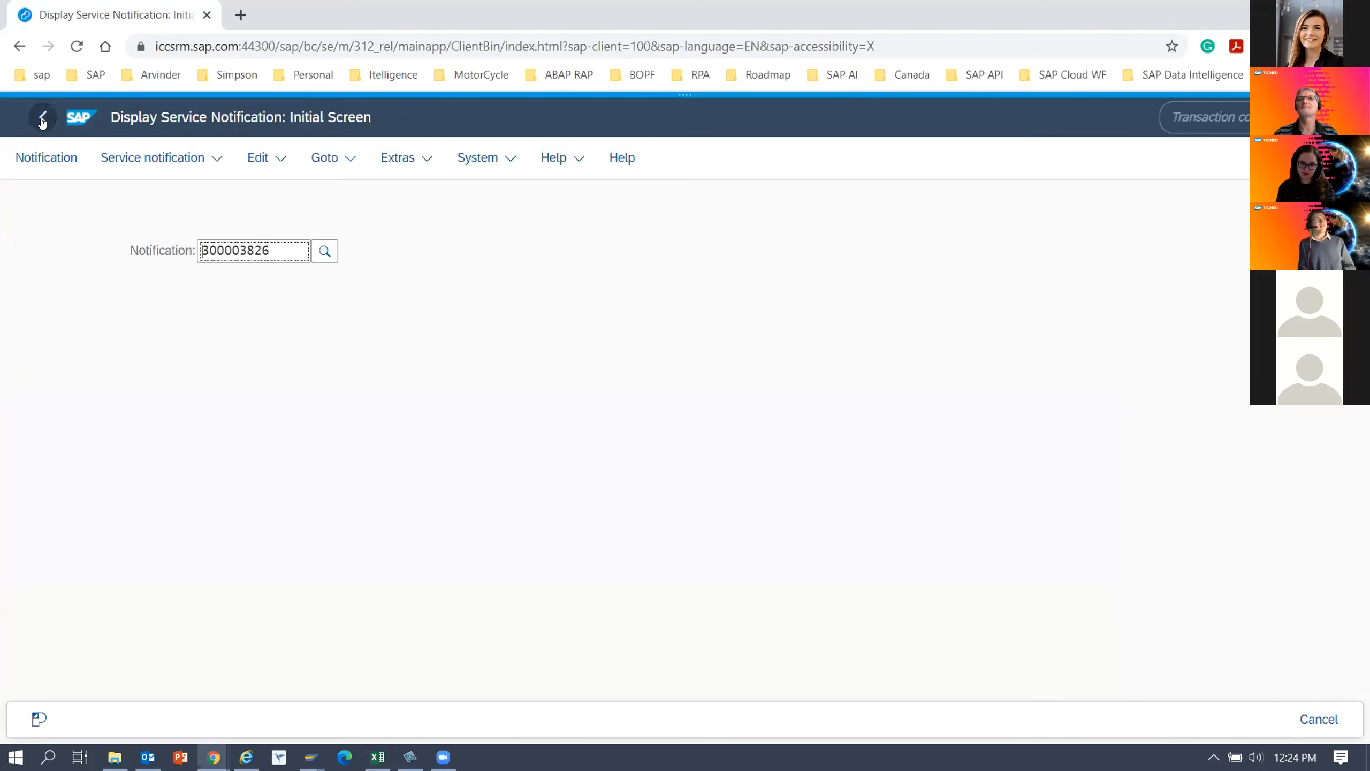
left_click(42, 122)
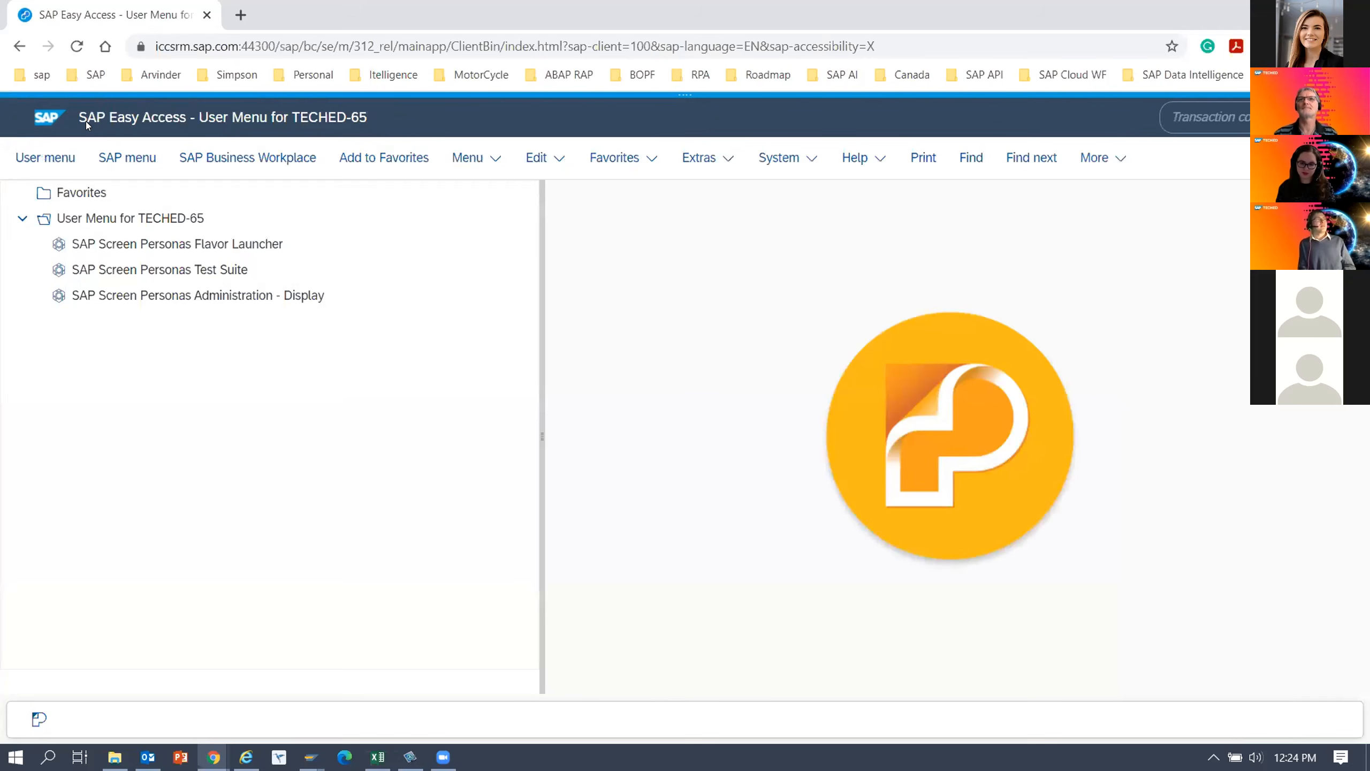
left_click(1204, 119)
type("iw29")
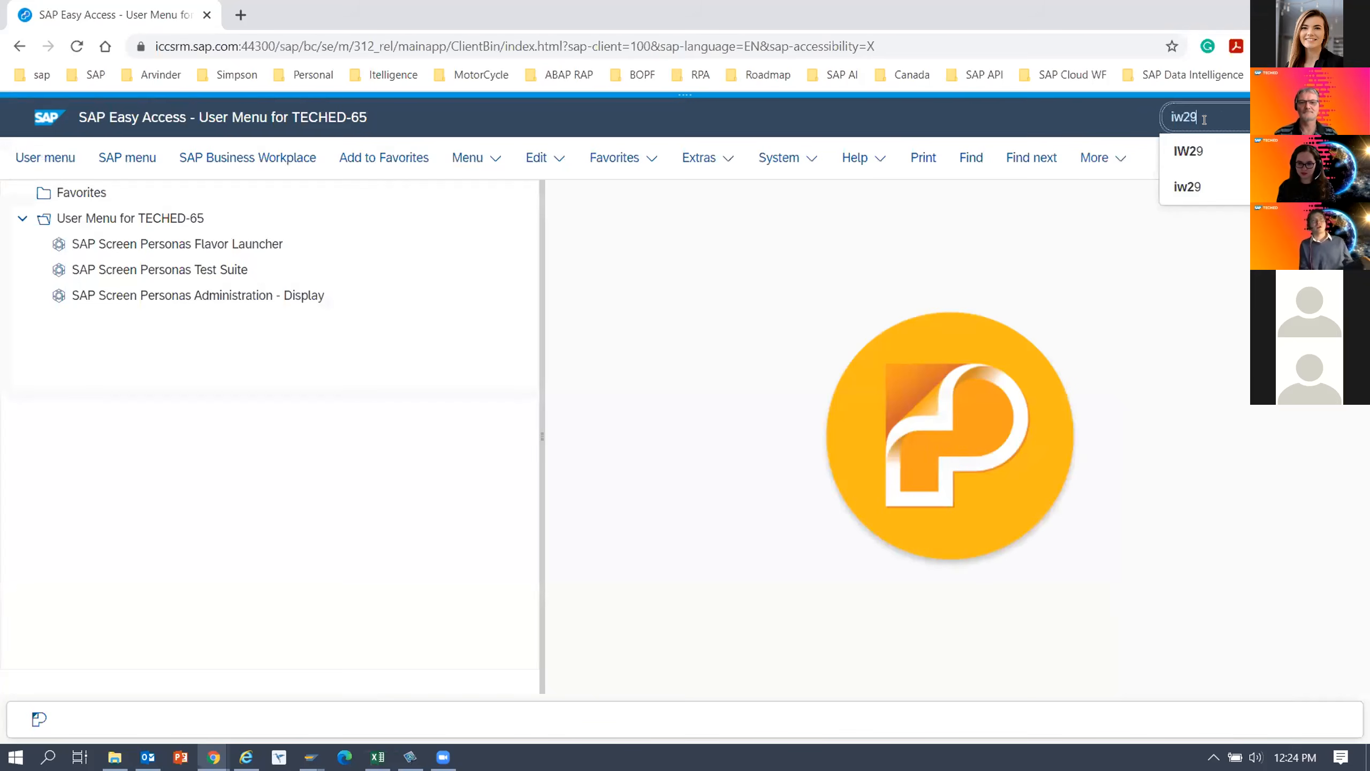
key("Return")
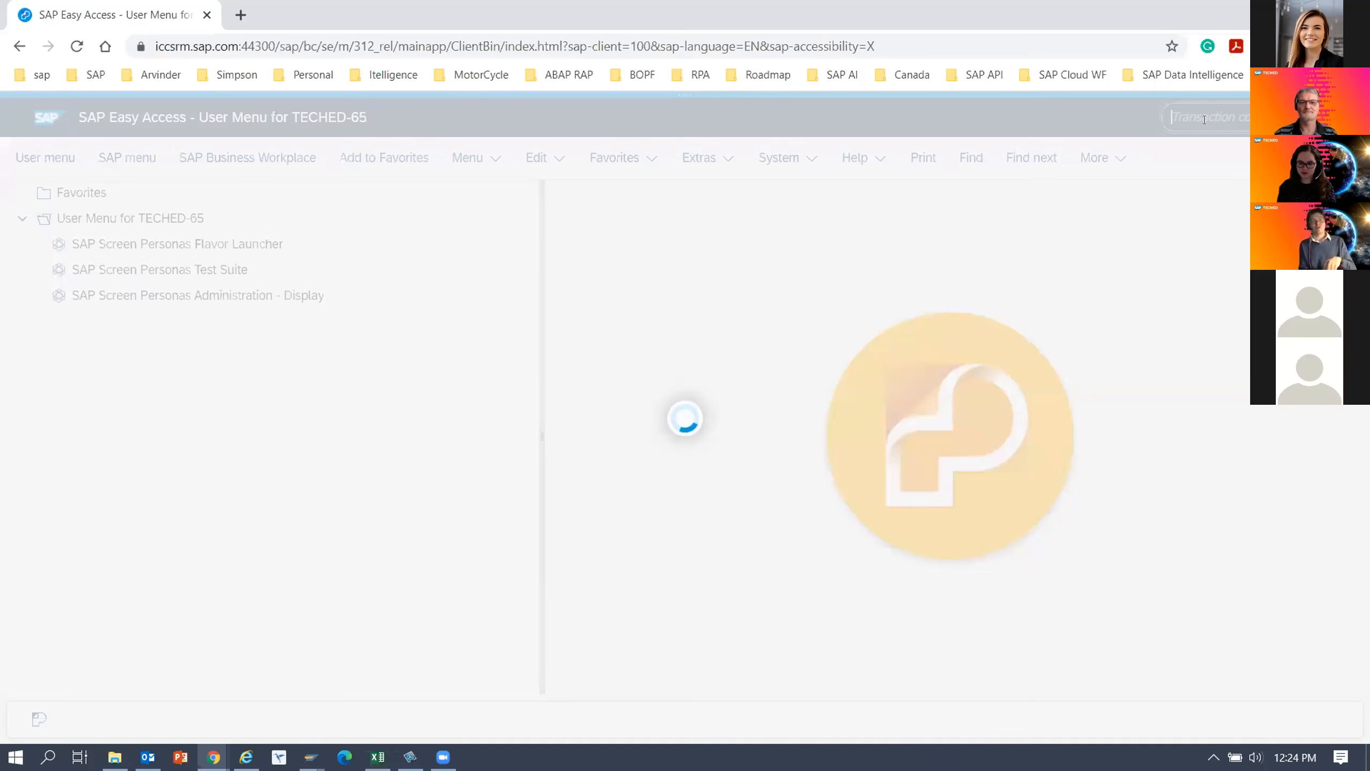
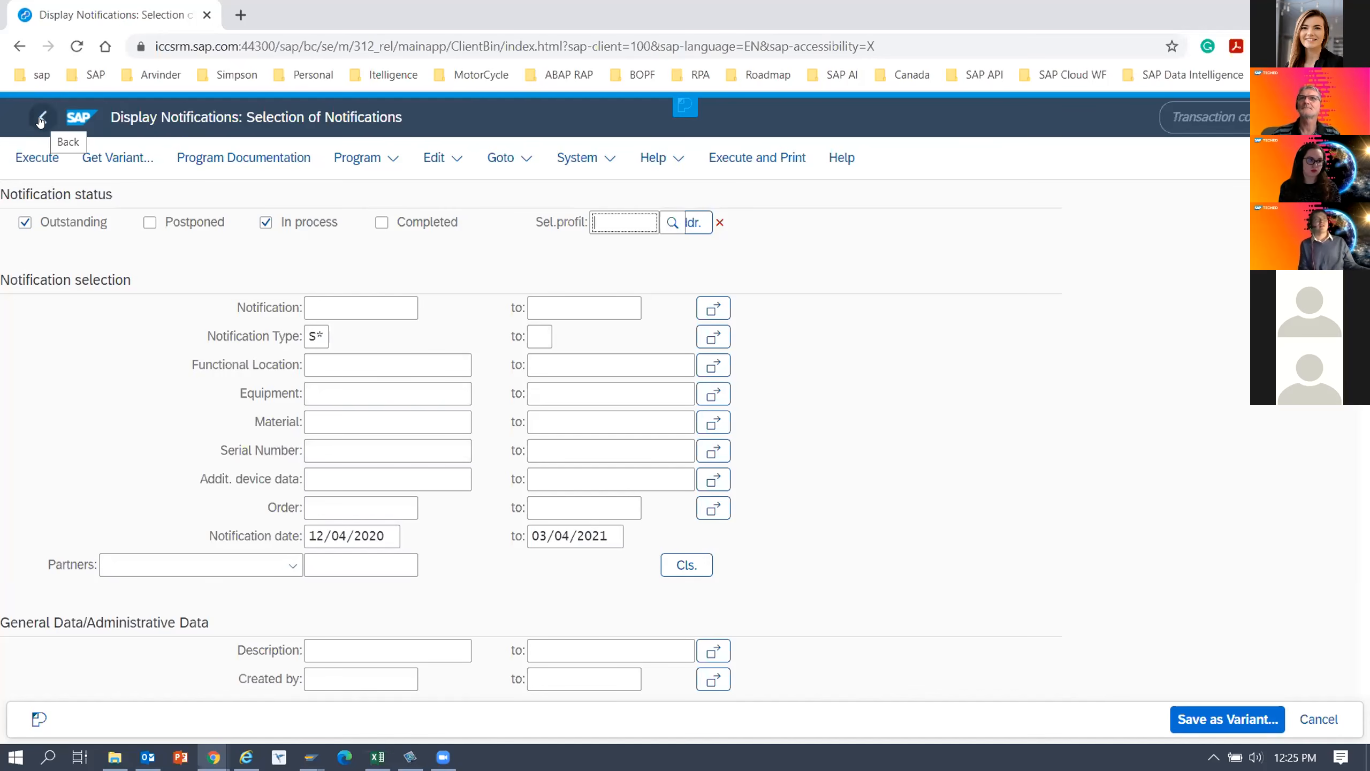
Start transaction IW53 directly from the current transaction and display the proposed service notification.
left_click(1194, 124)
type("/niw53")
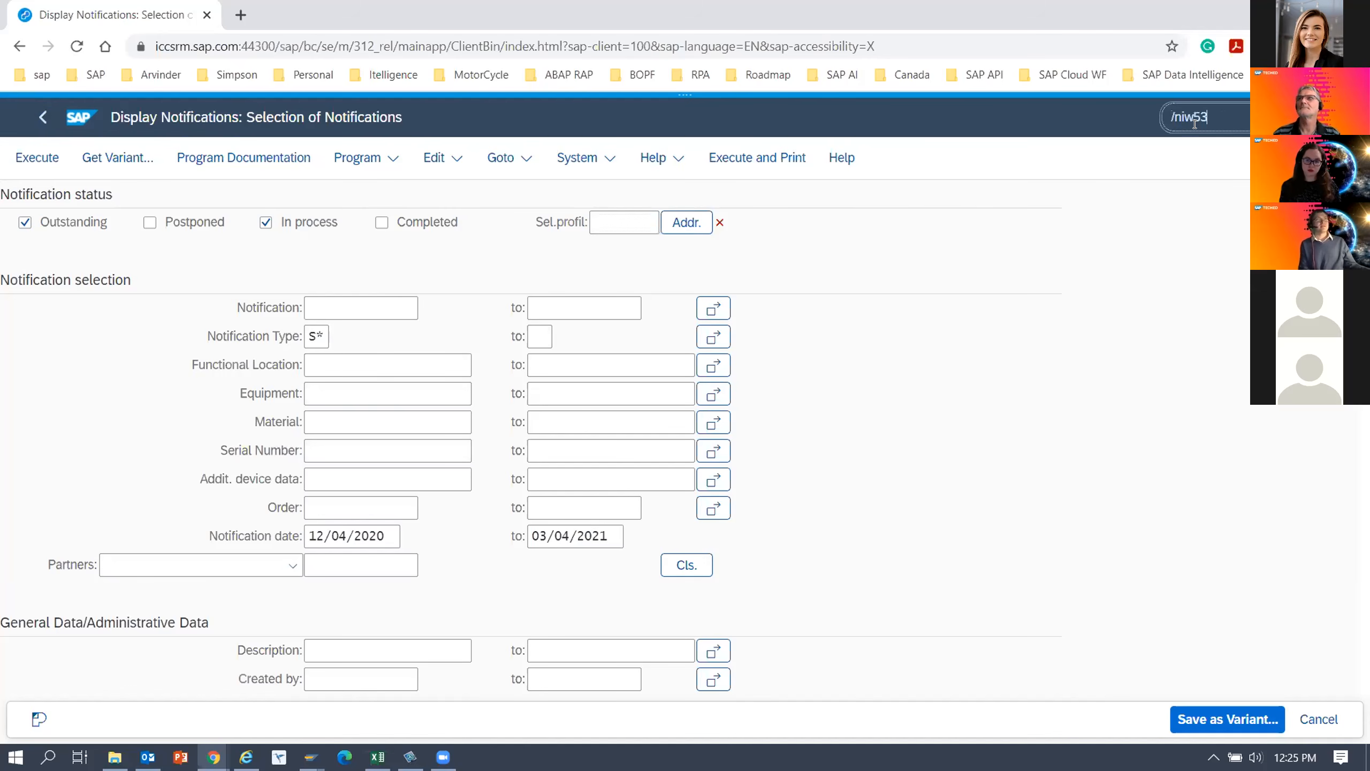
key("Return")
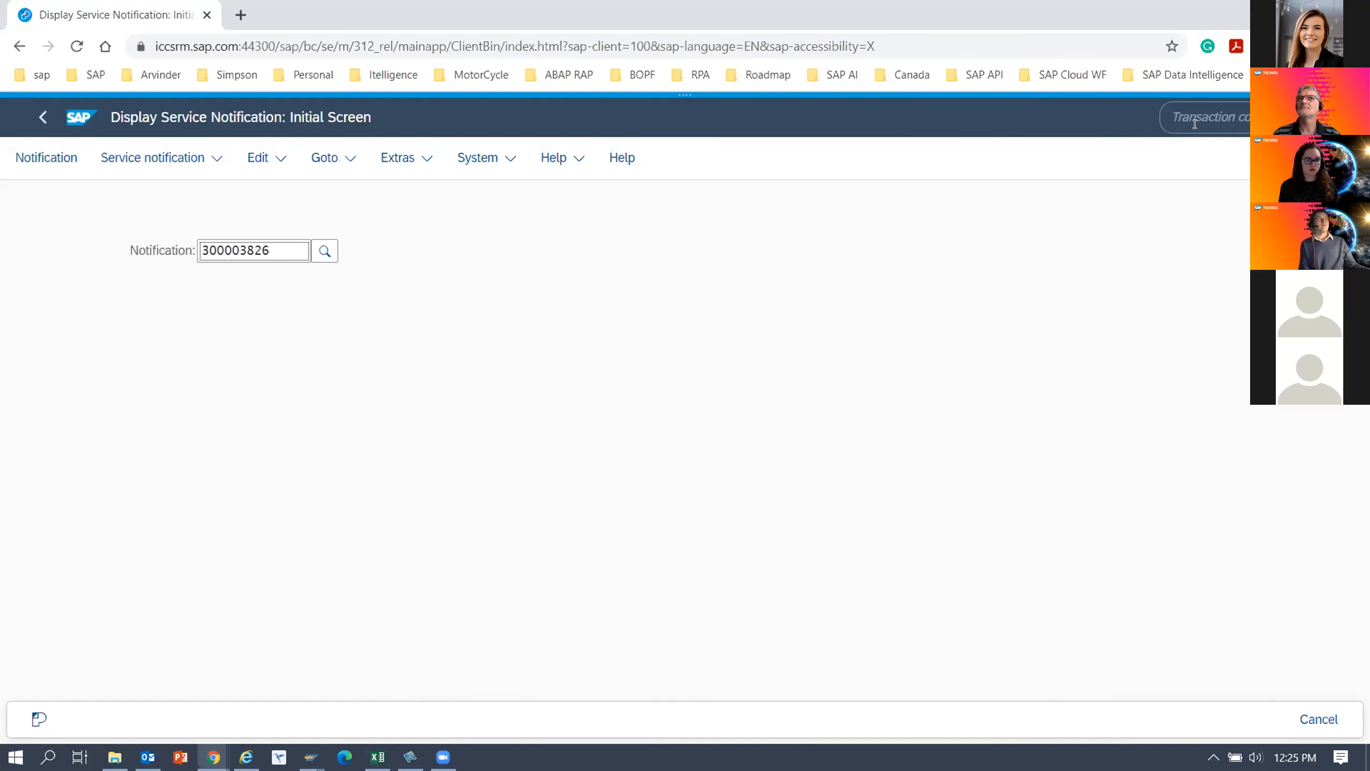
left_click(54, 161)
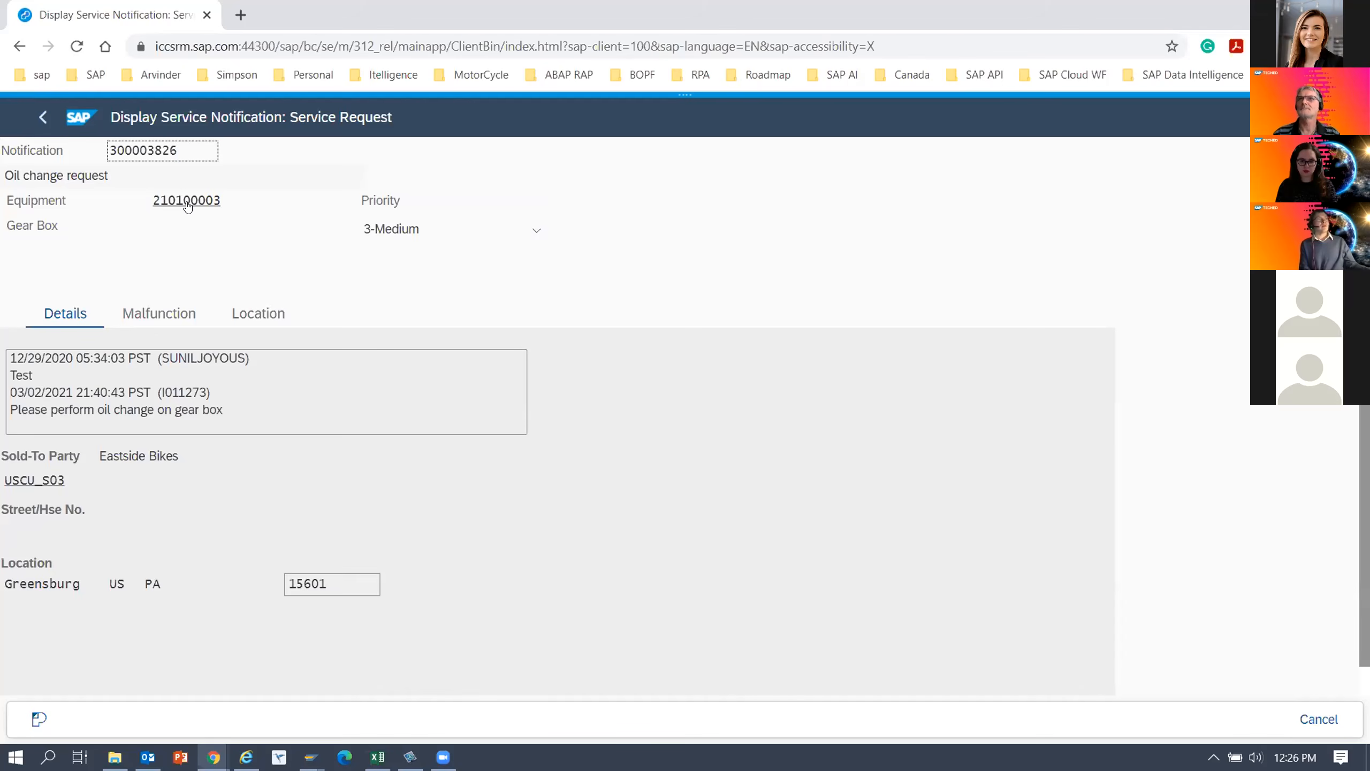
Edit the flavor TECHED-65-DEMO-IW53 and open the event script assignment of the header's Back button.
mouse_move(678, 106)
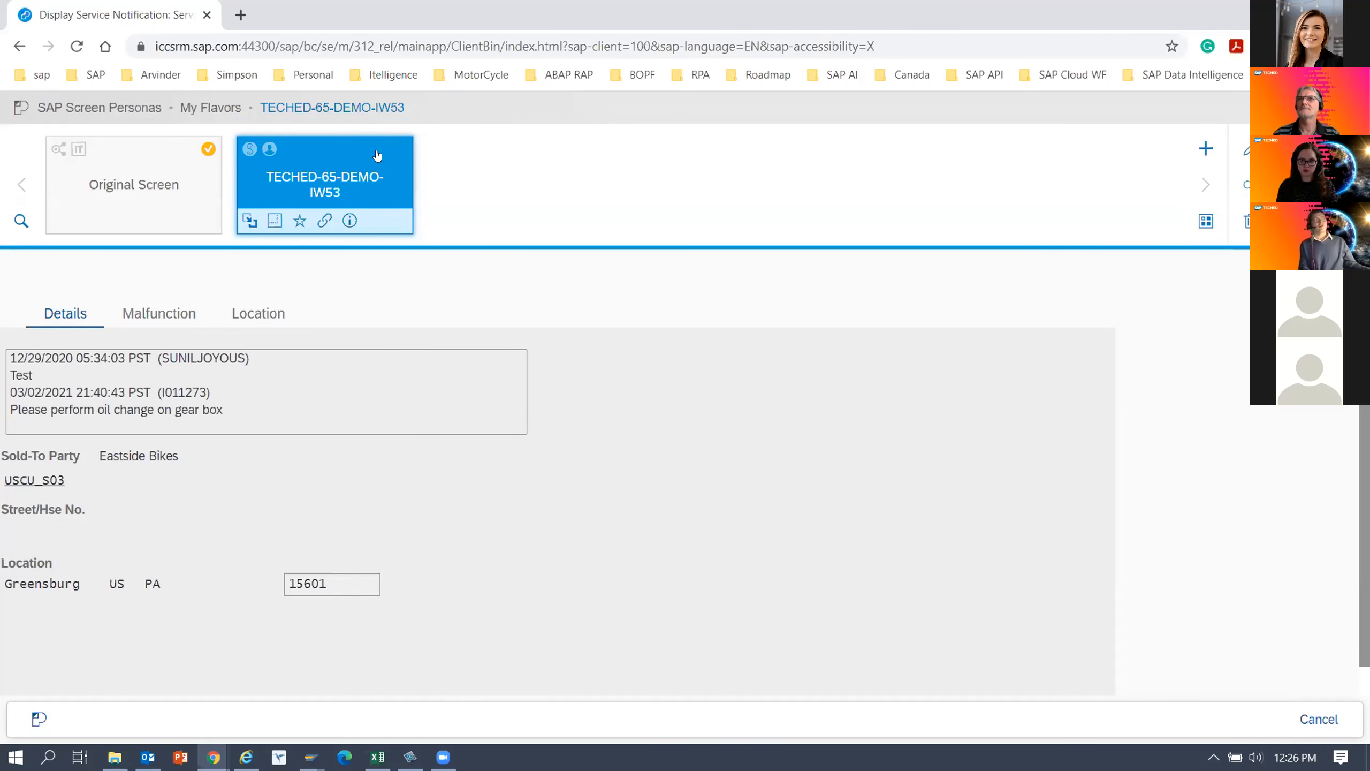
left_click(1247, 149)
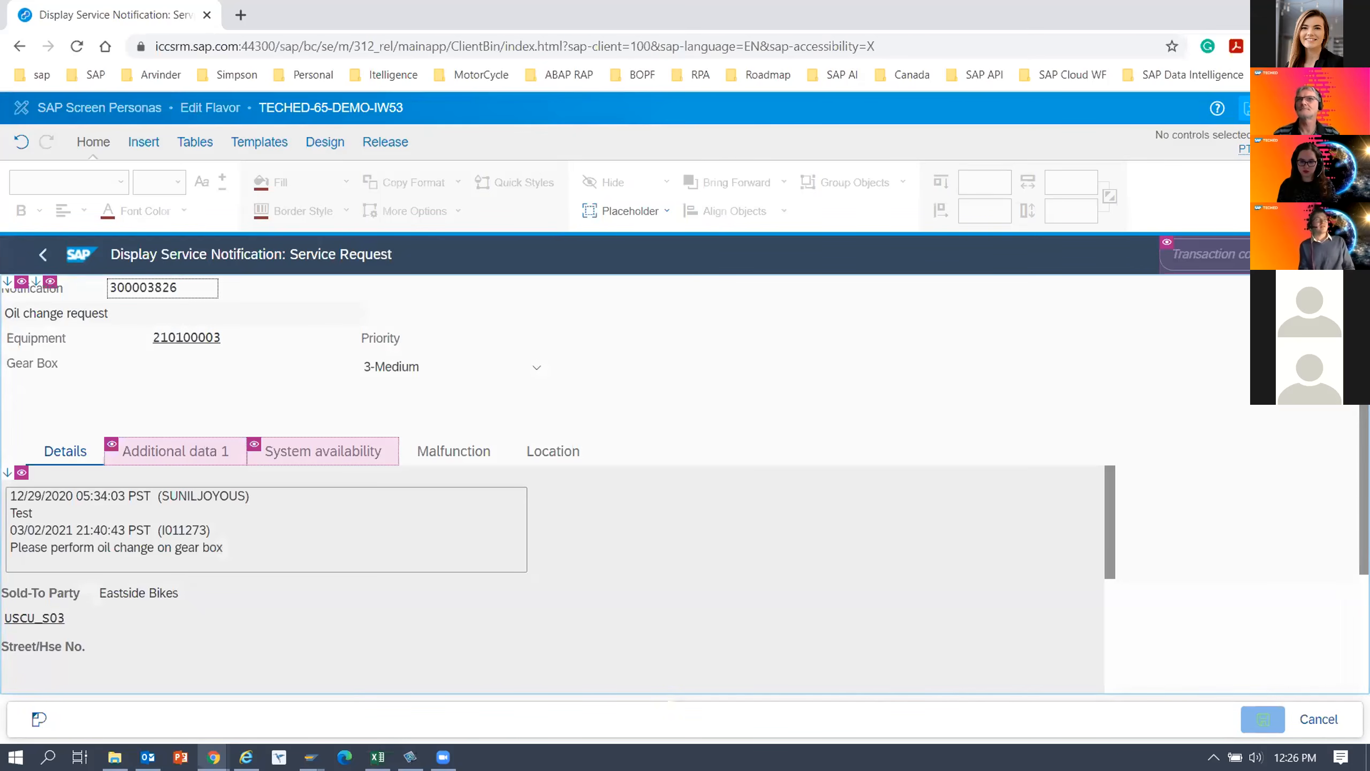
left_click(43, 254)
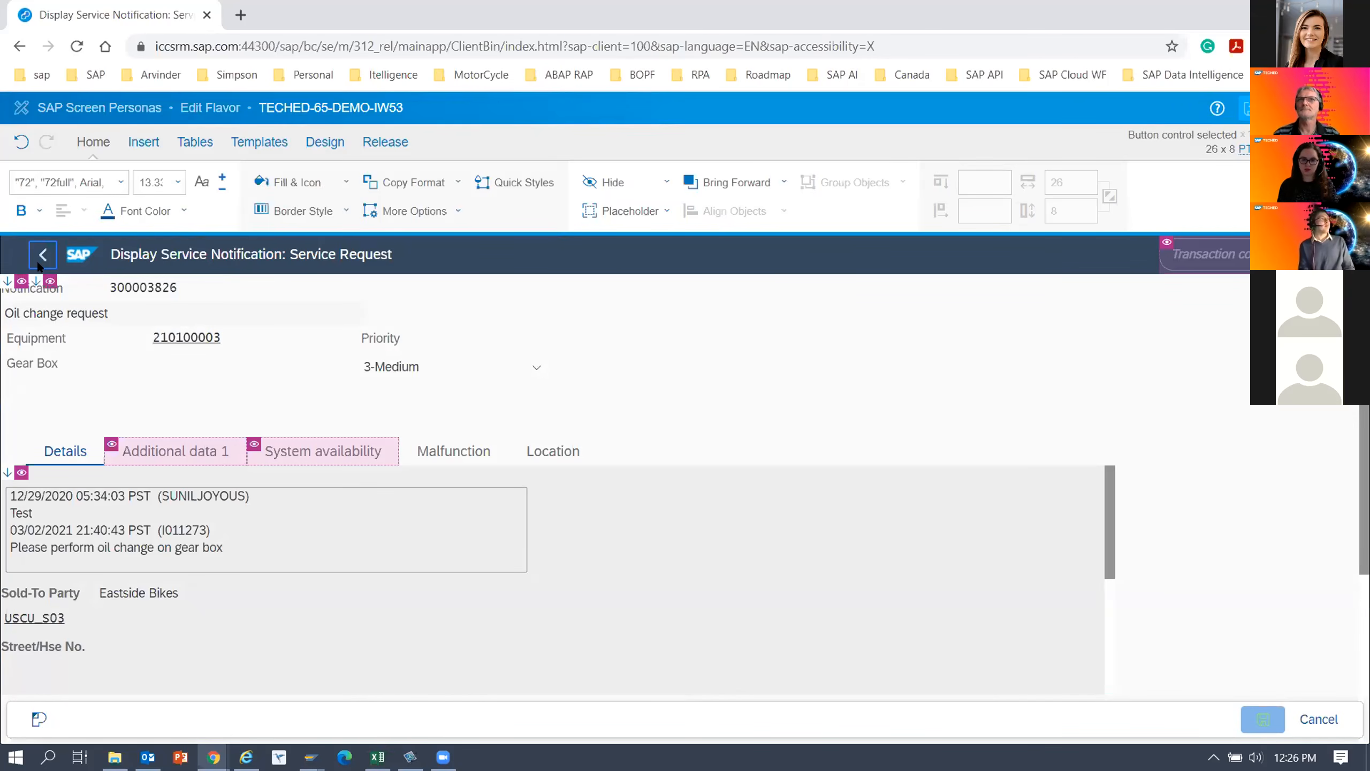
right_click(40, 258)
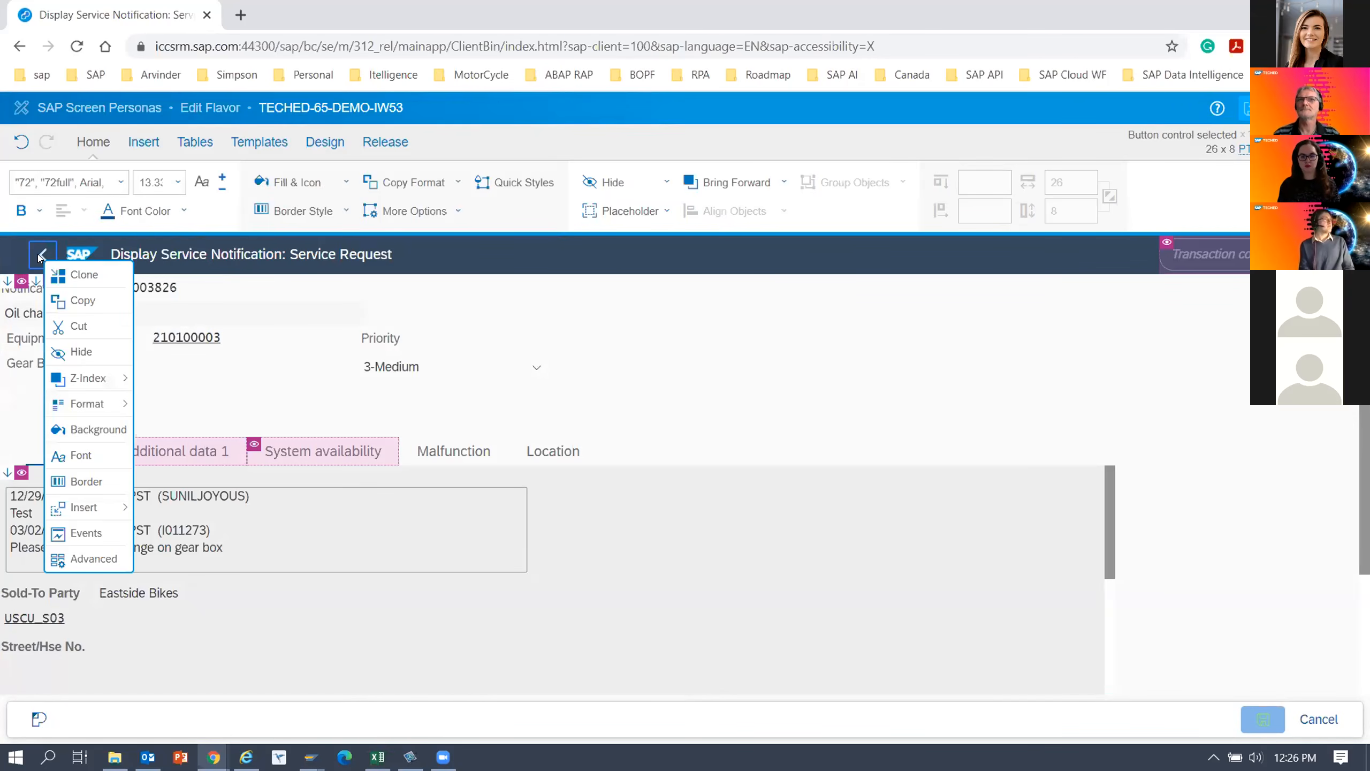
left_click(85, 533)
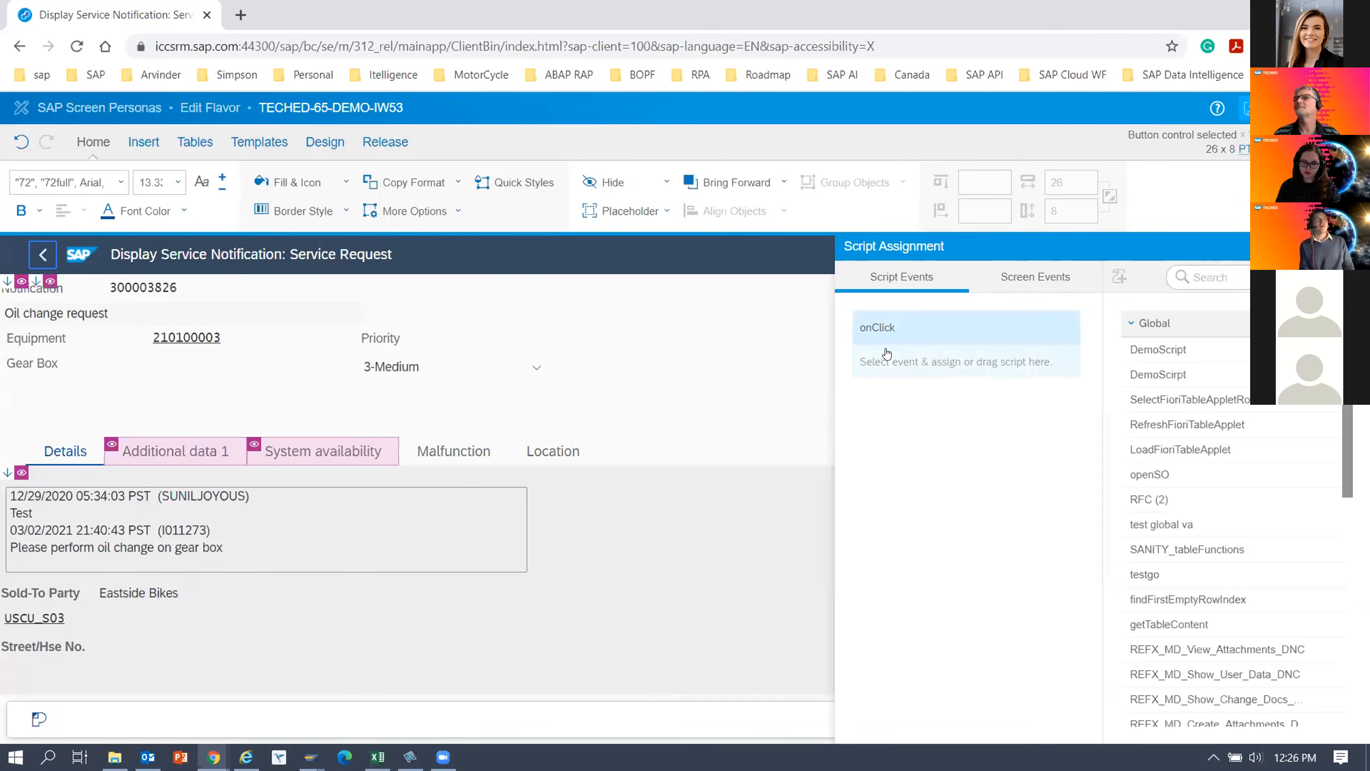
Create a local script named back for the Back button's onClick event and expand its assignment details.
left_click(891, 330)
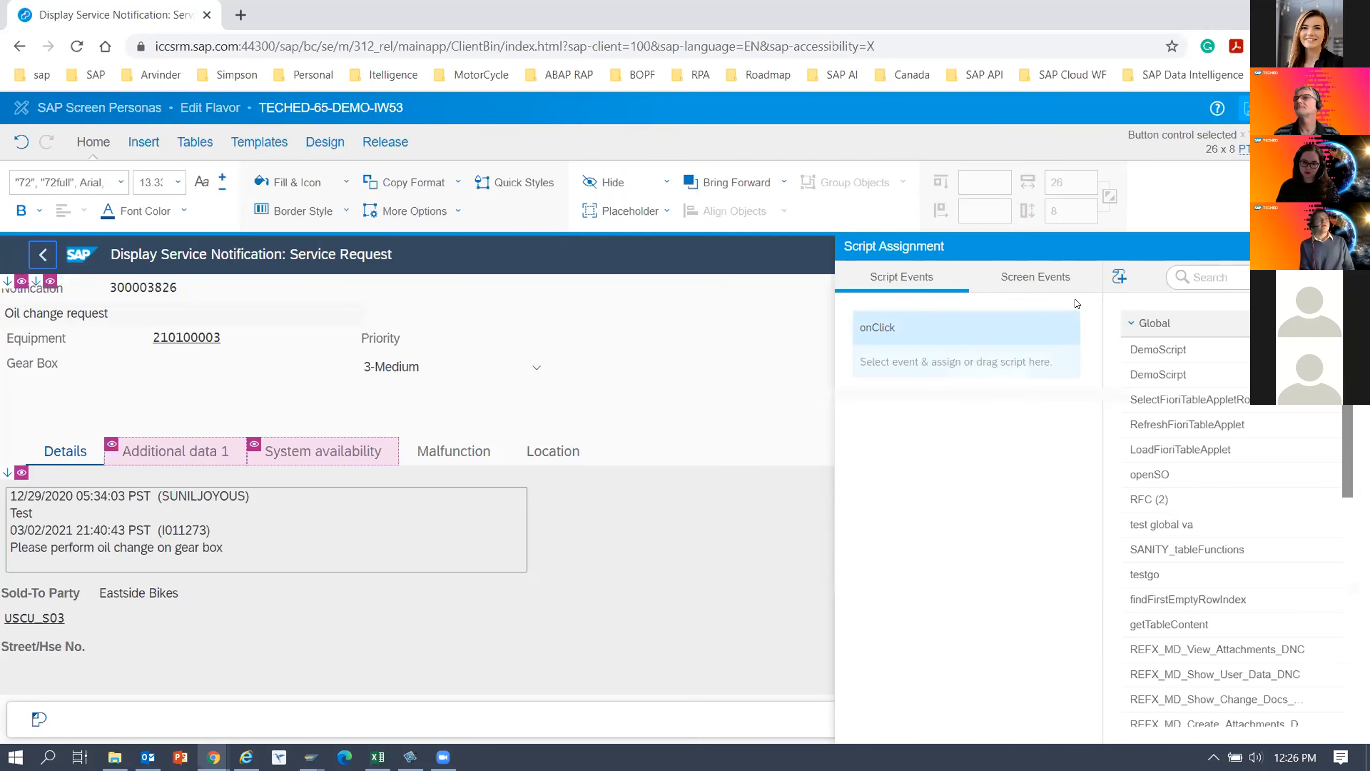
left_click(1118, 277)
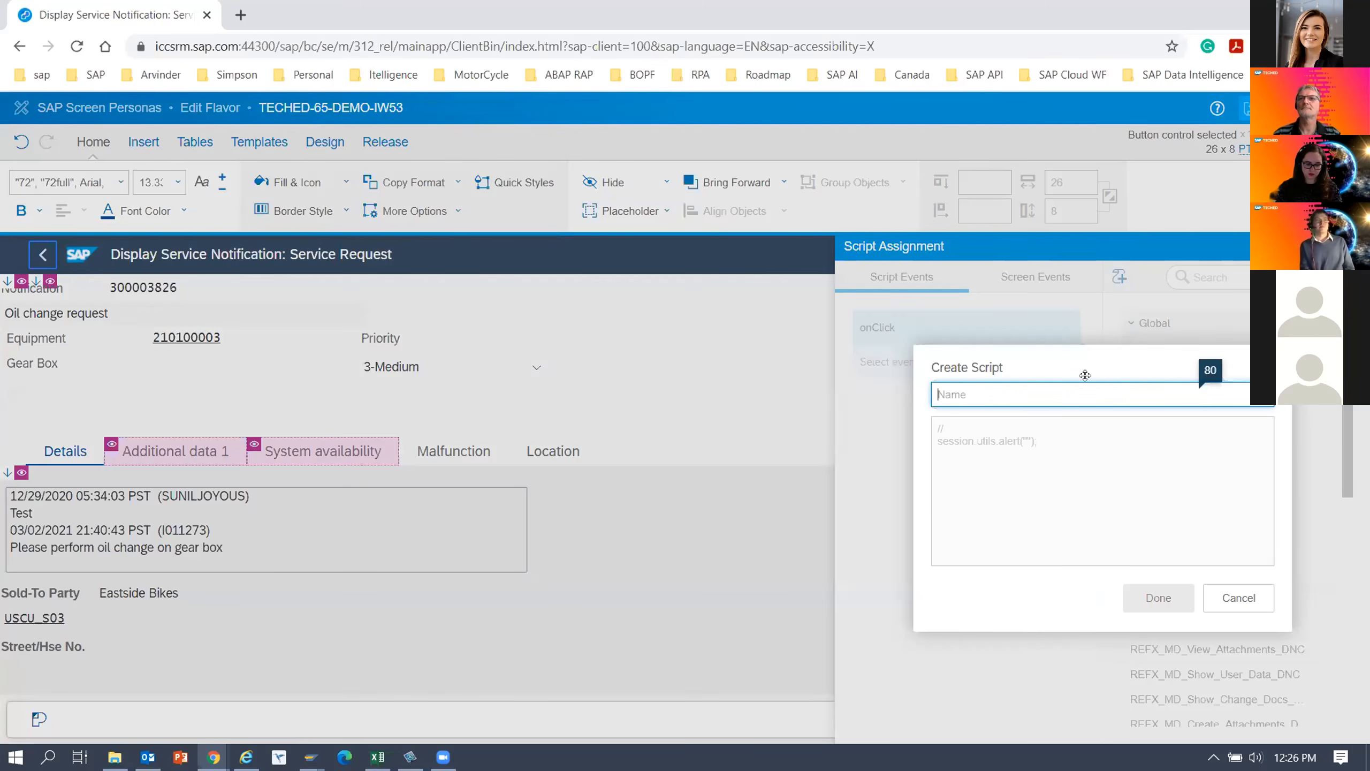
type("back")
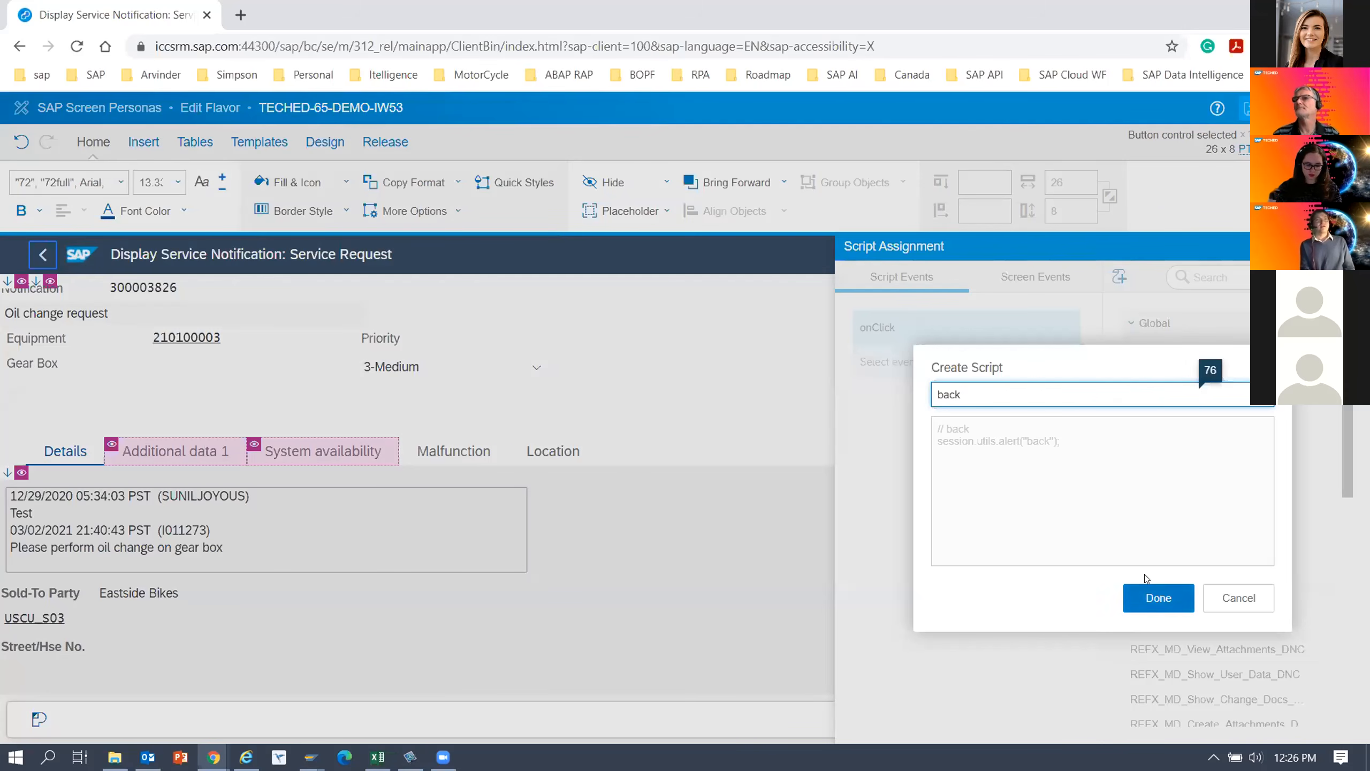
left_click(1157, 597)
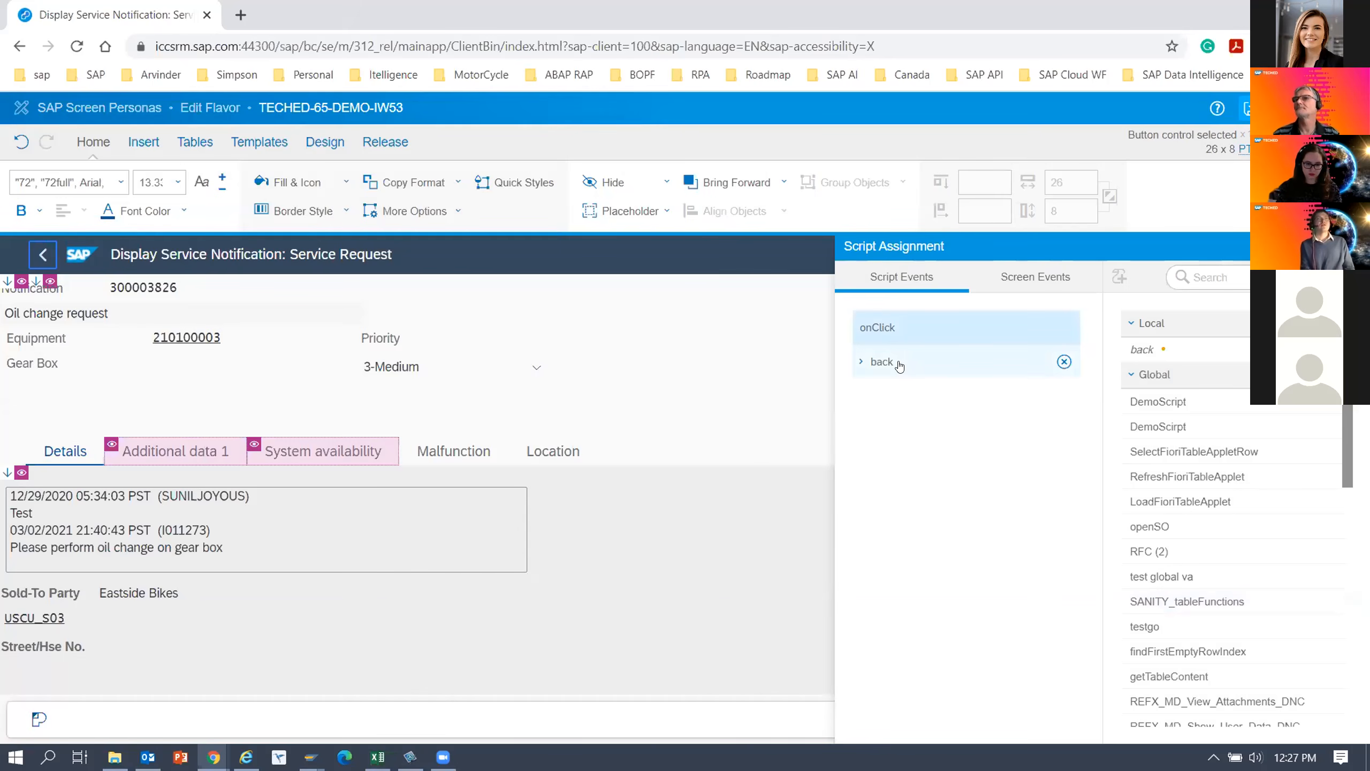
left_click(898, 364)
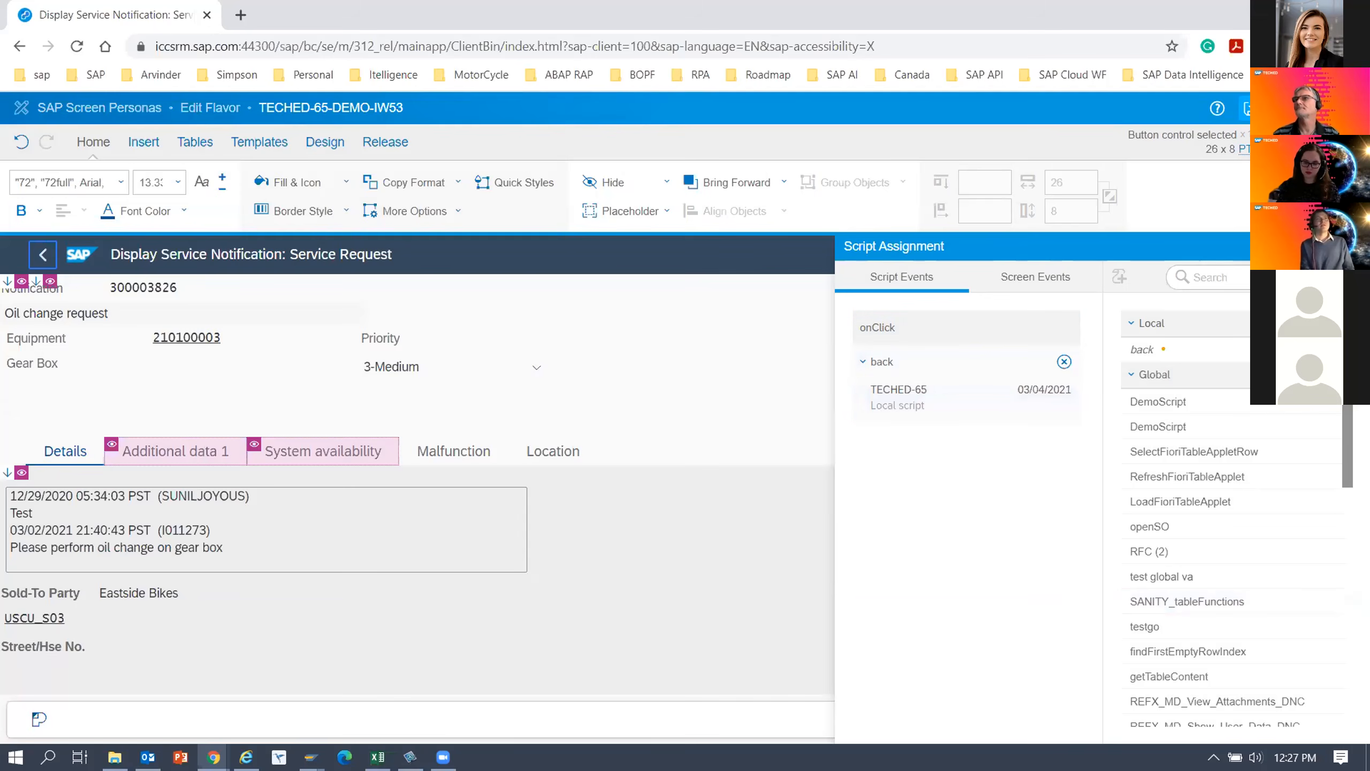
Save and exit the edited flavor, and test the Back button in the running flavor, dismissing its alert.
left_click(1354, 246)
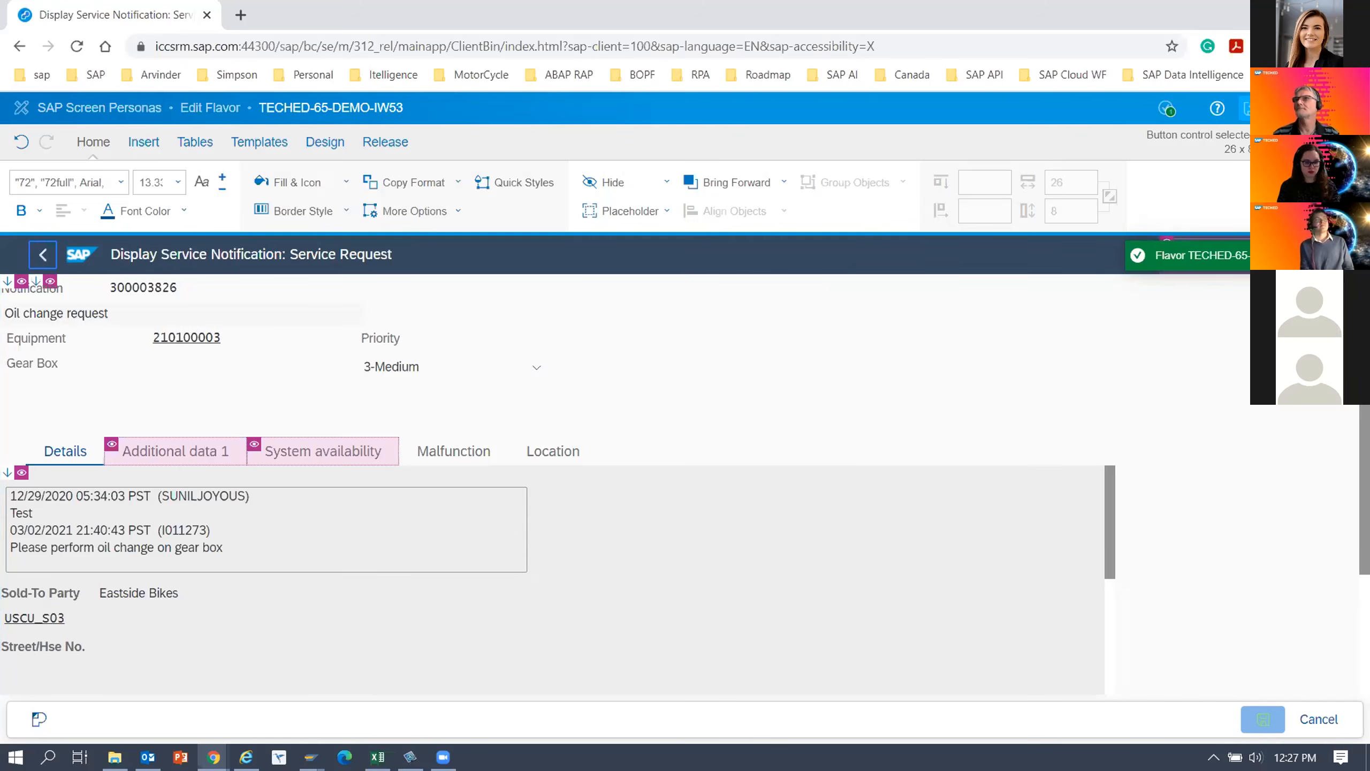
left_click(1344, 108)
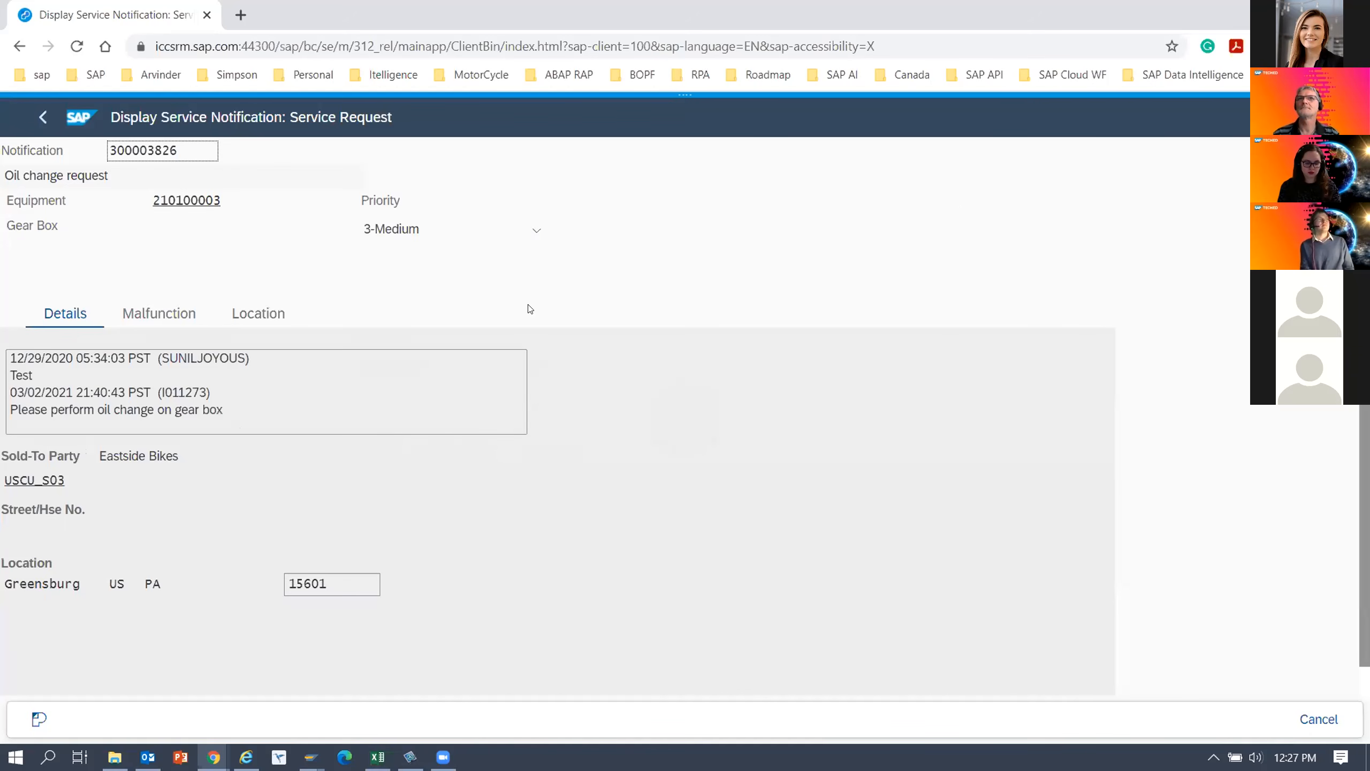
left_click(42, 117)
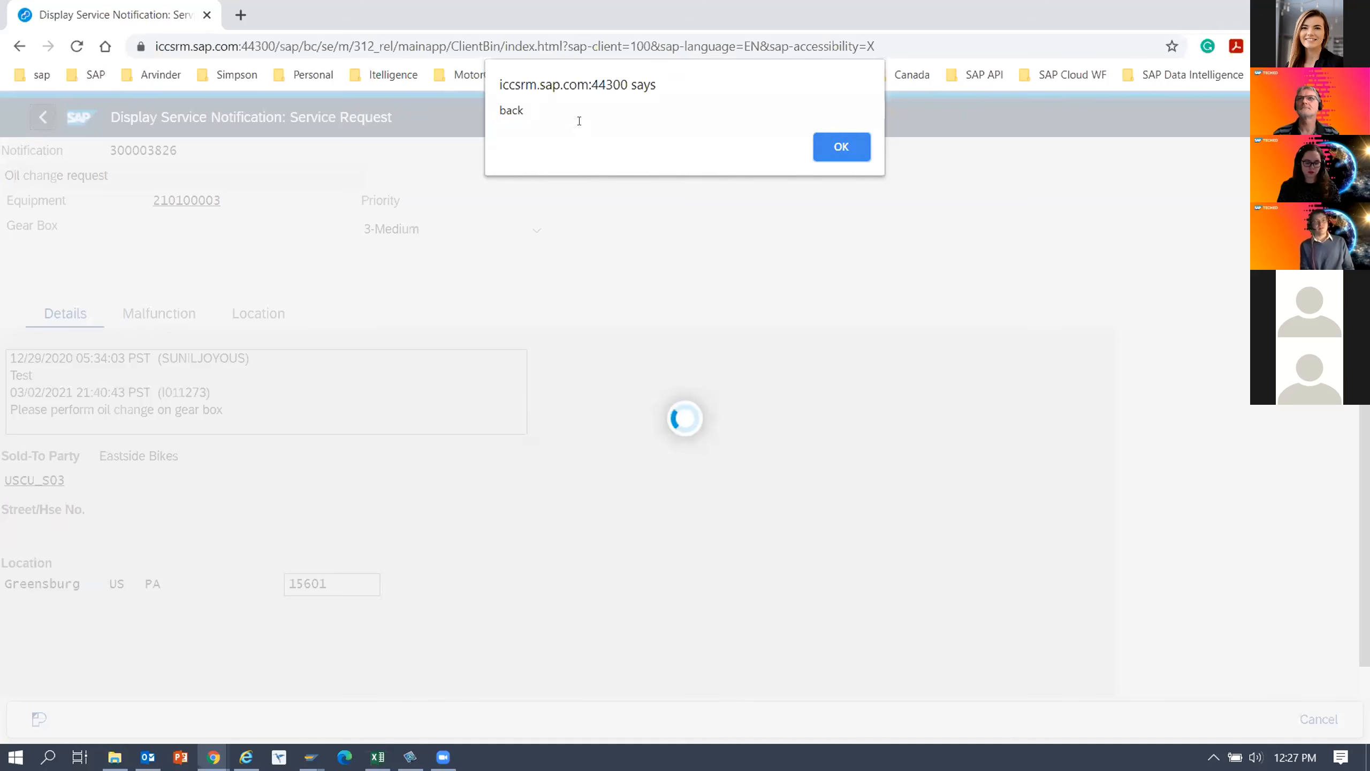
left_click(824, 143)
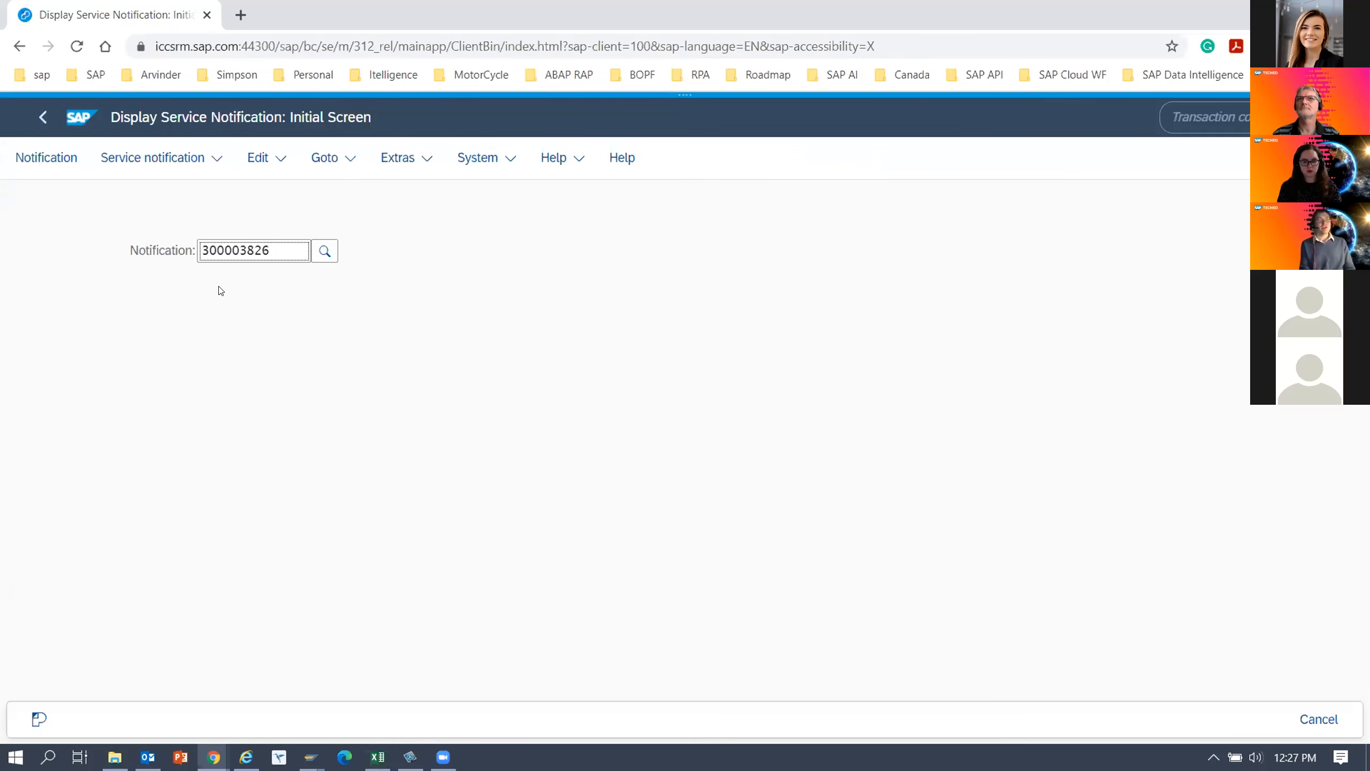
Display the service notification again and open the flavor's back script in the script editor.
left_click(54, 167)
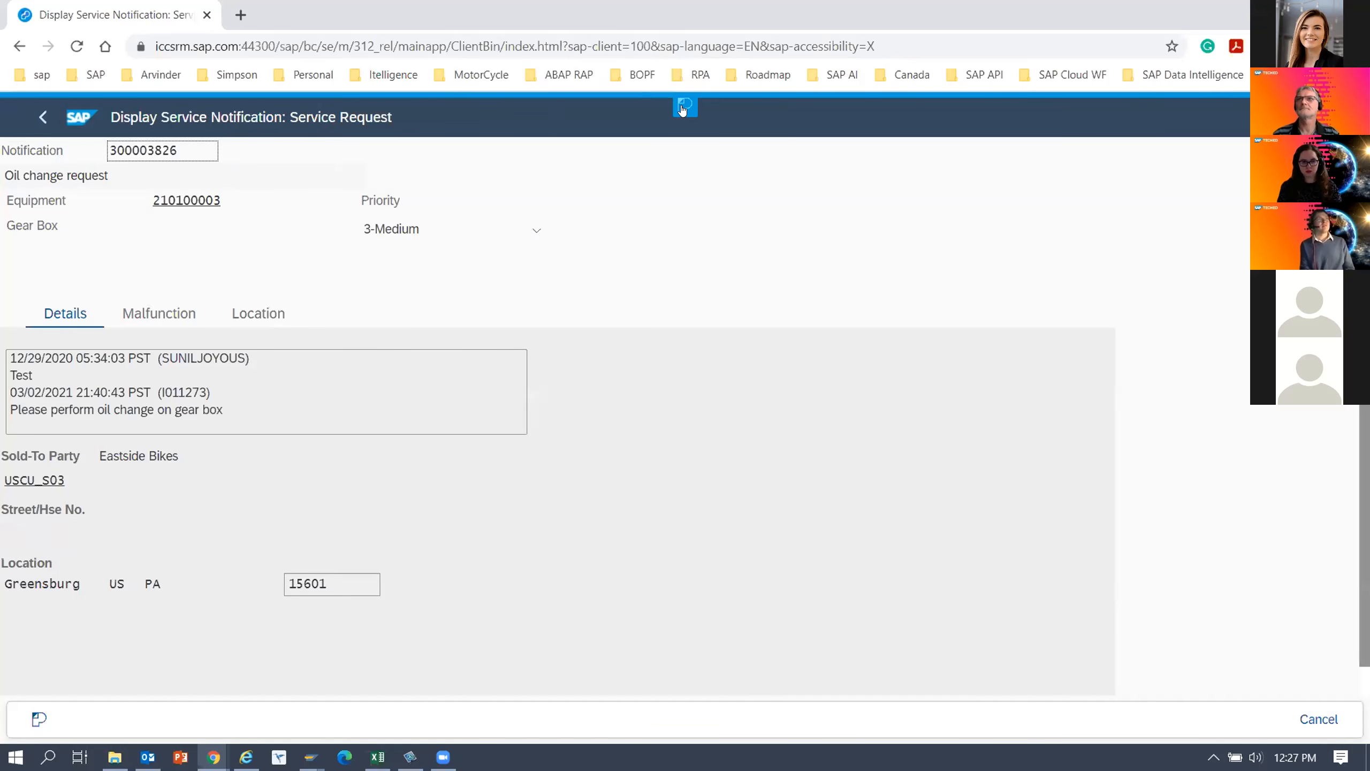
left_click(683, 107)
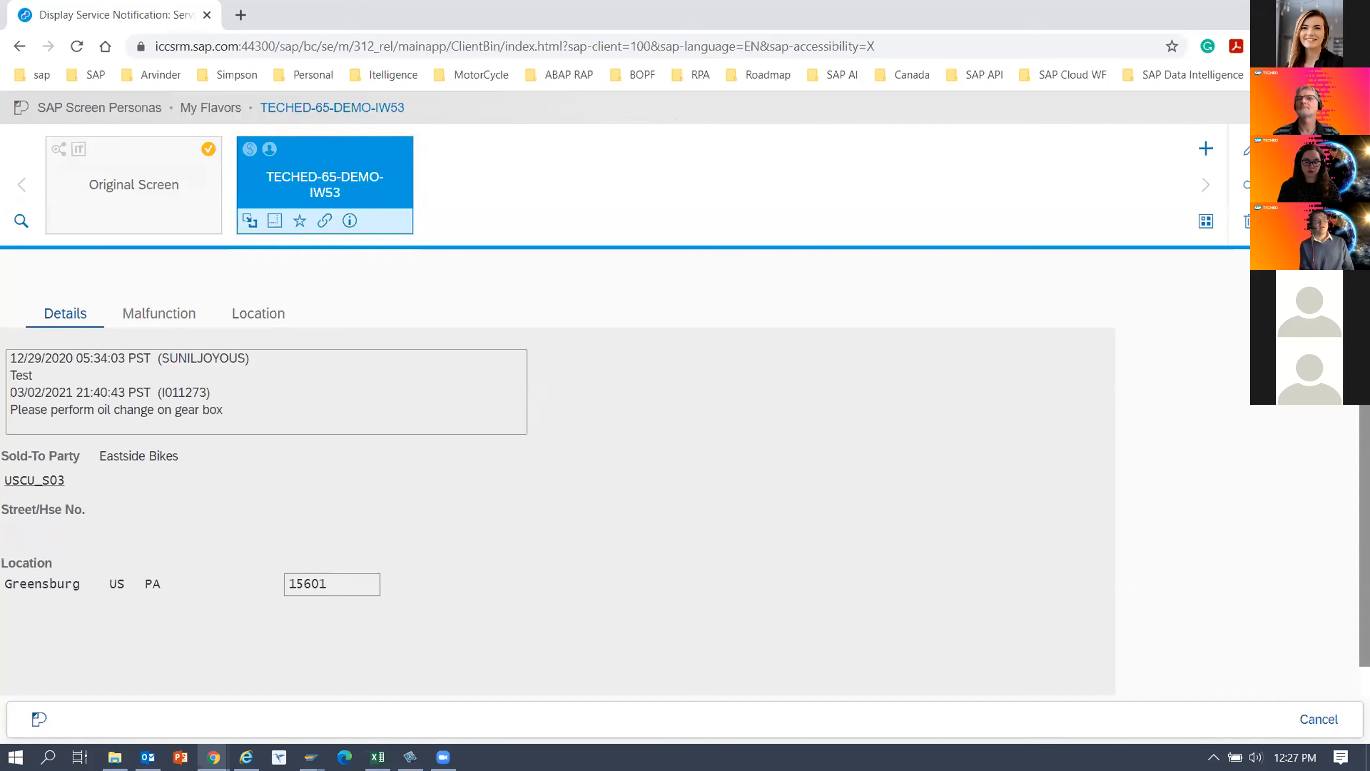
left_click(1250, 149)
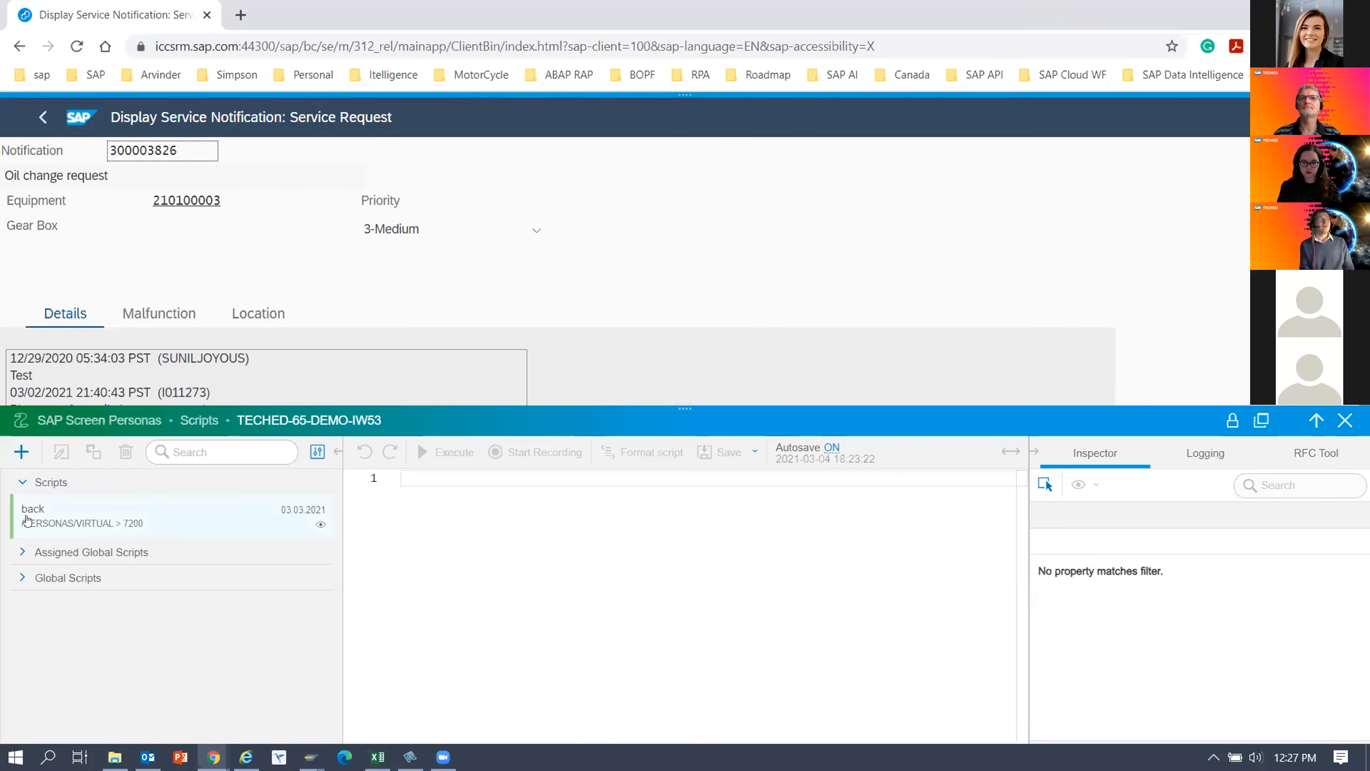
left_click(26, 520)
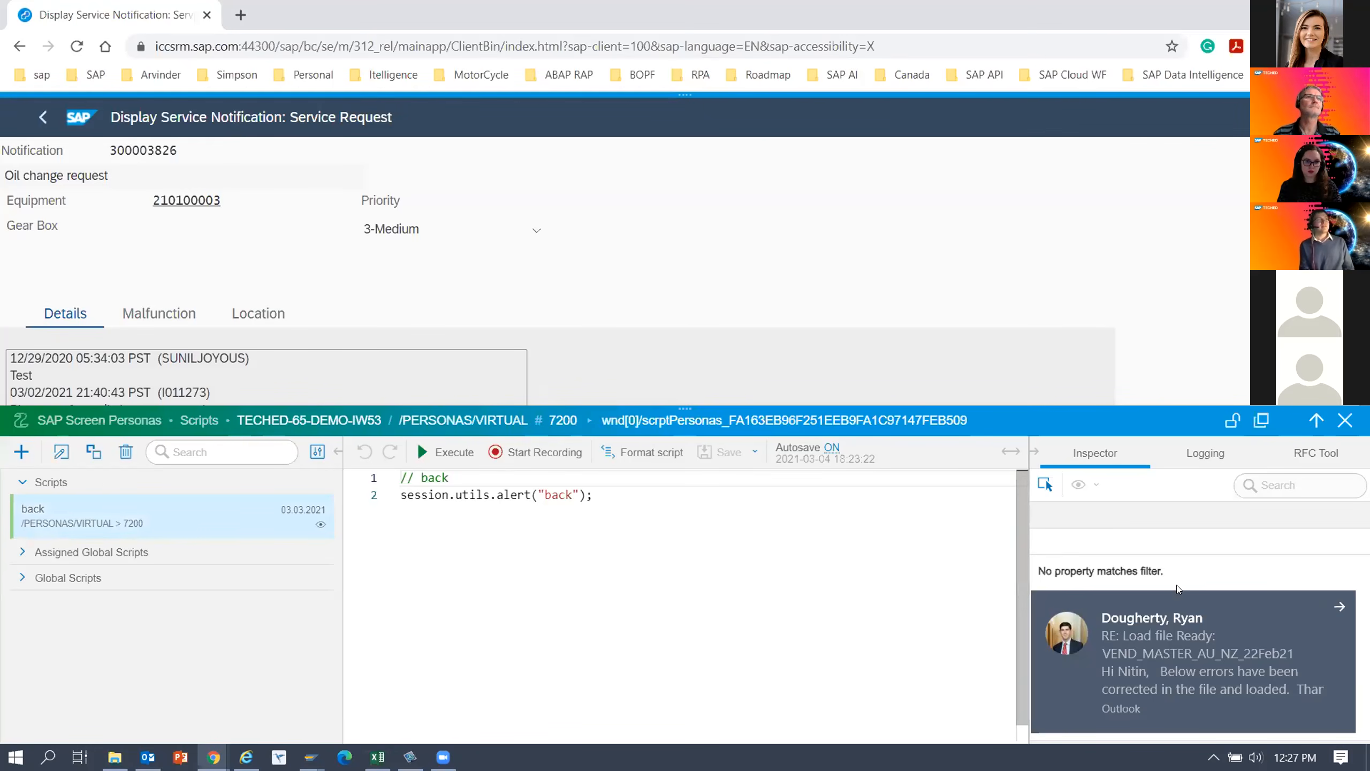
left_click(1339, 605)
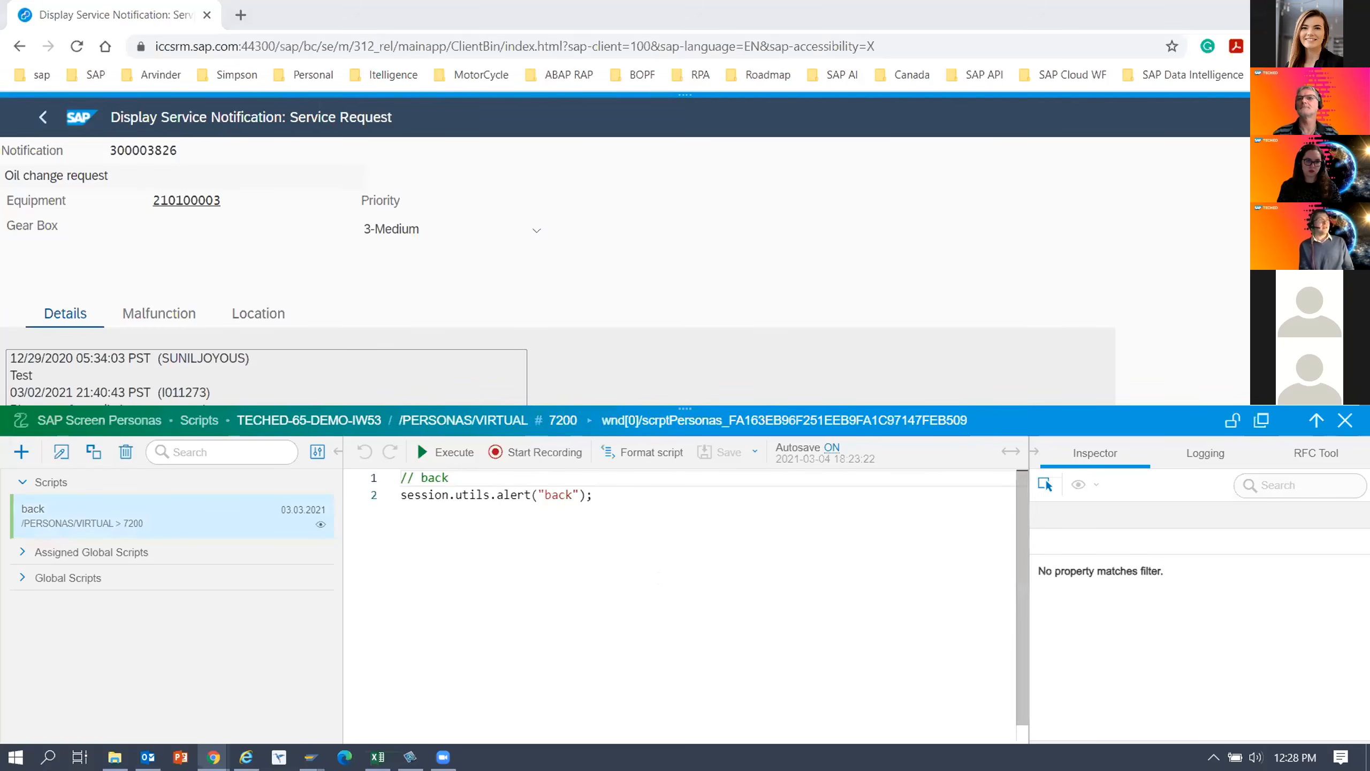
Delete the session.utils.alert("back"); line from the back script and insert blank lines down to line 8.
left_click_drag(593, 495, 355, 499)
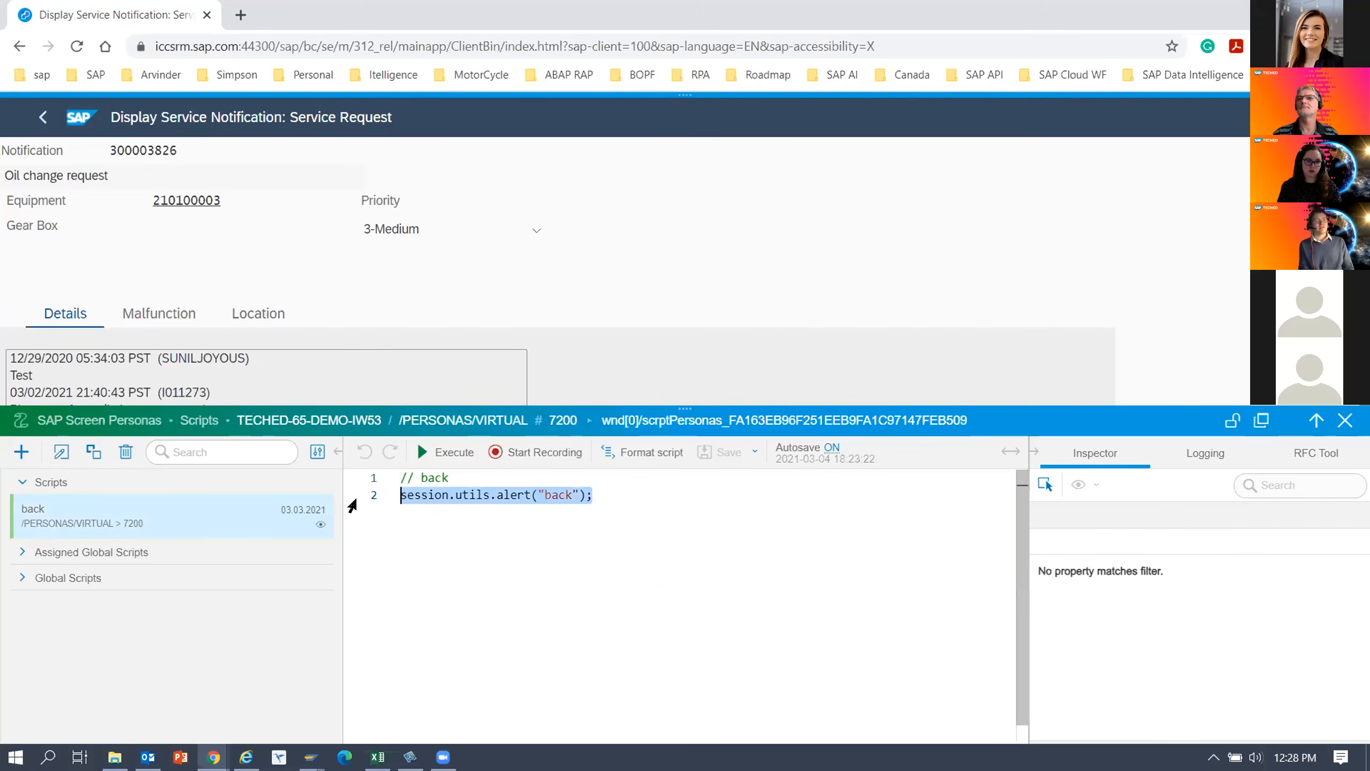
key("Delete")
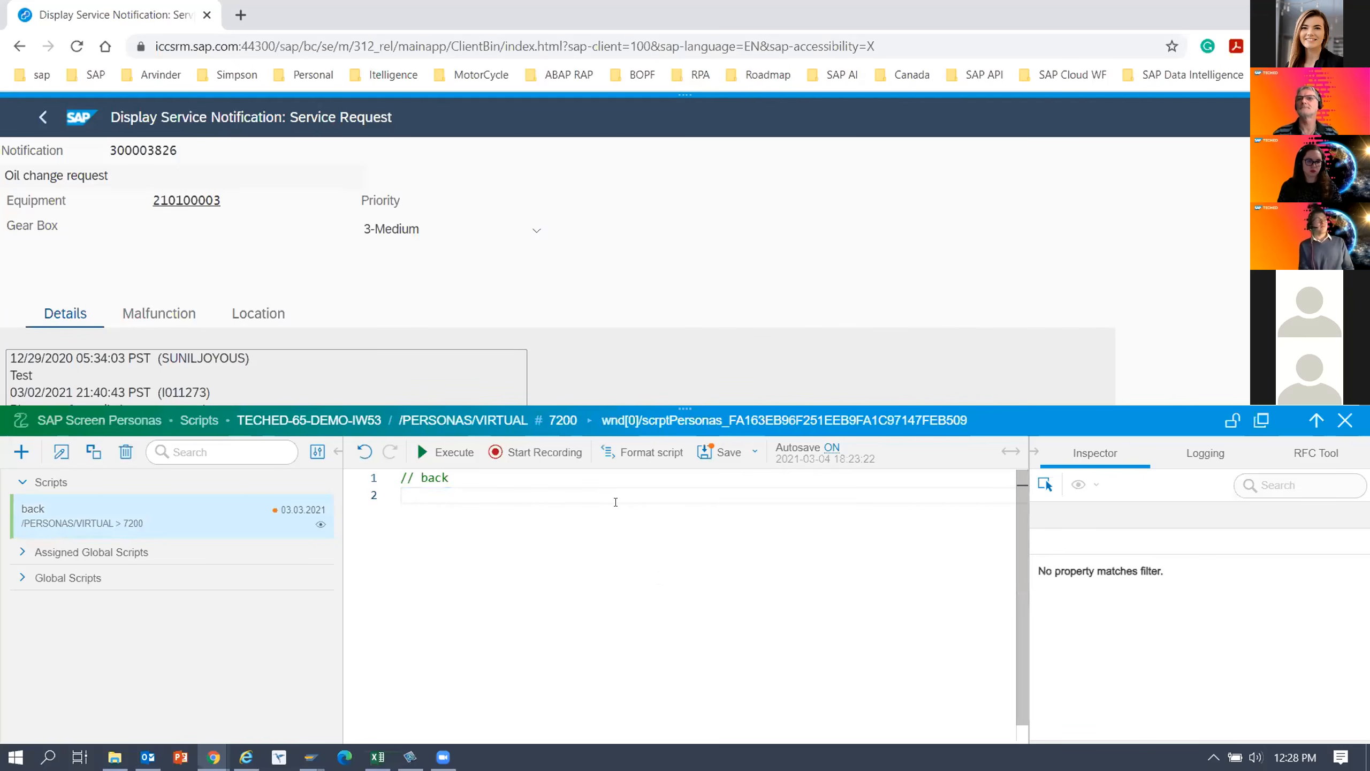
key("Return")
key("Return")
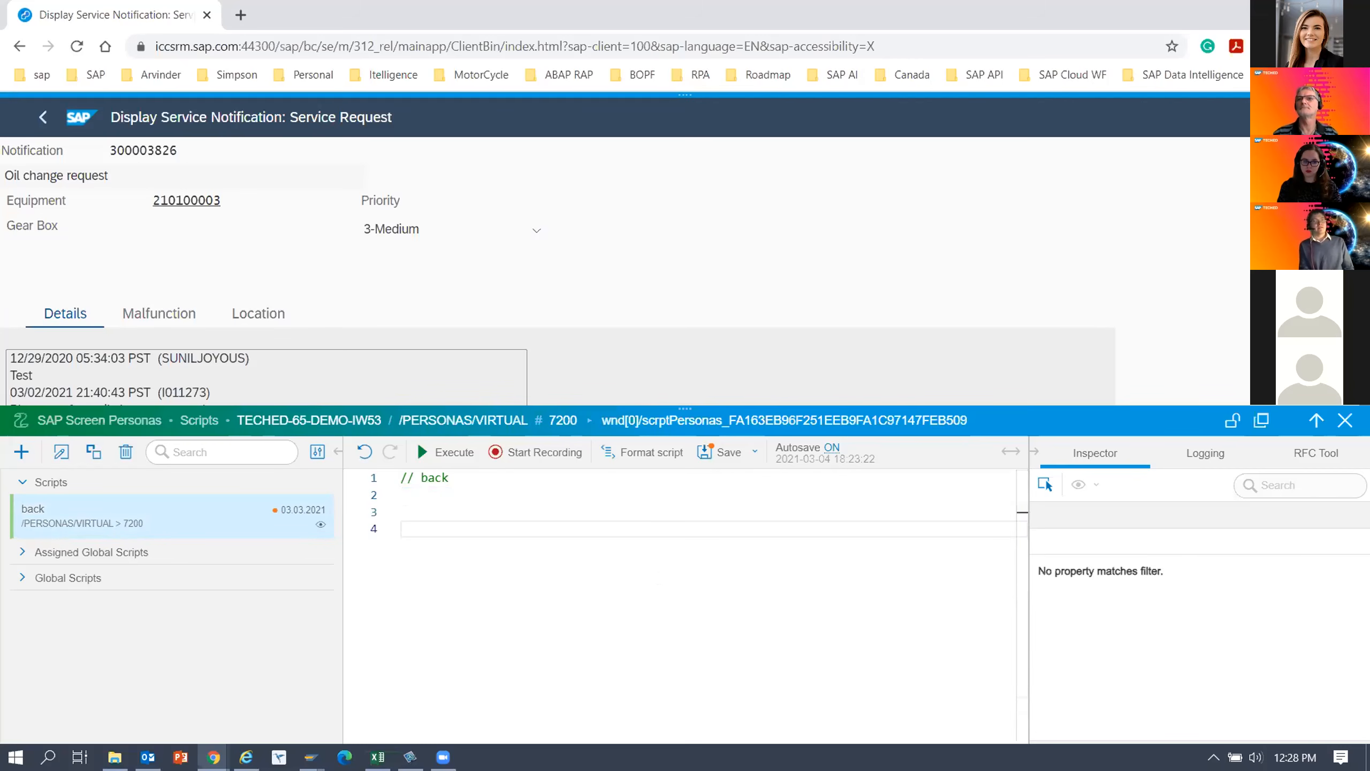
key("Return")
key("Return")
key("Return")
key("Return")
Add the statement return true; on line 8 of the back script and save the script.
type("R")
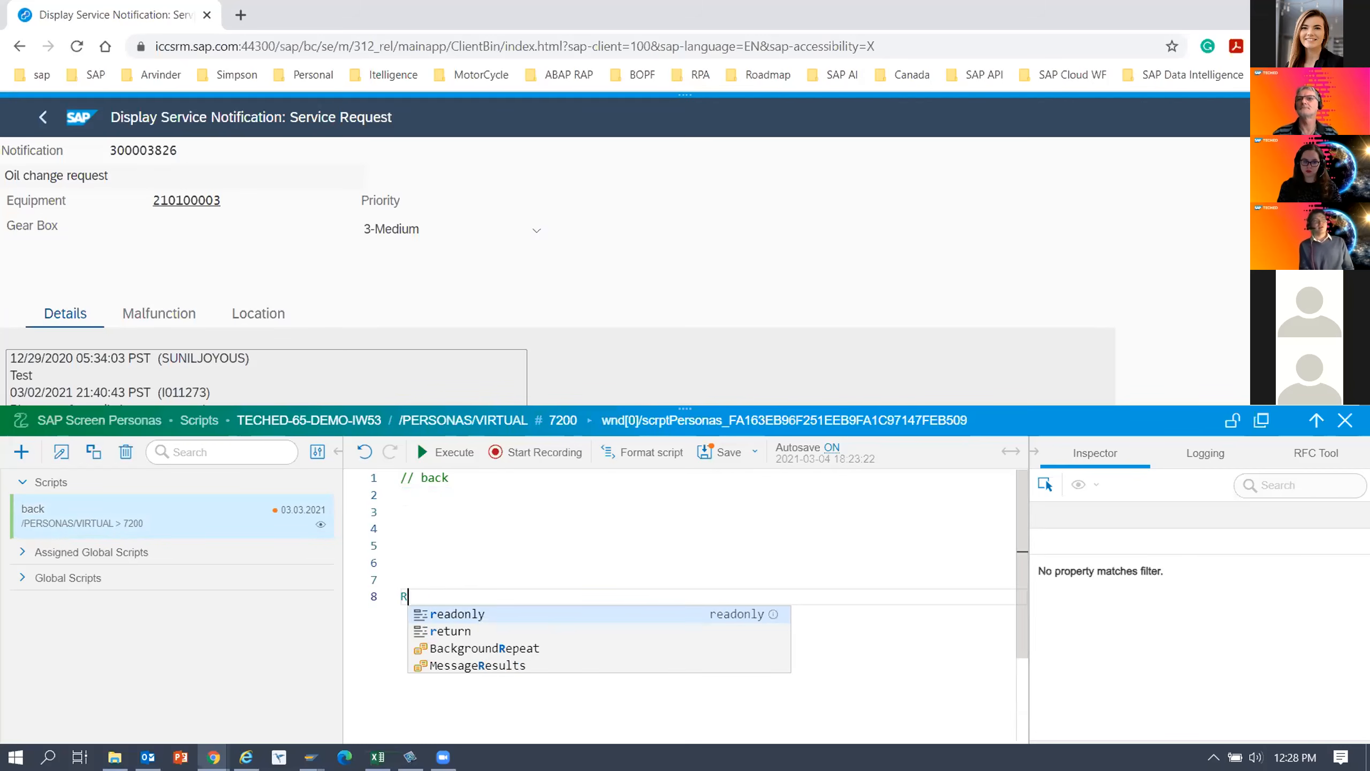
type("etu")
key("Return")
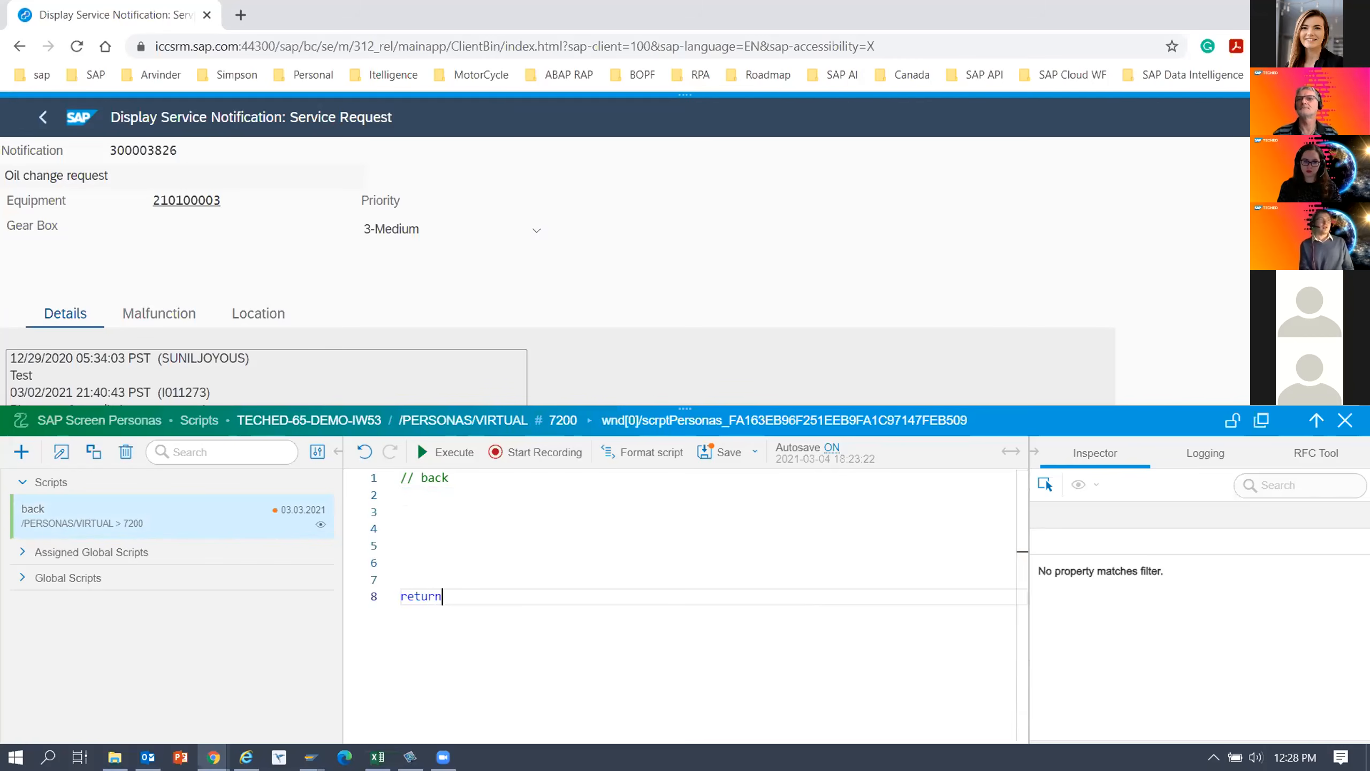
type("tr")
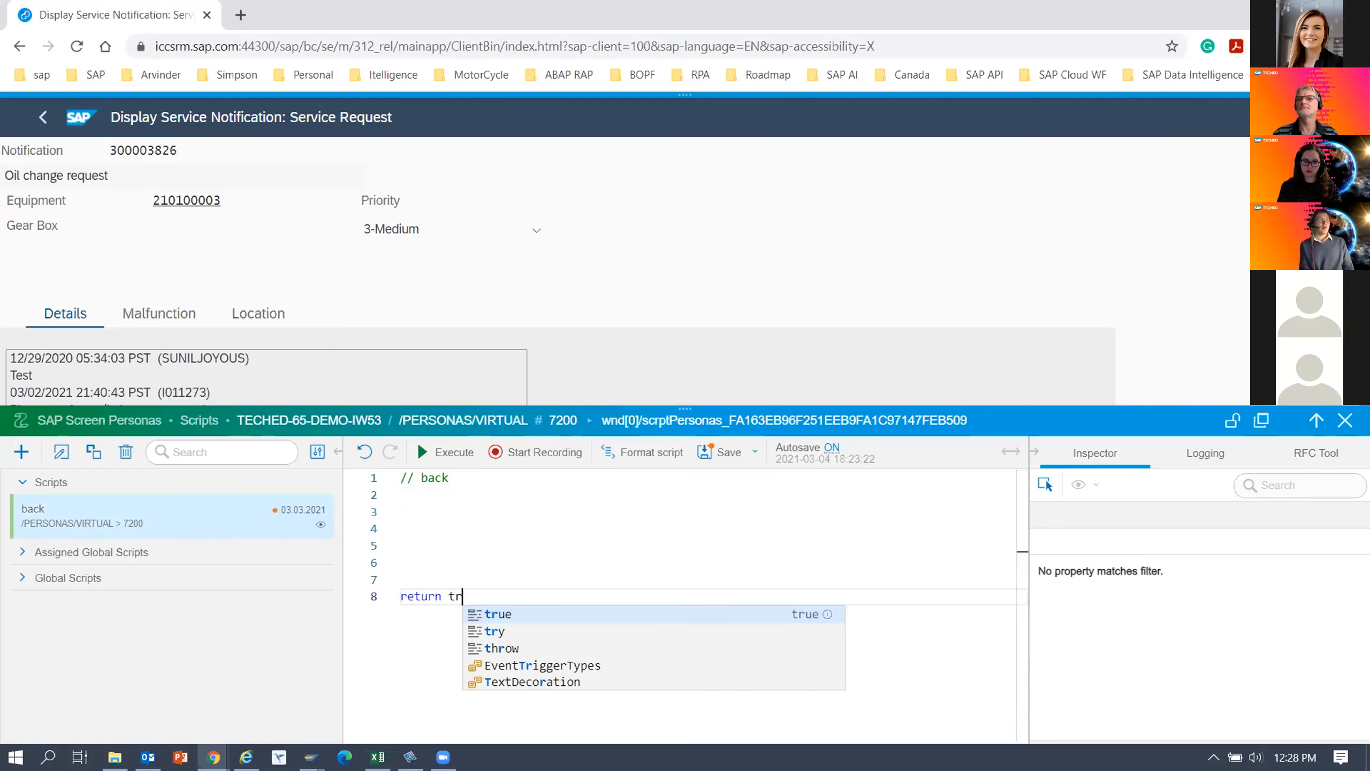
key("Return")
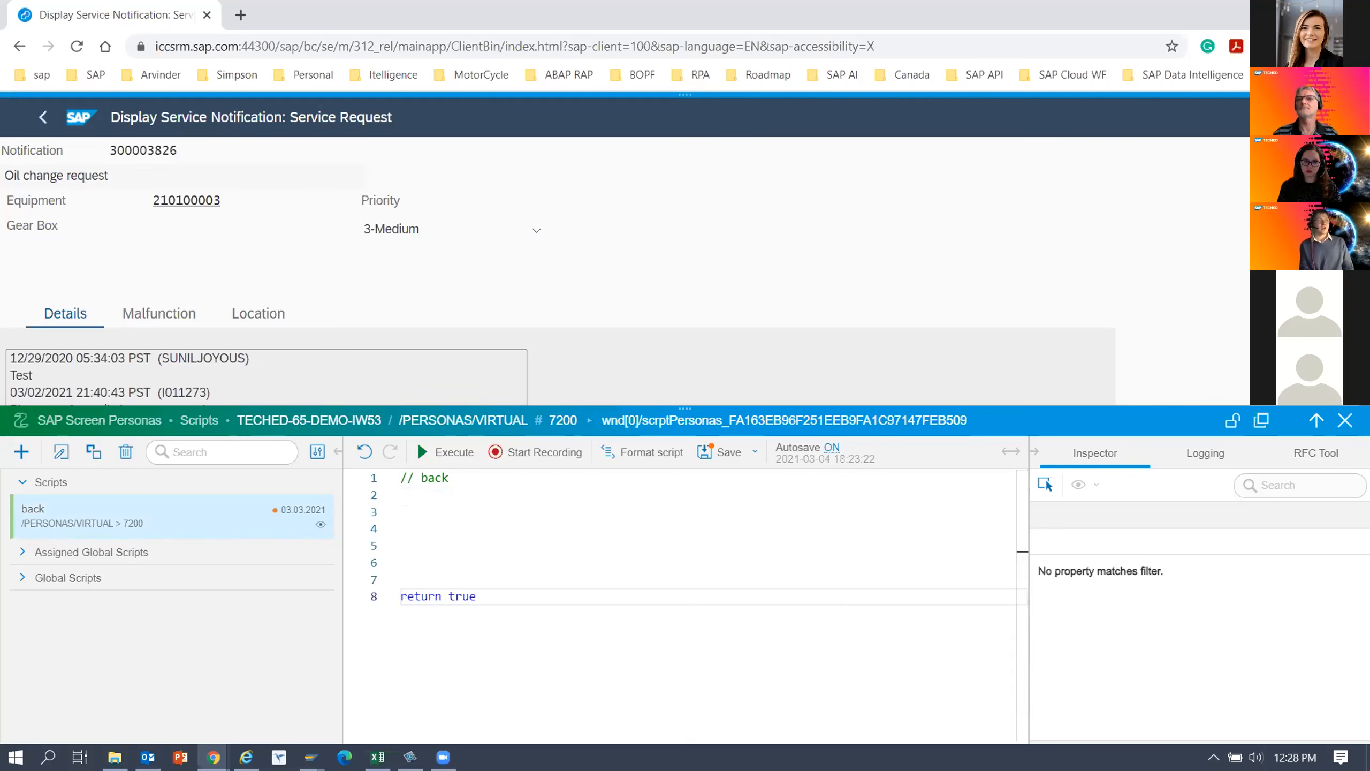
type(";")
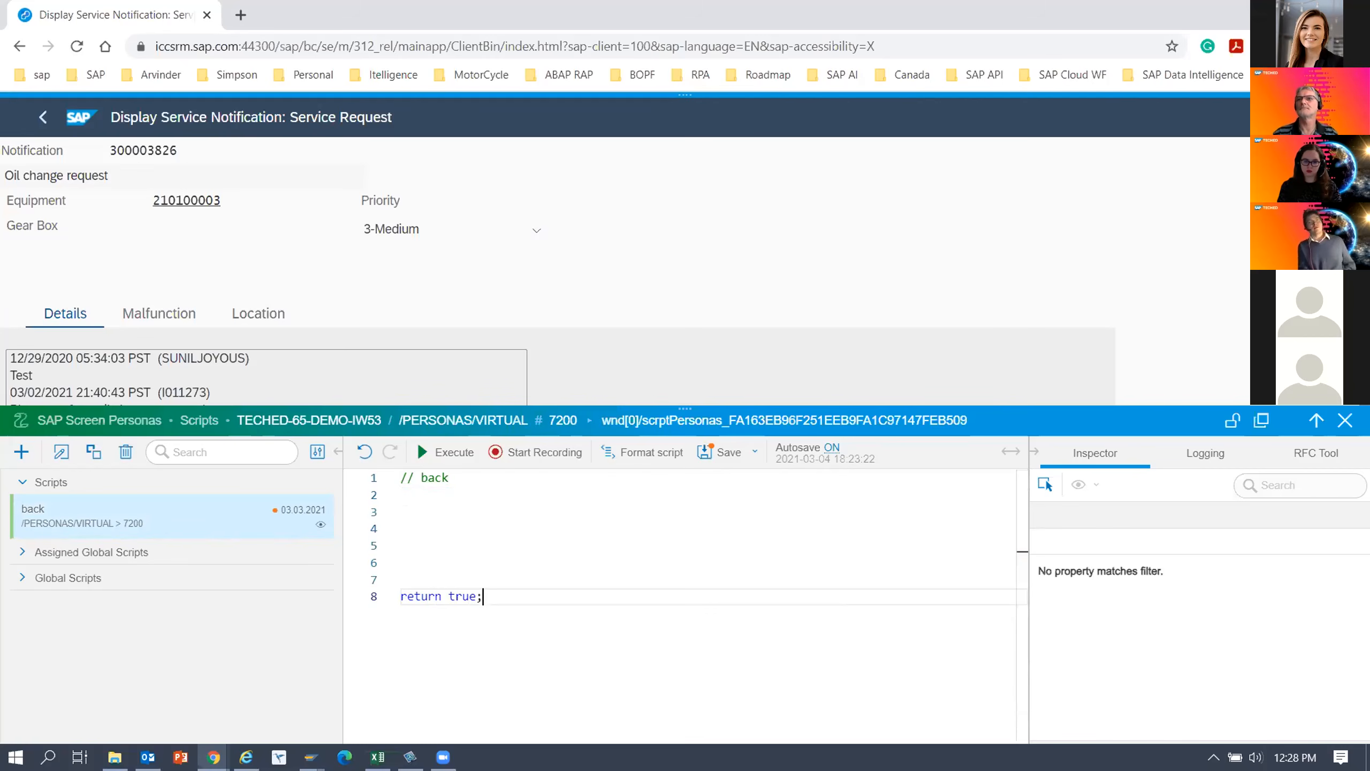
left_click(717, 451)
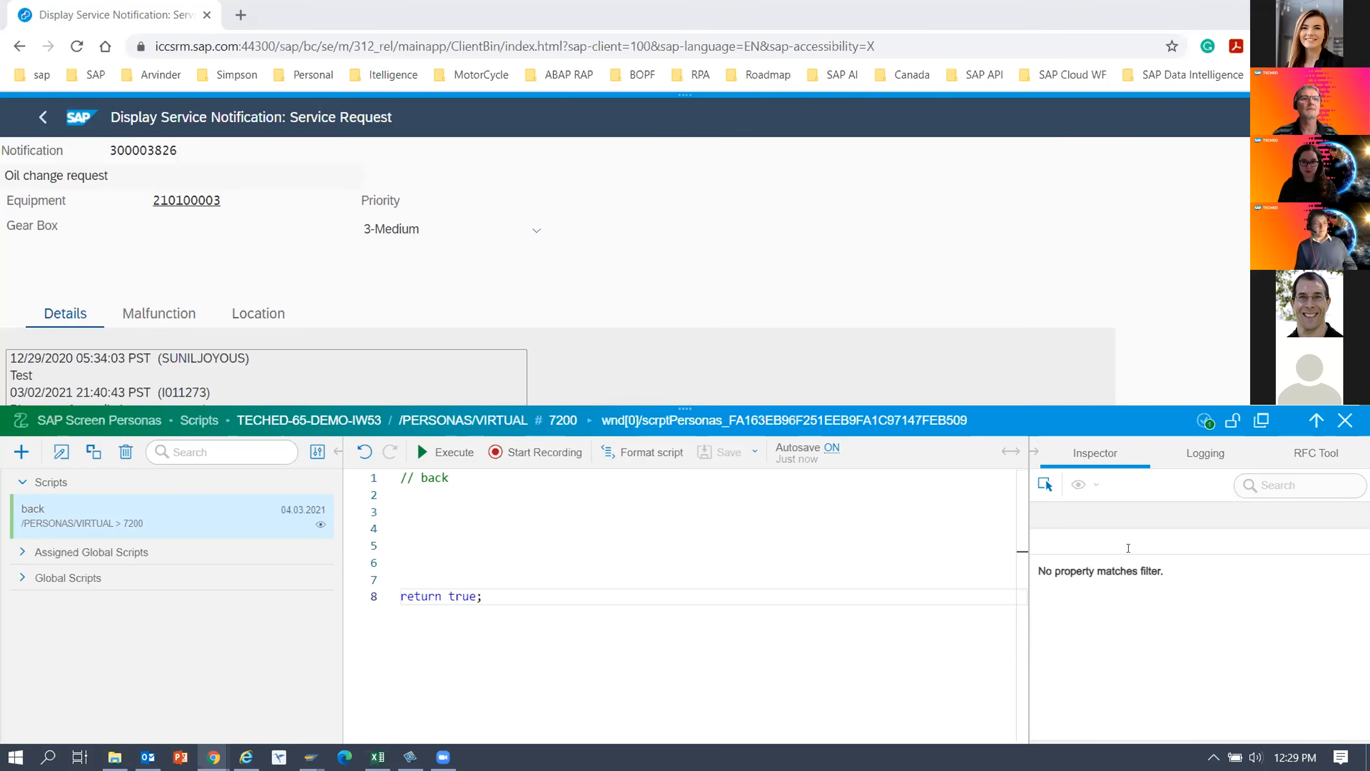
left_click(422, 496)
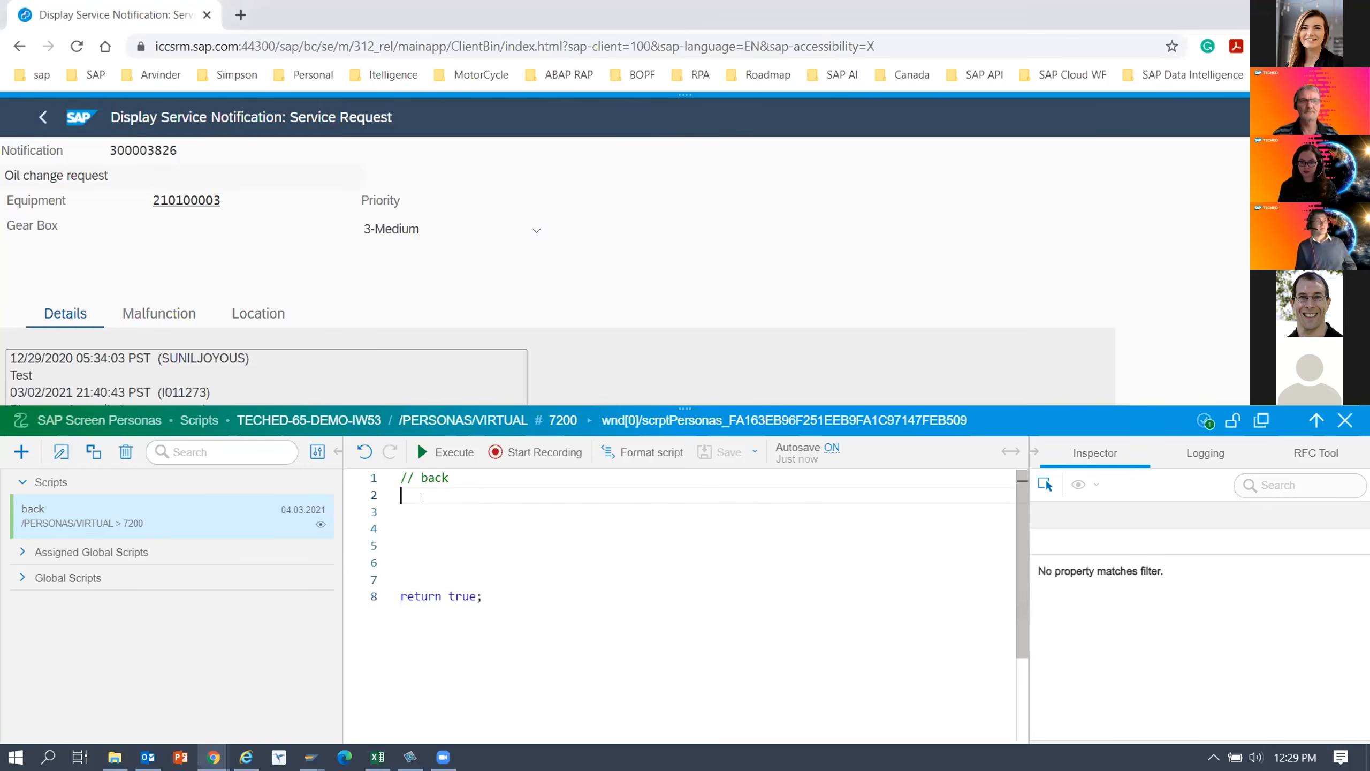
type("TECHED-65-DEMO-IW53")
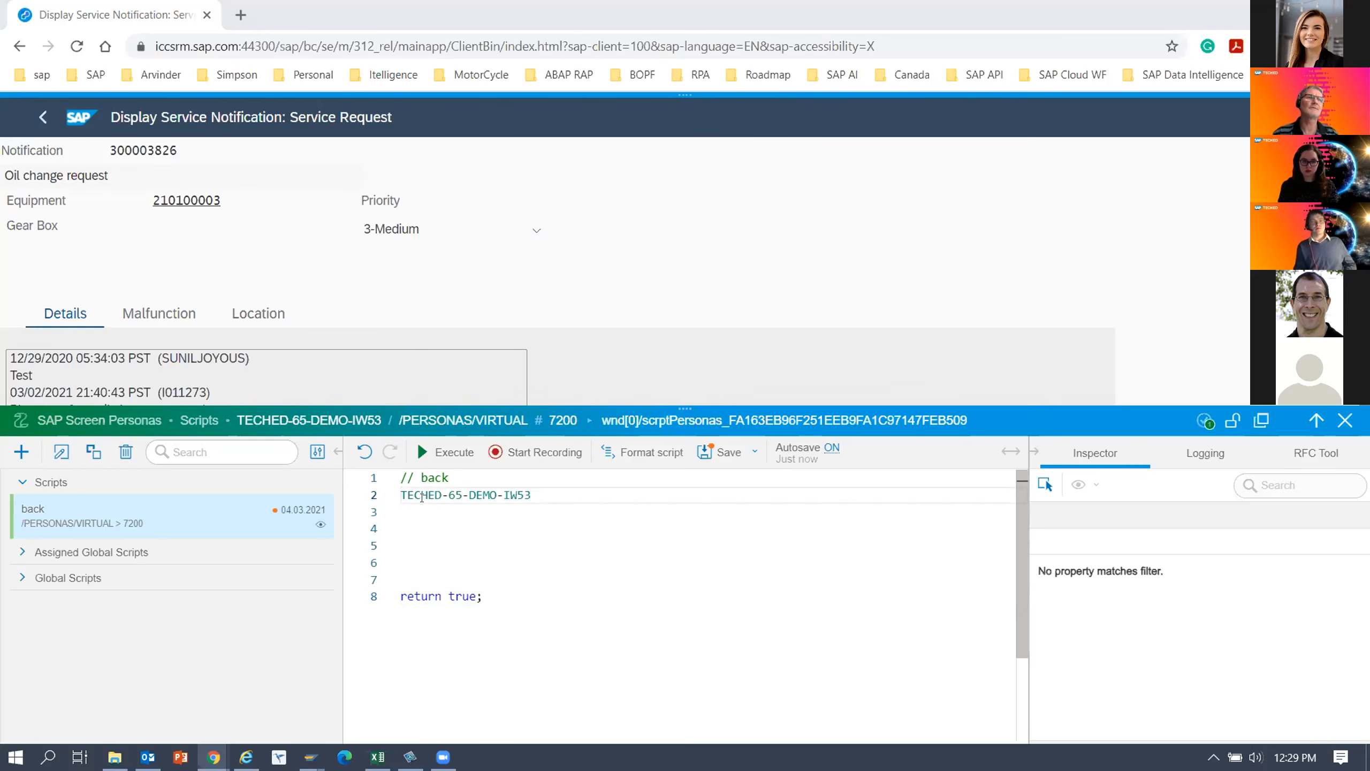
left_click(448, 562)
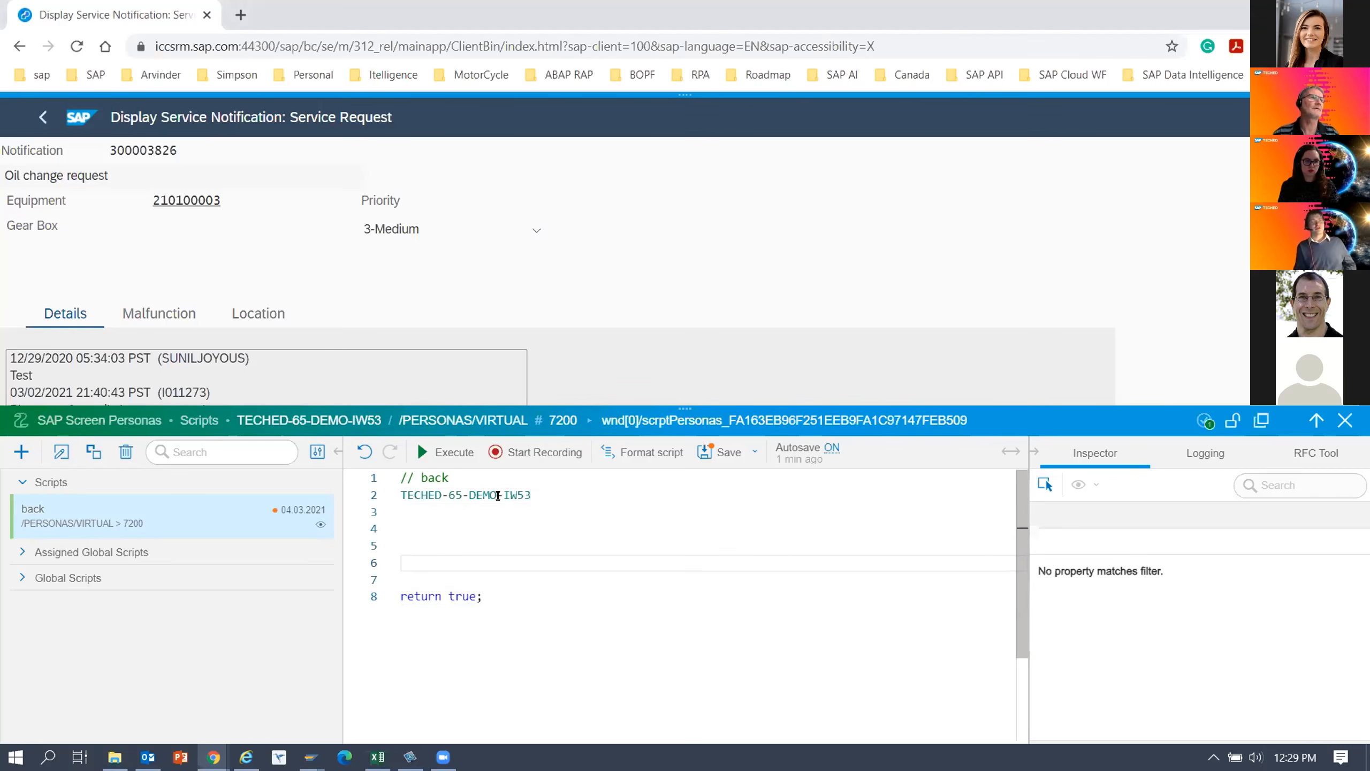
triple_click(396, 495)
key("ctrl+c")
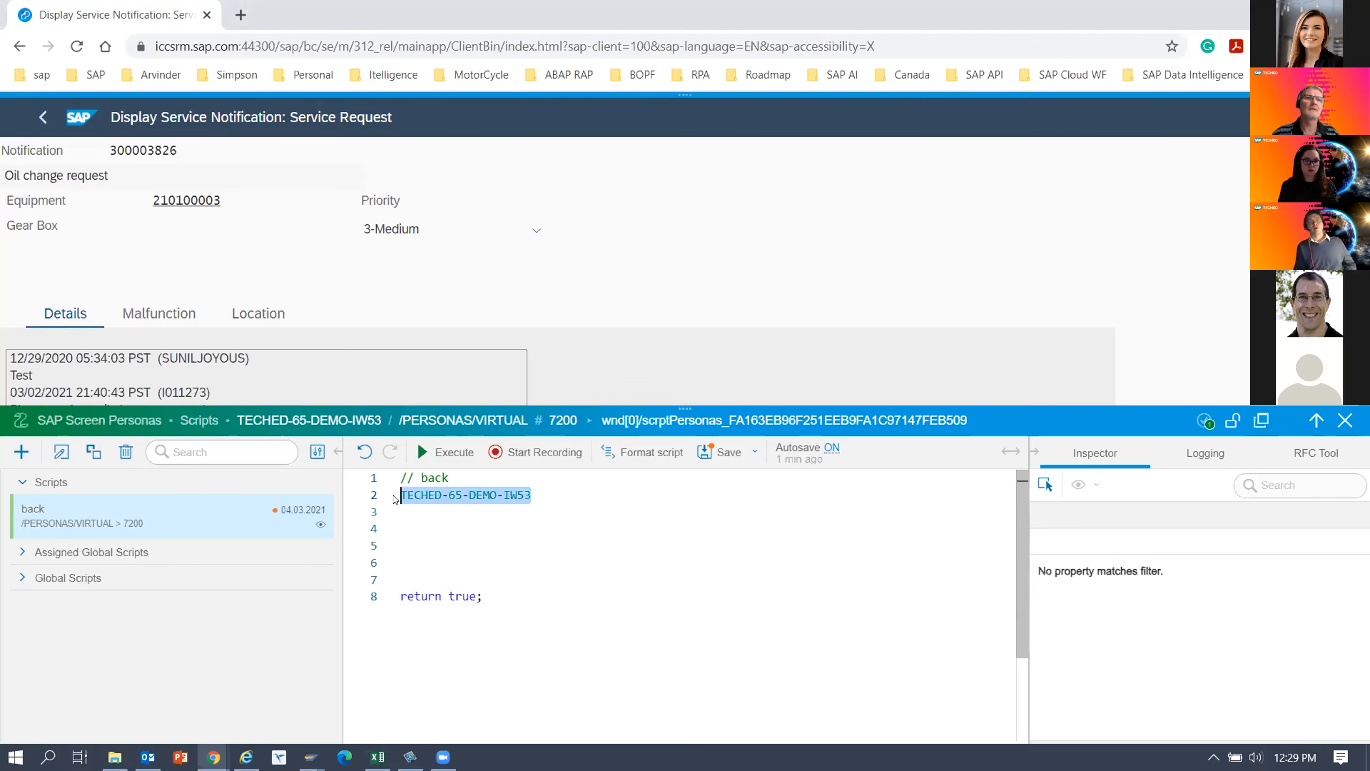
key("BackSpace")
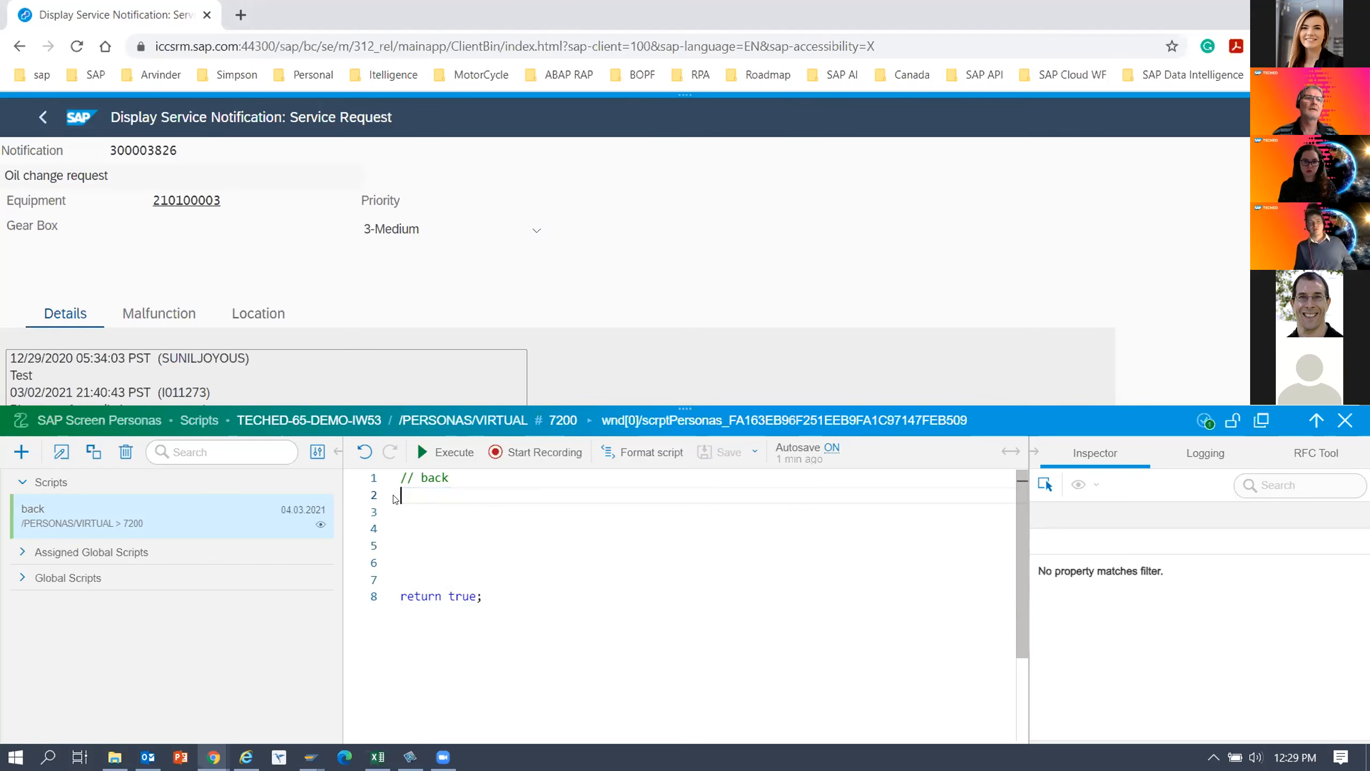
key("ctrl+v")
left_click_drag(542, 496, 397, 496)
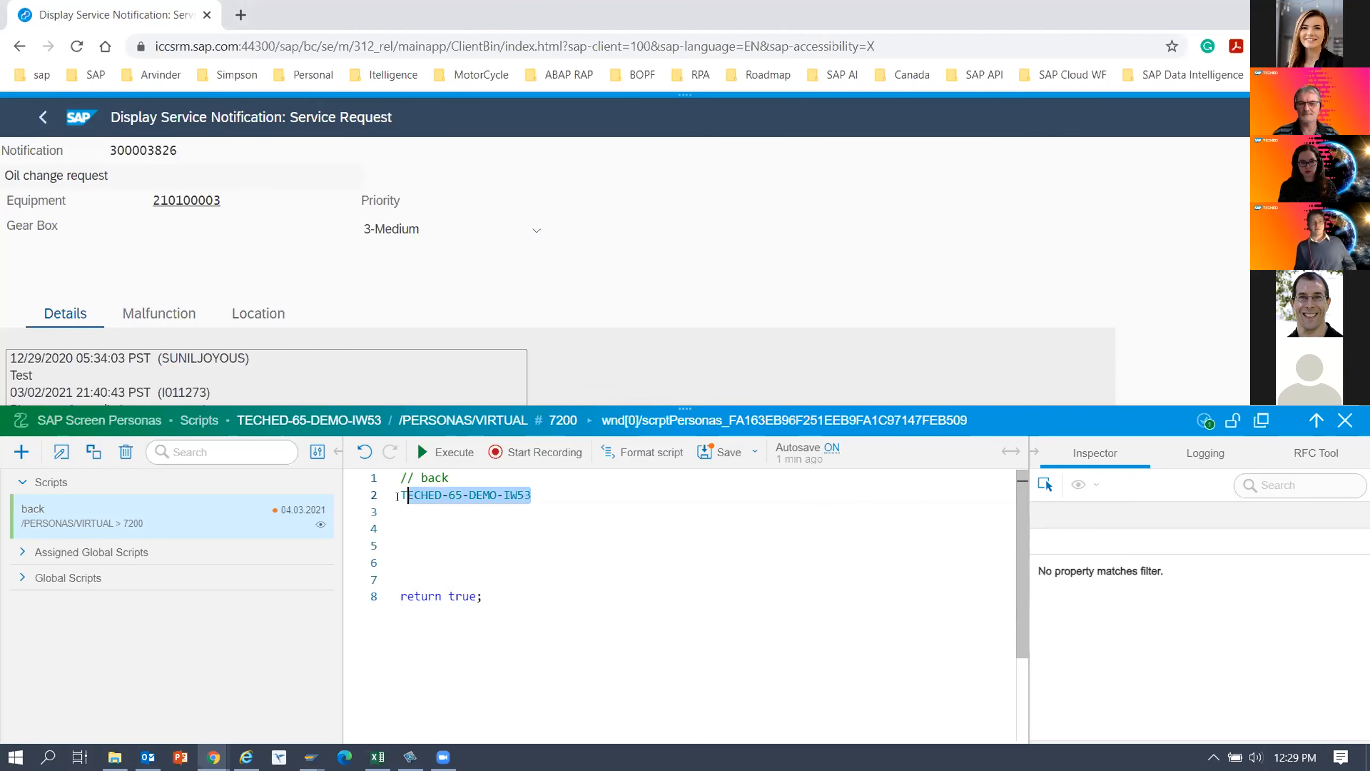
key("BackSpace")
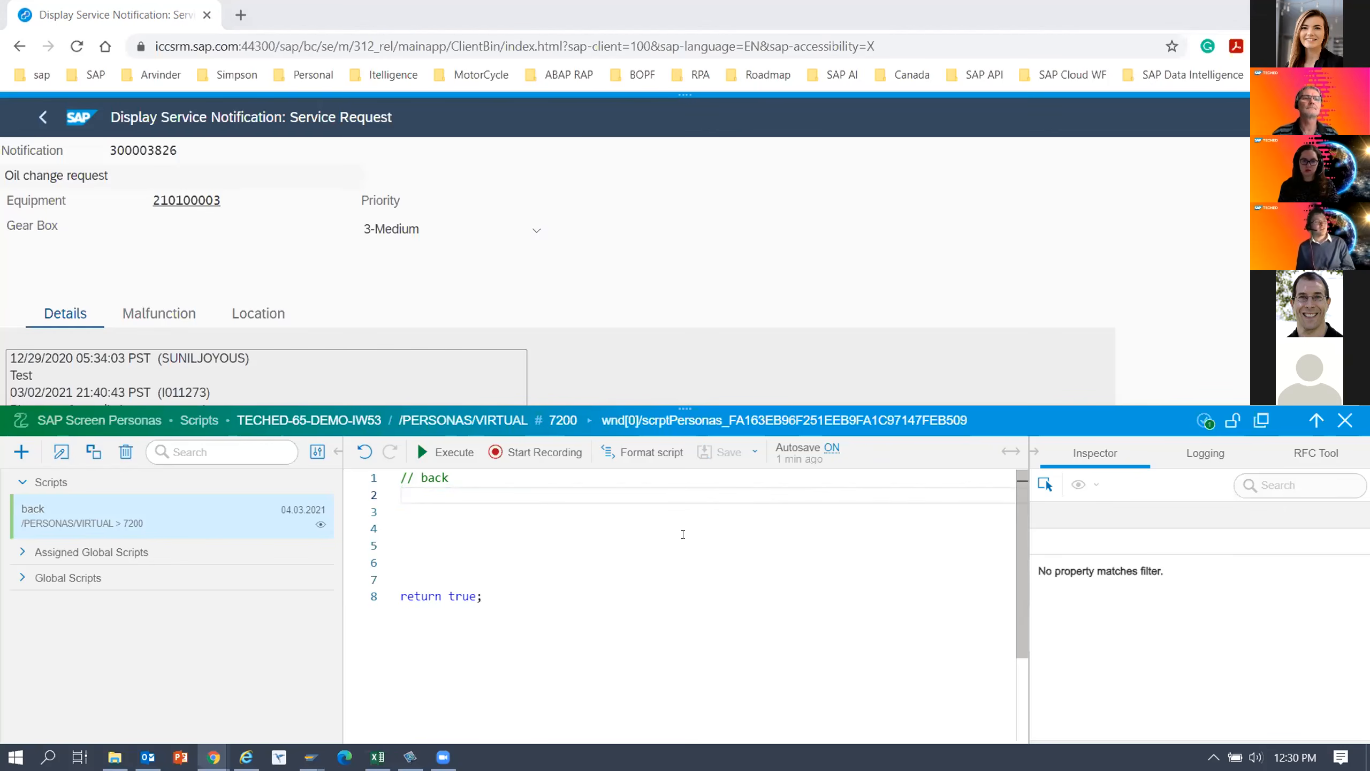
Examine the exercise script file and the README's help resources in the teched2020-IIS201 GitHub repository, and return to the back script.
left_click(443, 515)
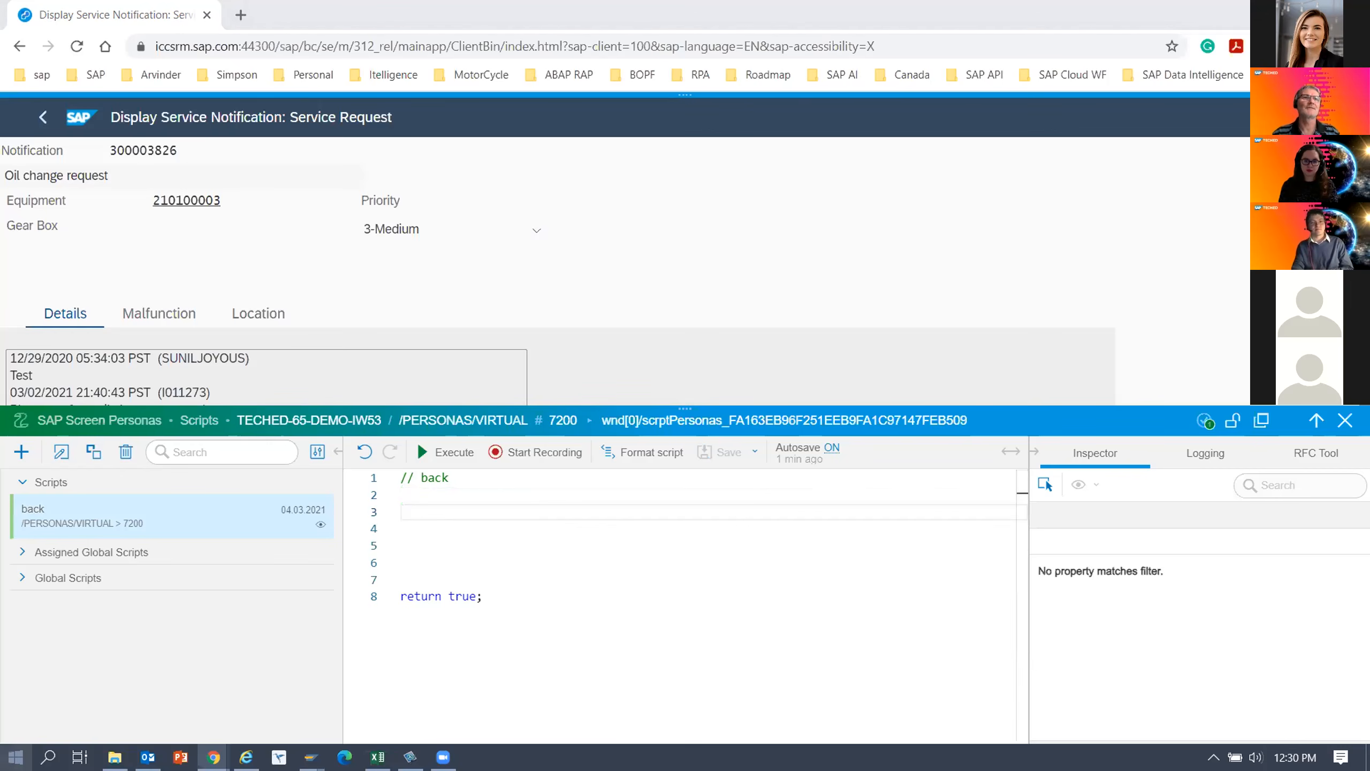
mouse_move(213, 757)
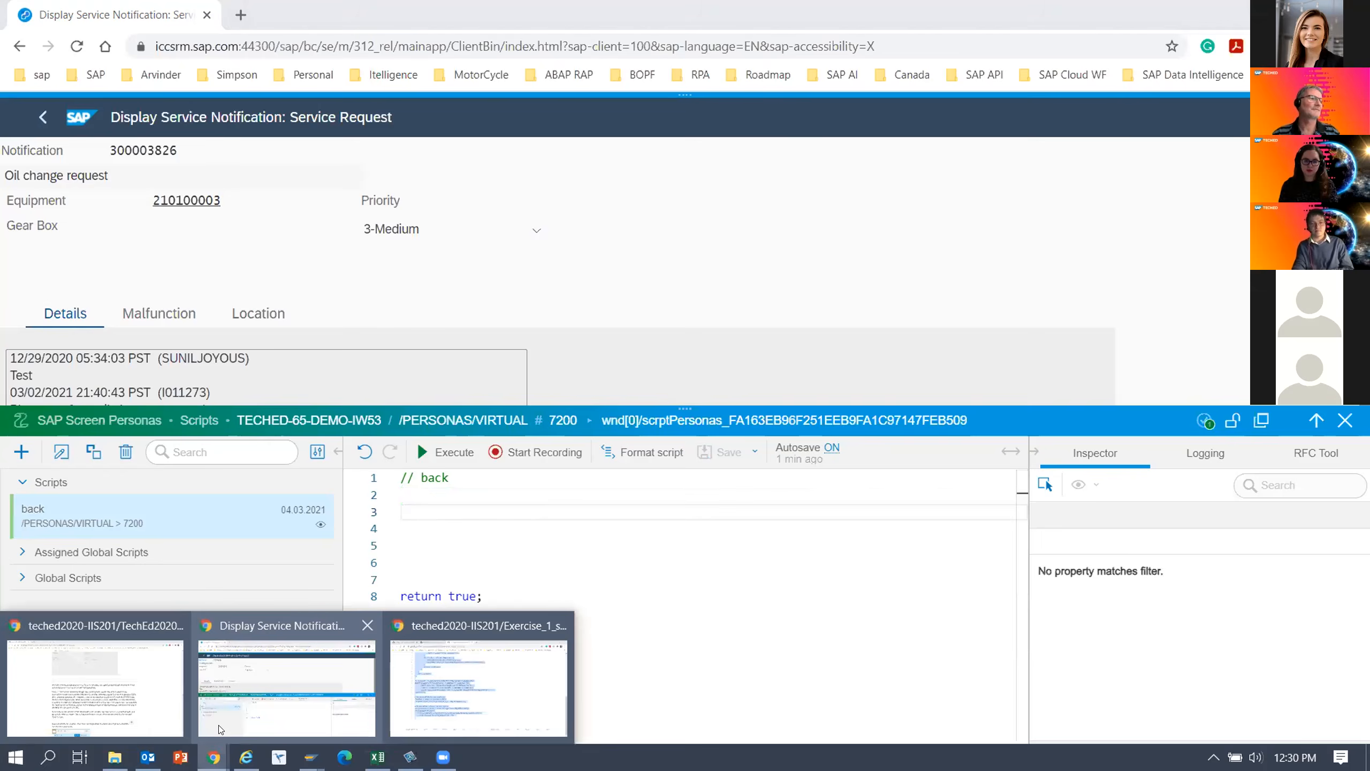
left_click(455, 692)
scroll(327, 431, "up", 7)
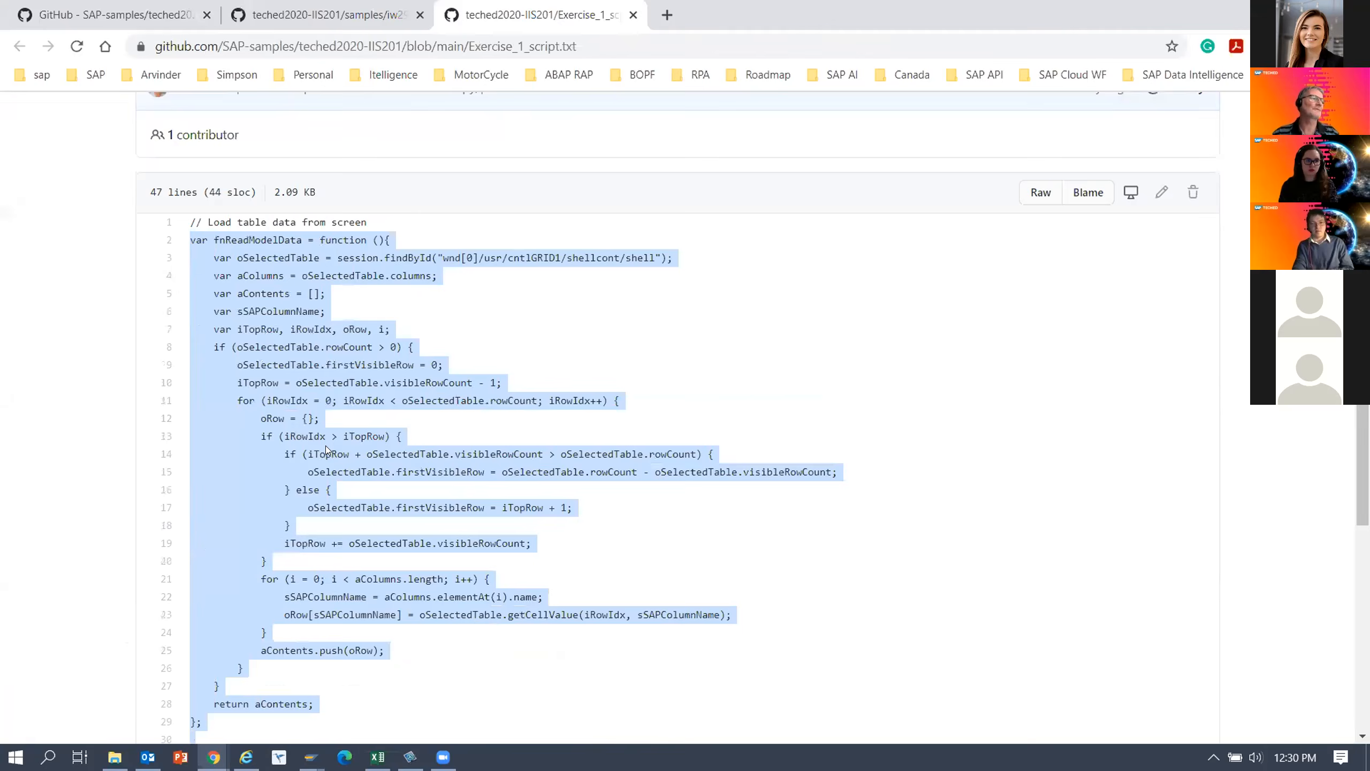
scroll(313, 416, "up", 3)
scroll(206, 211, "up", 2)
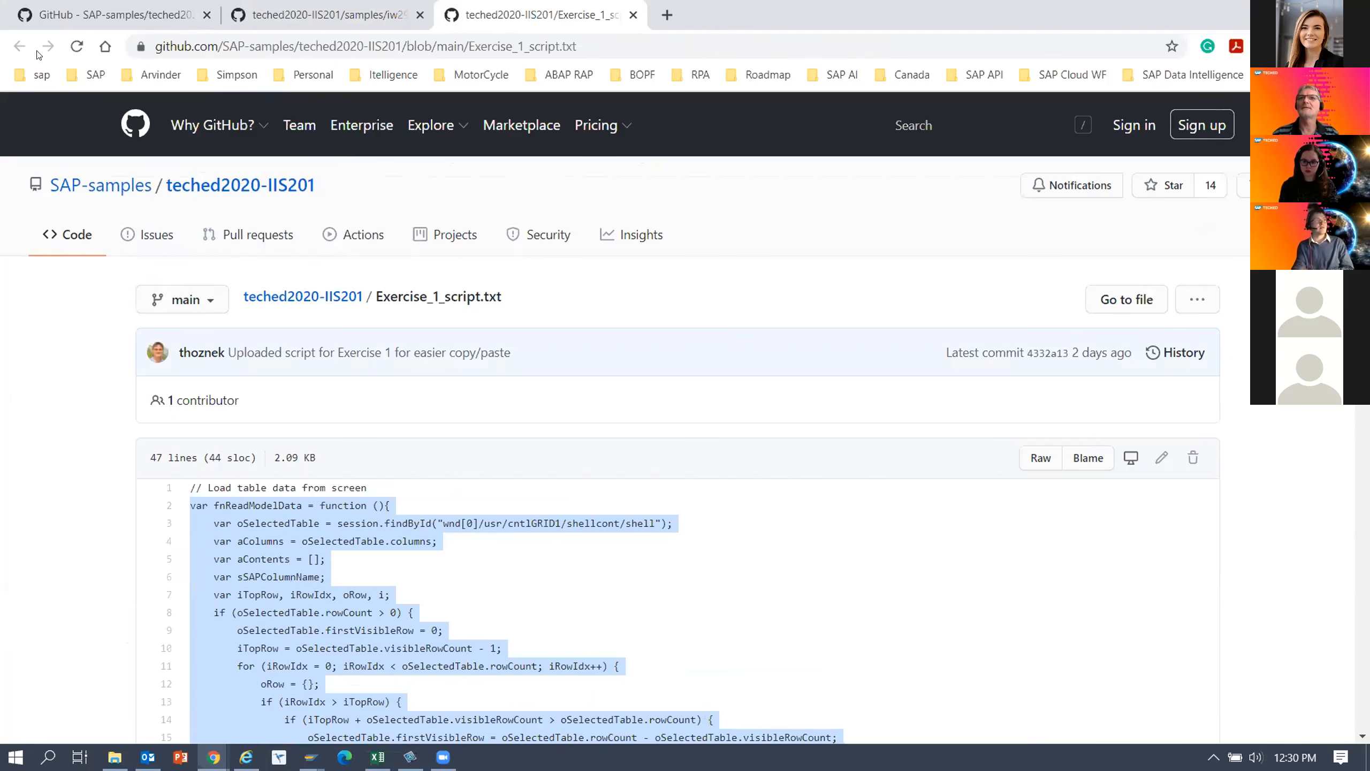
left_click(330, 296)
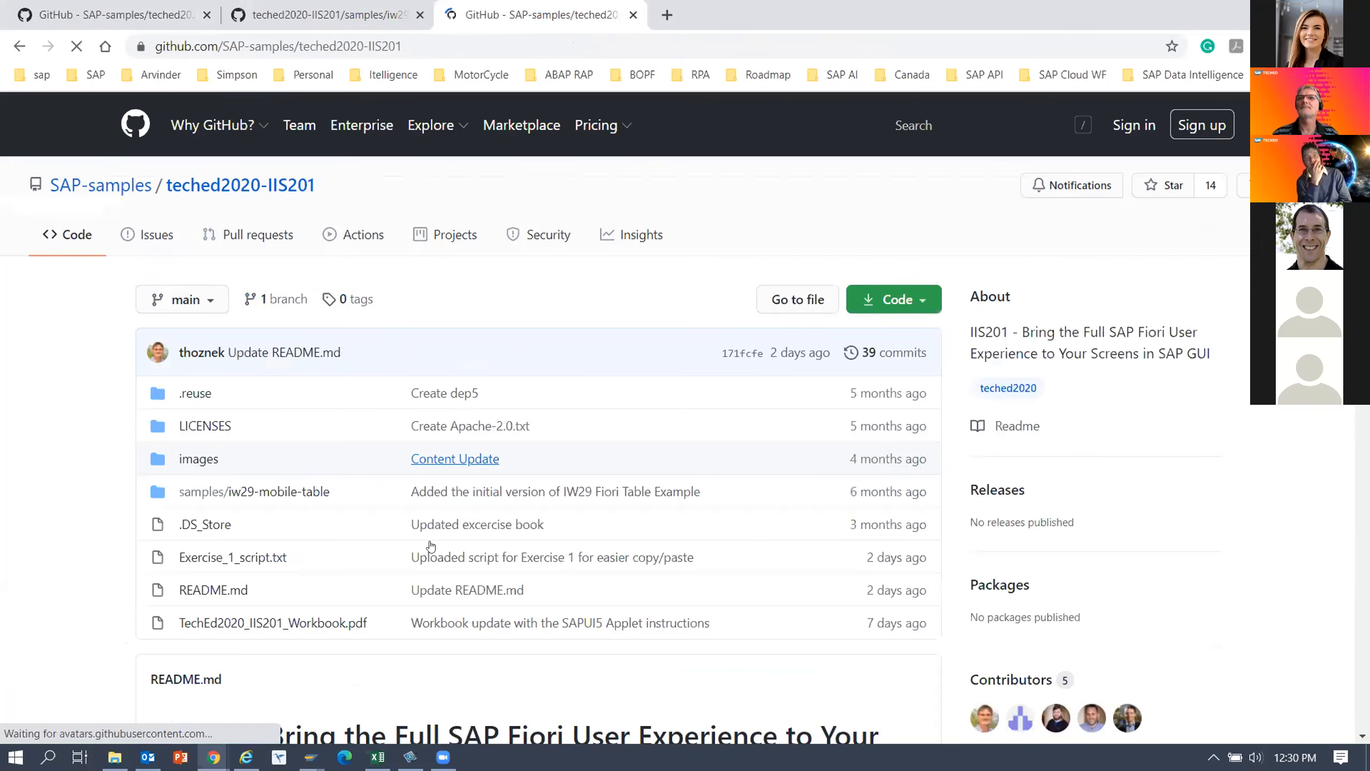
scroll(428, 540, "down", 9)
scroll(431, 544, "down", 10)
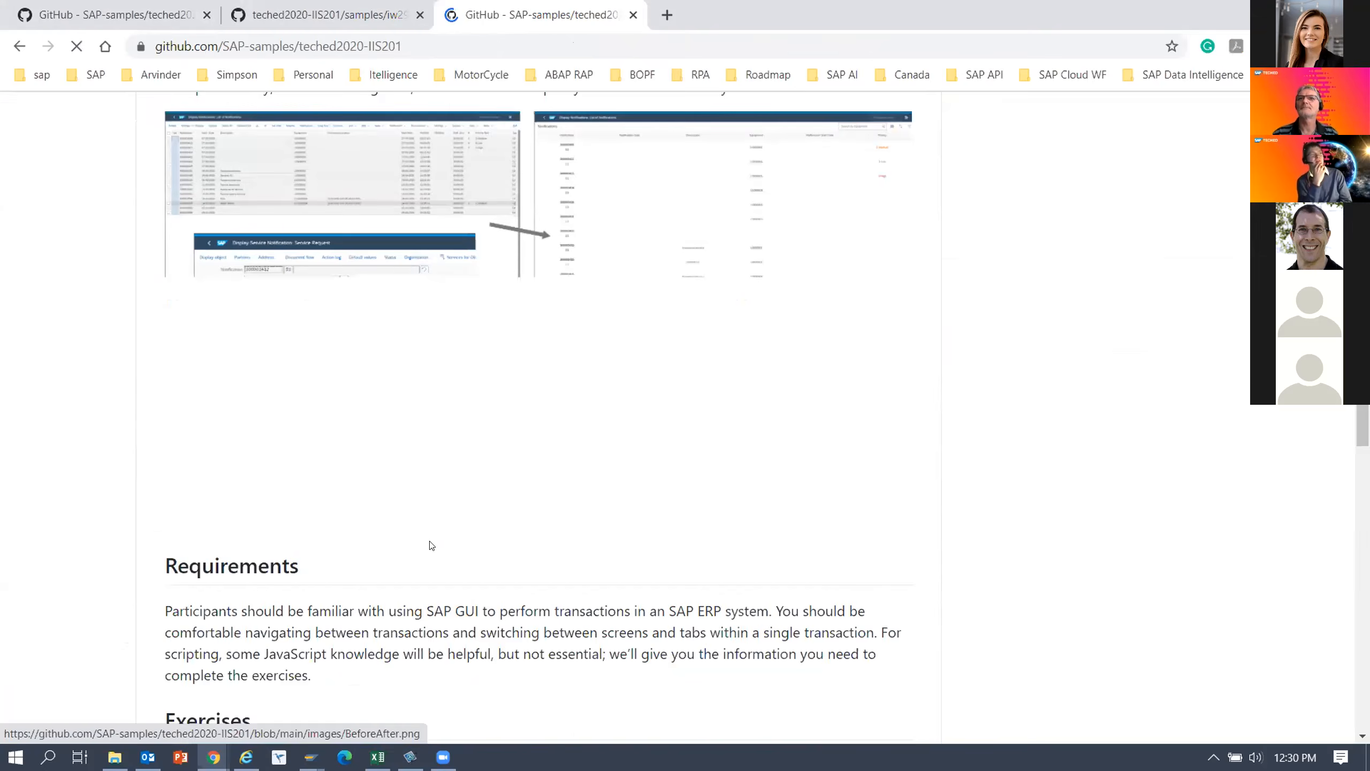
scroll(431, 547, "down", 10)
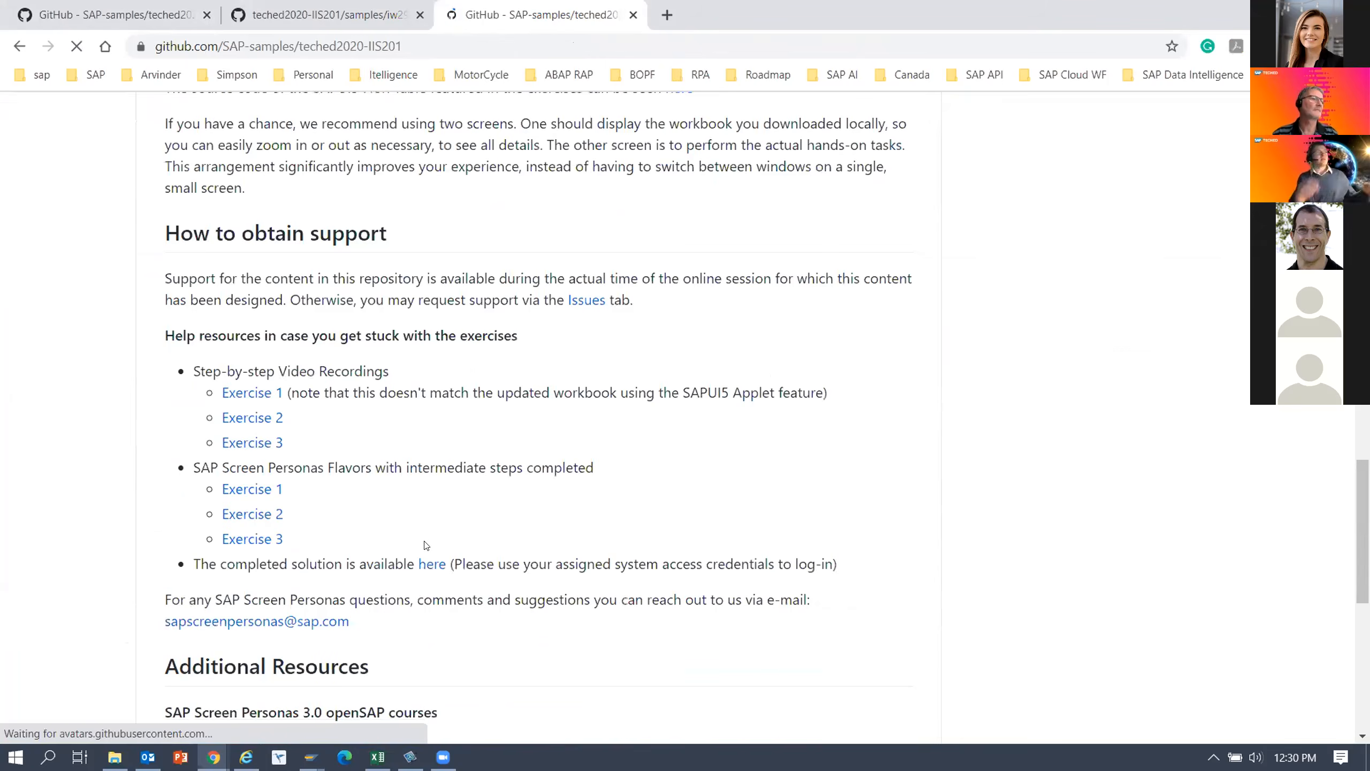
scroll(426, 545, "down", 2)
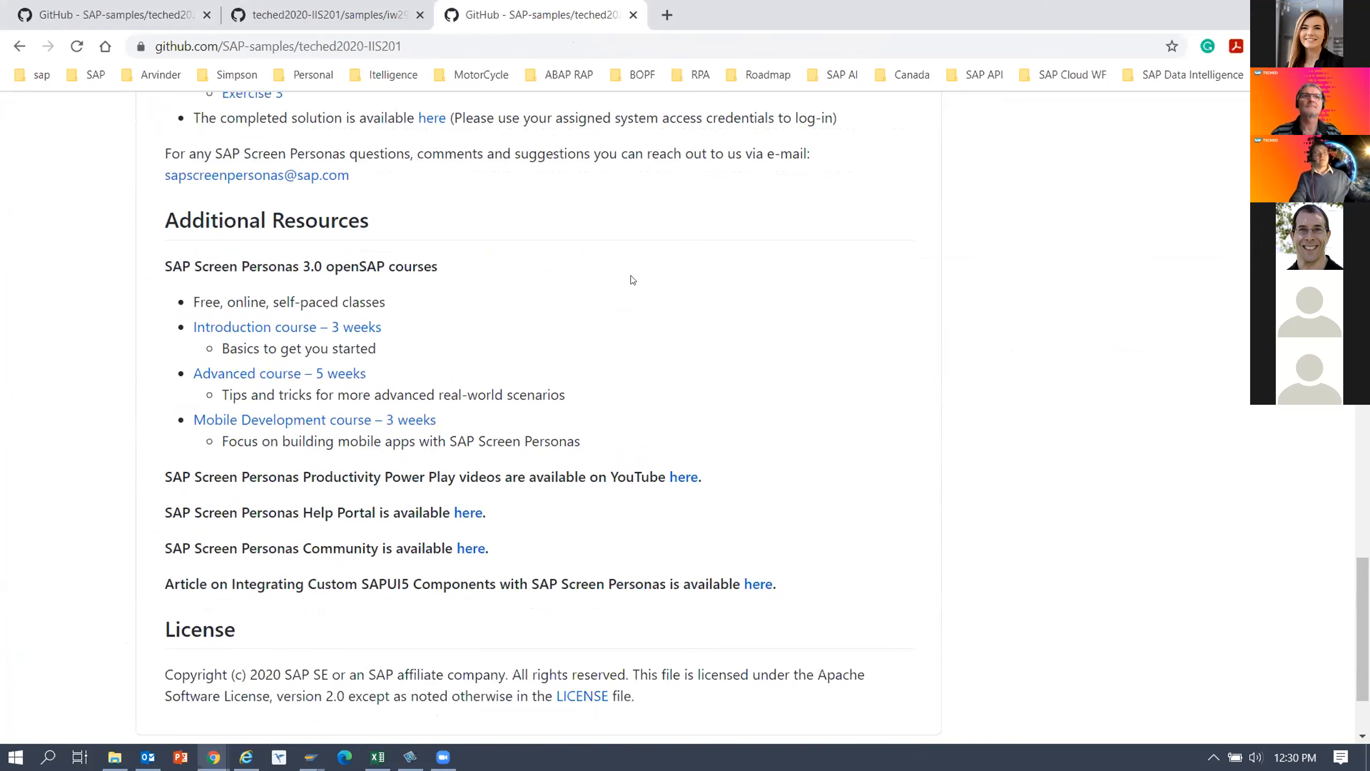
scroll(547, 486, "down", 2)
scroll(537, 474, "up", 3)
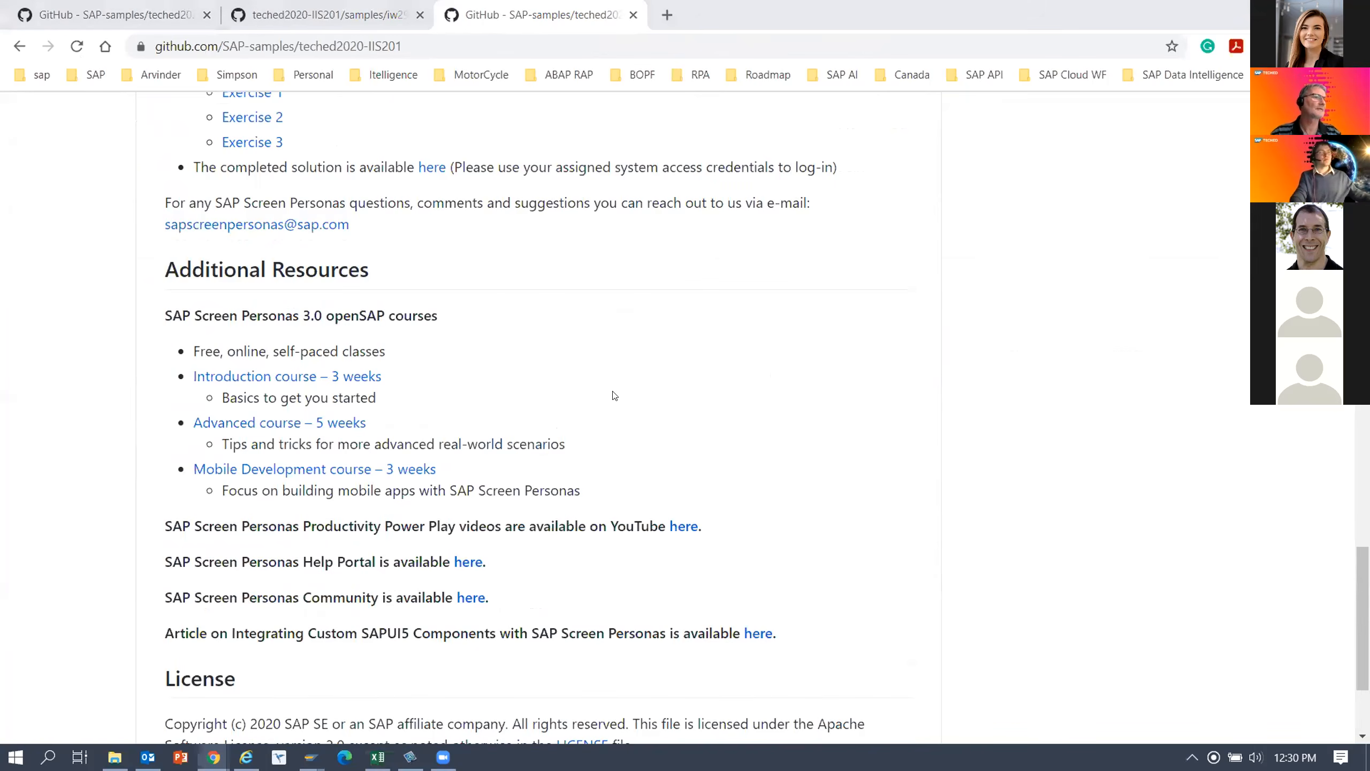
scroll(614, 392, "up", 5)
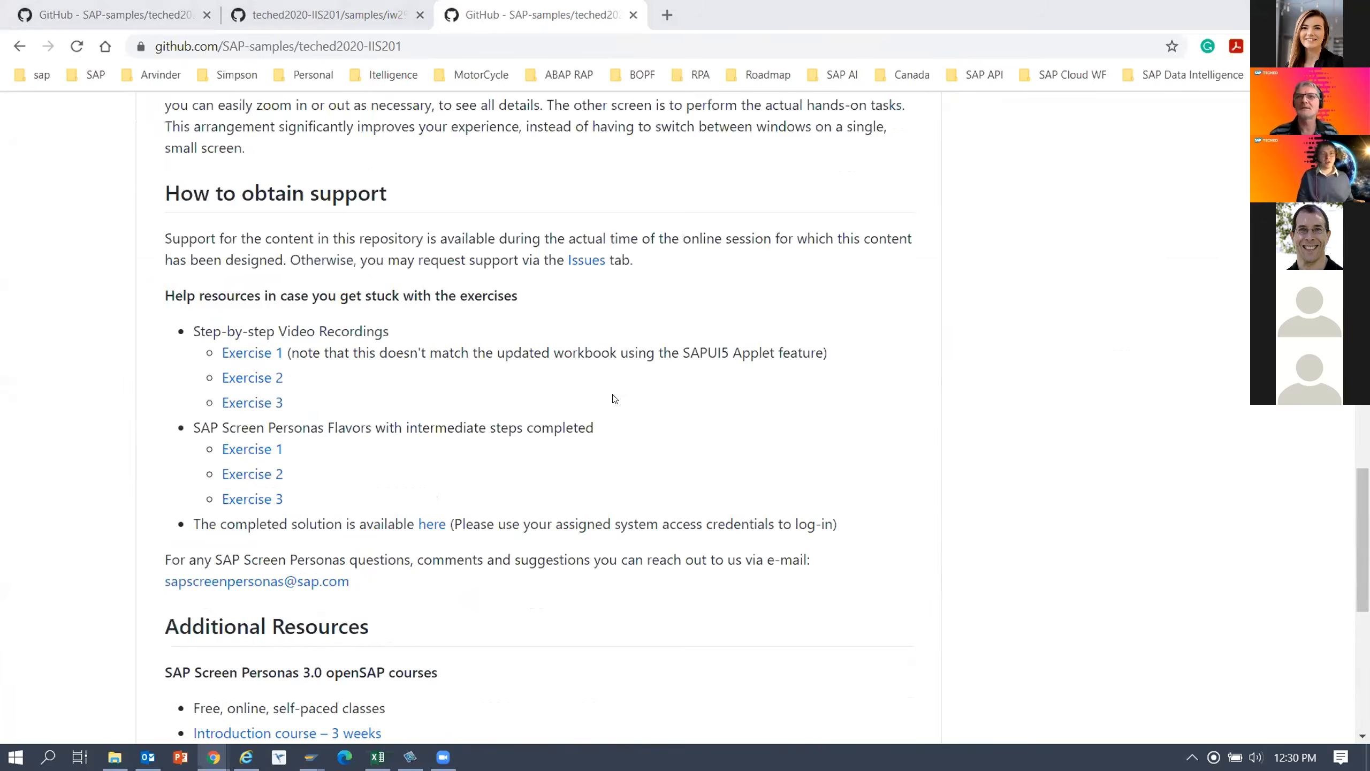
scroll(614, 399, "up", 4)
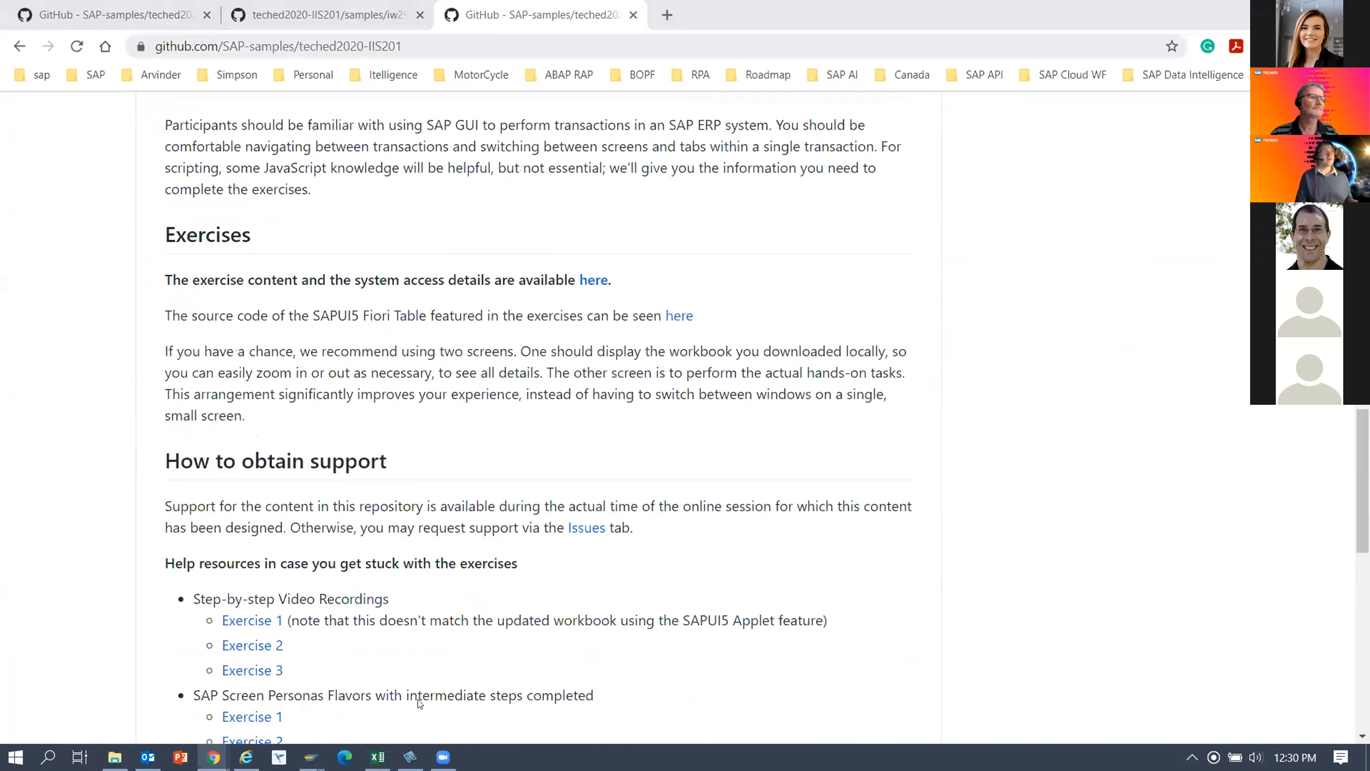
mouse_move(214, 757)
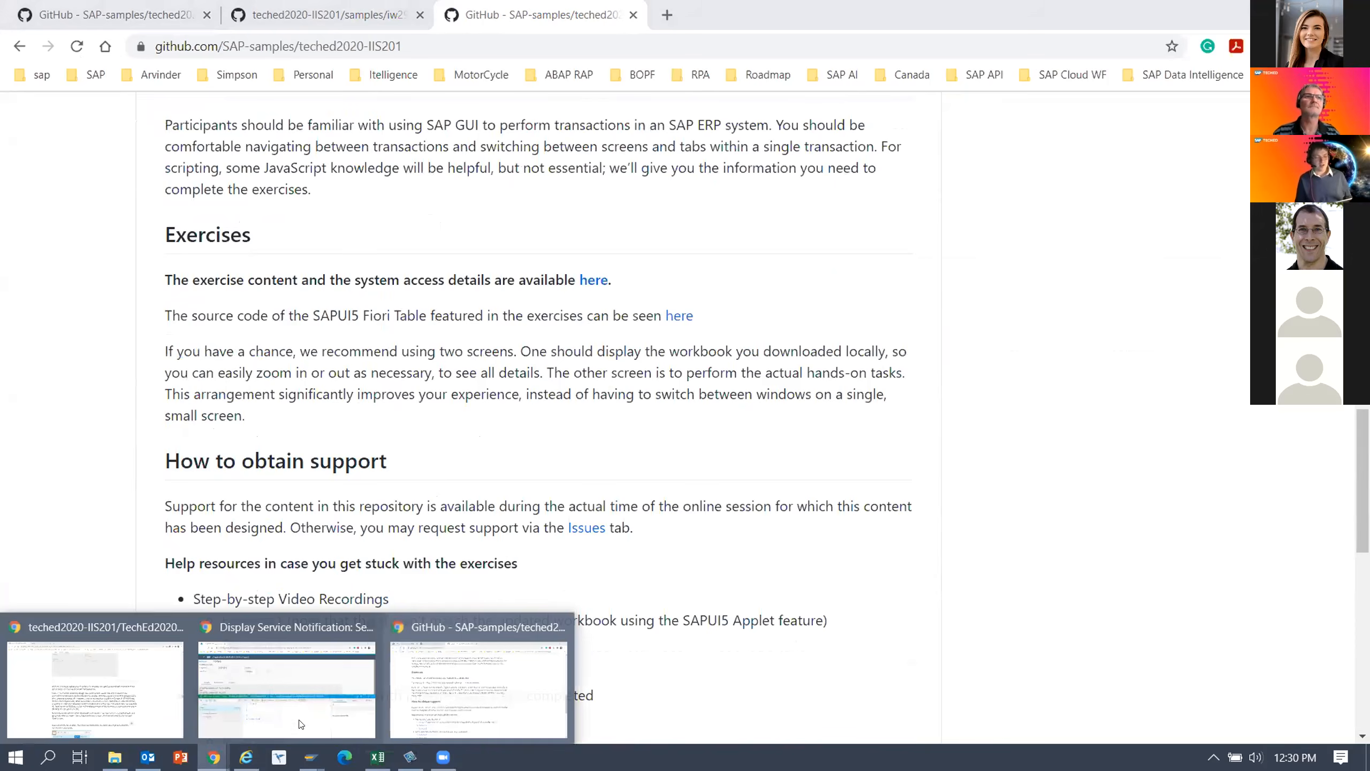
left_click(301, 724)
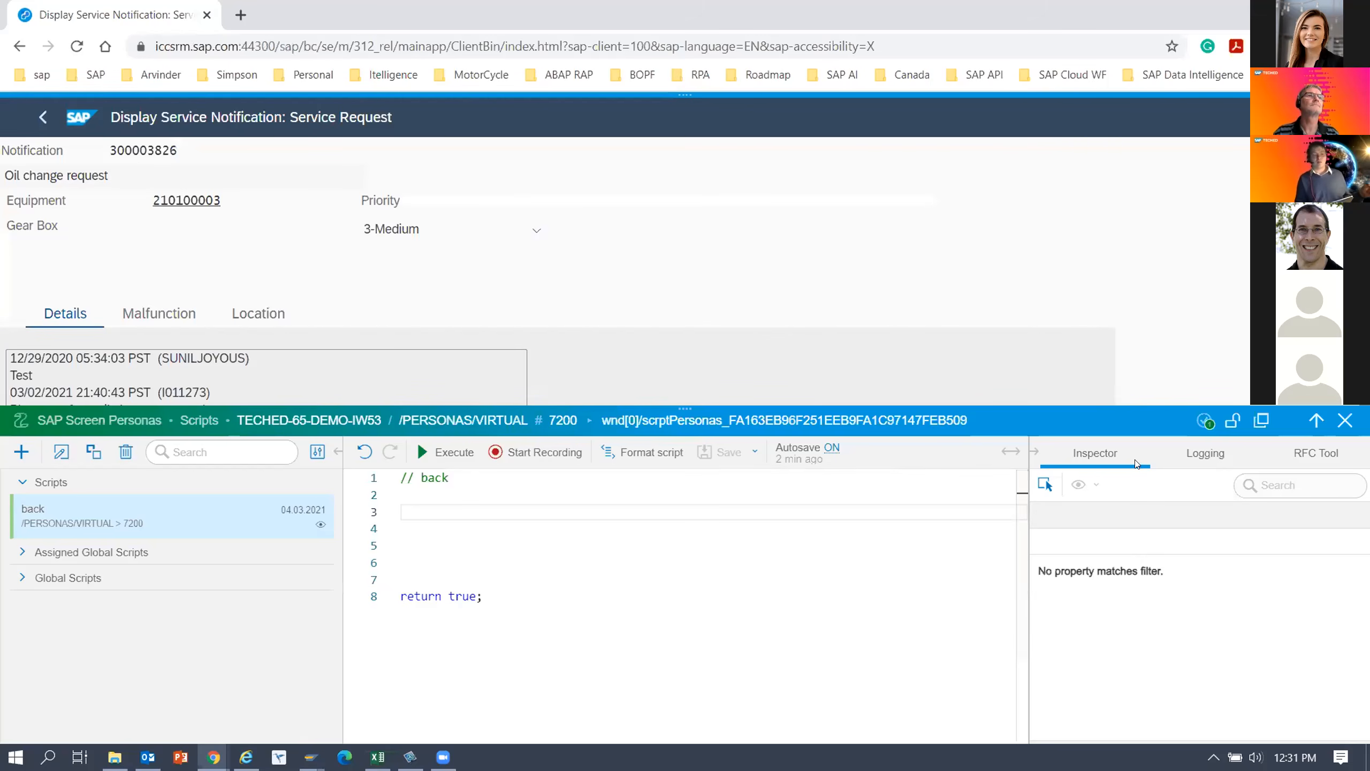
Start recording into the back script at line 3 and switch the notification from the TECHED-65-DEMO-IW53 flavor to the Original Screen.
left_click(1314, 454)
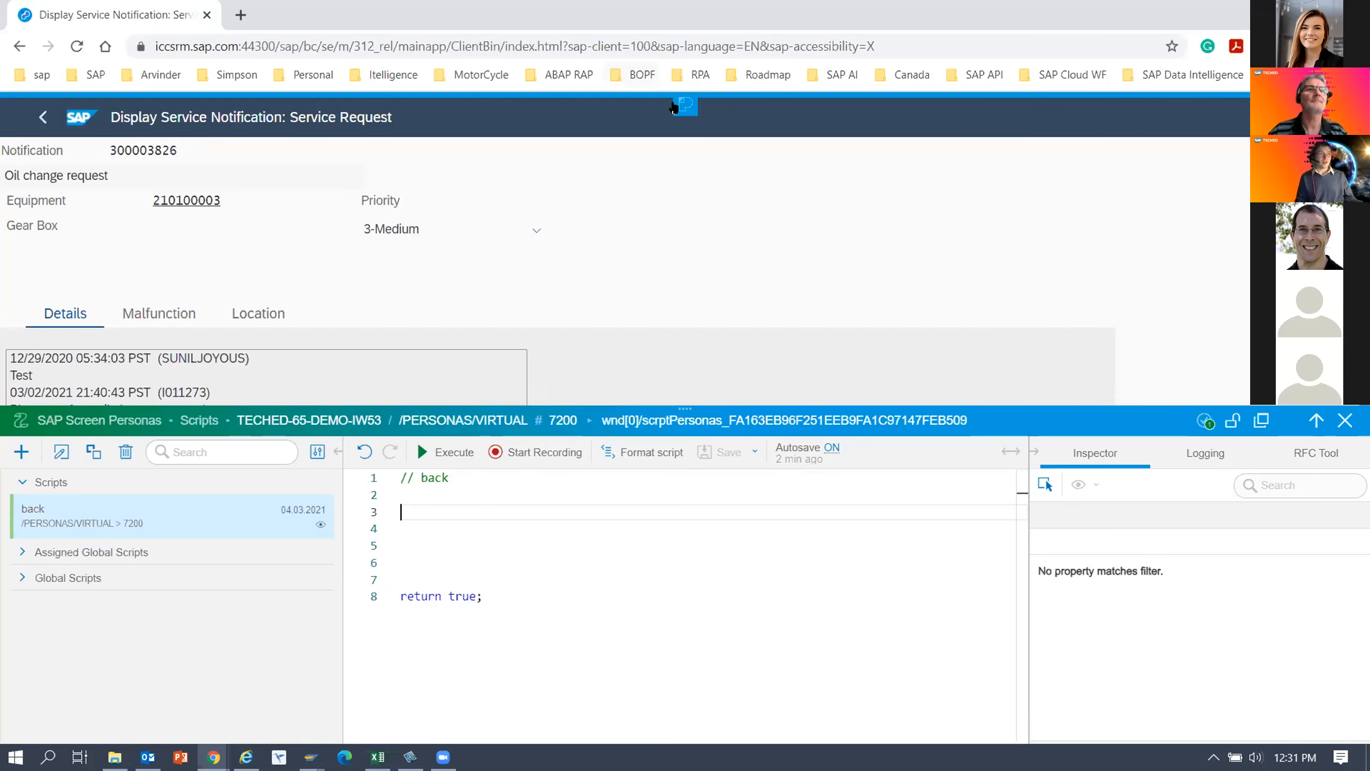
left_click(544, 443)
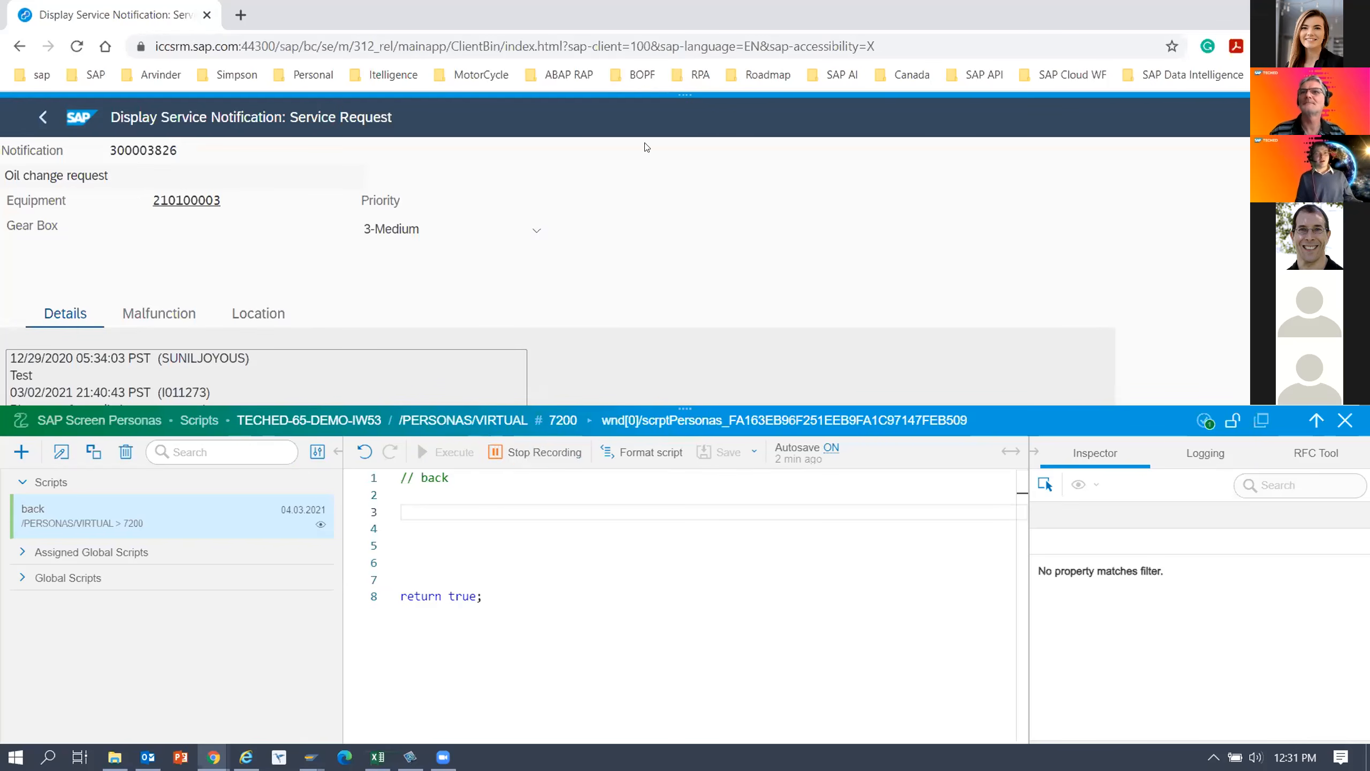
left_click(684, 108)
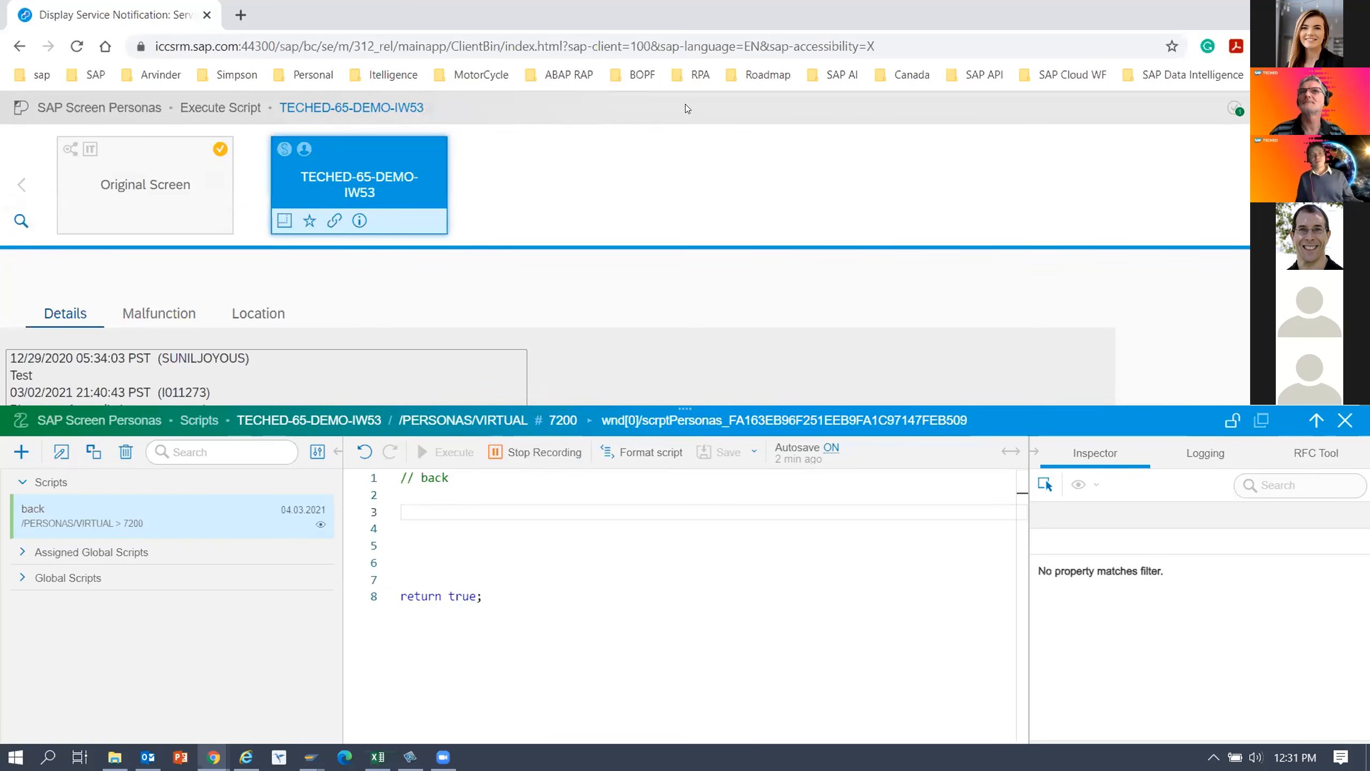
left_click(153, 192)
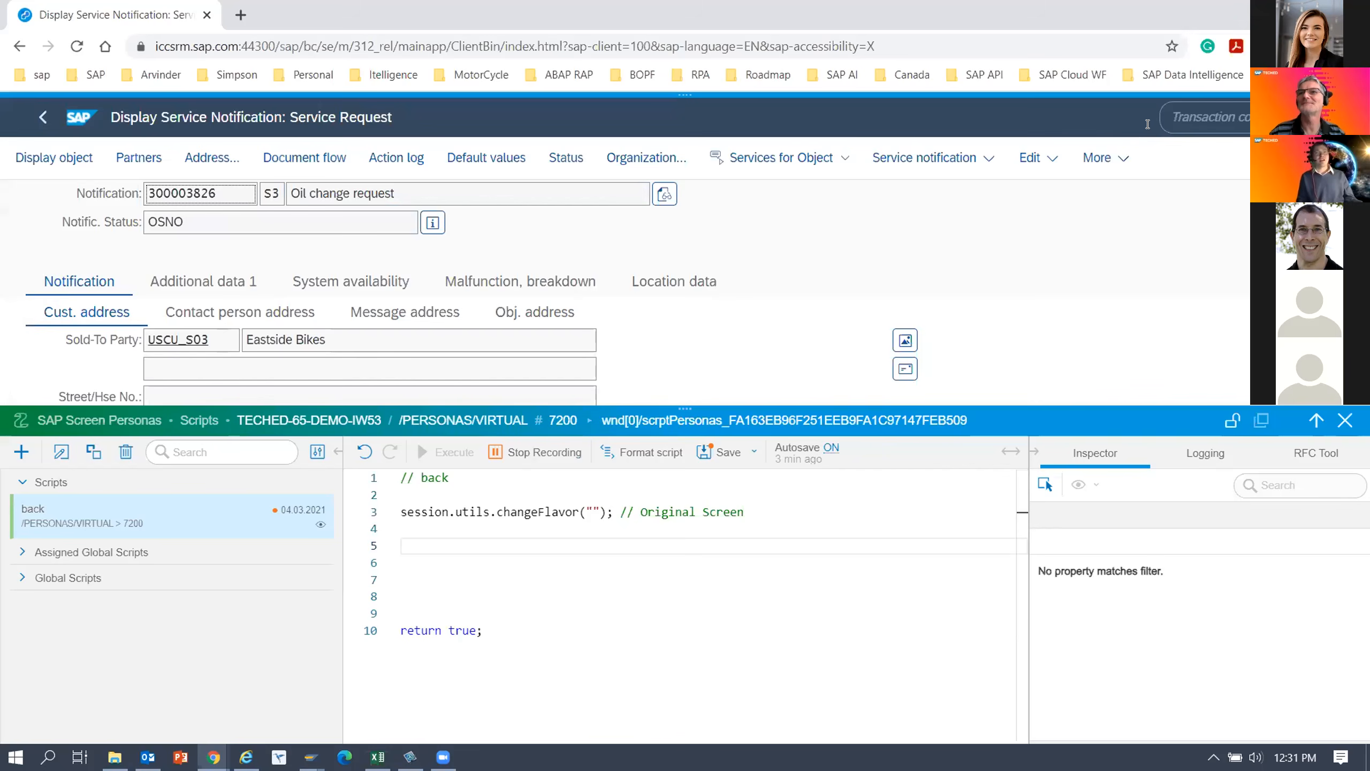
Record leaving the notification for transaction IW29 by running the transaction code /niw29.
left_click(1185, 118)
type("/niw29")
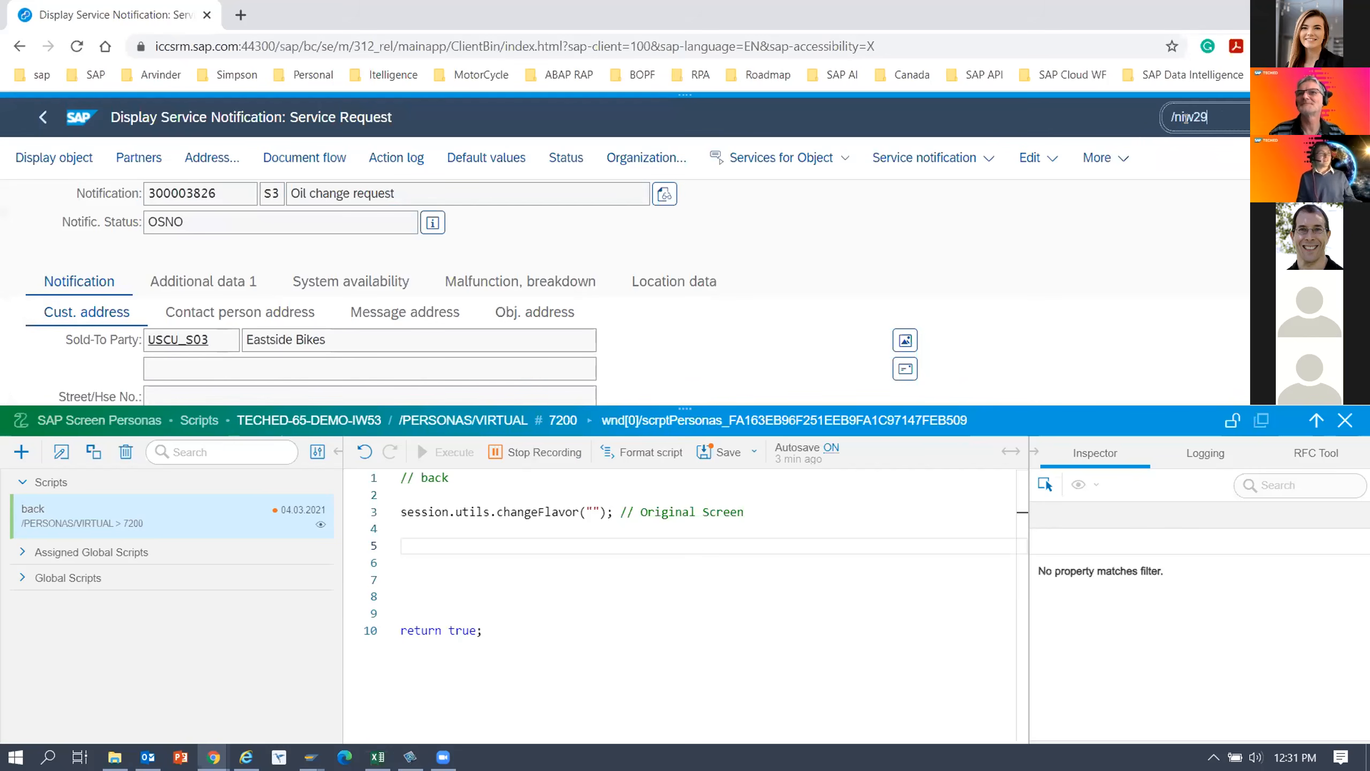
key("Return")
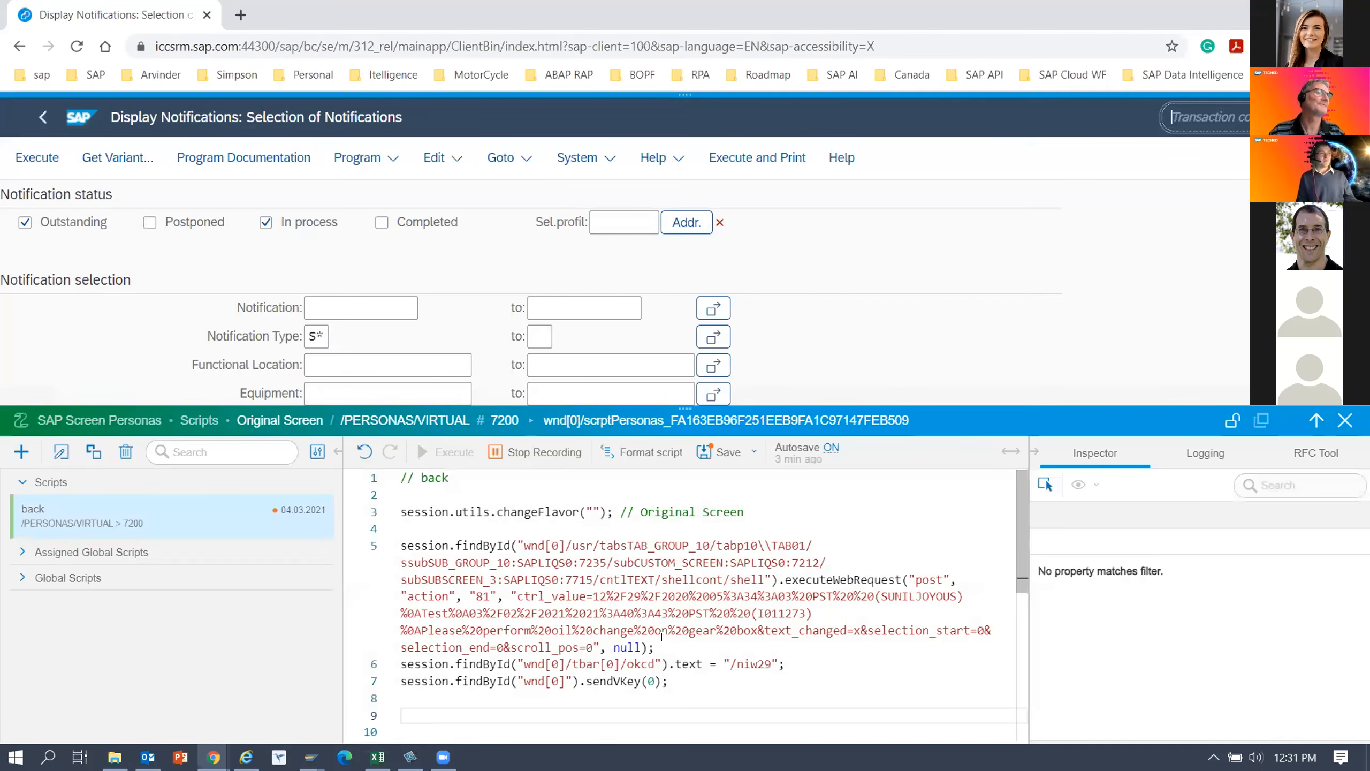
Delete the recorded changeFlavor statement and the long executeWebRequest statement on lines 3 to 5 of the back script.
left_click_drag(655, 647, 392, 547)
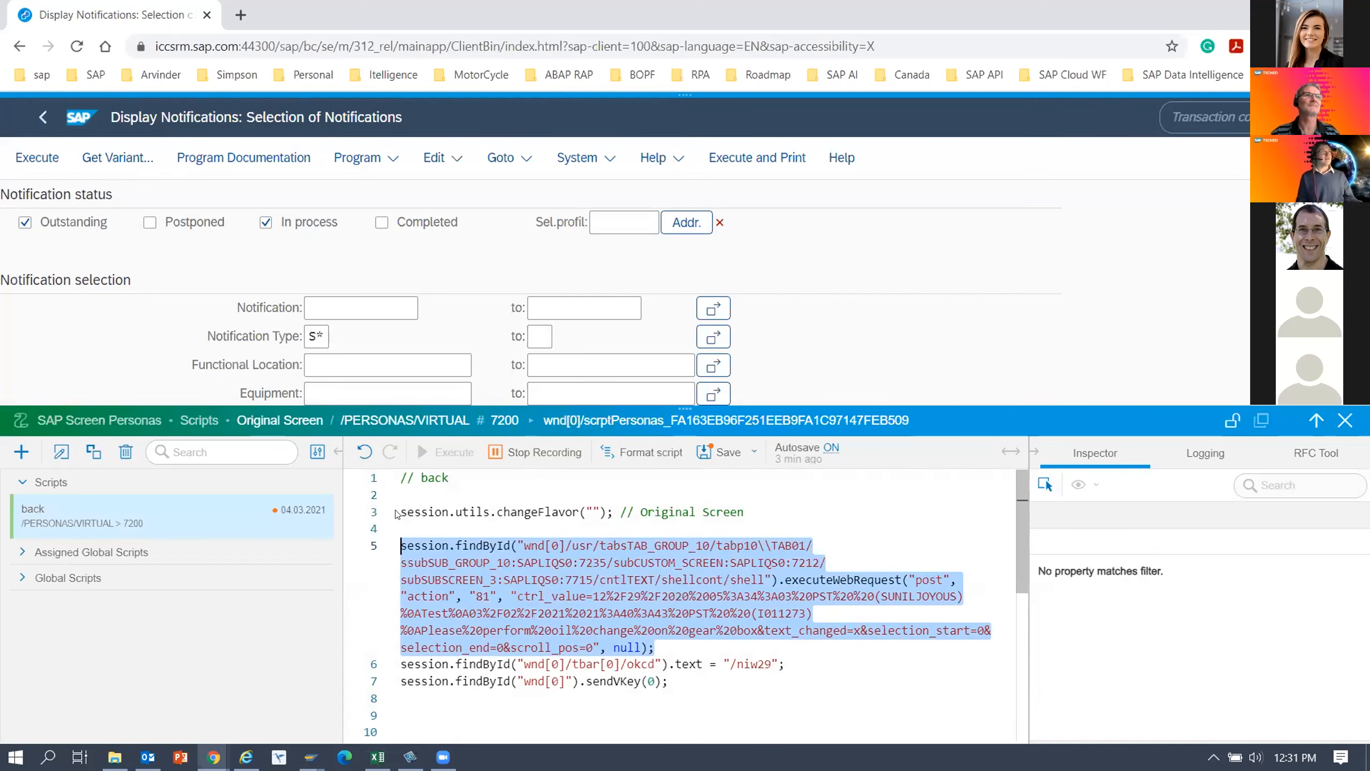
left_click_drag(659, 651, 405, 518)
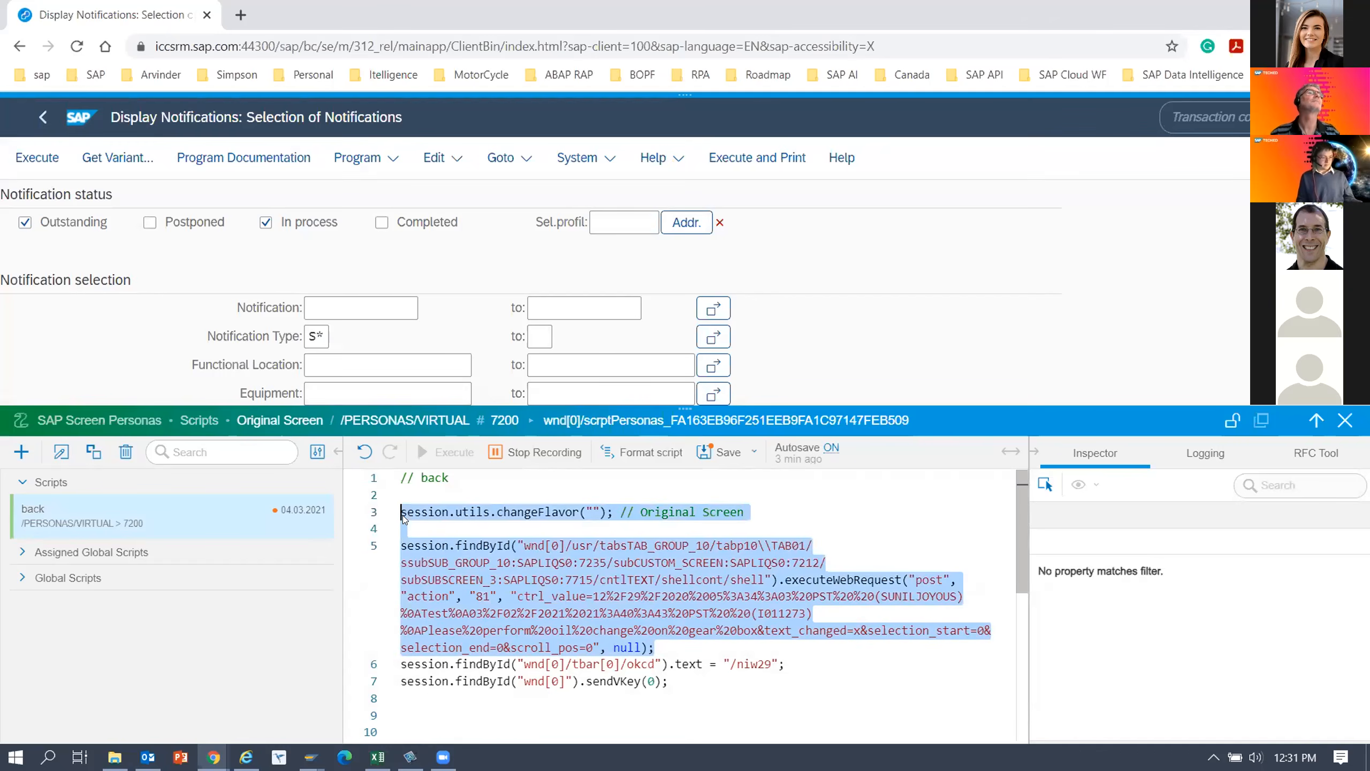
key("Delete")
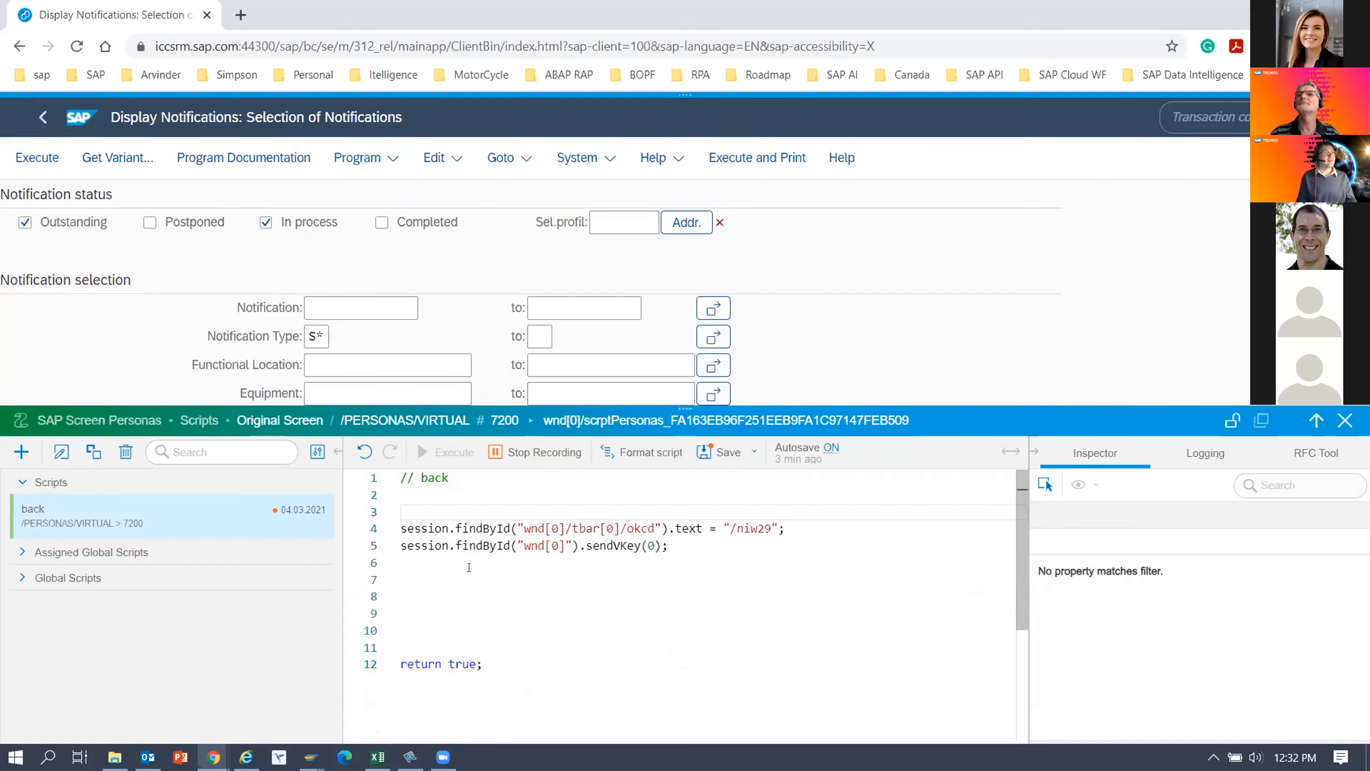
Record executing the IW29 notification selection into the back script from line 6, and stop the recording.
left_click(416, 567)
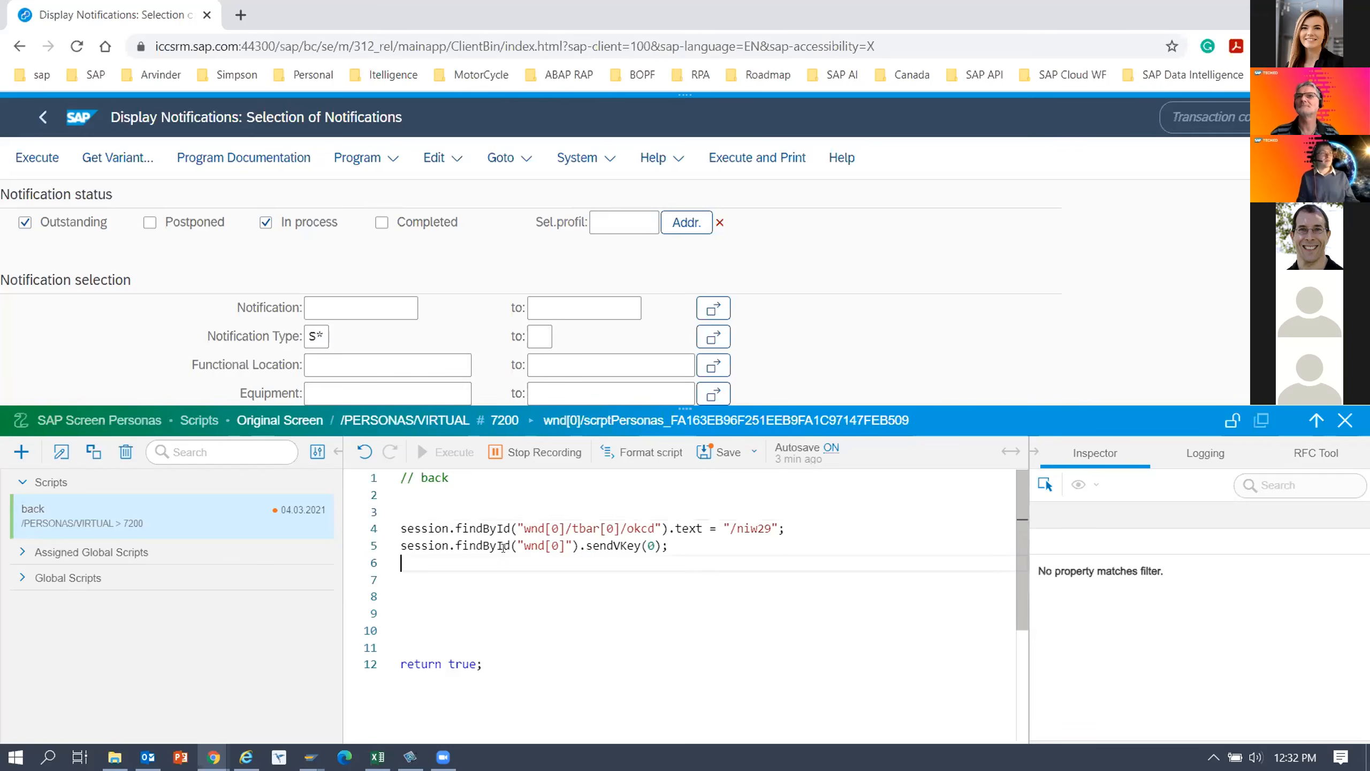
mouse_move(508, 547)
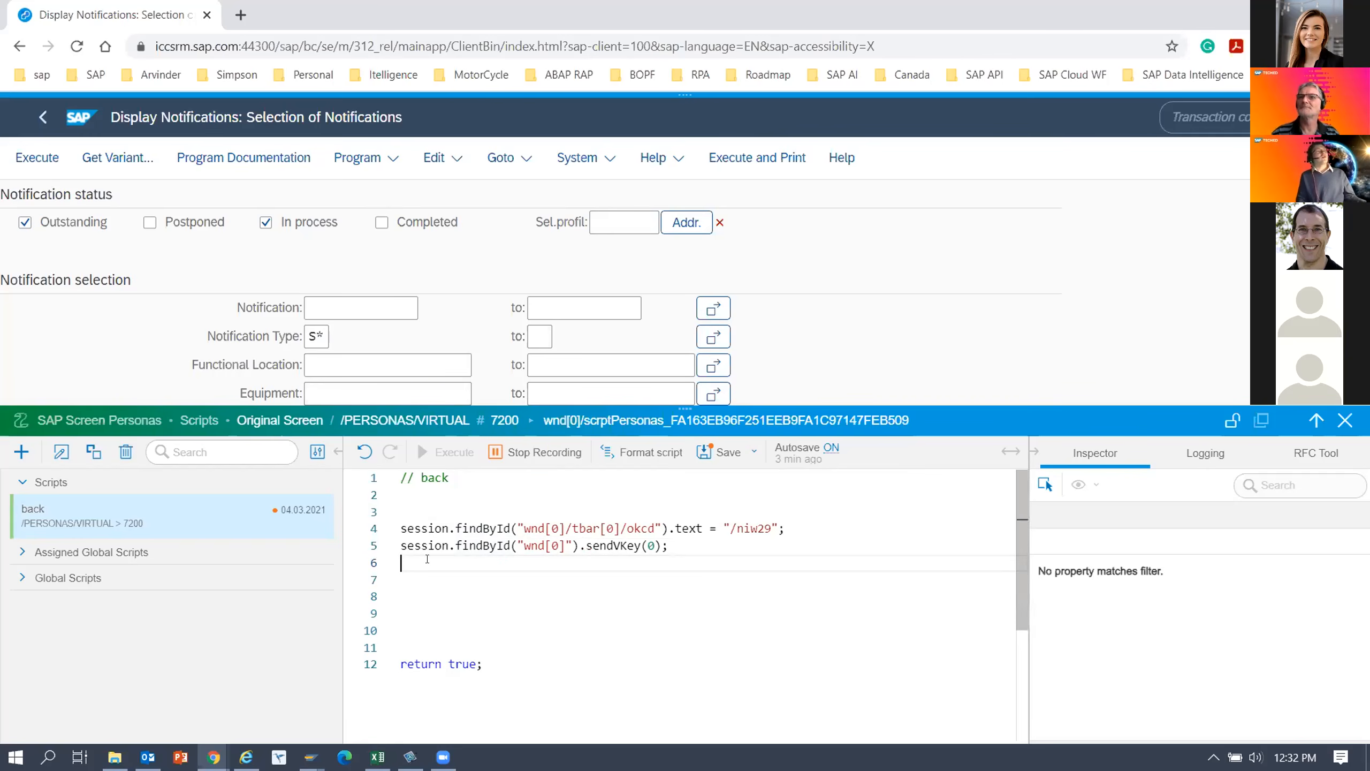
left_click(1228, 114)
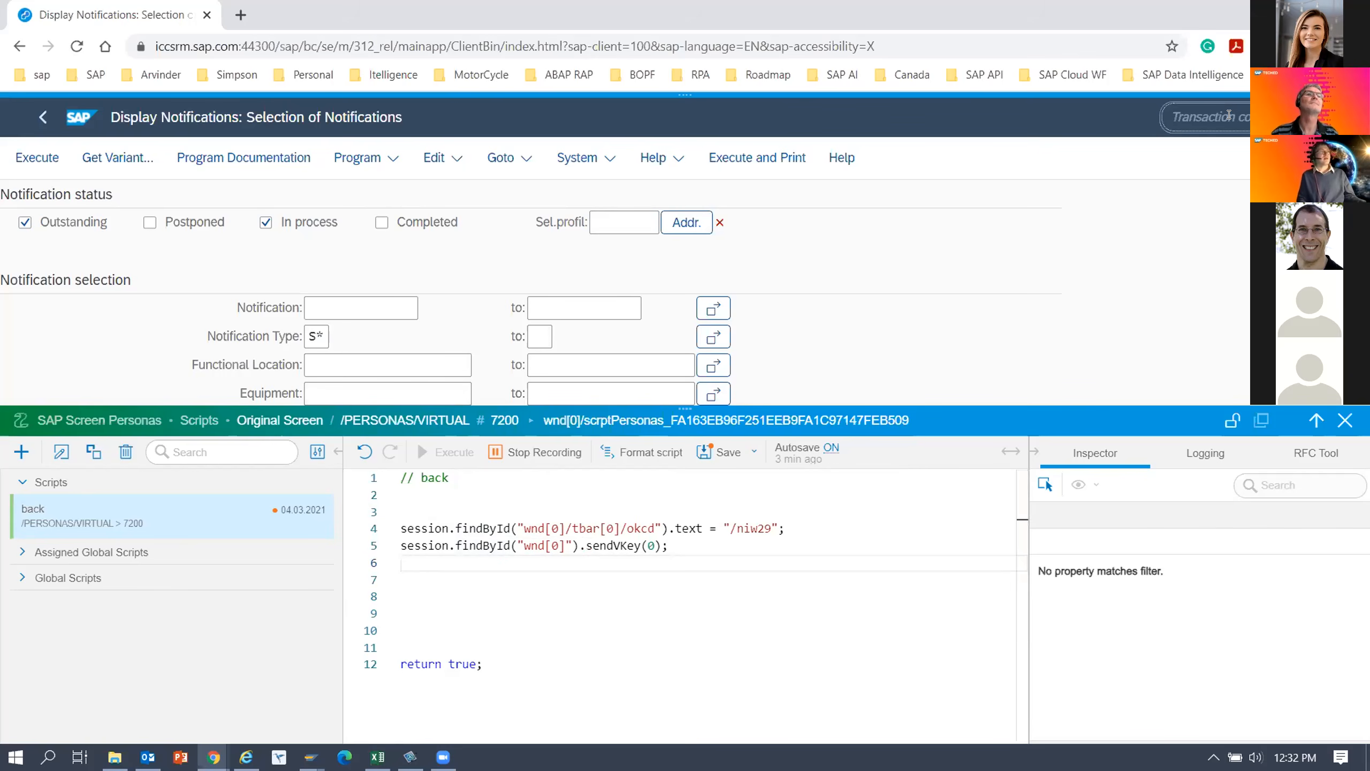
left_click(33, 158)
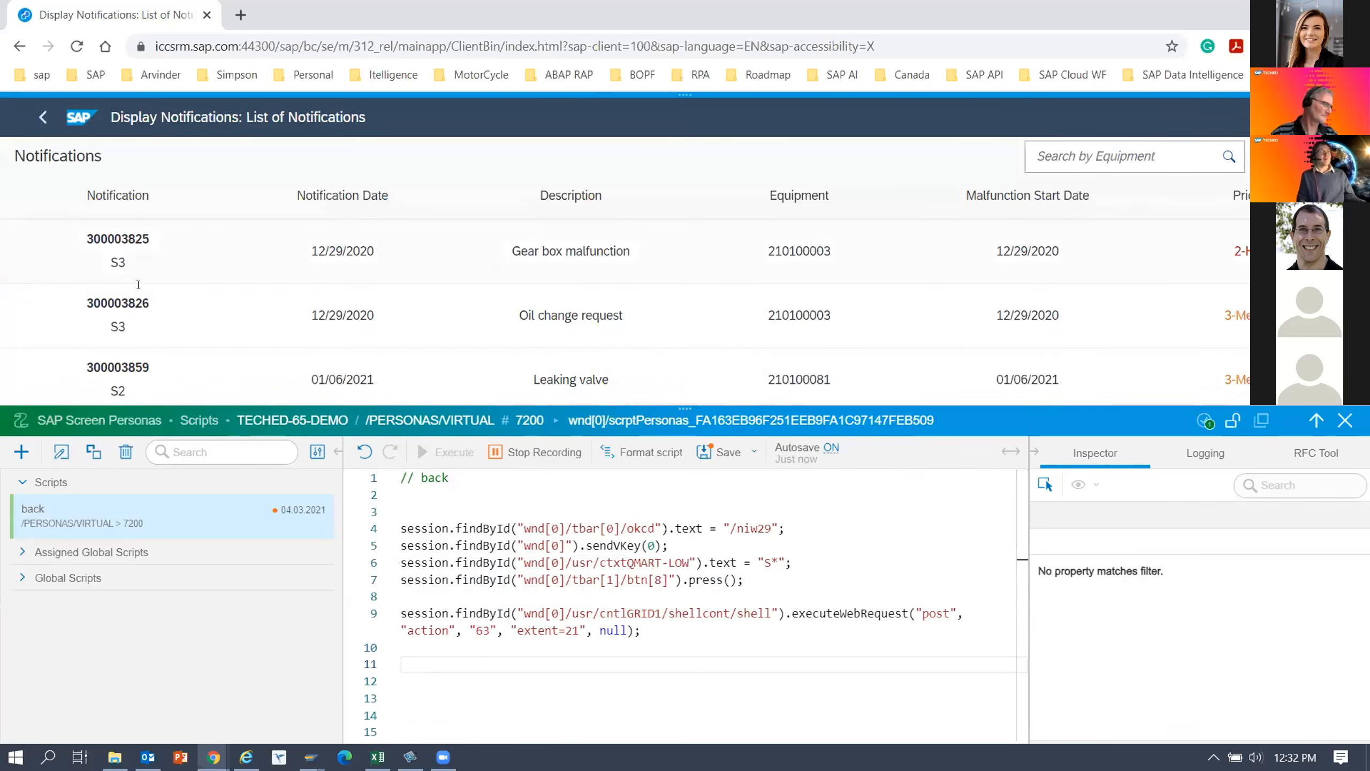
left_click(552, 454)
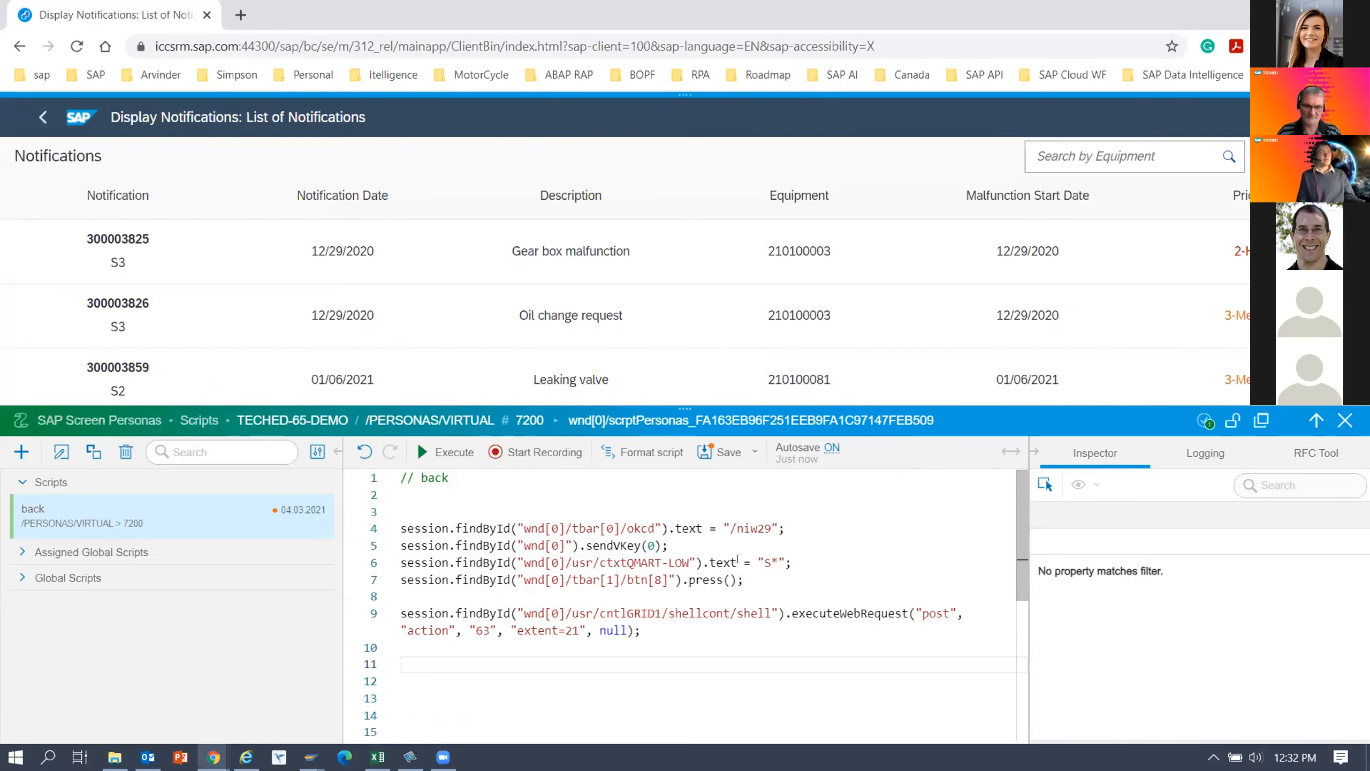
Delete the recorded executeWebRequest statement for the grid on line 9 of the back script.
left_click_drag(744, 579, 385, 566)
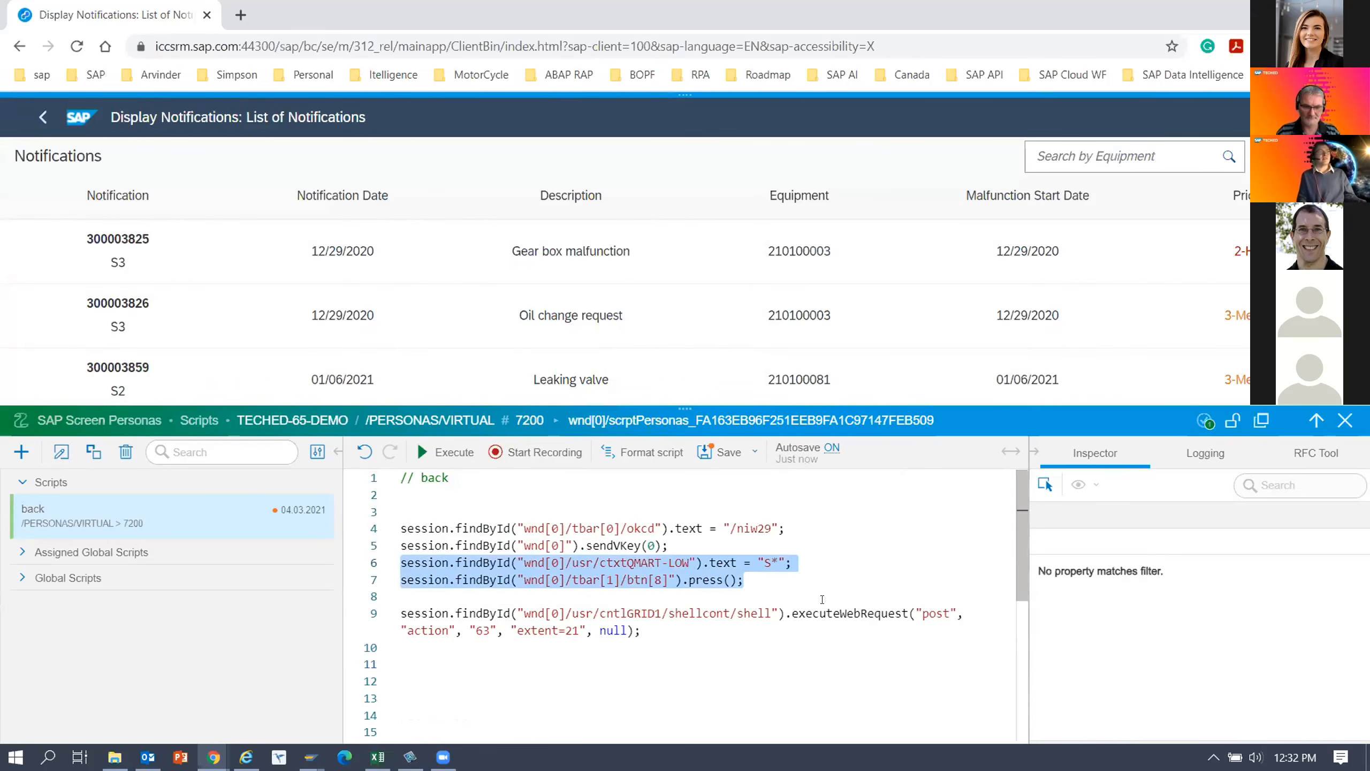
left_click(795, 598)
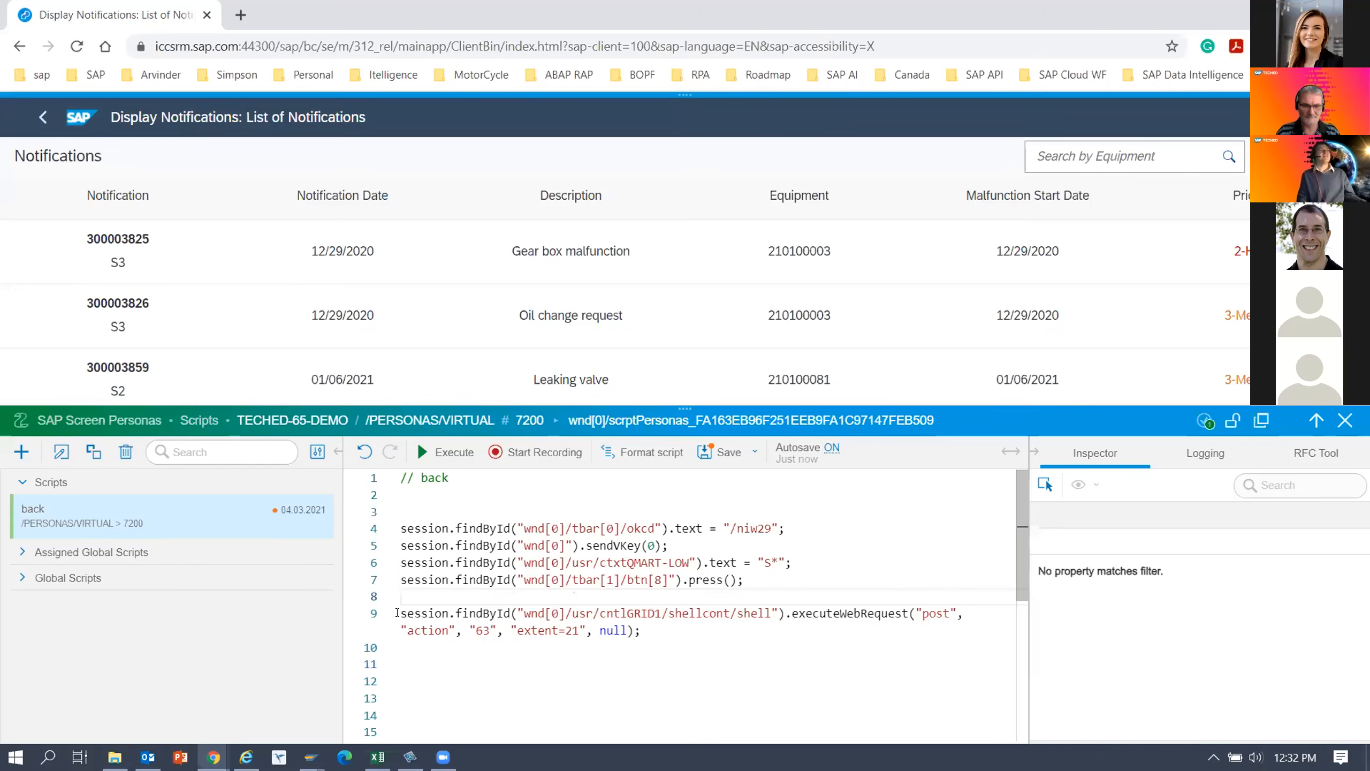
left_click_drag(641, 630, 398, 609)
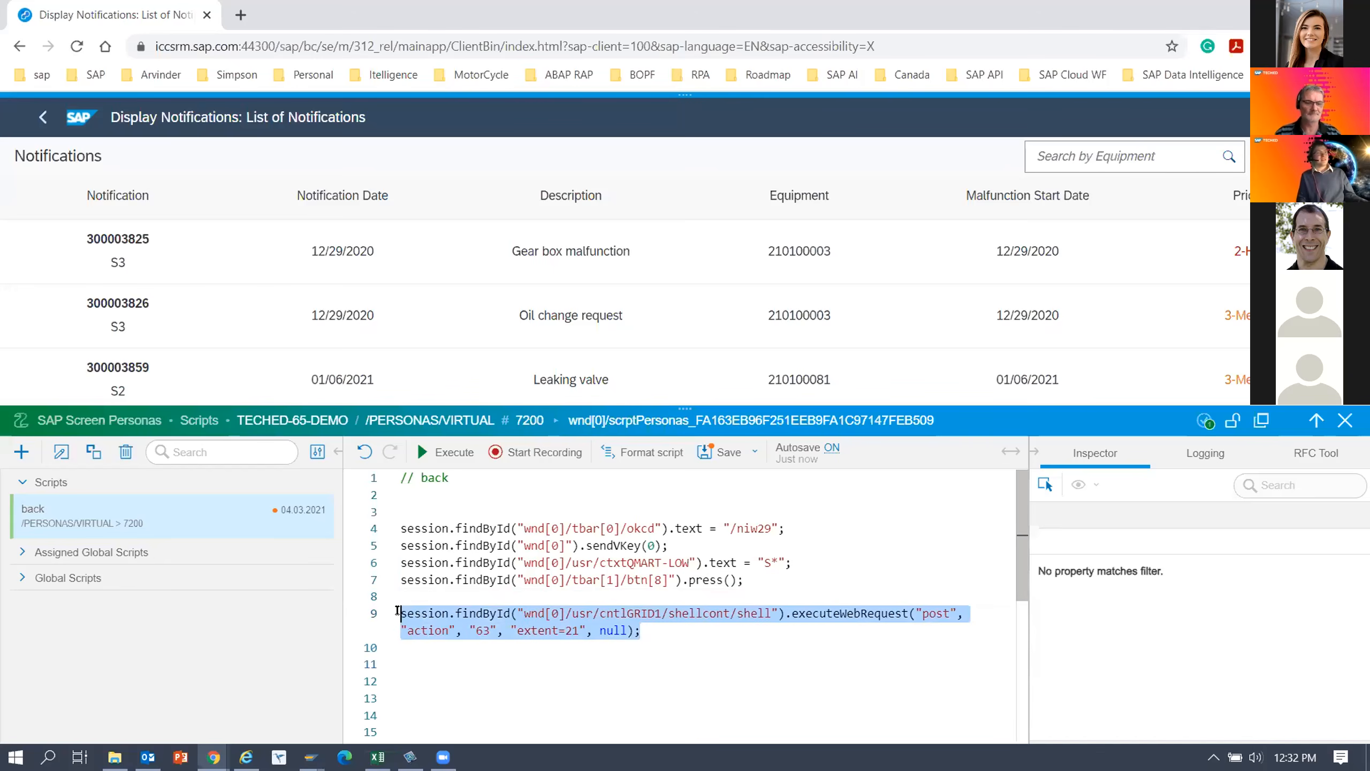
key("BackSpace")
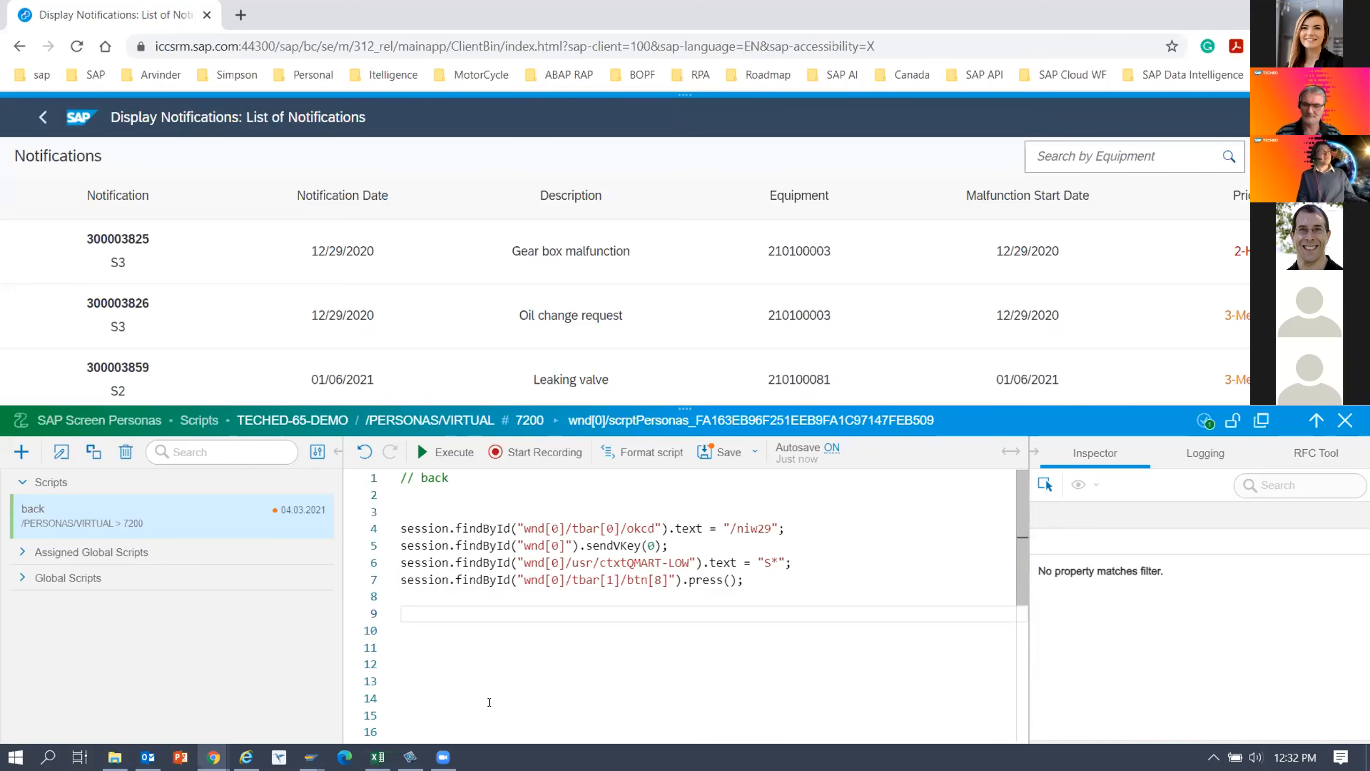
Remove the surplus blank lines before return true and below the back comment, then save the script and close the script editor.
scroll(555, 586, "down", 5)
scroll(555, 586, "up", 5)
left_click(440, 598)
key("Delete")
key("Delete")
key("Delete")
key("Delete")
key("Delete")
key("Delete")
key("Delete")
key("Delete")
key("Delete")
left_click(423, 488)
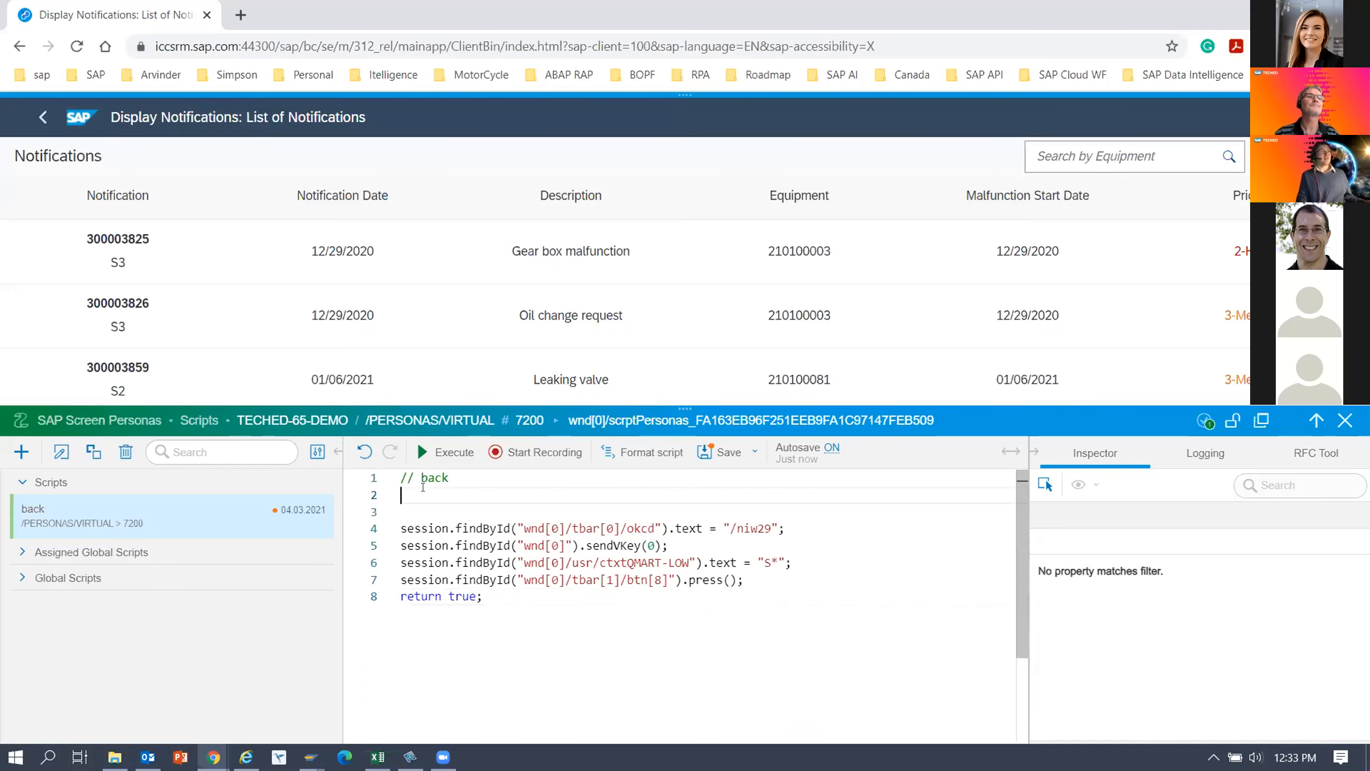
key("Delete")
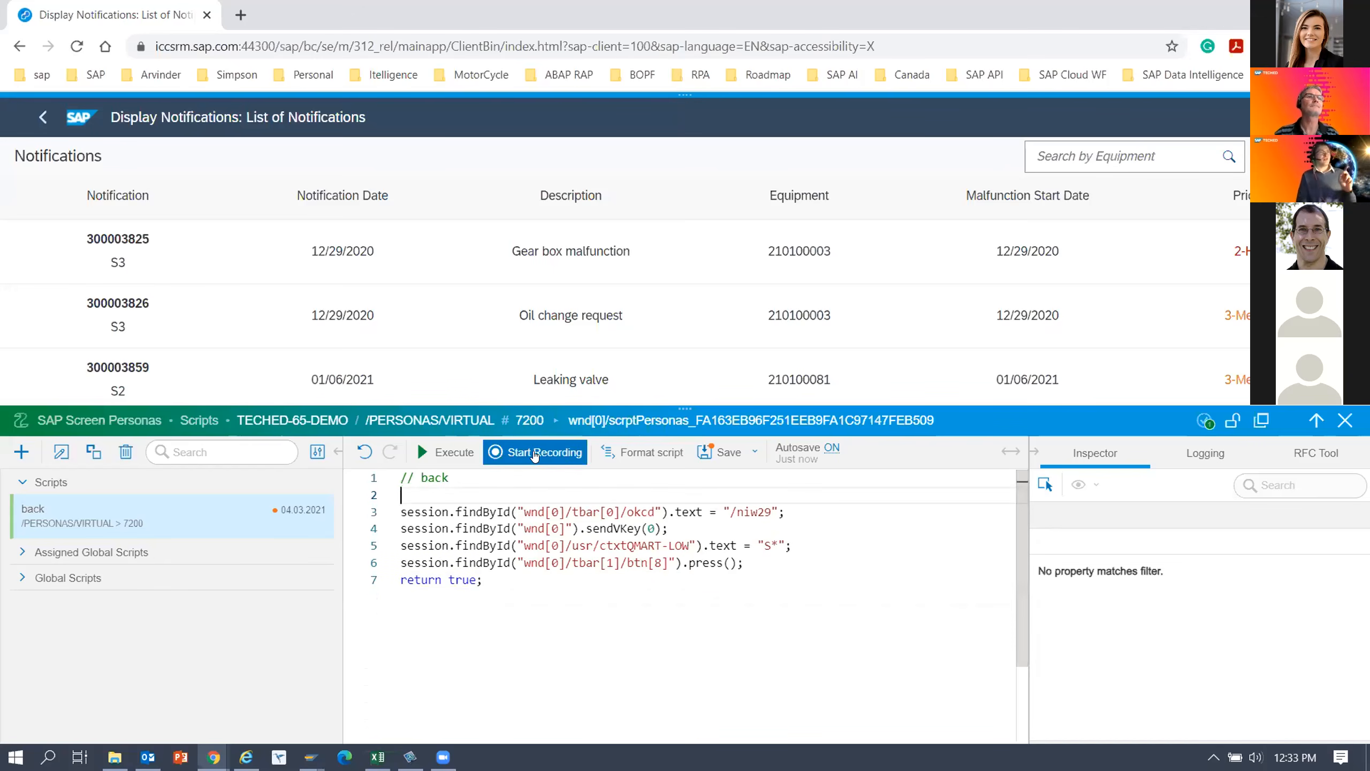
left_click(727, 453)
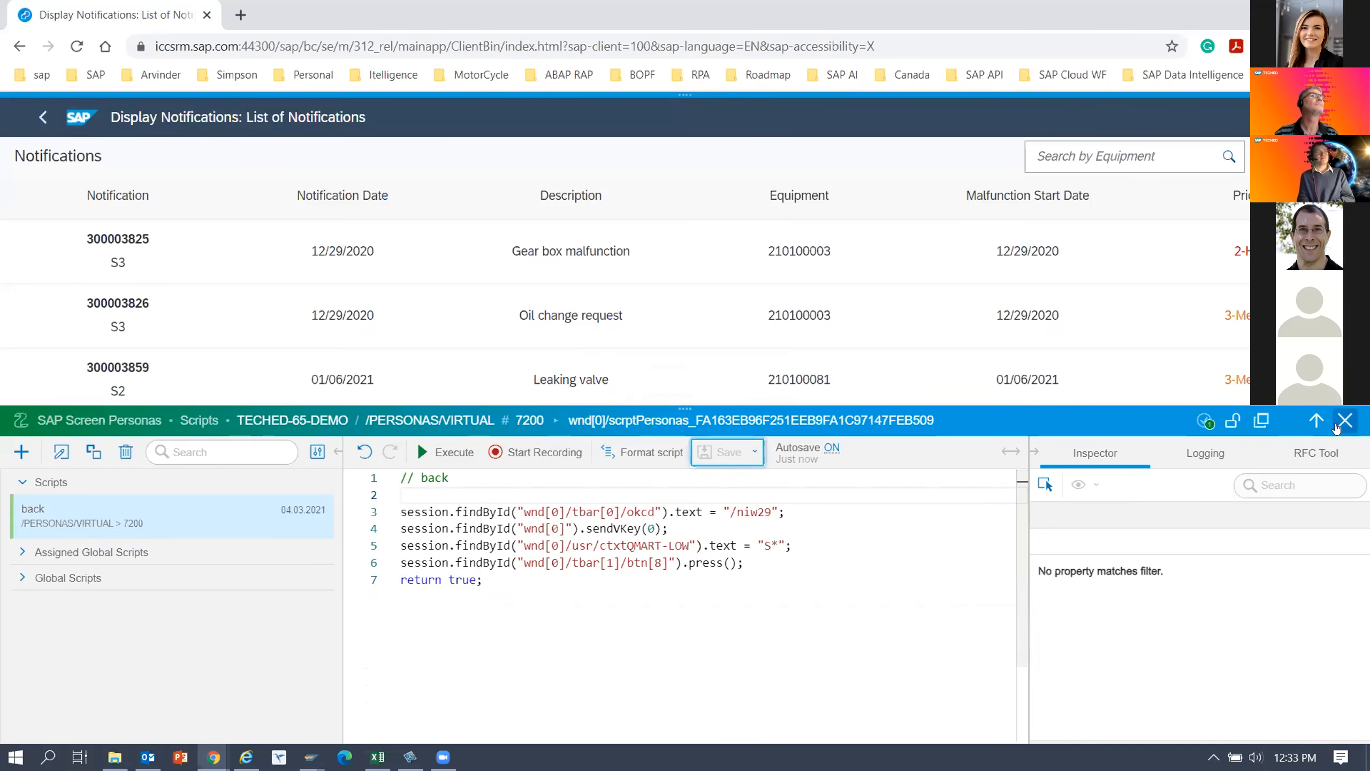
left_click(1335, 427)
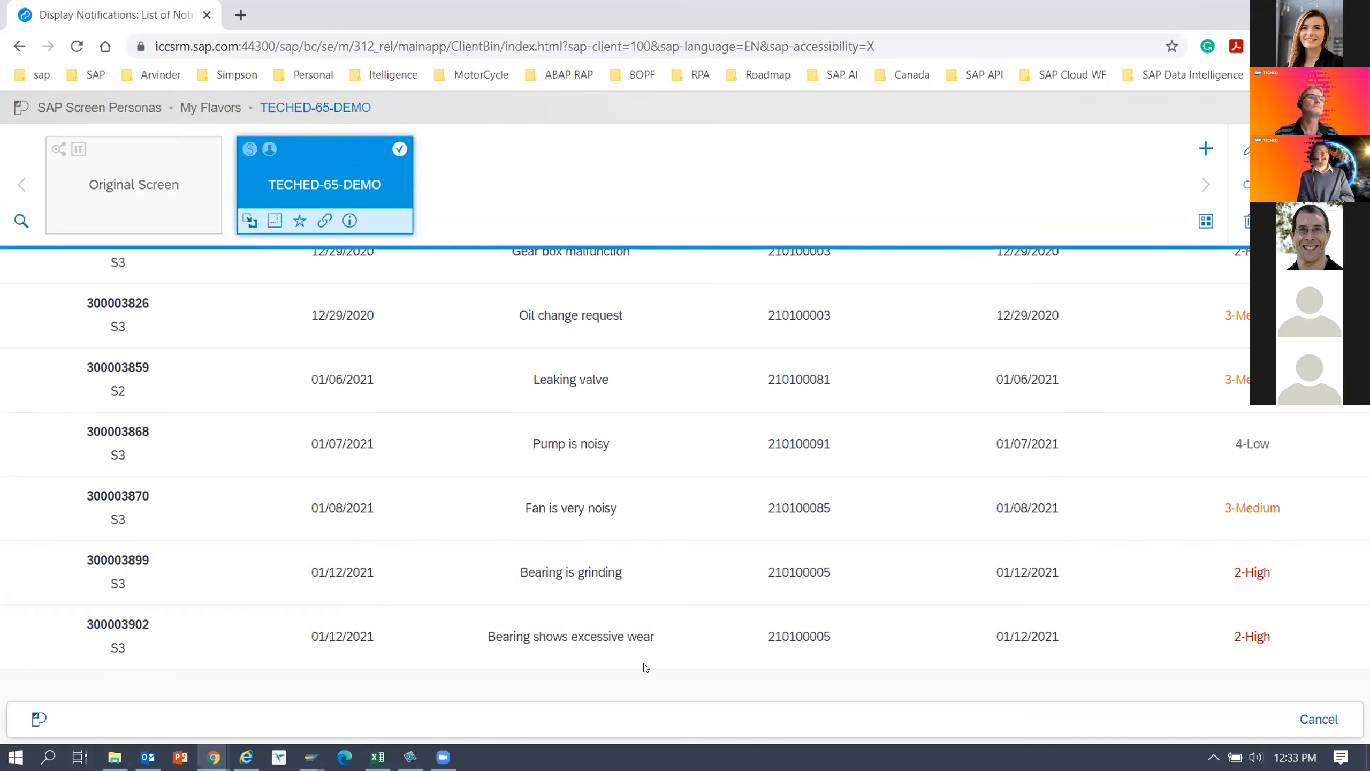
Open the Leaking valve notification from the list and apply the TECHED-65-DEMO-IW53 flavor to it.
left_click(124, 370)
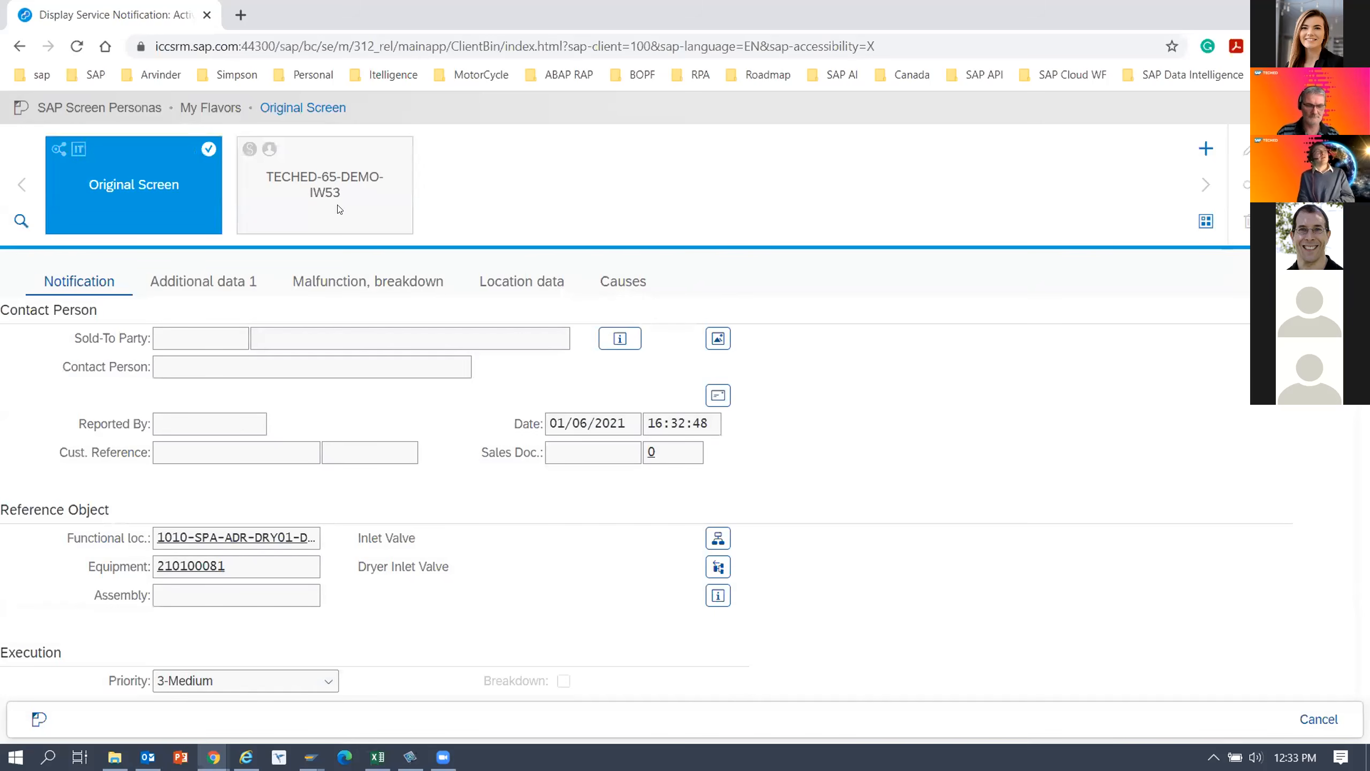
mouse_move(366, 164)
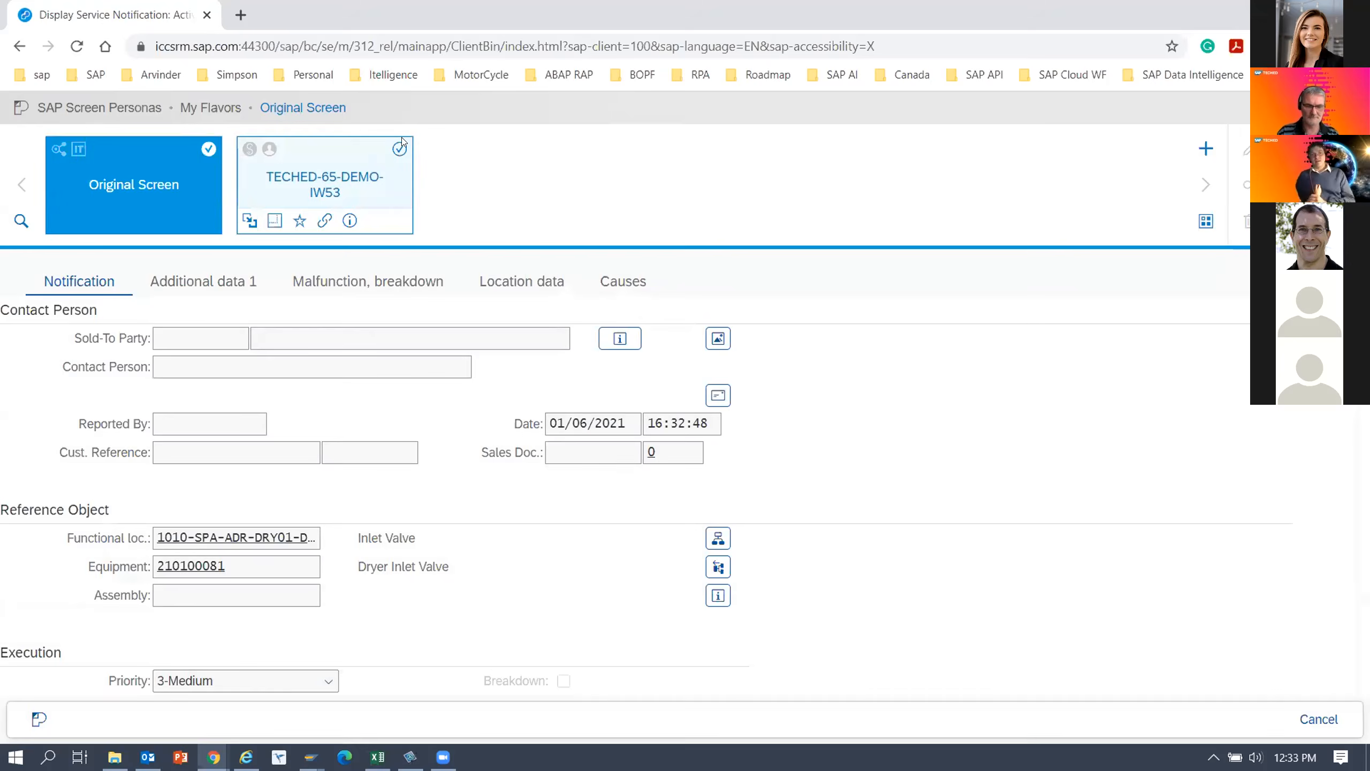
left_click(367, 163)
left_click(685, 106)
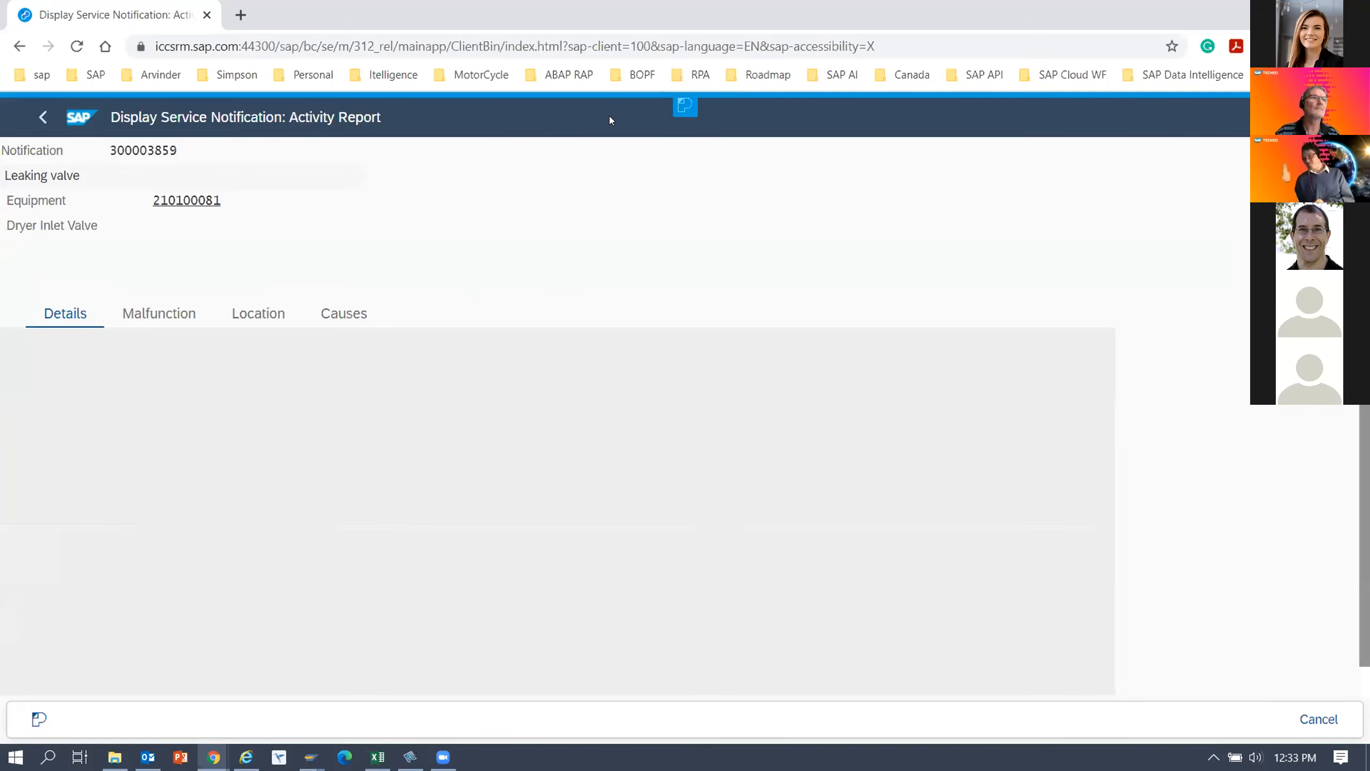
left_click(398, 149)
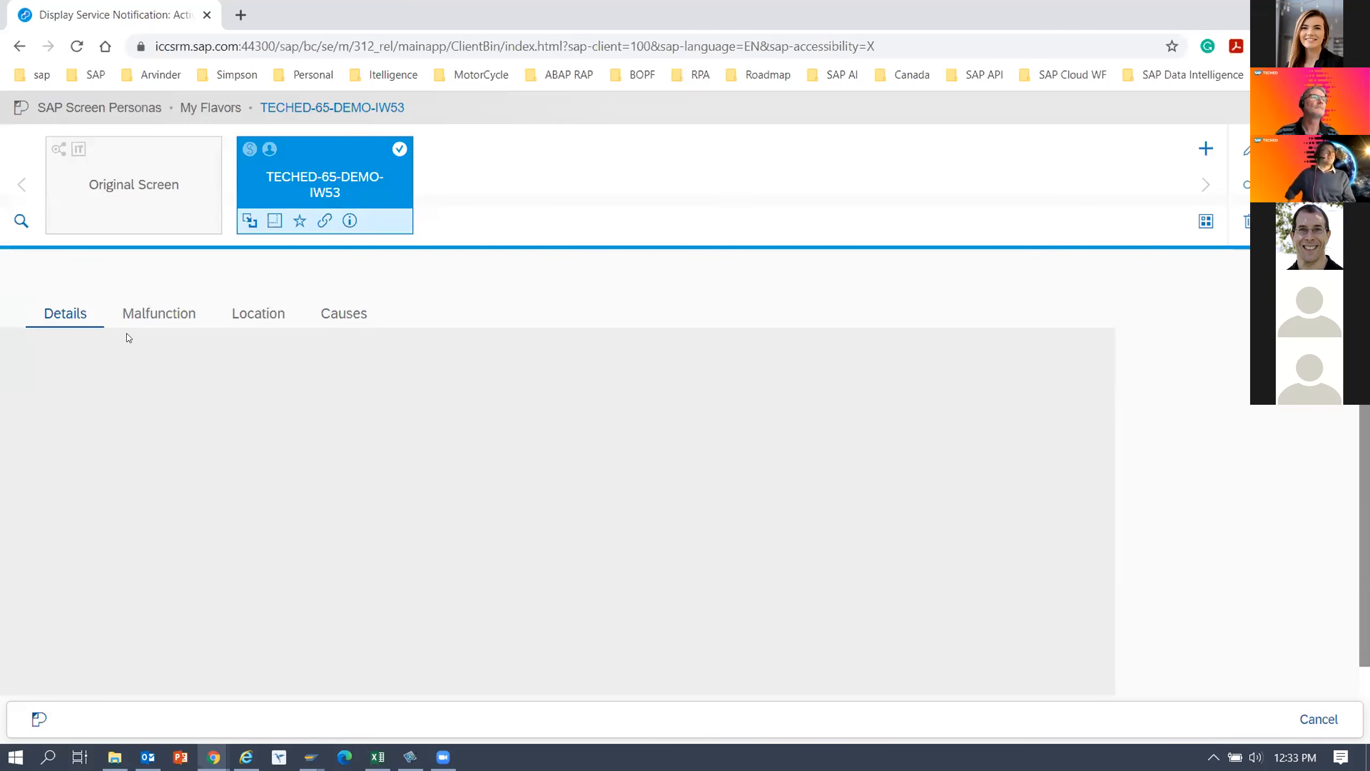
View the Leaking valve notification's Malfunction and Details tabs, and test the Back button from it and from the Gear box malfunction notification.
left_click(175, 317)
left_click(66, 315)
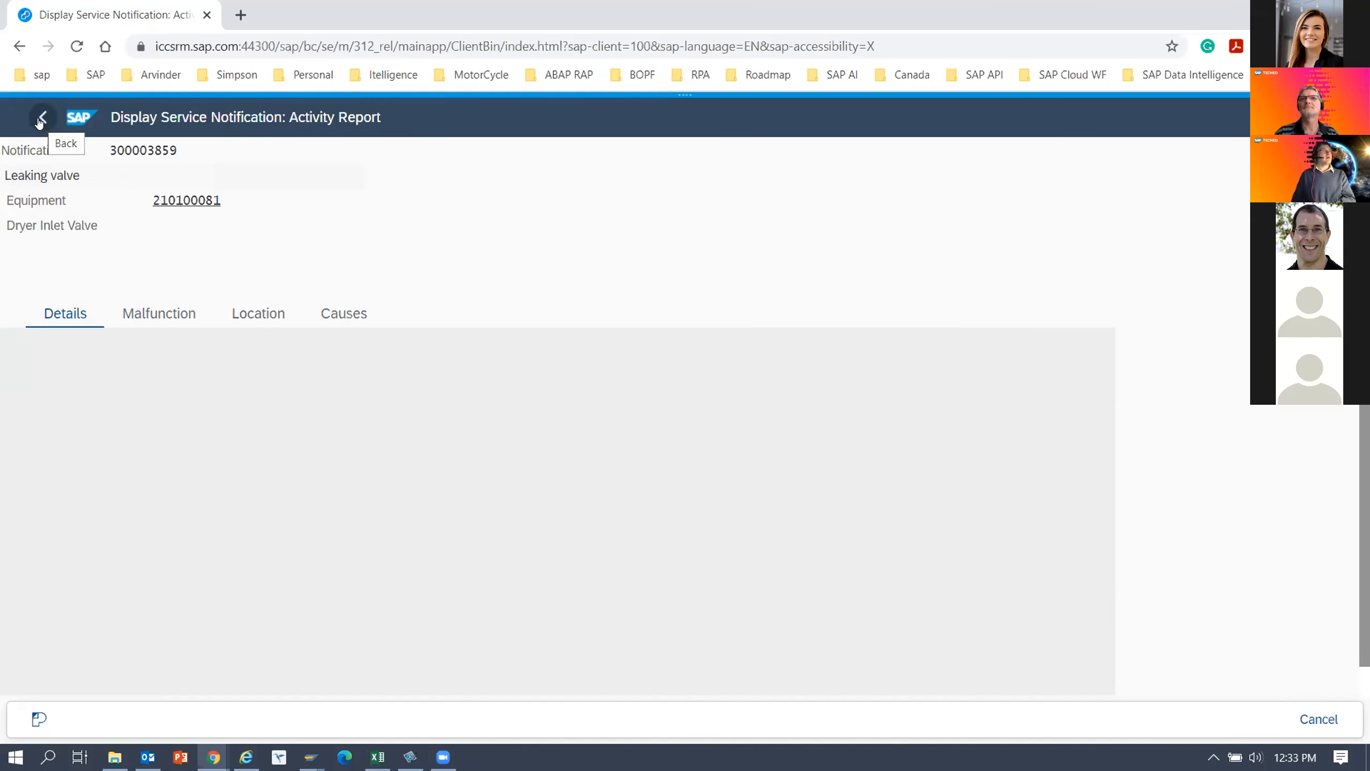
left_click(41, 119)
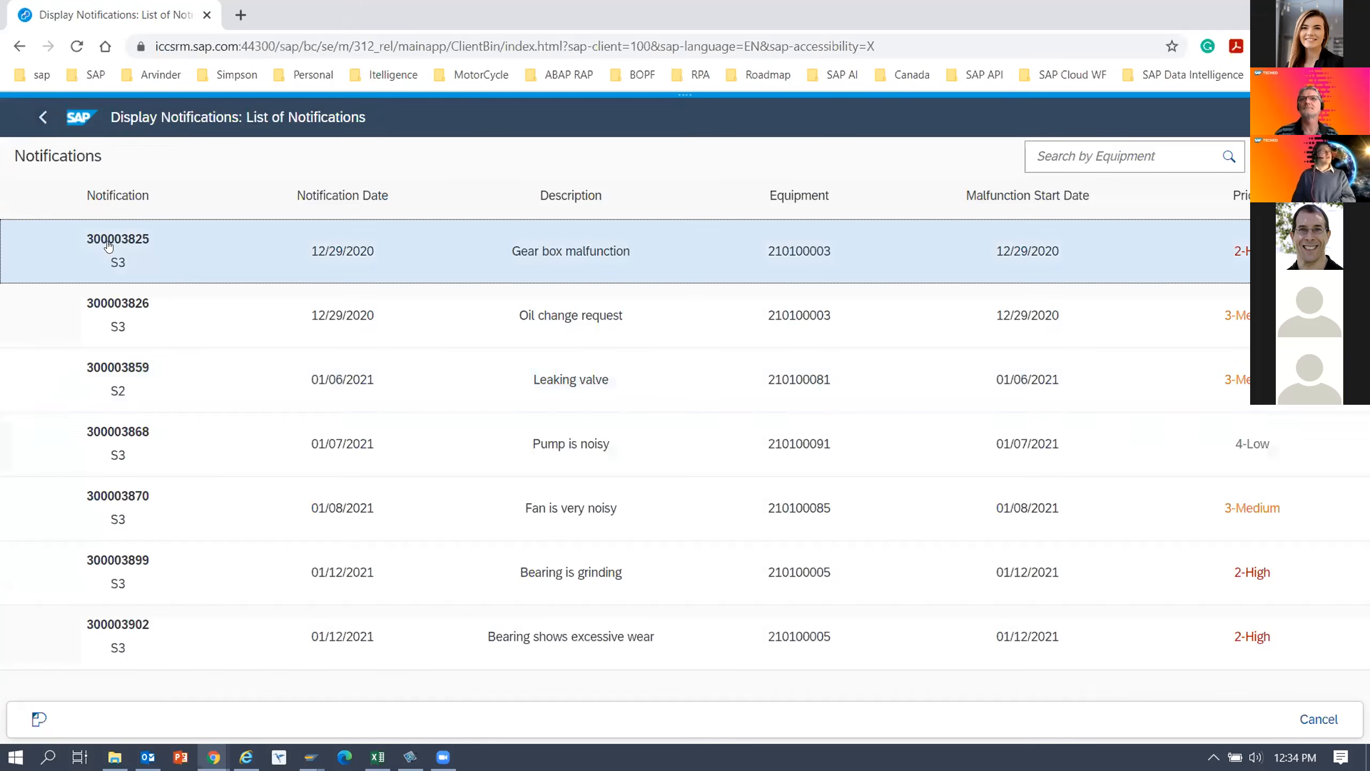
left_click(108, 245)
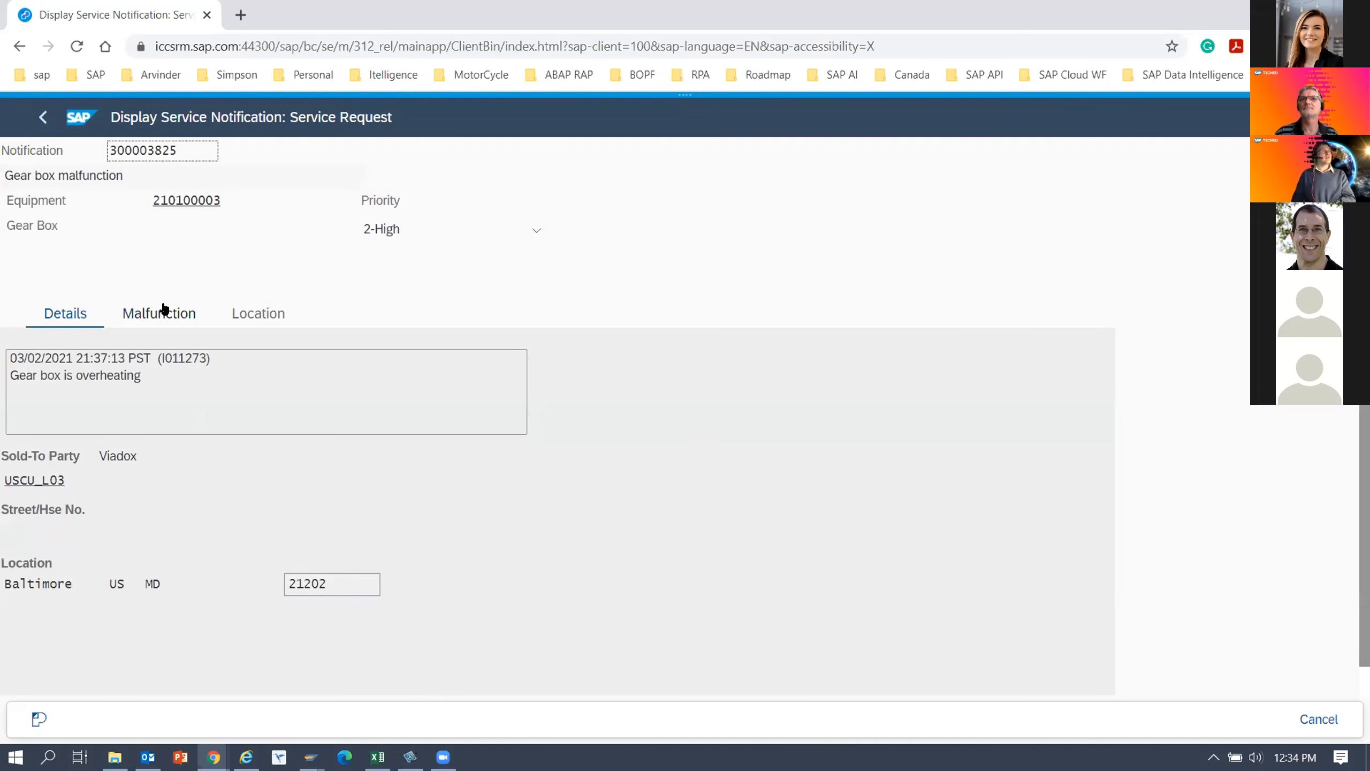
left_click(43, 121)
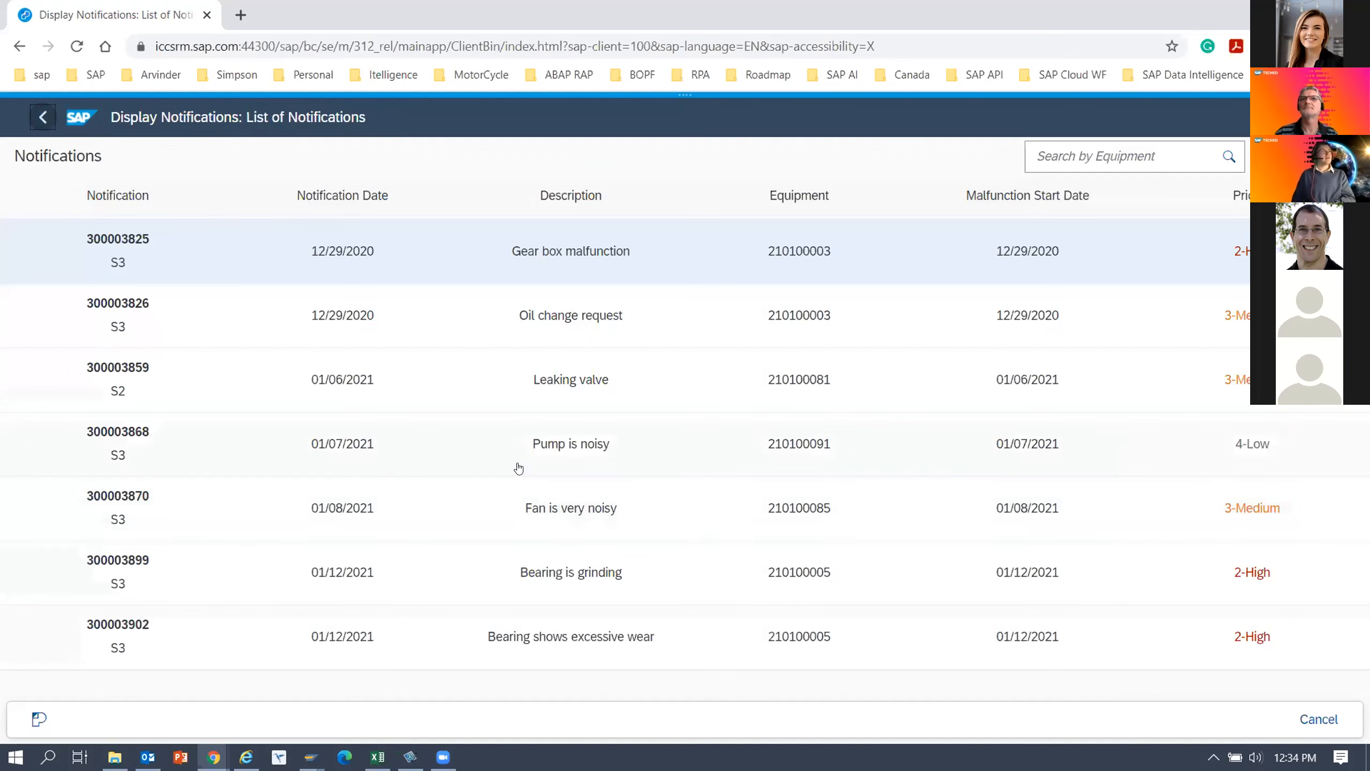
Open the Pump is noisy notification and check its Malfunction, Location and Details tabs.
left_click(101, 432)
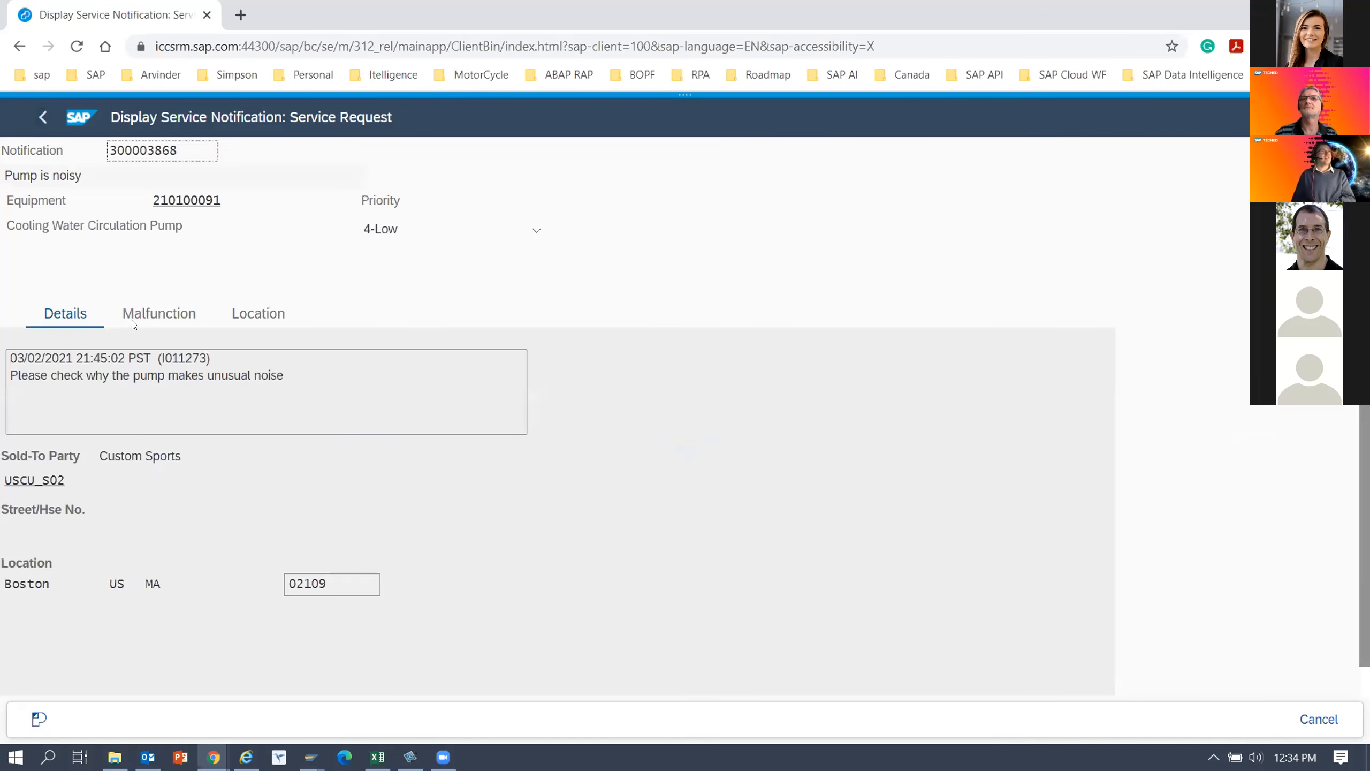
left_click(146, 318)
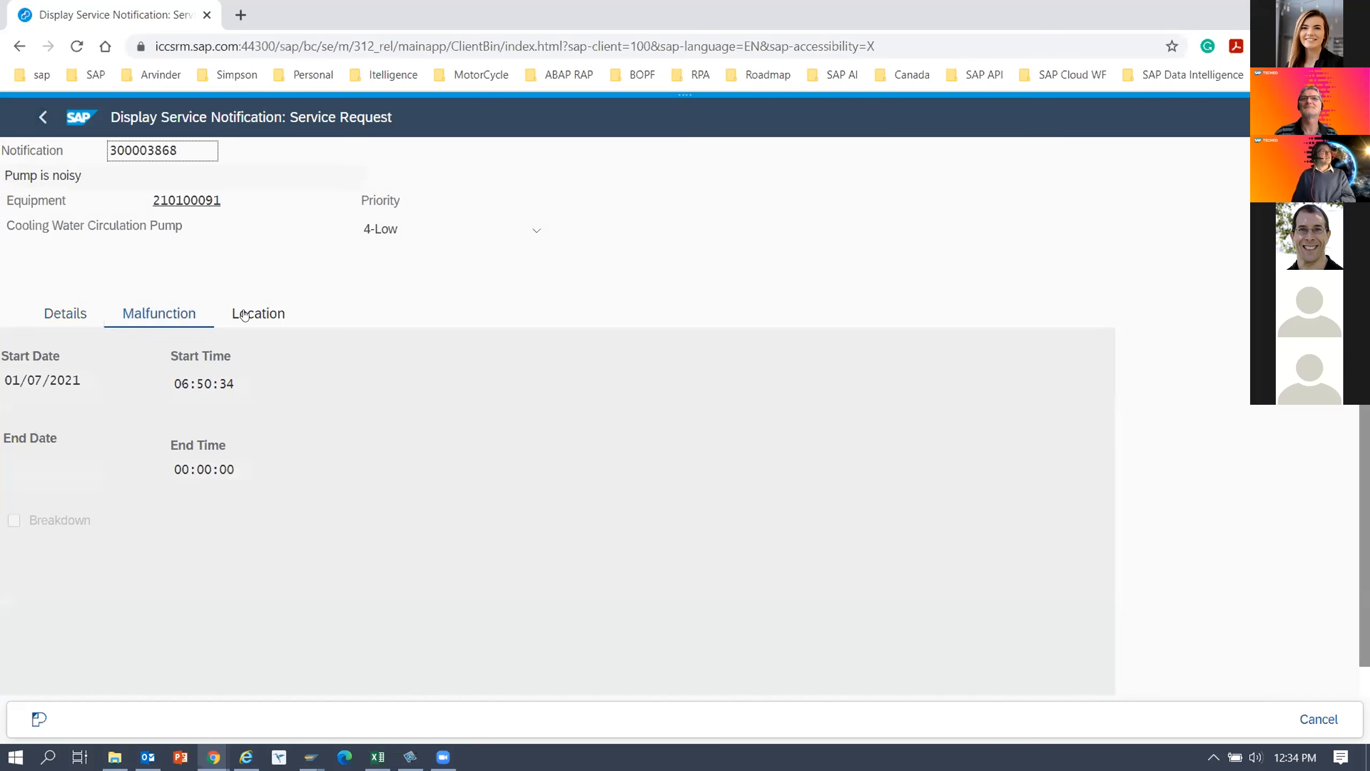
left_click(243, 313)
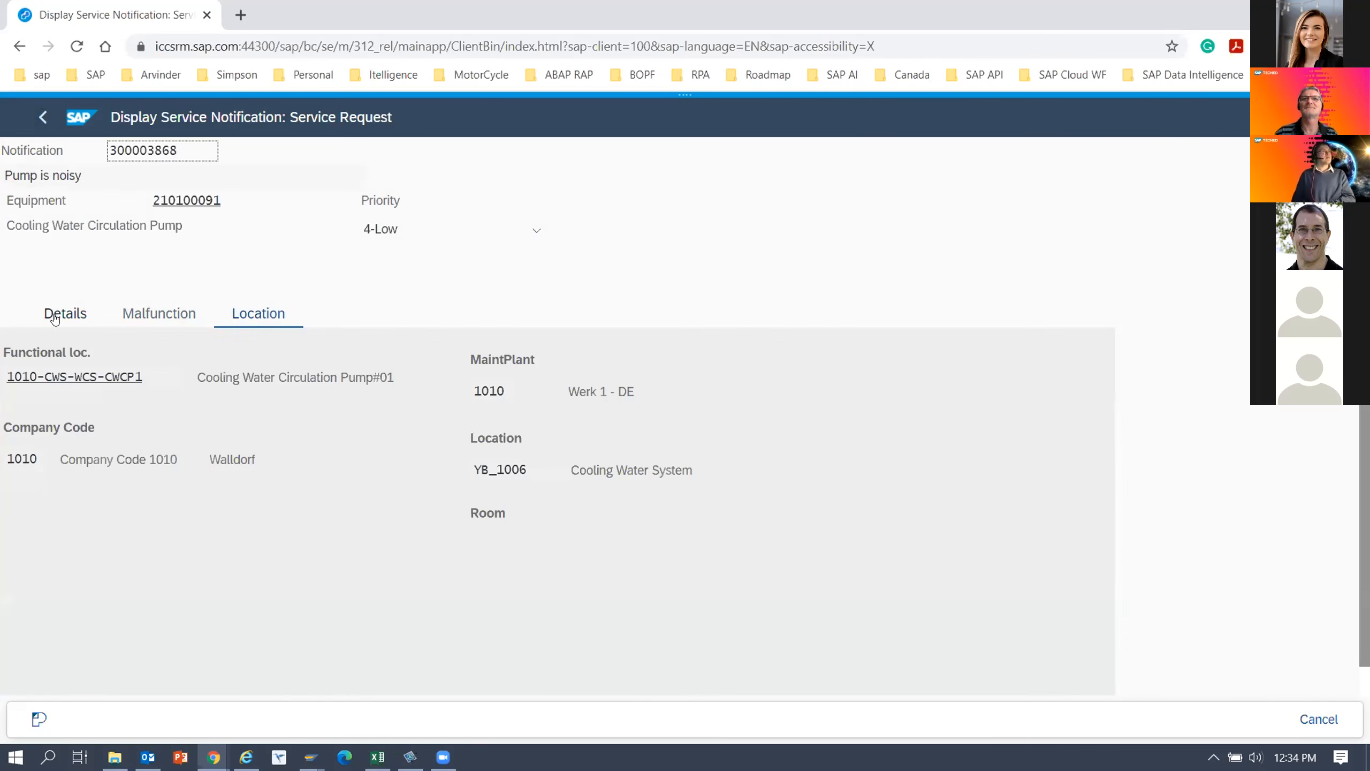
left_click(55, 316)
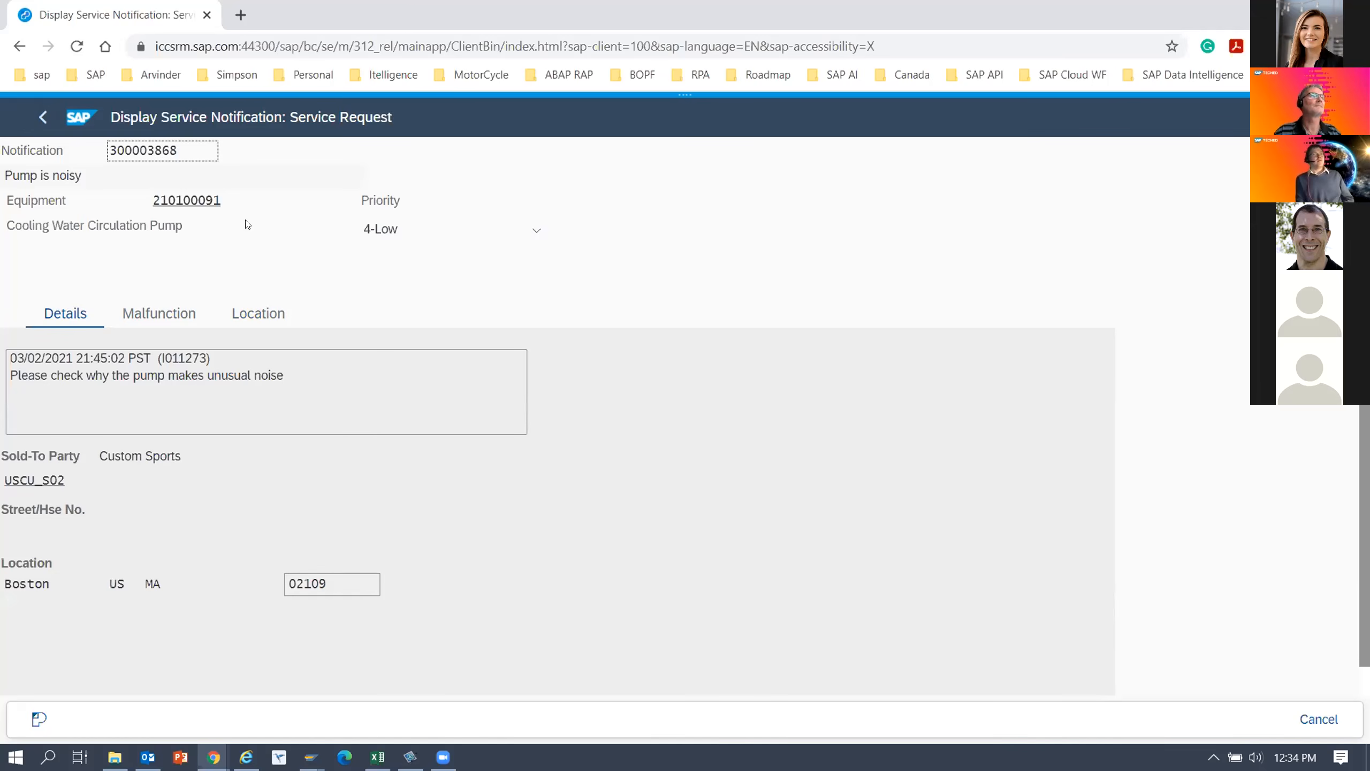
left_click(39, 118)
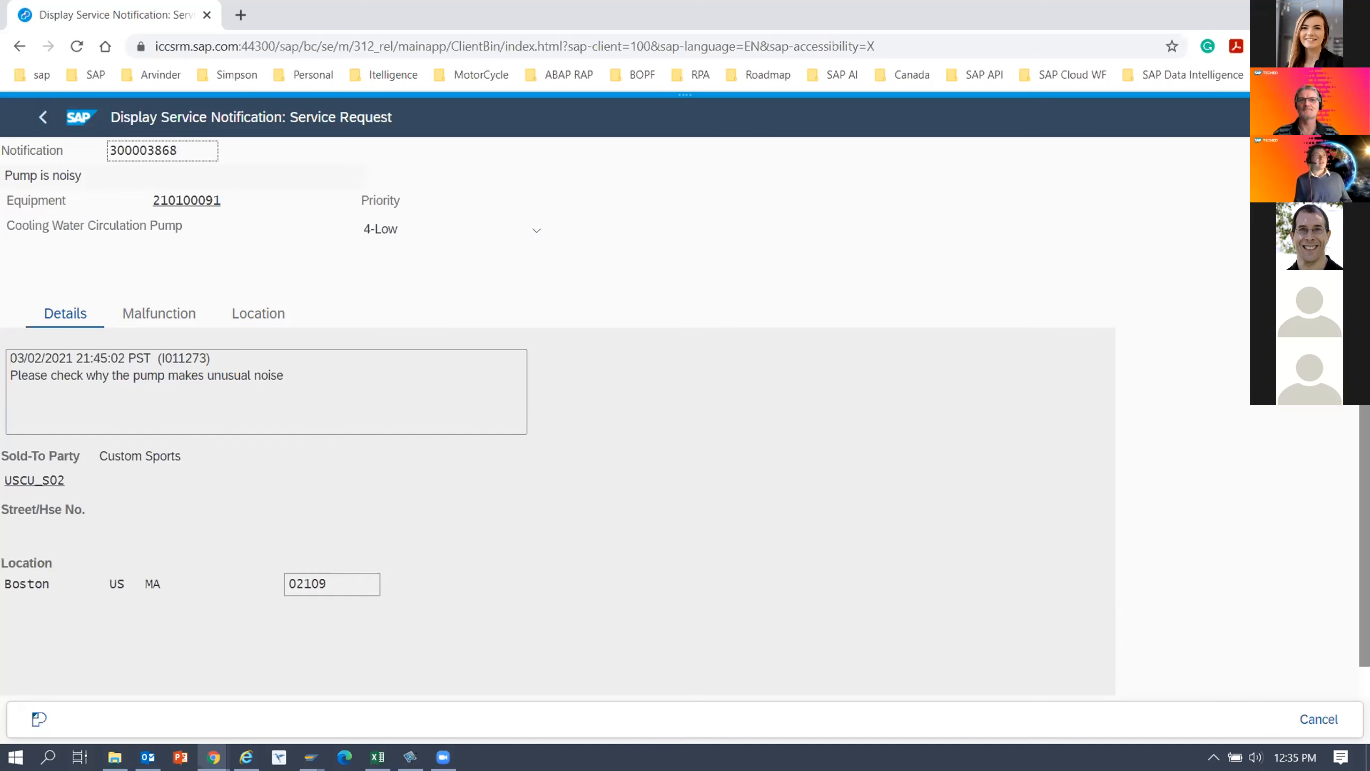
Edit the TECHED-65-DEMO-IW53 flavor, set its flavor width to 800, and save the flavor.
left_click(684, 108)
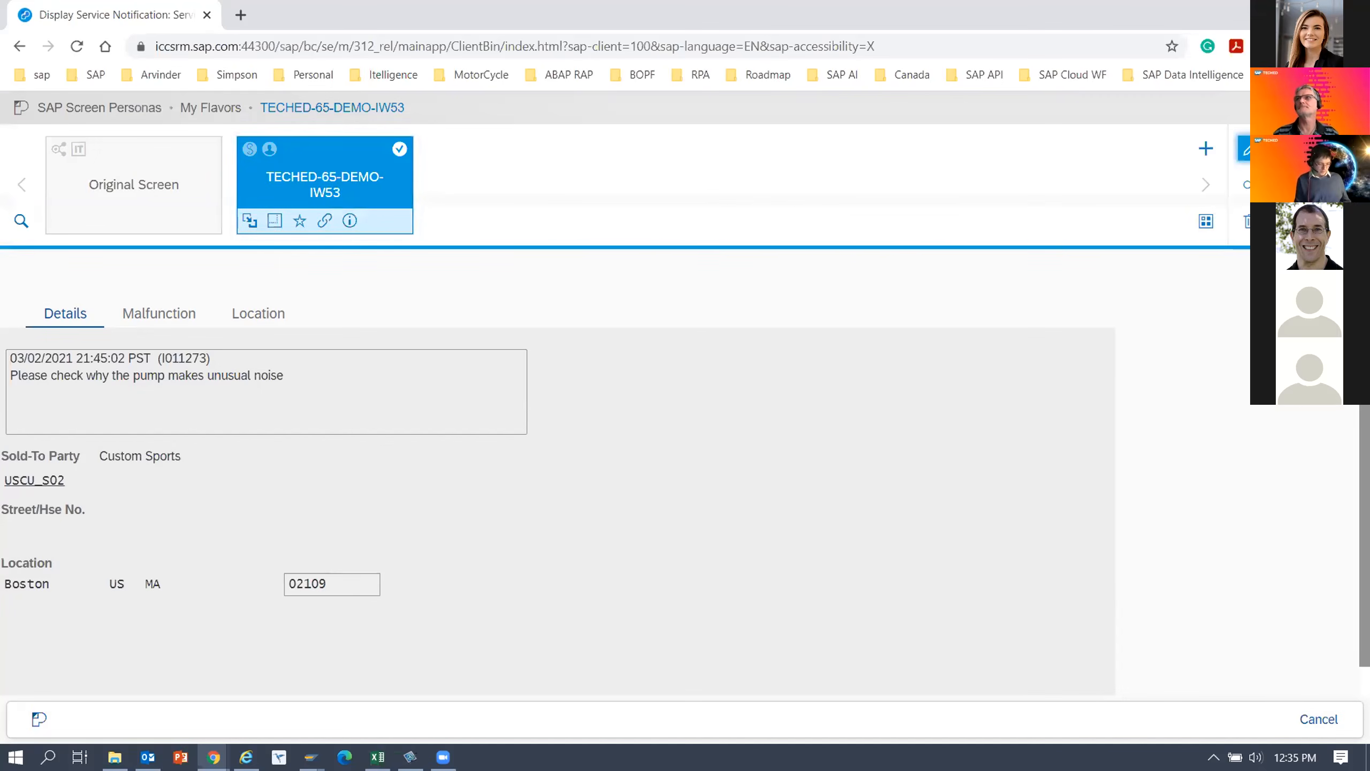
left_click(1244, 149)
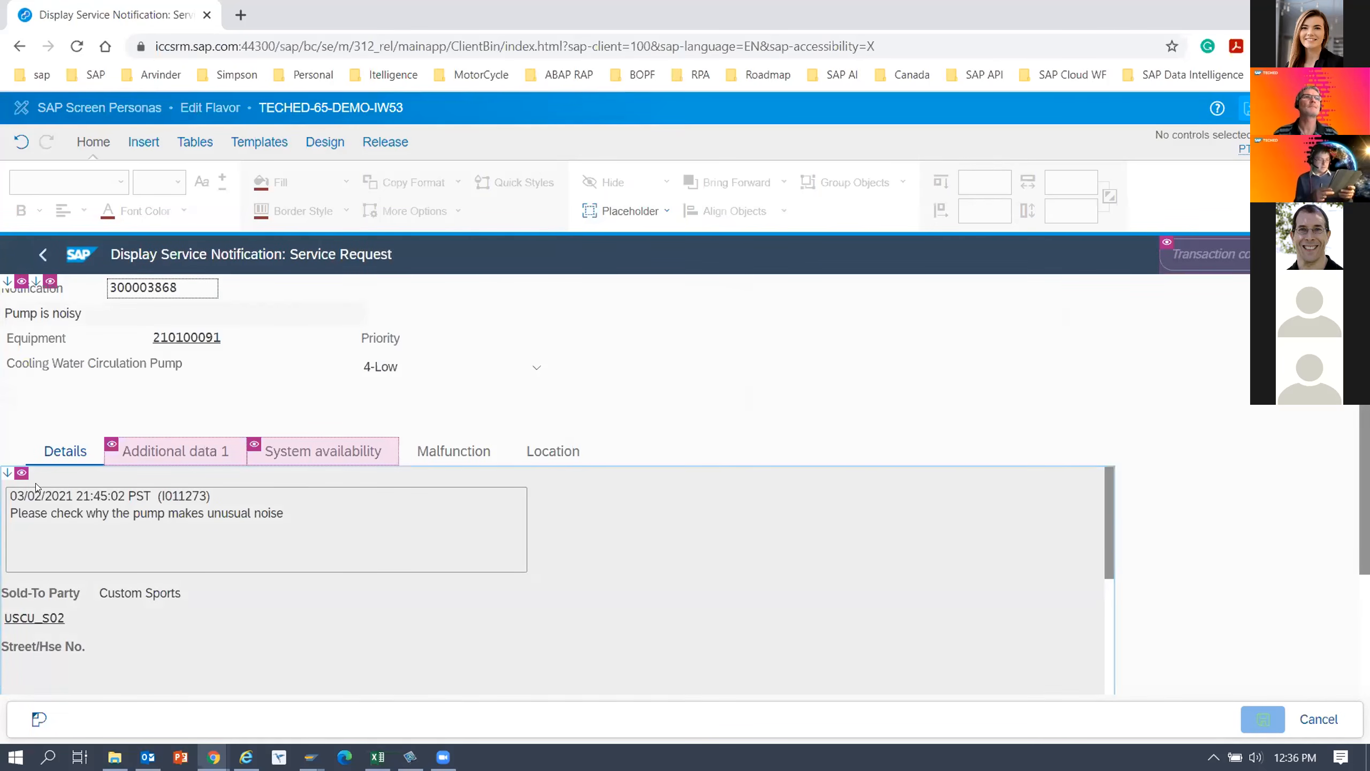
left_click(51, 450)
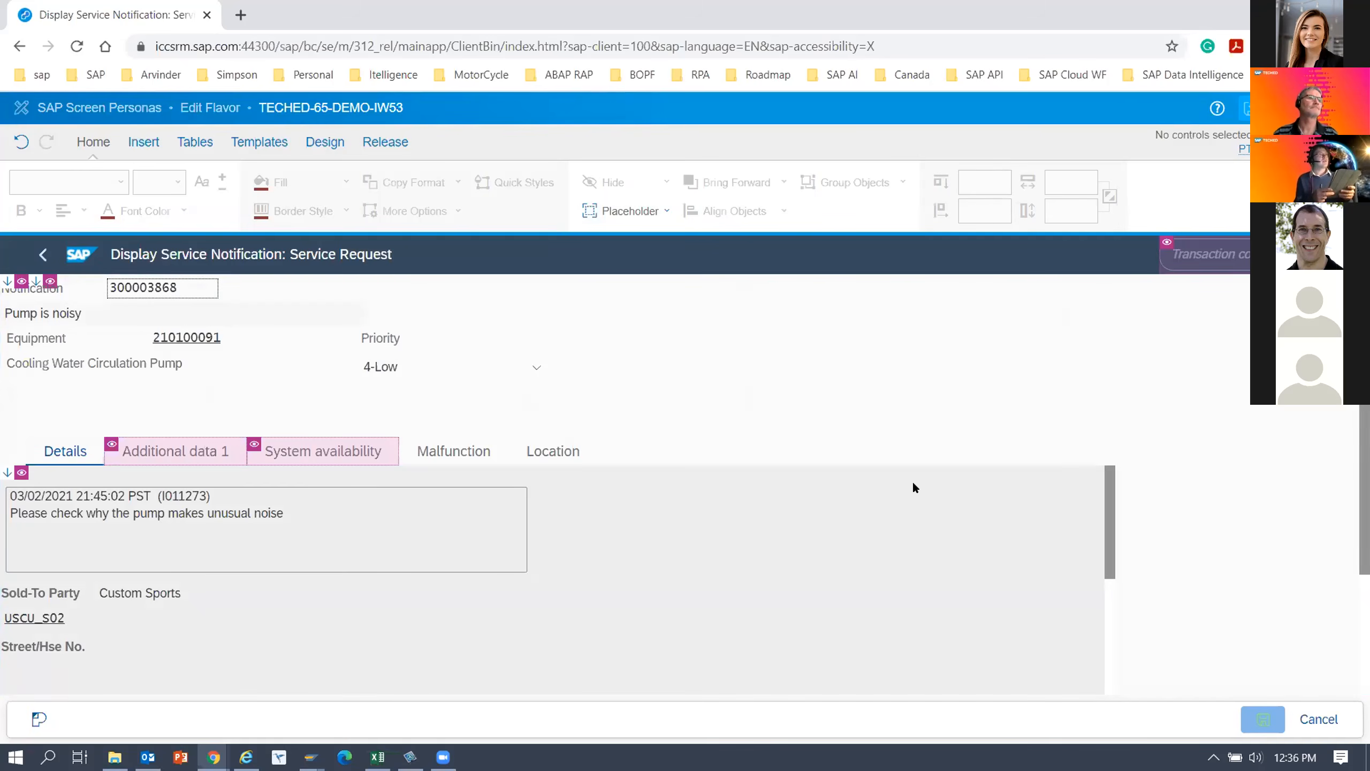
left_click(71, 442)
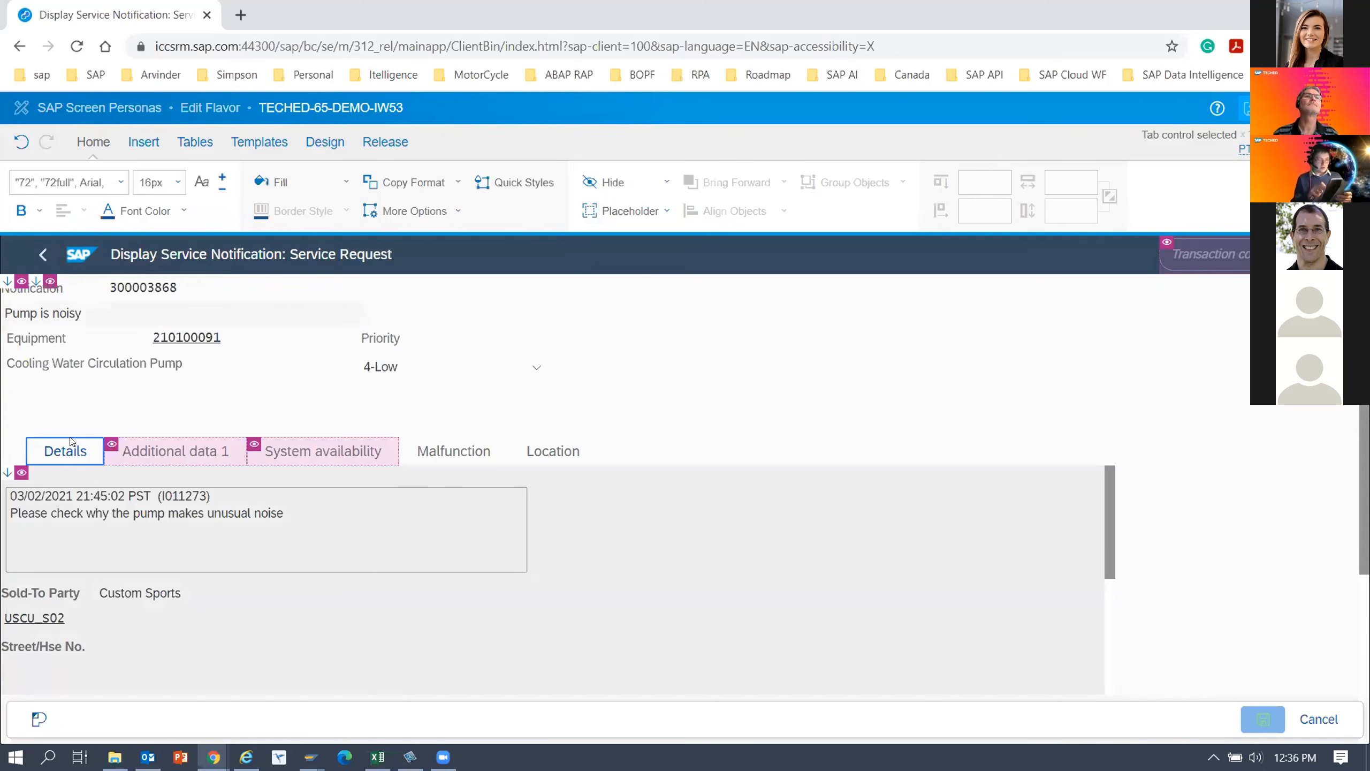
left_click(316, 146)
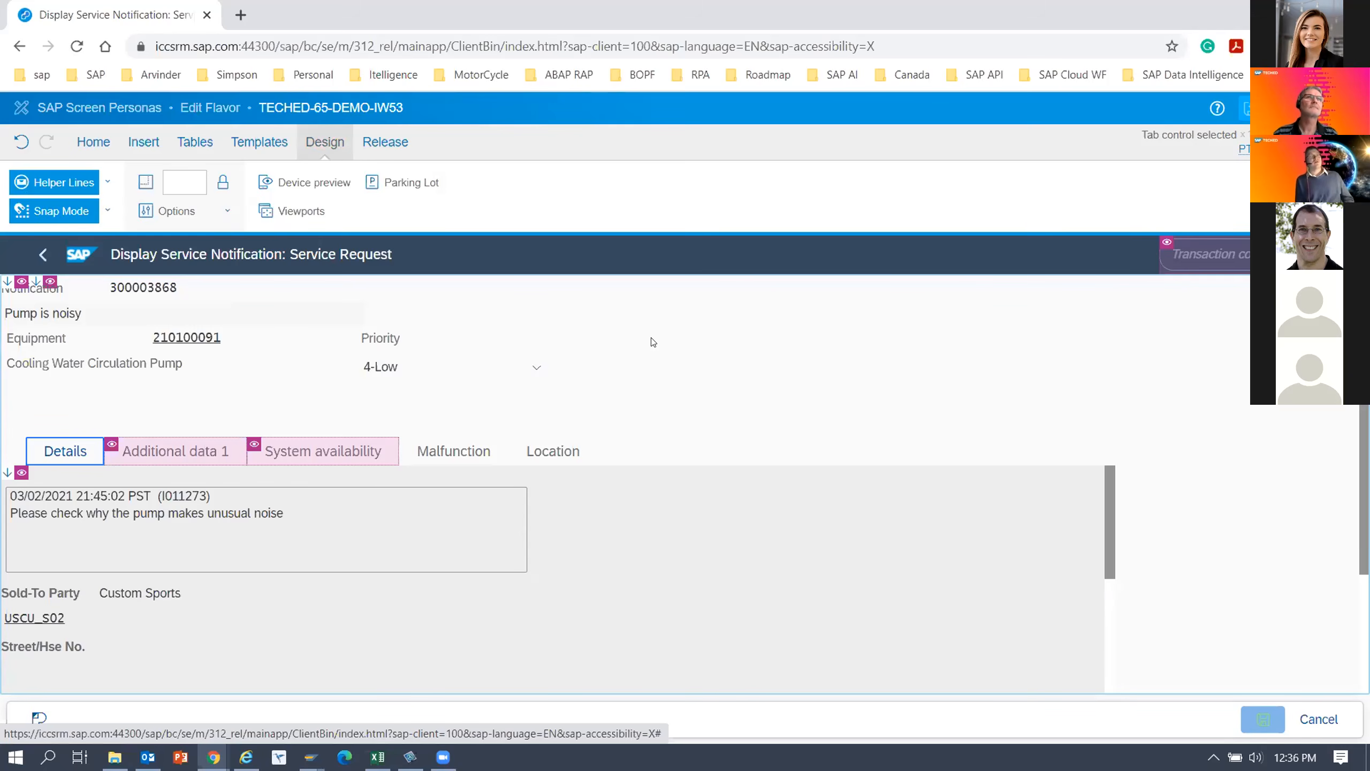
left_click(176, 180)
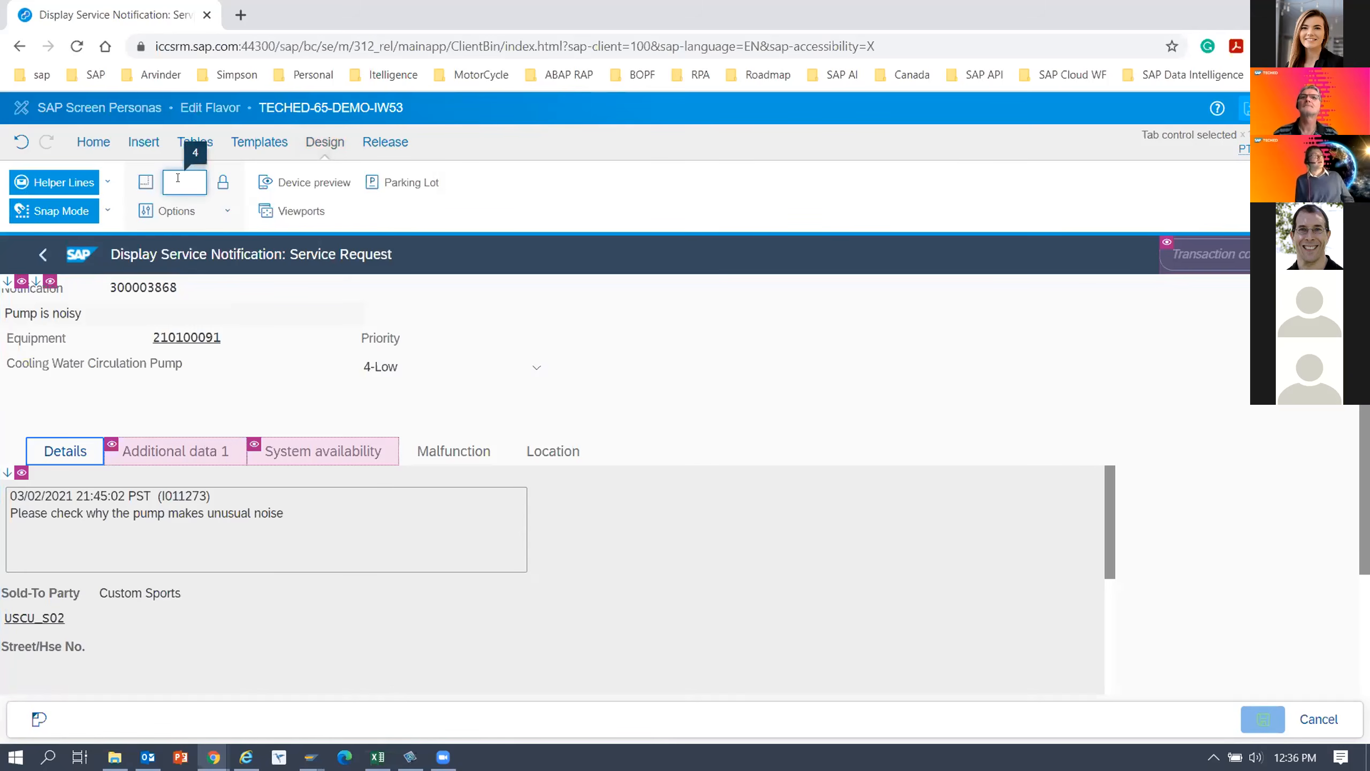
type("800")
key("Return")
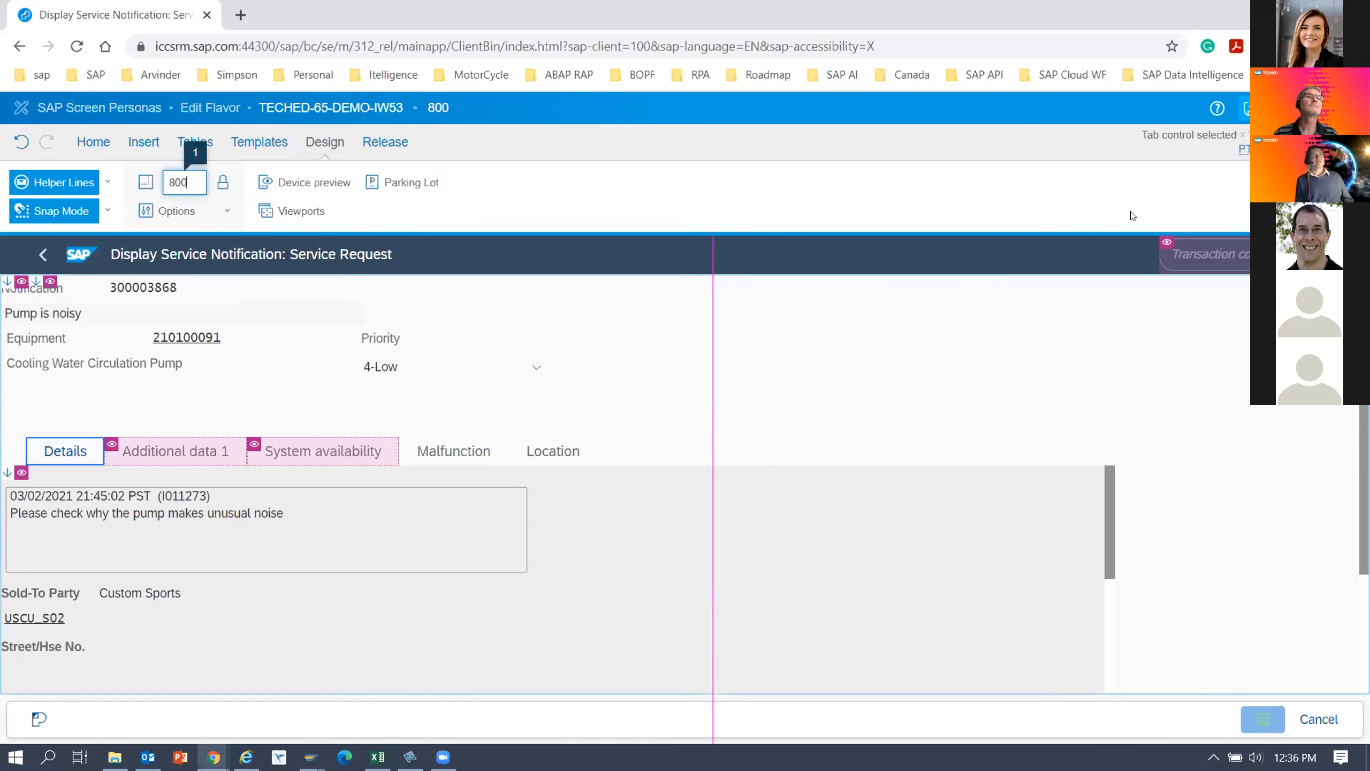
left_click(1249, 116)
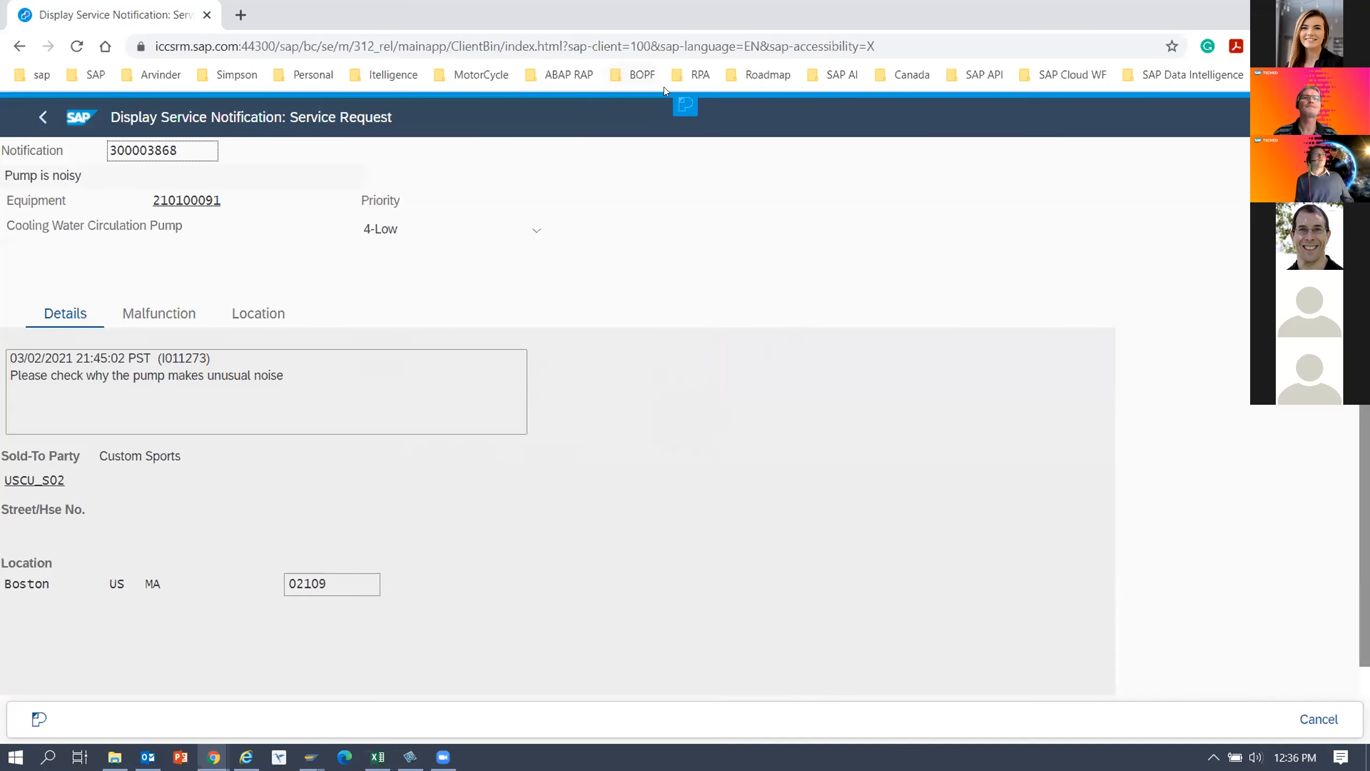
Start a new adaptive flavor under TECHED-65-DEMO-IW53 and name it TECHED-65-DEMO-IPHONE.
left_click(687, 115)
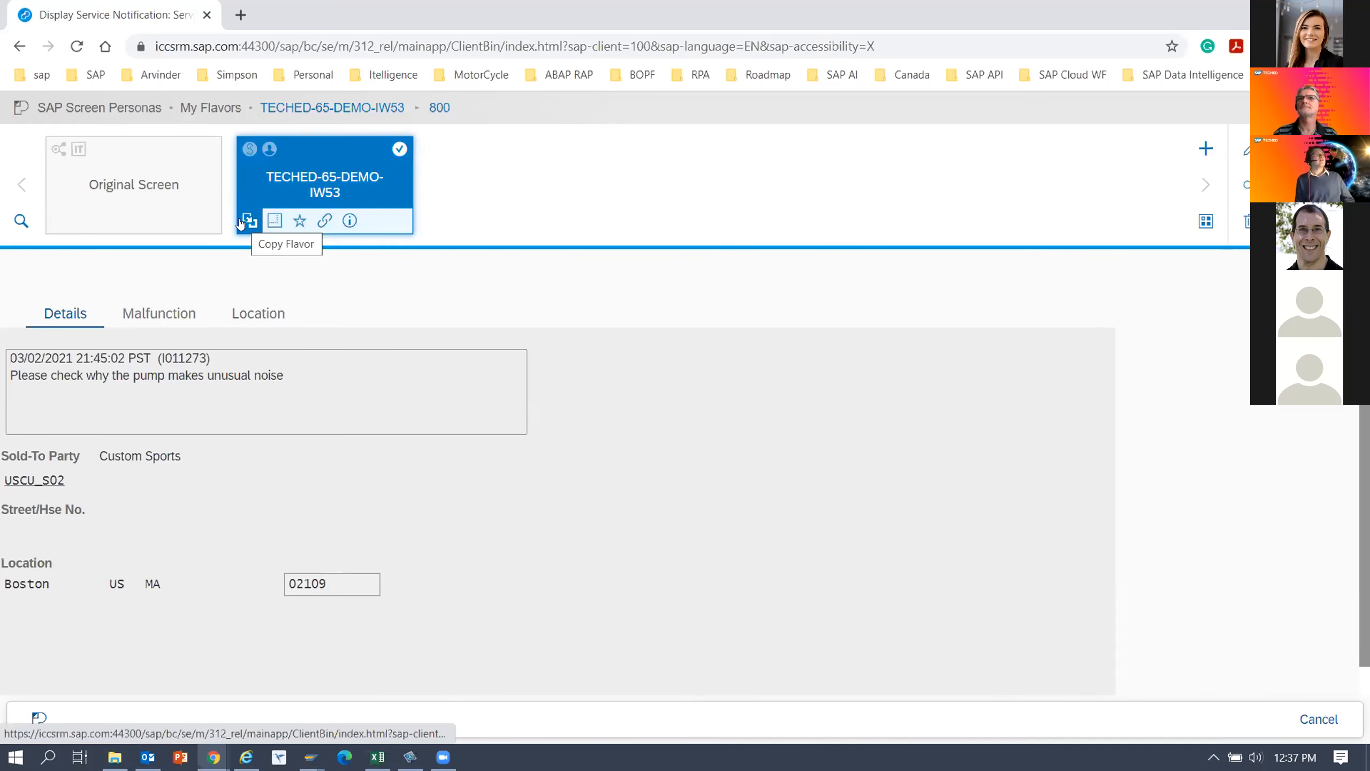
left_click(272, 222)
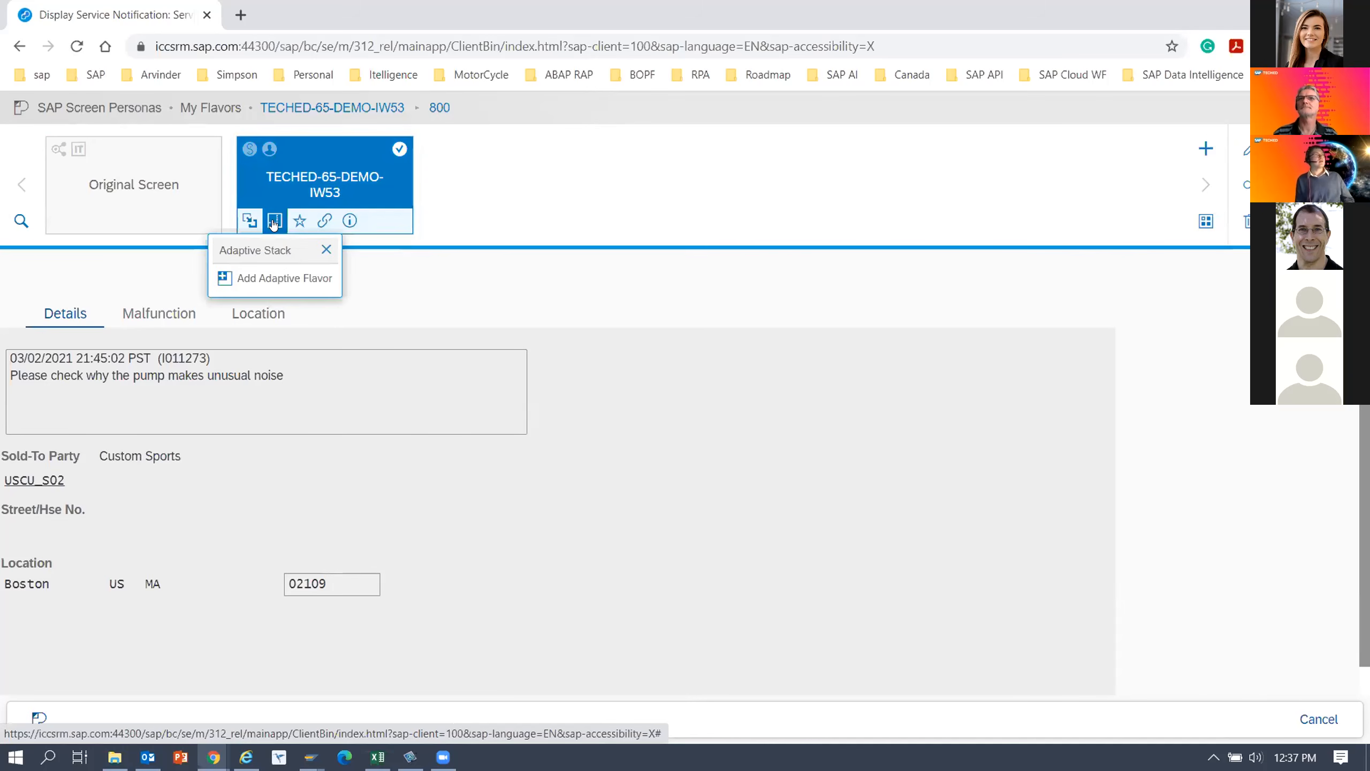
left_click(298, 277)
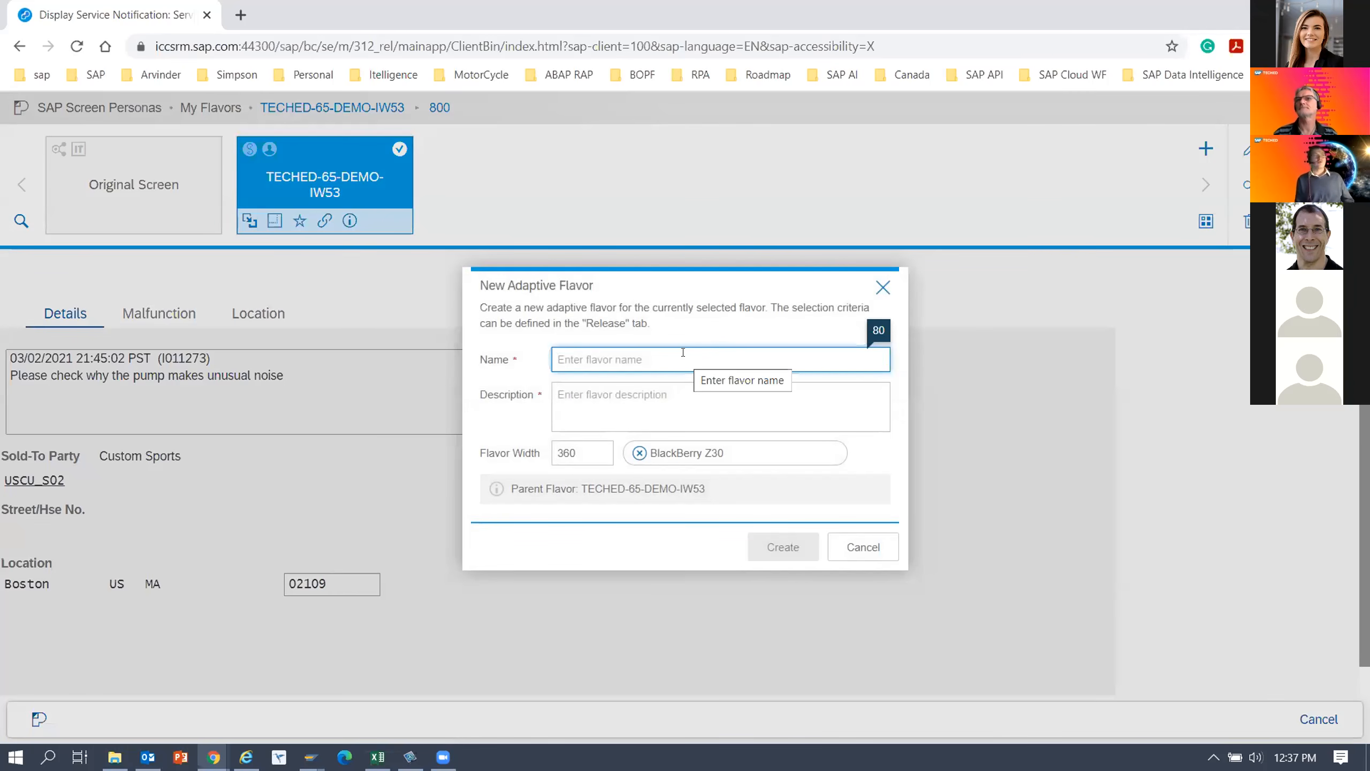
type("TECHE")
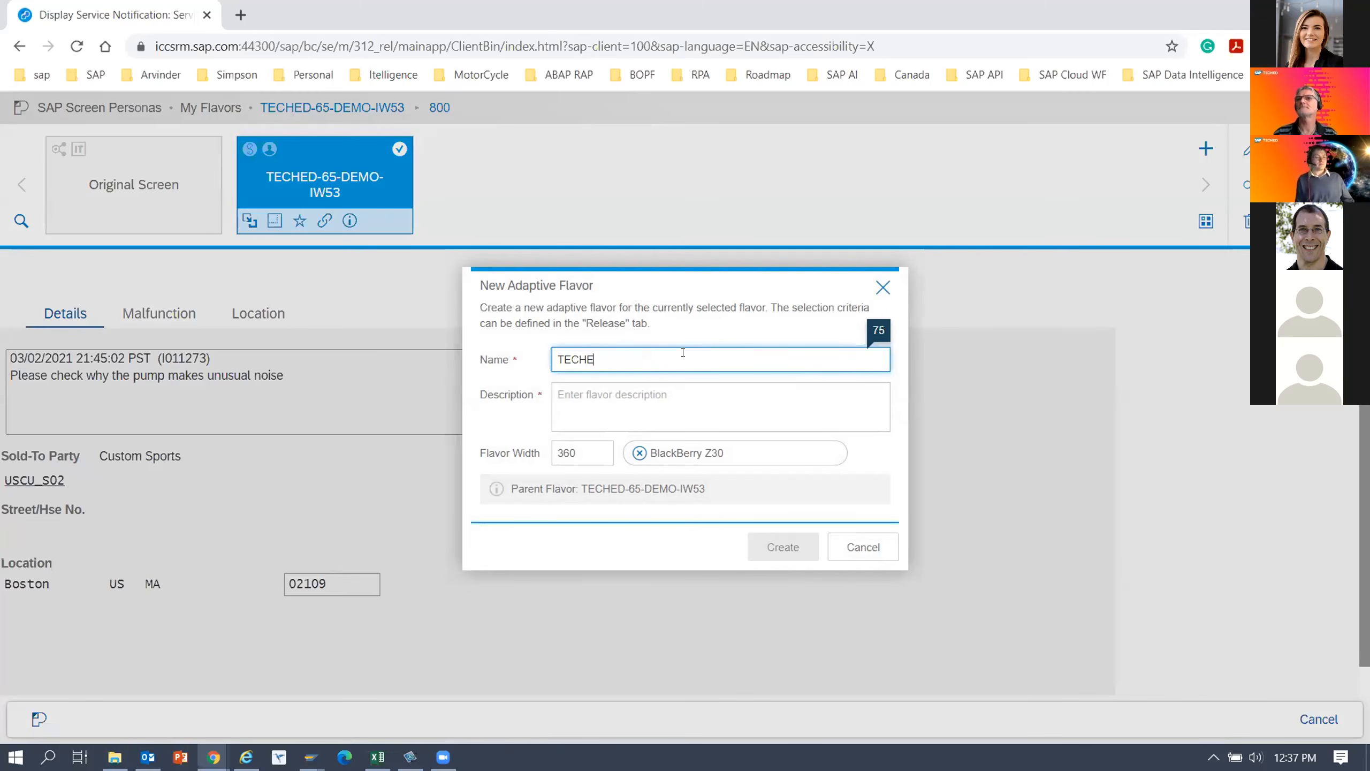
type("D_65-DEMO")
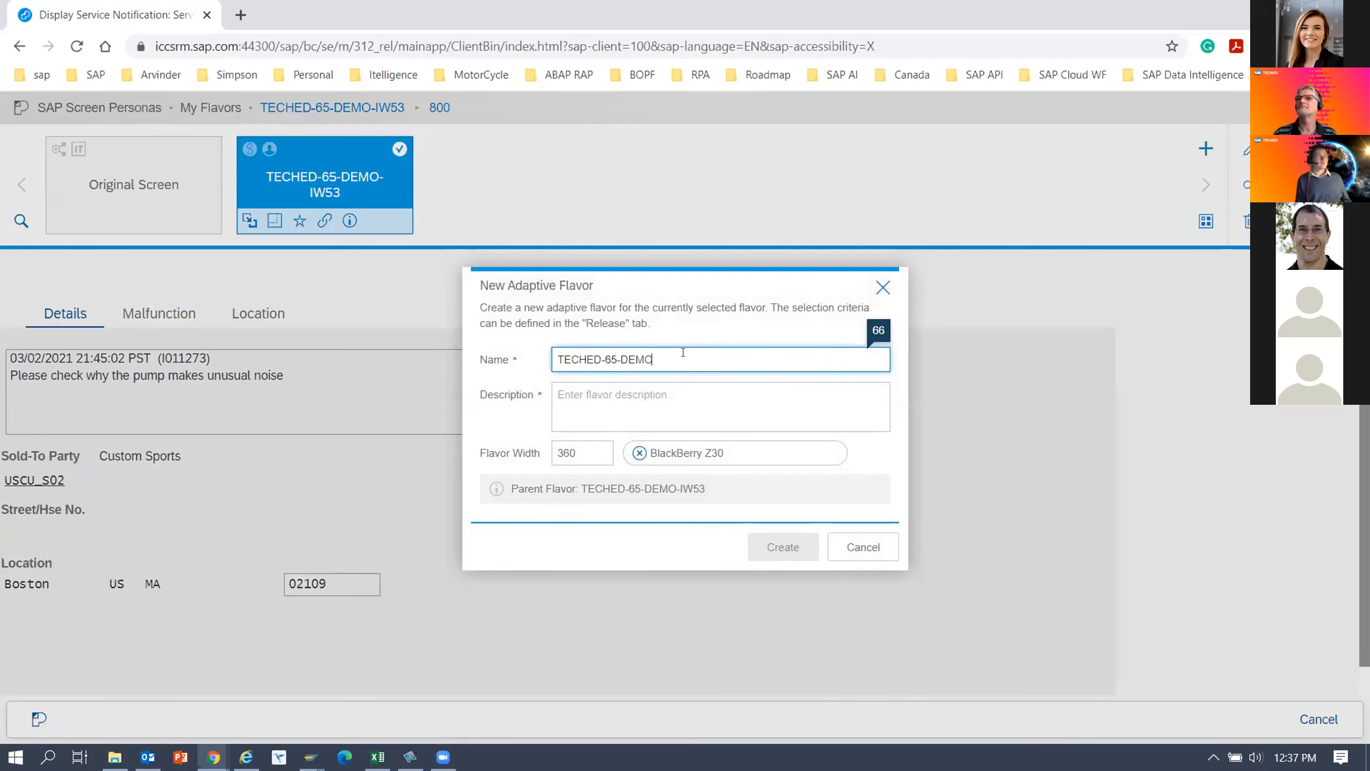
type("-AD")
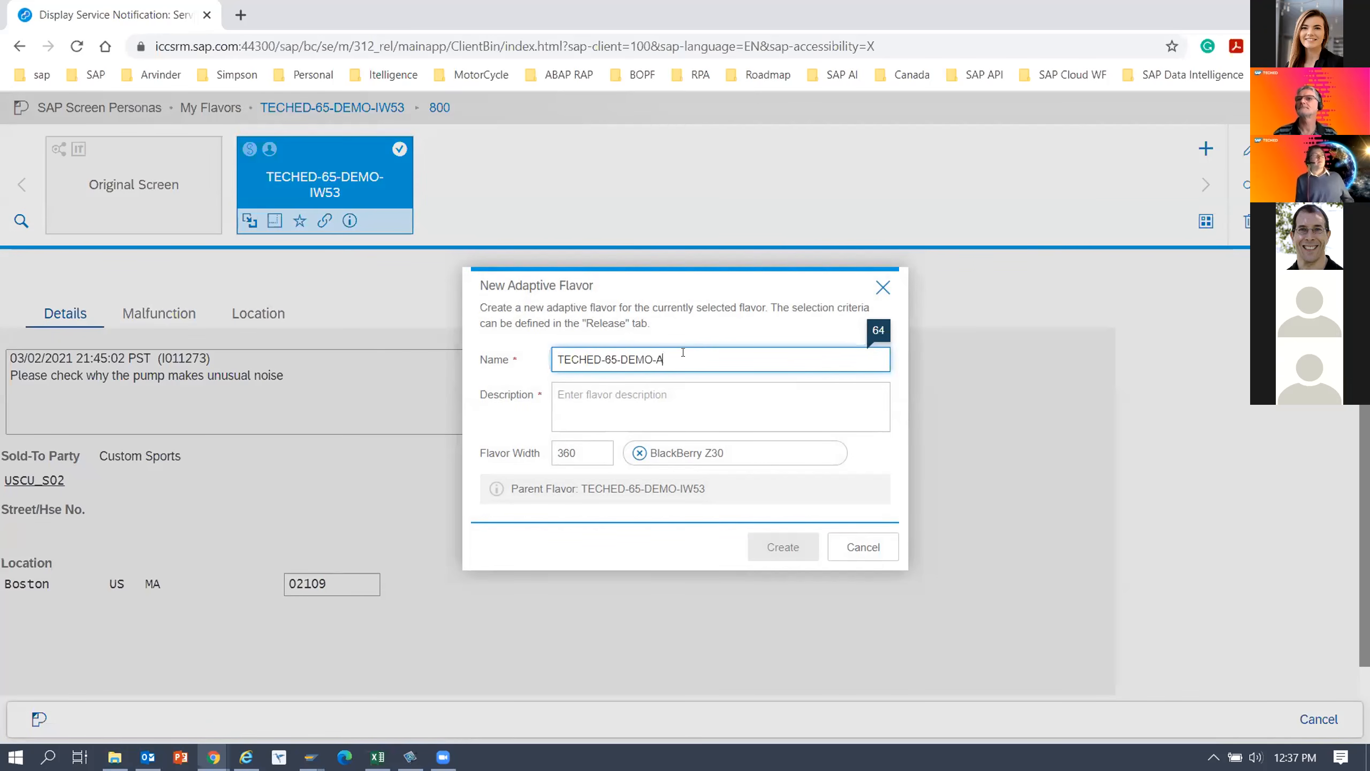
key("BackSpace")
key("BackSpace")
type("IPHONE")
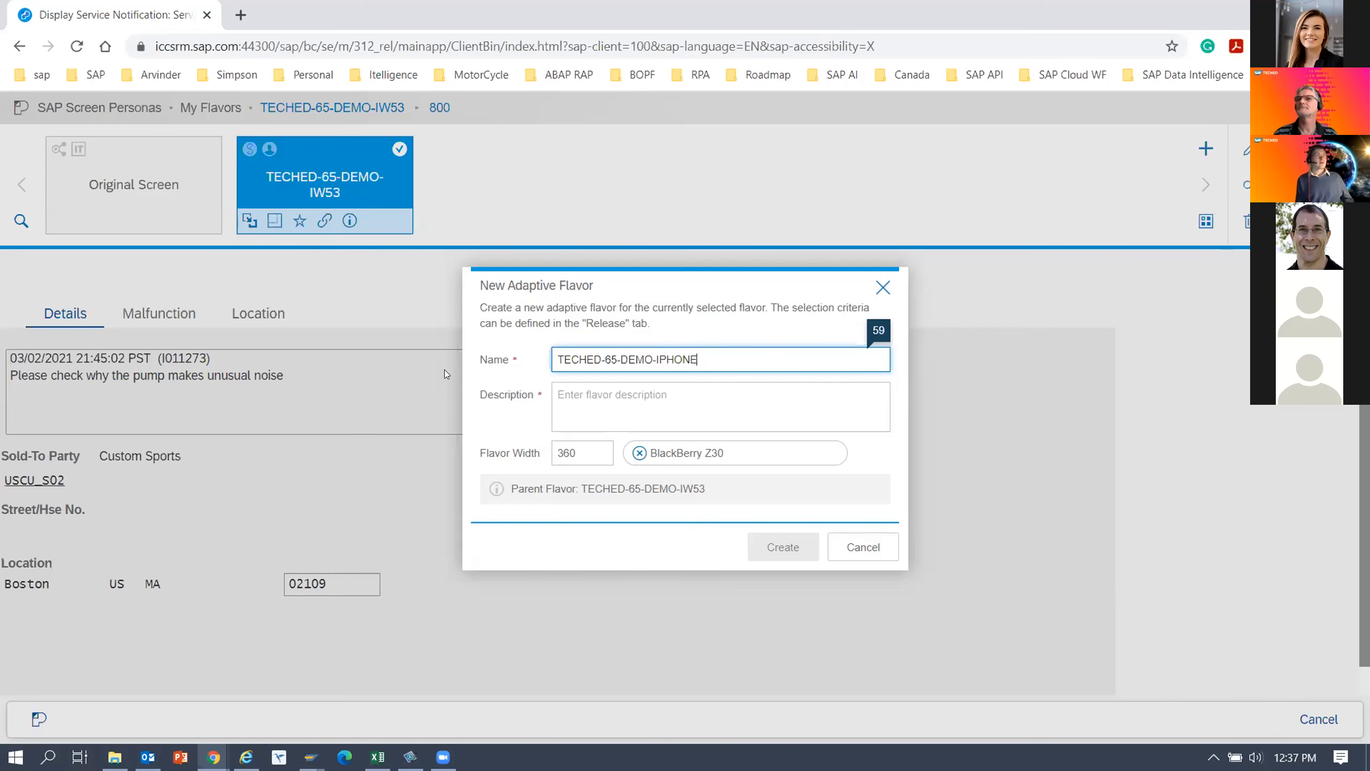
Copy the flavor name TECHED-65-DEMO-IPHONE into the new adaptive flavor's description.
key("ctrl+a")
key("ctrl+c")
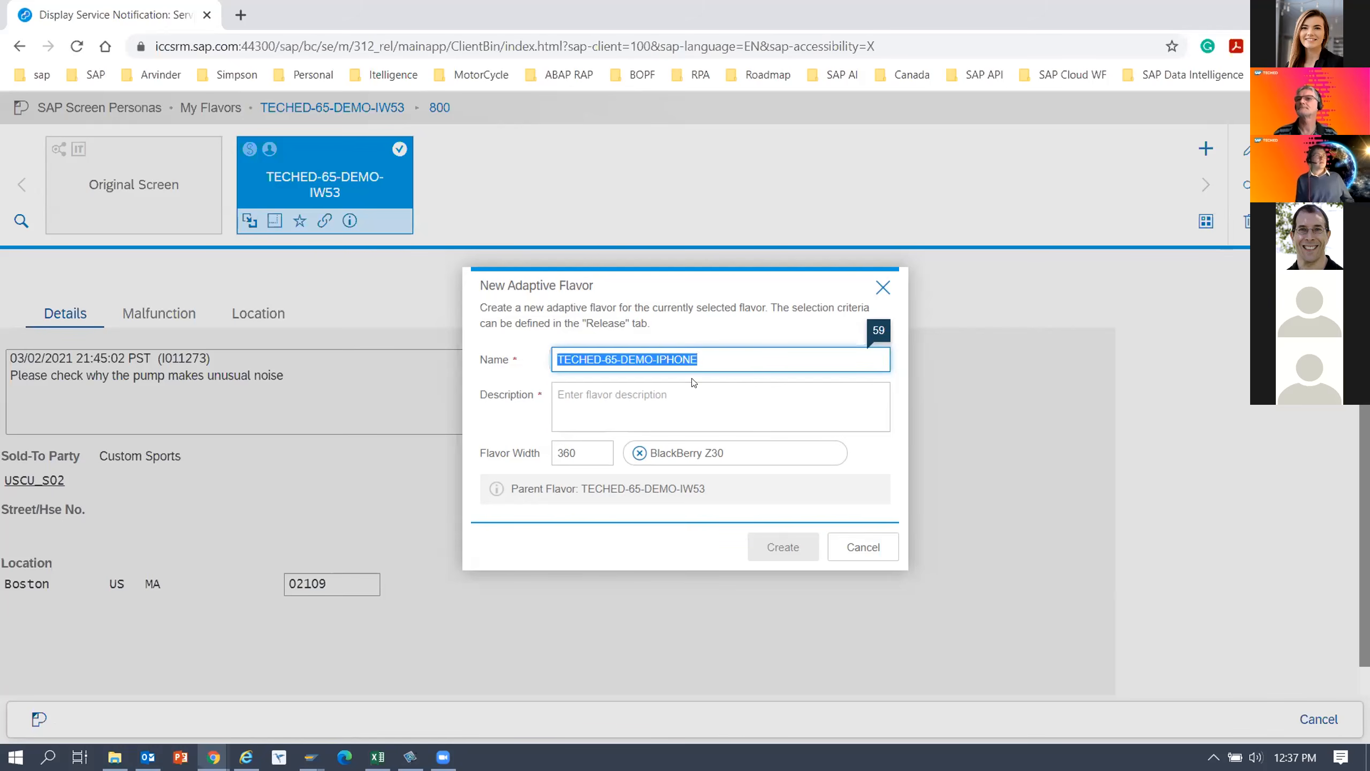
key("Tab")
key("ctrl+v")
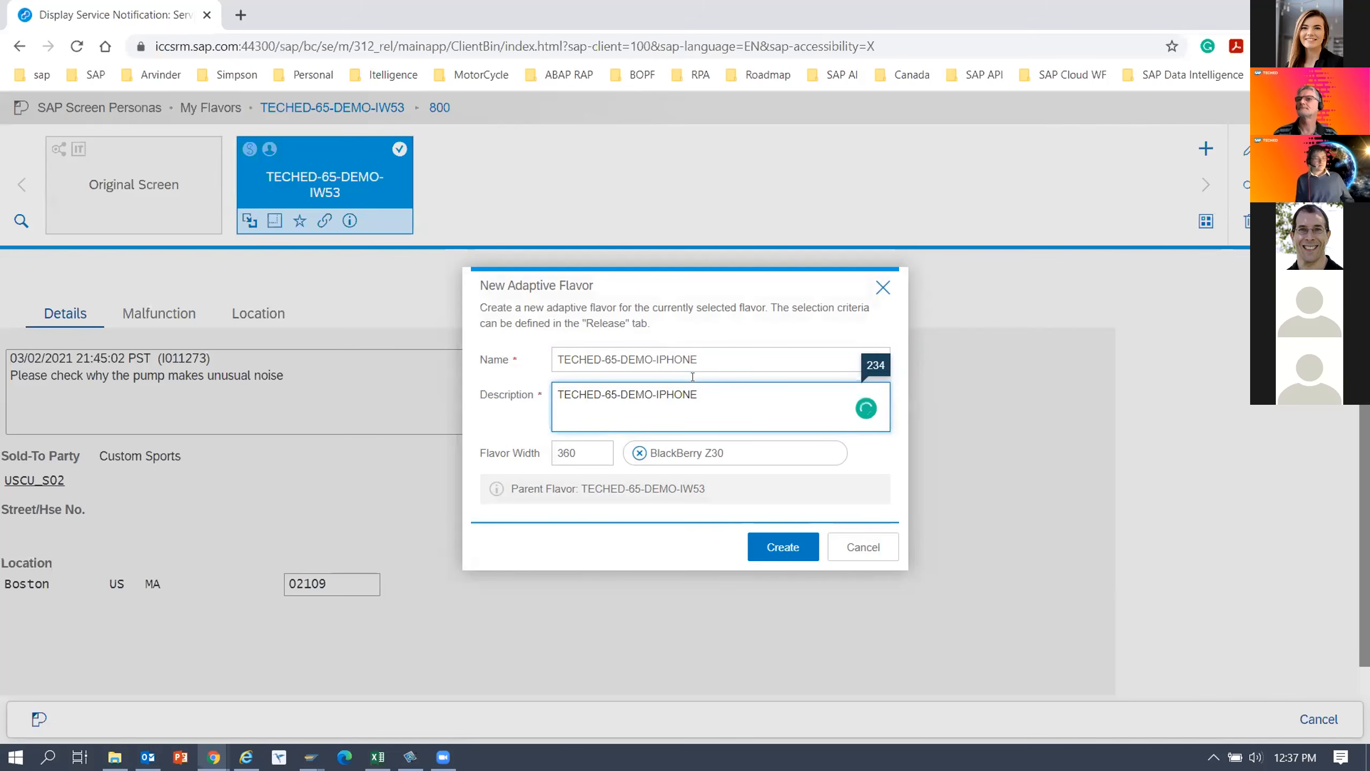
Choose Apple iPhone X as the device for the flavor width and create the adaptive flavor.
left_click(720, 447)
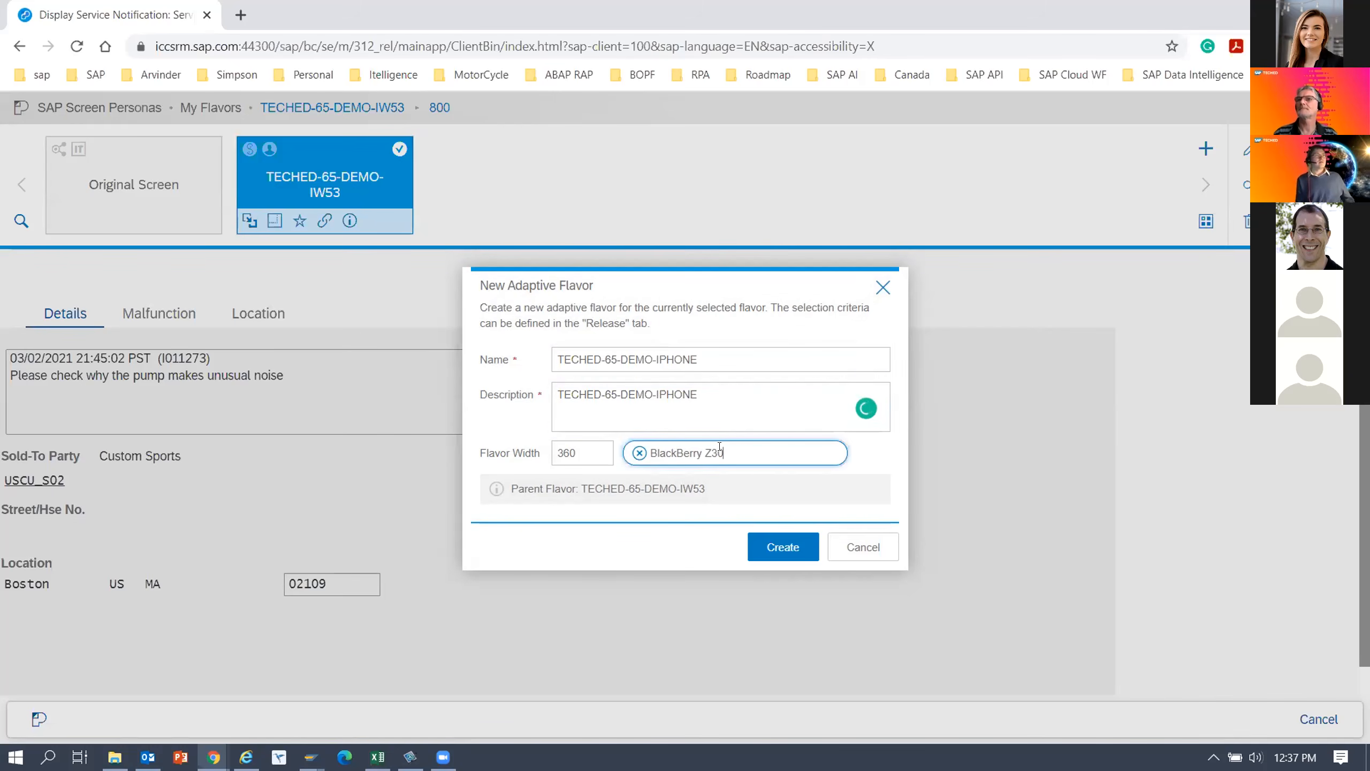
left_click(642, 452)
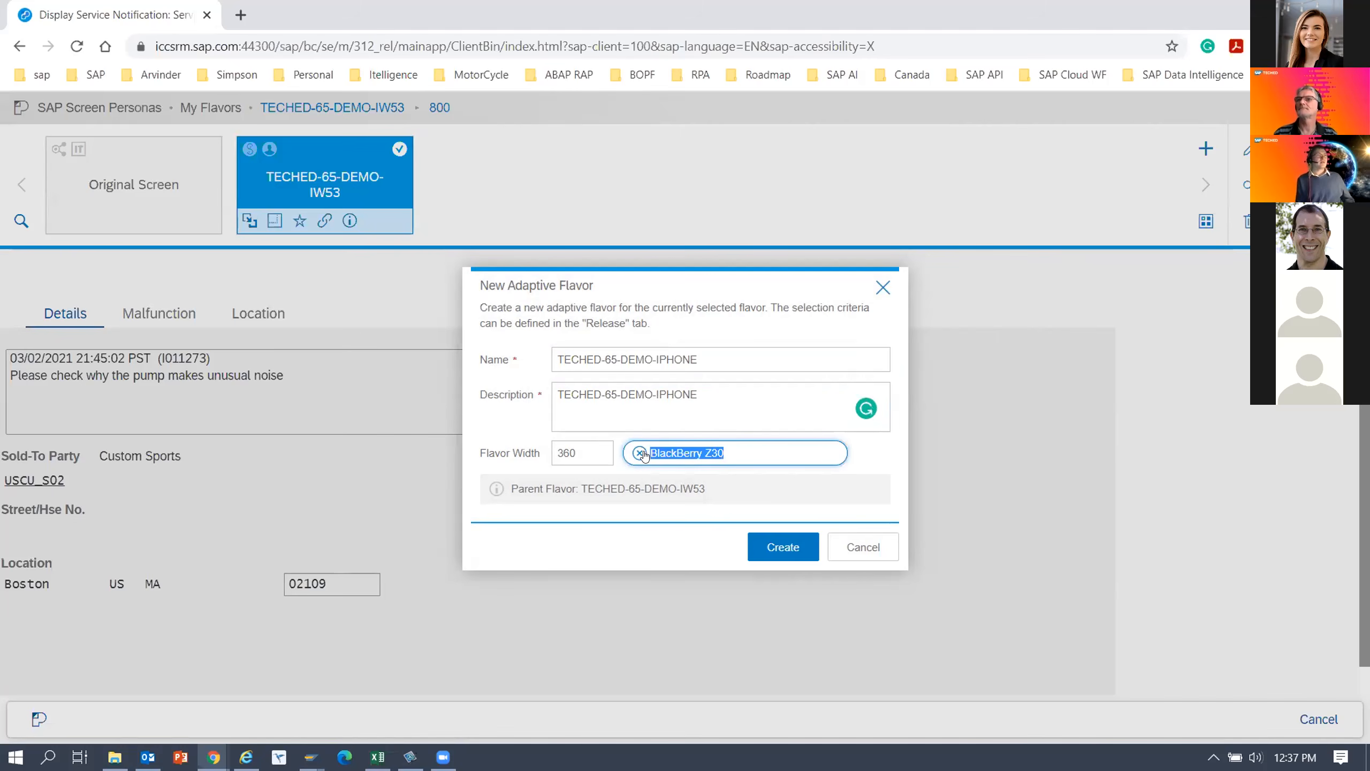
type("p")
key("BackSpace")
type("ip")
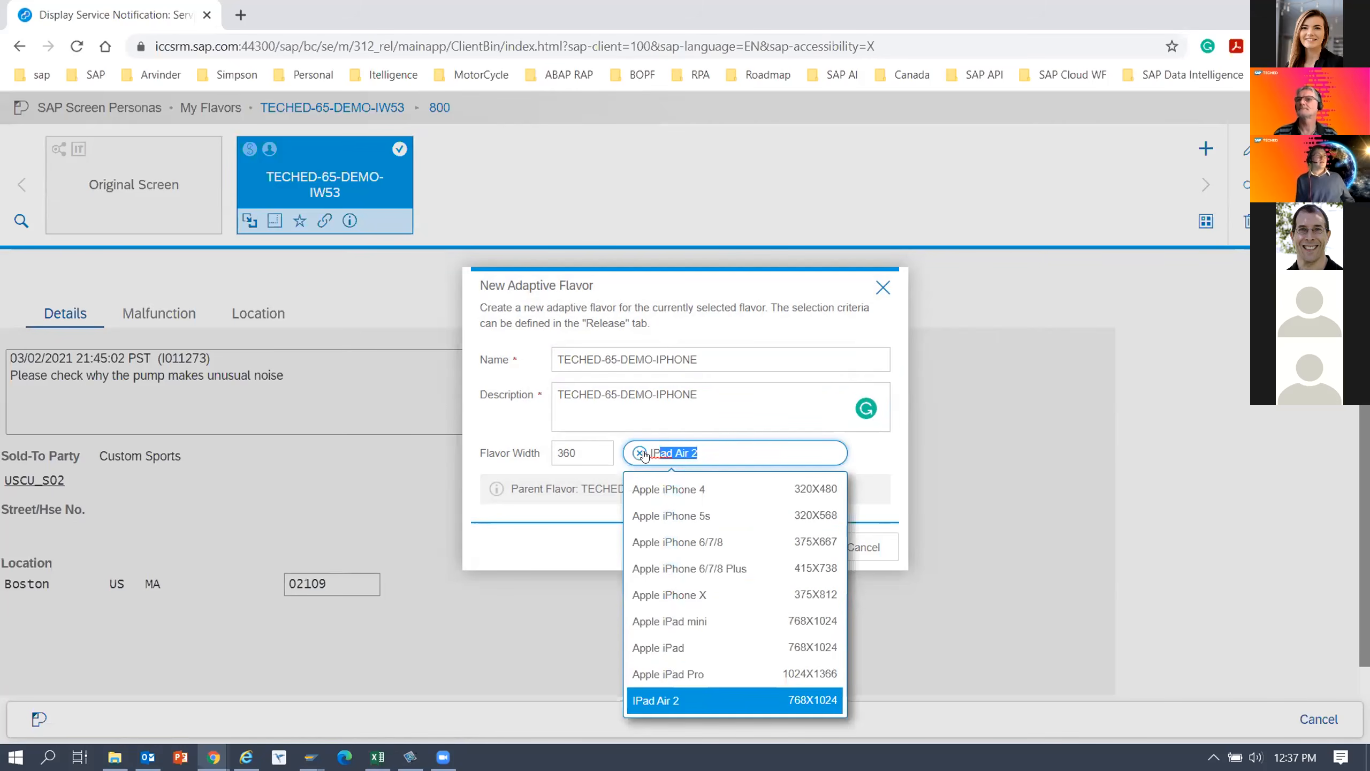
type("hone")
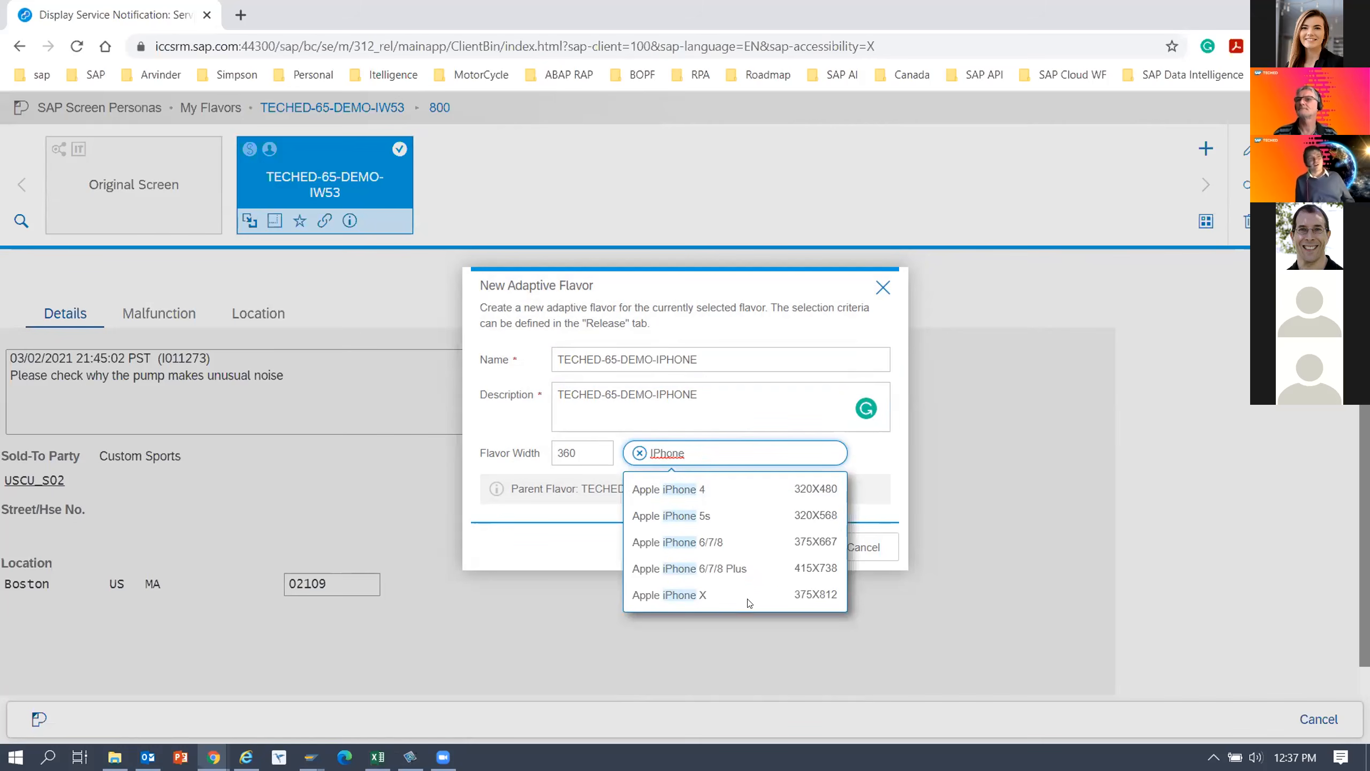
left_click(681, 596)
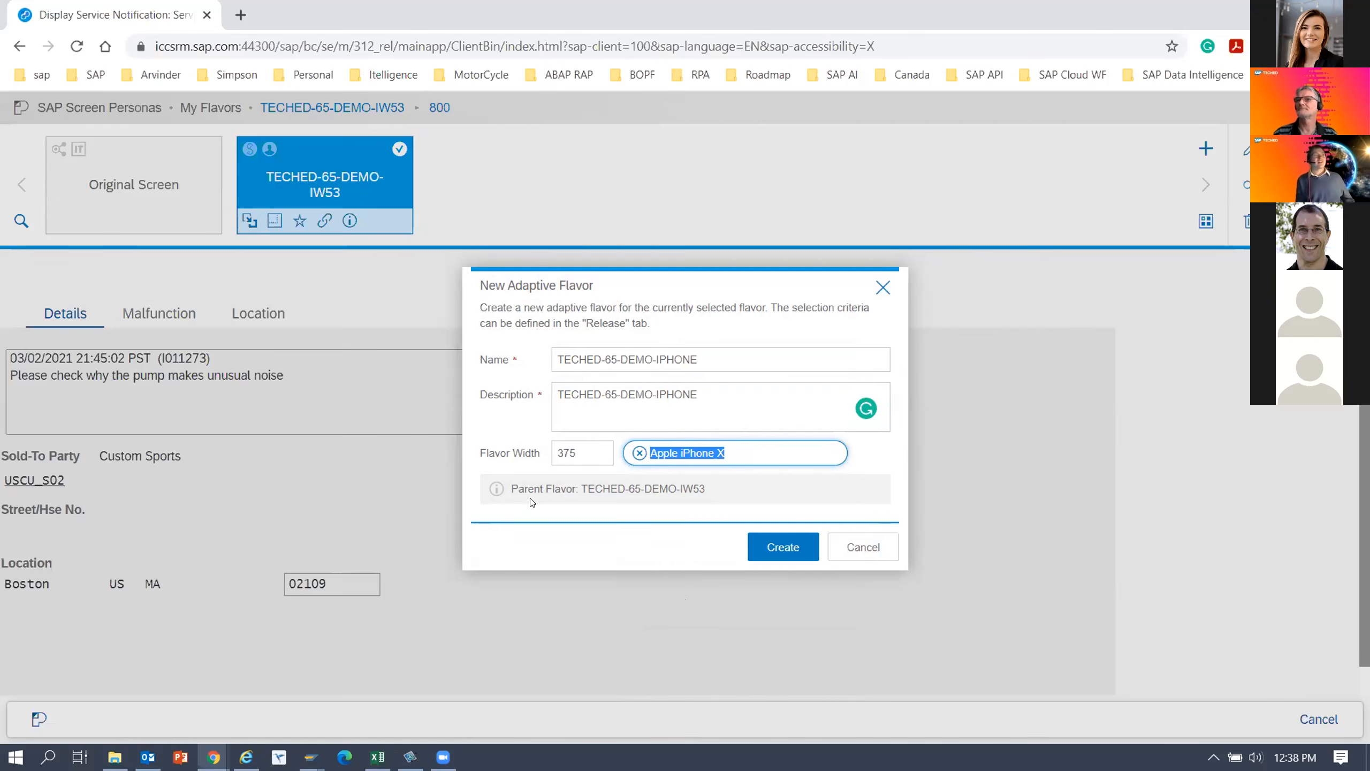
left_click(791, 551)
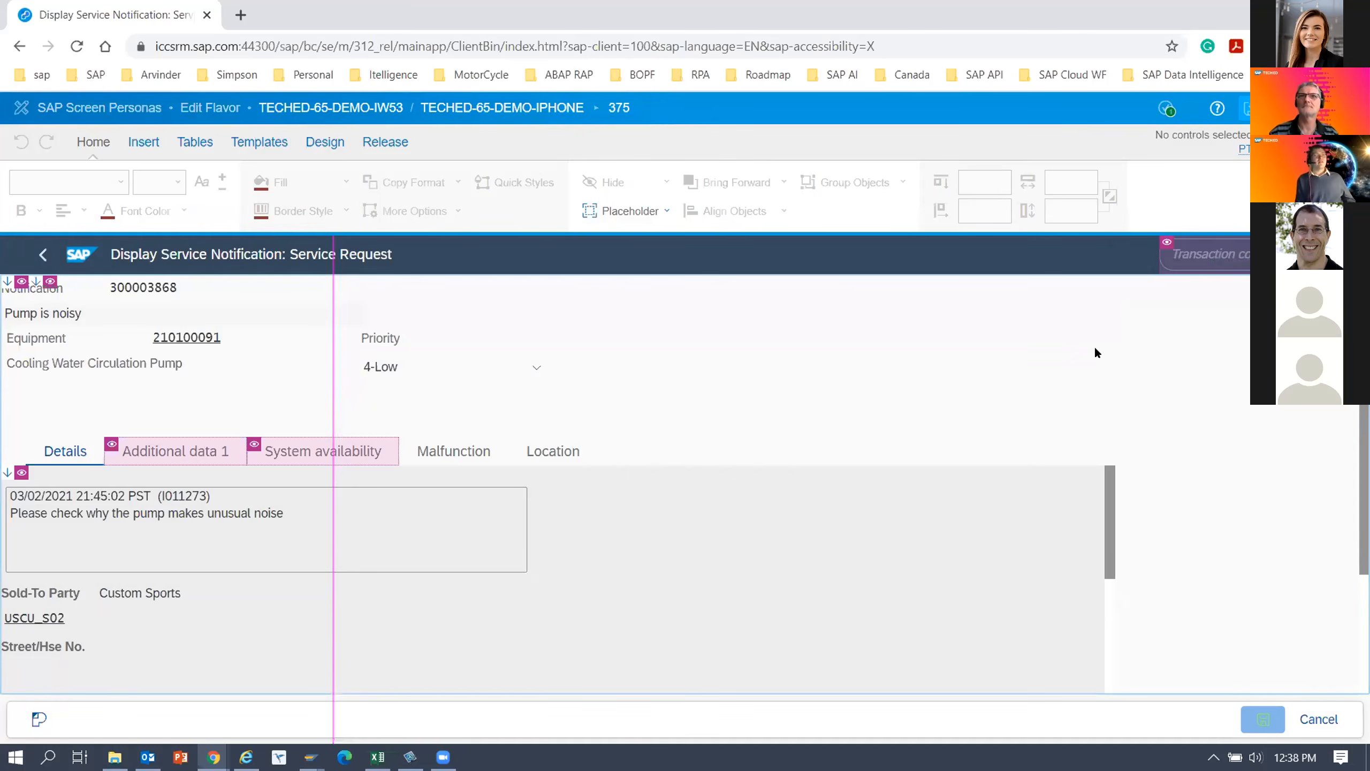
Position the notification's tab strip 55 pt from the top and set its width to 450 pt.
scroll(555, 486, "down", 1)
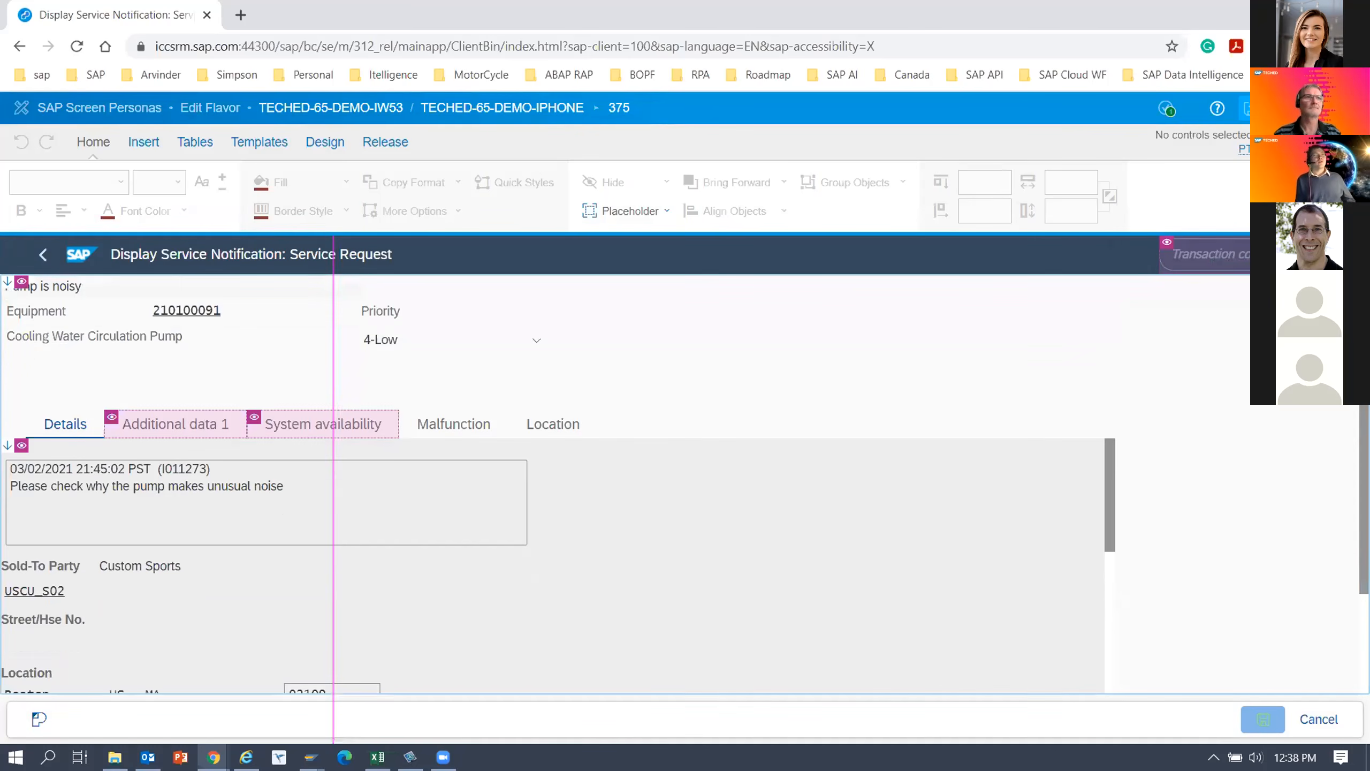
left_click(210, 384)
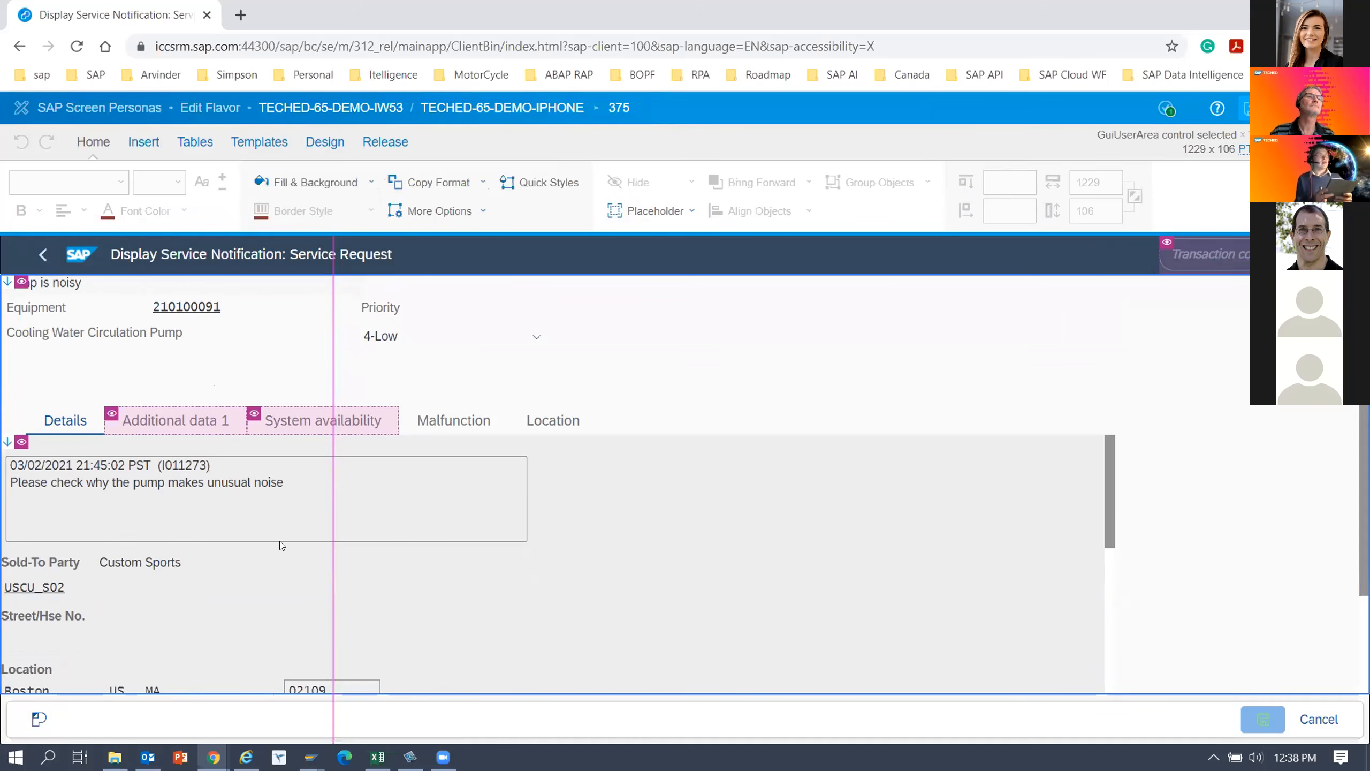
left_click(69, 421)
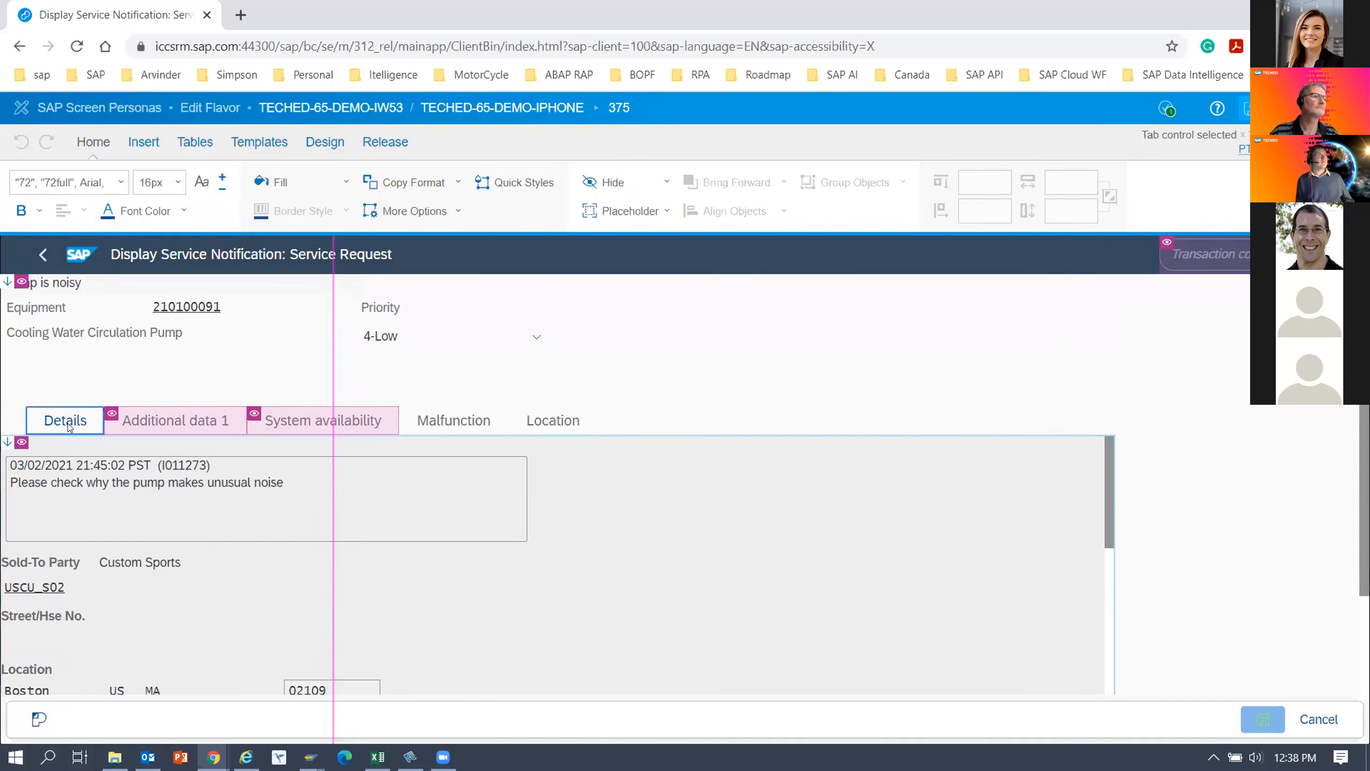
left_click(68, 423)
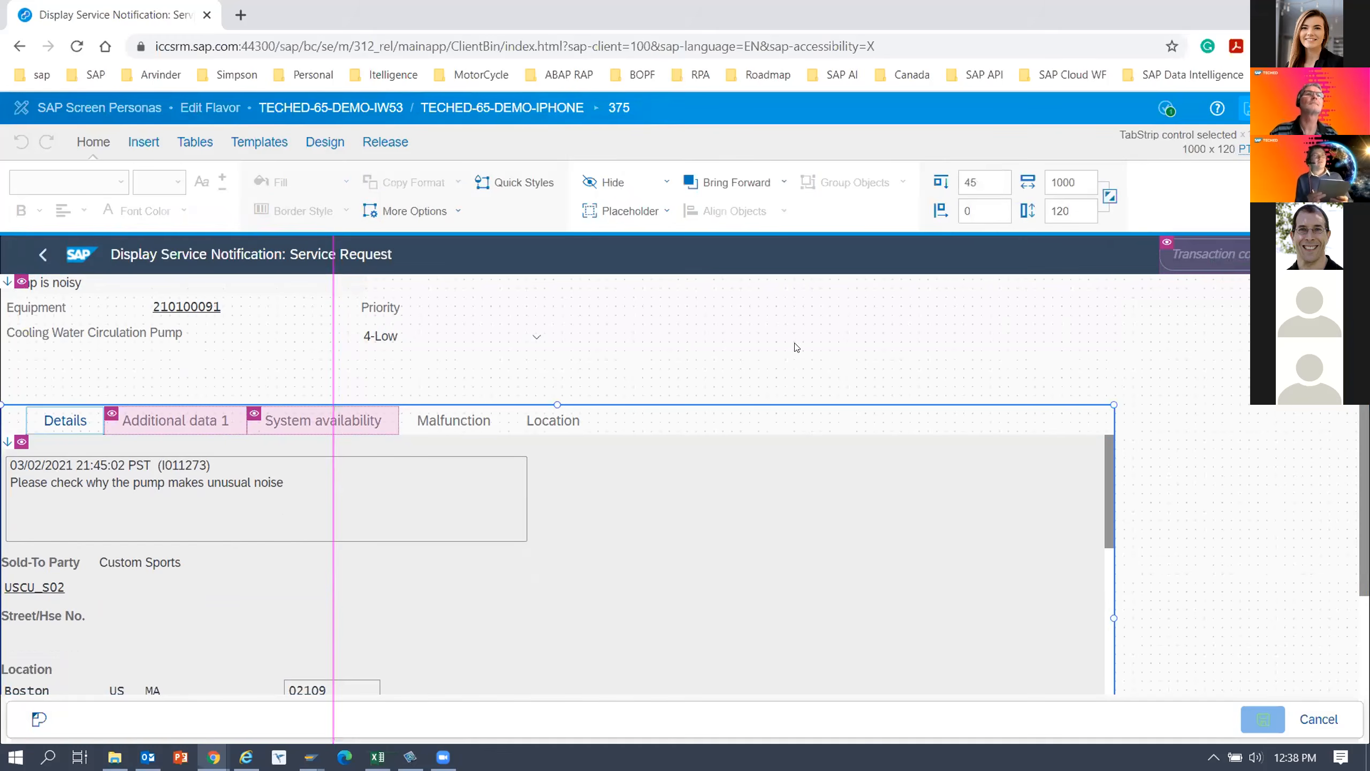
left_click(979, 182)
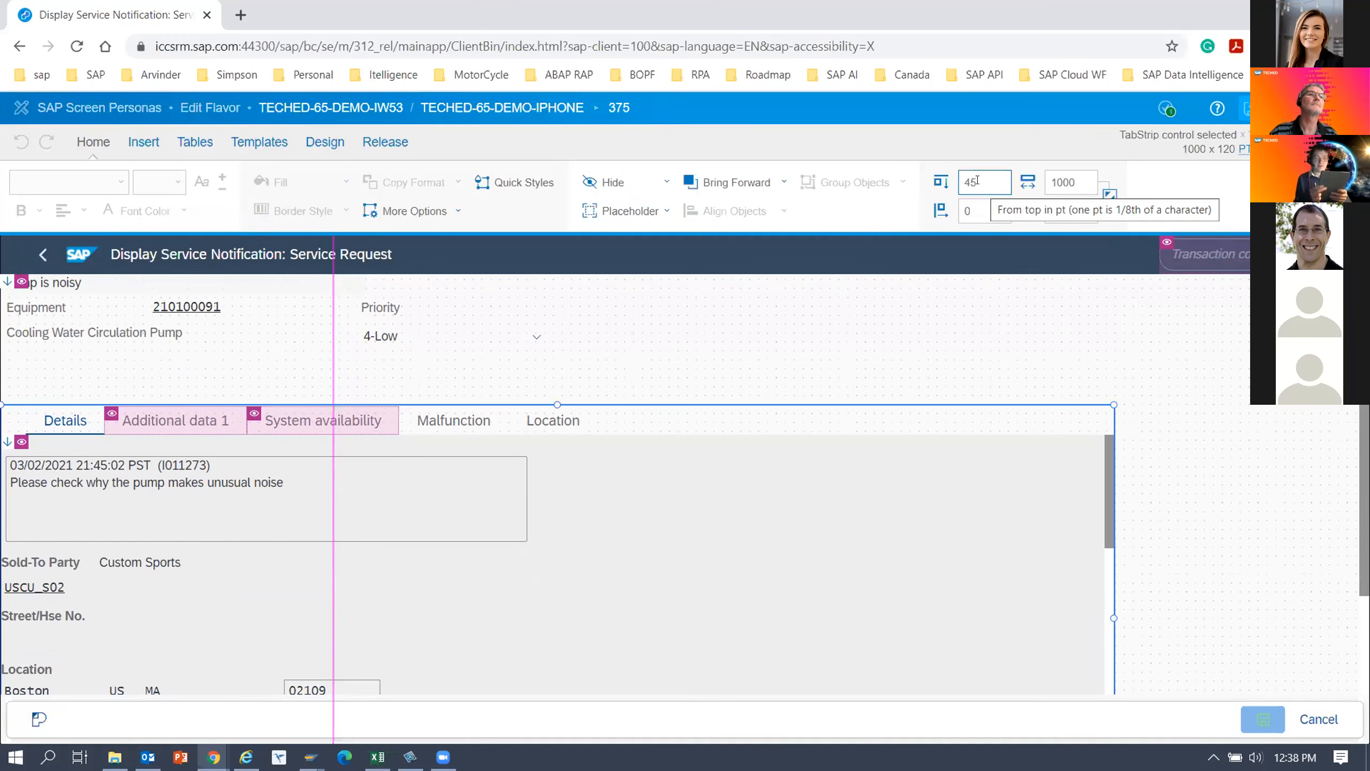
left_click_drag(979, 181, 947, 182)
type("55")
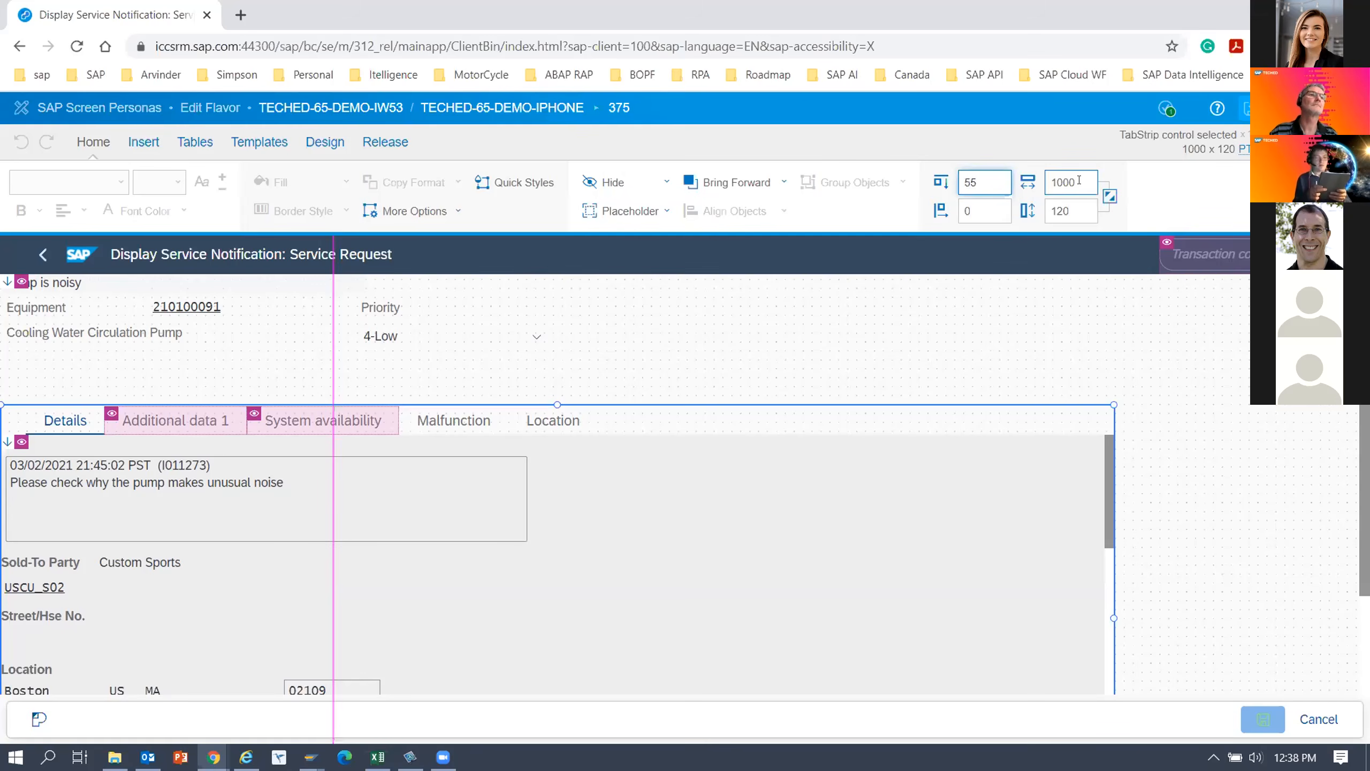
key("Tab")
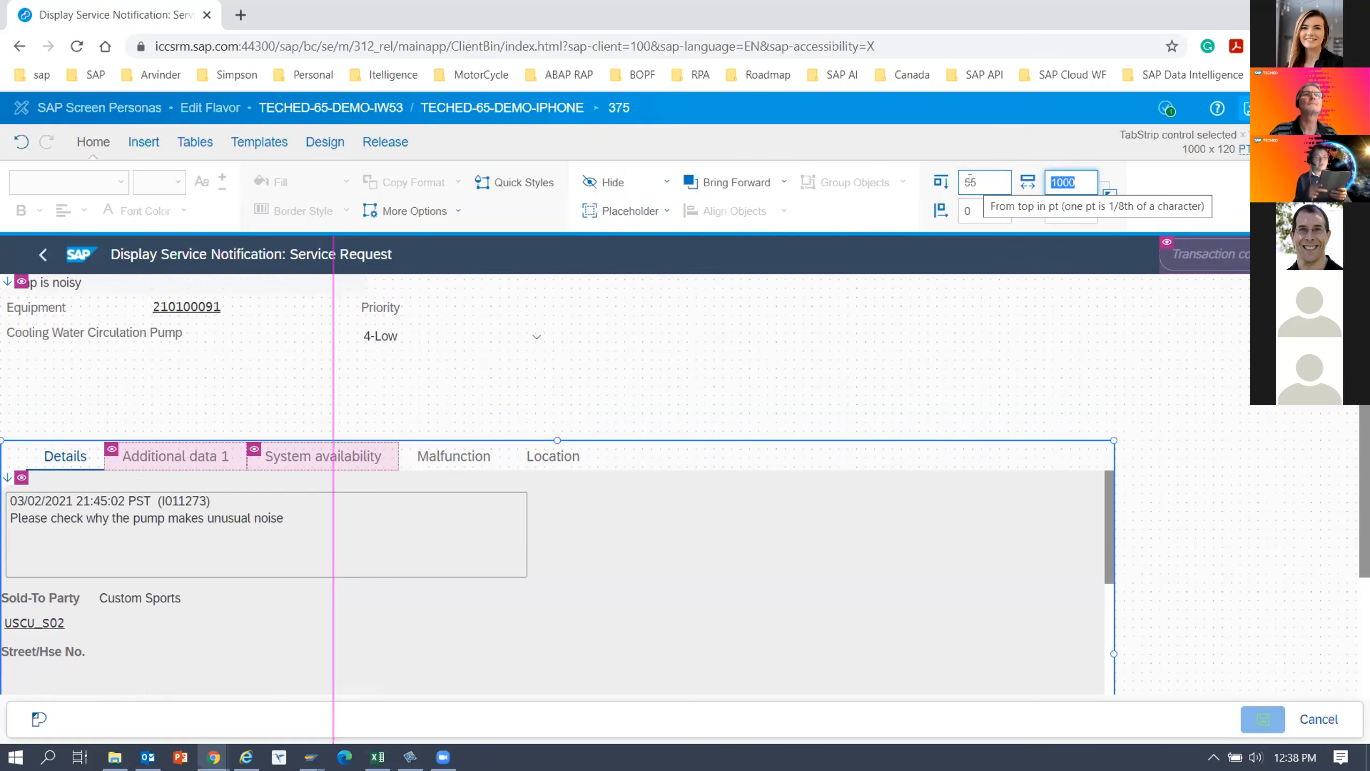
type("450")
left_click(987, 210)
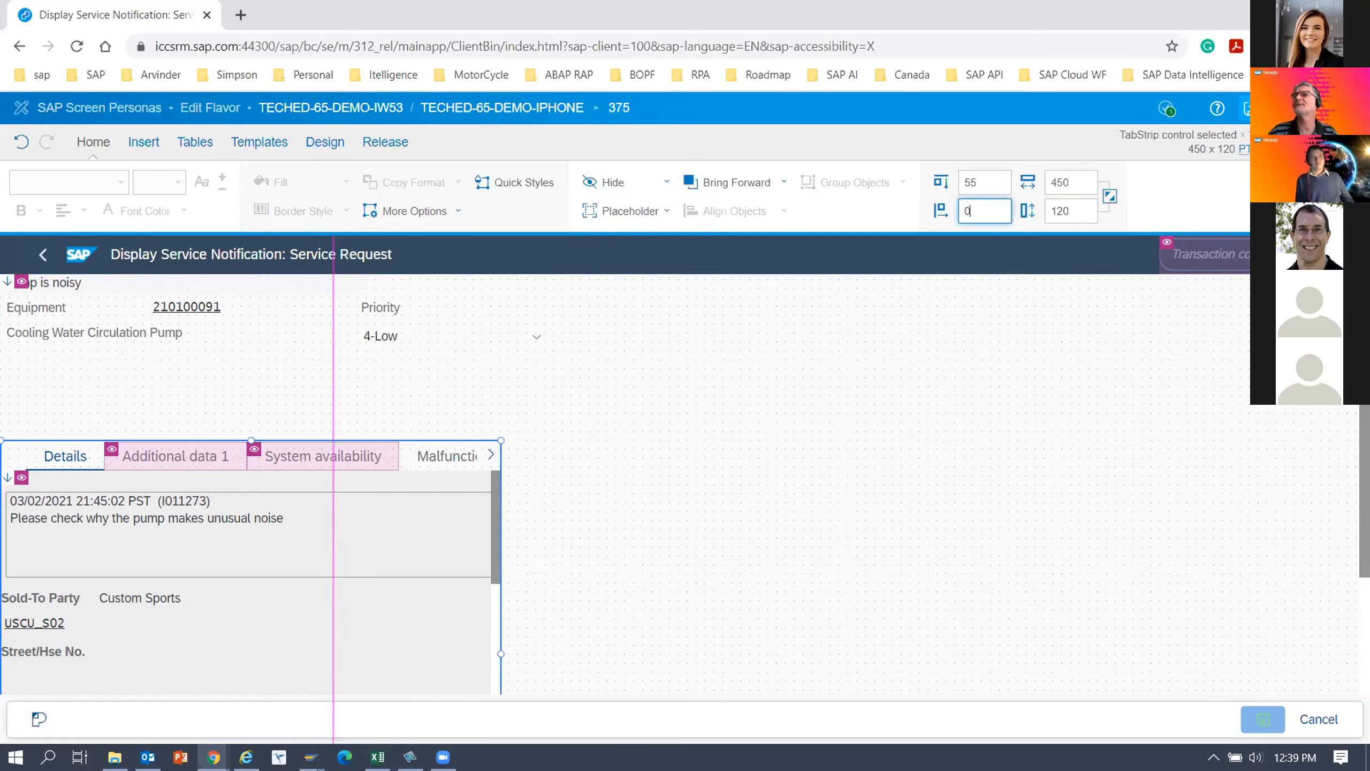
Set the width of the notification's tab strip to 500 pt.
left_click(1081, 186)
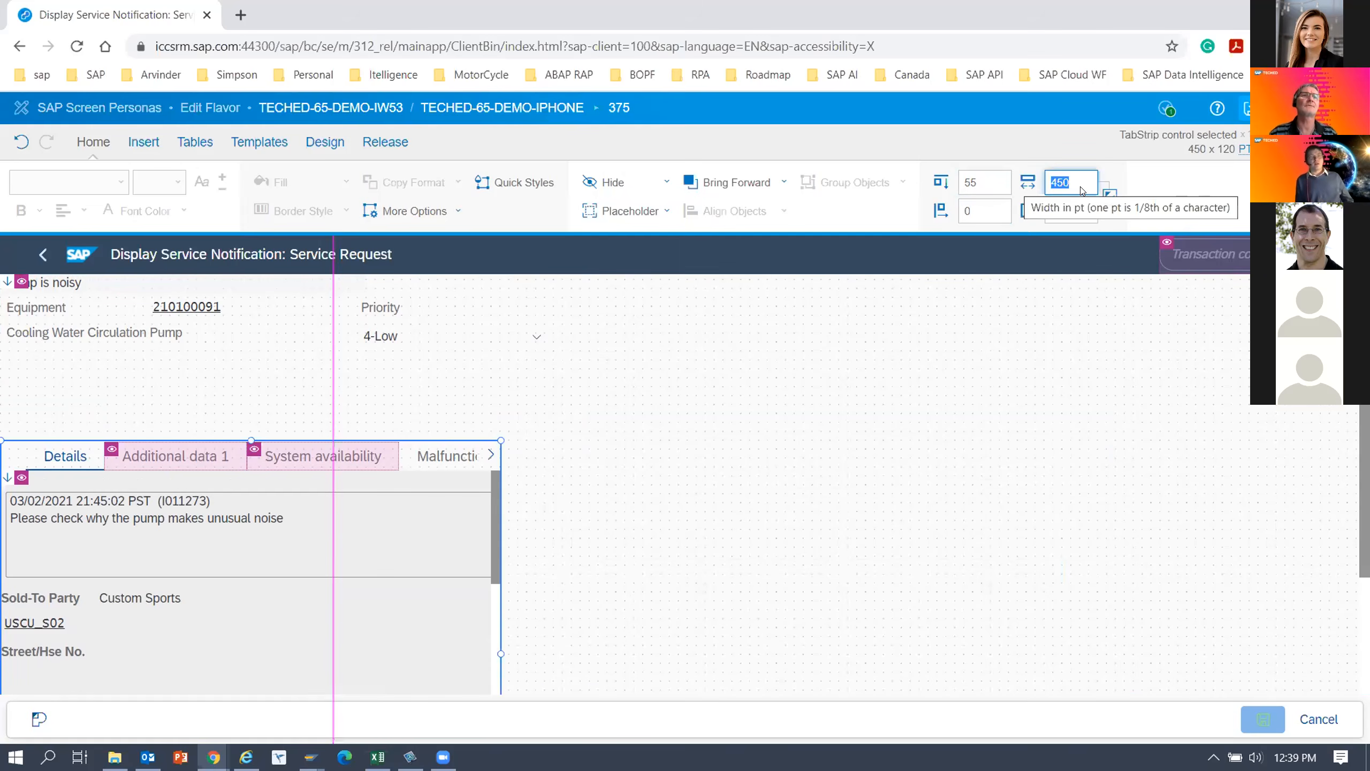
left_click(1129, 426)
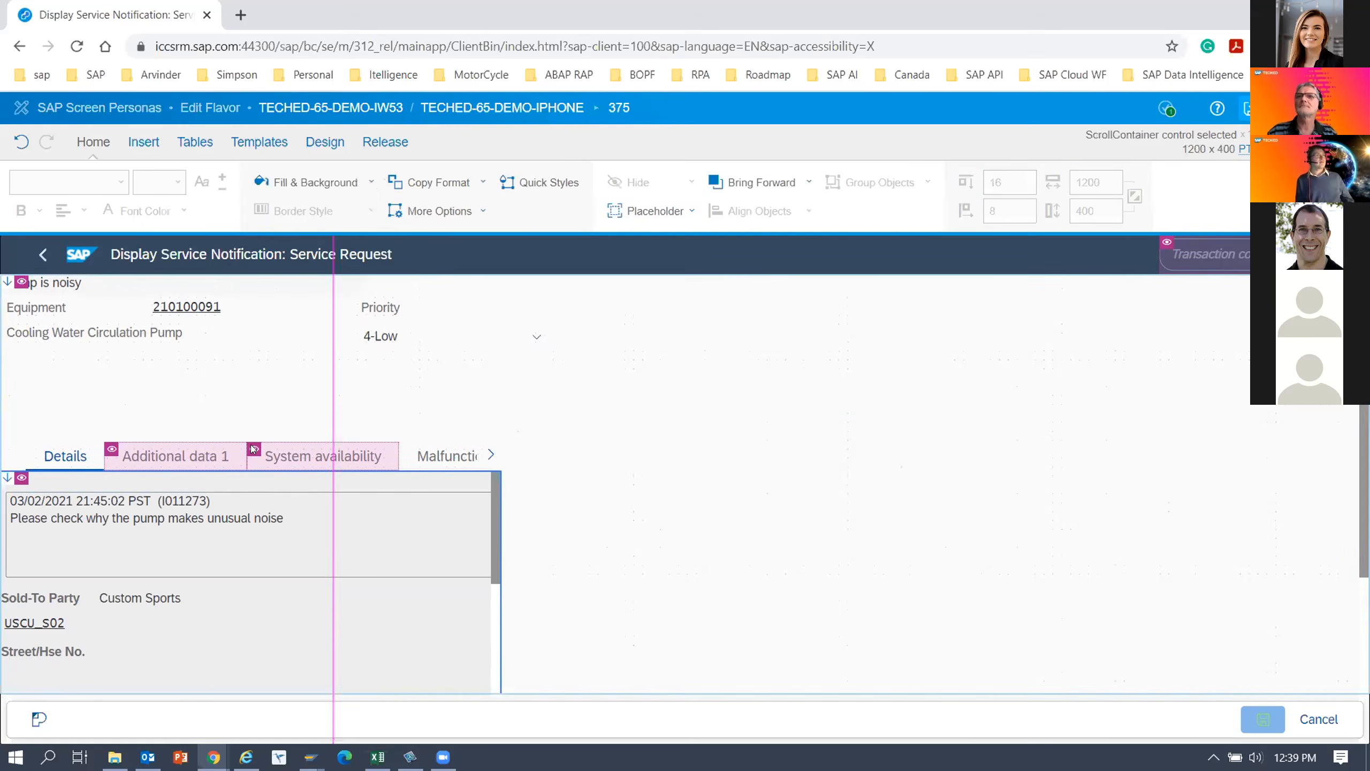
left_click(185, 458)
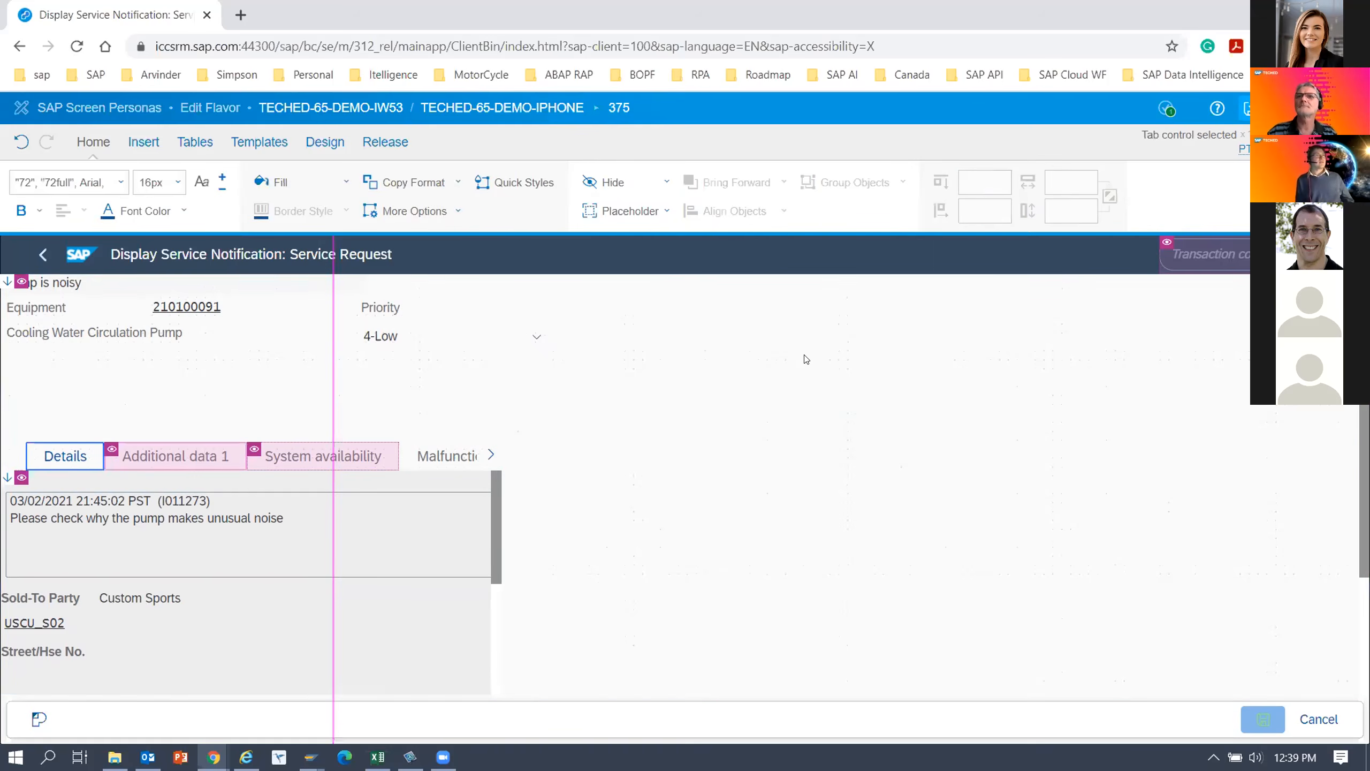
left_click(36, 471)
left_click(1069, 184)
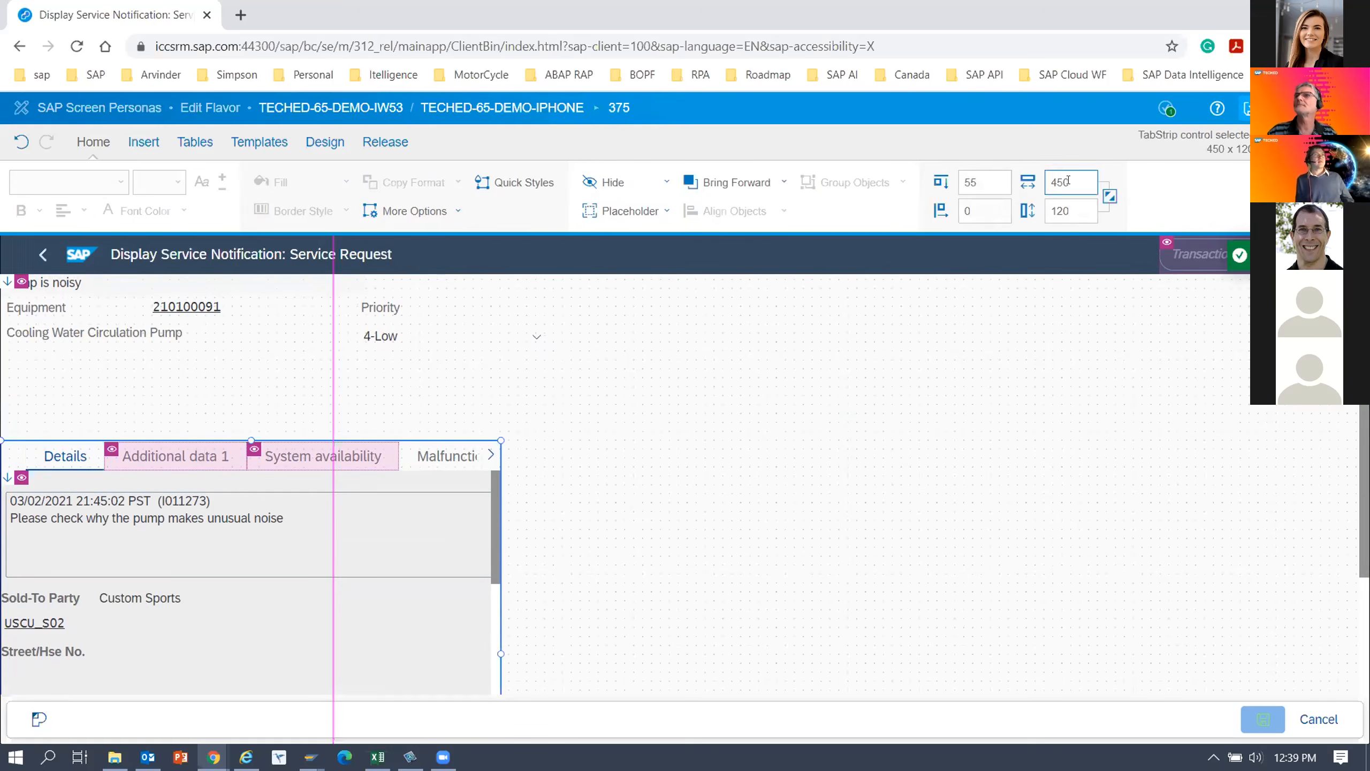
type("500")
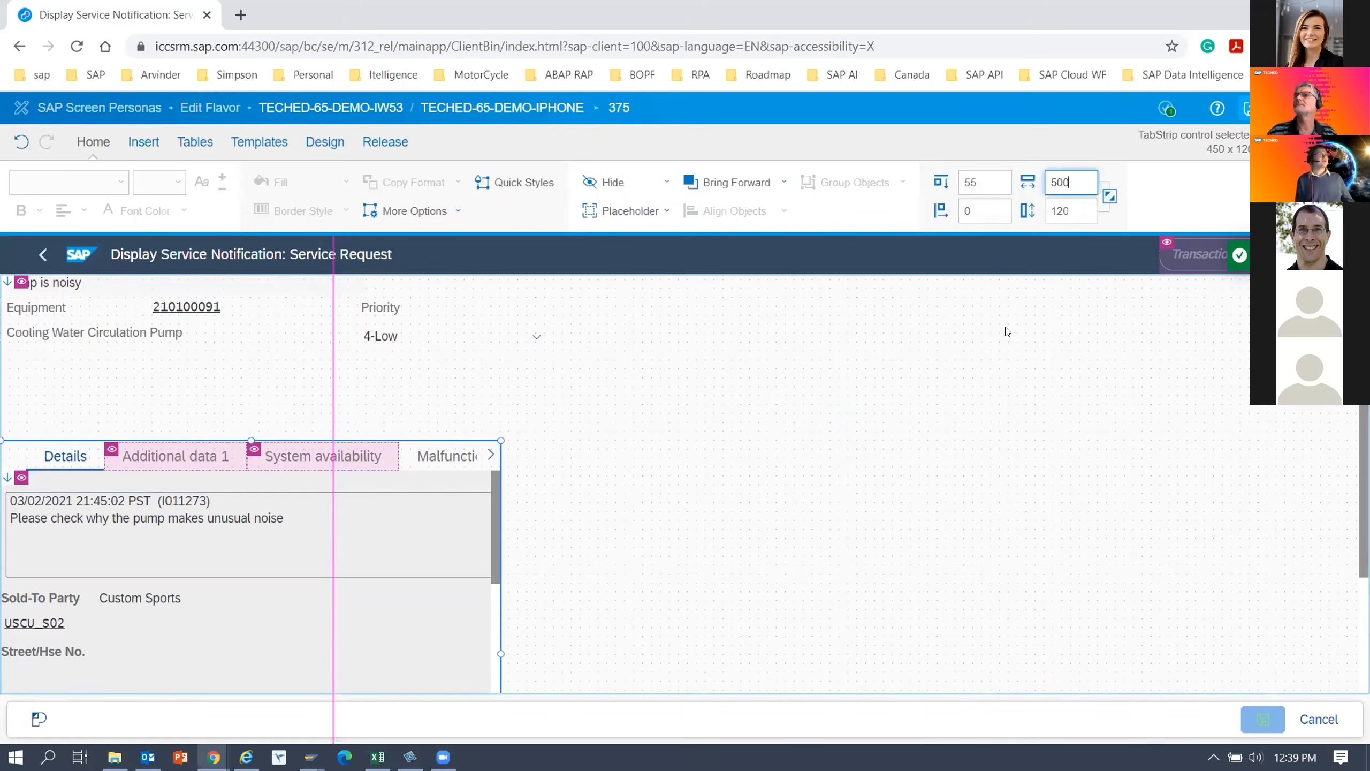
key("Return")
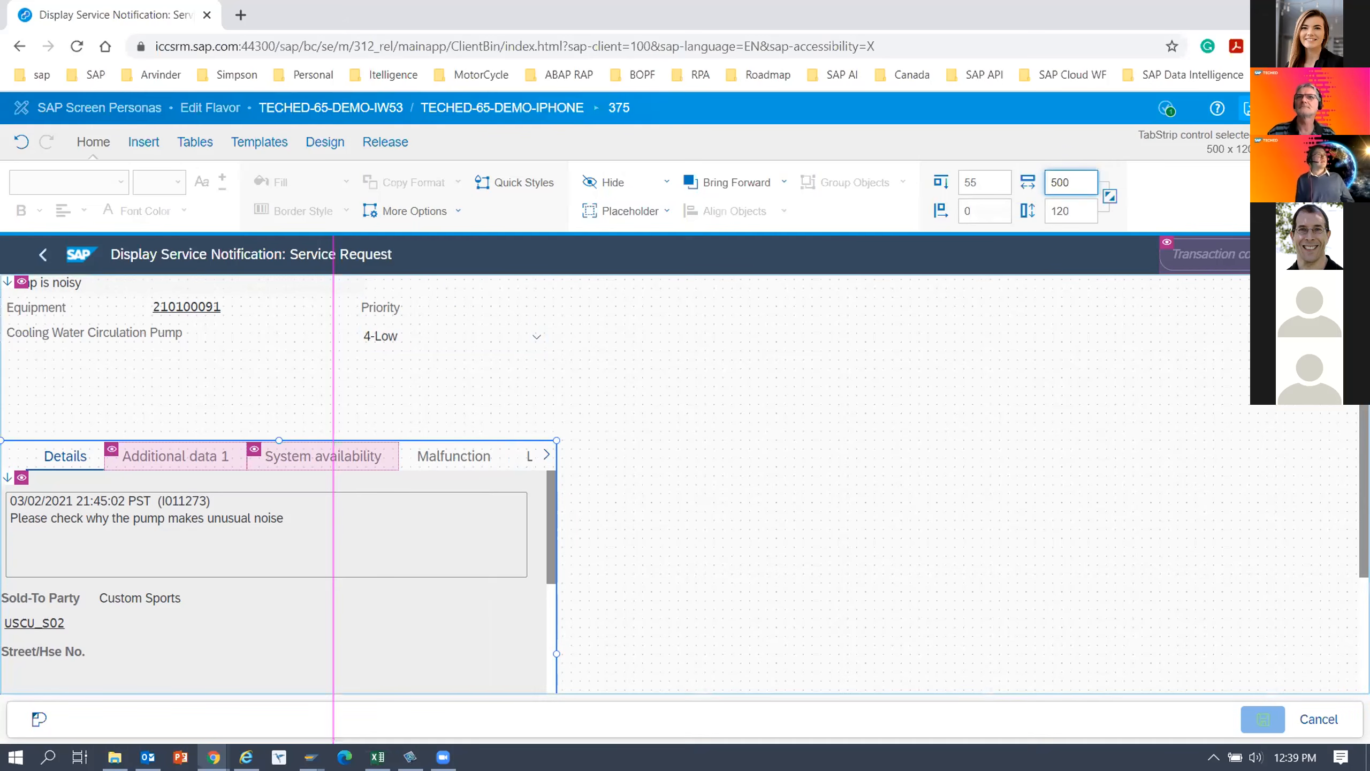
Move the Priority label and its dropdown together below the equipment description, with the label about 30 pt from top and 5 pt from left.
left_click(391, 308)
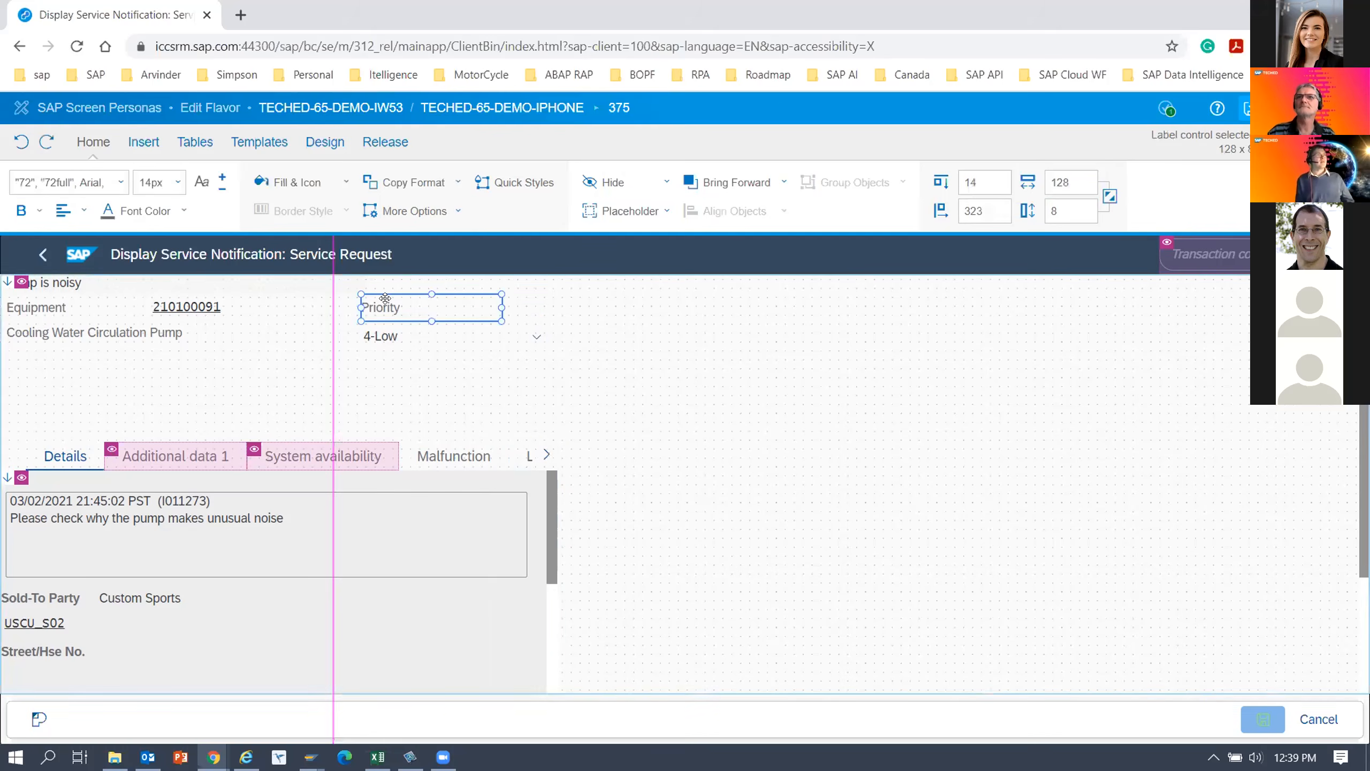
left_click(389, 329, "ctrl")
left_click_drag(381, 313, 35, 370)
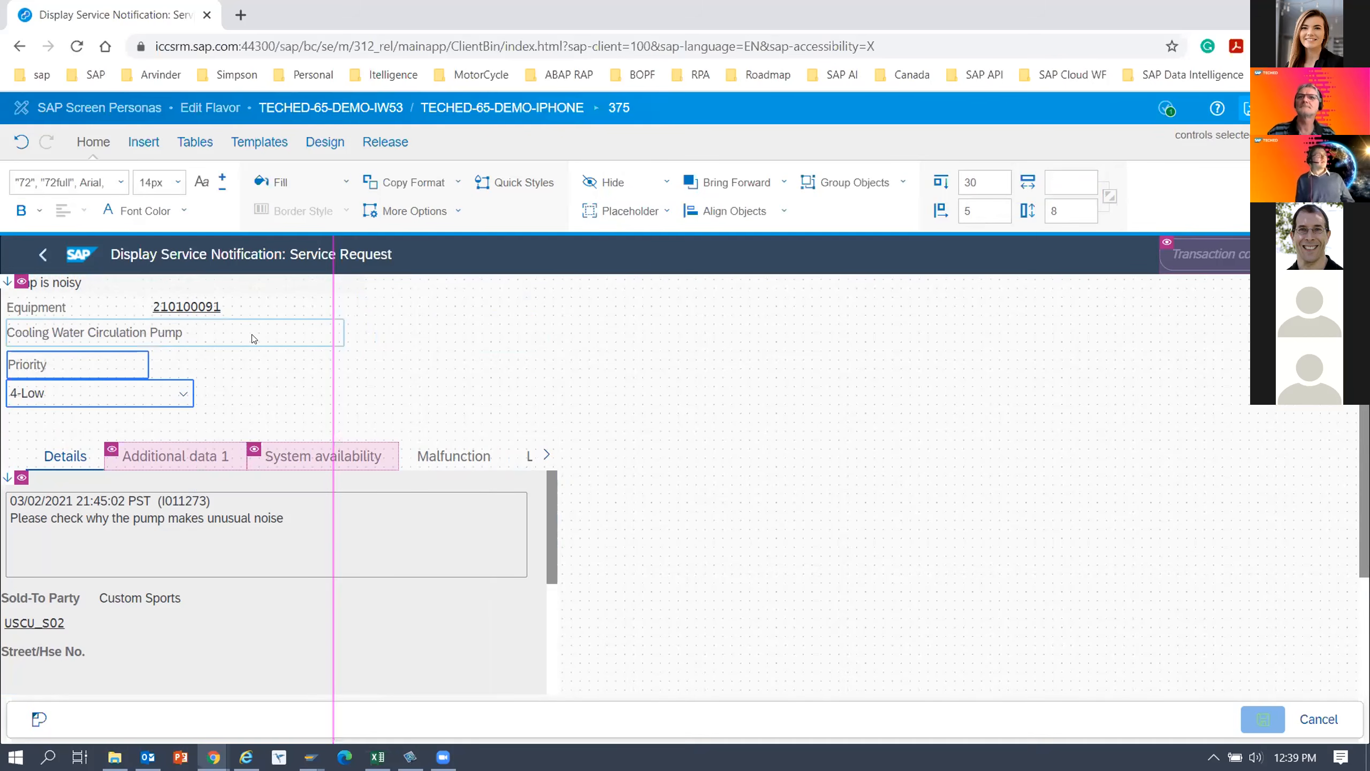
Narrow the Cooling Water Circulation Pump description field so that it ends within the vertical flavor-width guide line.
left_click(338, 333)
left_click_drag(341, 332, 303, 333)
left_click(300, 382)
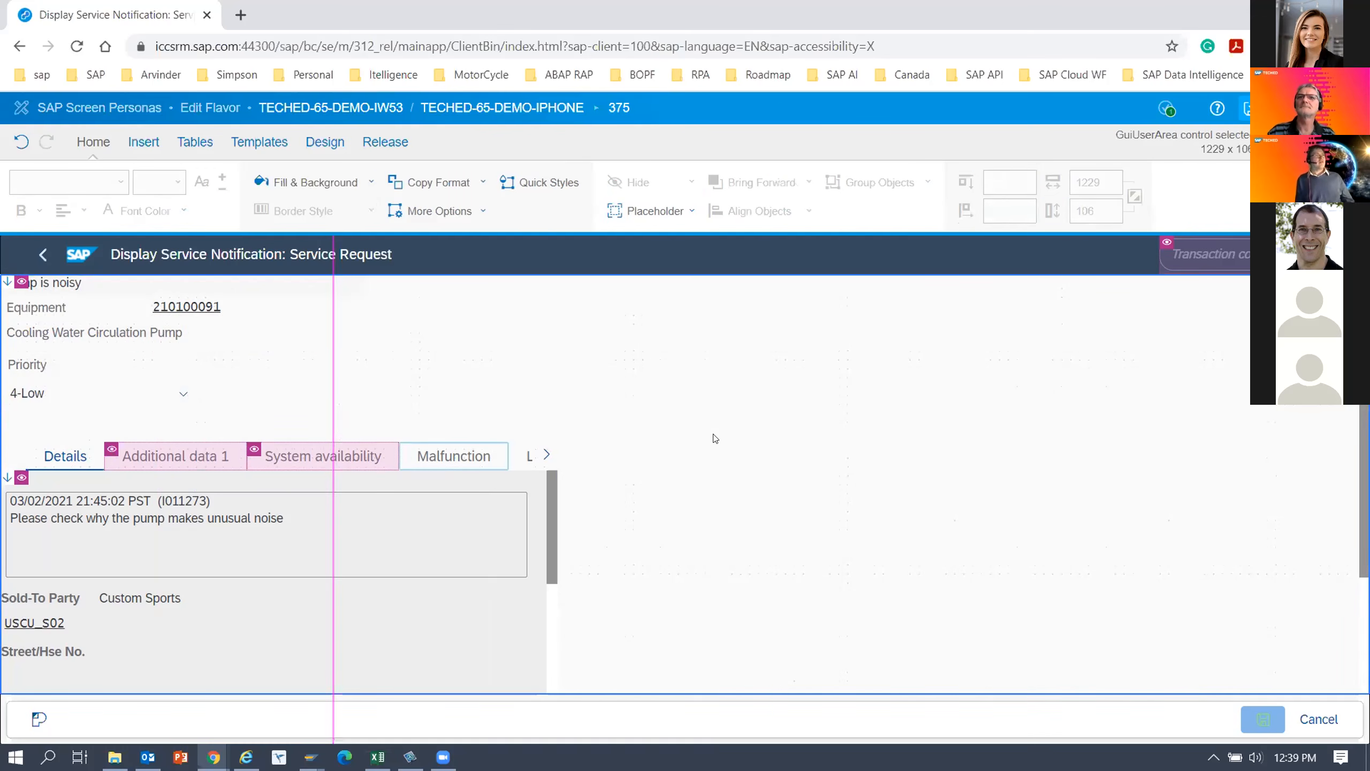
Narrow the notification's long text box on the Details tab to about 281 pt so it fits within the flavor-width guide line.
scroll(541, 486, "down", 3)
scroll(541, 487, "up", 3)
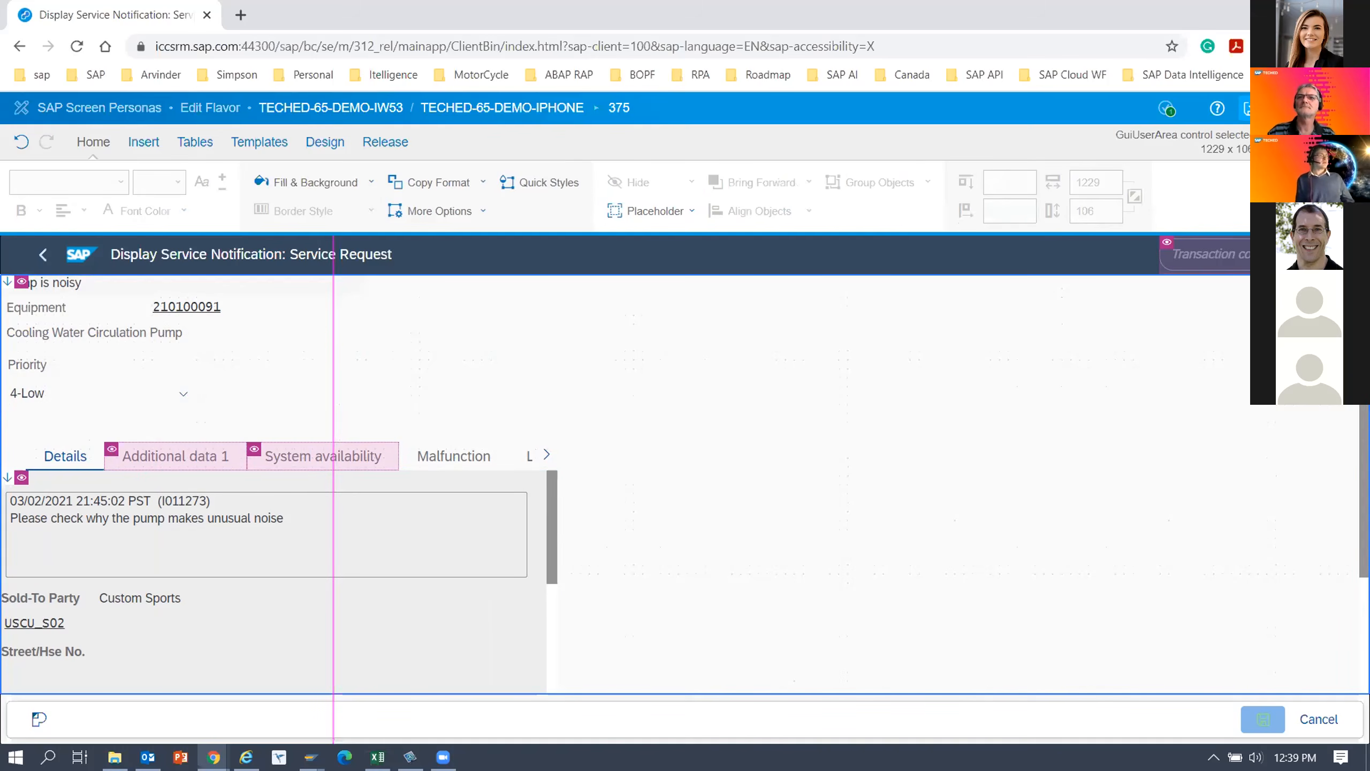
left_click(242, 551)
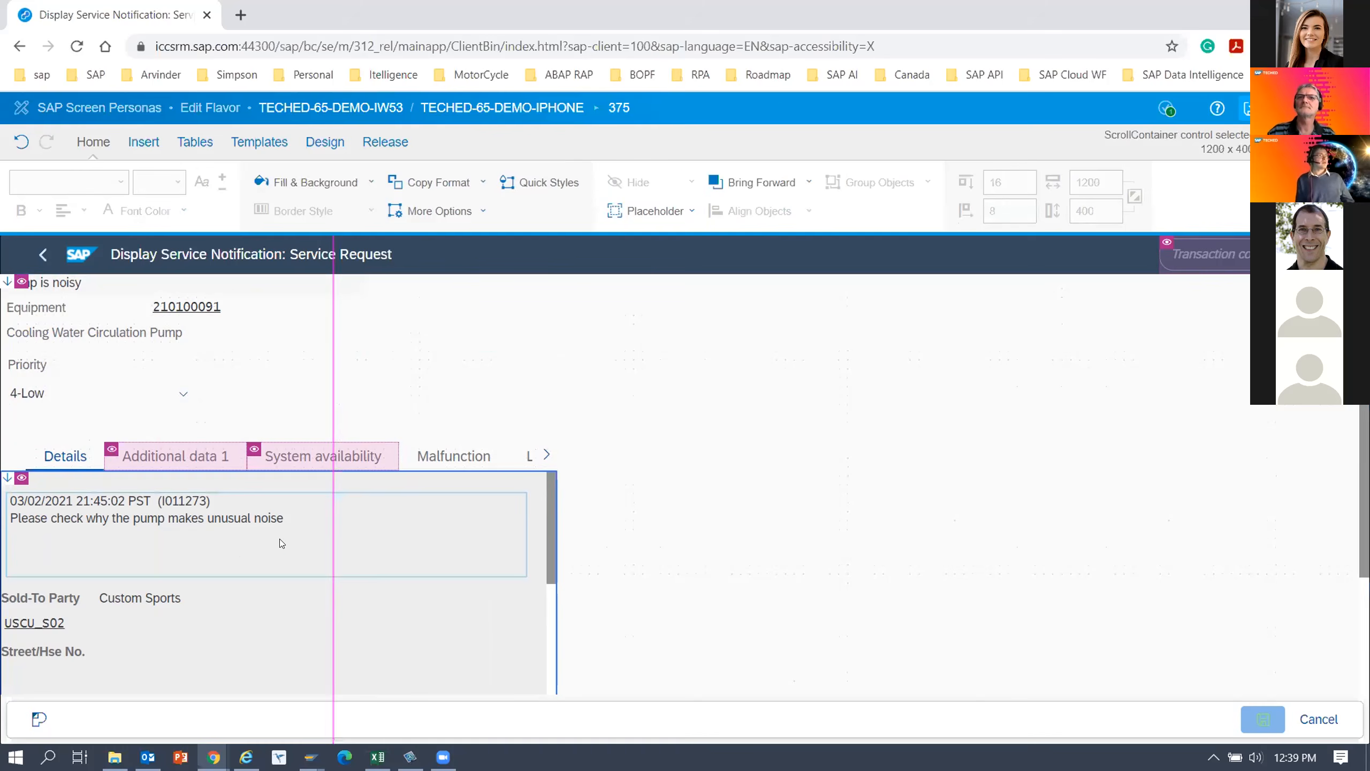
left_click(280, 542)
left_click_drag(527, 534, 319, 534)
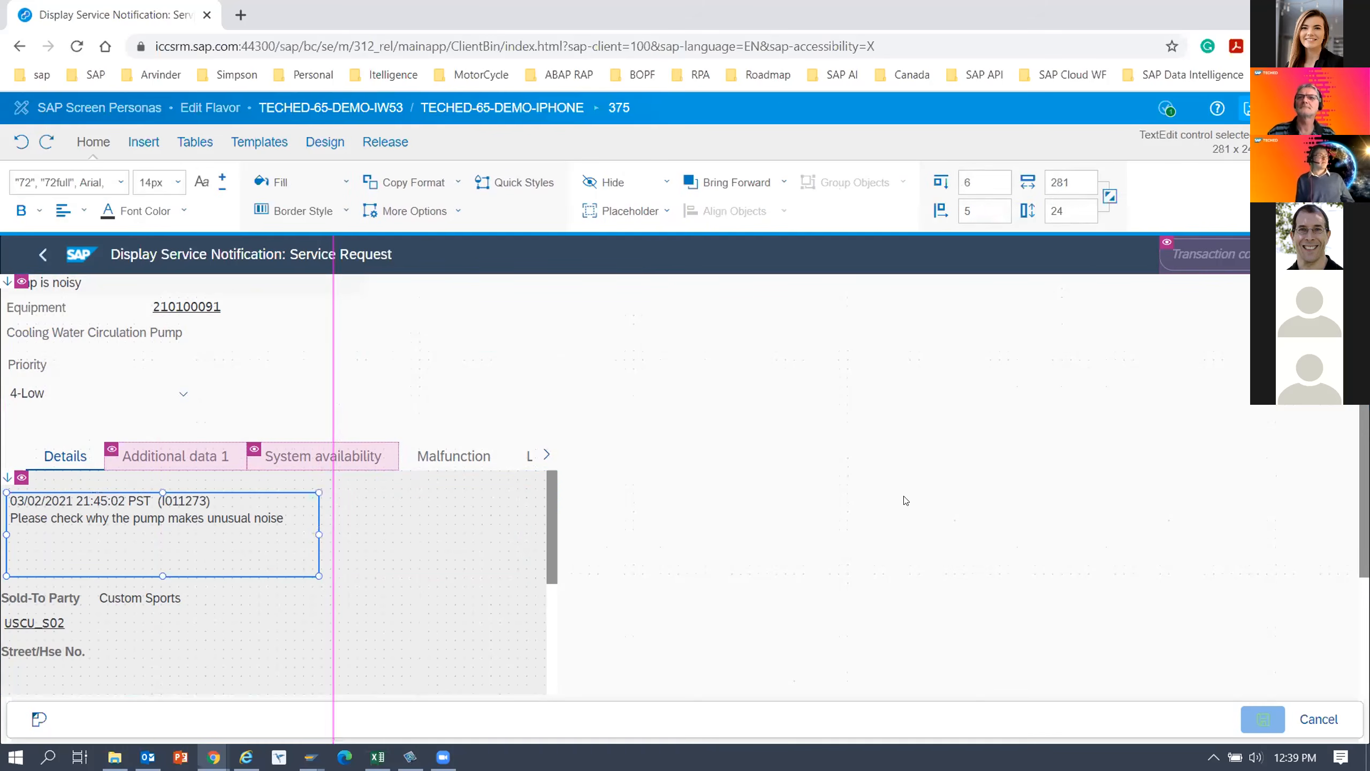
Move the postal code field under Location on the Details tab inside the guide line, to about 198 pt from left.
scroll(685, 486, "down", 1)
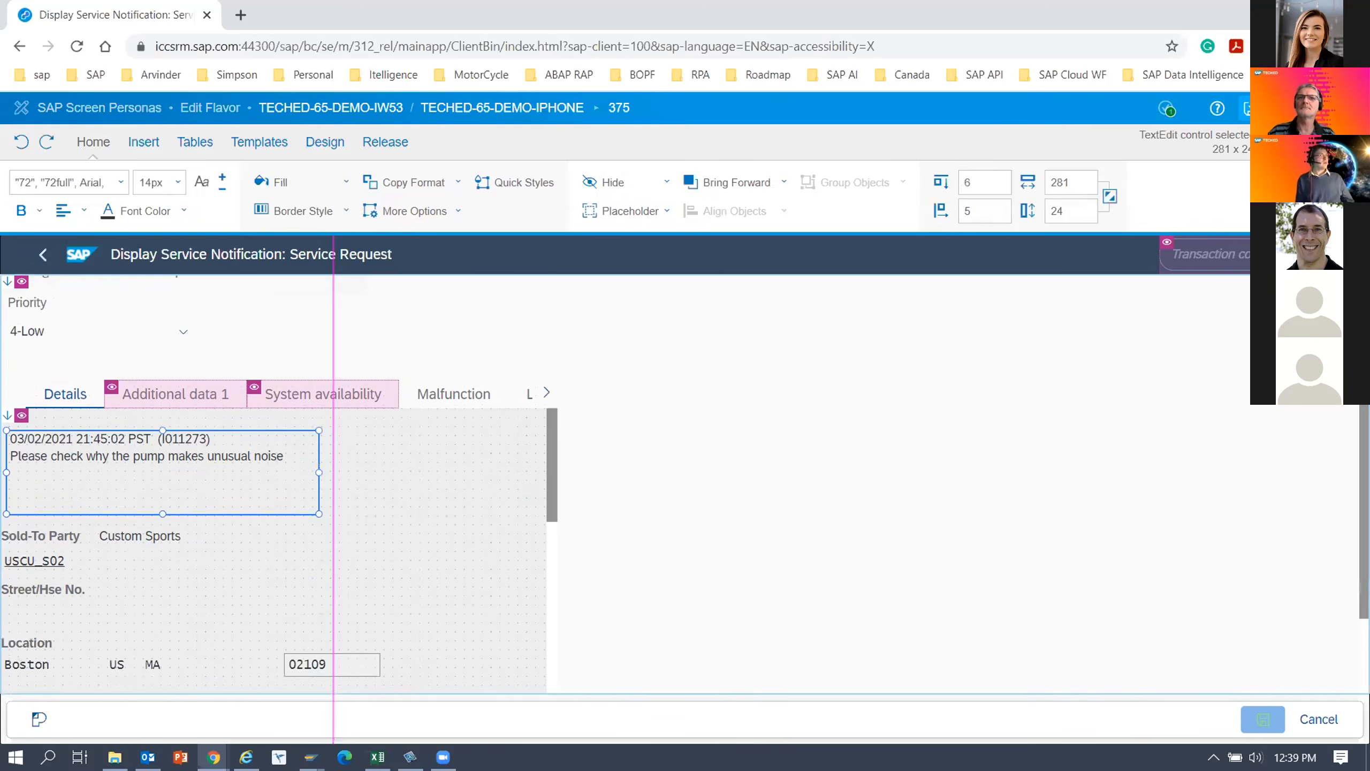
scroll(294, 594, "down", 1)
left_click(293, 593)
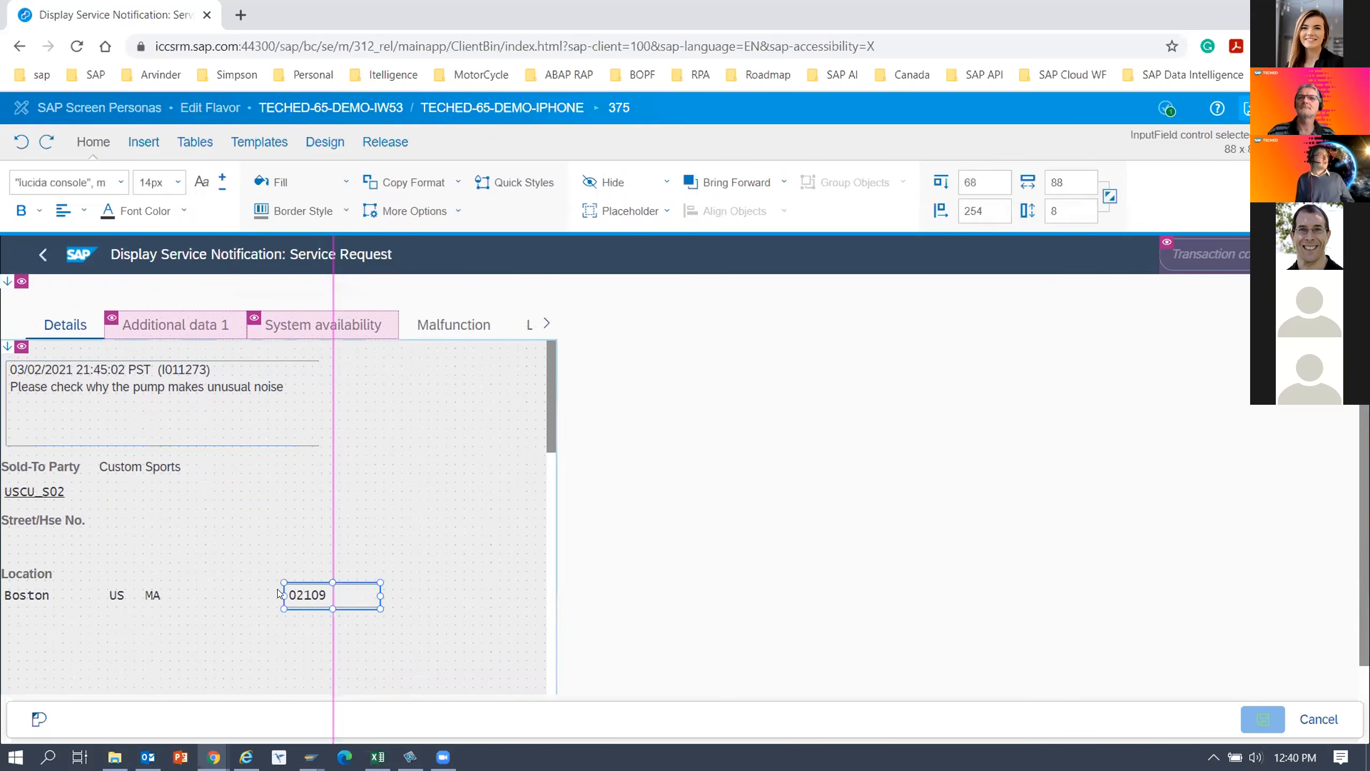
left_click_drag(294, 582, 238, 581)
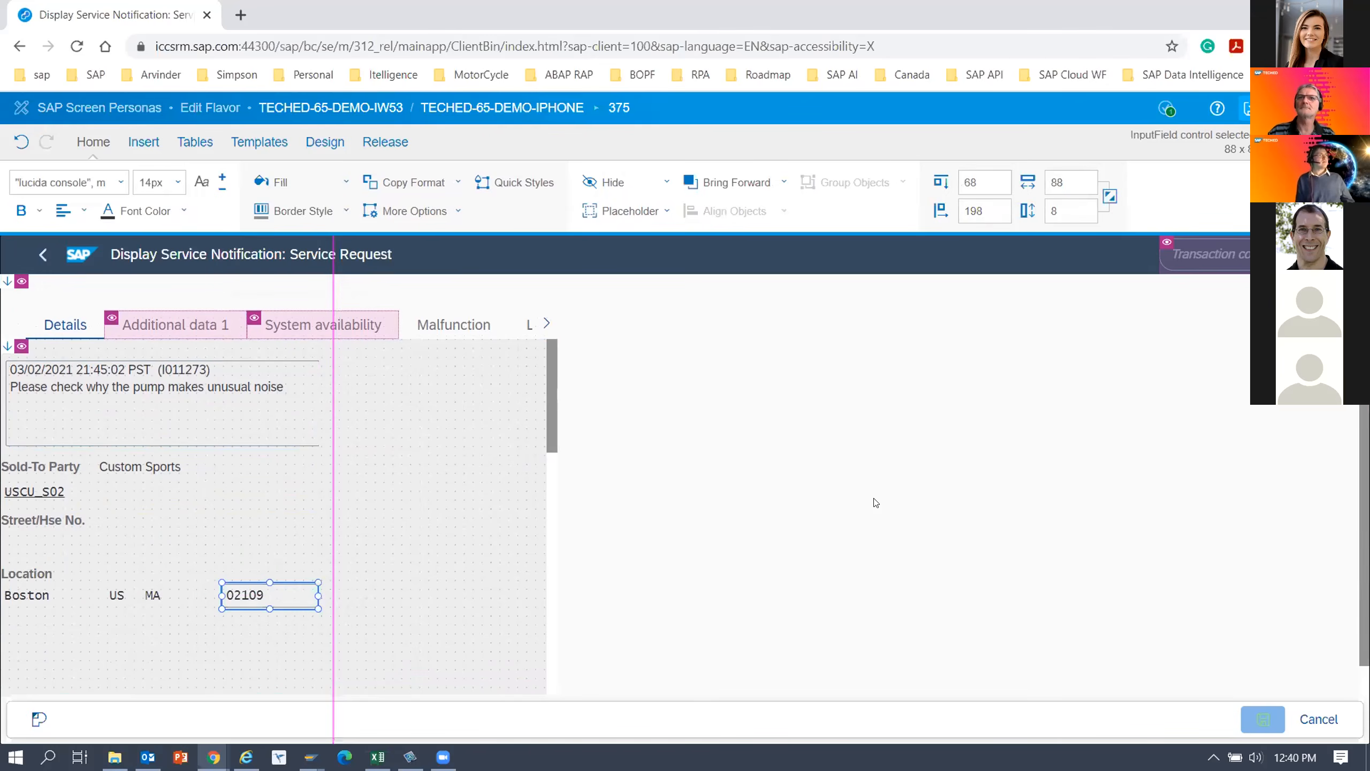
Narrow the Sold-To Party name field to about 202 pt so it ends within the guide line, and save the flavor.
left_click(135, 522)
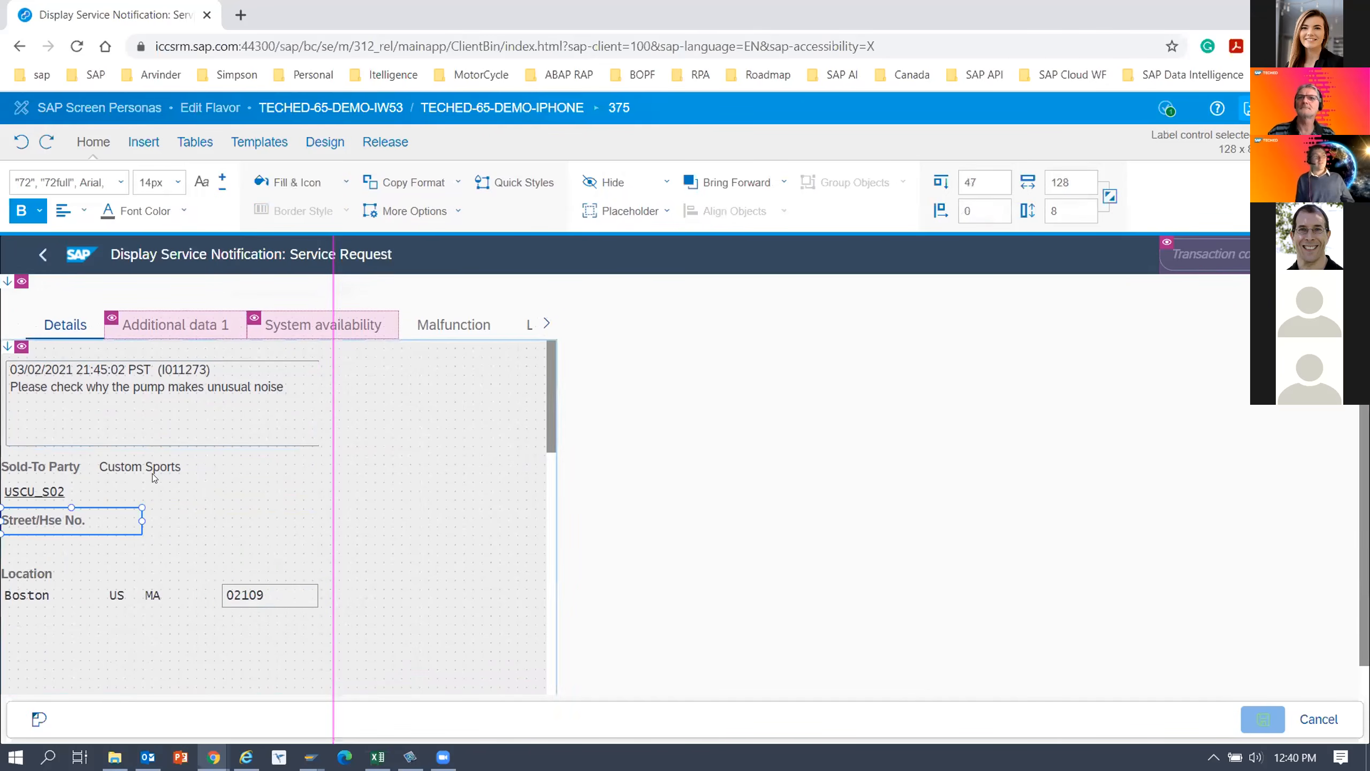
left_click(346, 469)
left_click_drag(451, 467, 320, 475)
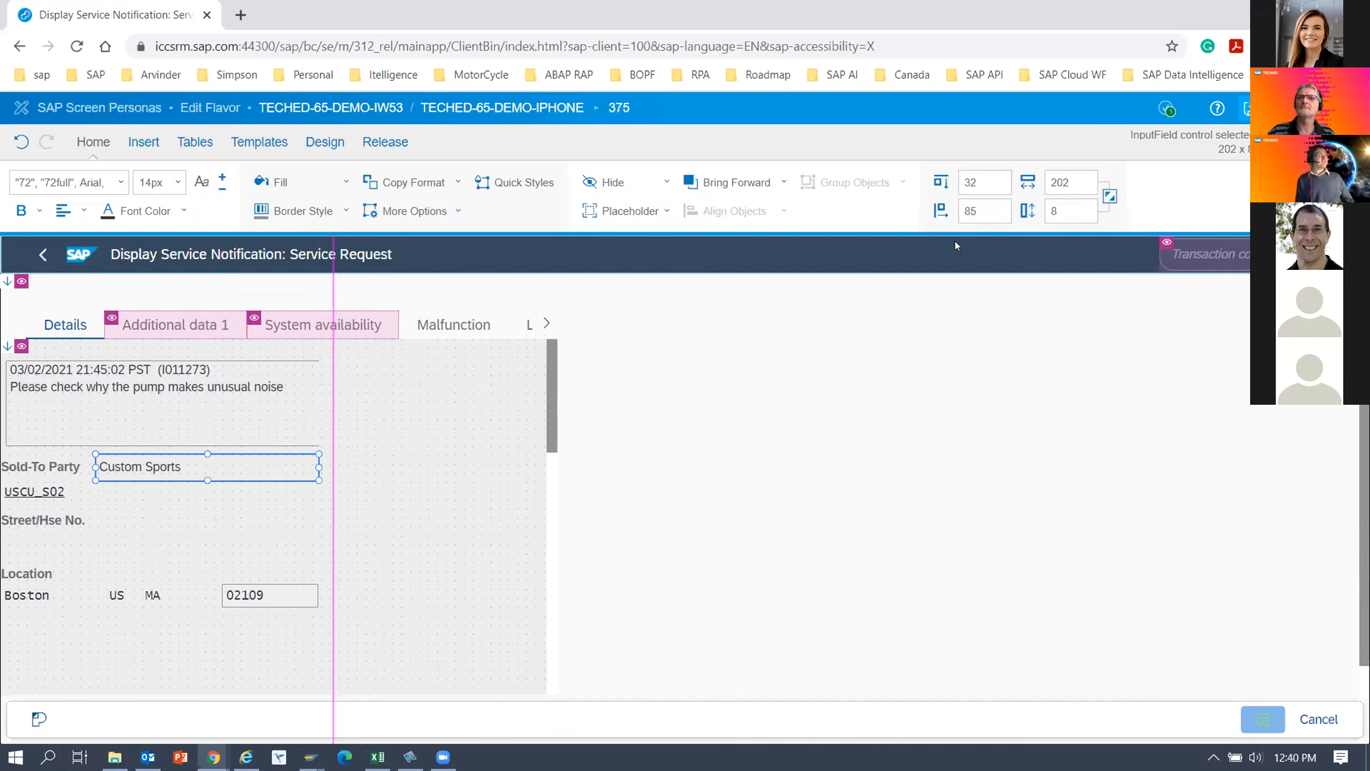
left_click(1253, 109)
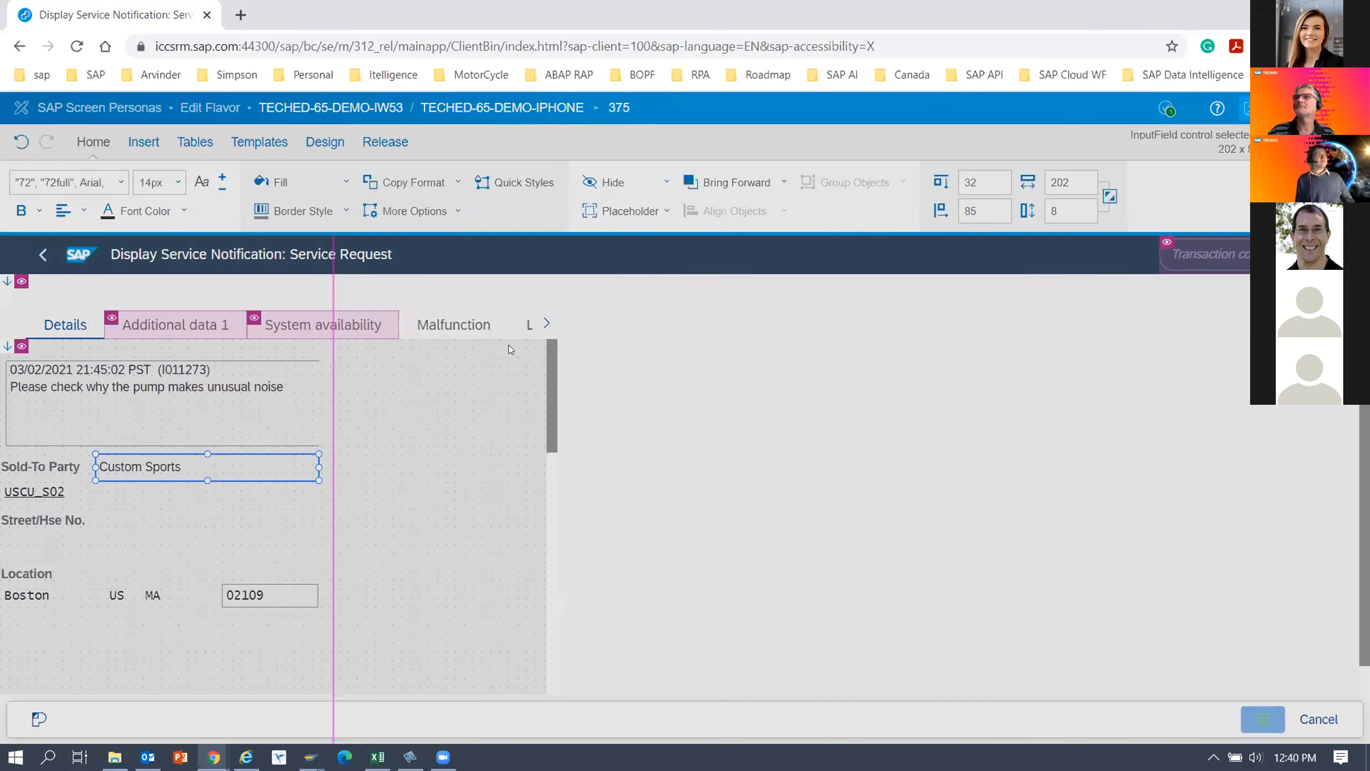
Open the notification's Malfunction tab and check whether its date and time fields fit within the flavor-width guide line.
left_click(53, 494)
left_click(54, 522)
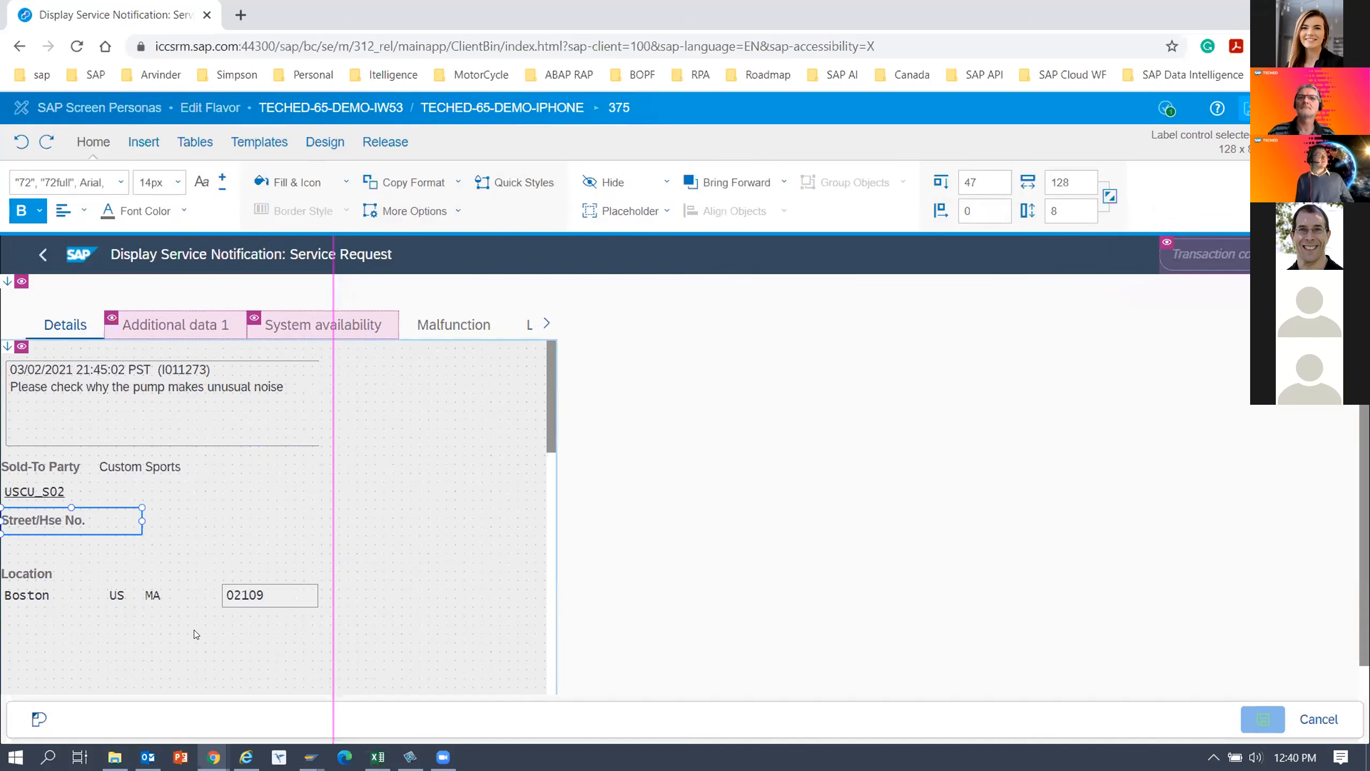
scroll(194, 630, "up", 2)
scroll(303, 539, "down", 2)
left_click(503, 459)
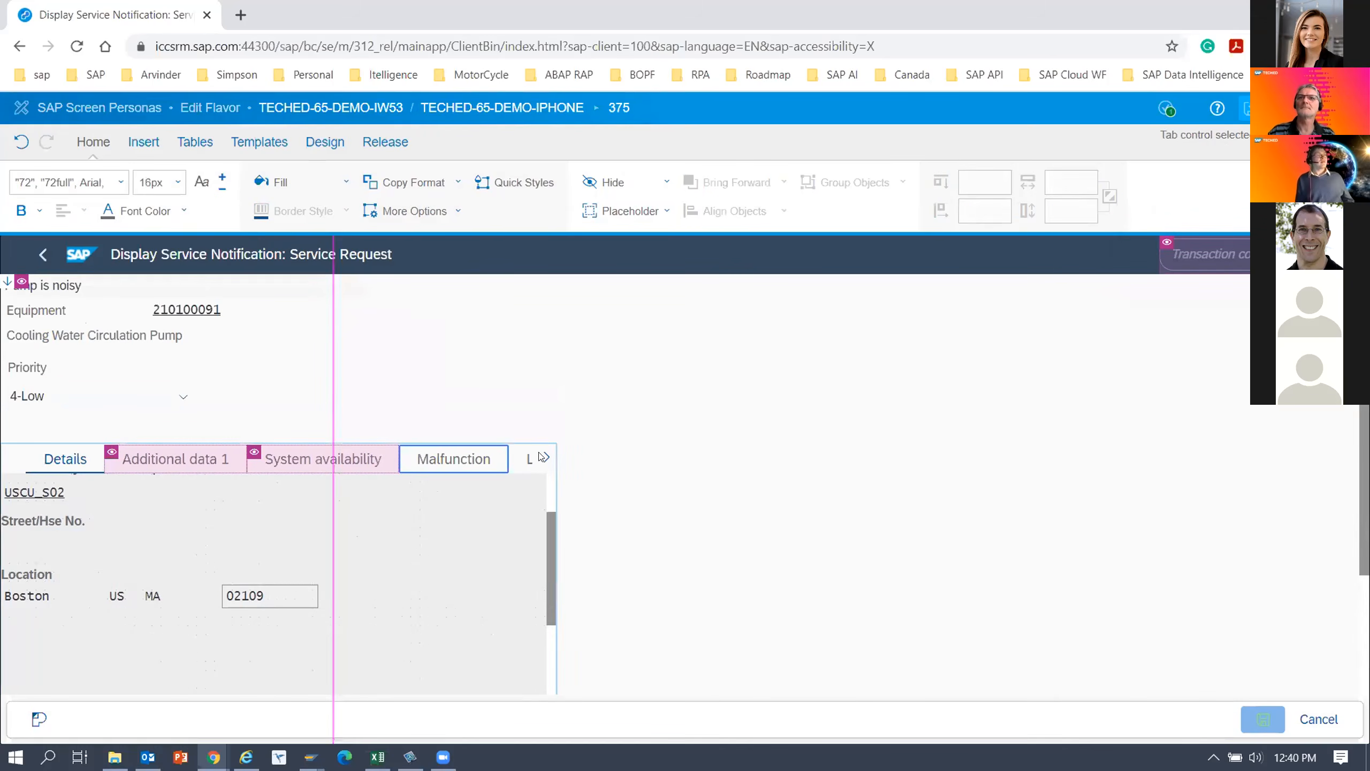
left_click(461, 464)
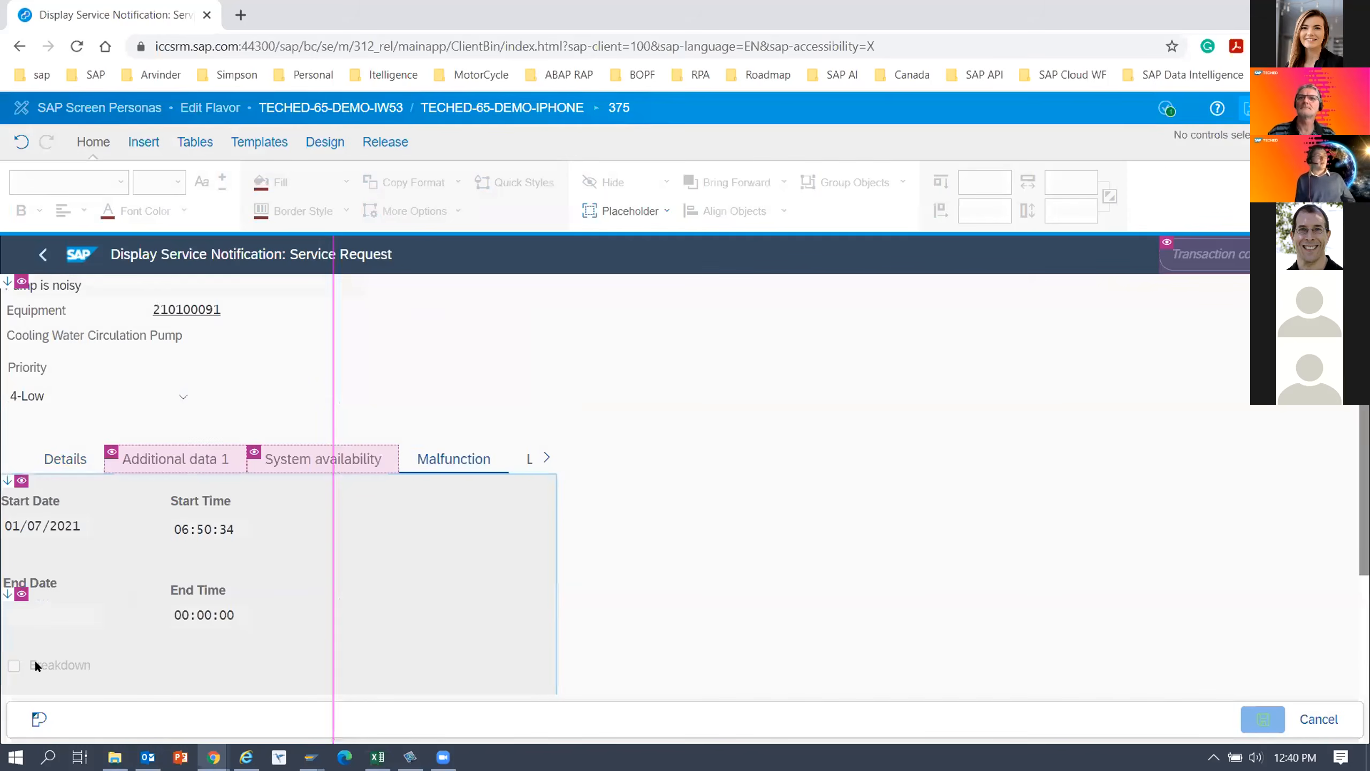
left_click(220, 590)
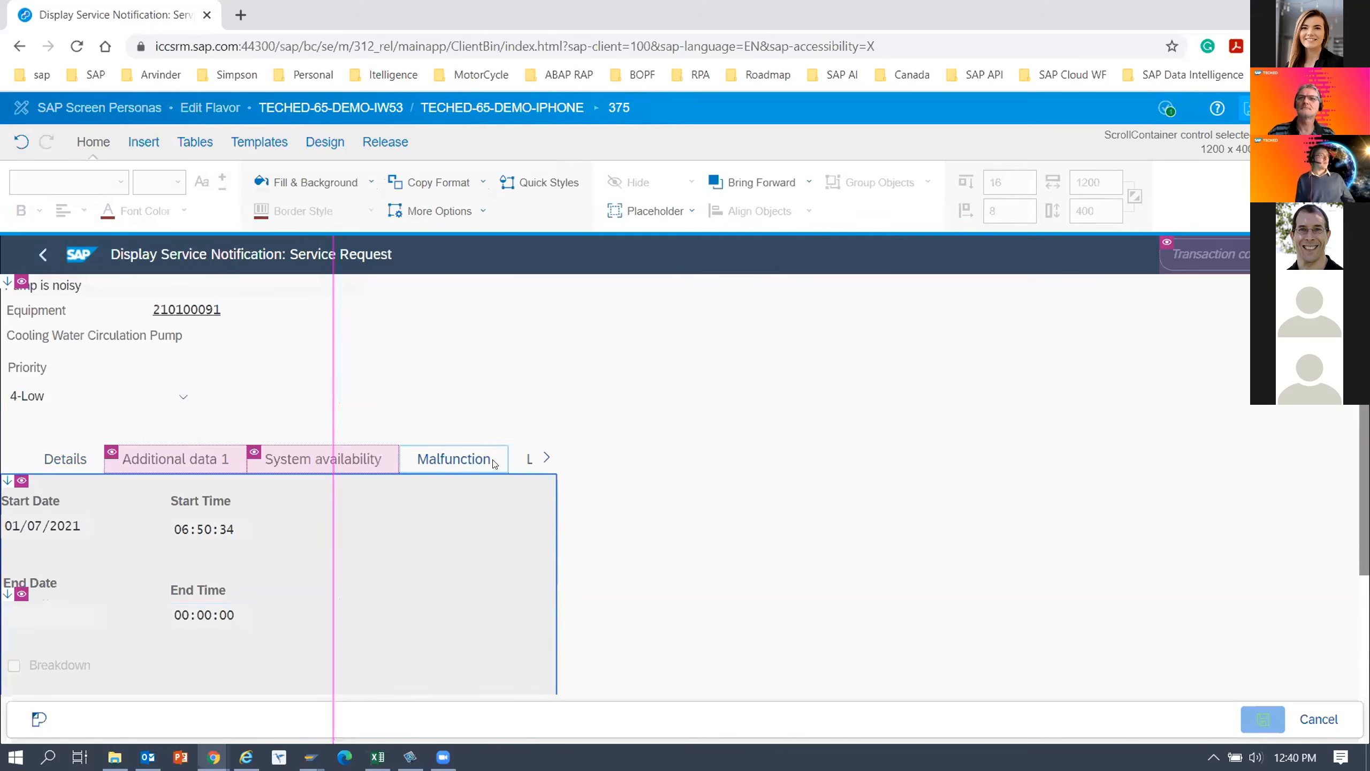
On the notification's Location tab, move the MaintPlant label and its value together below the Company Code row.
left_click(532, 464)
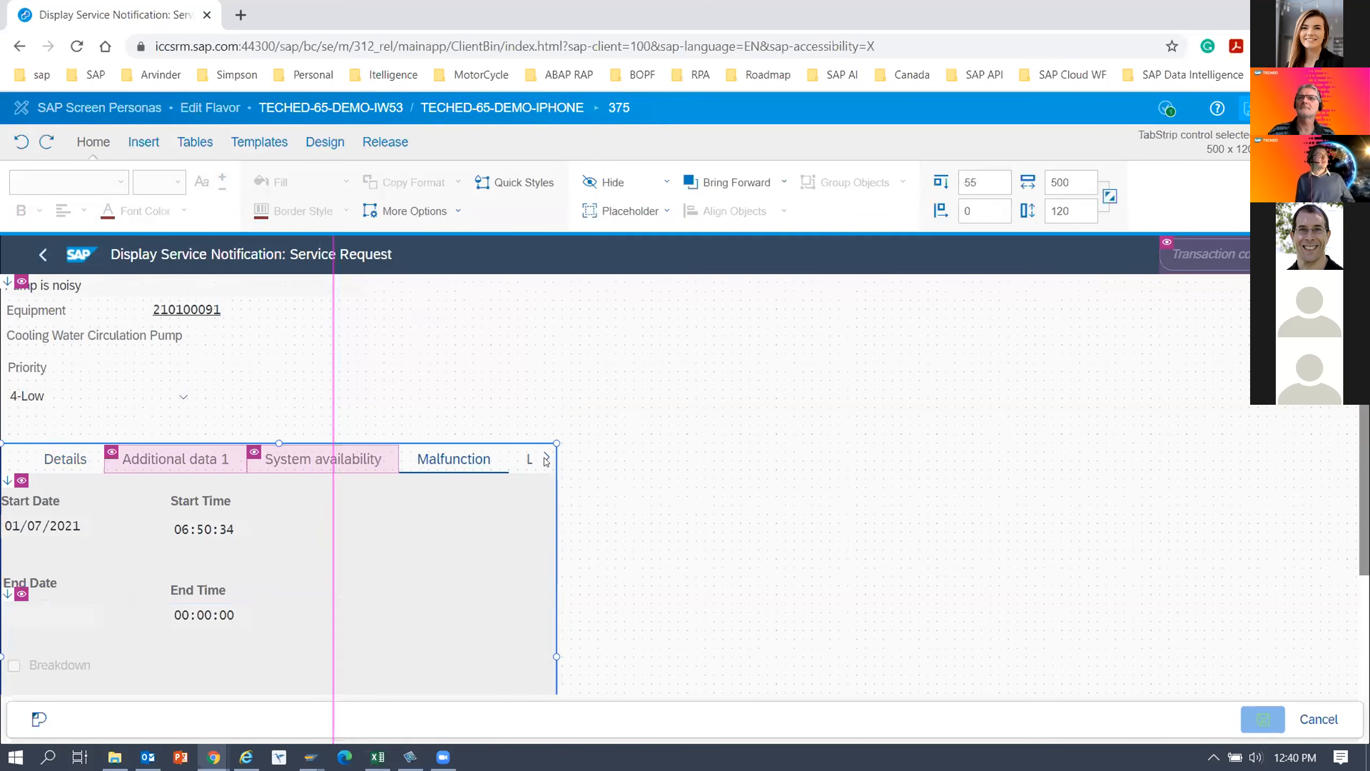
left_click(547, 457)
left_click(494, 460)
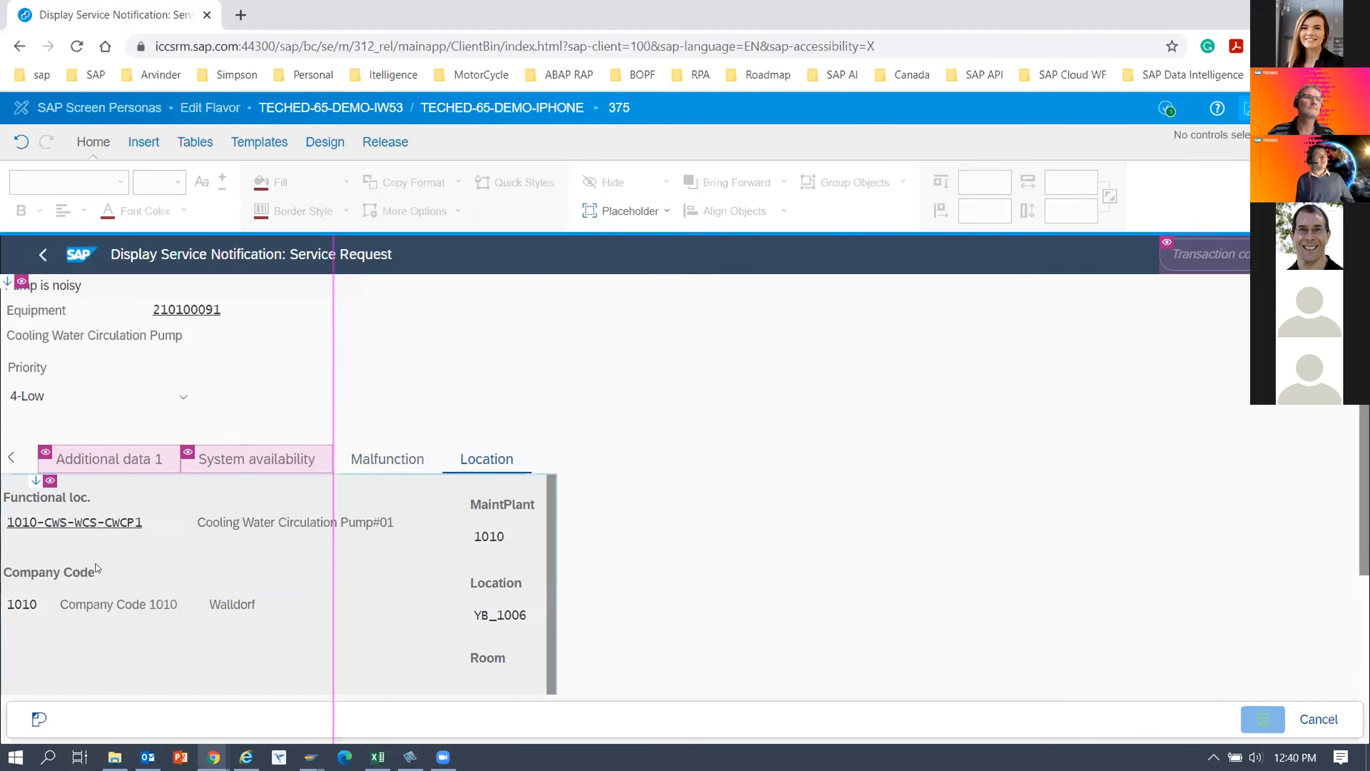
left_click(481, 547)
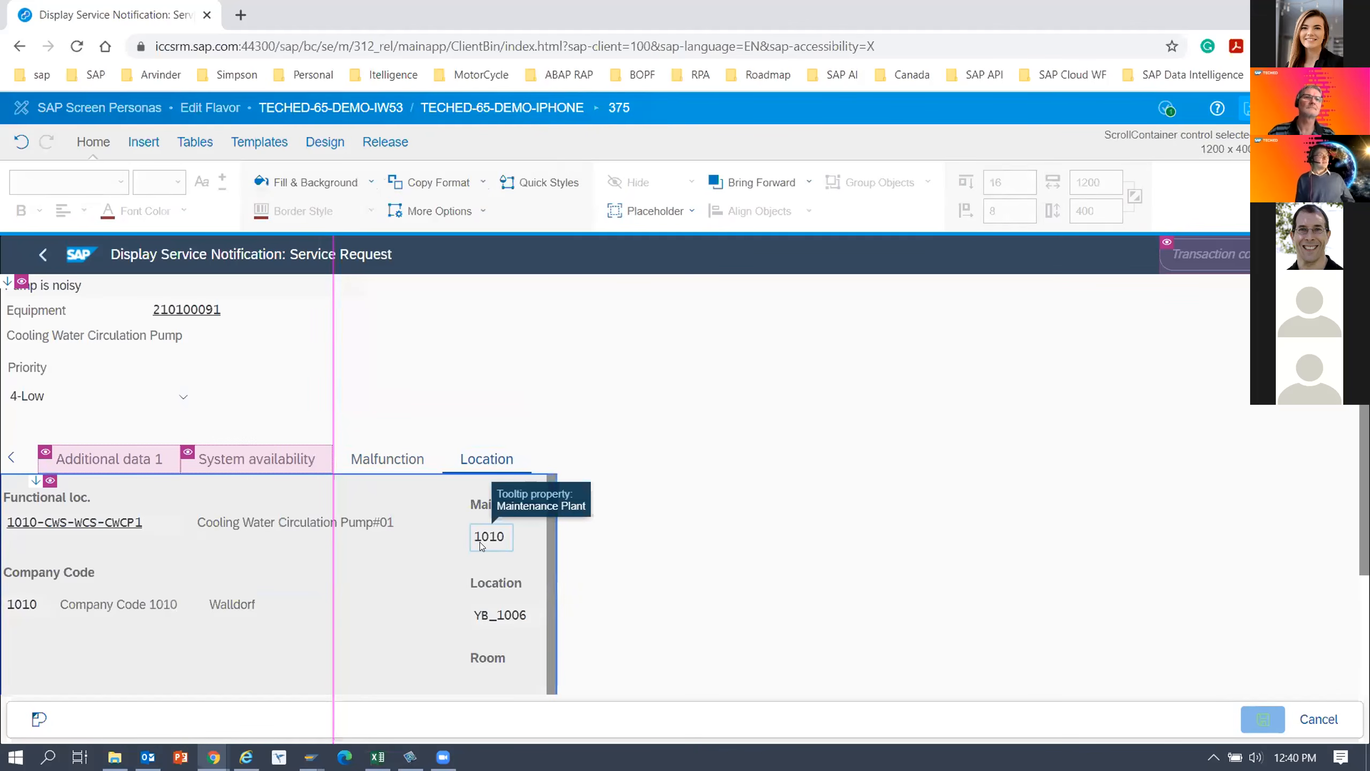
left_click(476, 506)
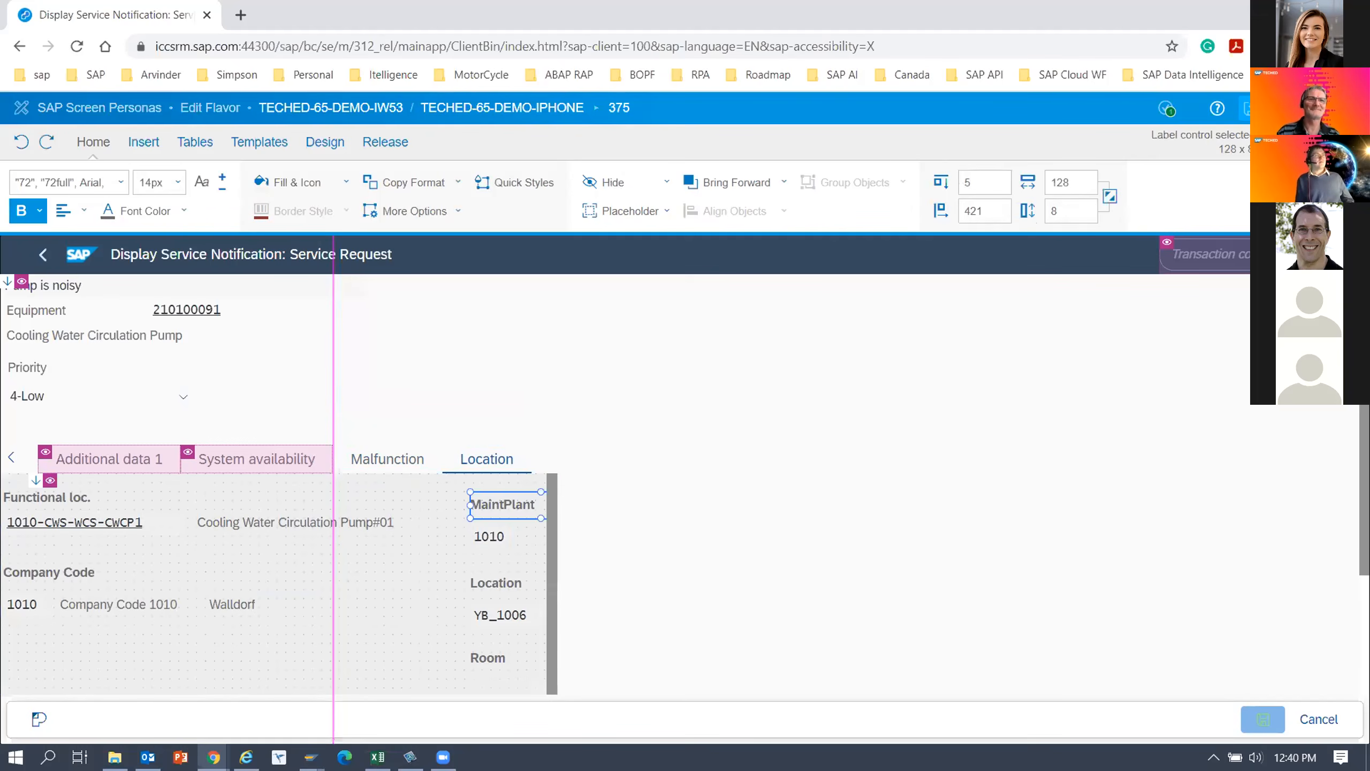
left_click(486, 535, "ctrl")
left_click_drag(498, 512, 19, 641)
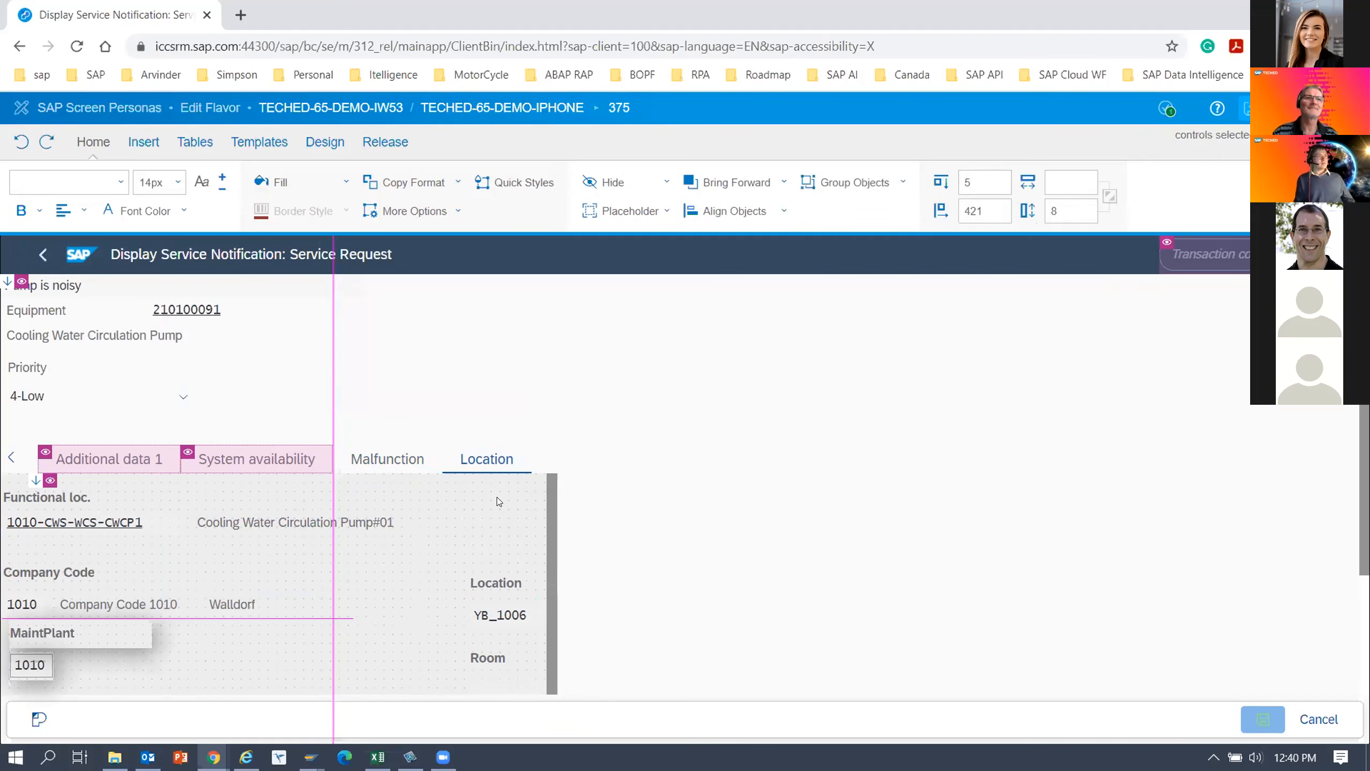
Resize and shift the functional location's description to about 148 pt wide and 146 pt from left, within the guide line.
left_click(214, 530)
left_click_drag(534, 523, 328, 534)
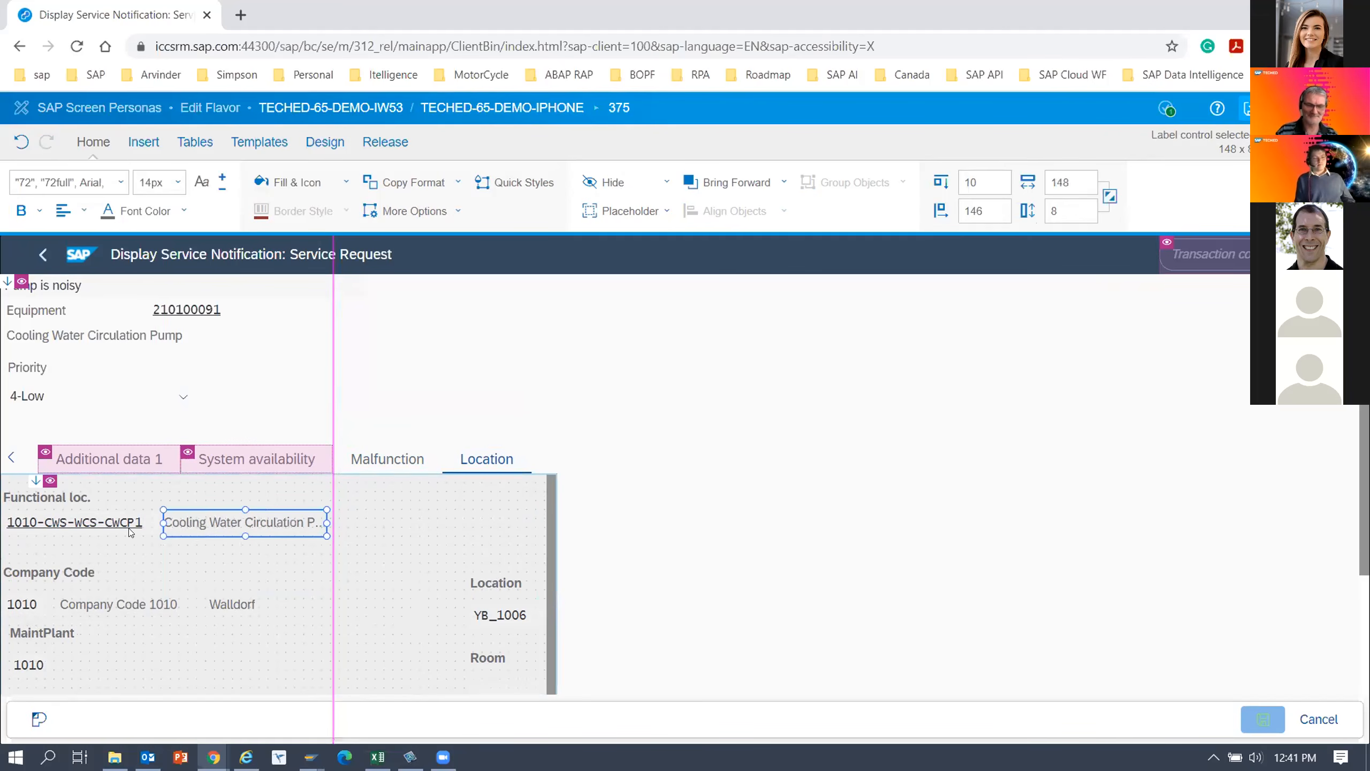
left_click(145, 522)
left_click(182, 523)
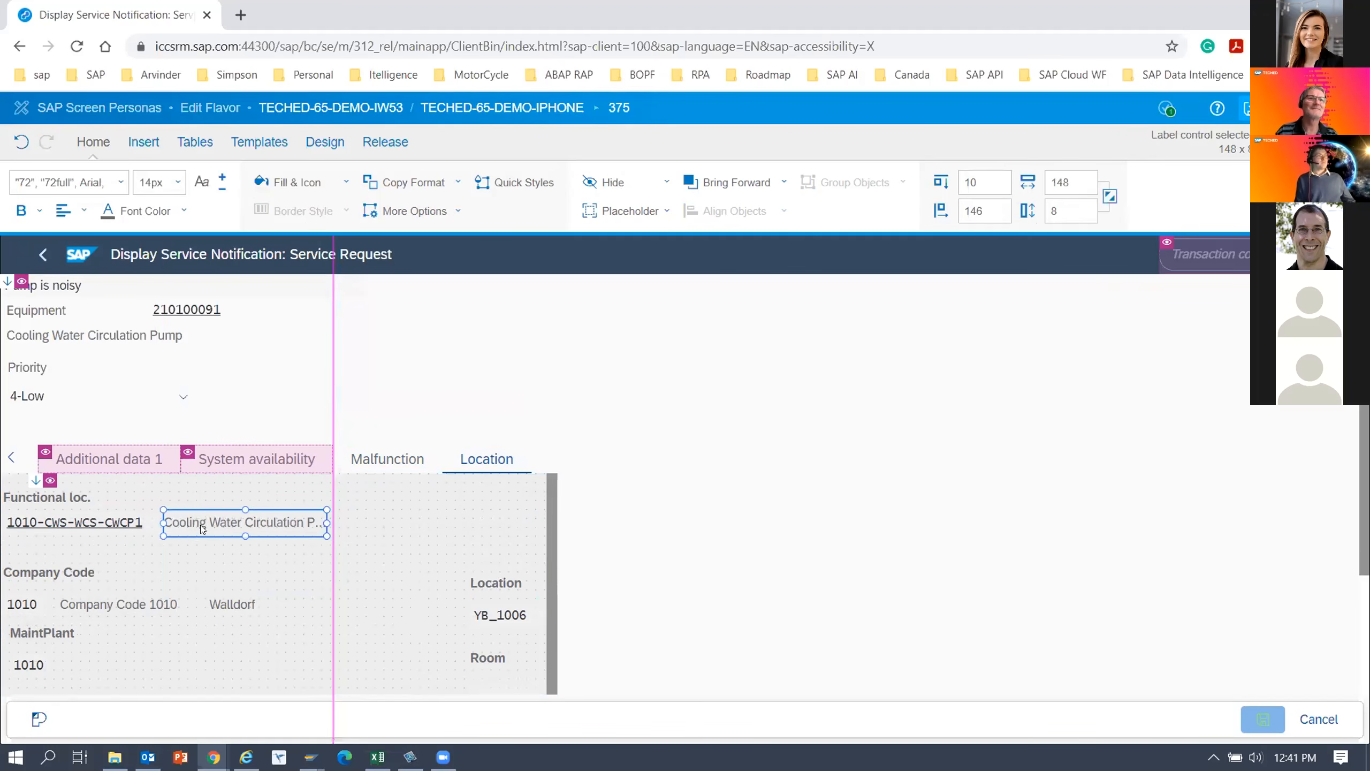
left_click(105, 526)
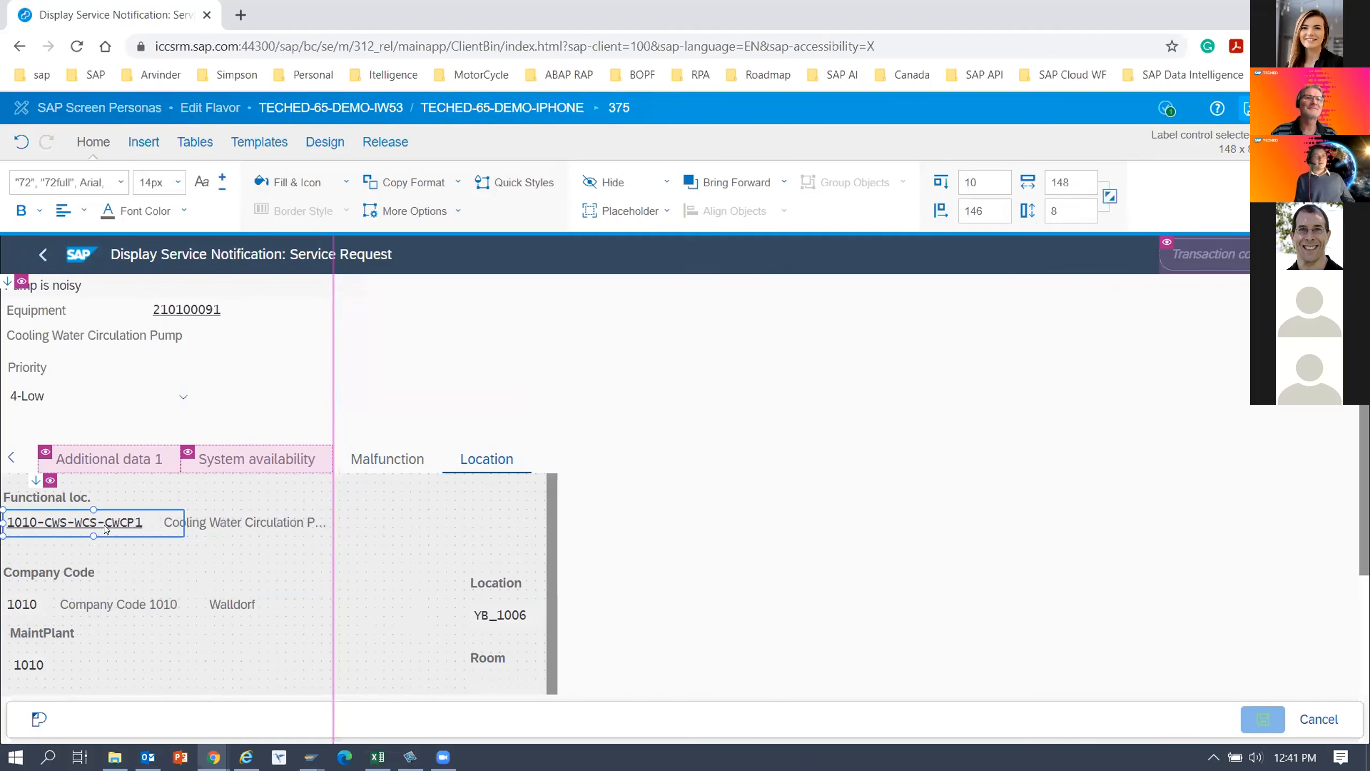
left_click(73, 651)
Move the Location and Room labels with their fields below MaintPlant, about 58 pt from top and 11 pt from left.
left_click(481, 588)
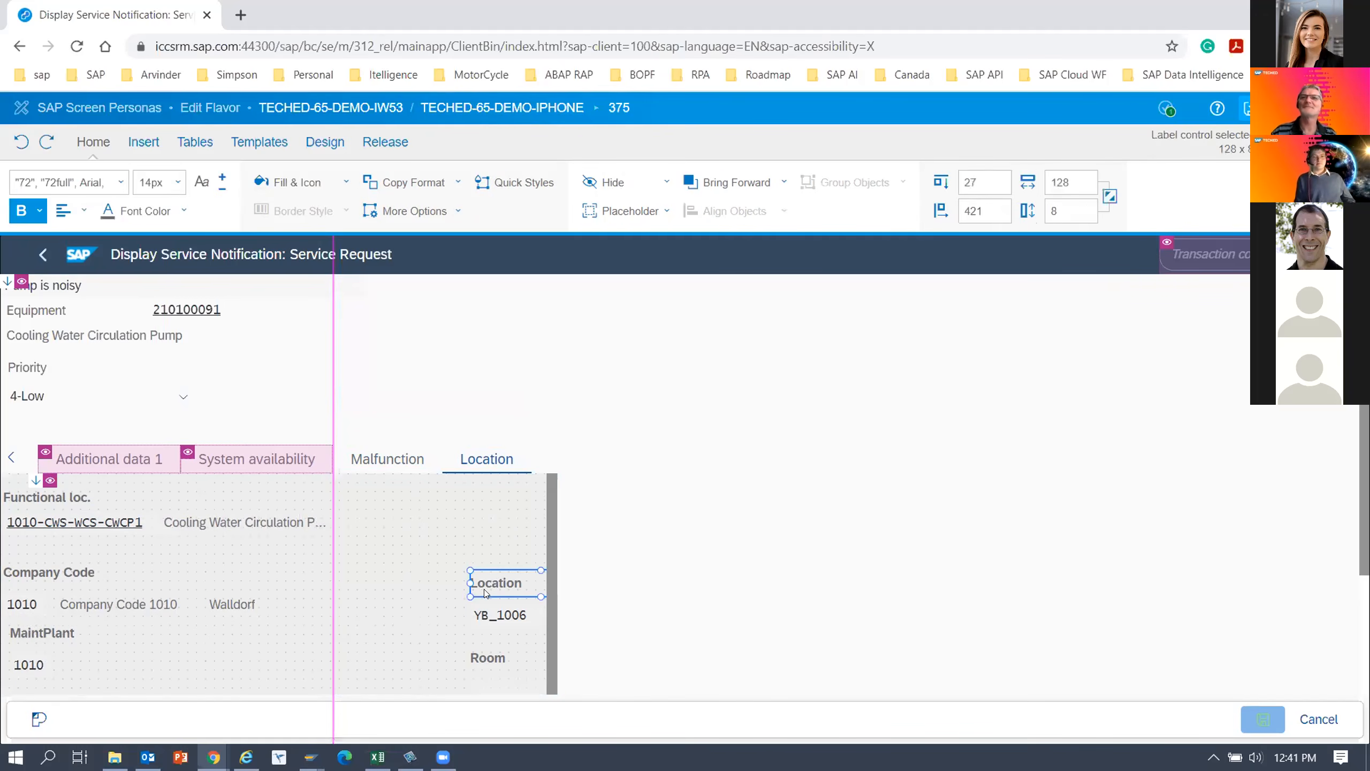
left_click(492, 614, "ctrl")
left_click(491, 657, "ctrl")
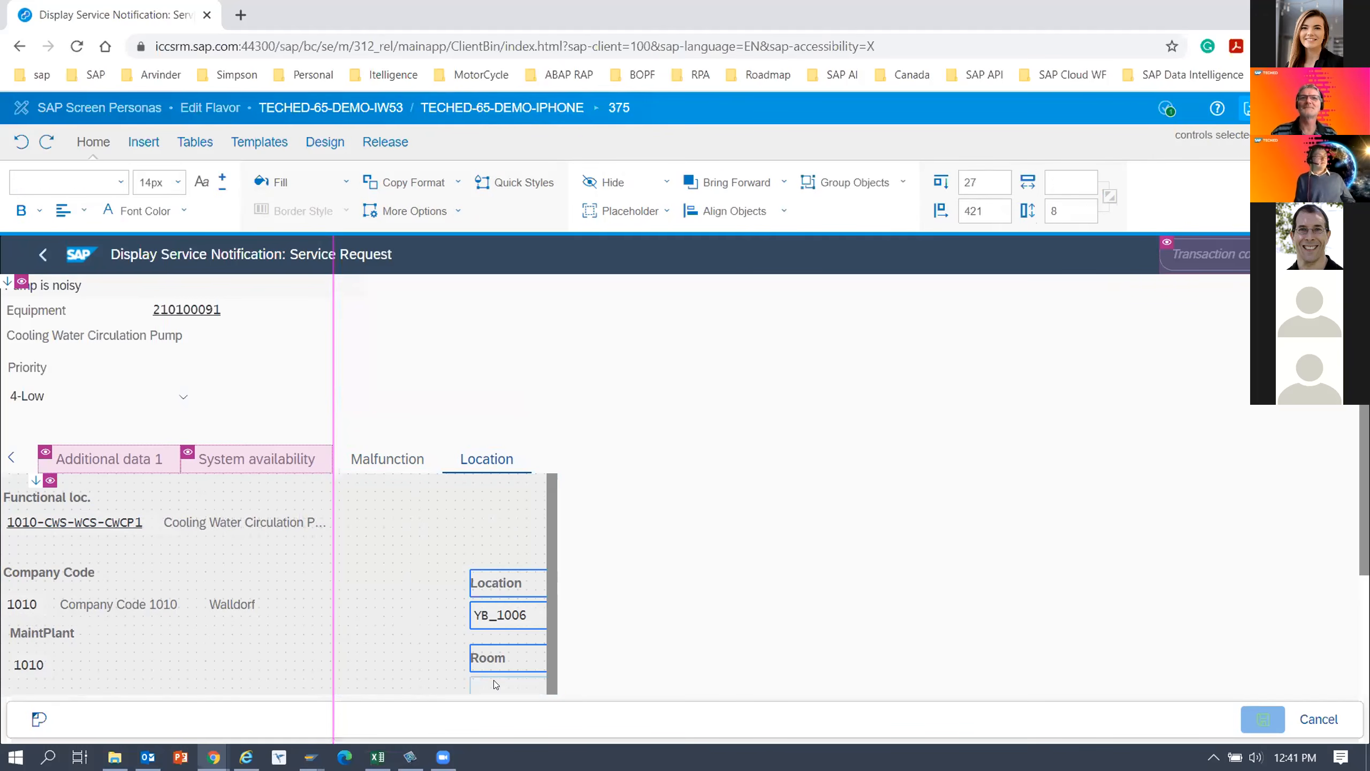
left_click(494, 680, "ctrl")
scroll(691, 462, "down", 2)
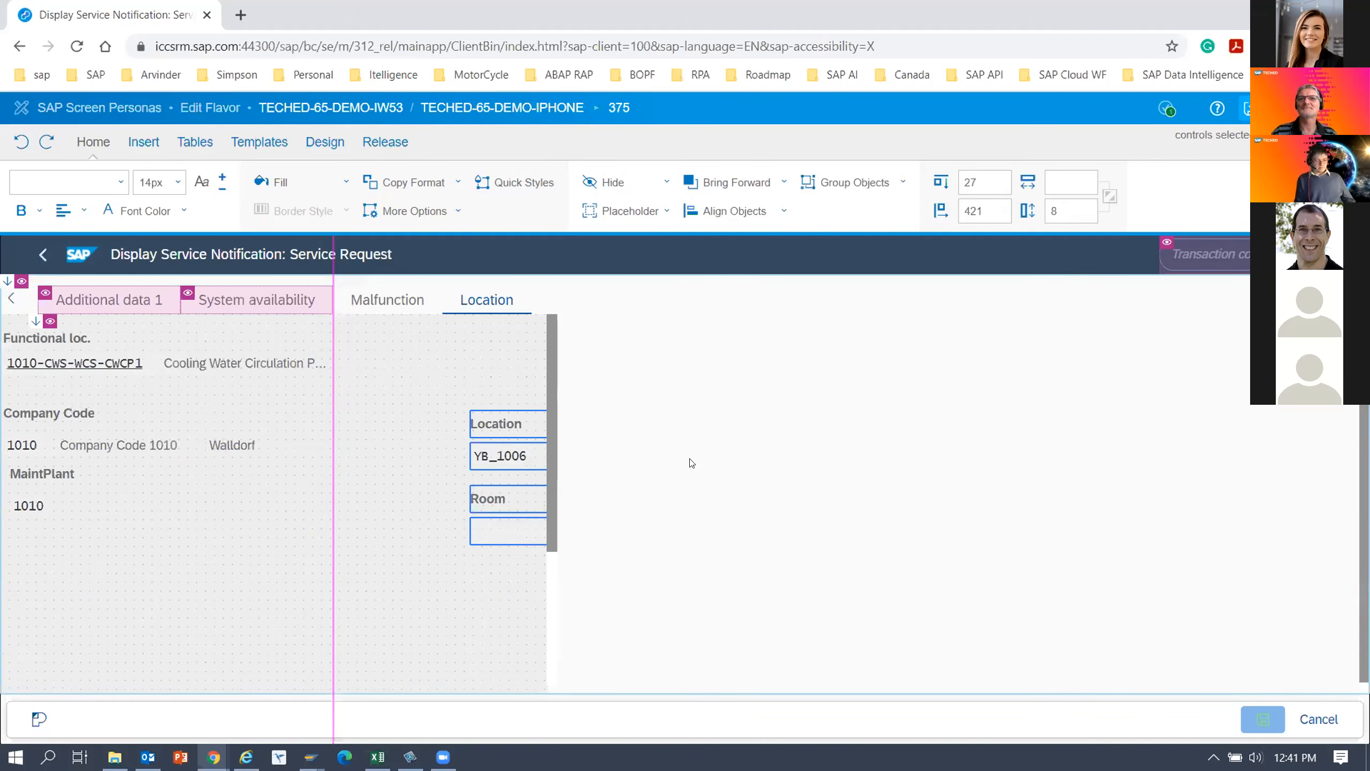
left_click_drag(498, 420, 50, 539)
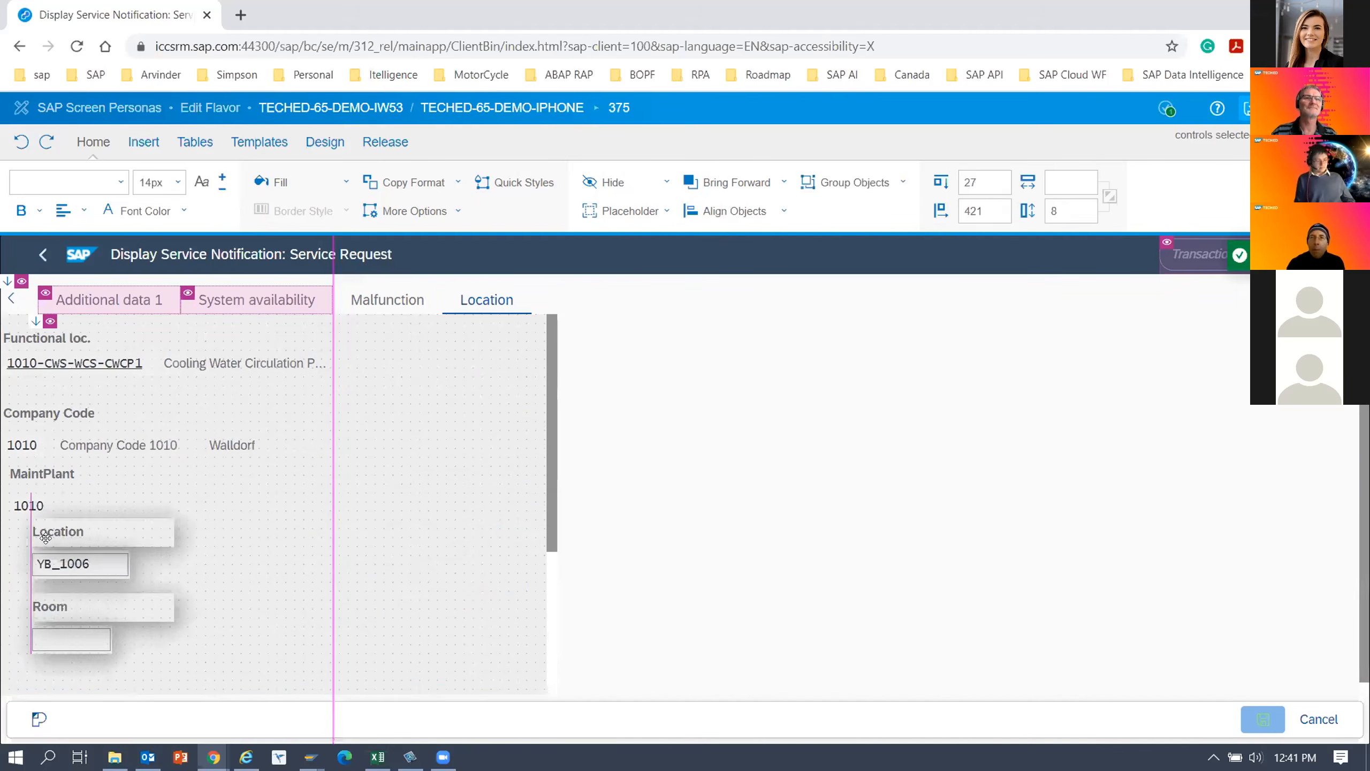
Move the Room label and its field beside Location, with the label about 59 pt from top and 157 pt from left.
left_click(50, 607)
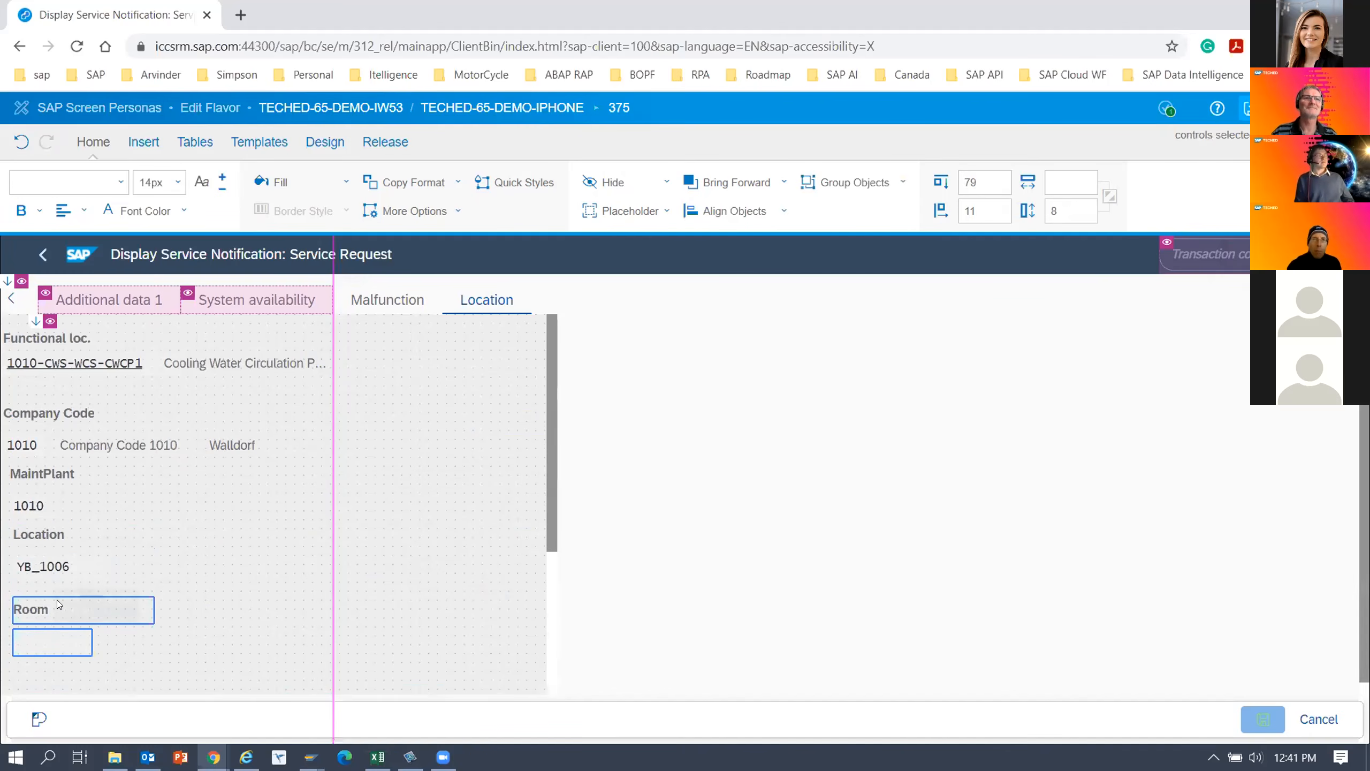
left_click(37, 645, "ctrl")
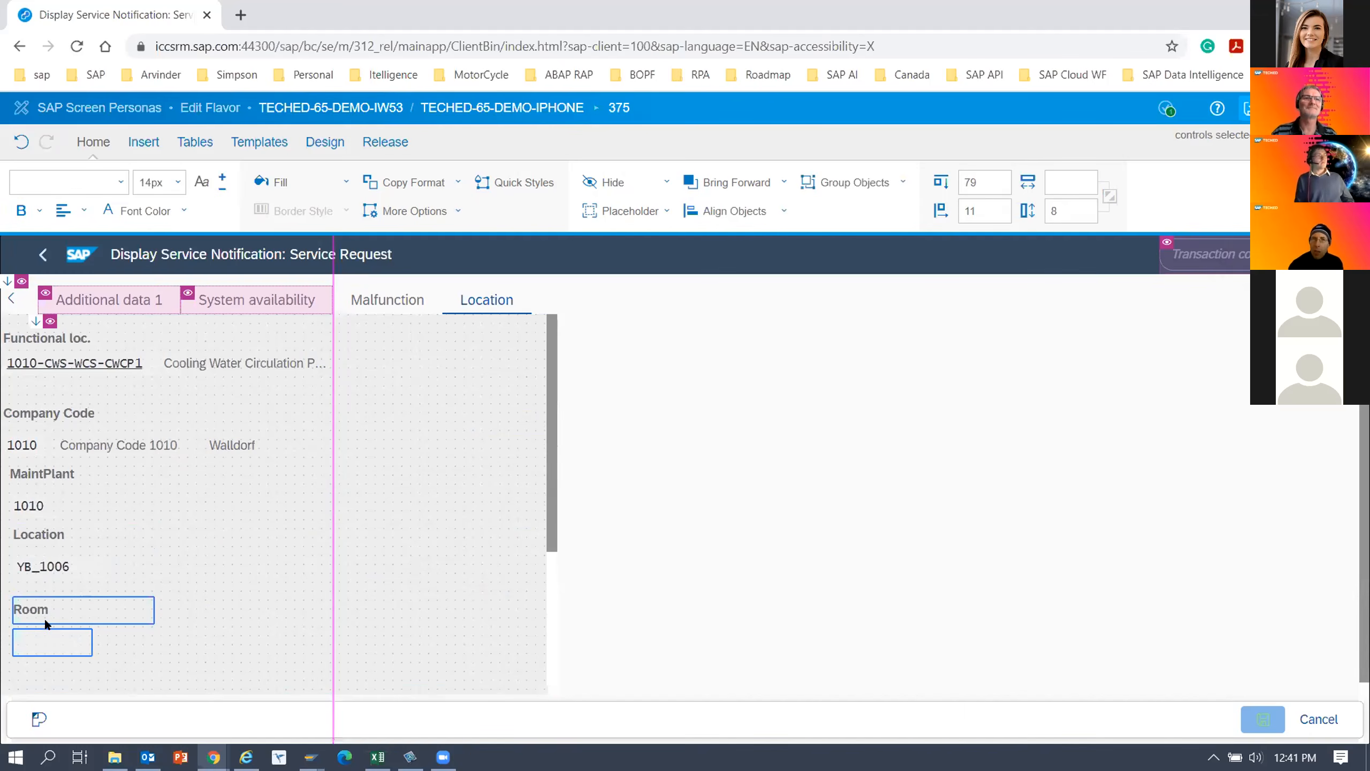
left_click_drag(51, 607, 212, 522)
left_click(49, 535)
left_click(210, 547)
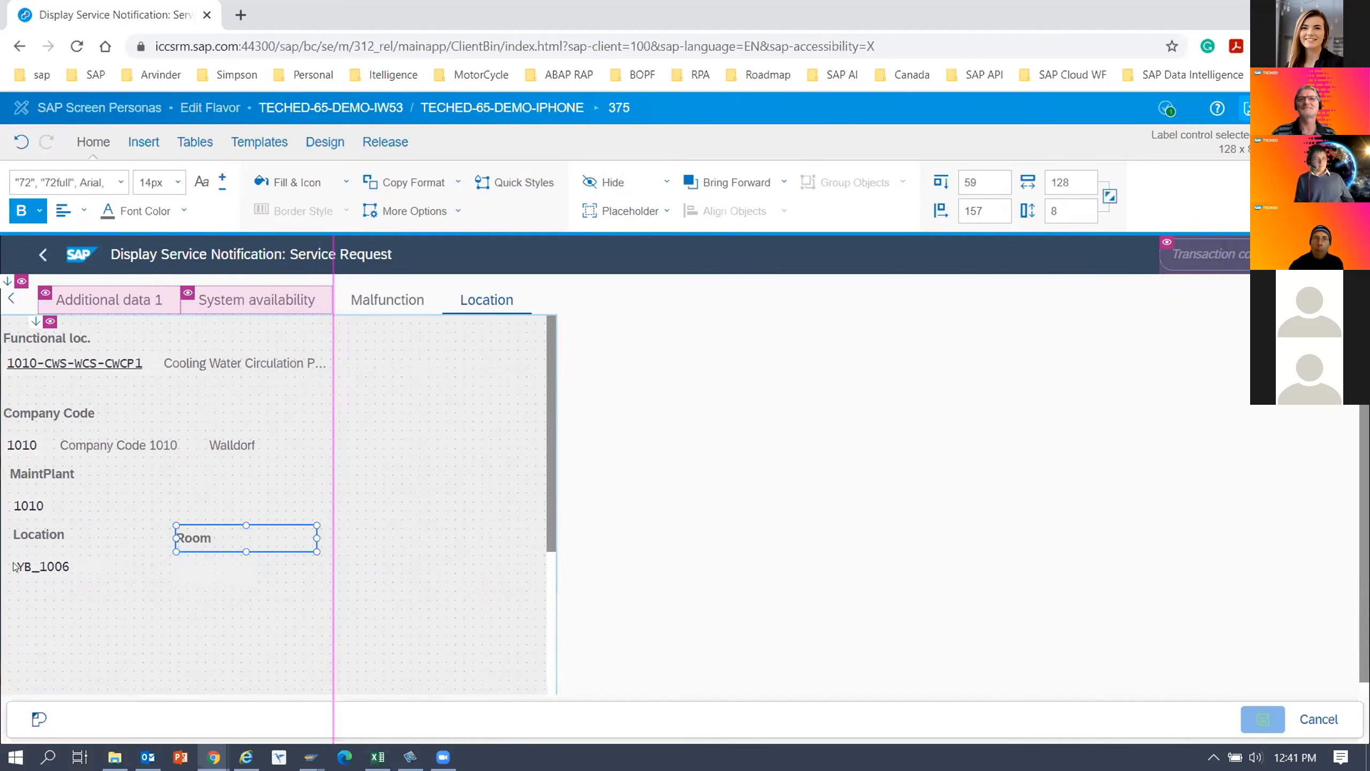
left_click(104, 601)
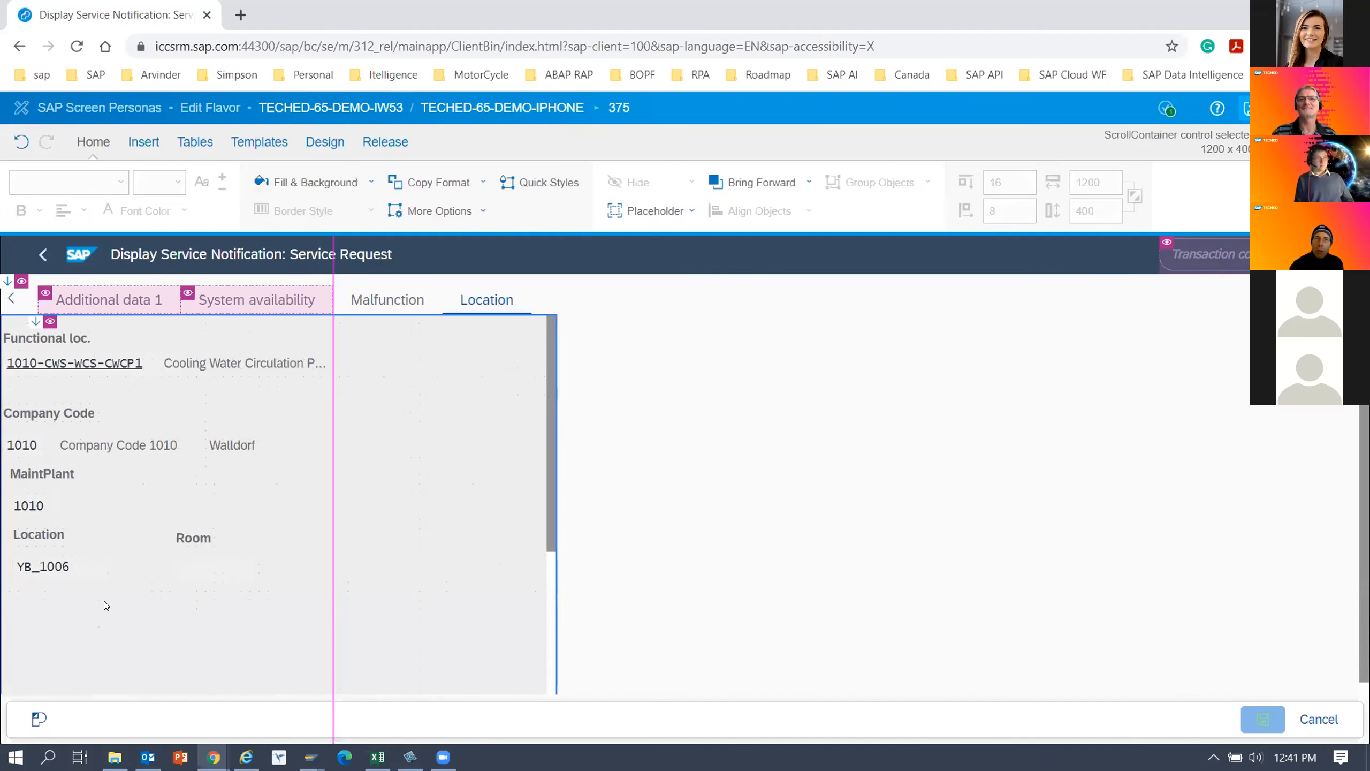
Save the flavor and decline the incoming group chat call.
left_click(257, 366)
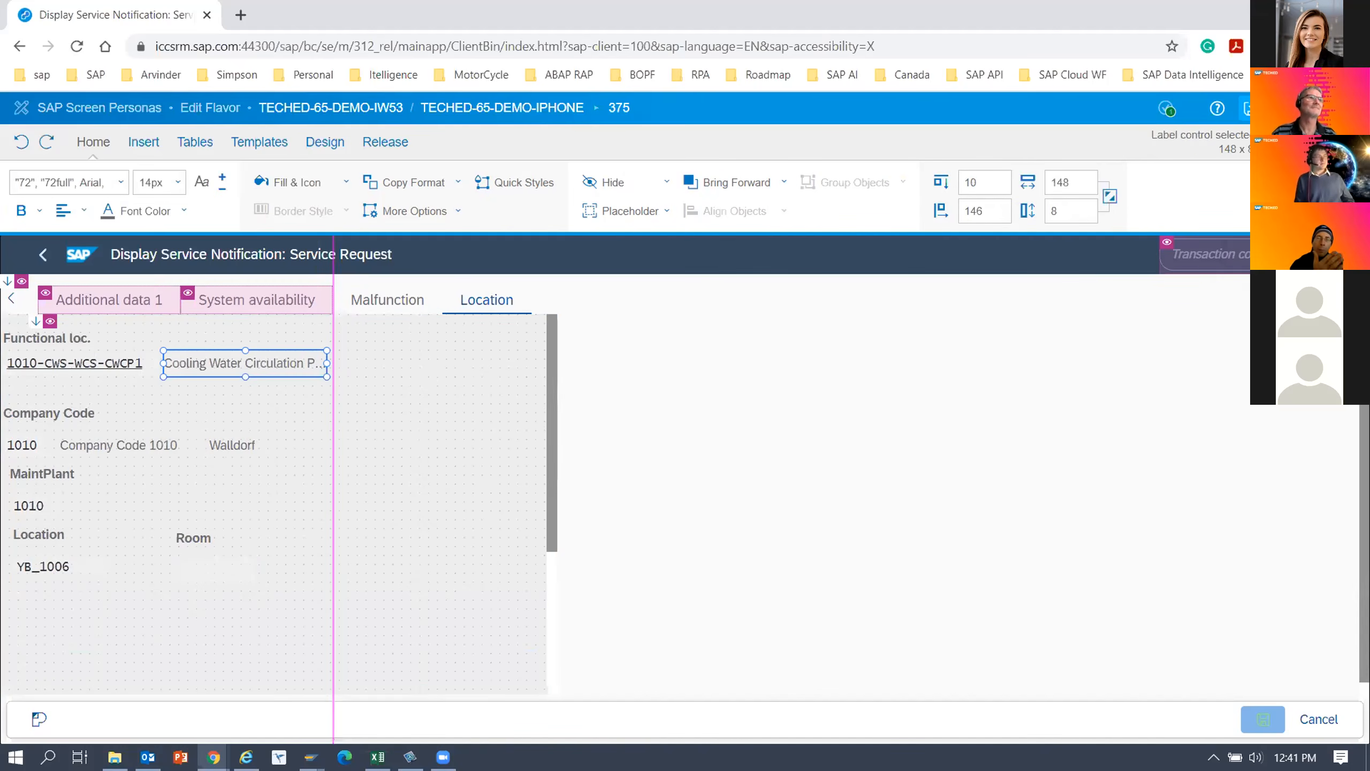
left_click(1250, 108)
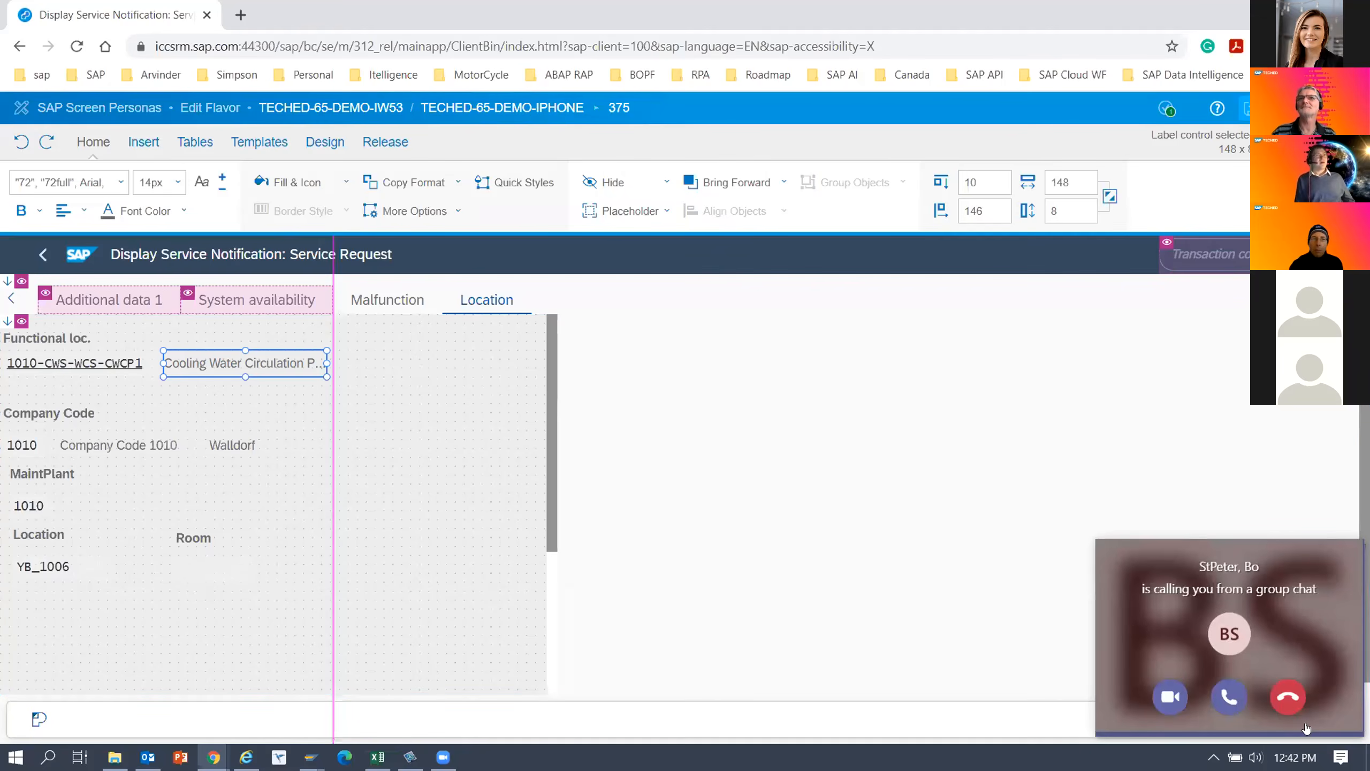
left_click(1288, 706)
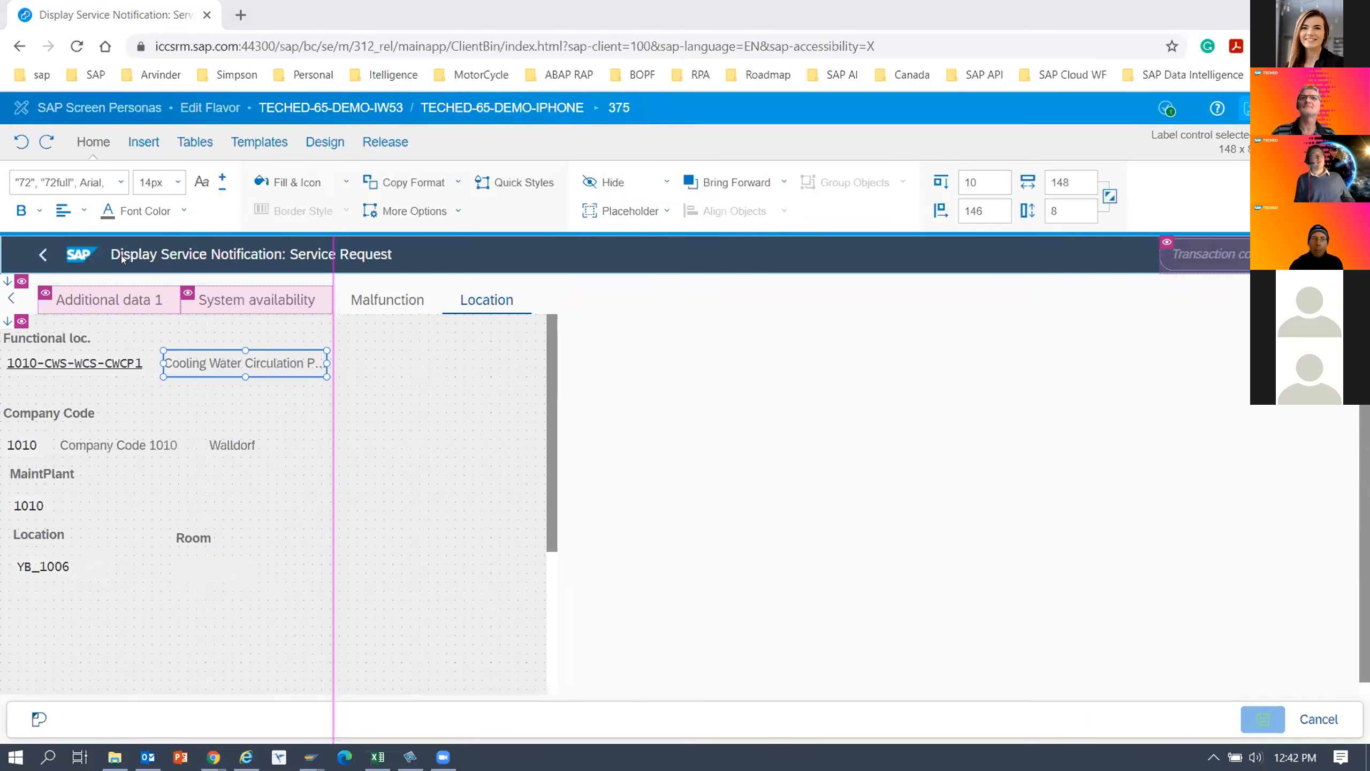
Fill the notification screen's user area background with the dark blue colour sampled from the header bar.
left_click(721, 349)
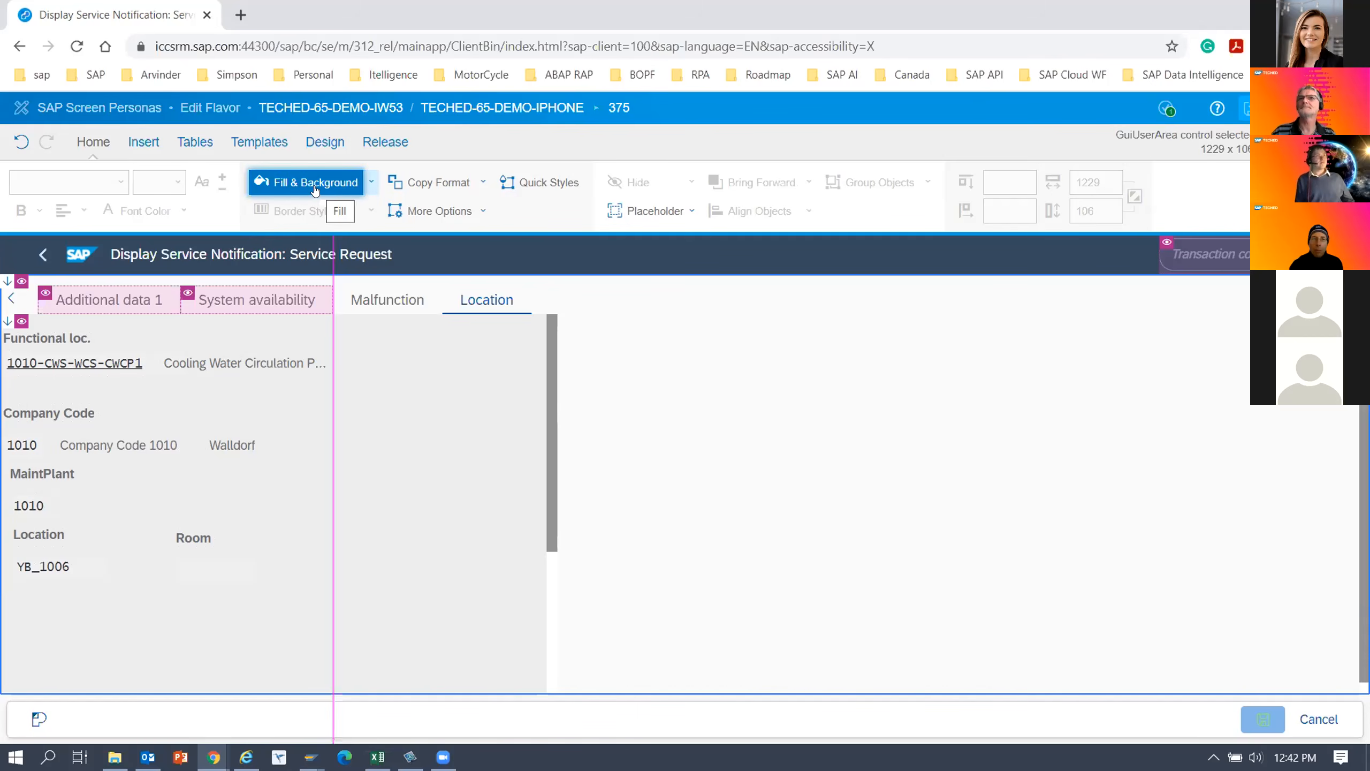
left_click(371, 183)
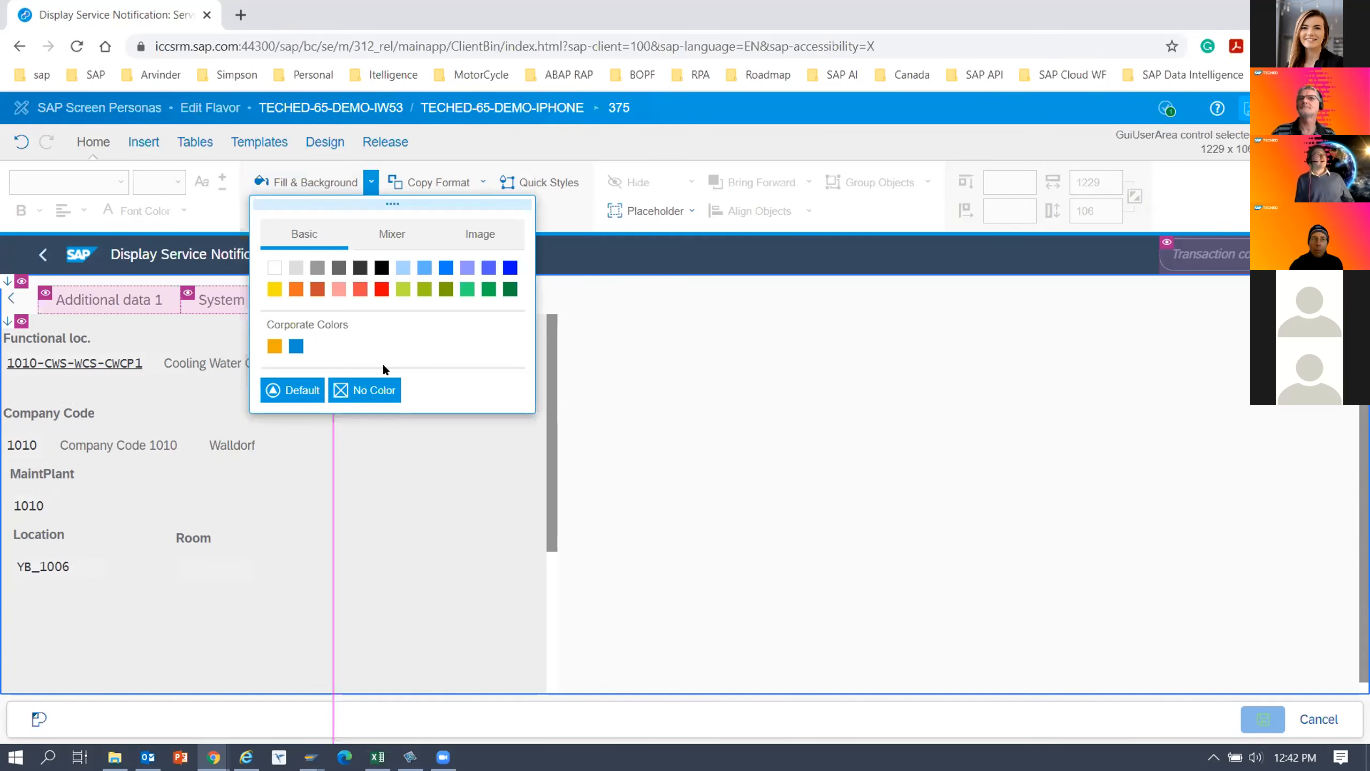
left_click(382, 228)
left_click_drag(437, 347, 395, 347)
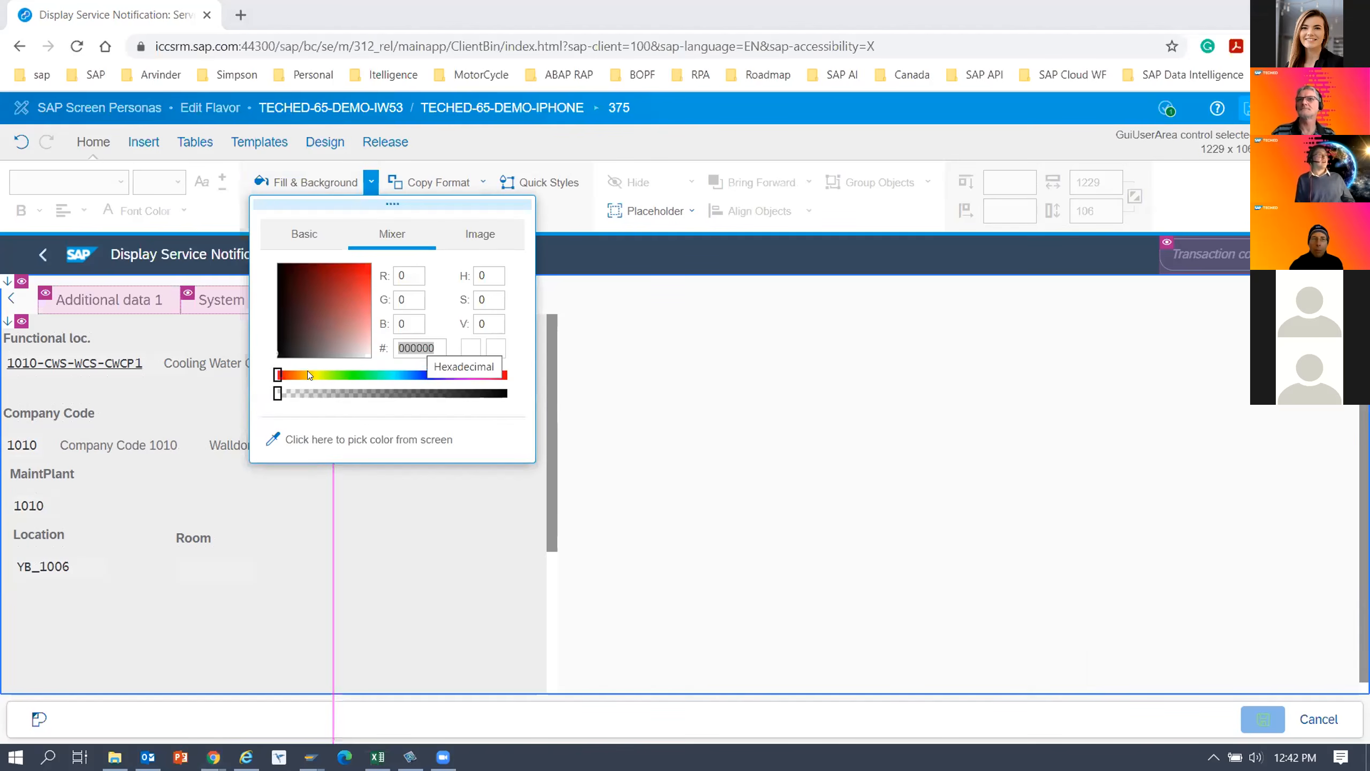
left_click(338, 441)
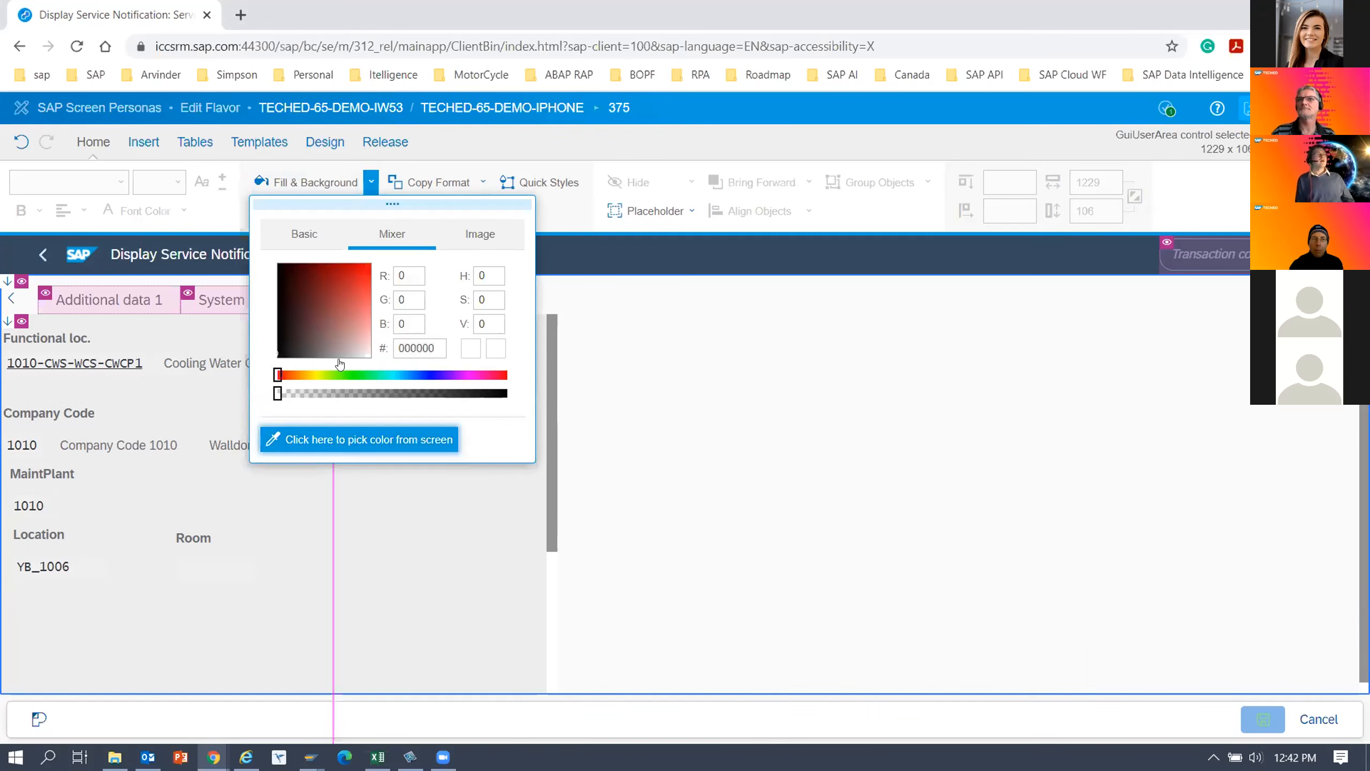
left_click(320, 323)
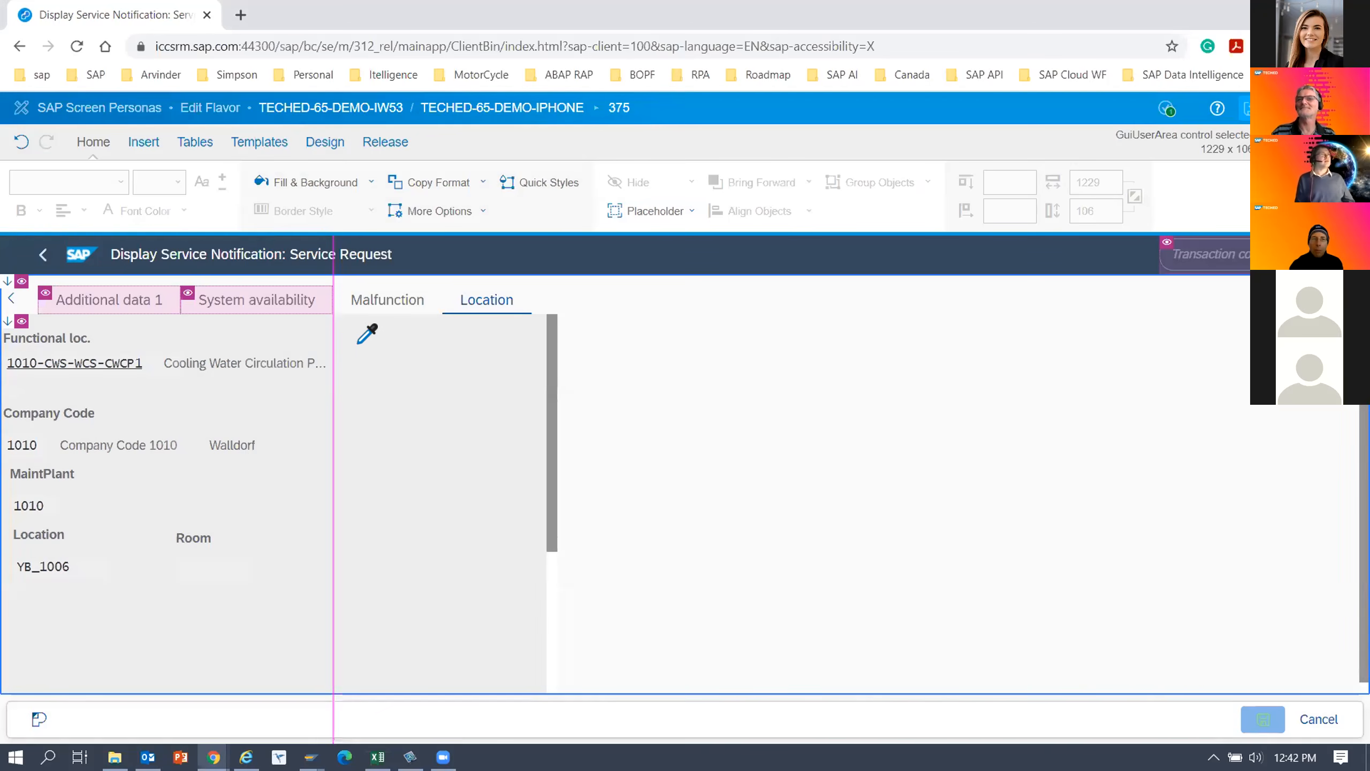
left_click(467, 256)
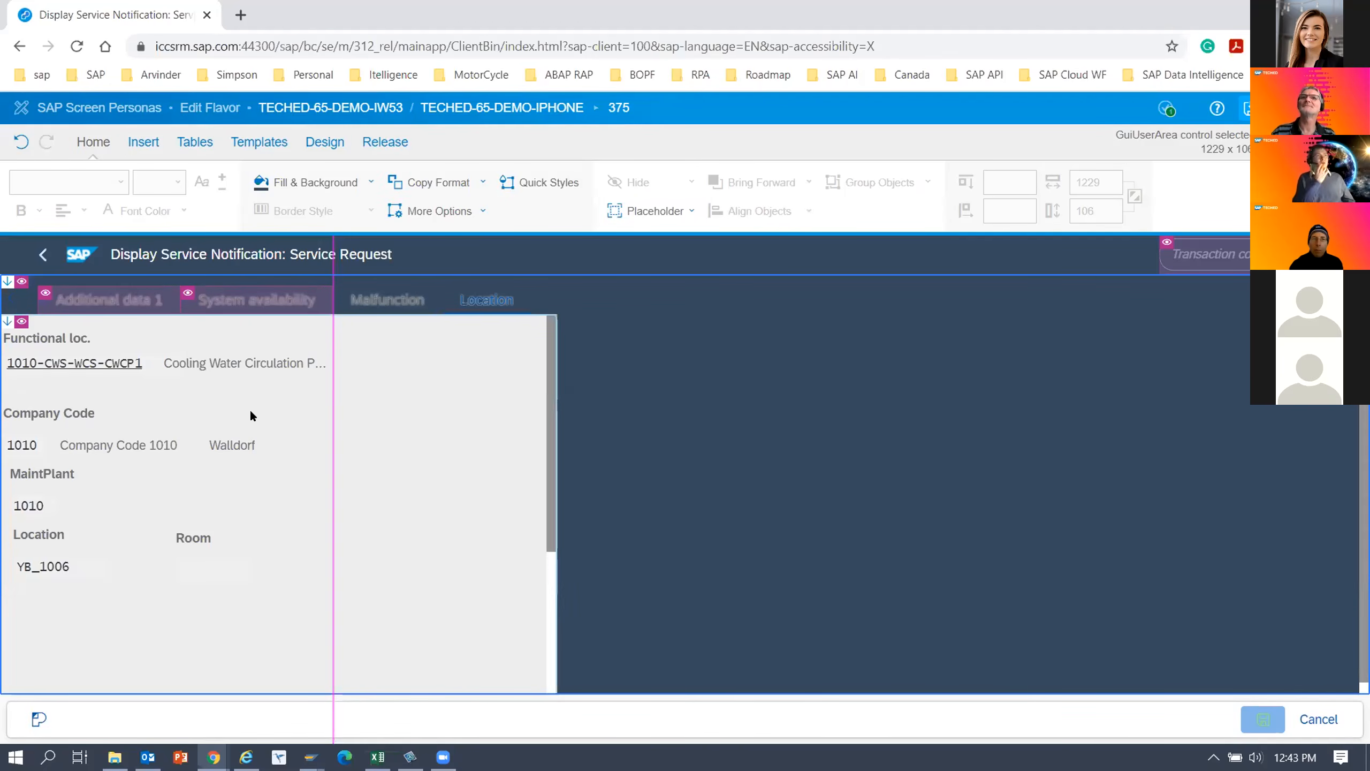
Set the font colour of the Malfunction and Location tabs to white.
left_click(127, 301)
left_click(381, 304)
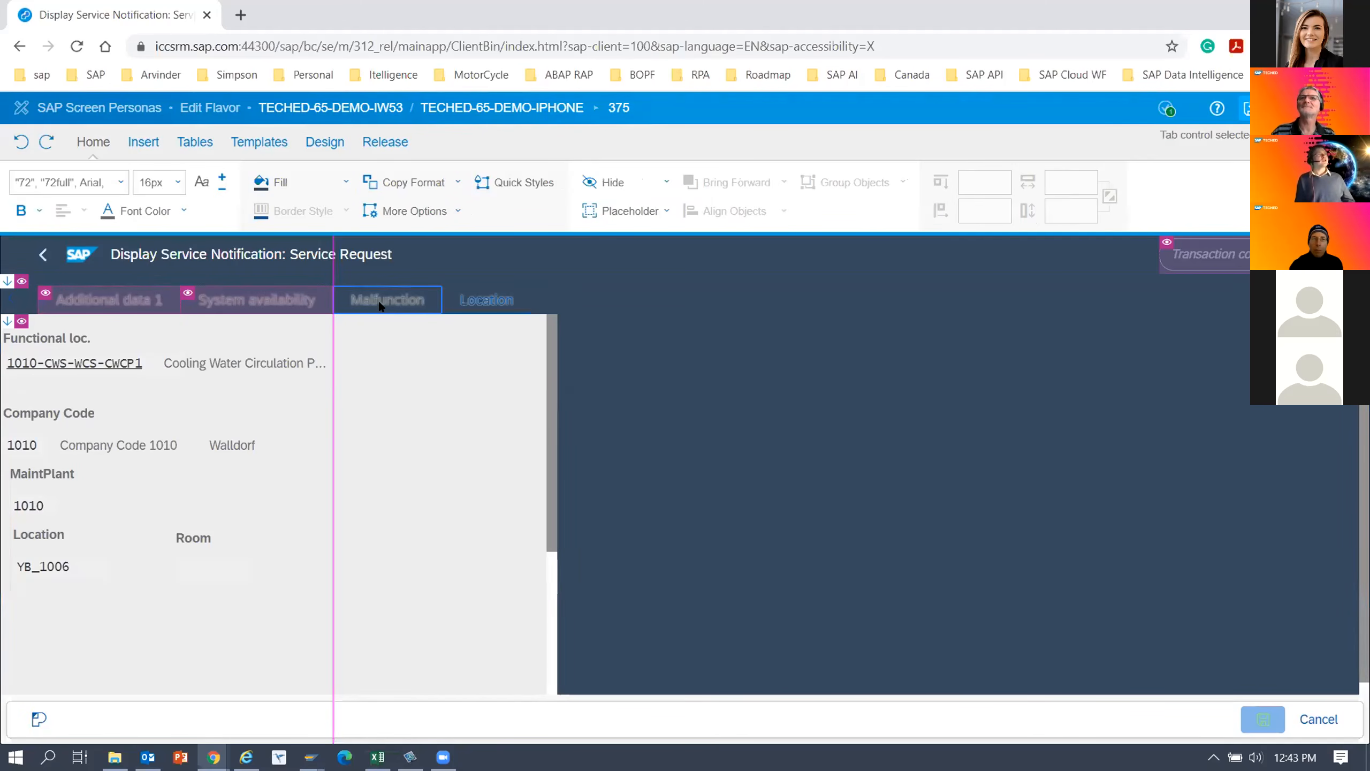
left_click(502, 300, "ctrl")
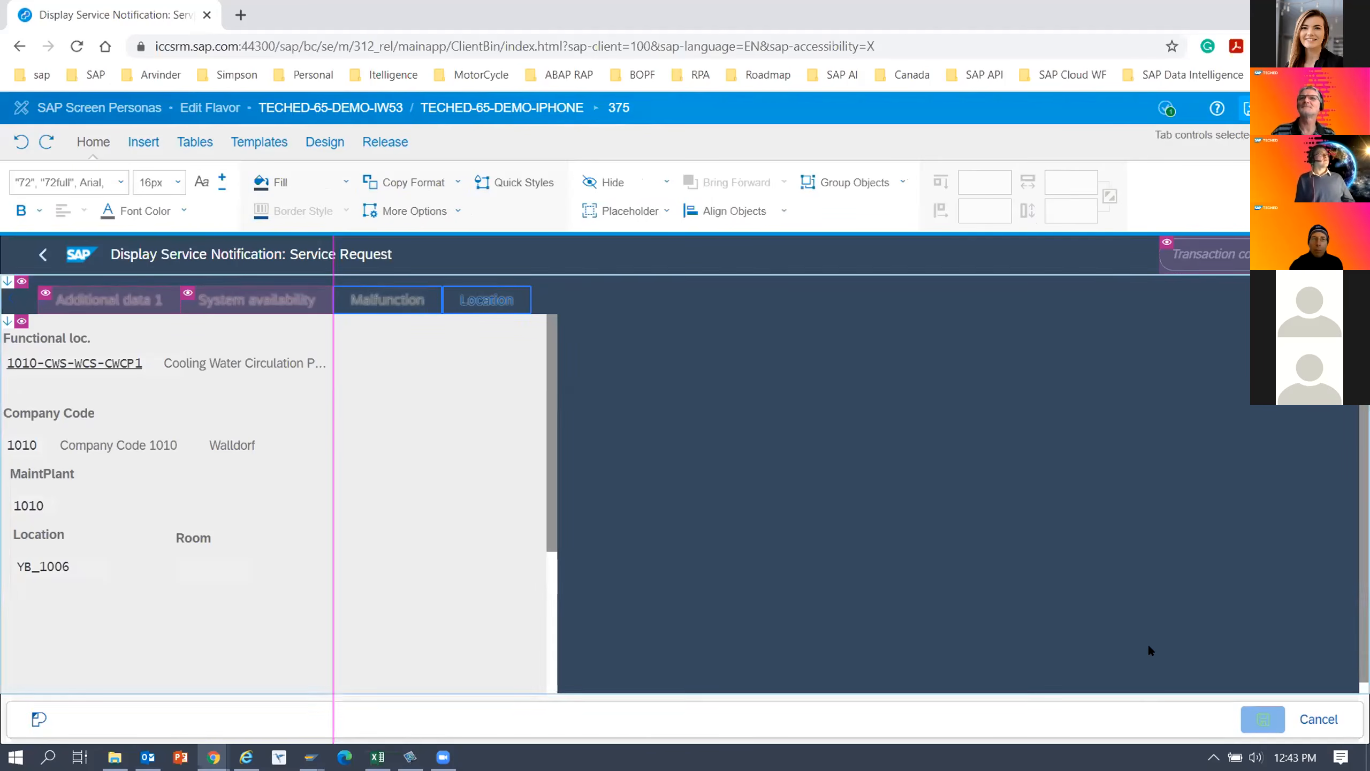
left_click(155, 213)
left_click(183, 211)
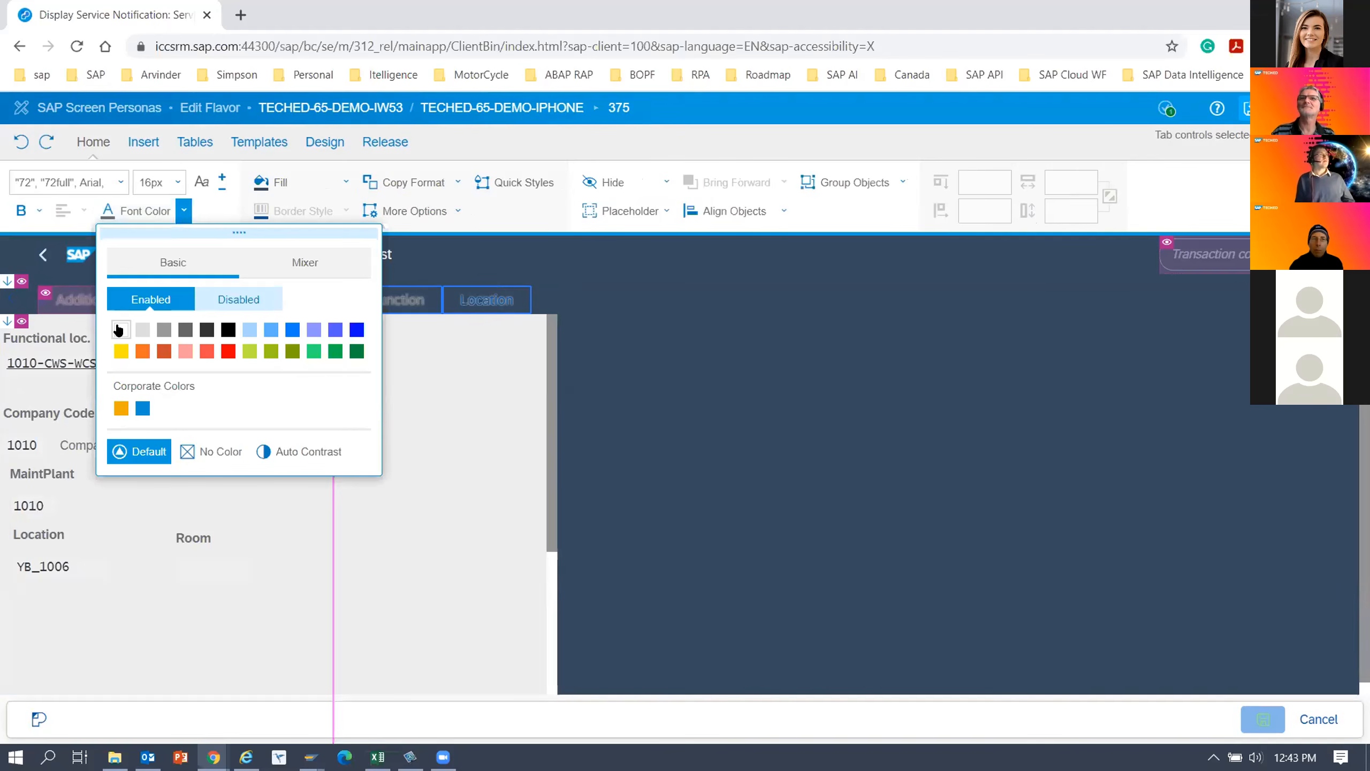
left_click(118, 330)
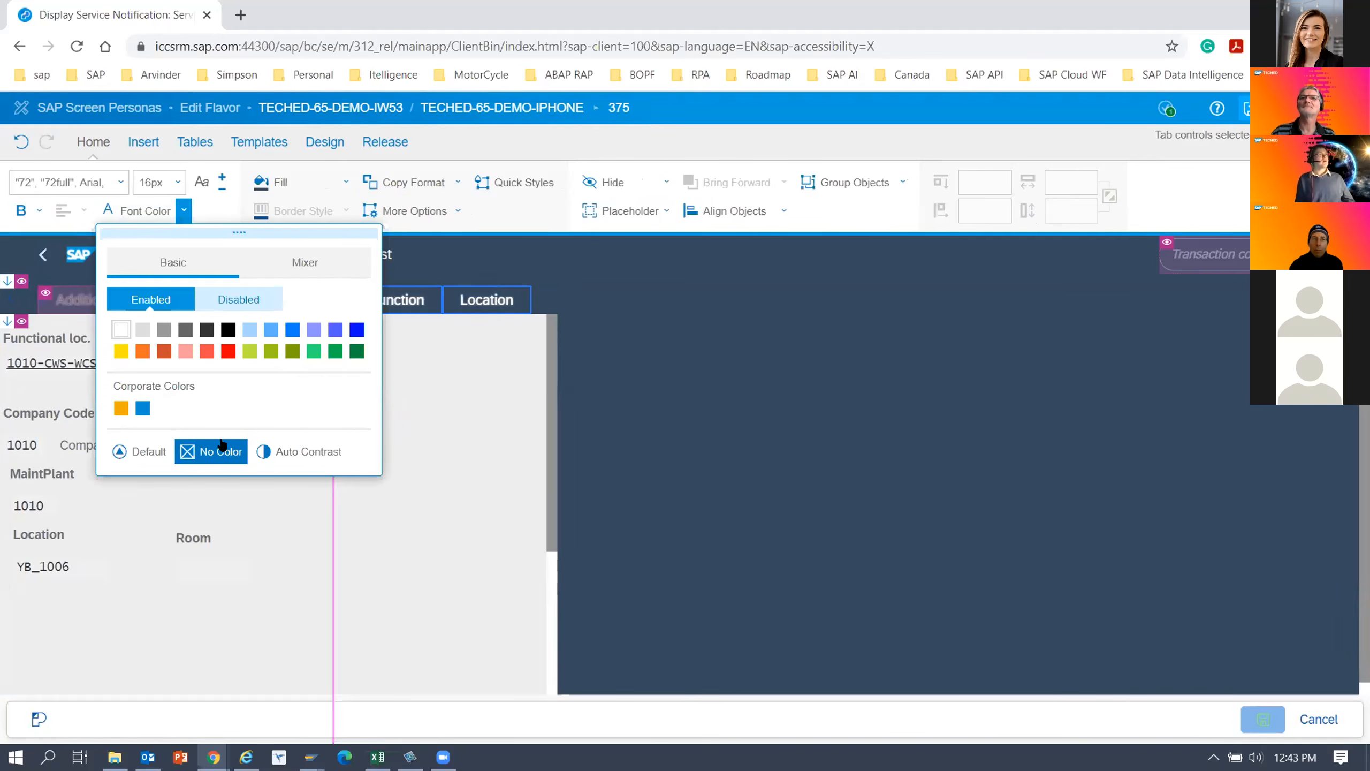
left_click(485, 554)
Change the Details tab's font colour to white.
left_click(14, 306)
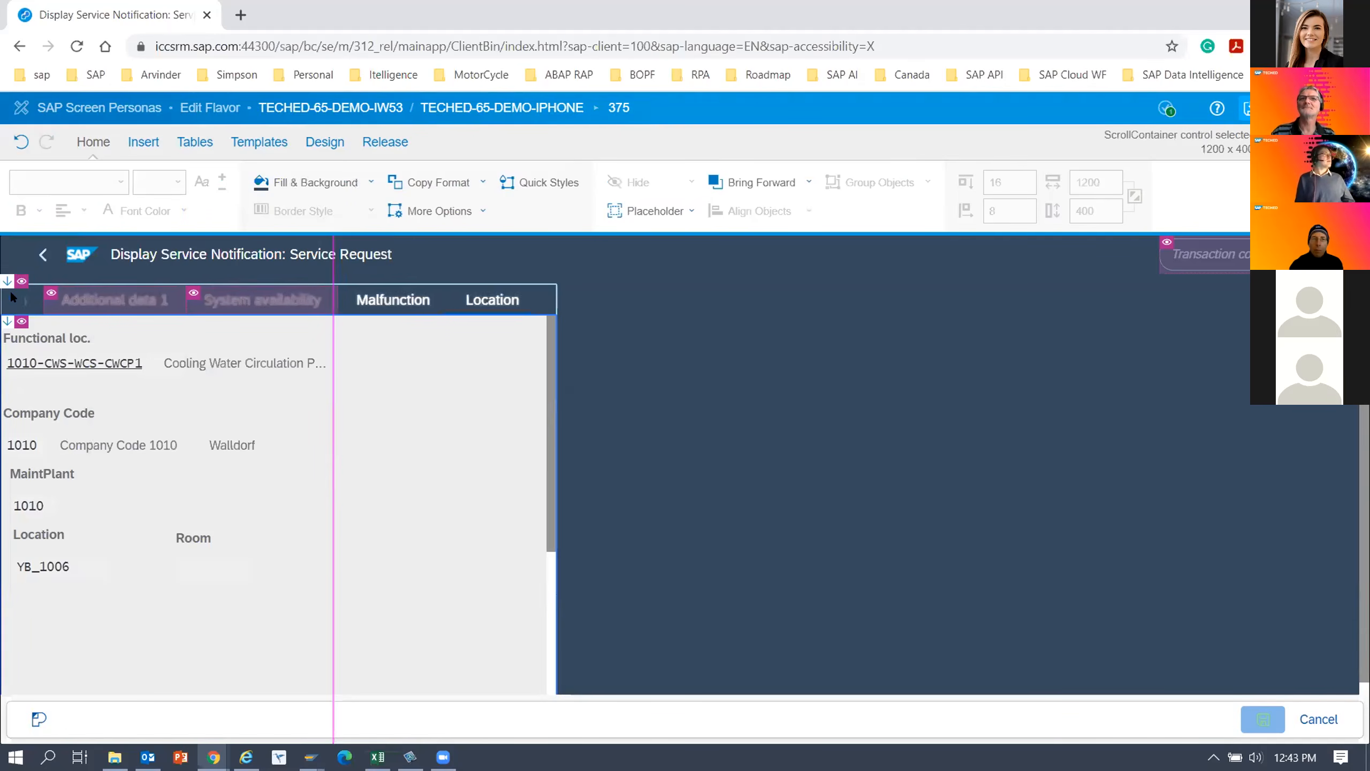
left_click(53, 302)
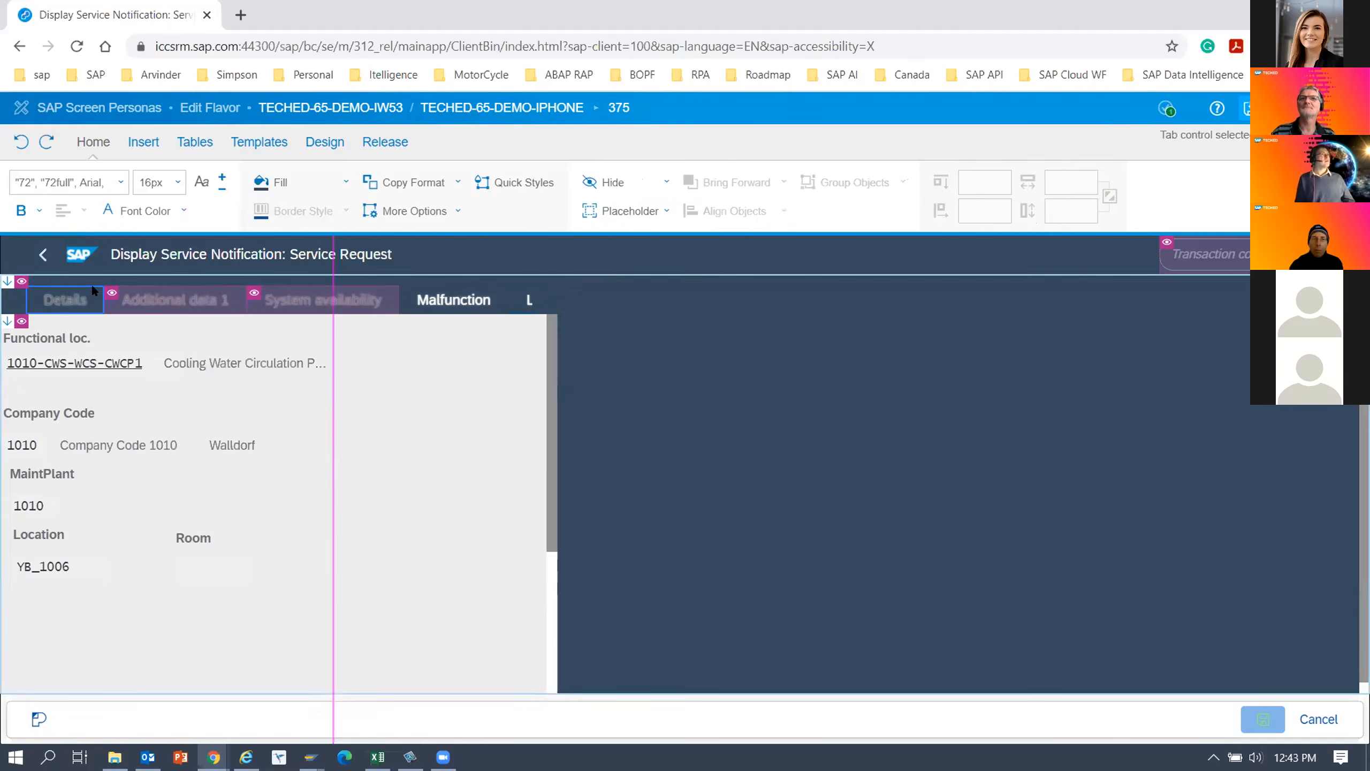
left_click(183, 211)
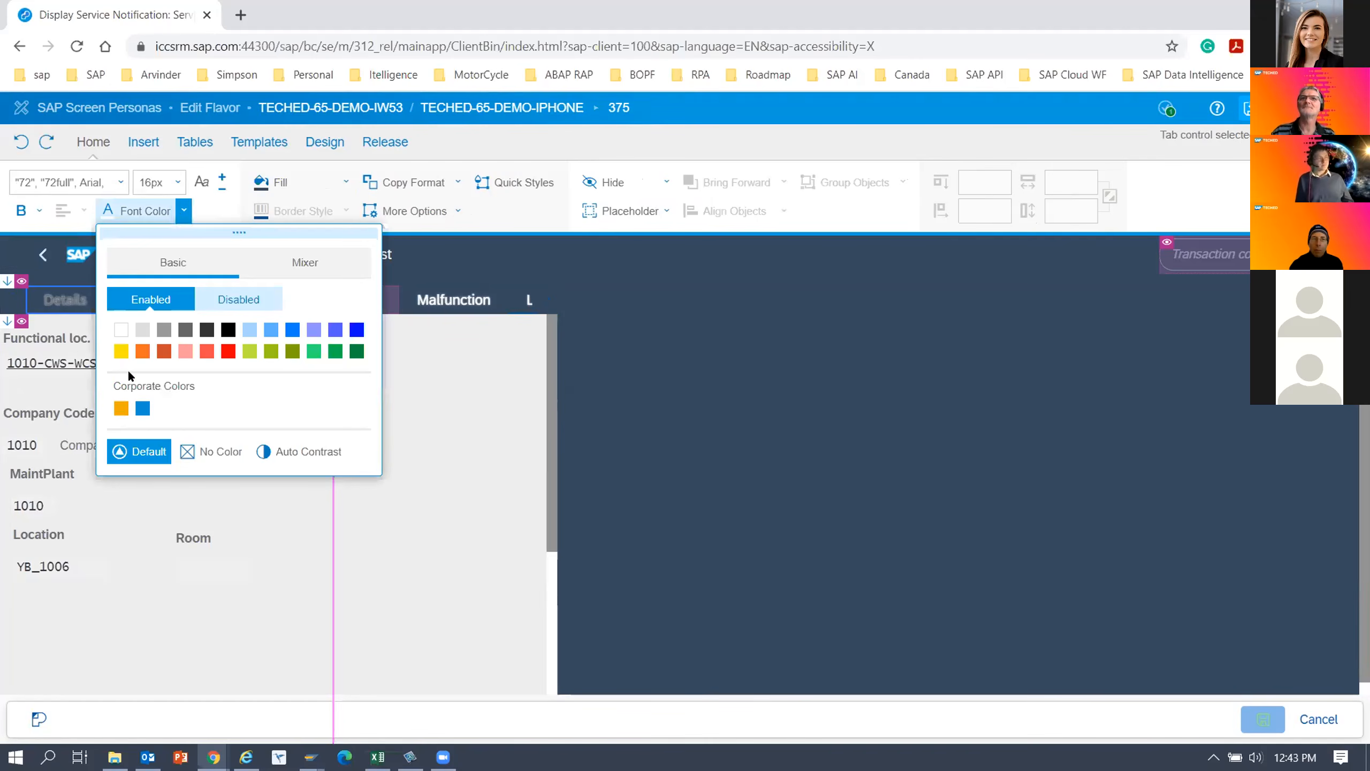
left_click(470, 438)
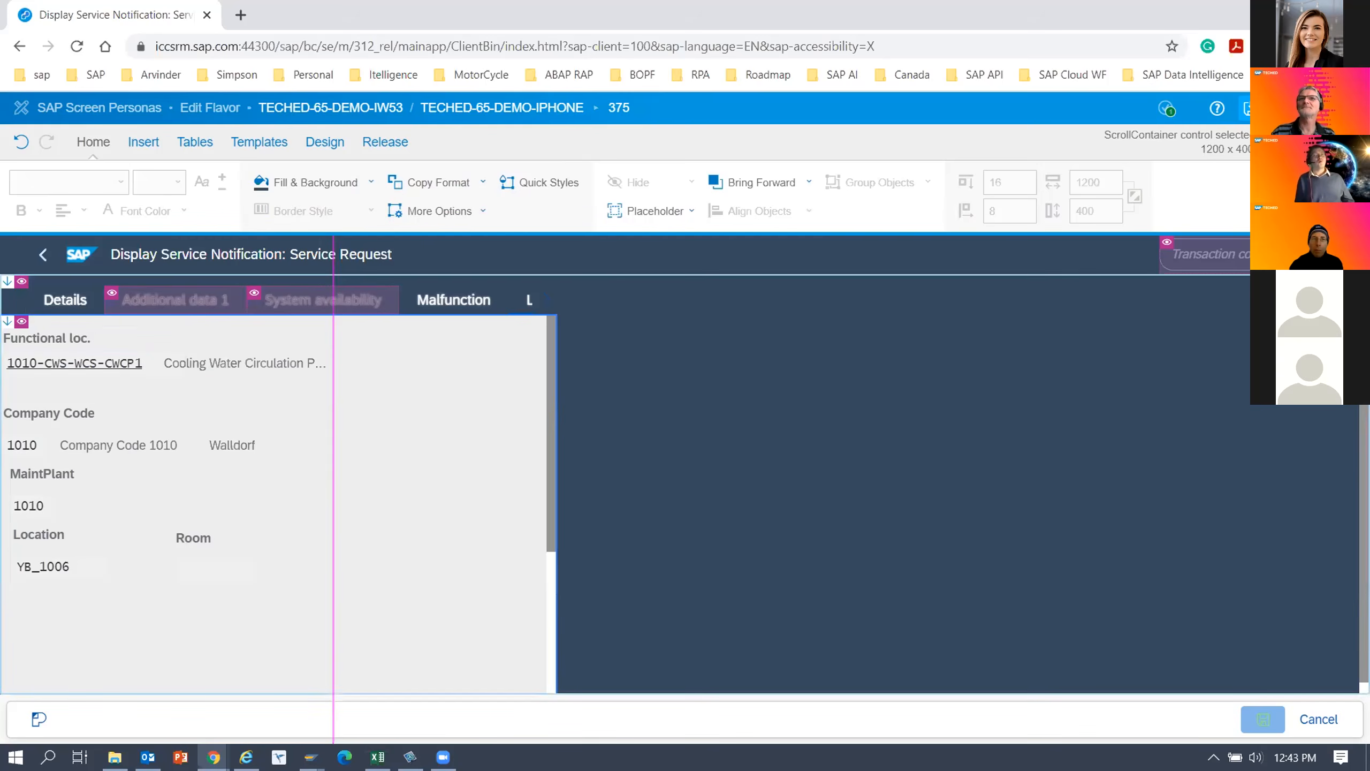
Try to set all the header labels and fields from Notification to Priority to a white font at once, and undo the colour change.
scroll(682, 484, "up", 3)
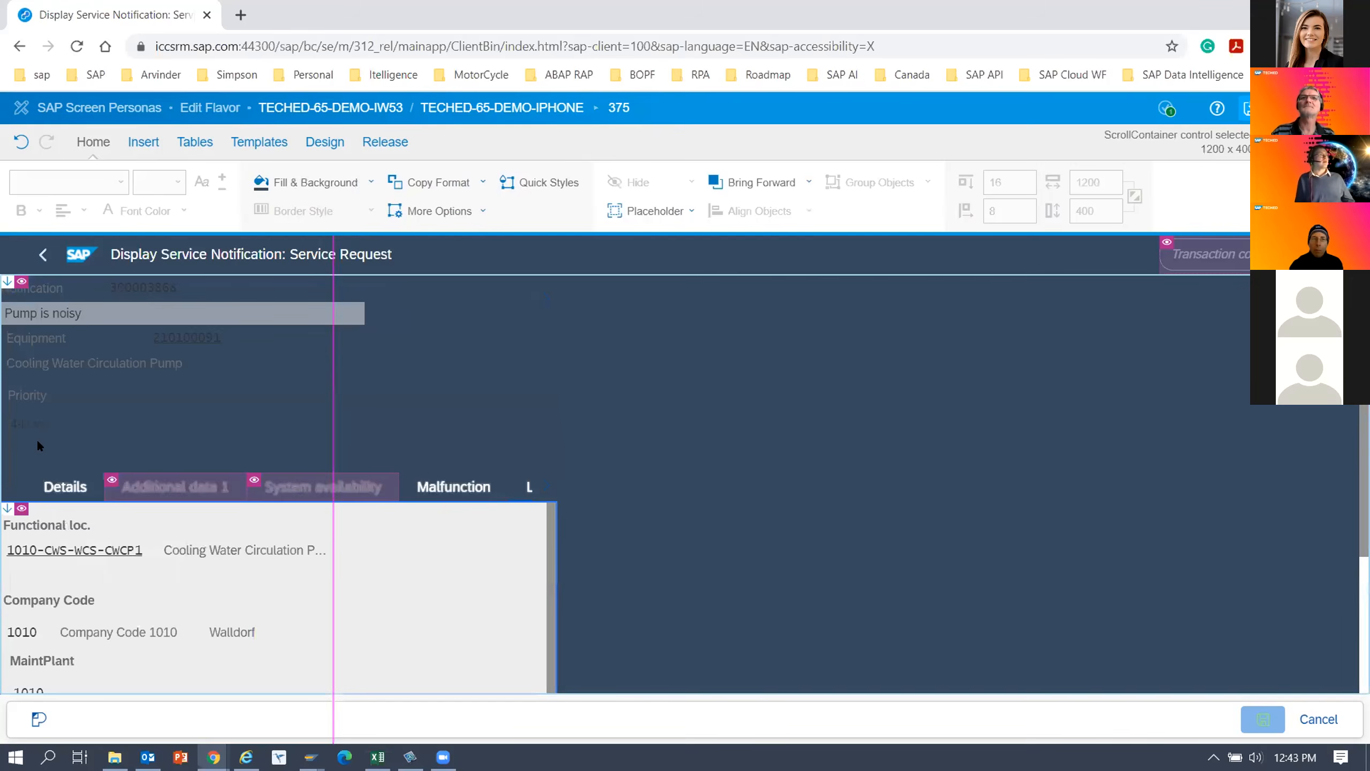
left_click(34, 287)
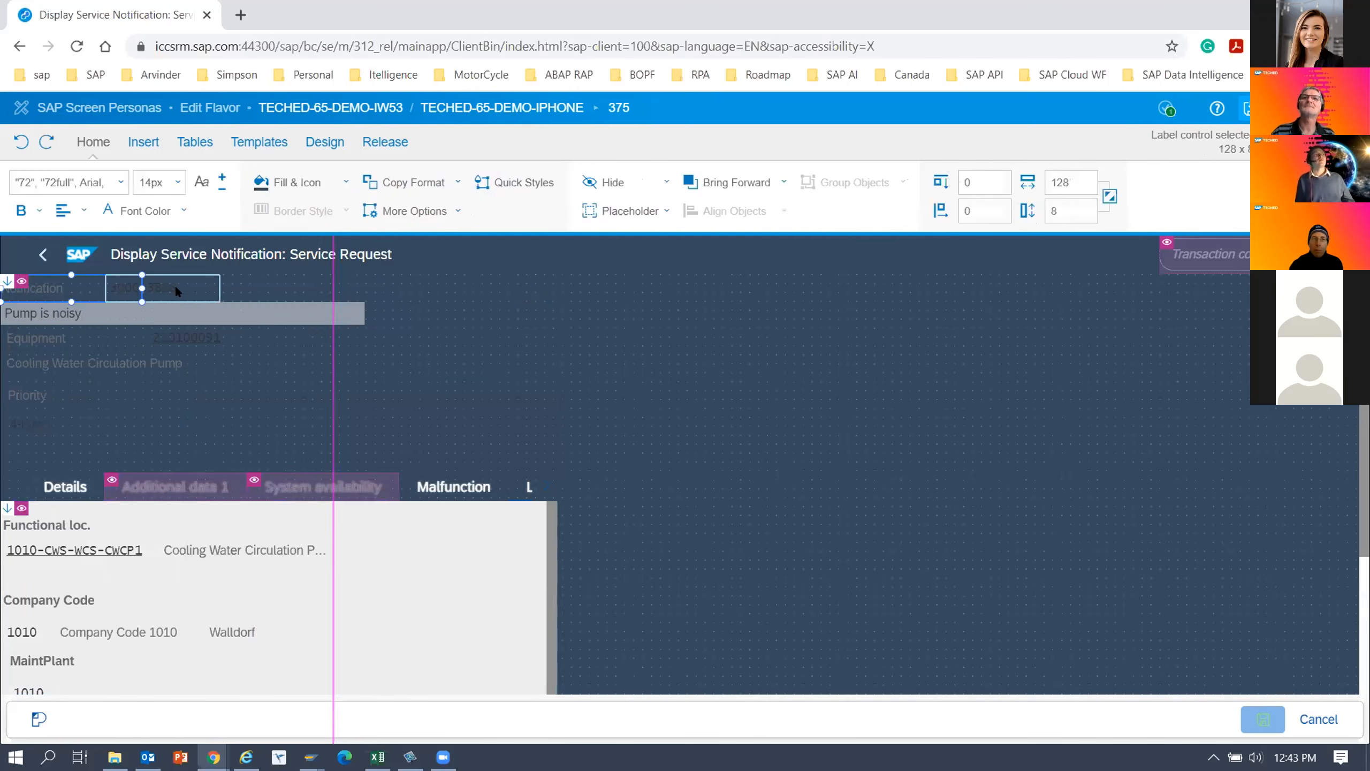
left_click(175, 285, "ctrl")
left_click(73, 312, "ctrl")
left_click(49, 341, "ctrl")
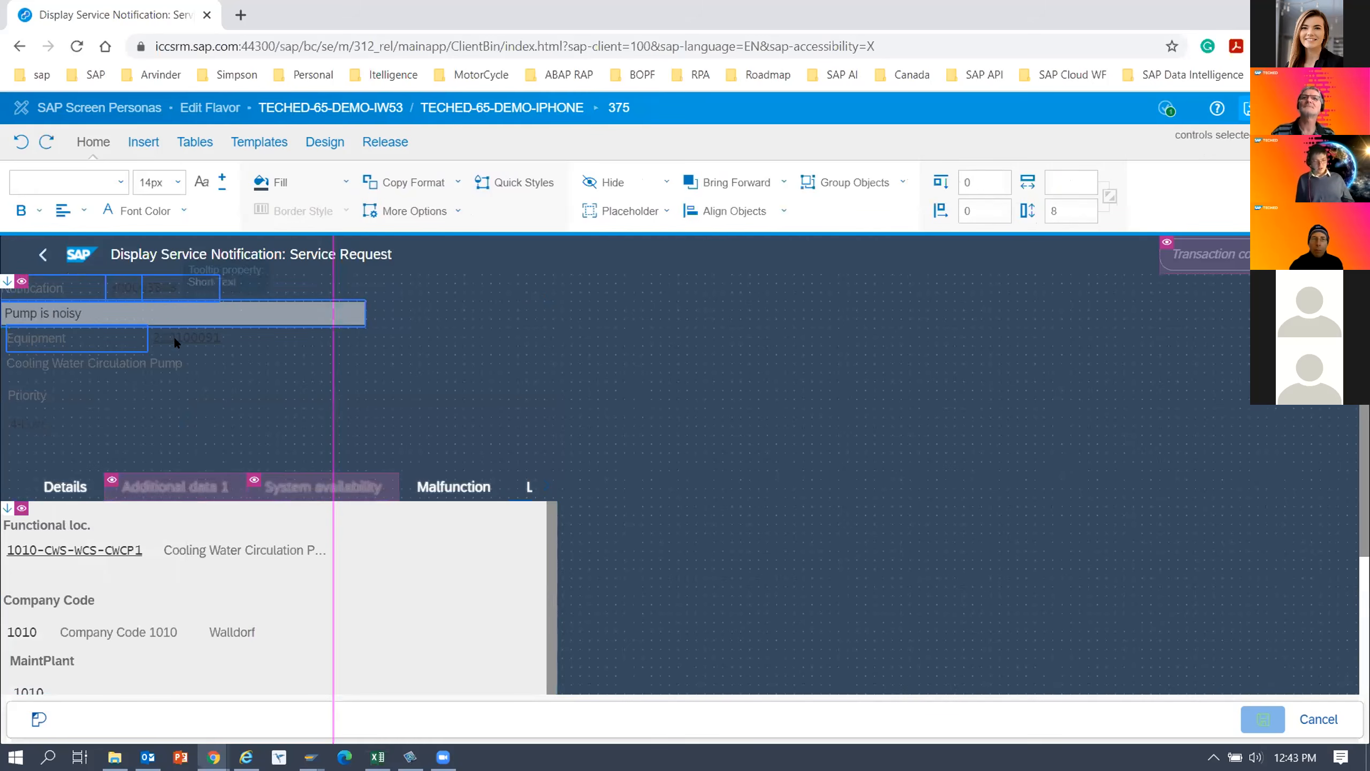
left_click(96, 363, "ctrl")
left_click(38, 392, "ctrl")
left_click(24, 421, "ctrl")
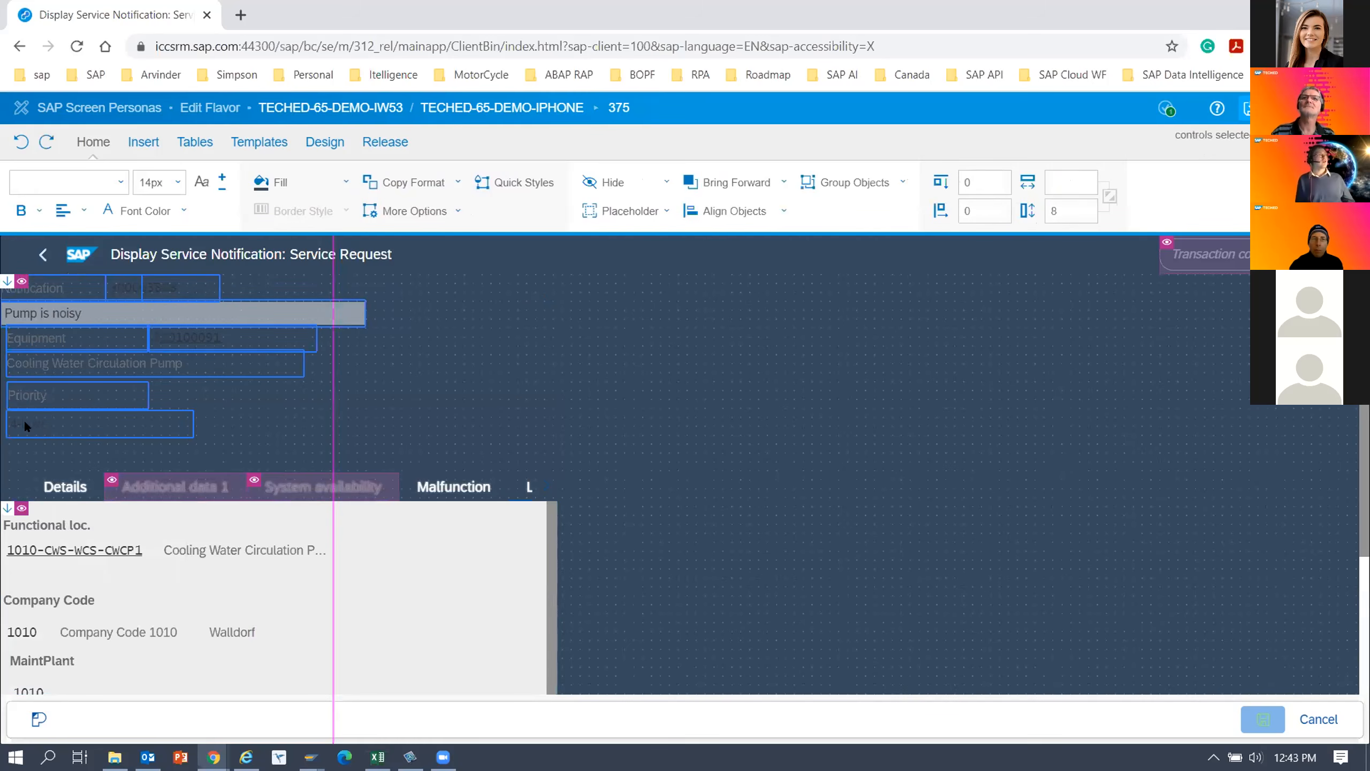
left_click(183, 210)
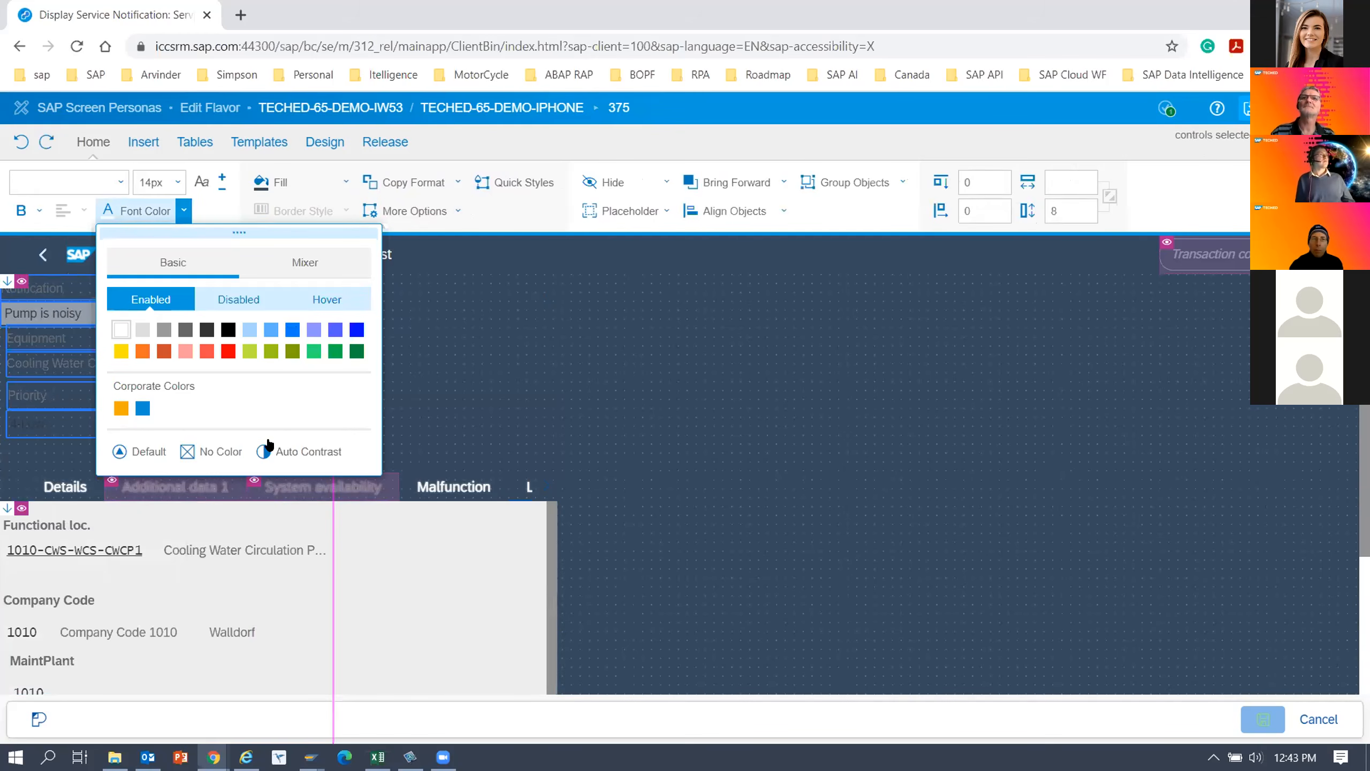
left_click(120, 329)
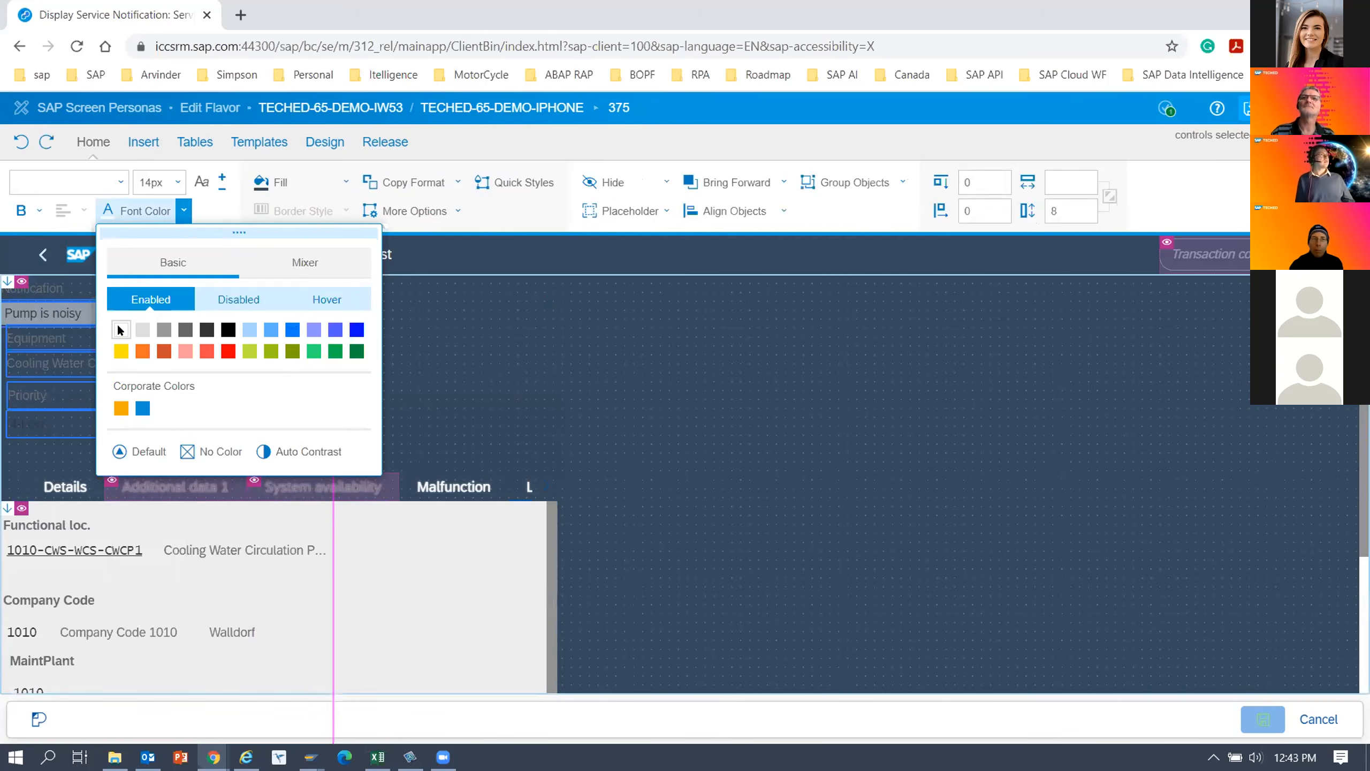
left_click(551, 402)
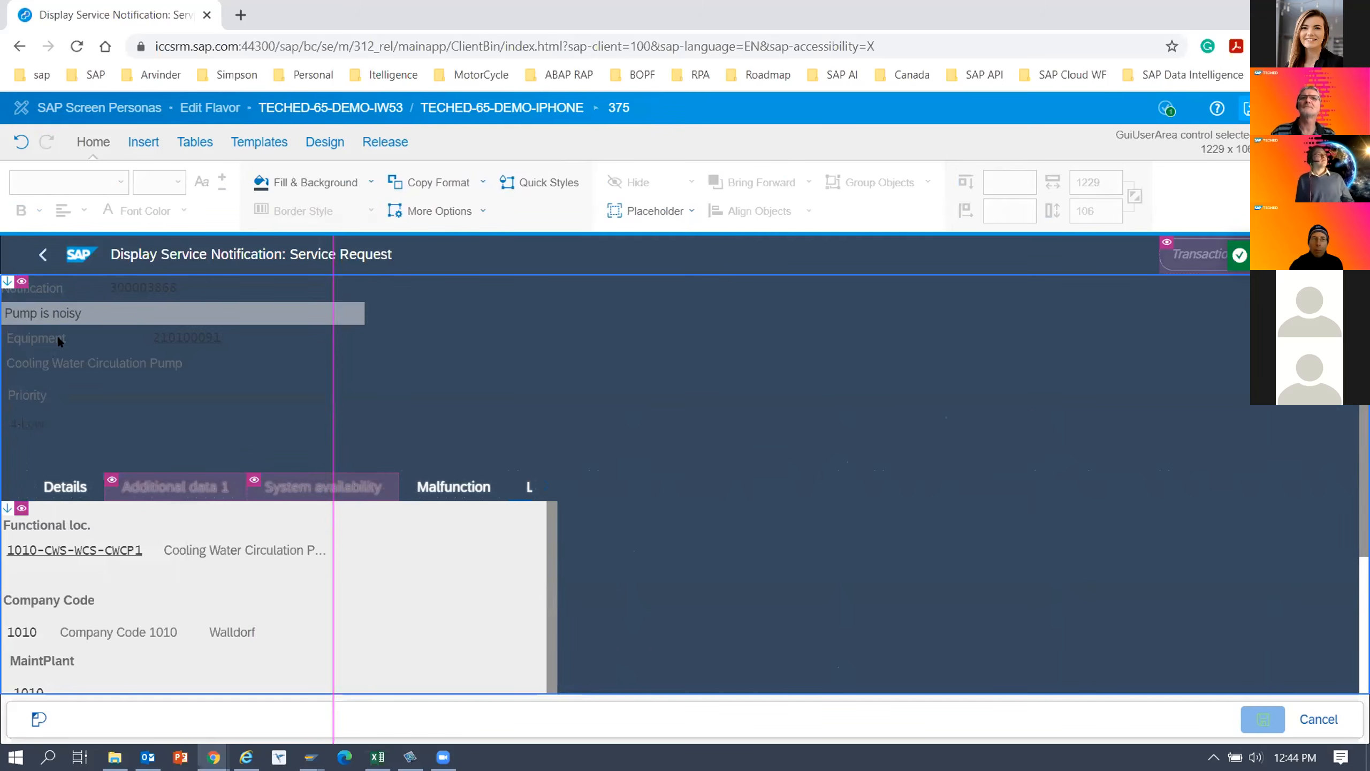
left_click(19, 141)
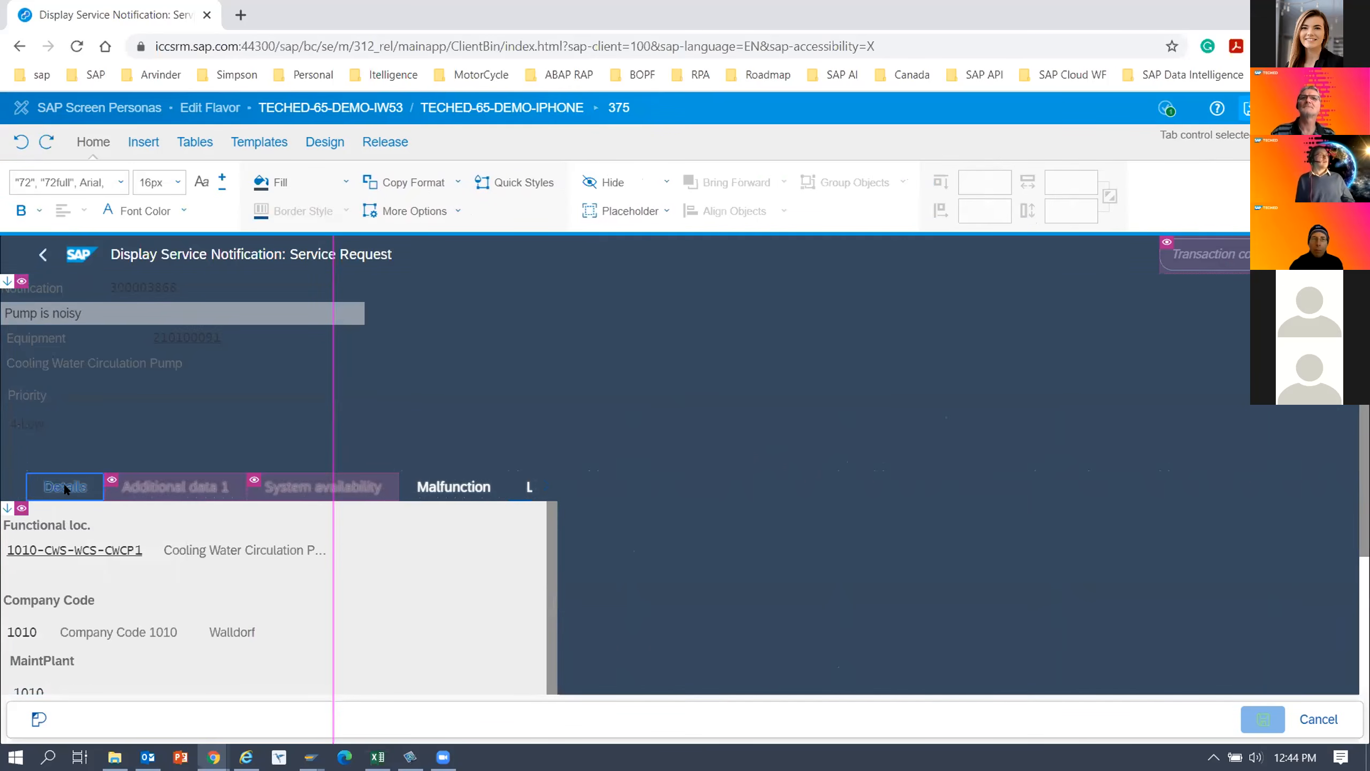
Reapply the white font colour to the Details tab.
left_click(183, 210)
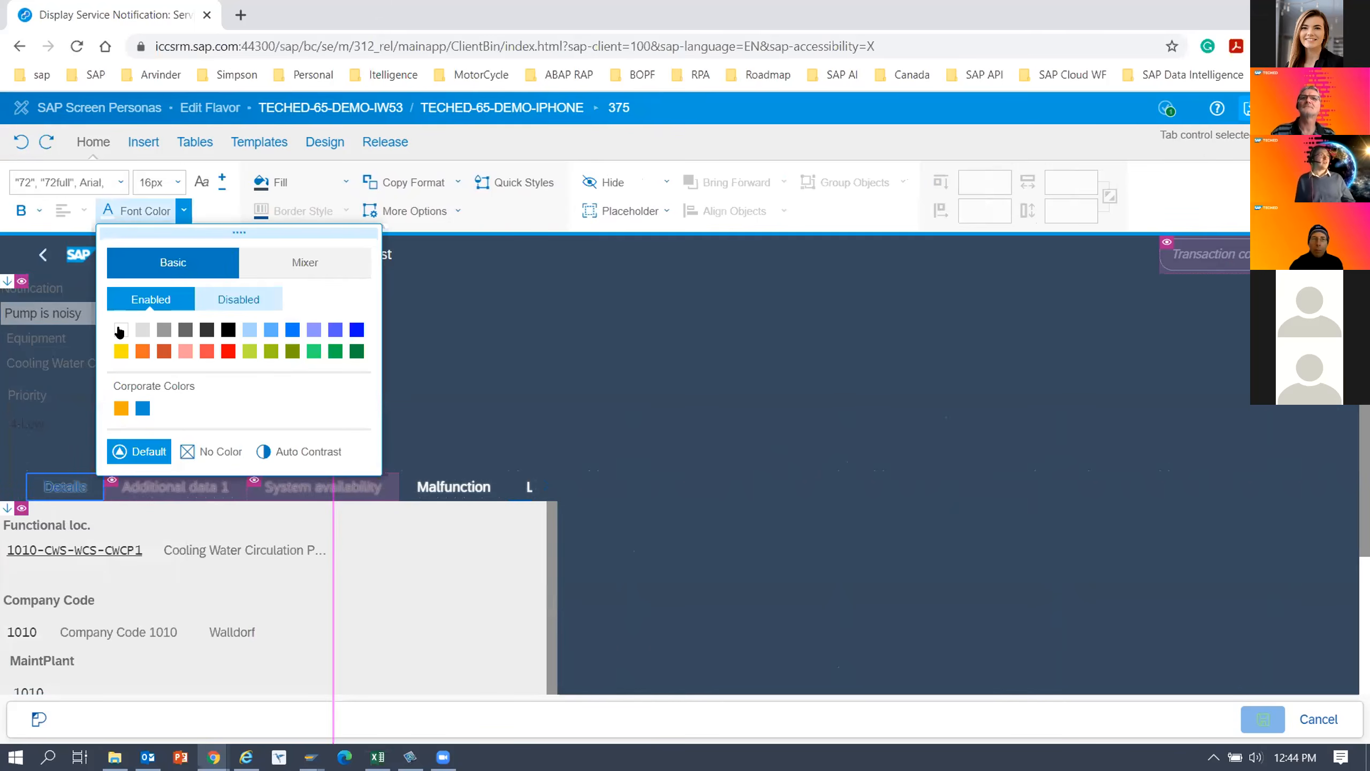
left_click(120, 330)
left_click(678, 383)
left_click(678, 383)
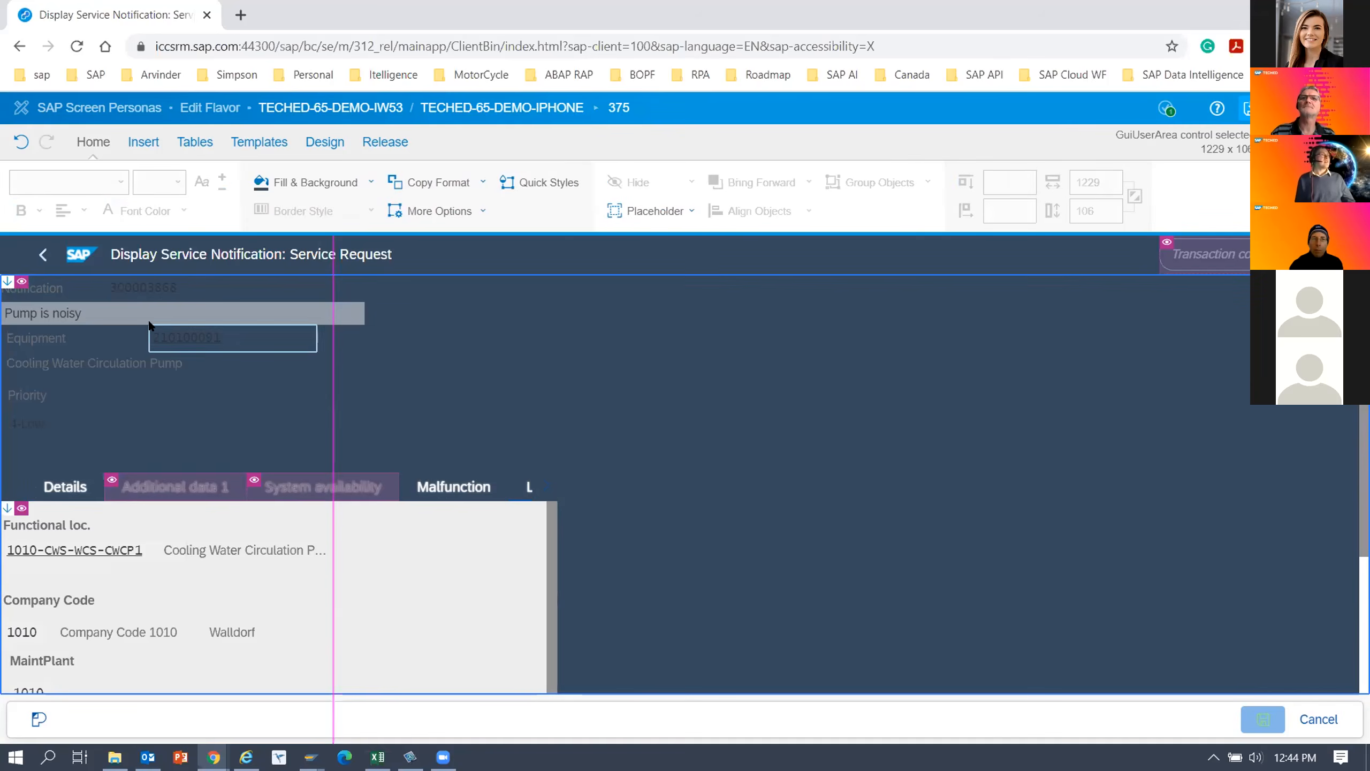
Set the Notification, Equipment, Cooling Water Circulation Pump and Priority labels to a white font.
left_click(52, 290)
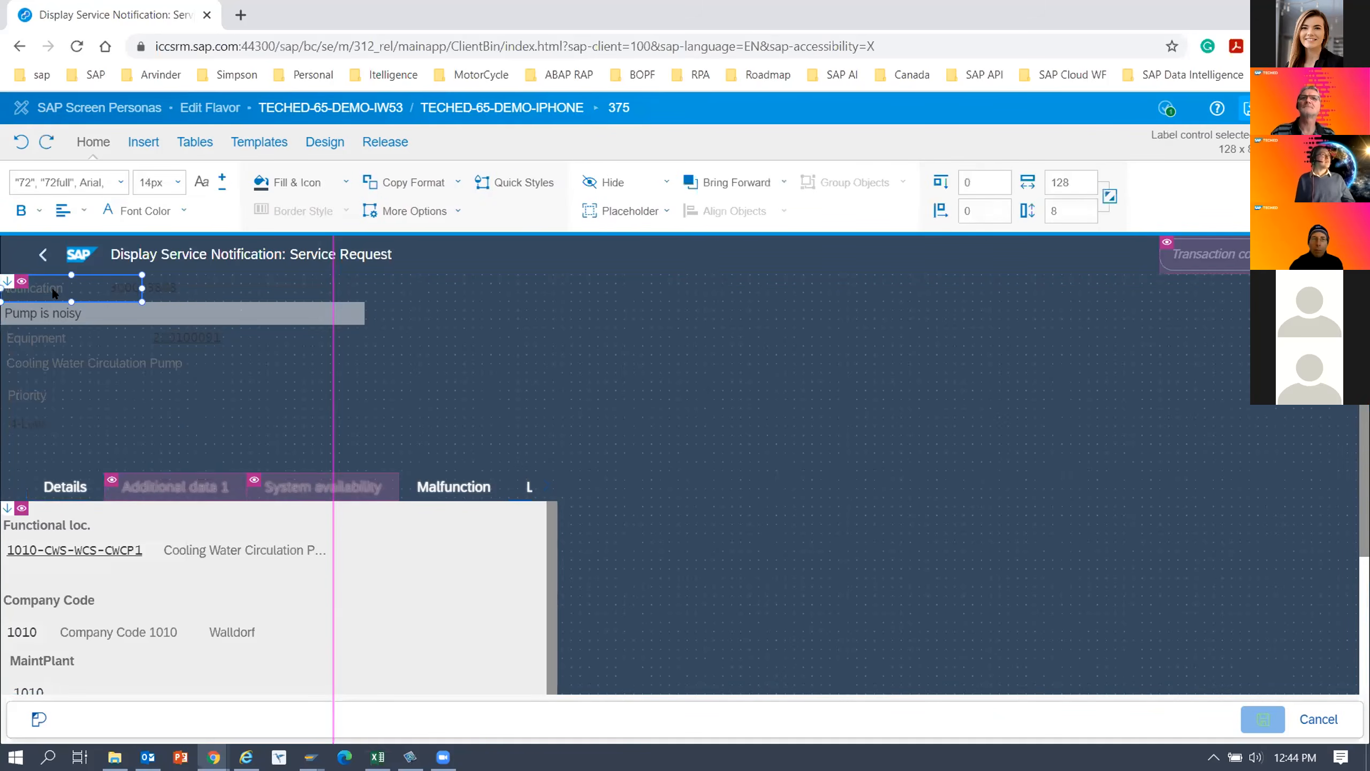
left_click(47, 332, "ctrl")
left_click(41, 369, "ctrl")
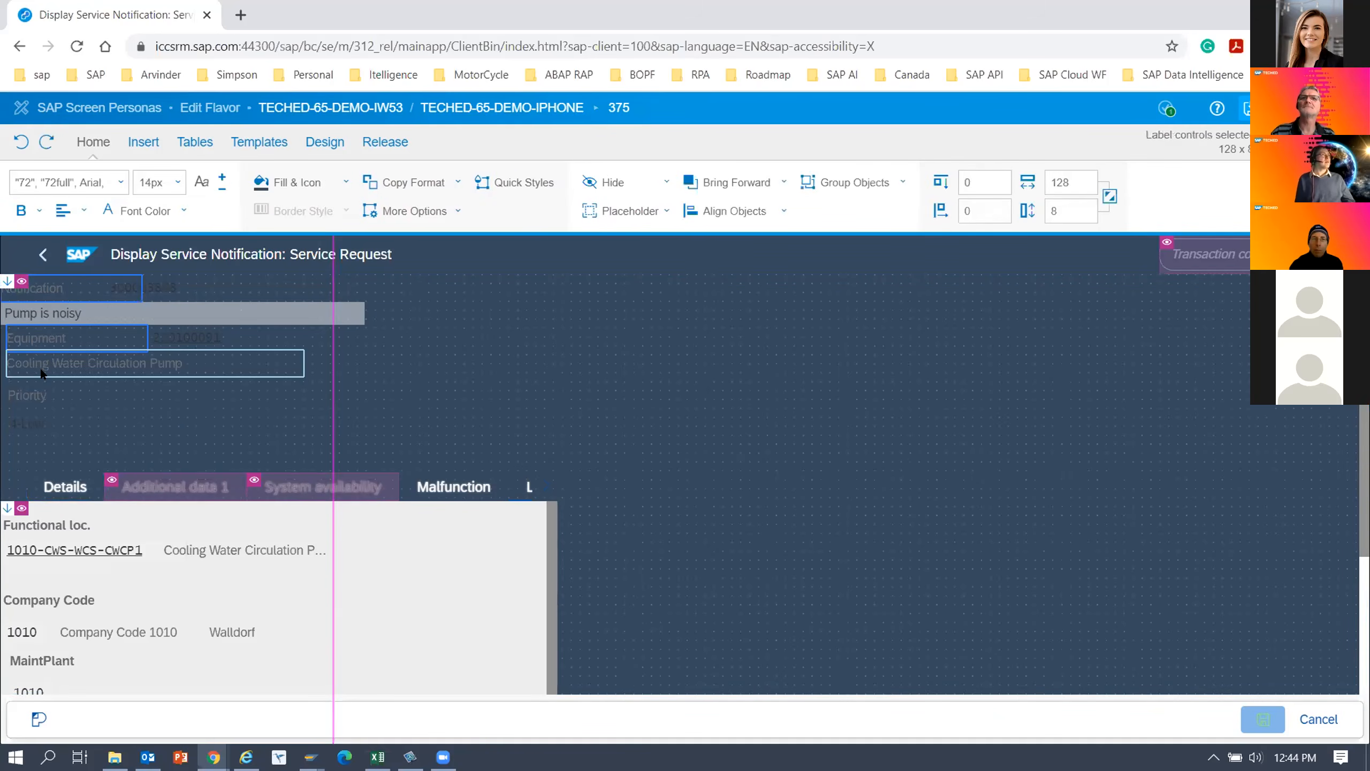
left_click(30, 395, "ctrl")
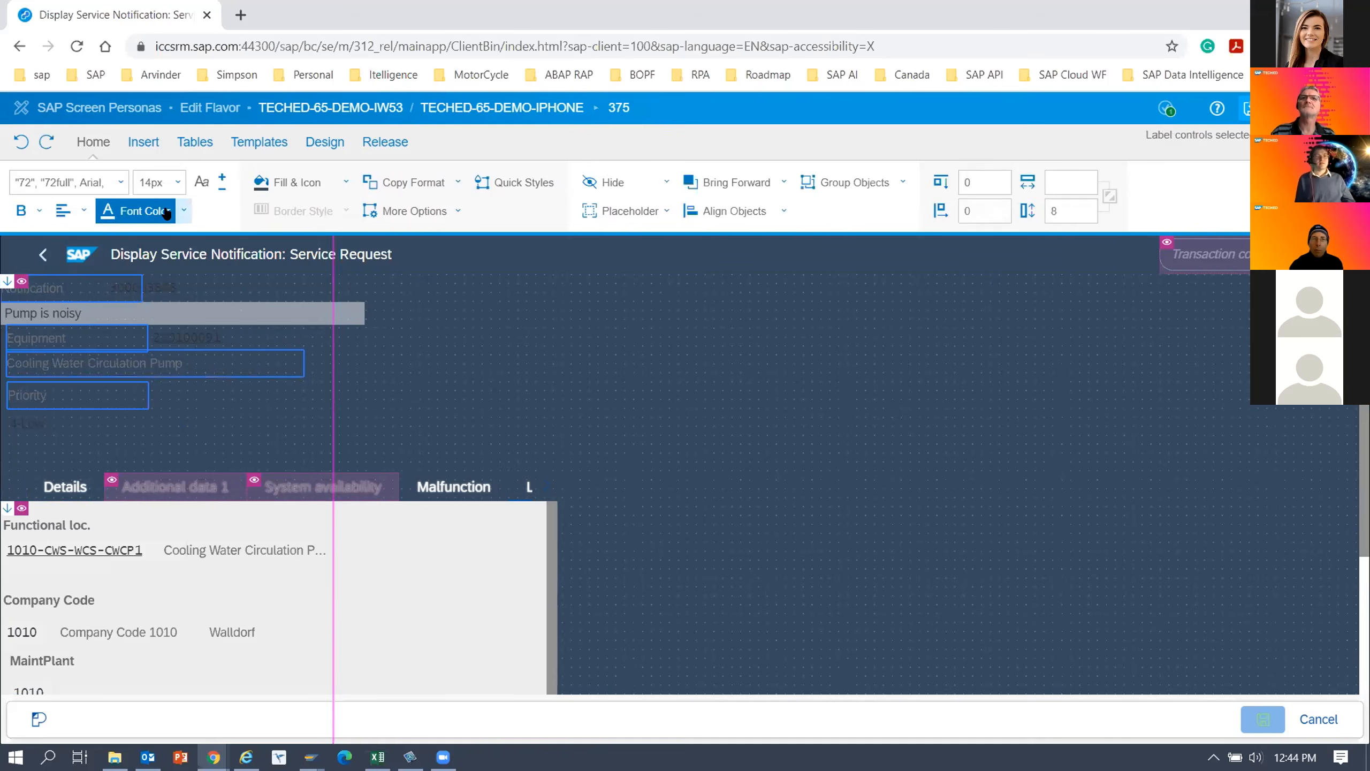
left_click(183, 210)
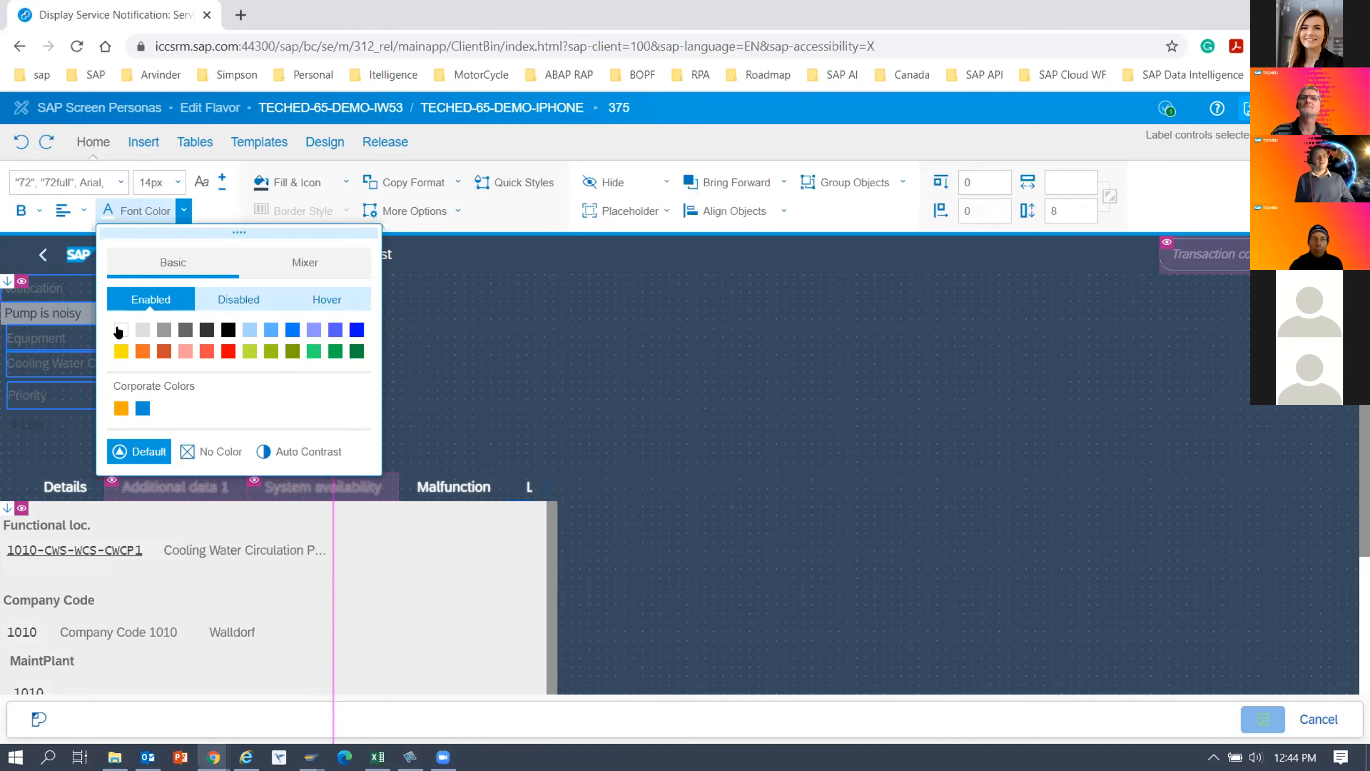
left_click(120, 330)
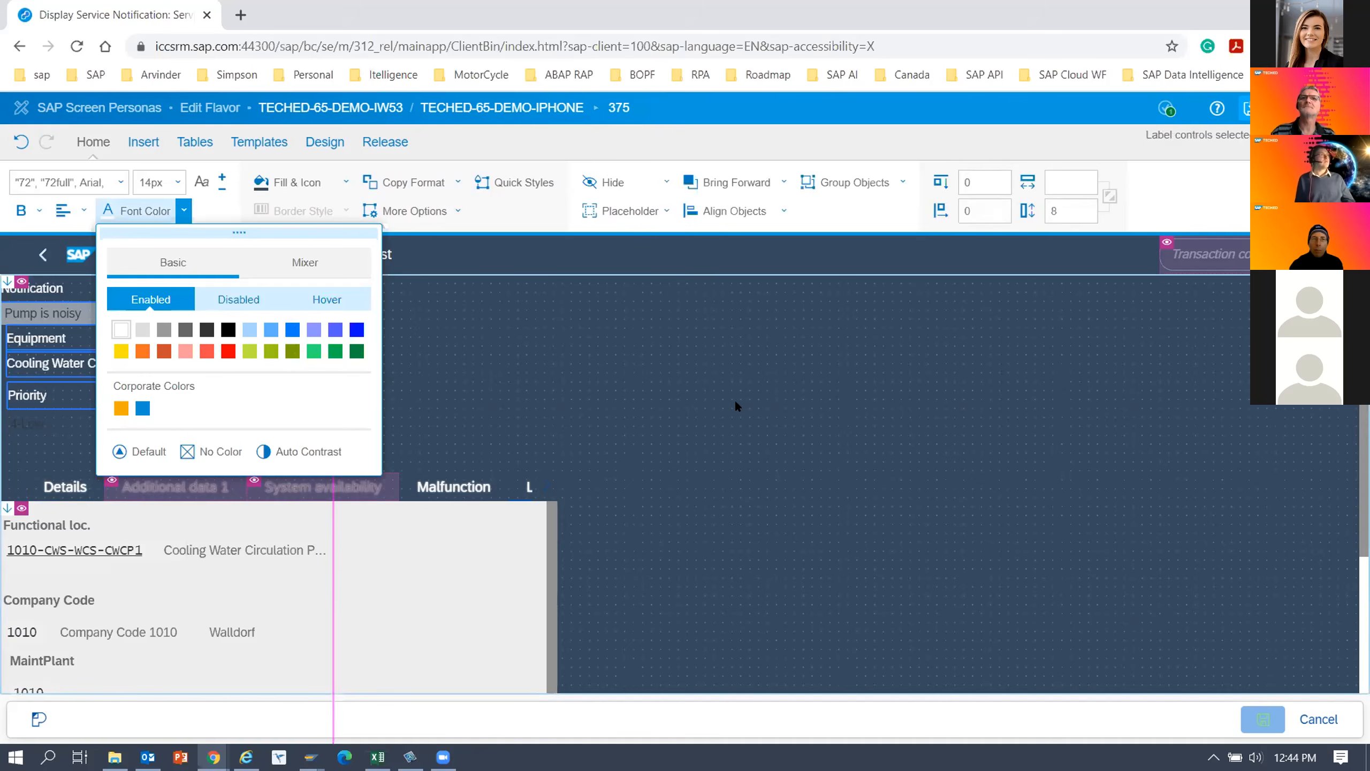
left_click(165, 285)
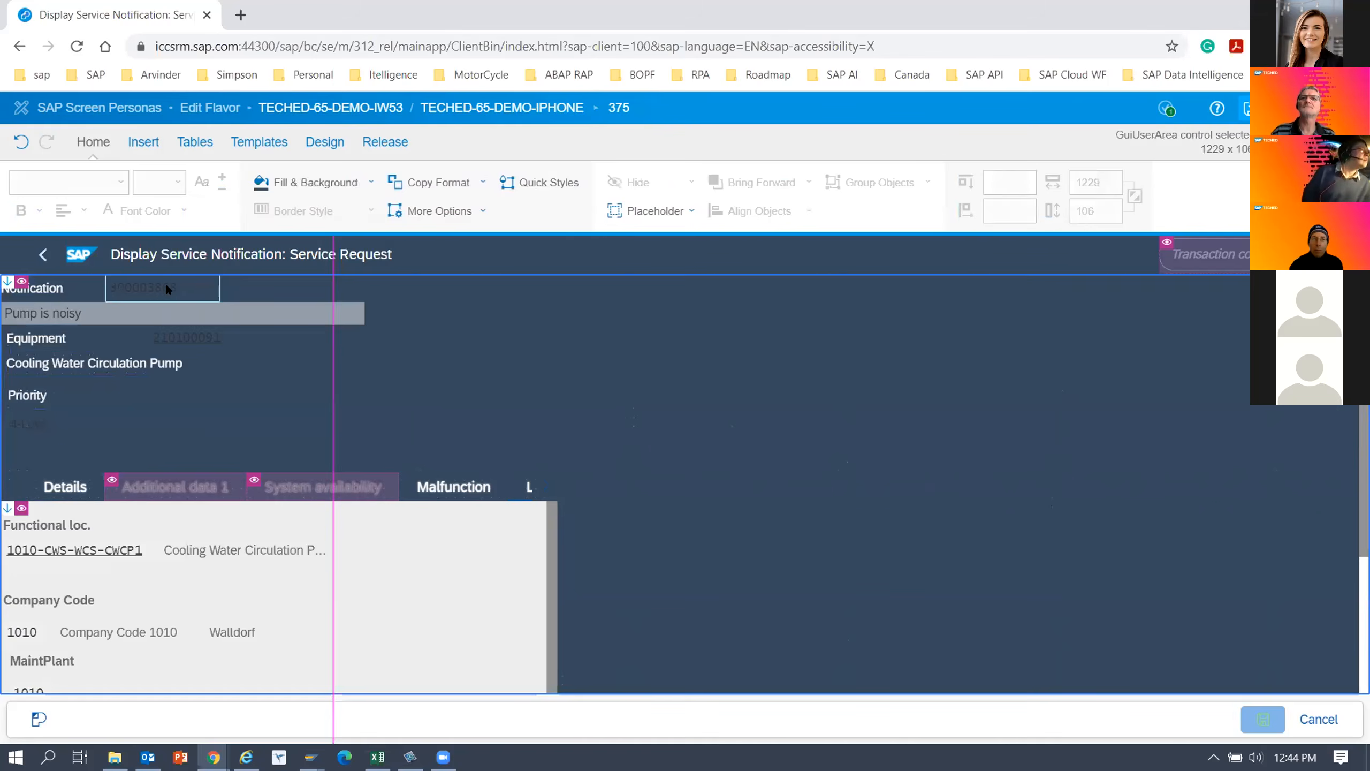
left_click(192, 329, "ctrl")
left_click(208, 363, "ctrl")
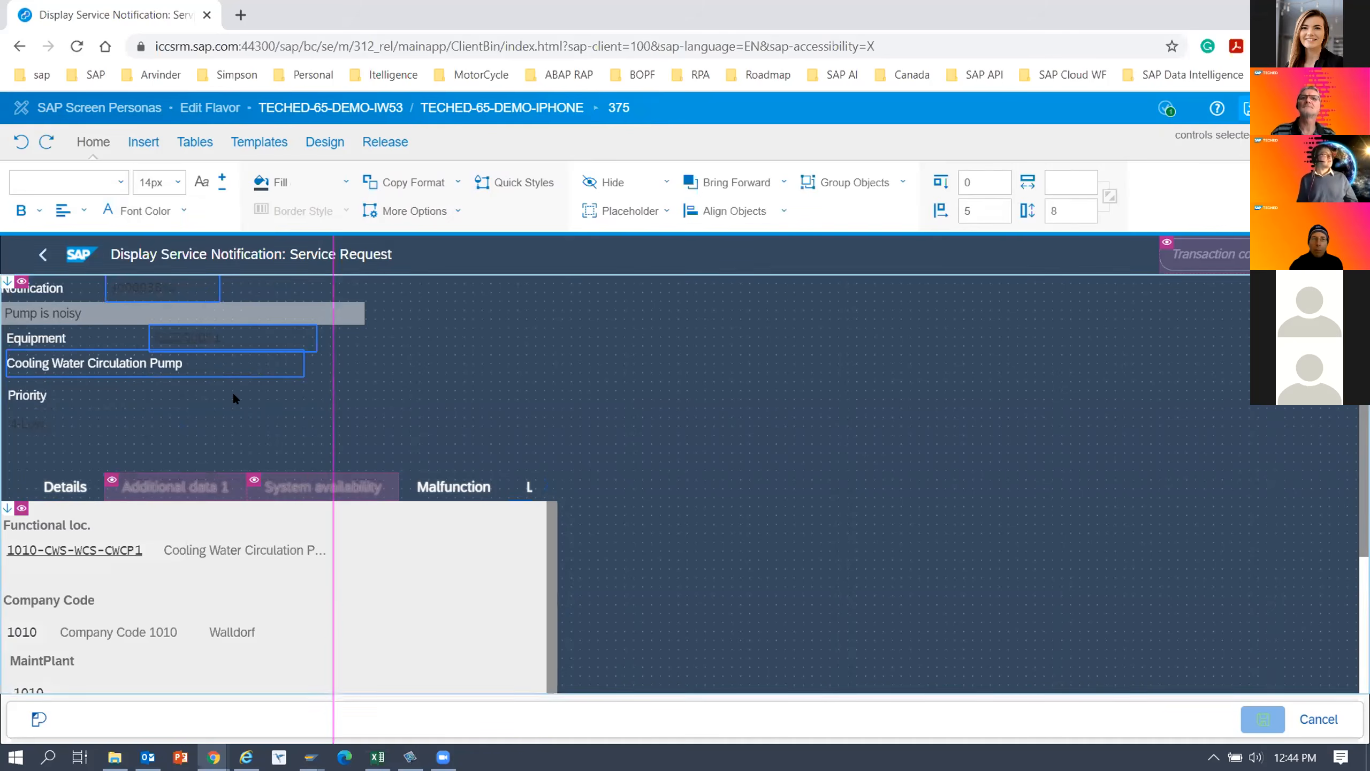
left_click(197, 276)
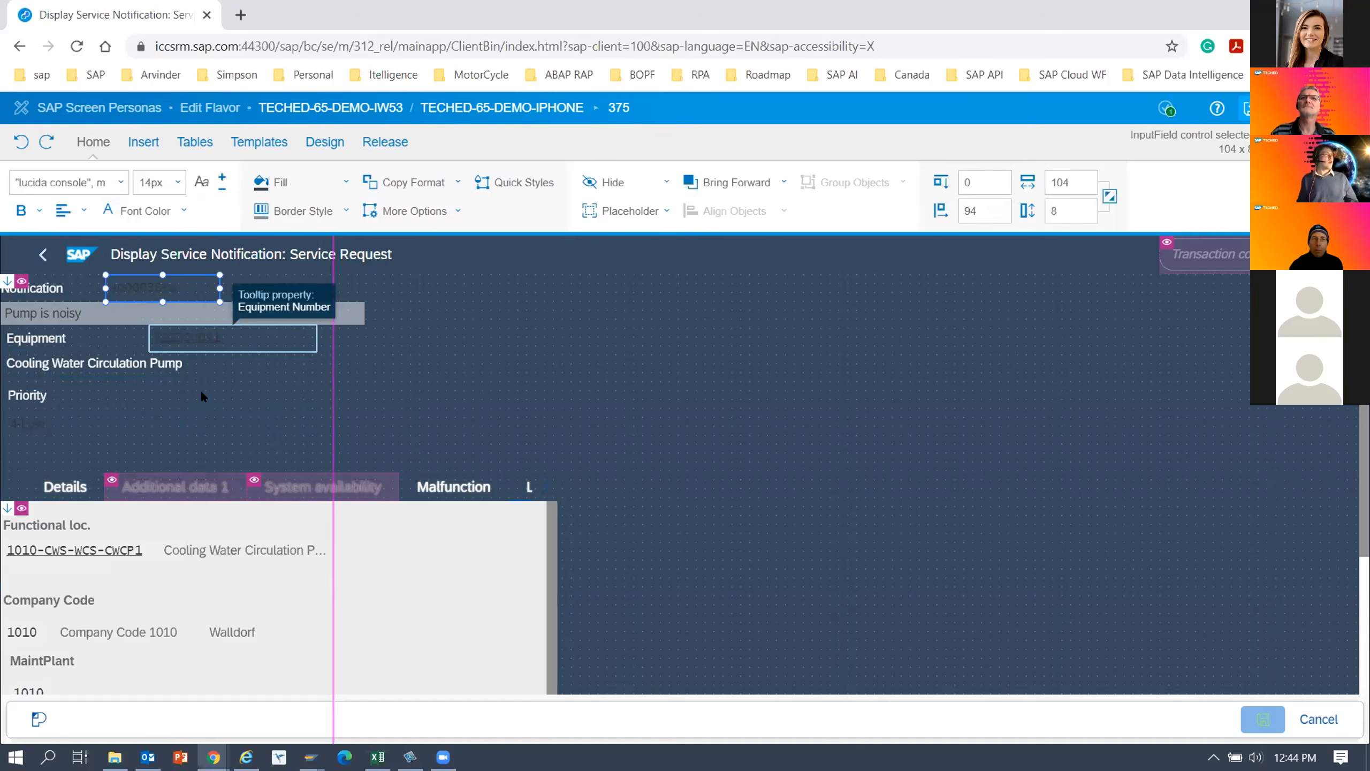
Narrow the Pump is noisy field to end just before the vertical guide line, and set the Priority dropdown's font colour to white.
left_click(319, 314)
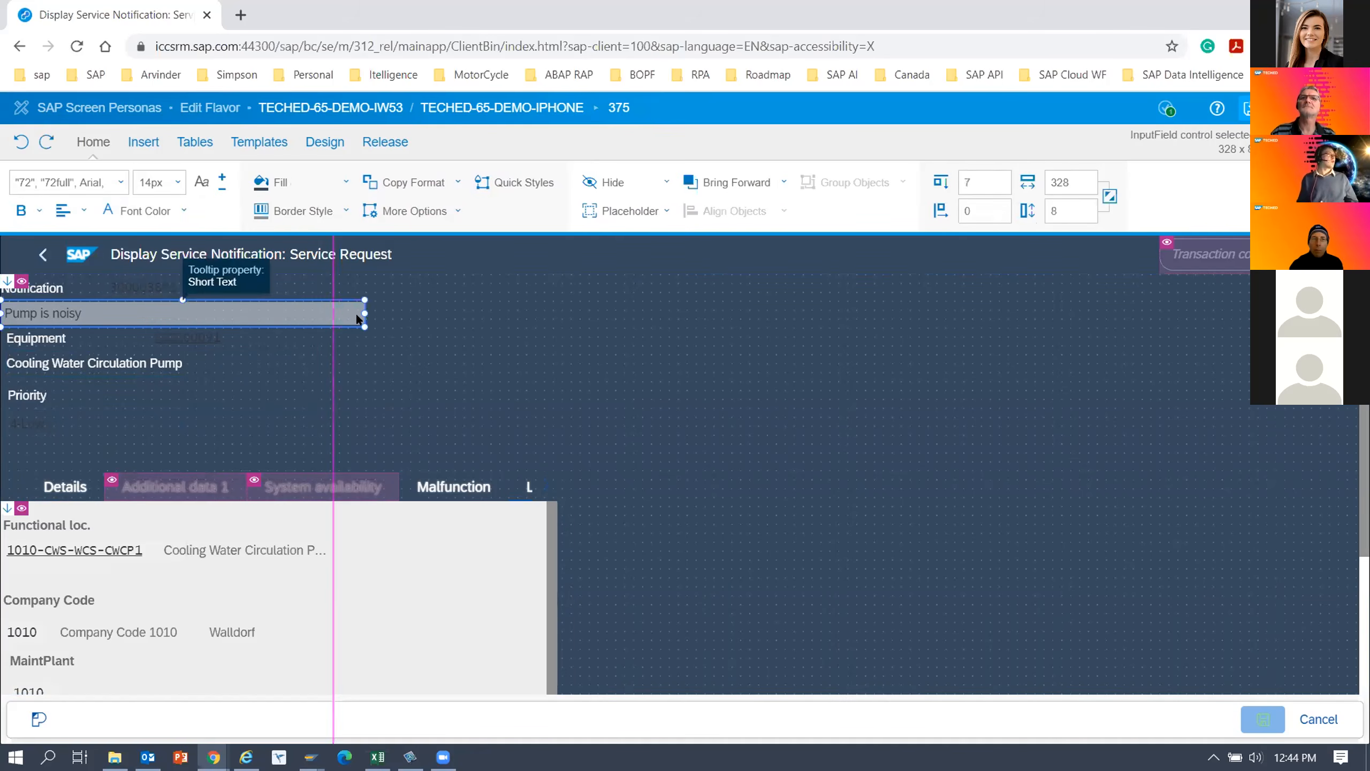
left_click_drag(333, 316, 332, 316)
left_click(37, 419)
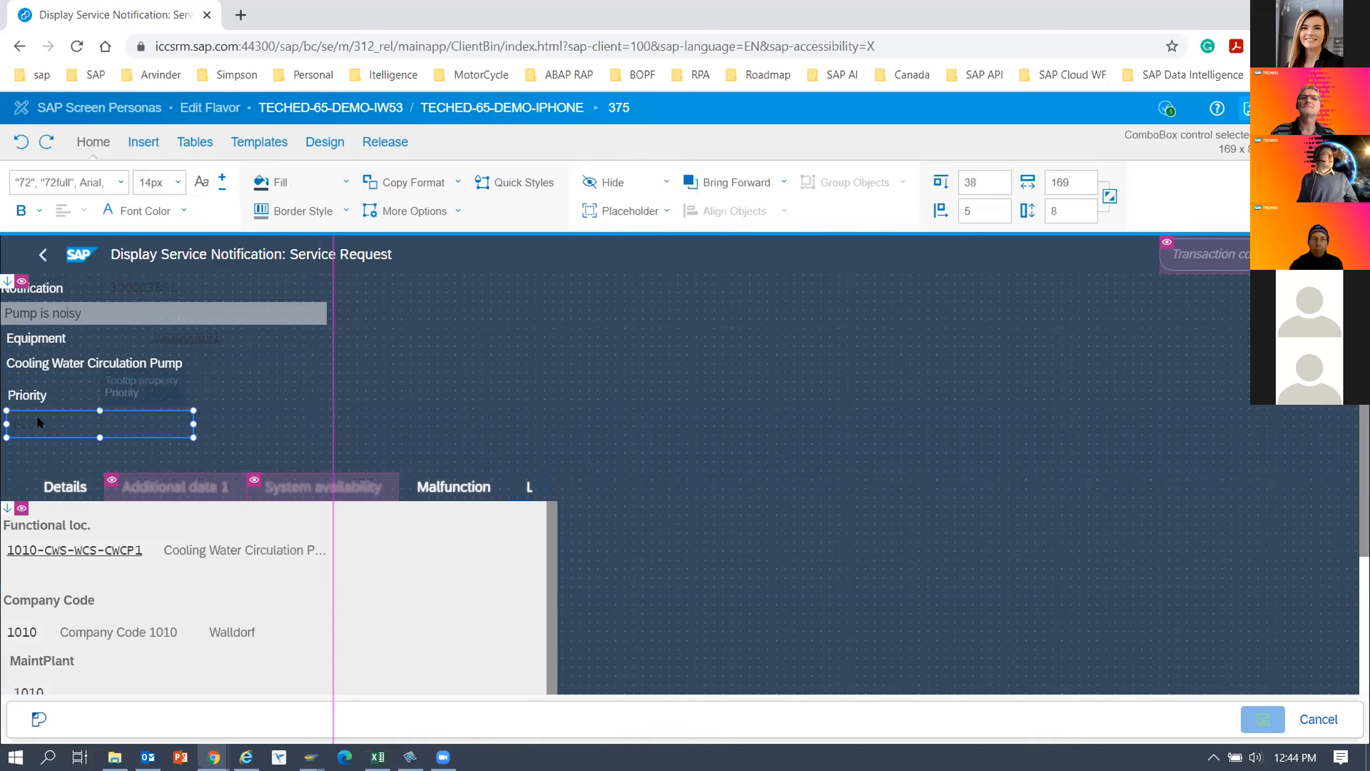
left_click(184, 211)
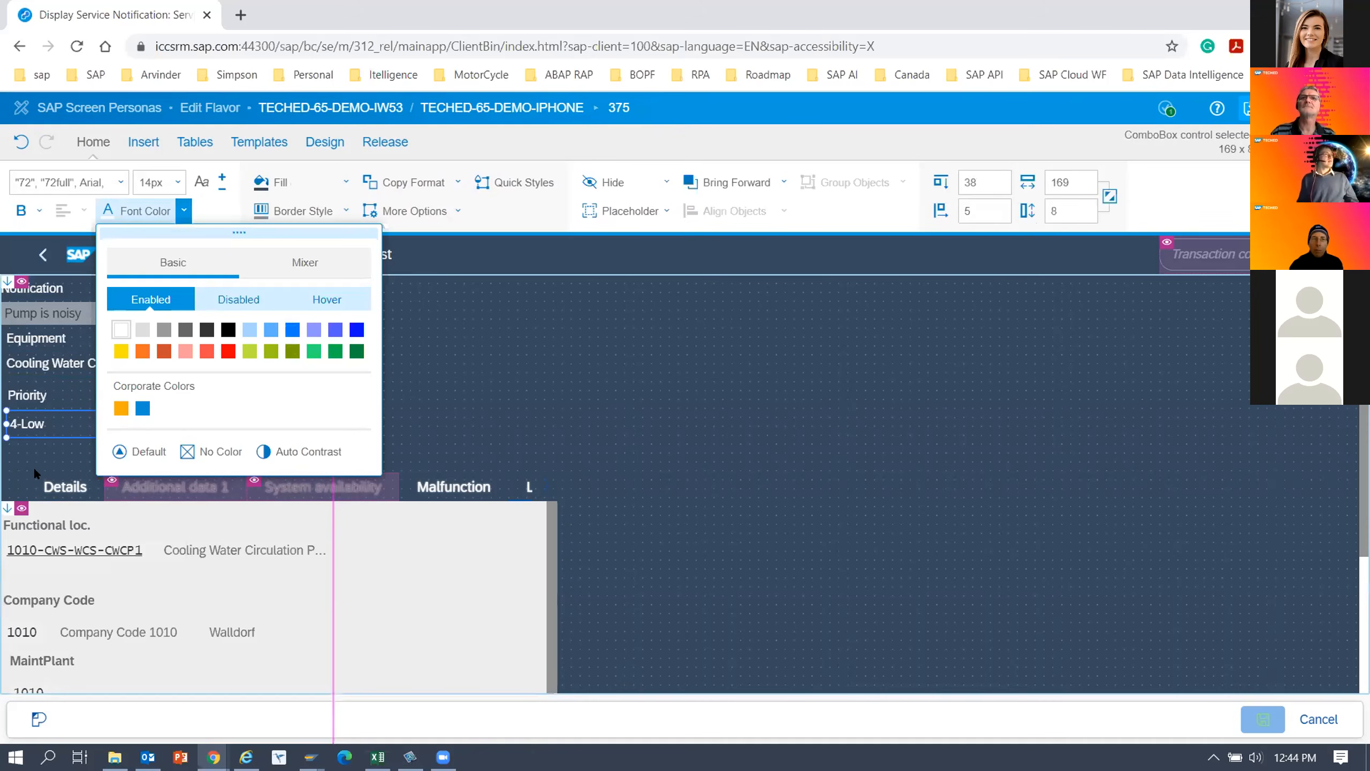
left_click(526, 400)
Set the font colour of the notification number and equipment number fields to white.
left_click(166, 330)
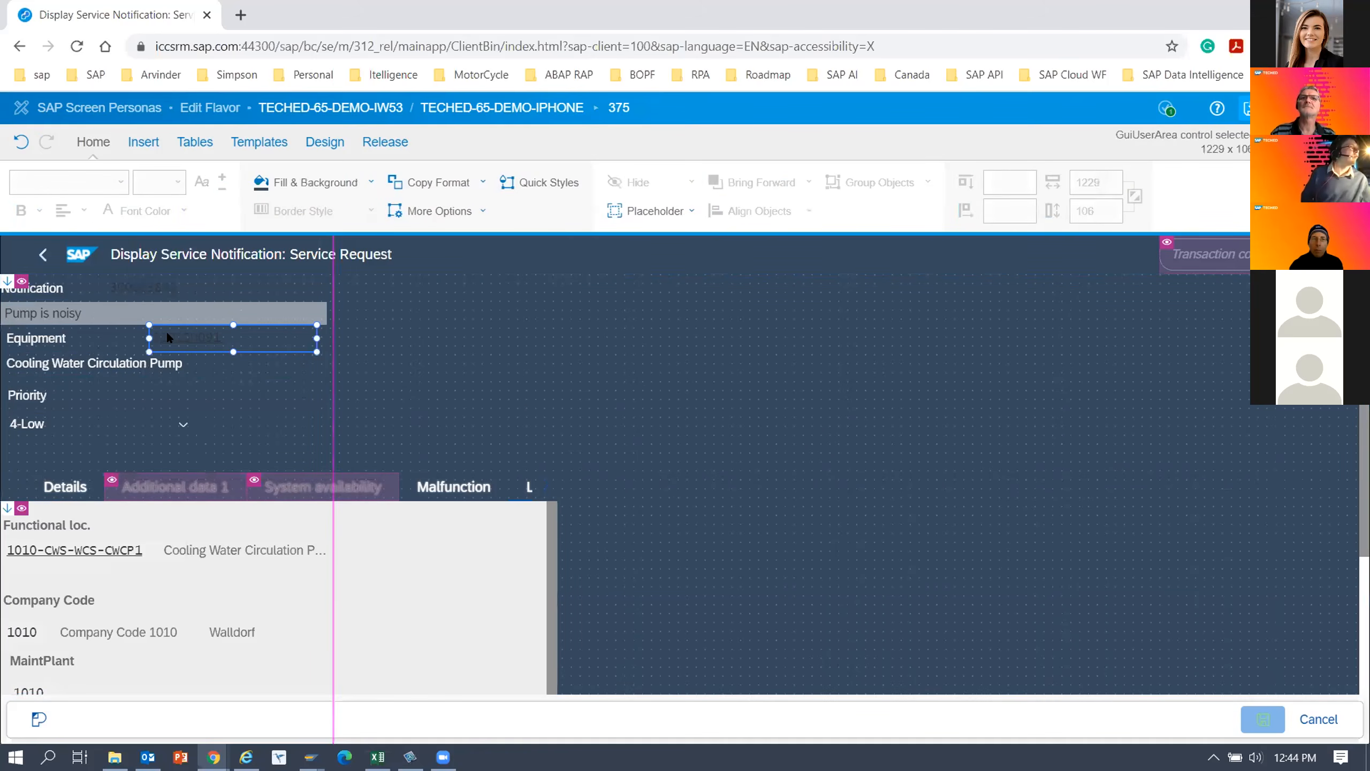
left_click(149, 286, "ctrl")
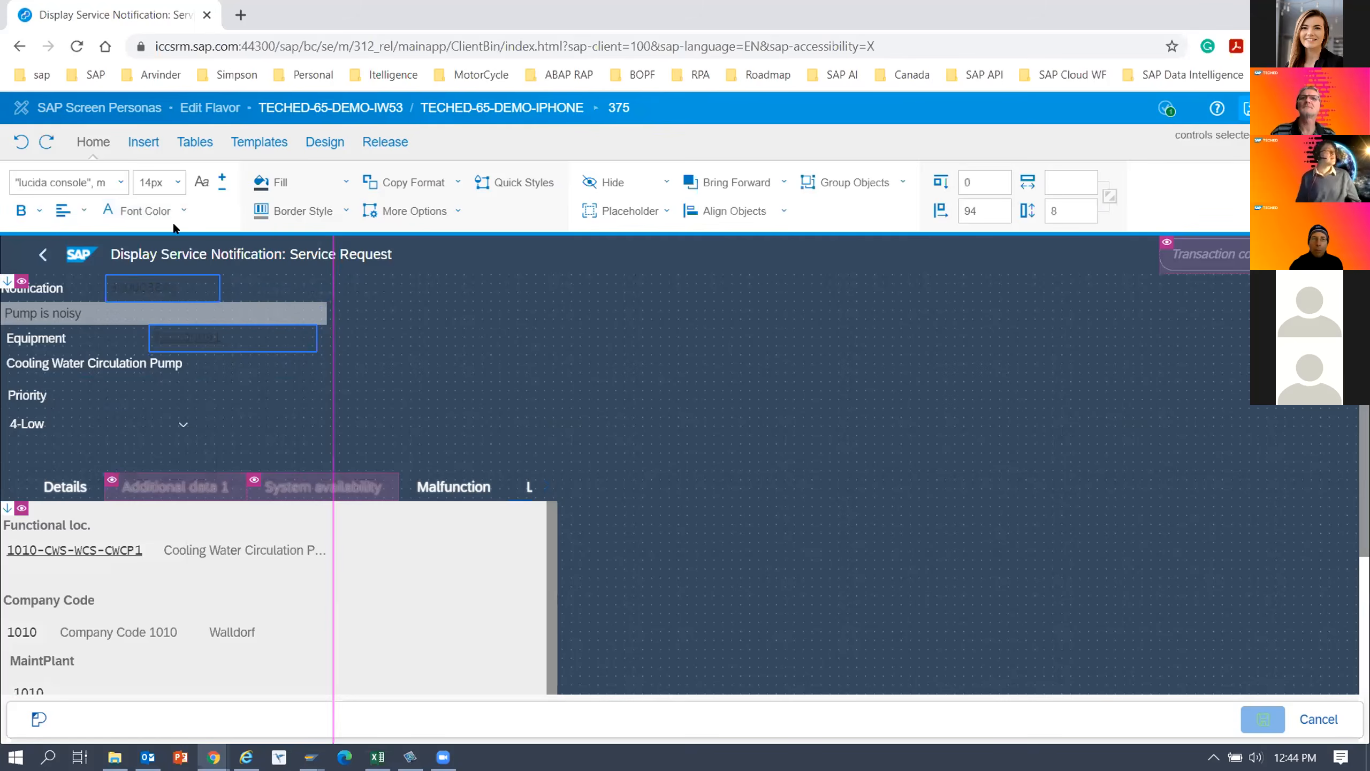
left_click(184, 211)
left_click(121, 332)
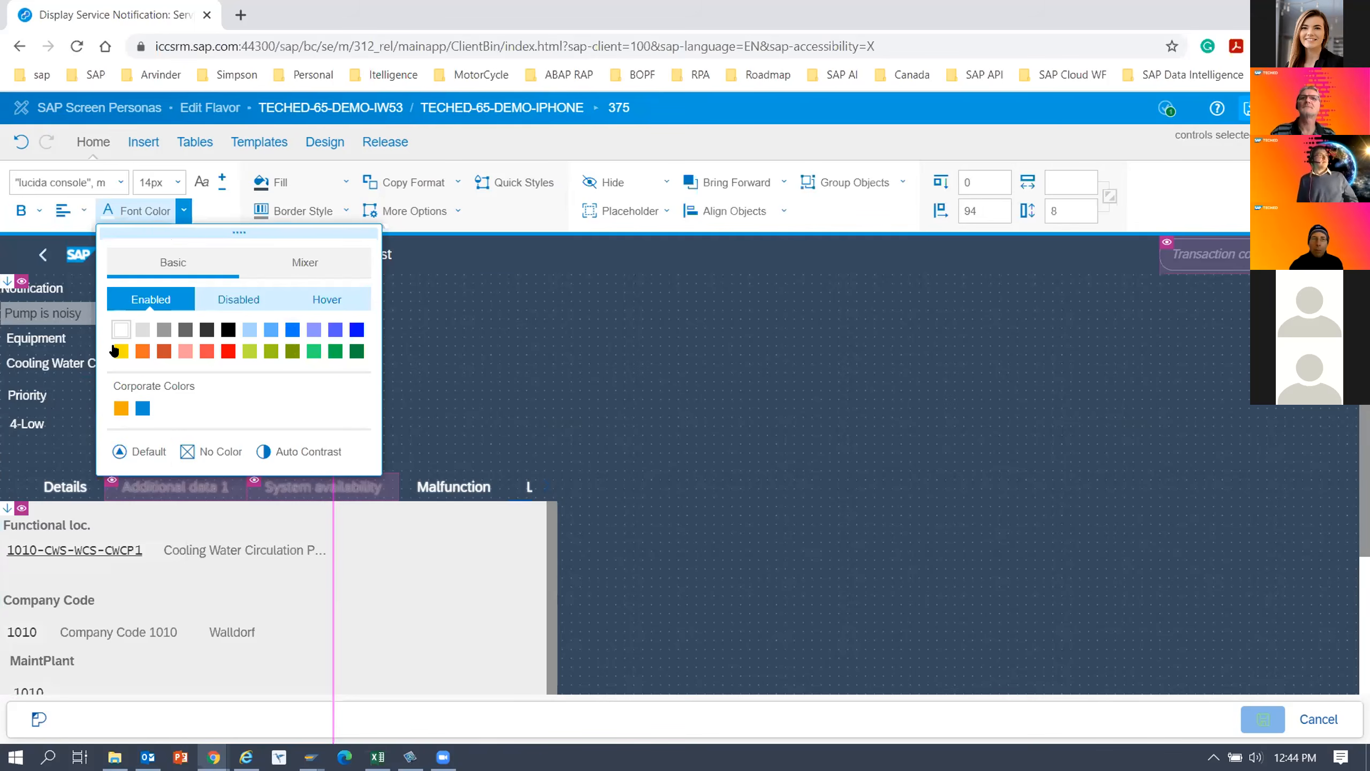
left_click(495, 429)
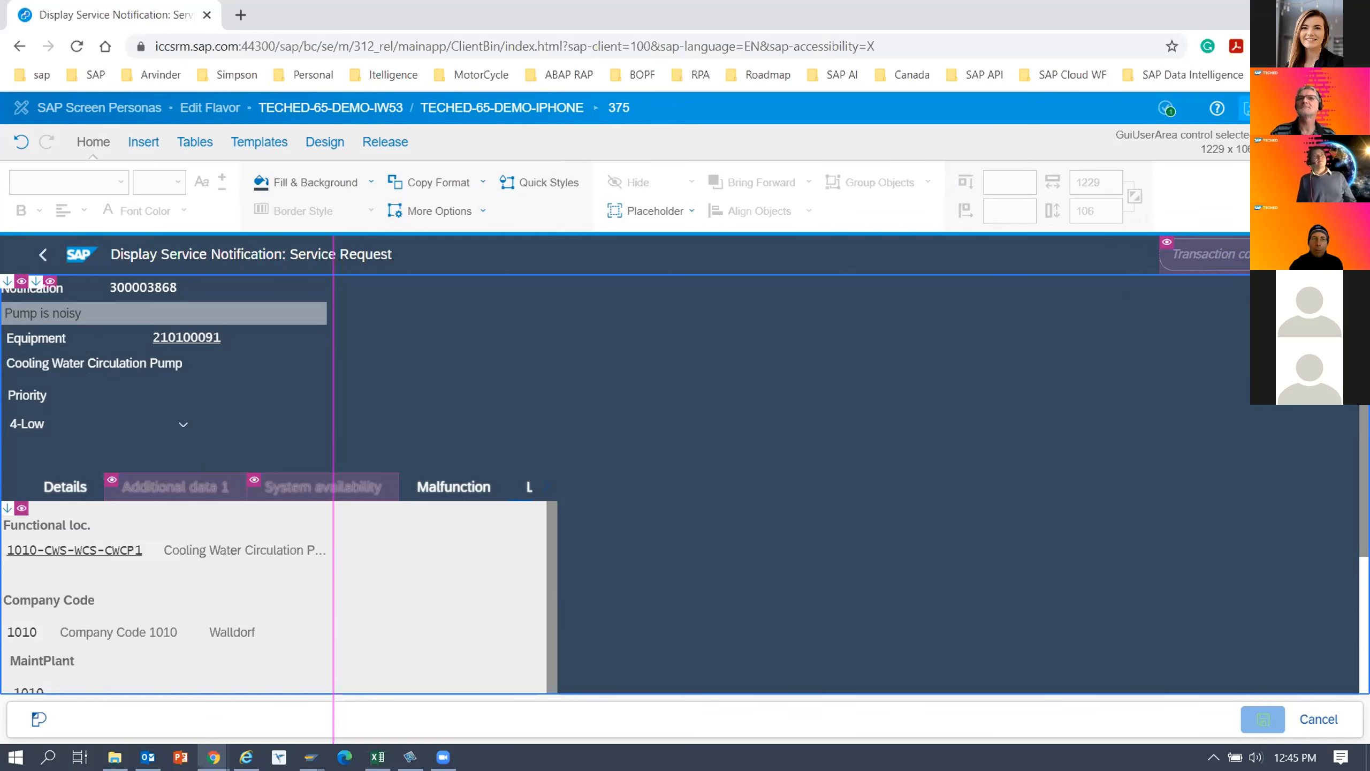
Leave the flavor editor and open the Details tab of the service notification.
left_click(1134, 196)
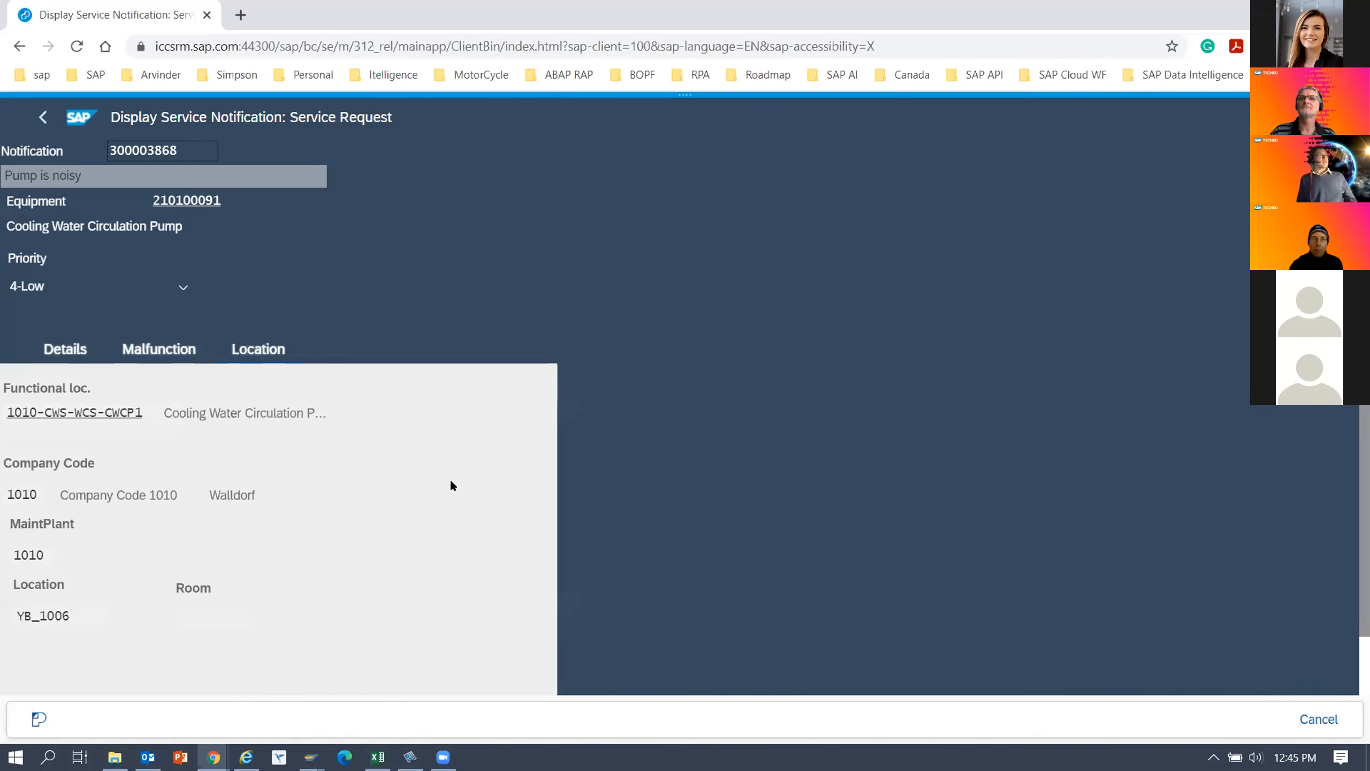
left_click(75, 350)
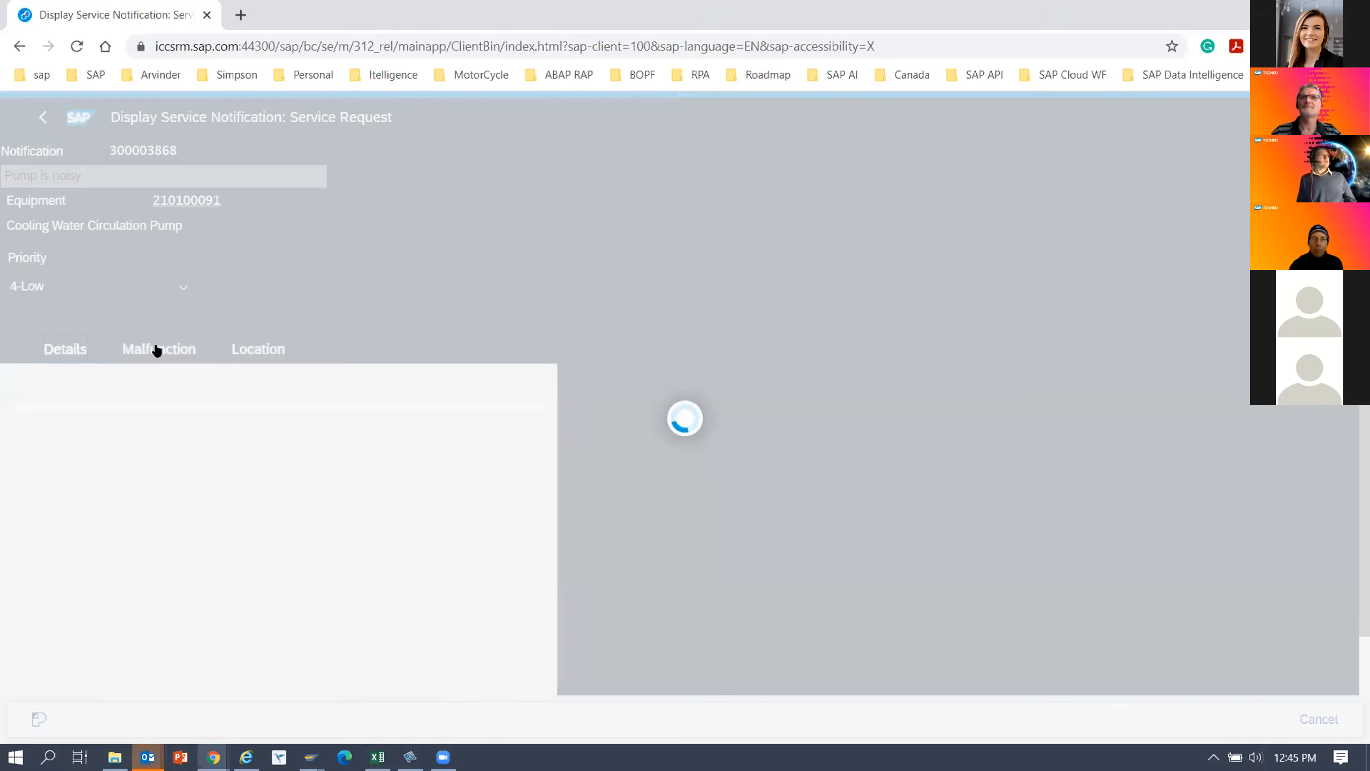
View the notification's Malfunction and Location tabs, and return to Details.
left_click(158, 350)
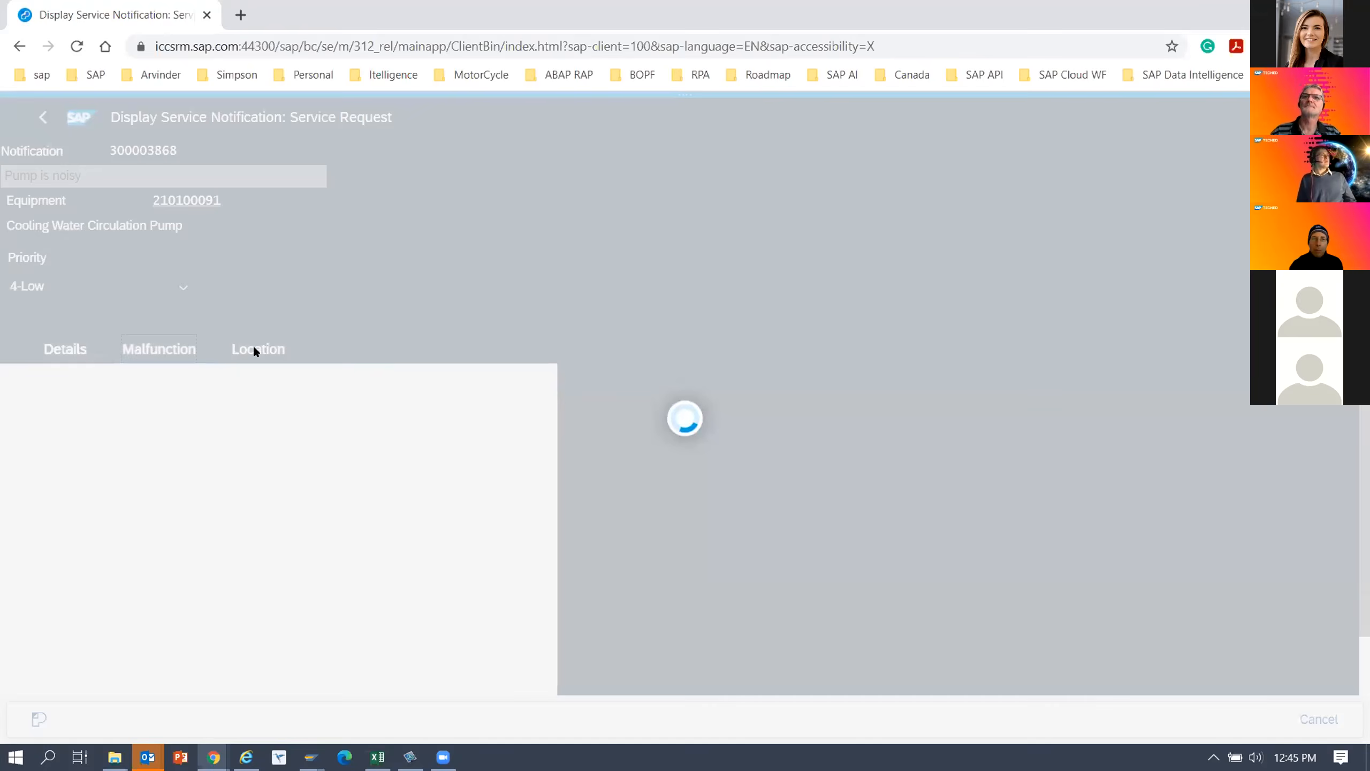
left_click(257, 350)
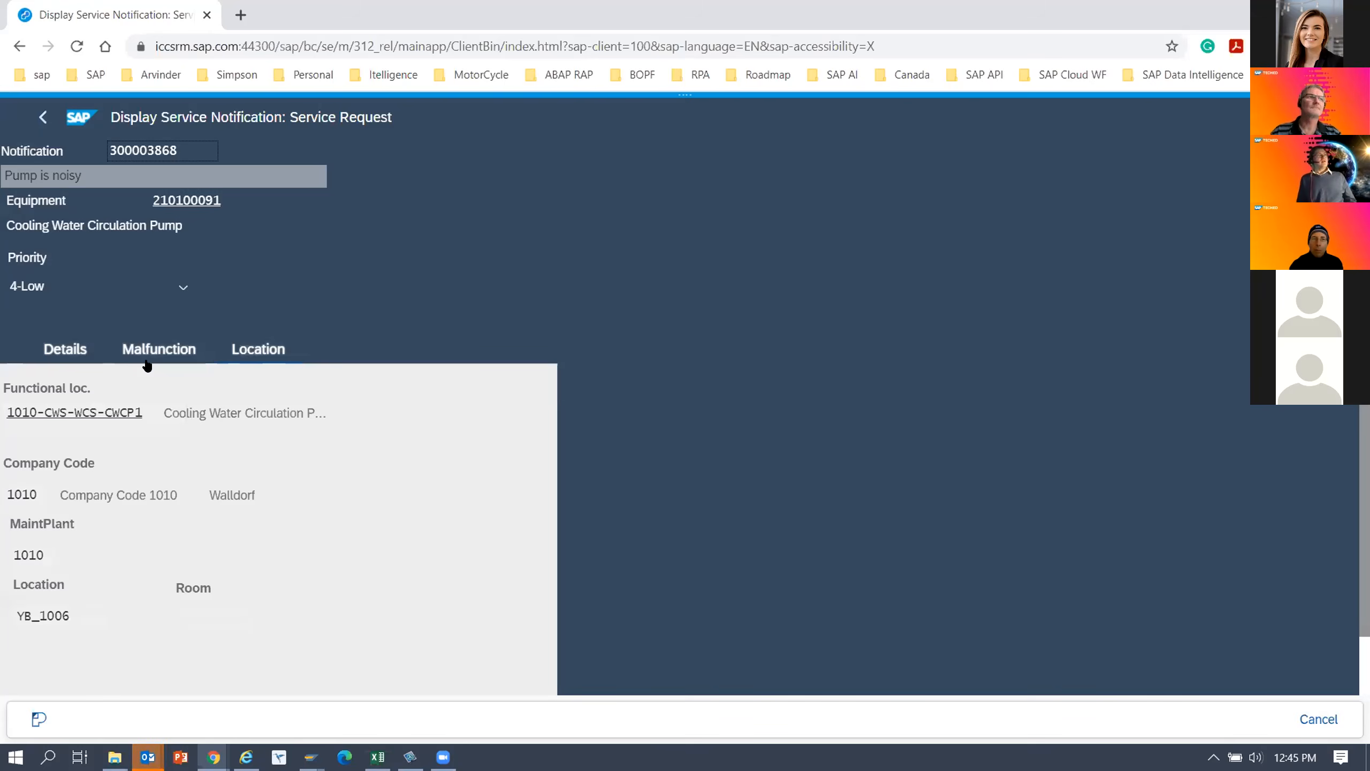
left_click(65, 350)
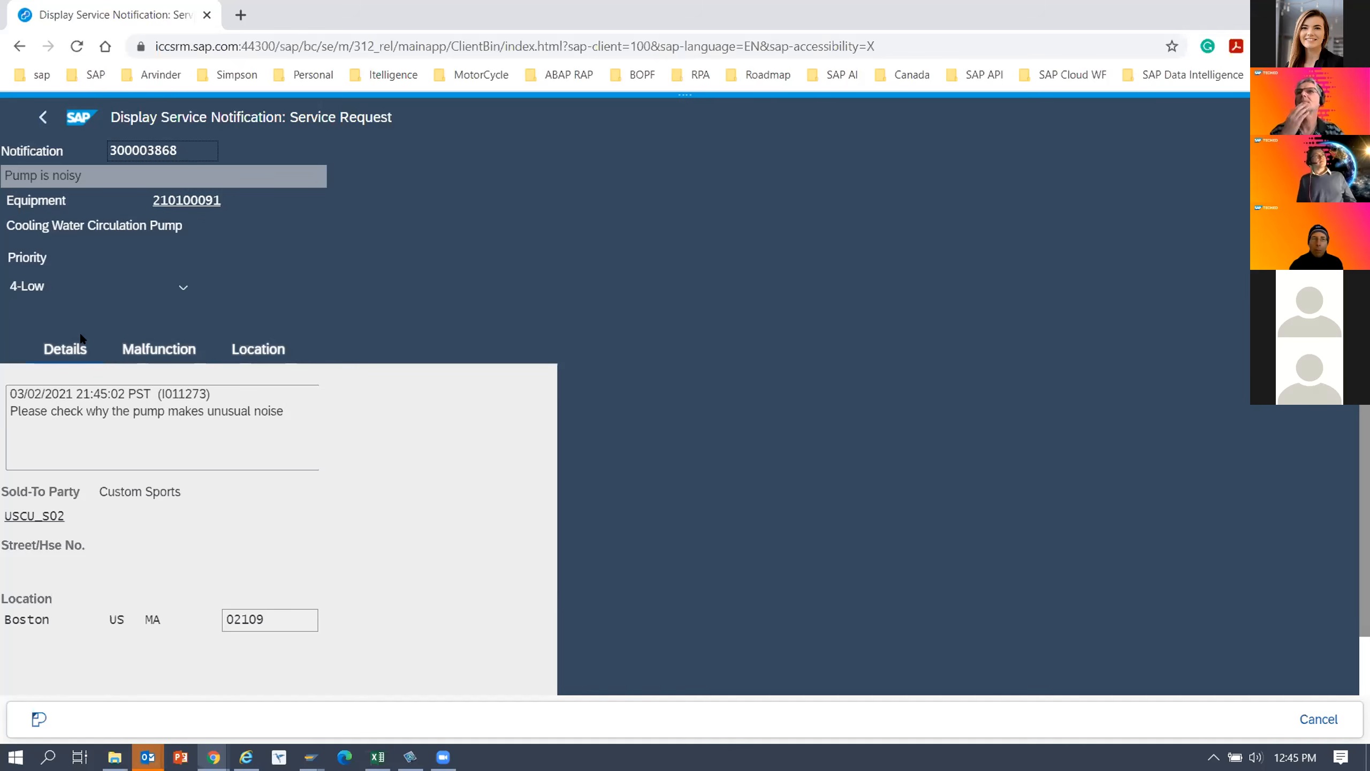
Switch from the iPhone flavor to TECHED-65-DEMO-IW53 through its adaptive stack, and collapse the flavor bar.
mouse_move(686, 93)
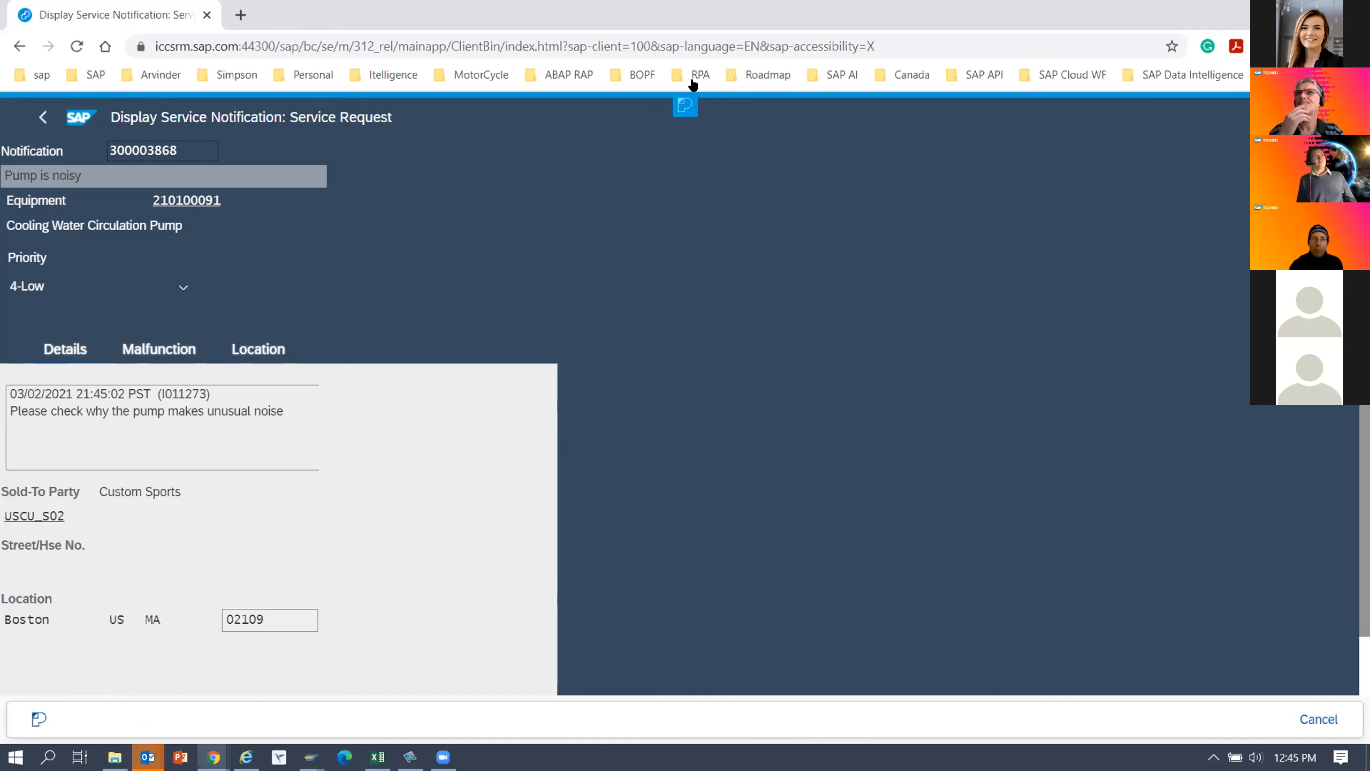
left_click(686, 105)
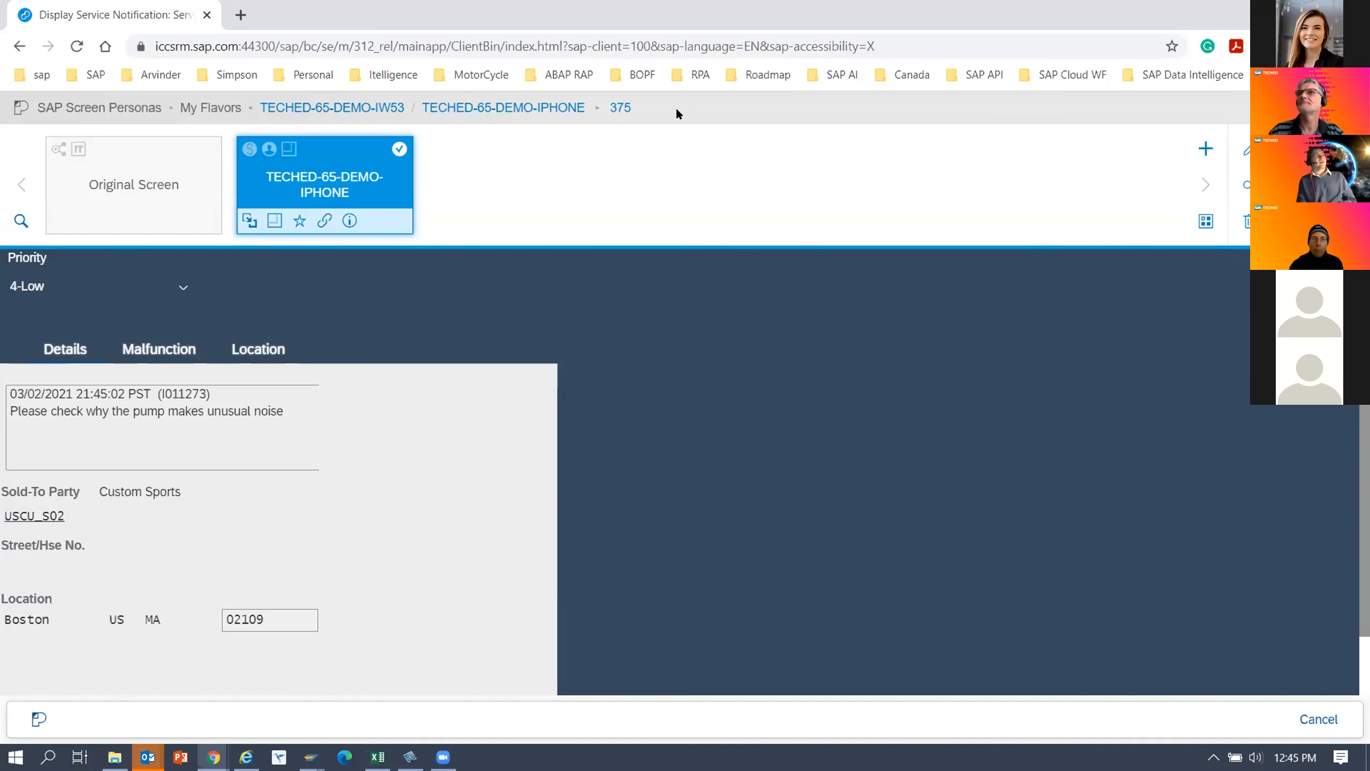
left_click(274, 222)
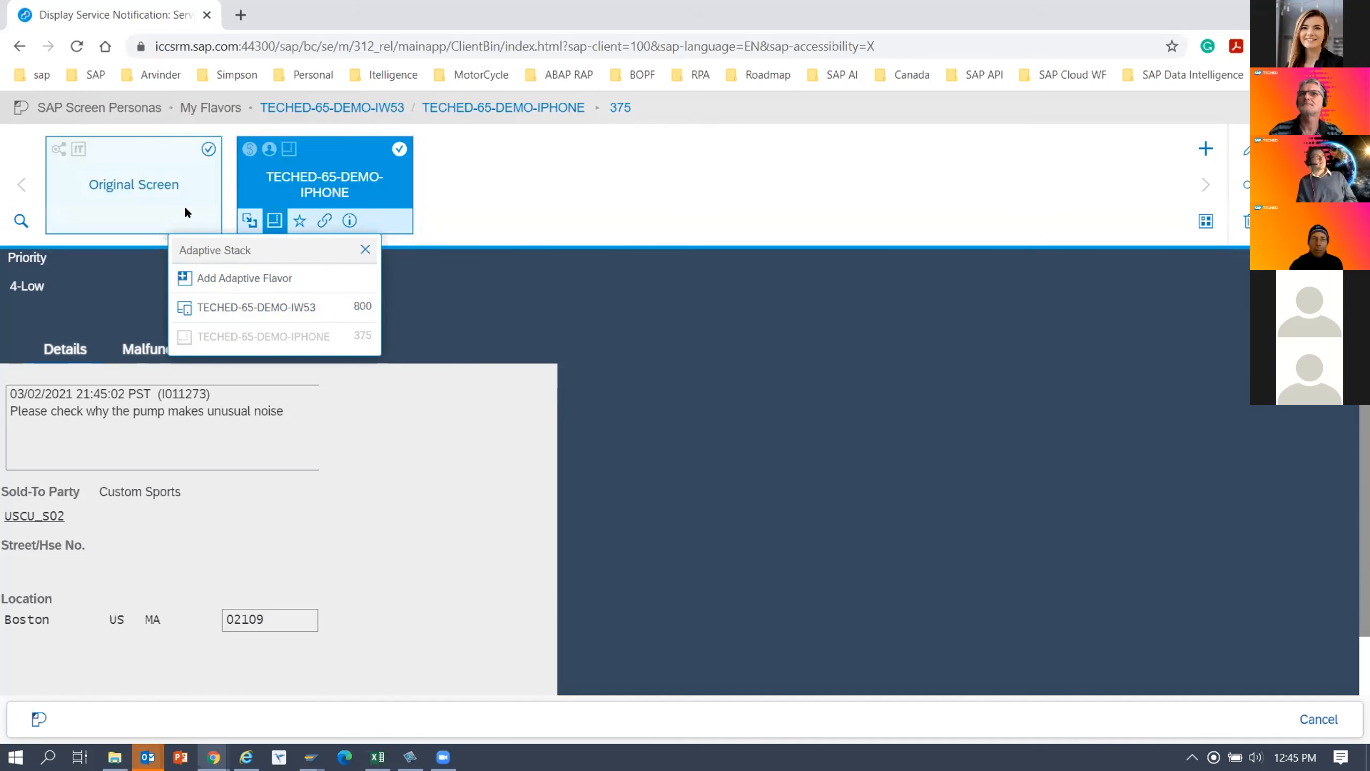
left_click(299, 303)
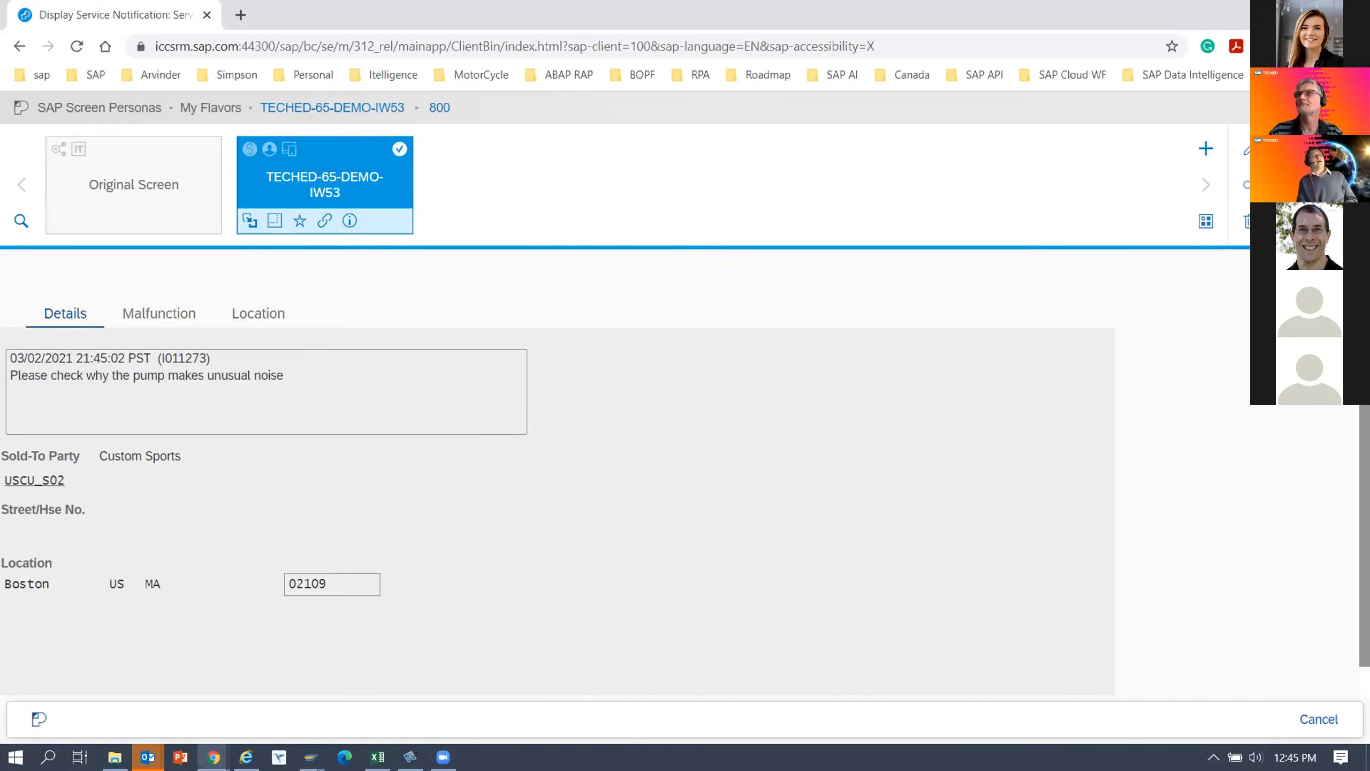
left_click(515, 248)
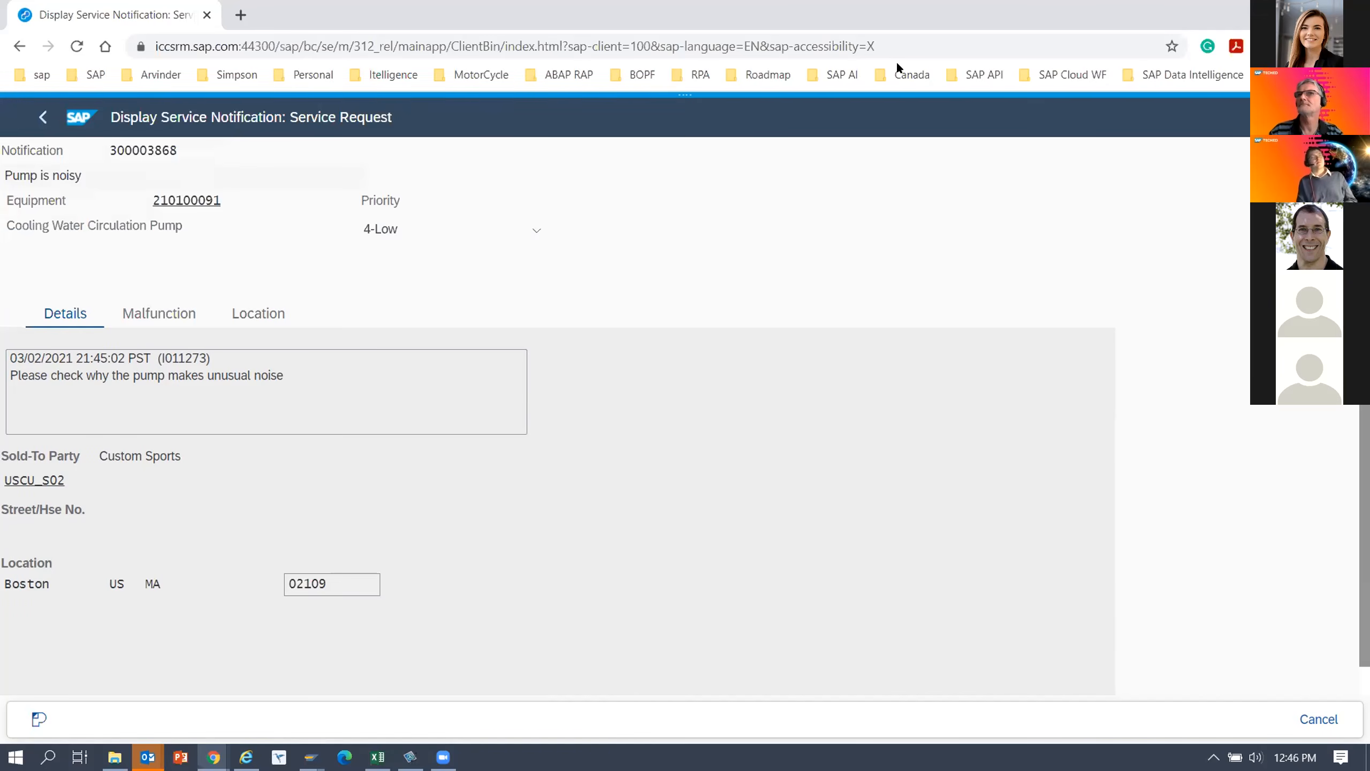
Test the adaptive flavor switching by narrowing the browser window to phone width, widening and narrowing it again, and maximizing it.
left_click_drag(852, 15, 487, 49)
left_click_drag(757, 626, 671, 636)
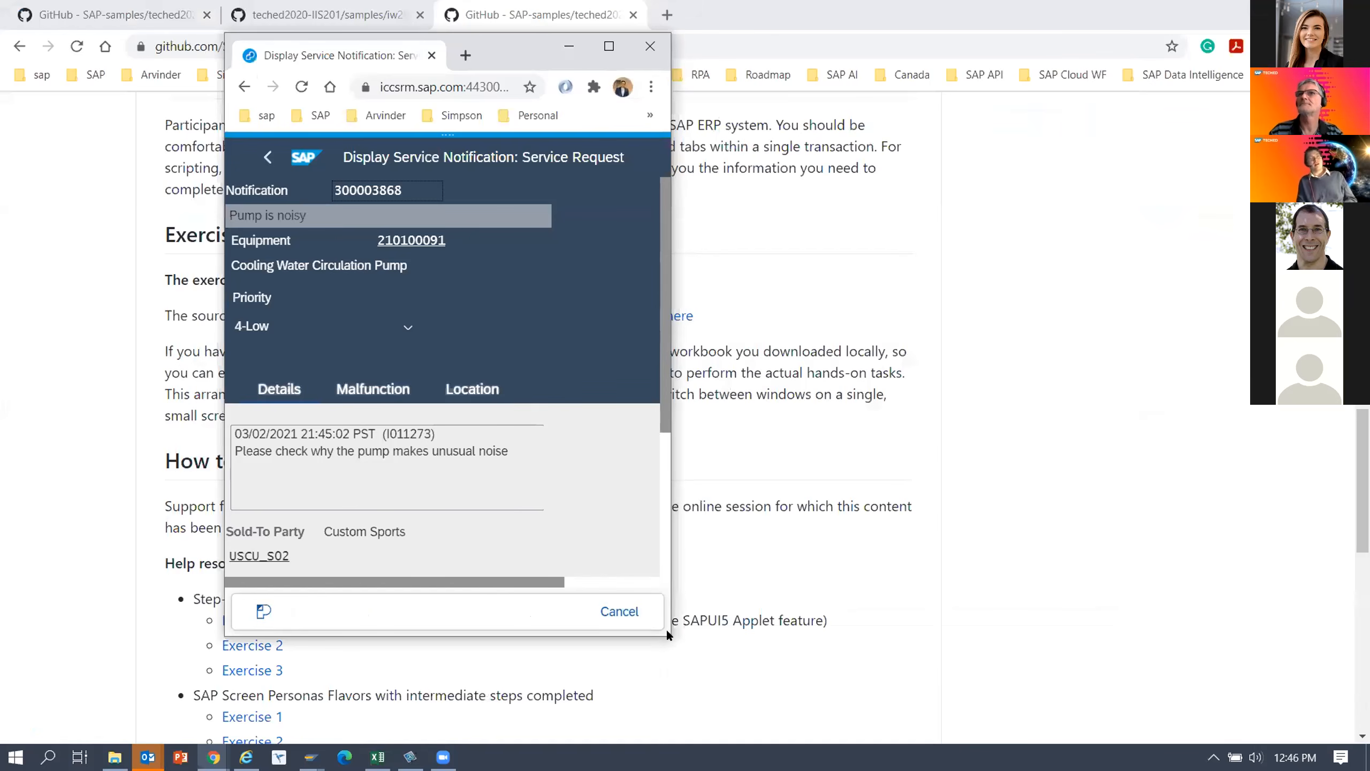
left_click_drag(667, 437, 669, 554)
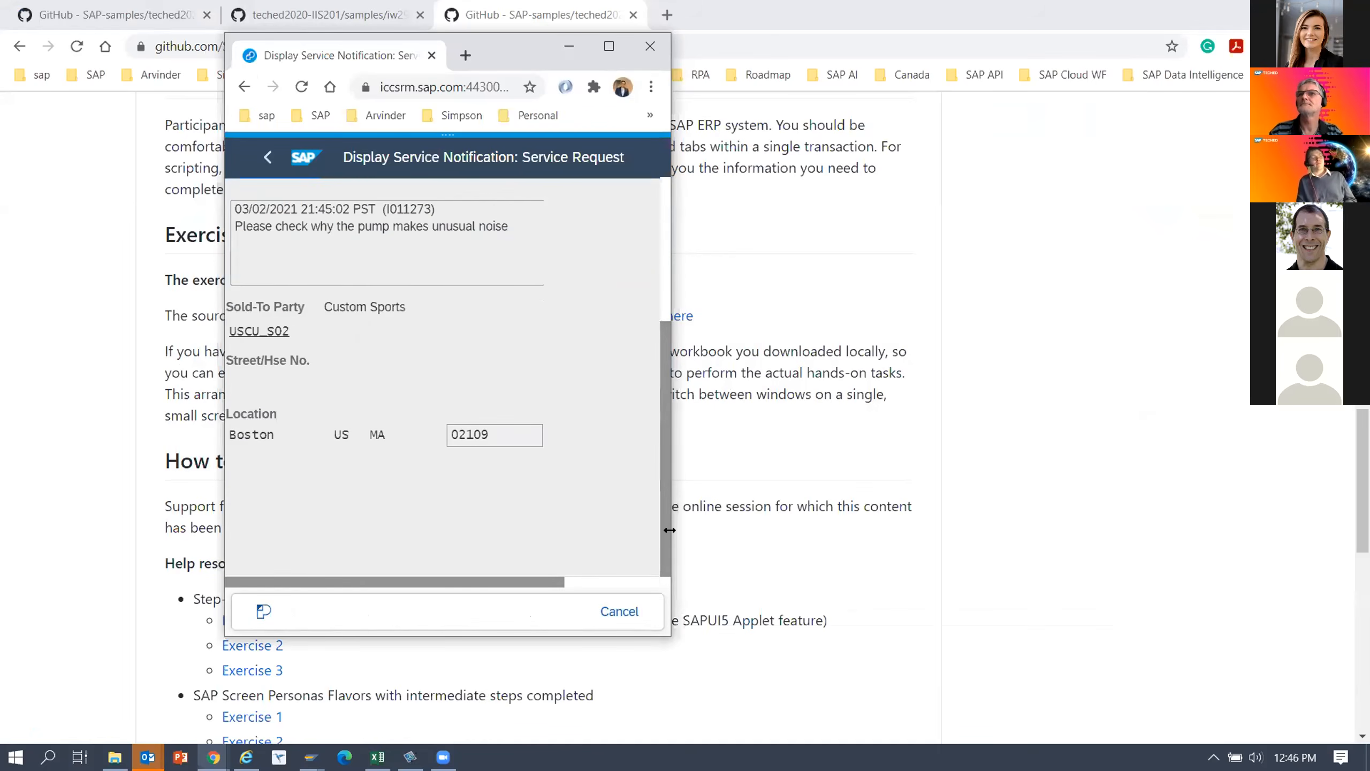
left_click_drag(784, 530, 887, 413)
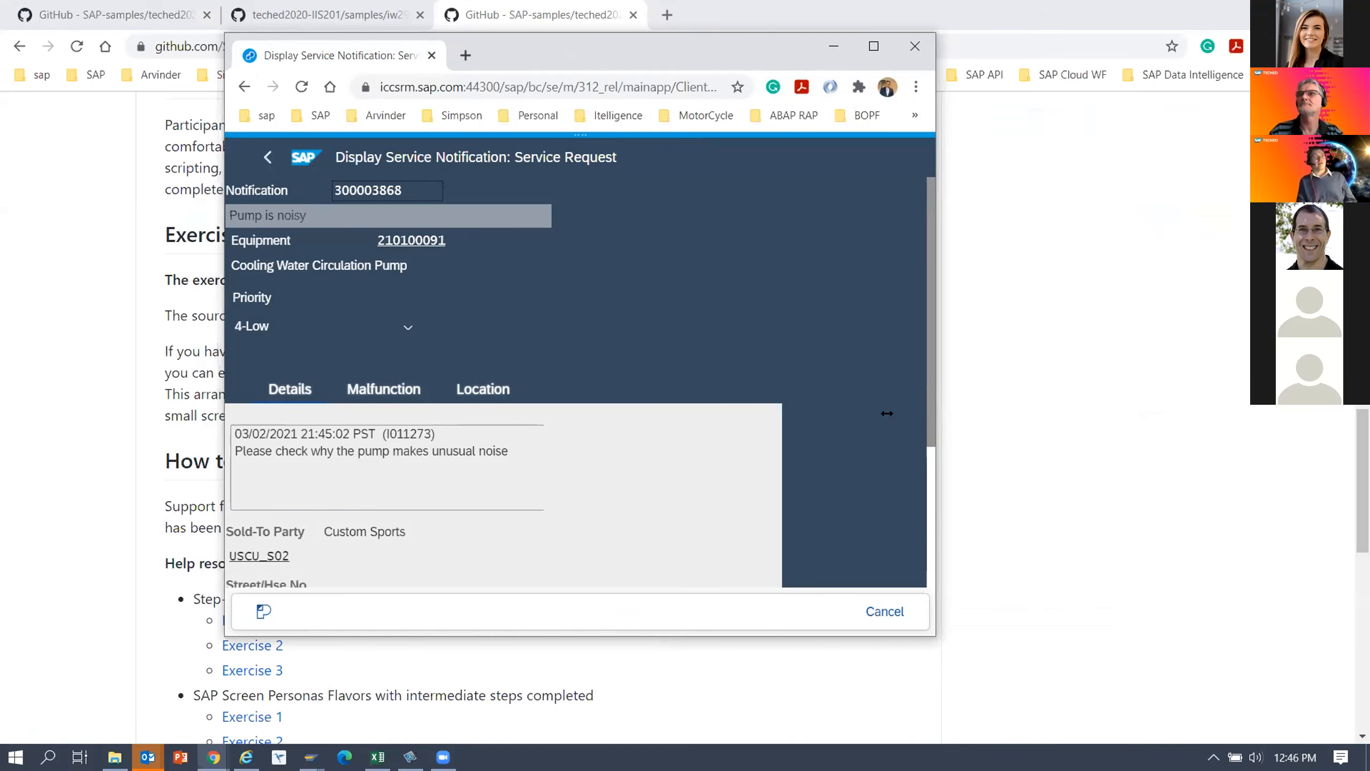
left_click_drag(886, 412, 1215, 341)
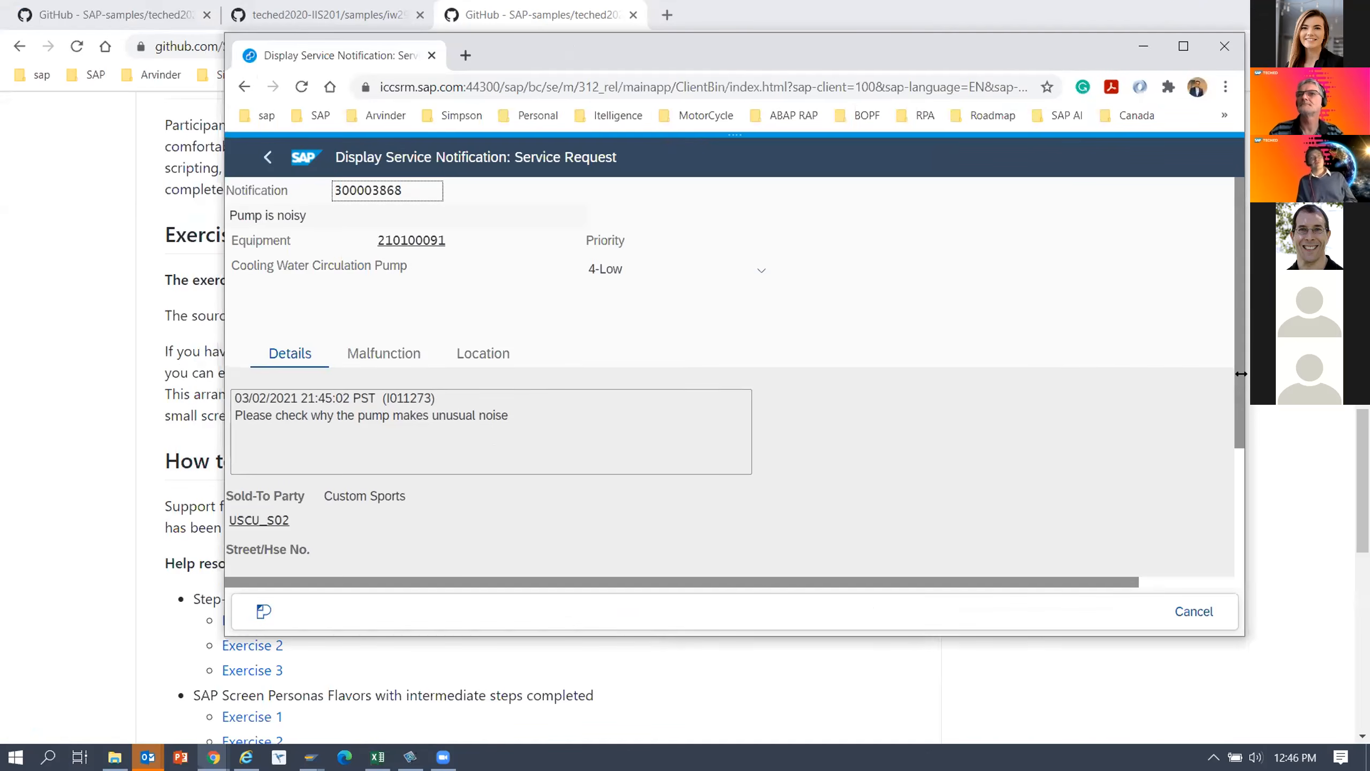
left_click_drag(1240, 373, 1010, 376)
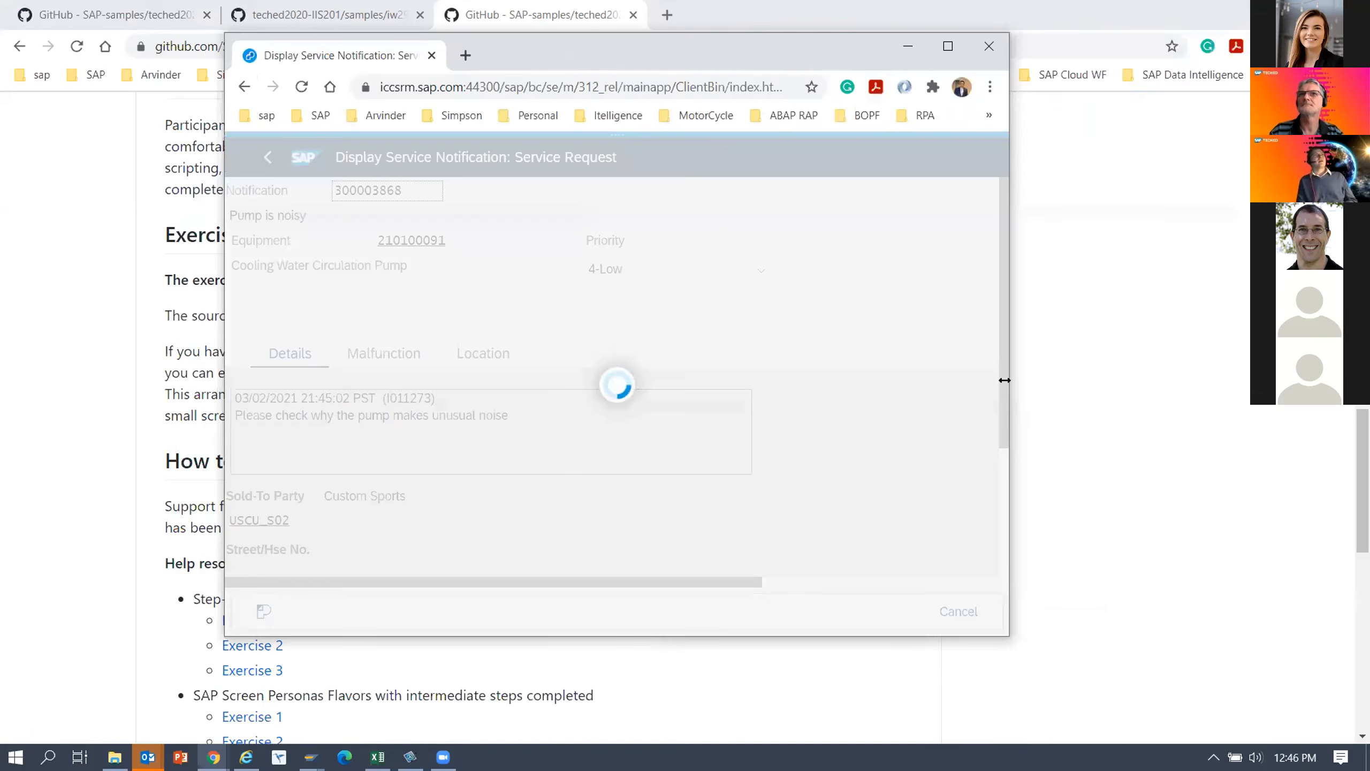
left_click(949, 46)
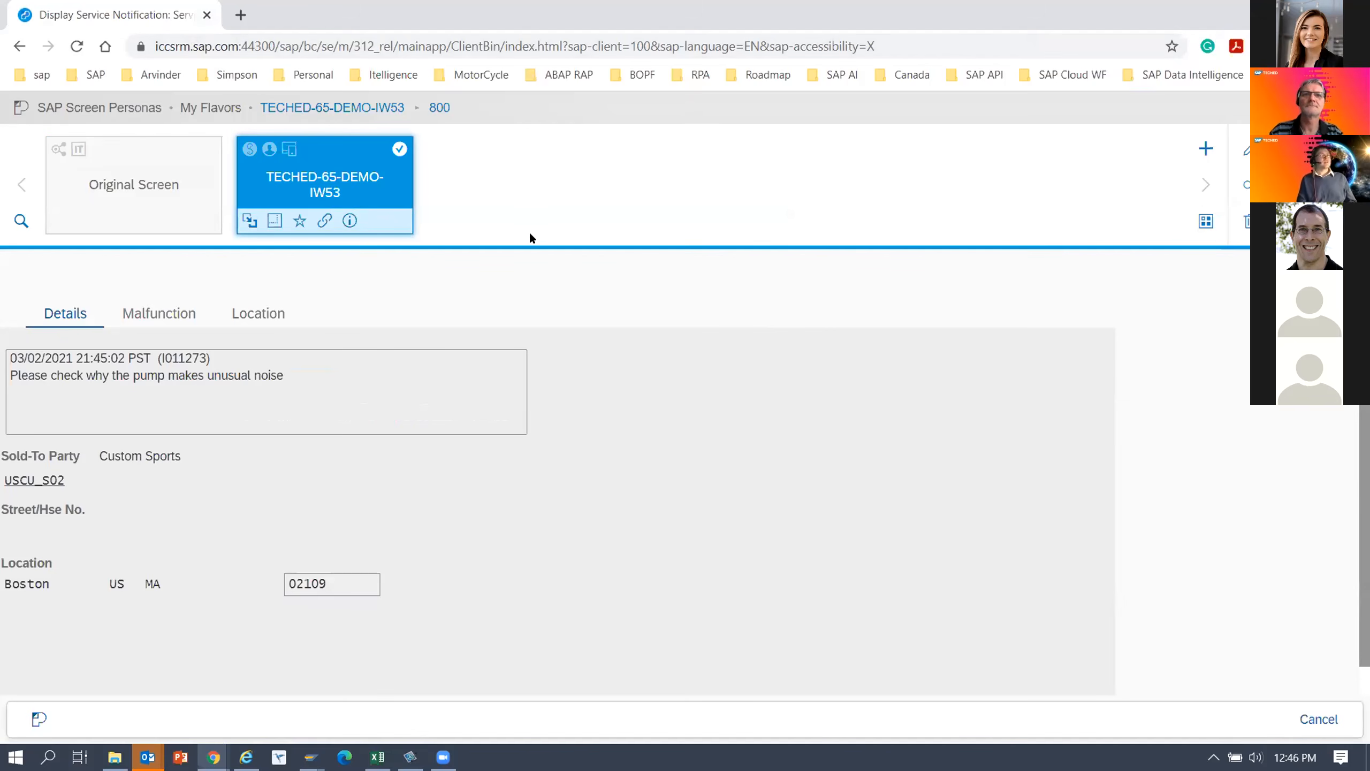
Generate a QR code for the IW53 flavor's direct access link, review the link options and close them.
left_click(325, 222)
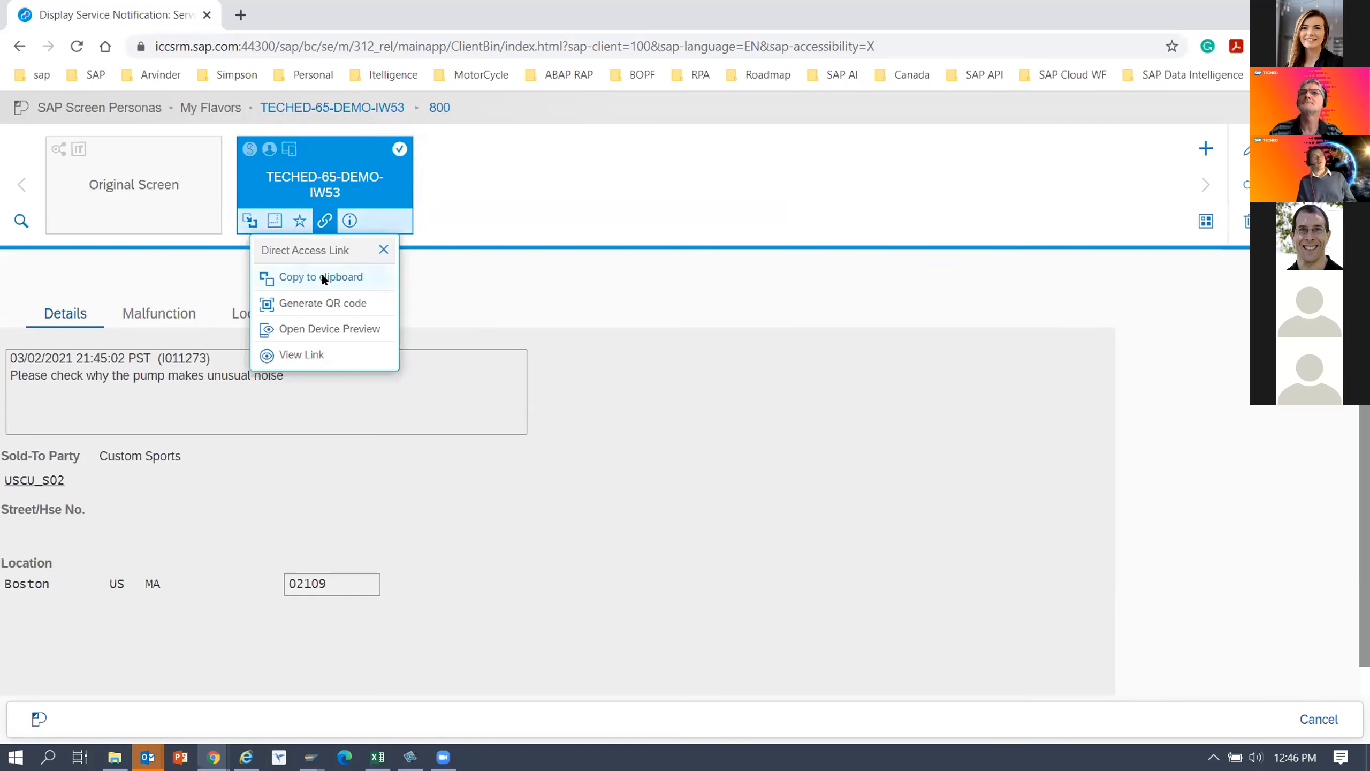
left_click(323, 303)
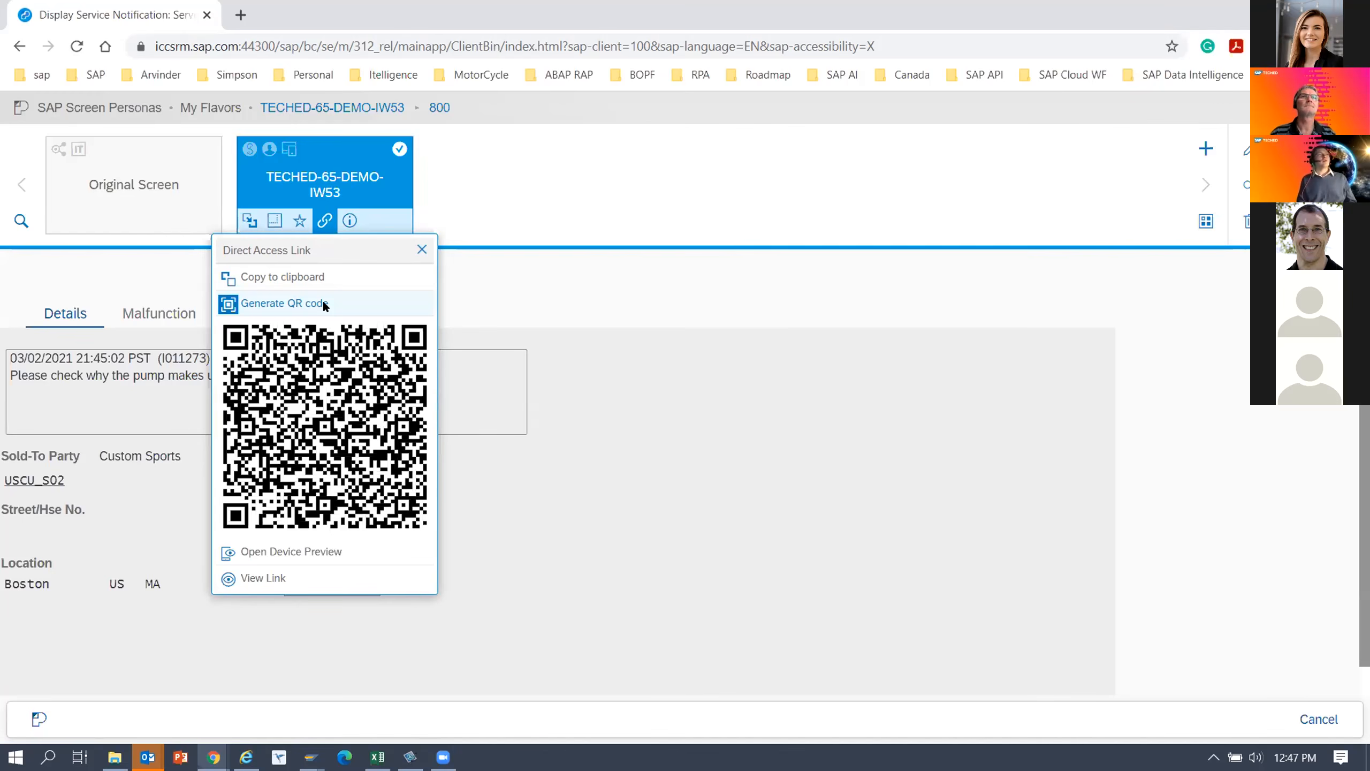
left_click(421, 250)
left_click(325, 221)
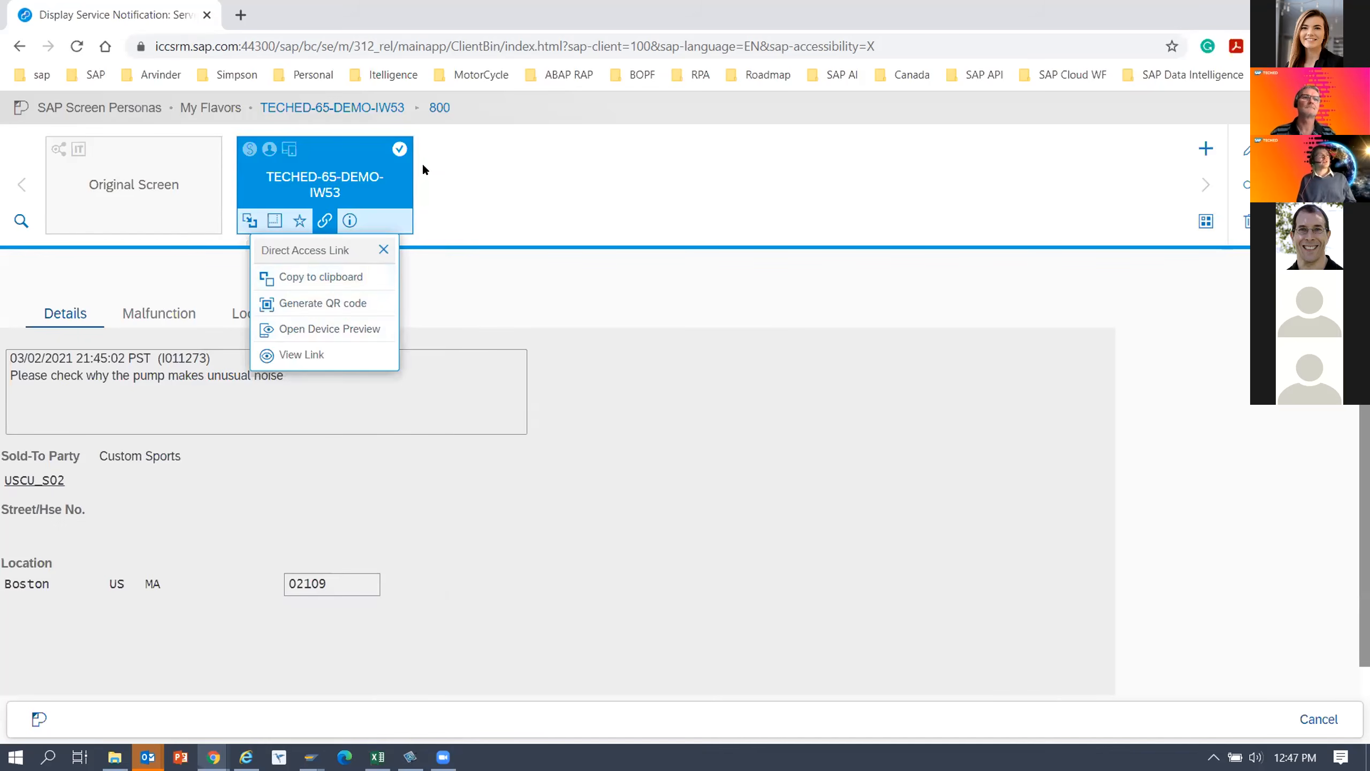
left_click(380, 245)
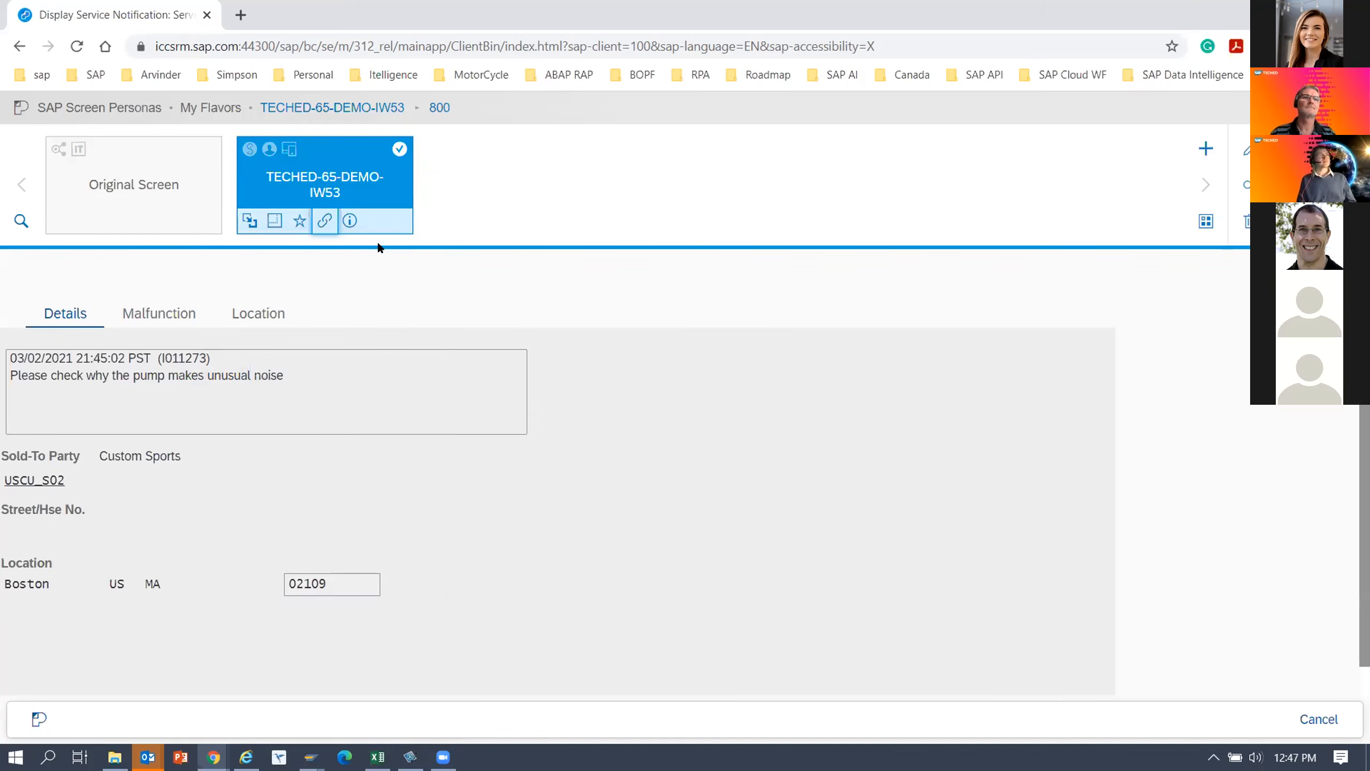
Reload the SAP web session to reach Easy Access and start transaction IW29.
left_click(369, 44)
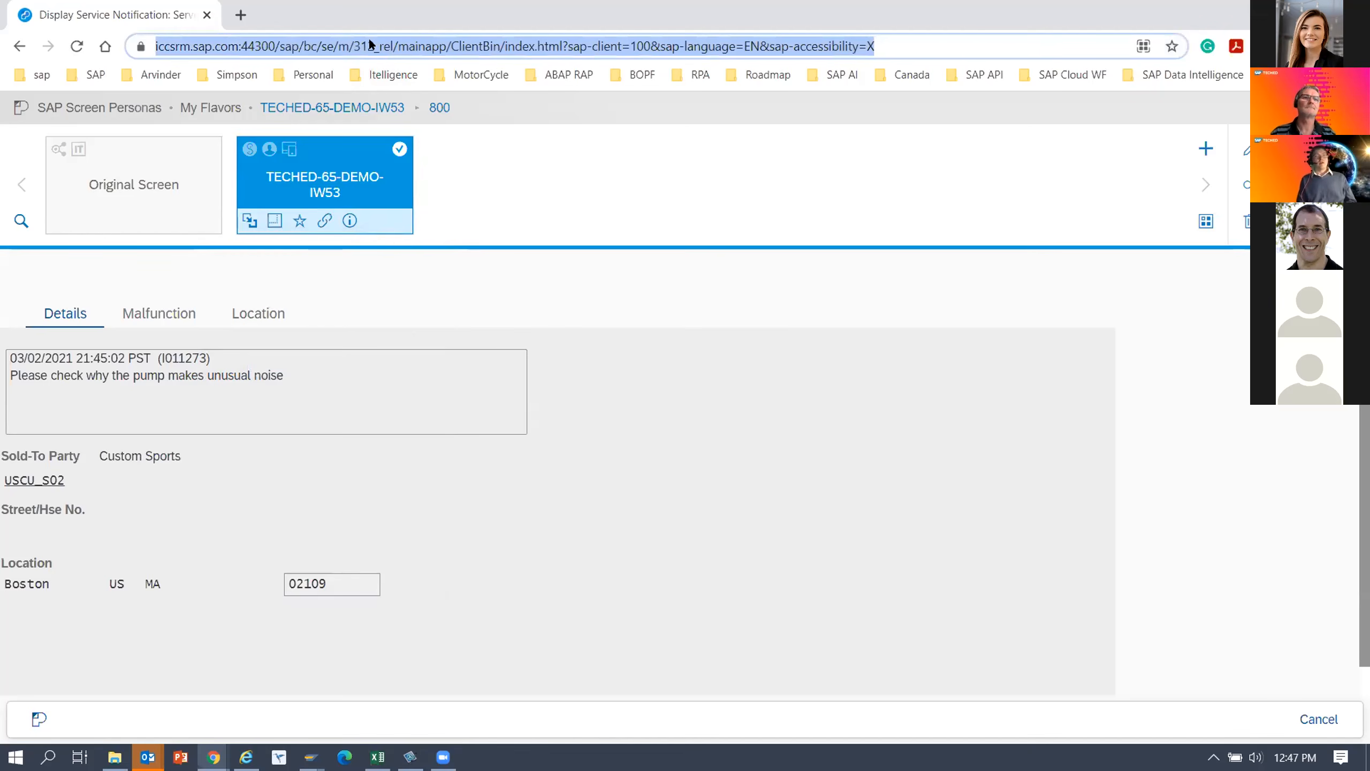
key("Return")
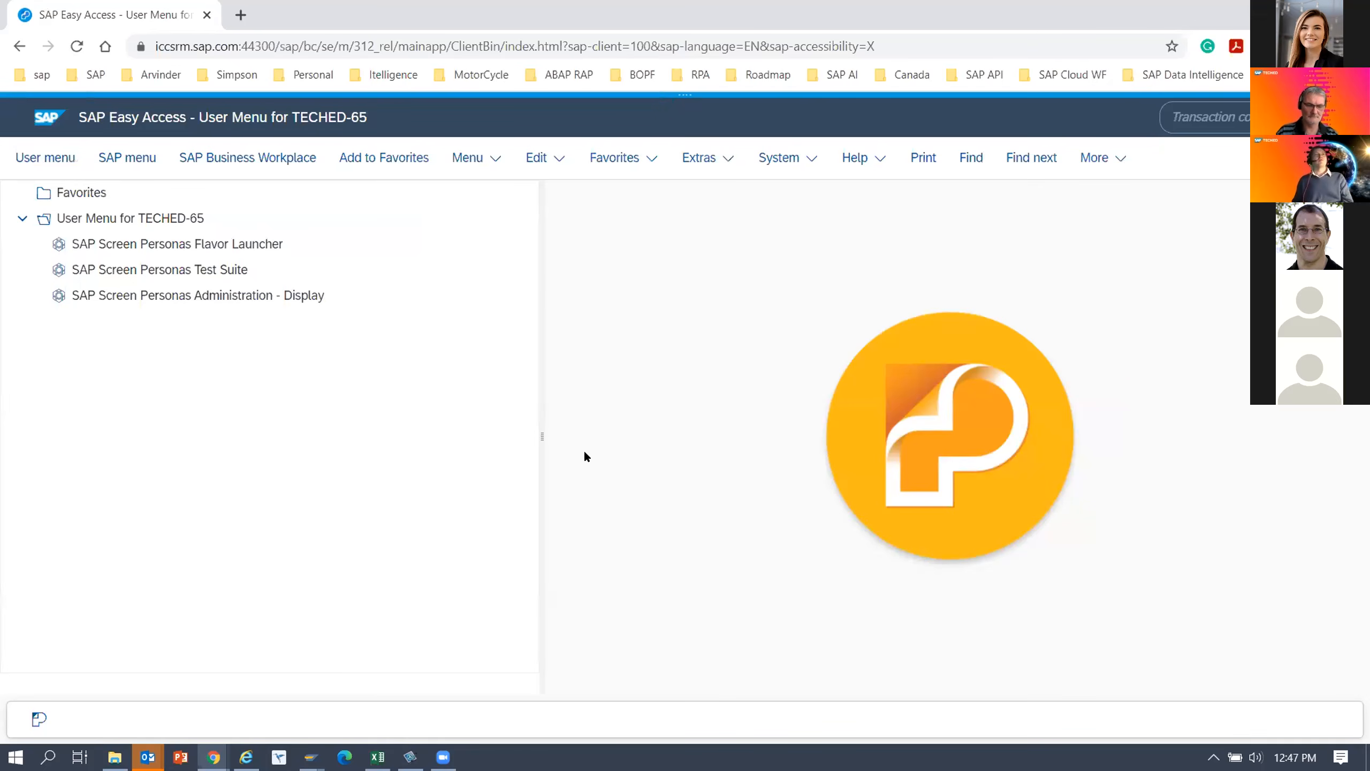
left_click(1197, 108)
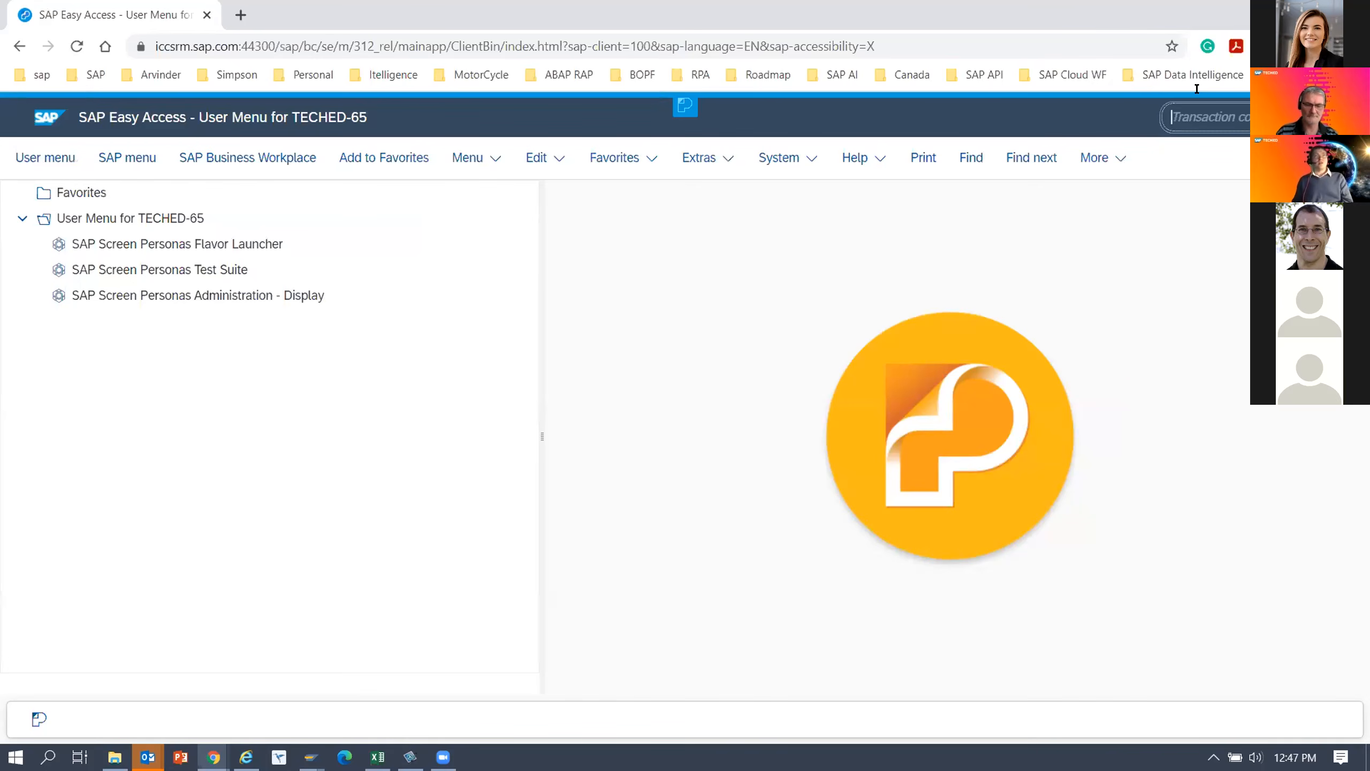
type("i")
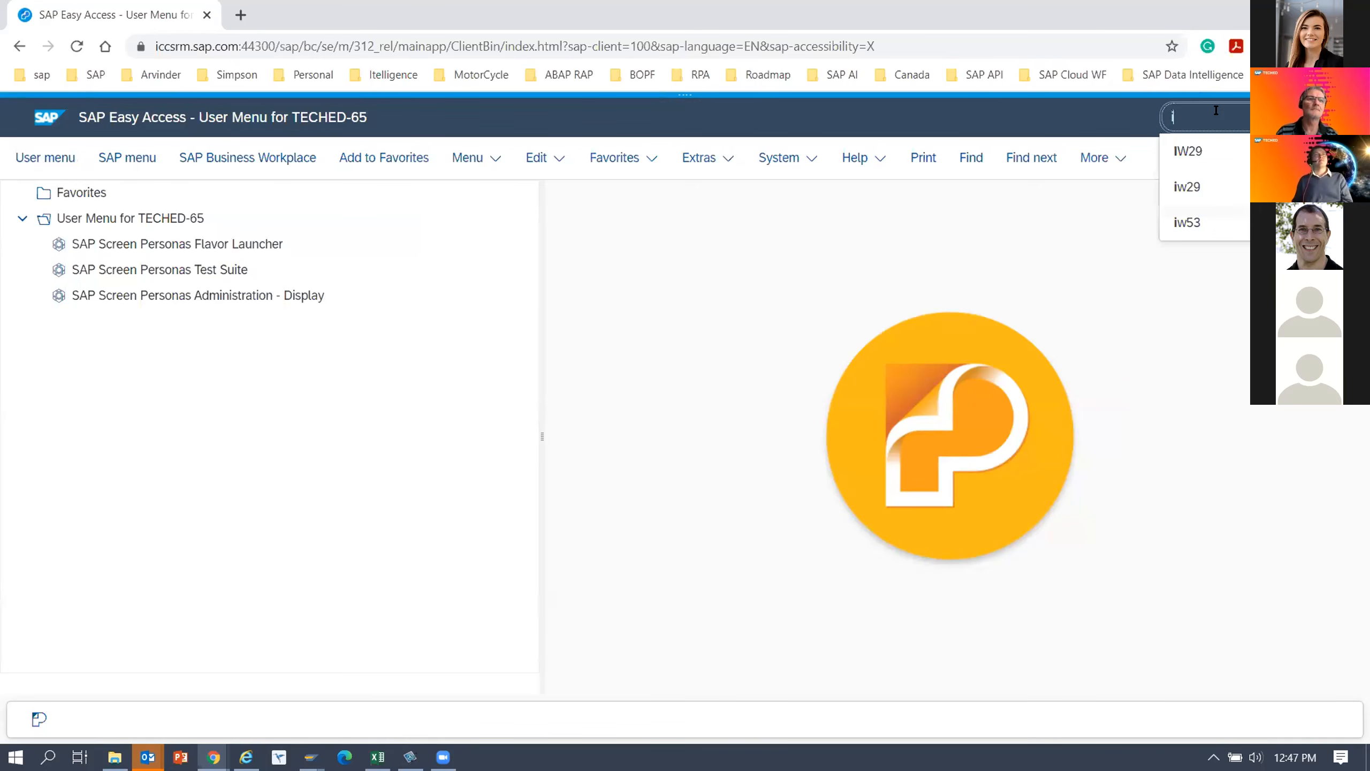
type("w29")
key("Return")
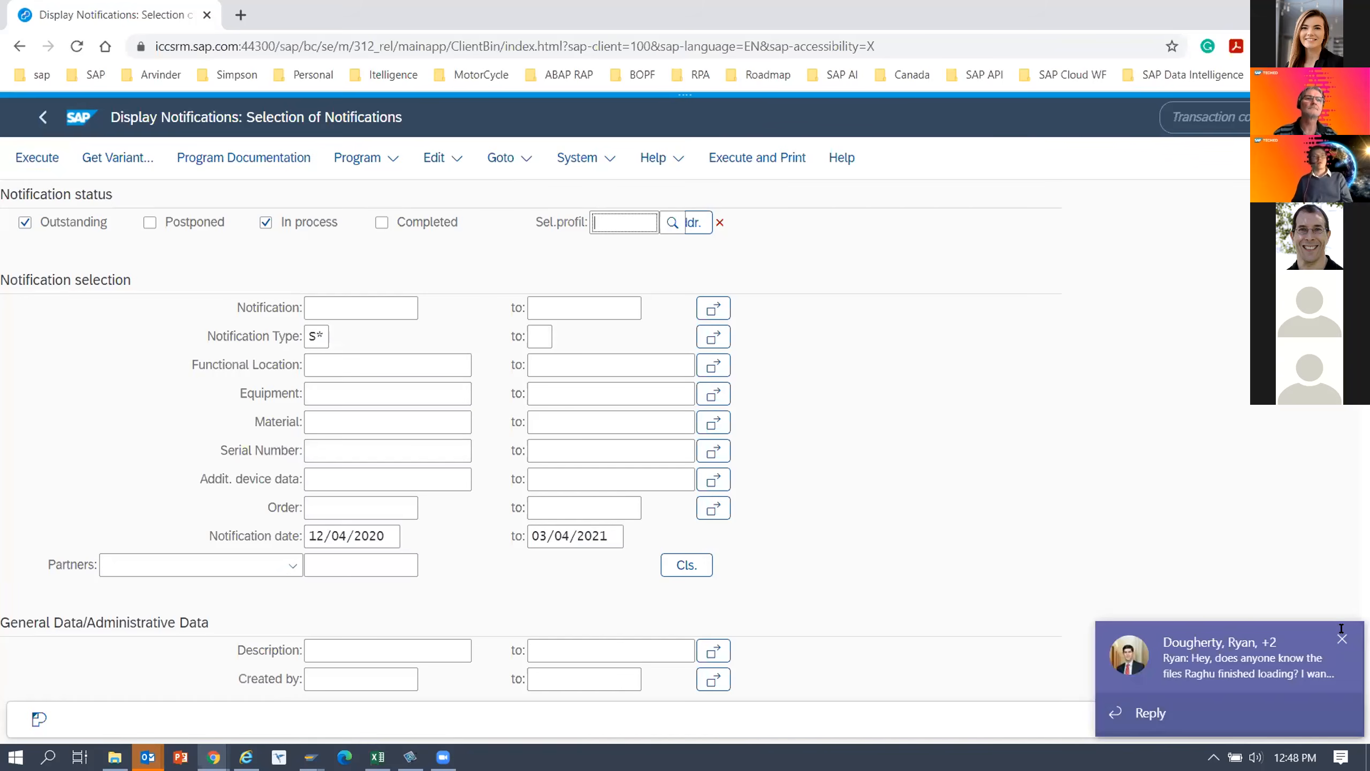
Dismiss the chat notification and execute the notification selection with its default criteria to list the notifications.
left_click(1341, 639)
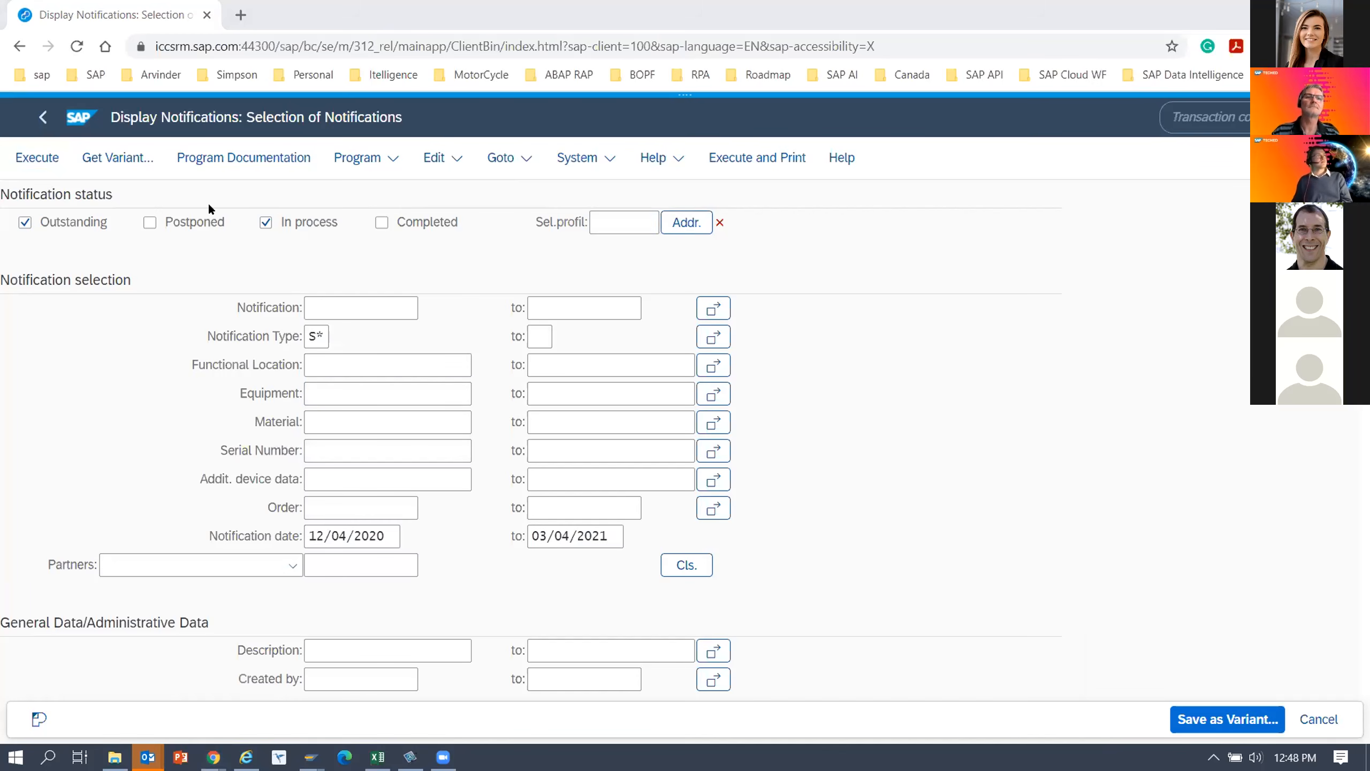
left_click(45, 159)
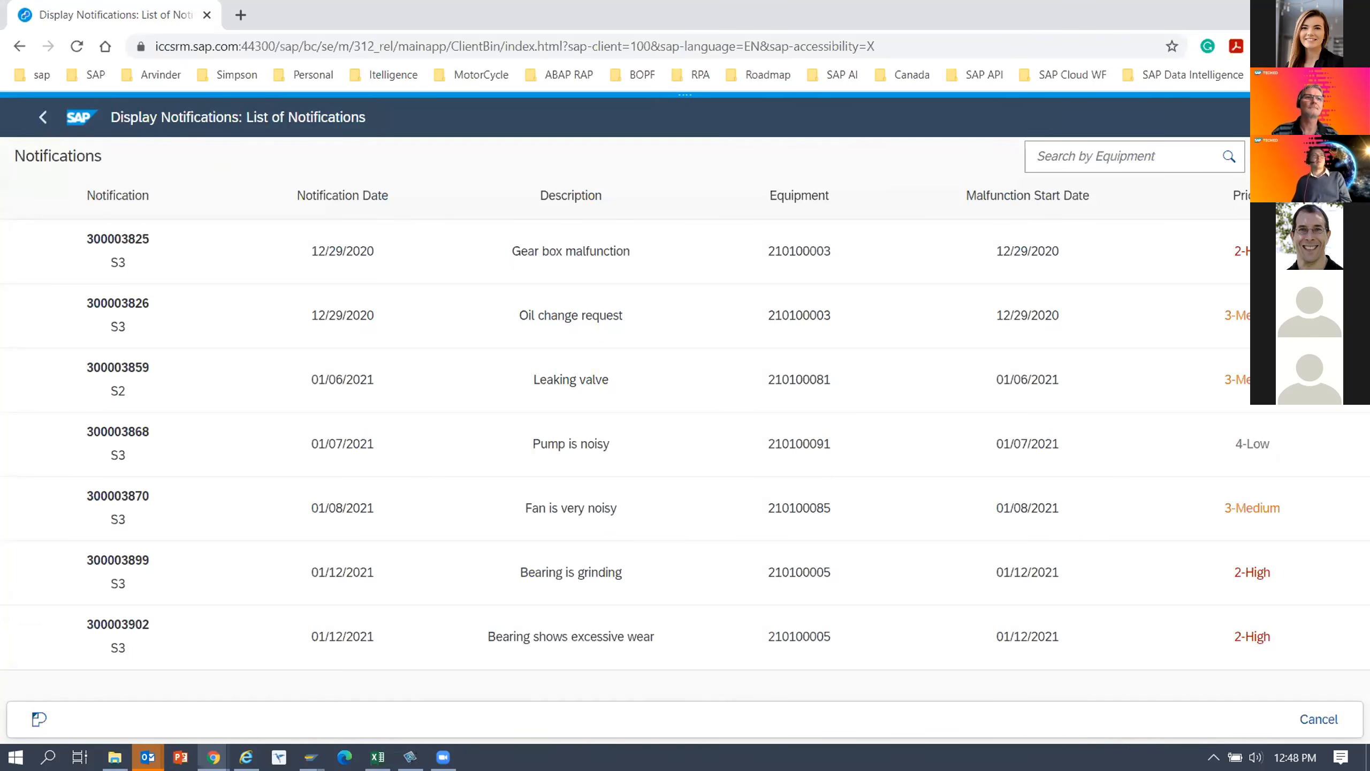
left_click(1107, 191)
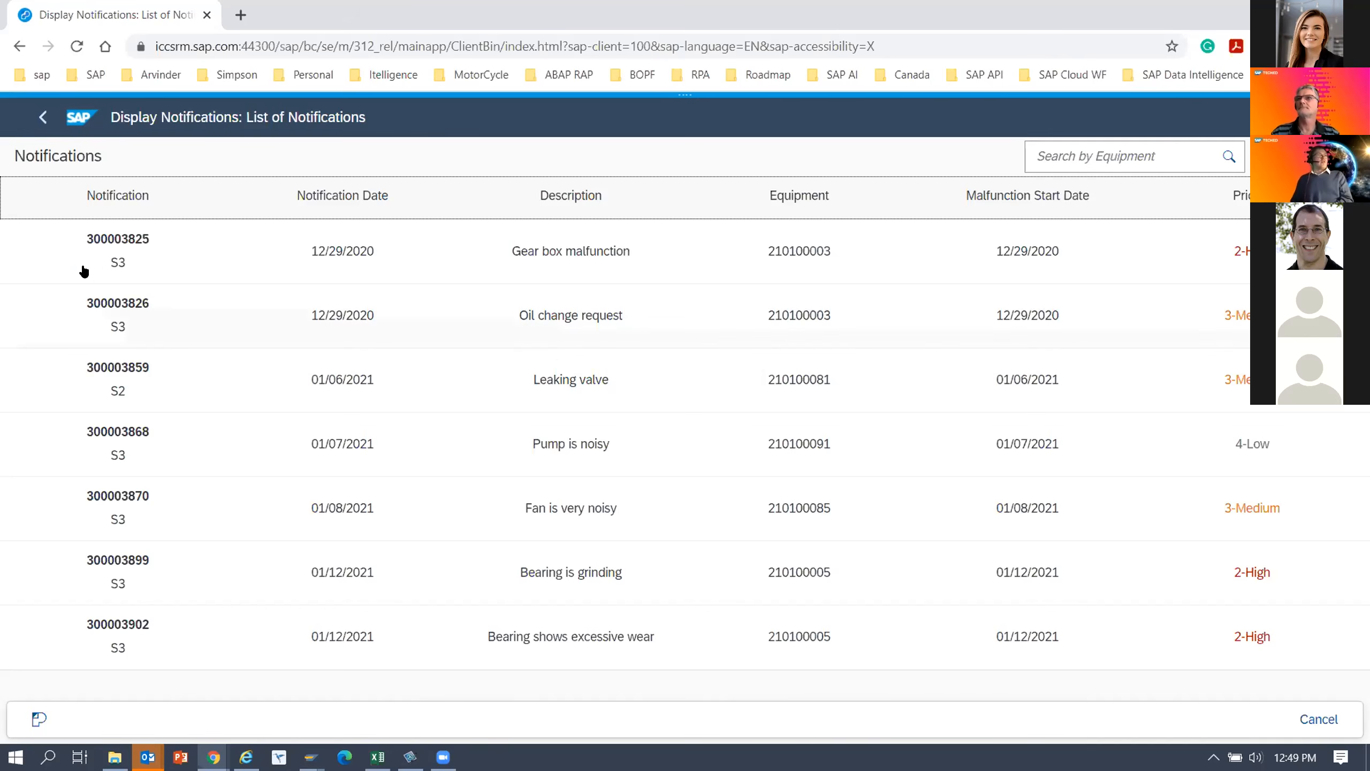
Open the Oil change request and Leaking valve notifications in turn, going back to the notification list after each.
left_click(119, 303)
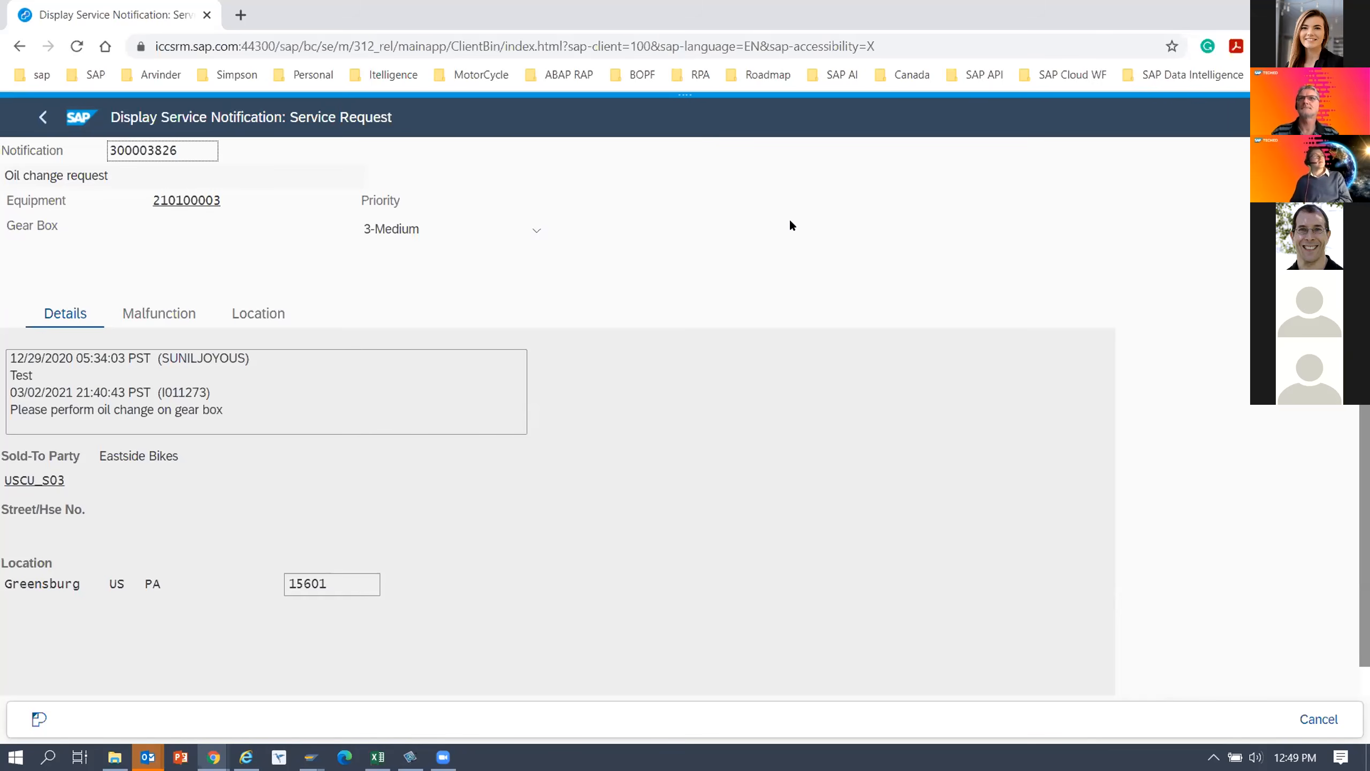
left_click(42, 120)
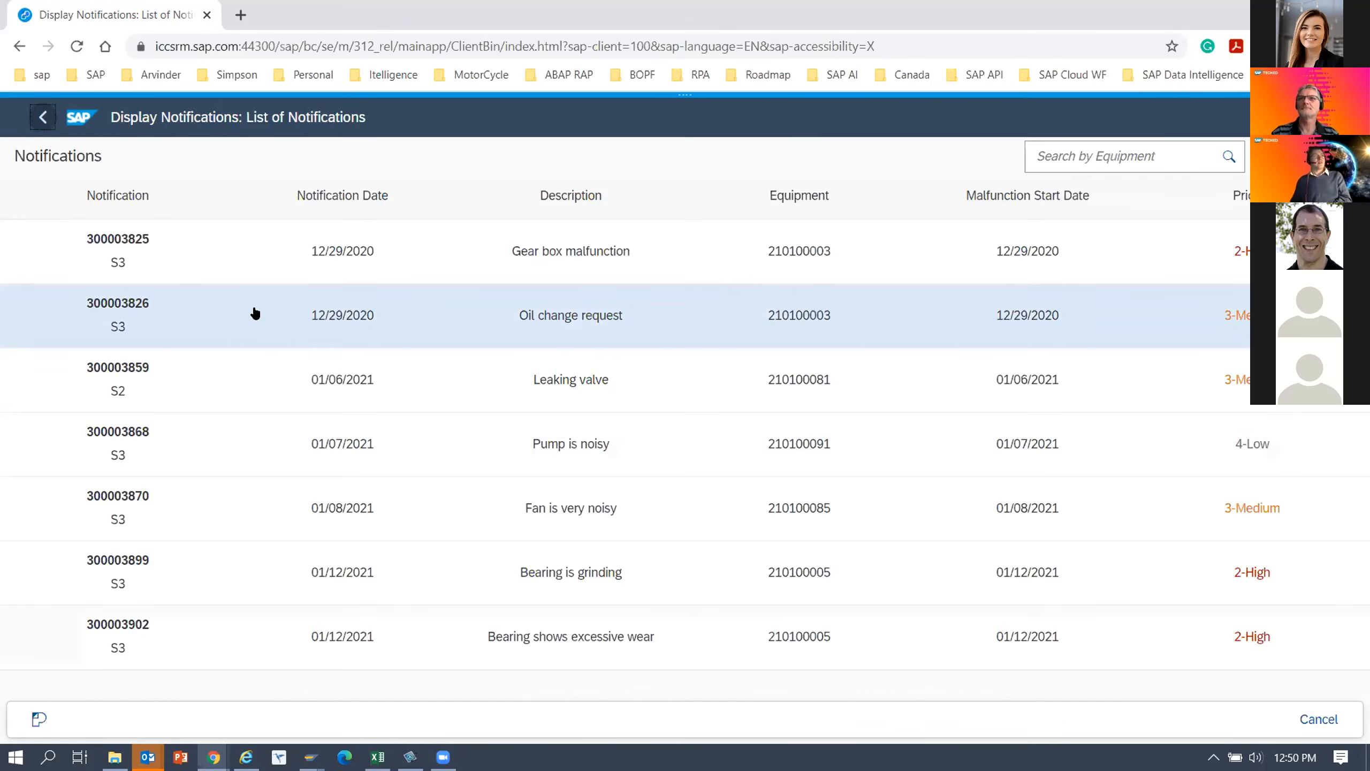
left_click(111, 375)
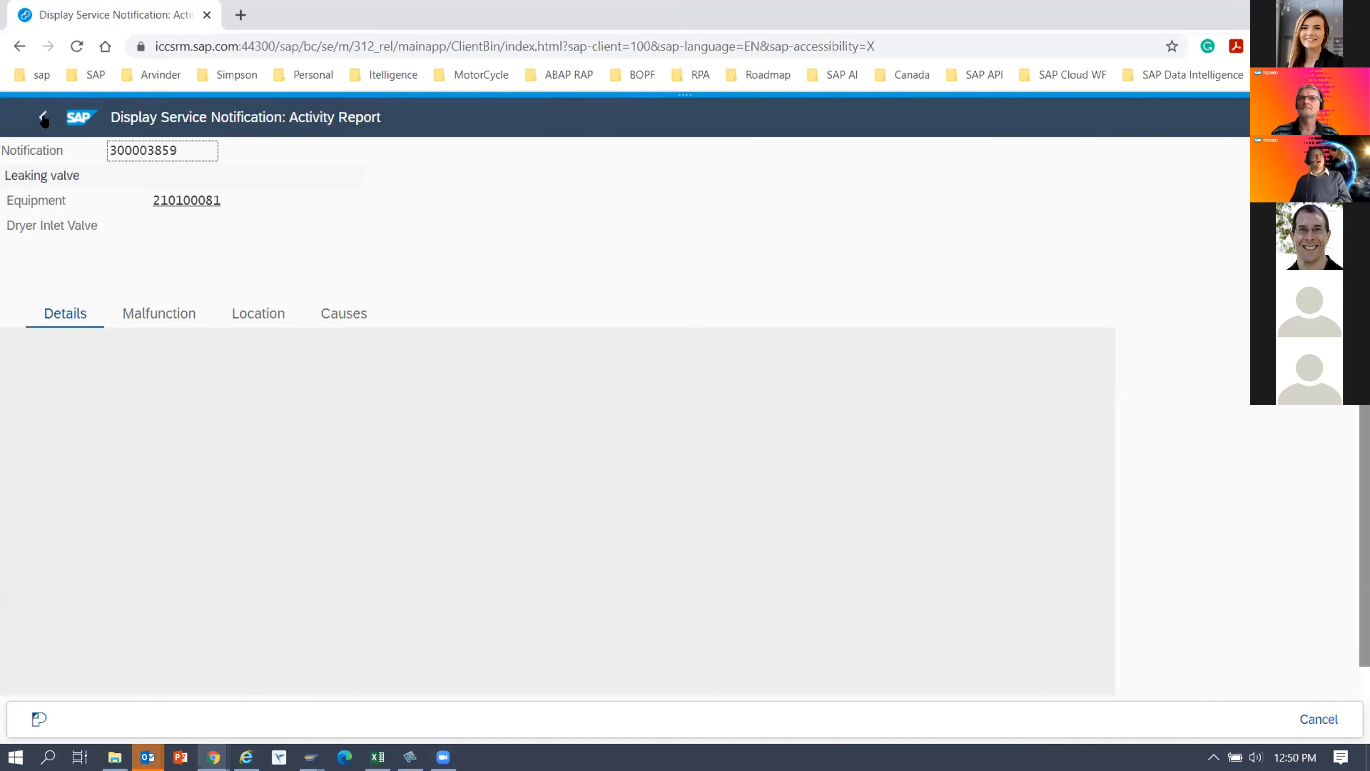
left_click(45, 119)
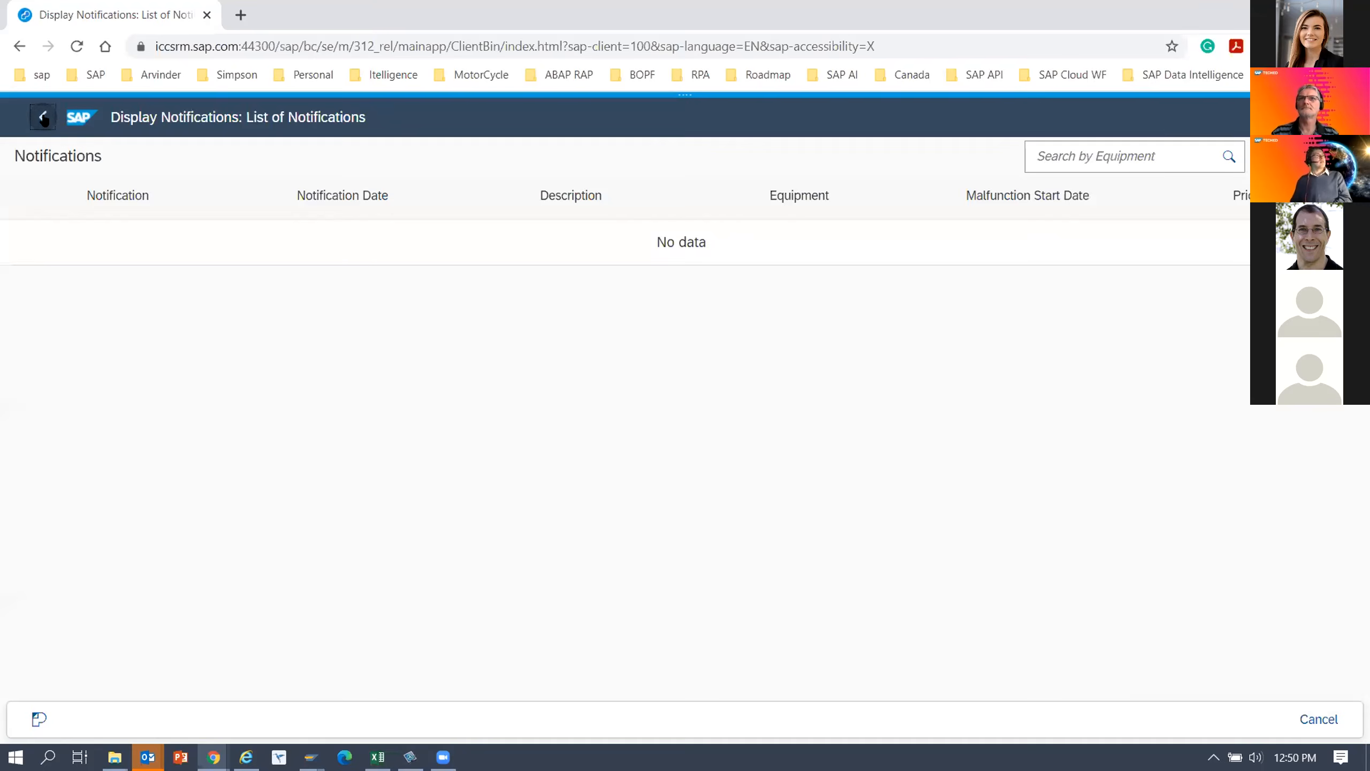
Open the Gear box malfunction notification and shrink the browser window to phone width to check its iPhone layout.
left_click(129, 248)
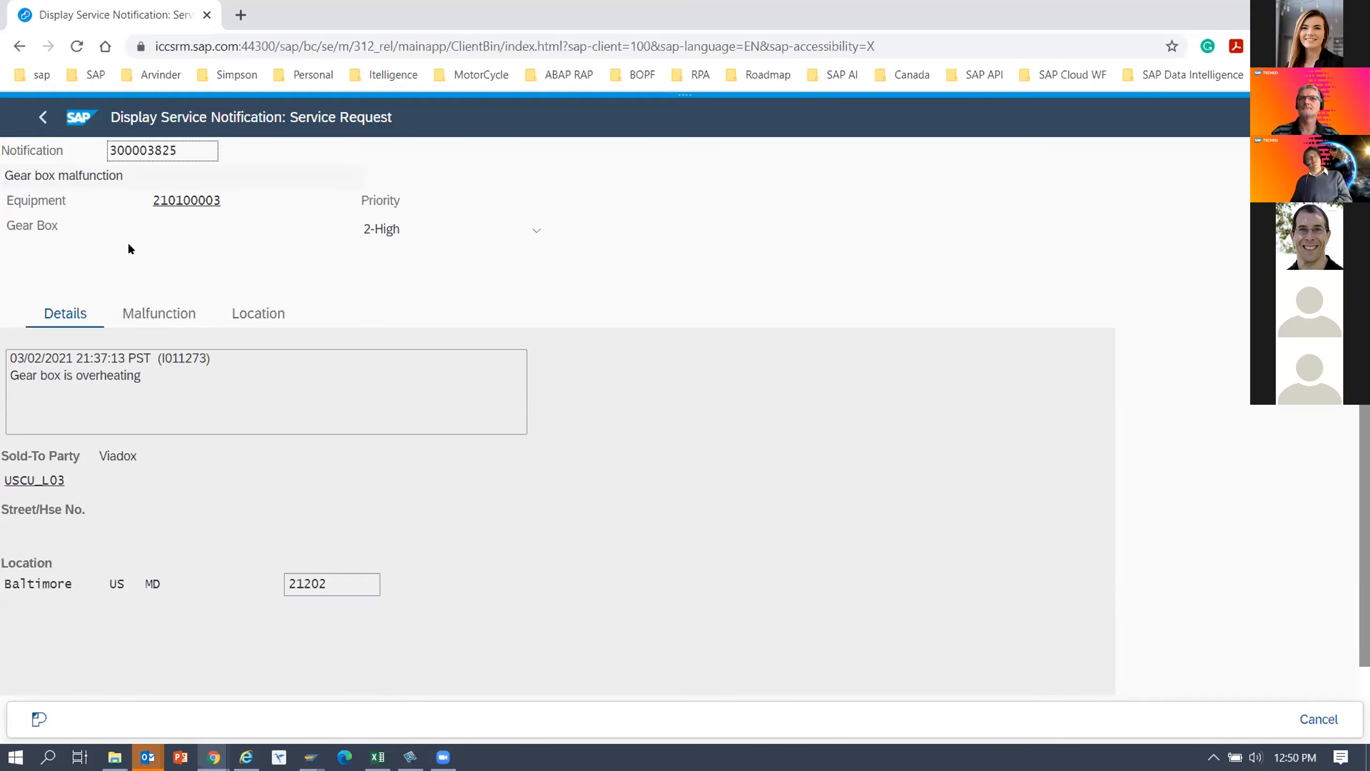
left_click_drag(914, 22, 676, 69)
left_click_drag(1072, 406, 736, 408)
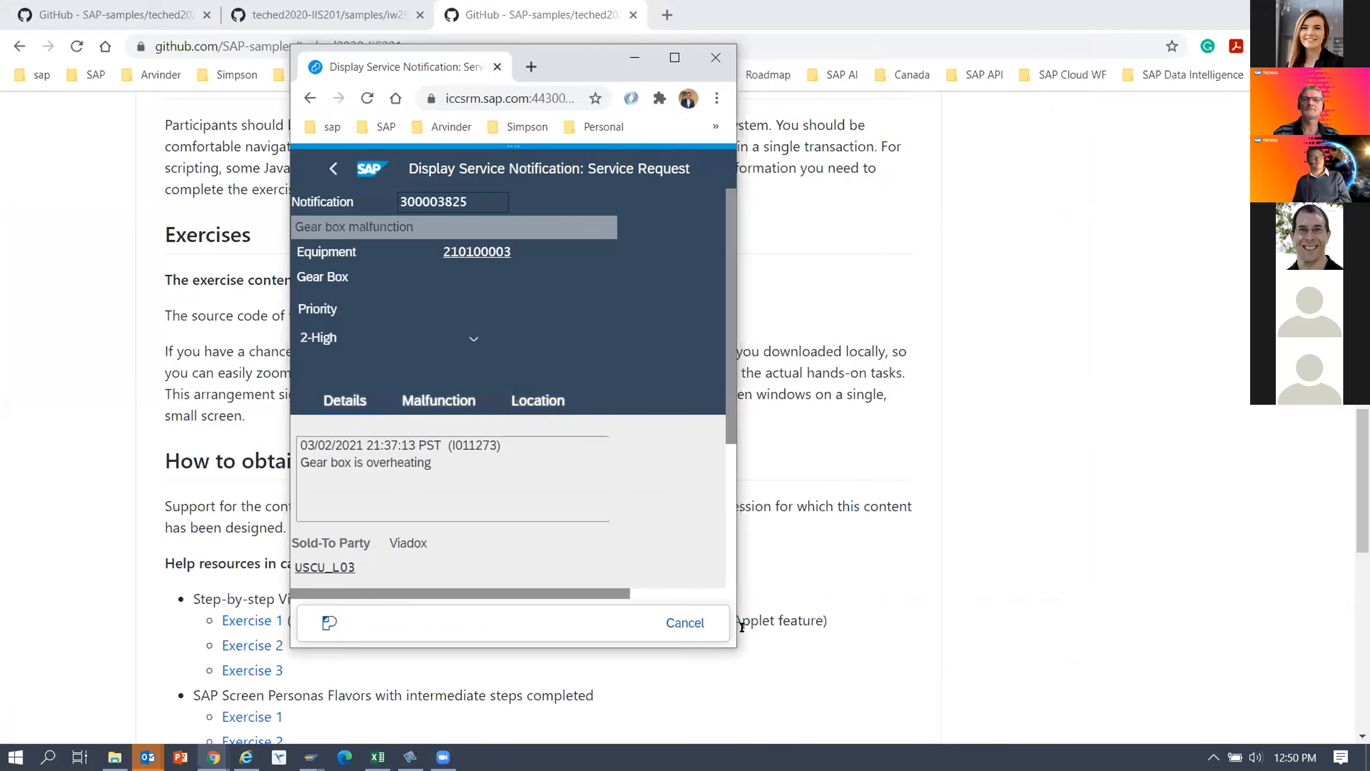
left_click_drag(734, 418, 727, 359)
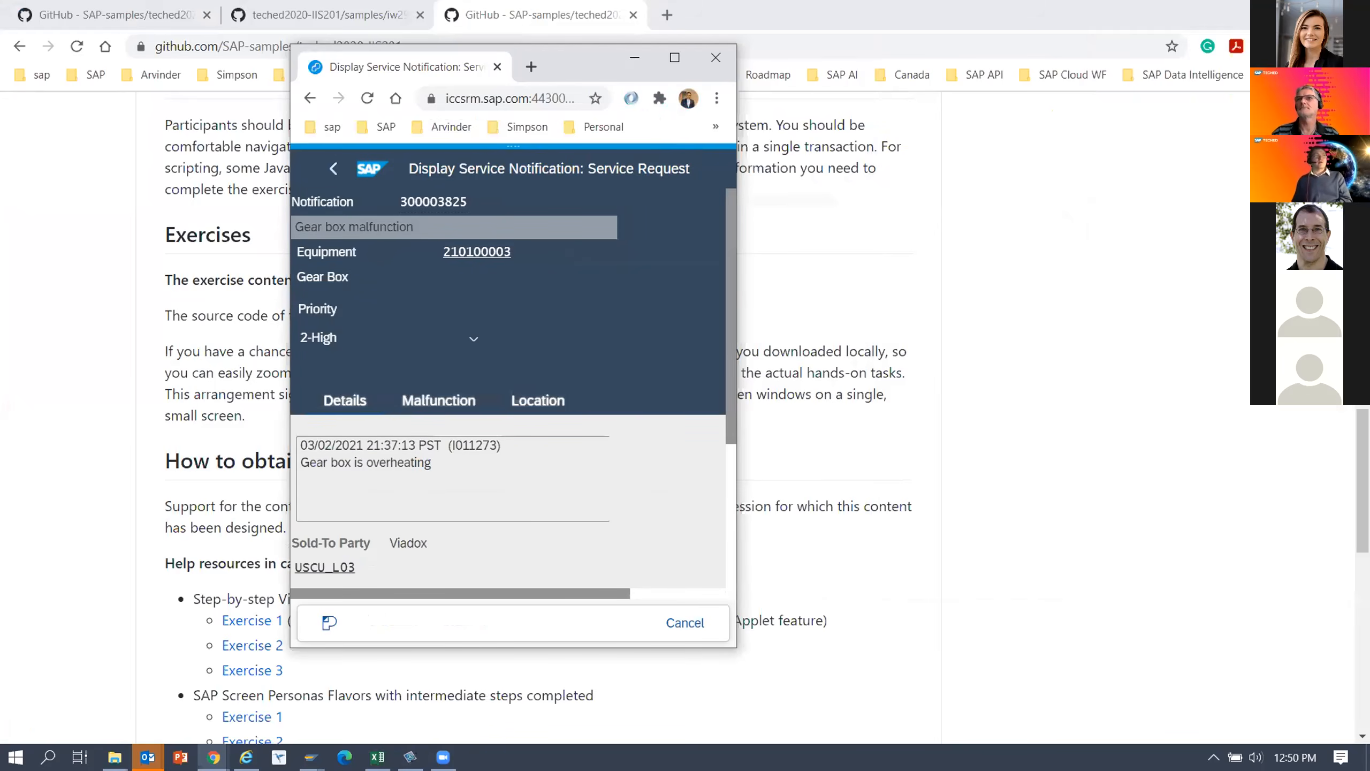